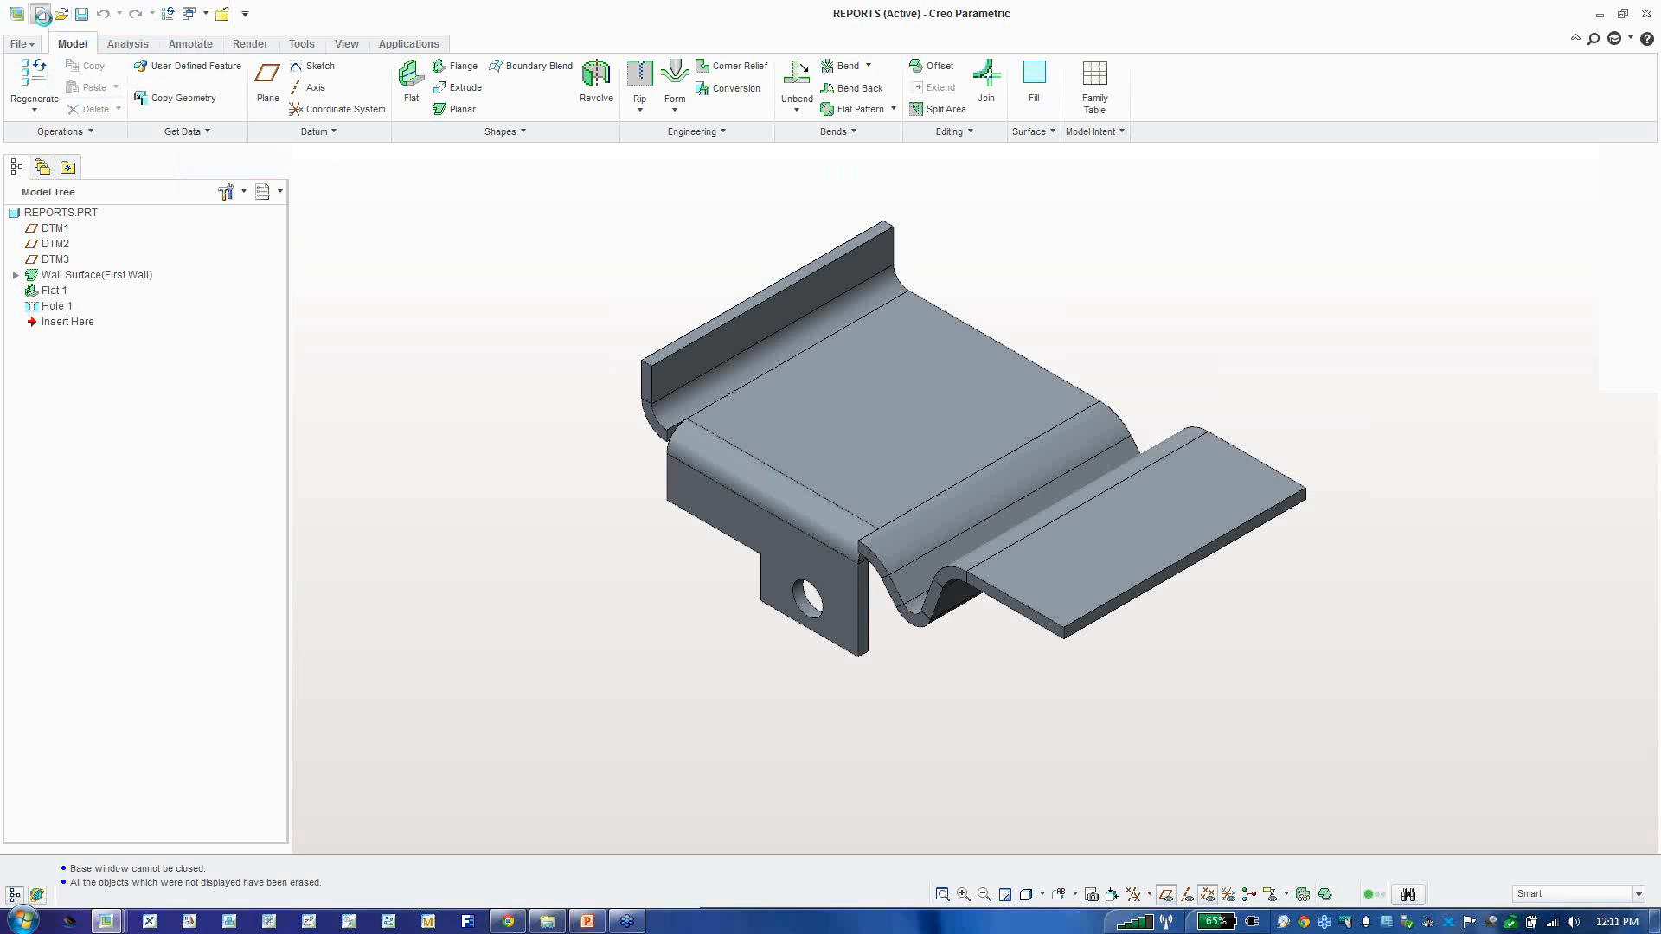
Step: Create a new Design assembly named asm0001 using the default template
left_click(736, 420)
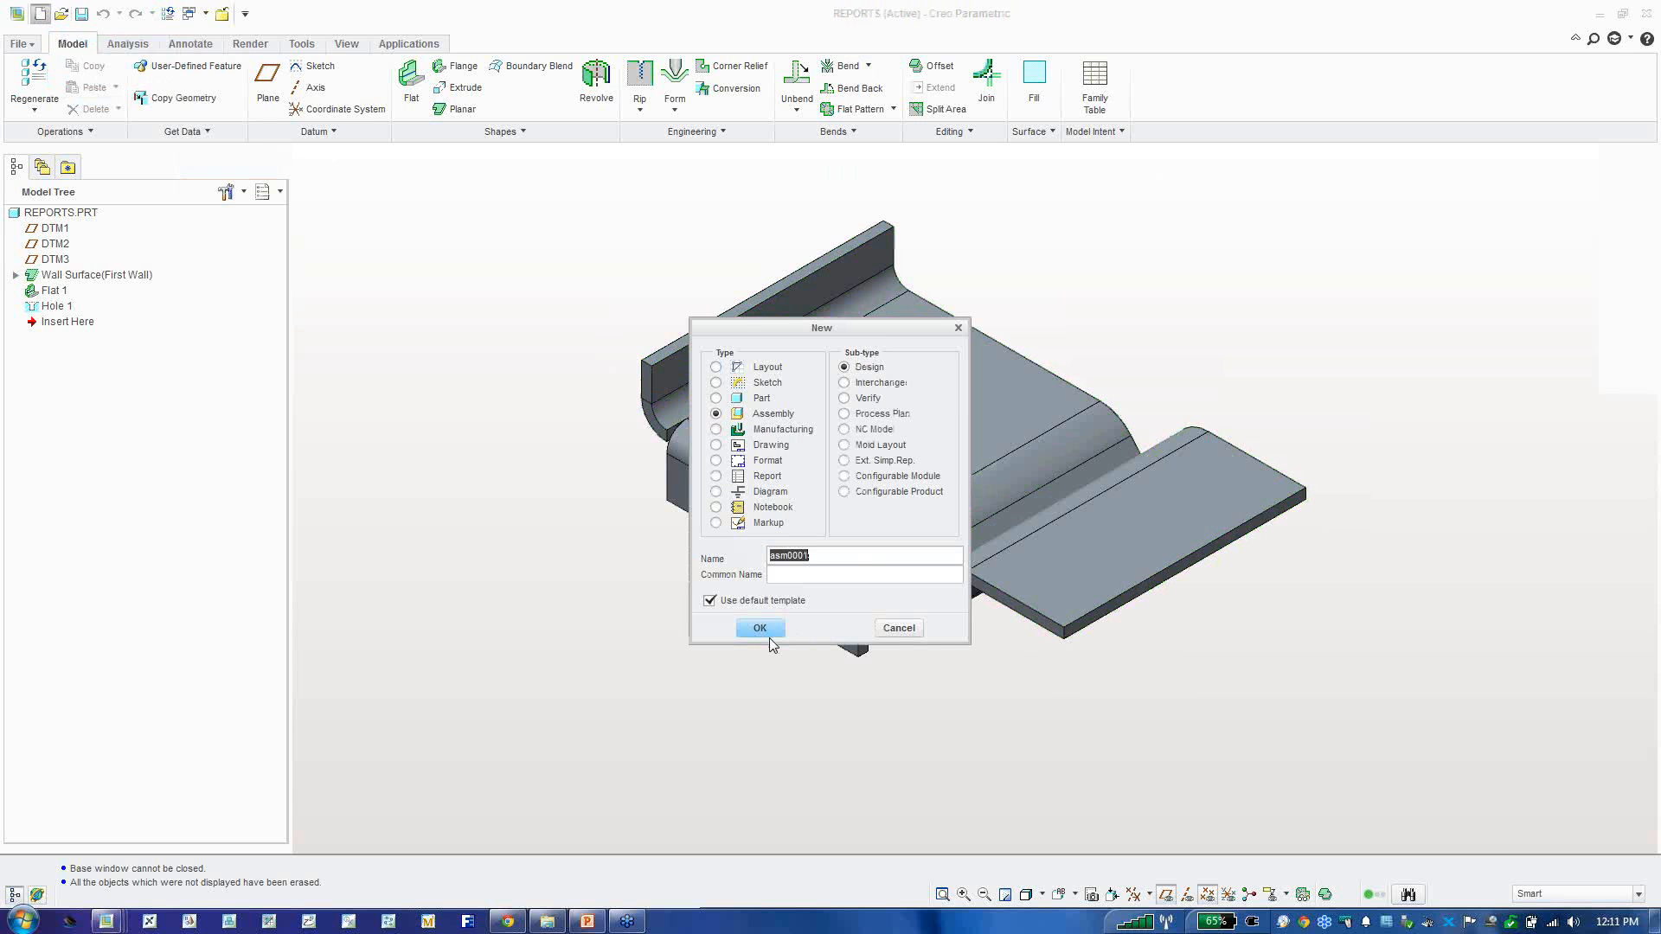
left_click(758, 629)
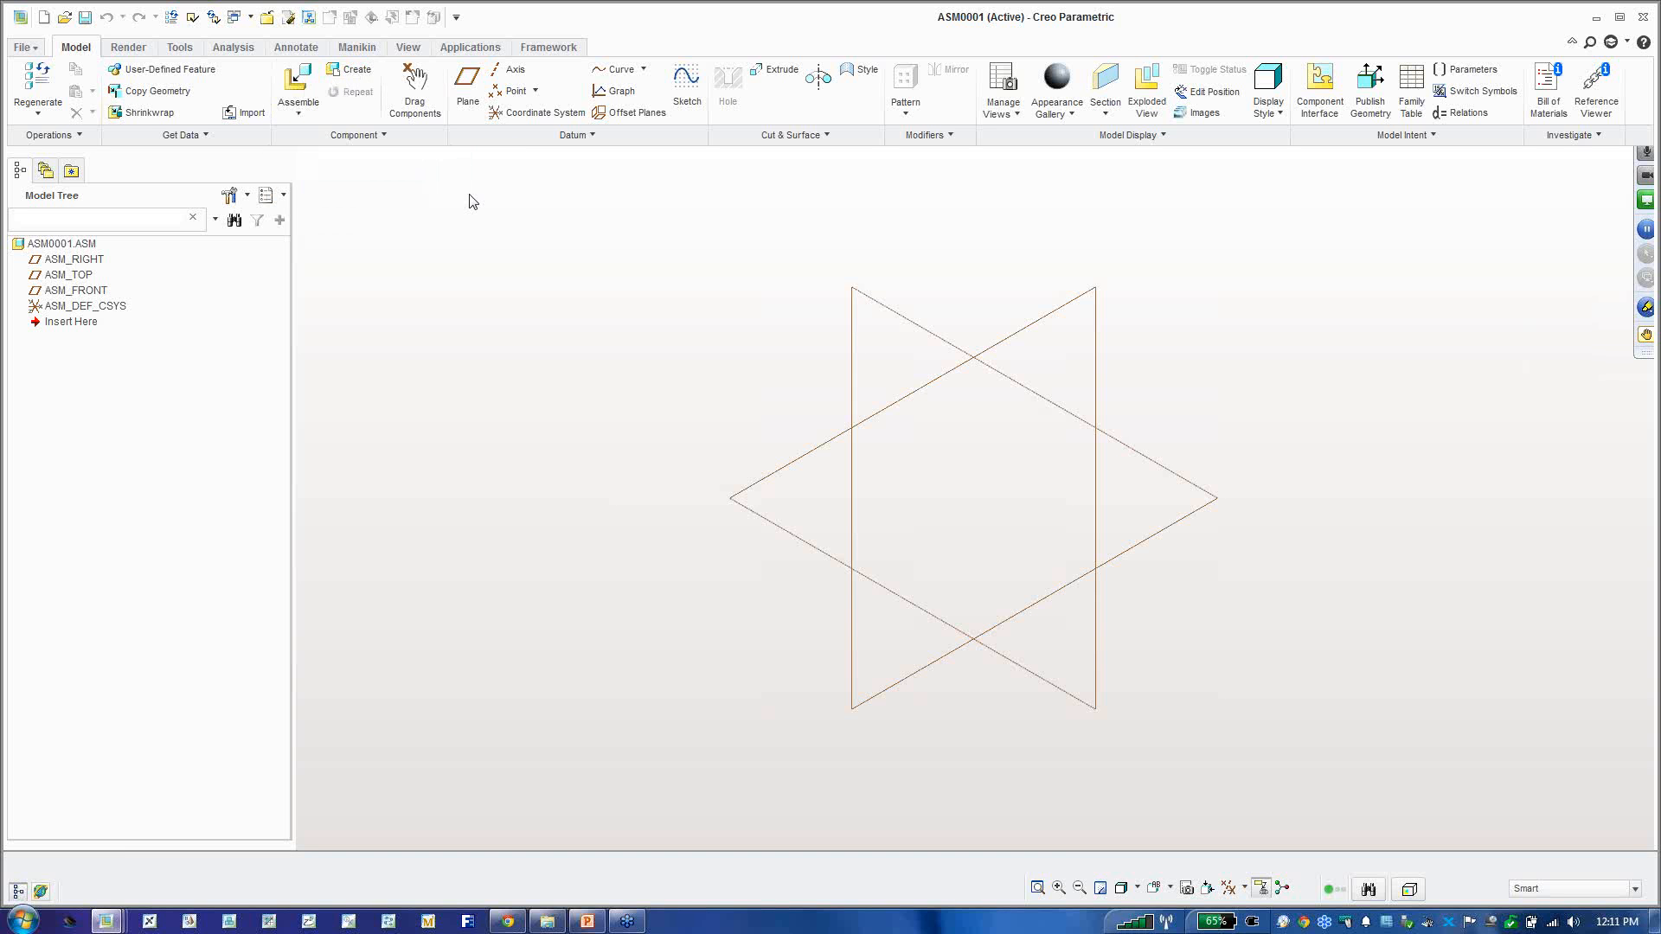
Step: Relocate the graphics view toolbar from the status bar to the top of the graphics area
right_click(1208, 889)
mouse_move(1247, 842)
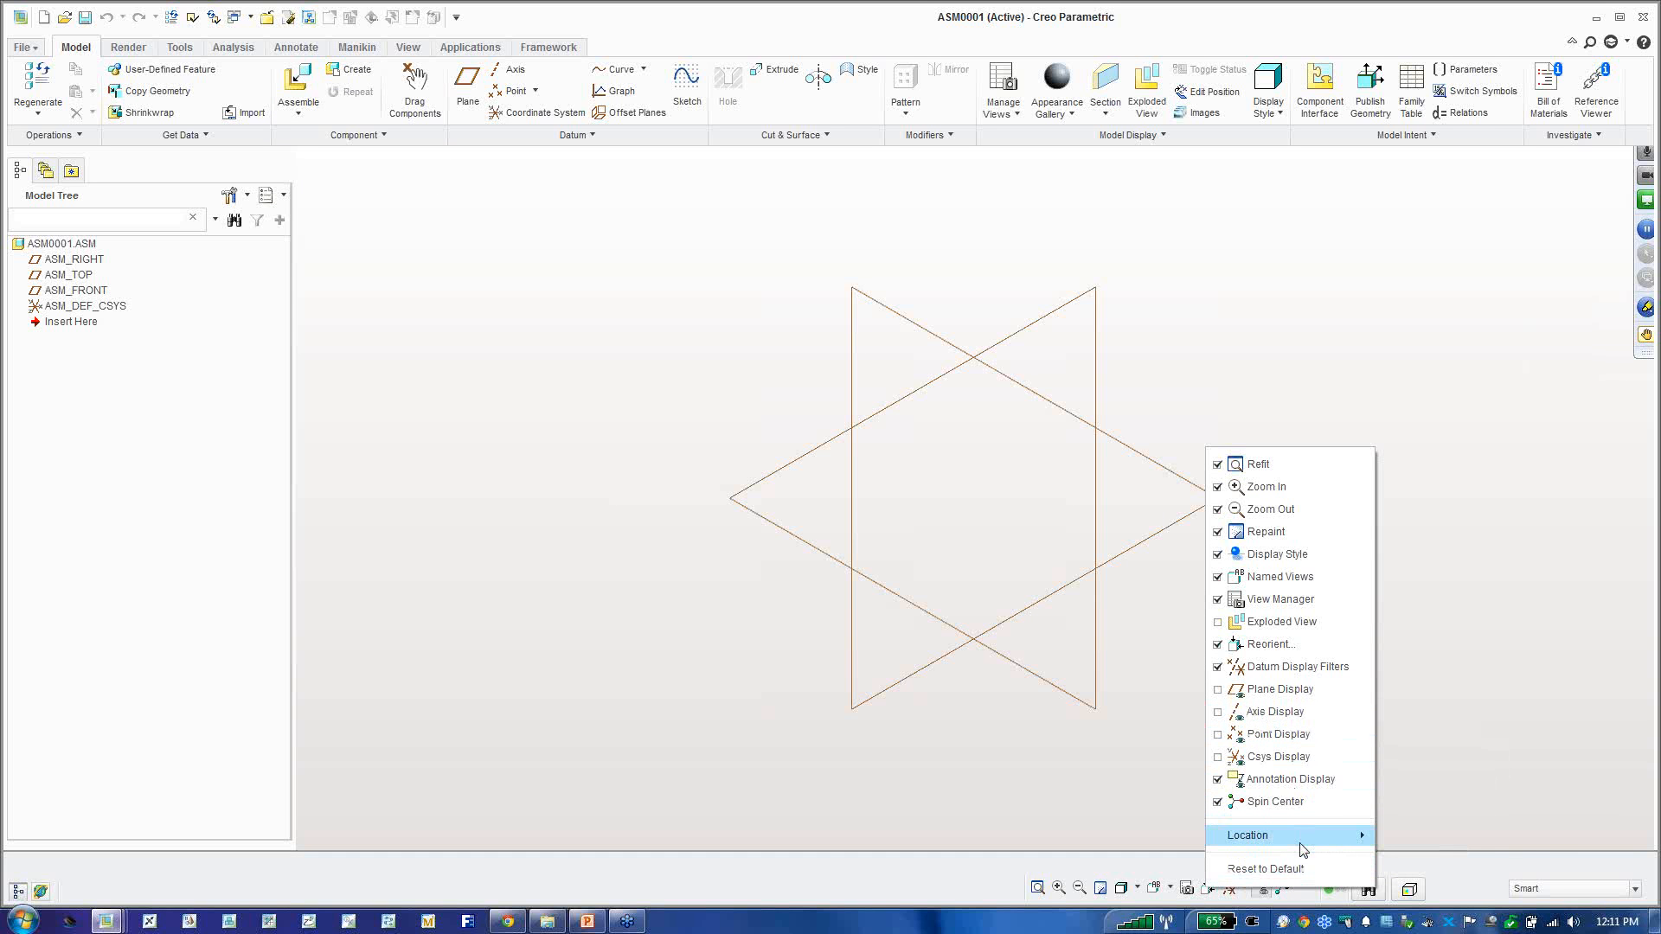
mouse_move(1302, 850)
left_click(1410, 742)
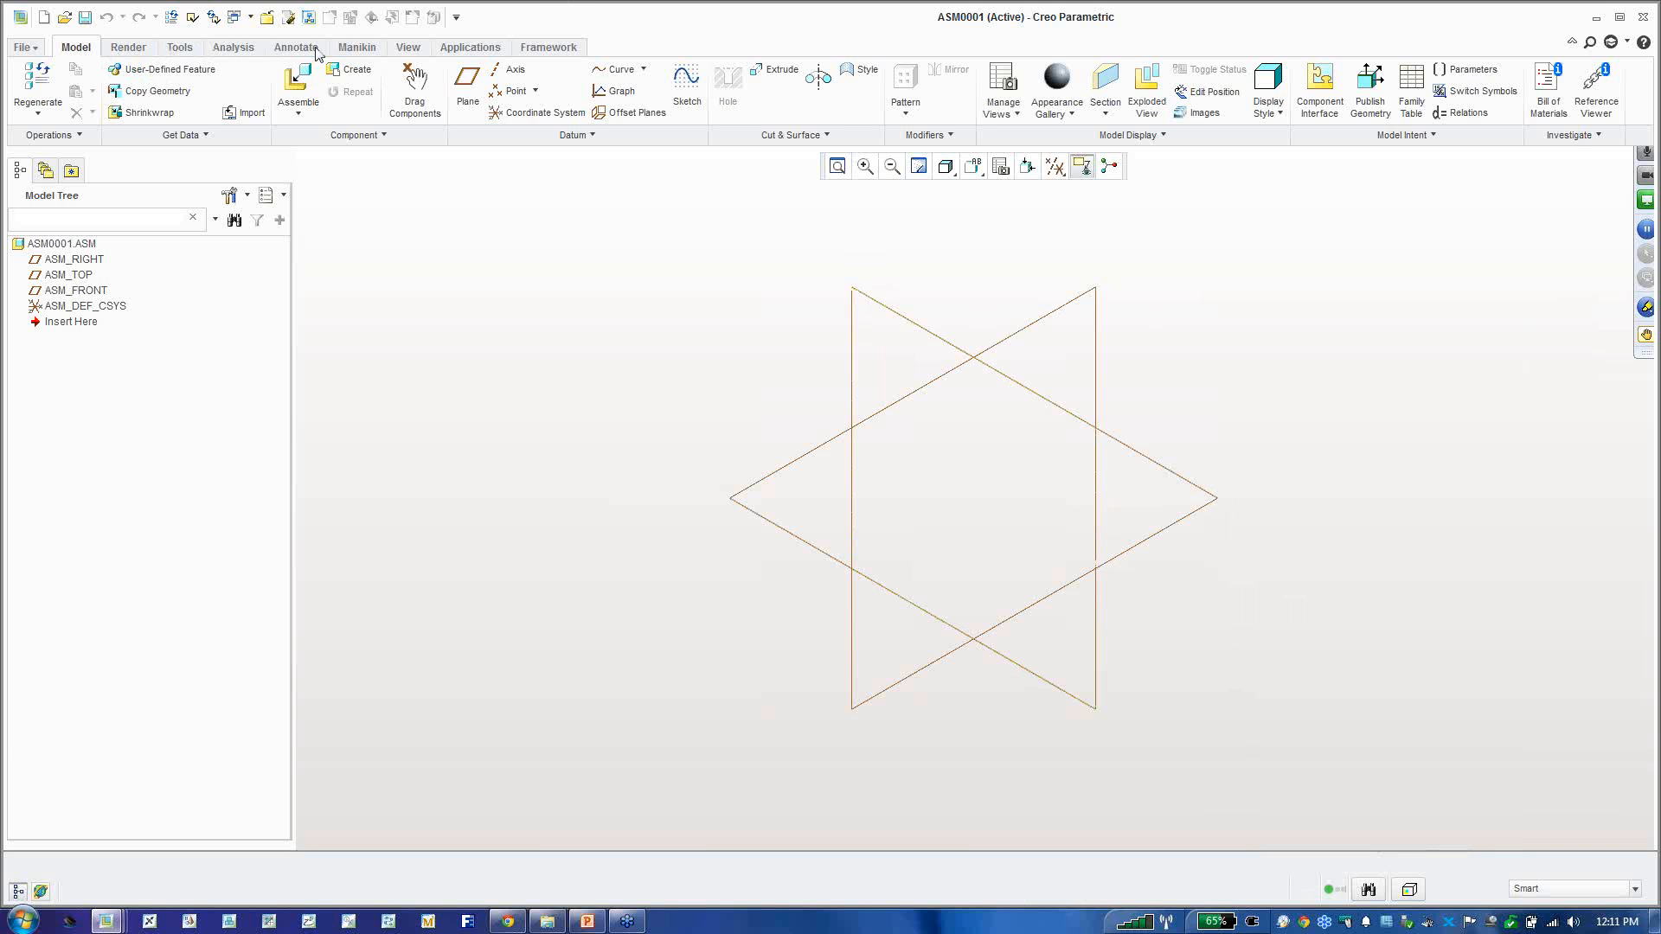
Step: Review the rendering and tools commands, and look over the location options for the graphics view toolbar
left_click(131, 48)
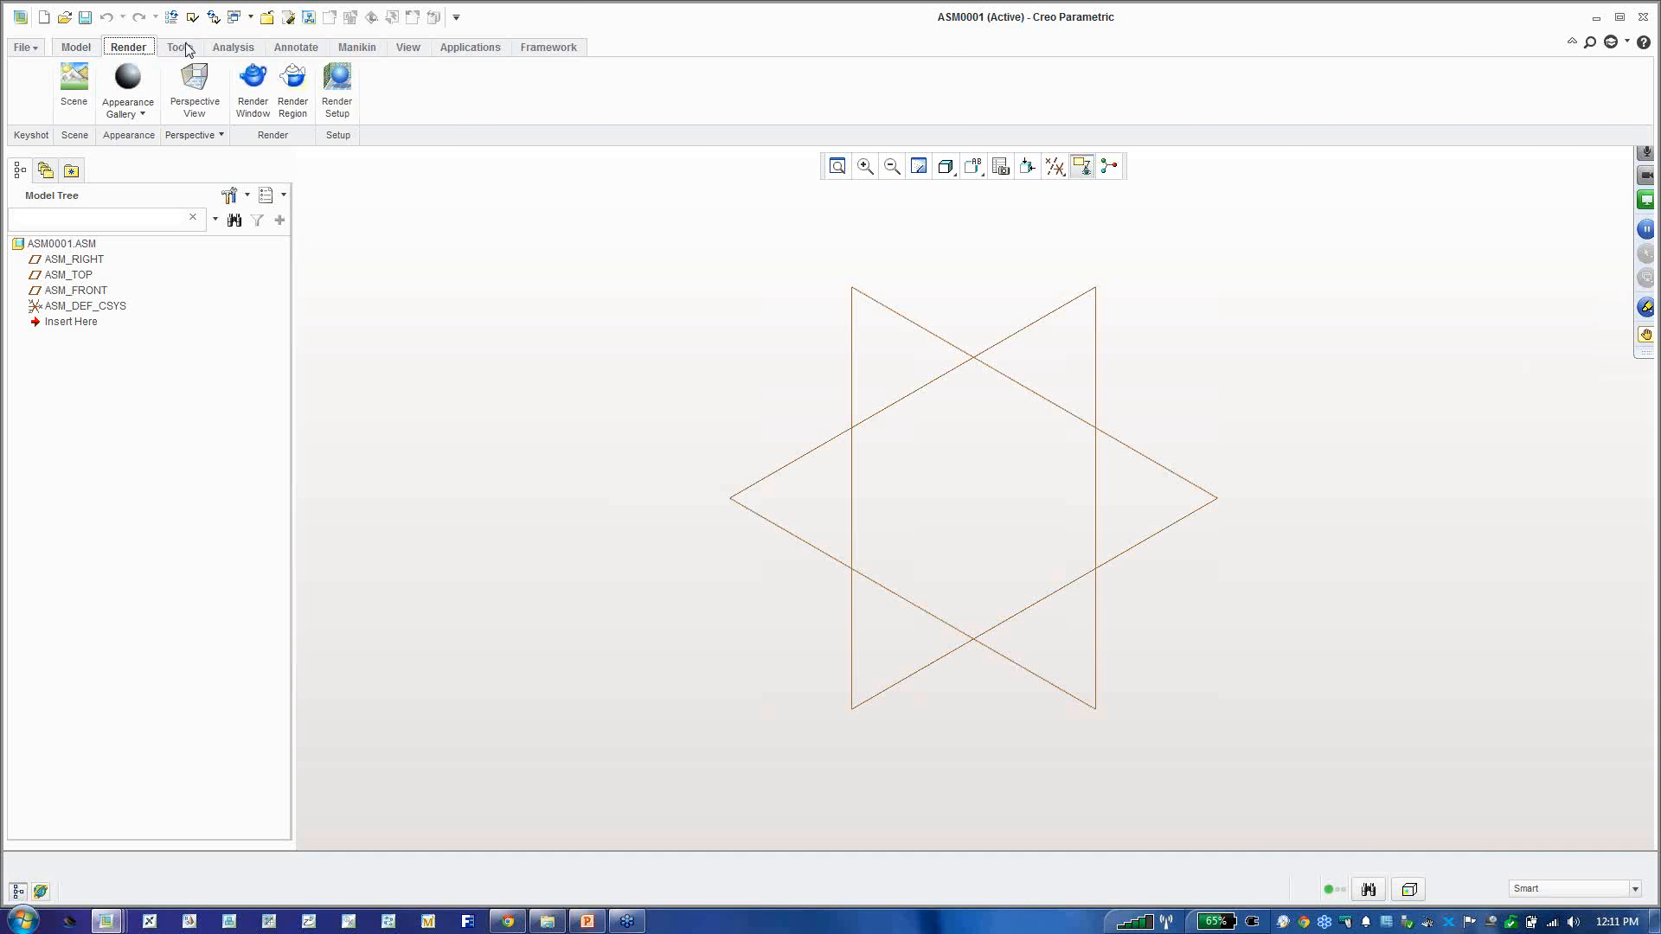
left_click(184, 49)
left_click(85, 48)
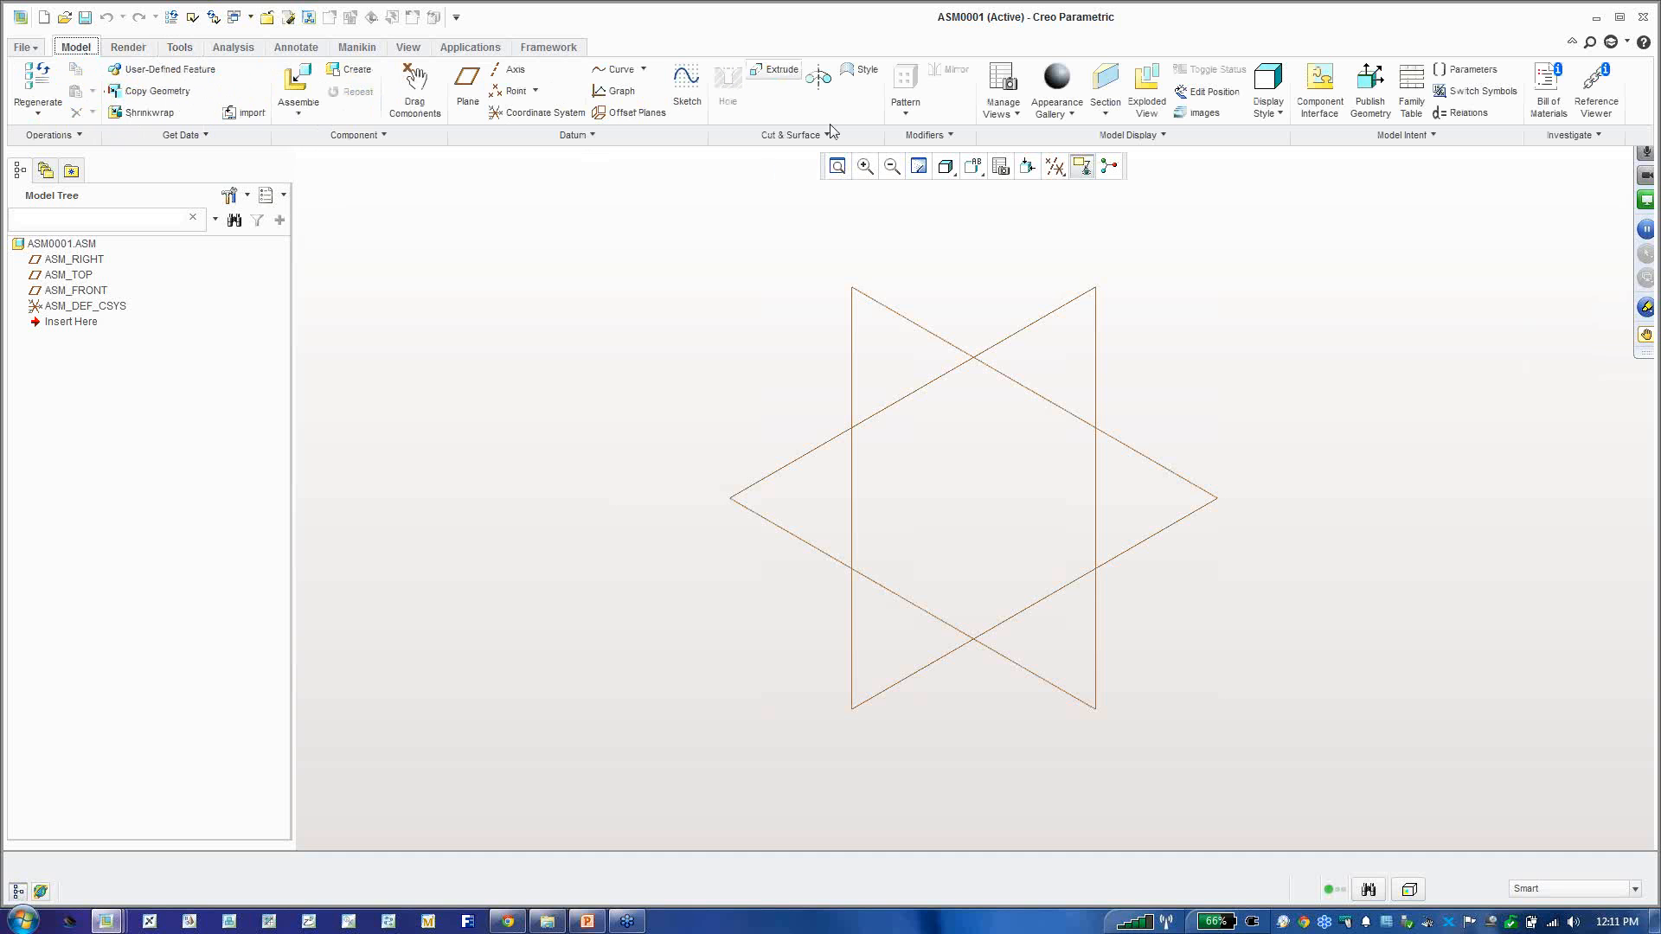
right_click(884, 168)
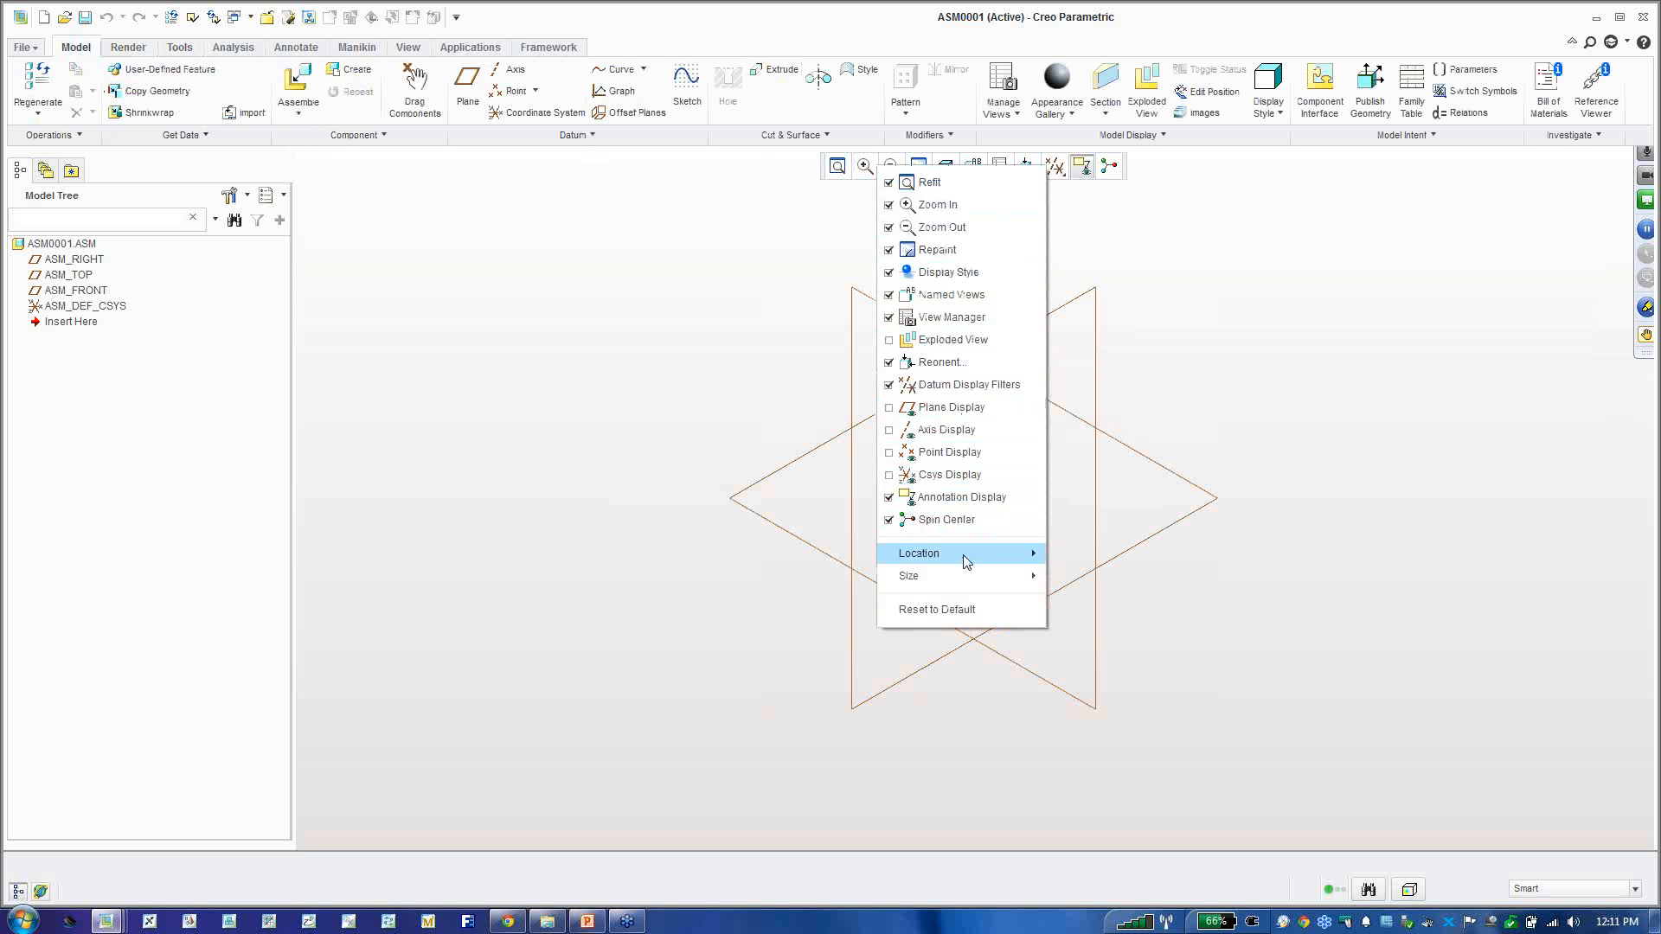
mouse_move(967, 562)
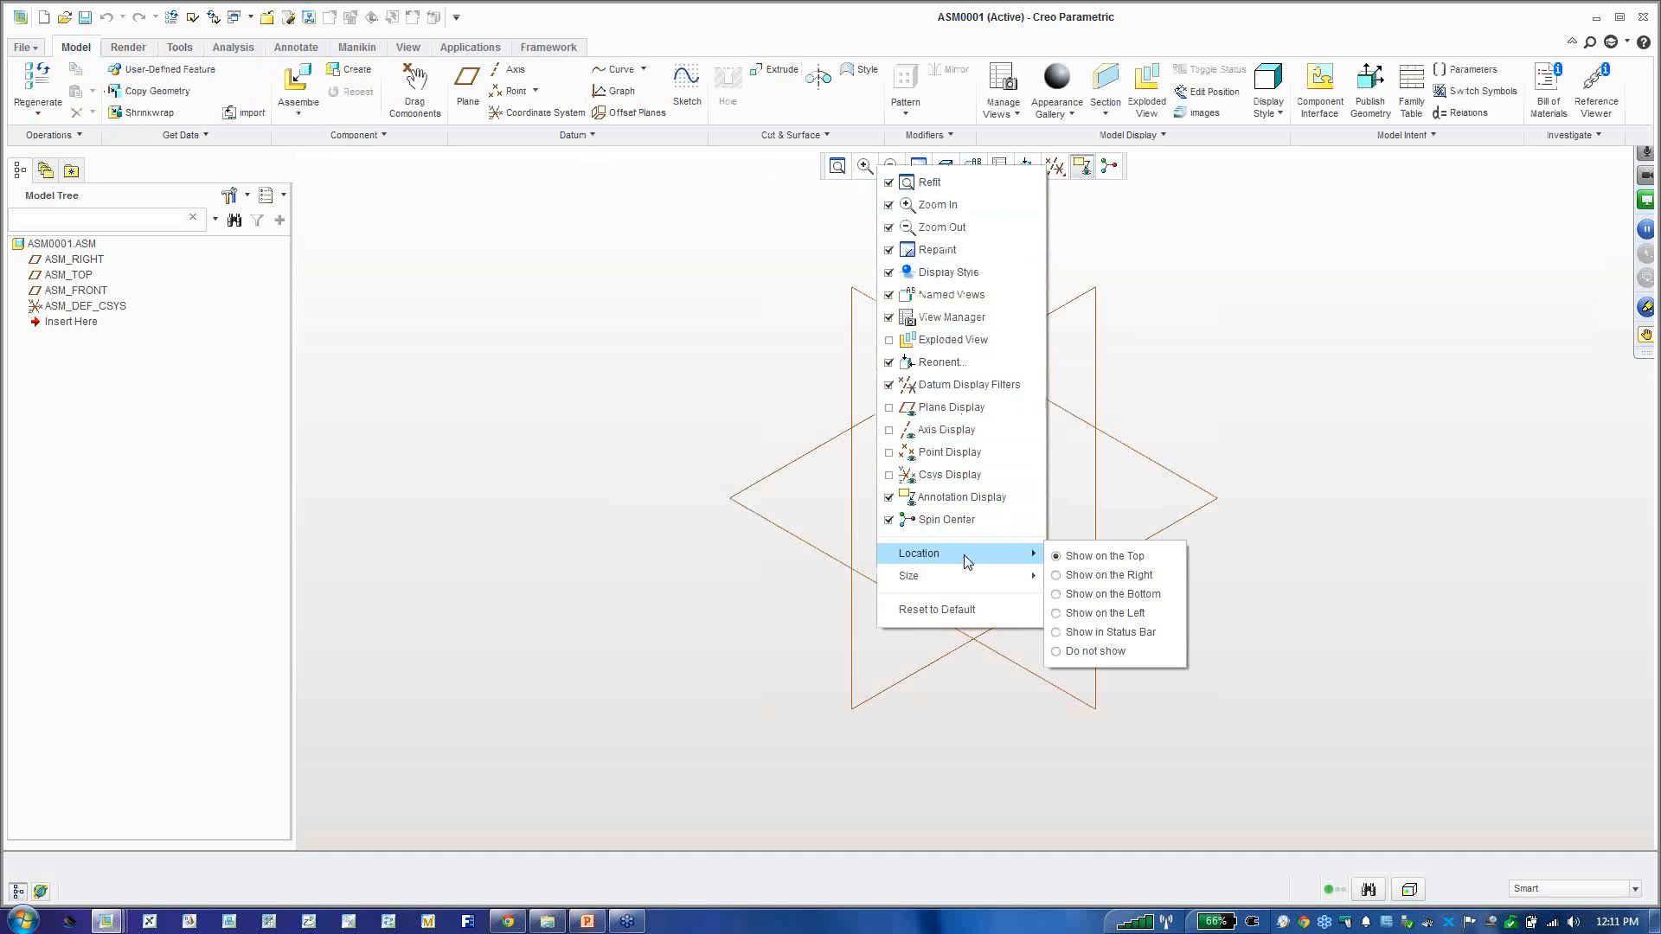
left_click(683, 359)
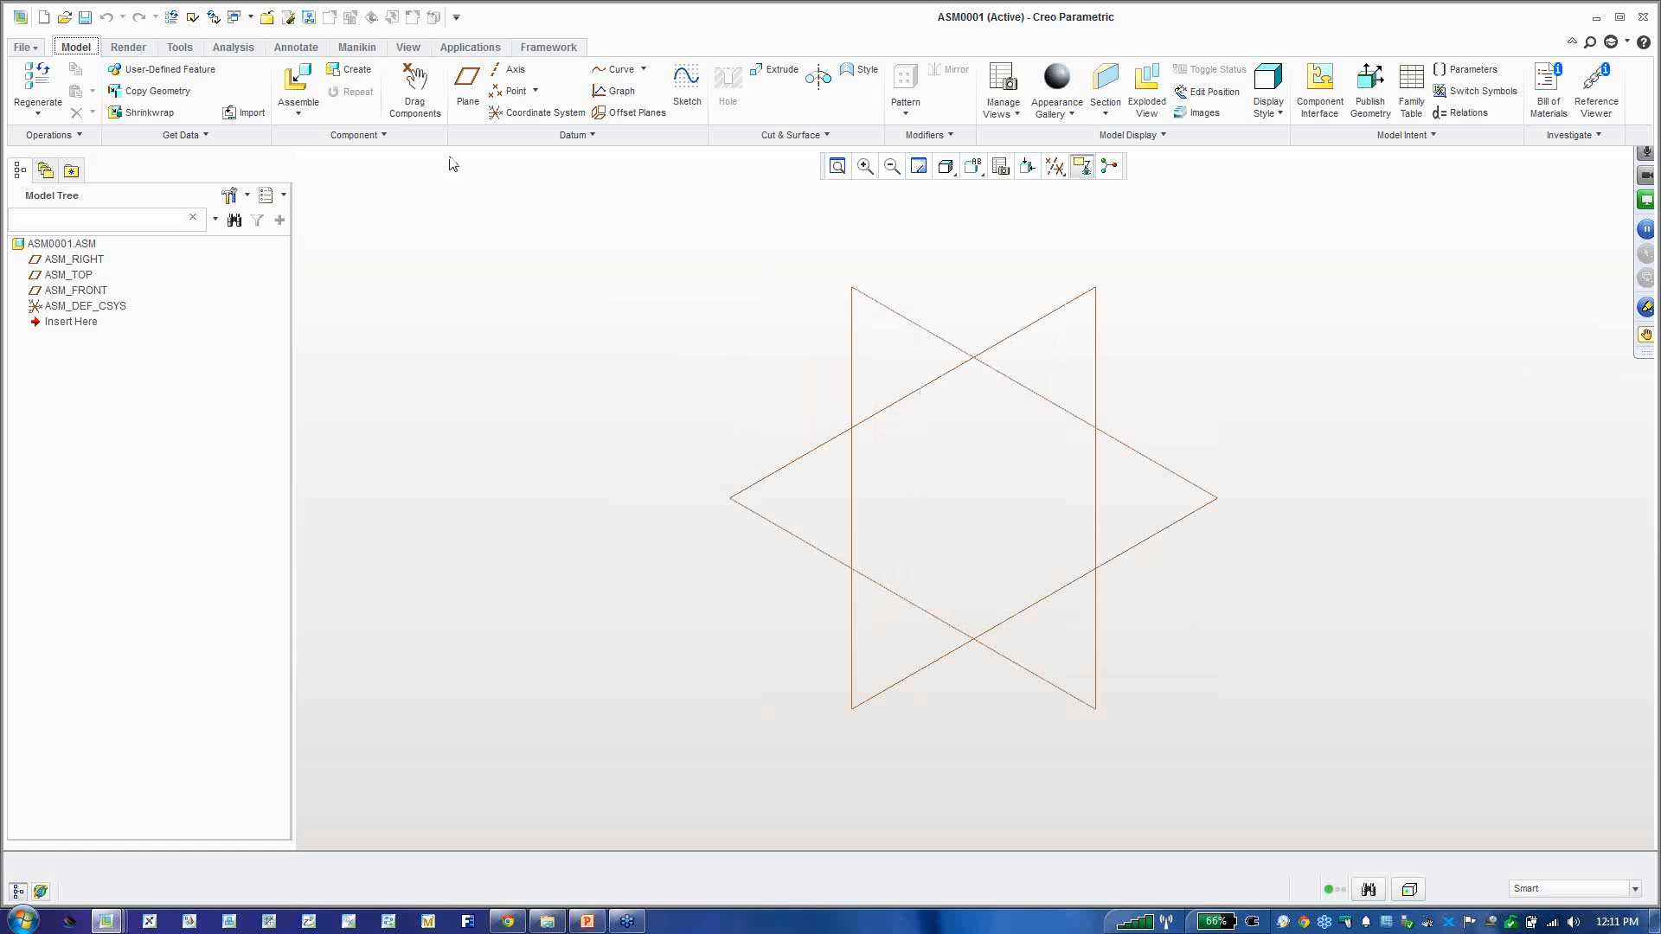
Step: Maximize the window and examine the assembly's rendering, analysis, measuring, annotation and application commands
double_click(540, 21)
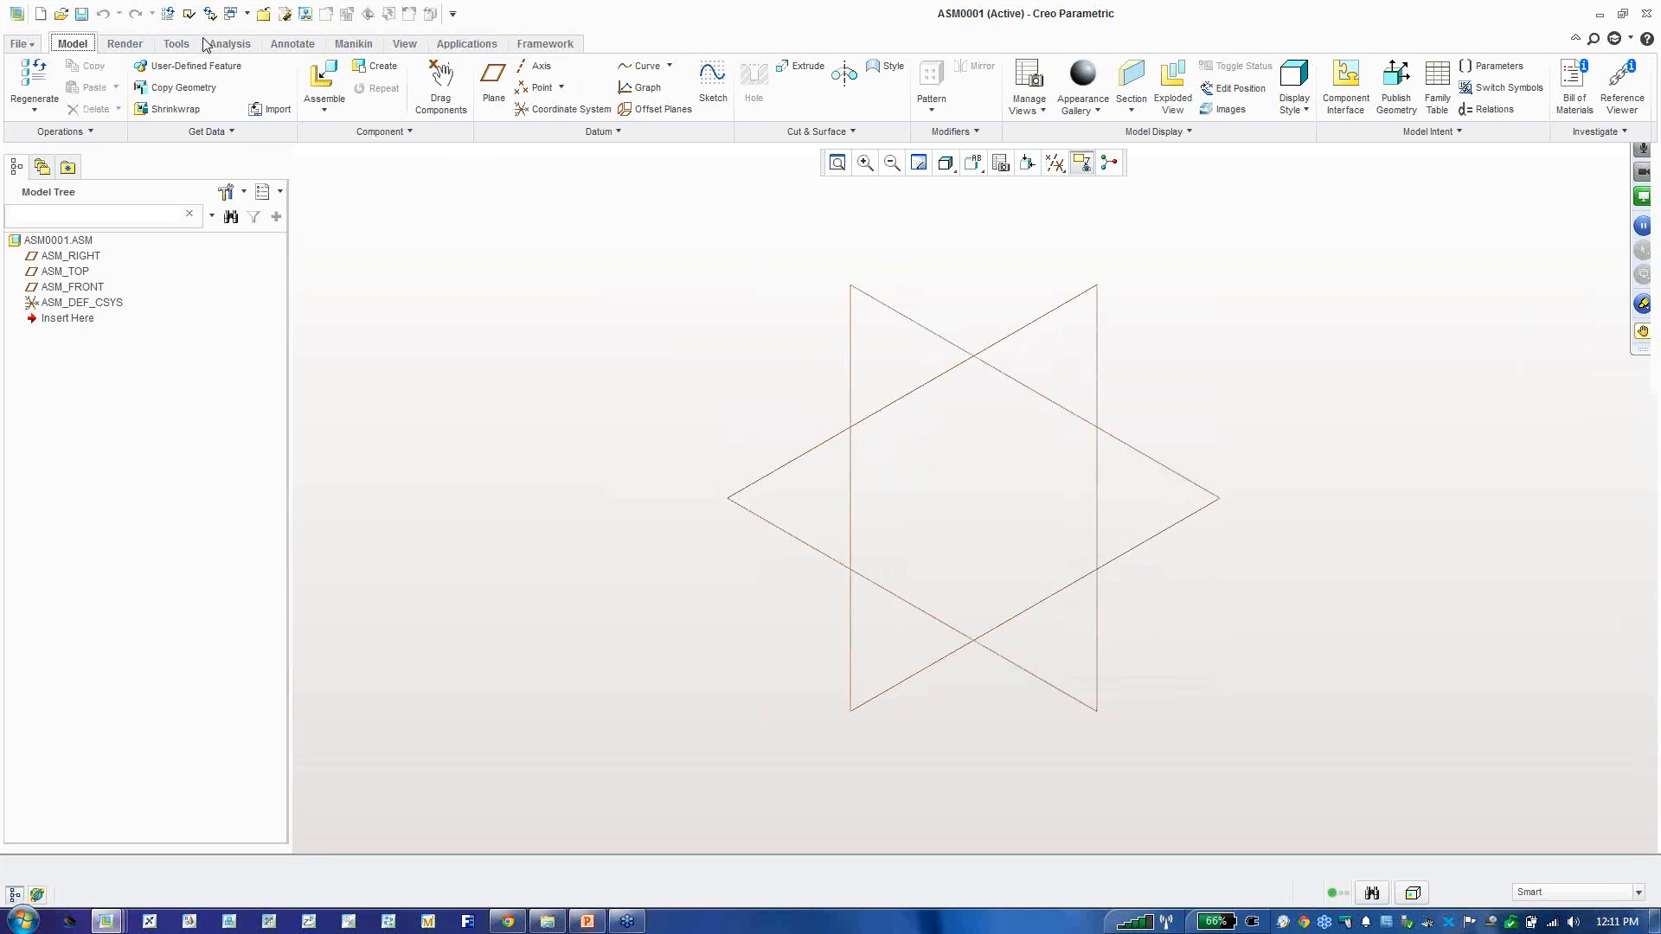
left_click(125, 43)
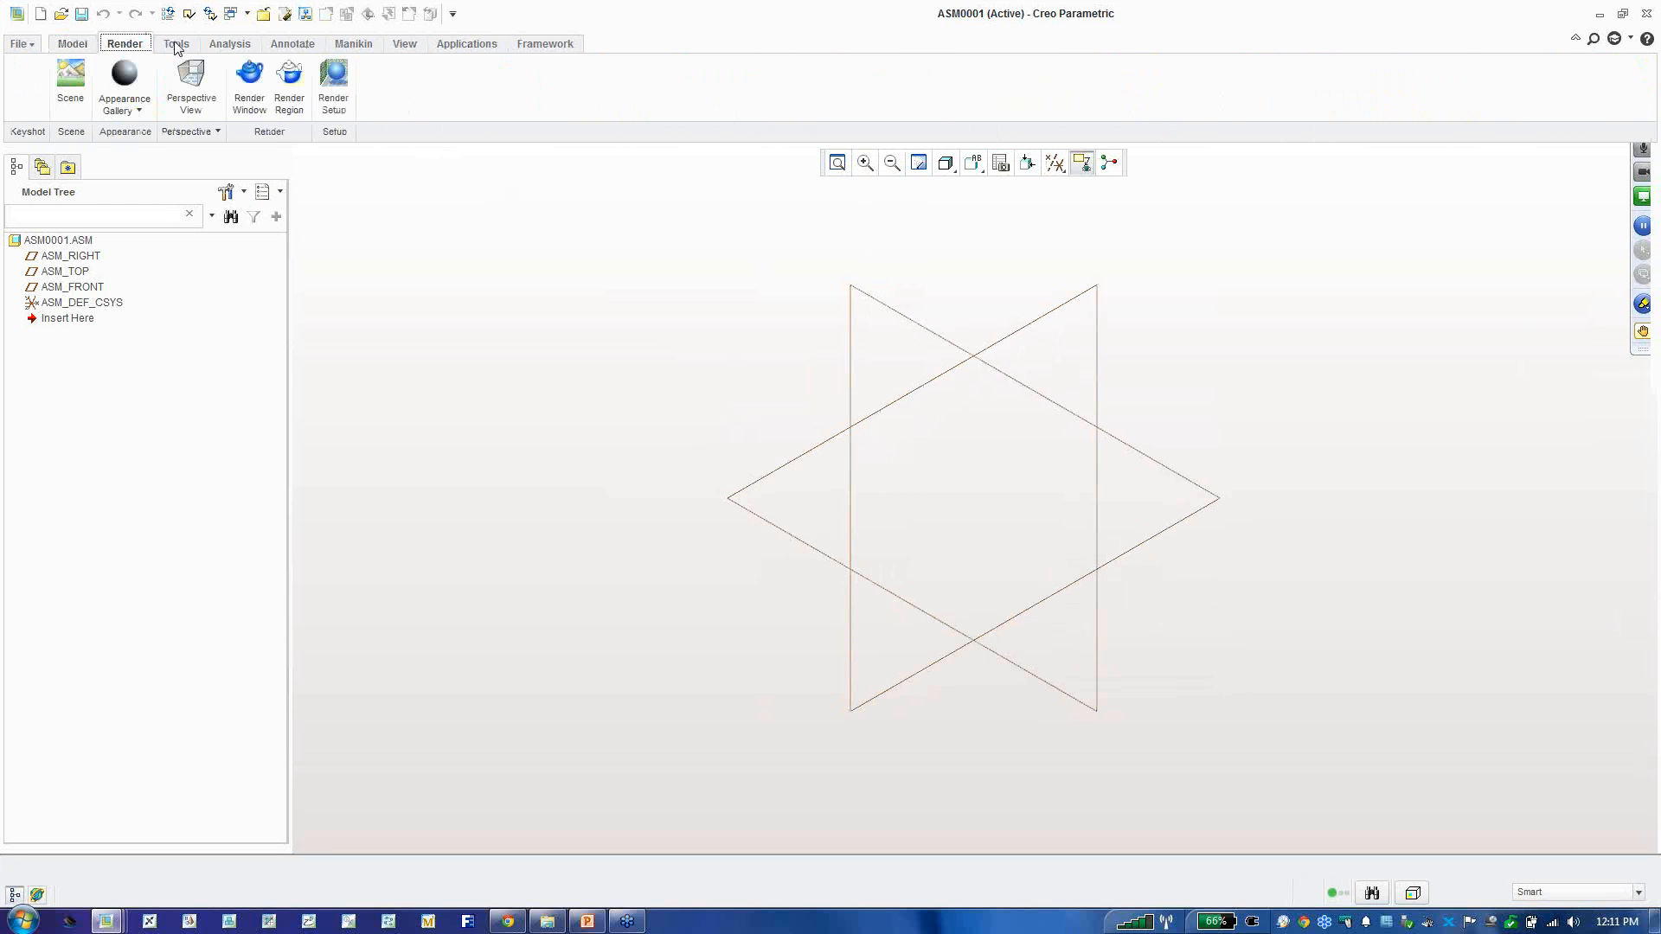
left_click(175, 43)
left_click(229, 43)
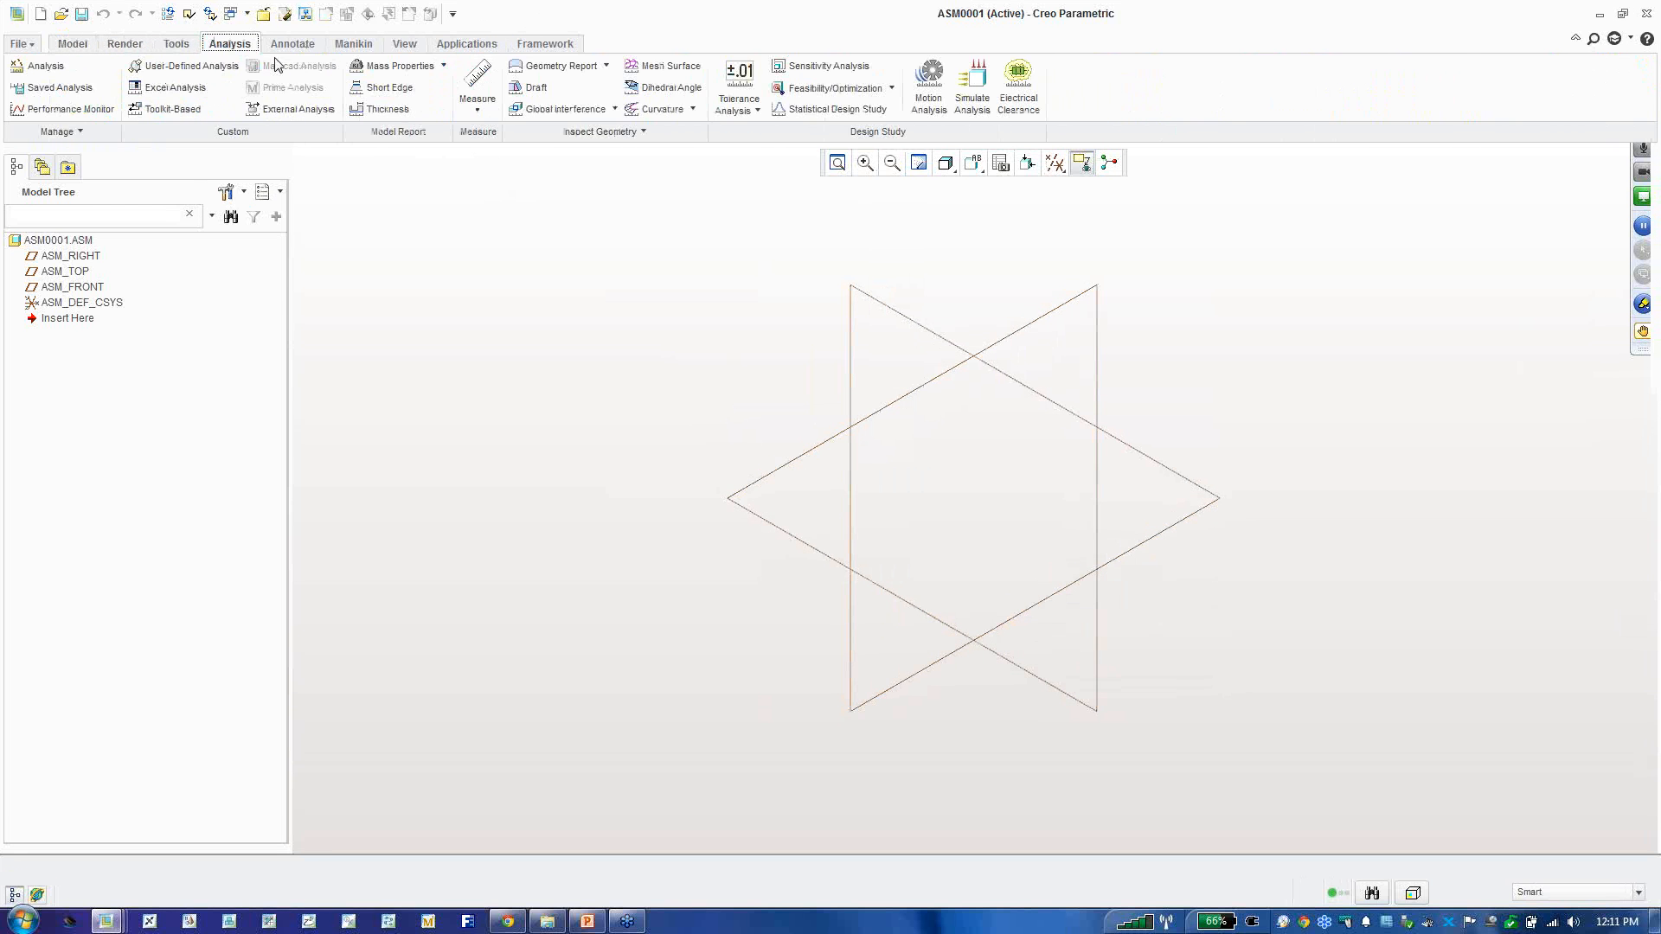
left_click(476, 102)
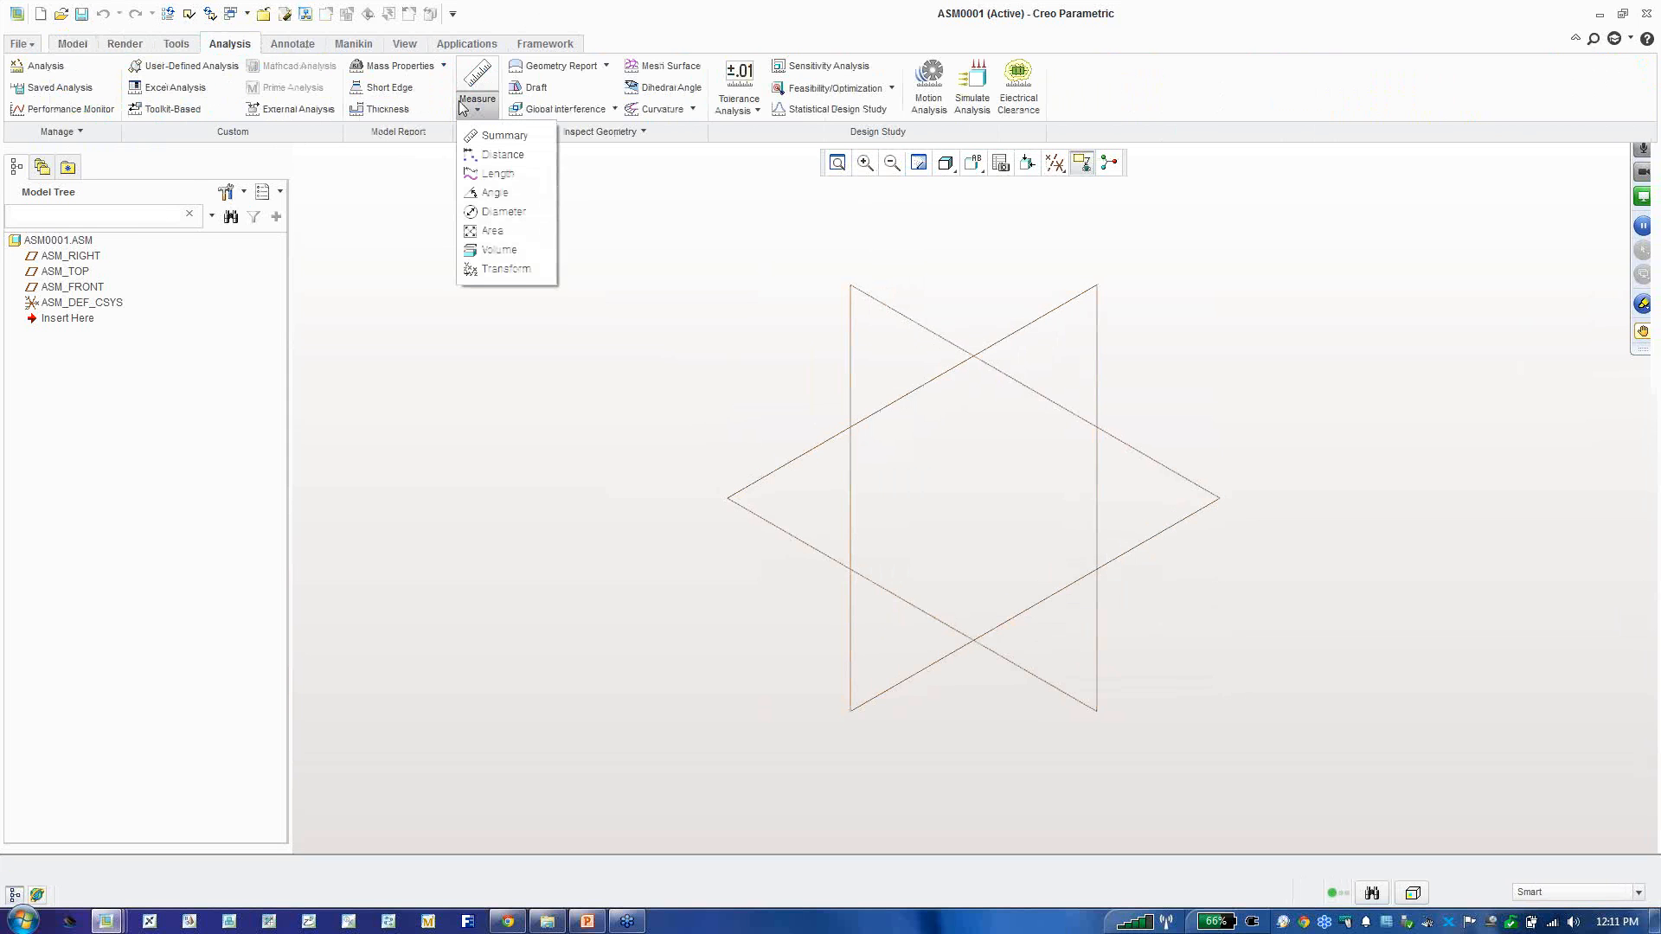
left_click(575, 208)
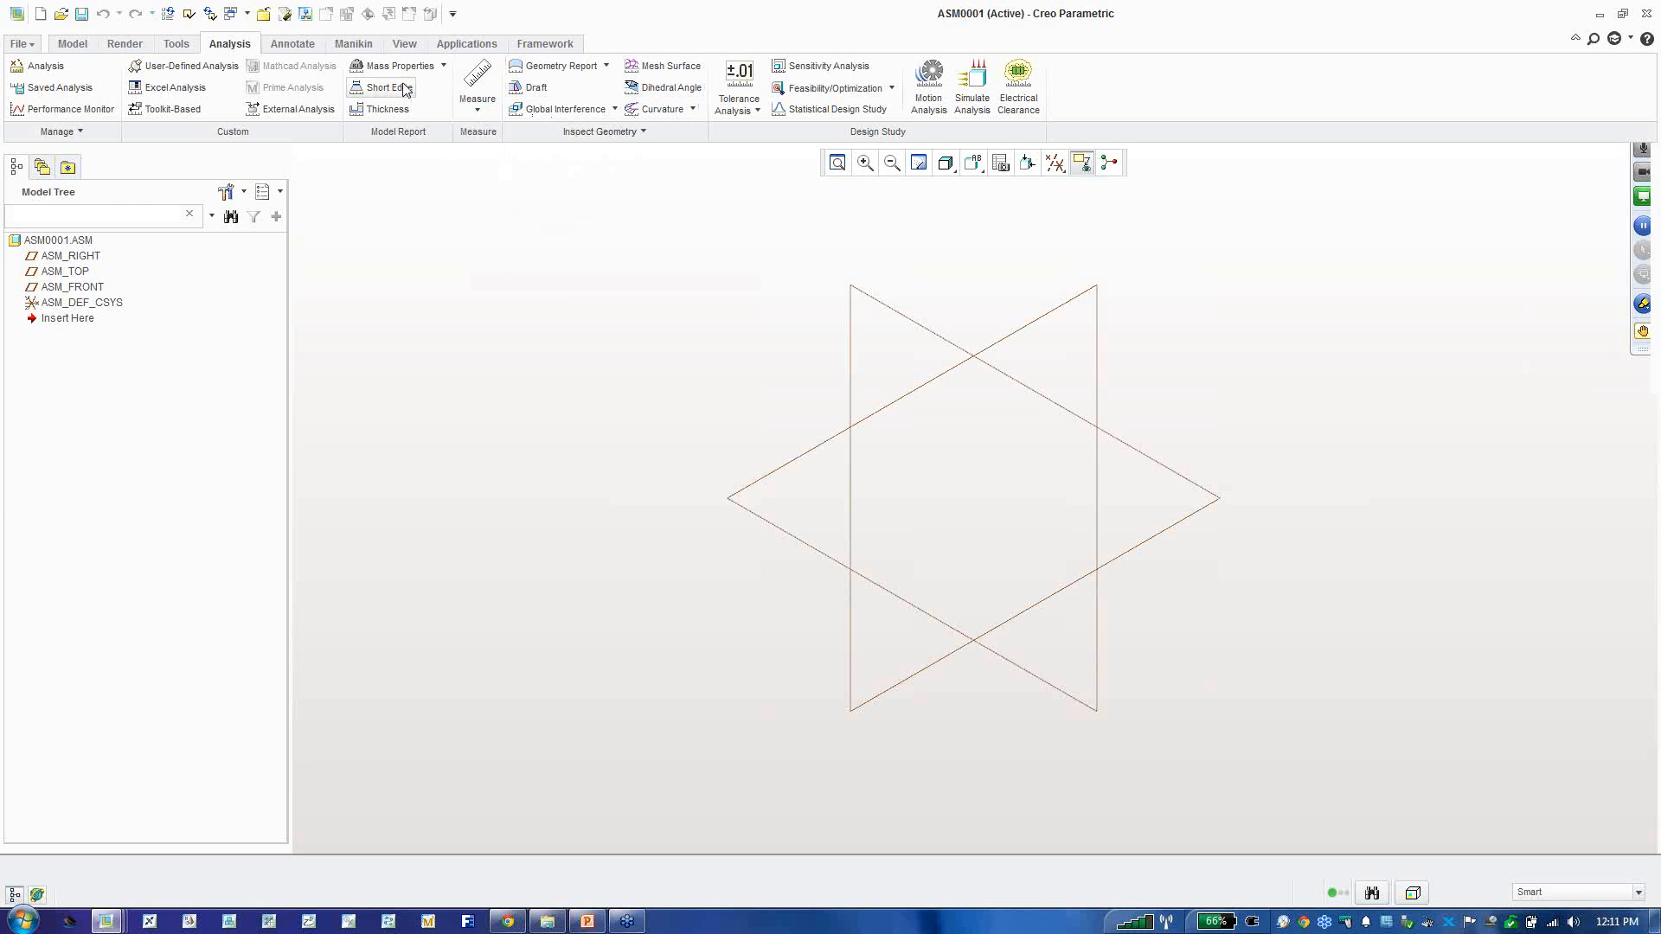
left_click(297, 45)
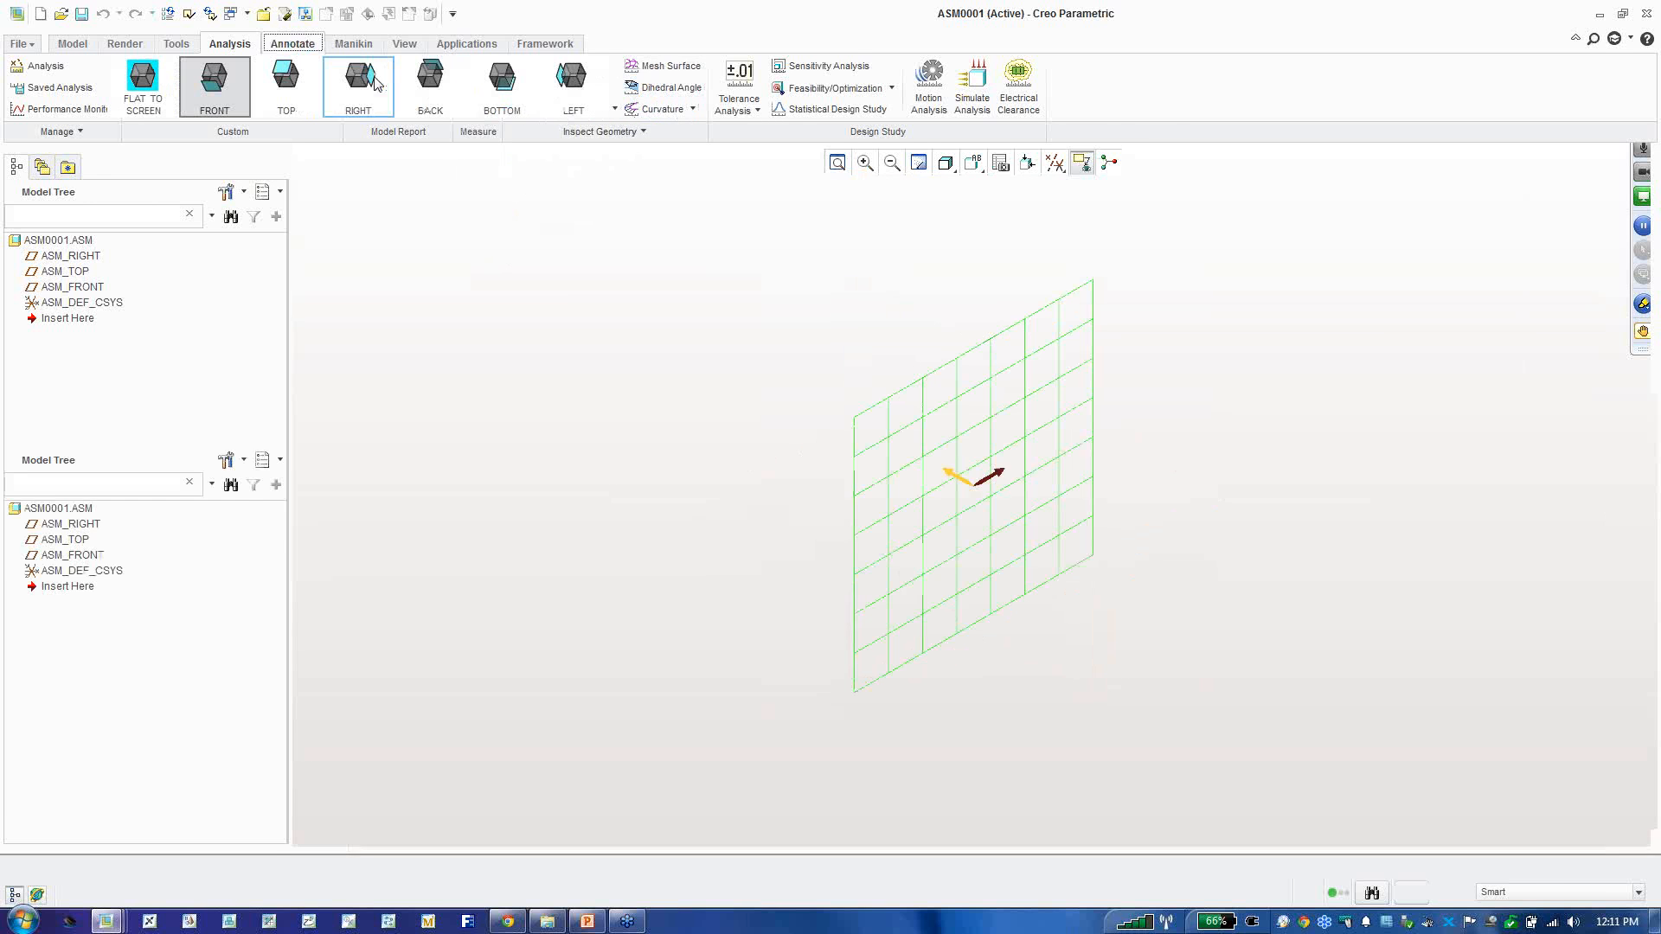
left_click(490, 46)
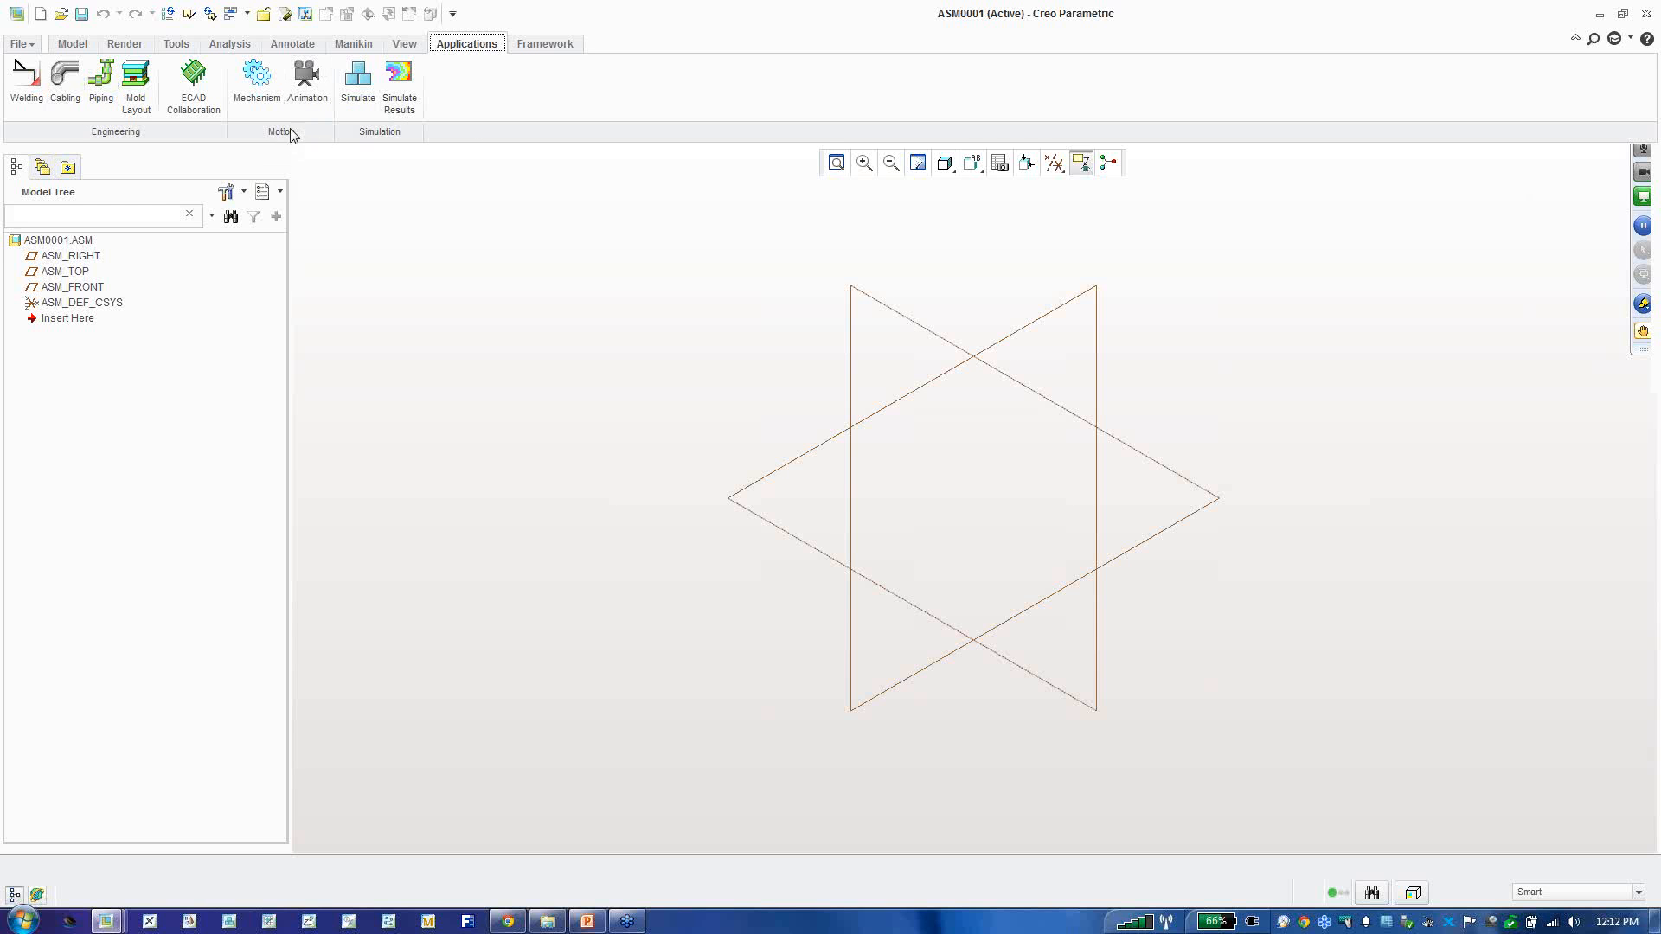
left_click(62, 46)
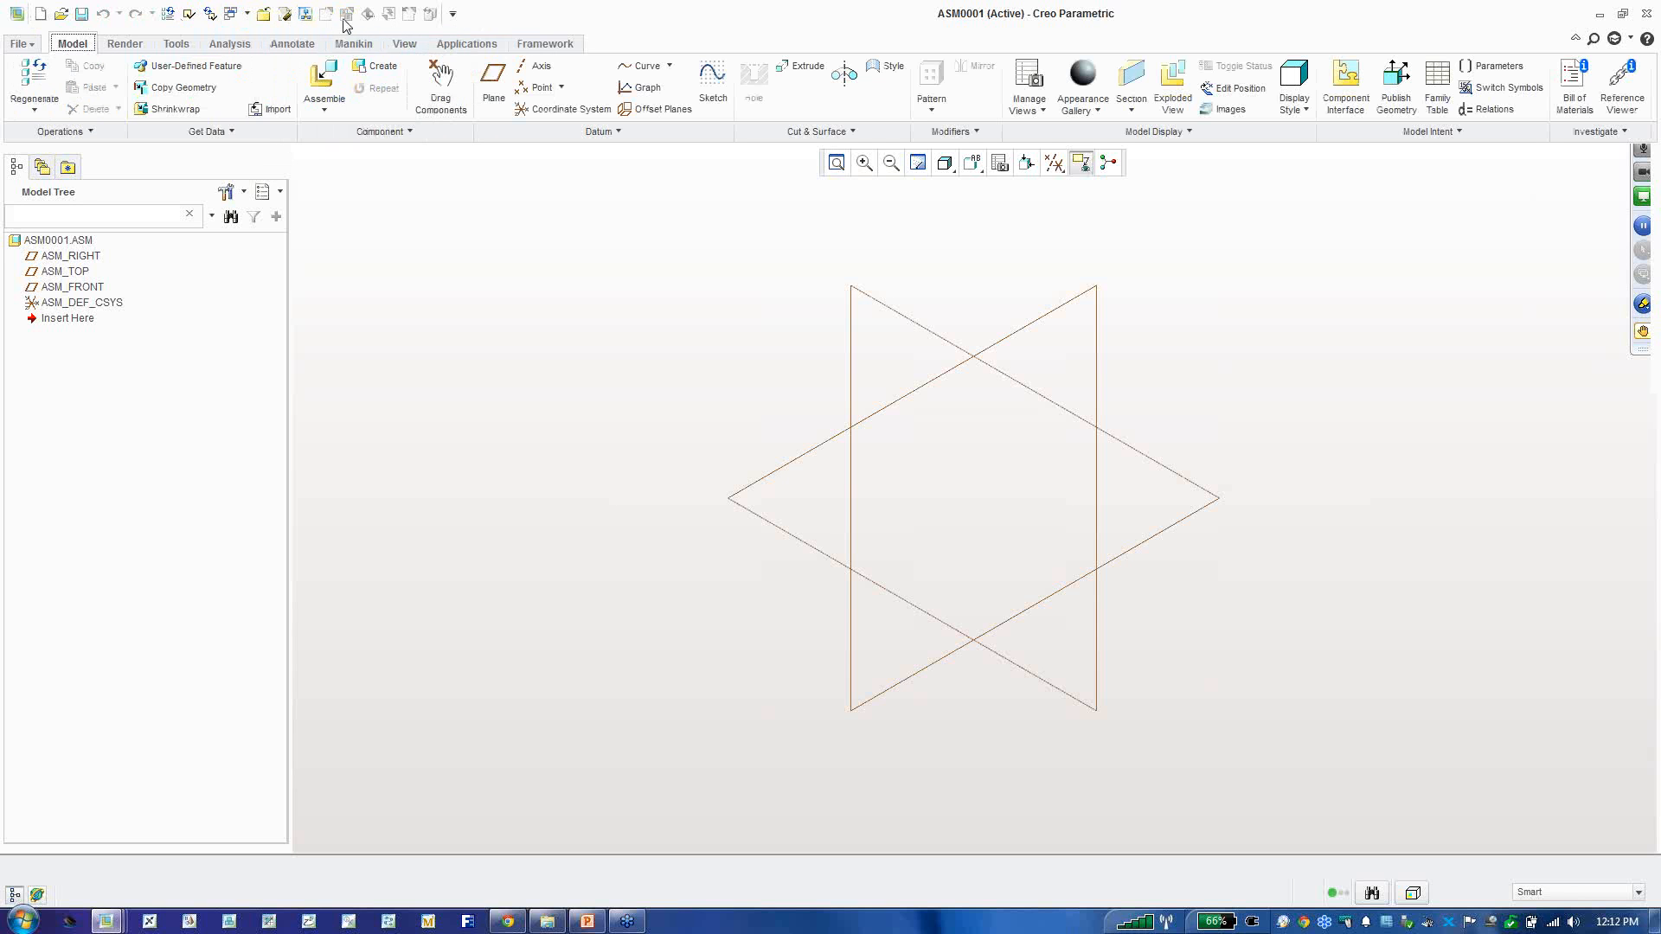
Step: Examine the rendering and modelling commands again, plus the list of open models and the display style choices
left_click(125, 44)
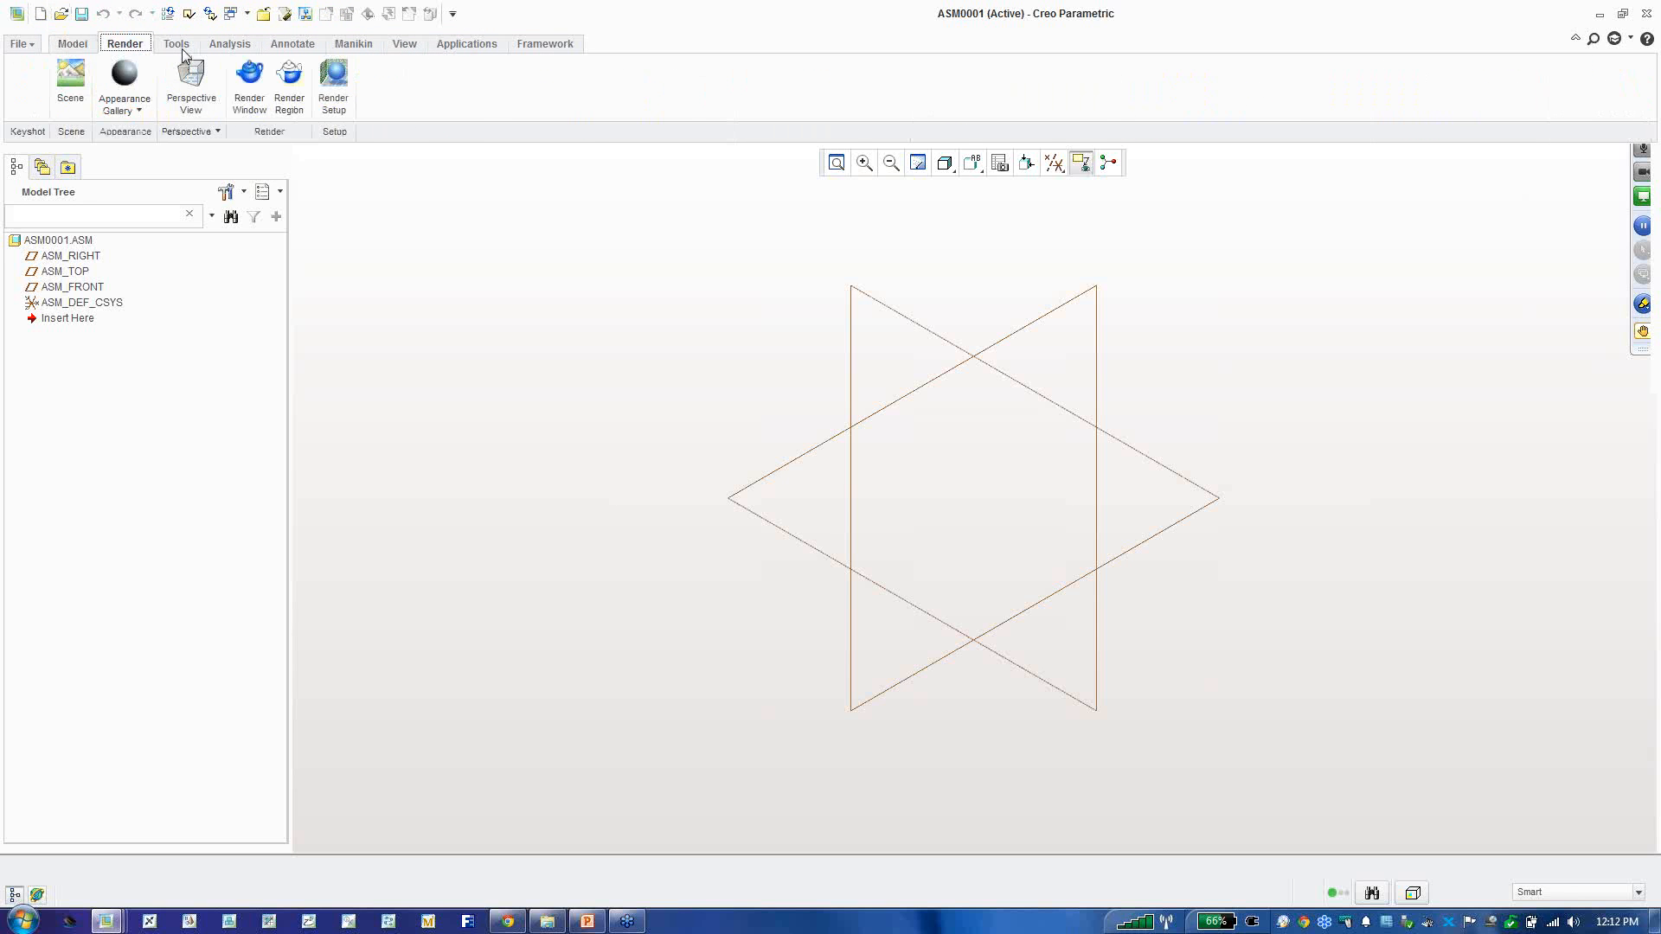
left_click(177, 45)
left_click(71, 45)
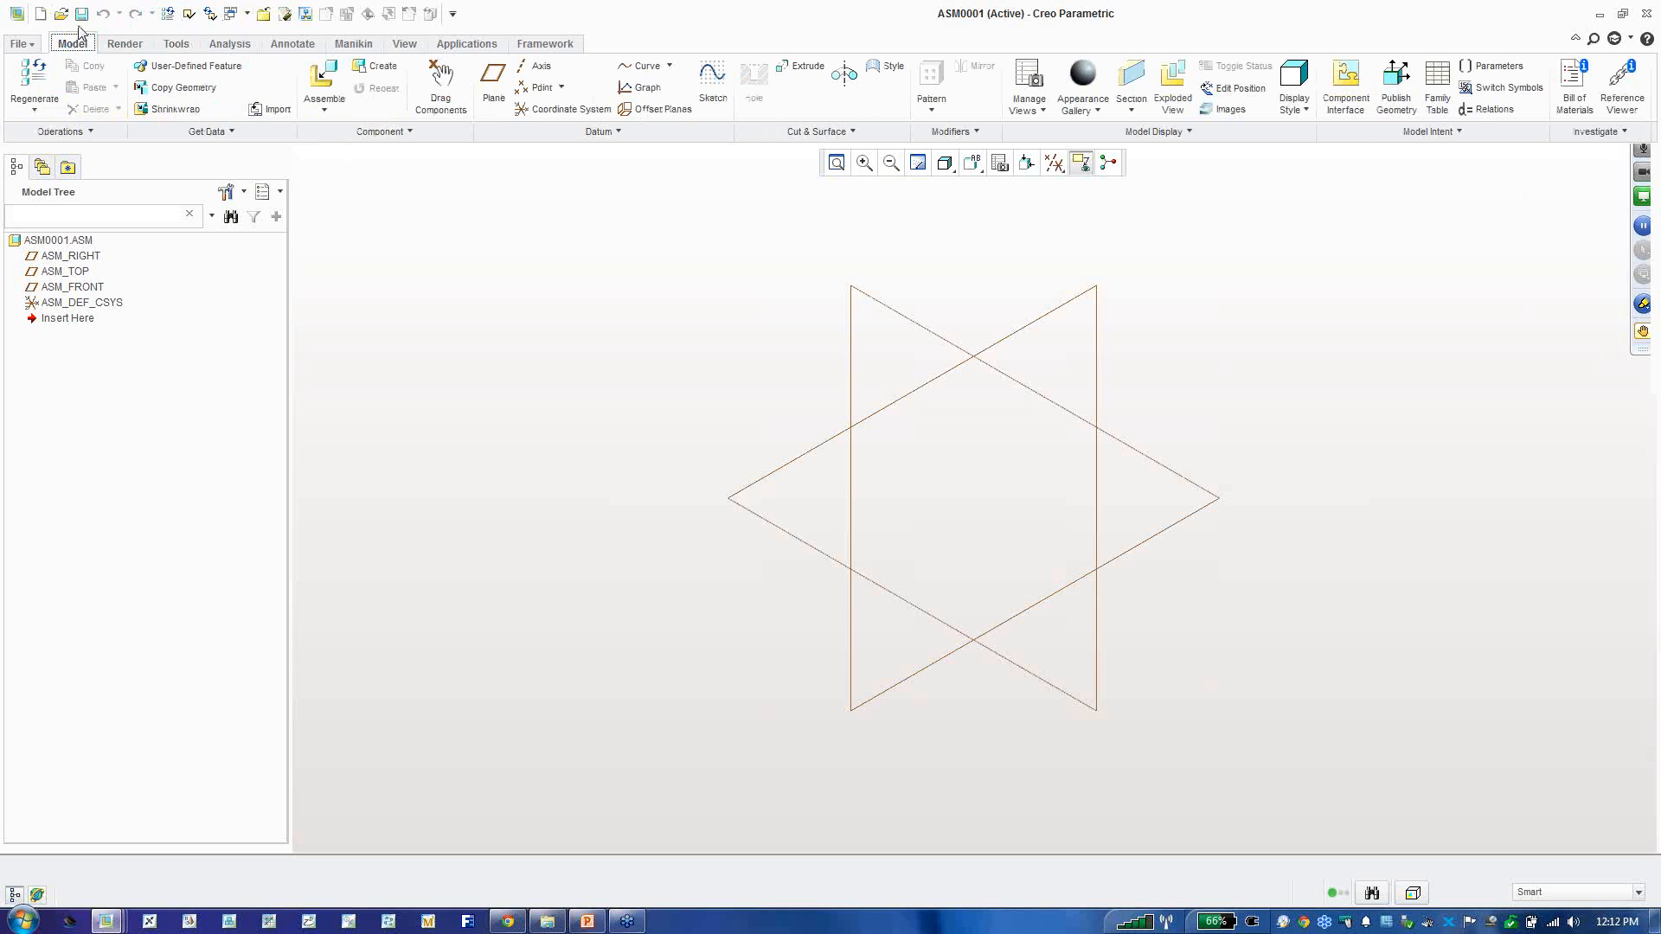
left_click(247, 15)
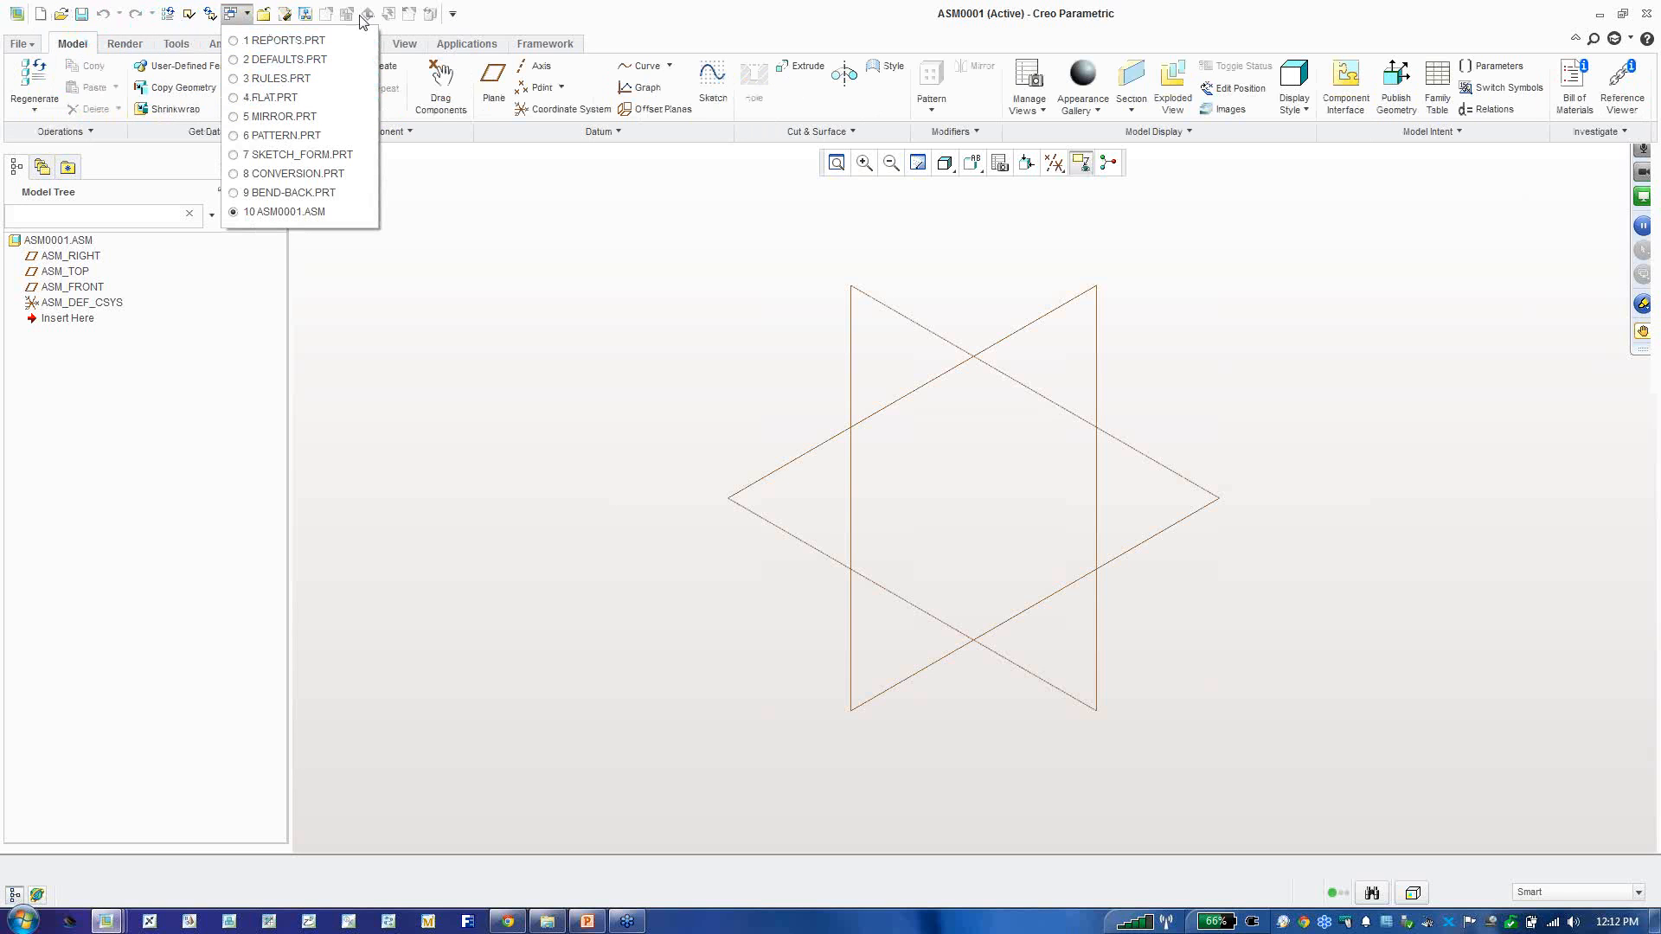
left_click(456, 15)
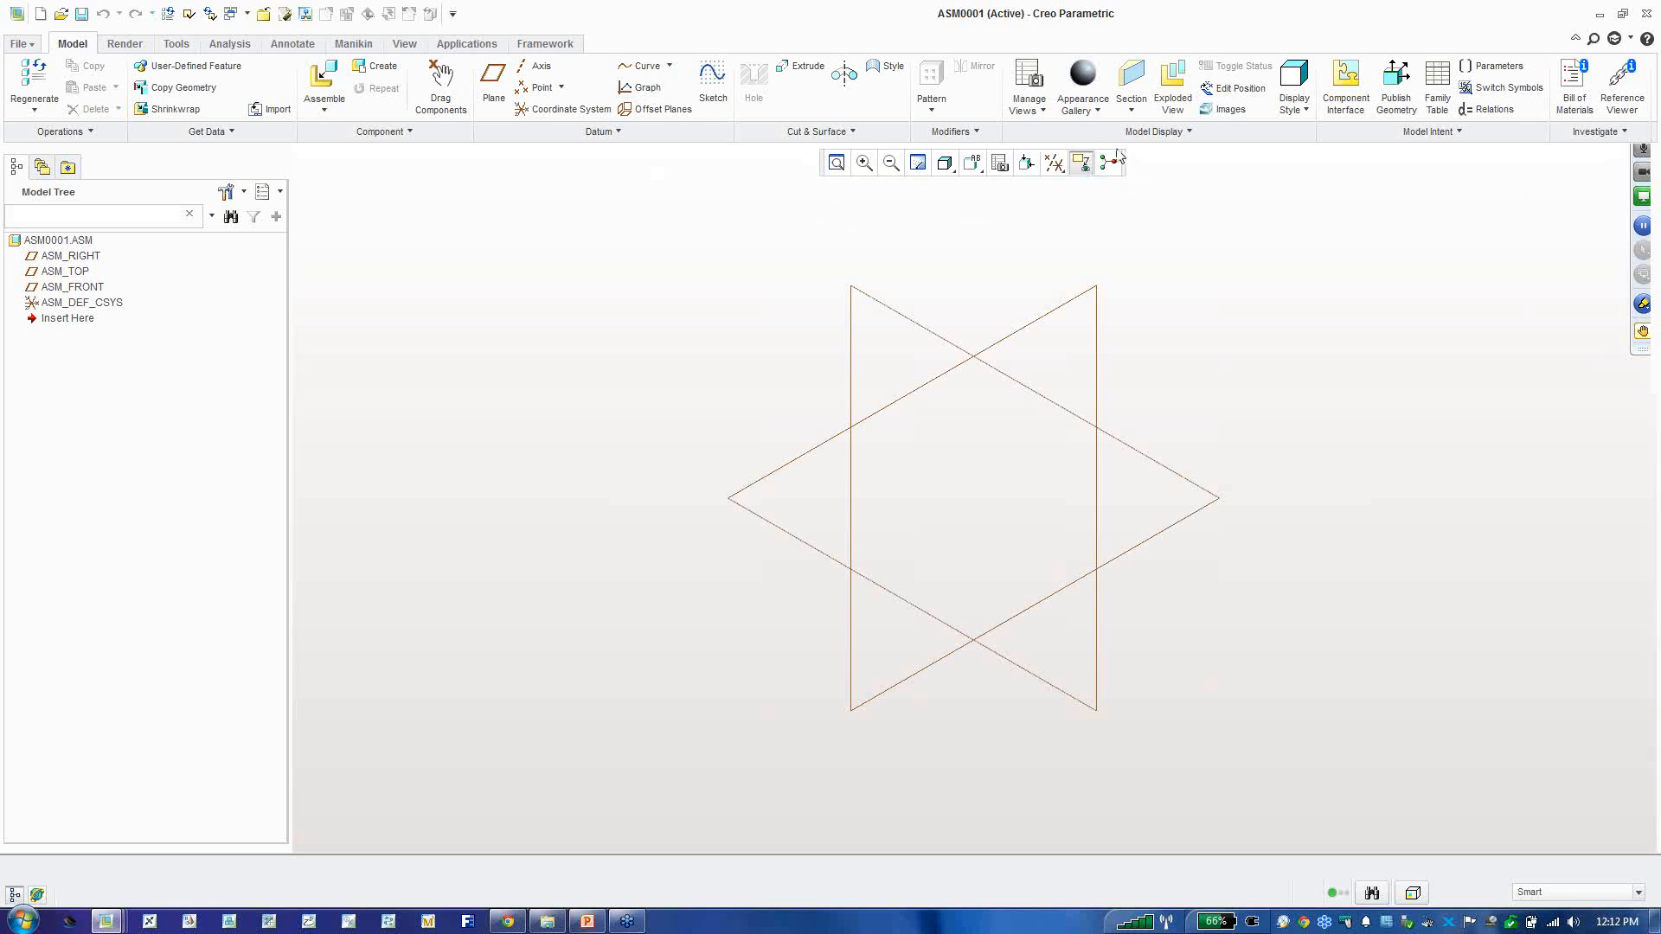
left_click(945, 163)
left_click(977, 212)
Step: Switch to the REPORTS.PRT model and set its display style to Shading
left_click(246, 15)
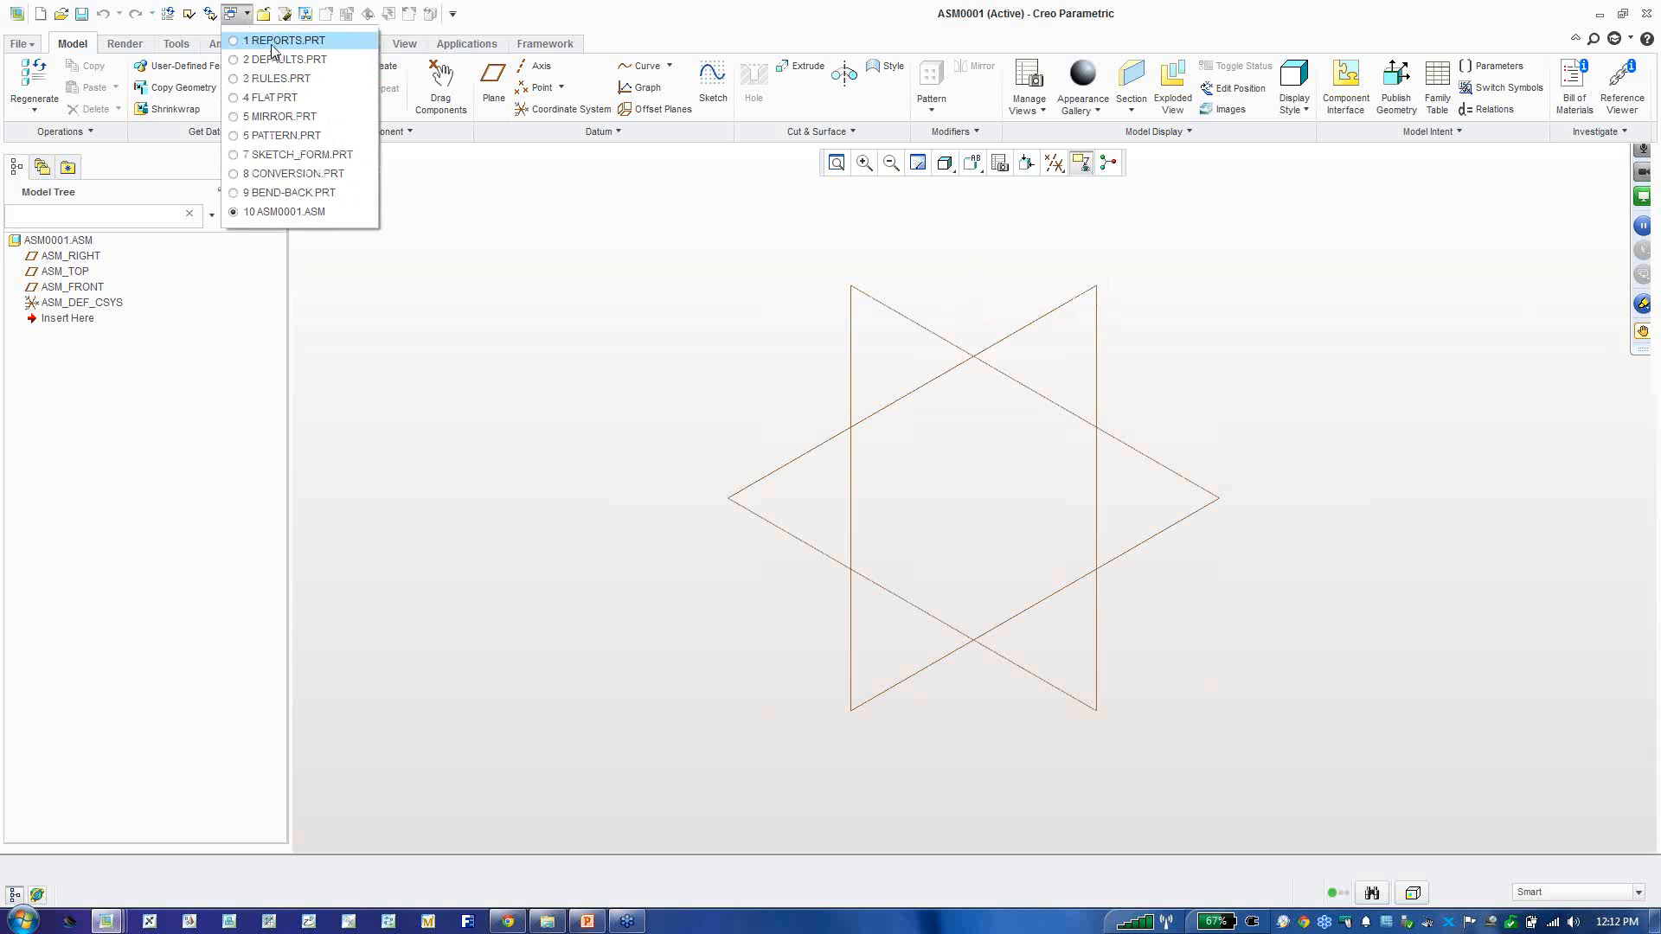
left_click(274, 43)
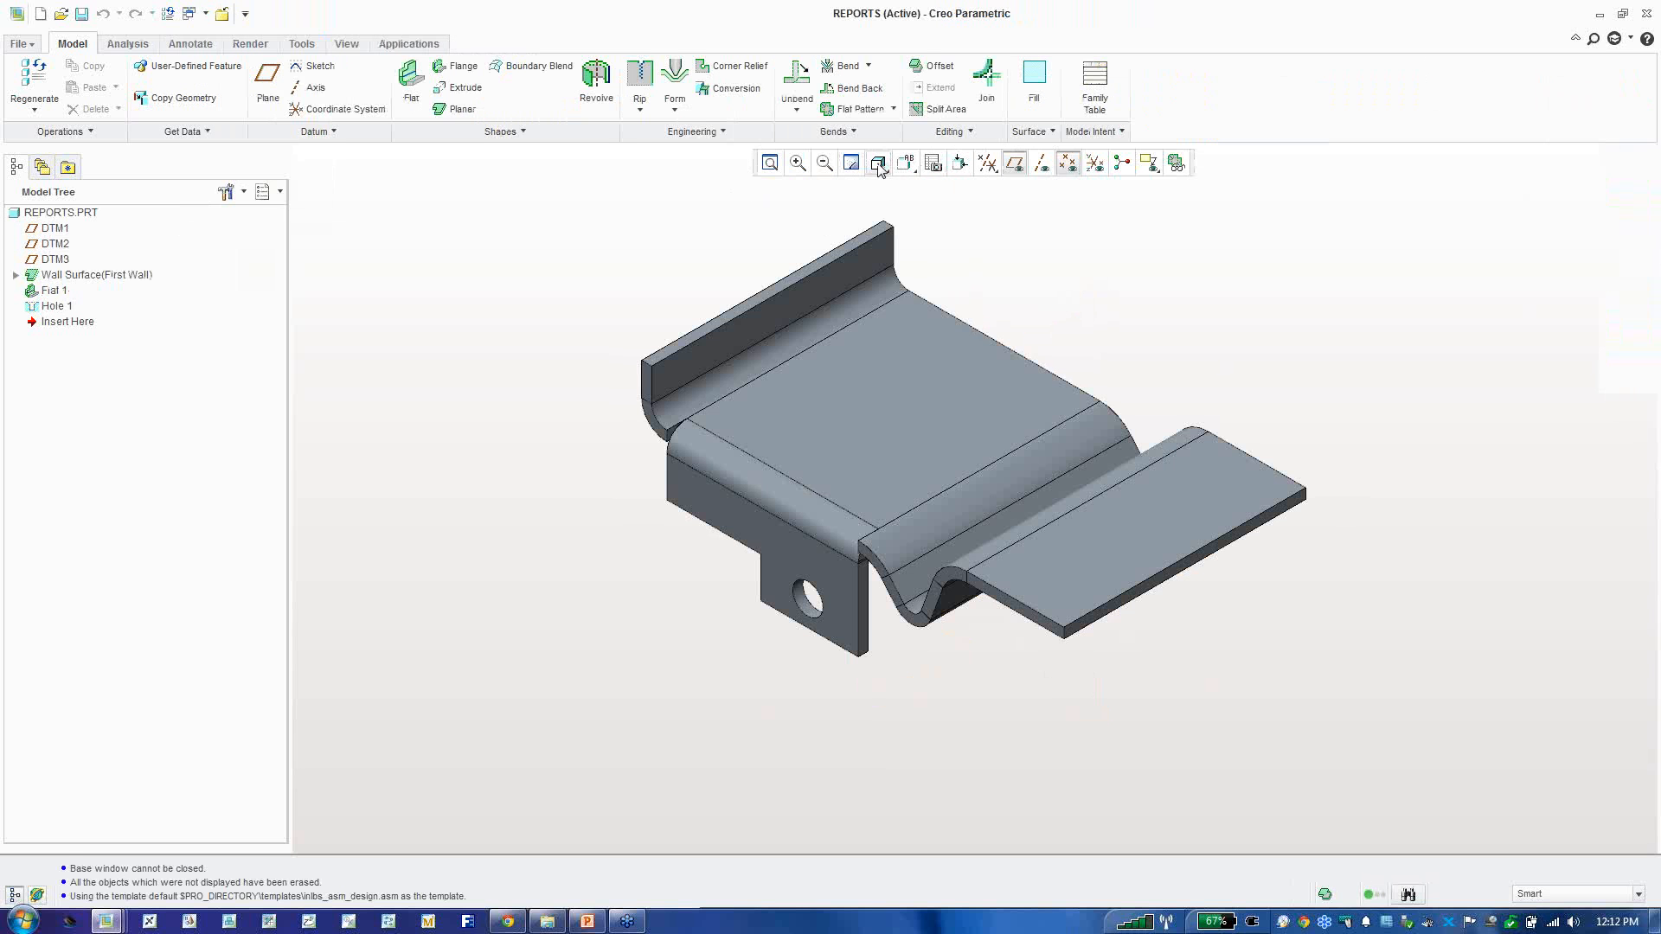
left_click(879, 163)
left_click(891, 238)
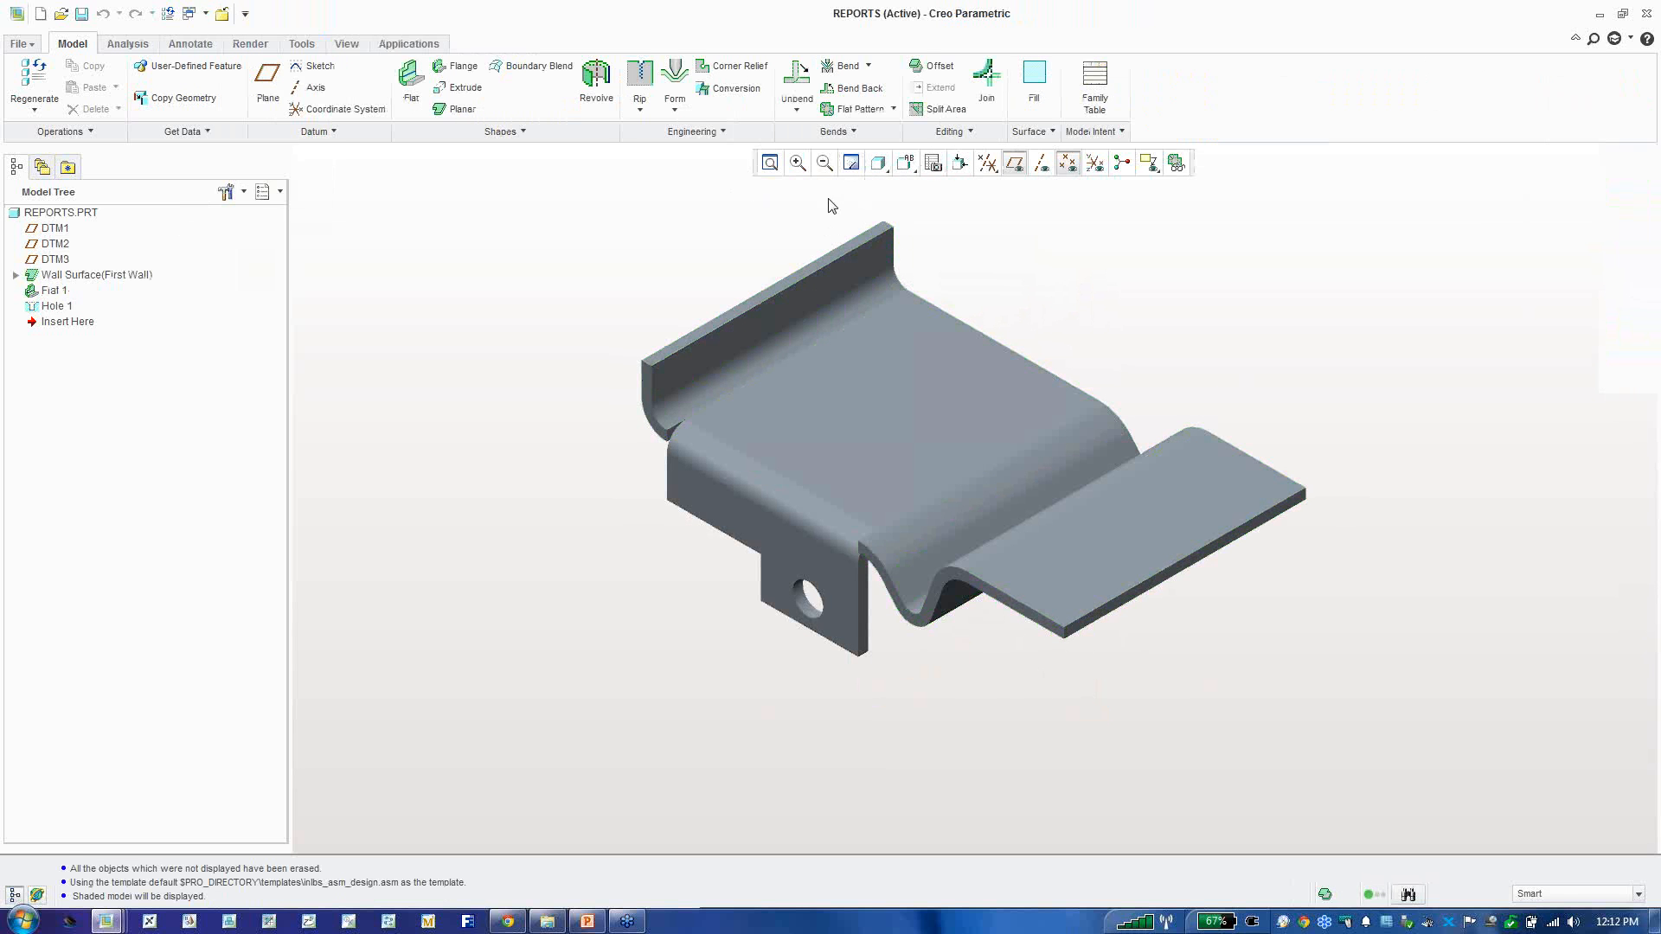
Step: Set the sheet metal part's display style to Shading With Edges
left_click(903, 171)
left_click(887, 170)
left_click(890, 170)
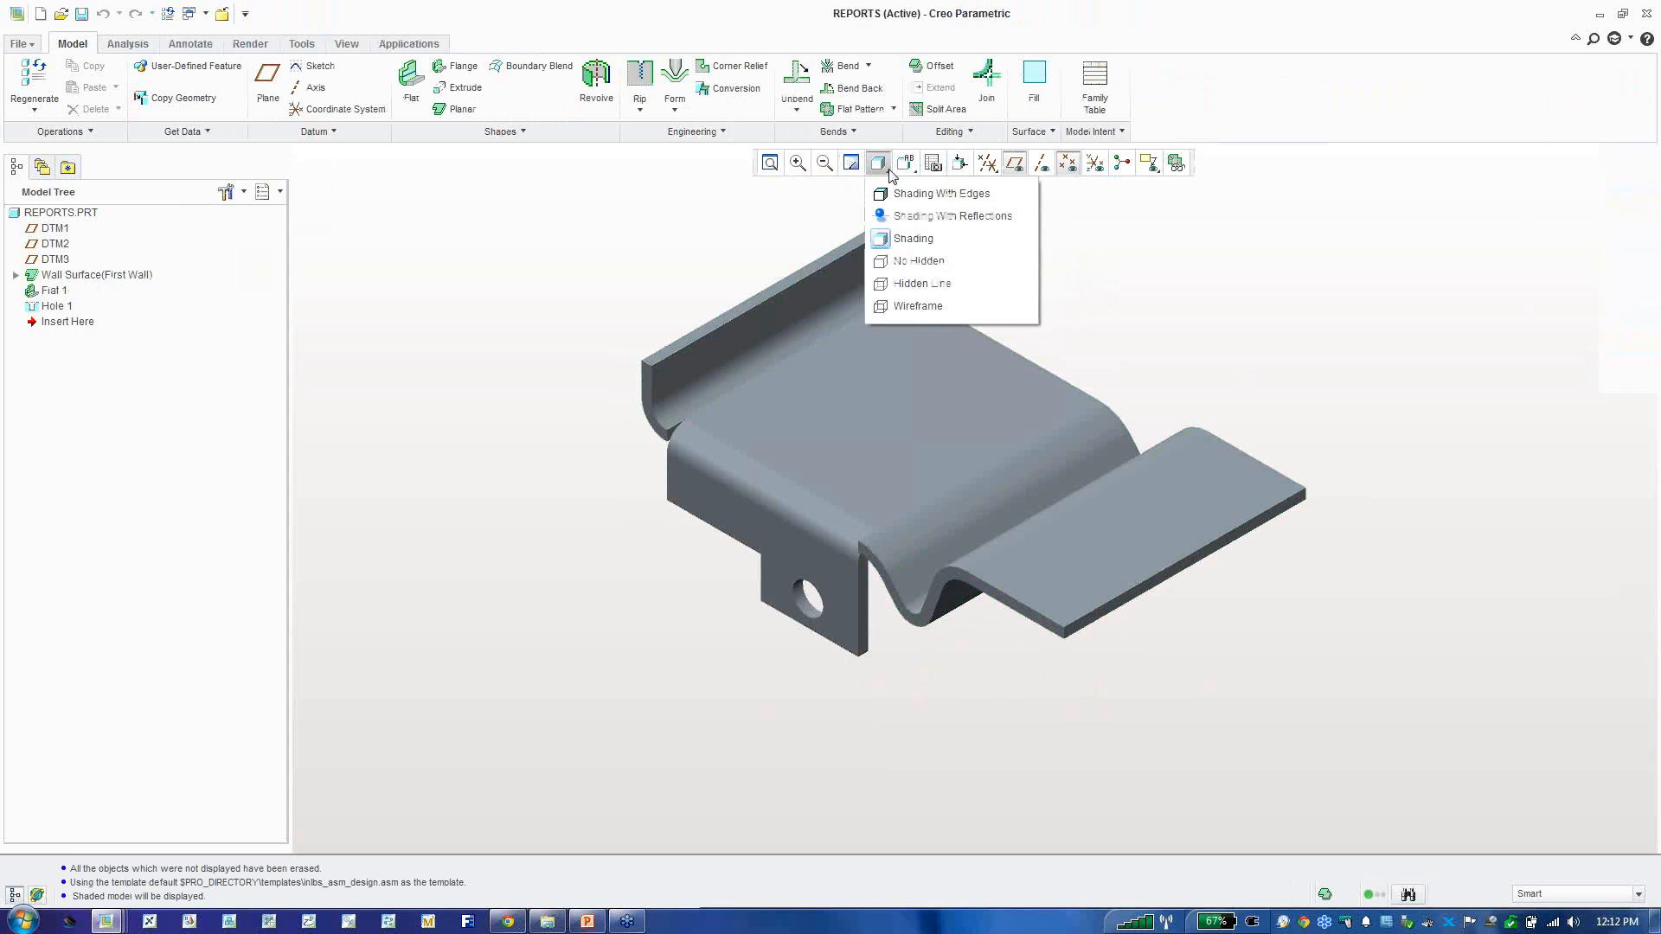
left_click(935, 193)
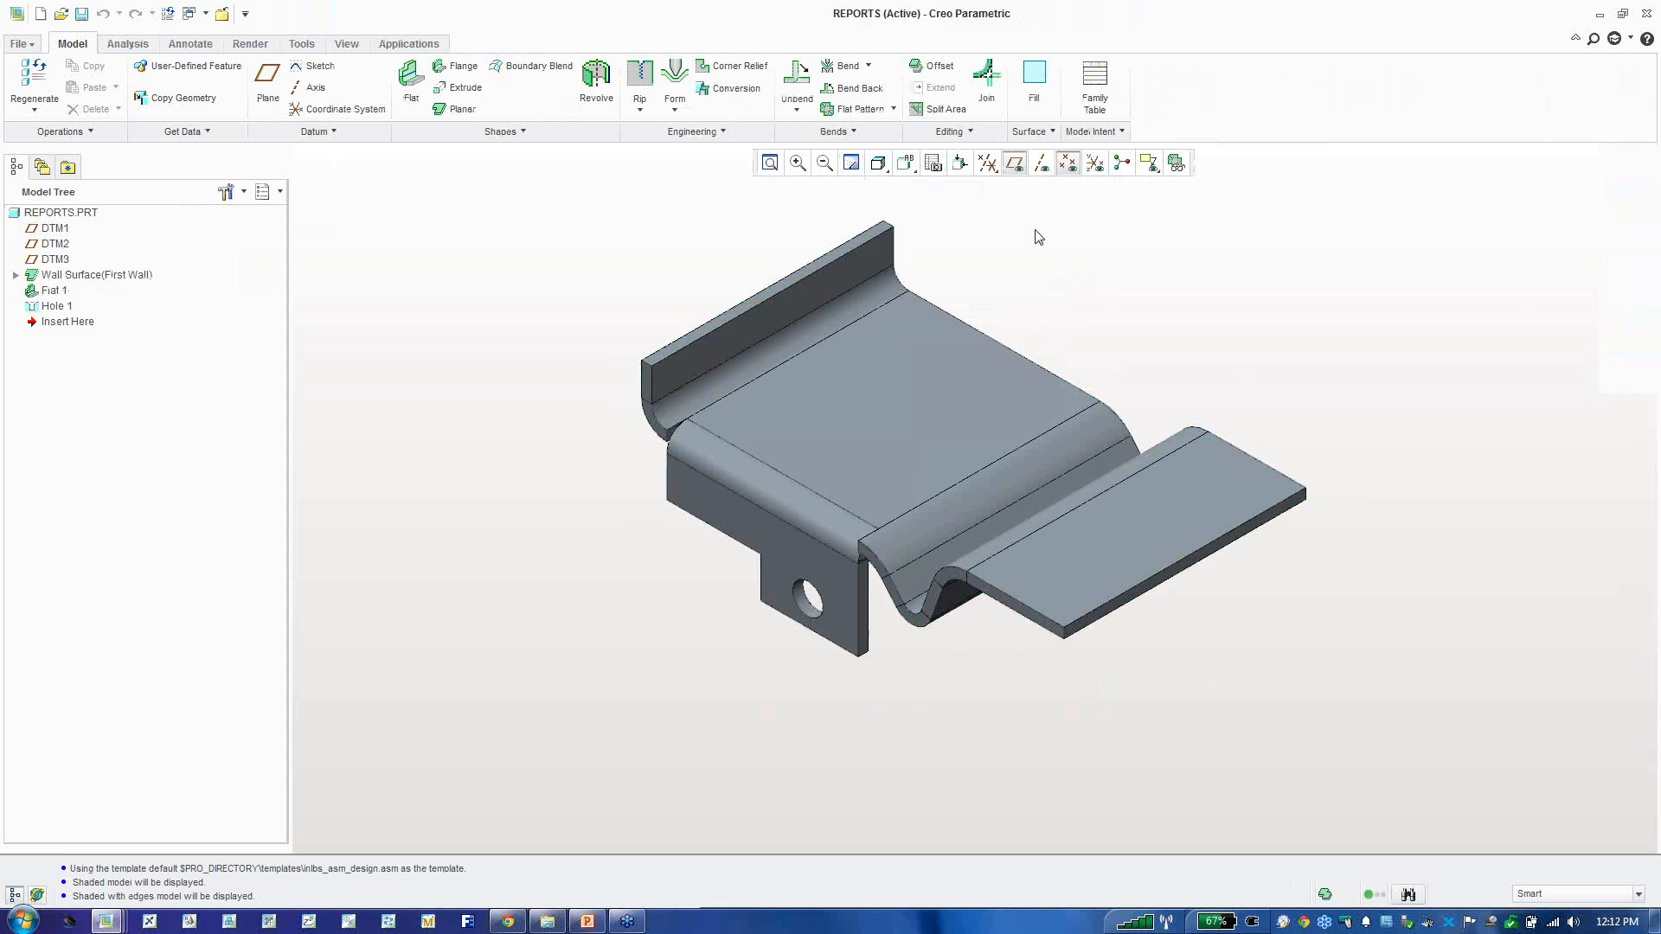
left_click(885, 169)
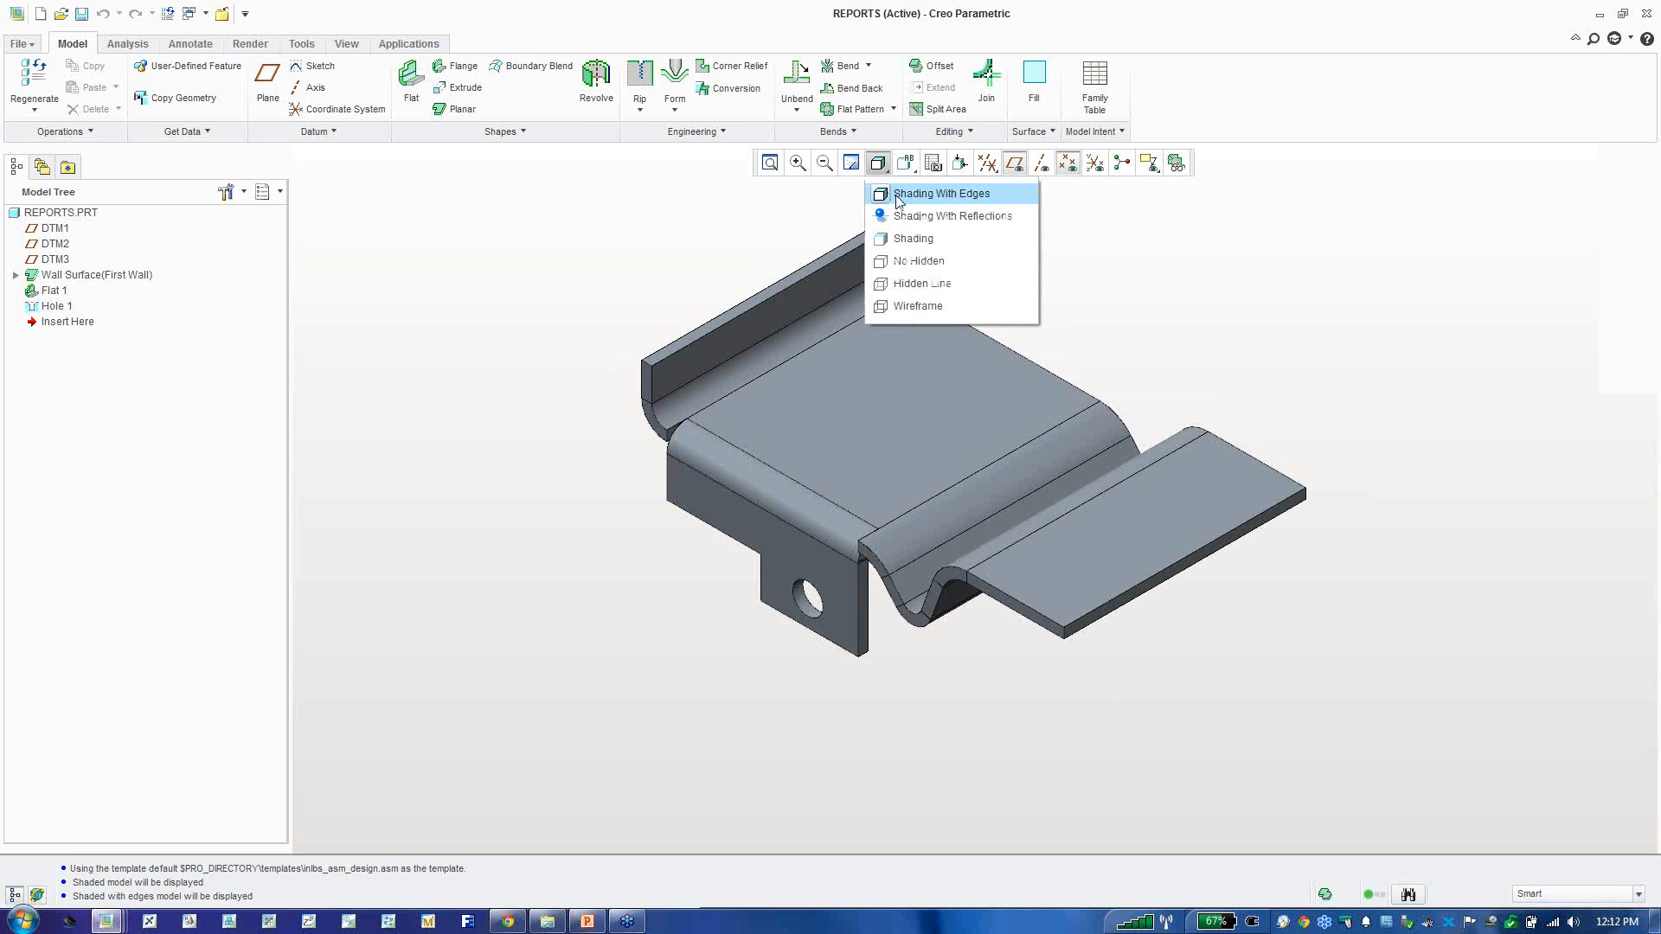
left_click(907, 198)
Step: Set the display style to Shading and turn off the display of datum planes and datum points
left_click(883, 165)
left_click(913, 239)
left_click(1015, 165)
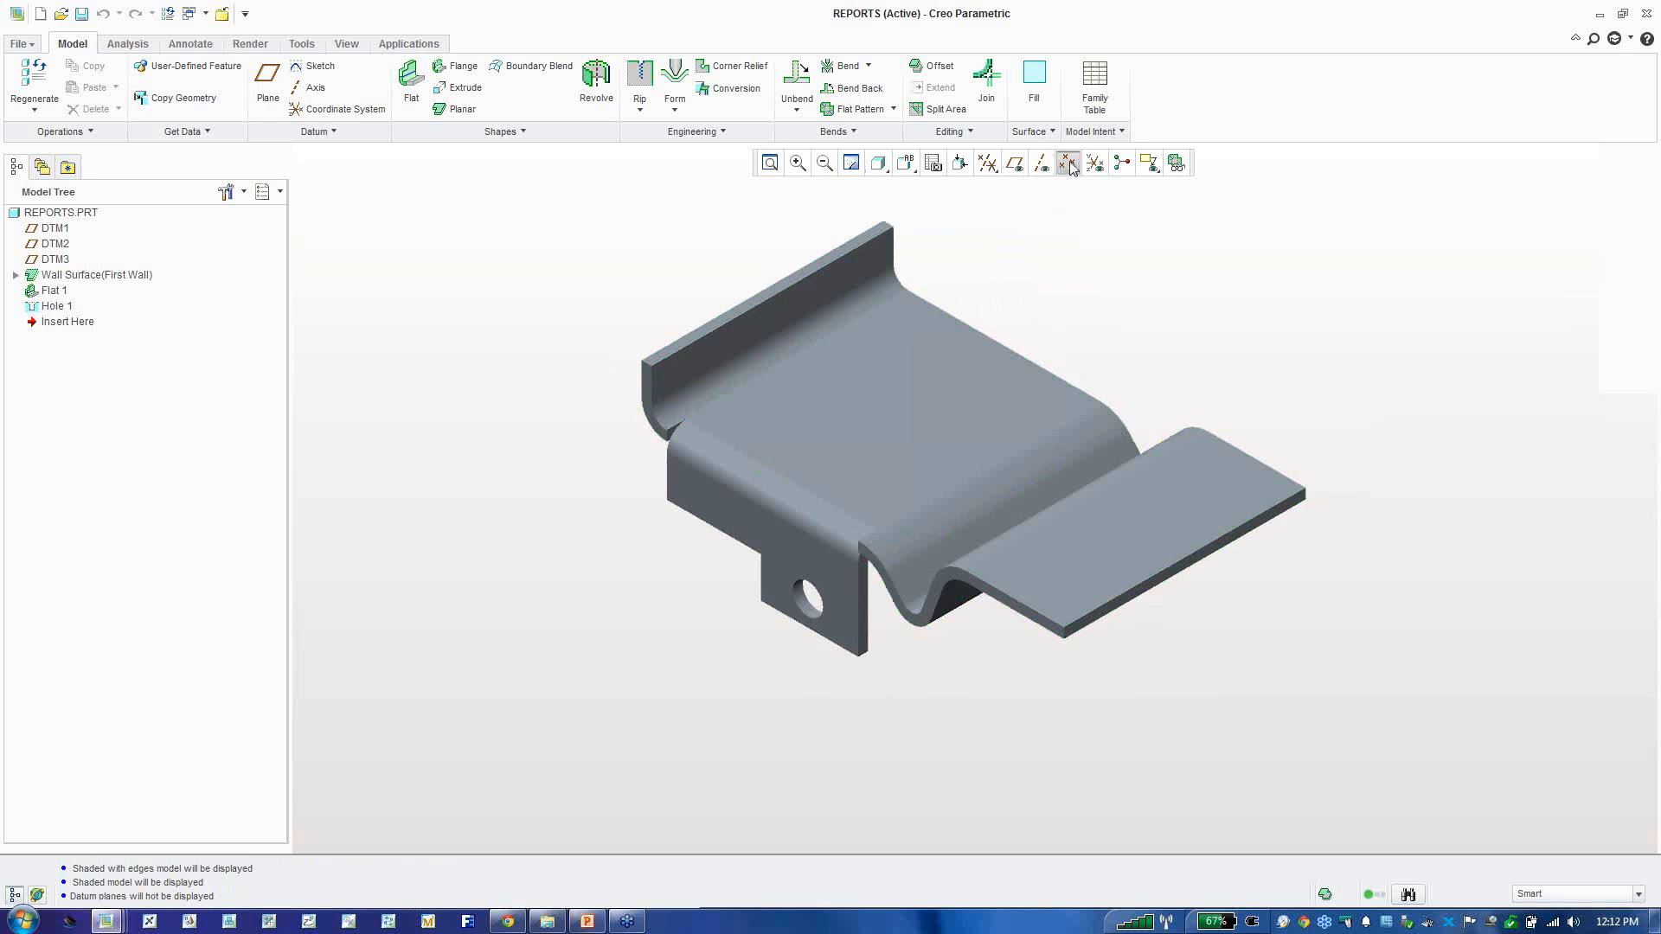
left_click(1069, 164)
Step: Relocate the graphics view toolbar to the right side of the graphics area
right_click(965, 167)
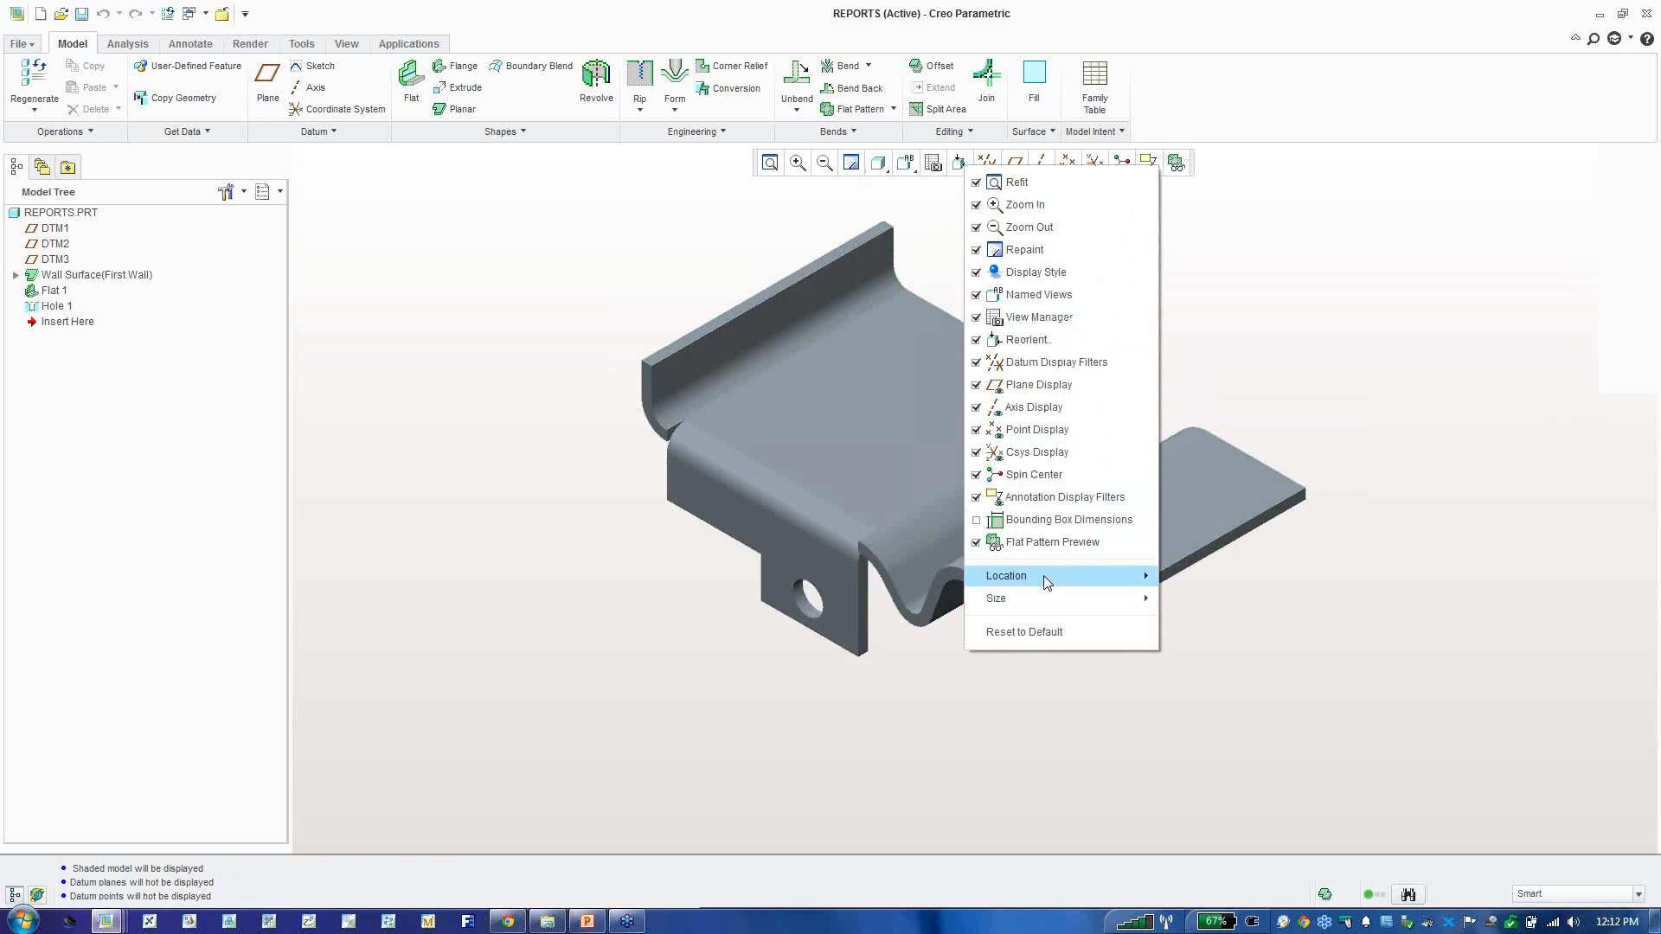
mouse_move(1046, 582)
left_click(1215, 597)
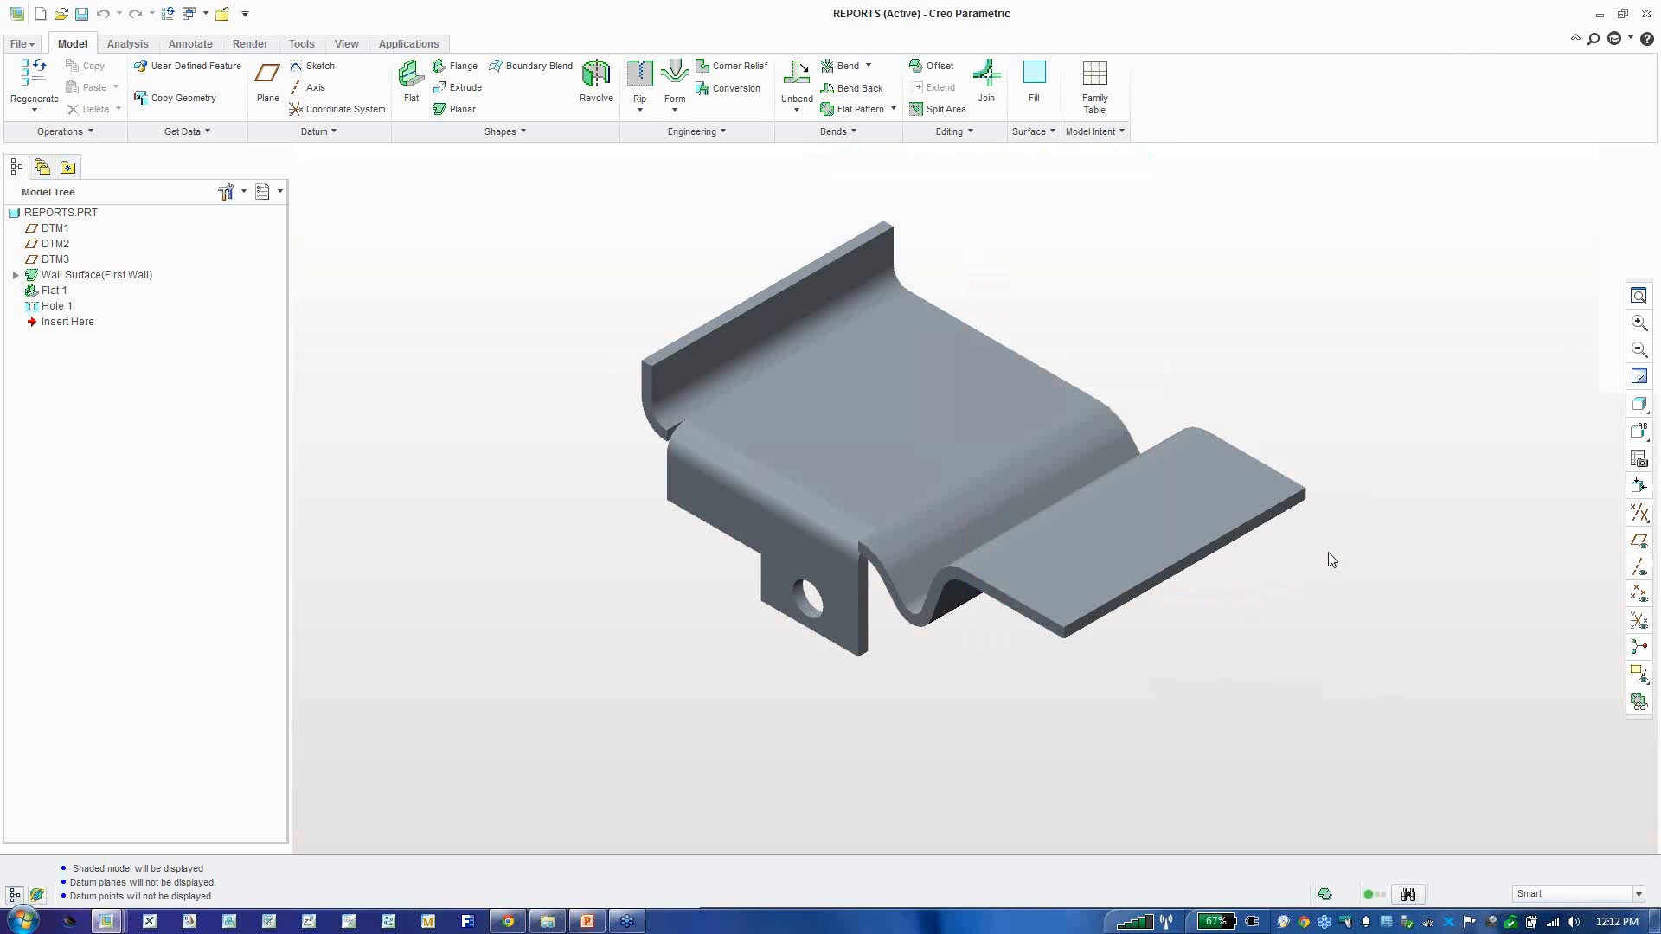
Step: Set the graphics view toolbar's location to the status bar
right_click(1638, 437)
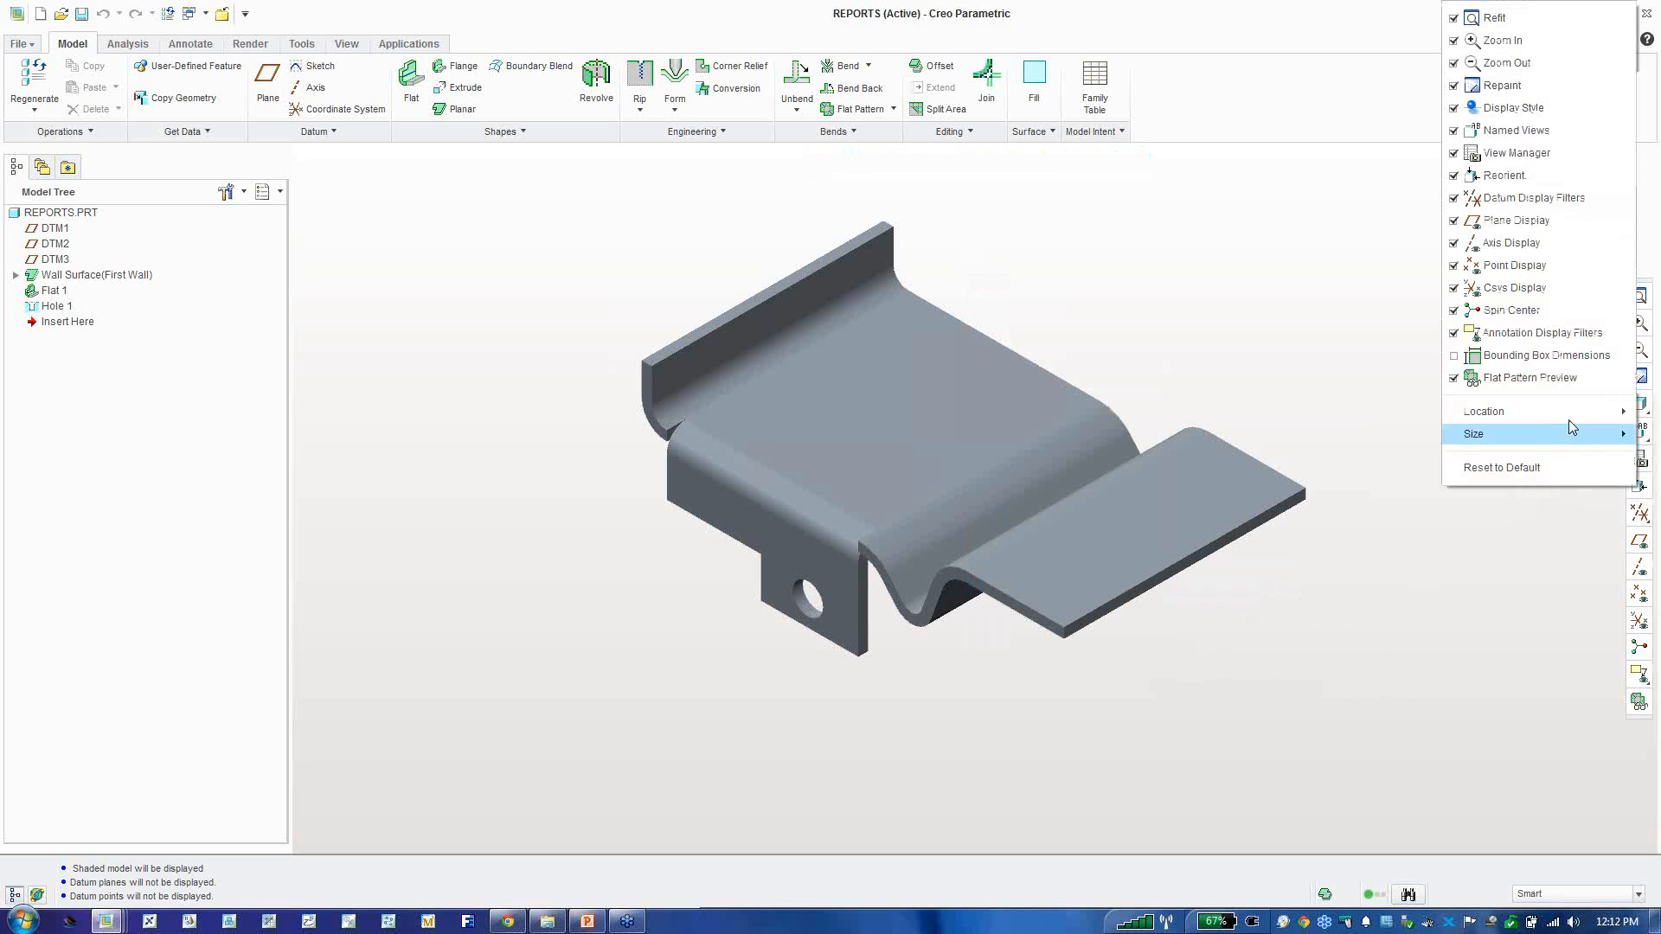
mouse_move(1564, 410)
left_click(1383, 491)
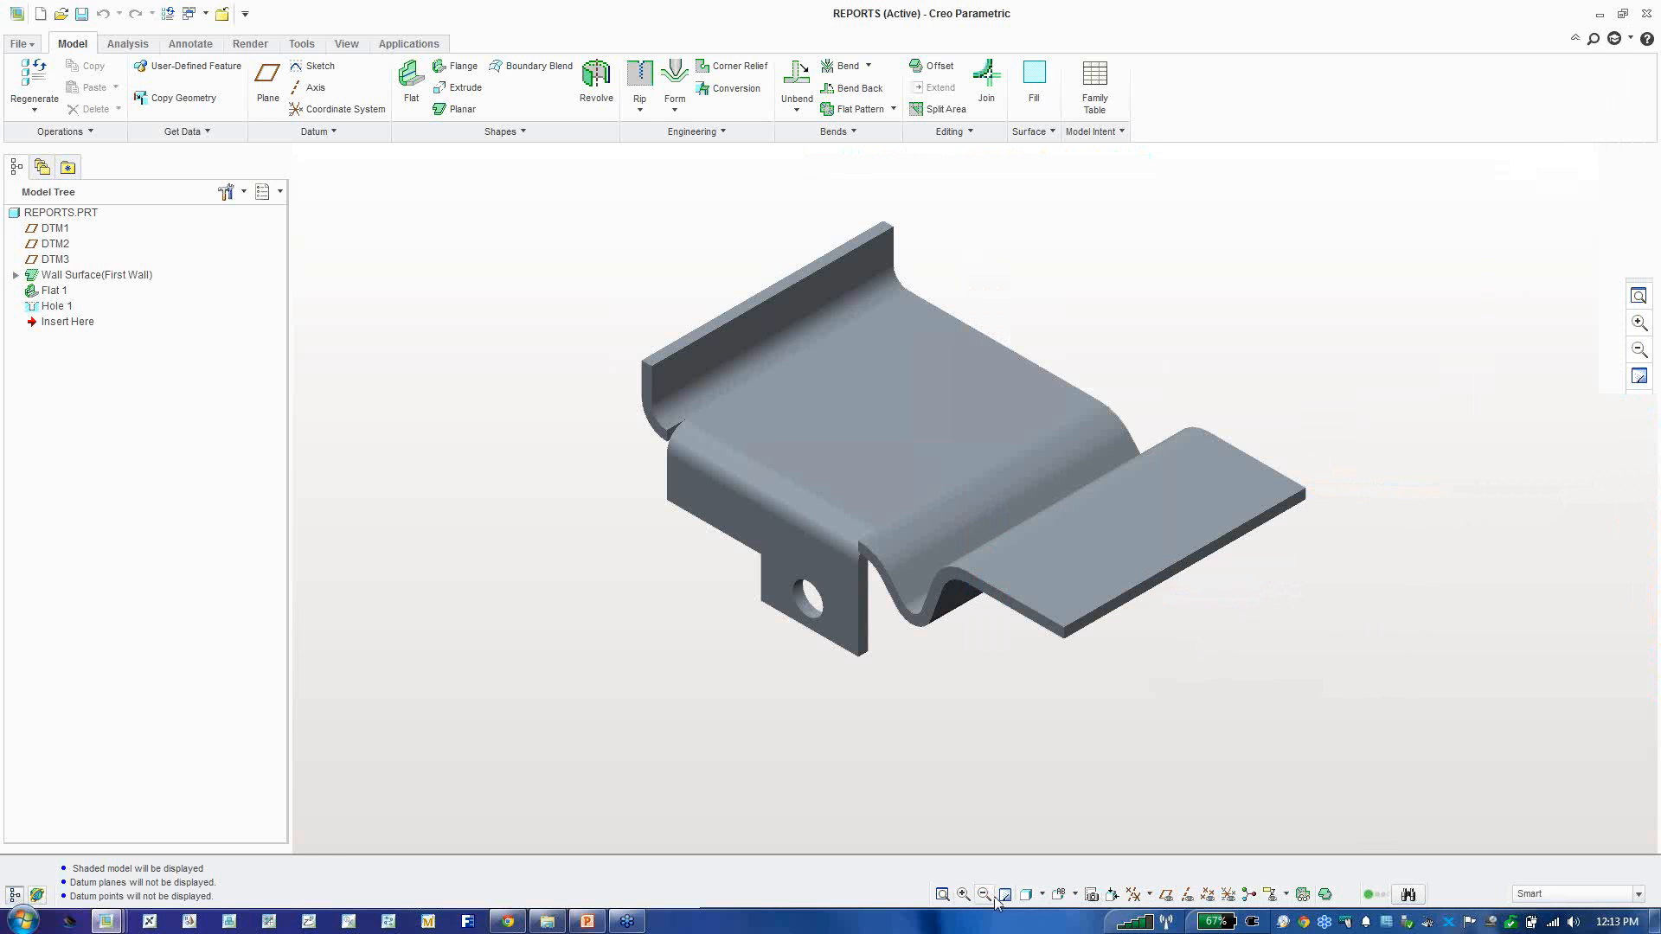
Step: Orient the part to the saved view NICE1, and return it to the Default Orientation
left_click(1064, 895)
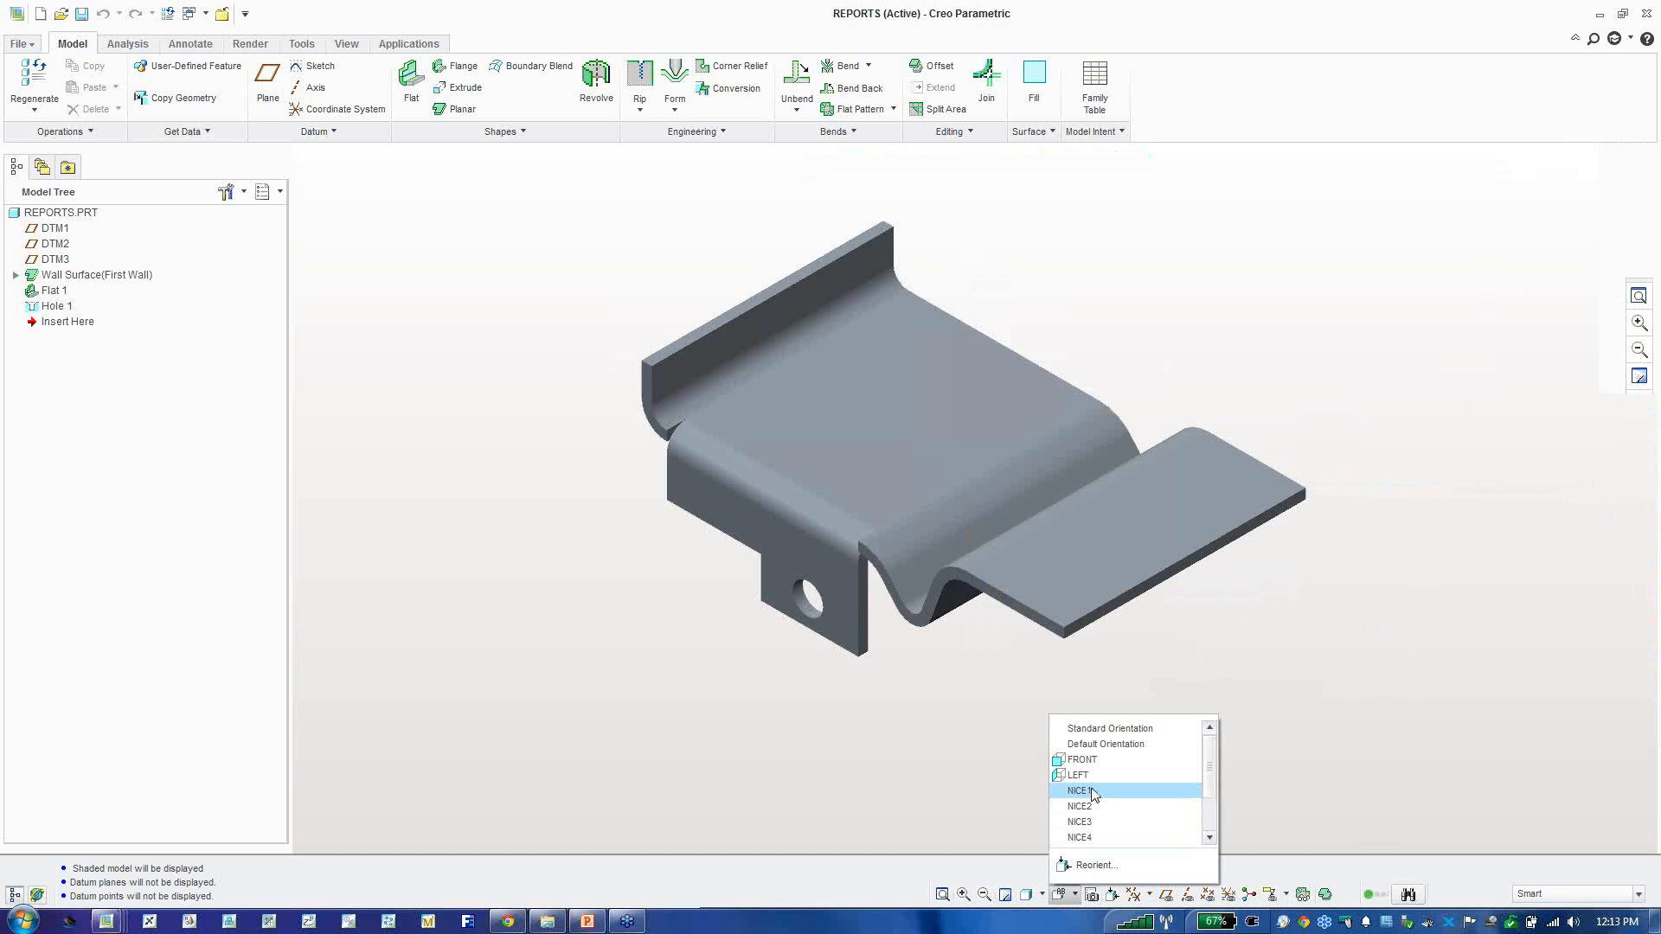
left_click(1092, 792)
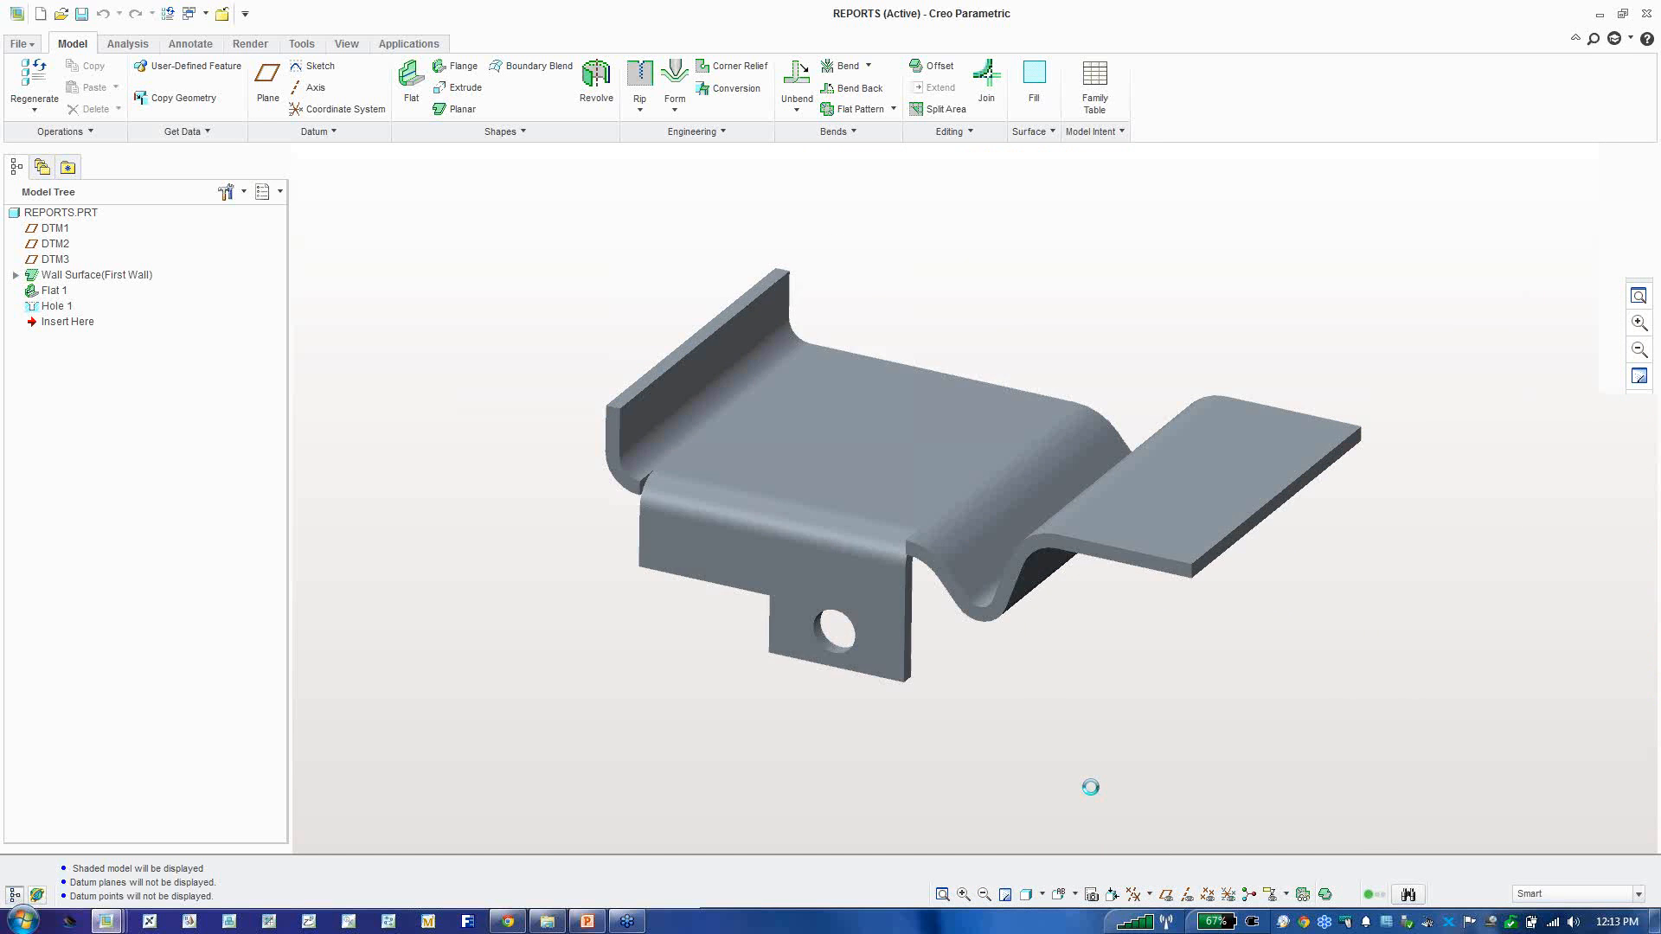
left_click(1073, 896)
left_click(1087, 745)
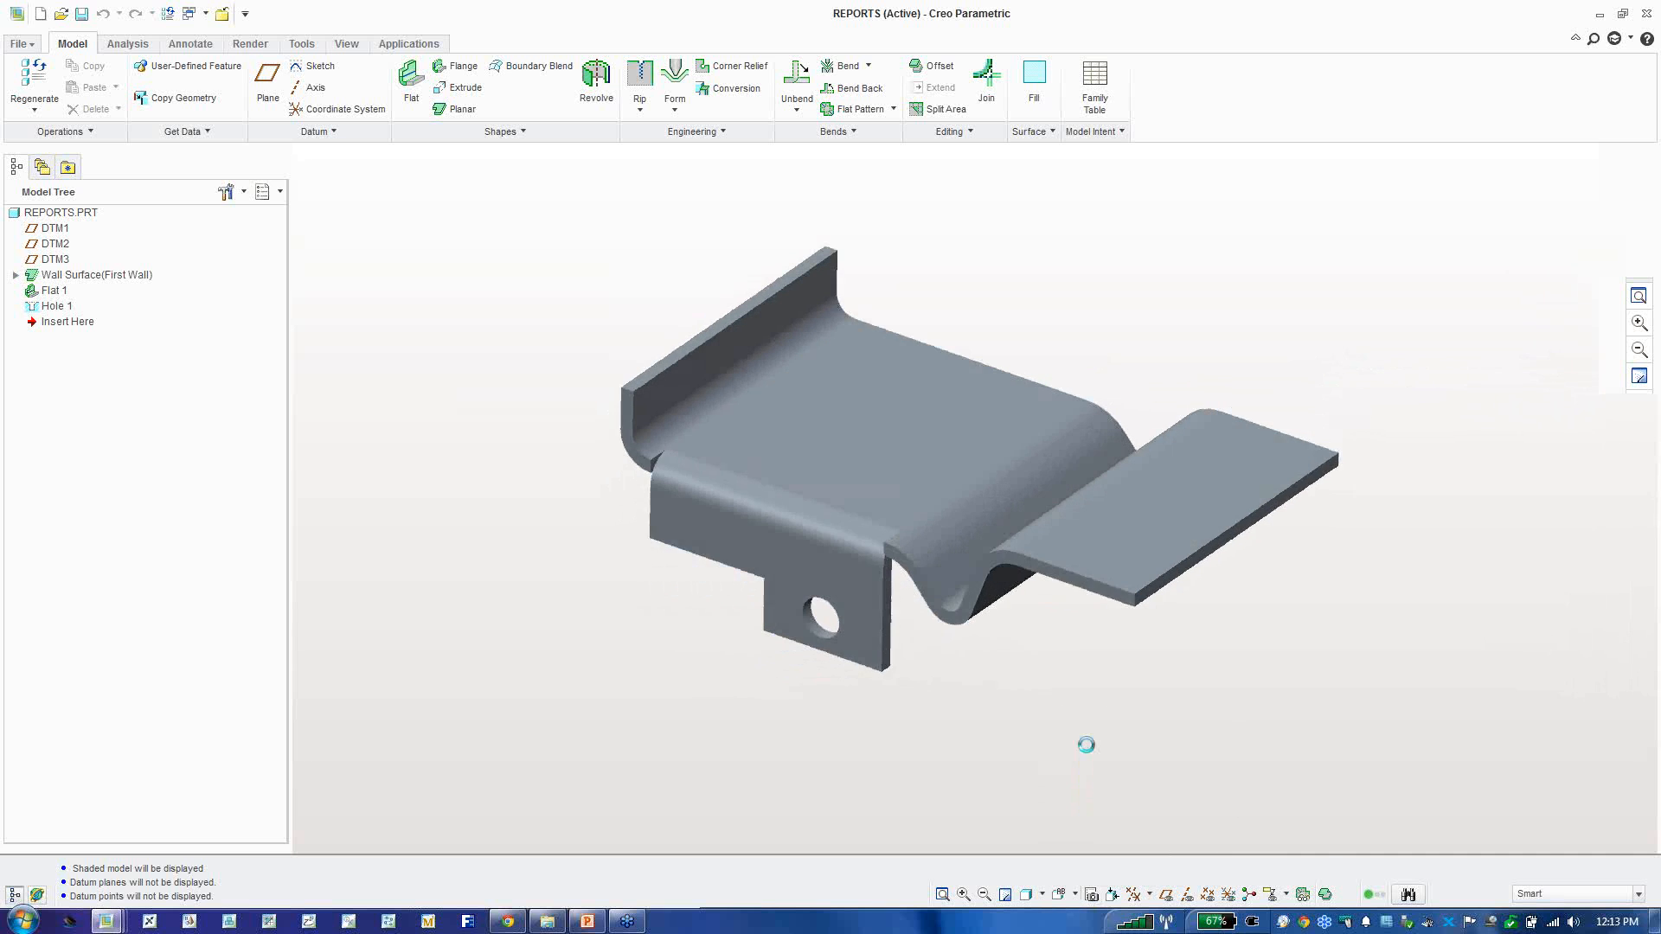
Step: Zoom in on the area below the hole tab, refit the part, and review the commands available for the graphics view toolbar
left_click(963, 894)
left_click(997, 831)
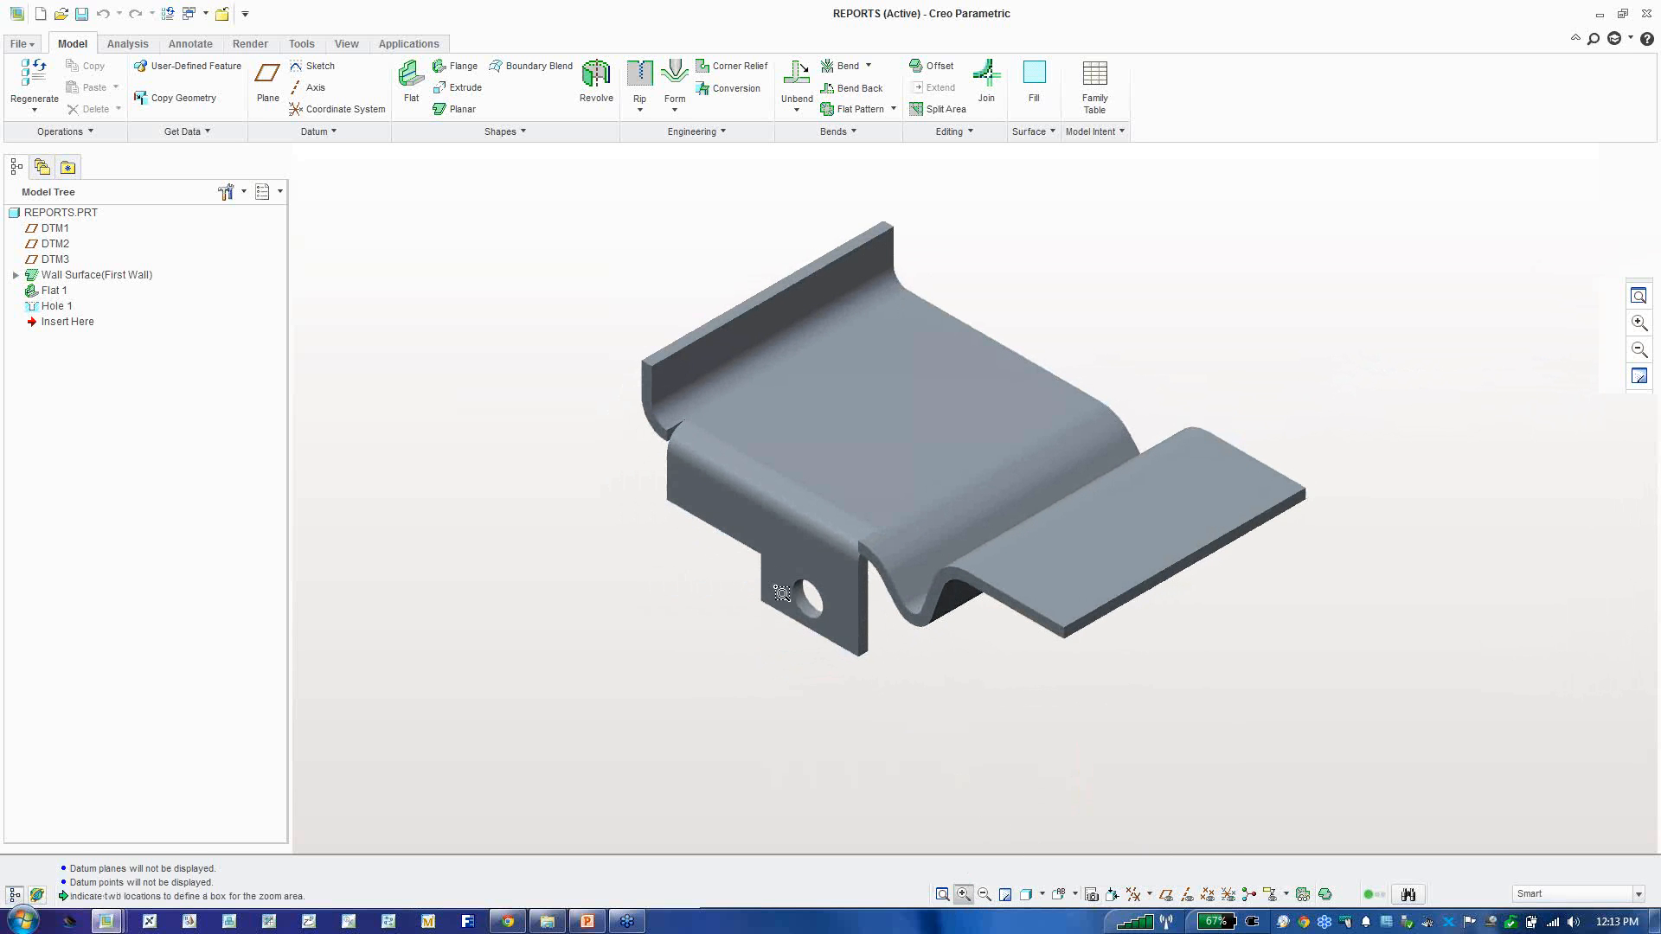
left_click(779, 588)
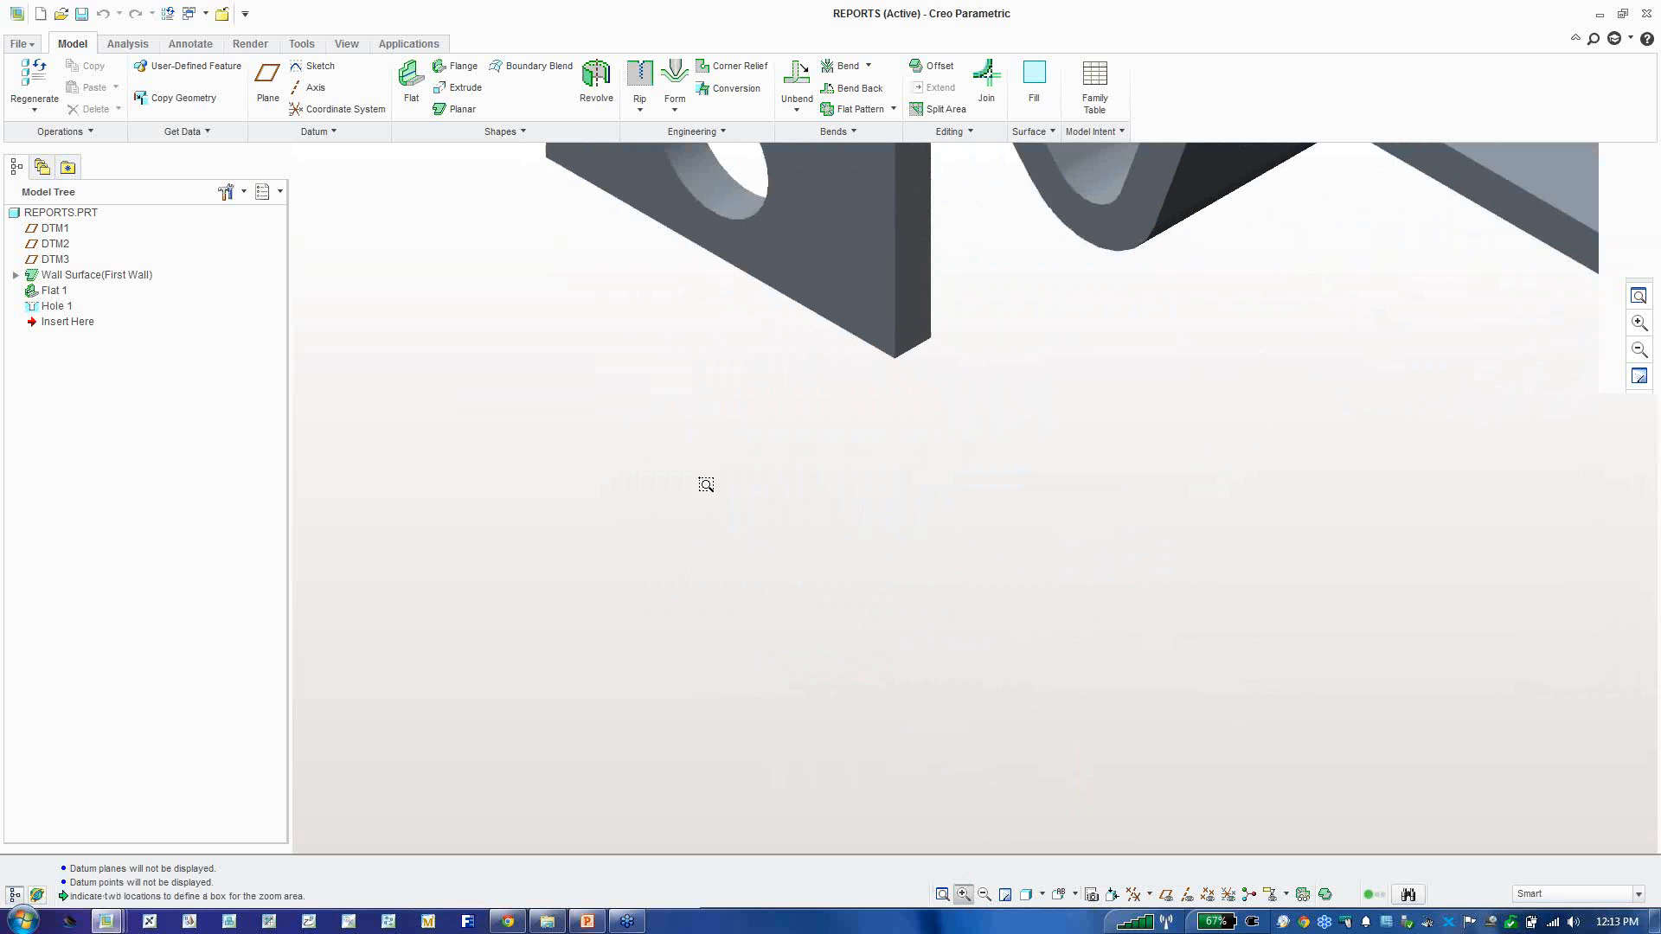
left_click(942, 893)
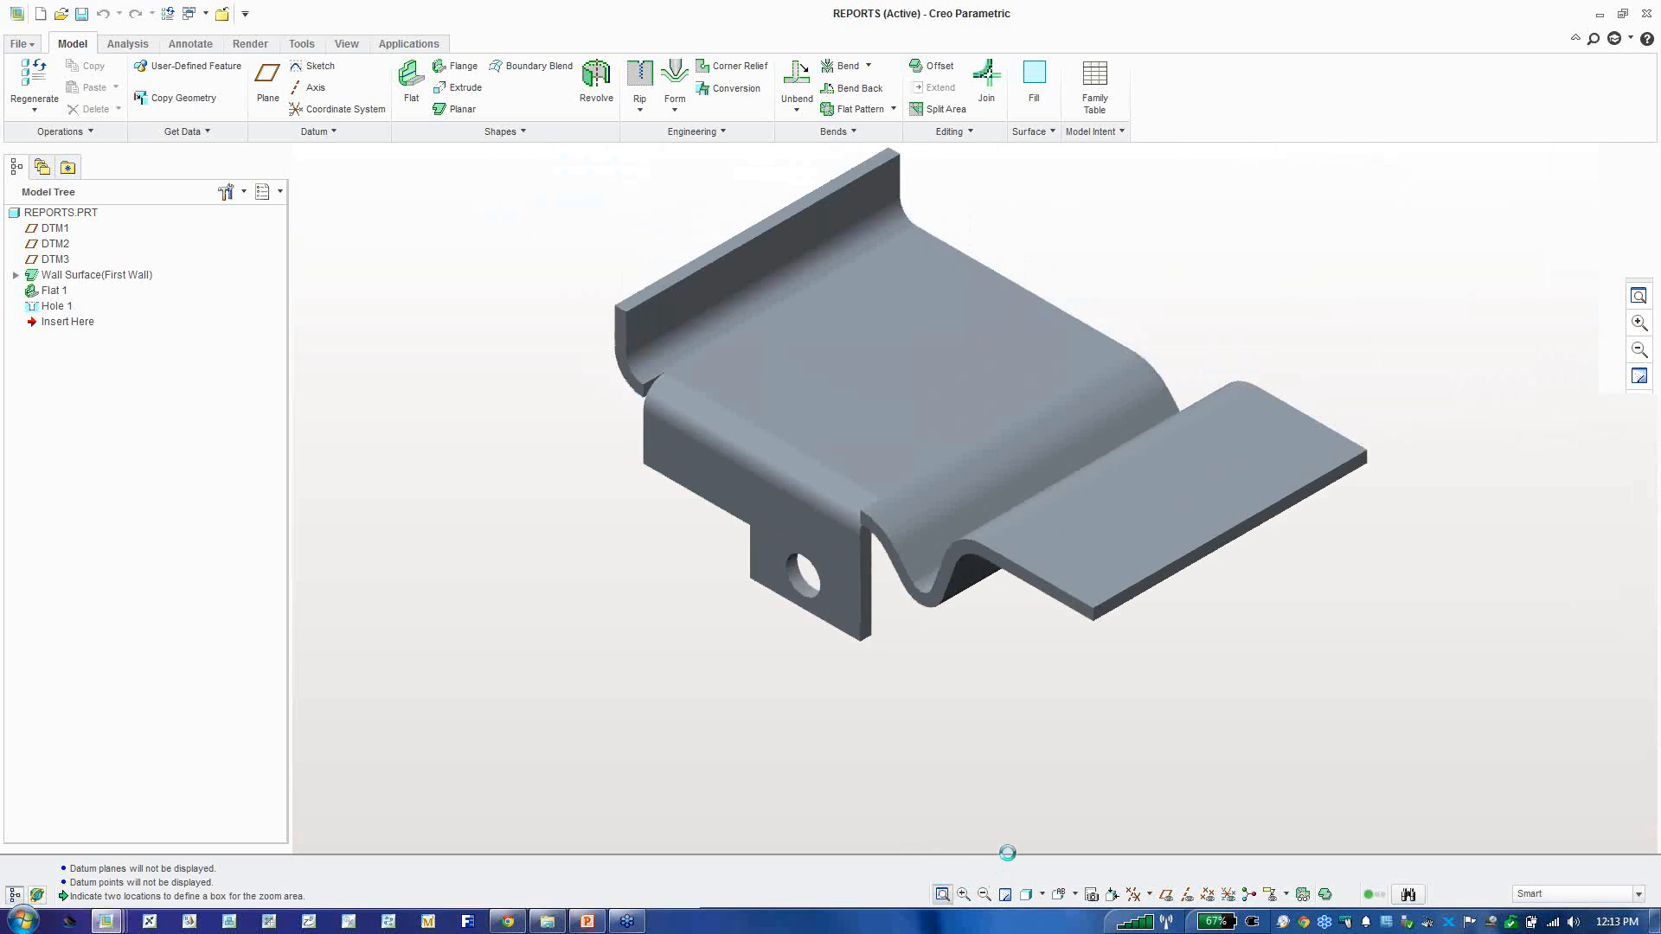
right_click(1199, 896)
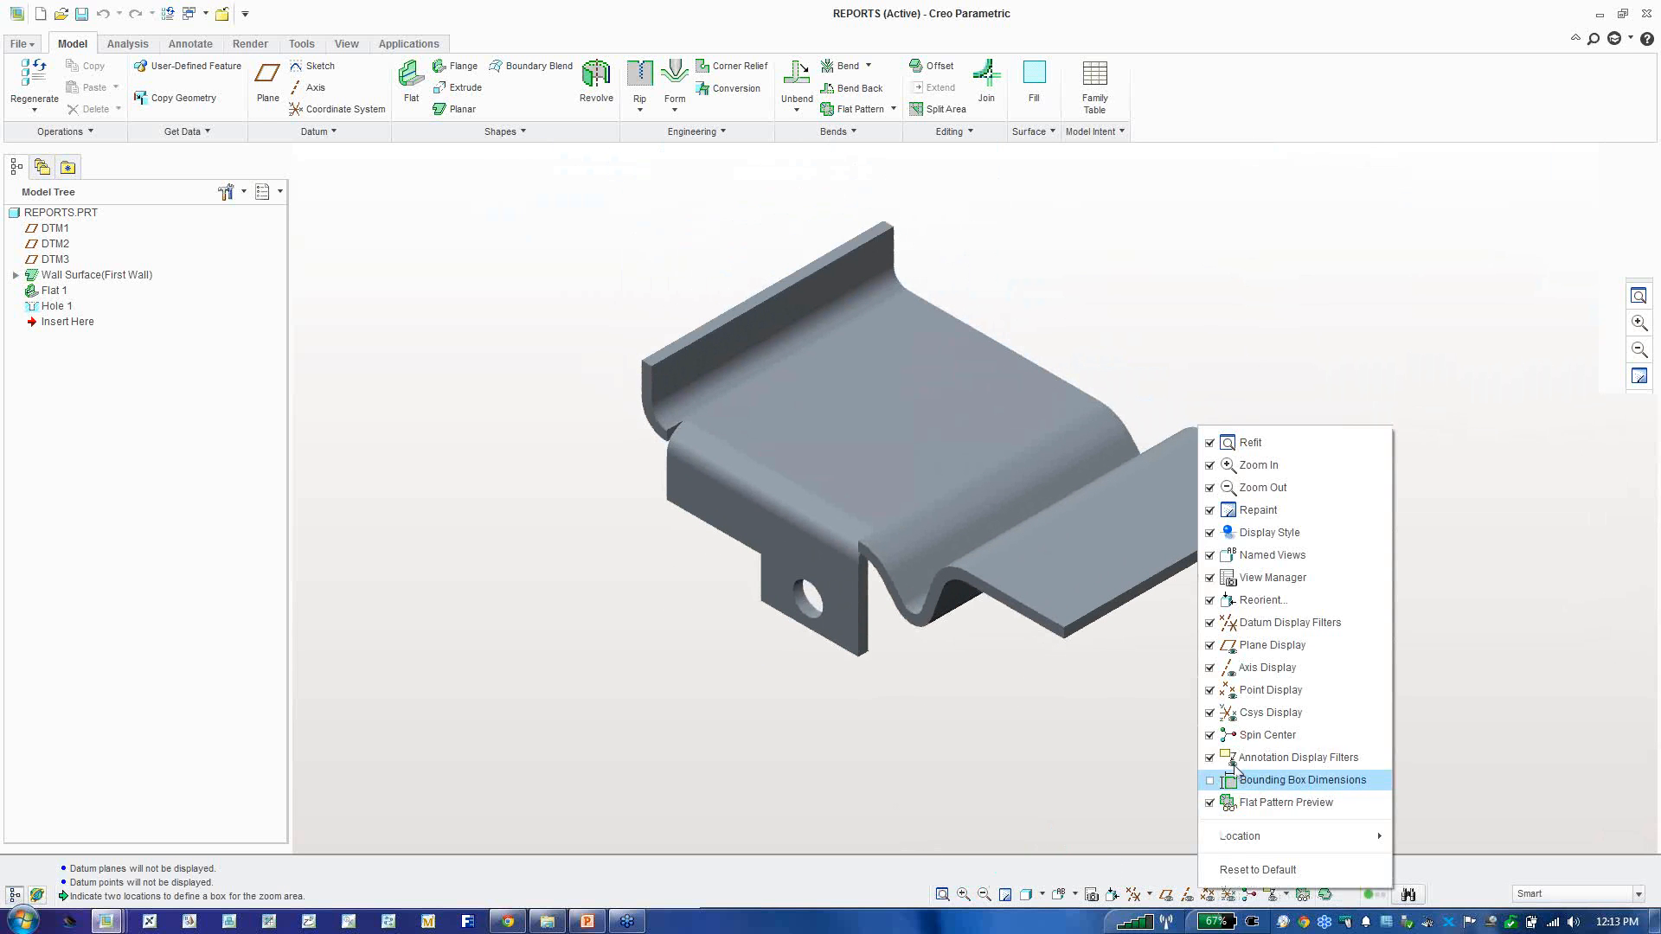
left_click(1456, 671)
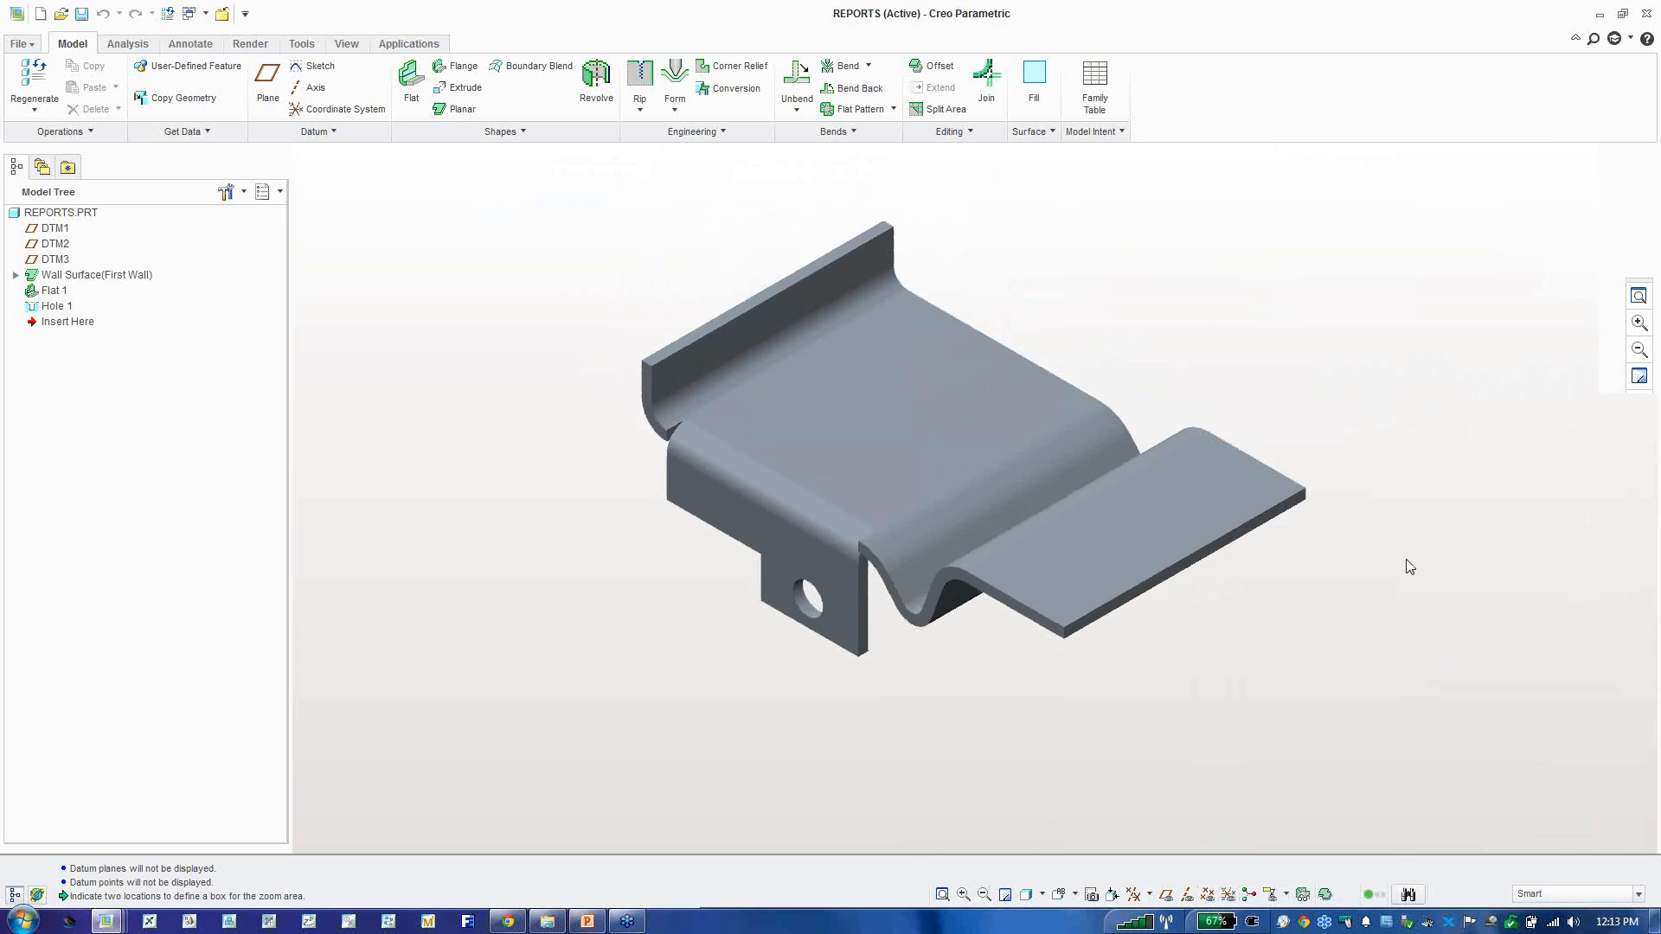
Step: Review the Engineering commands, find Extrude by searching the commands for "extrude", and start and cancel an extrude feature
left_click(1593, 40)
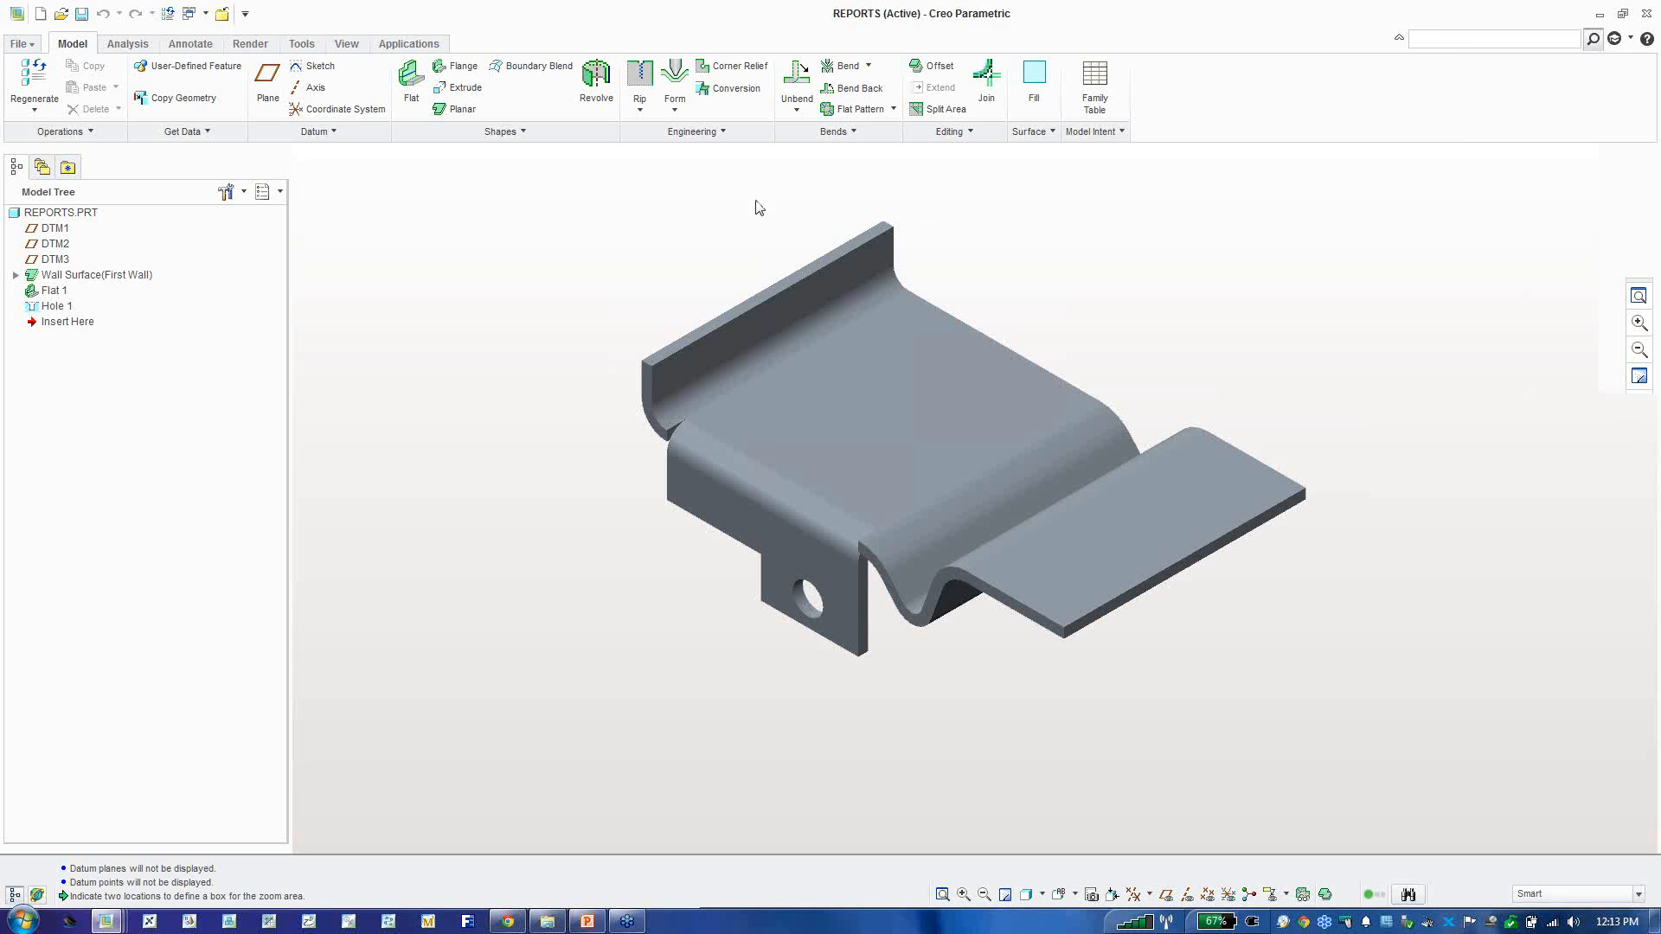
left_click(697, 132)
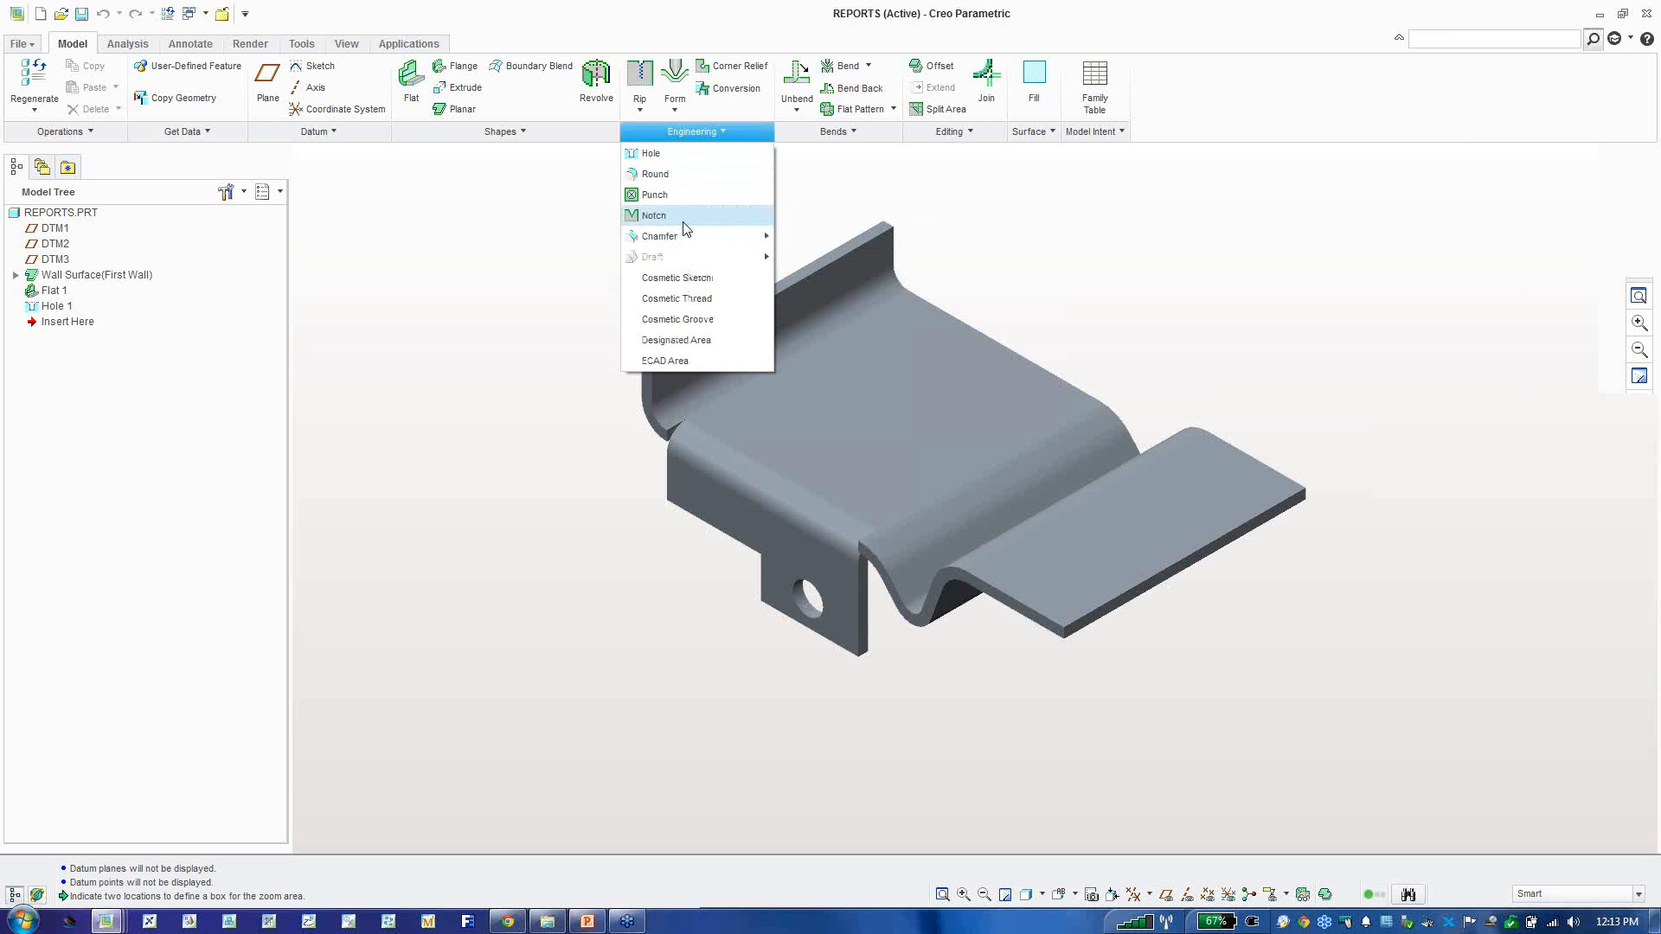
left_click(834, 187)
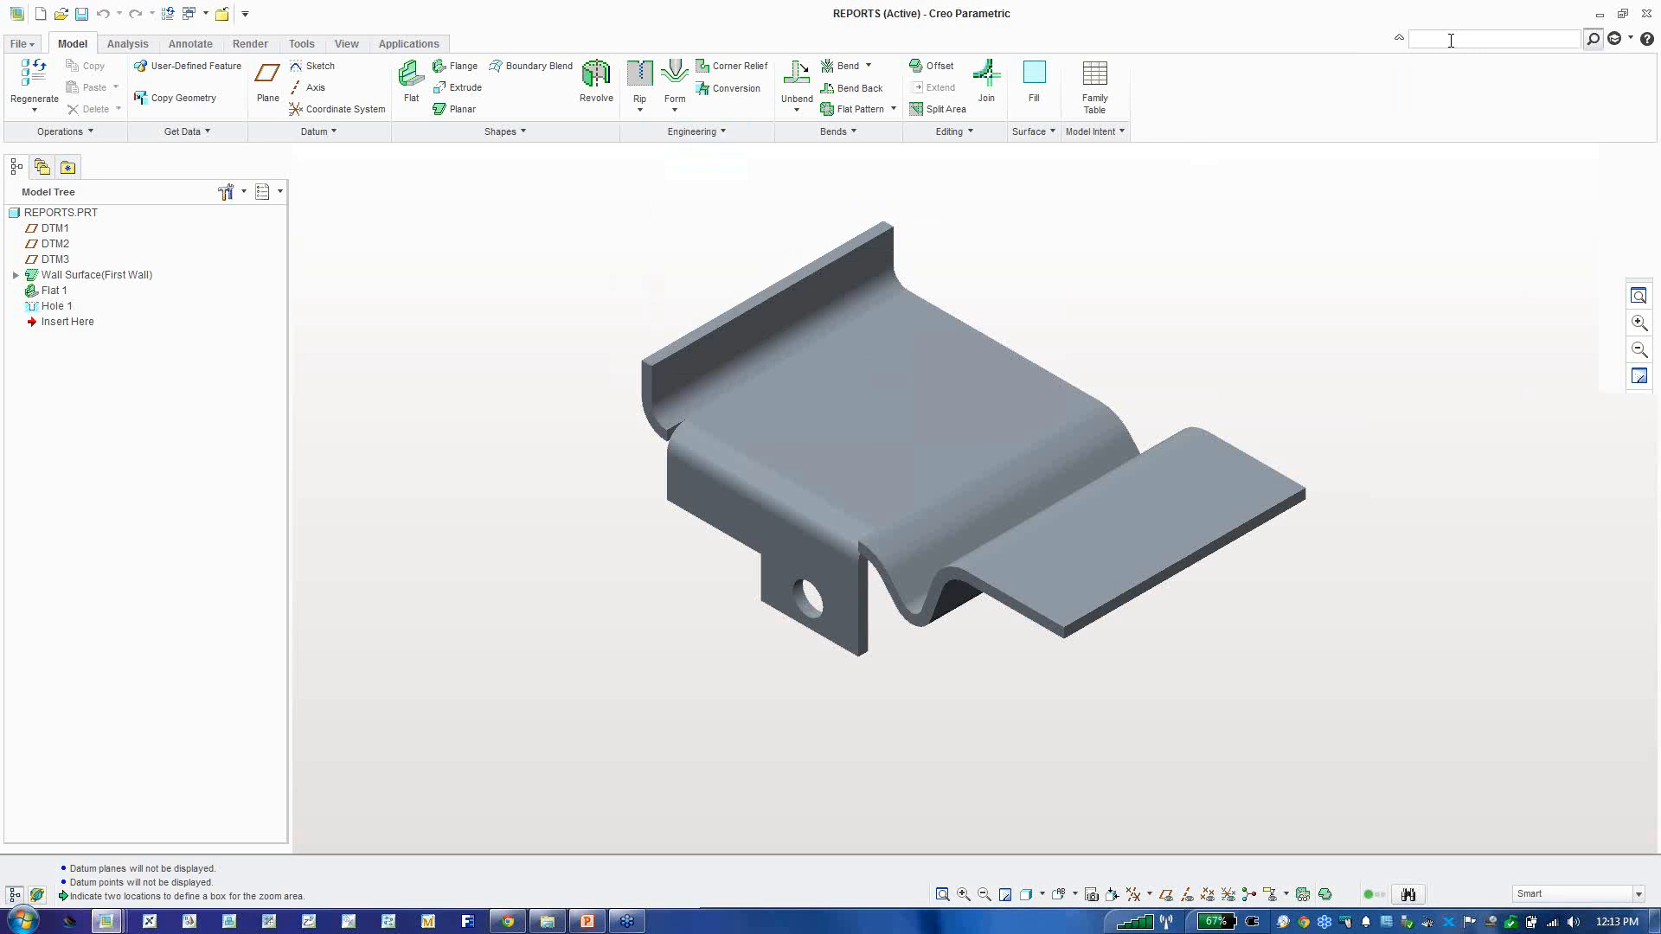
type("extrude")
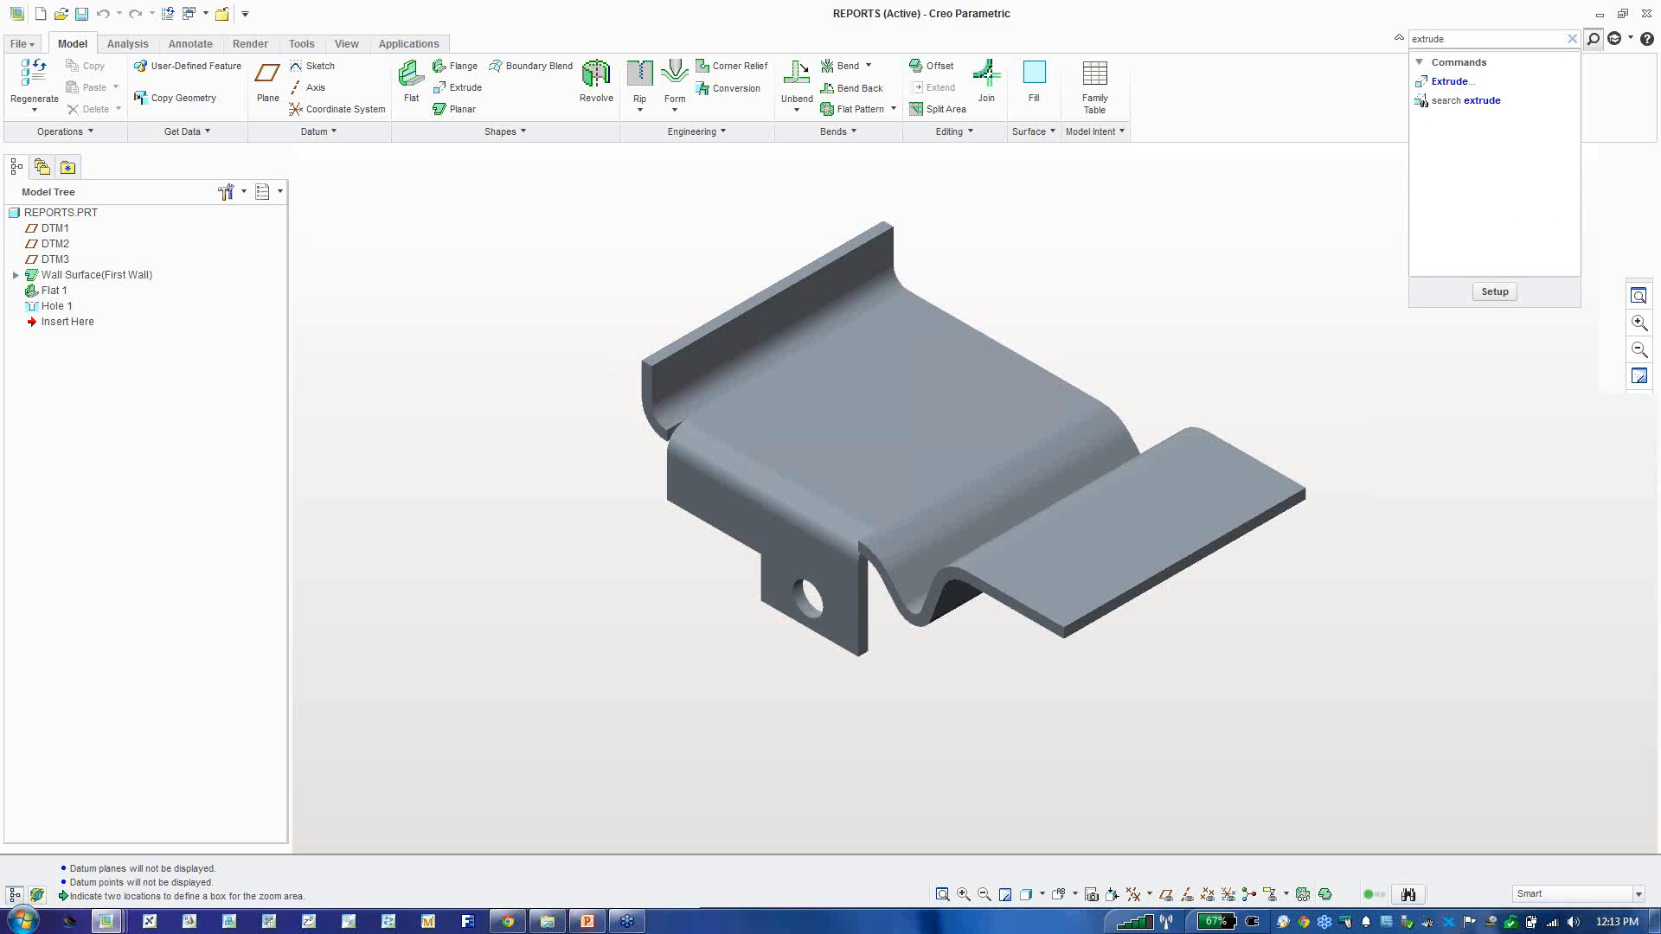
left_click(1448, 82)
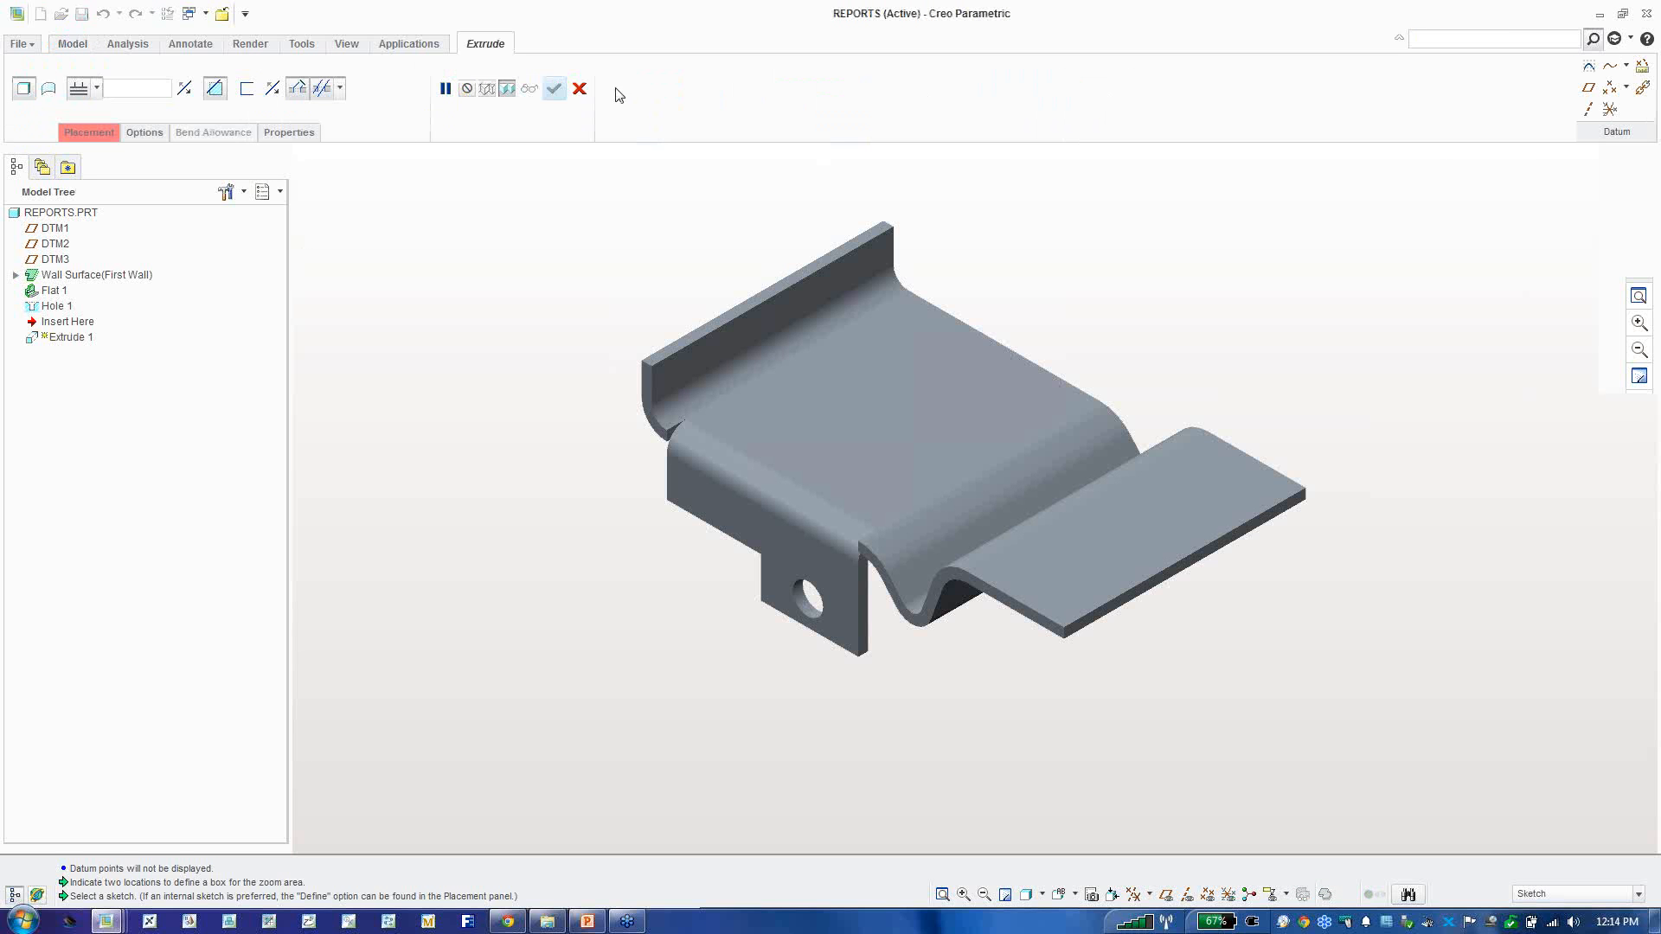
left_click(580, 89)
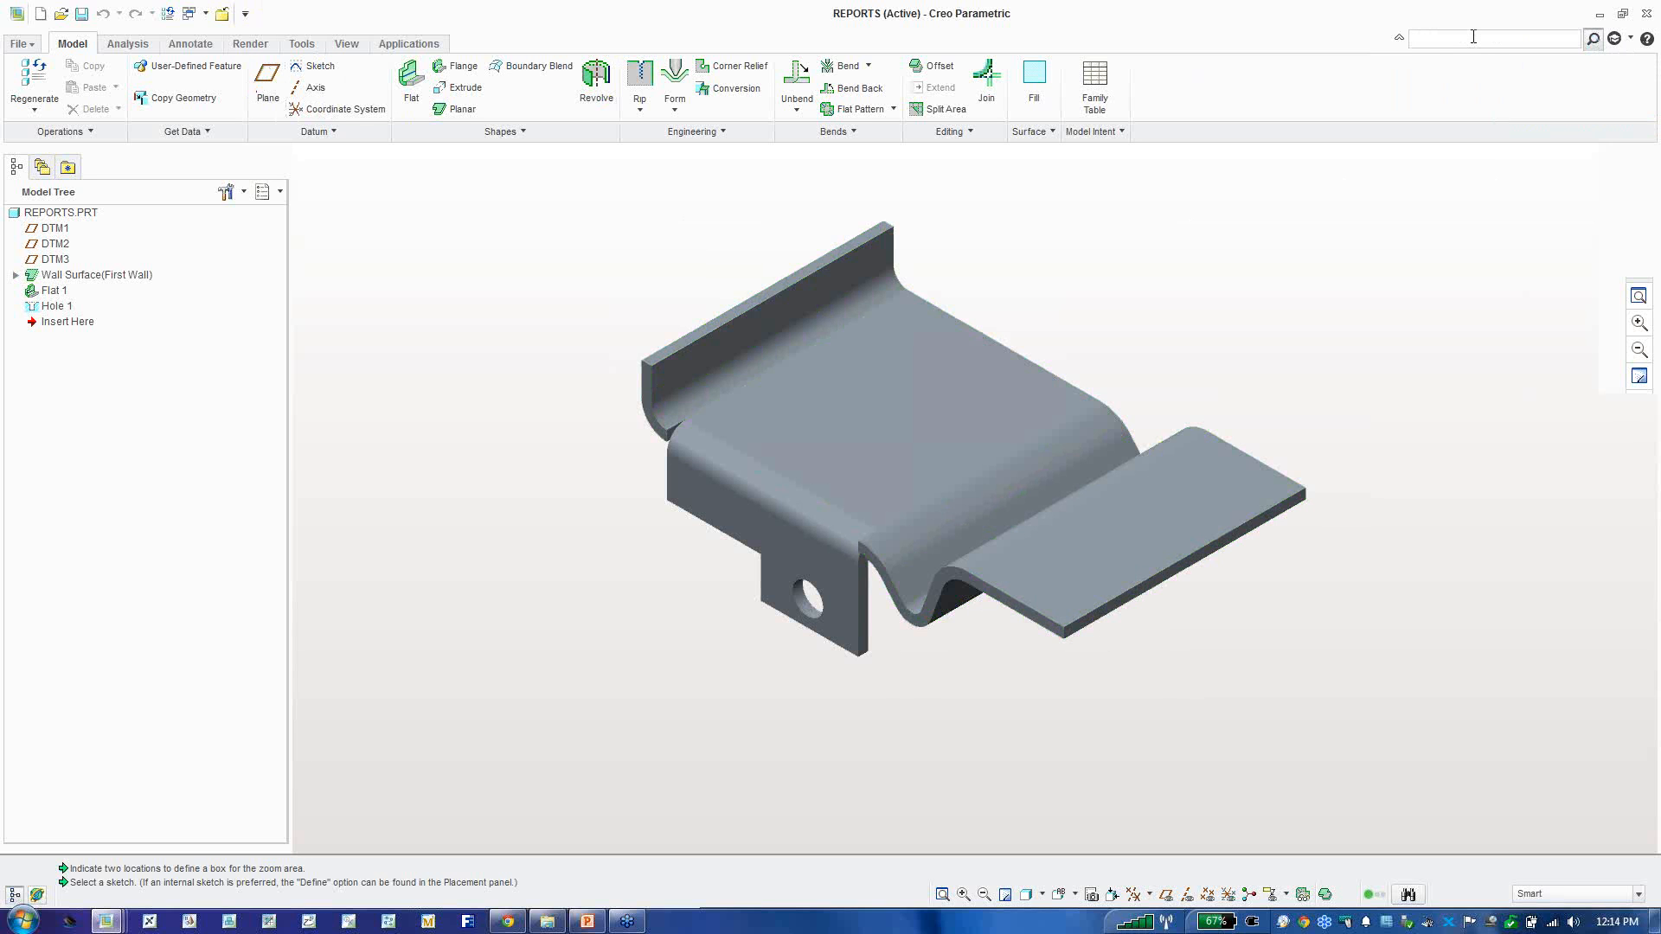
Step: Search the commands for "mapkey", open Mapkeys to view the mapkeys in session, and close the dialog
type("map")
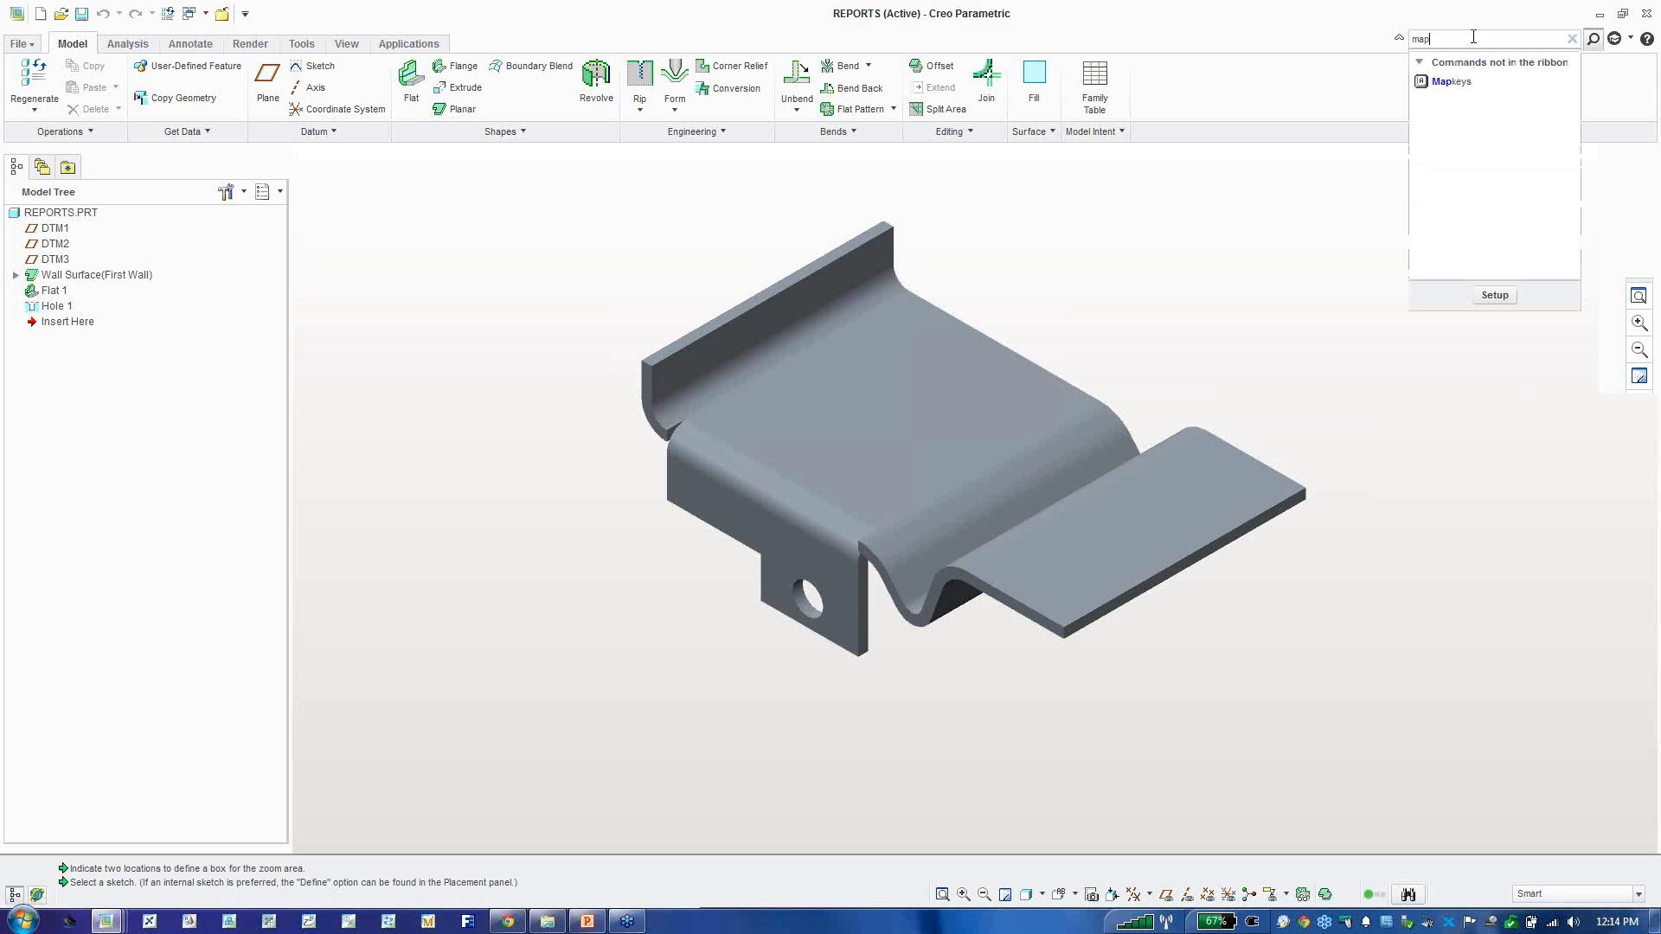
type("key")
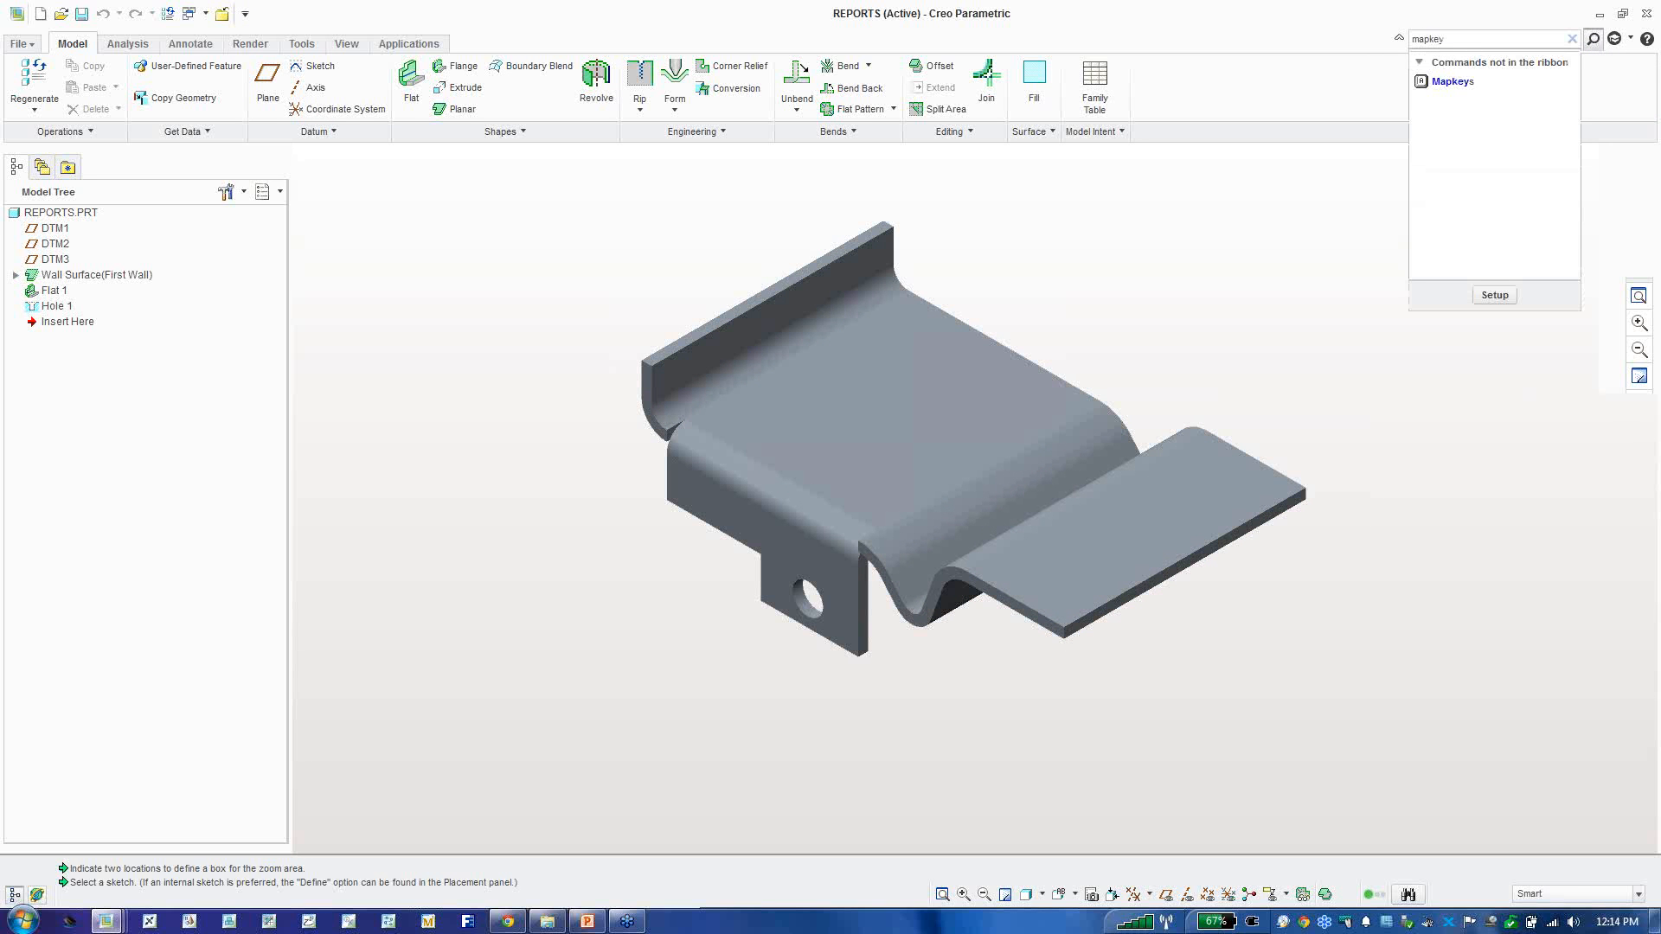
left_click(1432, 83)
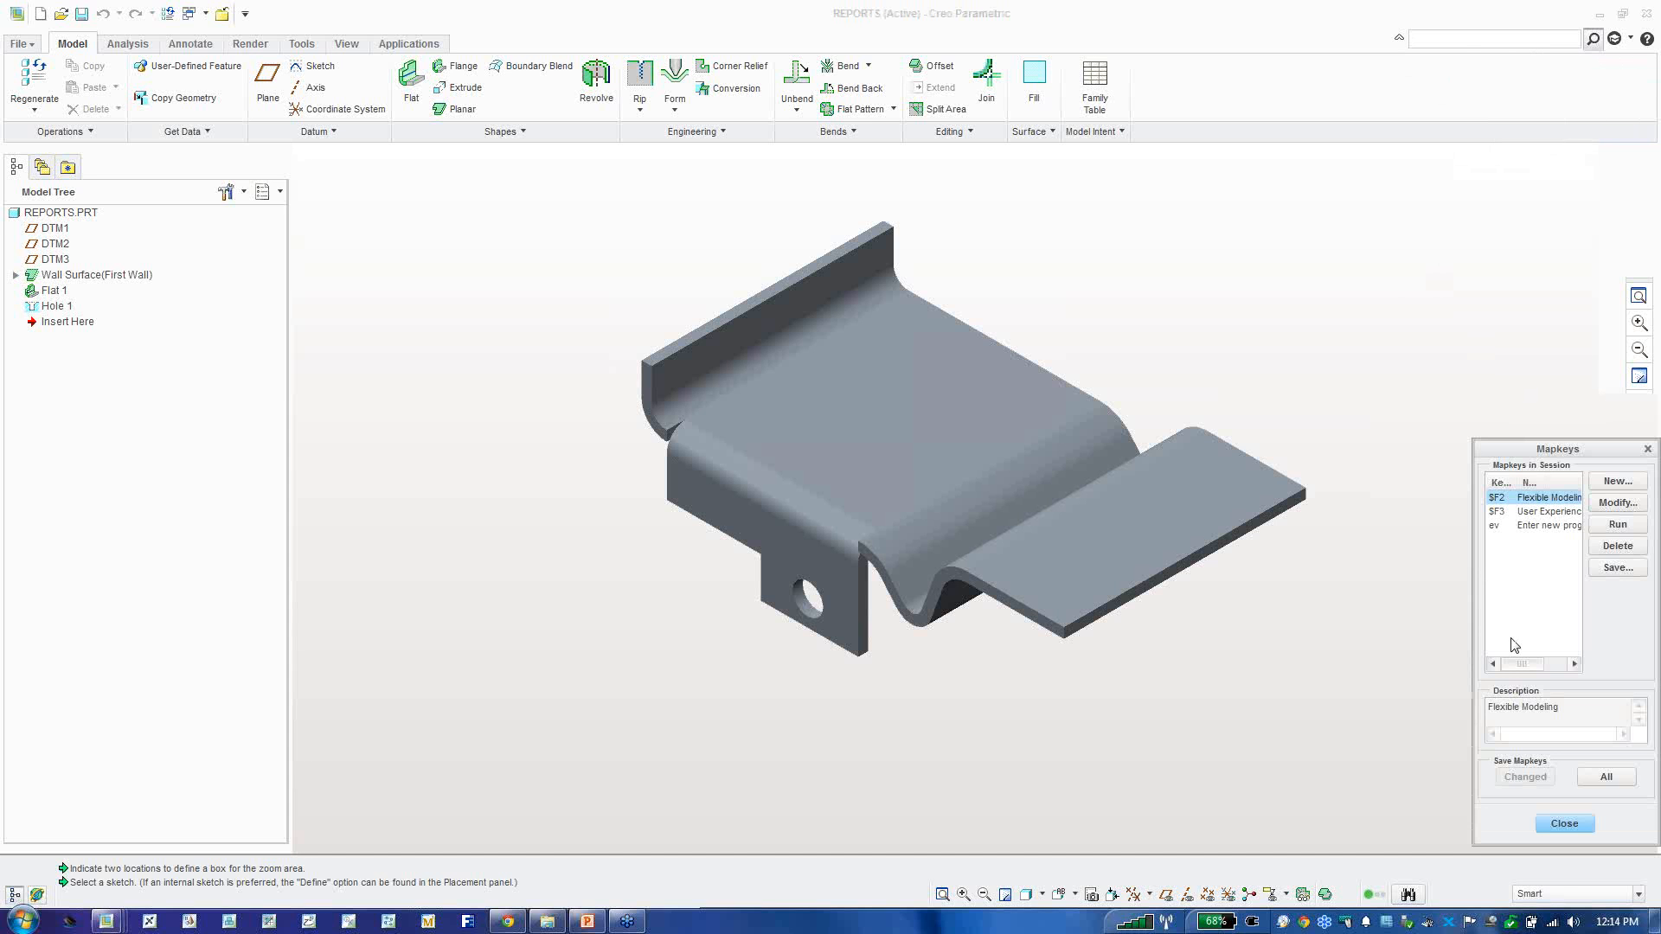
left_click(1647, 449)
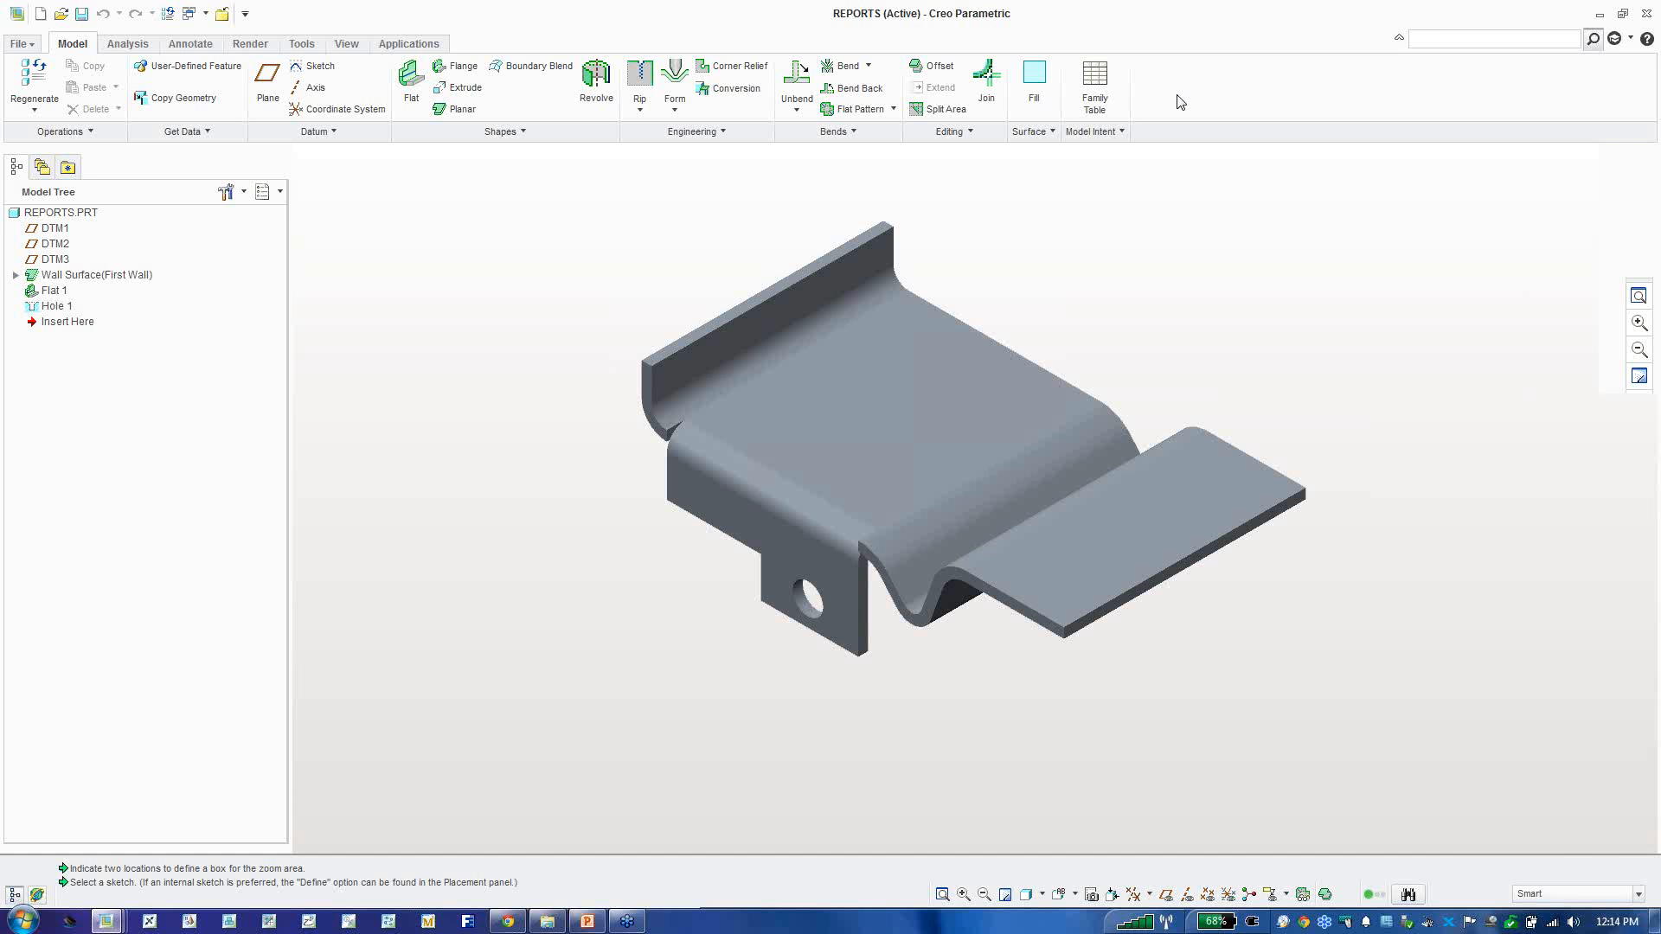
Step: Open the Quick Access Toolbar customization settings and view the ribbon customization settings
right_click(1181, 102)
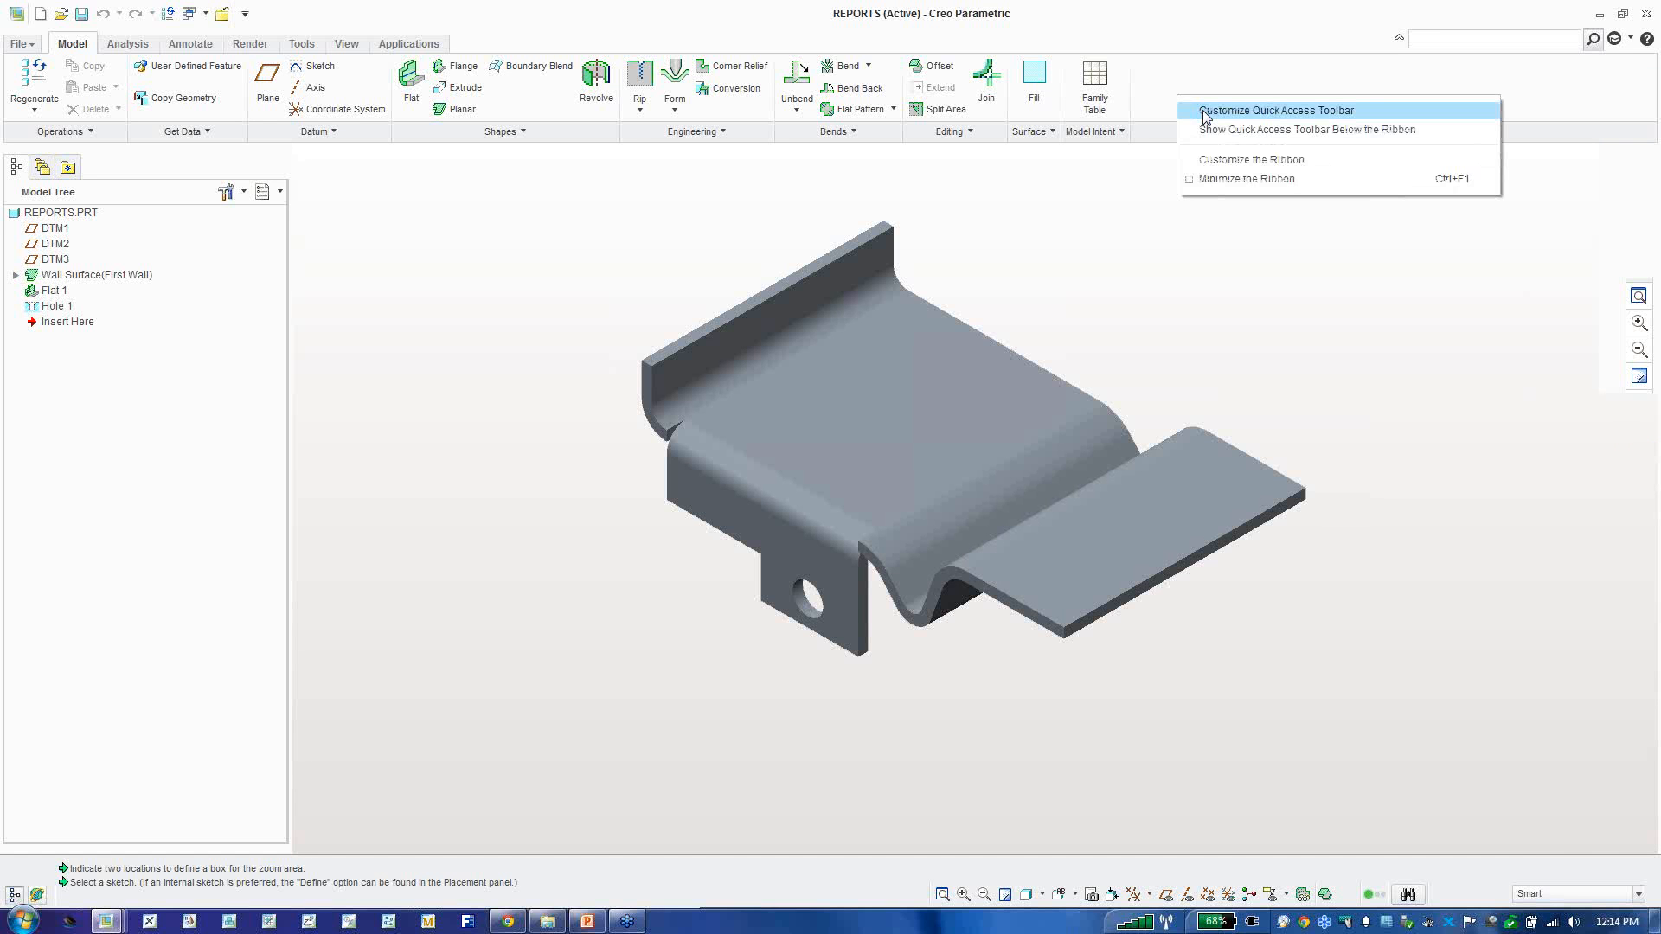
left_click(1206, 110)
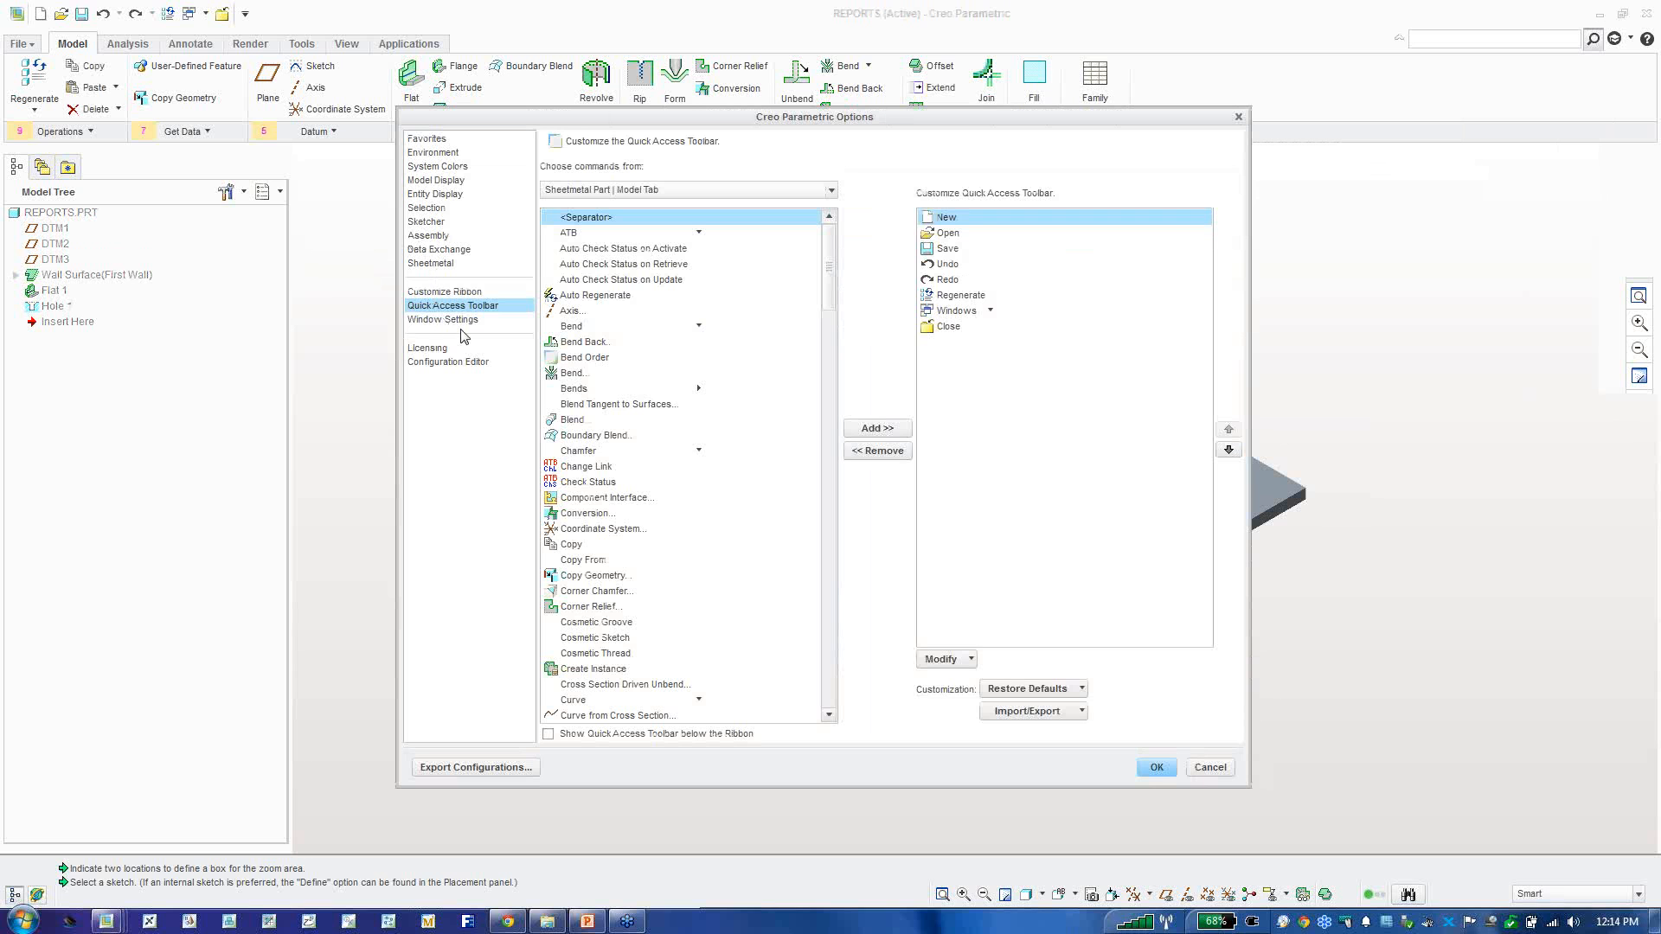
left_click(457, 292)
left_click(469, 291)
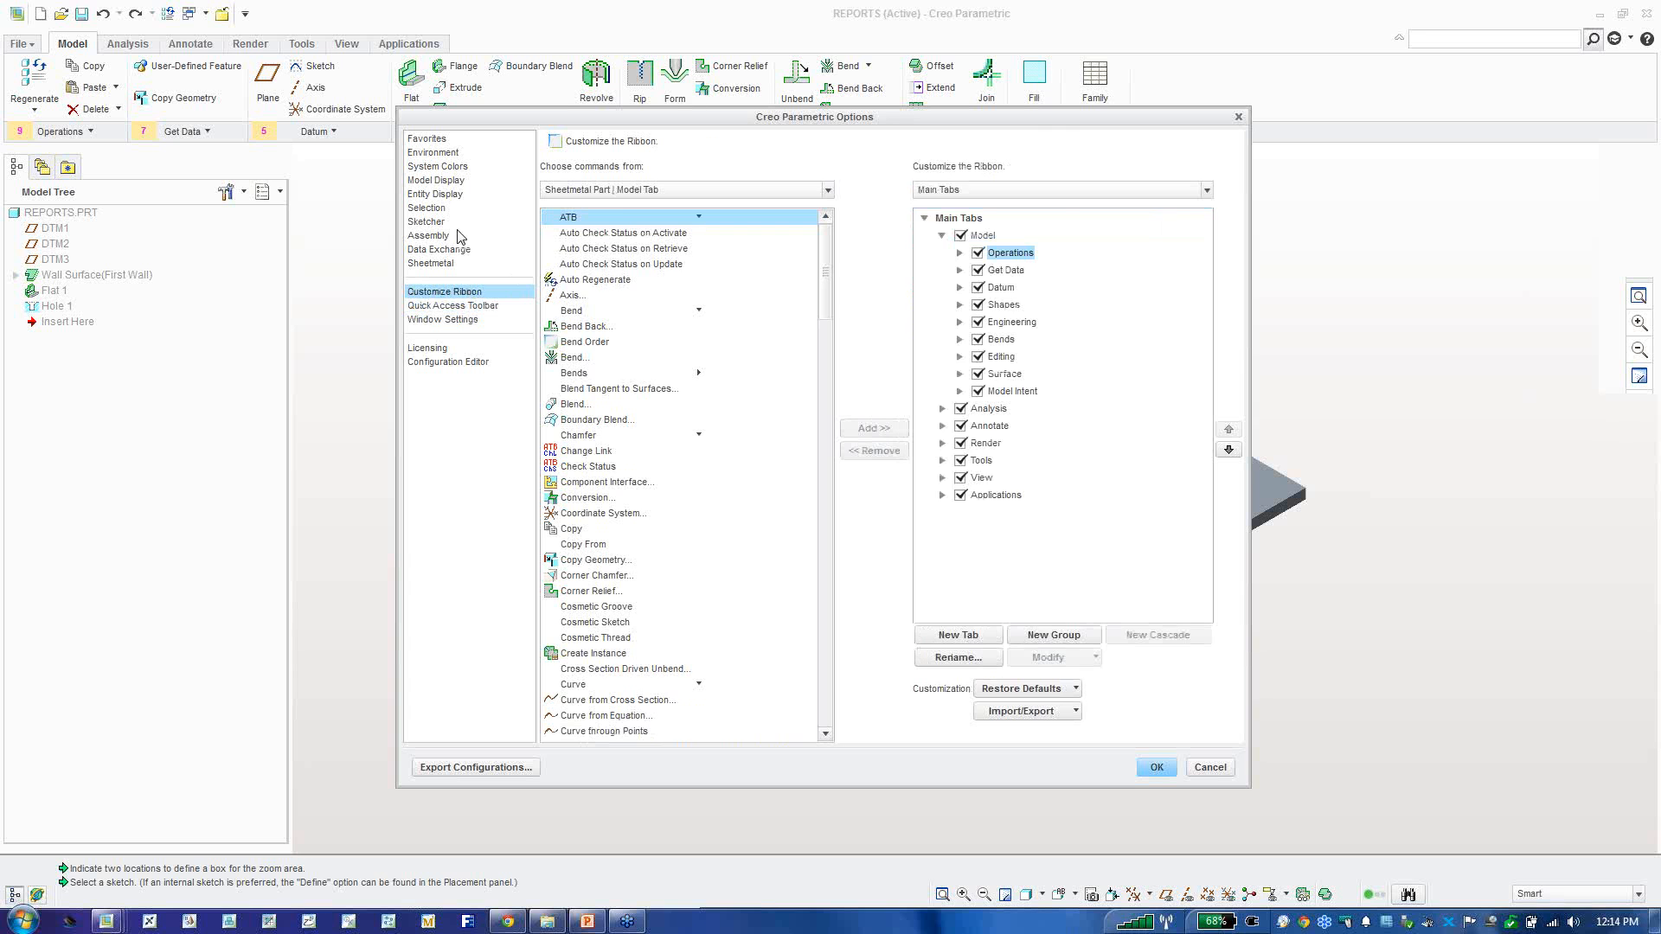
Step: Examine the Graphics group of the System Colors options, and the Model Display, Entity Display, Selection and Sketcher settings
left_click(439, 166)
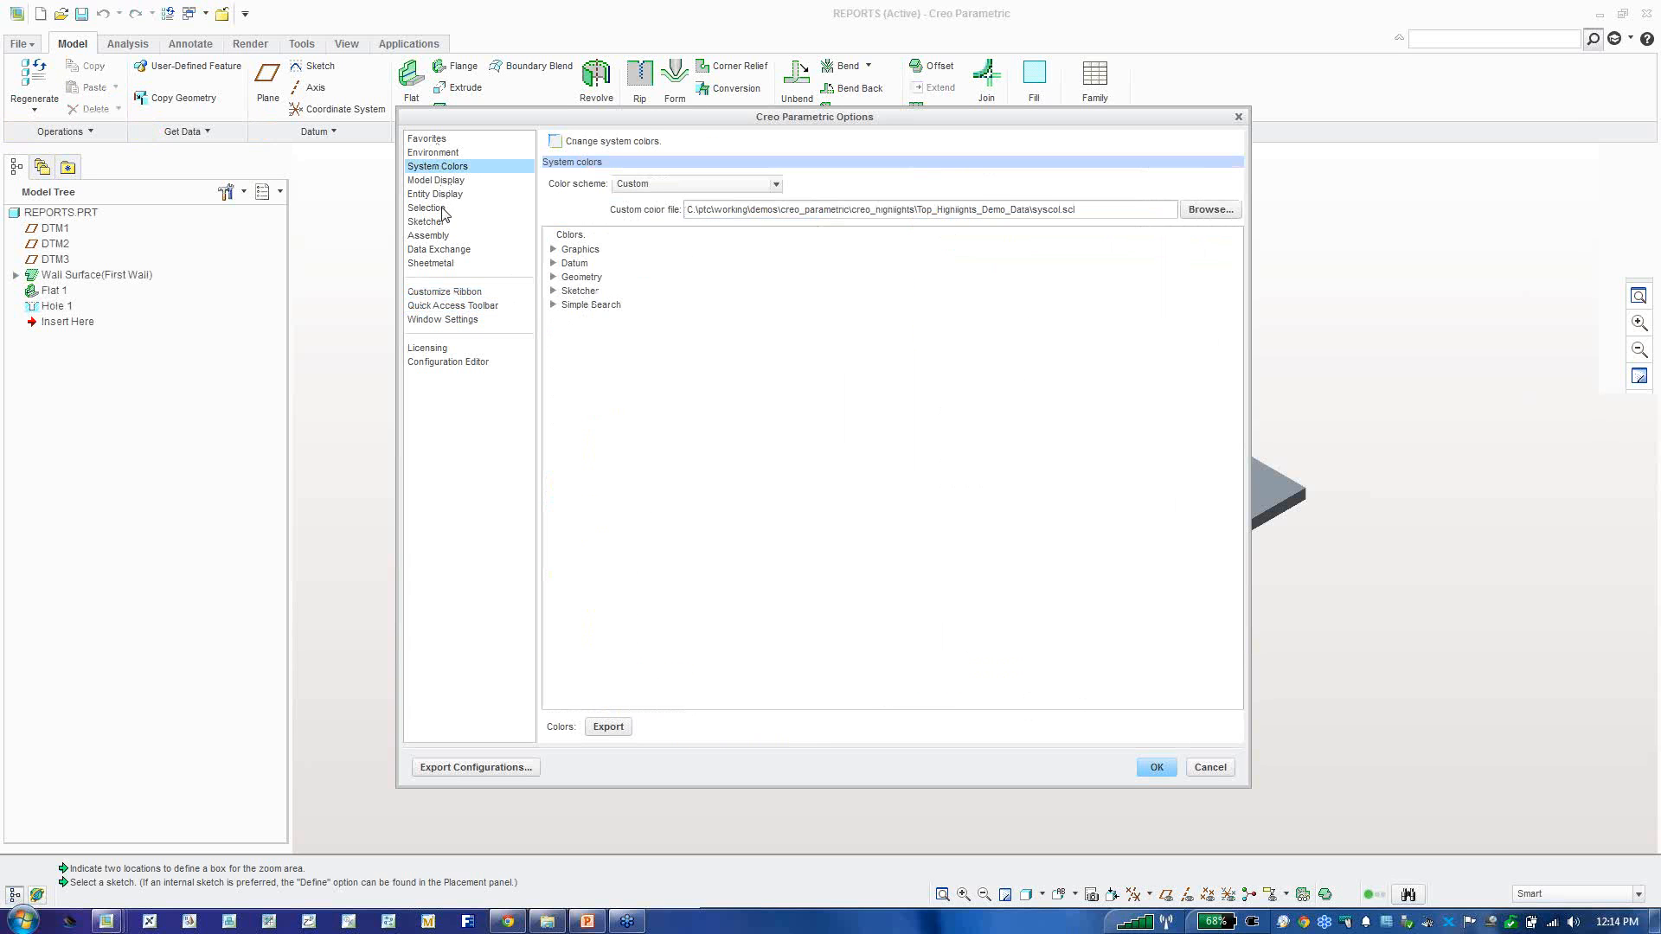
left_click(552, 250)
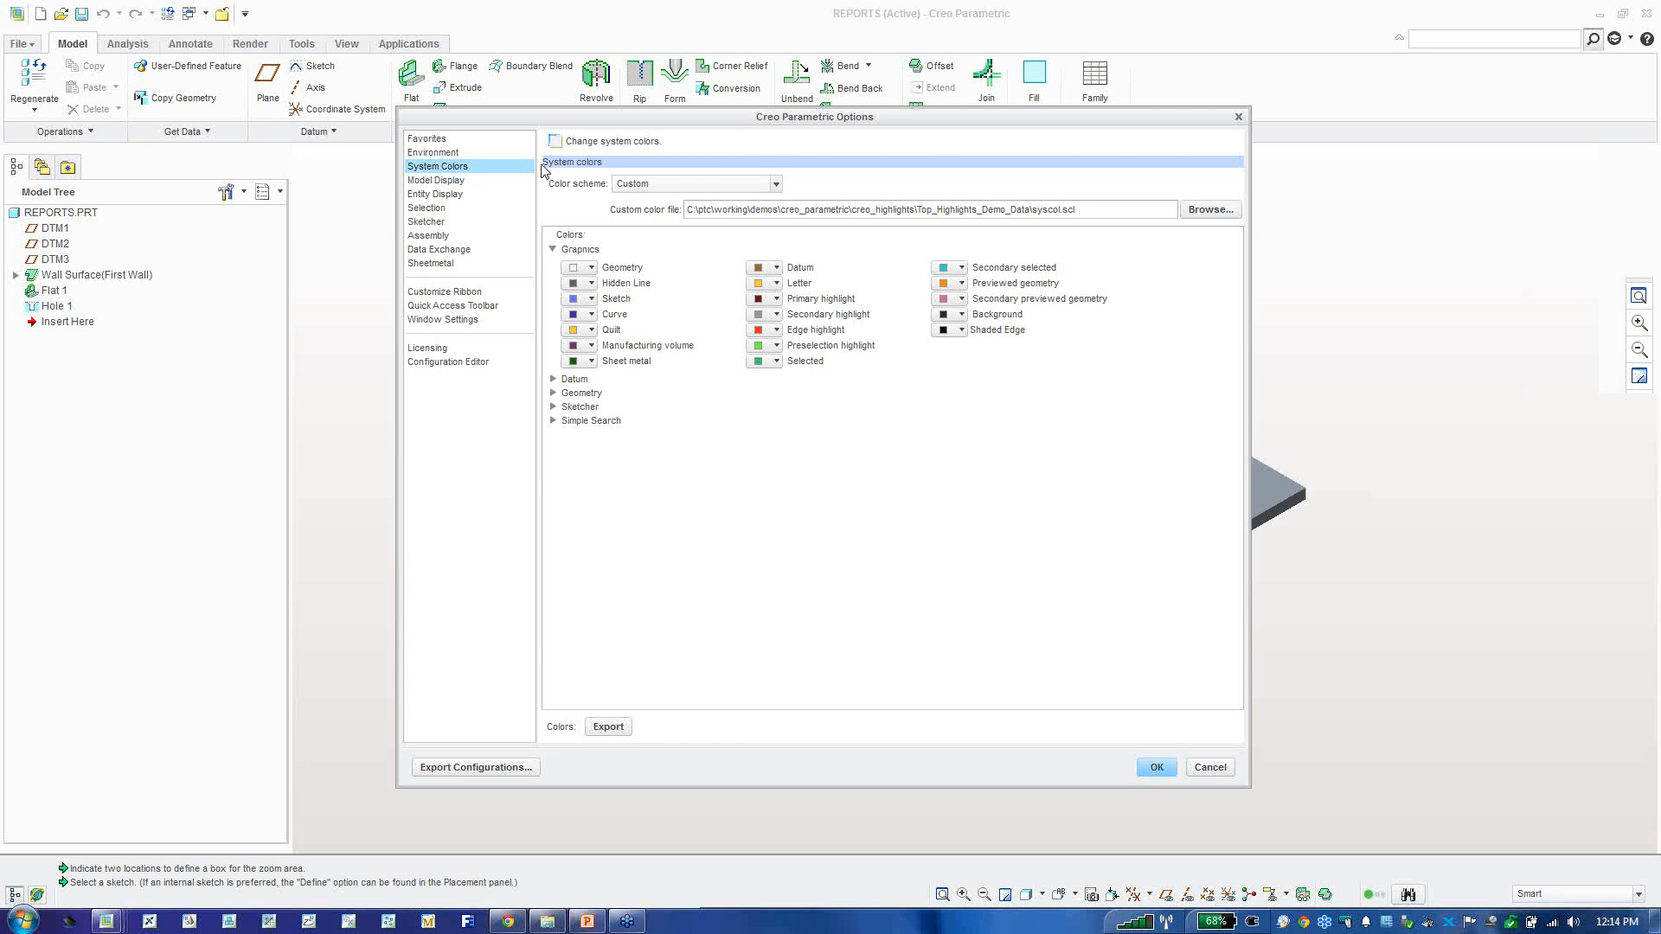
left_click(446, 181)
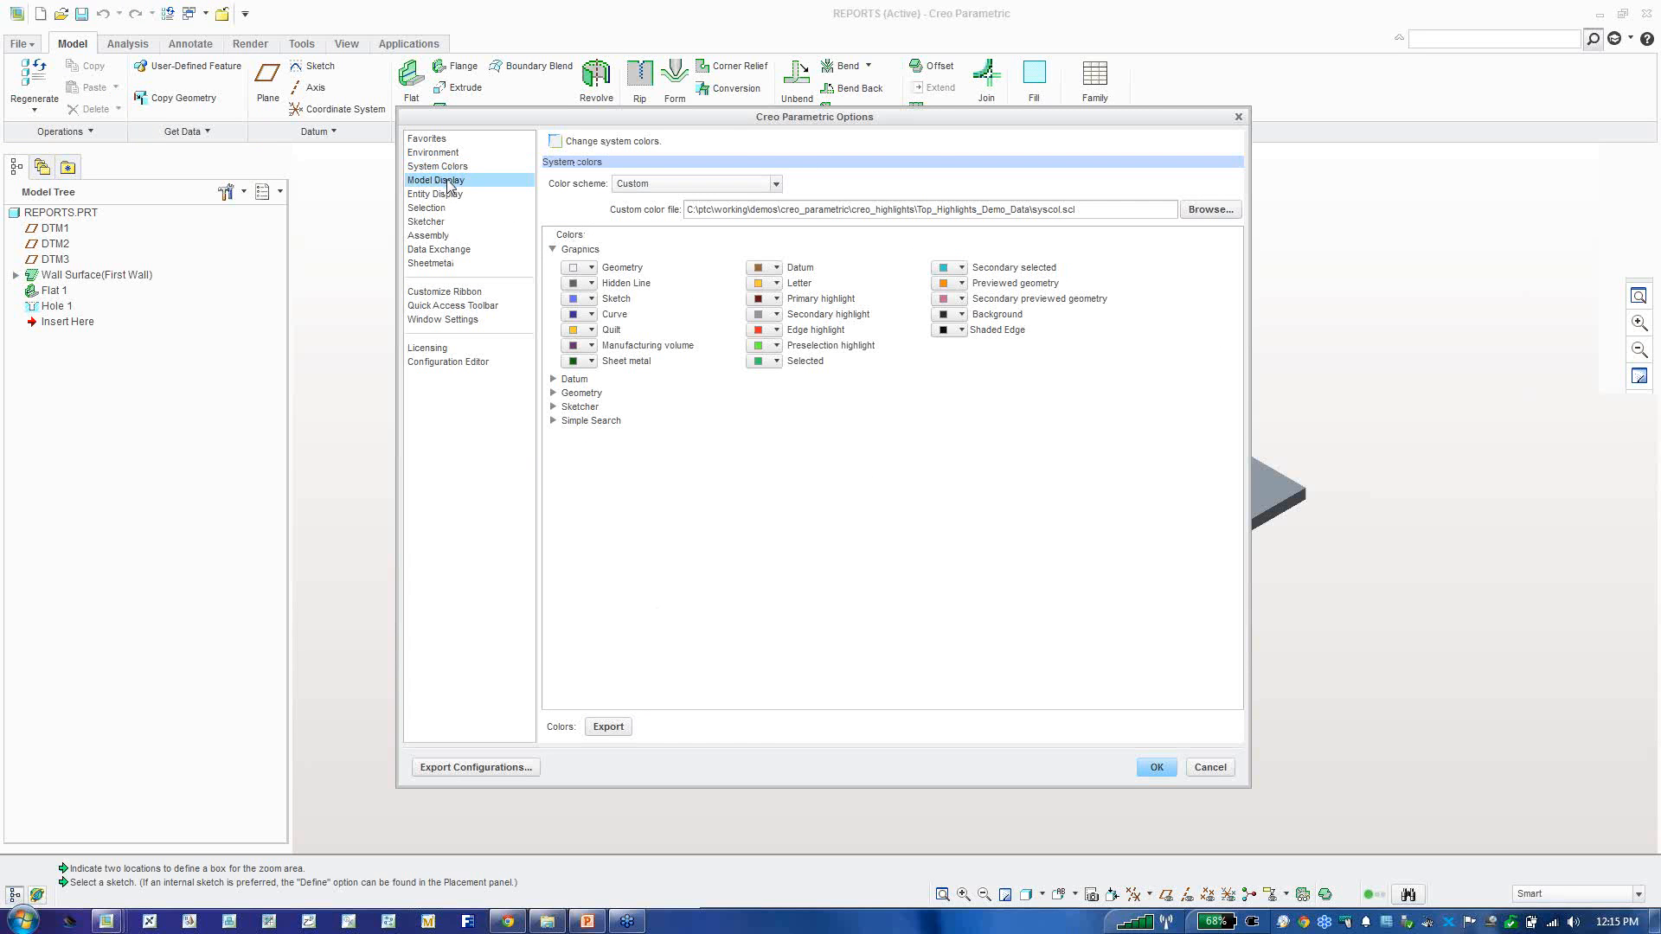
left_click(449, 195)
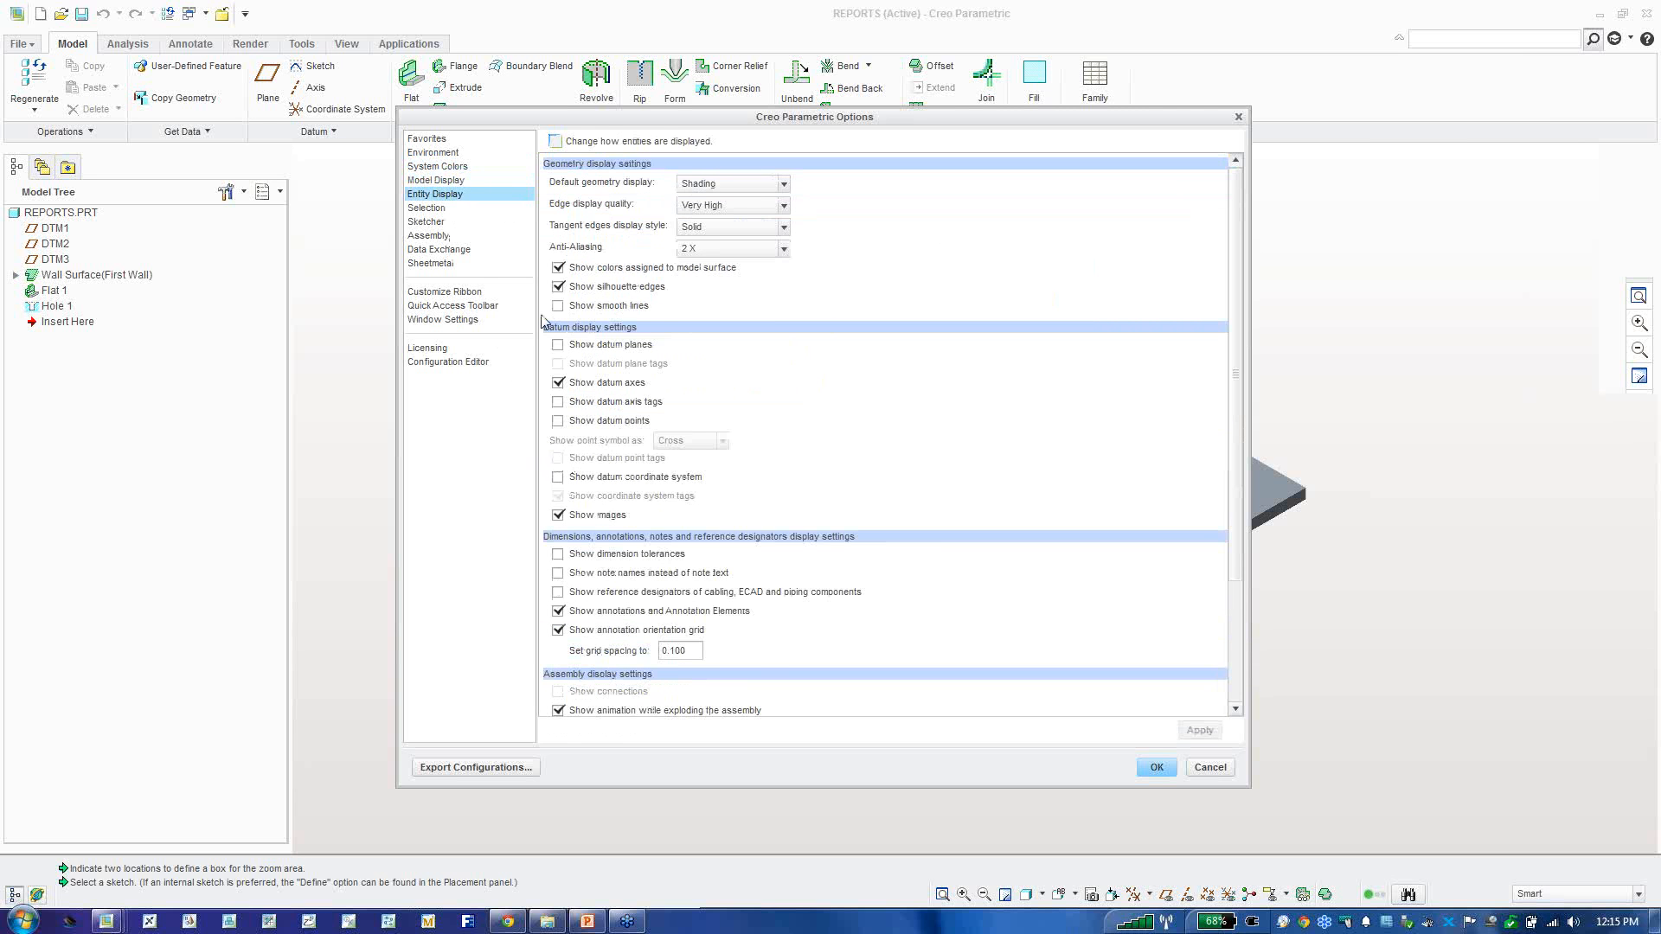
left_click(437, 208)
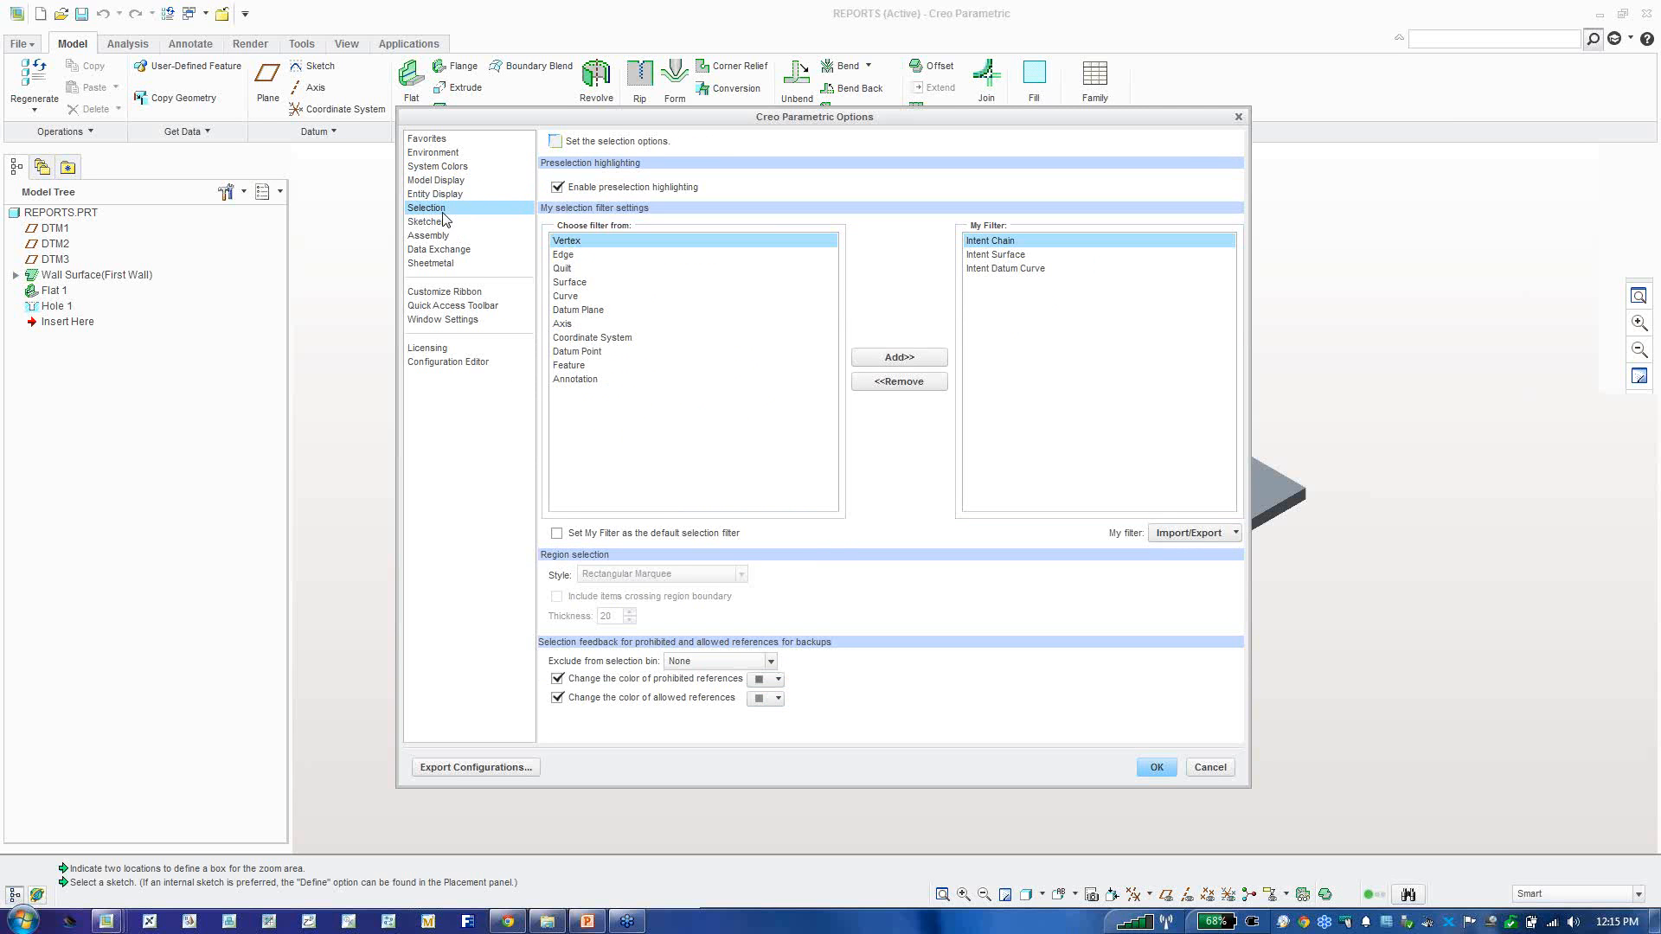
left_click(443, 222)
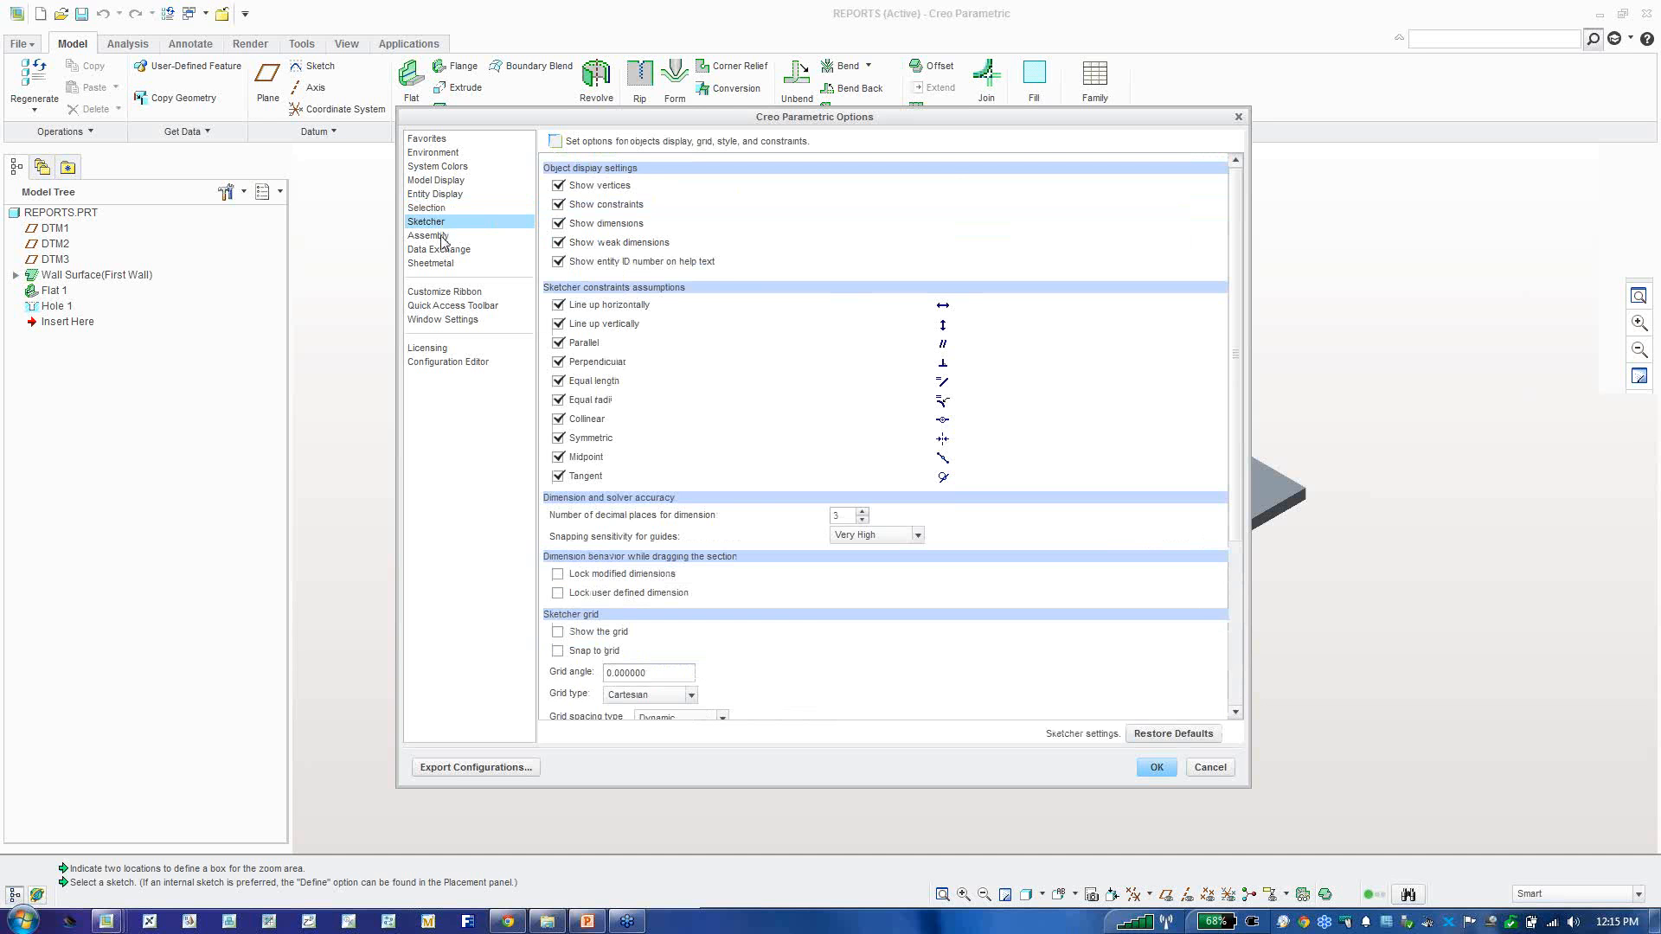
Step: Examine the Assembly options in full, revisit the Environment and System Colors settings, and close the options without changing anything
left_click(433, 235)
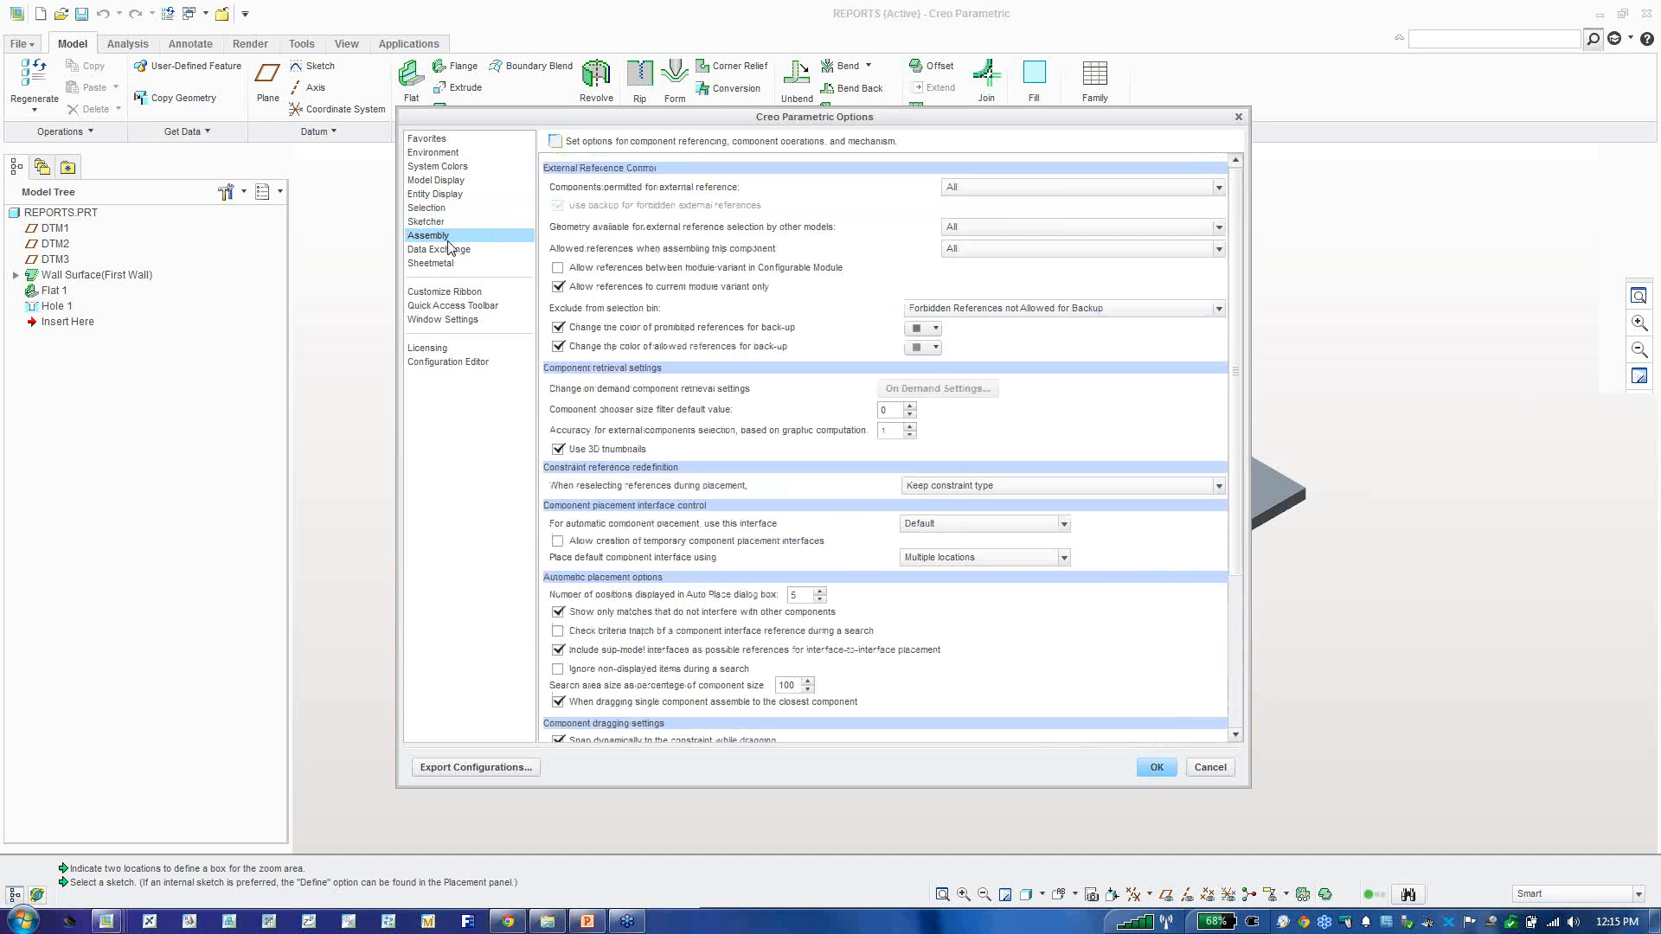
scroll(675, 351, "down", 3)
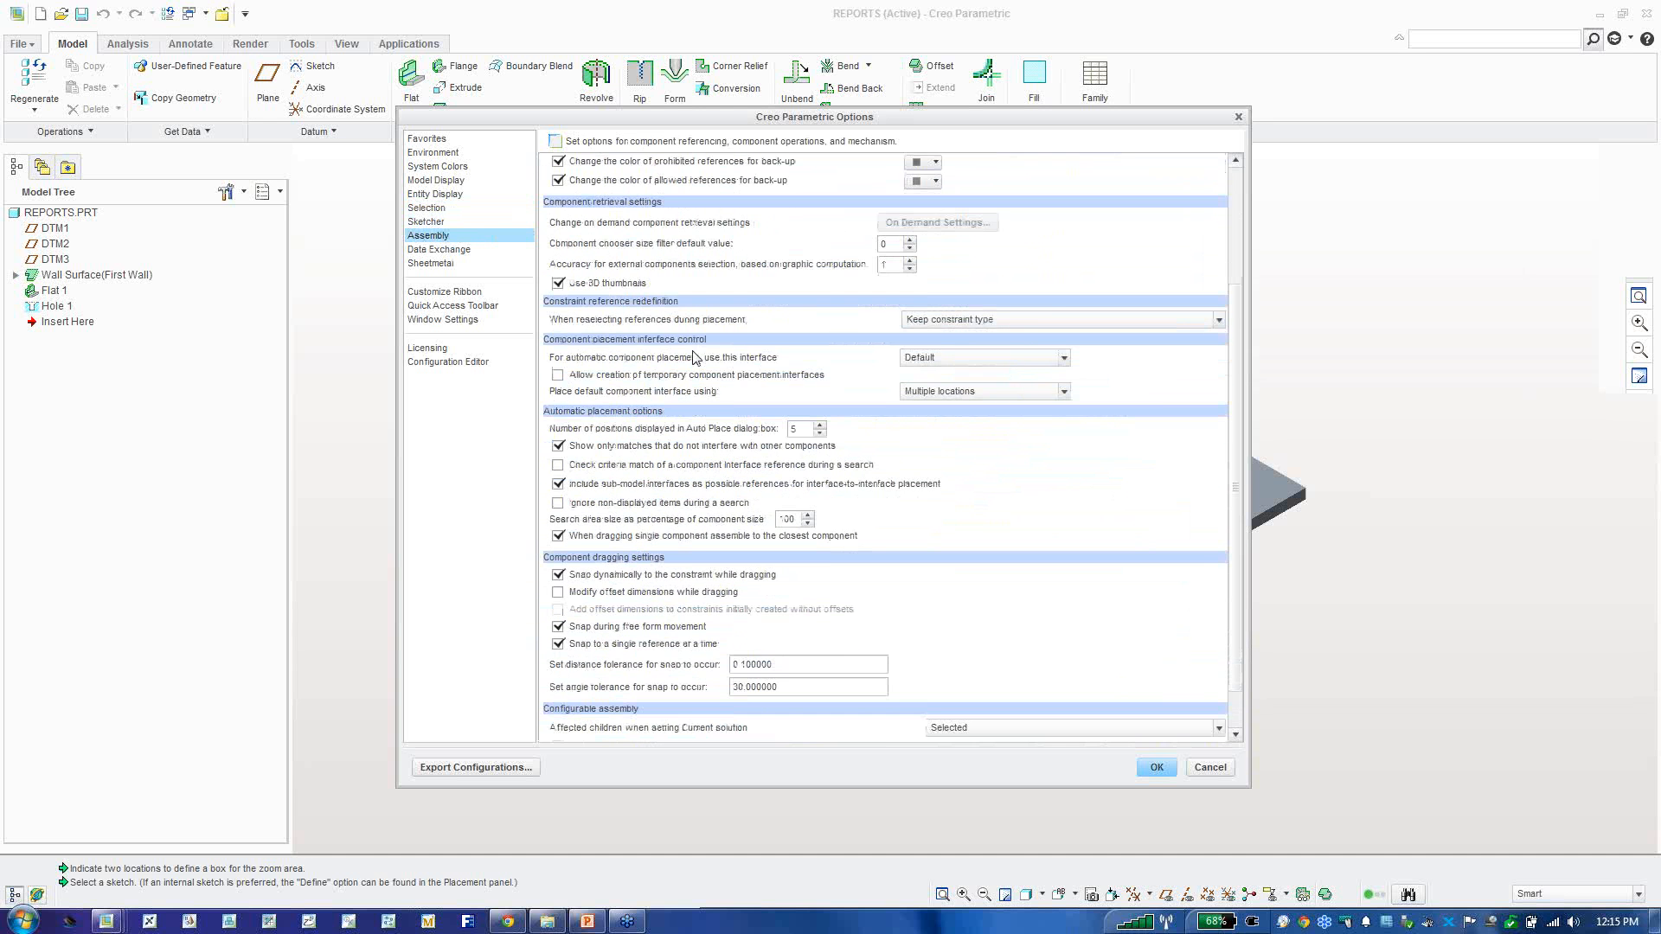
scroll(731, 385, "up", 3)
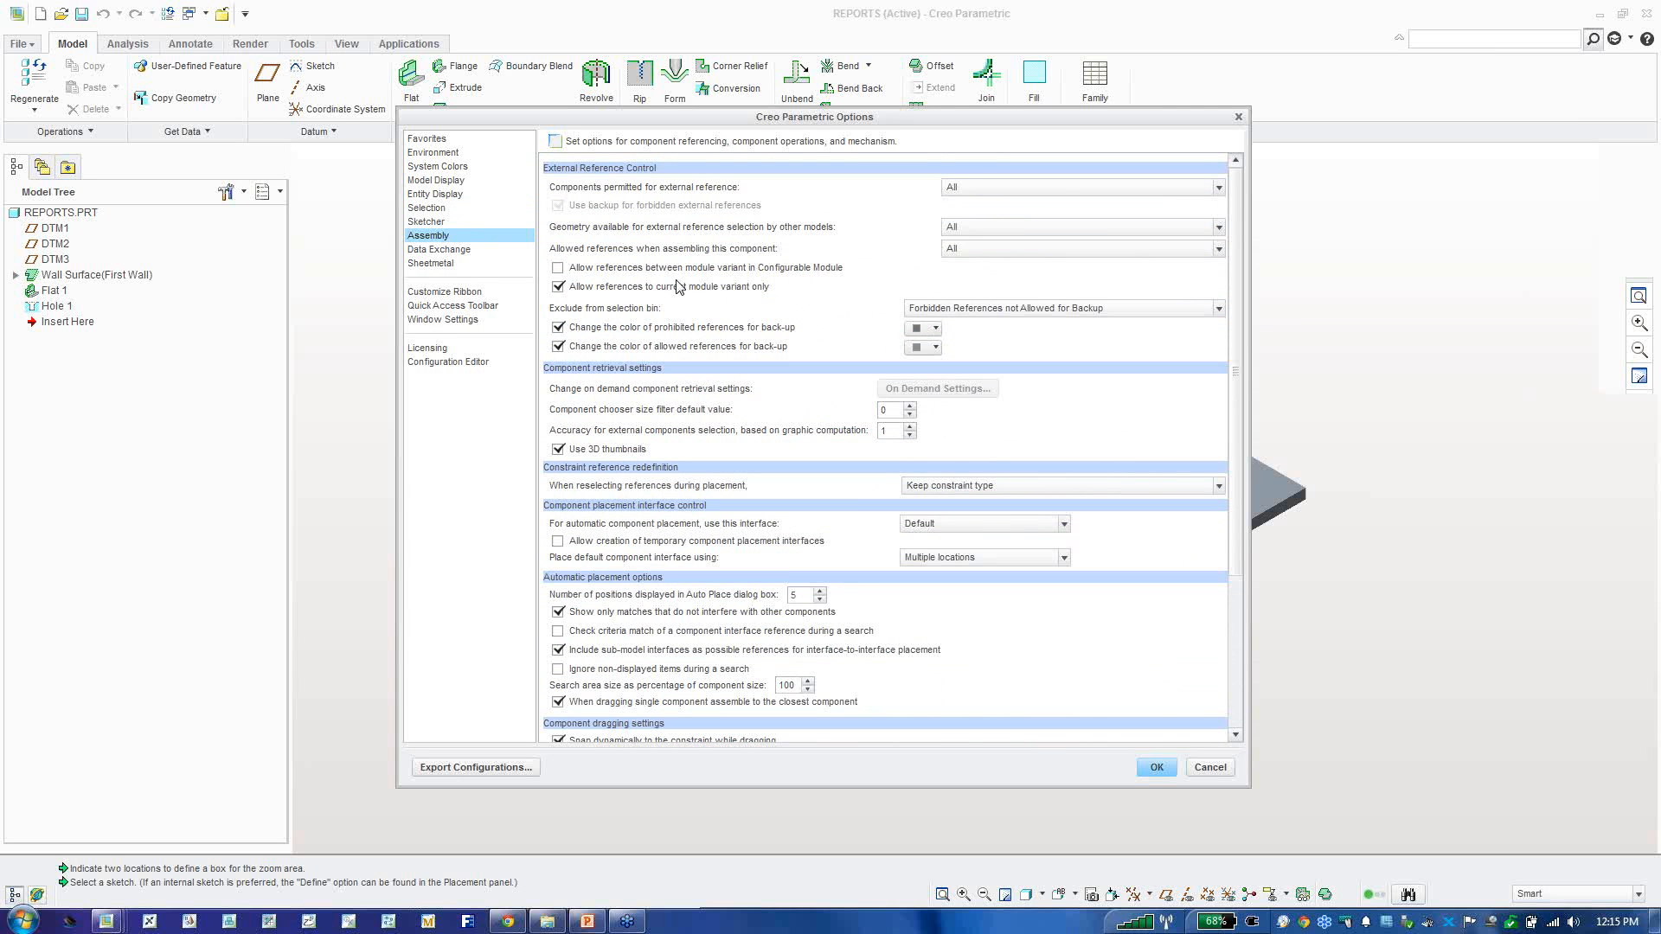
left_click(446, 153)
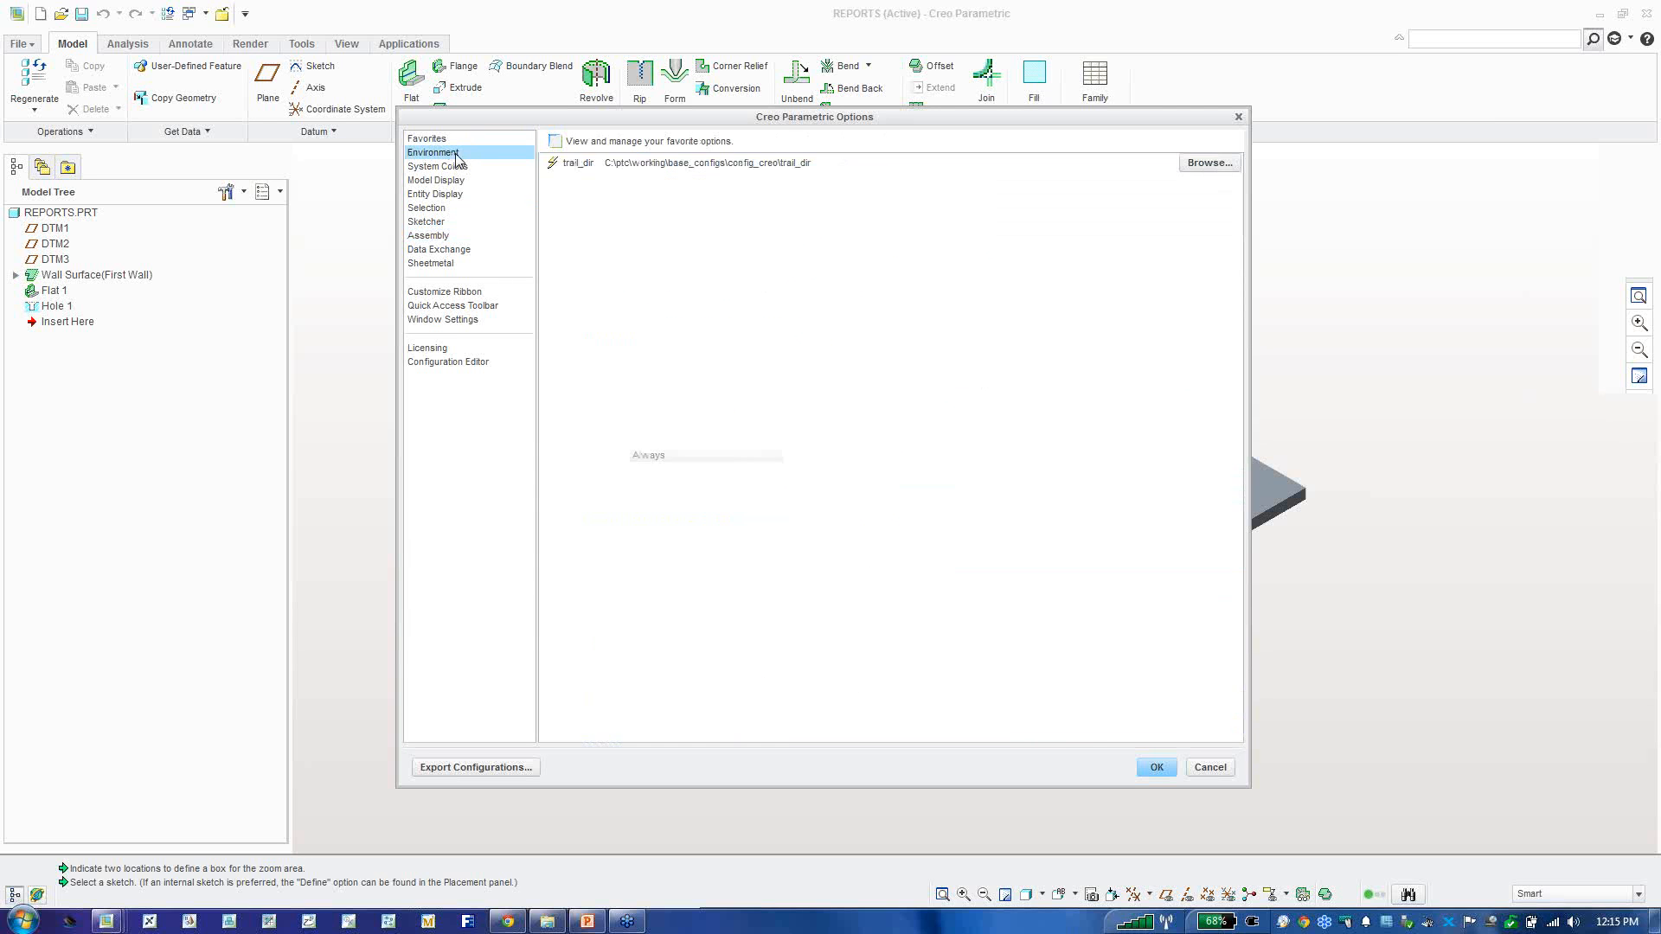
left_click(442, 166)
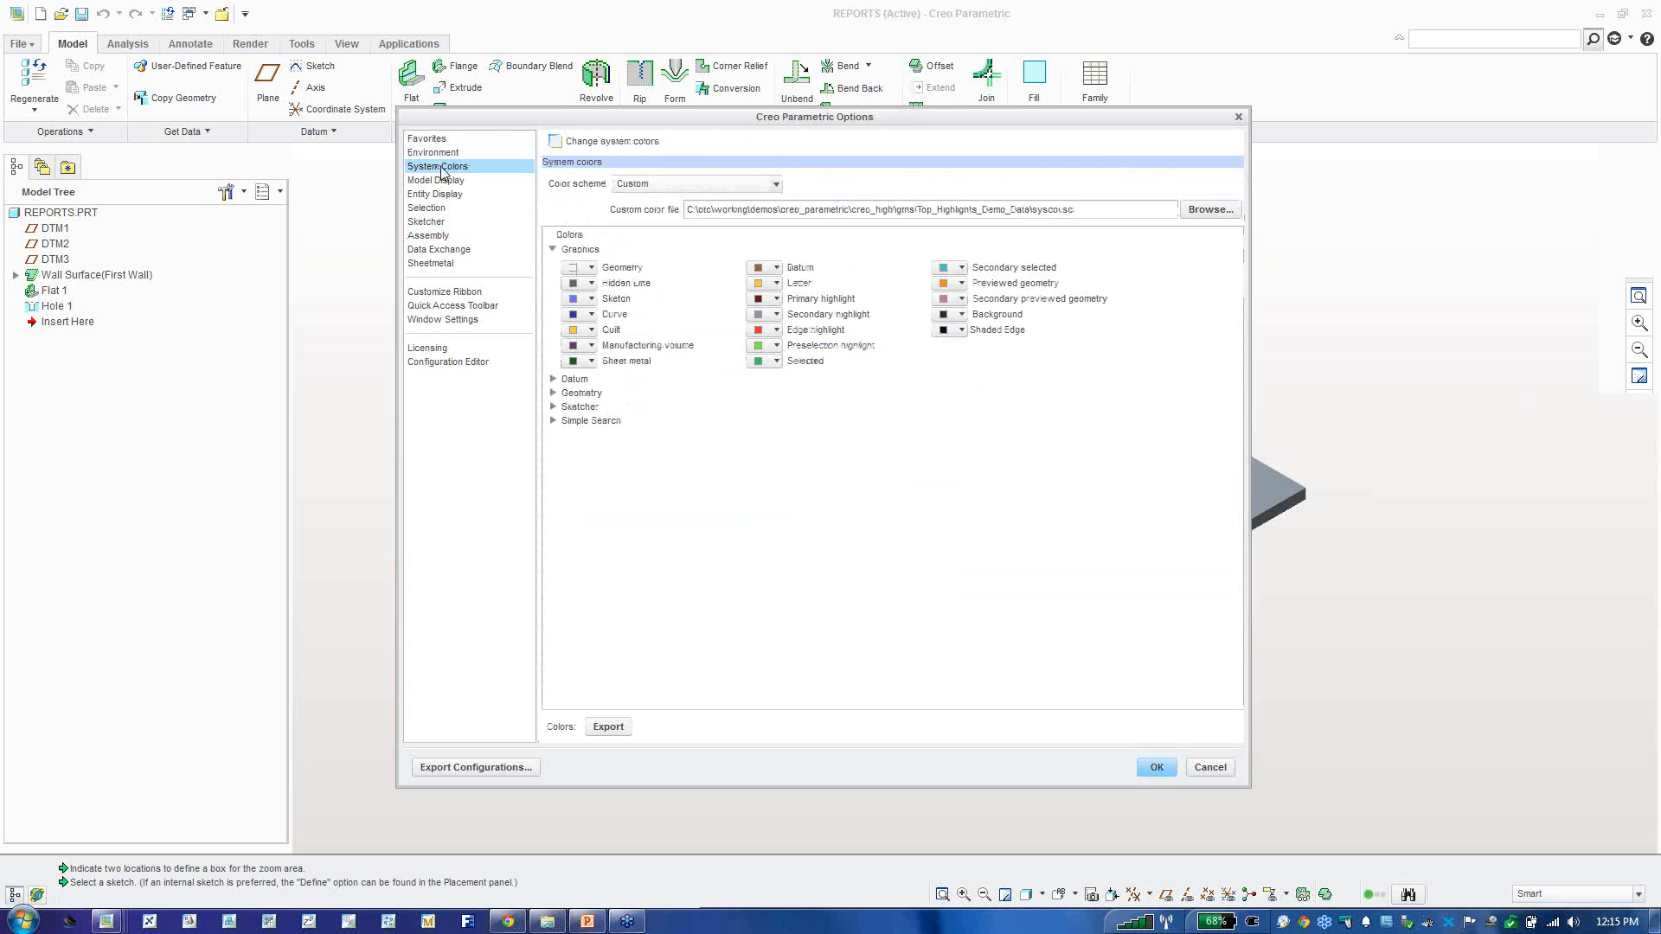
left_click(1239, 118)
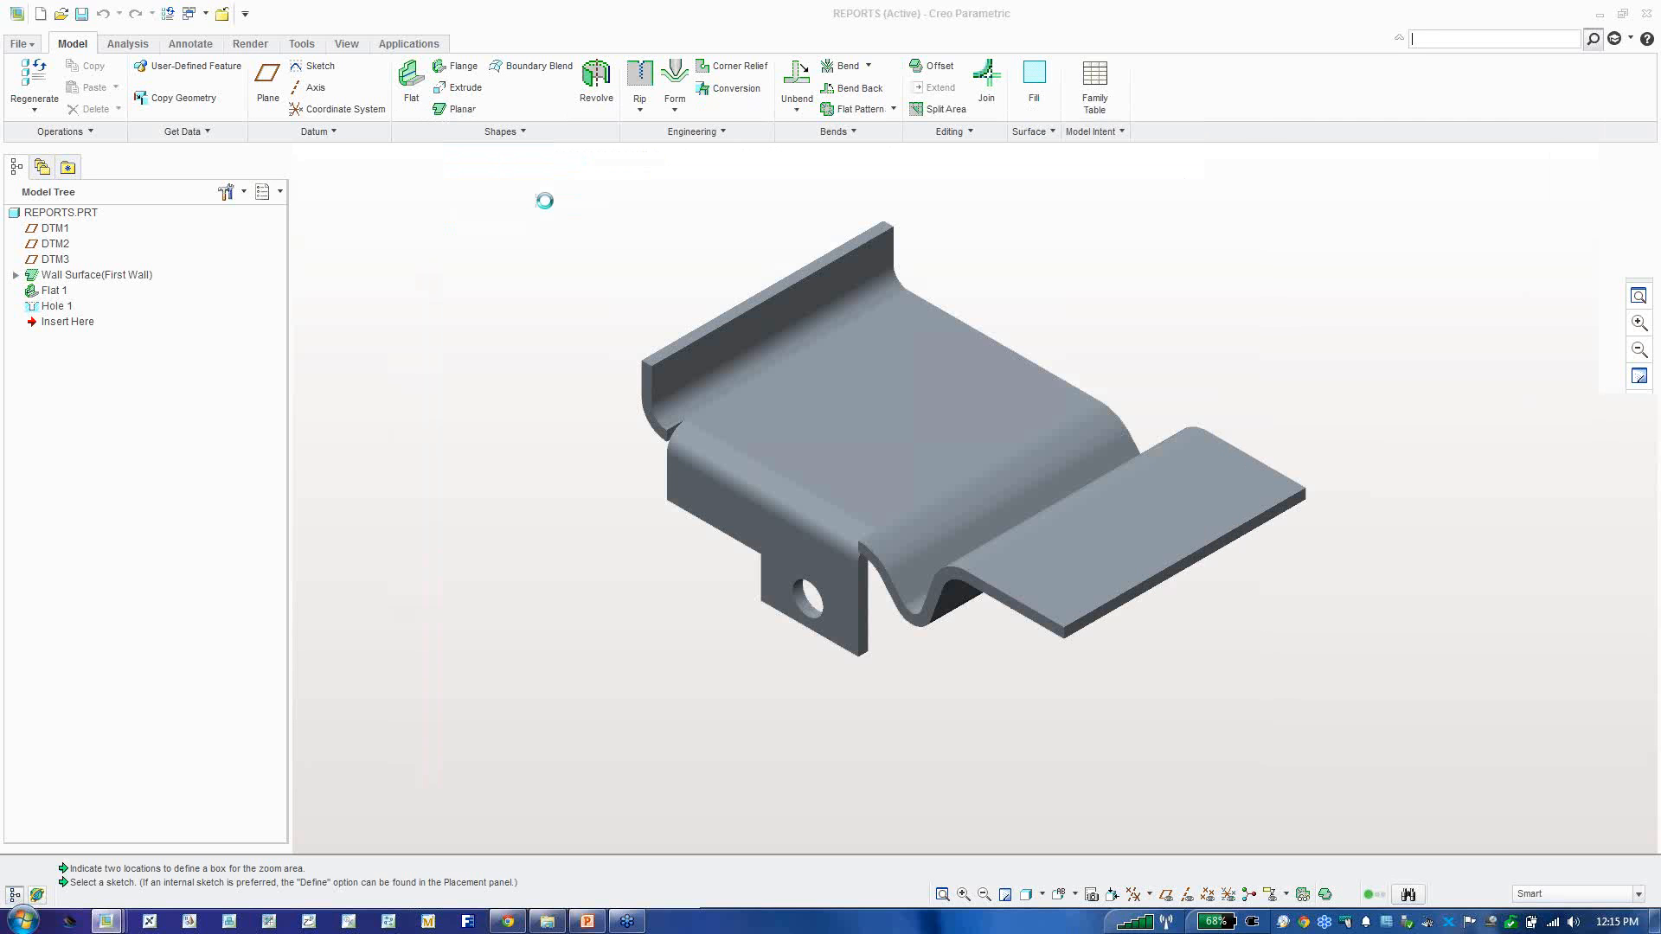
Step: Reopen the program options, view the Selection settings, and close the options
left_click(33, 45)
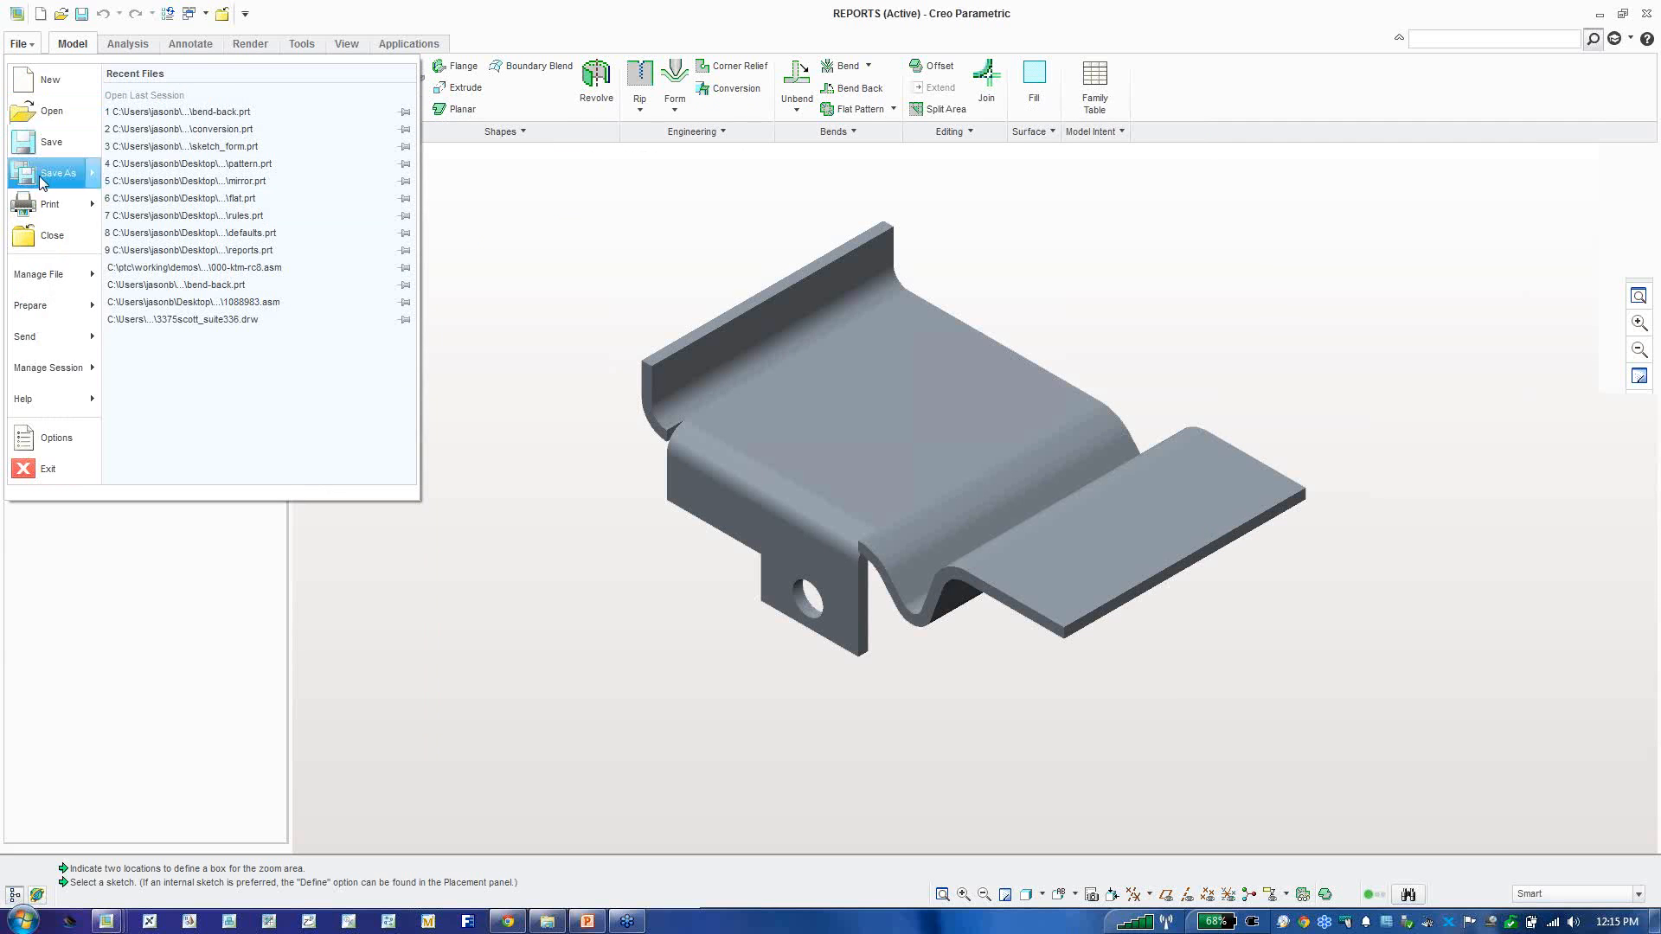
left_click(58, 439)
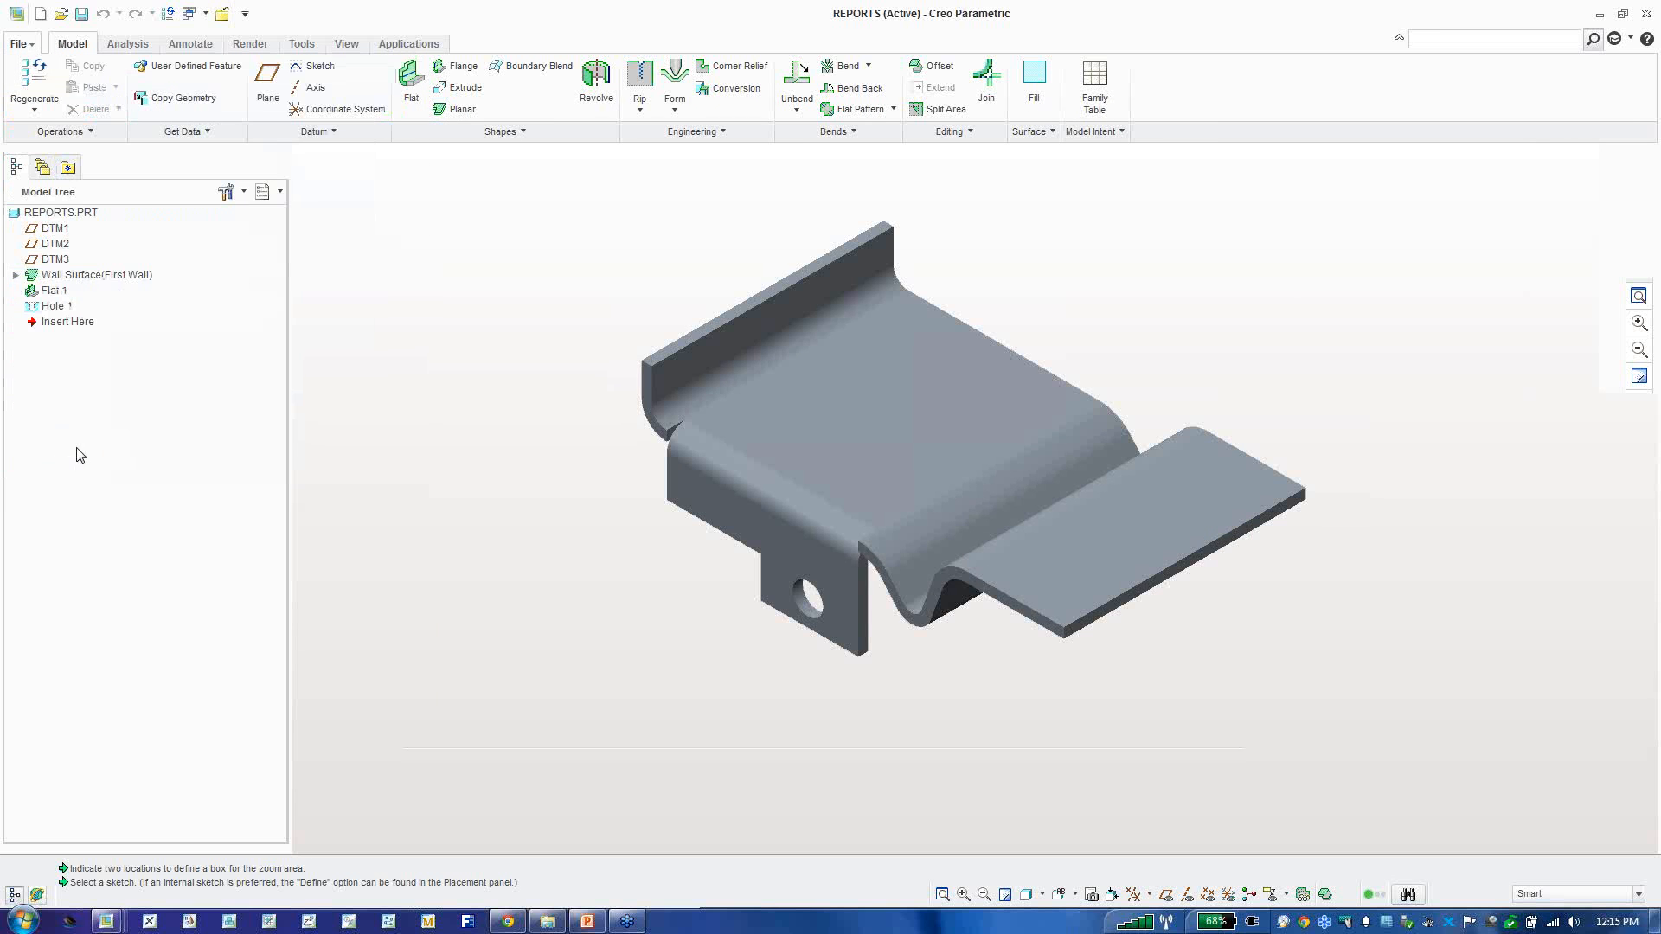
left_click(430, 211)
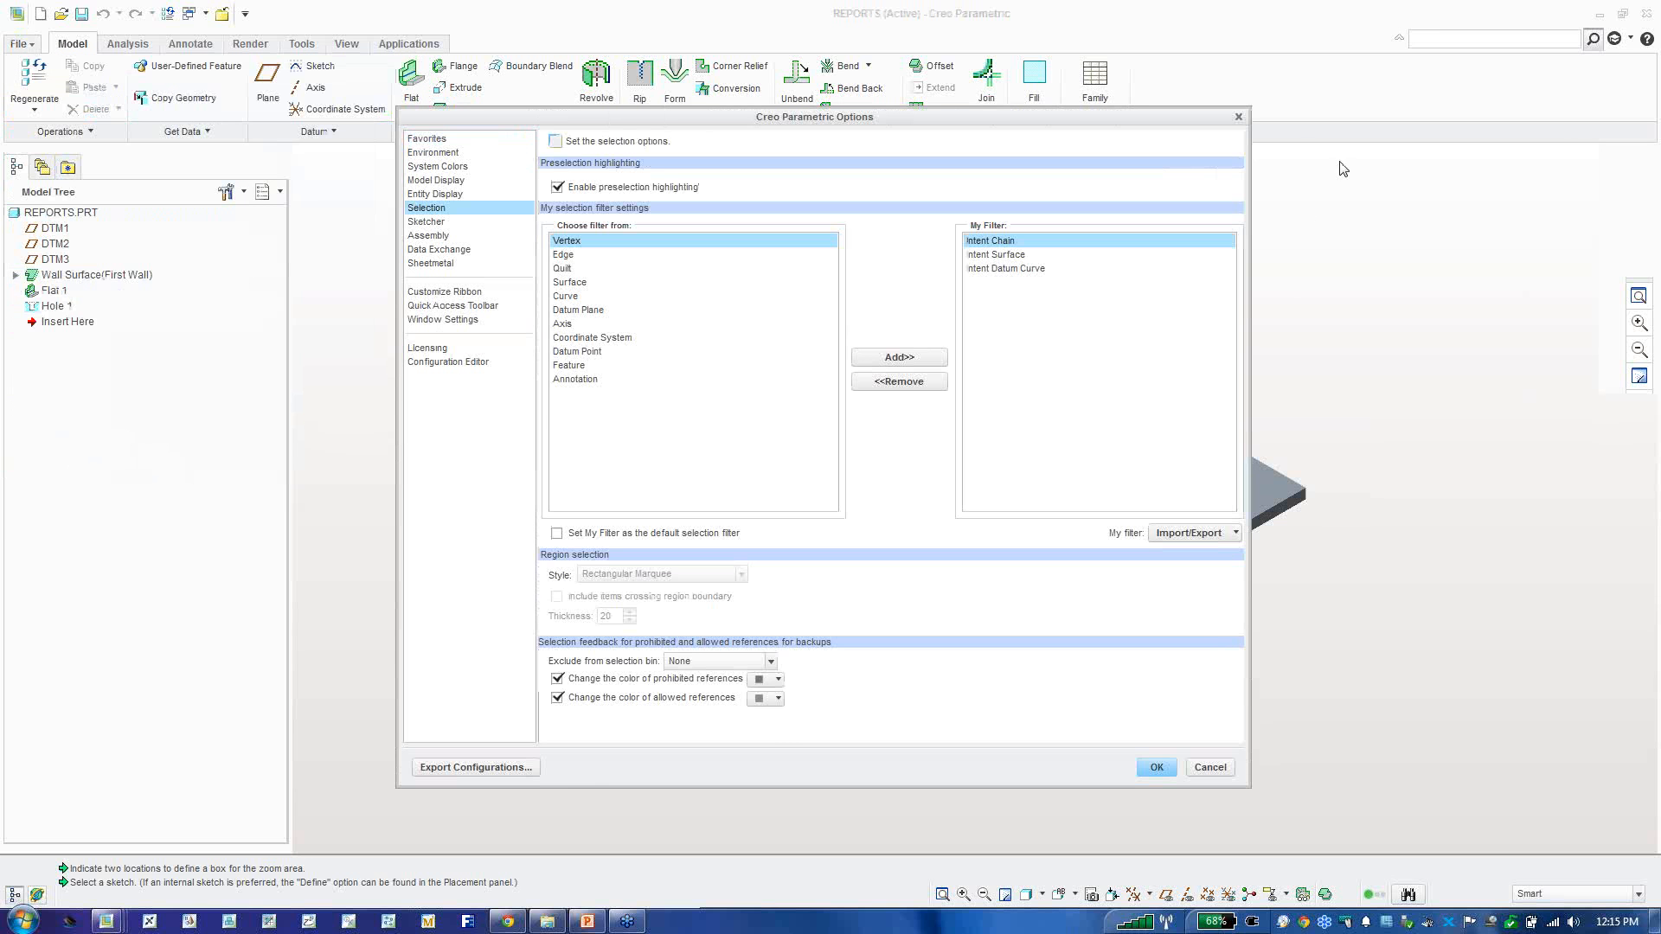
left_click(1239, 117)
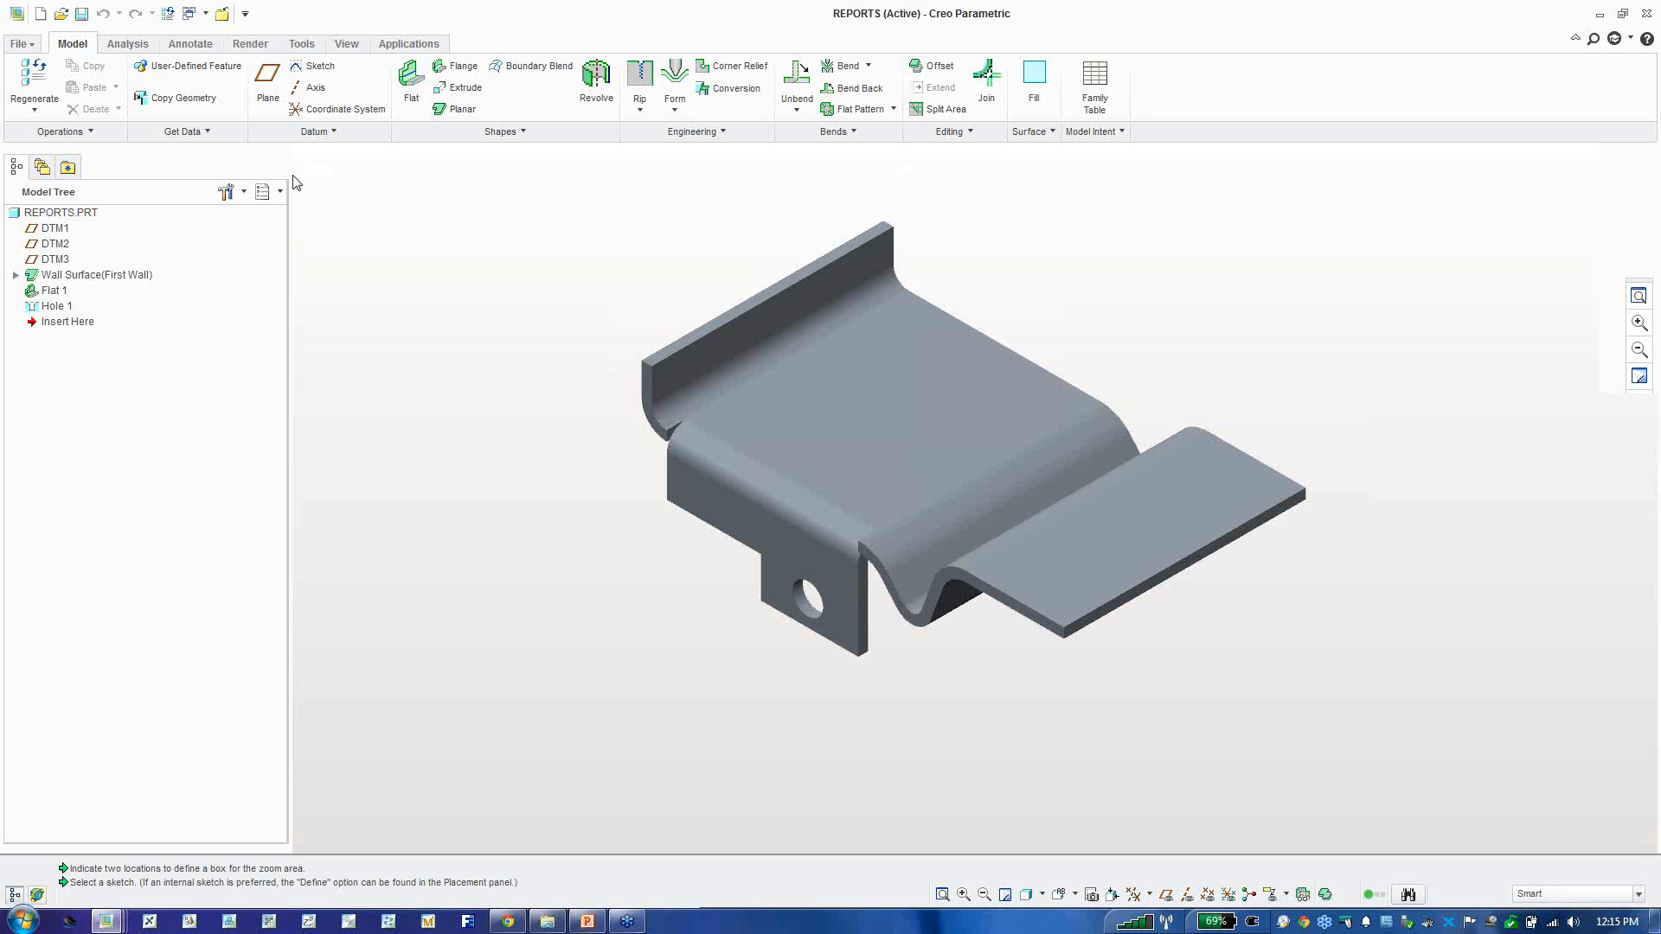
Step: Open the model info report for the REPORTS part and widen the report area
left_click(299, 45)
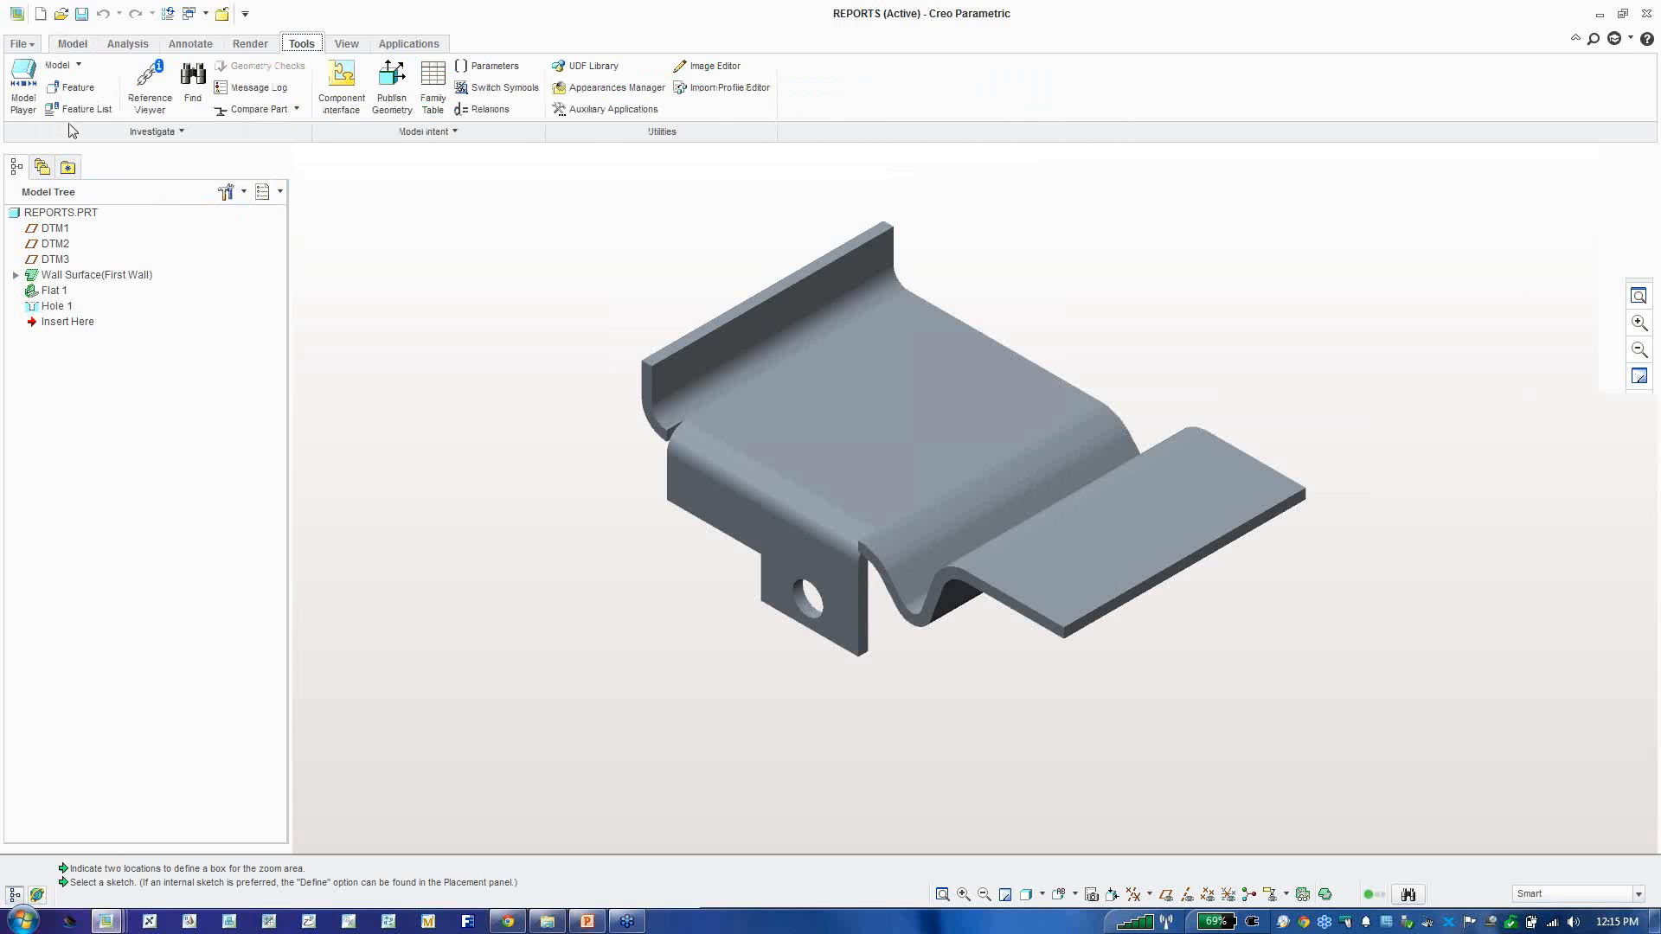
left_click(77, 67)
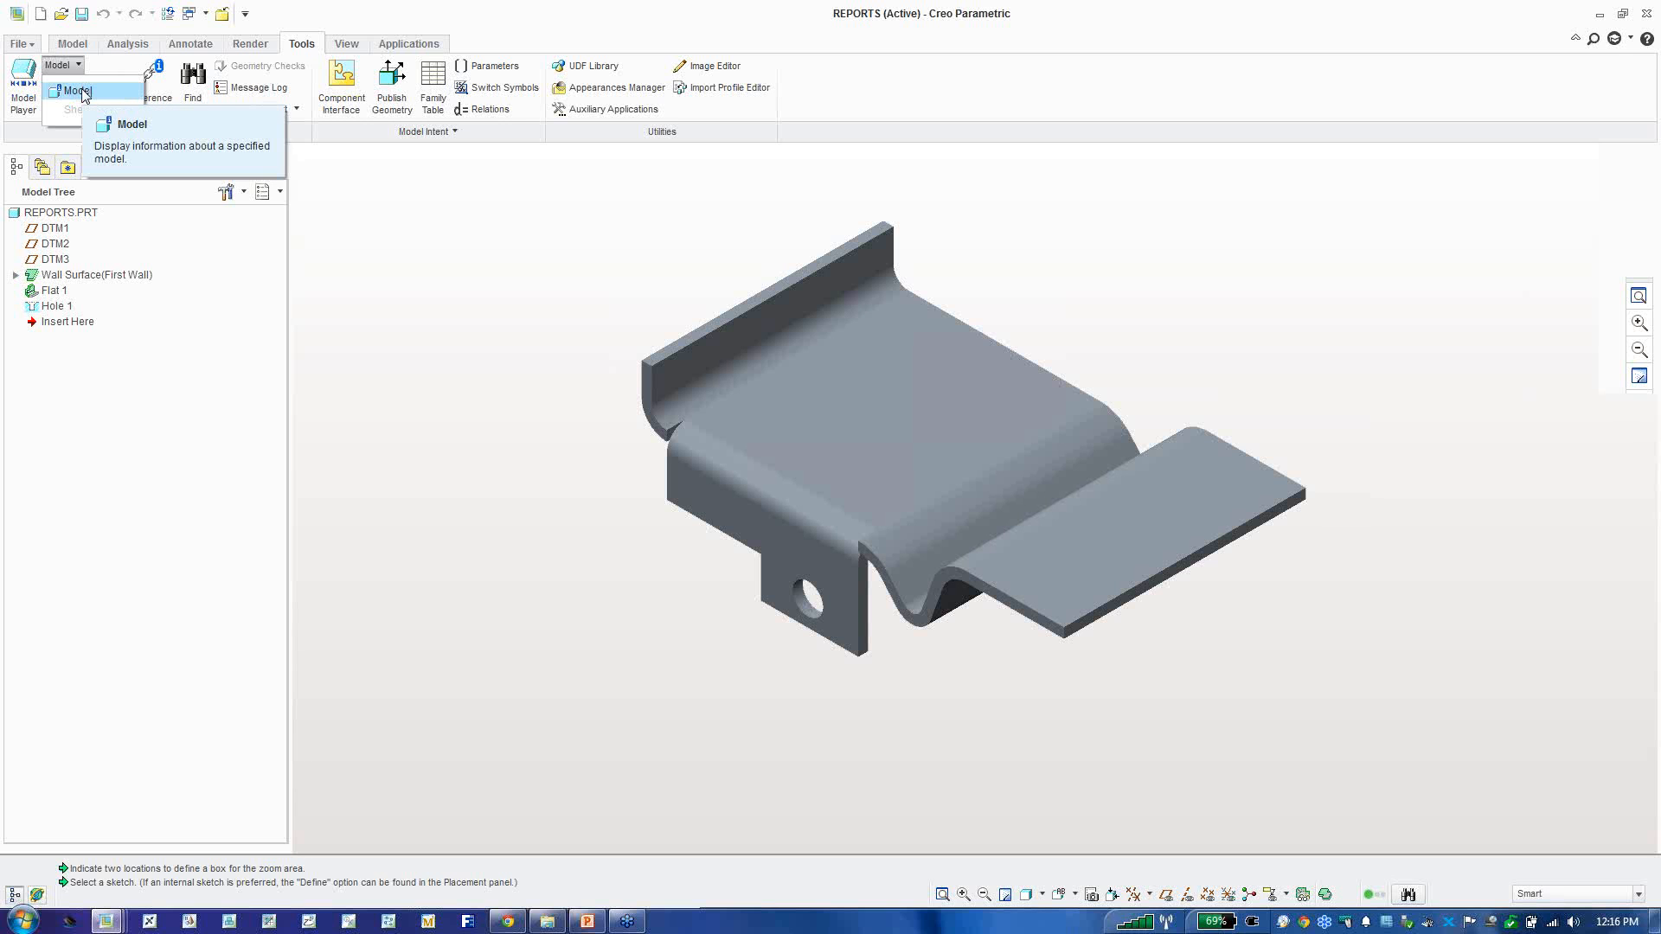
right_click(80, 214)
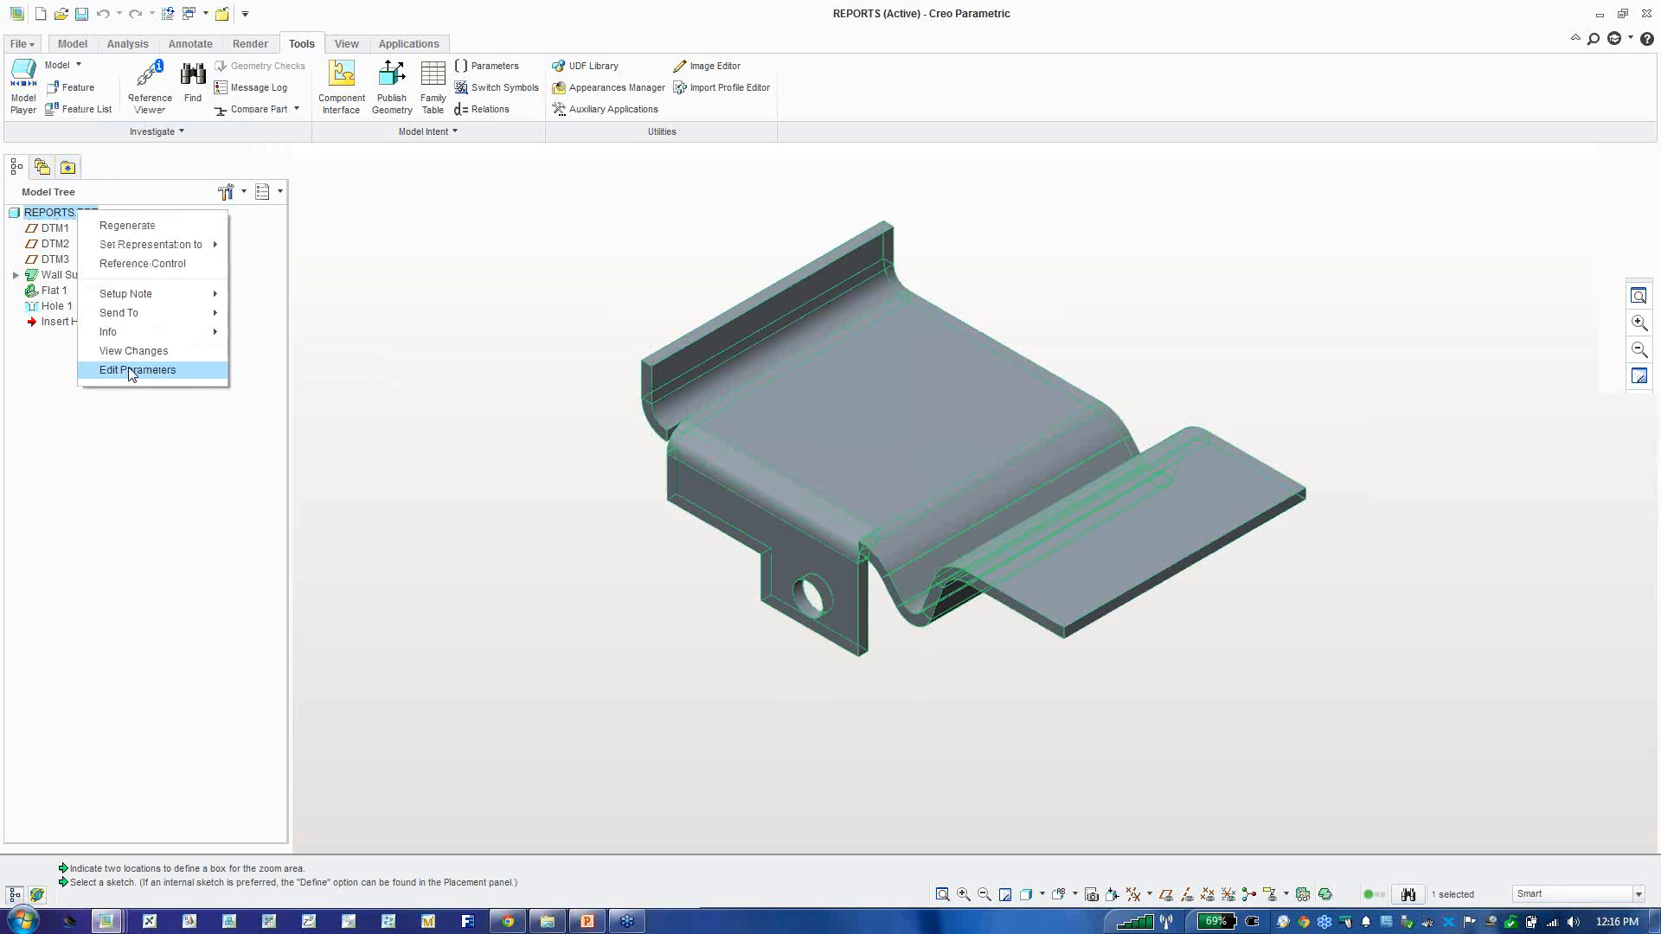
mouse_move(199, 334)
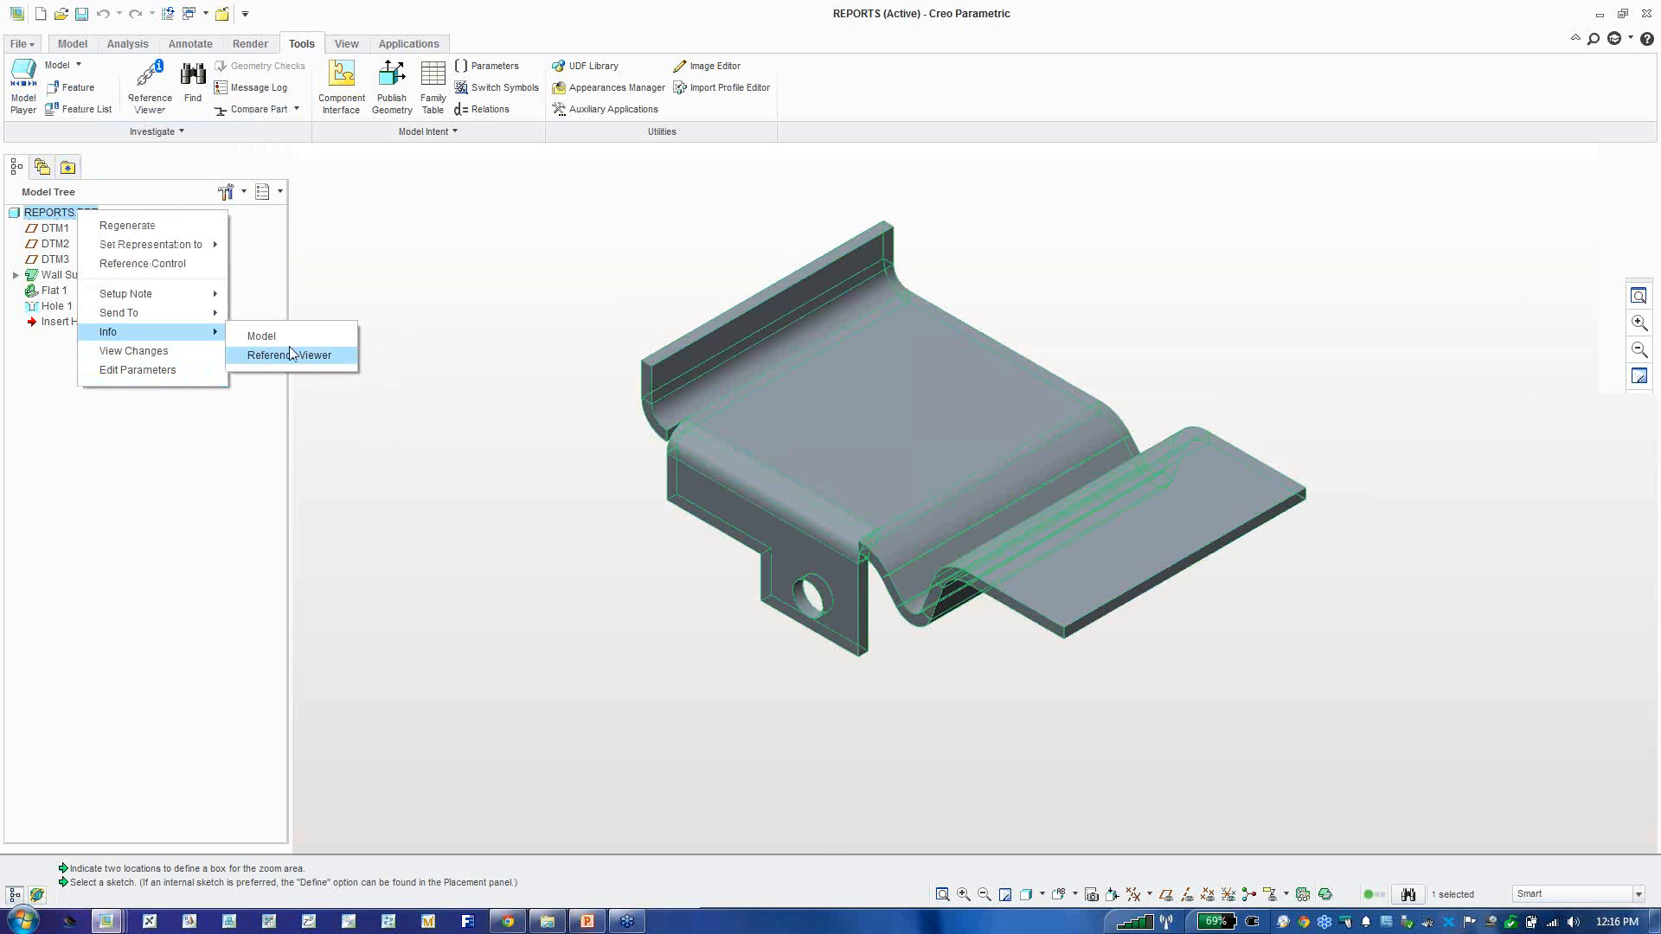
left_click(264, 337)
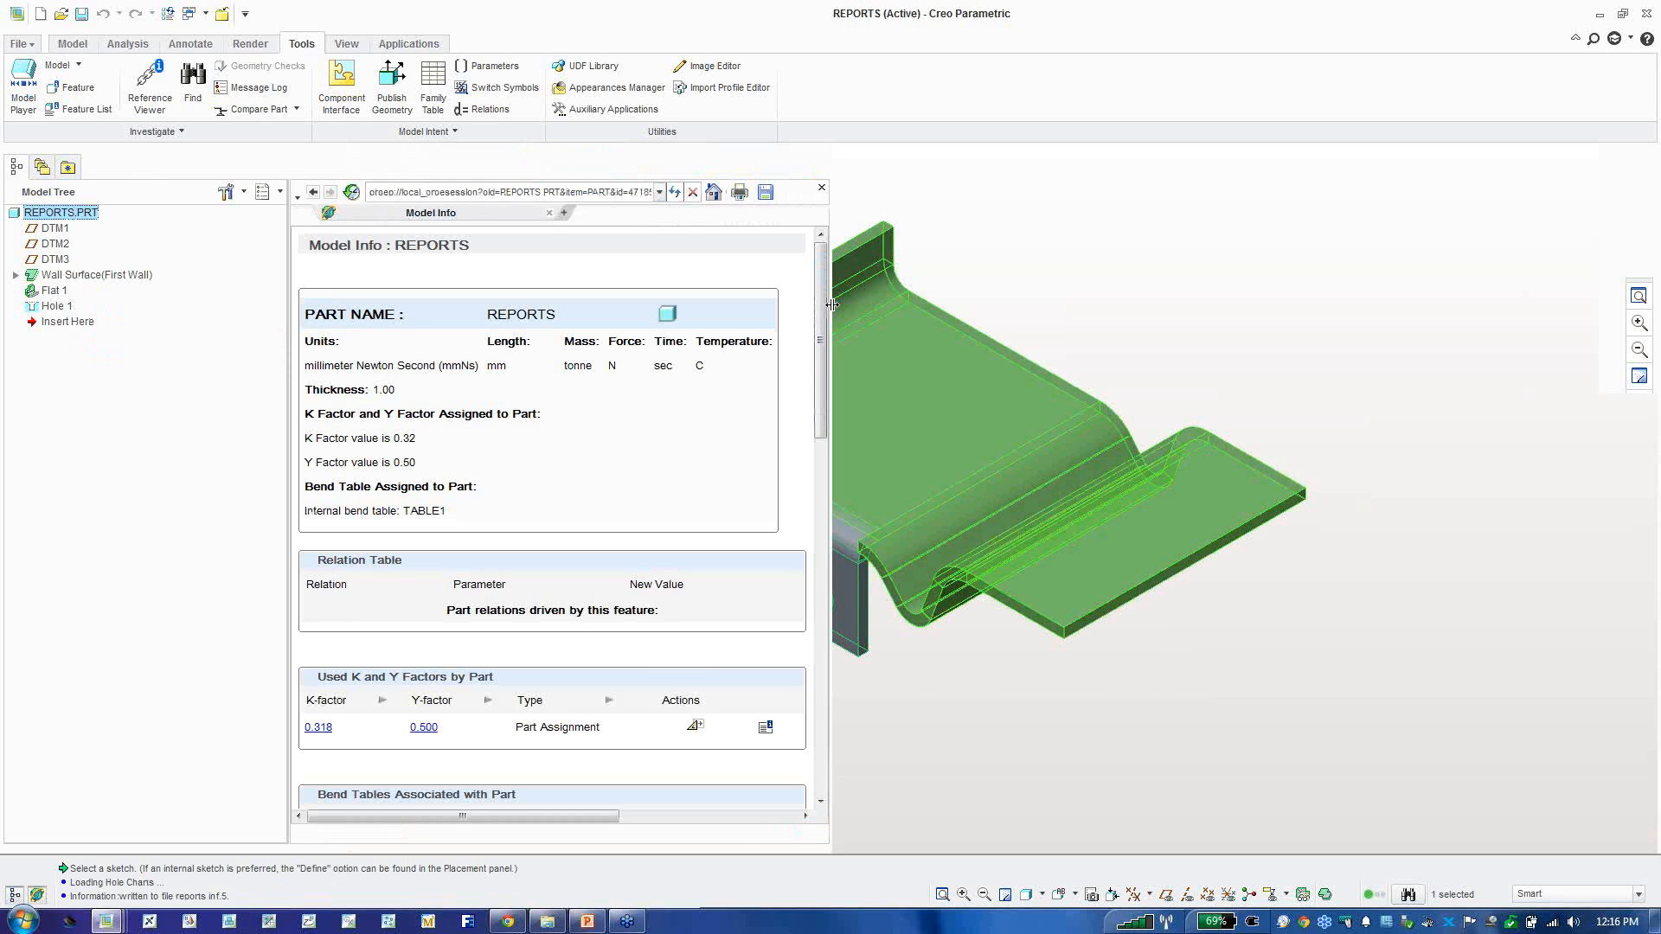
left_click_drag(832, 304, 1143, 309)
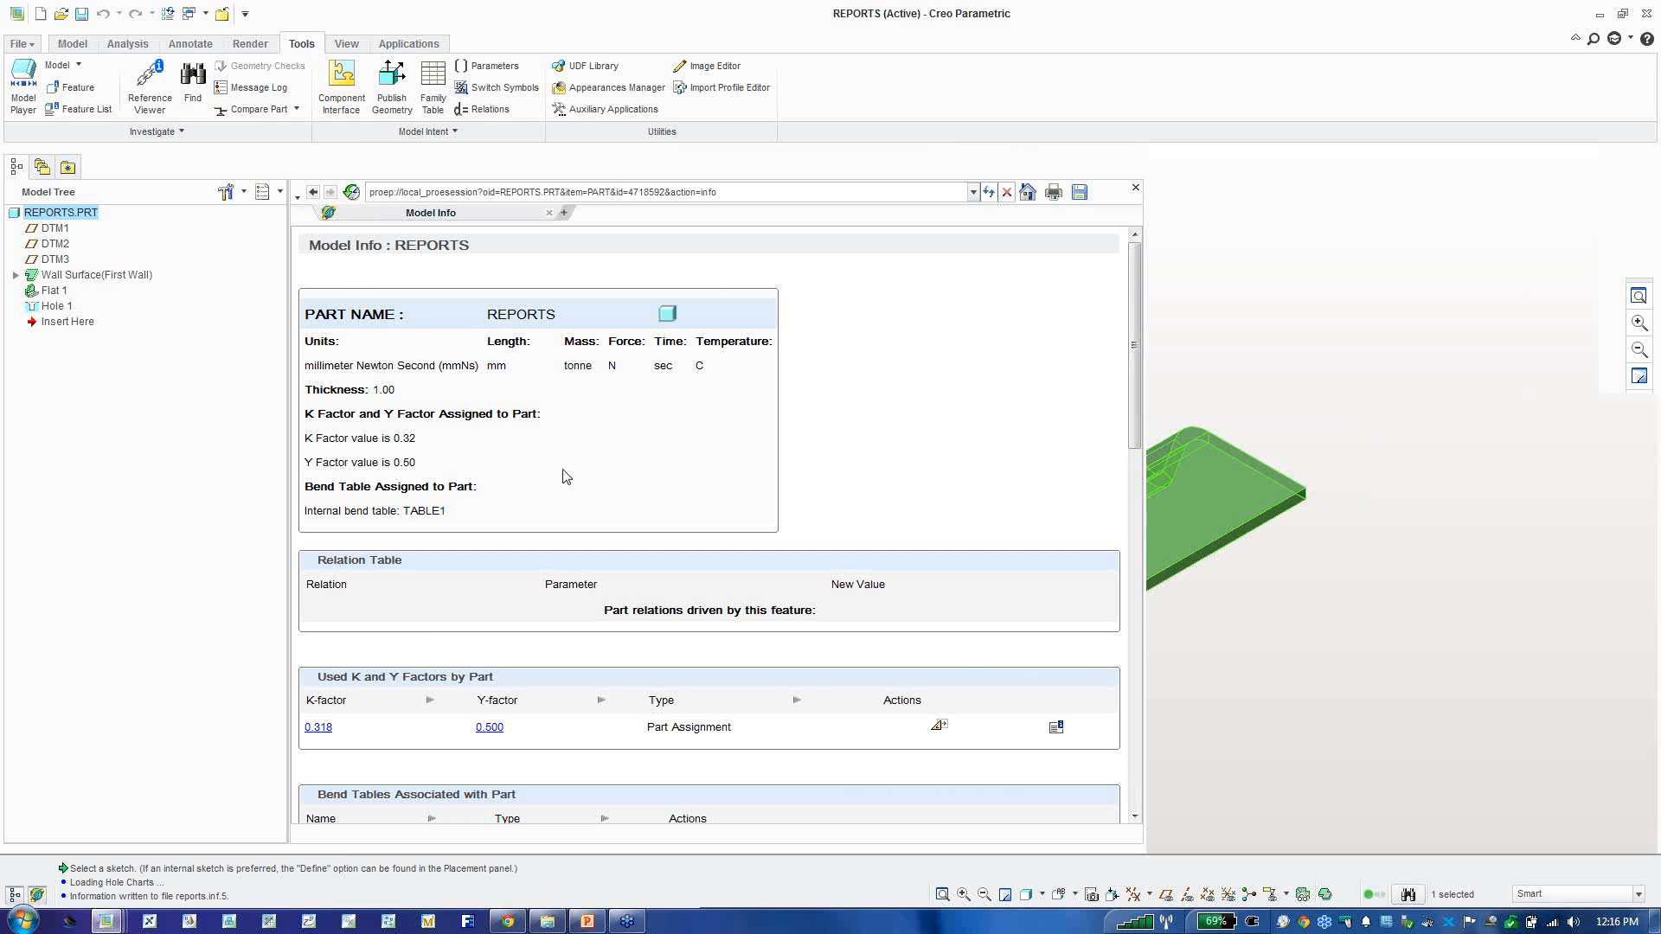
Step: Open bend table TABLE1 from the model info, highlight its SHMTL formula equation, and return to the report
scroll(567, 477, "down", 3)
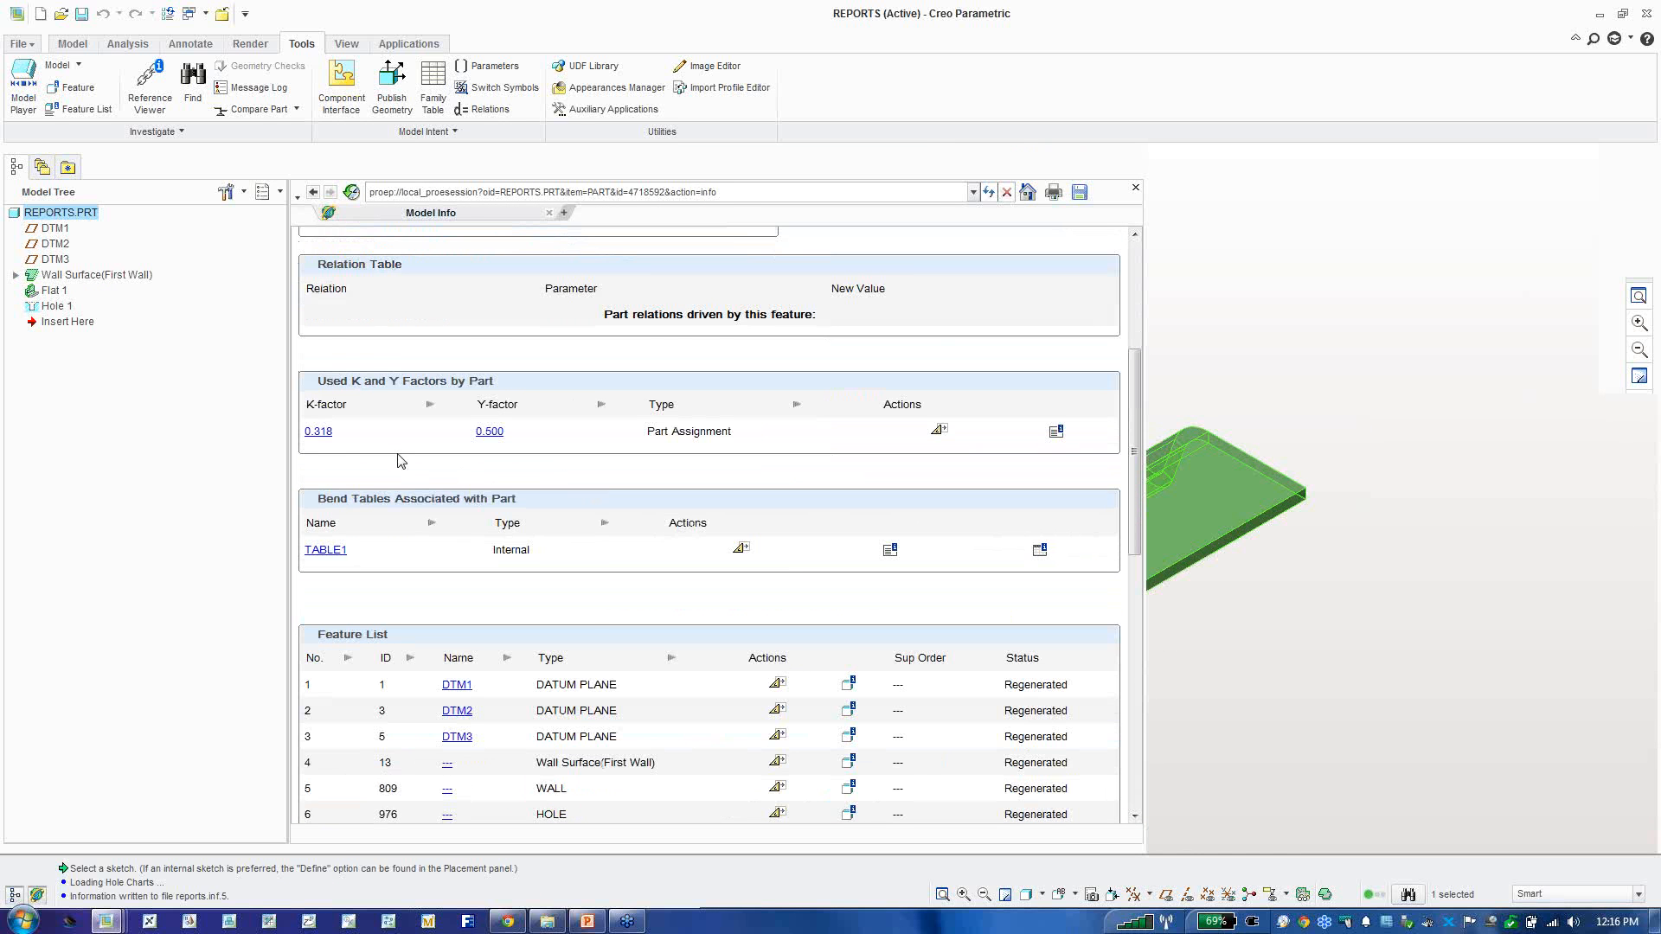
scroll(393, 463, "down", 1)
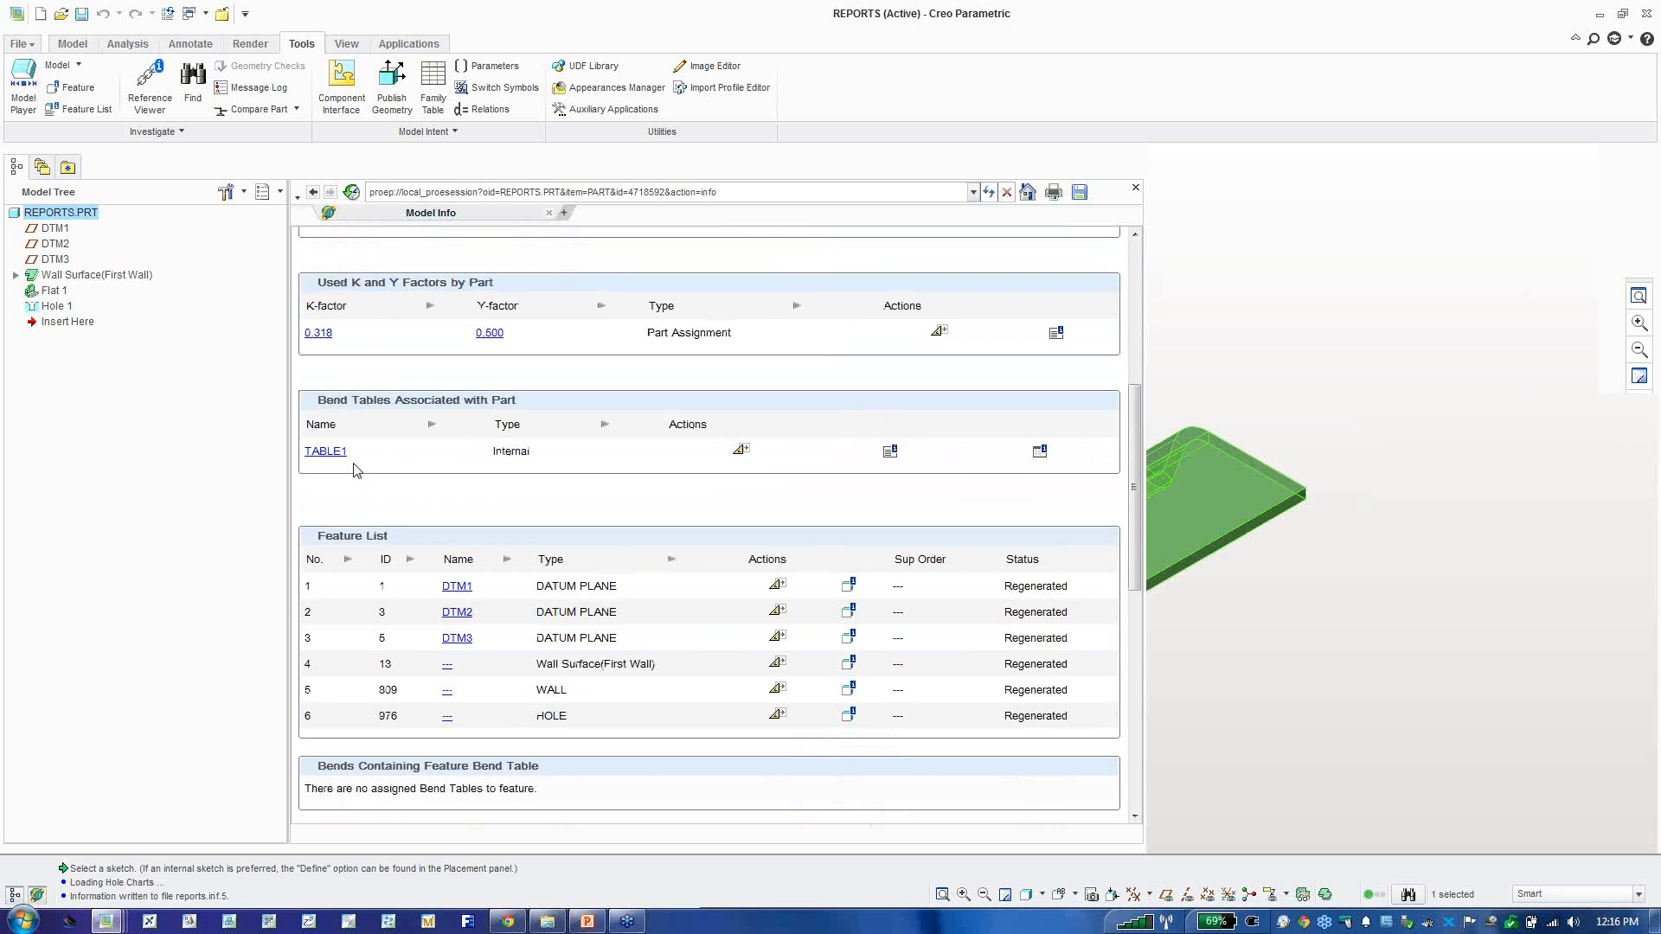
left_click(1041, 453)
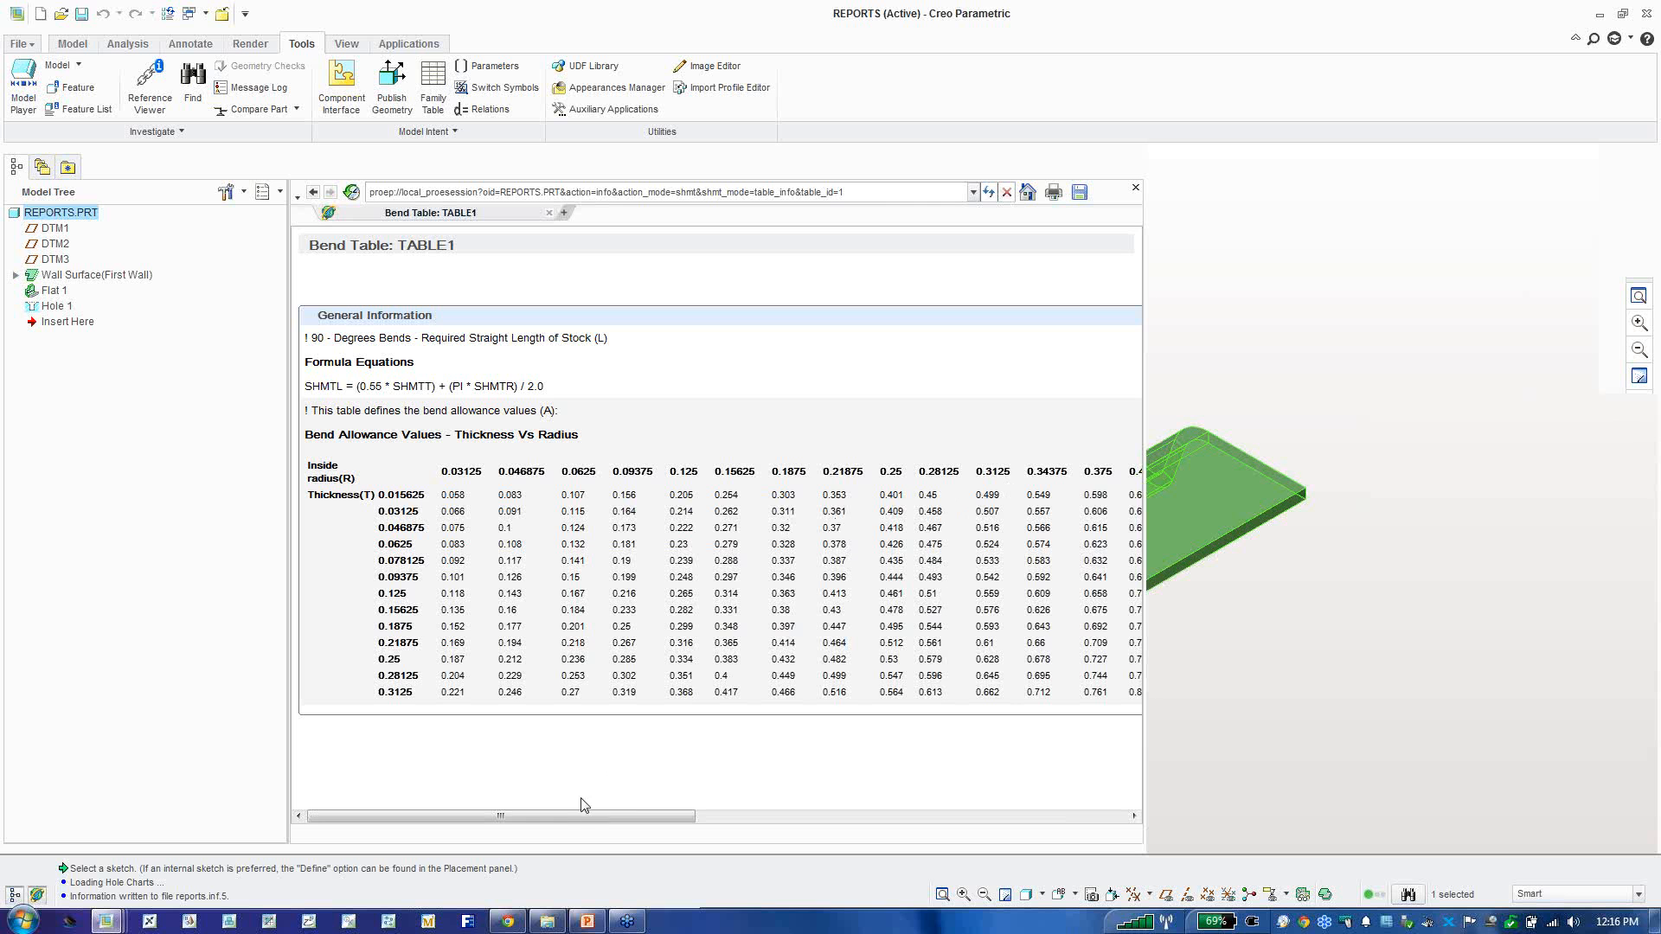
mouse_move(560, 818)
left_mouse_down()
mouse_move(740, 823)
mouse_move(559, 828)
left_mouse_up()
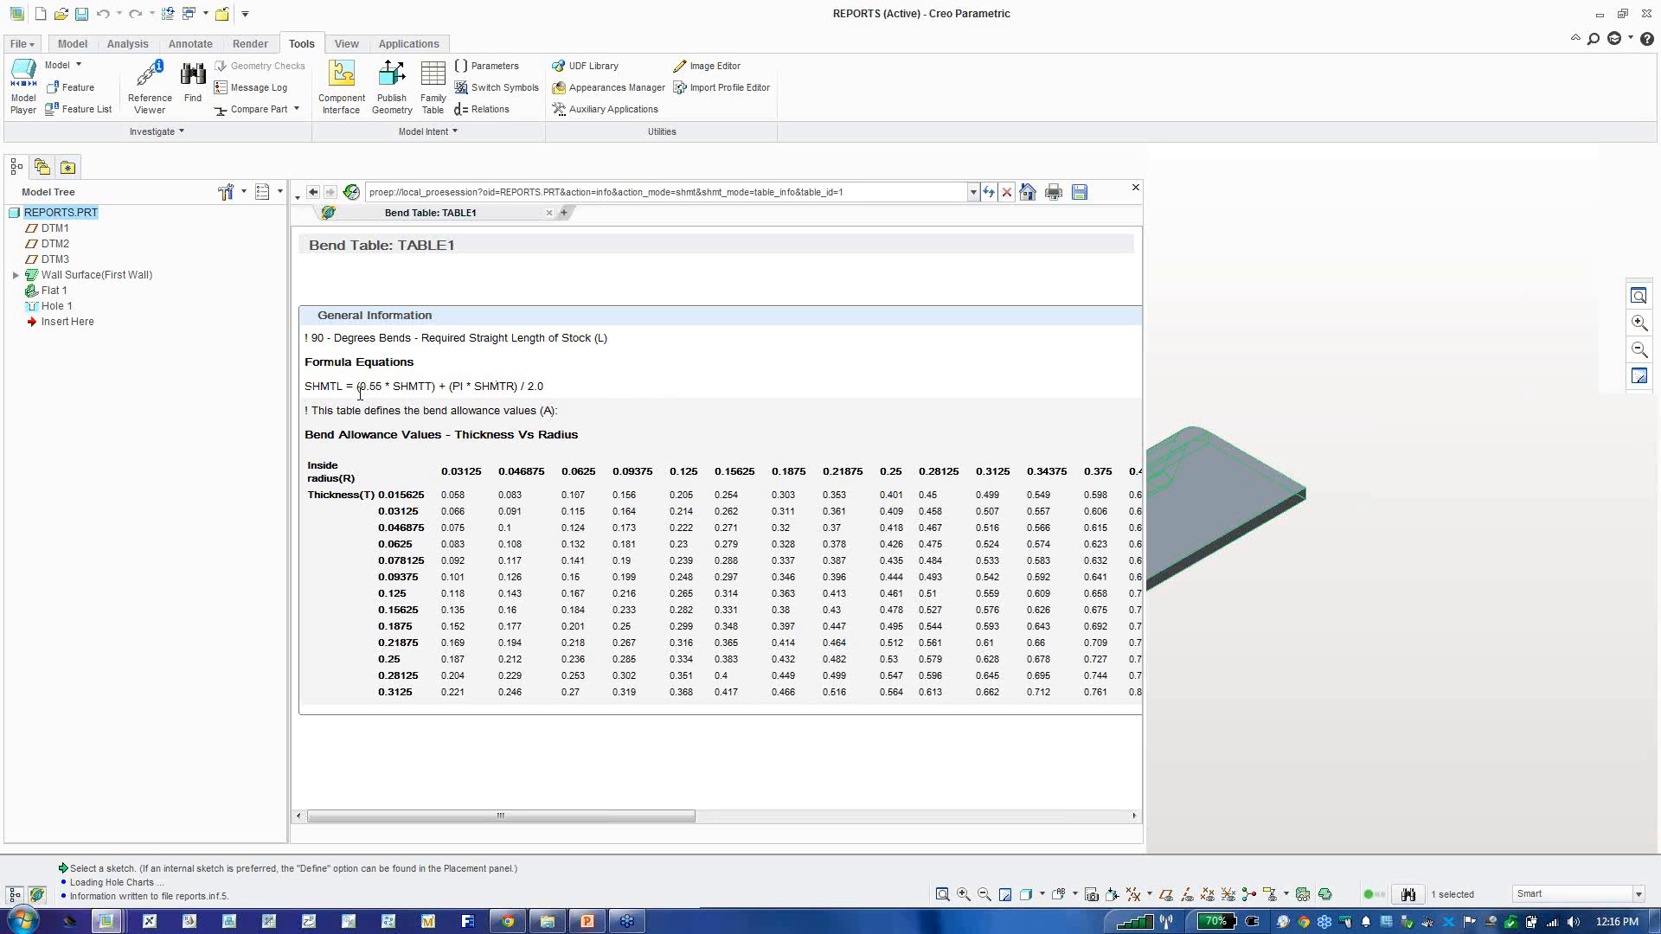
left_click_drag(543, 387, 305, 391)
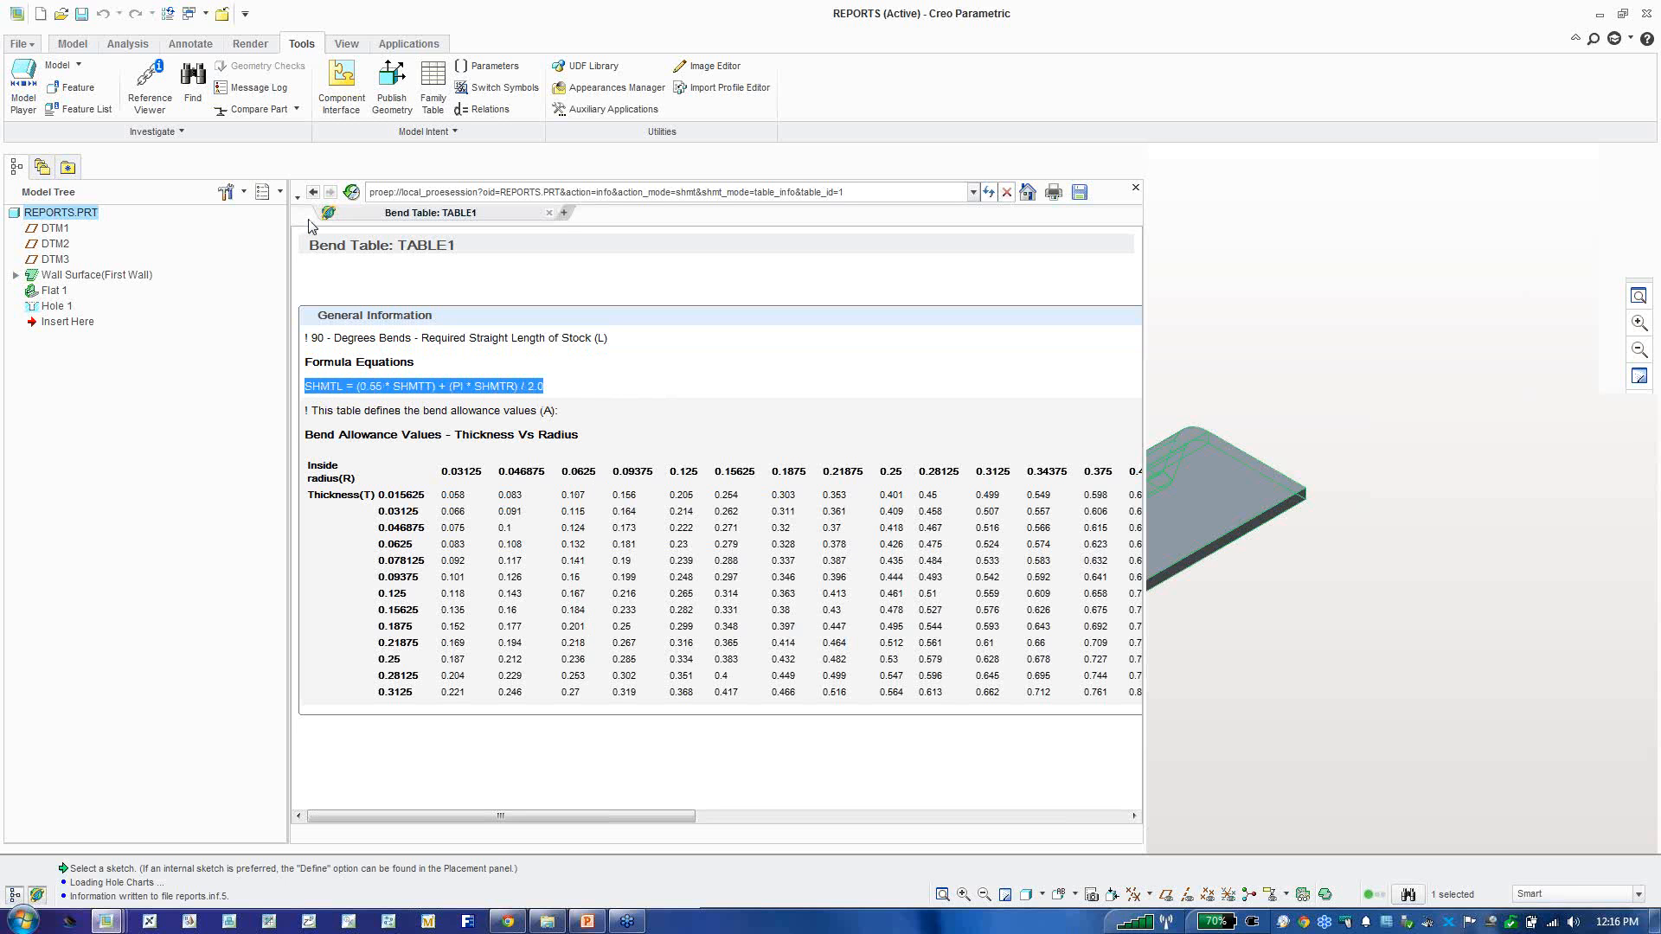
left_click(313, 194)
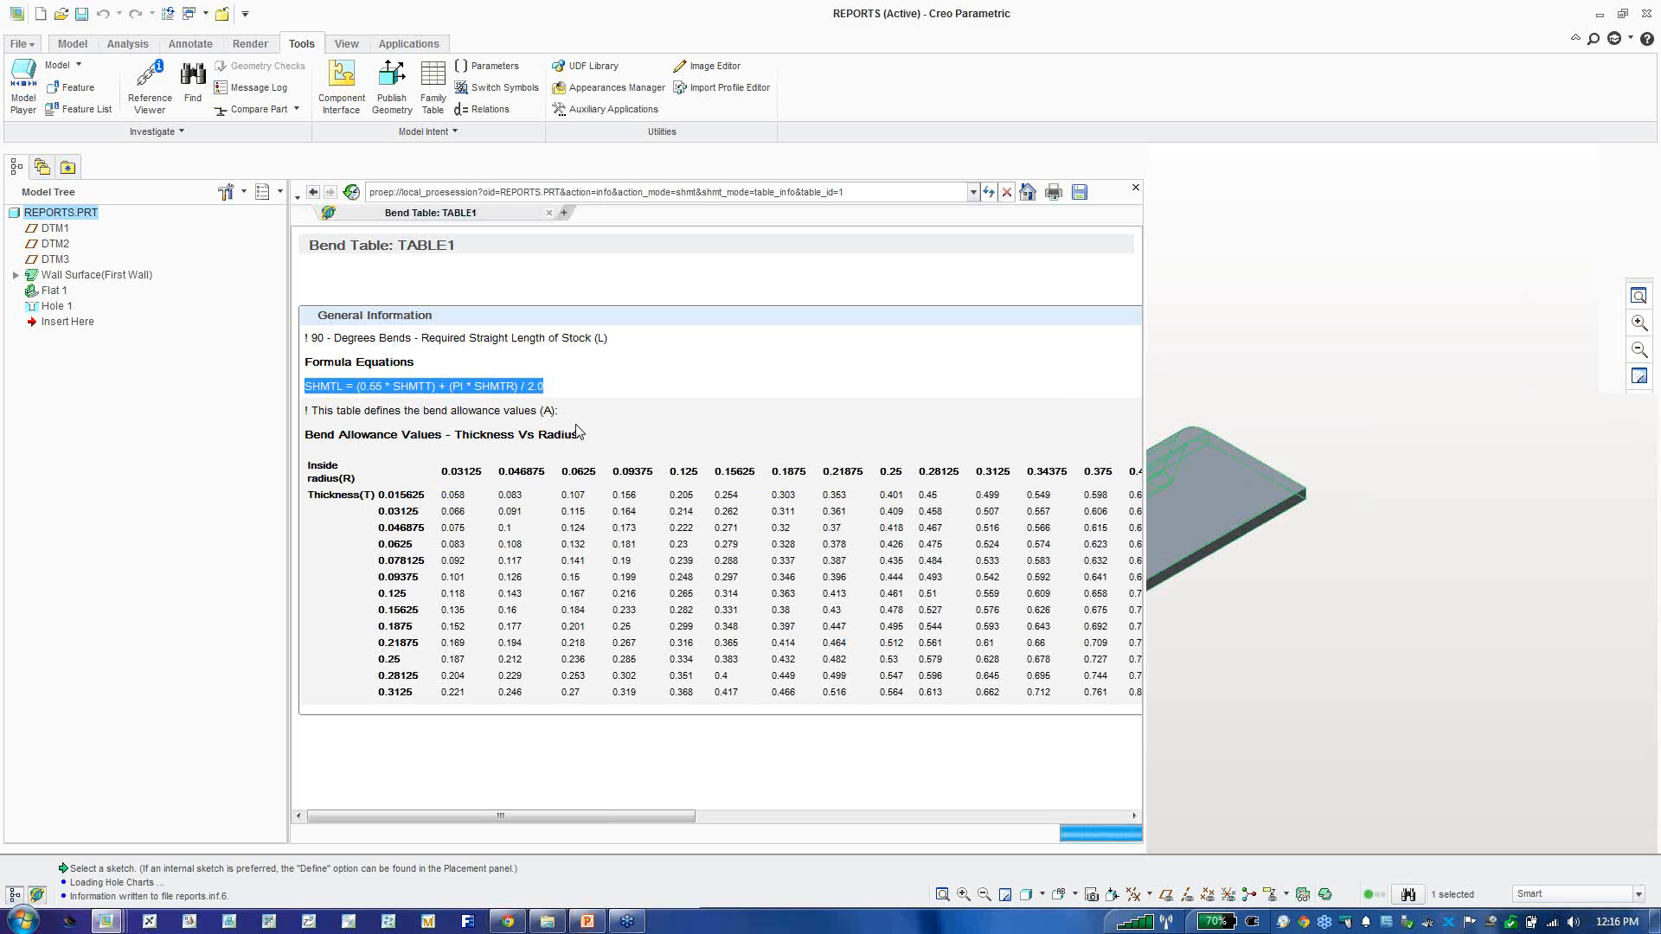
Step: Examine the Bends Allowance section, filtering it to non-90-degree walls only and then removing the filter
scroll(579, 431, "down", 5)
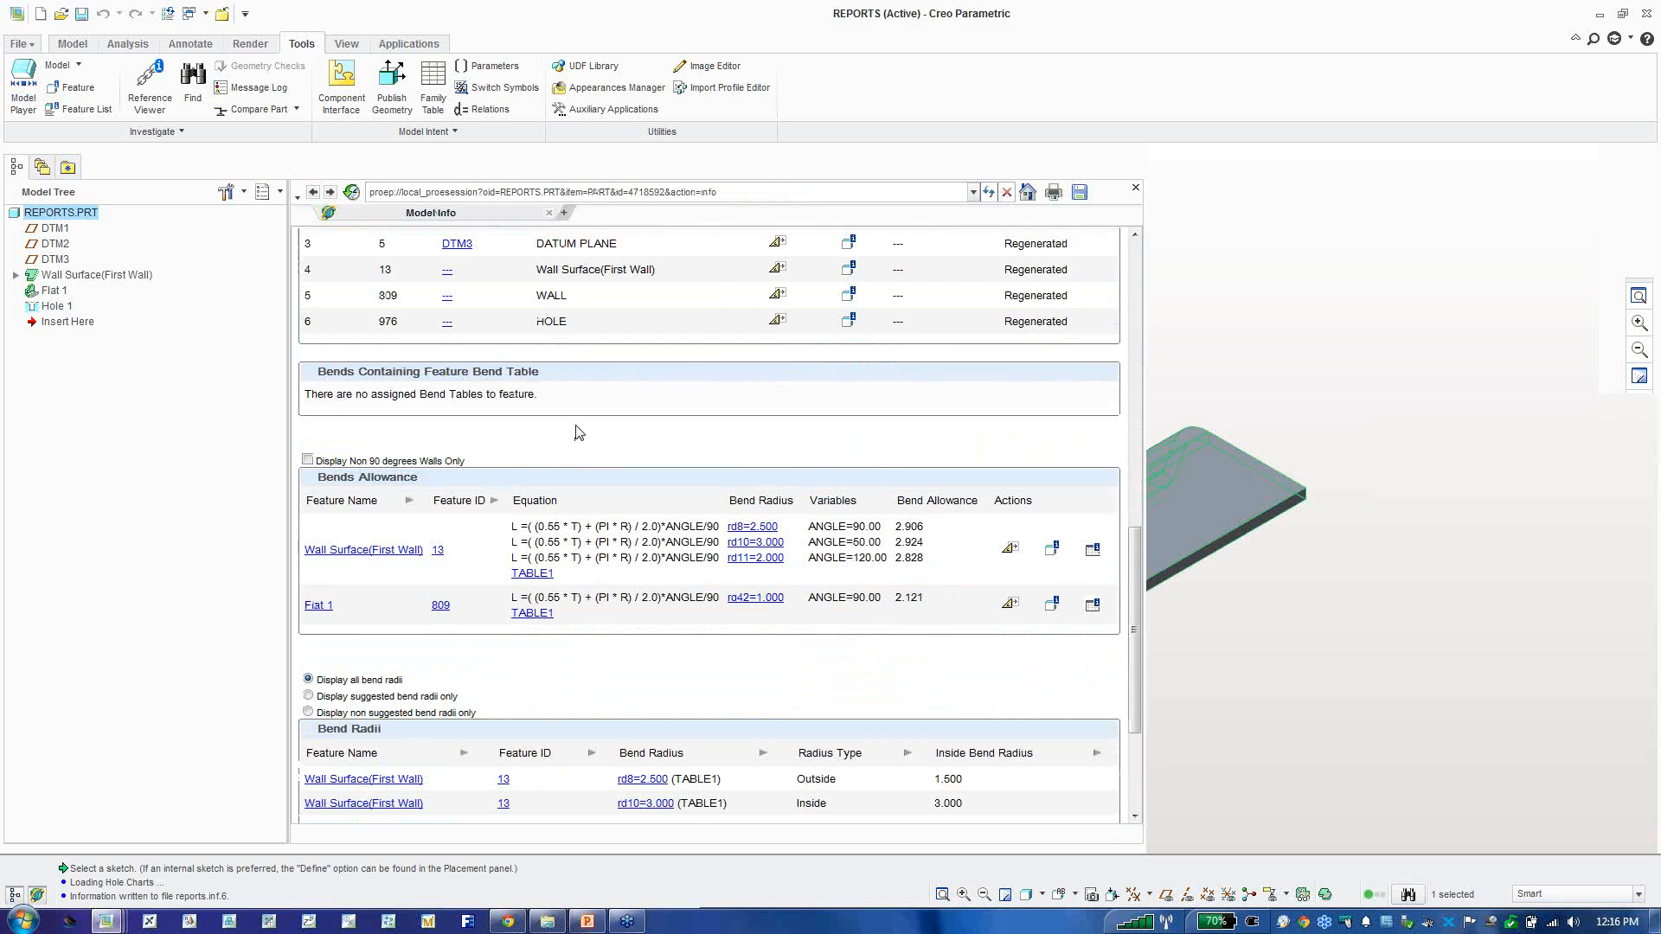
scroll(579, 431, "down", 2)
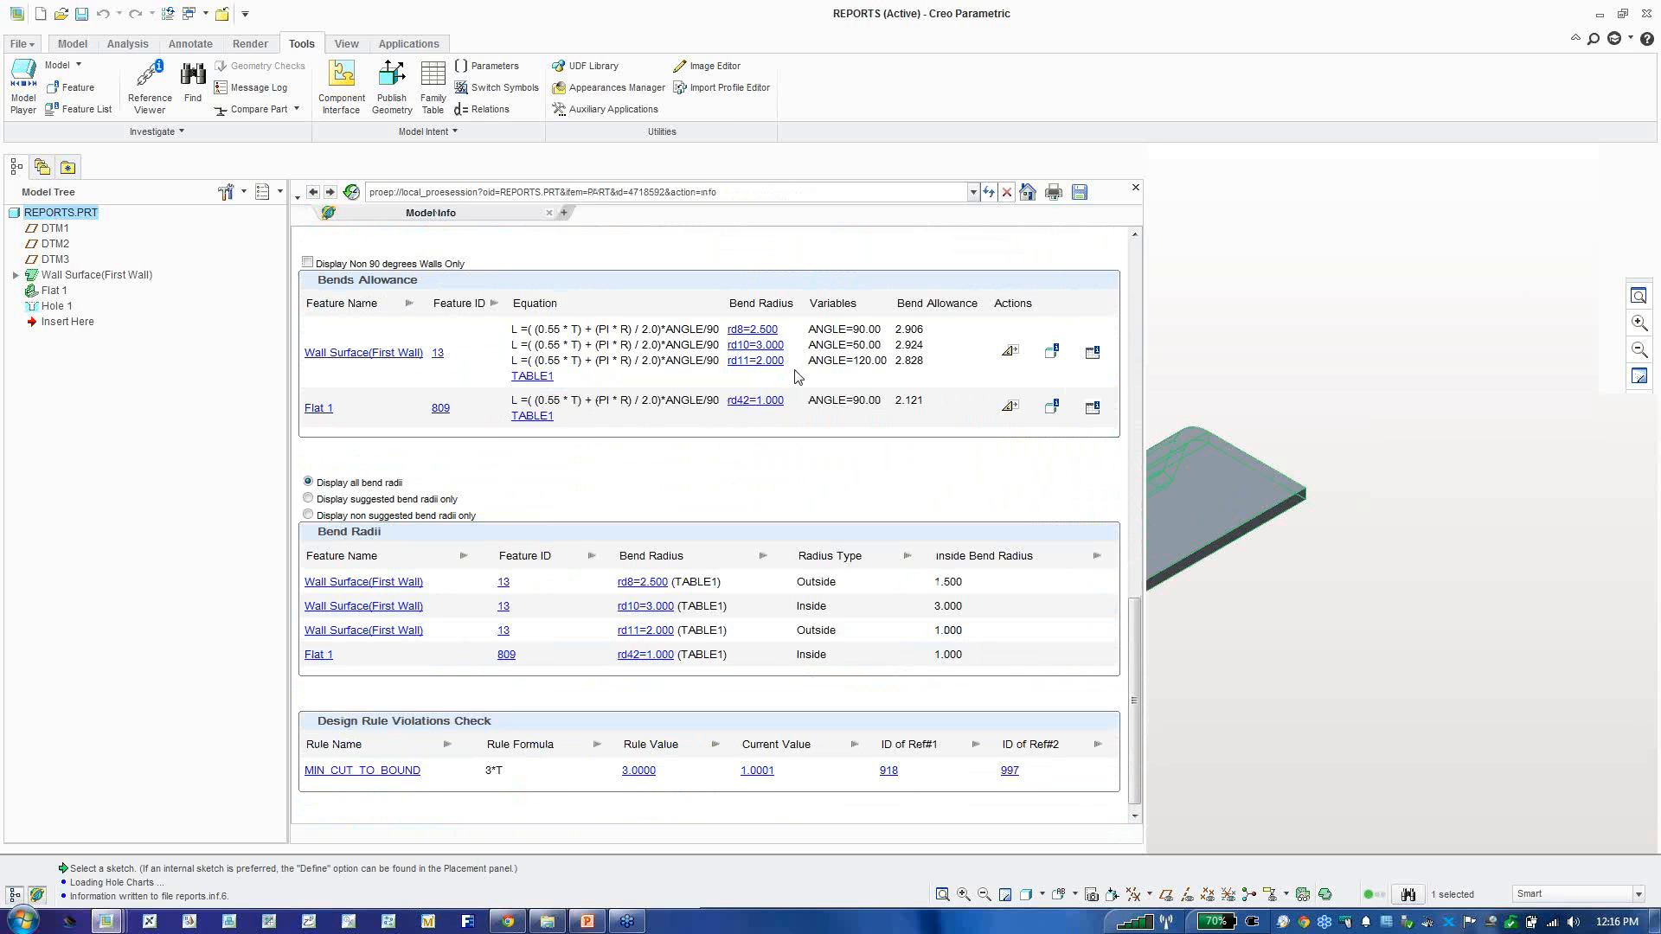
left_click(307, 263)
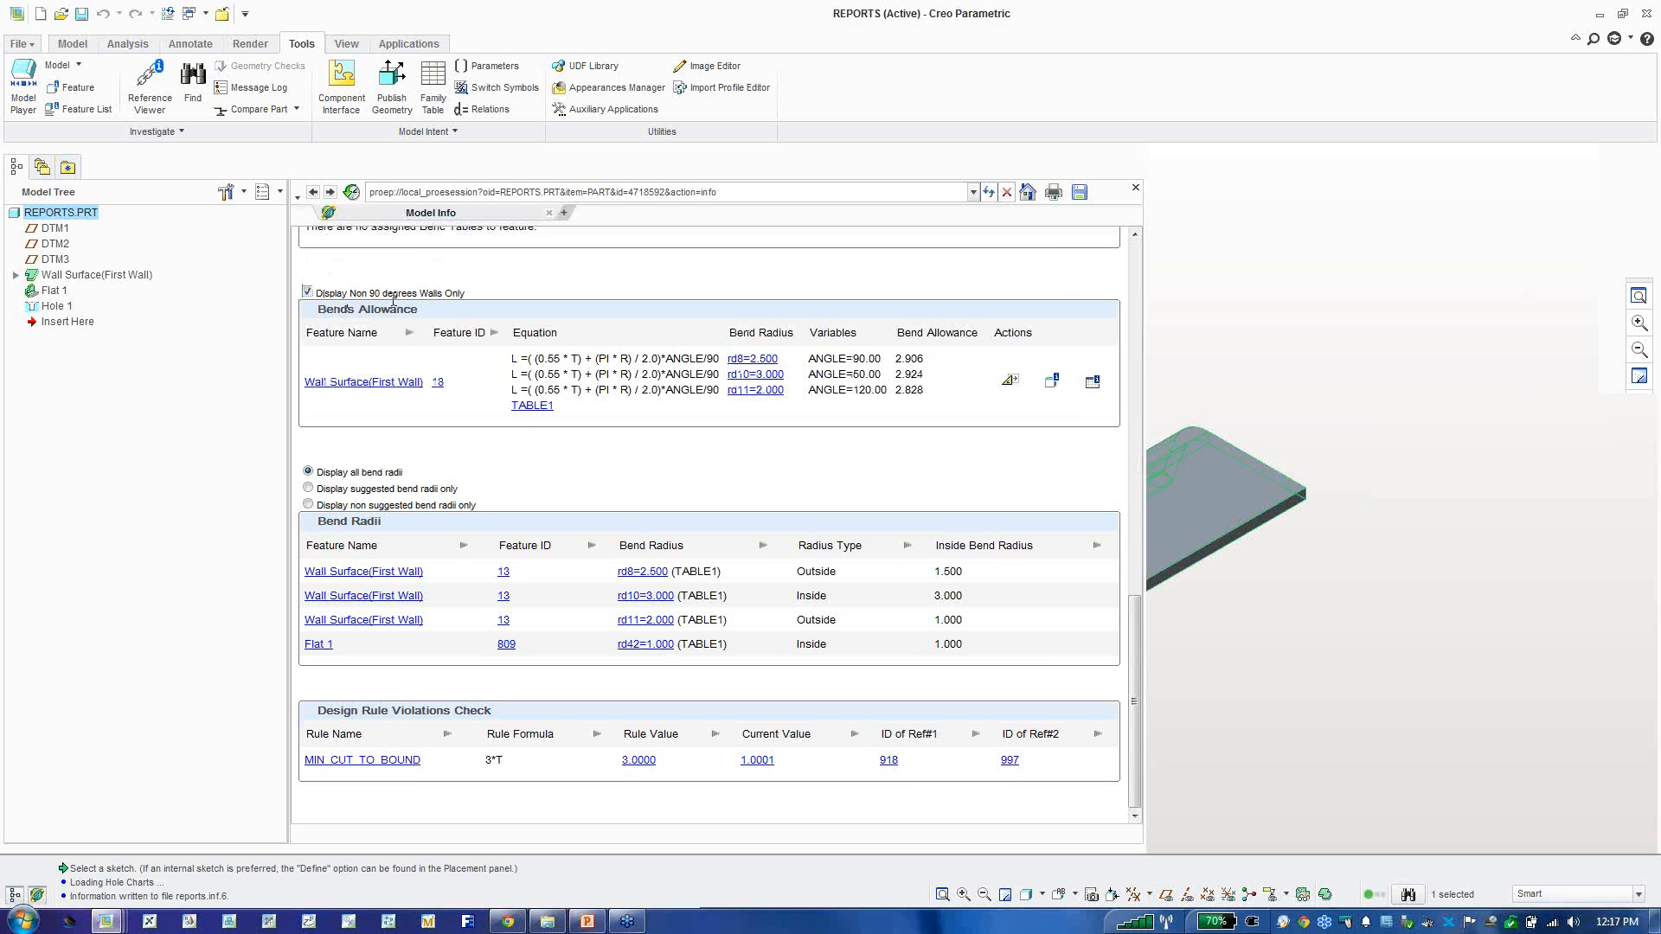
left_click(308, 293)
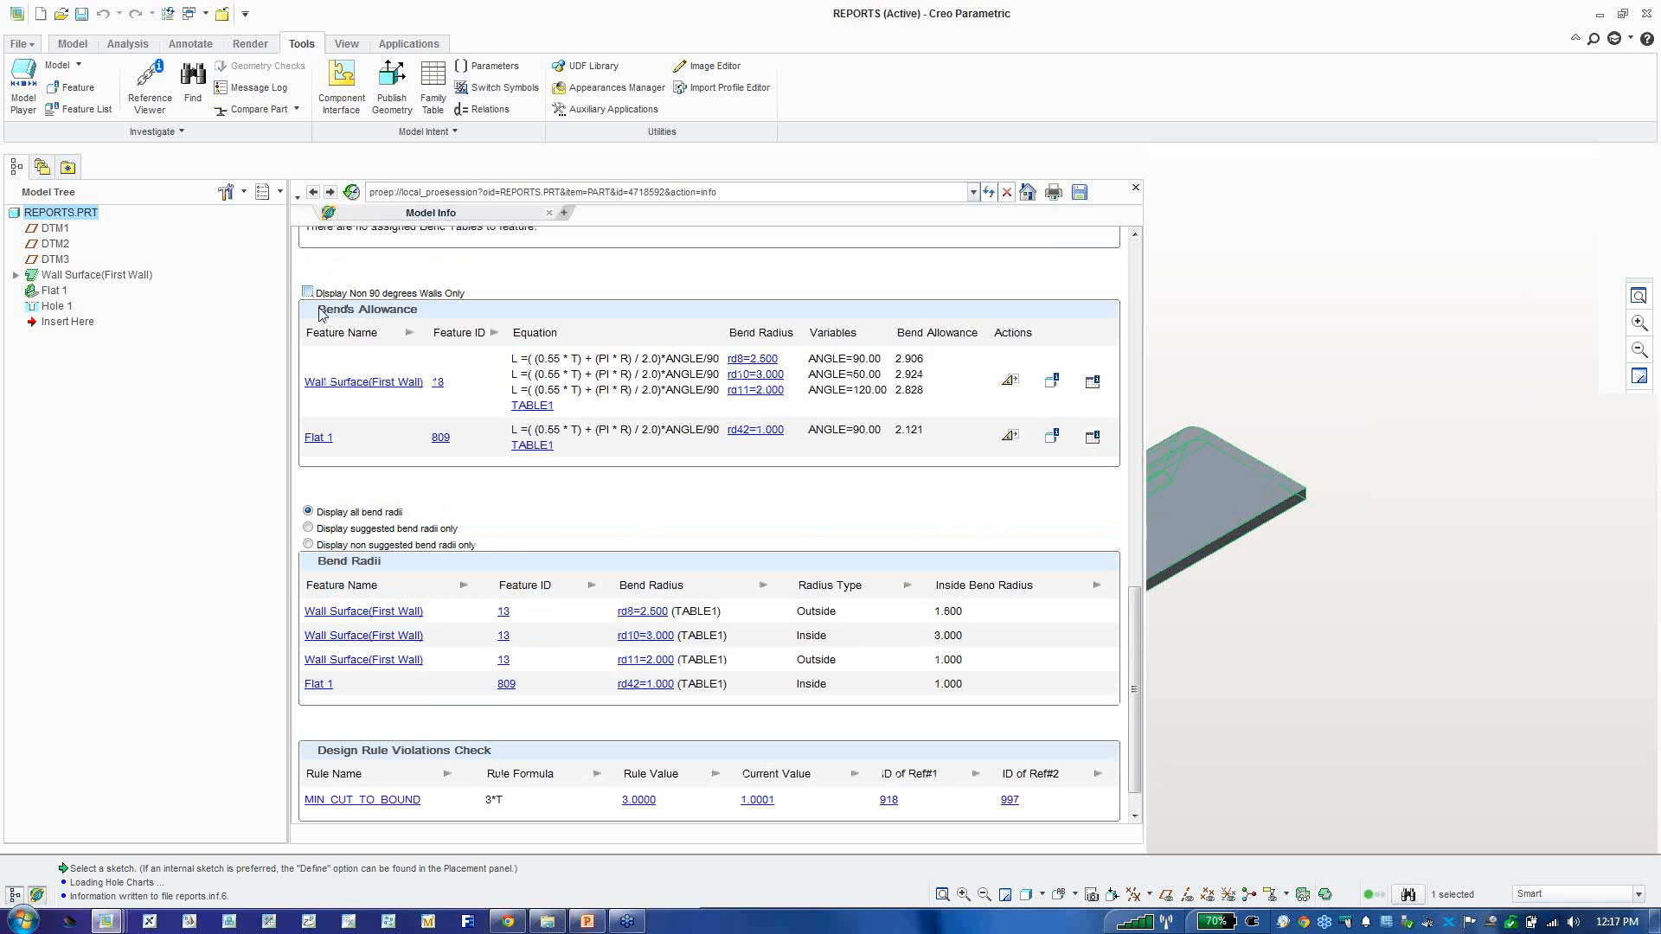
Step: Filter the Bend Radii section by suggested and by non-suggested radii, and restore the display of all bend radii
scroll(397, 503, "down", 1)
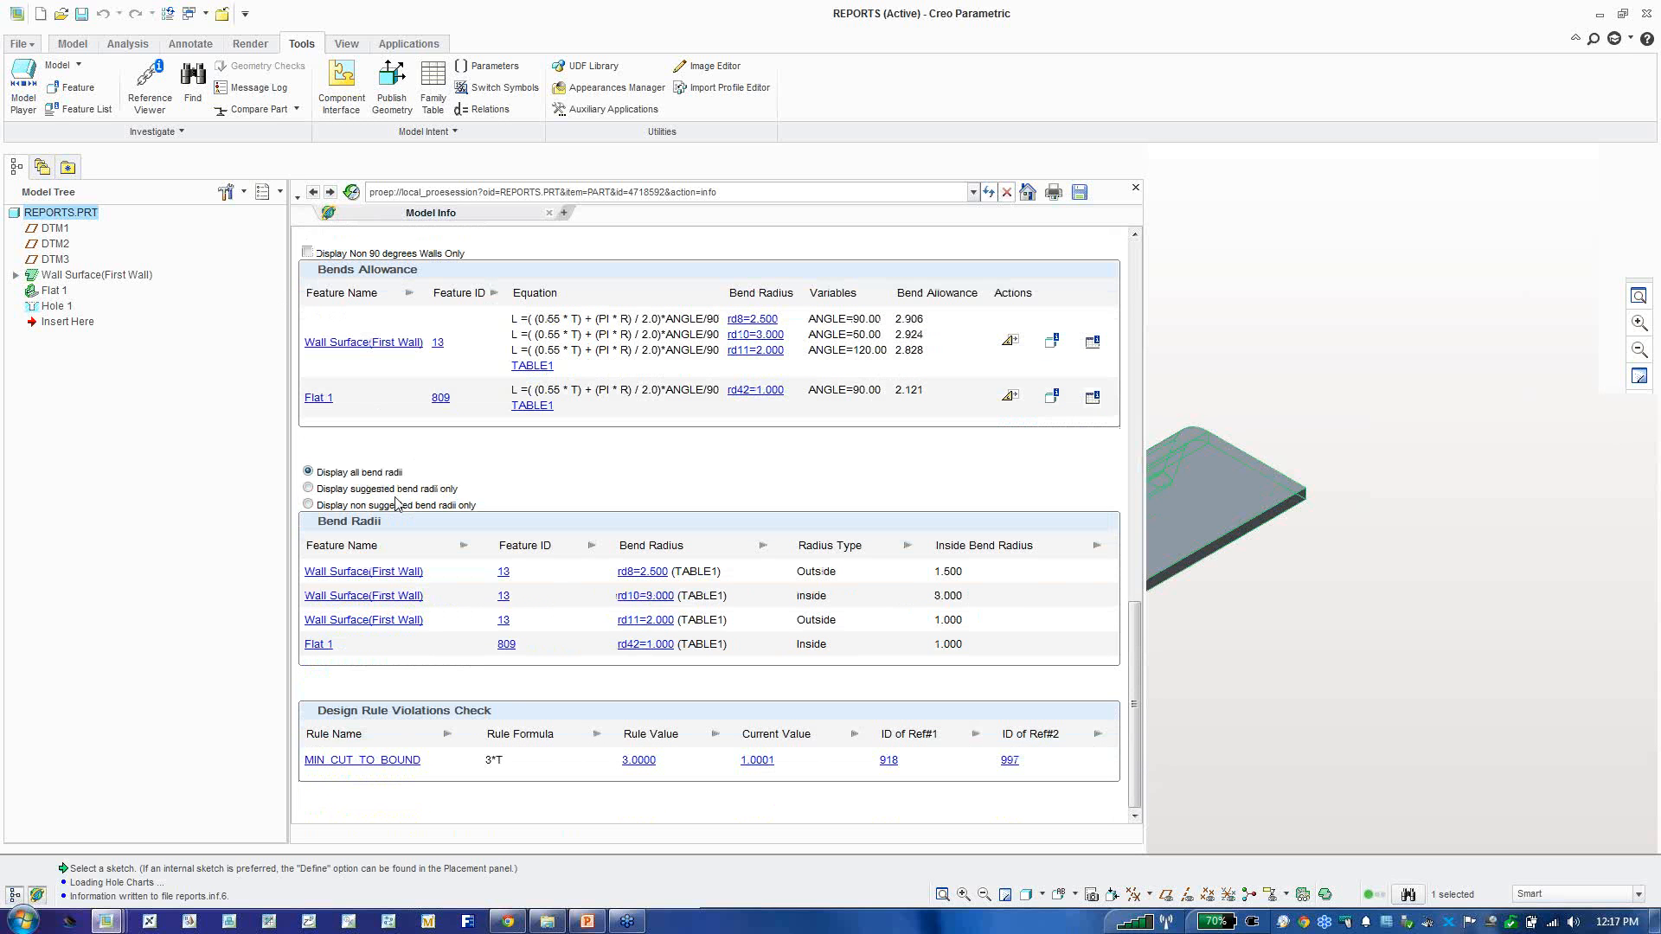
left_click(308, 488)
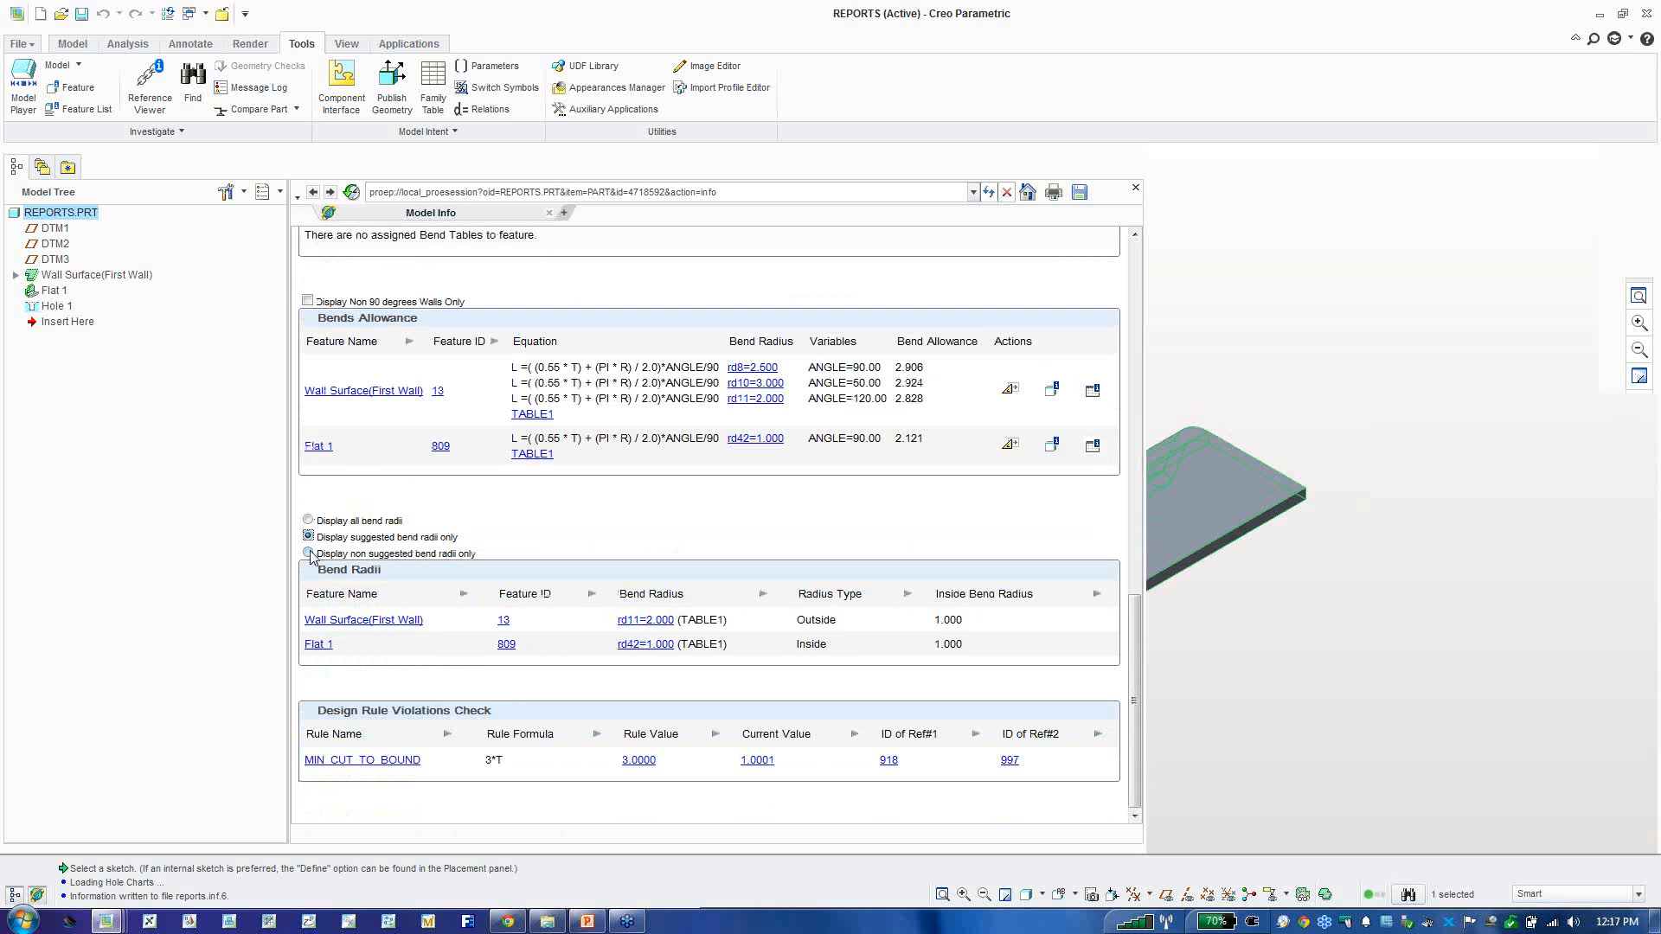
left_click(308, 553)
left_click(308, 520)
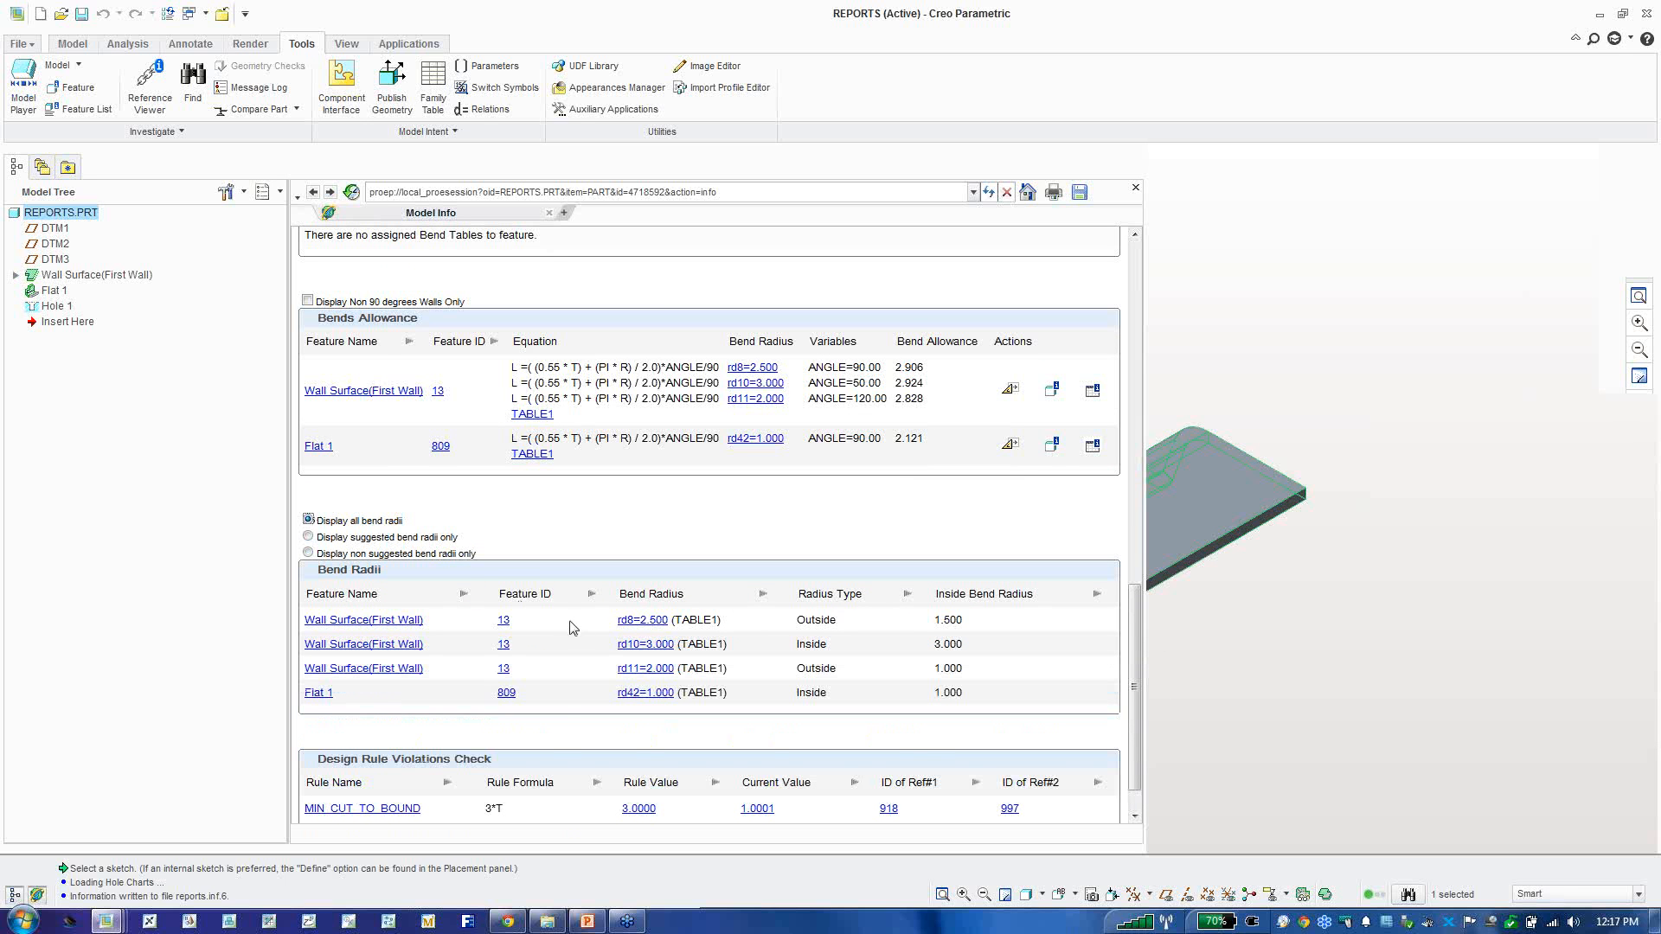
scroll(558, 702, "down", 1)
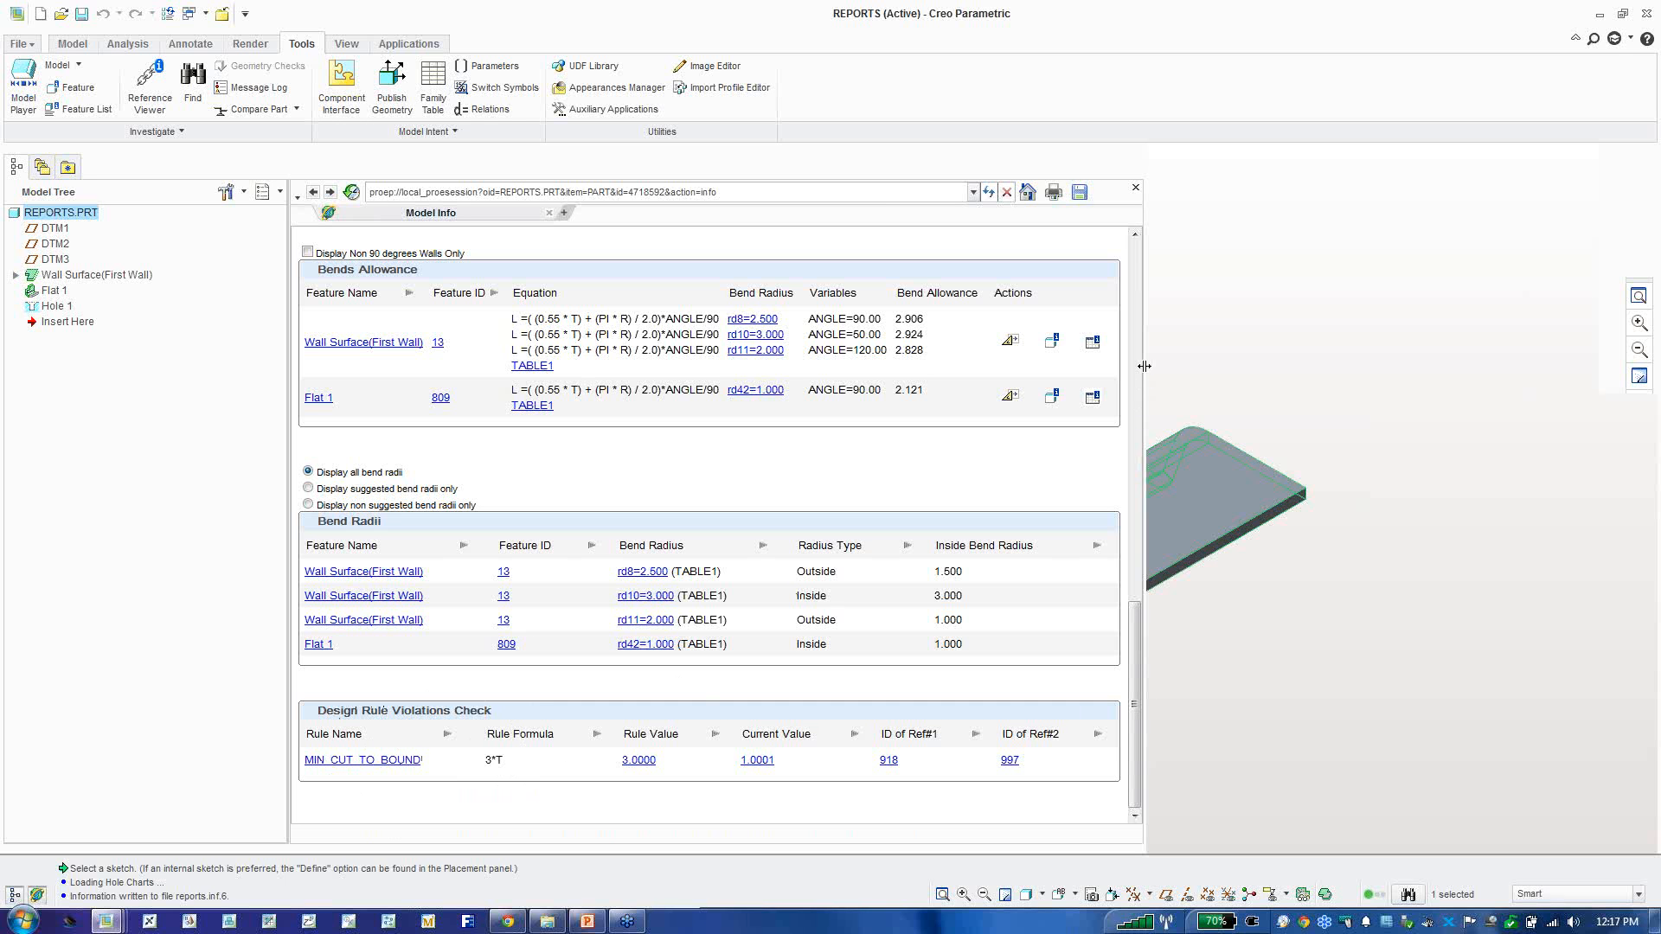
Step: Narrow the report and highlight reference 918 of the MIN_CUT_TO_BOUND design rule violation on the model
left_click_drag(1144, 367, 1087, 372)
left_click(1189, 410)
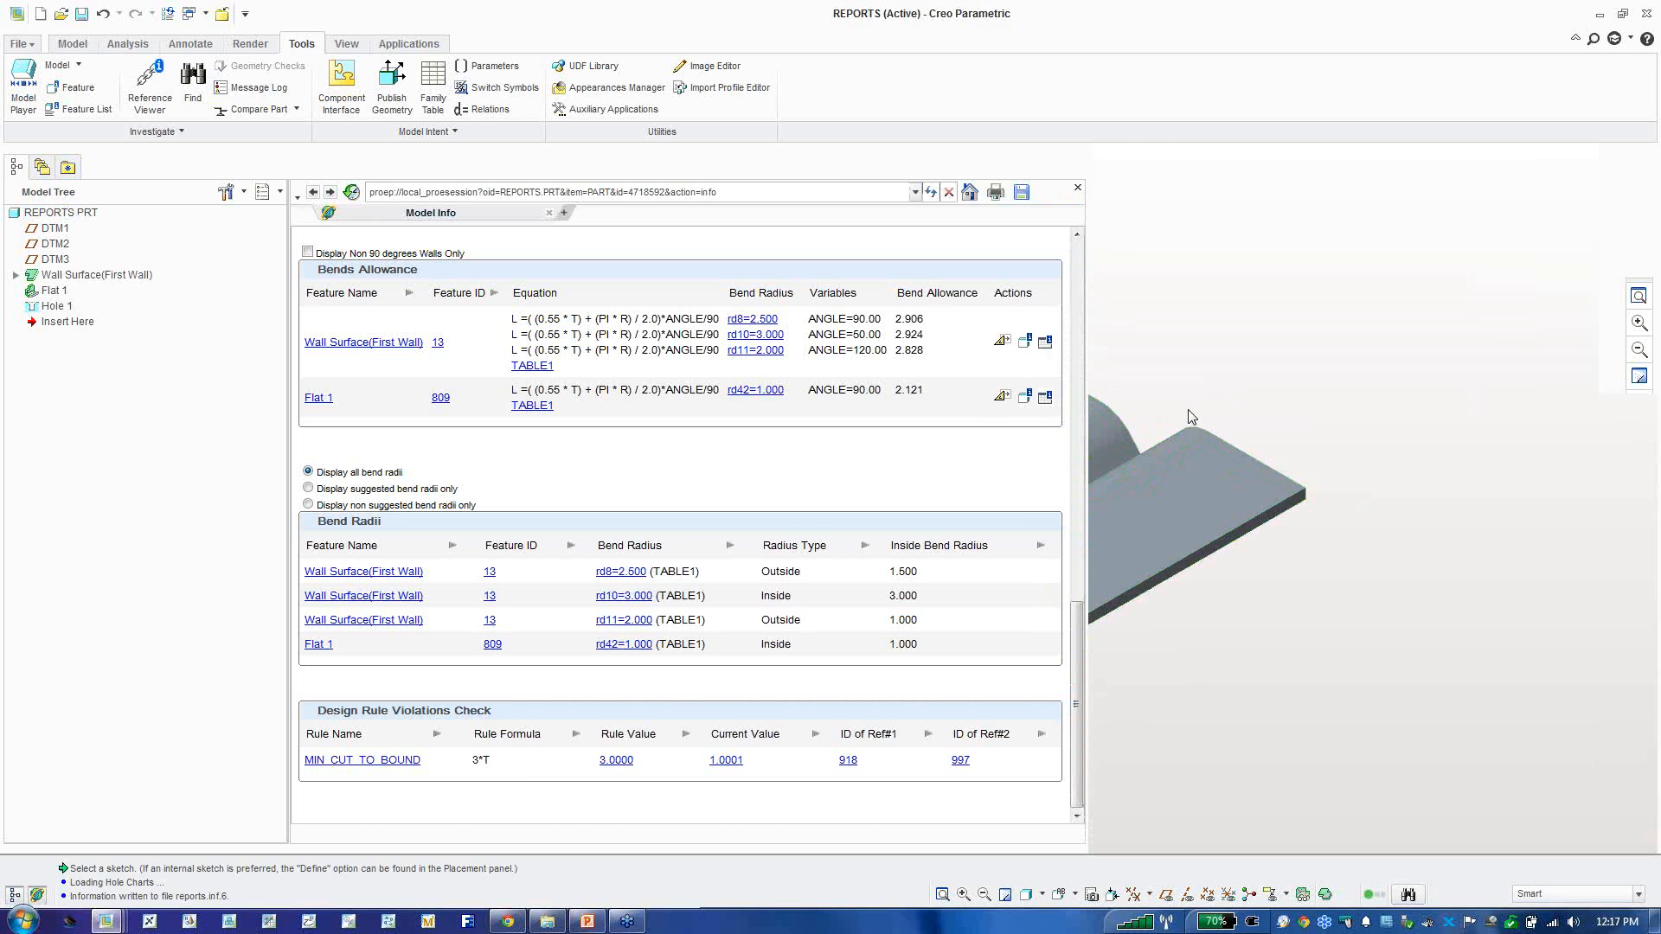
scroll(1165, 418, "up", 6)
middle_click_drag(1165, 417, 1335, 414, "shift")
scroll(1190, 453, "down", 4)
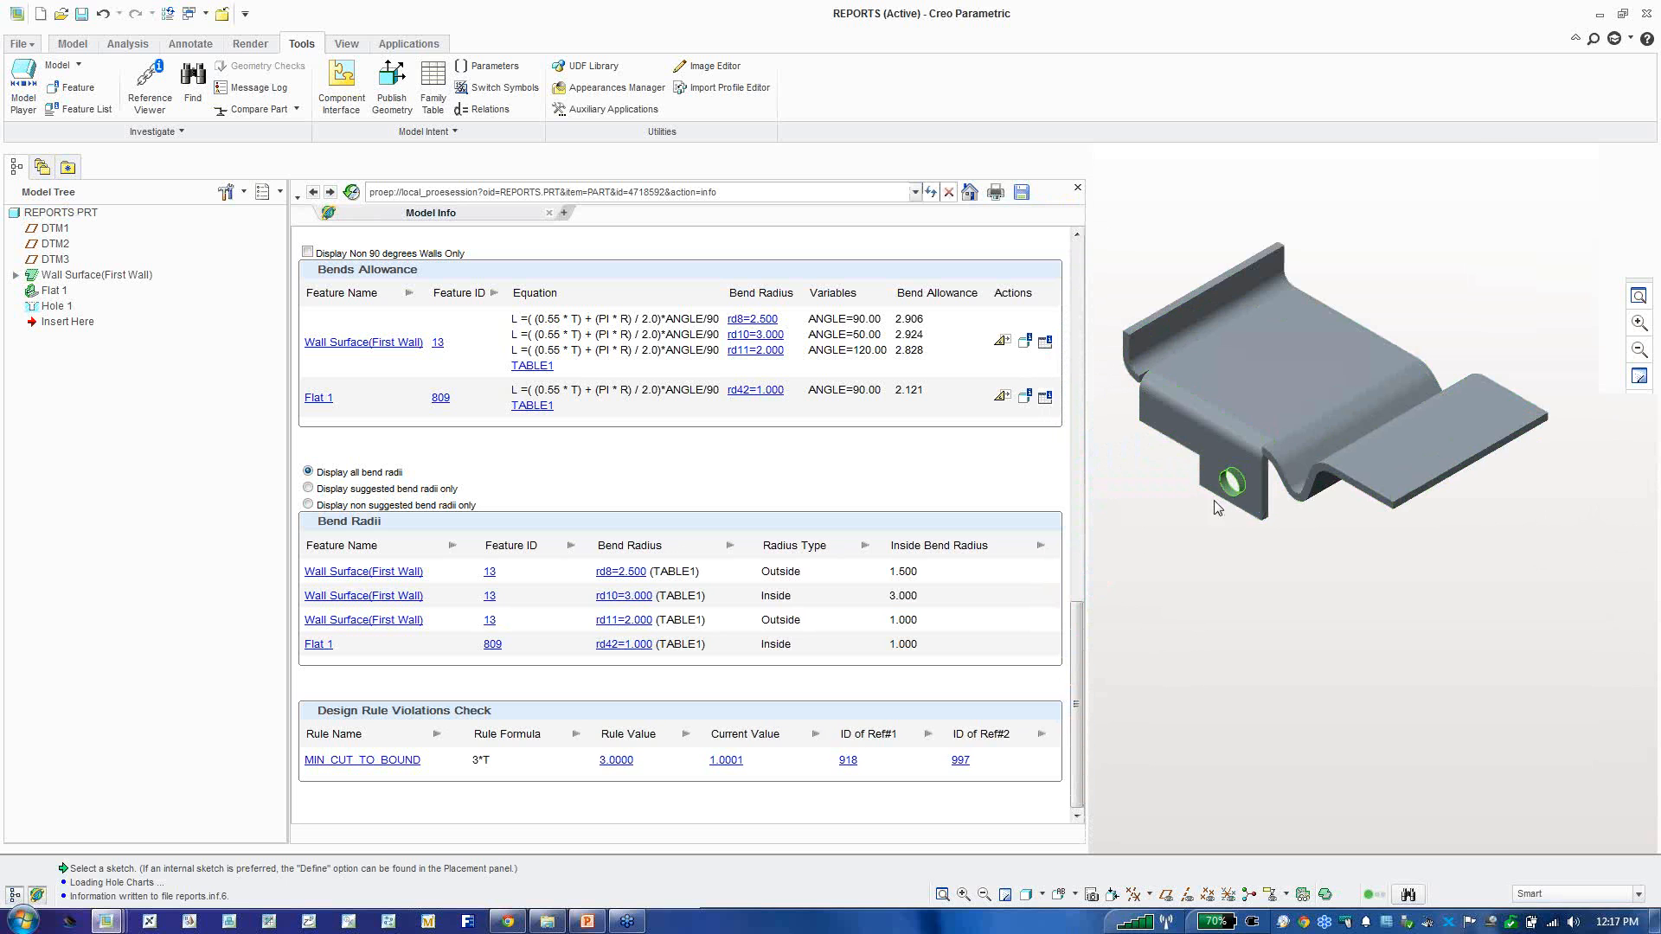
scroll(1220, 516, "down", 3)
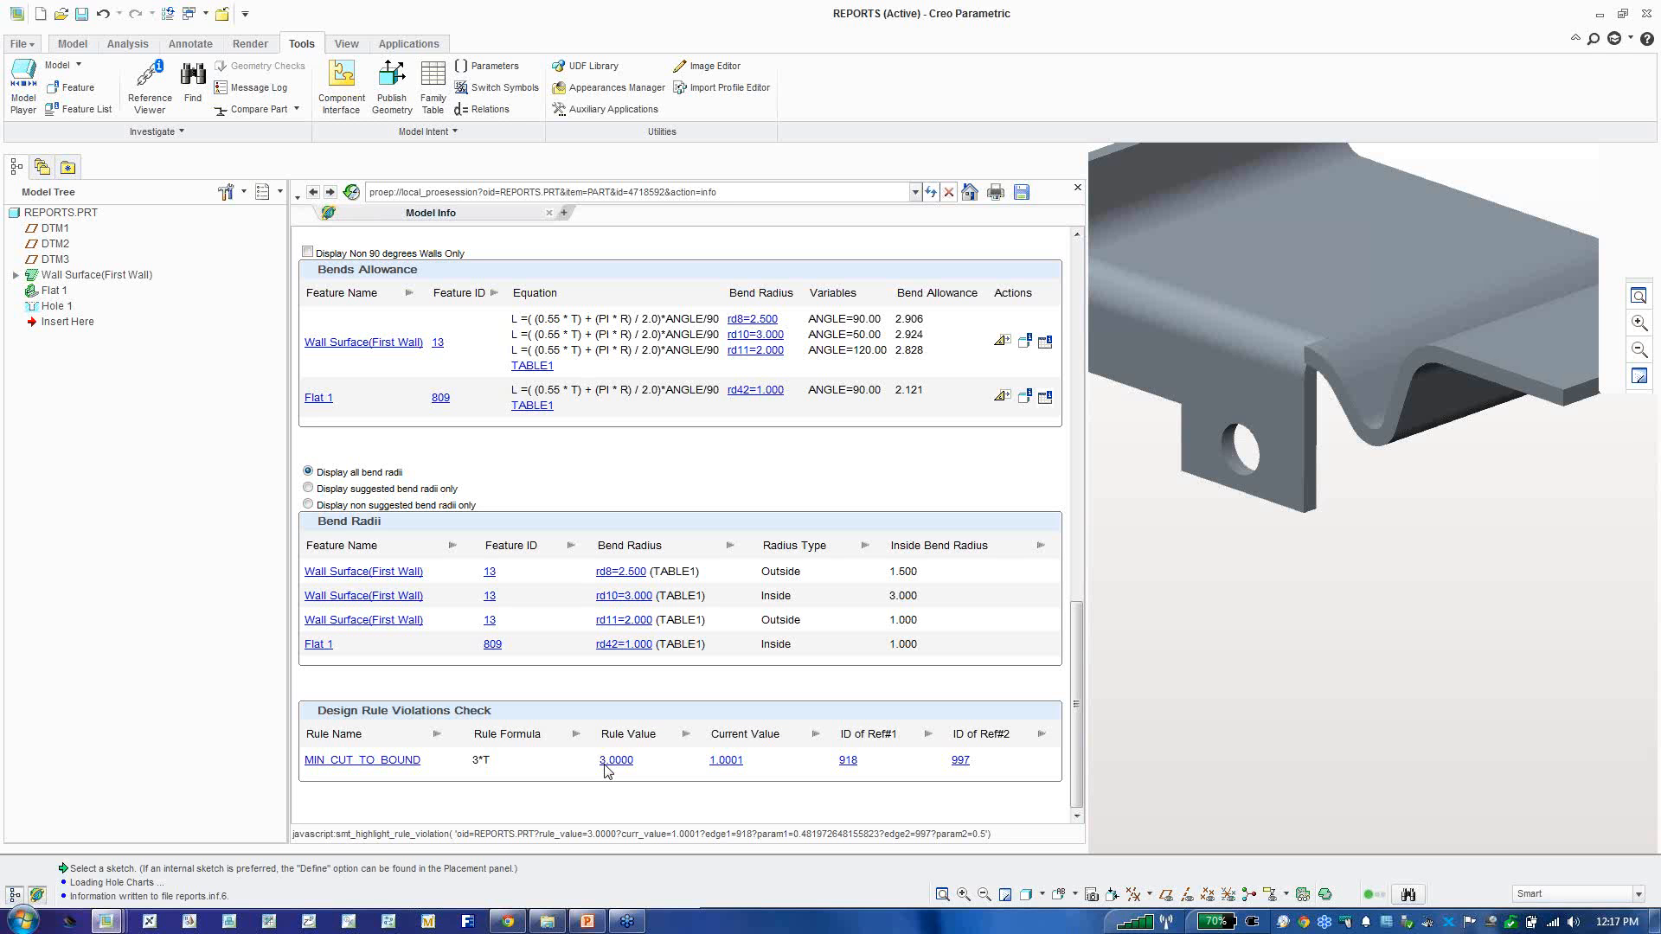
left_click(852, 761)
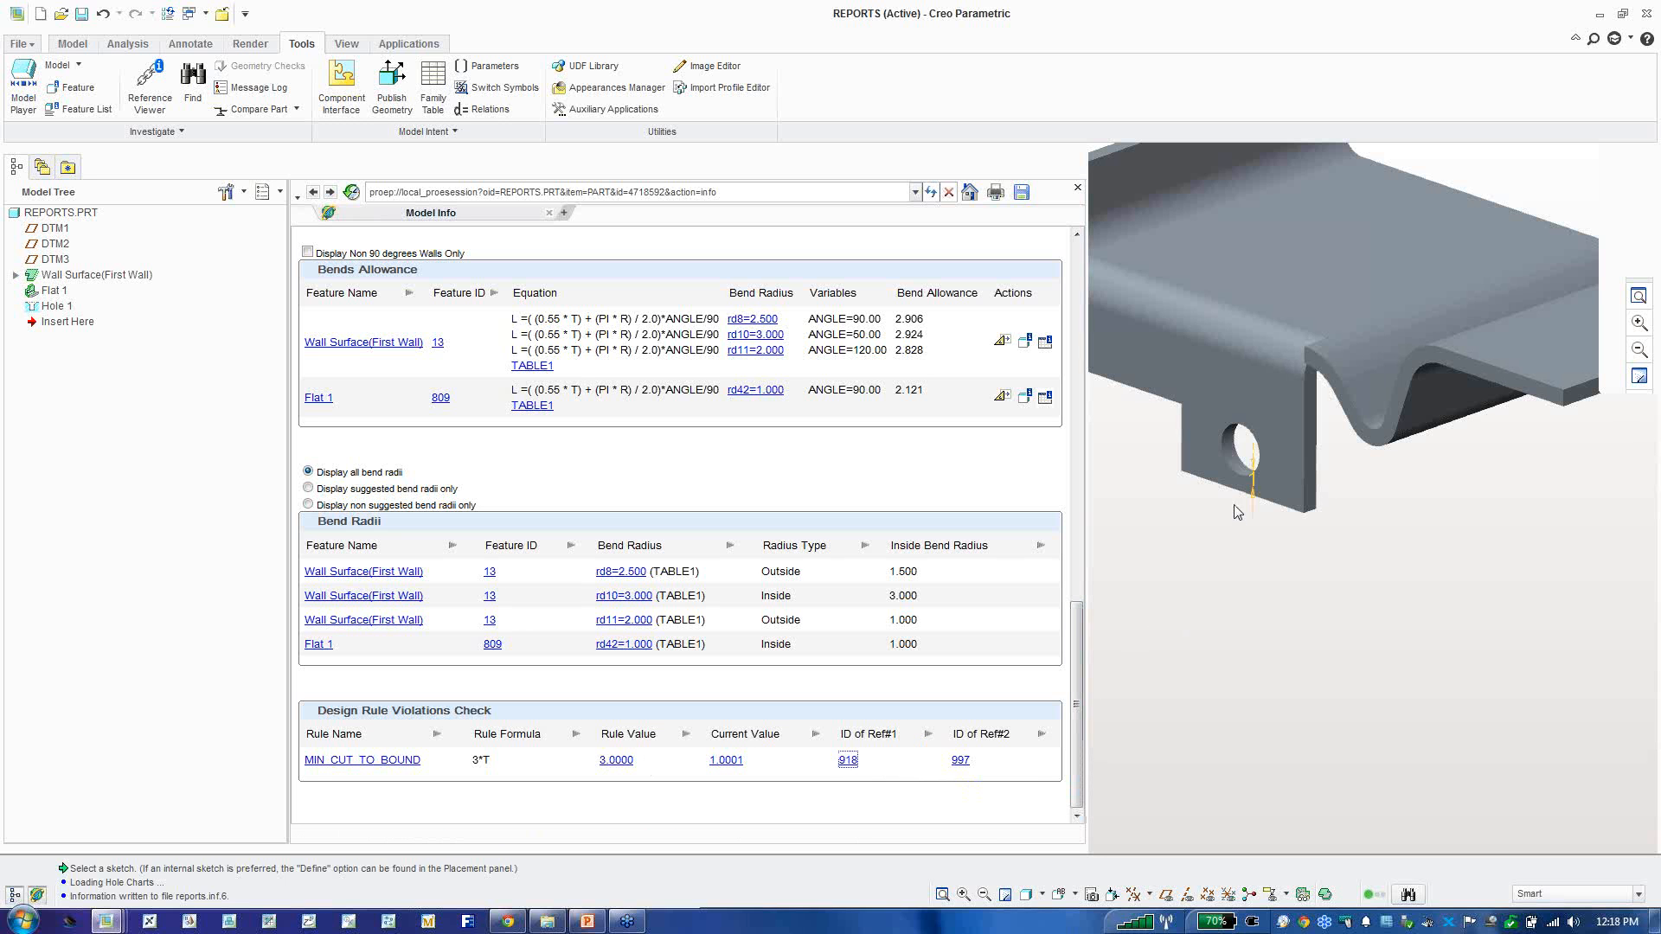
mouse_move(1261, 478)
middle_mouse_down()
mouse_move(1276, 492)
mouse_move(1260, 490)
middle_mouse_up()
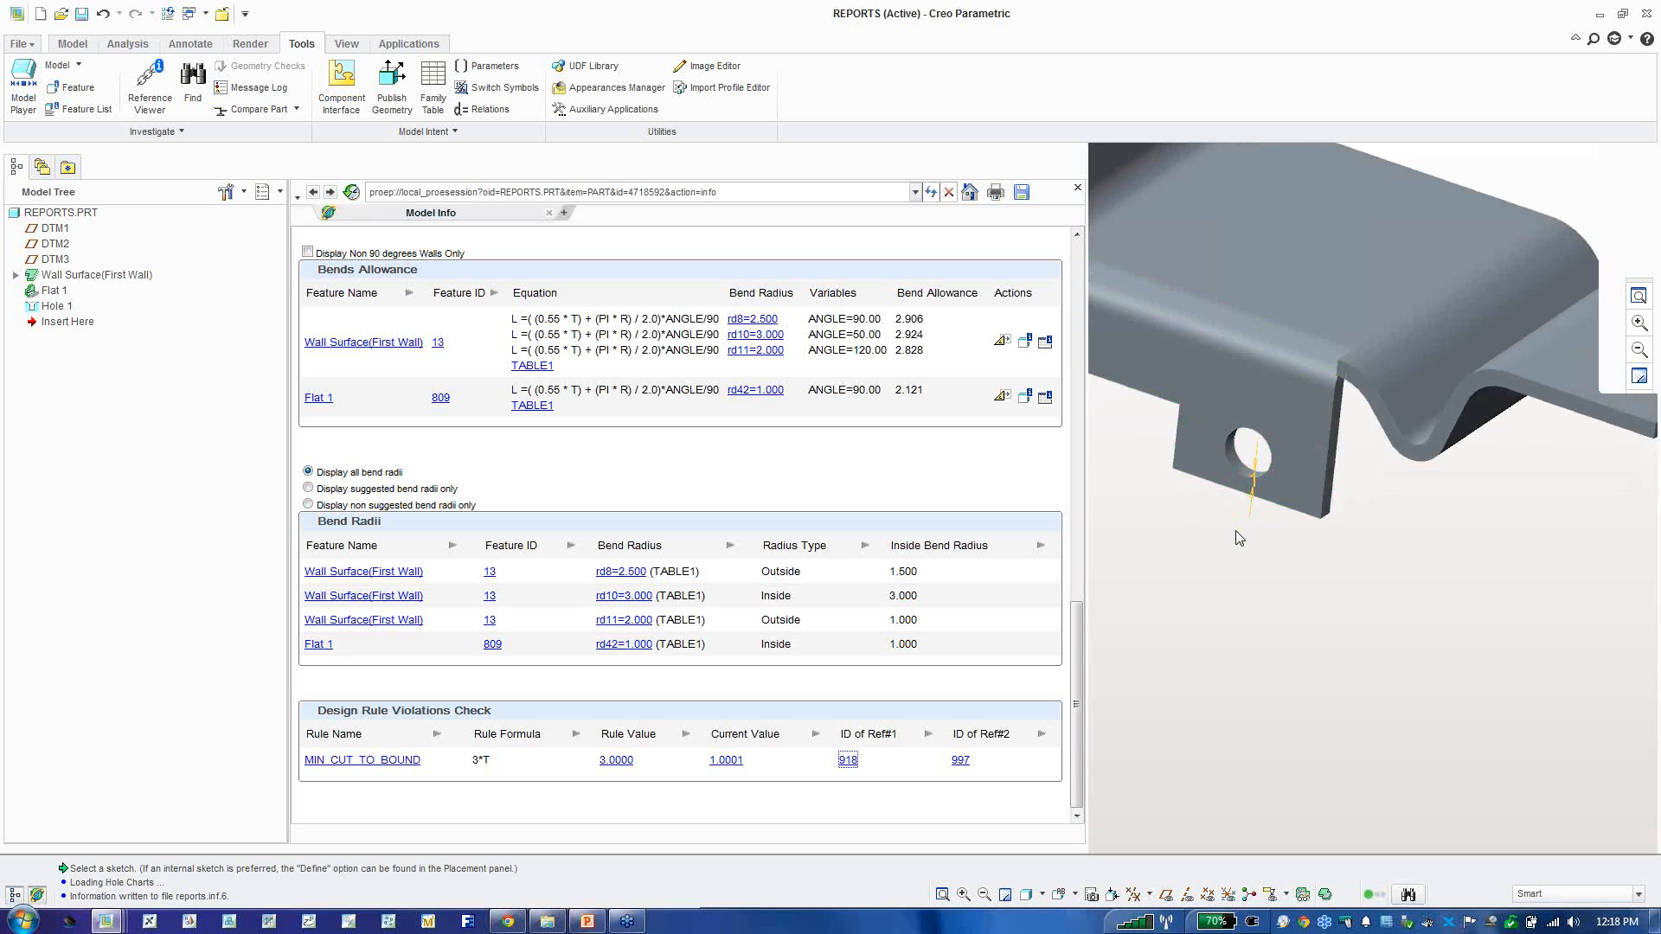
Step: Move the hole in the tab upward to about 2 mm from the tab's lower edge
left_click(1252, 500)
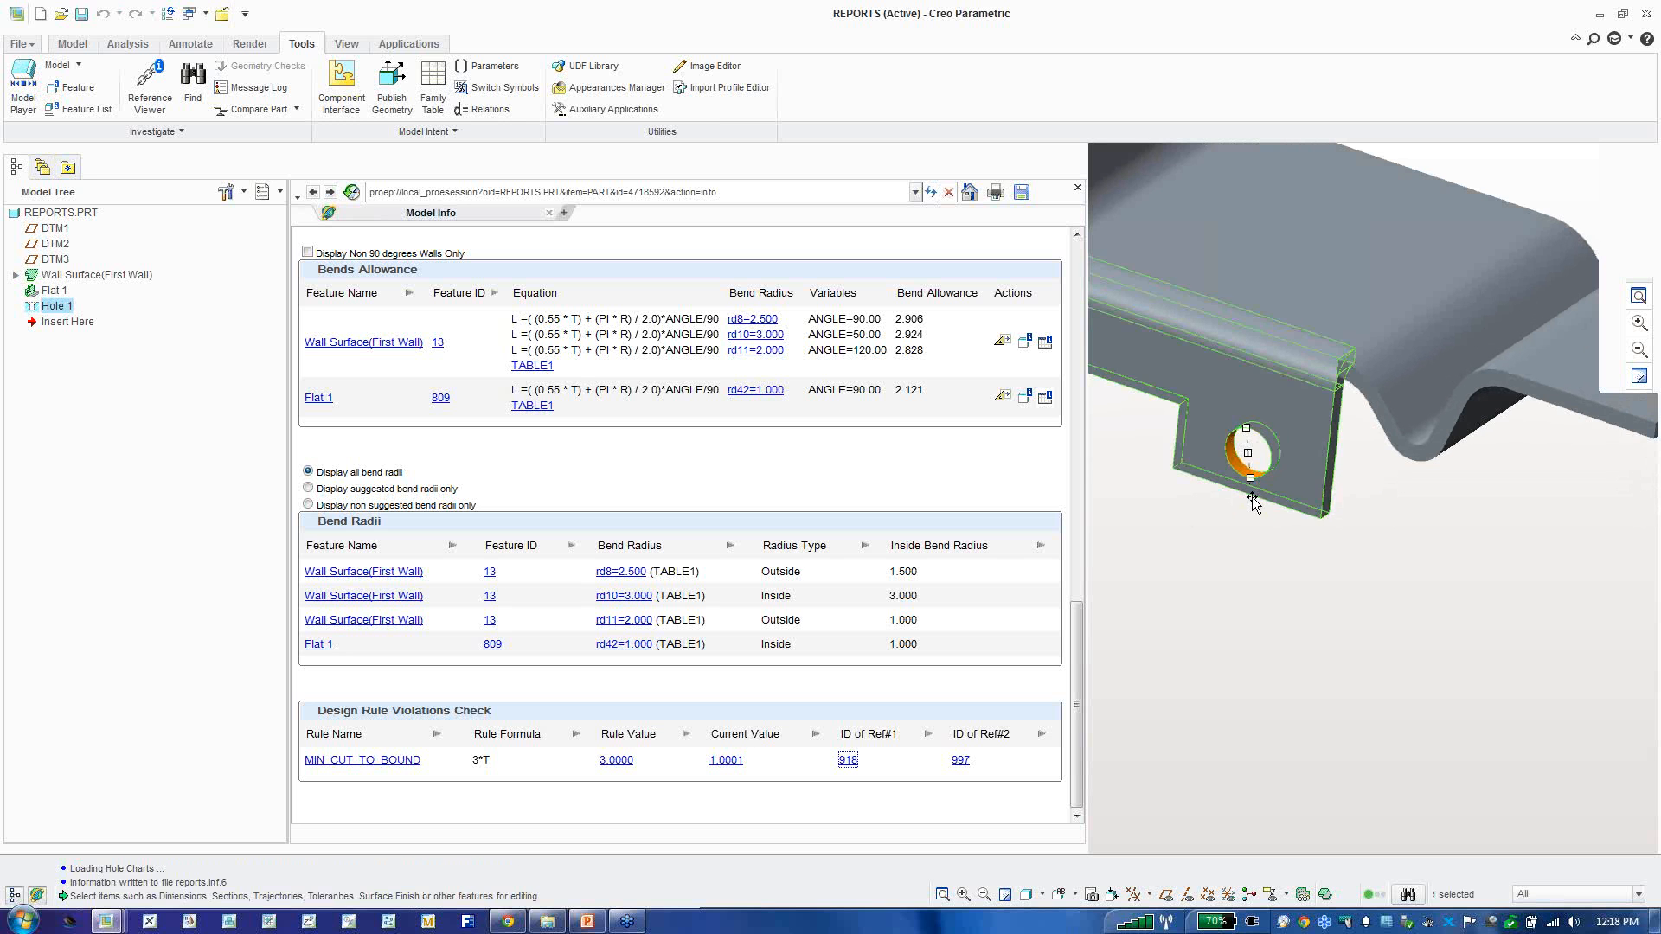
left_click_drag(1249, 453, 1248, 438)
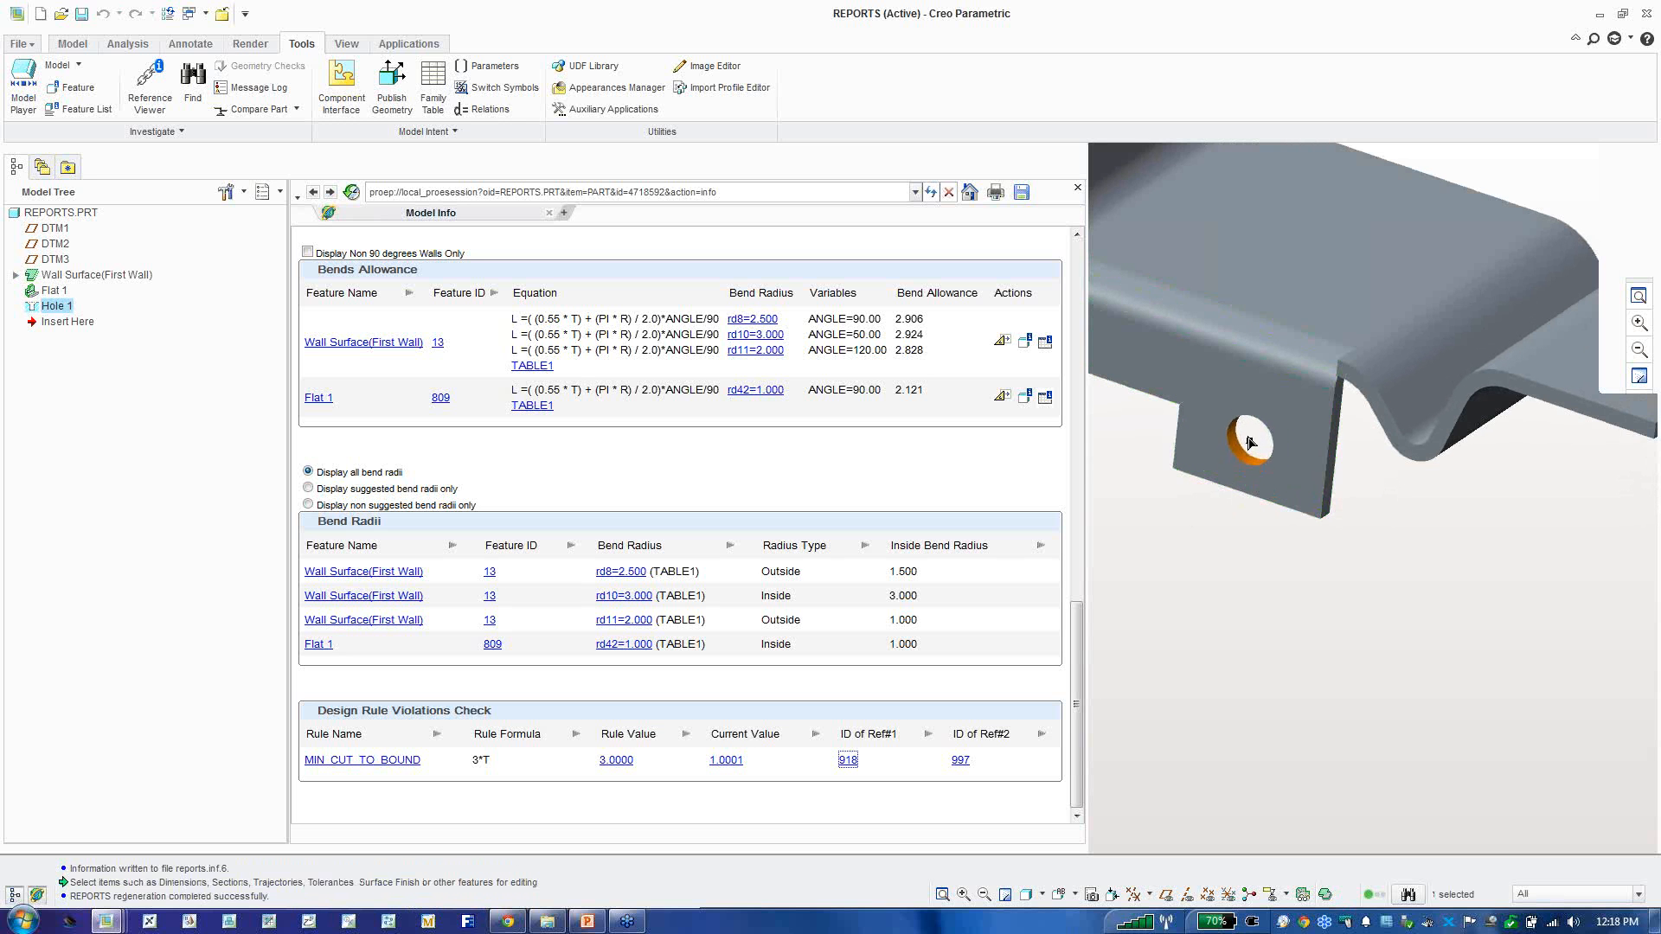
left_click(1243, 514)
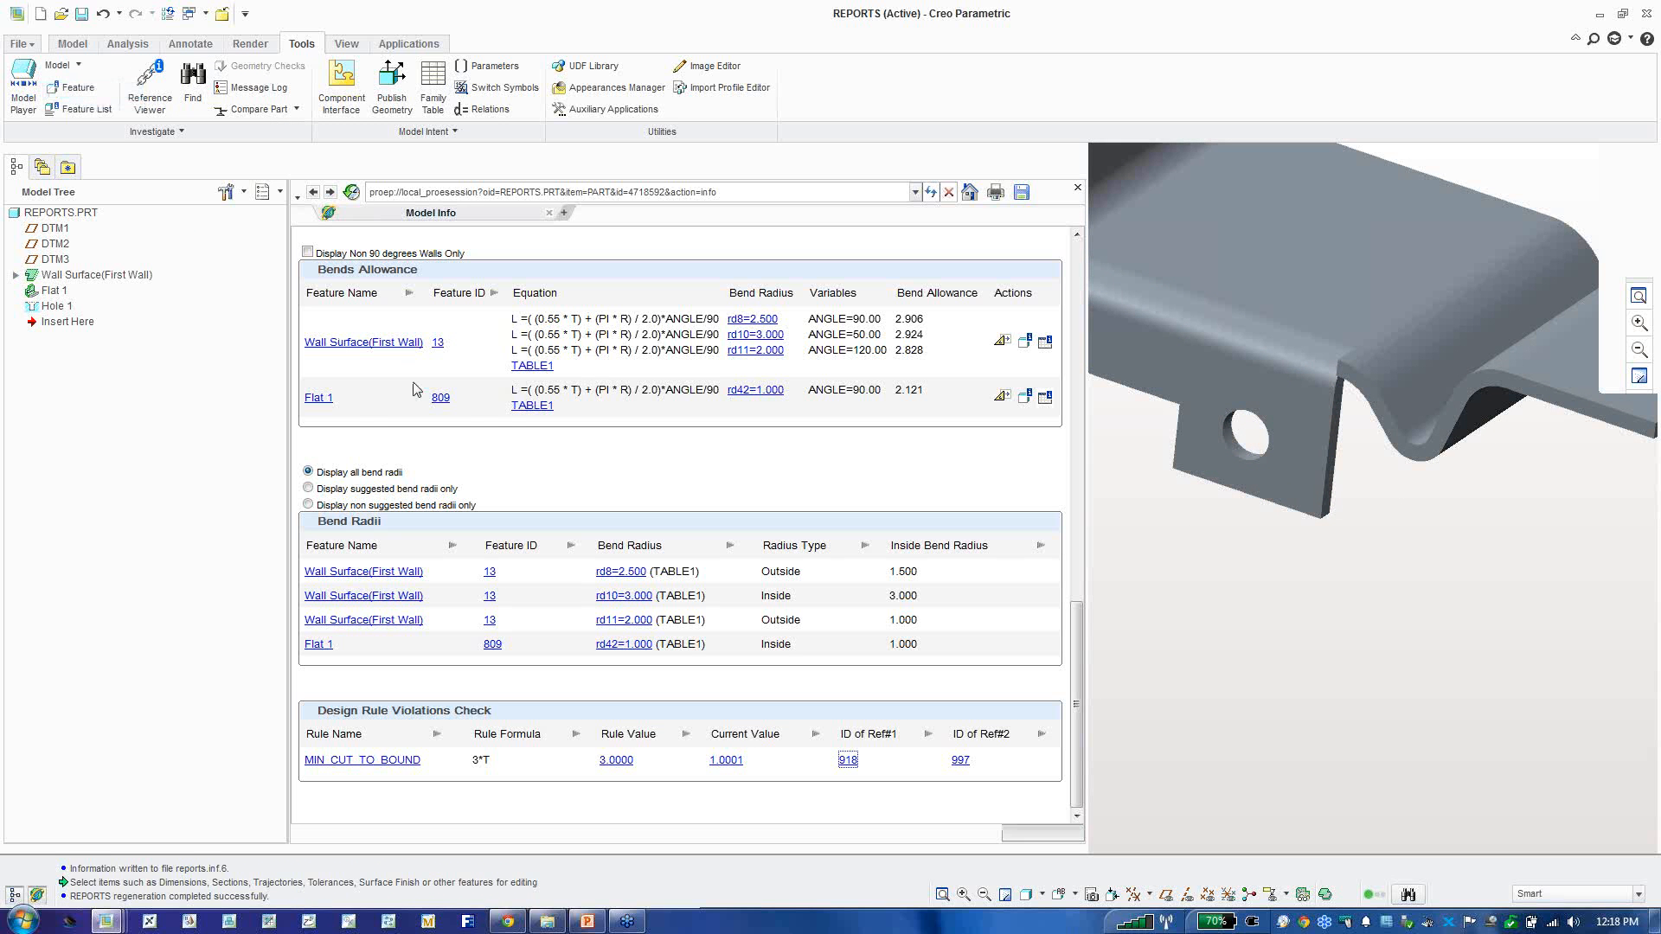
Step: Check the refreshed report's Design Rule Violations section and close the report
scroll(691, 568, "down", 8)
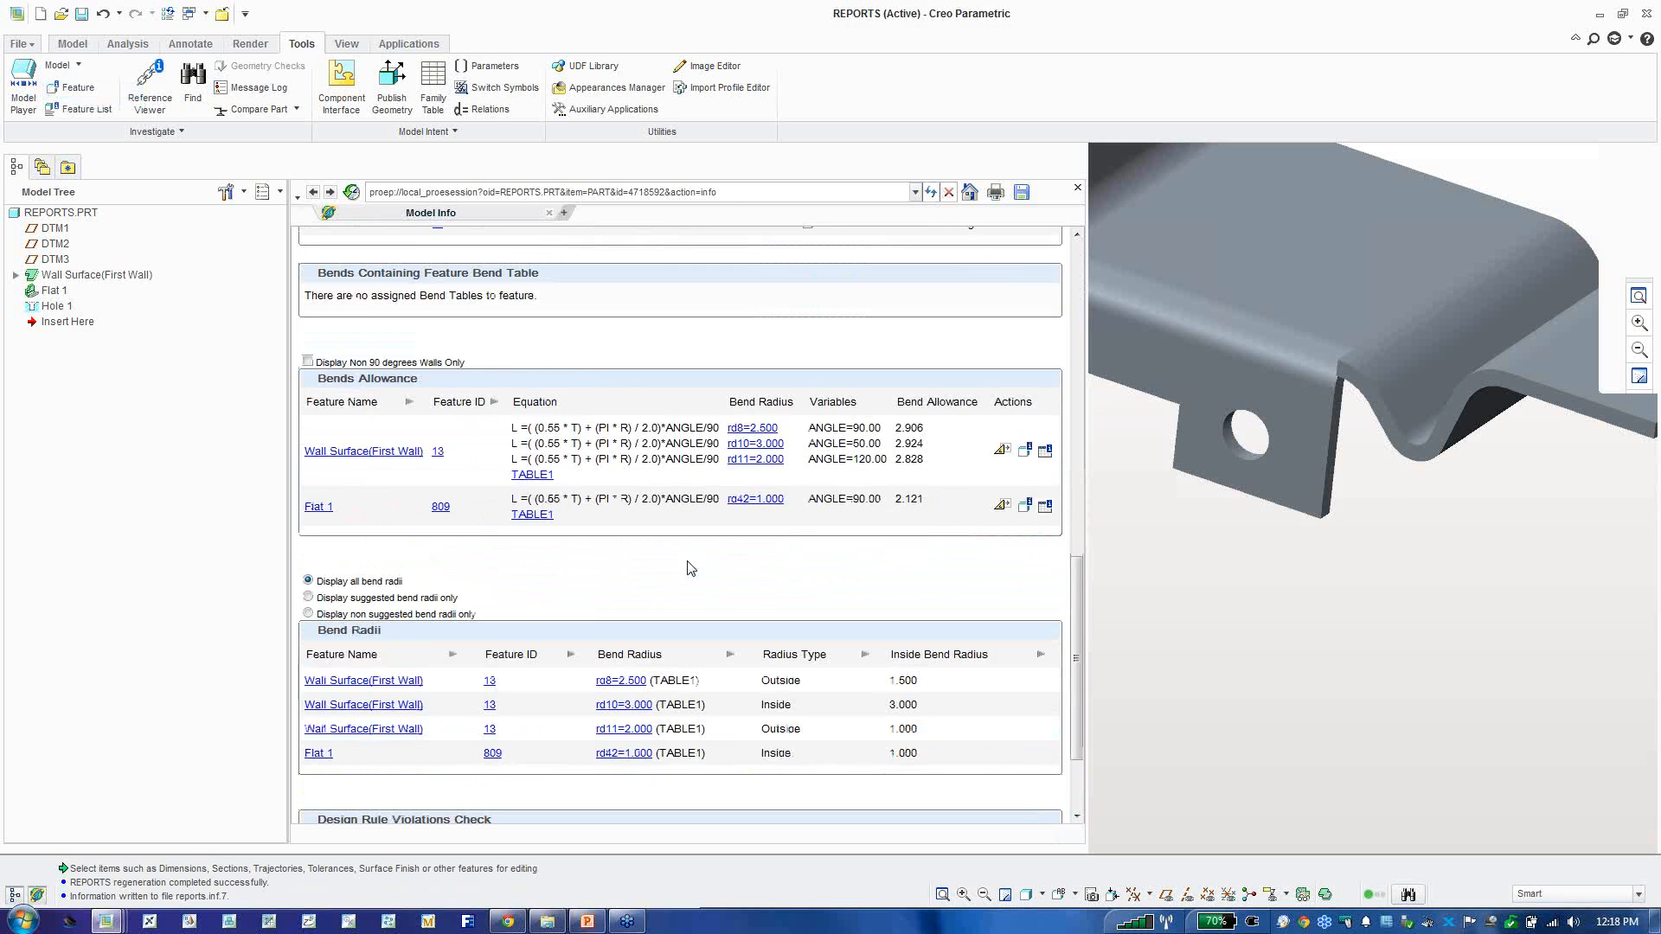
scroll(691, 569, "down", 3)
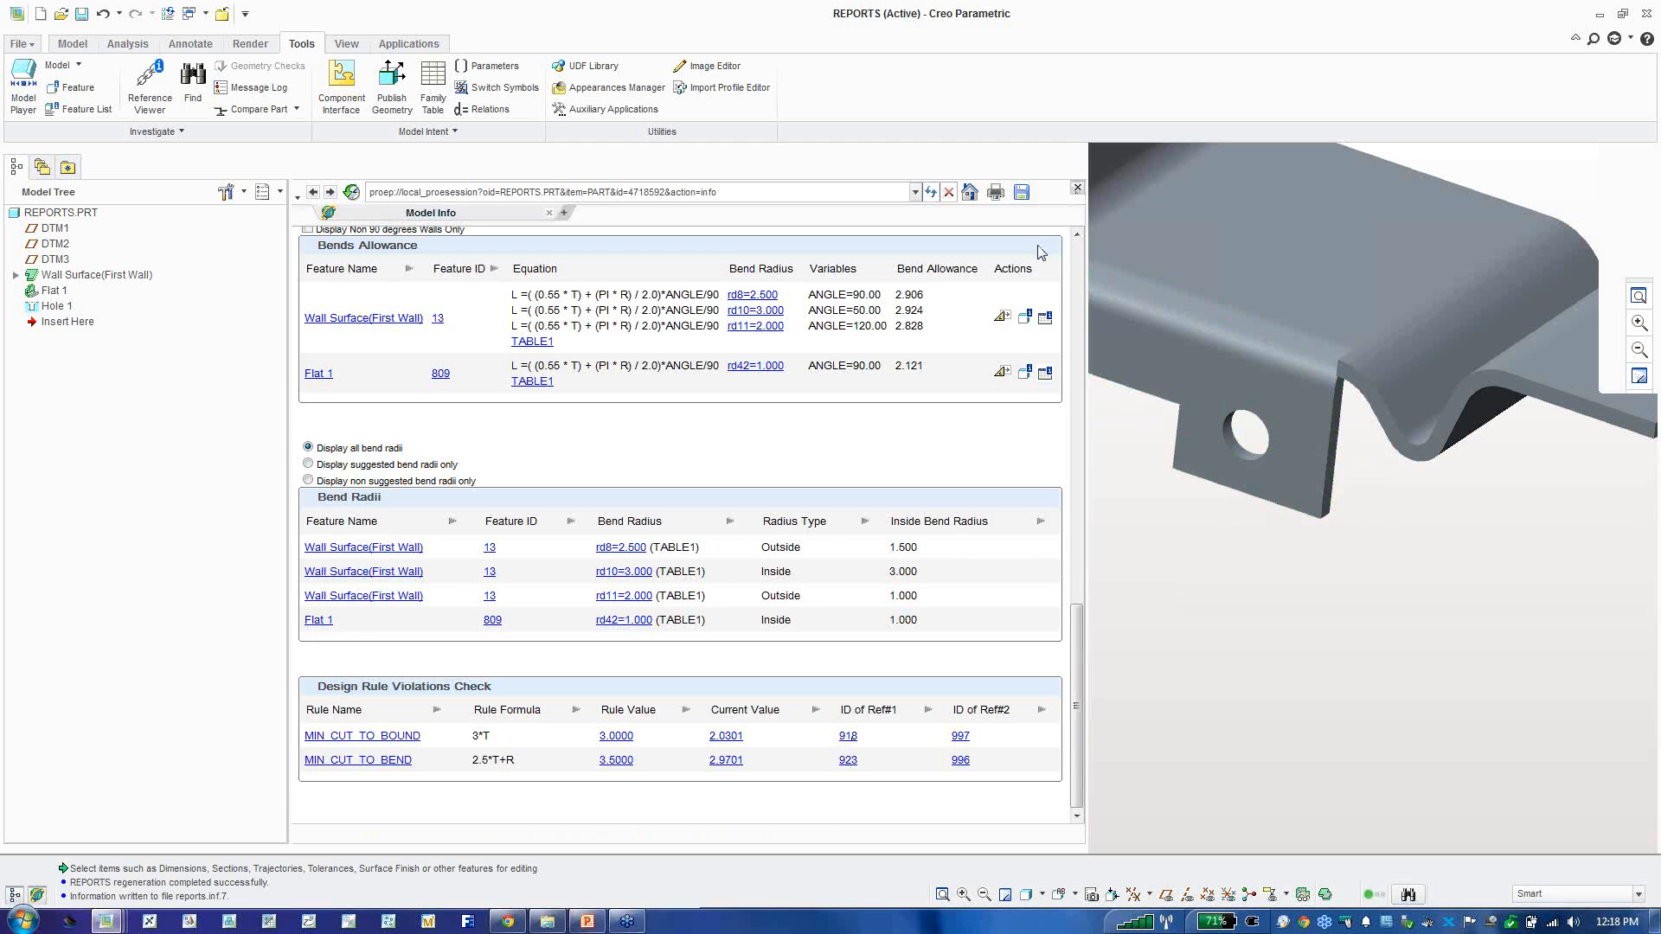
left_click(1077, 188)
scroll(823, 456, "down", 3)
scroll(1212, 256, "up", 1)
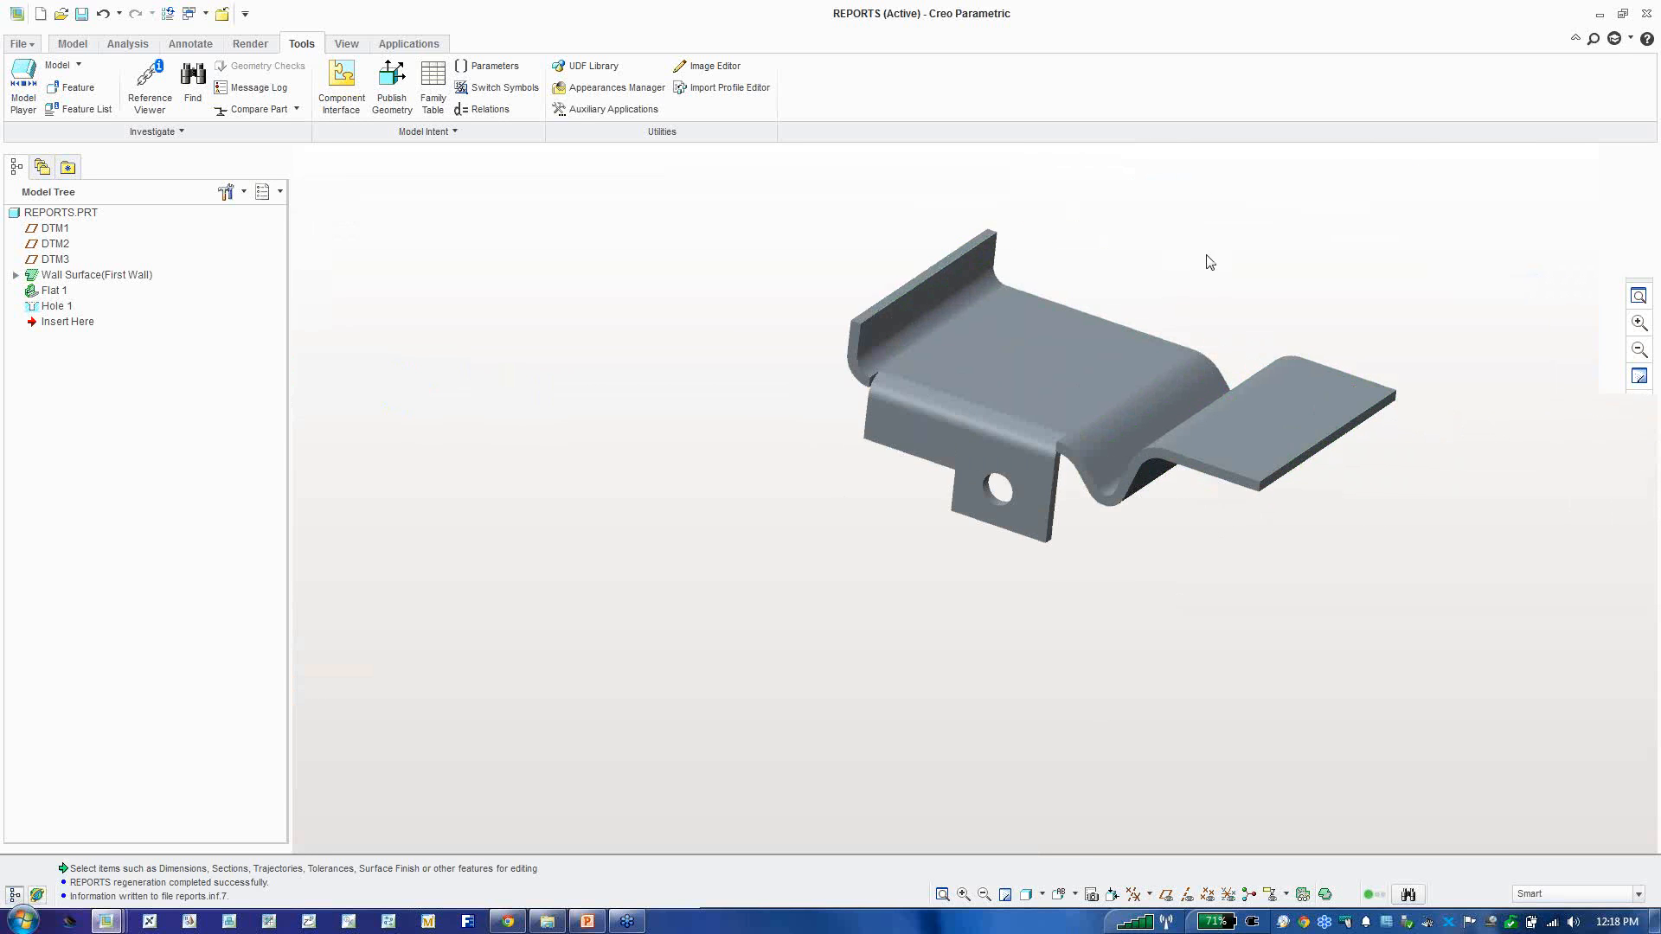
scroll(1246, 284, "up", 2)
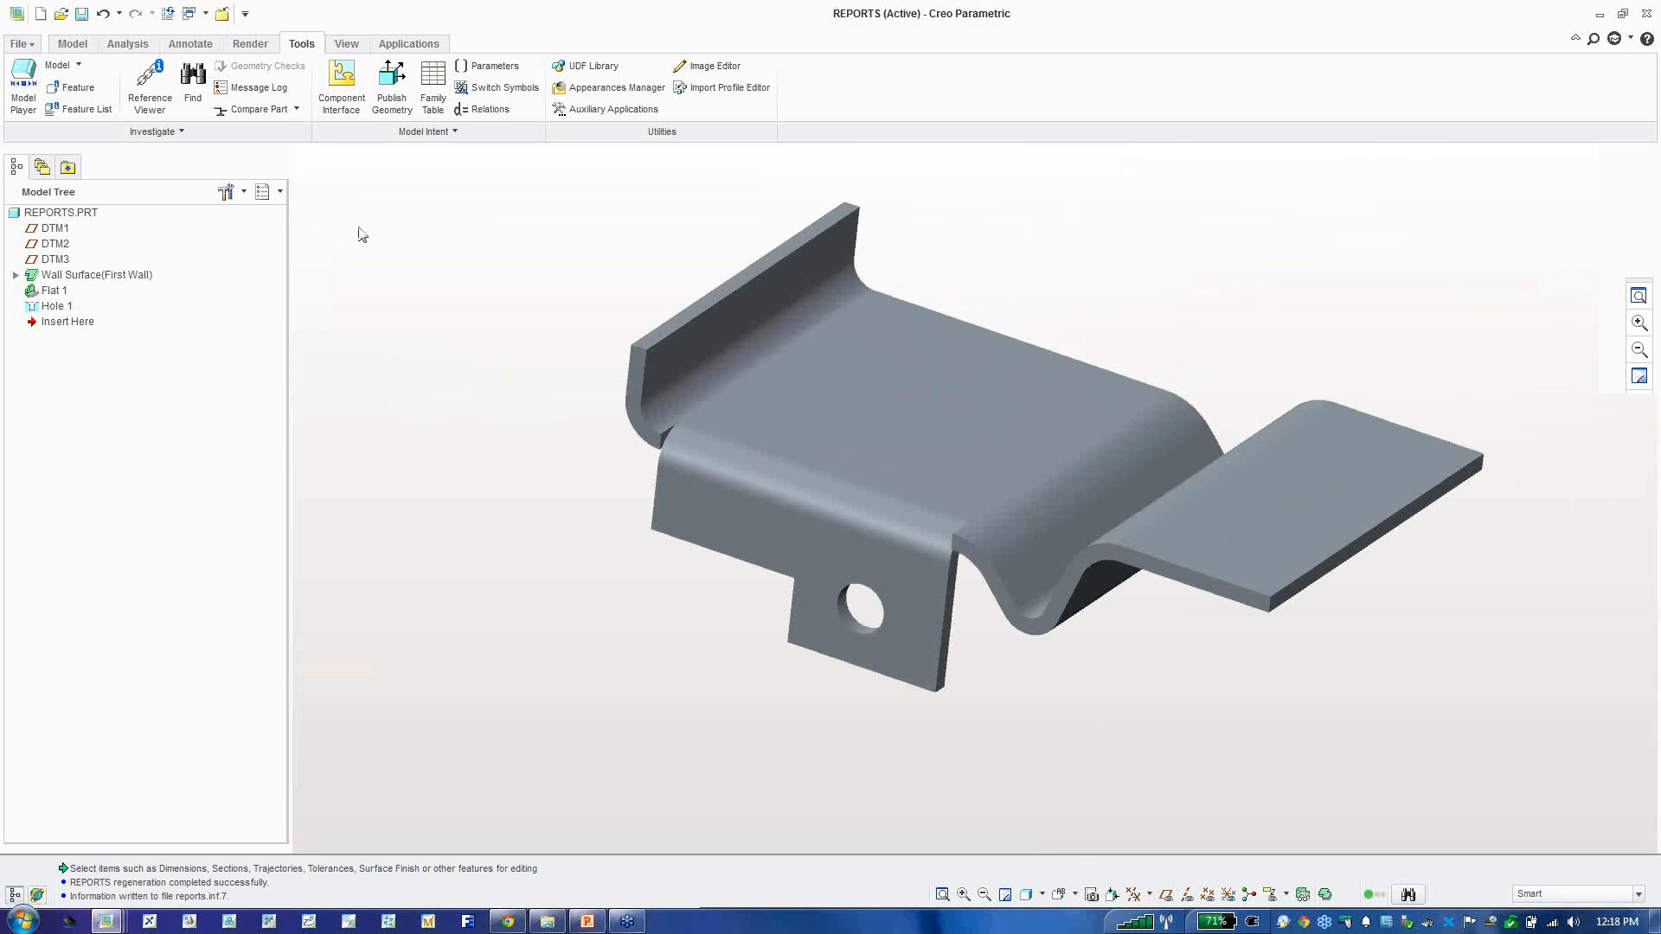
Step: Switch to the open DEFAULTS part and turn it to show the inside of the bent wall
left_click(194, 13)
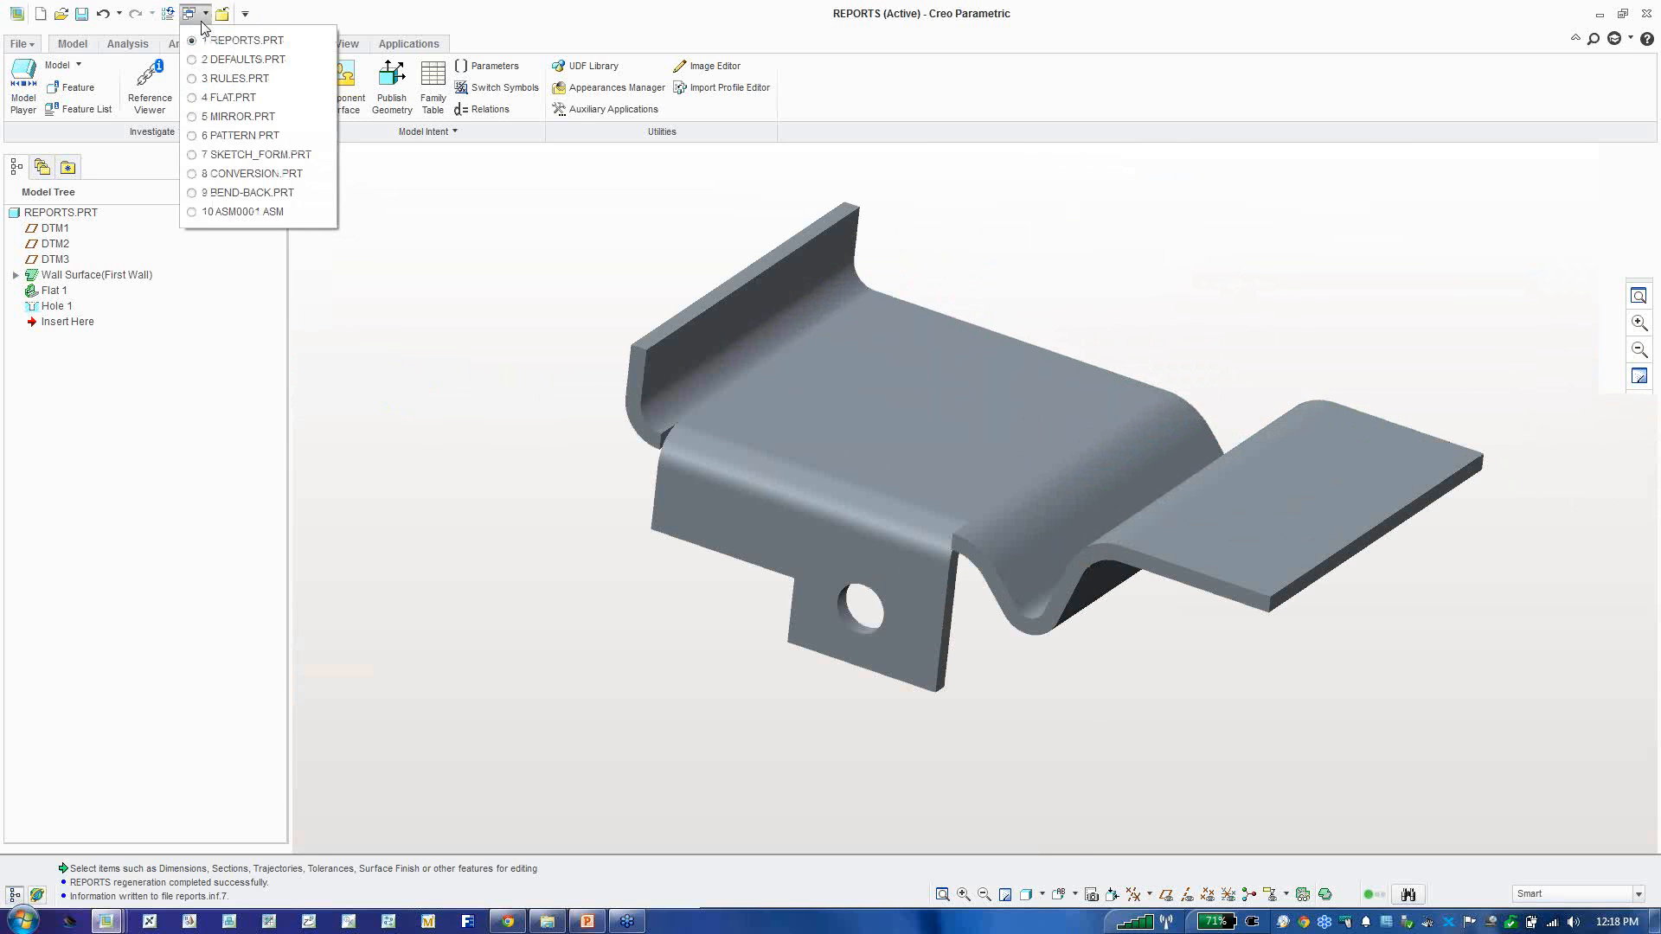
left_click(233, 58)
scroll(993, 434, "down", 2)
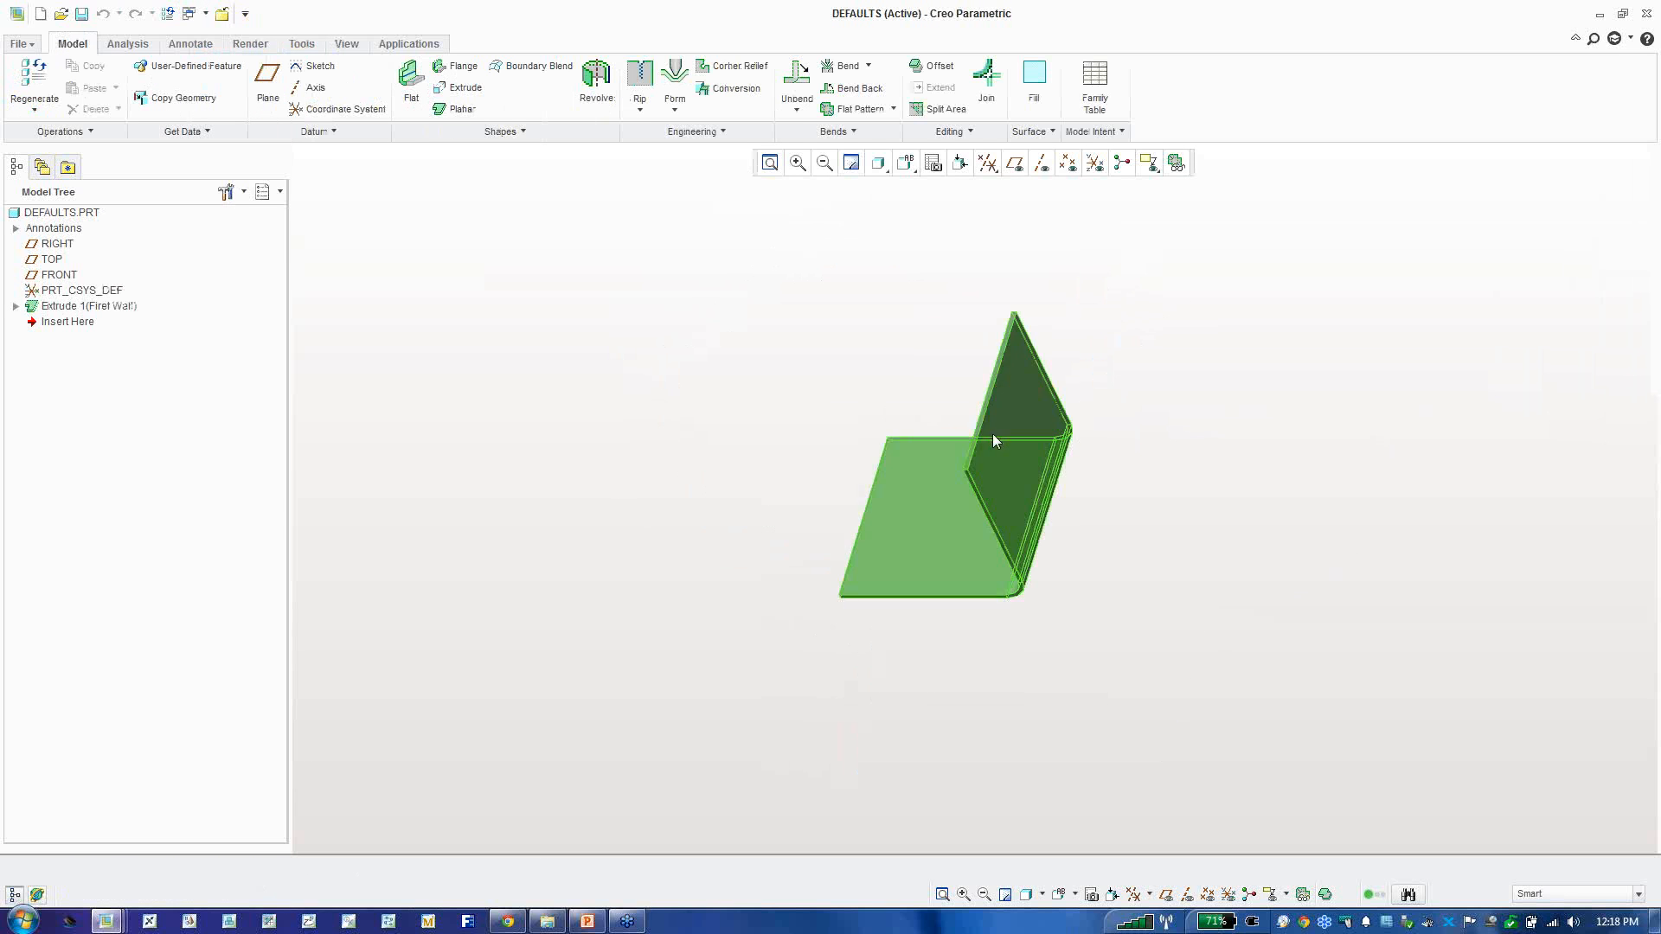
mouse_move(993, 434)
middle_mouse_down()
mouse_move(1060, 410)
mouse_move(1045, 417)
middle_mouse_up()
scroll(924, 554, "down", 2)
middle_click_drag(900, 494, 900, 489)
scroll(793, 438, "down", 1)
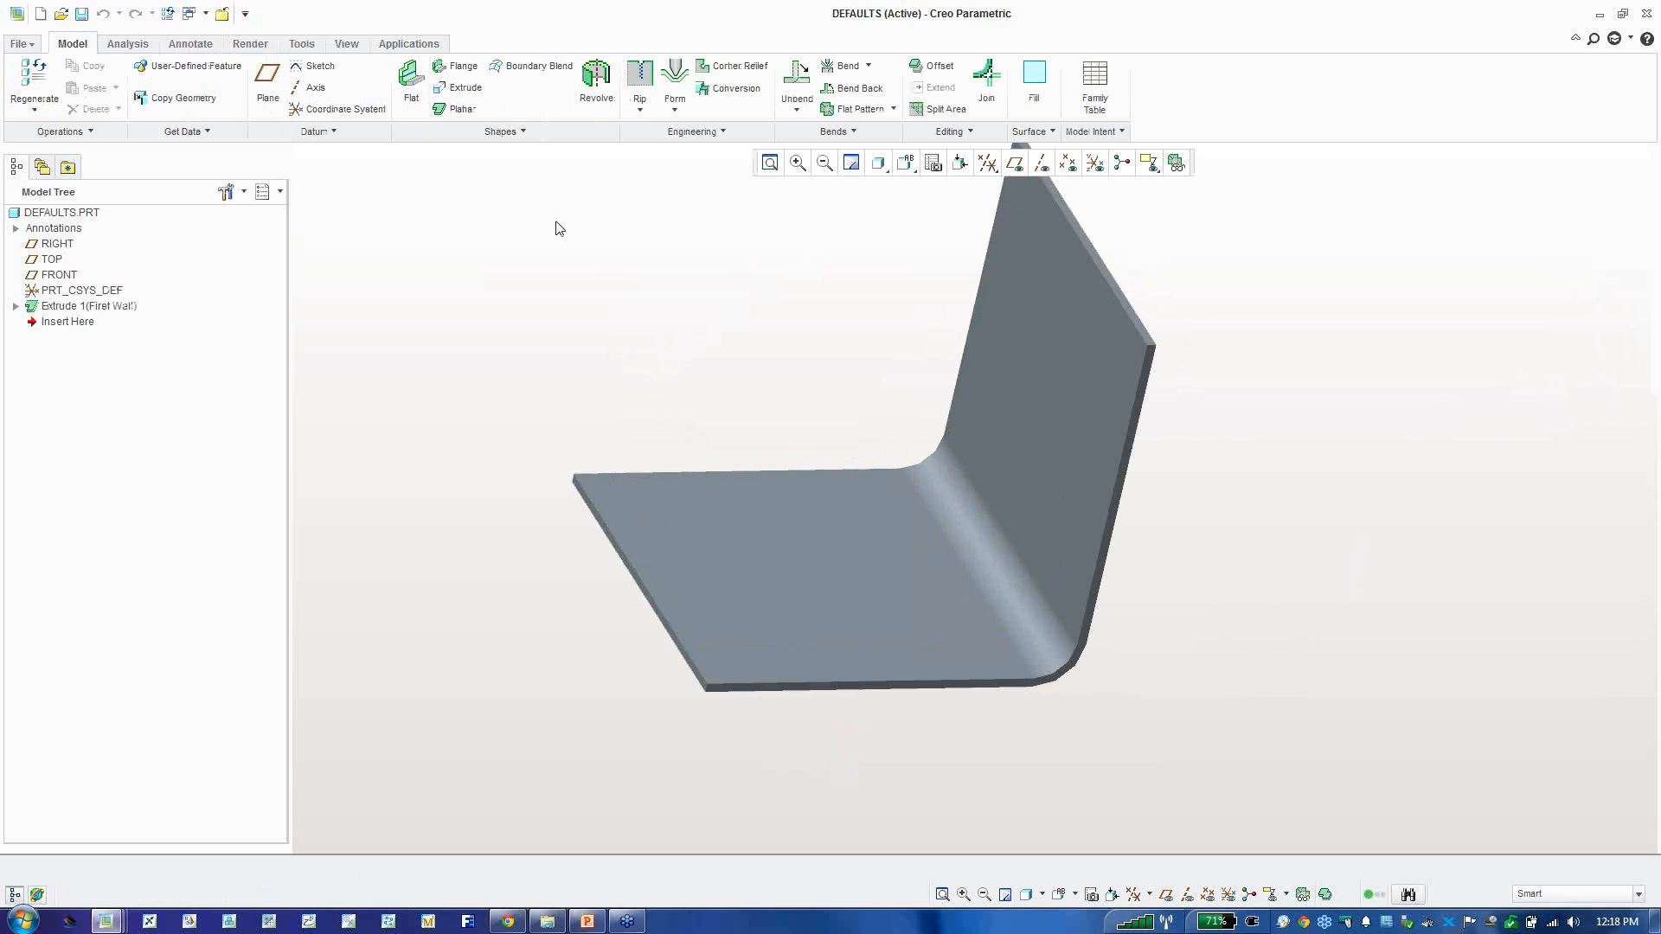
Step: Open the part's model properties and arrange them beside the bent wall so both can be seen
left_click(34, 45)
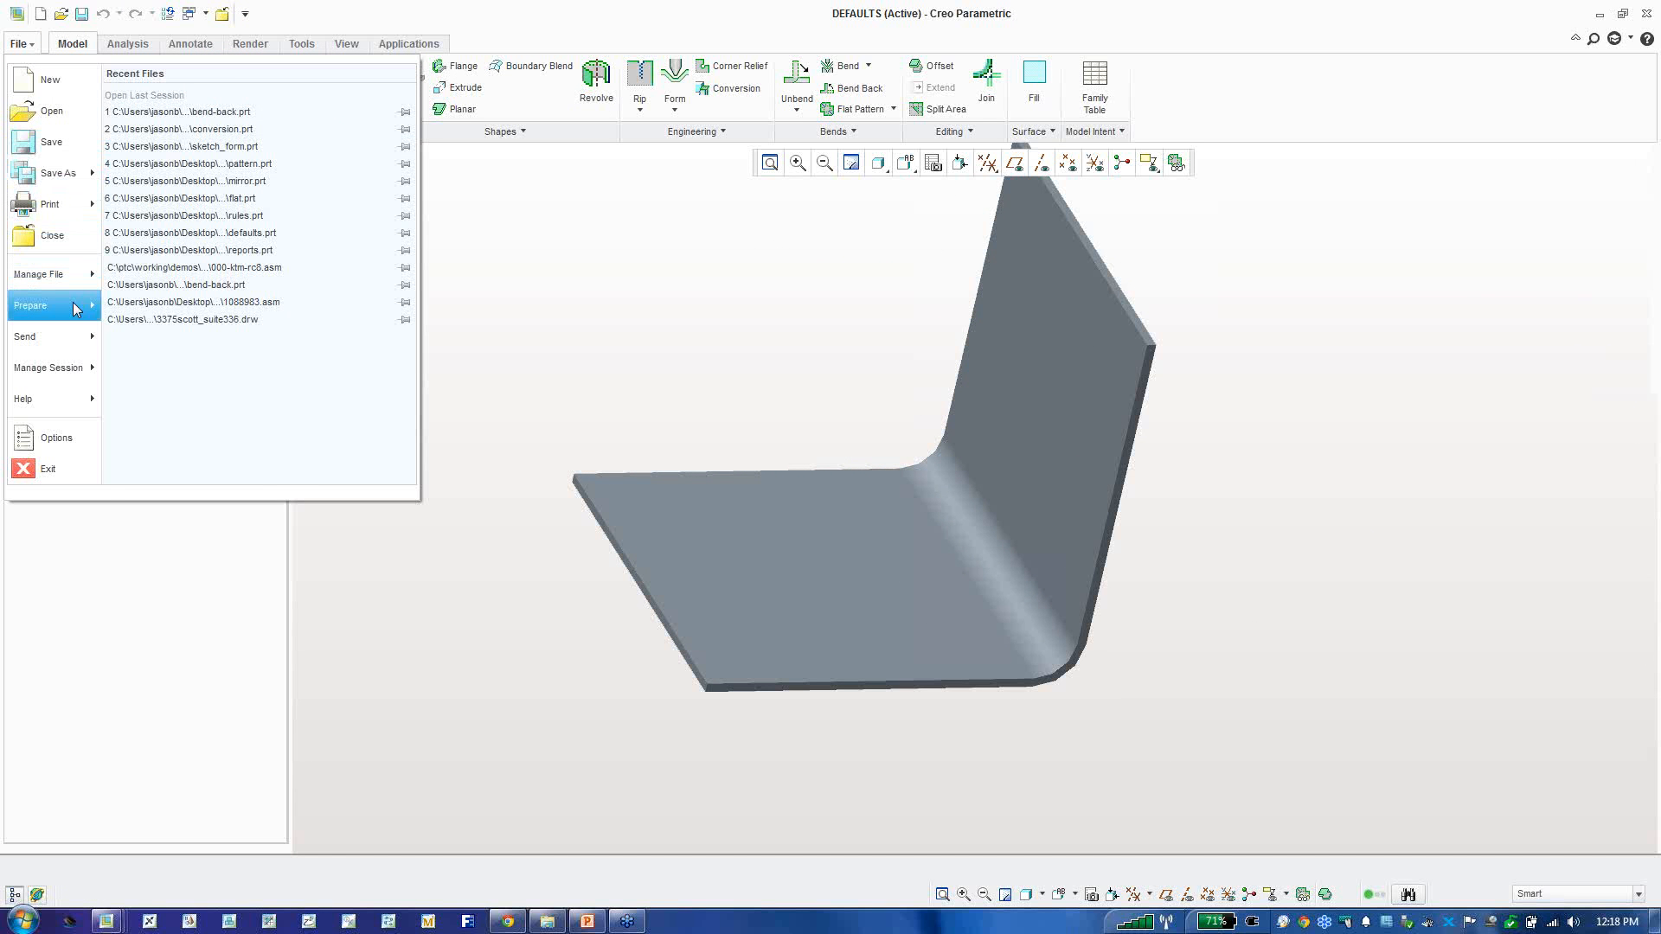
mouse_move(76, 310)
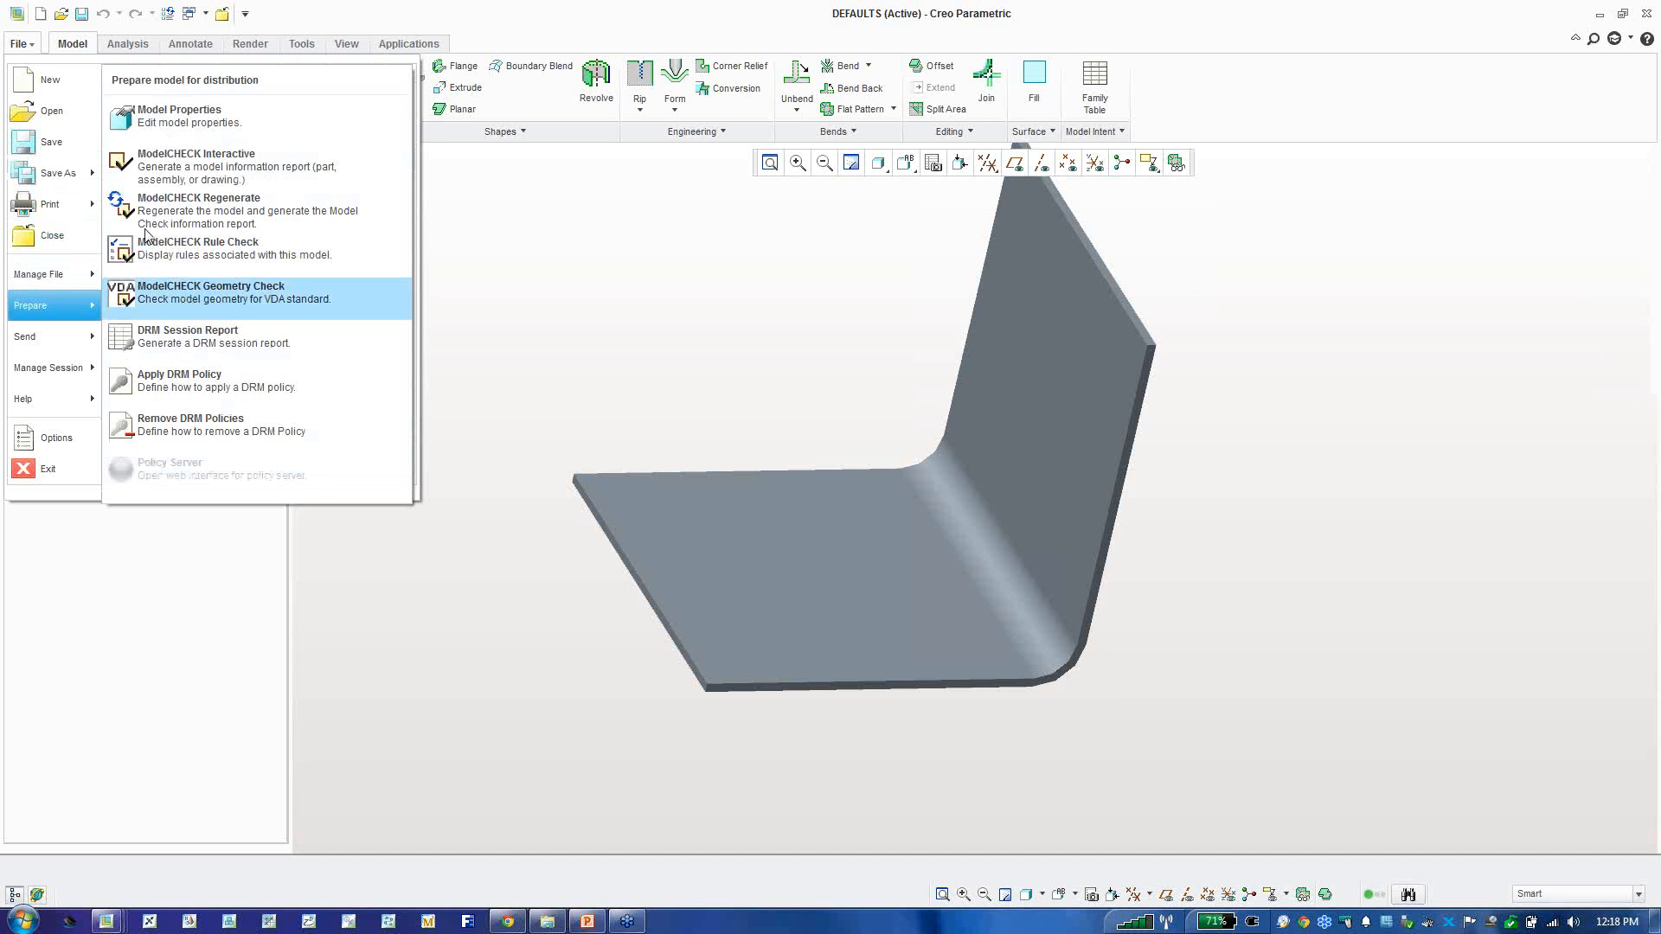
left_click(171, 121)
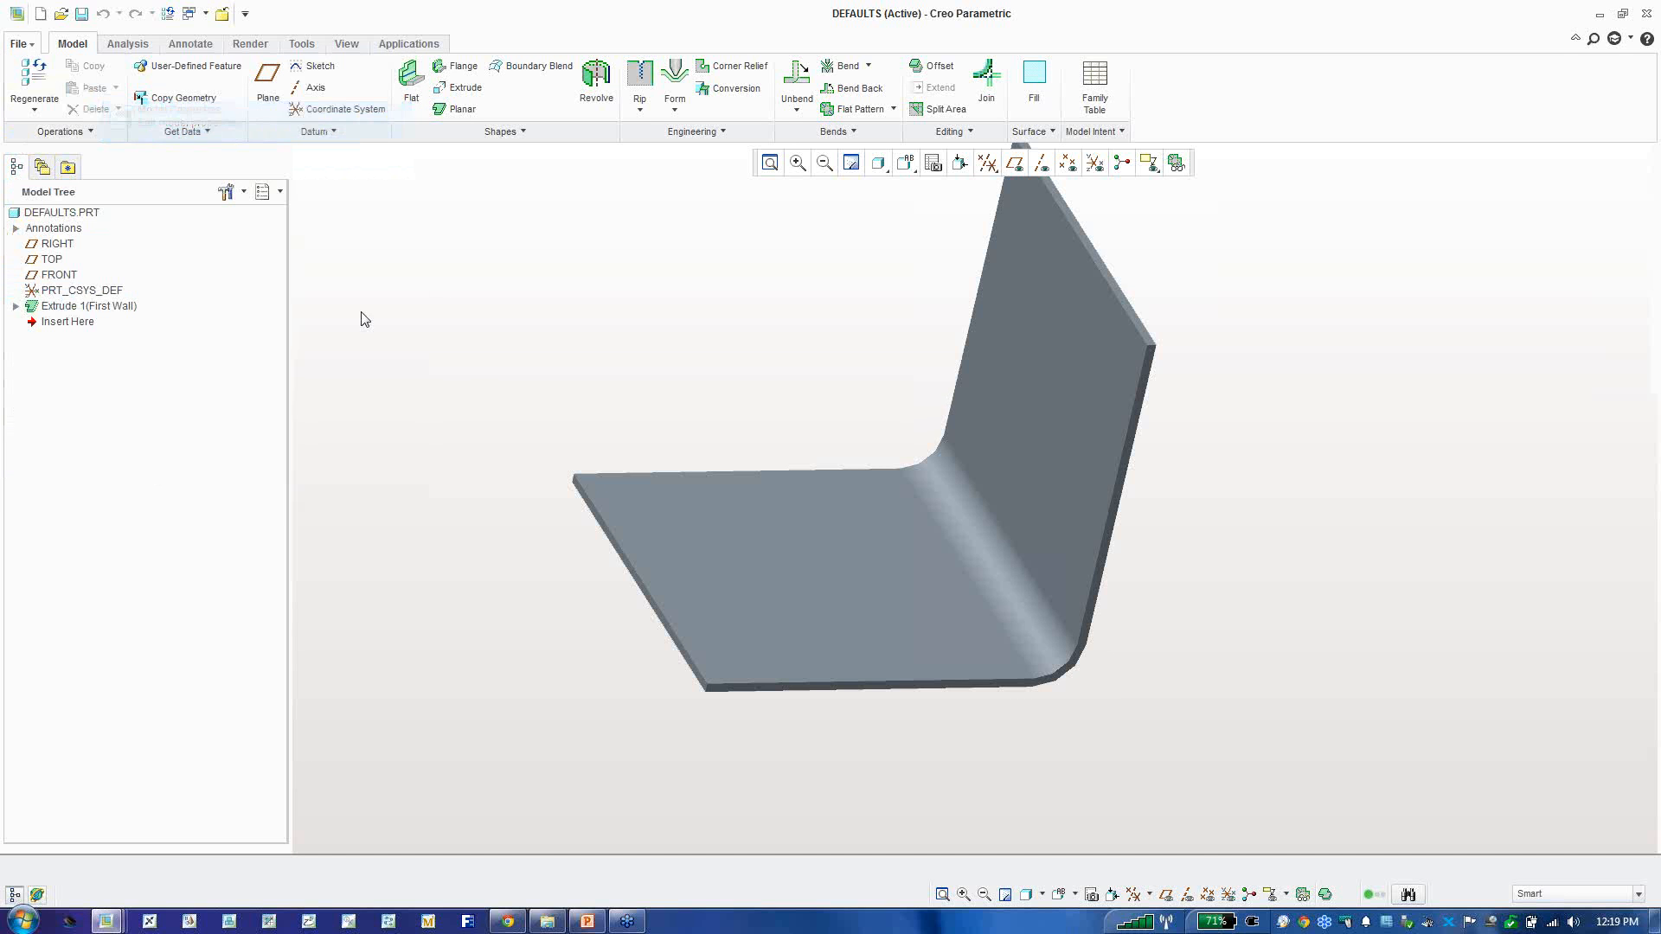
left_click_drag(1076, 66, 220, 25)
scroll(1114, 349, "up", 4)
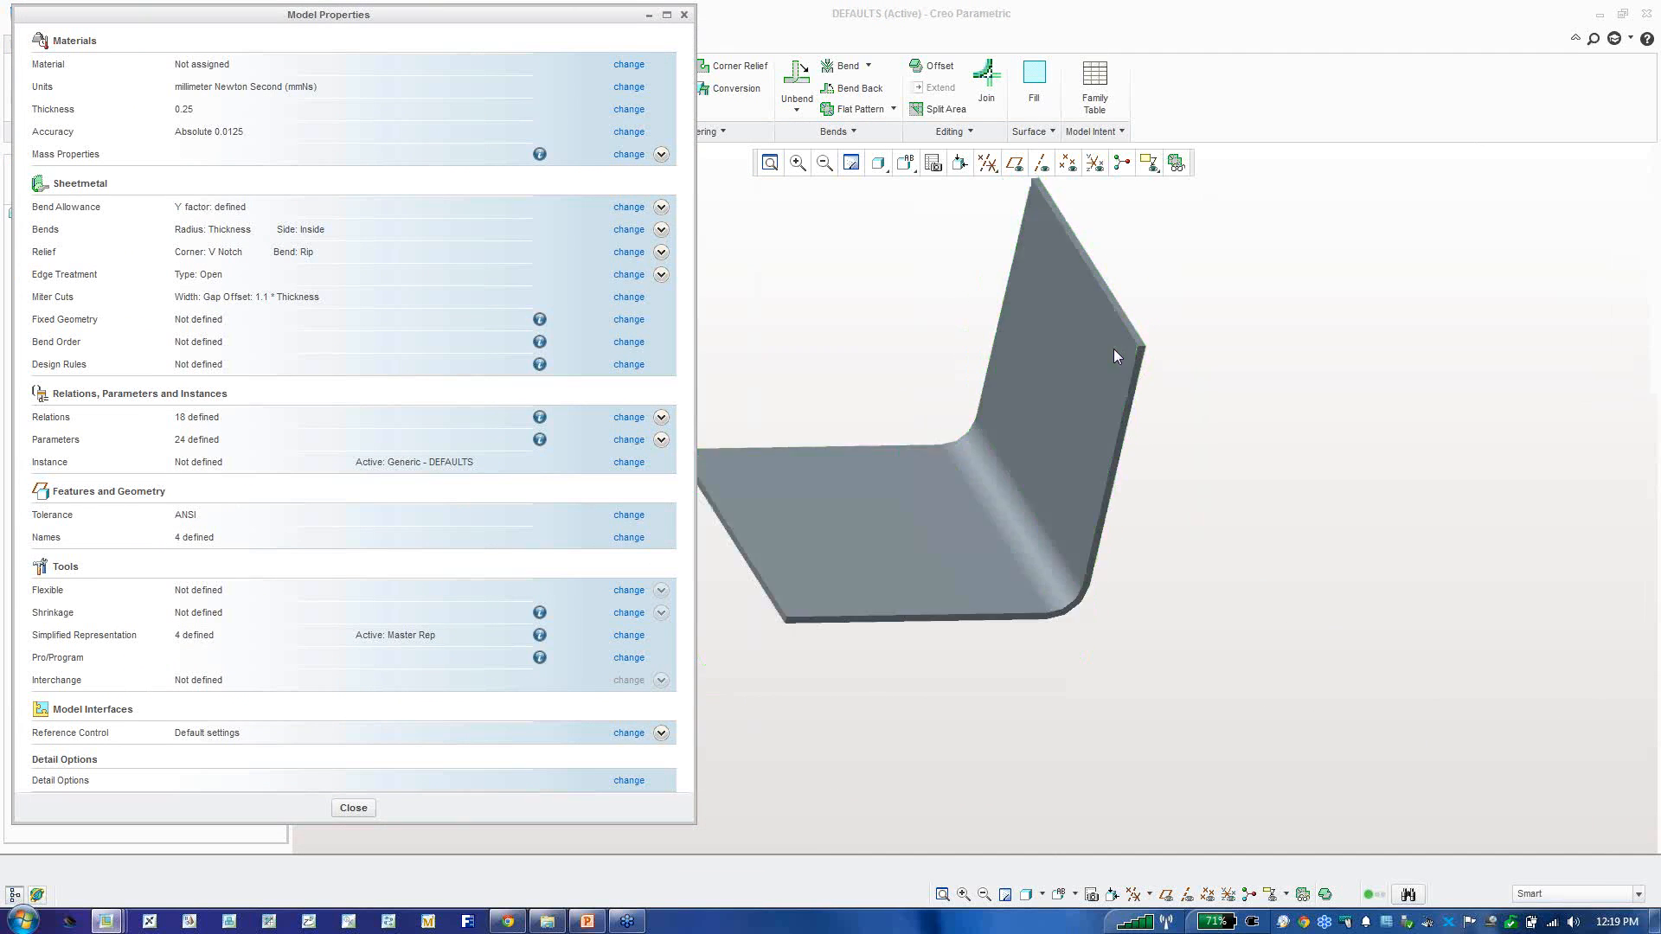
scroll(1003, 357, "down", 4)
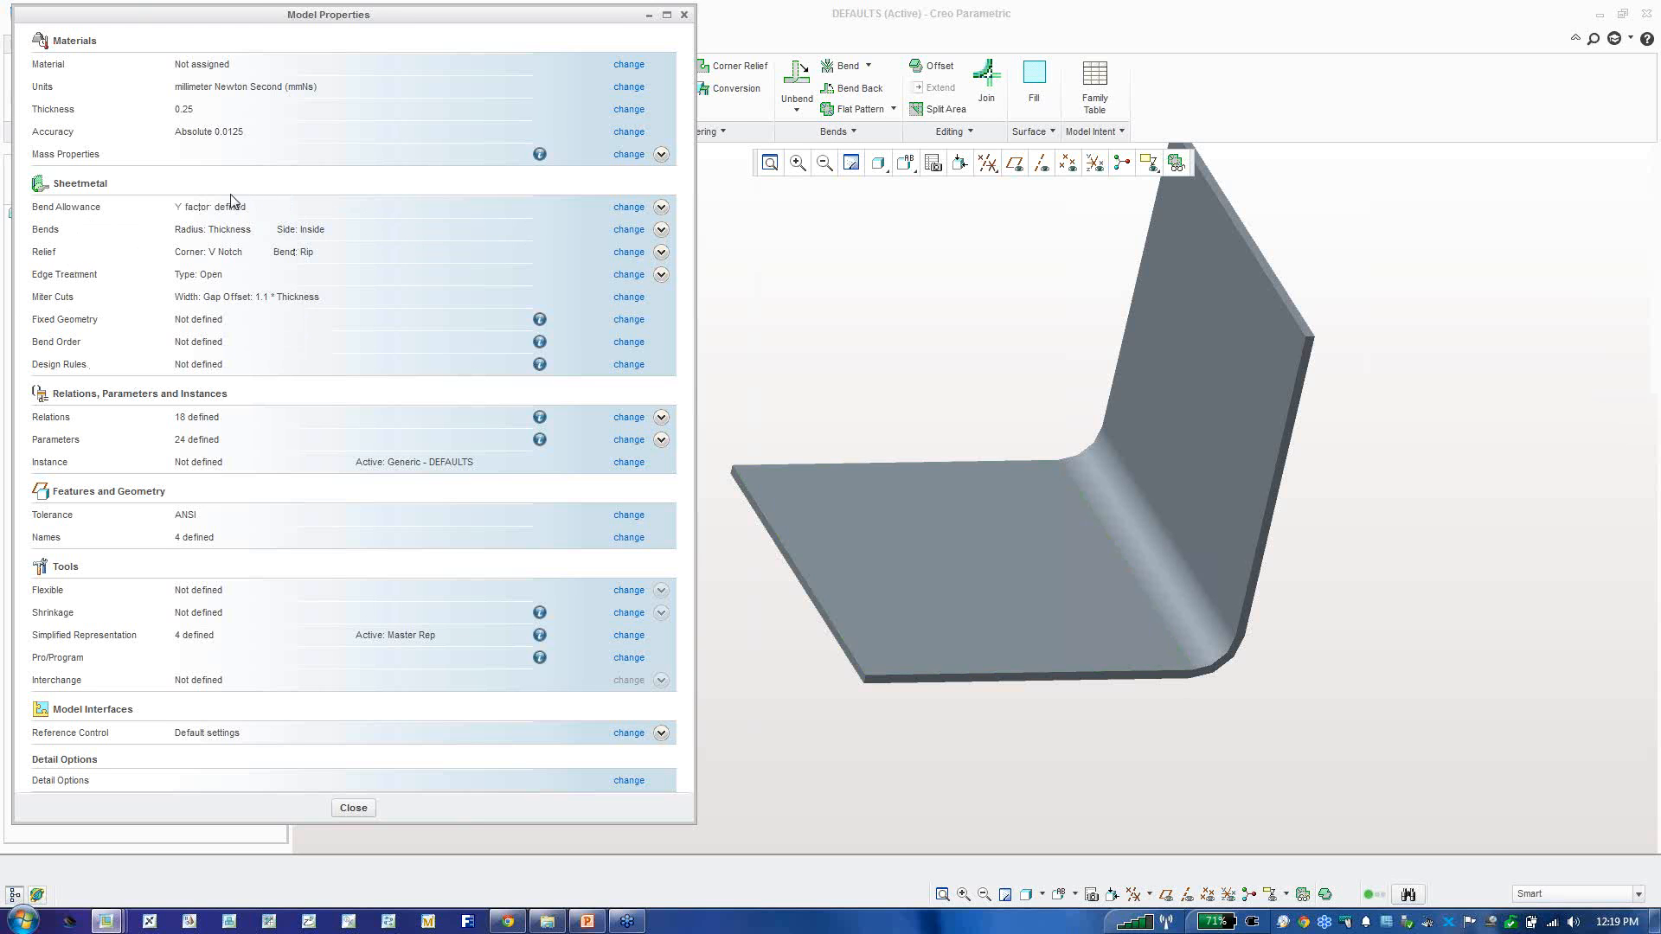
Step: Set the part's material thickness to 1 mm and regenerate the model
left_click(629, 110)
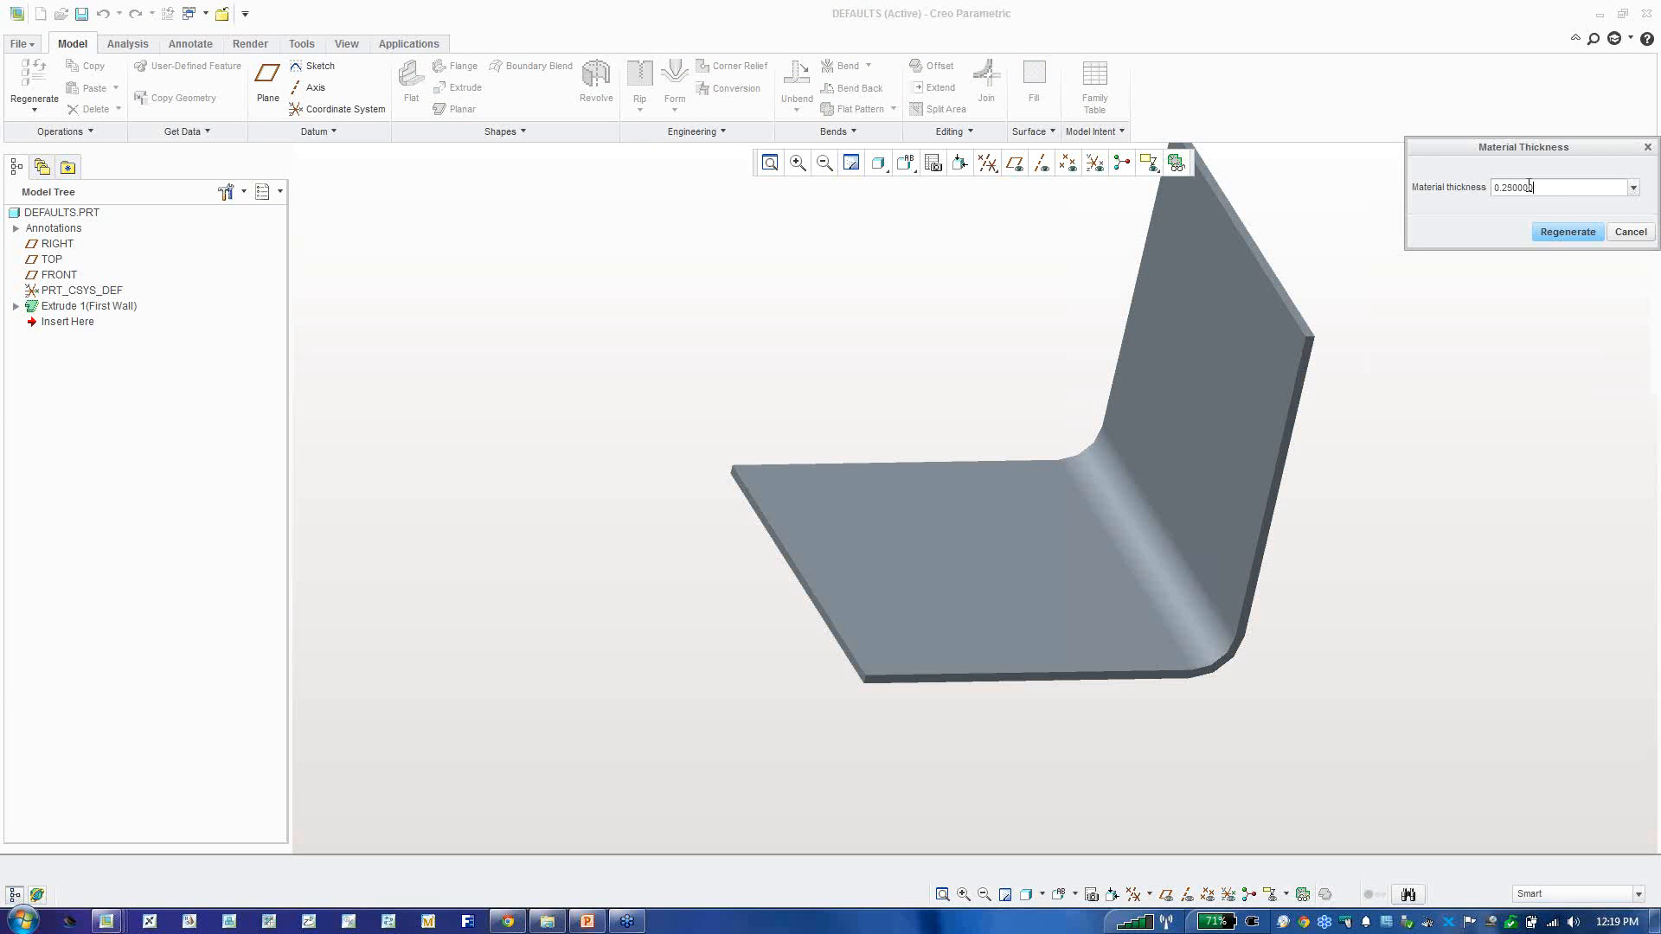
left_click_drag(1534, 188, 1498, 189)
key("BackSpace")
type("1")
left_click(1575, 228)
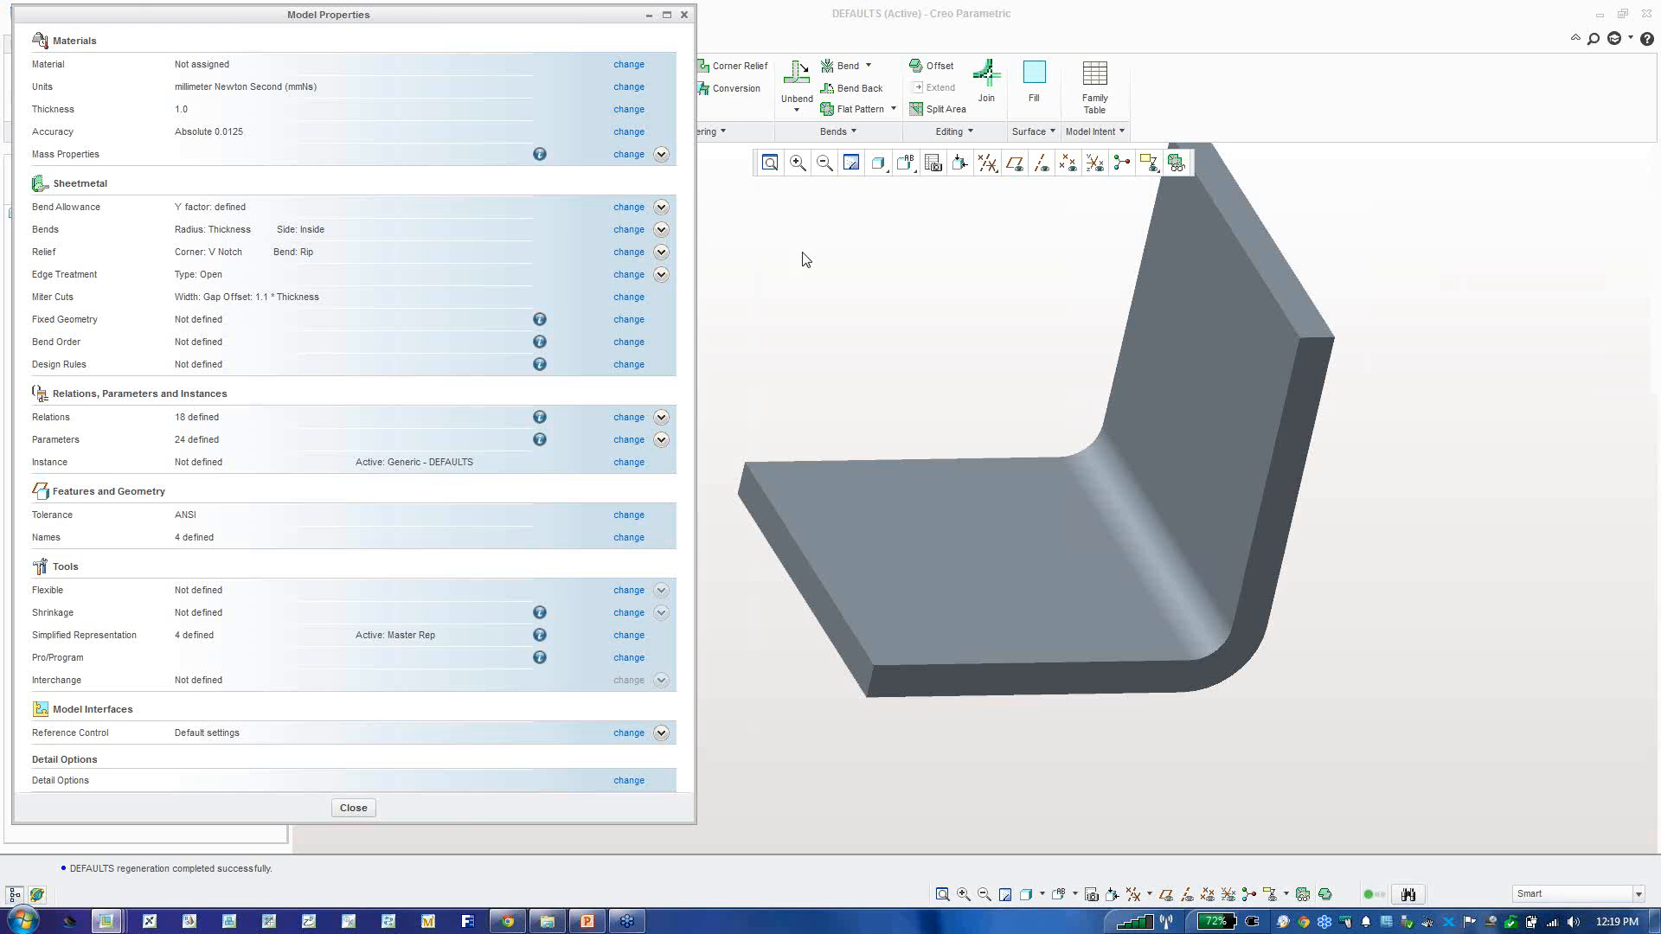
Step: Set the default bend radius to 0.5 mm in the sheet metal bend preferences, regenerate, and close the model properties
left_click(621, 234)
left_click_drag(693, 223, 228, 228)
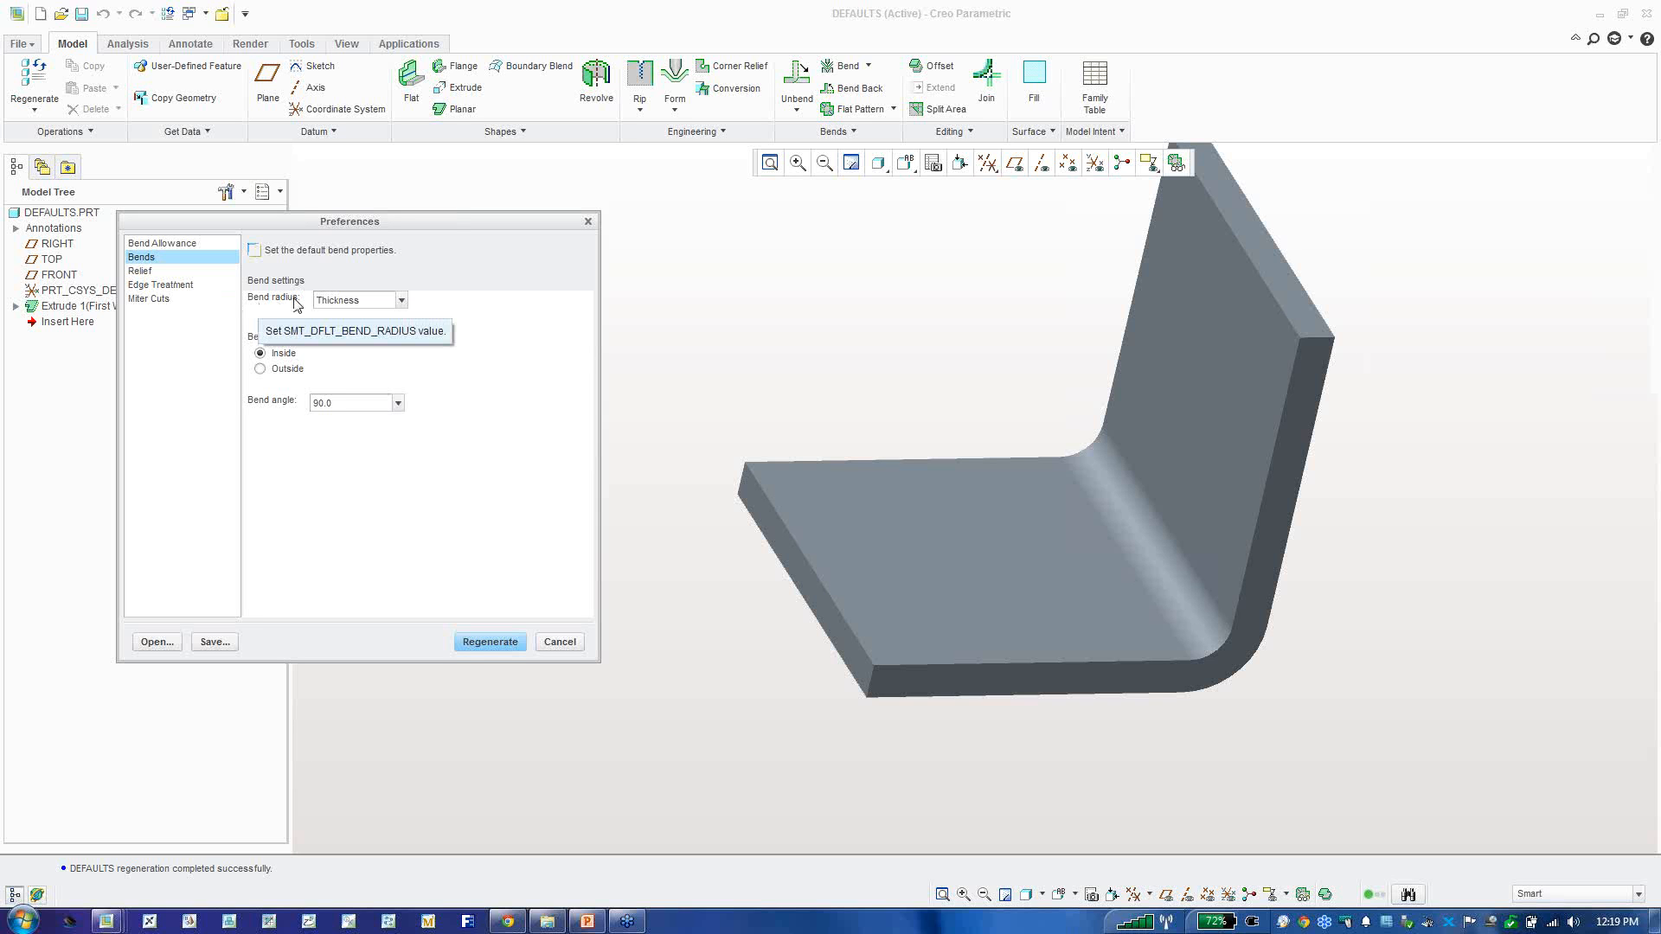
left_click(403, 302)
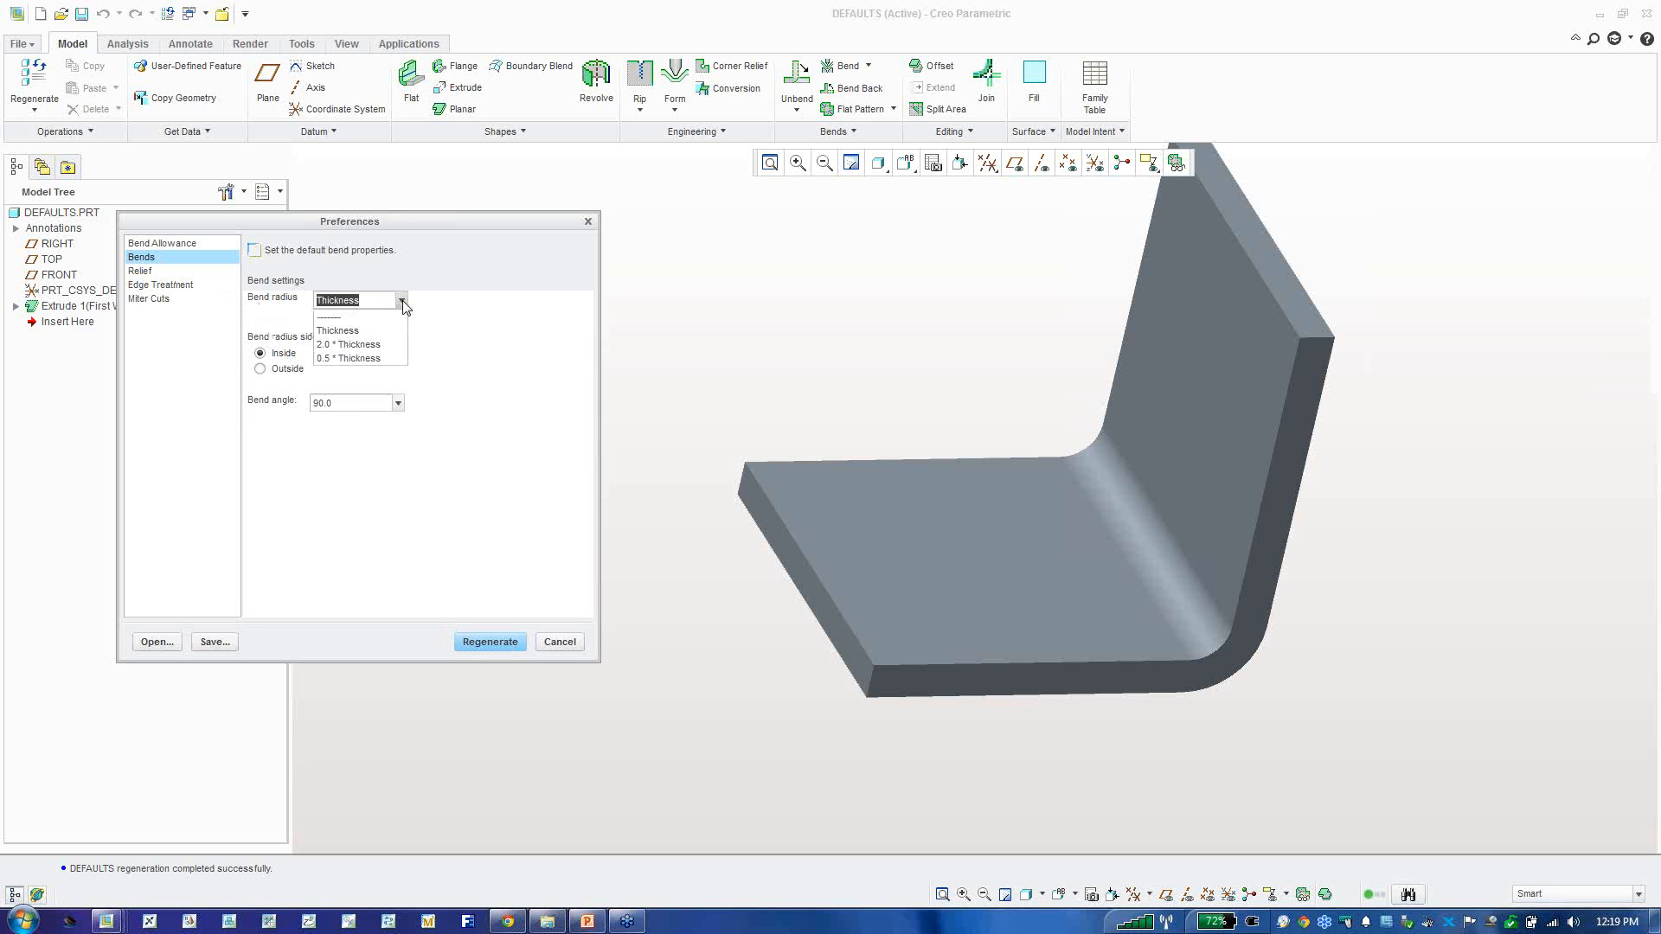
left_click(381, 298)
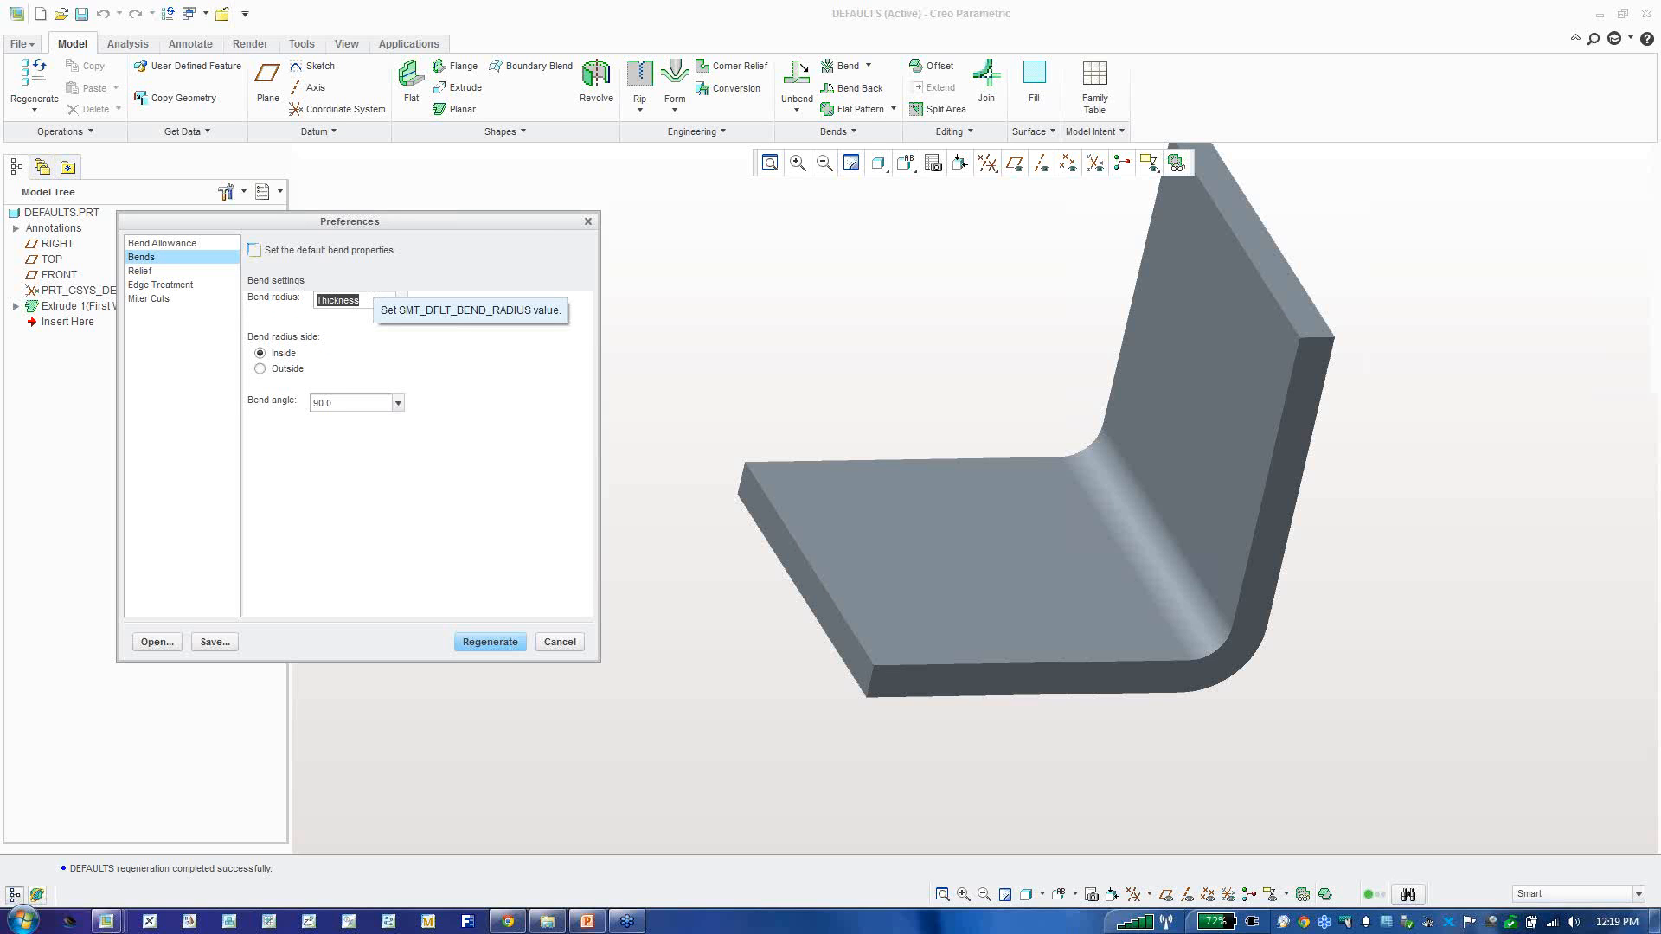
key("BackSpace")
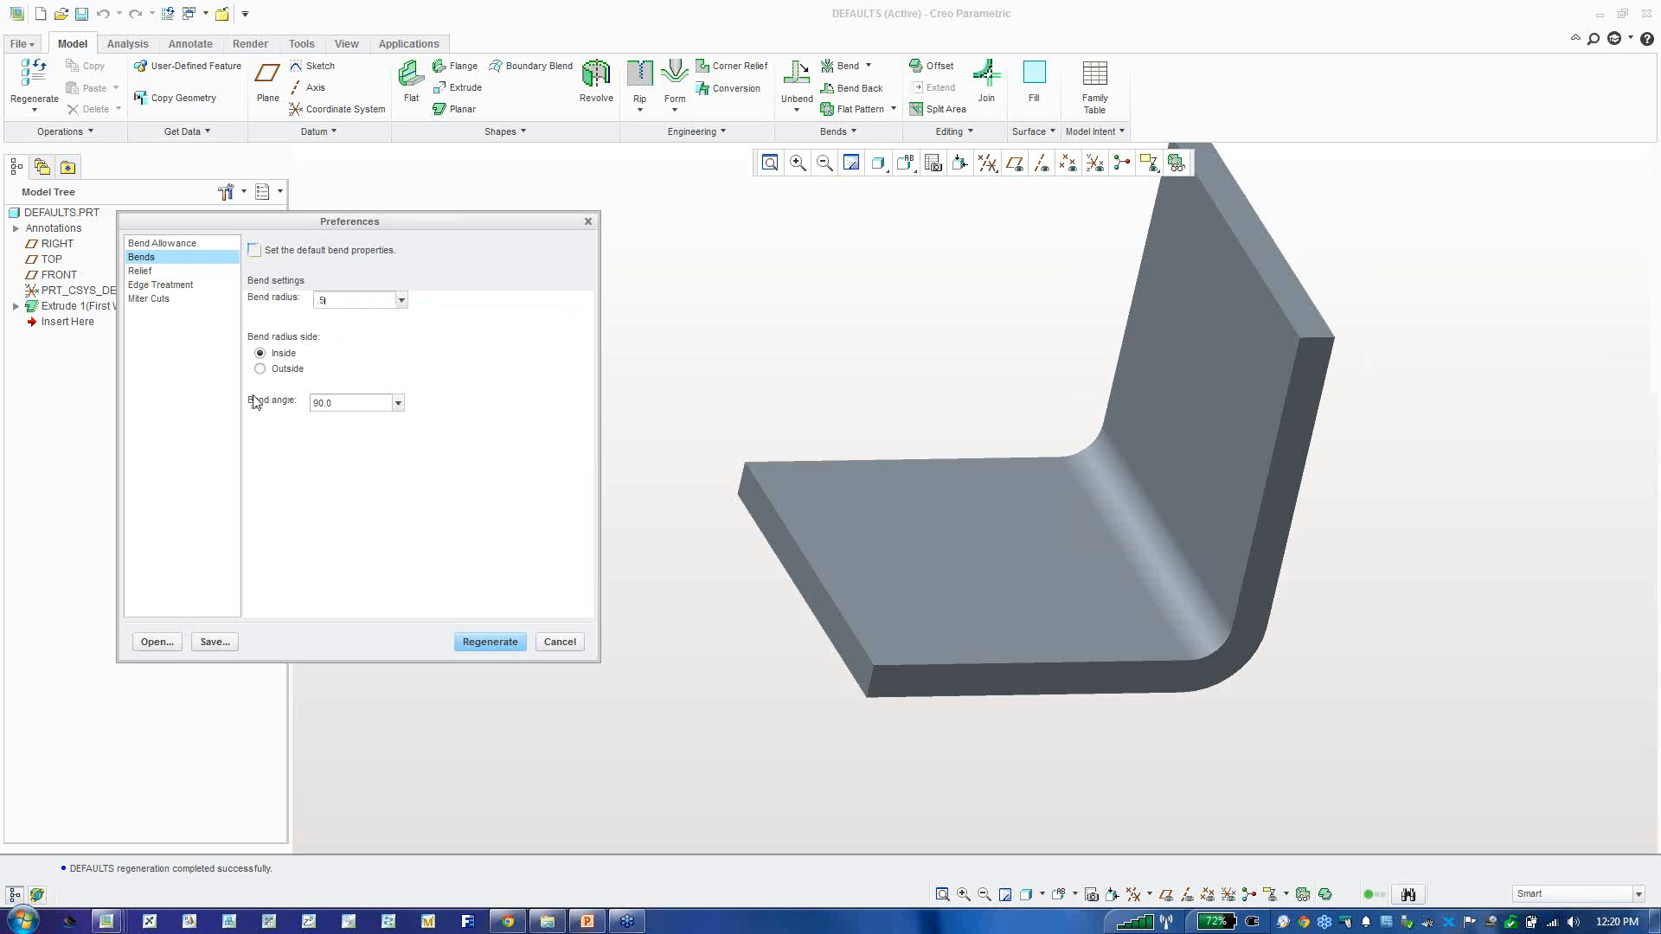
left_click(316, 403)
left_click(506, 645)
left_click(360, 802)
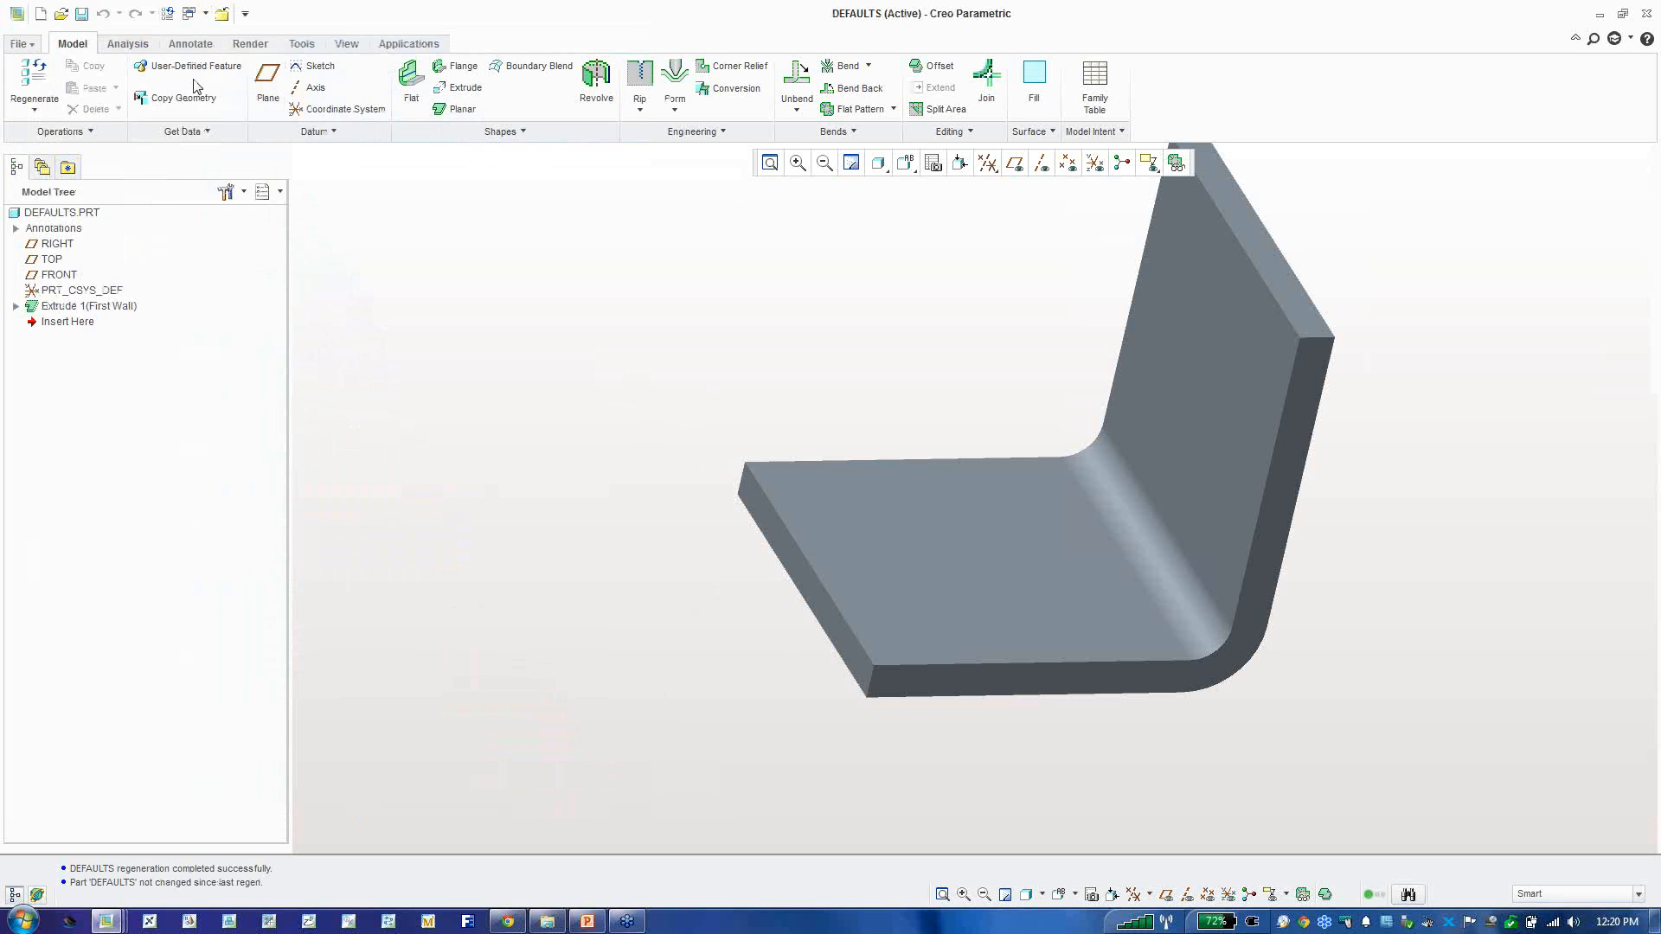
left_click(868, 66)
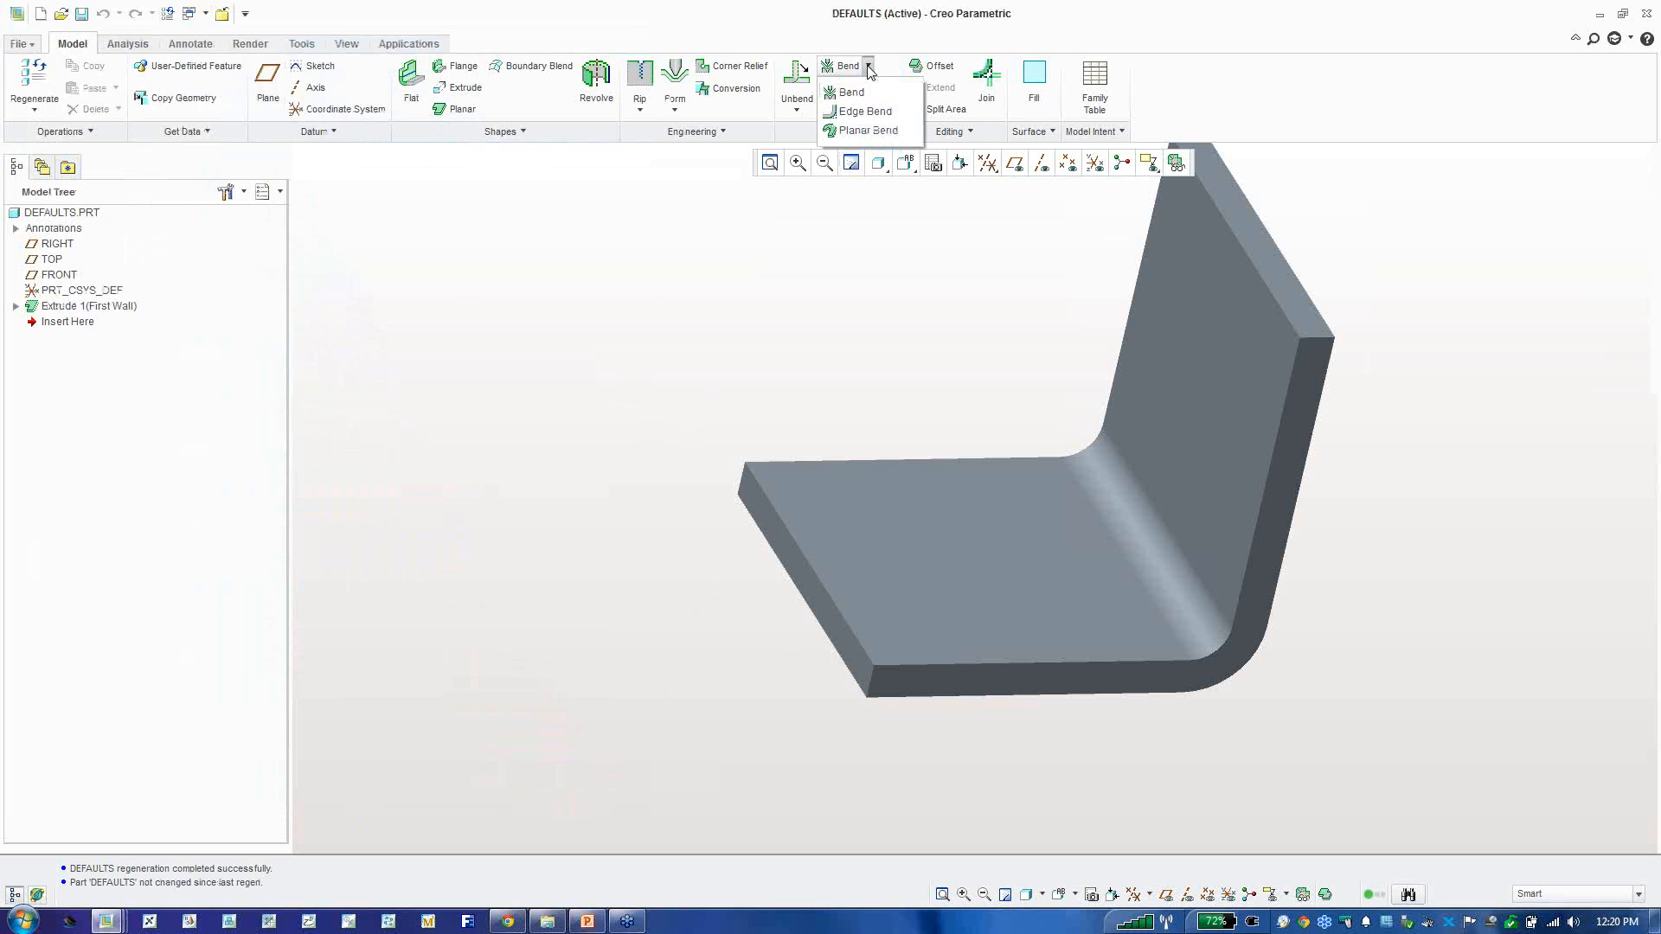
left_click(851, 92)
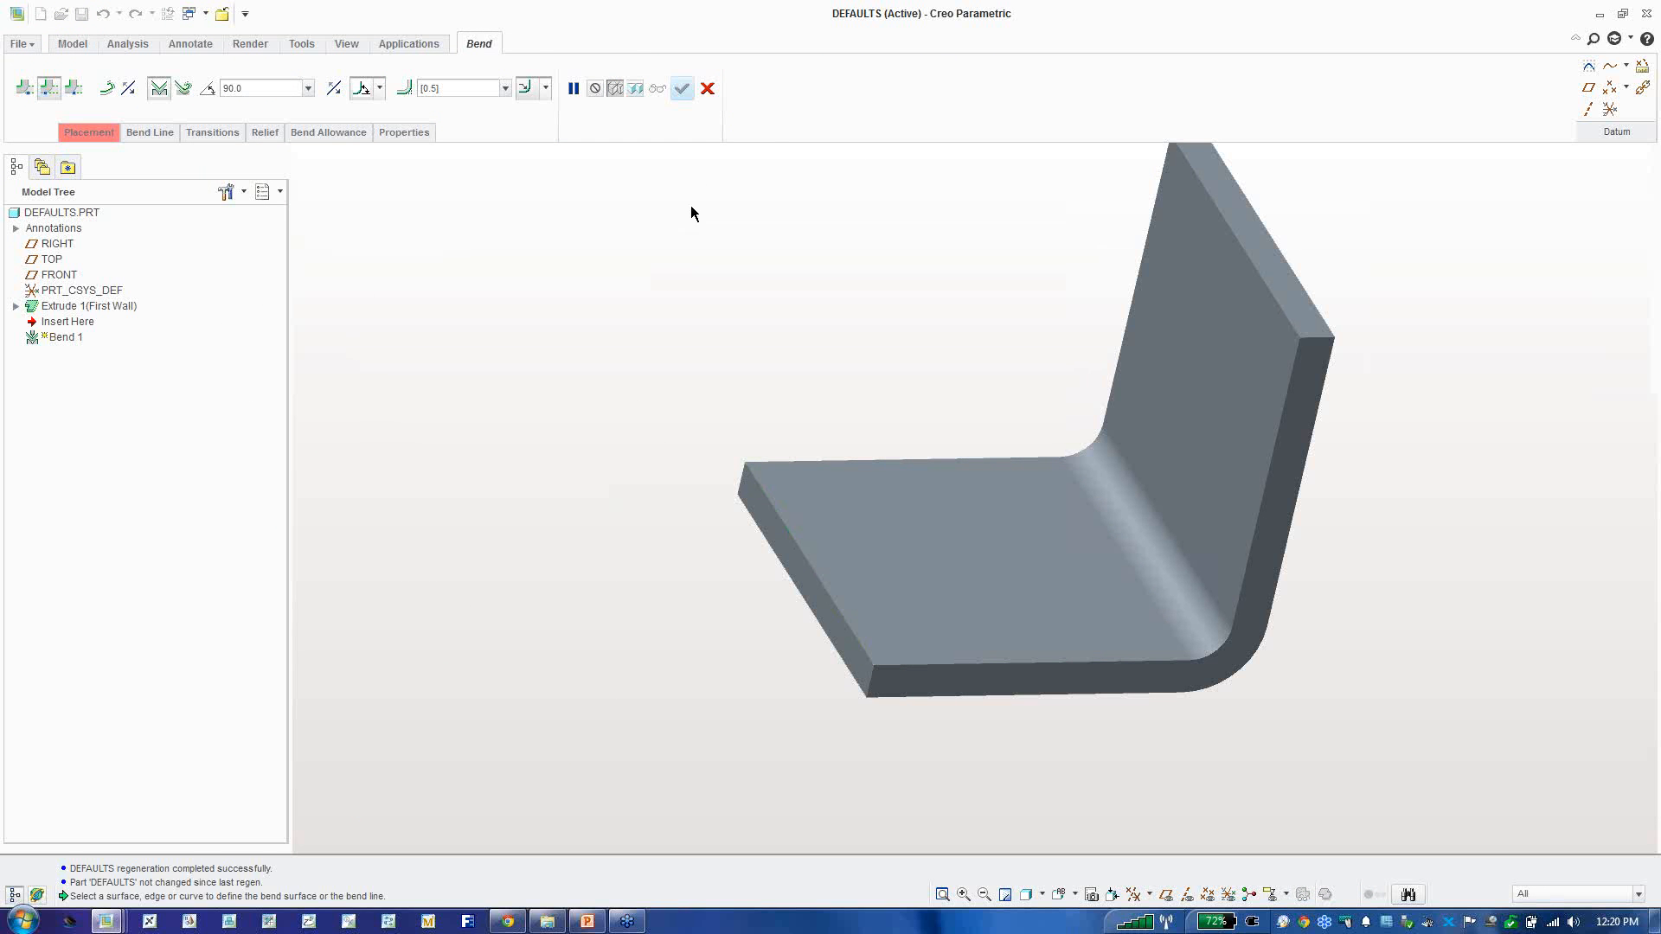
left_click(707, 89)
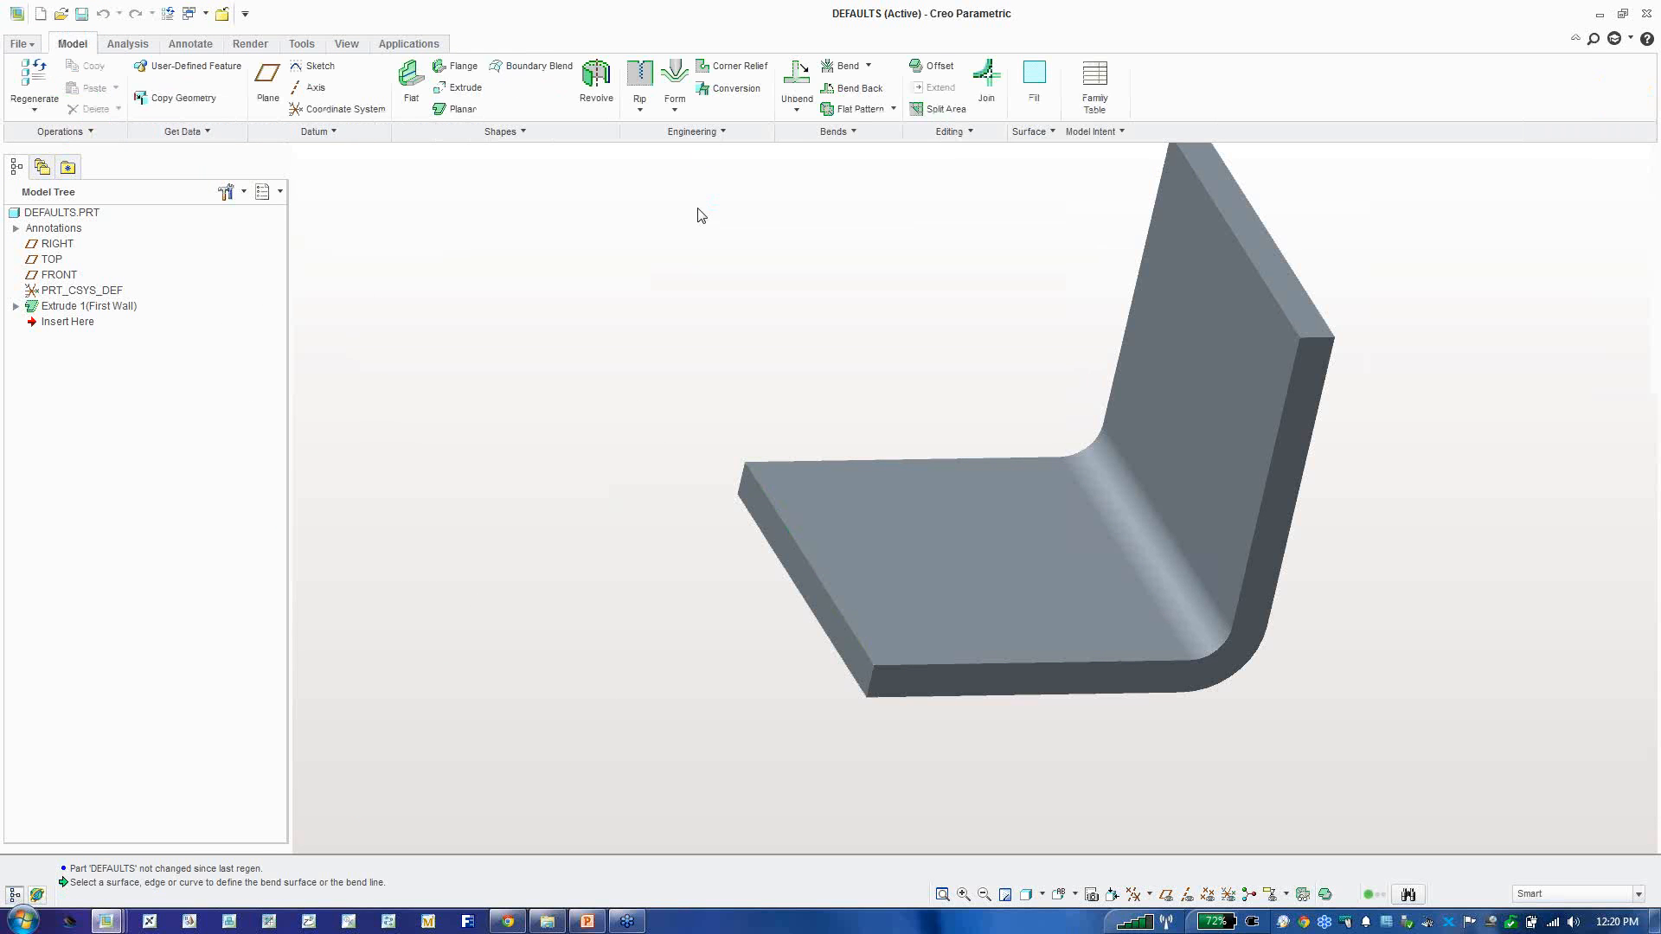
Step: Start a bend on the flat wall's upper face, running its bend line between both side edges with offsets from the free end
left_click(841, 69)
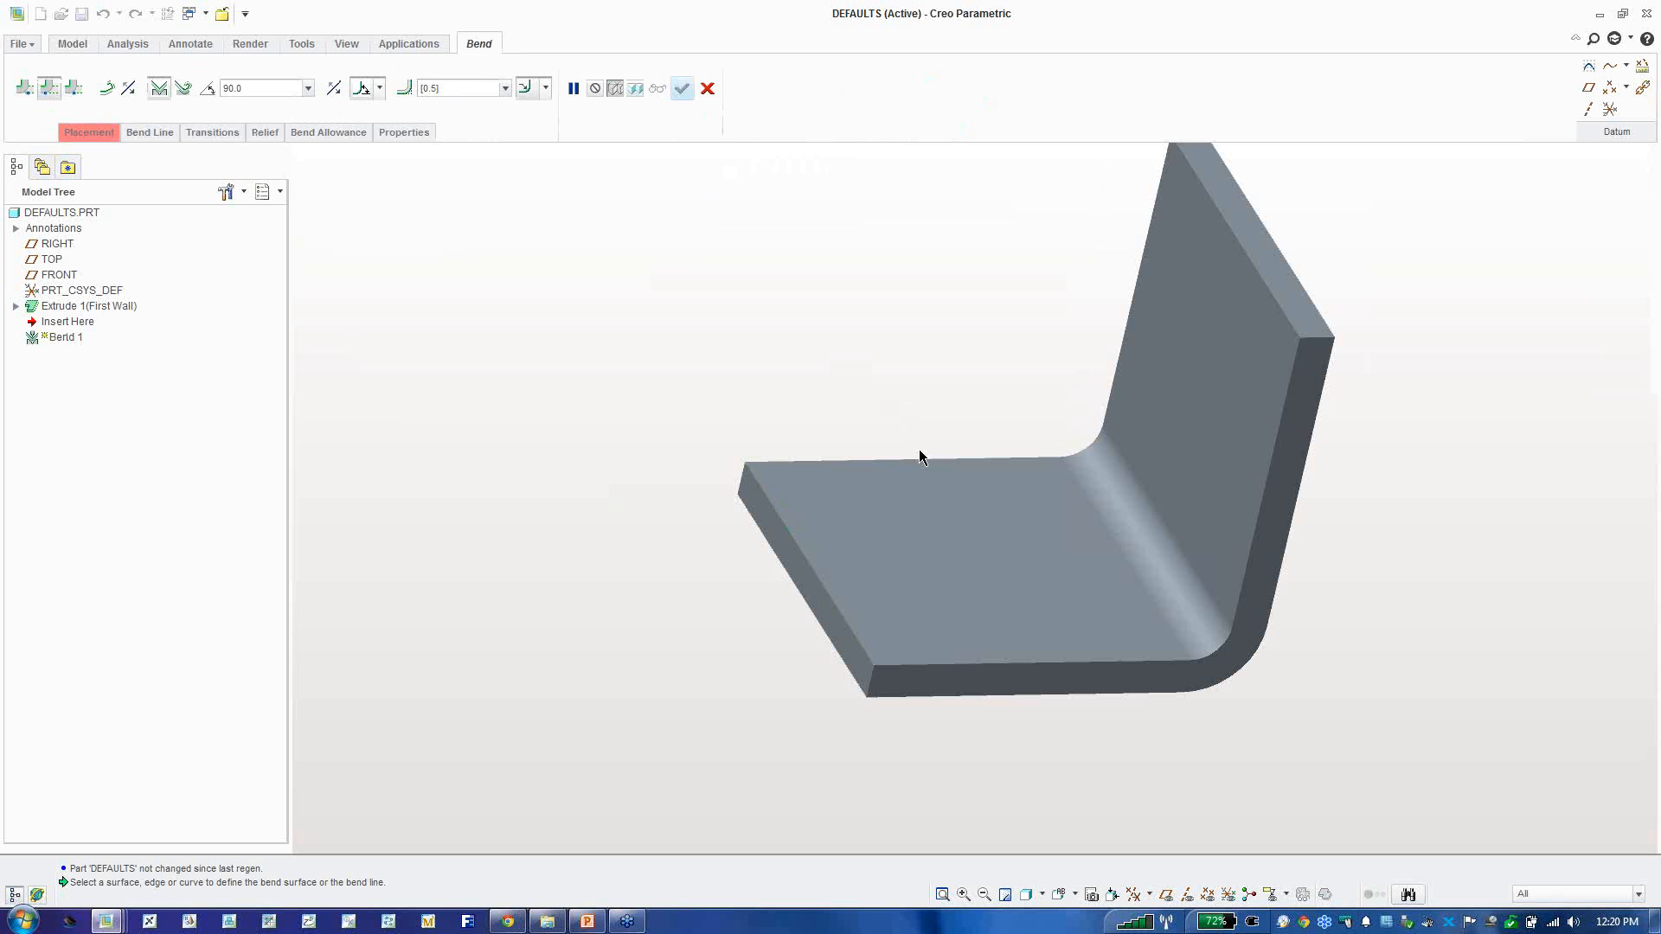
left_click(940, 513)
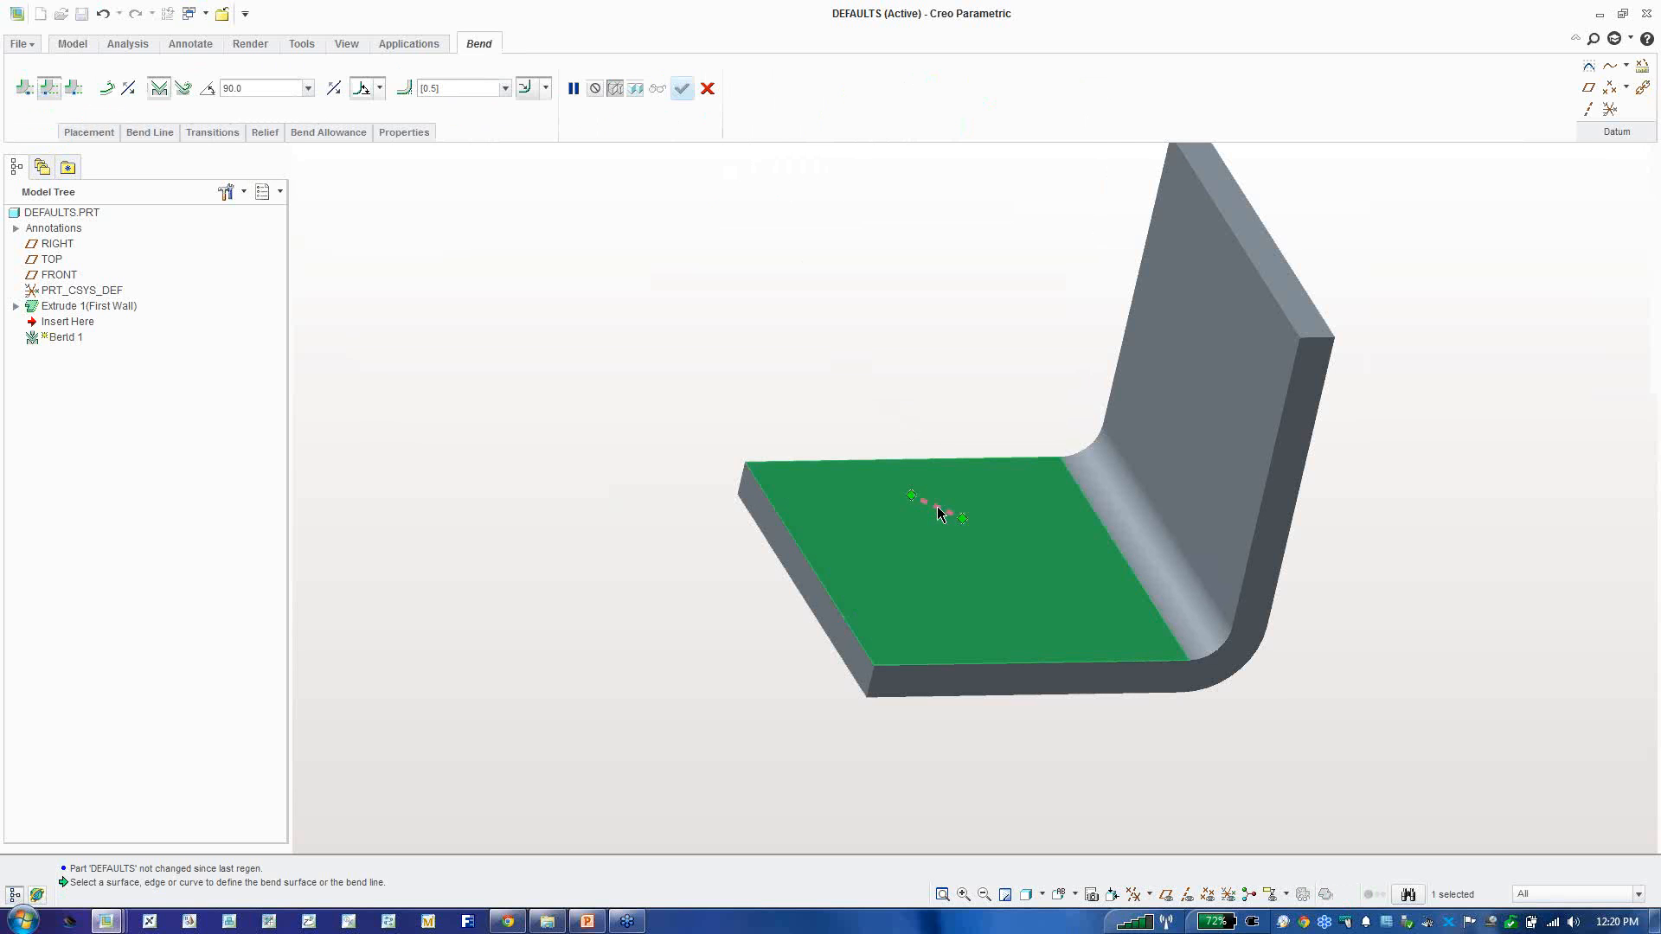
left_click_drag(911, 495, 925, 459)
left_click_drag(963, 519, 871, 661)
left_click_drag(873, 437, 760, 481)
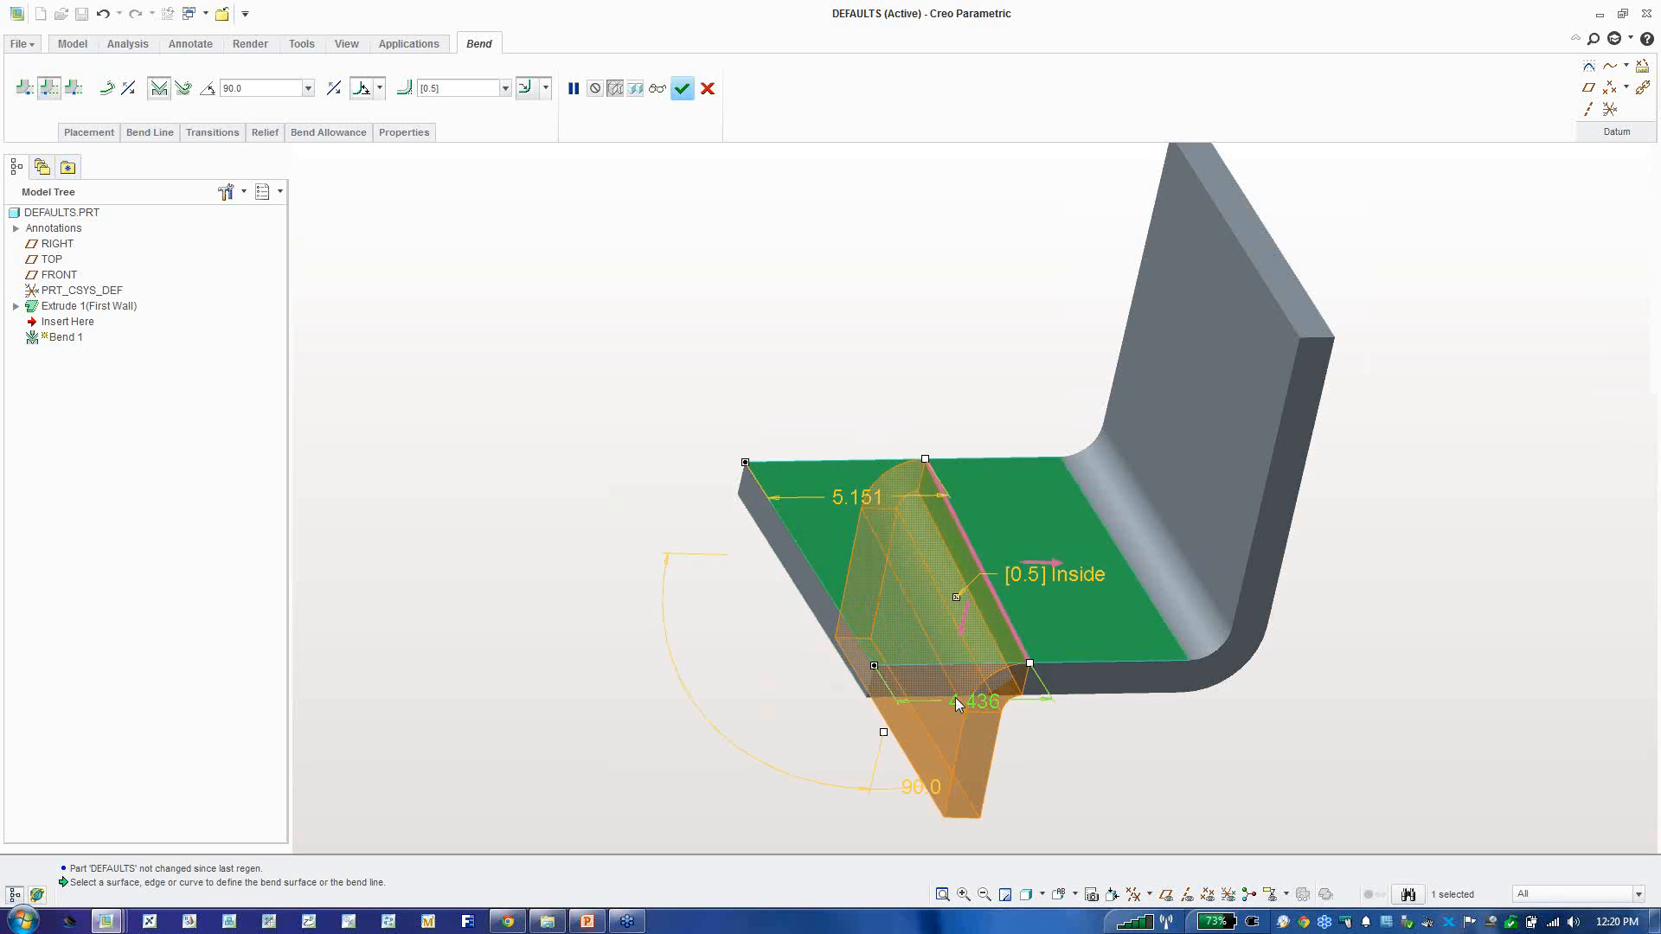
Step: Set both bend line offsets from the free end to 5 mm and complete the bend
type("5")
key("Return")
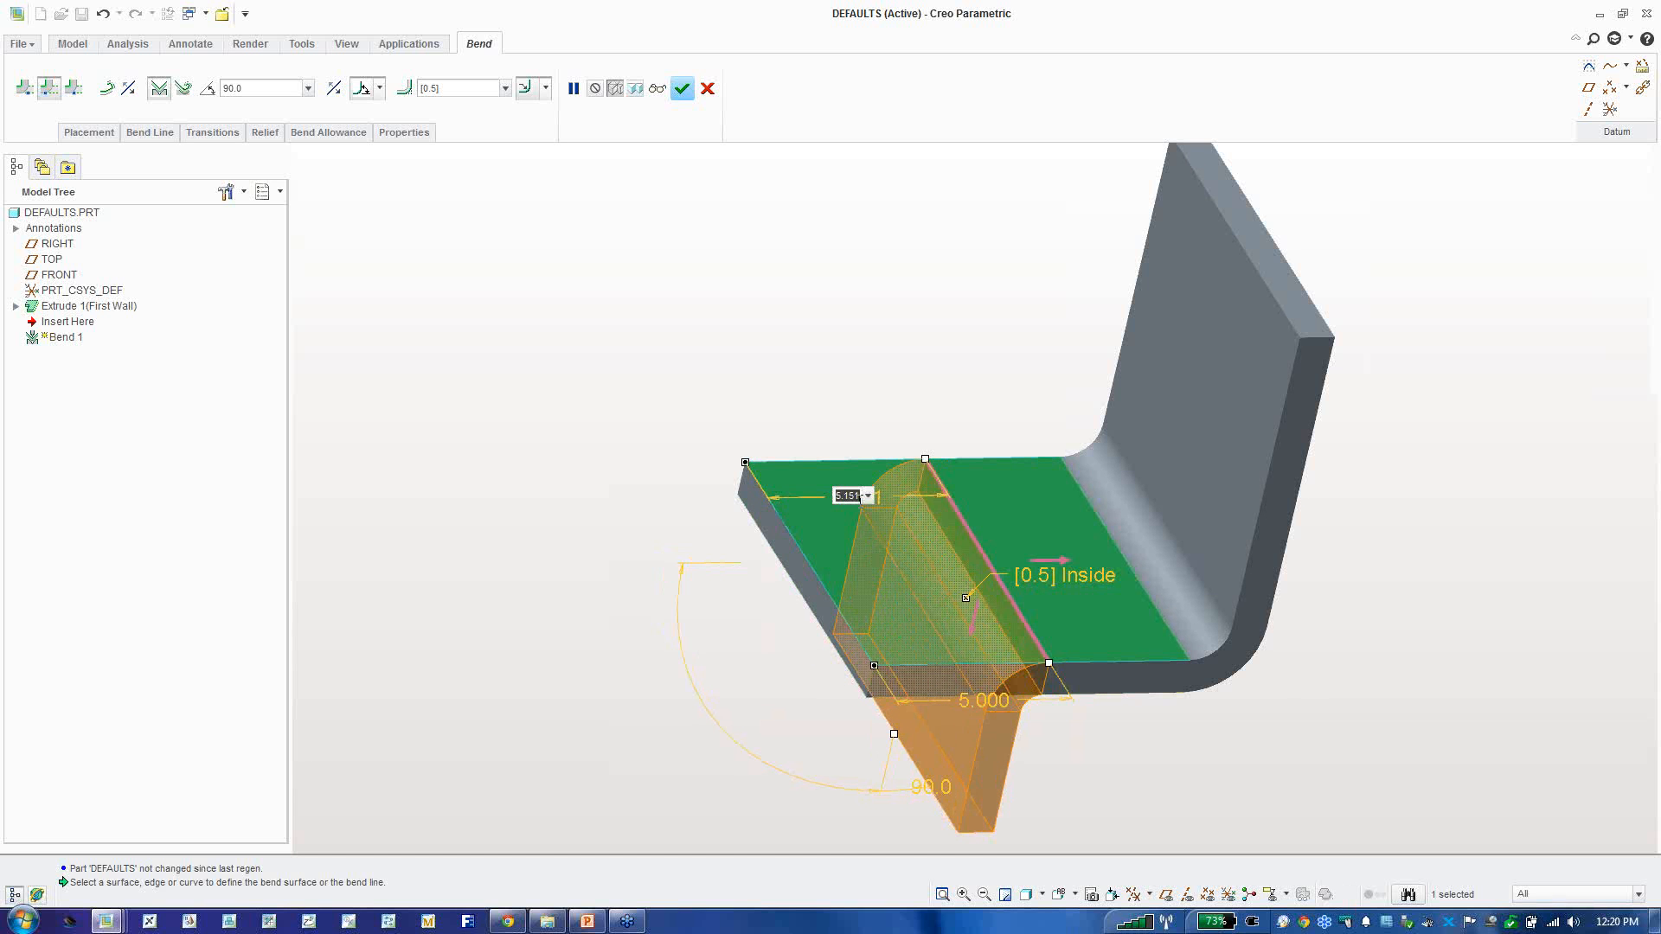
type("5")
key("Return")
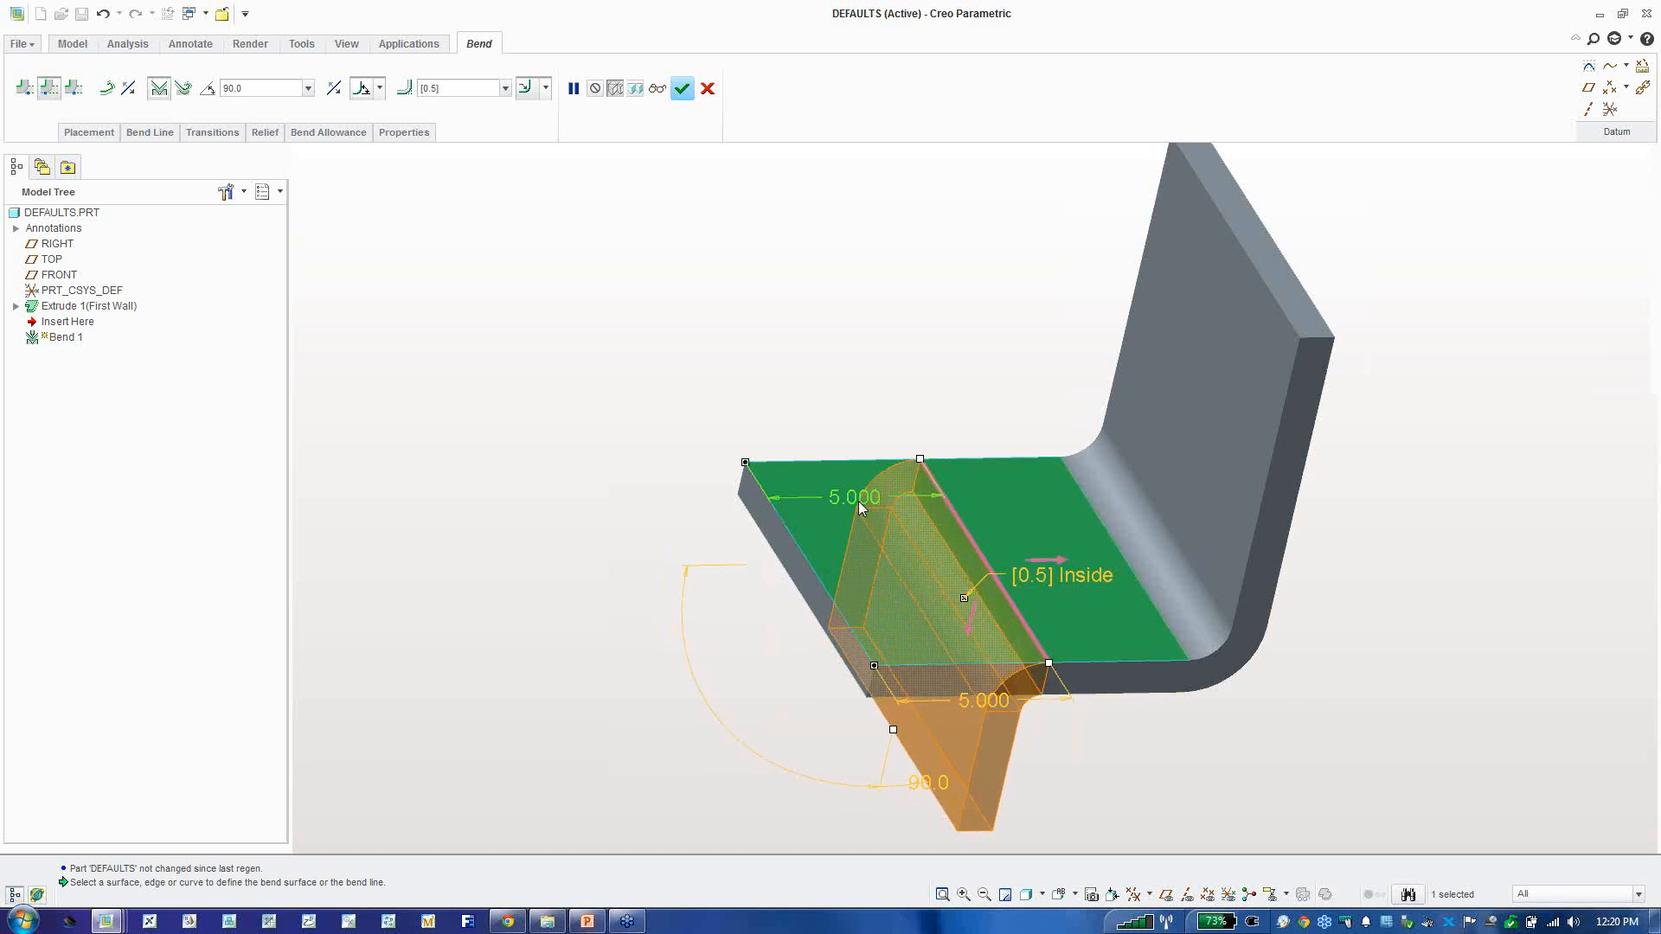
mouse_move(900, 660)
middle_mouse_down()
mouse_move(879, 623)
mouse_move(886, 642)
middle_mouse_up()
middle_click(886, 642)
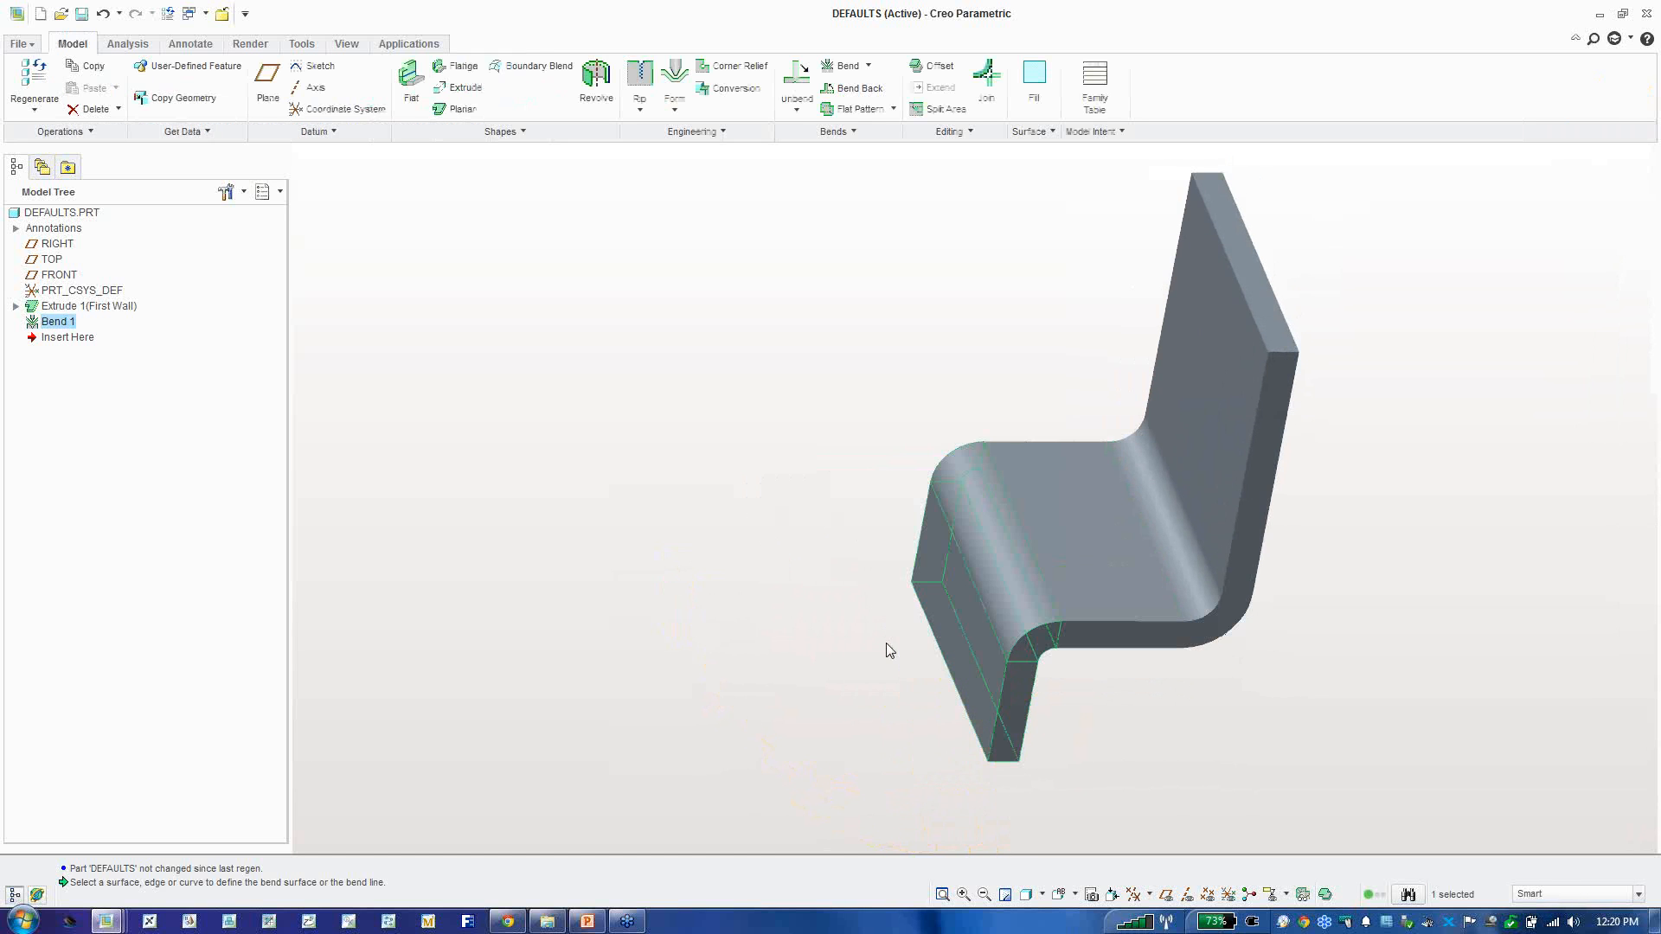
Step: Delete the bend feature from the flat wall
right_click(73, 325)
left_click(93, 355)
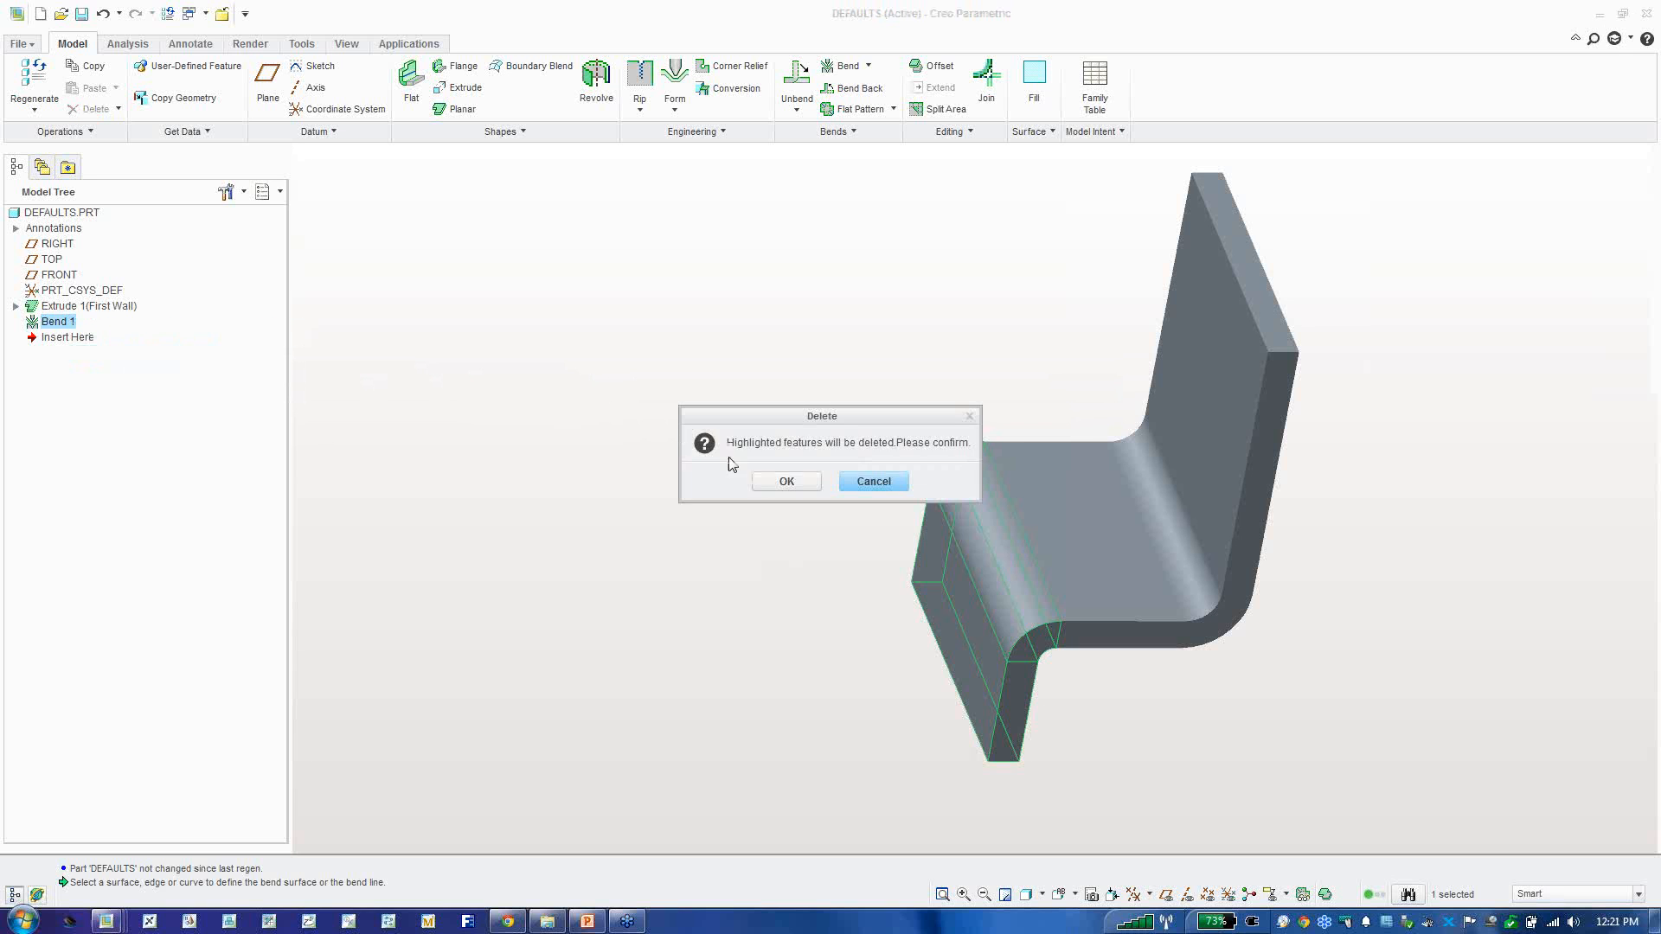
left_click(778, 482)
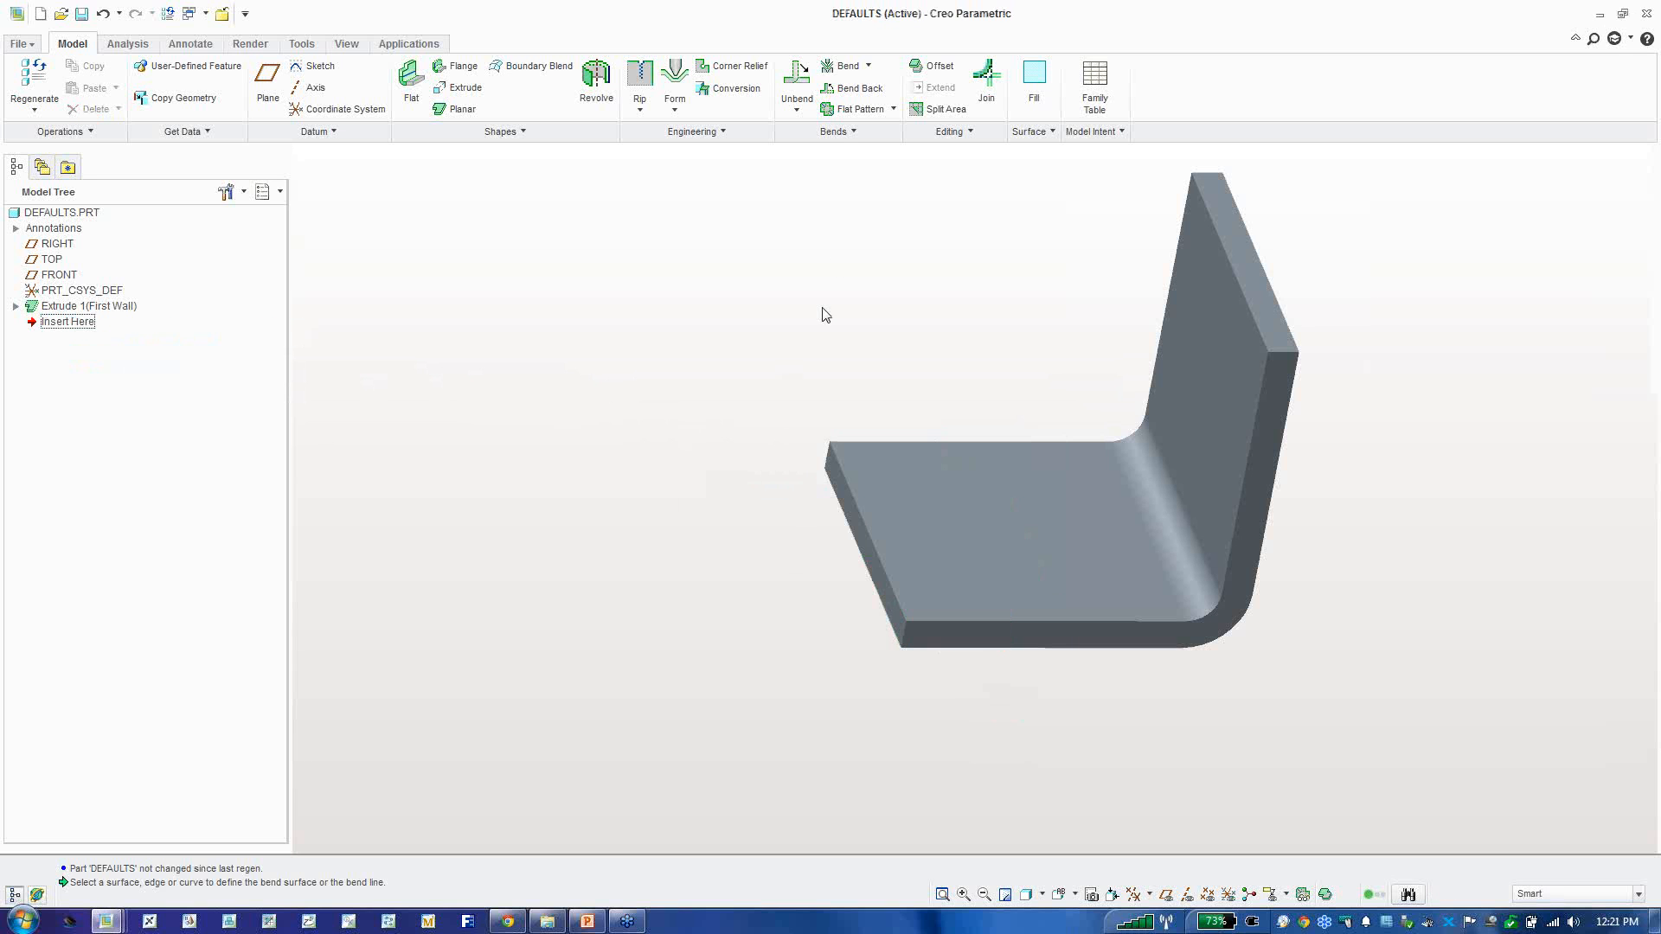
Step: Bend the flat wall's free end upward from its lower end edge, flipping the fixed side and offsetting the bend line about 5.04 mm
left_click(836, 71)
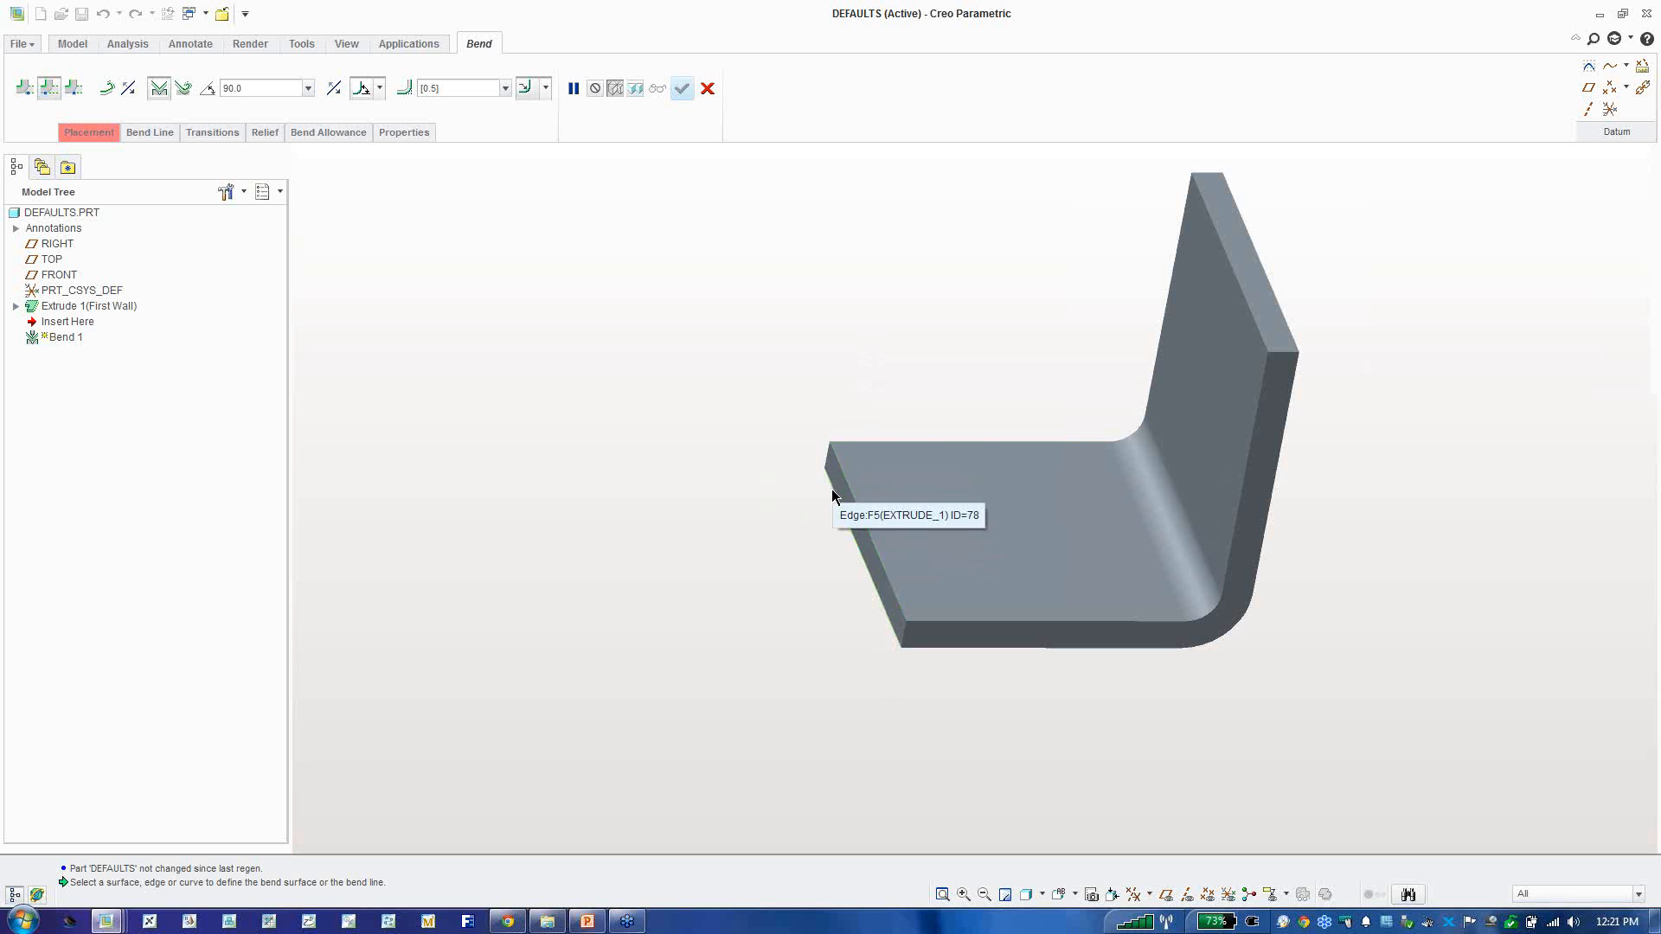
left_click(834, 496)
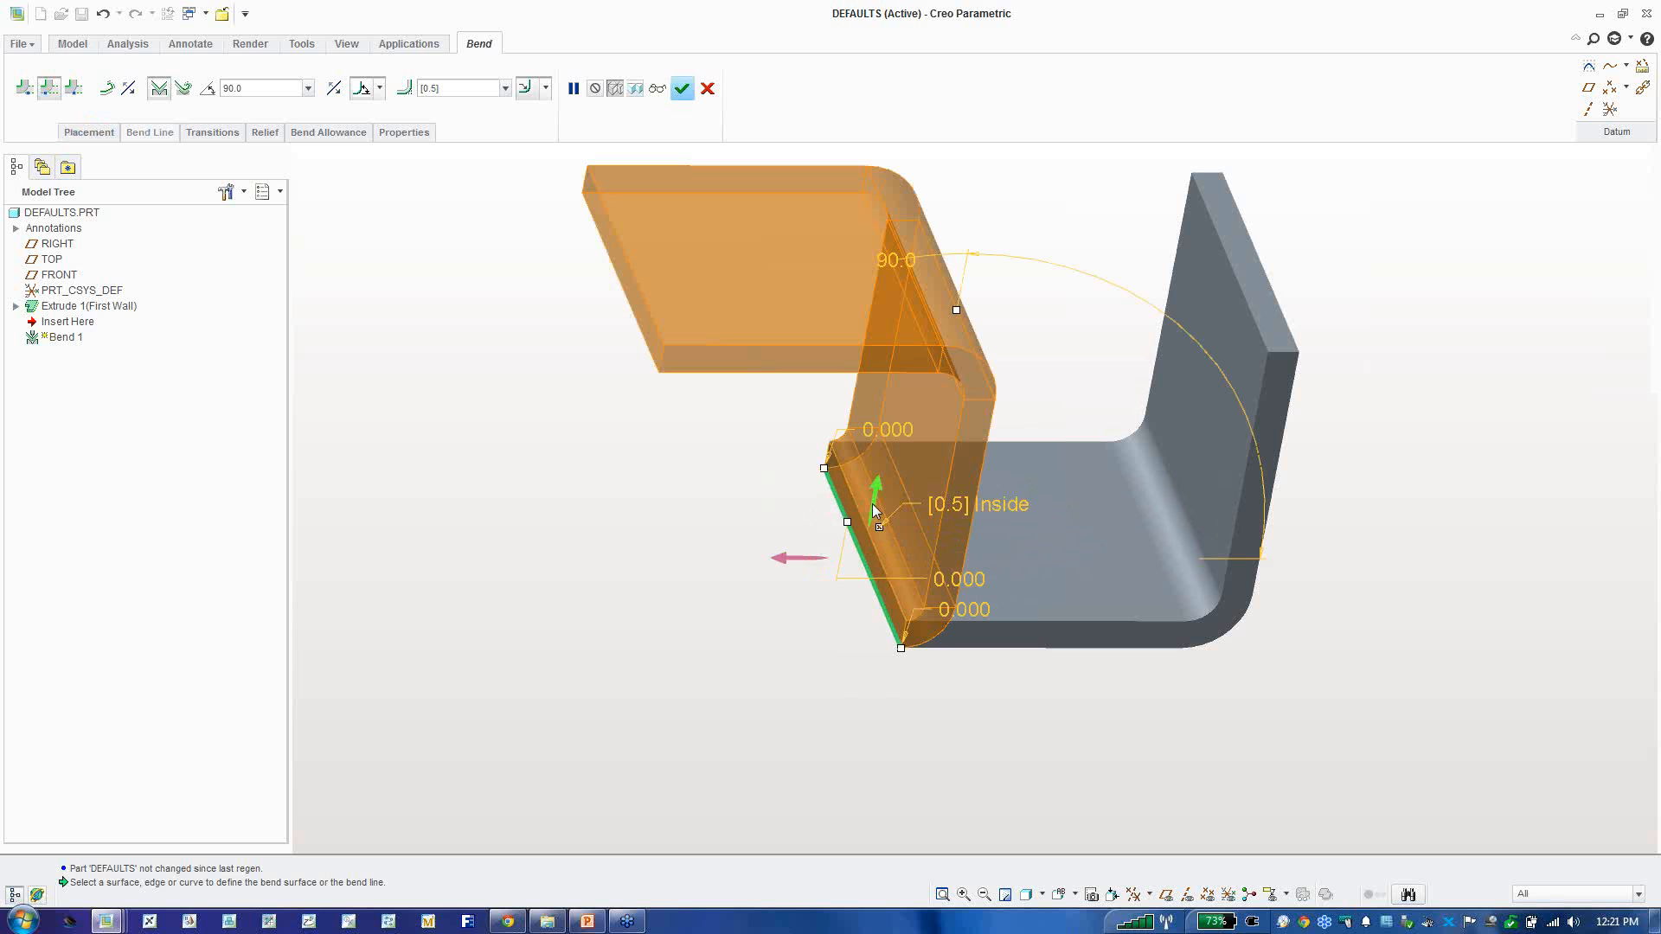
left_click(794, 561)
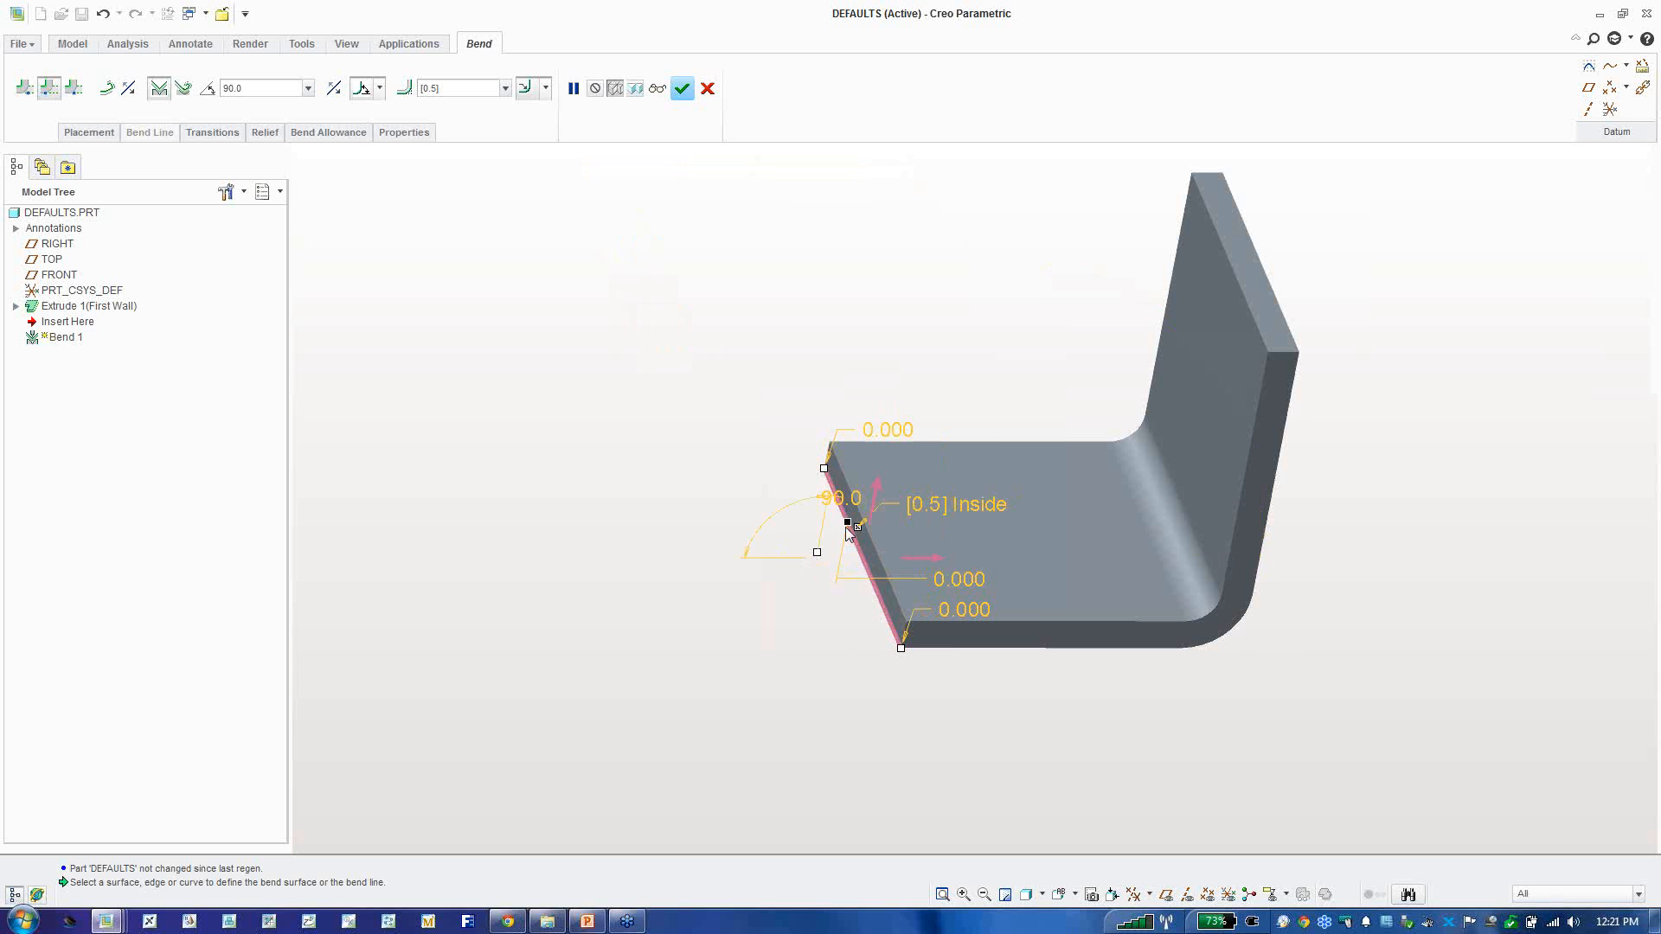
left_click_drag(848, 526, 1004, 495)
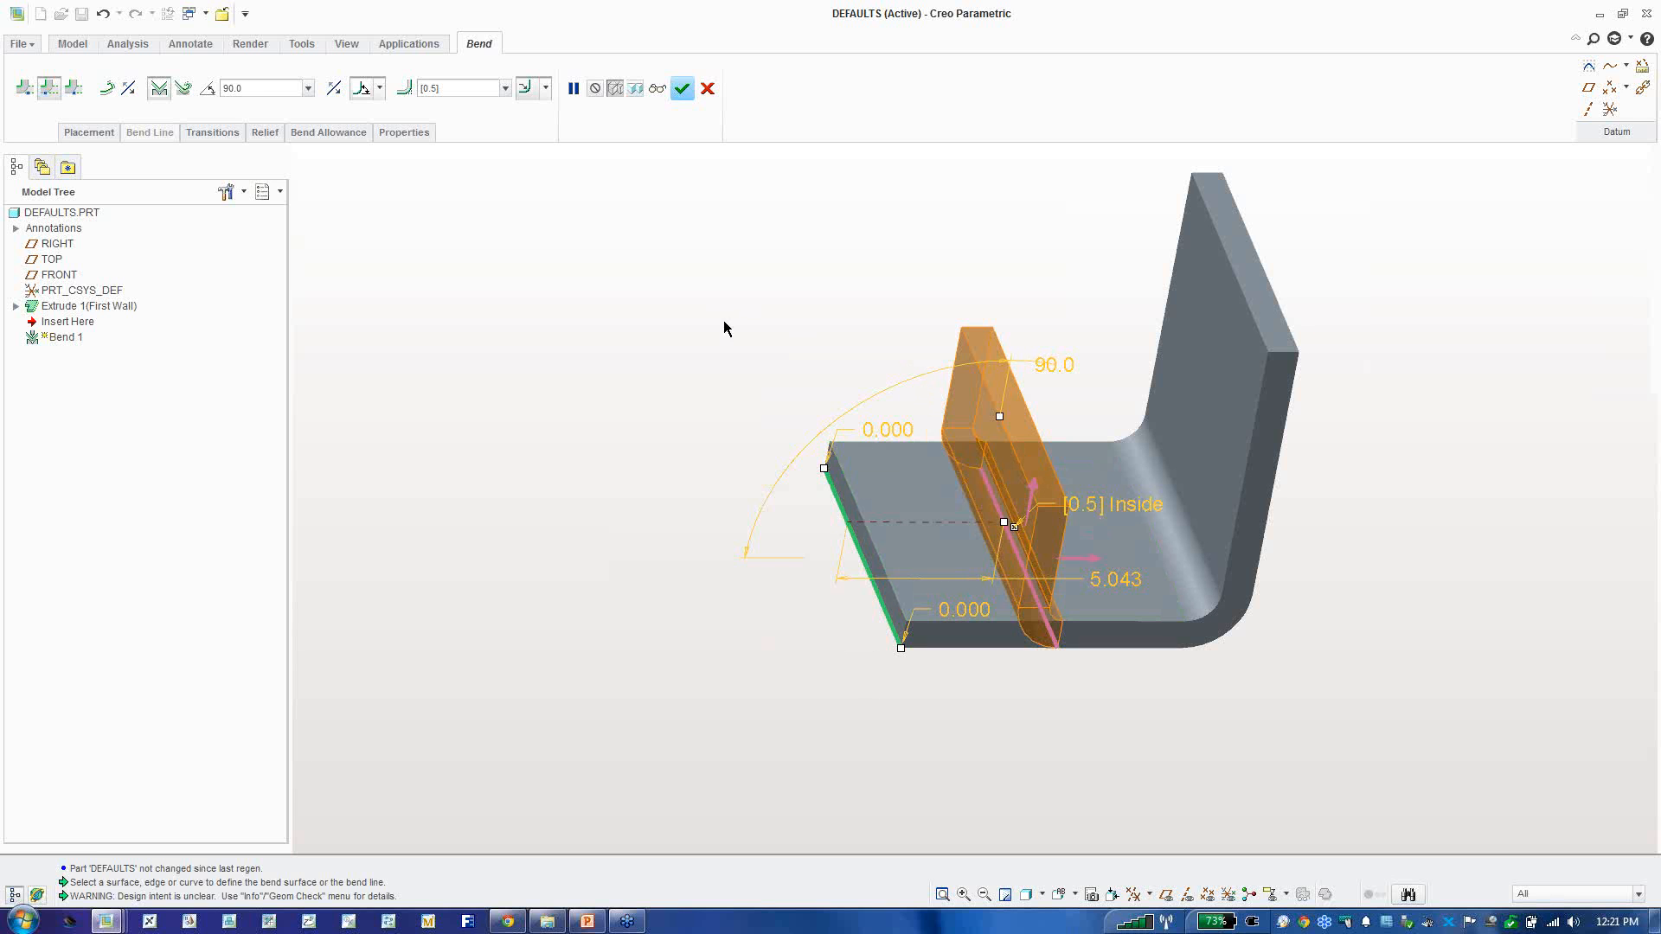
middle_click(469, 299)
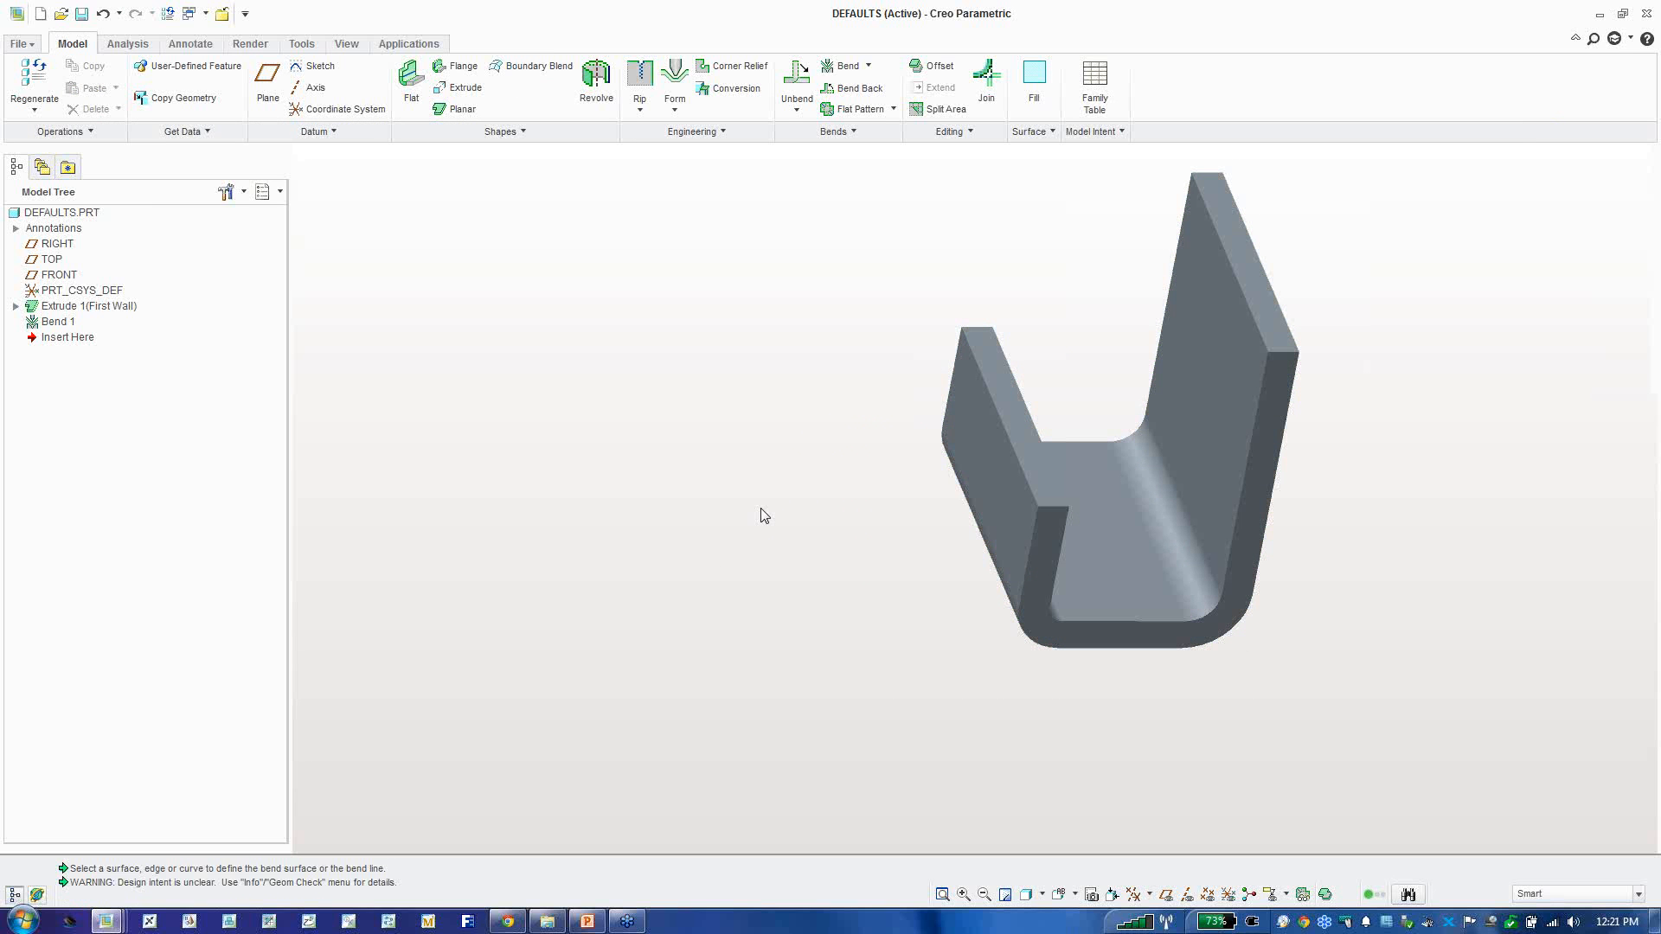
Step: Display the dimensions of the new bend and of the first wall to compare their bend radii
left_click(1032, 618)
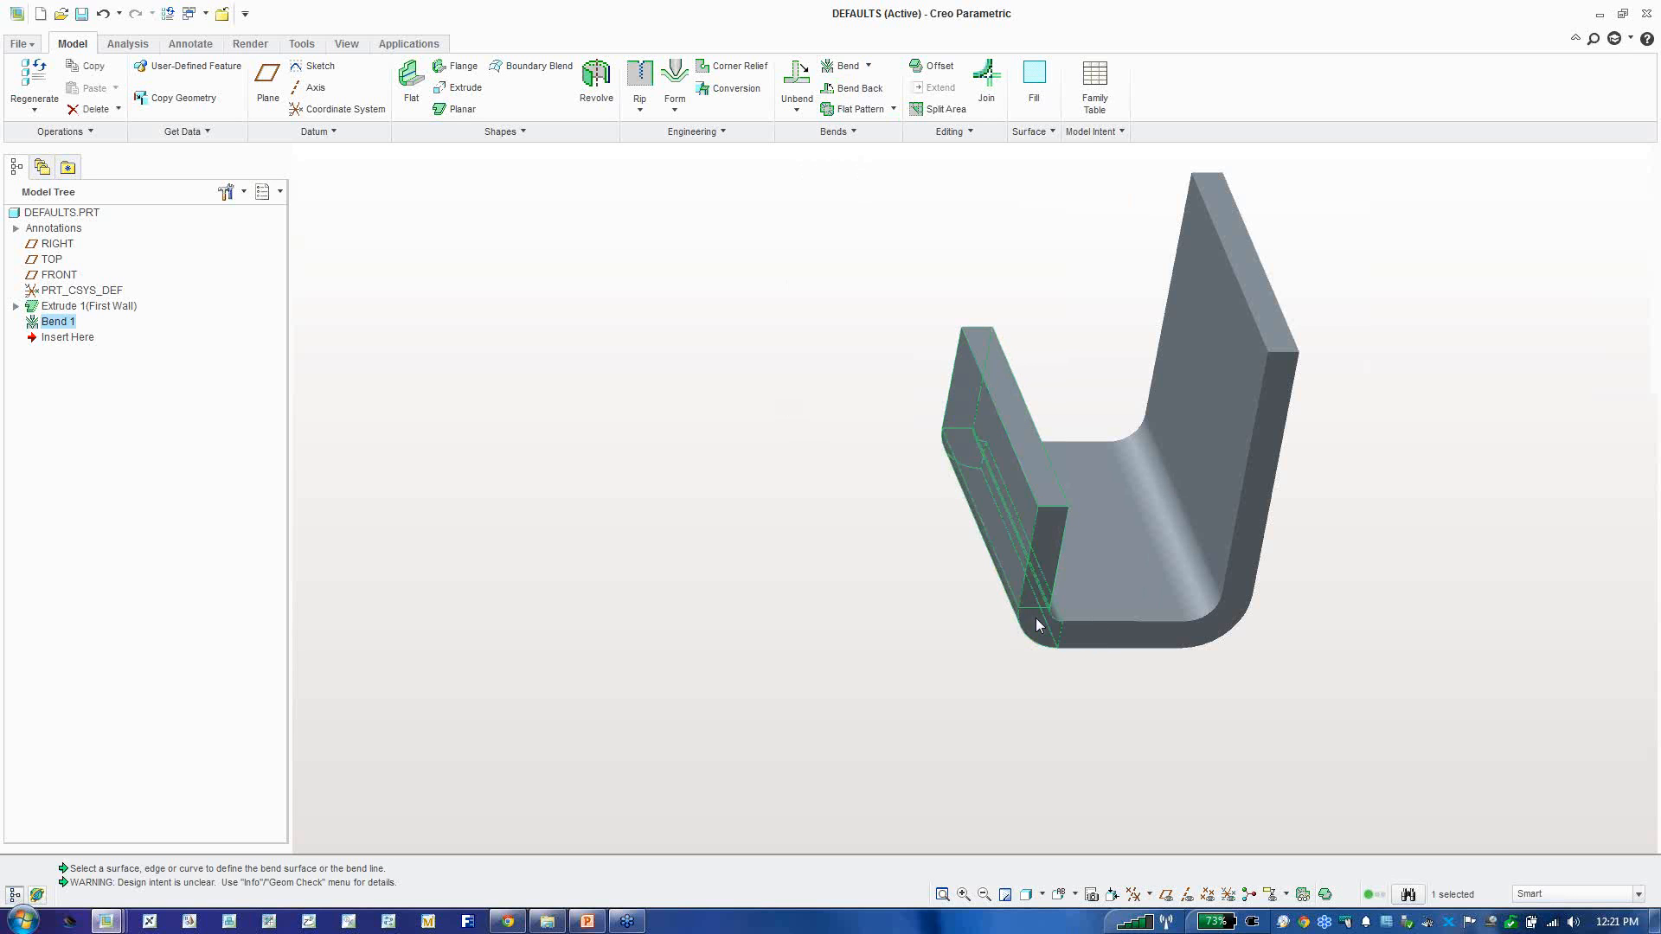
right_click(934, 591)
left_click(973, 827)
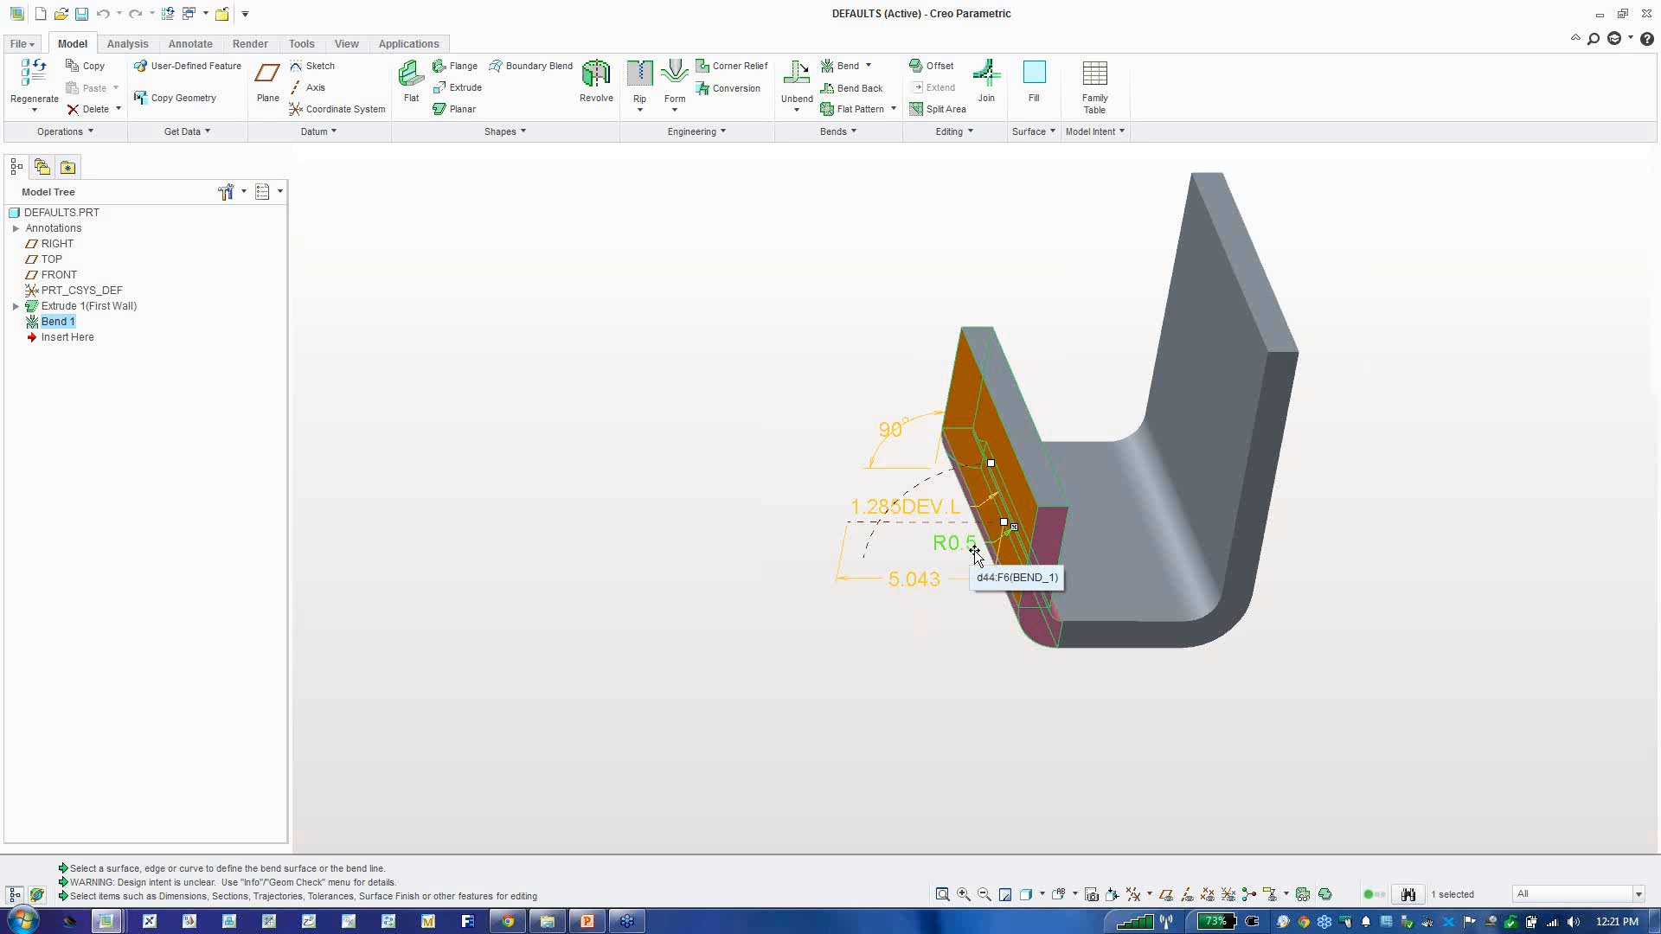
double_click(1165, 562)
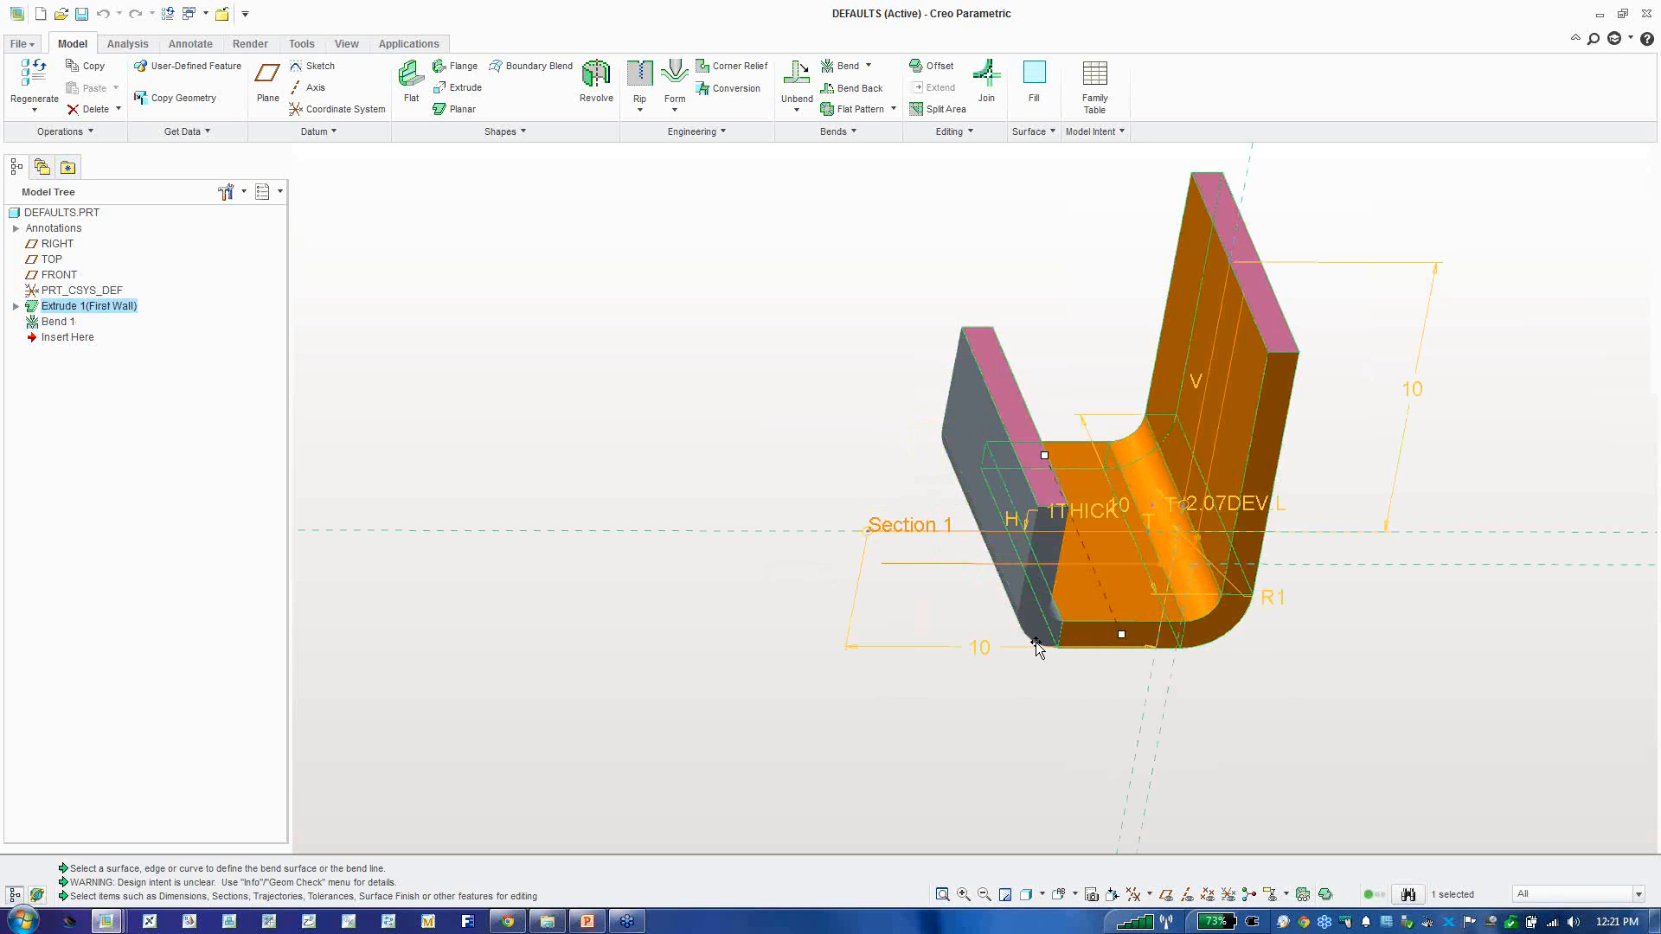
left_click(913, 462)
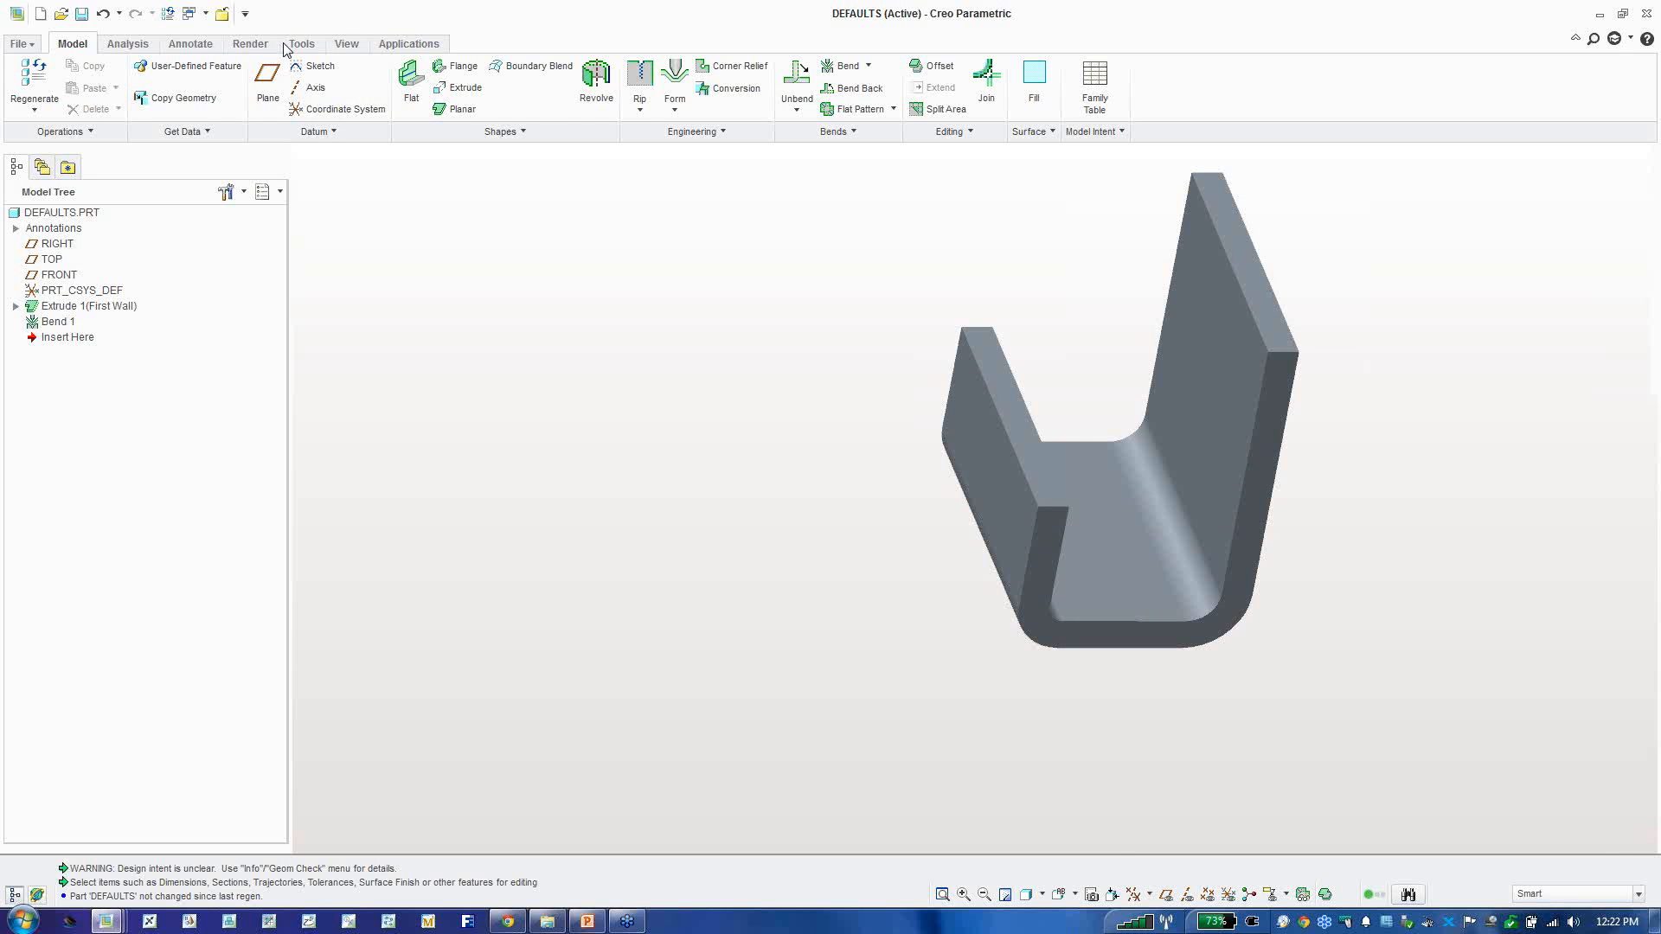
Step: Open the part's parameters in an enlarged window that lists all the sheet metal defaults
left_click(288, 45)
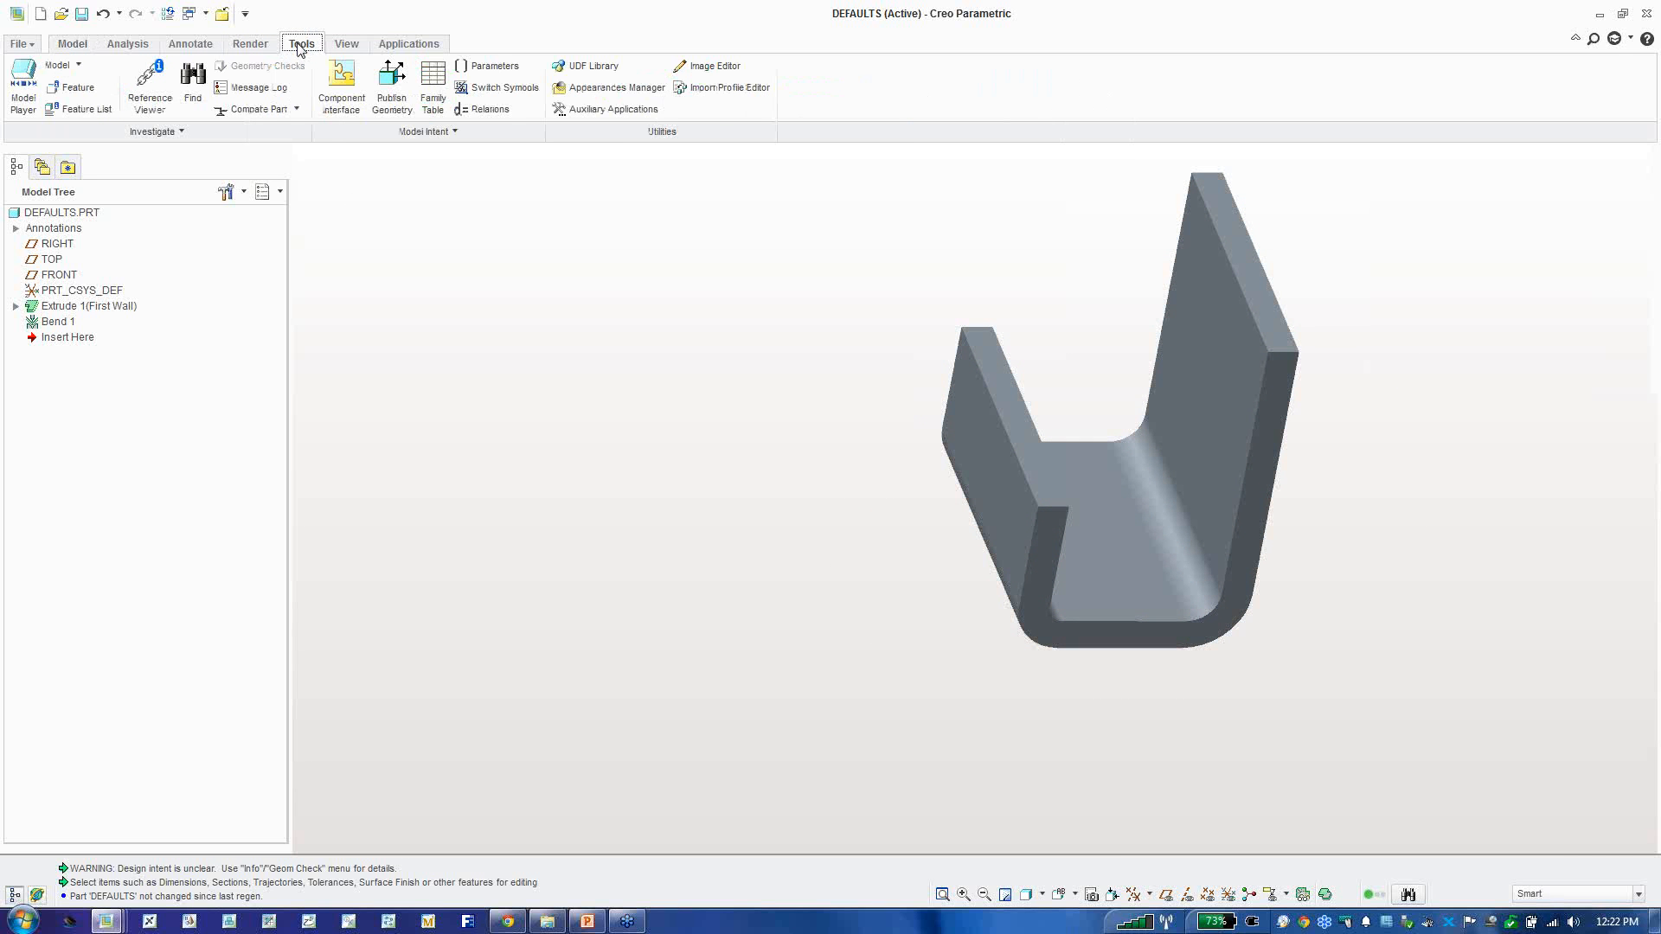
left_click(500, 71)
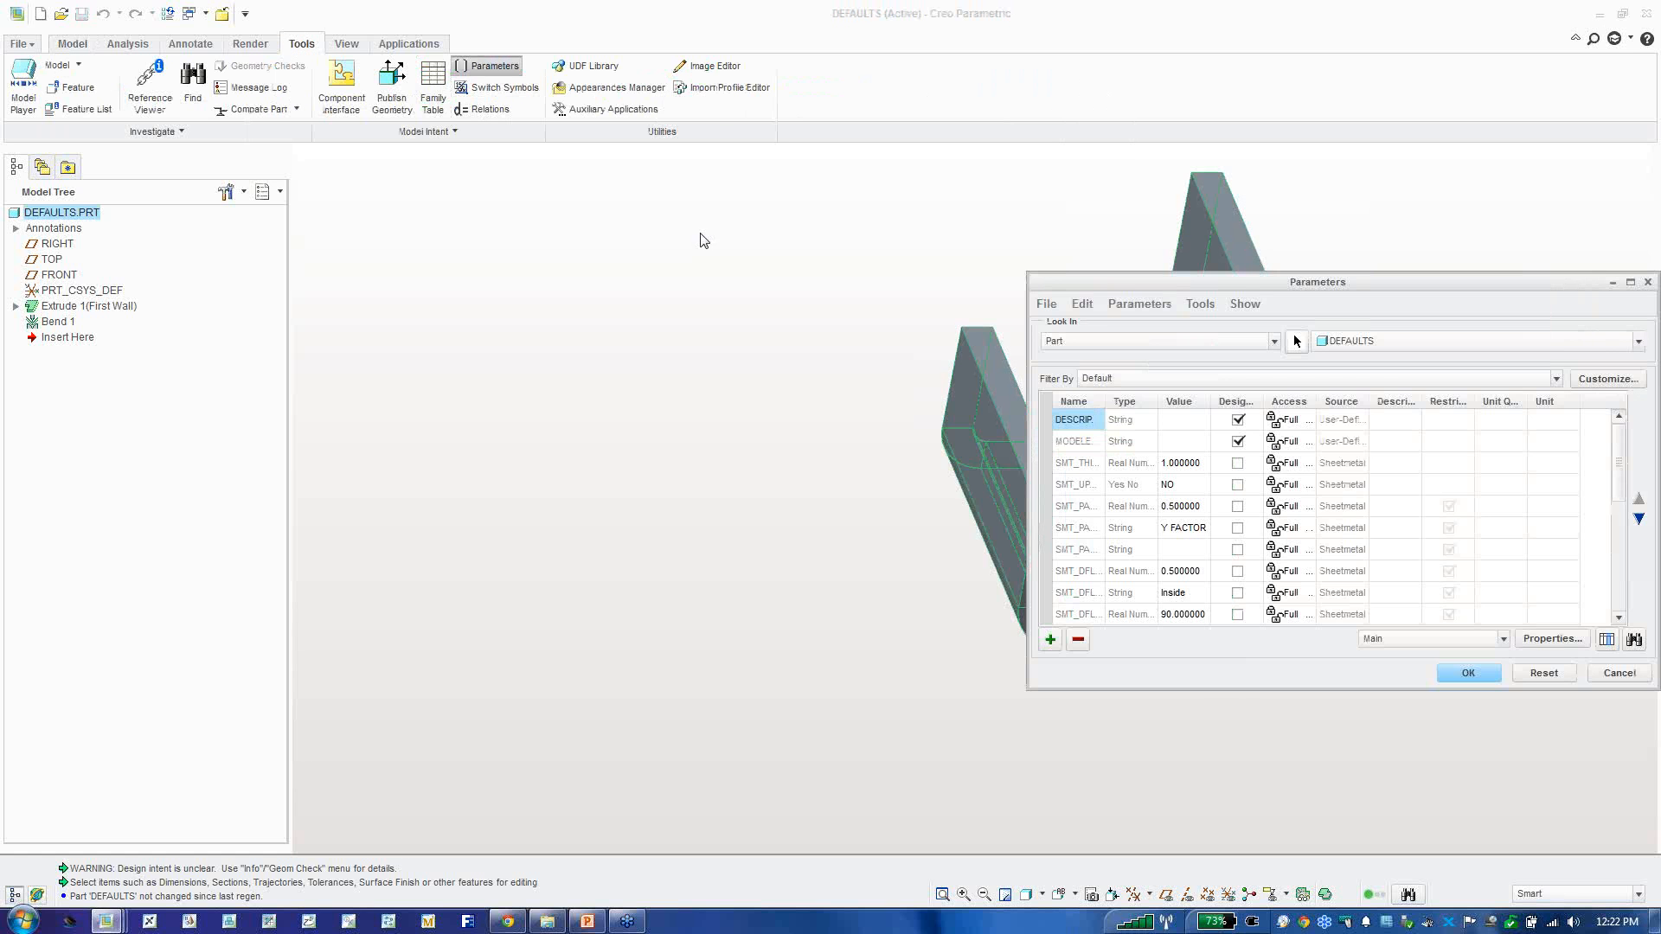
left_click_drag(1134, 291, 644, 1)
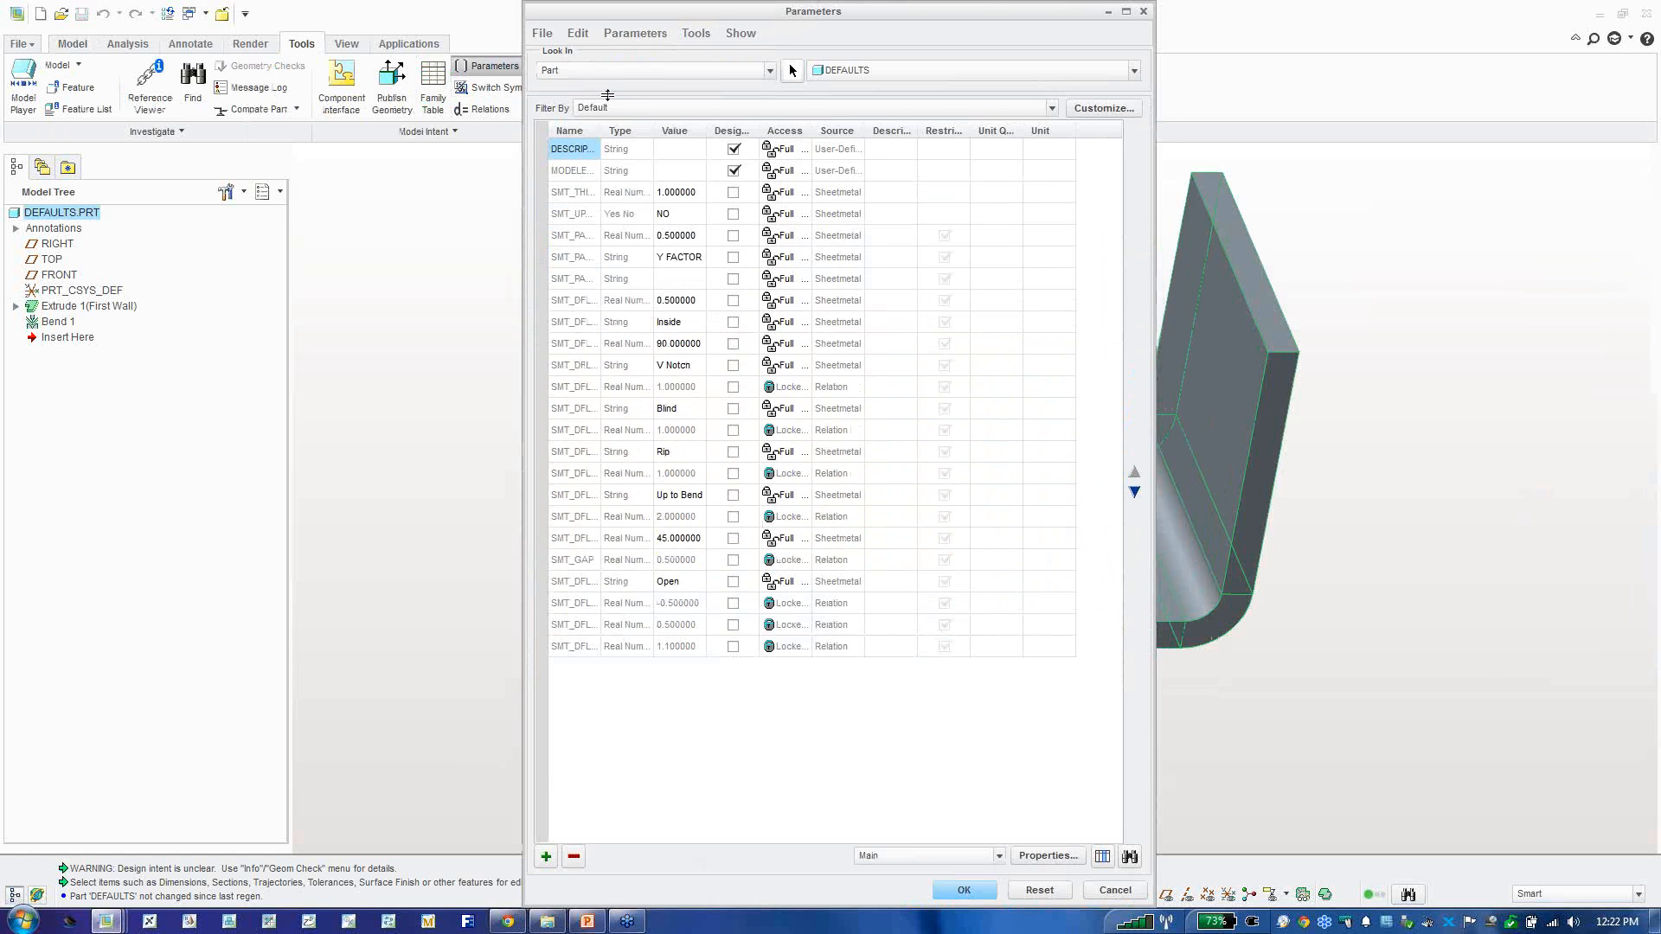
Step: Widen the name, type and value columns of the parameters table to read the sheet metal defaults in full, and close it
left_click_drag(601, 127, 729, 125)
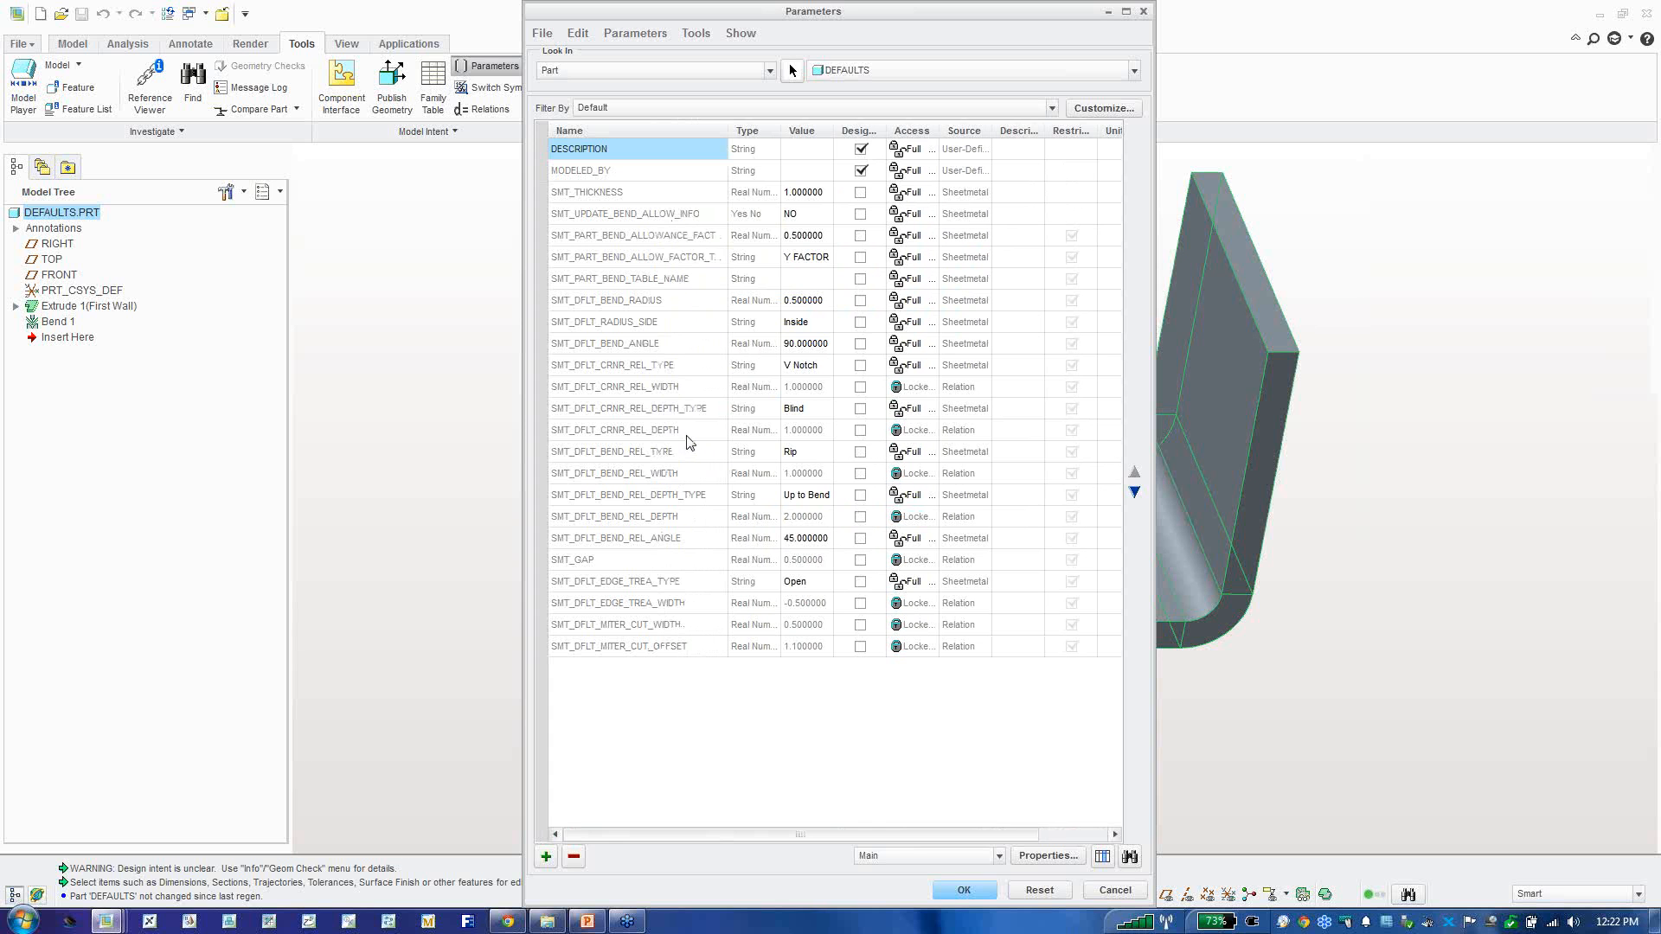
left_click_drag(780, 130, 878, 133)
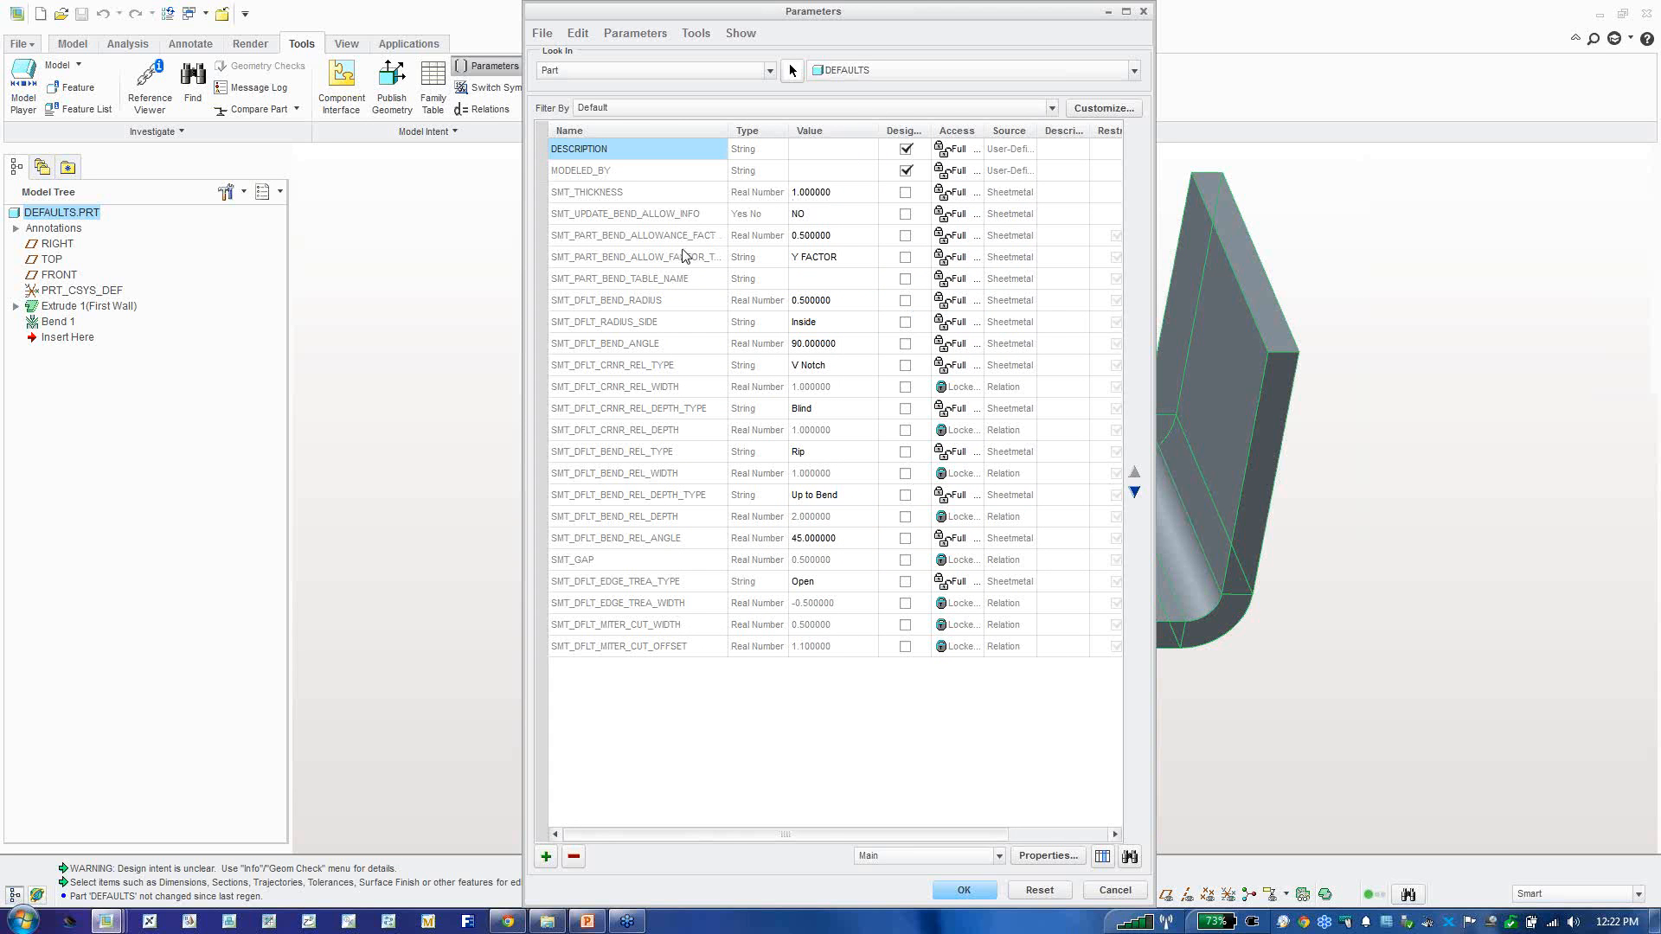
left_click_drag(731, 134, 759, 134)
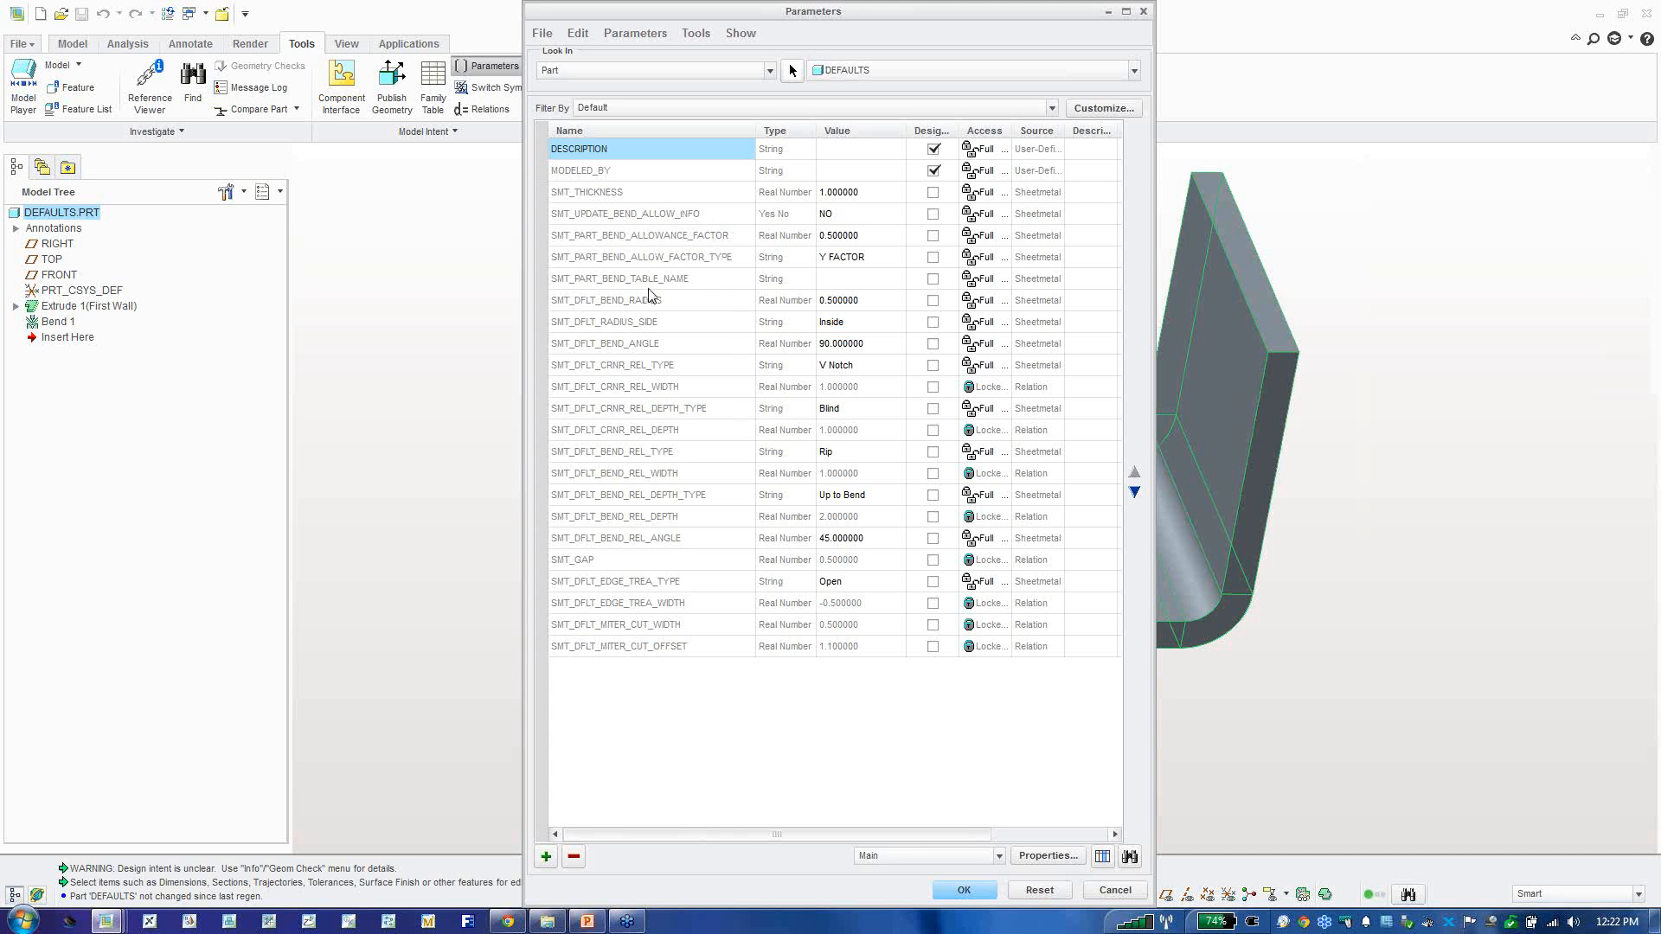
left_click(979, 891)
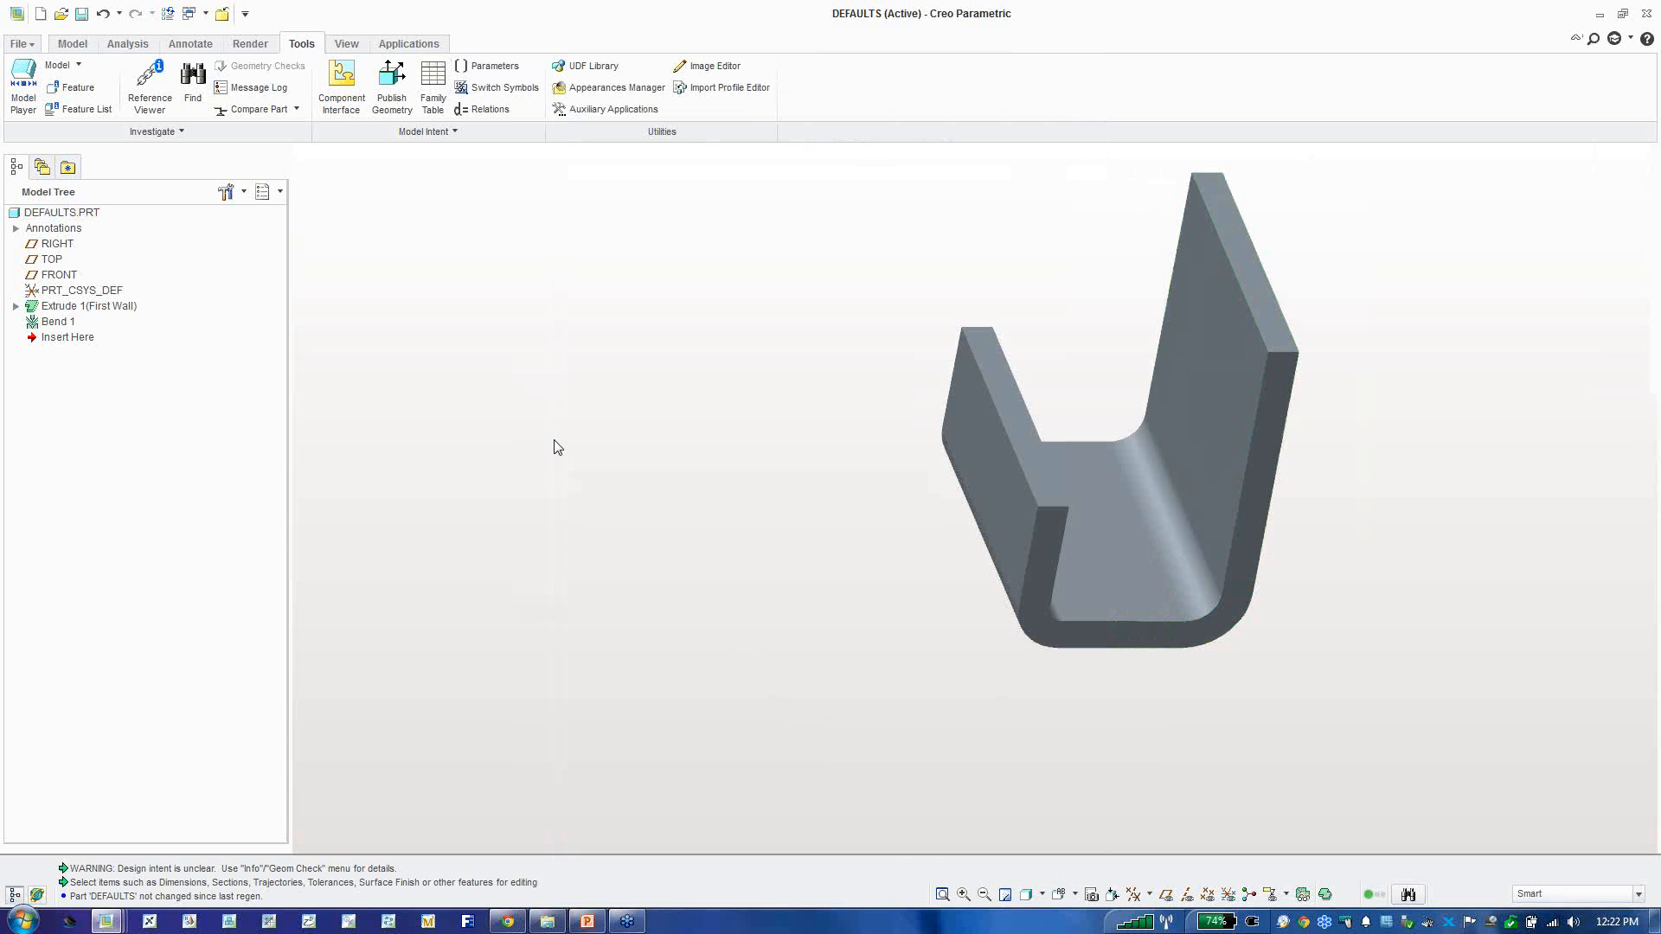
Step: Switch to the RULES part and frame its bent wall with the rectangular cutout
left_click(191, 13)
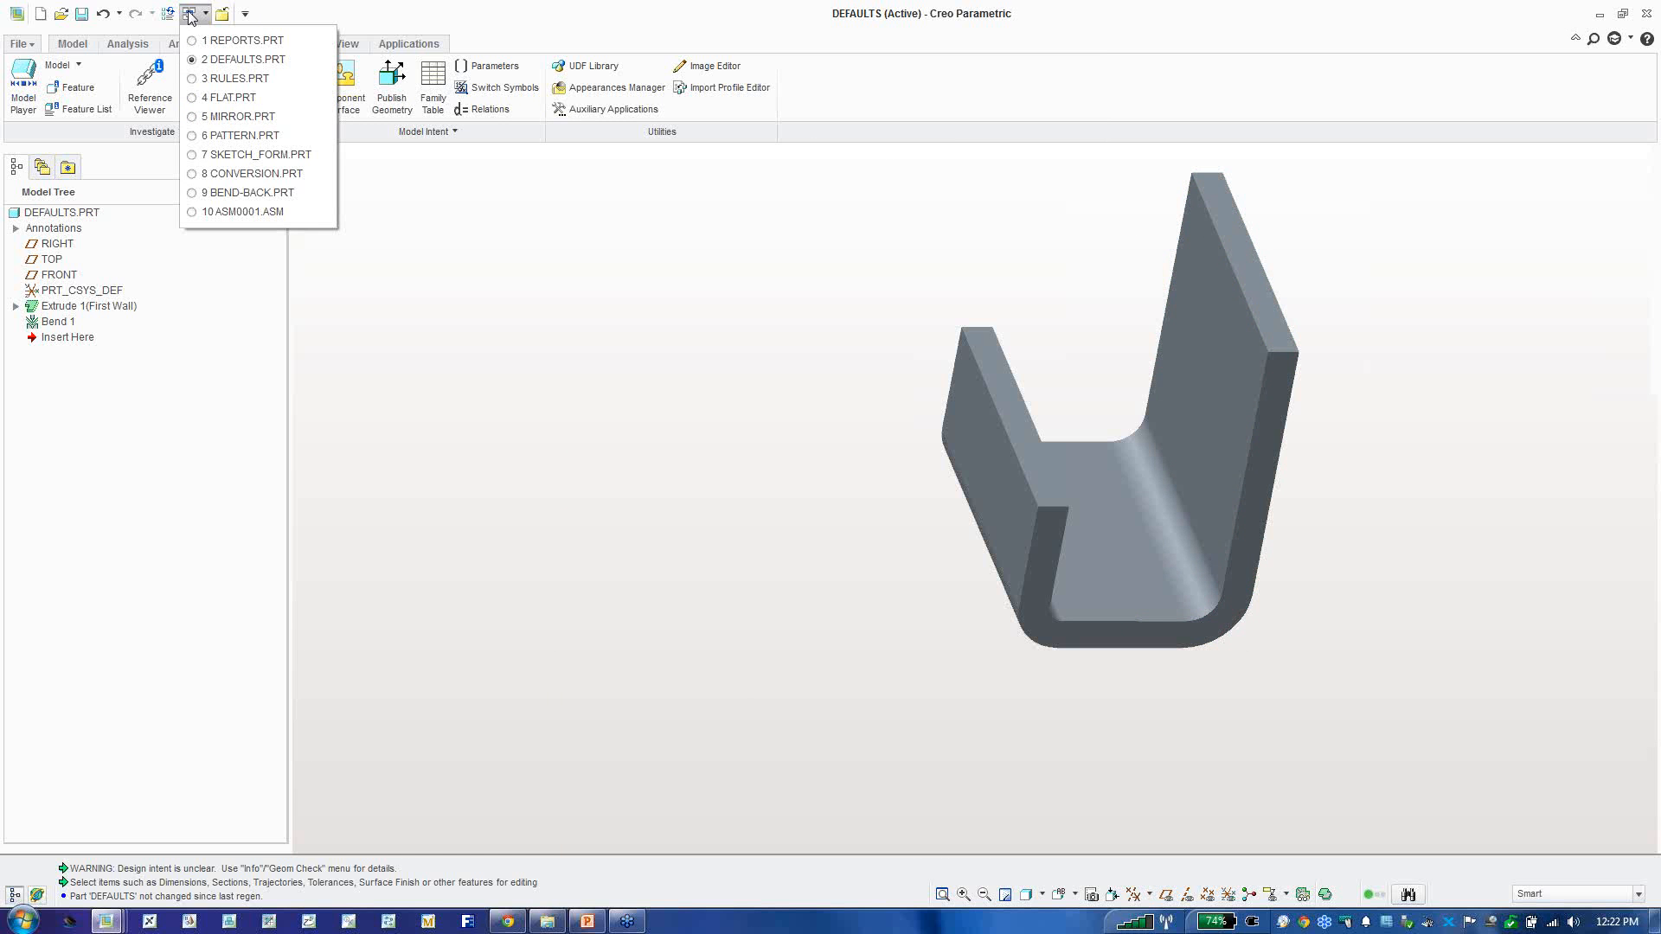
left_click(218, 78)
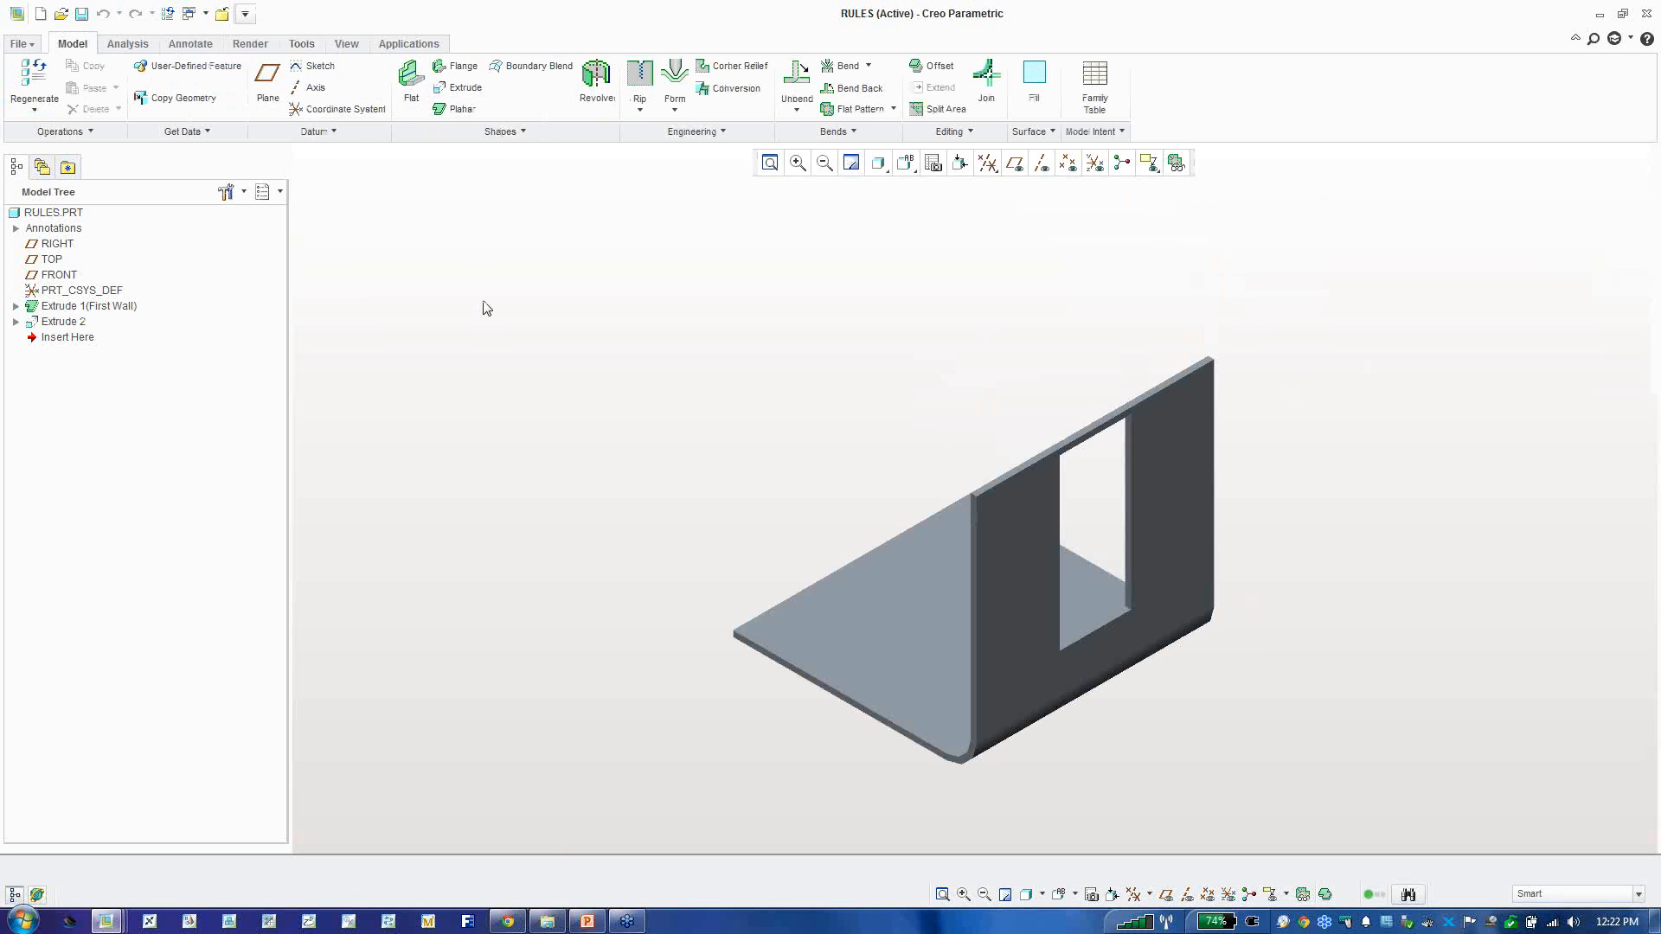
scroll(874, 512, "up", 2)
scroll(1062, 621, "down", 2)
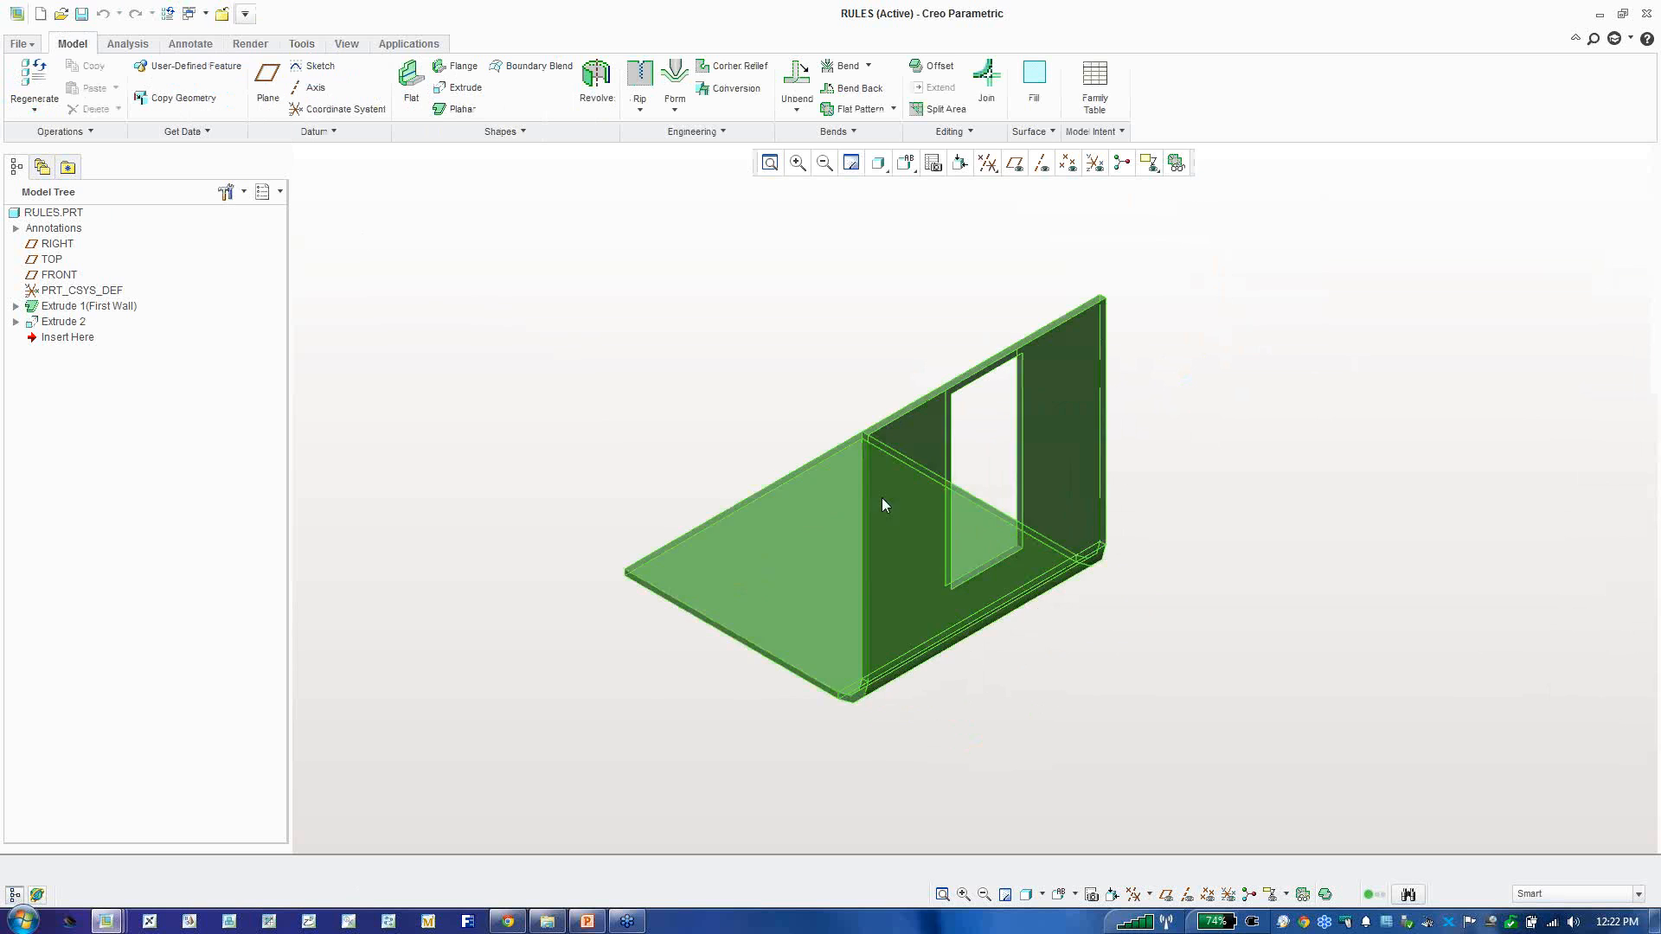
scroll(795, 353, "down", 1)
Step: Open the sheet metal design rules from the RULES part's model properties and move the dialog clear of the model
left_click(26, 45)
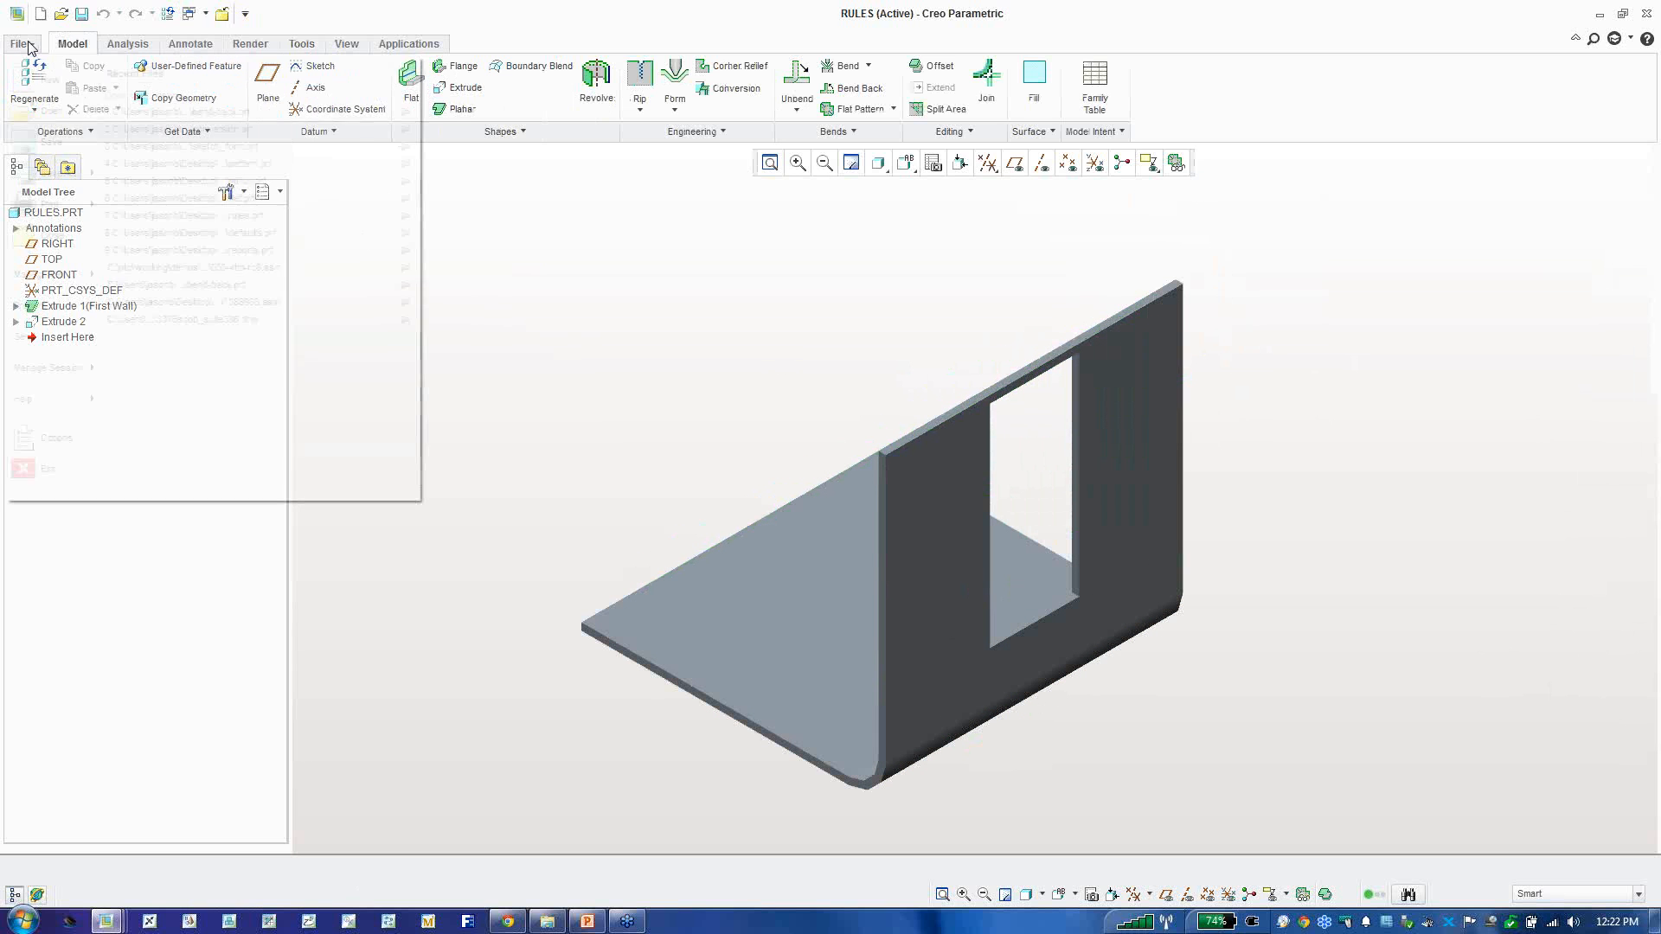
mouse_move(52, 306)
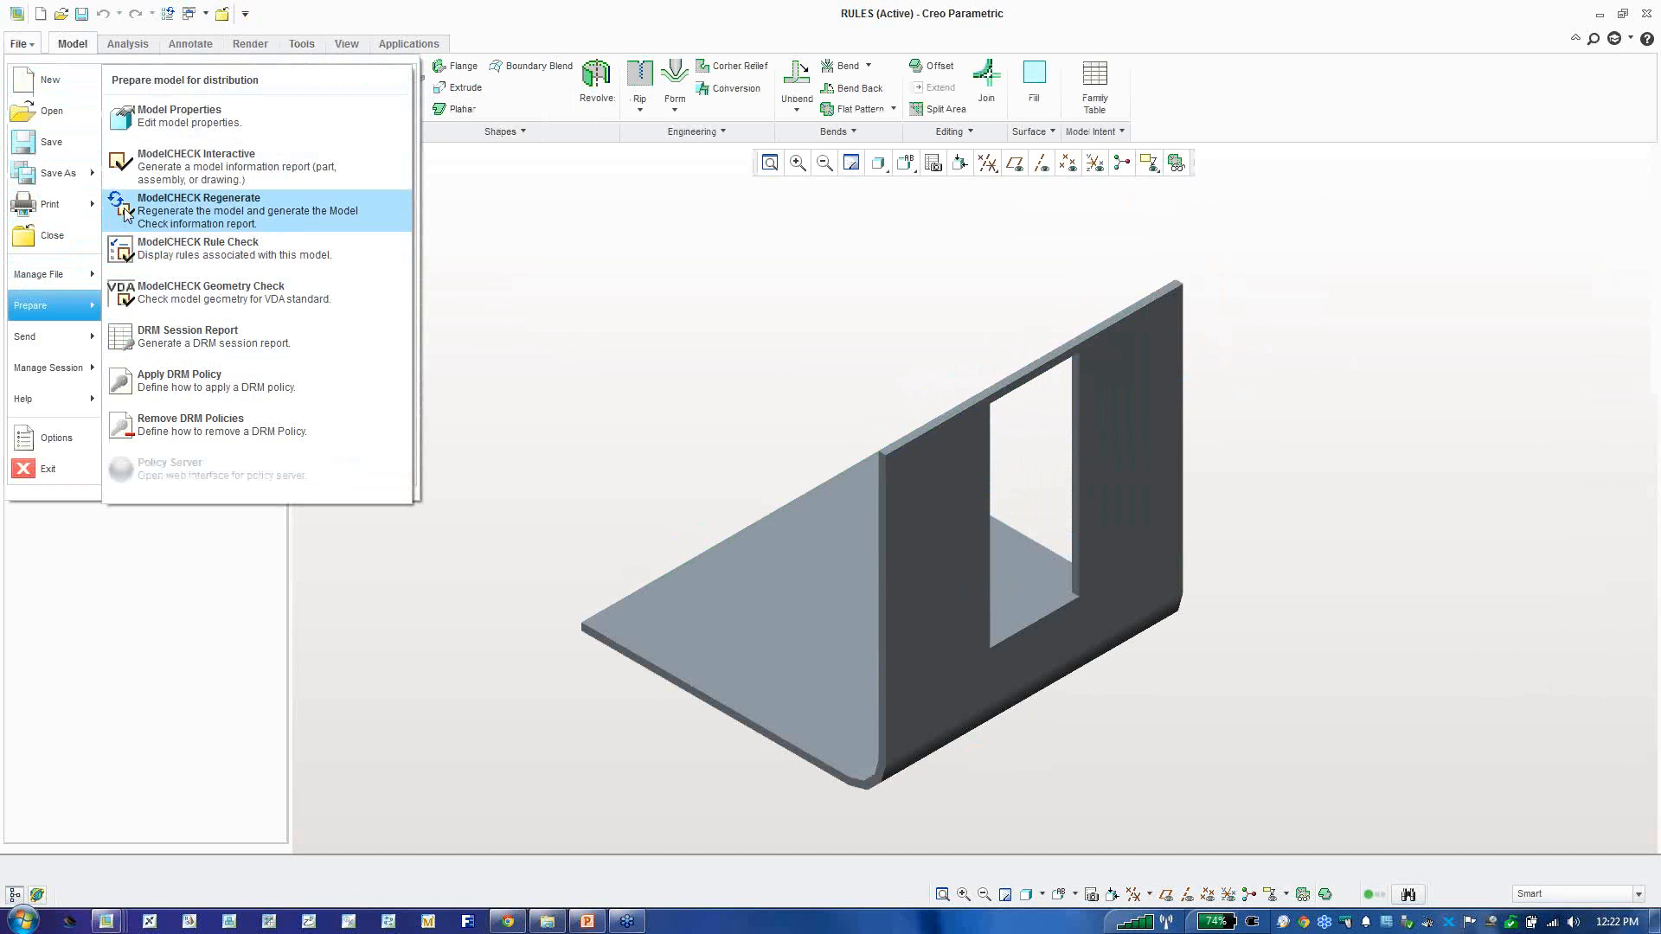
left_click(154, 126)
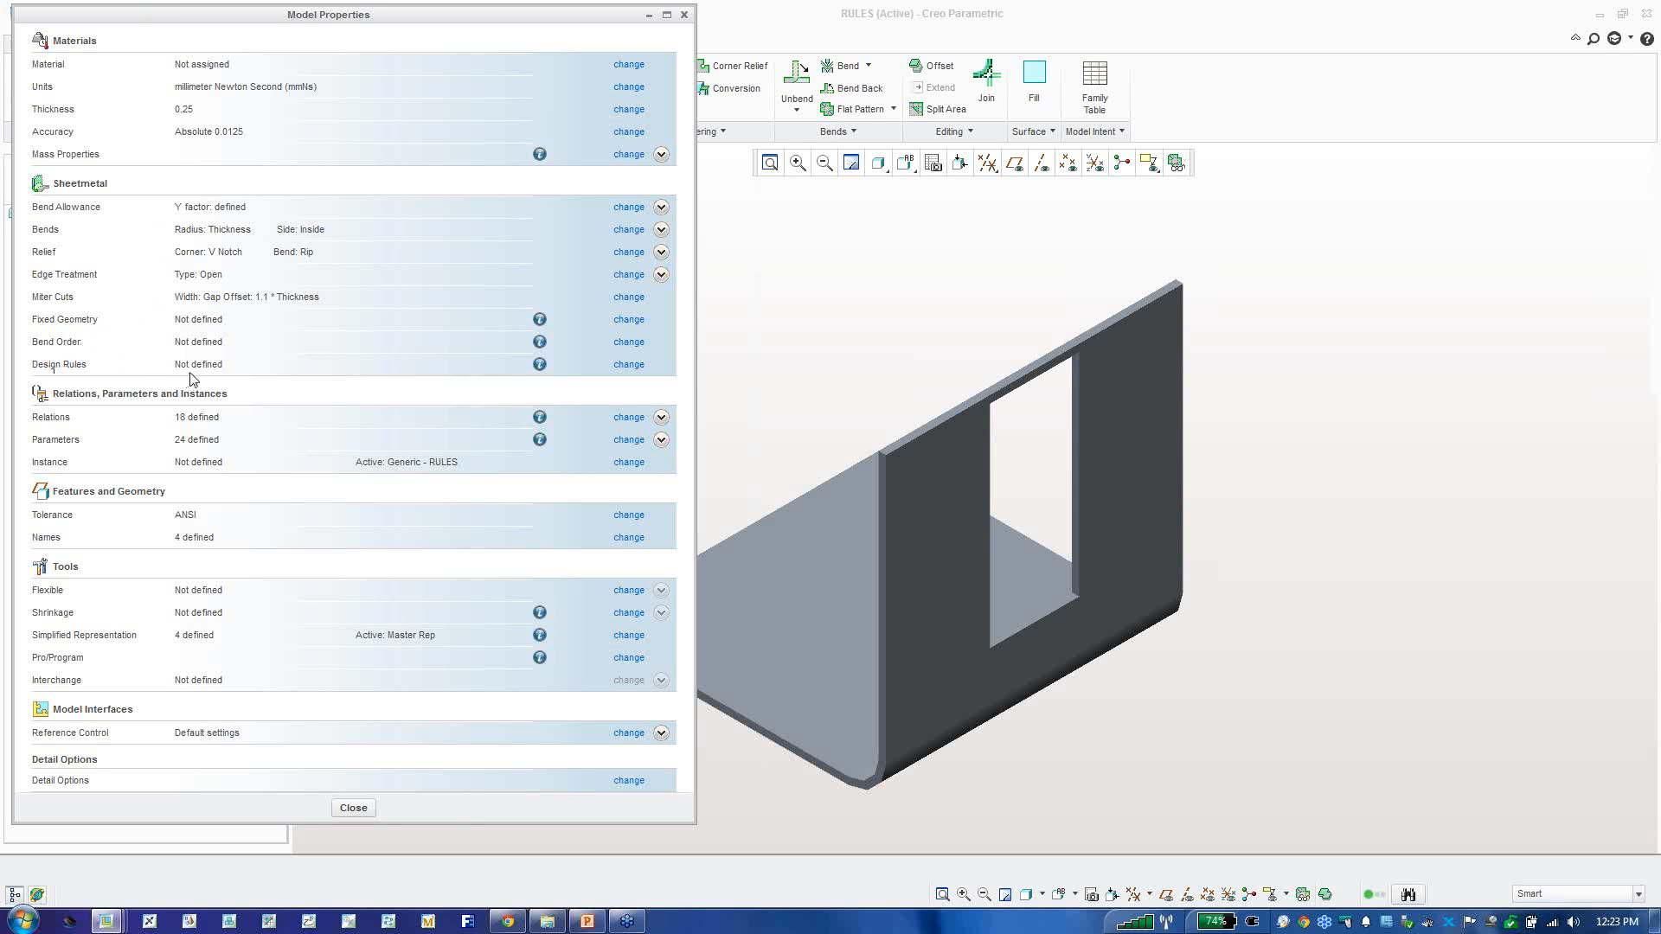
left_click(625, 365)
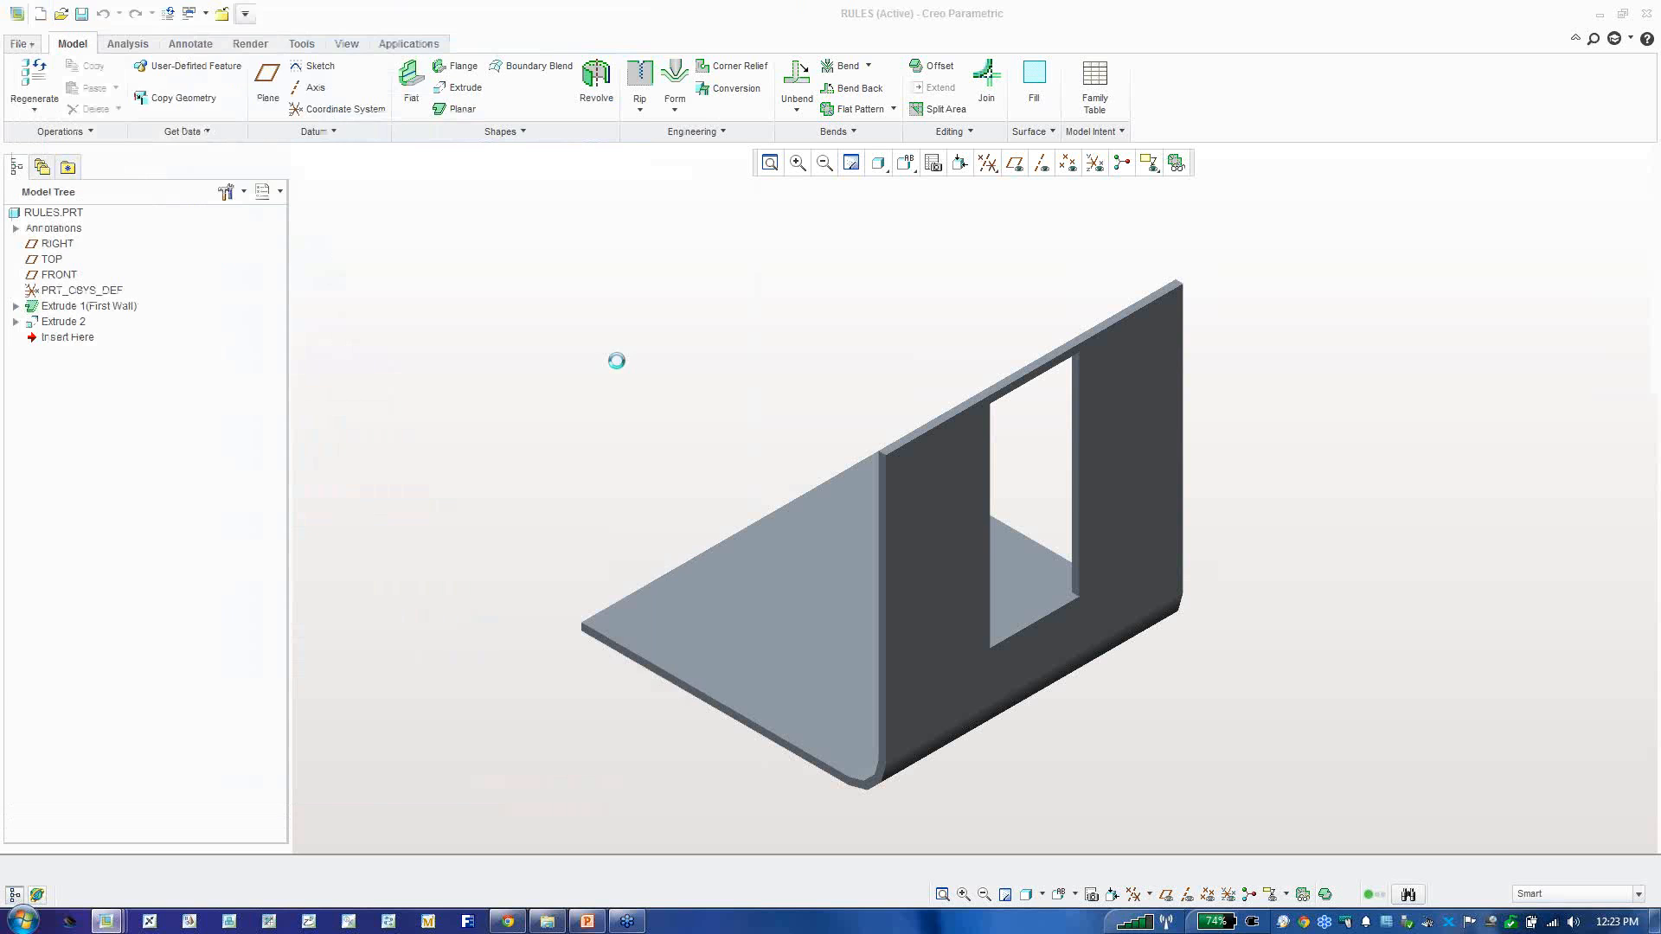
left_click_drag(444, 231, 259, 282)
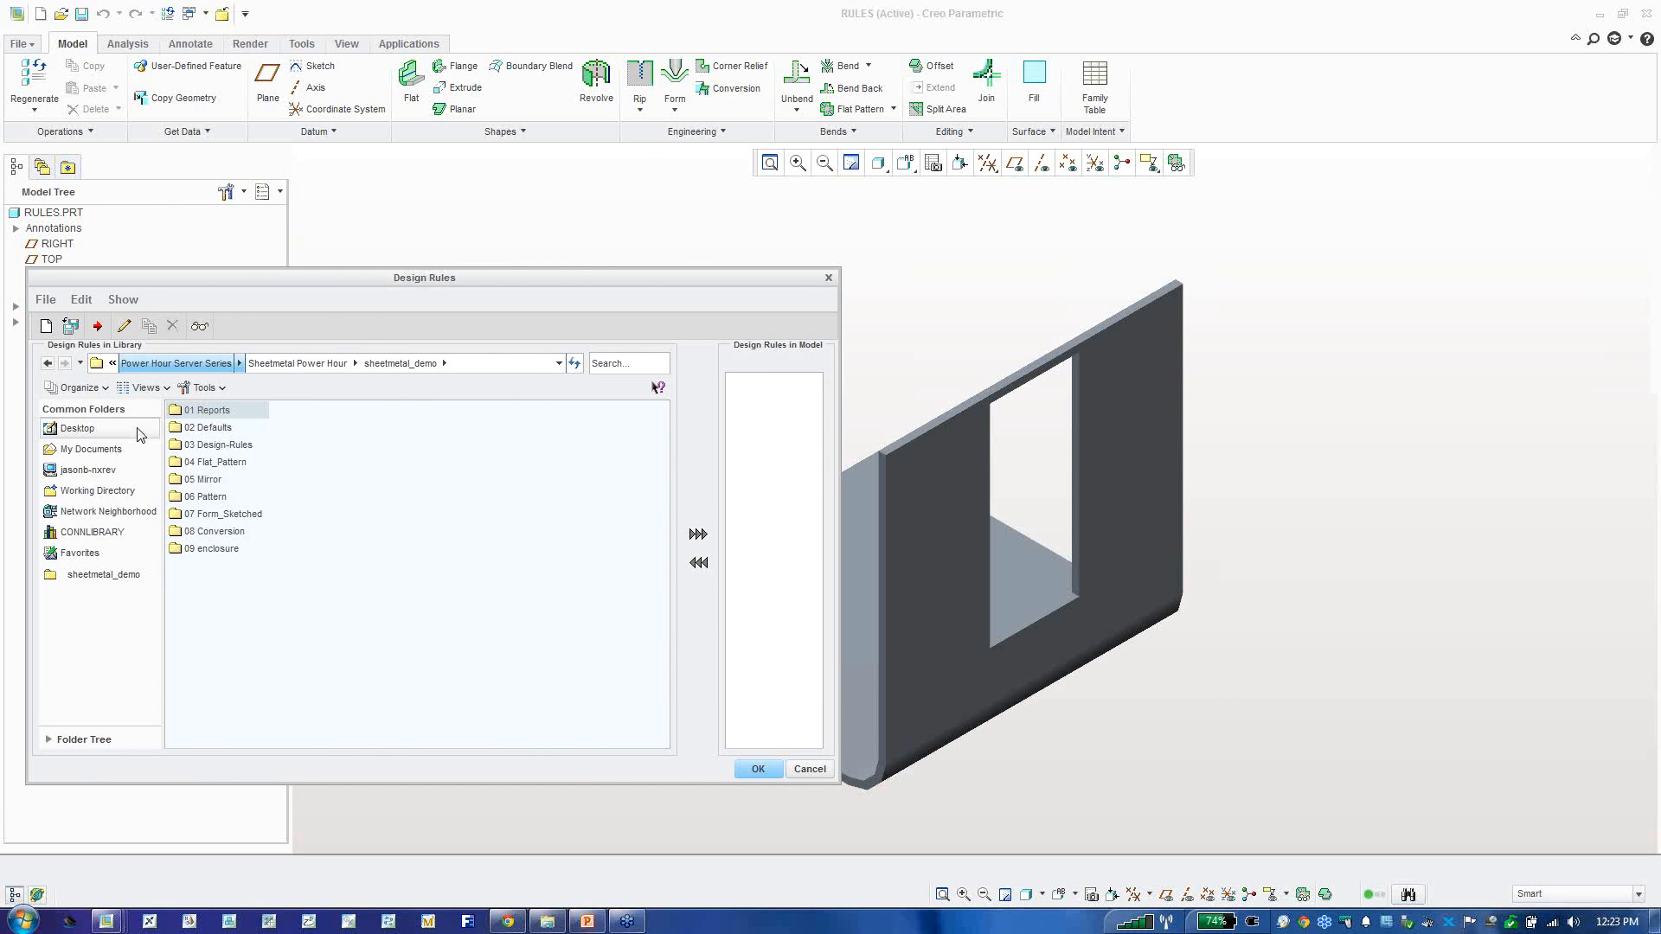
Step: Create a design rule table named MY_RULES with the default formulas, save it to the model, and close the model properties
left_click(46, 326)
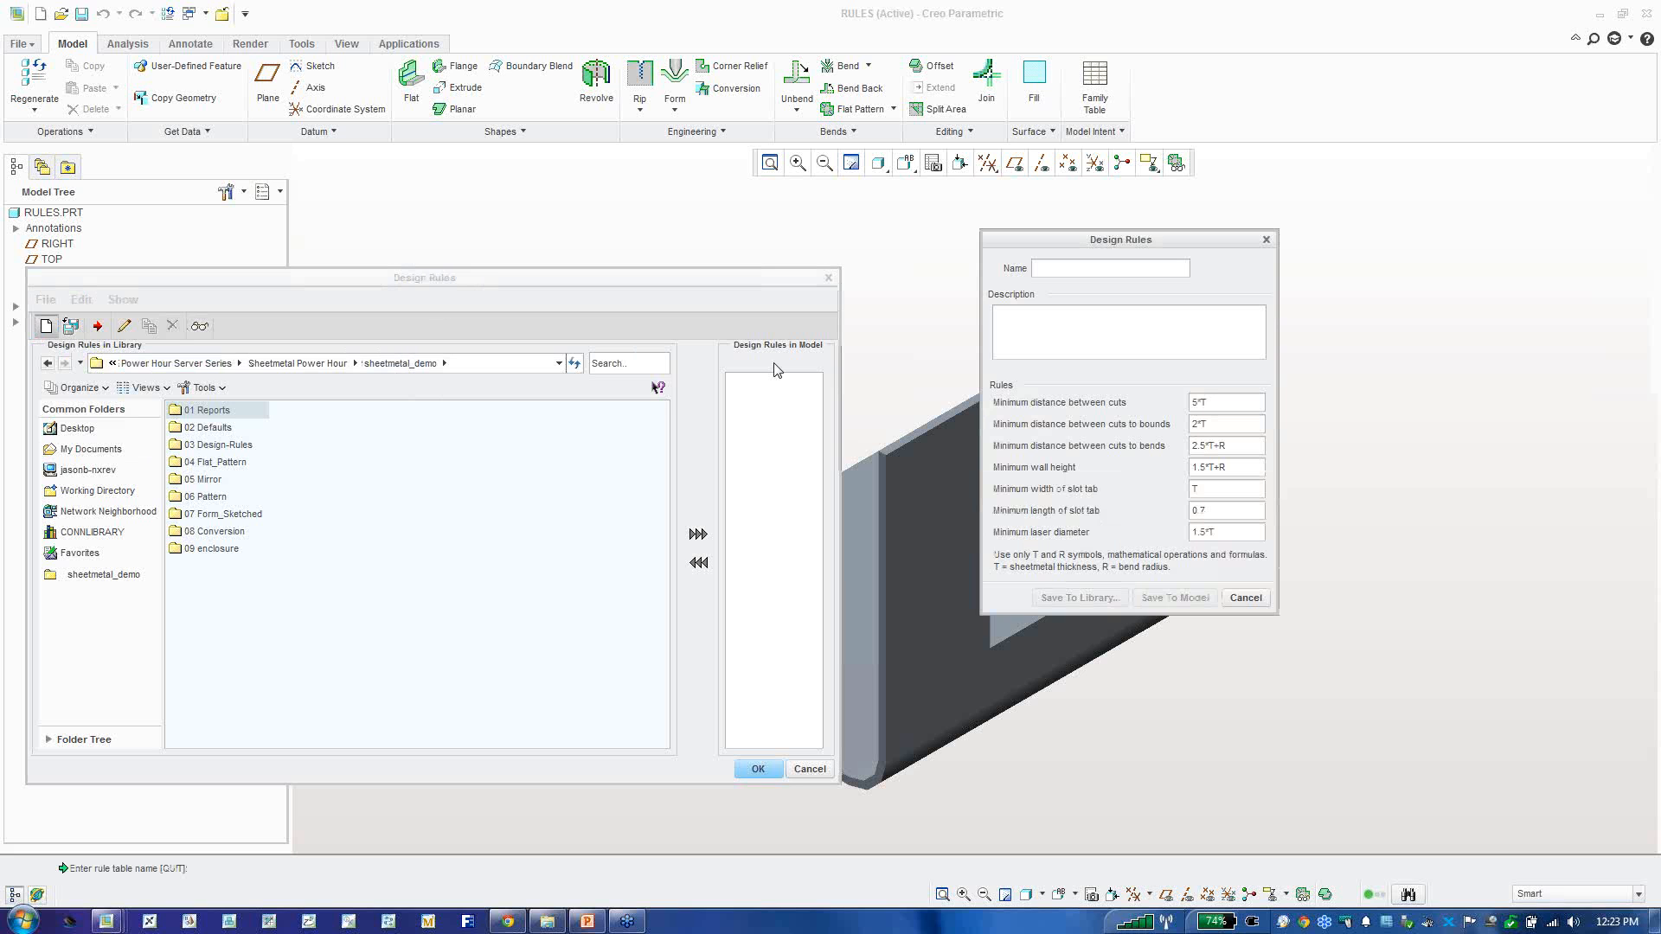
type("MY_RULES")
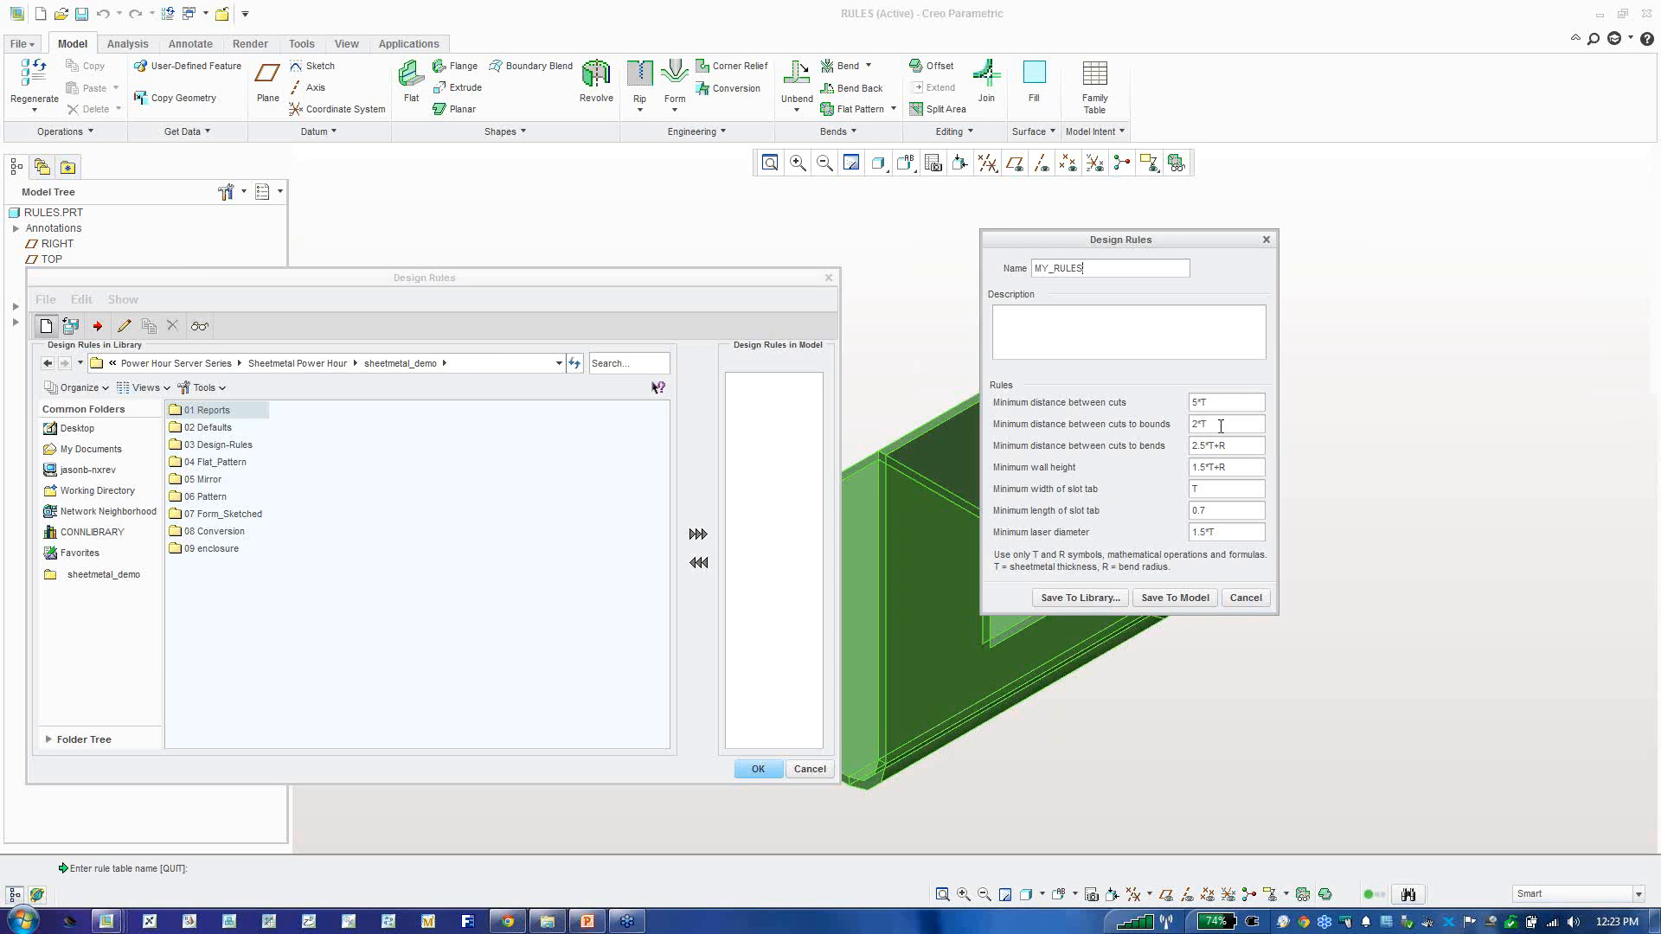
left_click_drag(1215, 422, 1189, 423)
left_click(1151, 598)
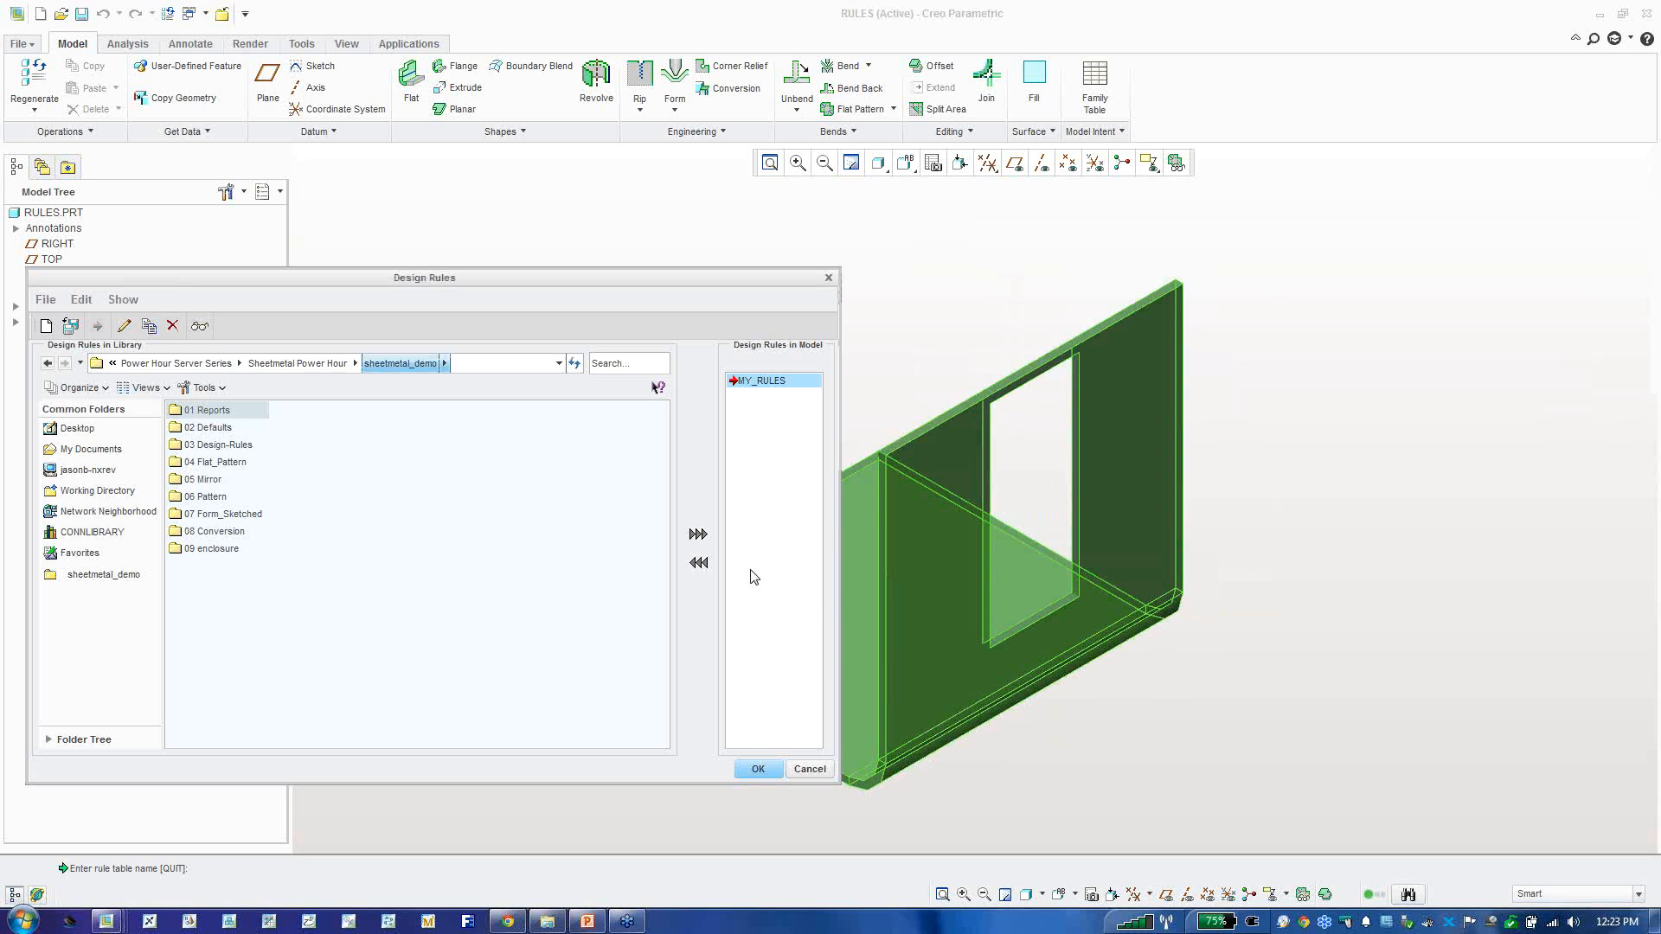
left_click(757, 768)
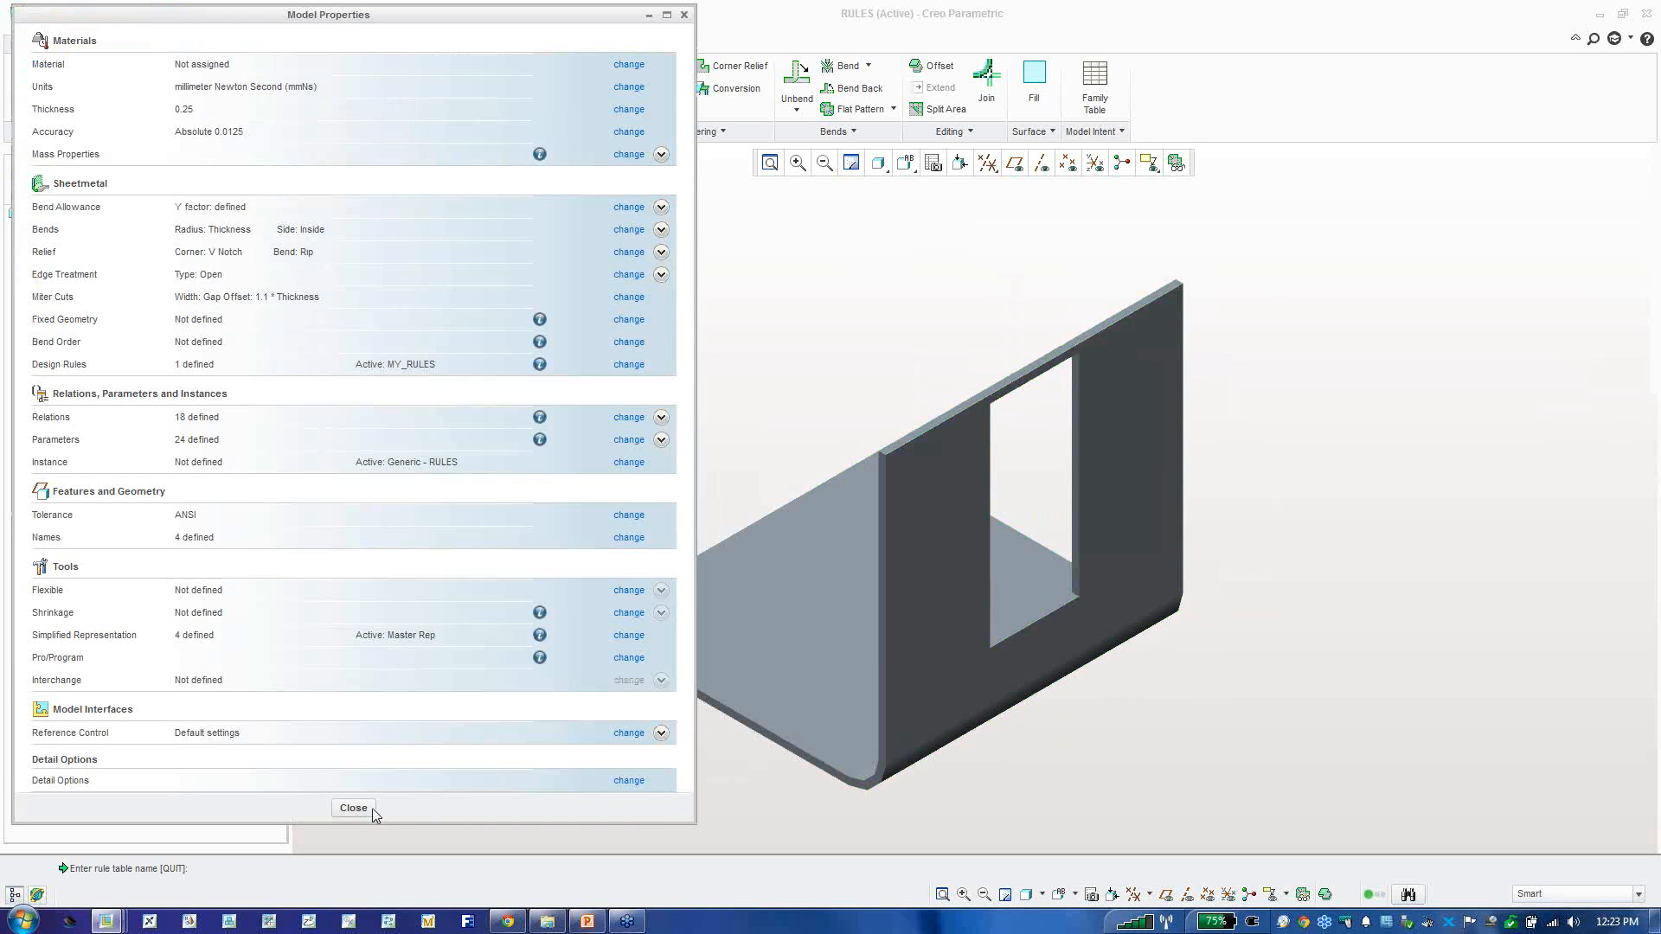
left_click(352, 808)
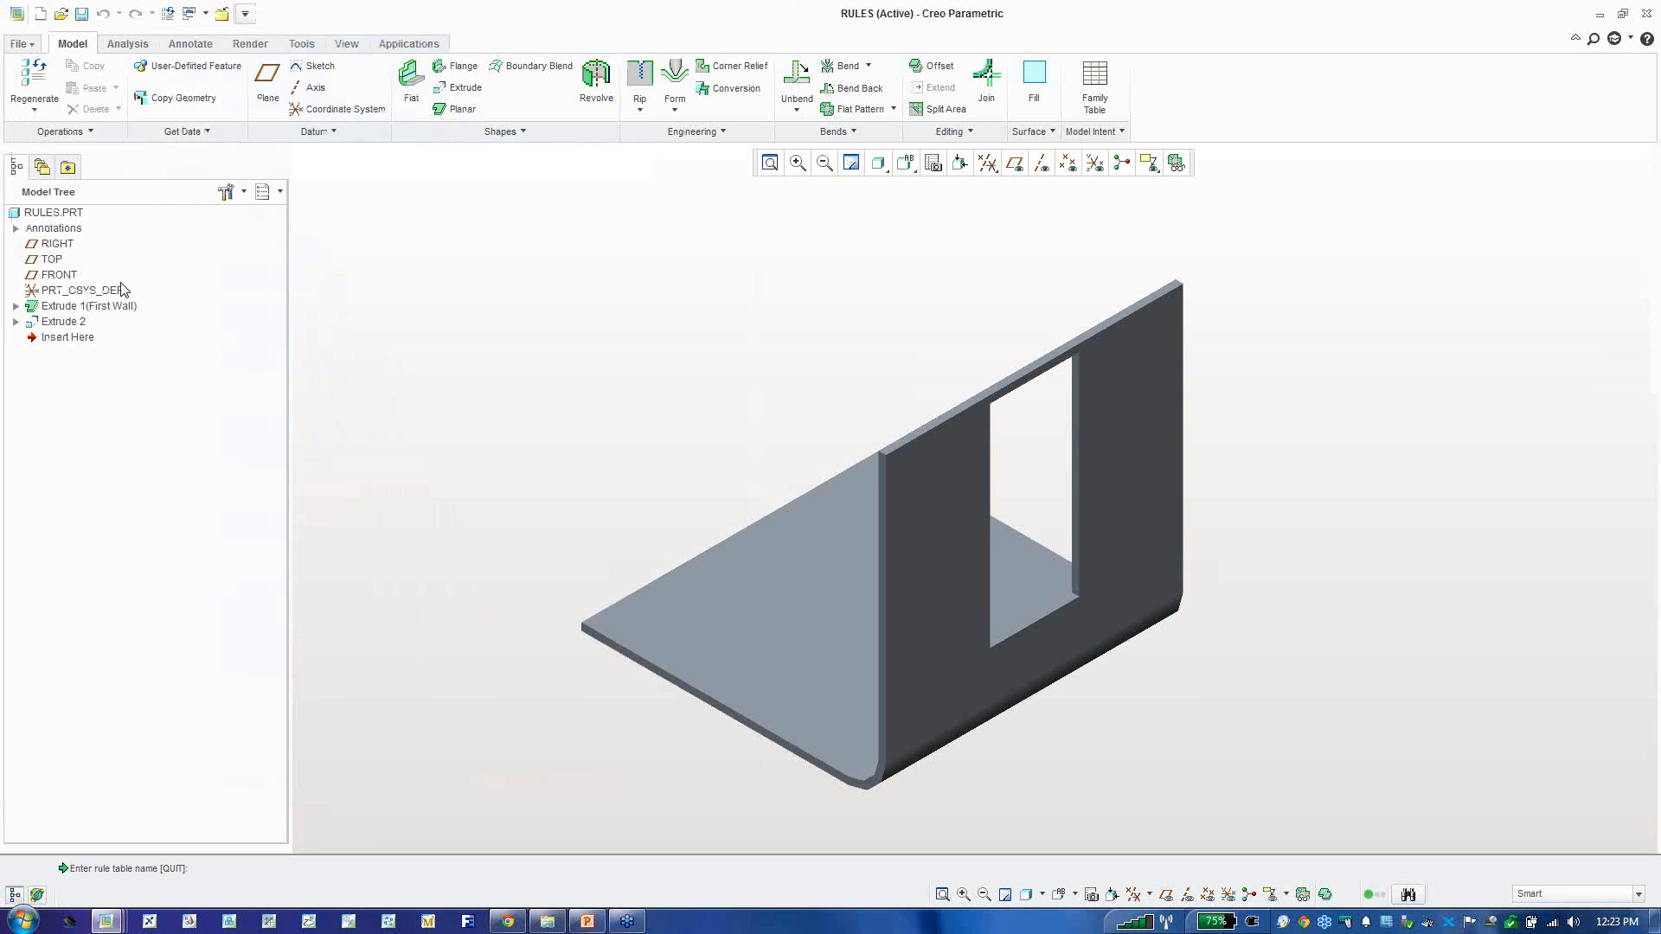
Step: Generate the model information report for the RULES part and go to its design rule violations check
right_click(70, 214)
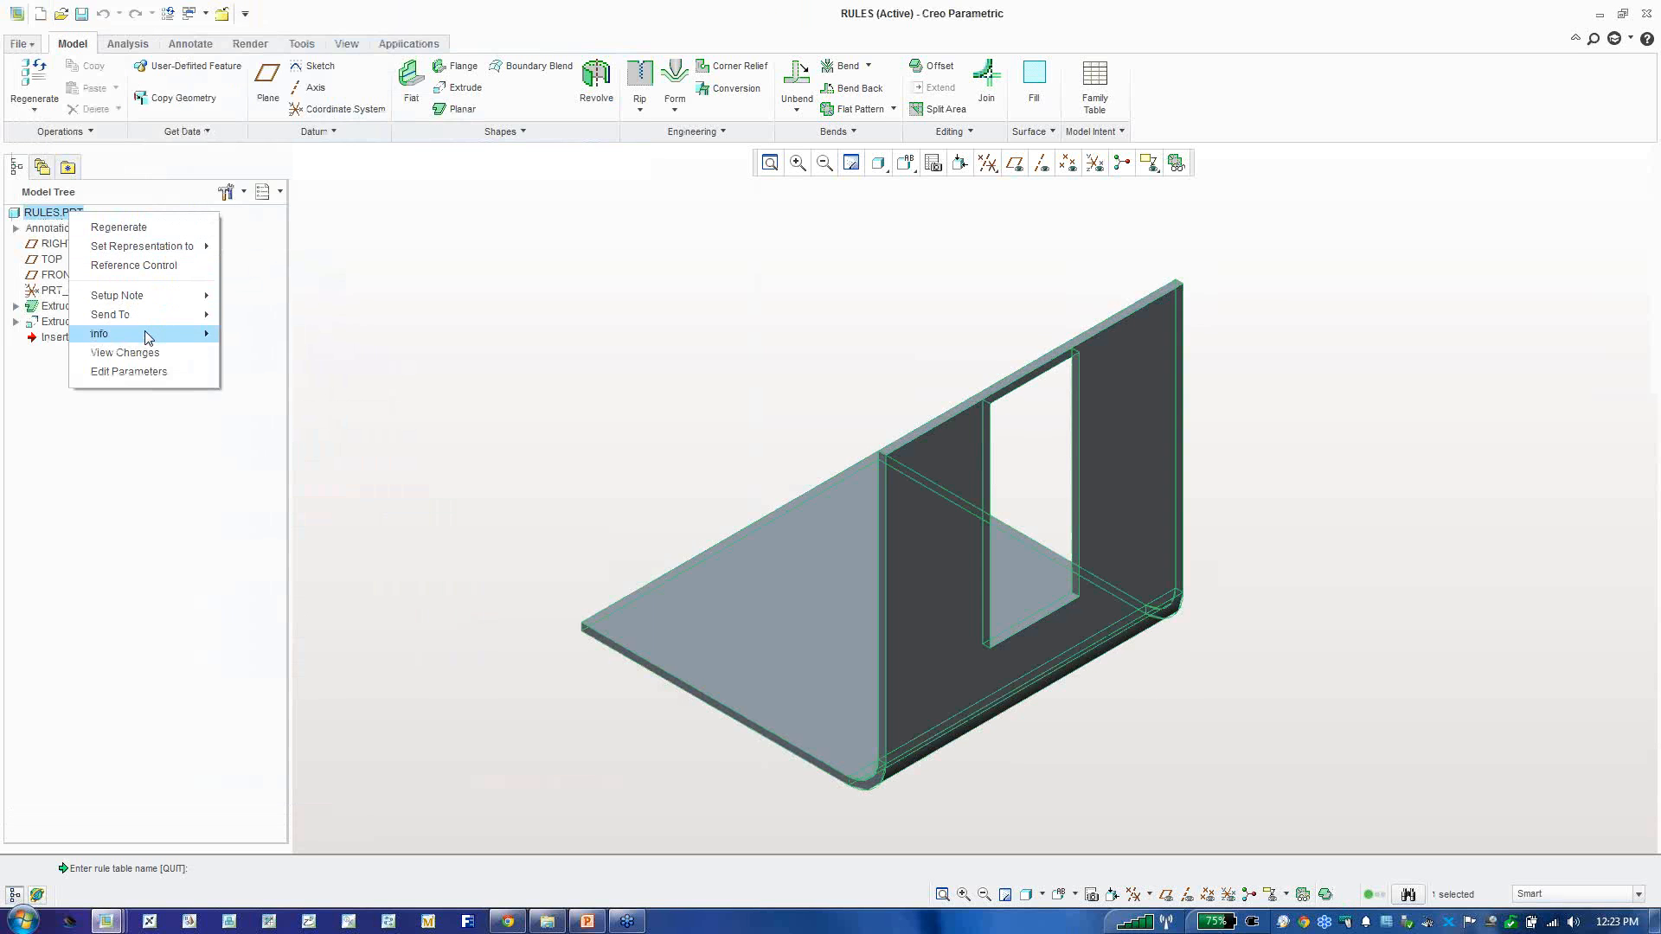
mouse_move(148, 336)
left_click(240, 338)
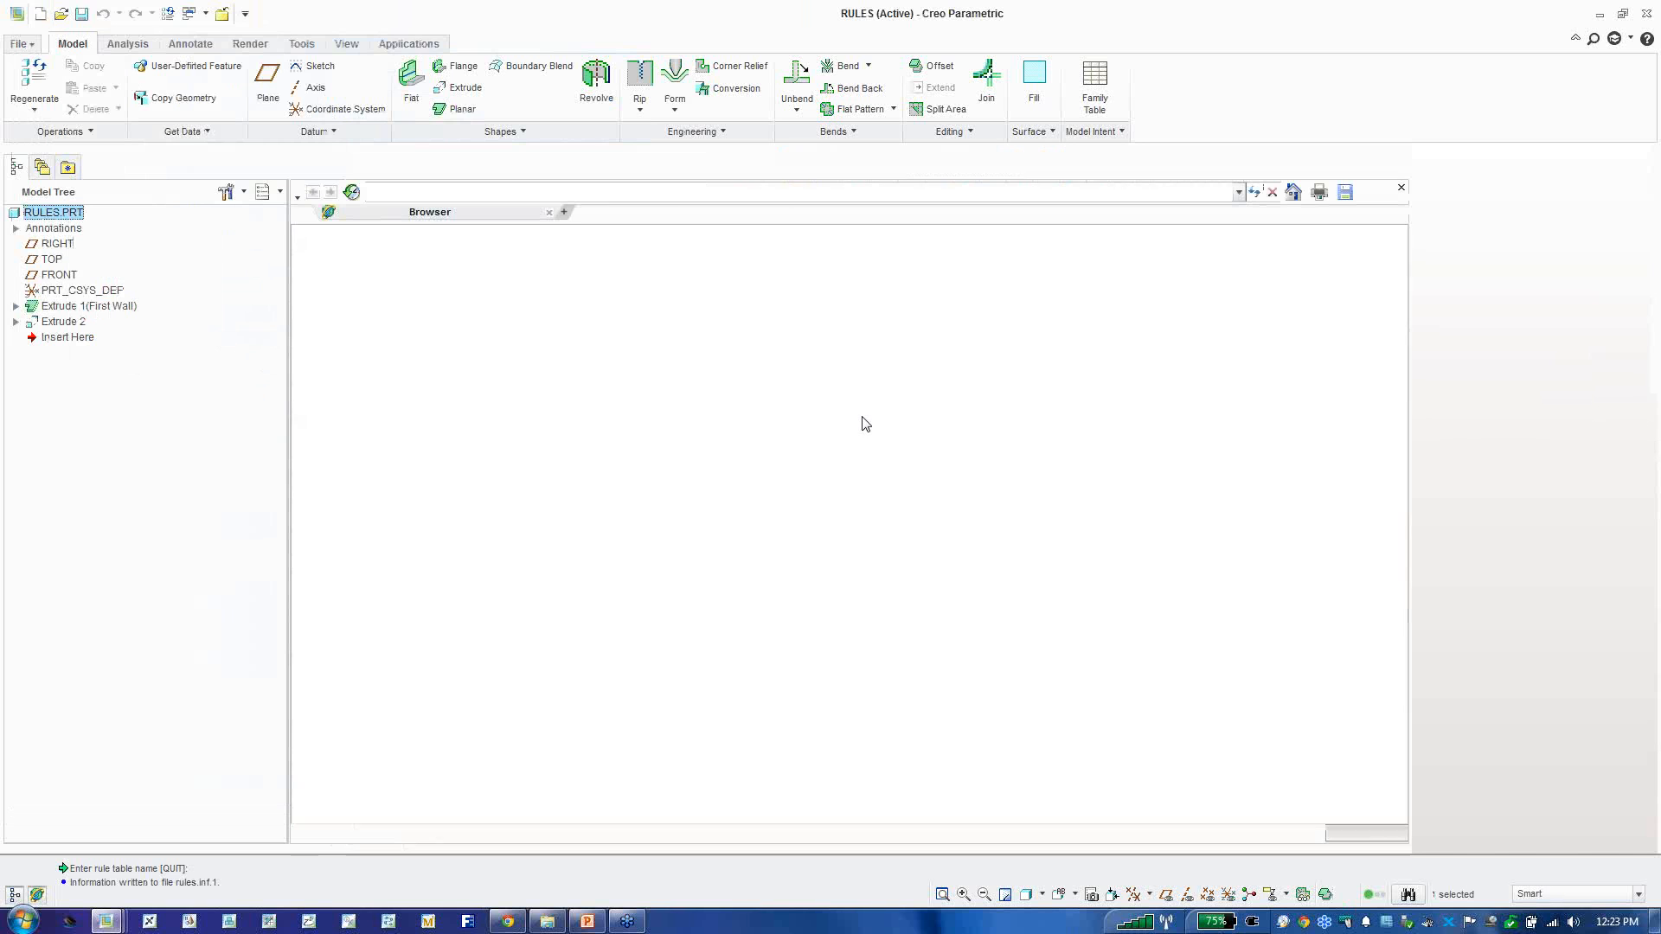
scroll(867, 519, "down", 10)
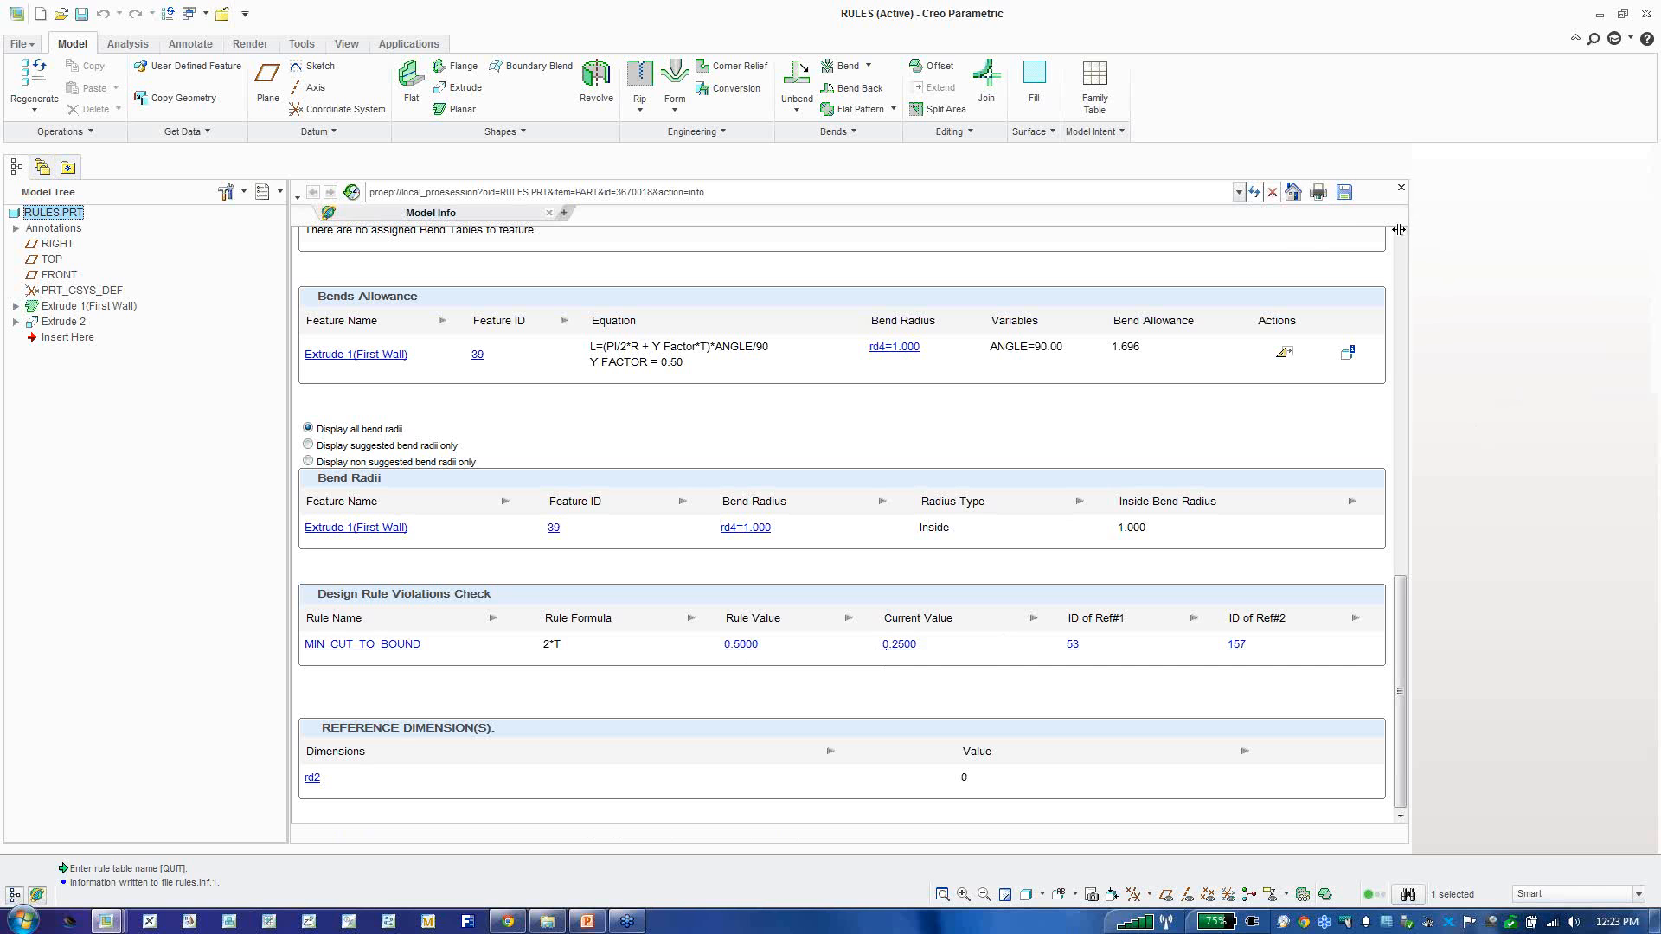
Step: Narrow the report so the model shows beside it, and orient the part to face the wall with the cutout
left_click_drag(1410, 225, 1022, 277)
scroll(1279, 471, "up", 5)
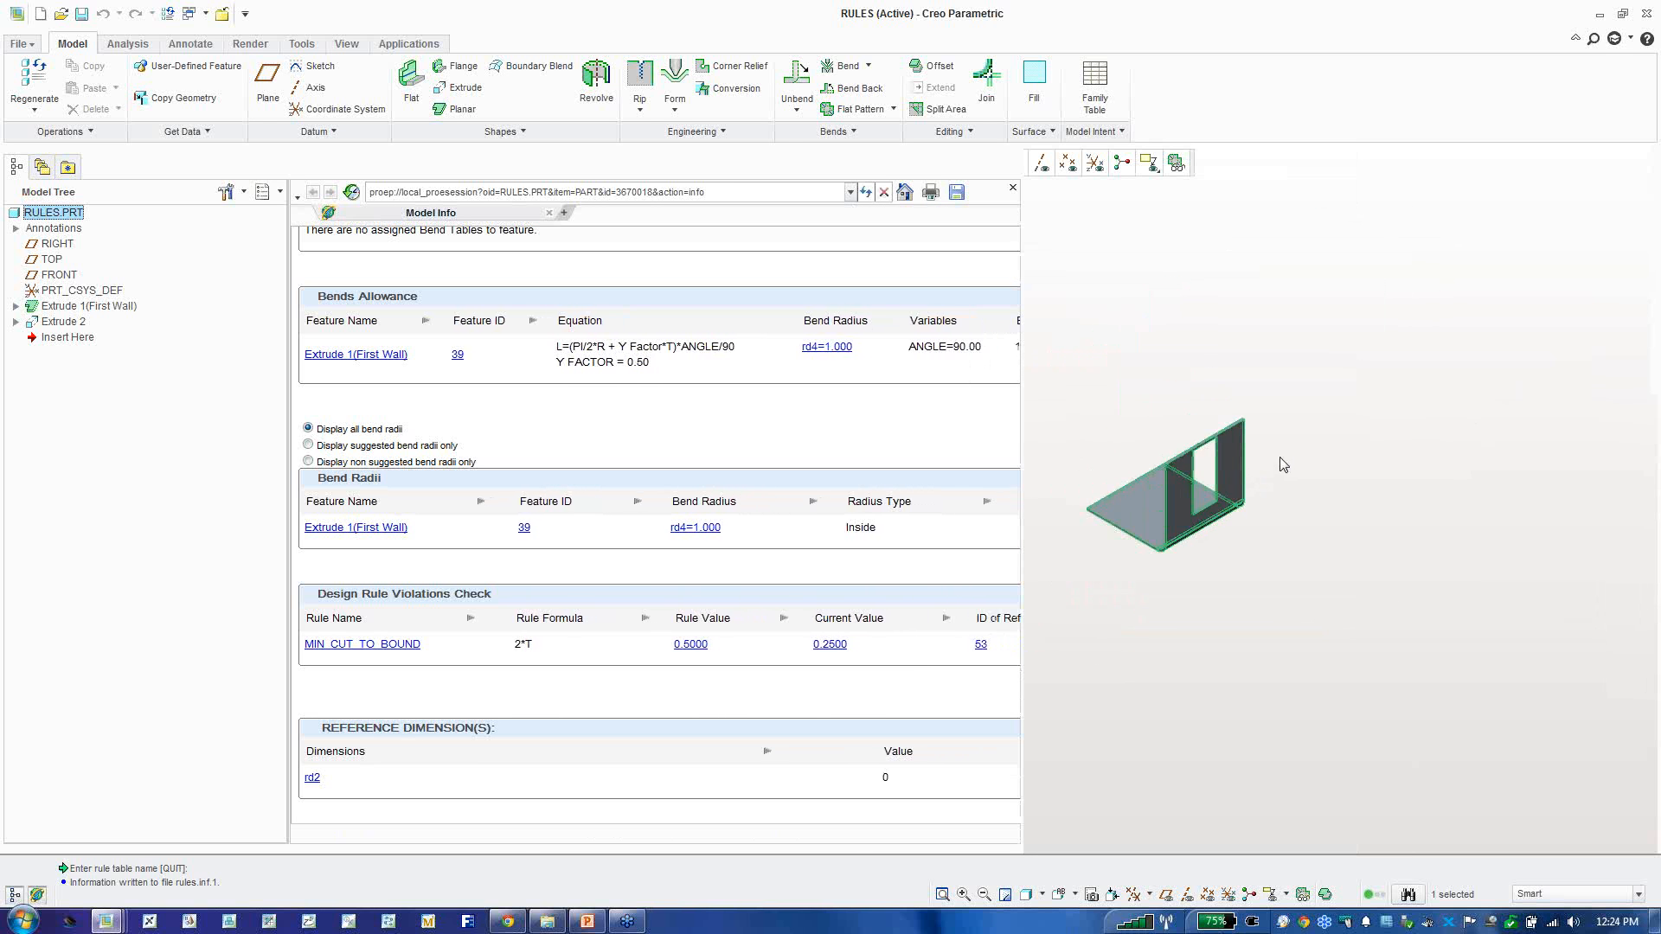
scroll(1156, 504, "down", 4)
mouse_move(1253, 473)
middle_mouse_down()
mouse_move(1239, 443)
mouse_move(1237, 466)
middle_mouse_up()
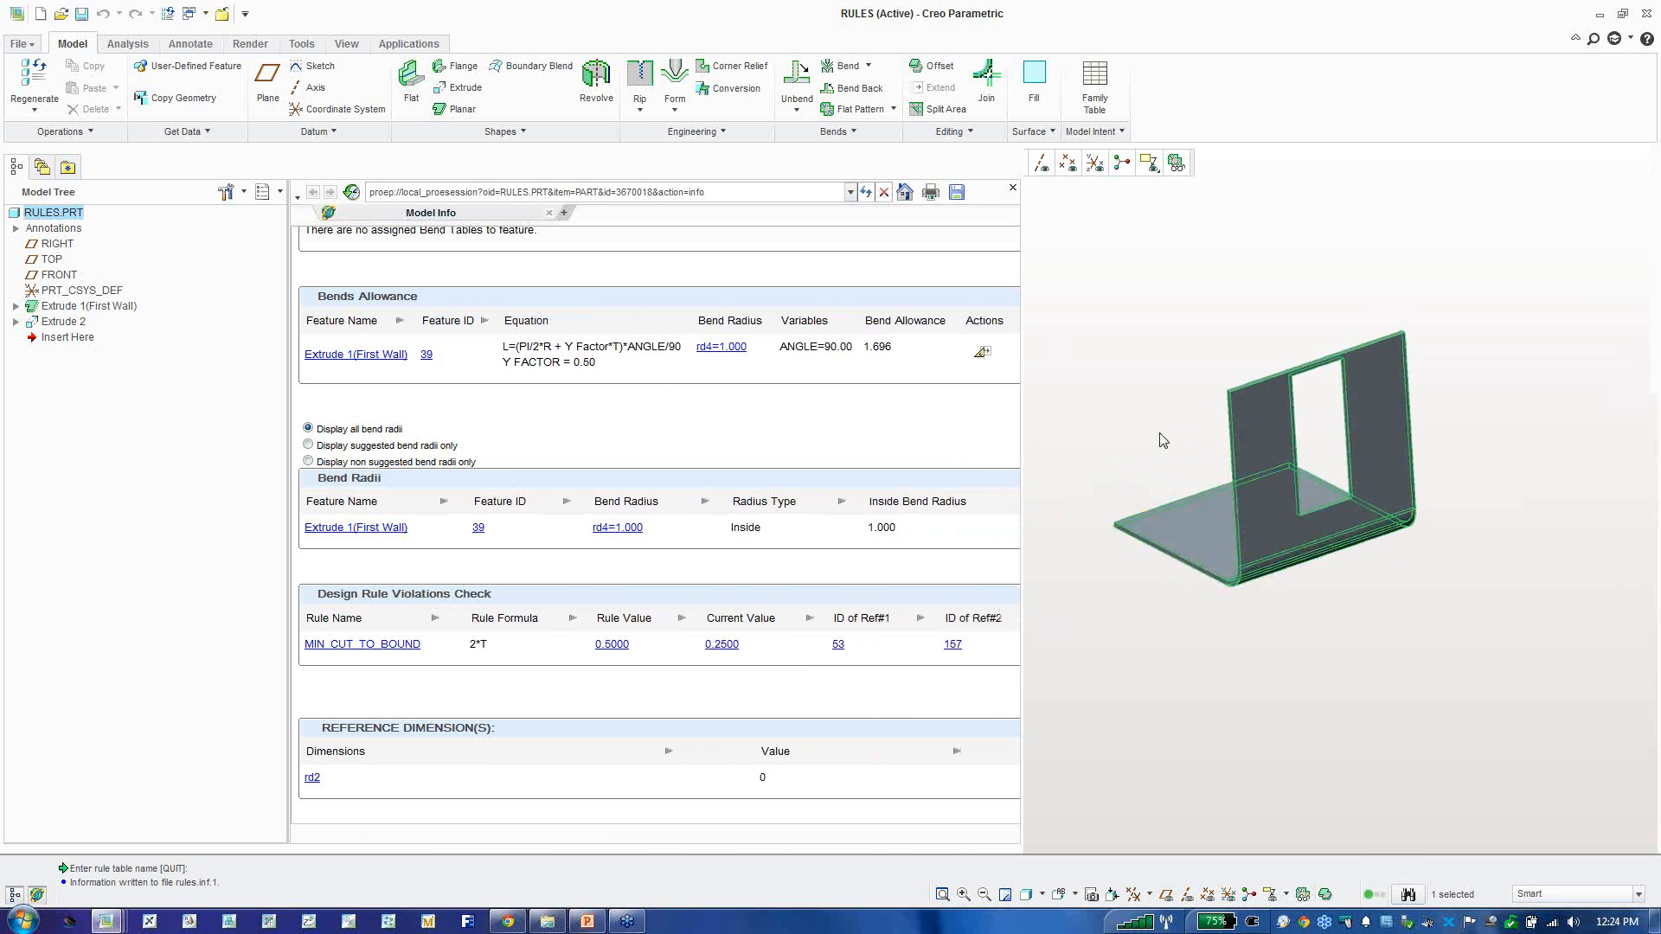
left_click(1160, 434)
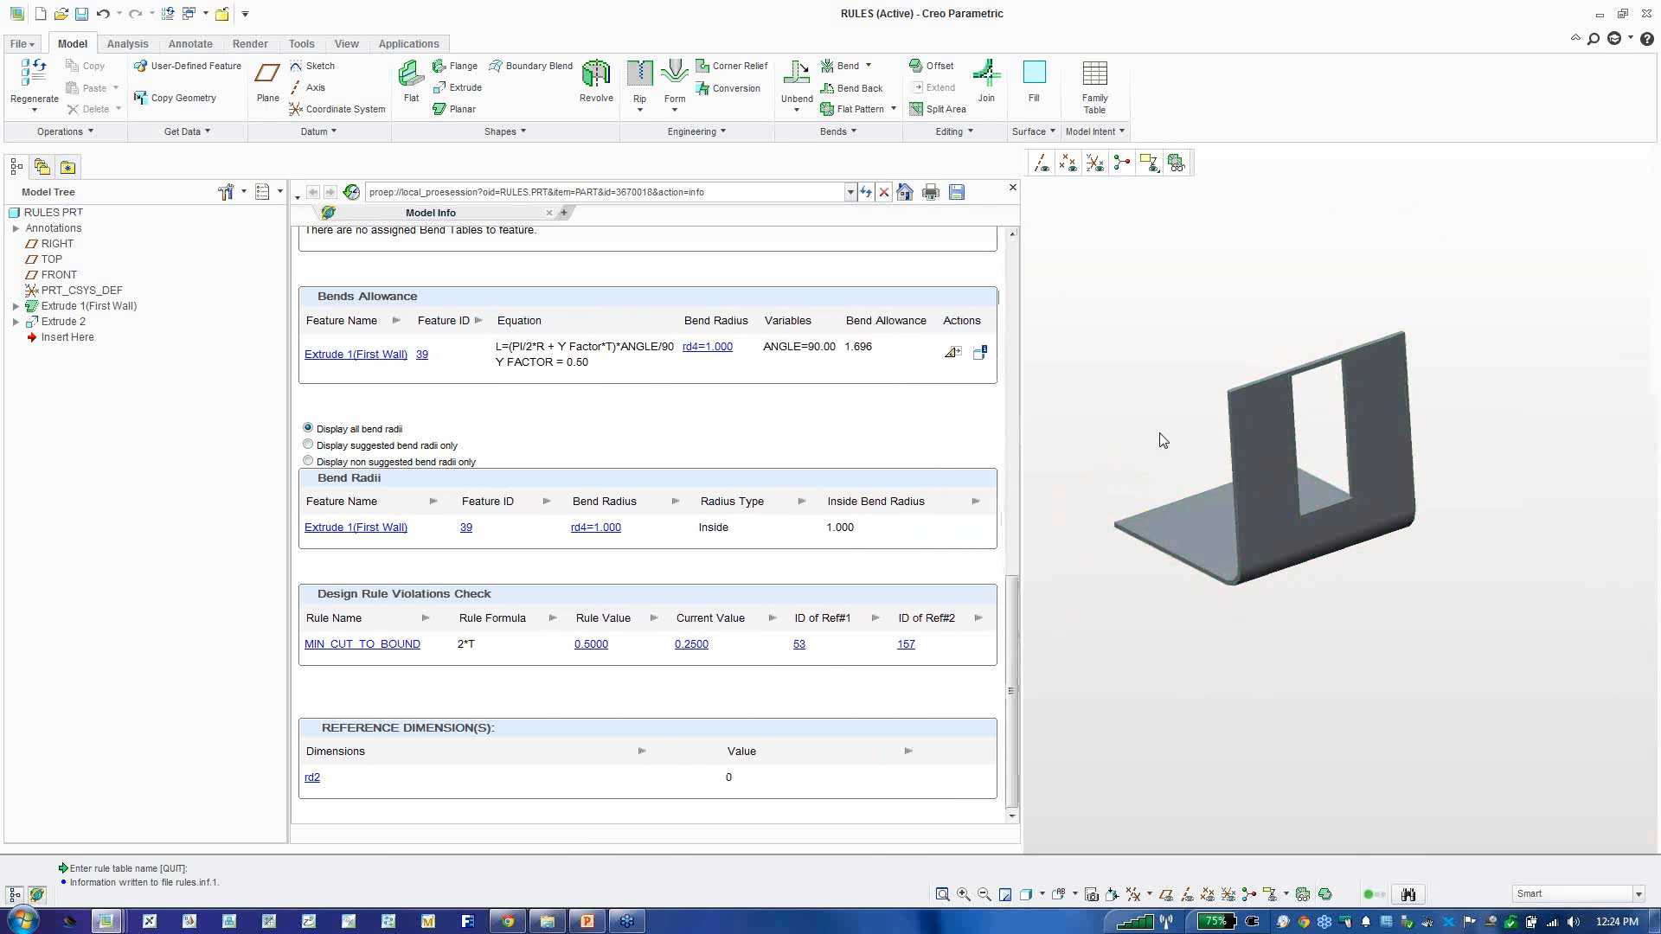
Step: Highlight the first reference of the MIN_CUT_TO_BOUND violation on the model and examine the cutout's upper edge up close
left_click(800, 647)
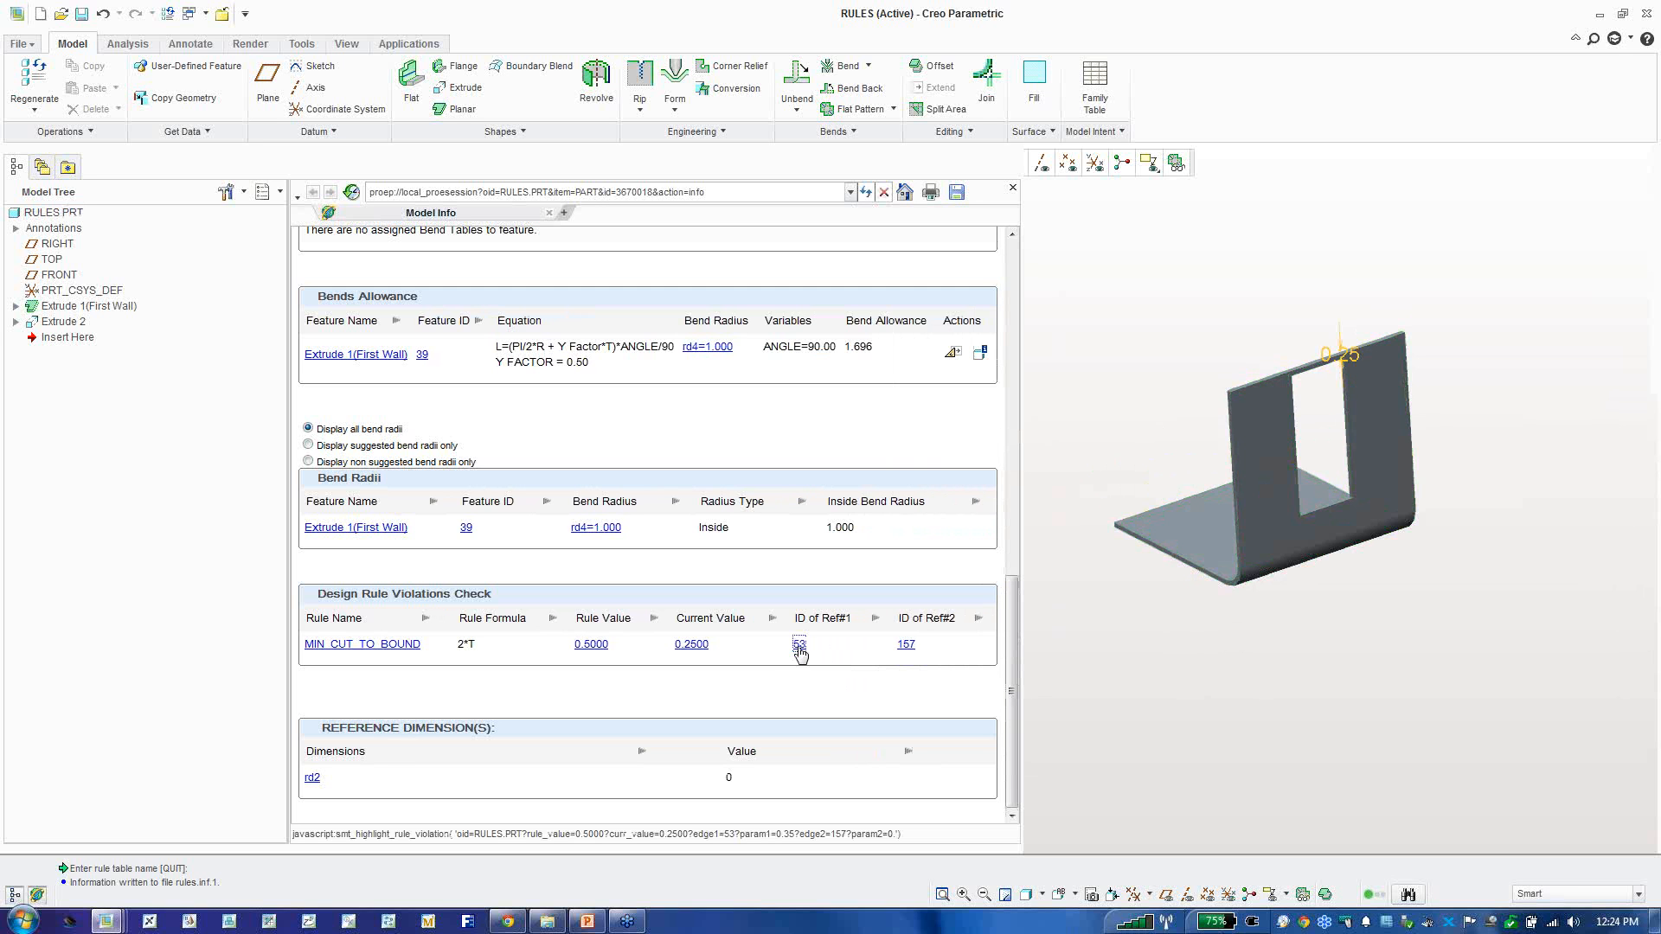
left_click(1280, 389)
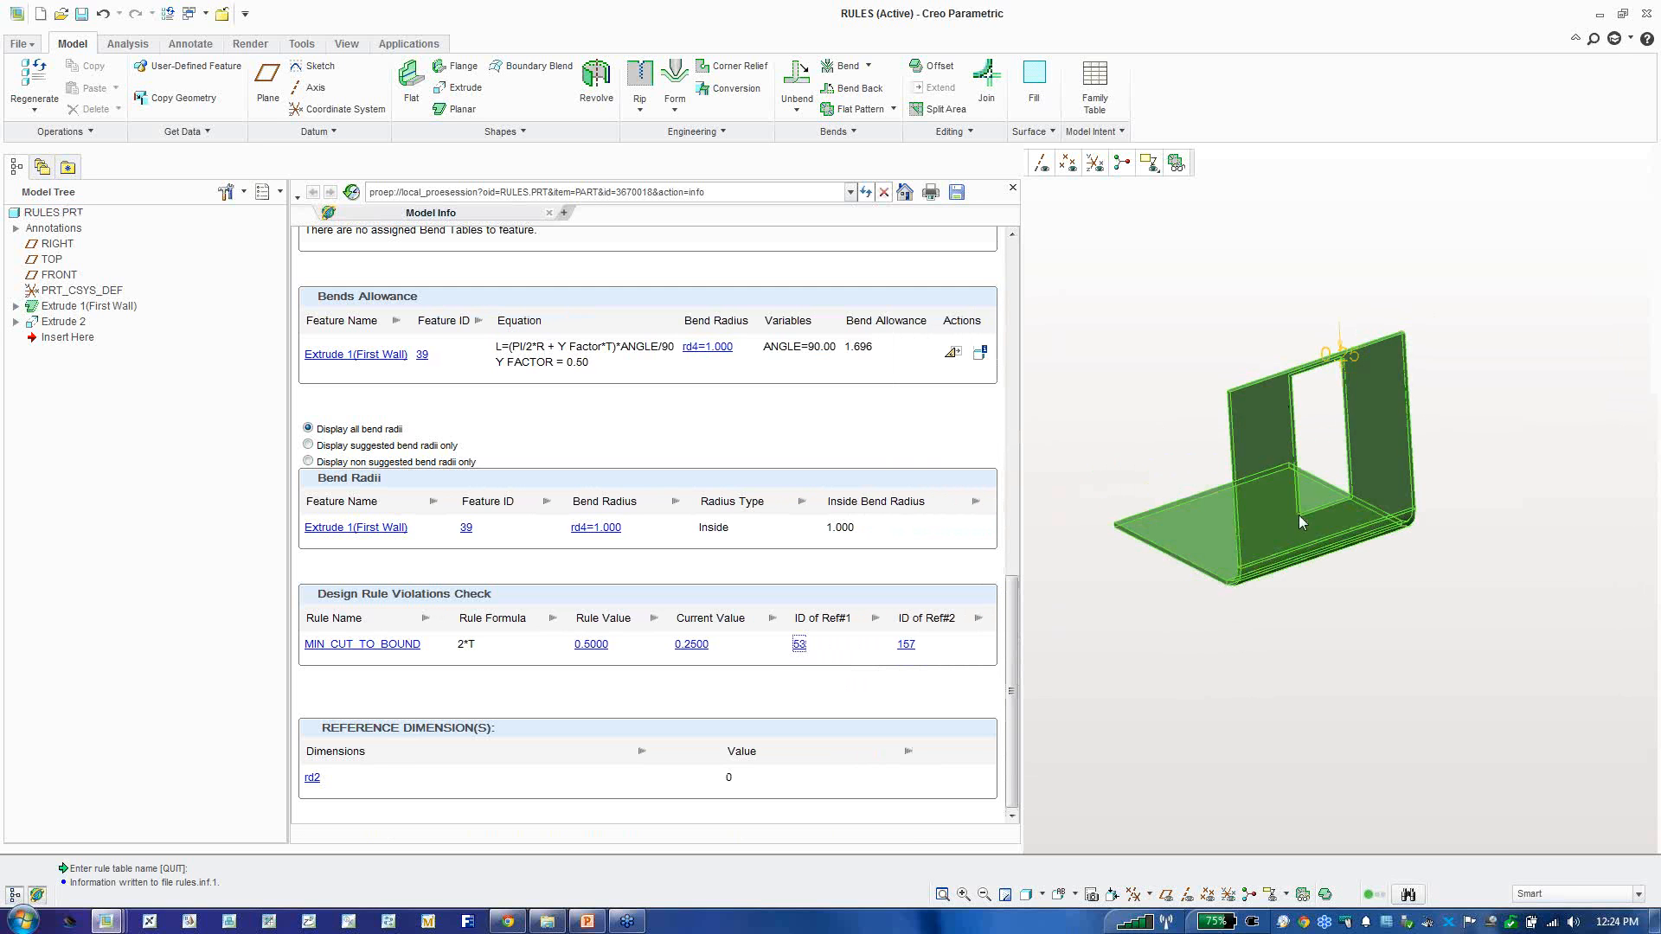
left_click(1318, 374)
left_click(1329, 398)
scroll(1324, 387, "down", 2)
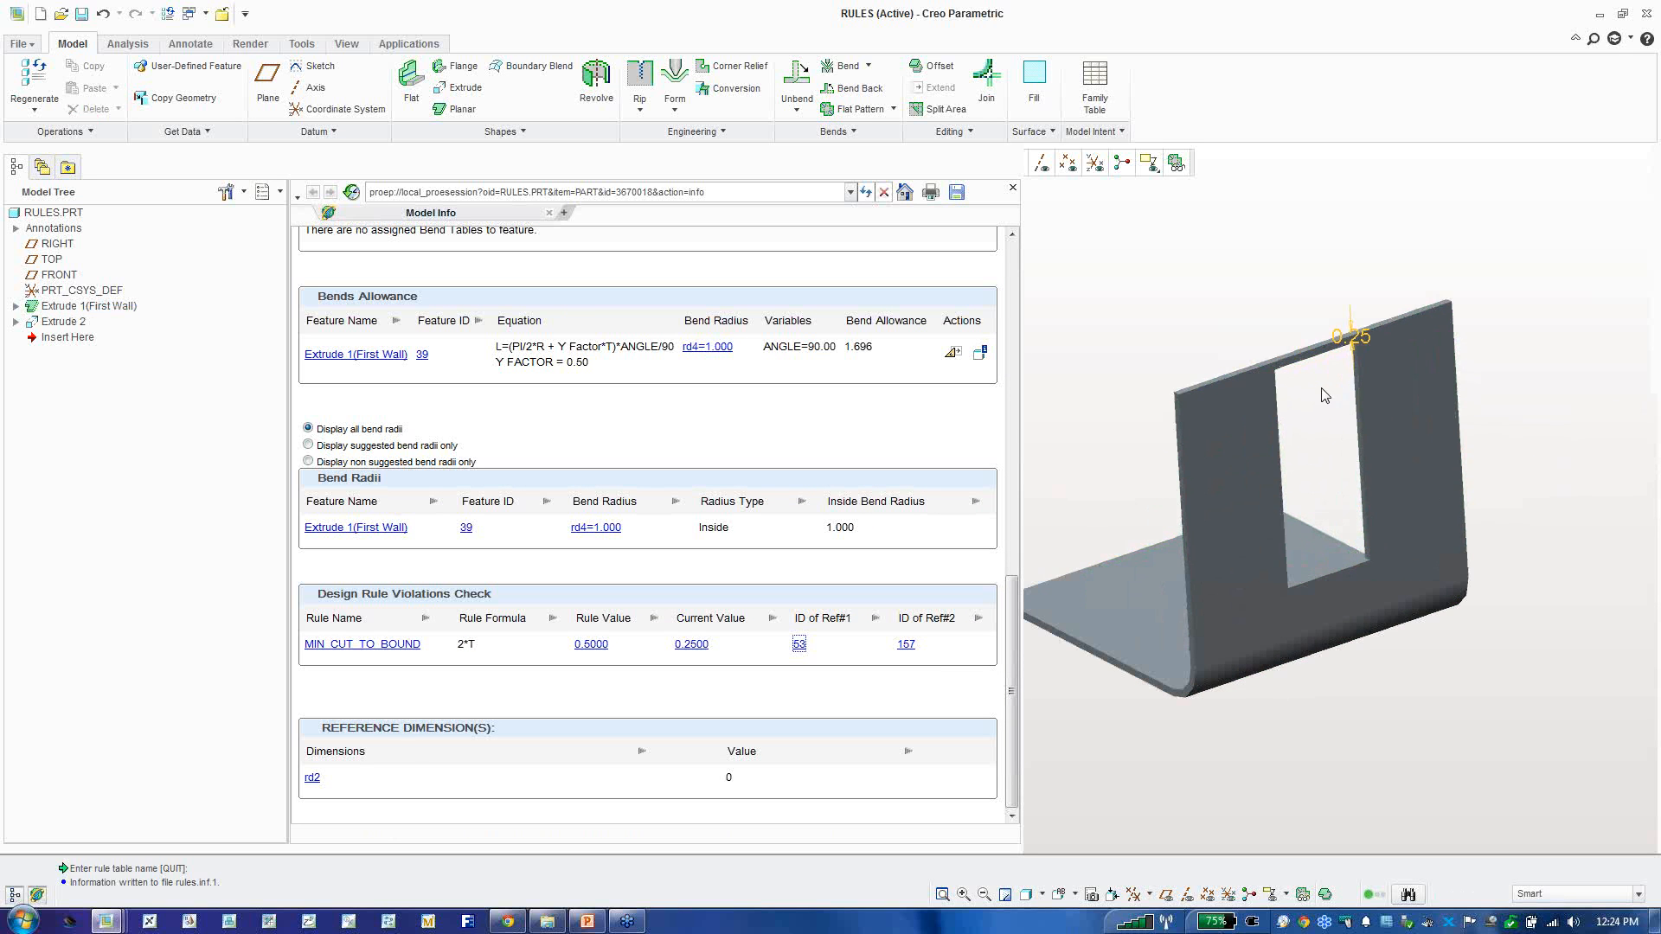
Step: Move the rectangular cutout's upper edge down to about 0.89 mm from the wall's top edge
double_click(1300, 367)
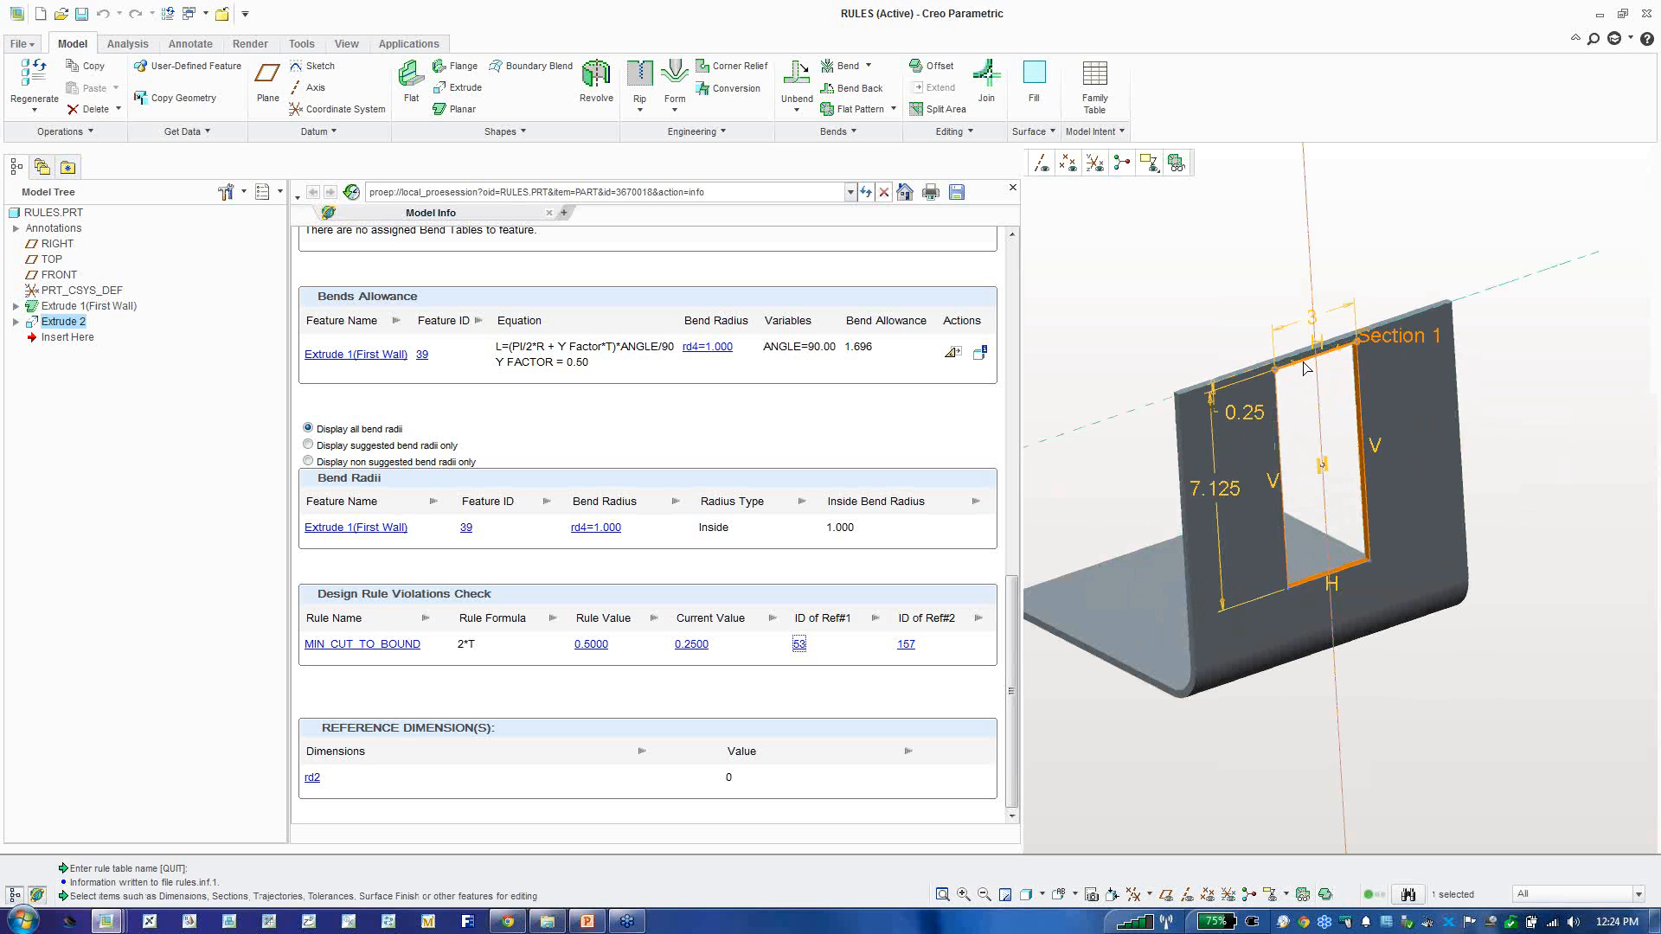
left_click_drag(1303, 361, 1305, 382)
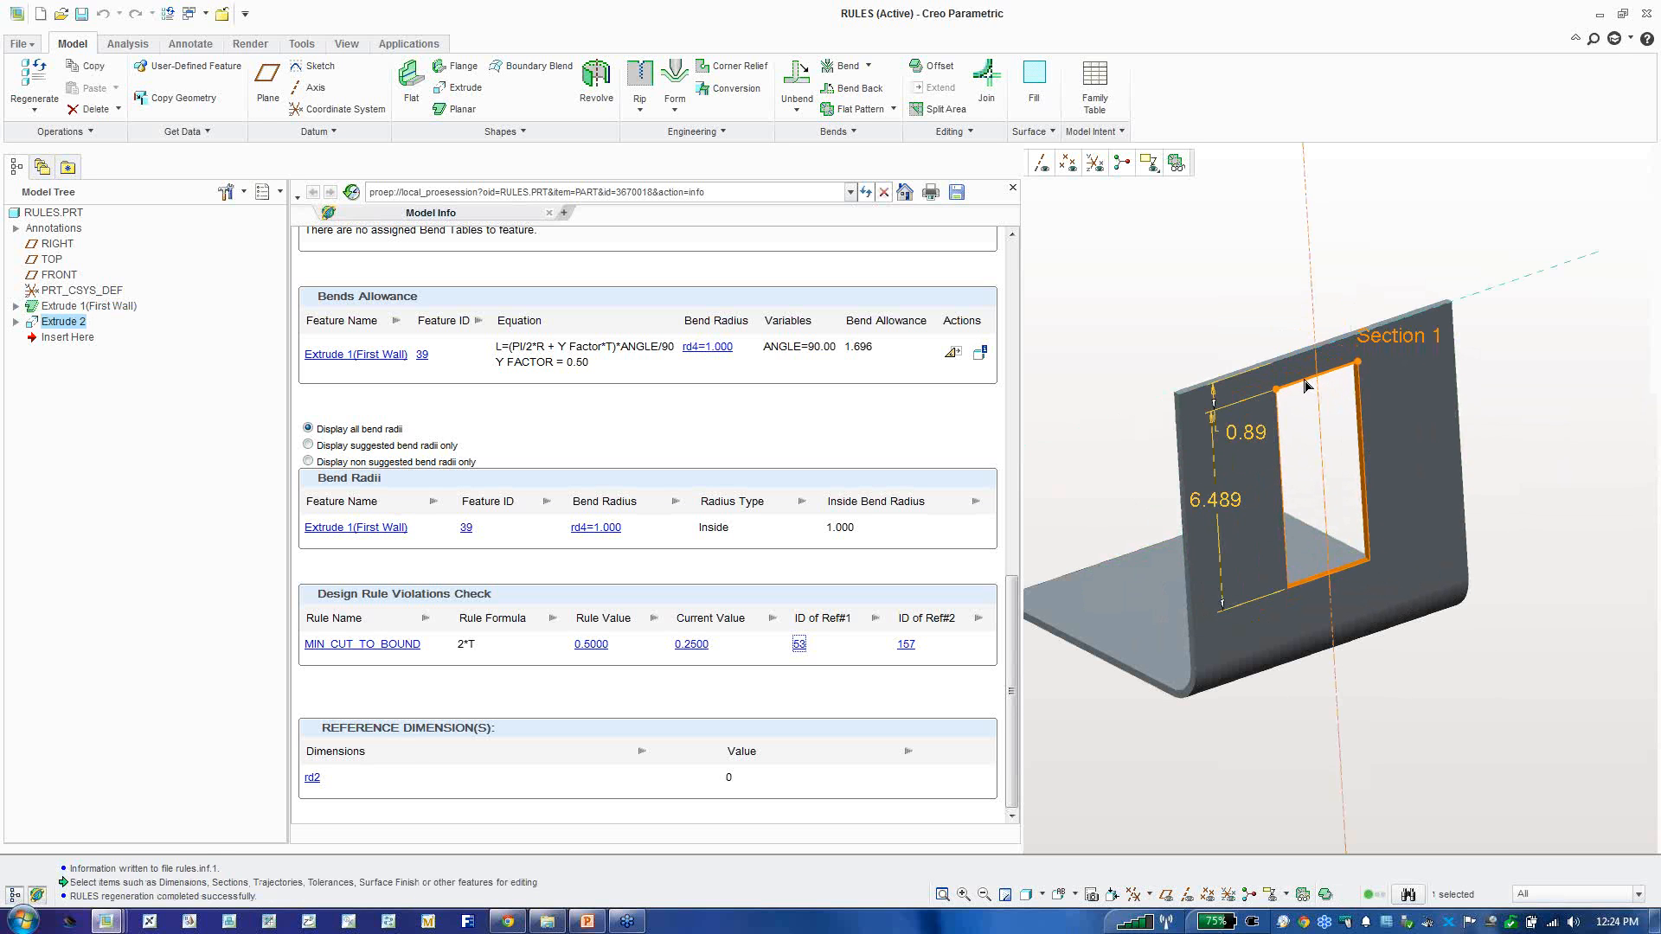
left_click(1306, 402)
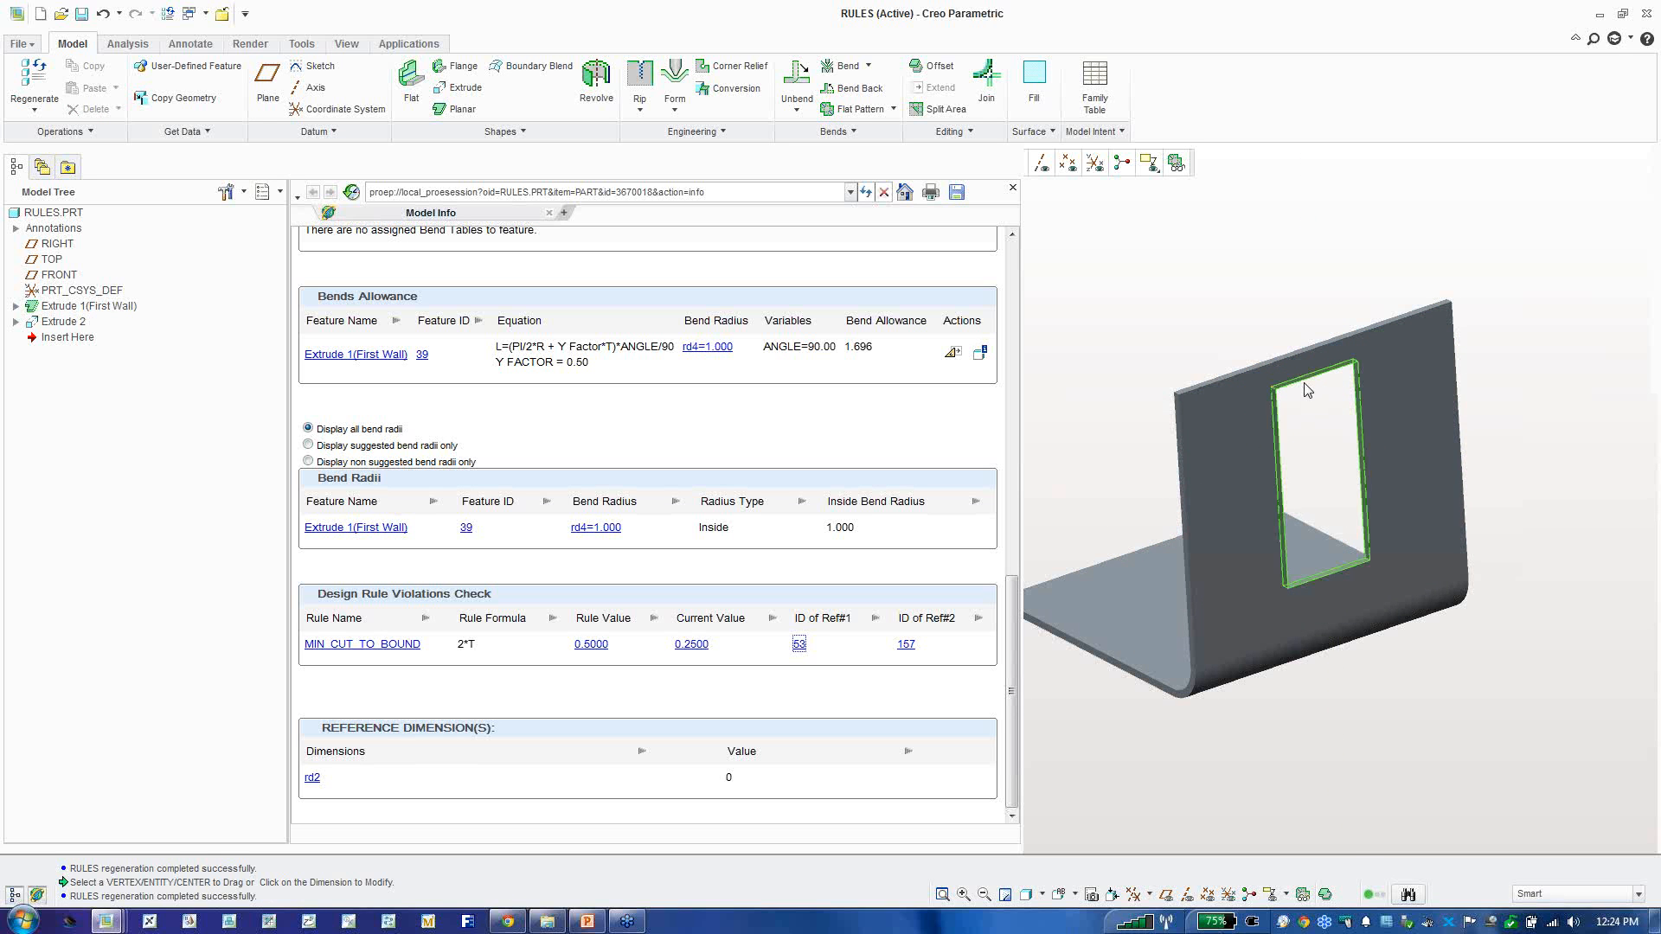
Step: Display the dimensions of the rectangular cutout and of the first wall to check the cutout's edge distance
double_click(1312, 414)
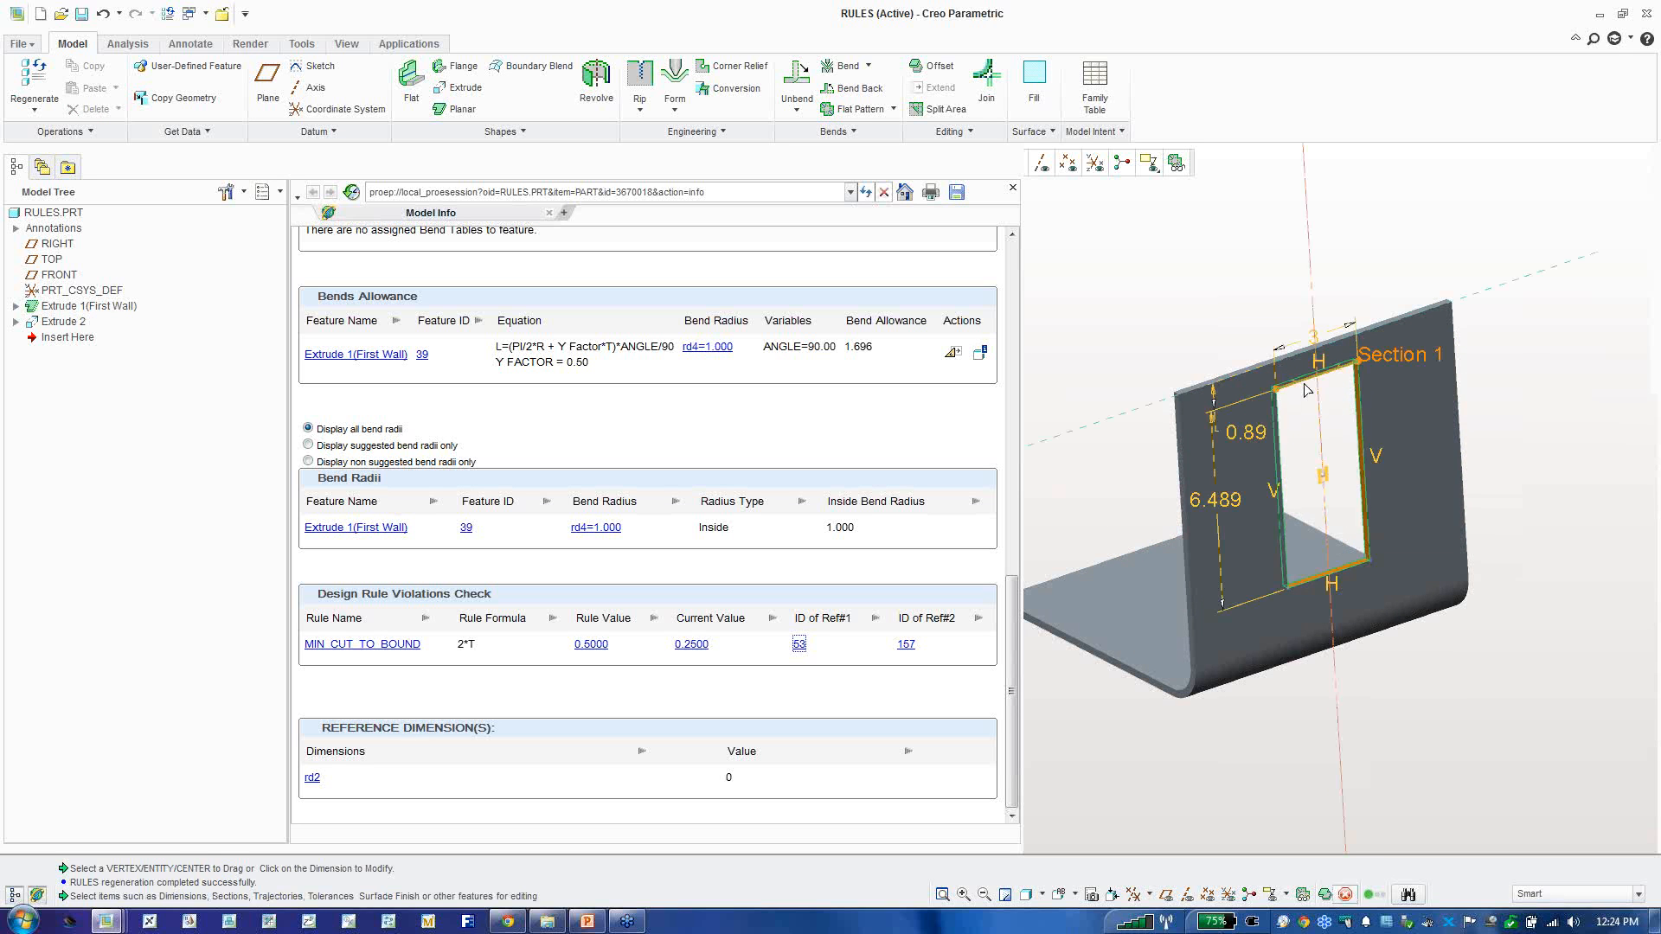
left_click(1337, 413)
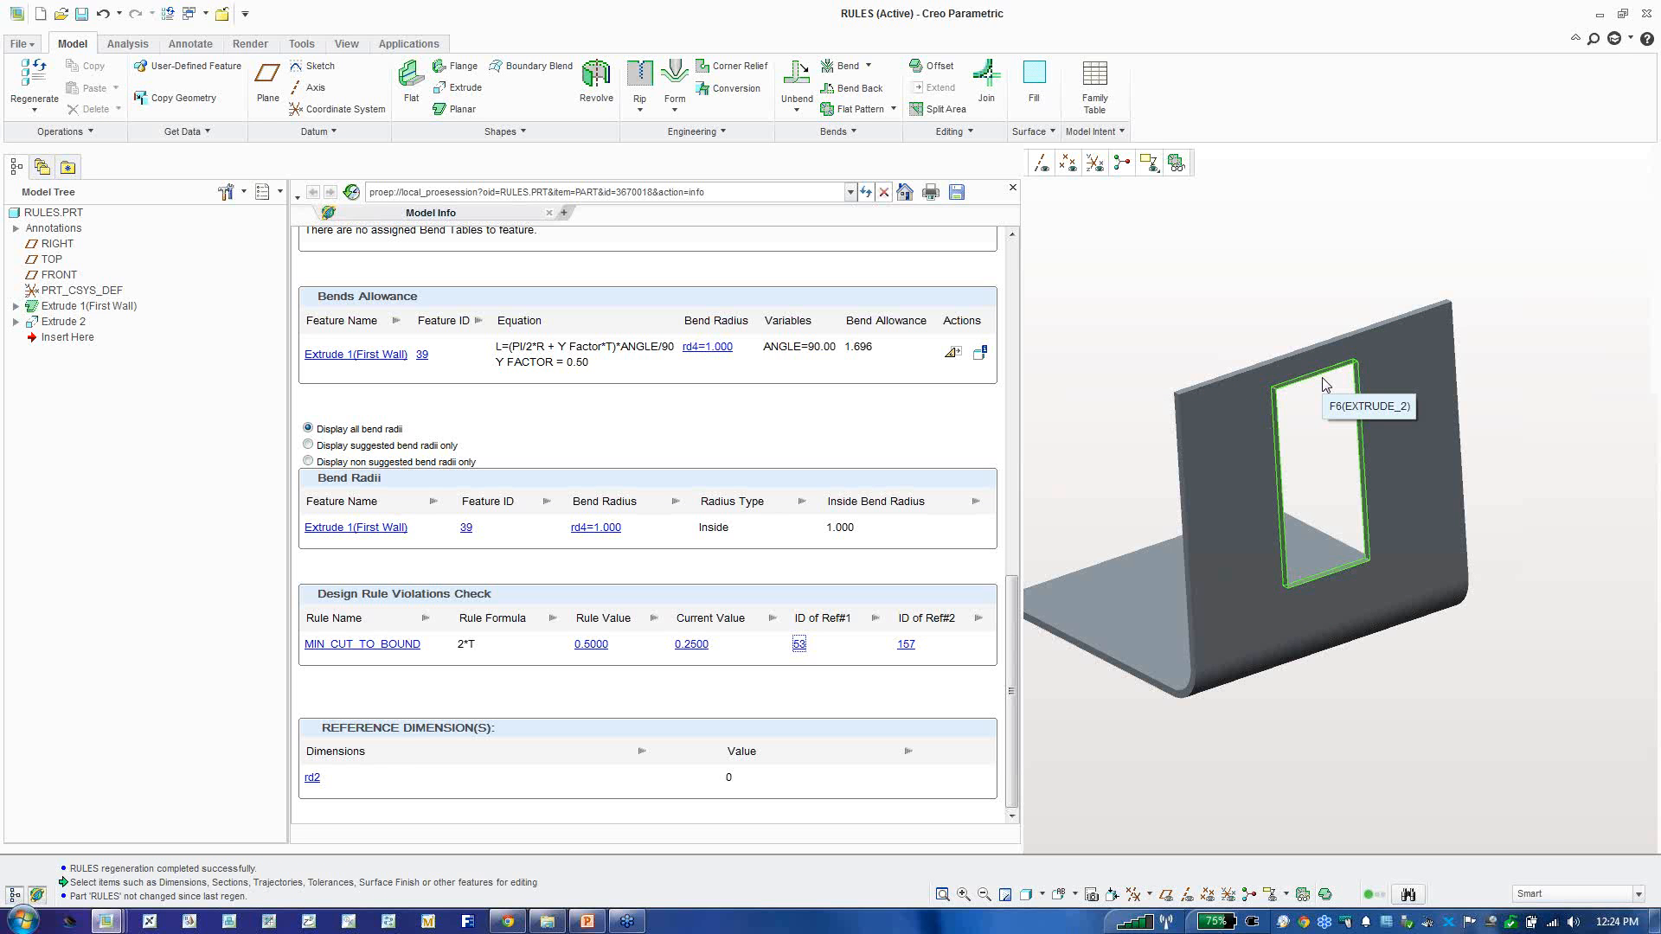
left_click(1121, 641)
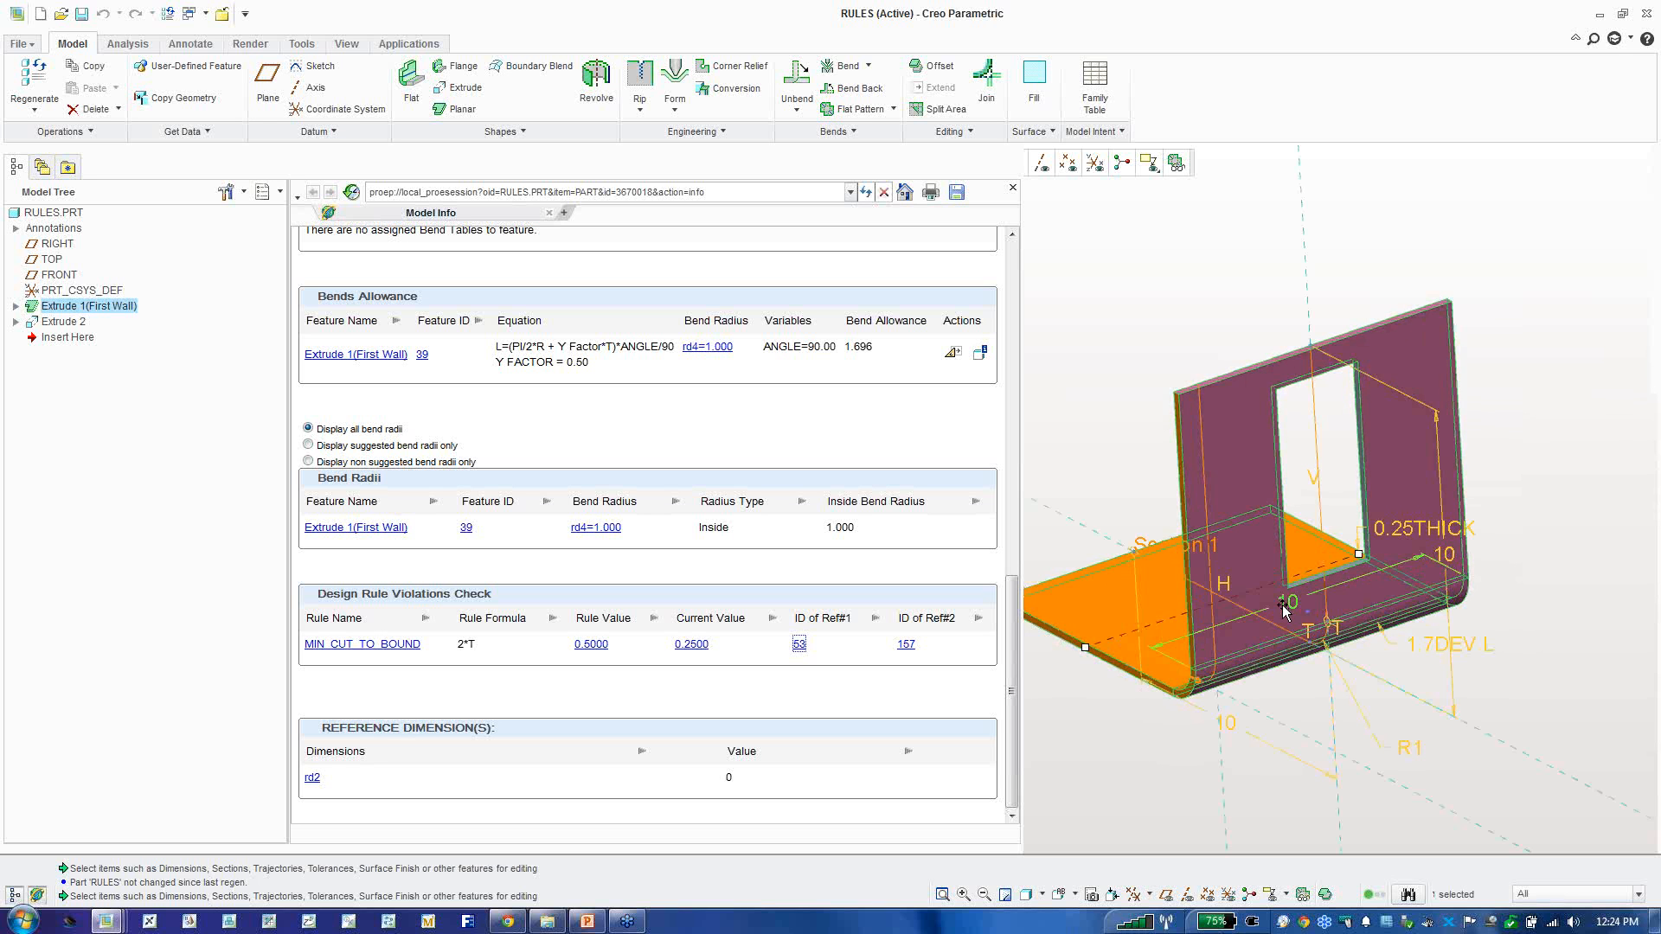
left_click(1312, 467)
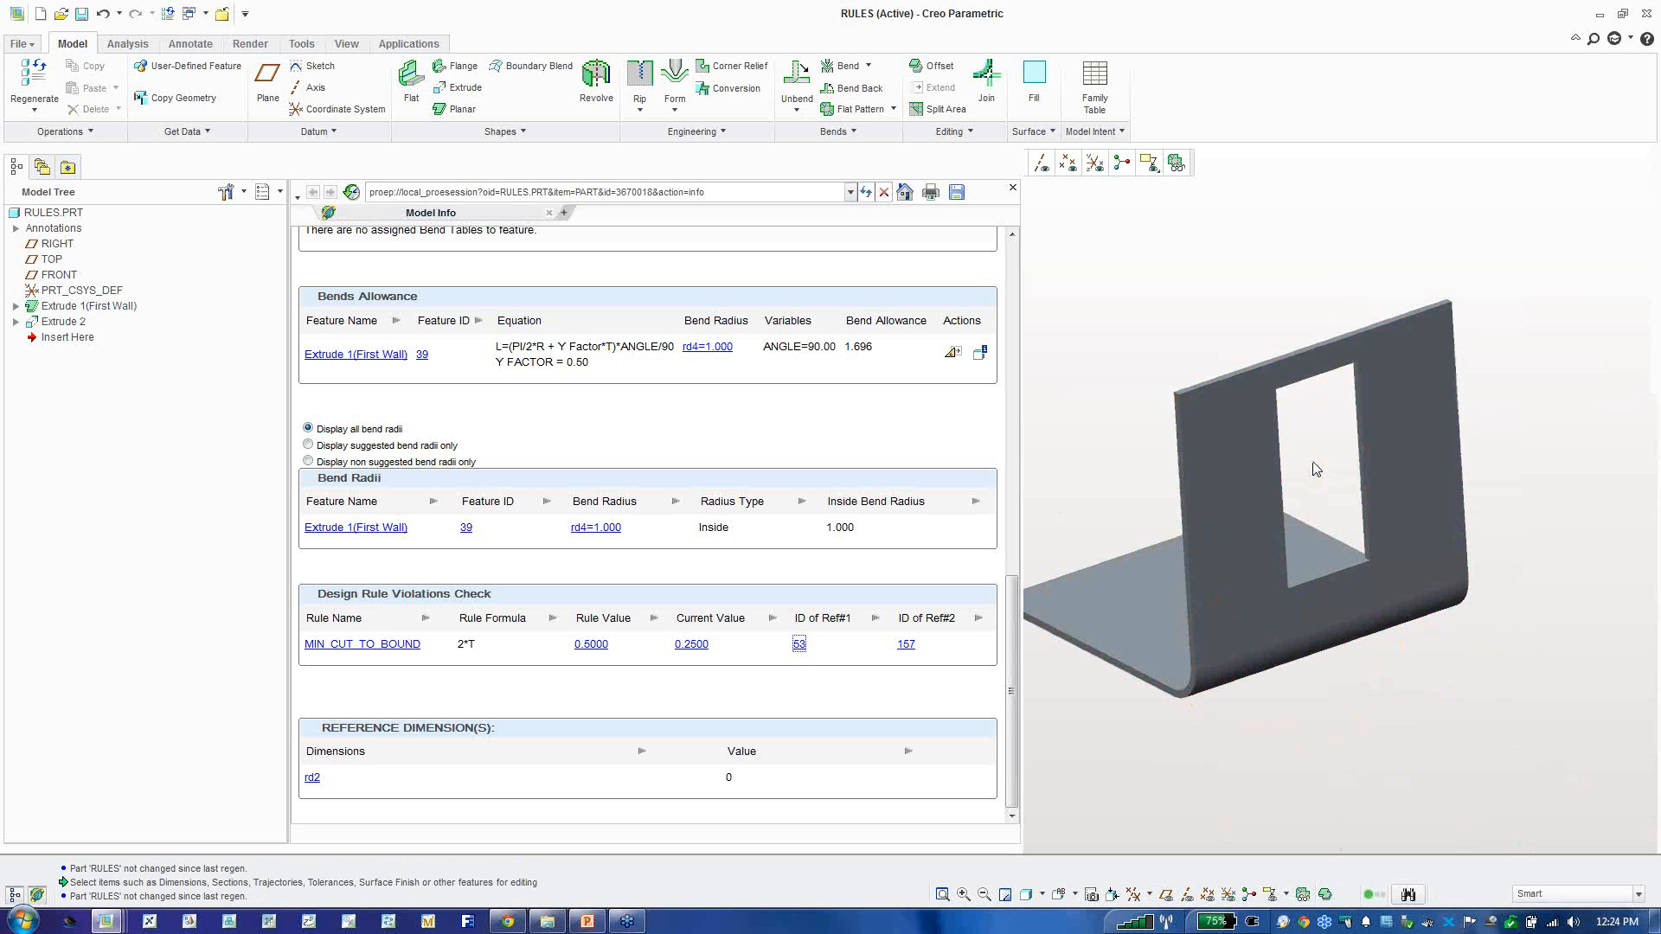
double_click(1313, 385)
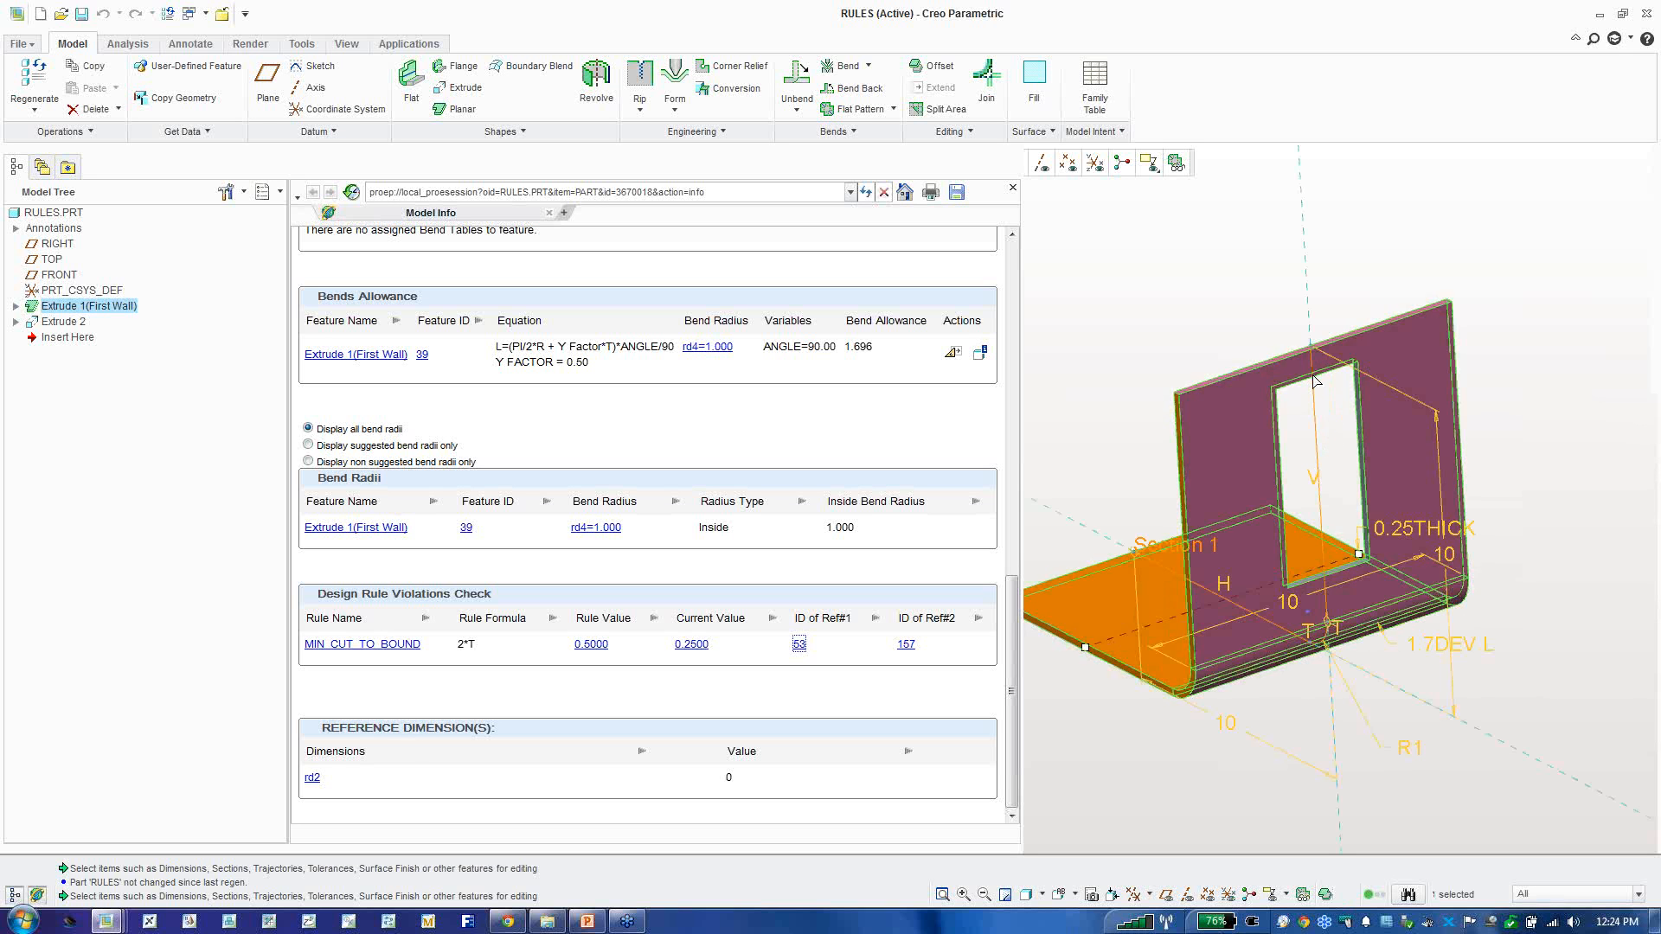
left_click(1294, 419)
double_click(1294, 382)
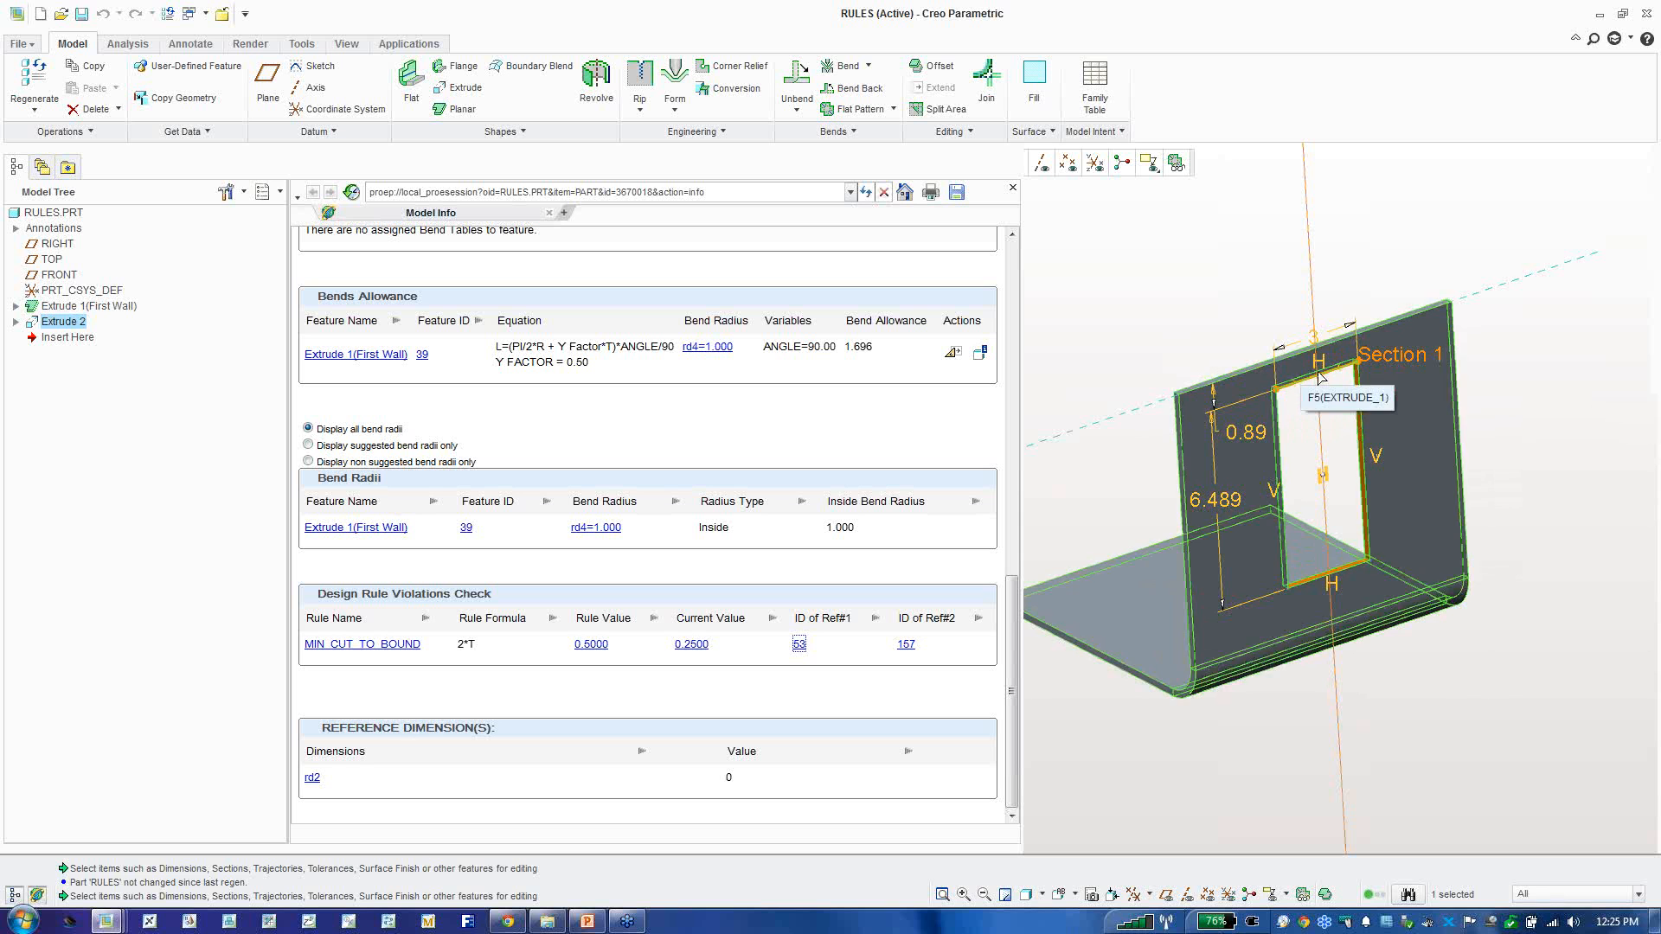
Step: Lower the rectangular cutout's upper edge further, to about 1.62 below the wall's top edge
left_click_drag(1303, 380, 1314, 400)
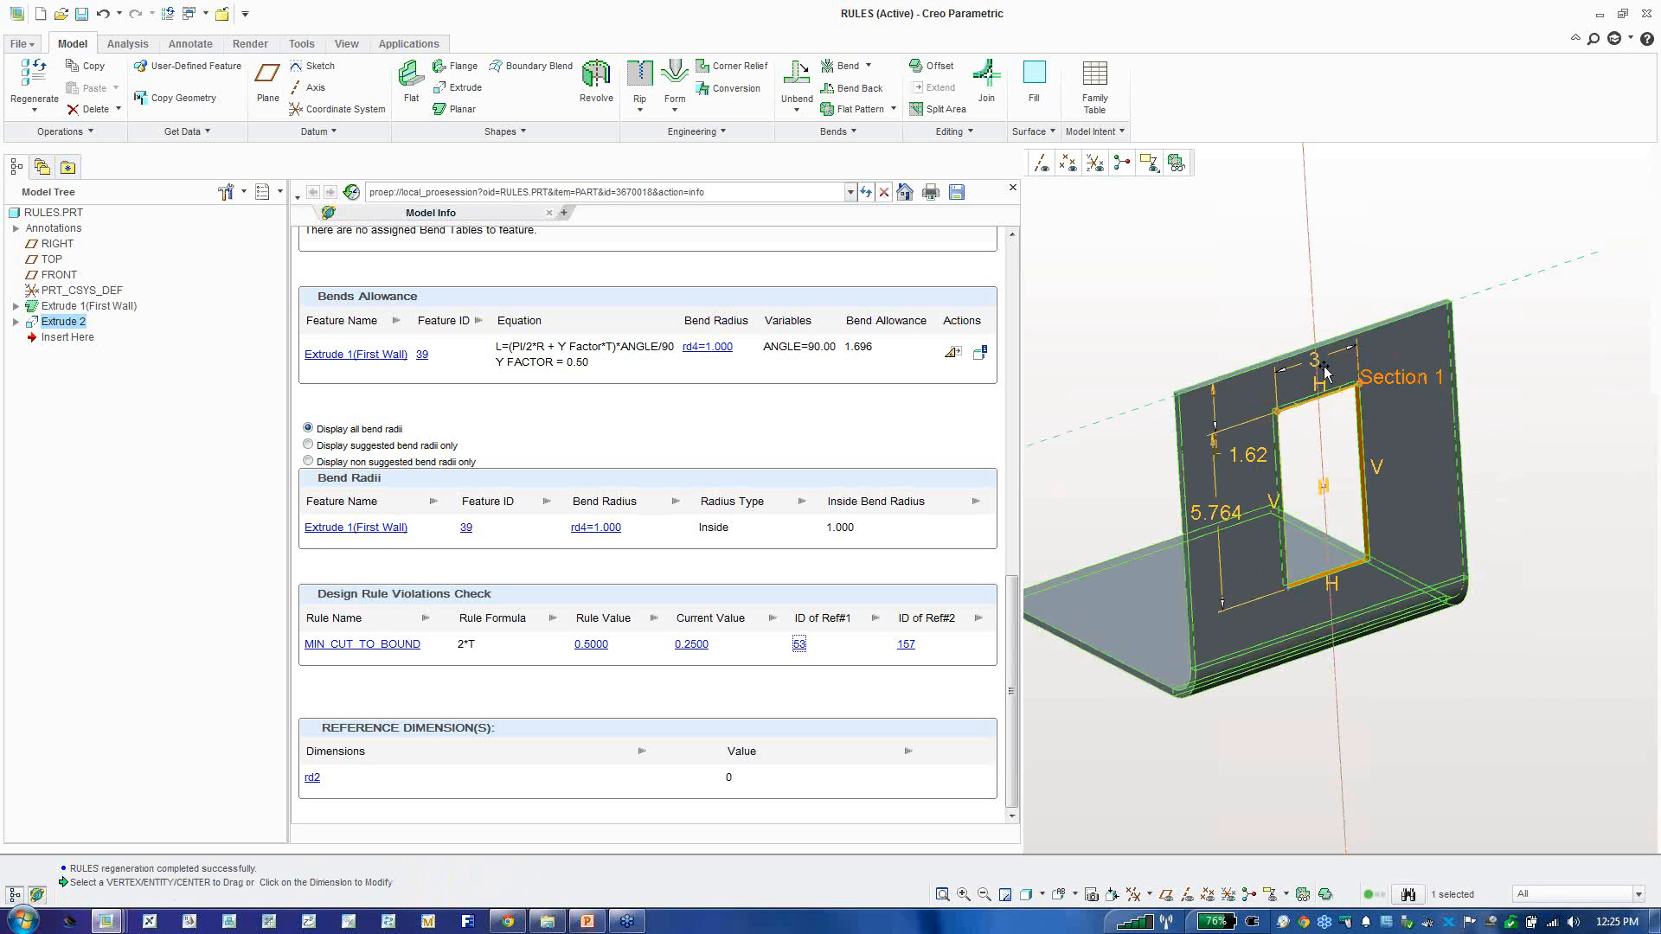
left_click(1124, 319)
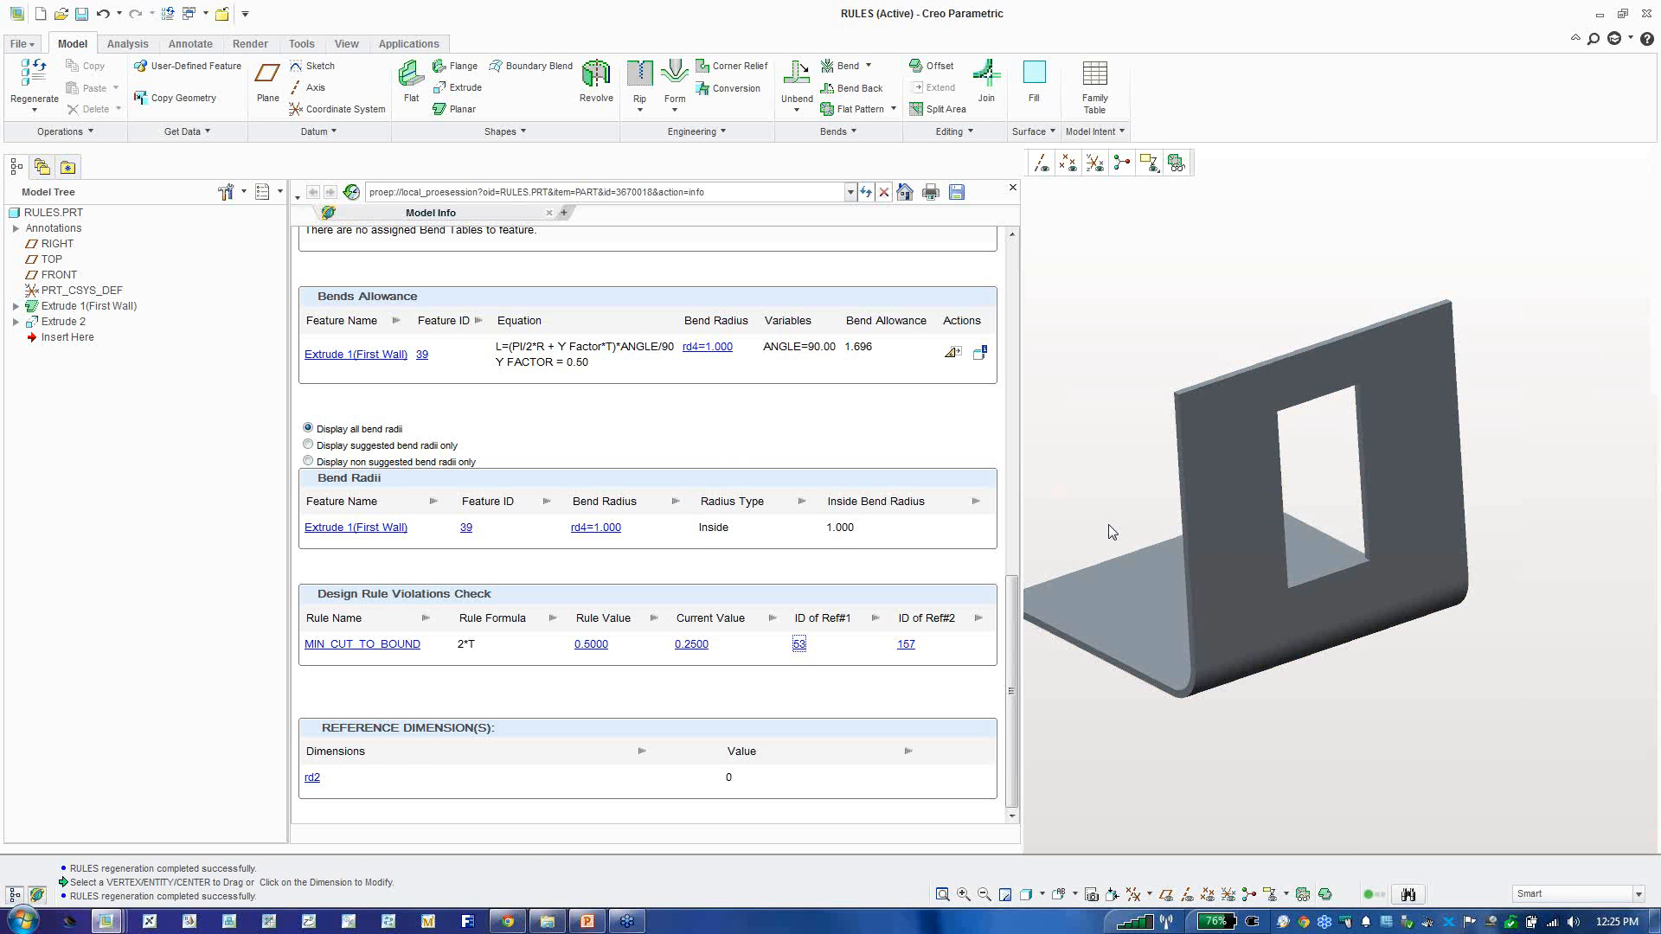
Step: Regenerate the model information report for the RULES part, check its design rule violations section, and close the report
right_click(71, 214)
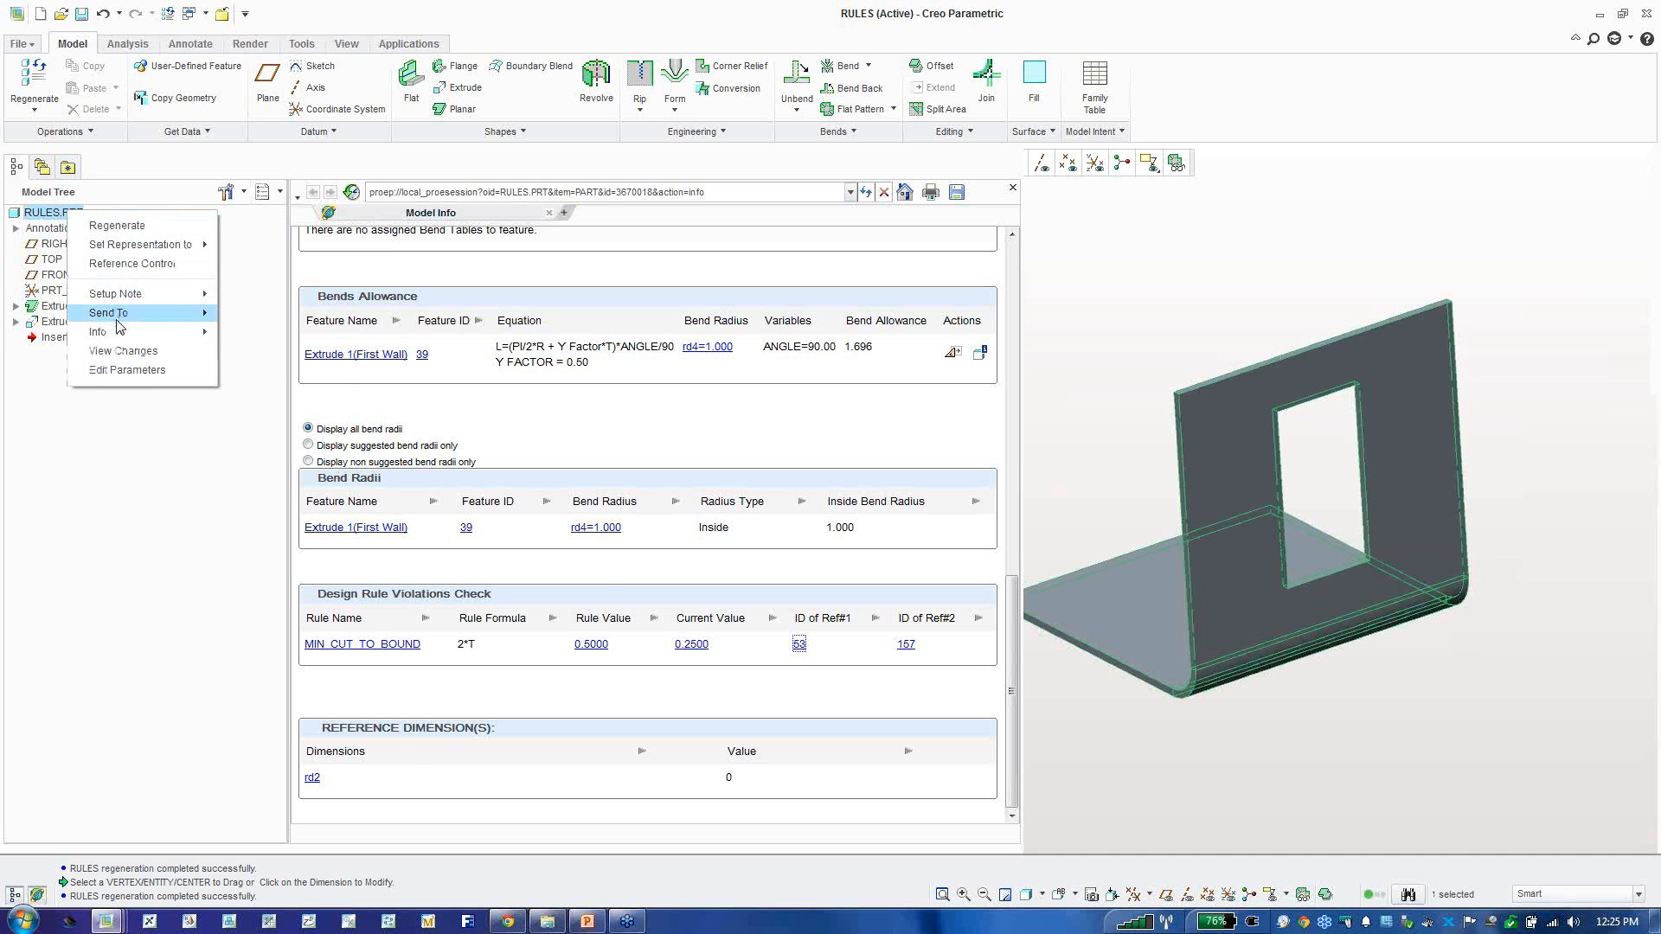
mouse_move(121, 333)
left_click(246, 337)
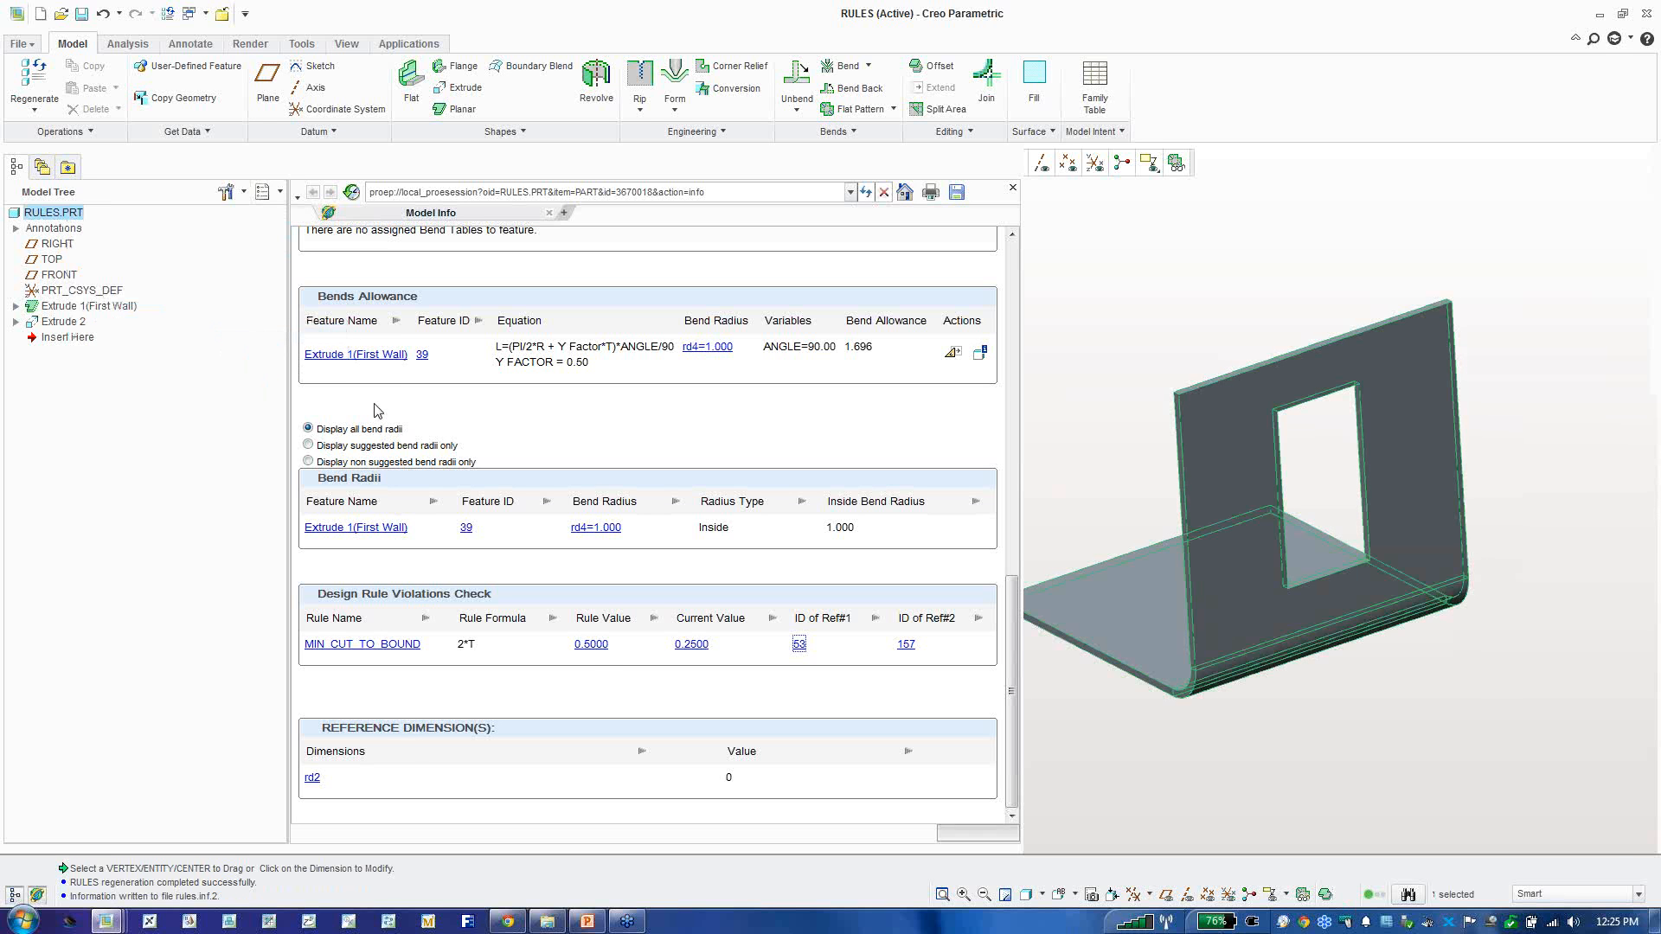
scroll(591, 574, "down", 6)
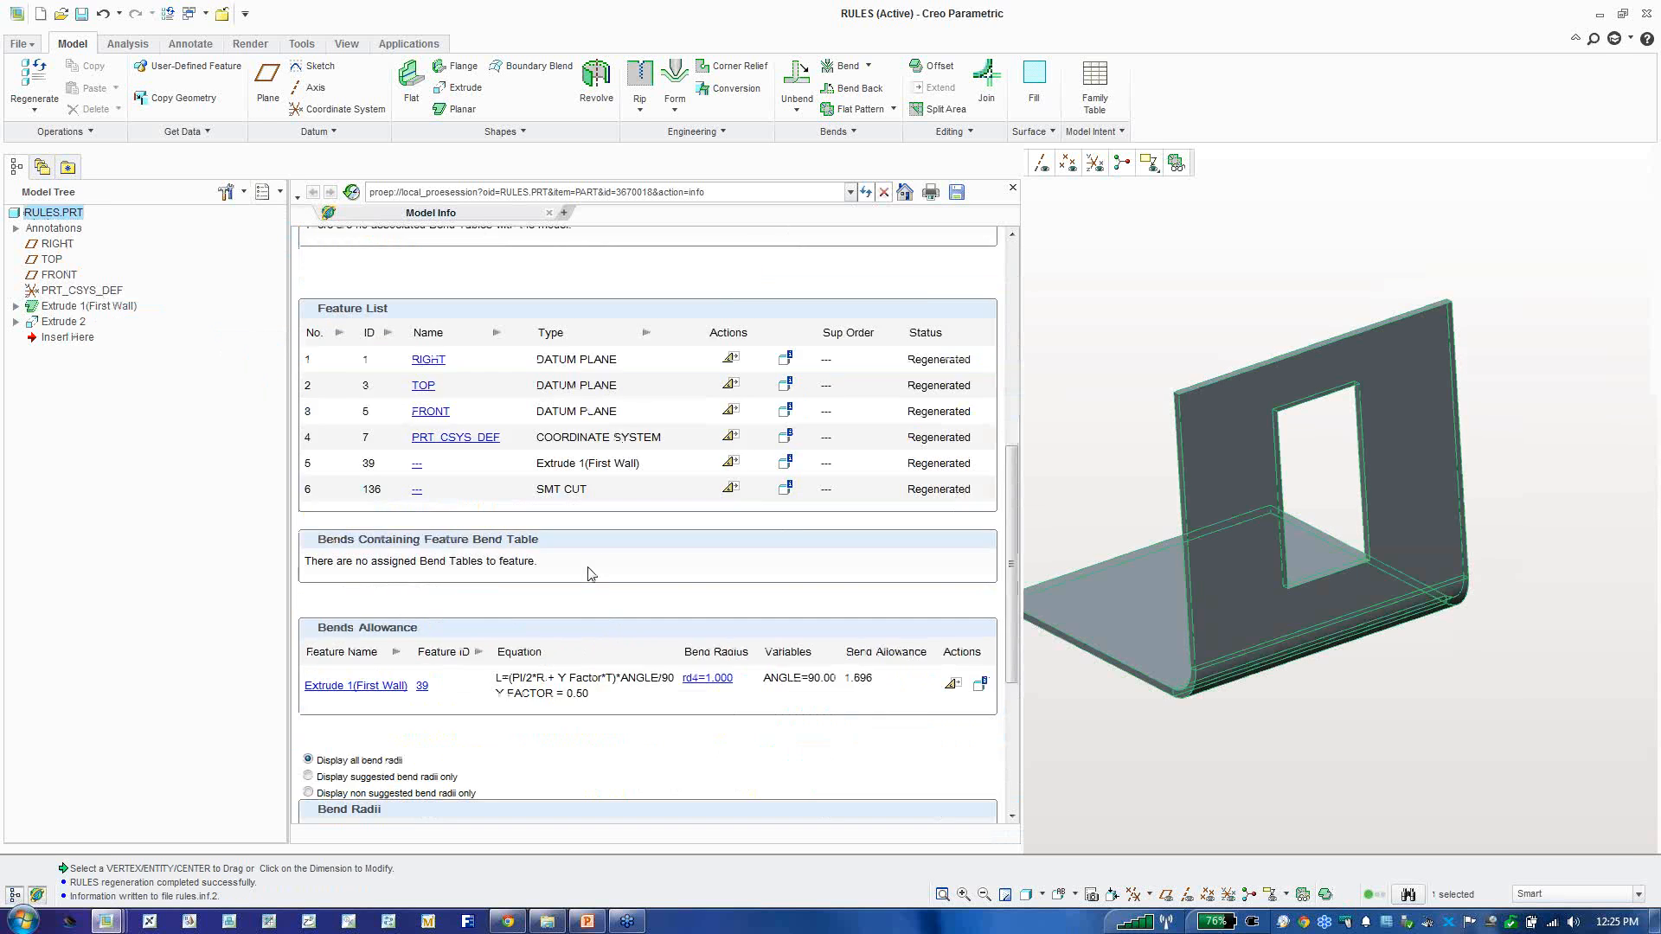
scroll(591, 574, "down", 6)
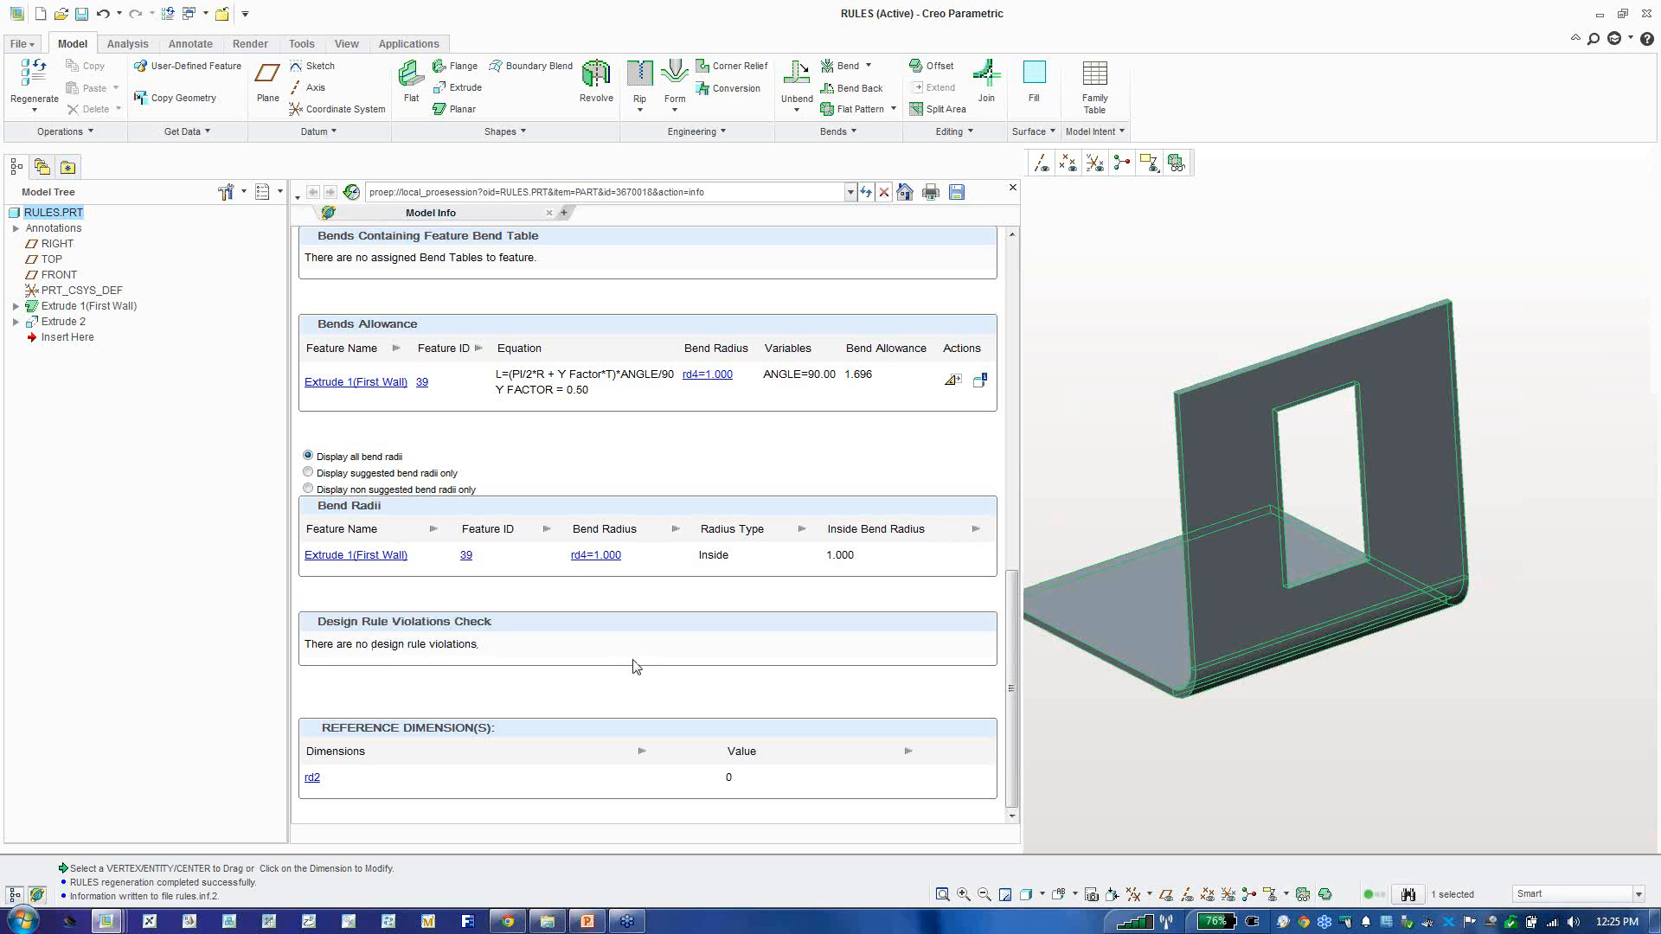
left_click(1013, 187)
left_click(1064, 309)
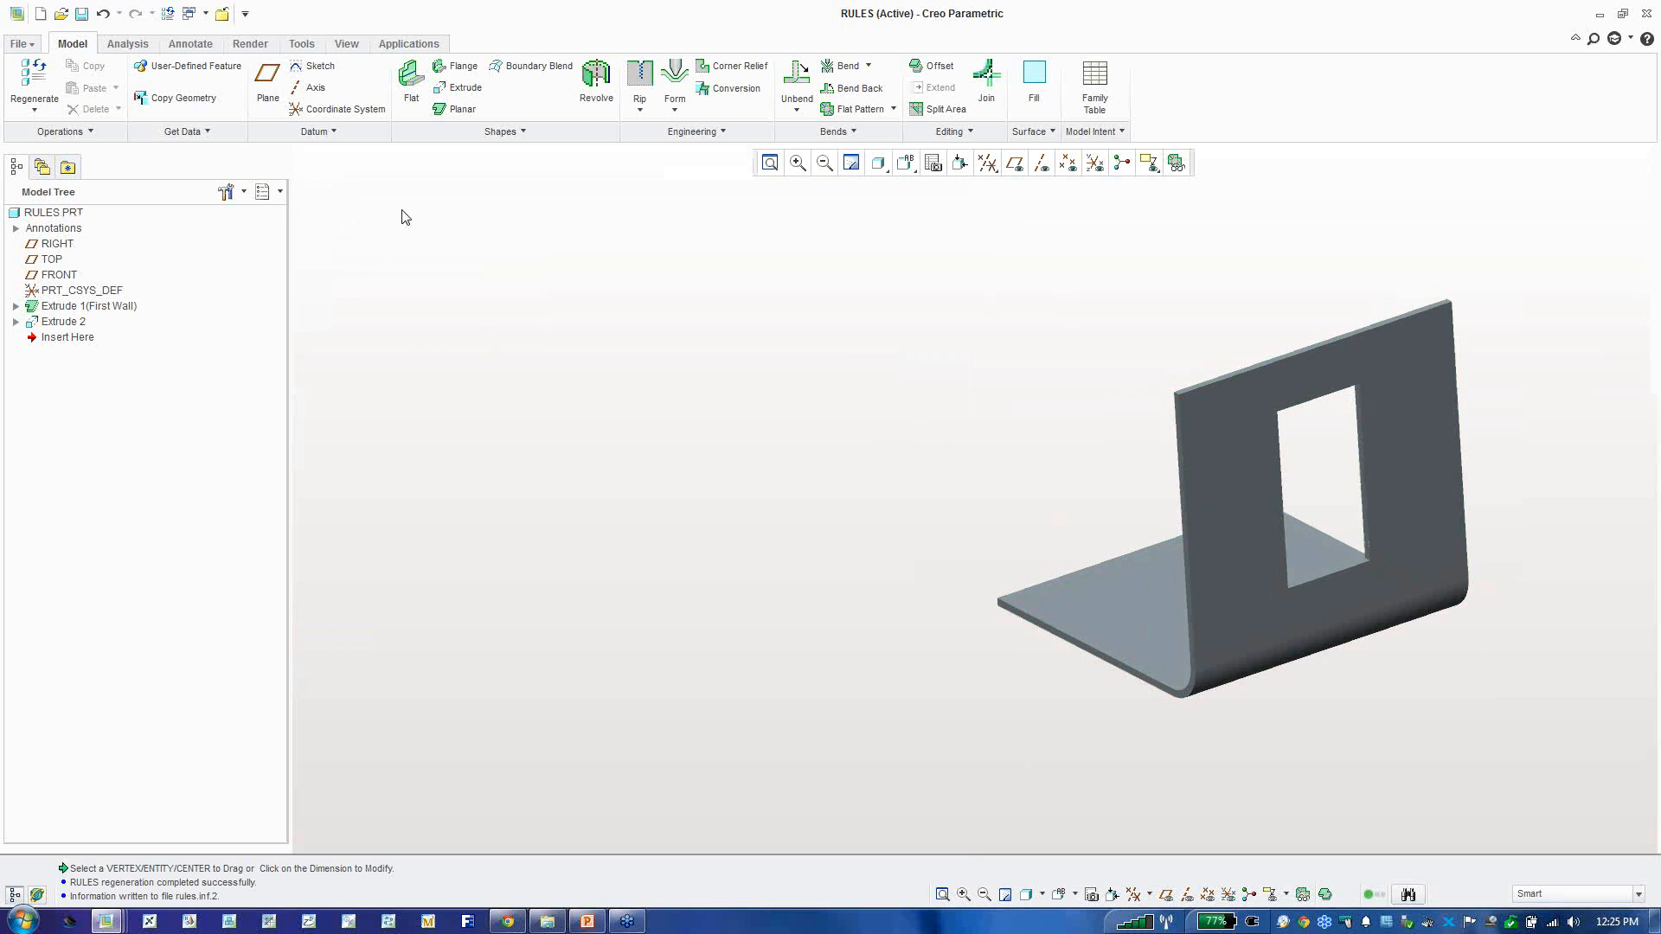
Step: Switch to the FLAT part and orient it to show the large planar wall with its four flanges
left_click(190, 15)
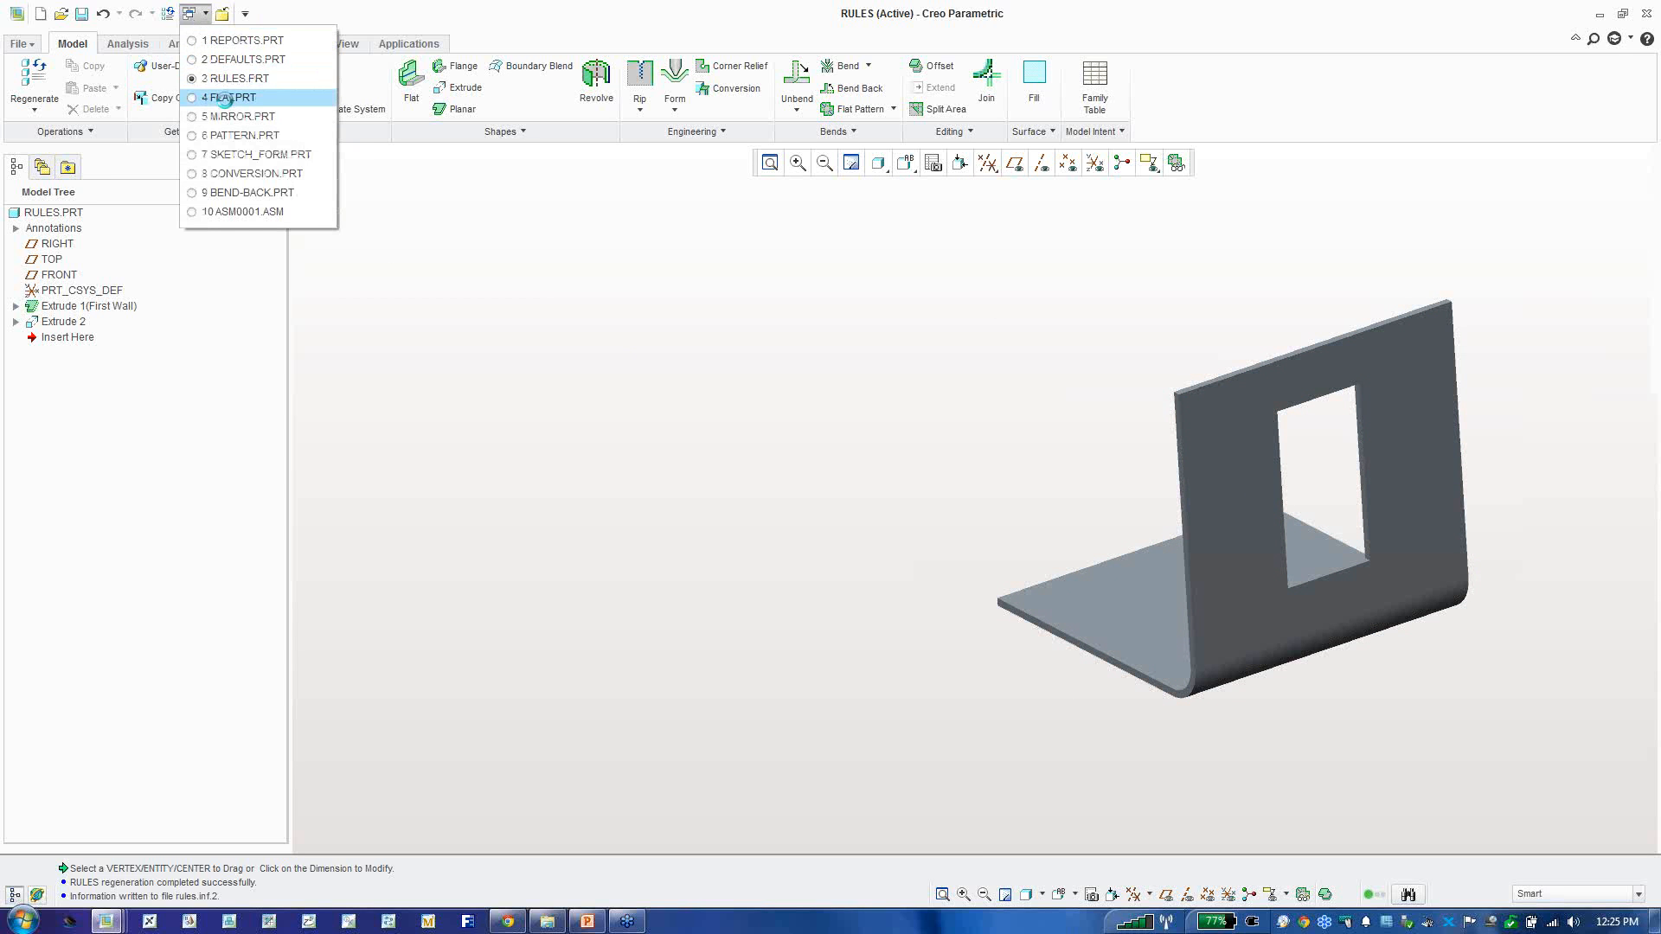
left_click(228, 97)
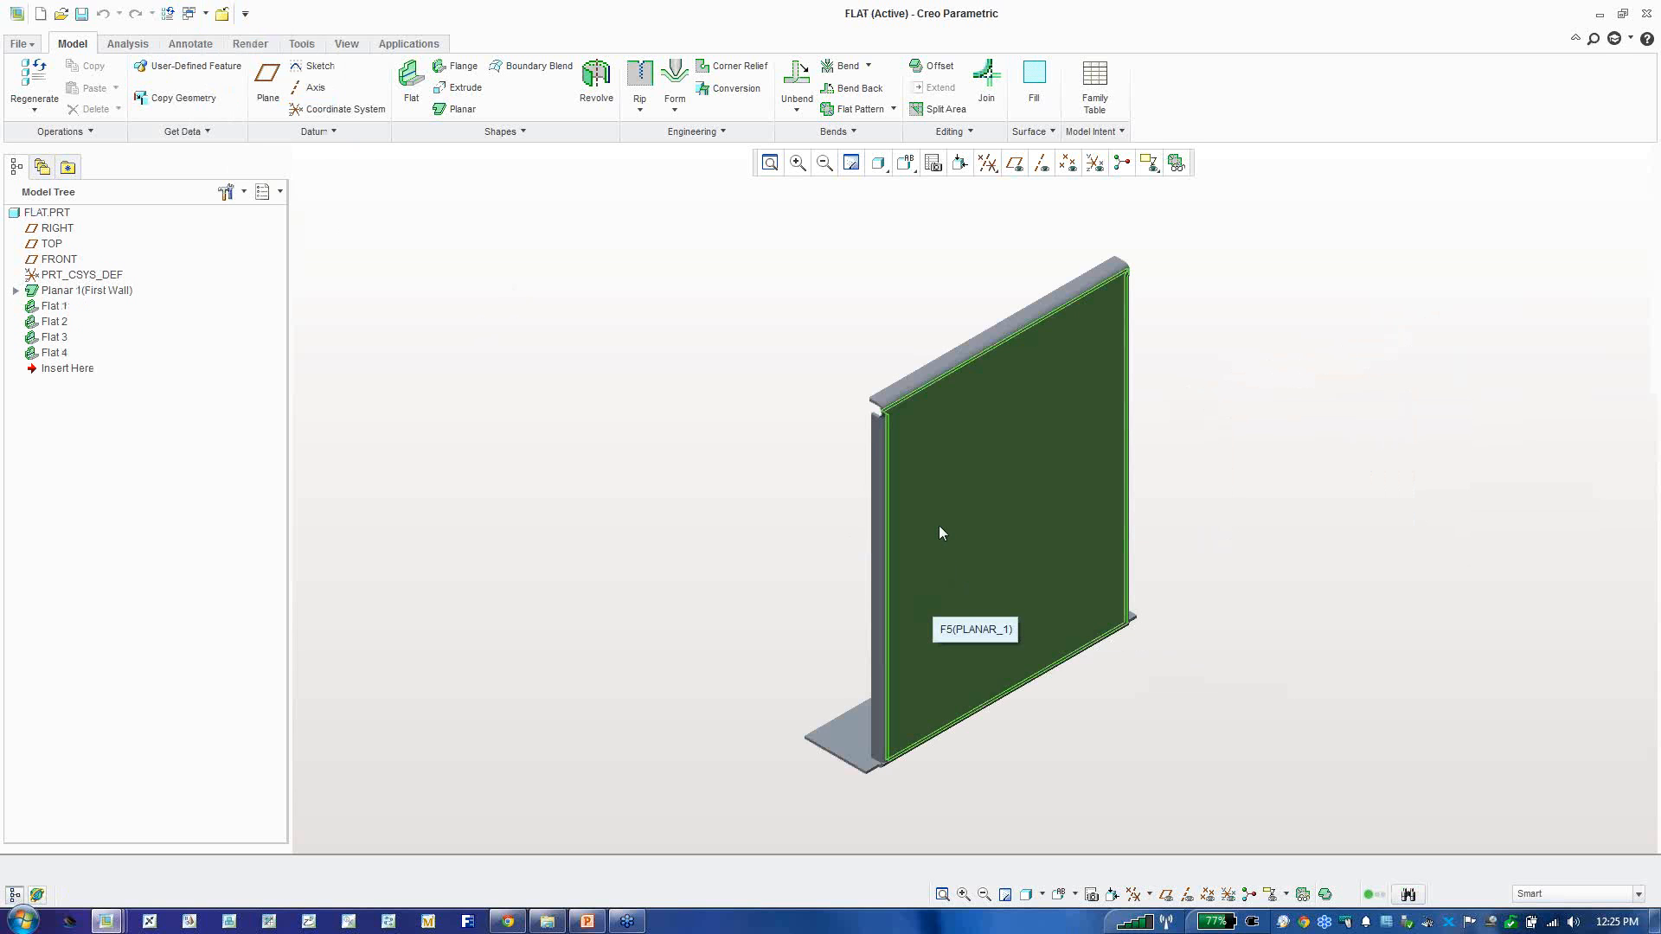
middle_click_drag(900, 505, 865, 604)
scroll(621, 736, "up", 2)
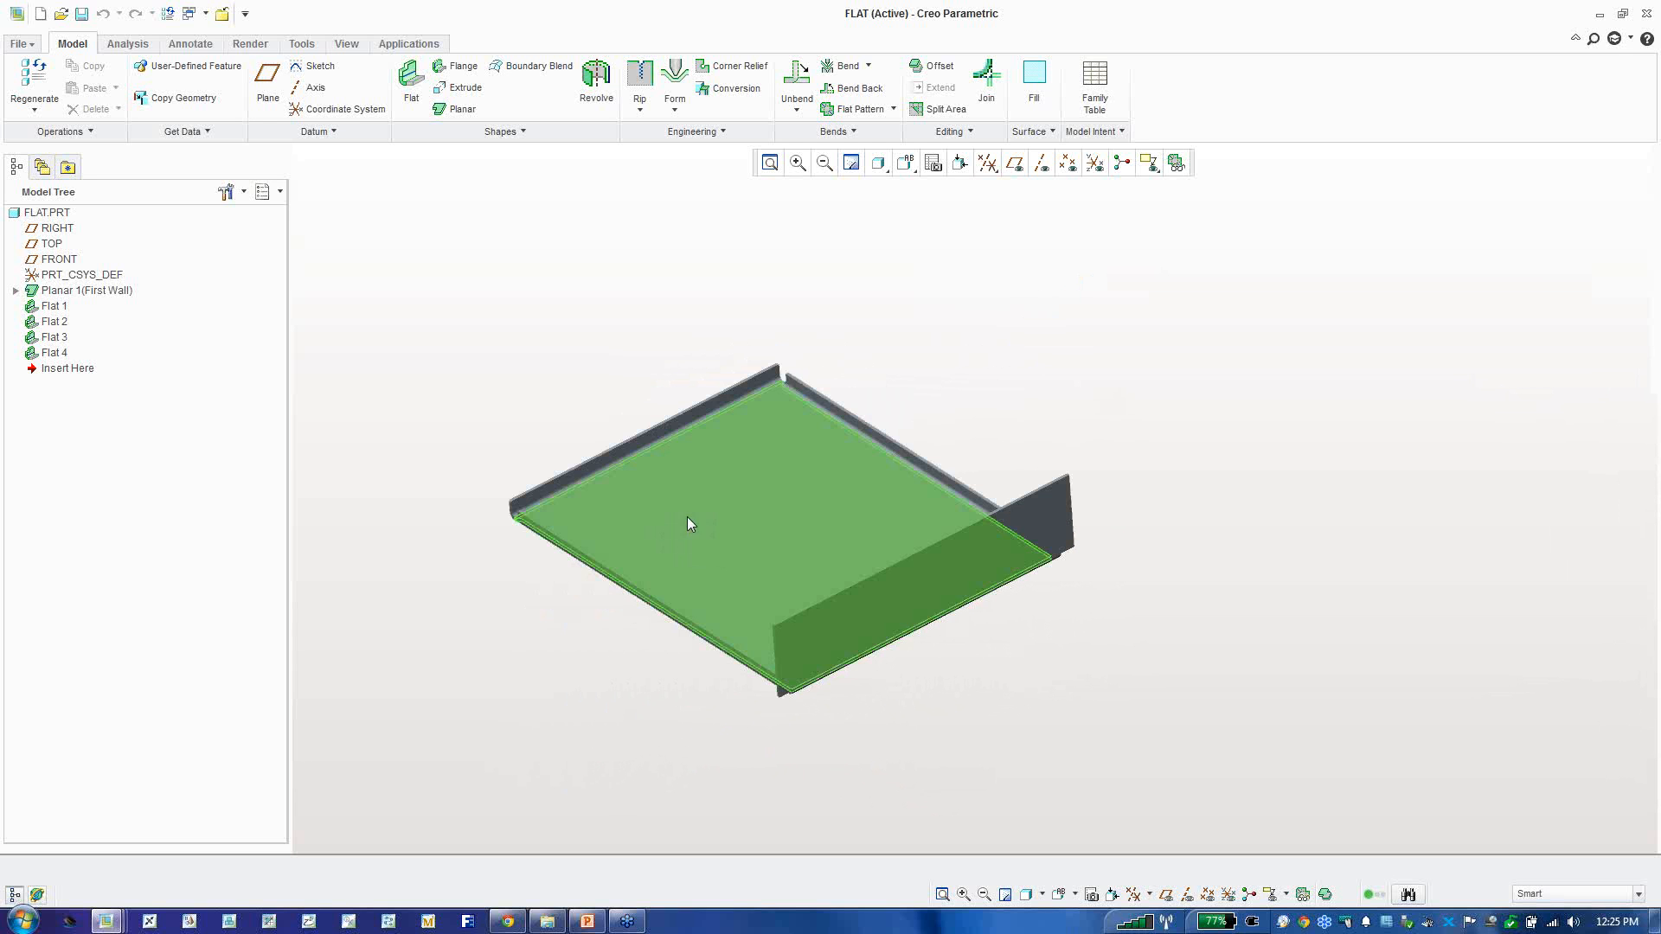
Step: Unbend the whole FLAT part with the default fixed geometry, and delete the resulting unbend feature
left_click(797, 78)
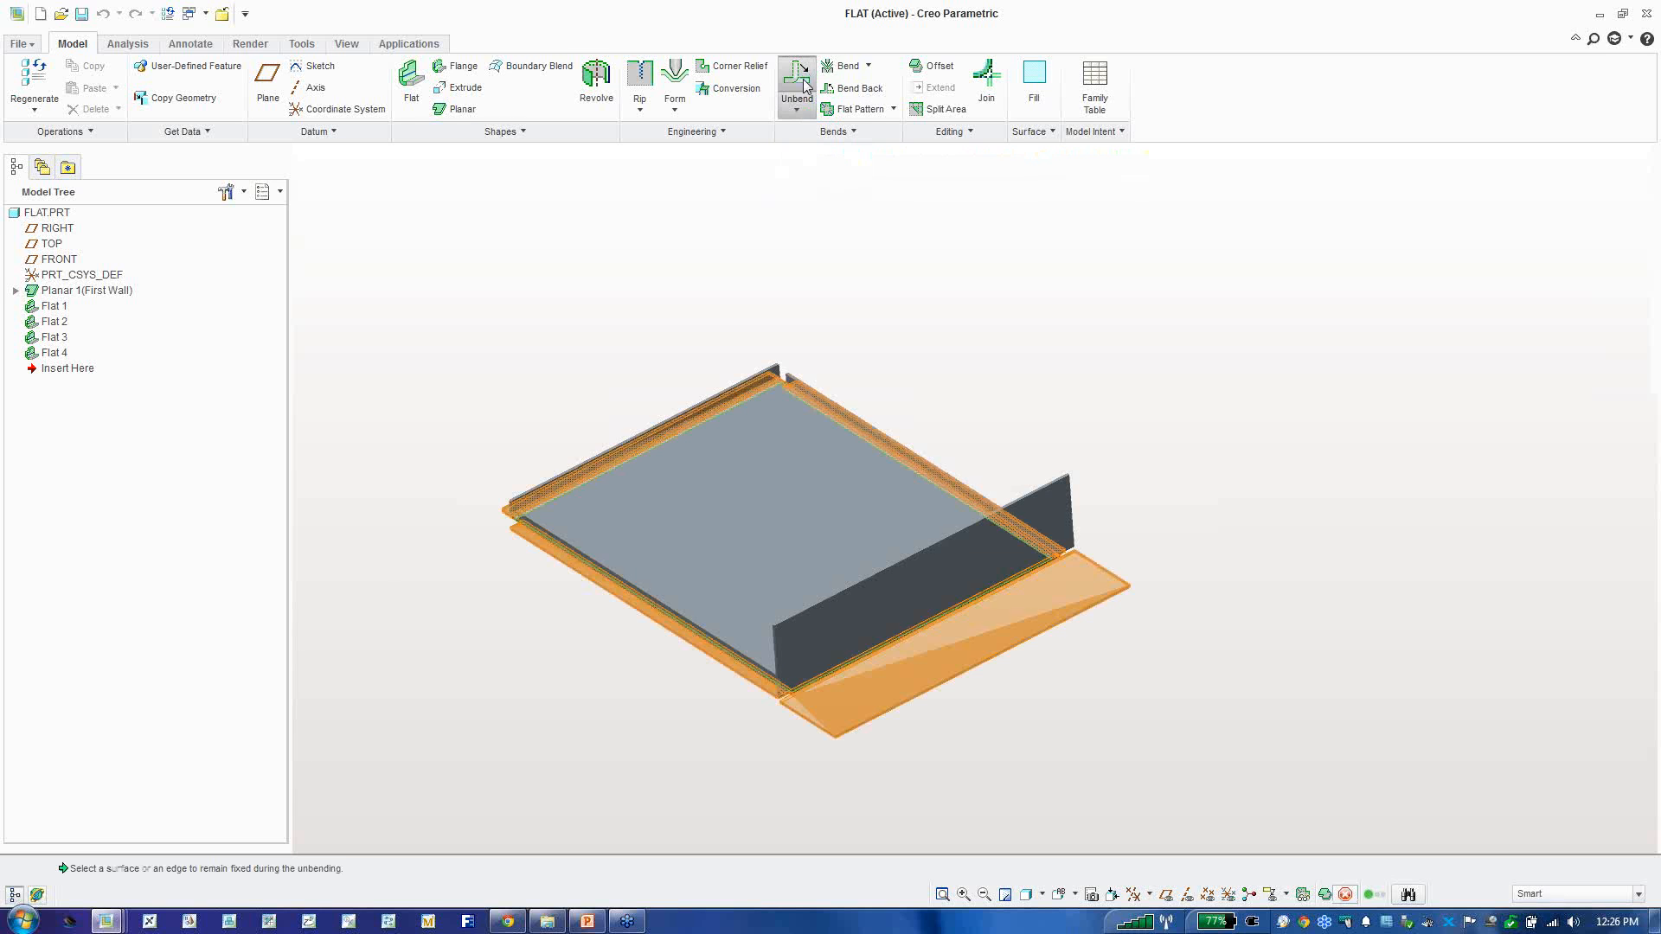
middle_click(758, 212)
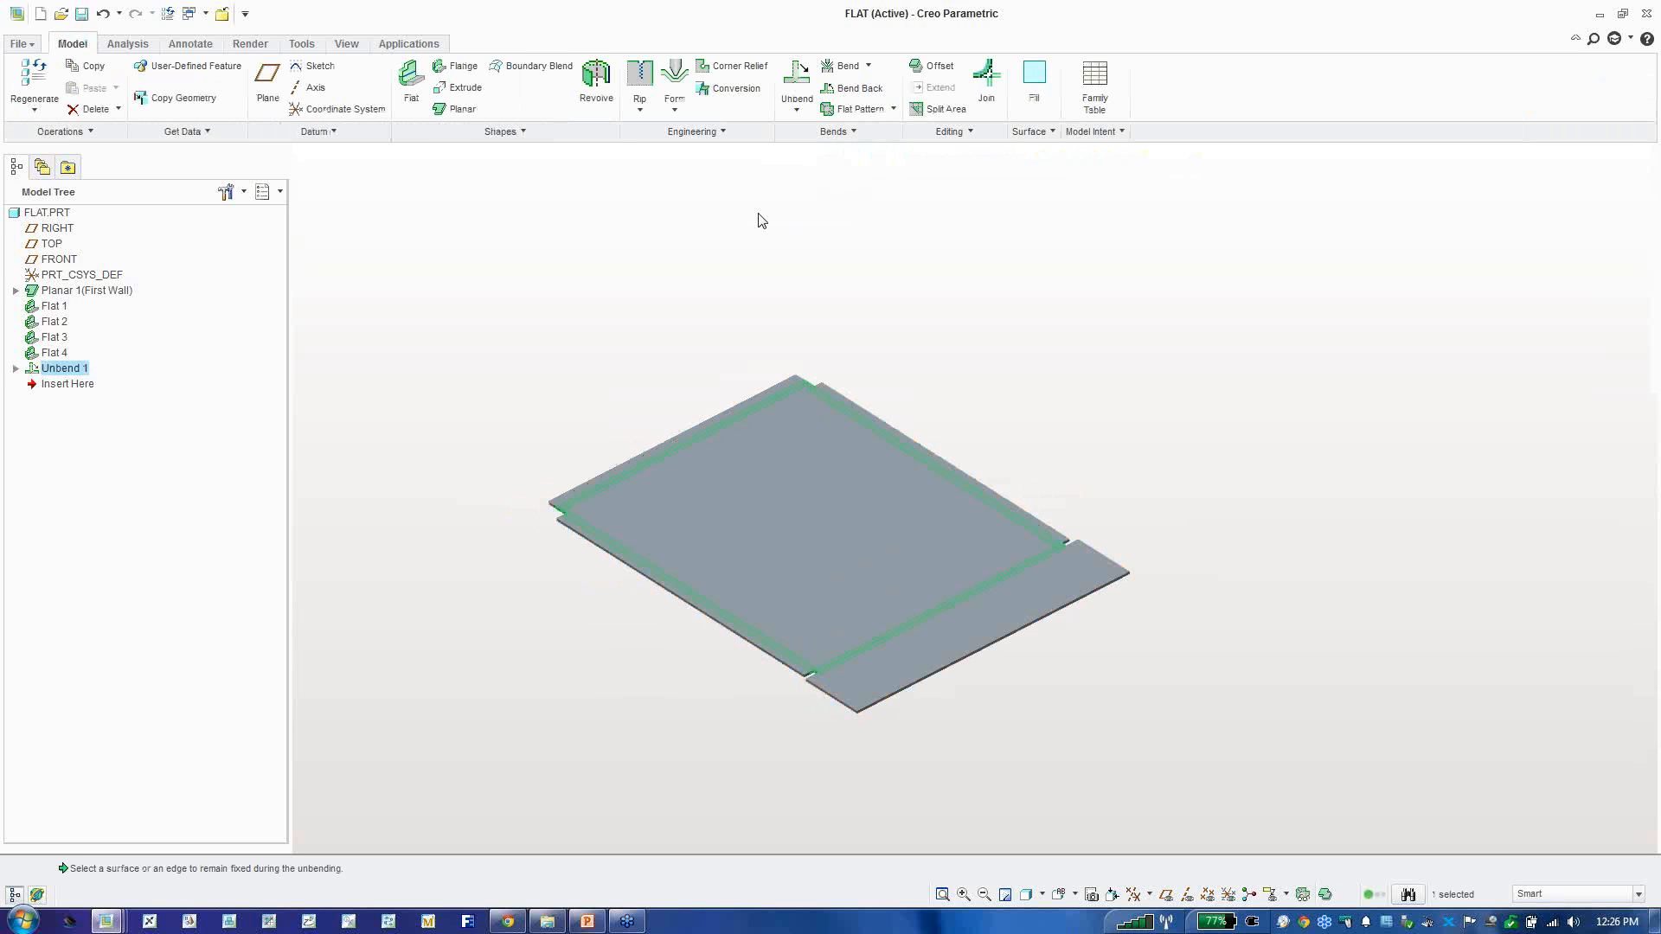
right_click(83, 371)
left_click(111, 408)
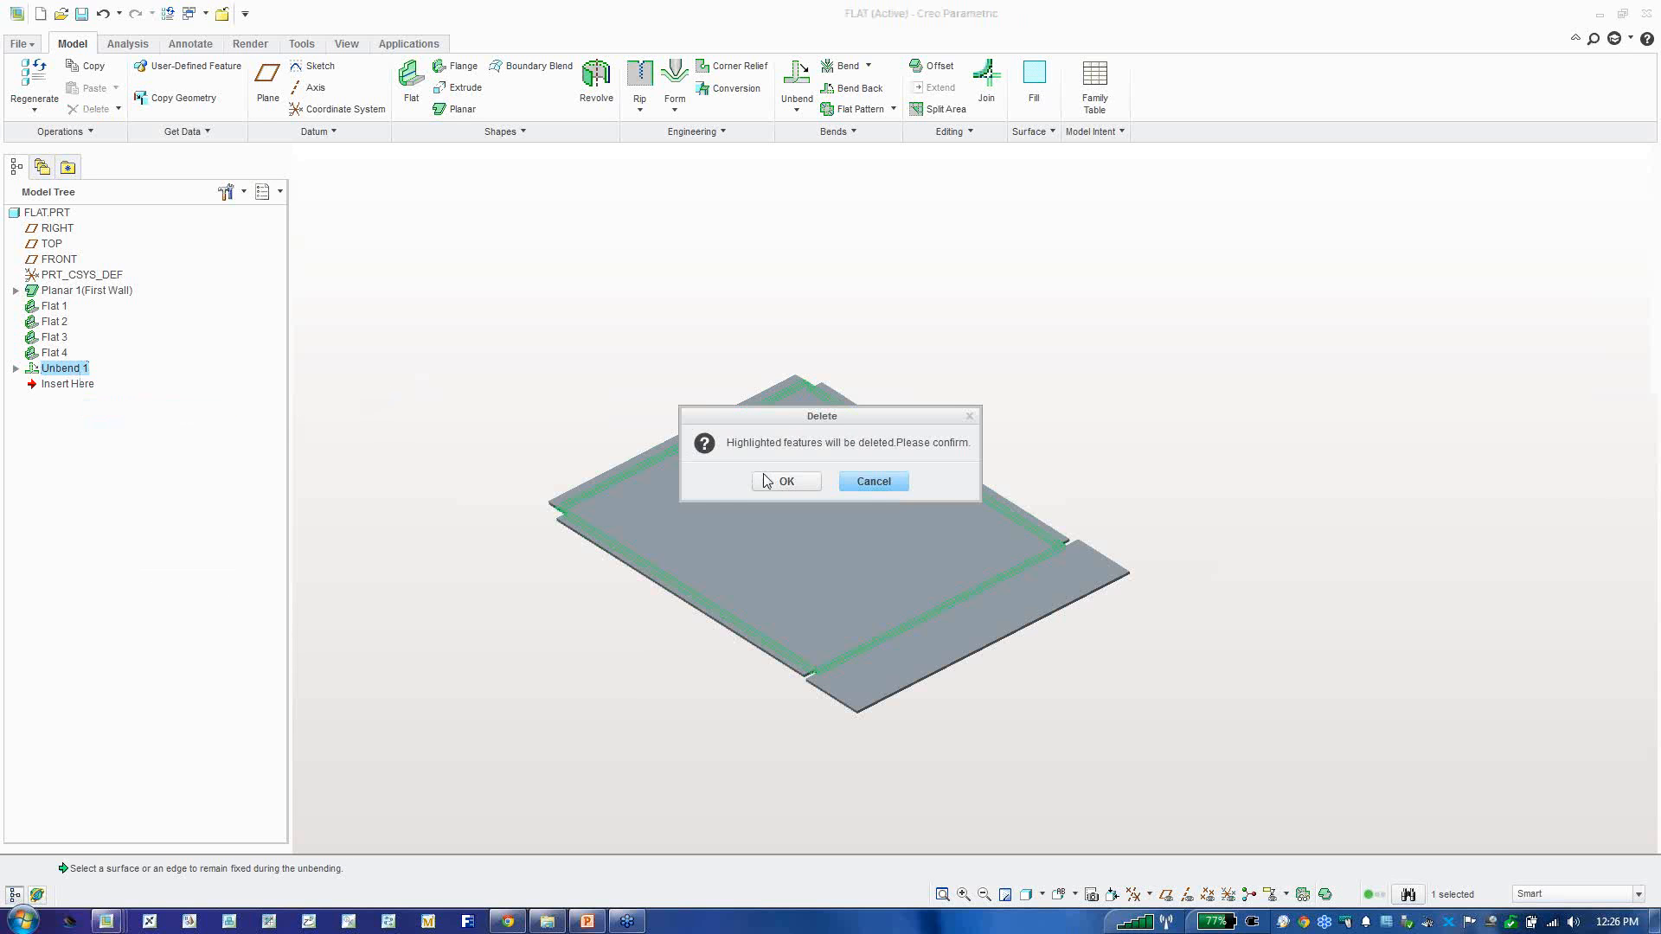
left_click(768, 478)
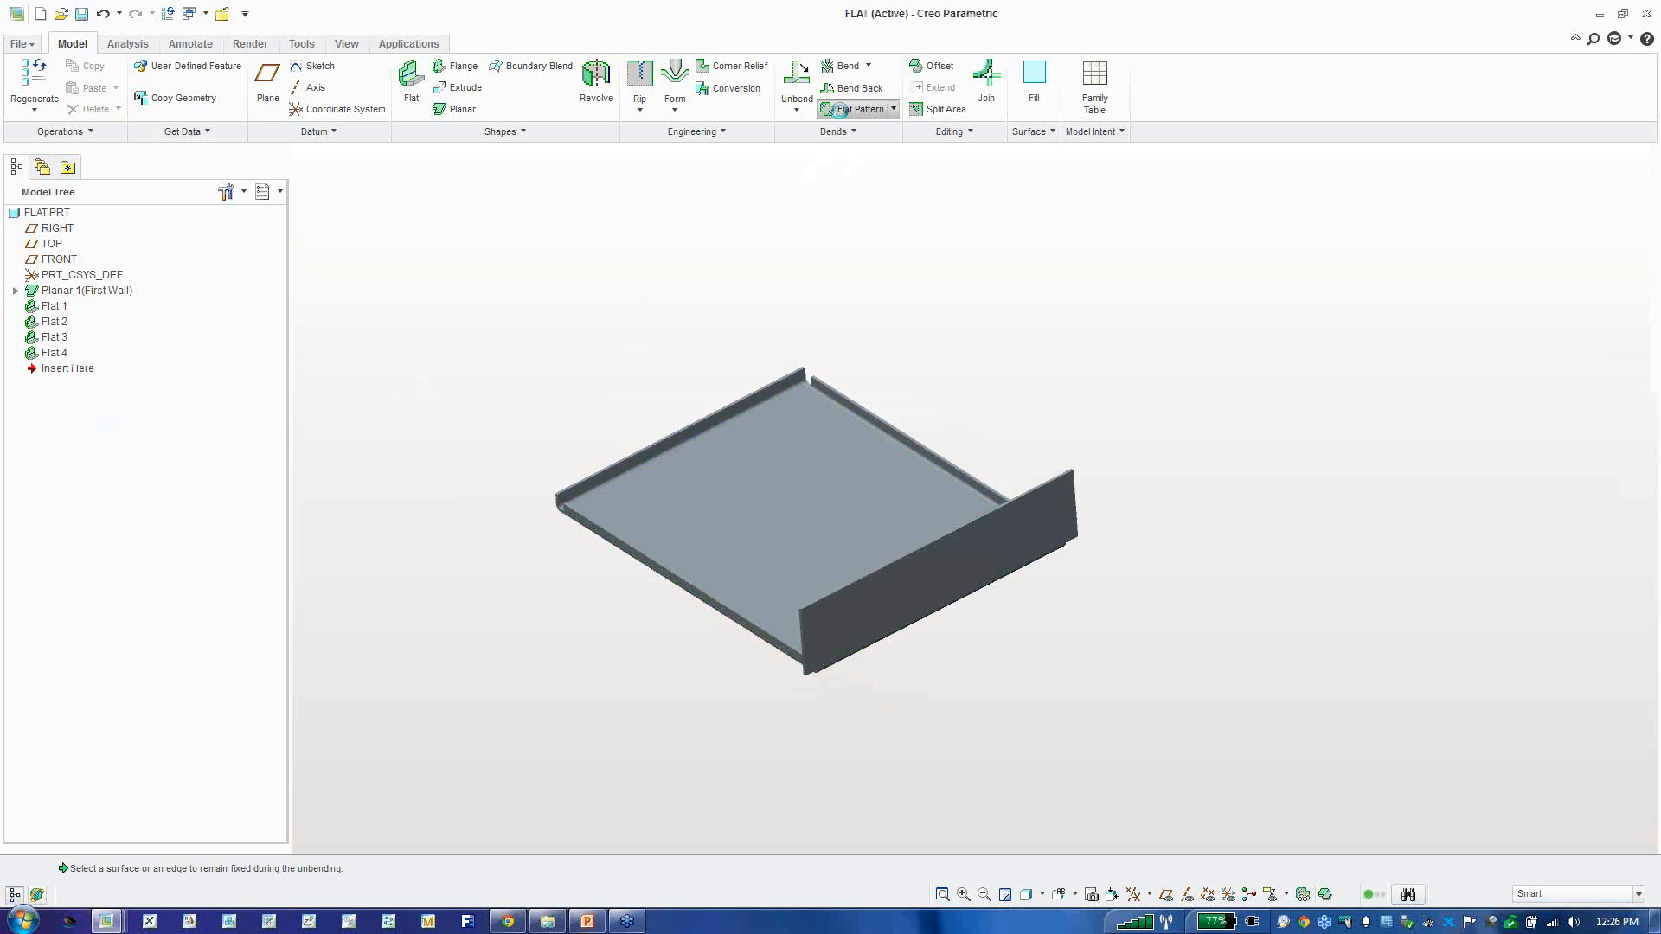
Step: Create a flat pattern feature with the default fixed geometry, and delete it to restore the bent part
left_click(858, 109)
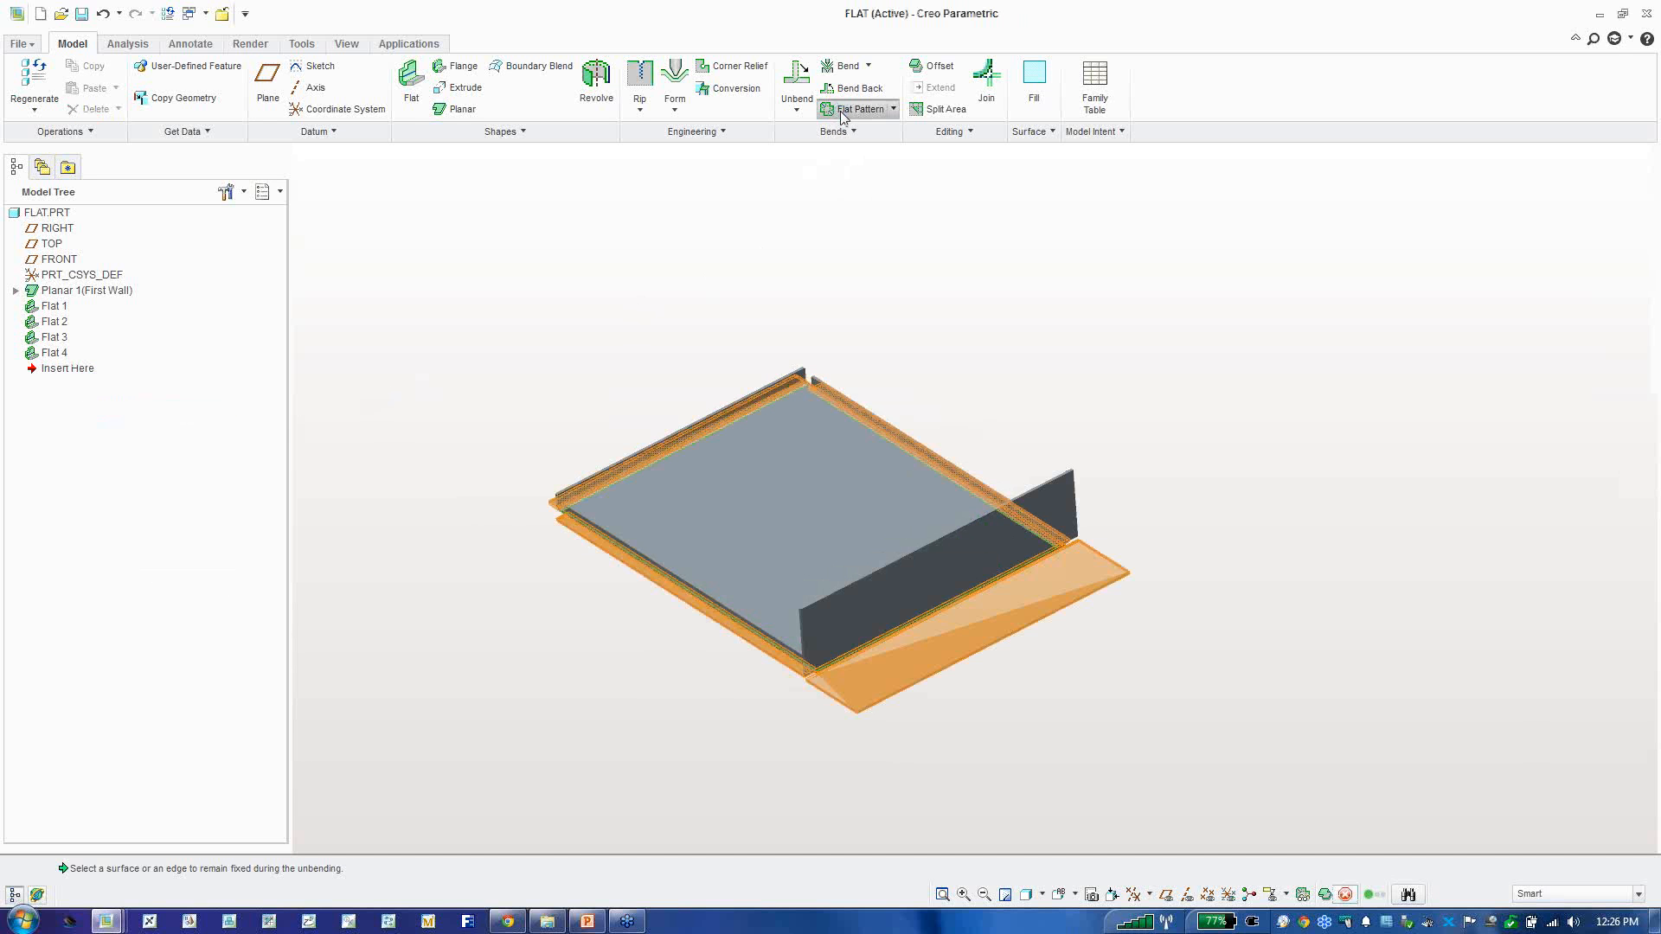
middle_click(619, 264)
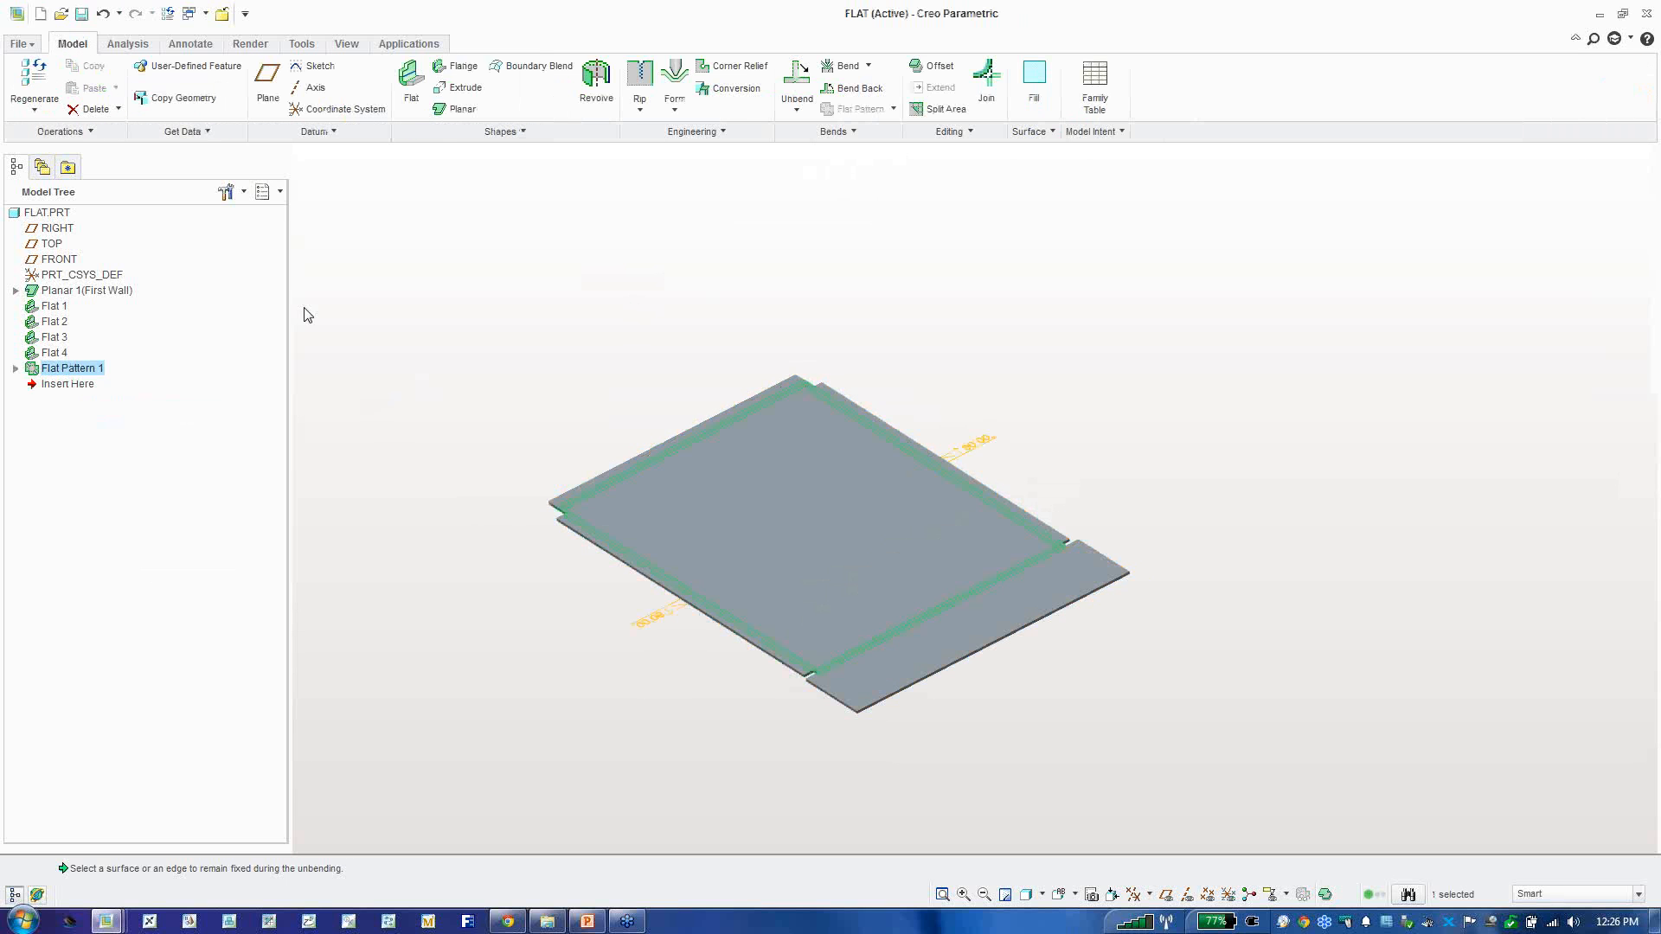
right_click(101, 372)
left_click(130, 407)
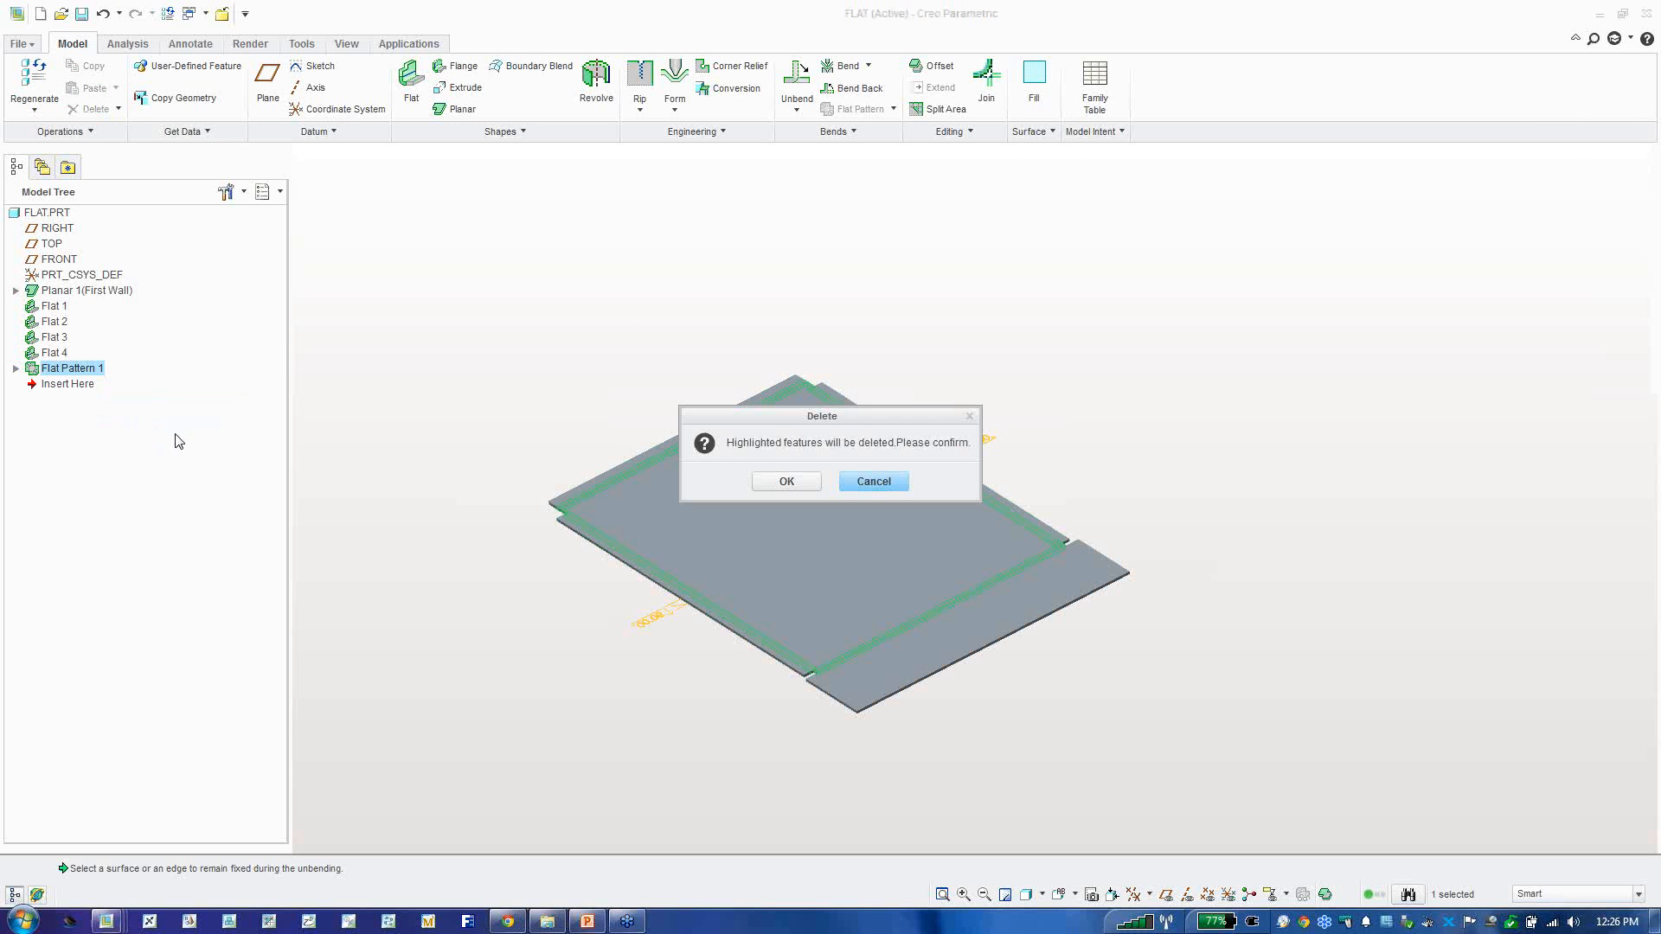
left_click(786, 482)
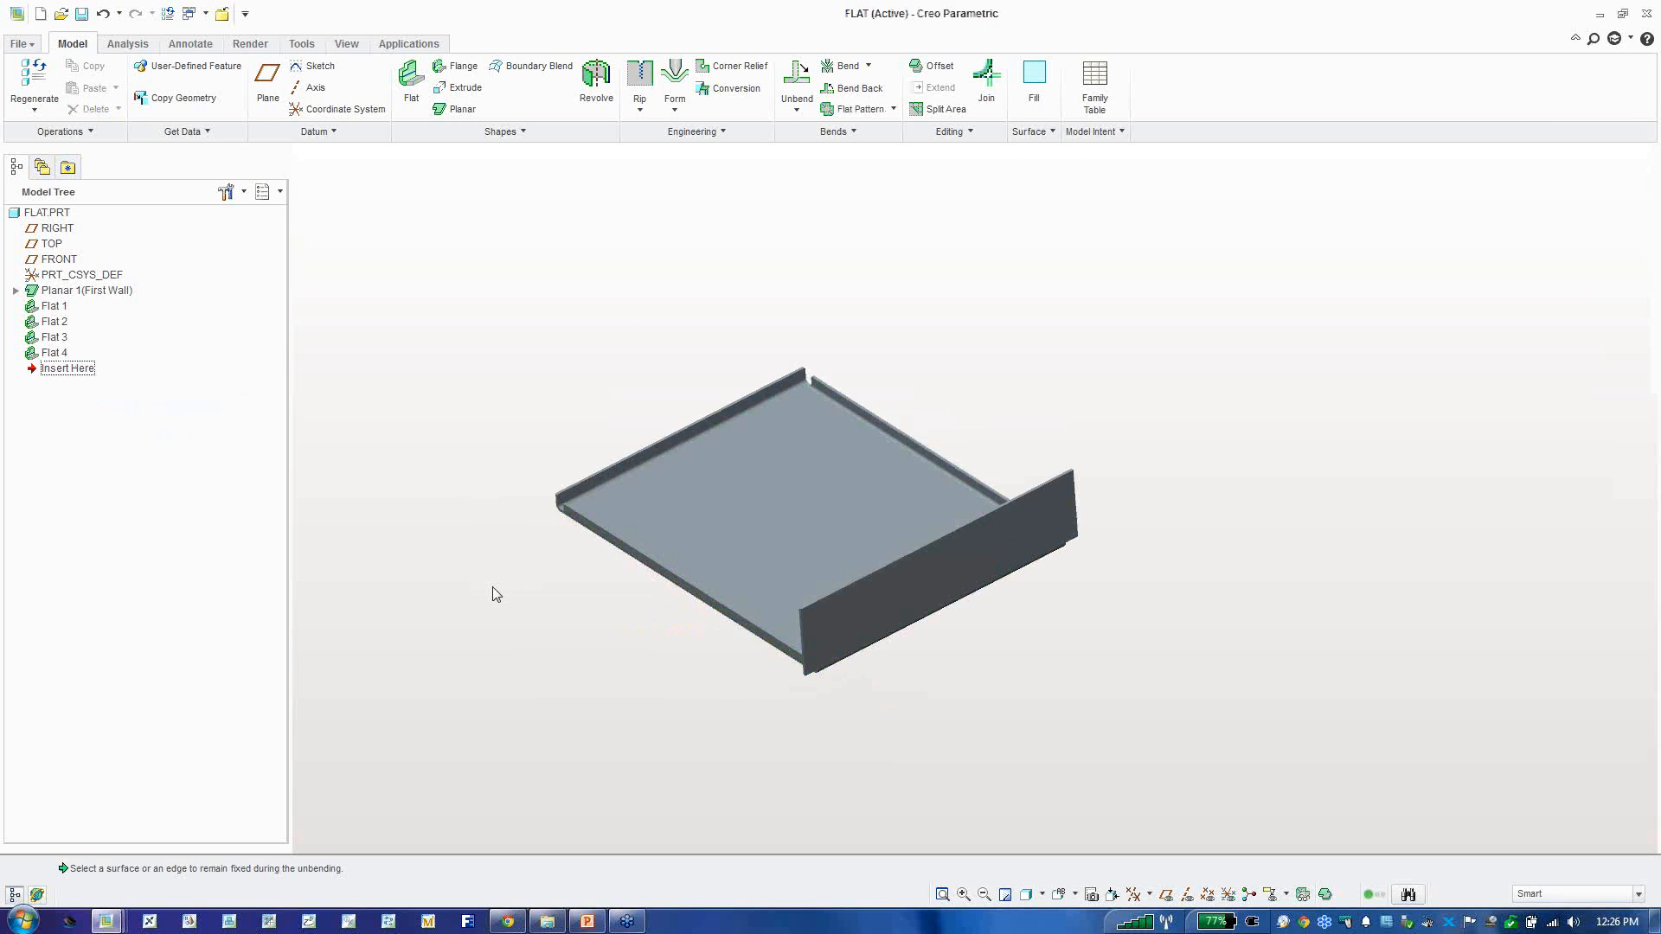
Step: Open the Flat Pattern Preview, arrange it beside the bent part, and display the flat pattern's overall bounding dimensions
scroll(630, 593, "down", 2)
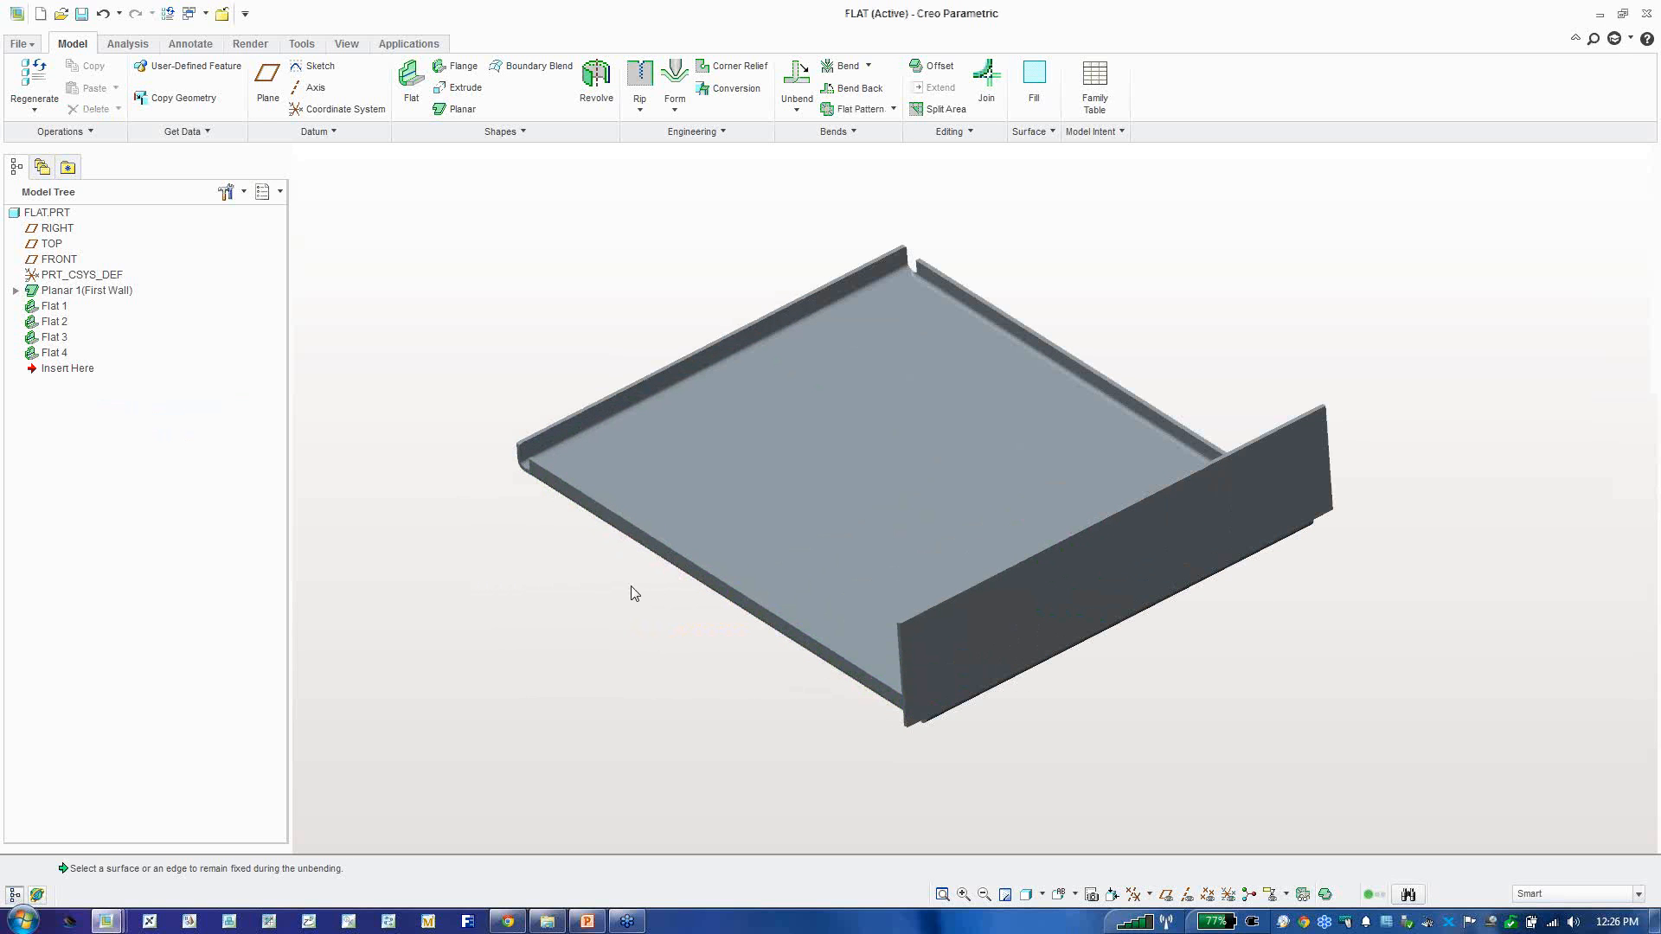
scroll(1417, 490, "up", 2)
scroll(1418, 489, "down", 2)
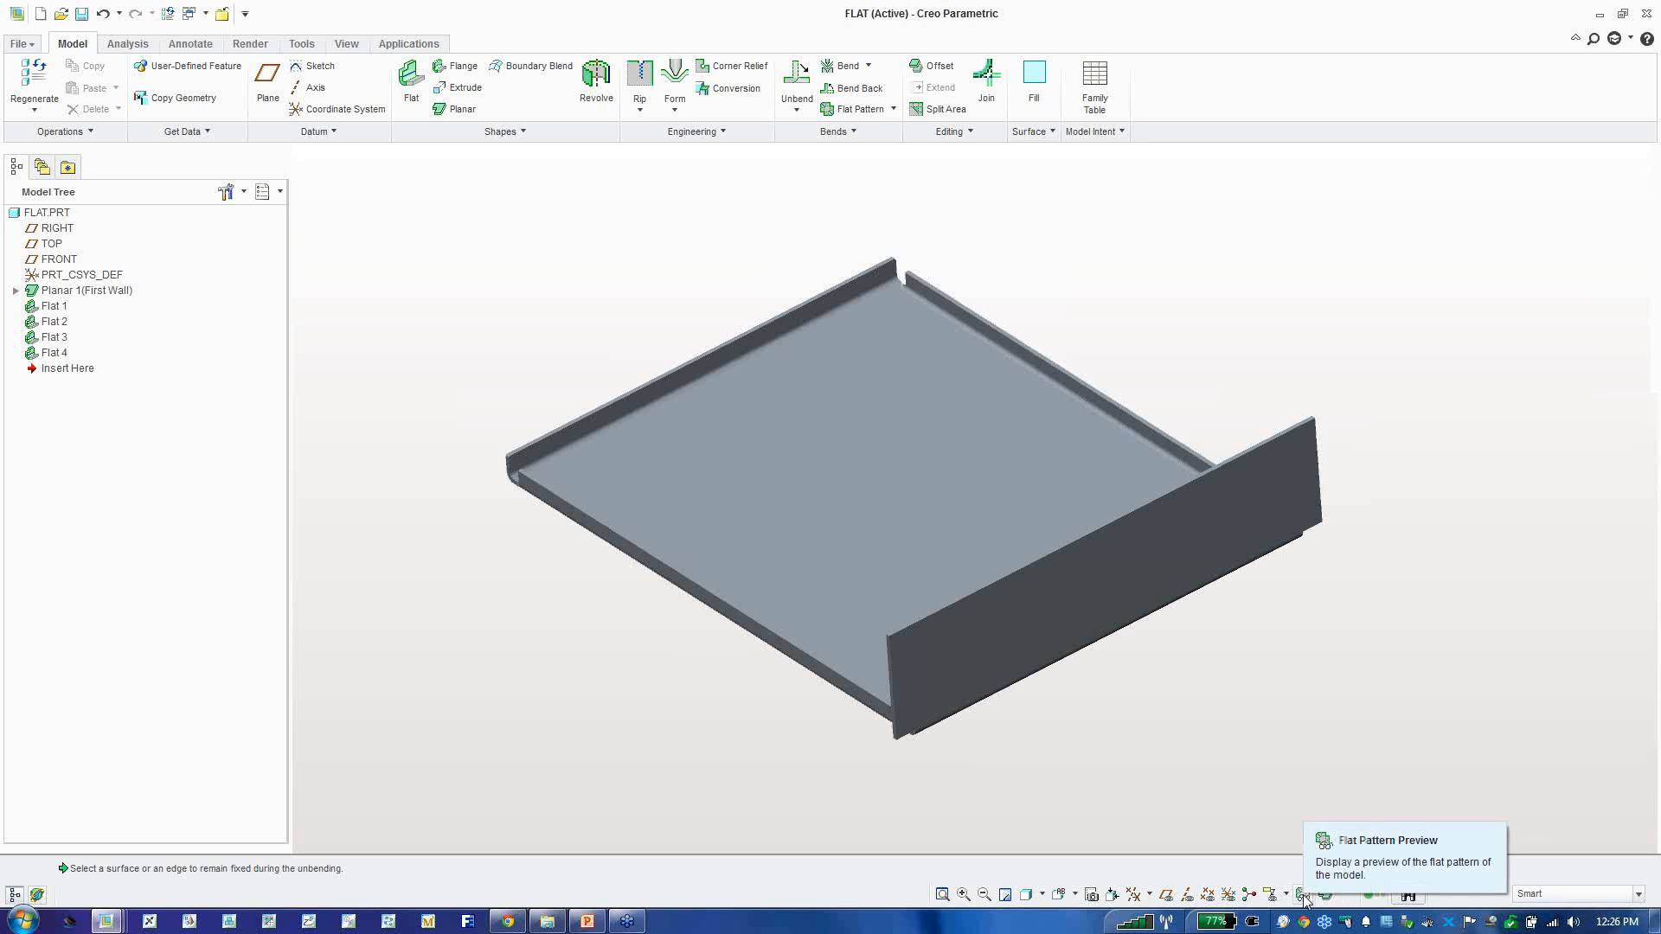
left_click(1303, 896)
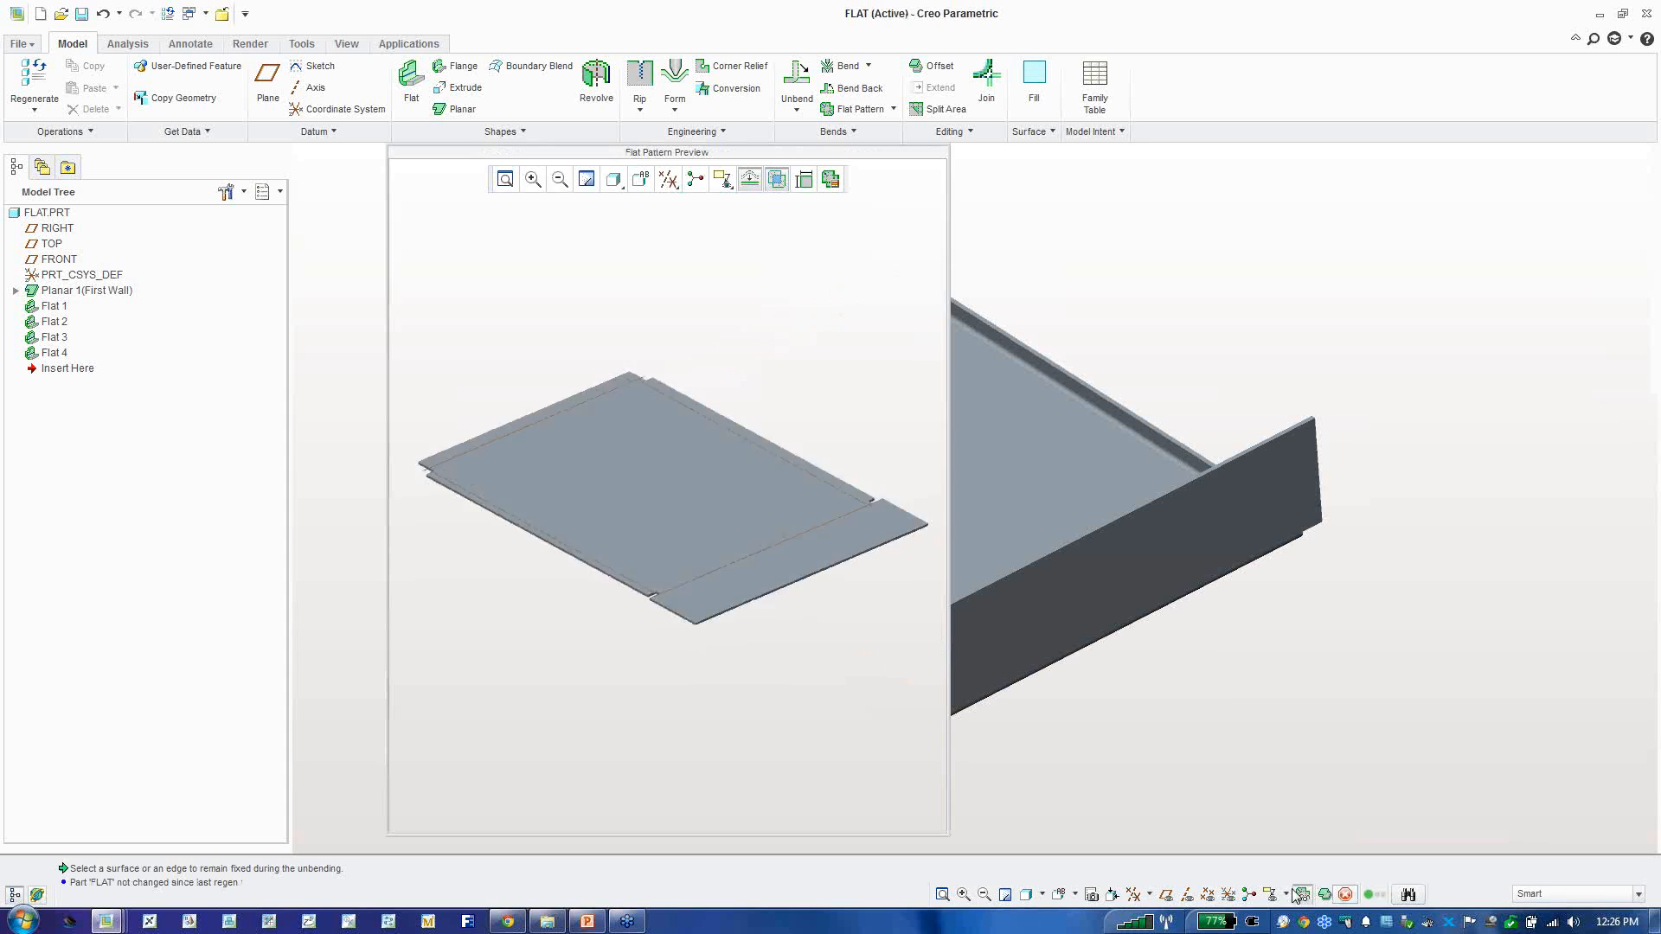
left_click_drag(746, 152, 1436, 149)
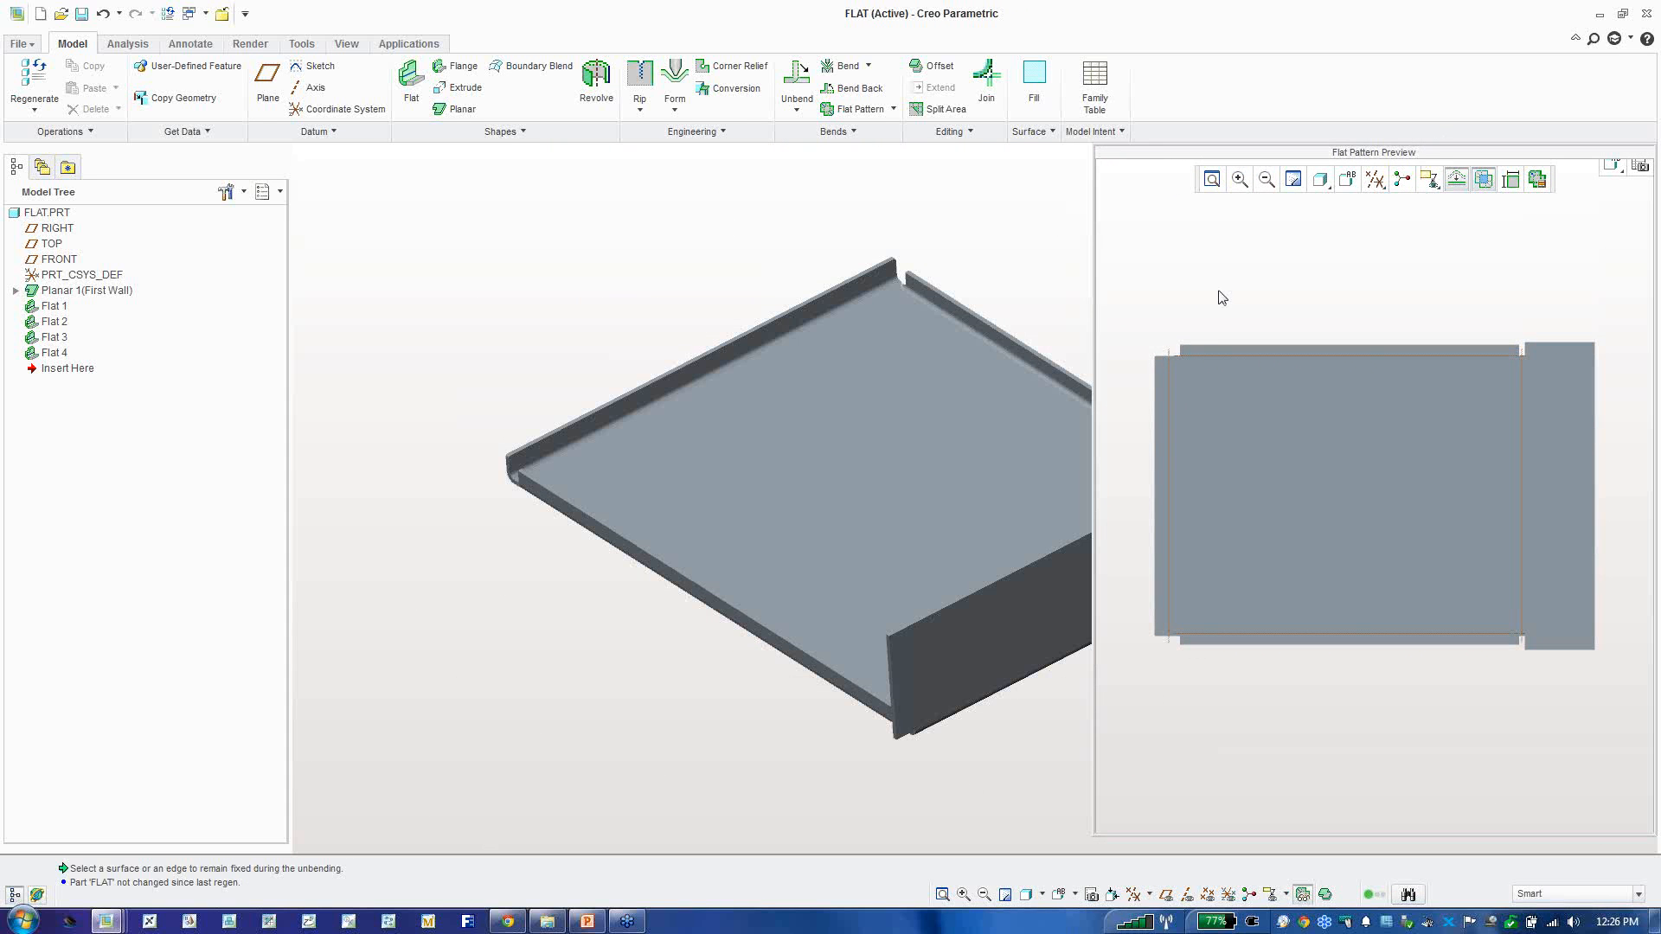
left_click_drag(1095, 352, 1116, 353)
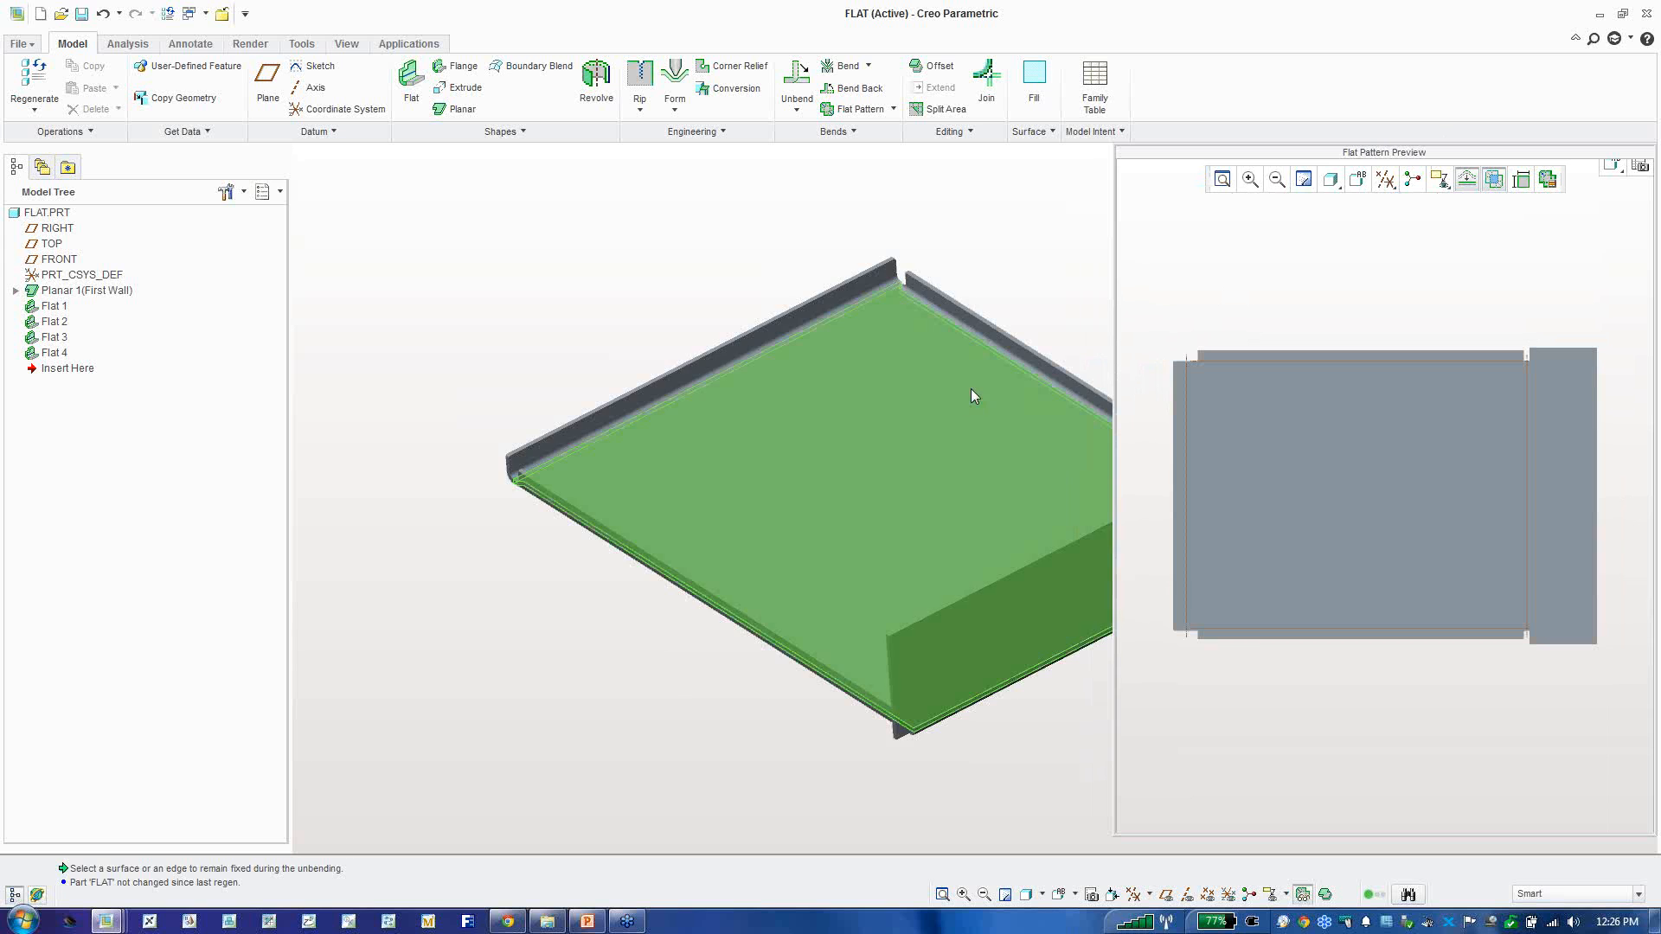
scroll(974, 396, "down", 3)
middle_click_drag(987, 449, 772, 471, "shift")
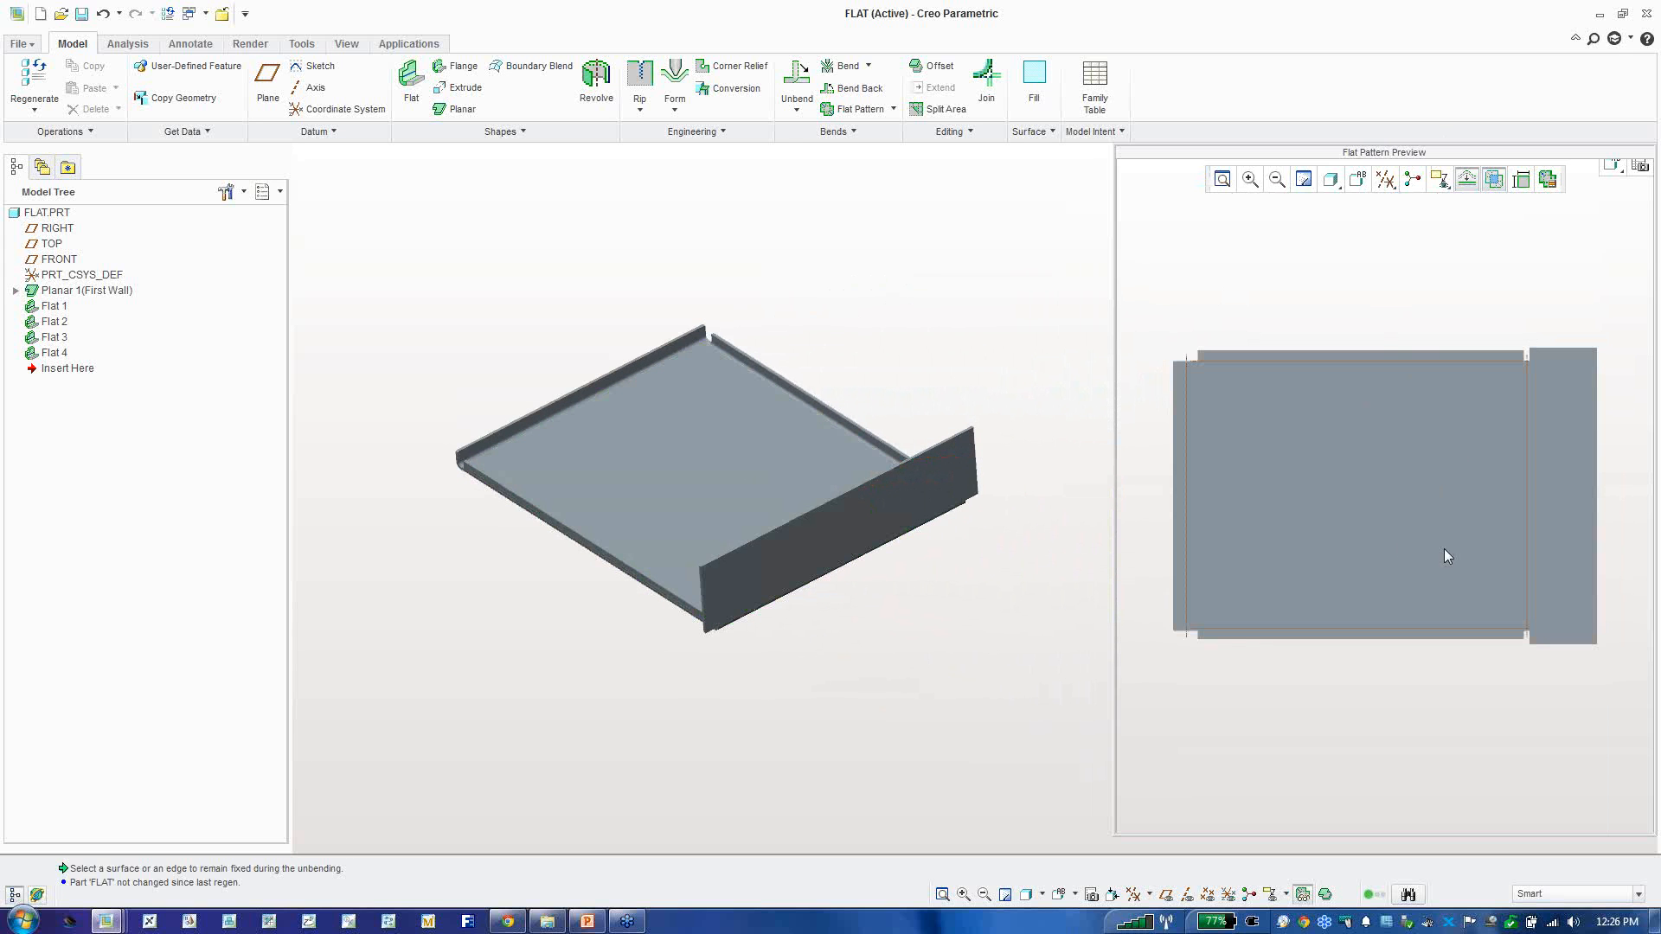
left_click(1525, 180)
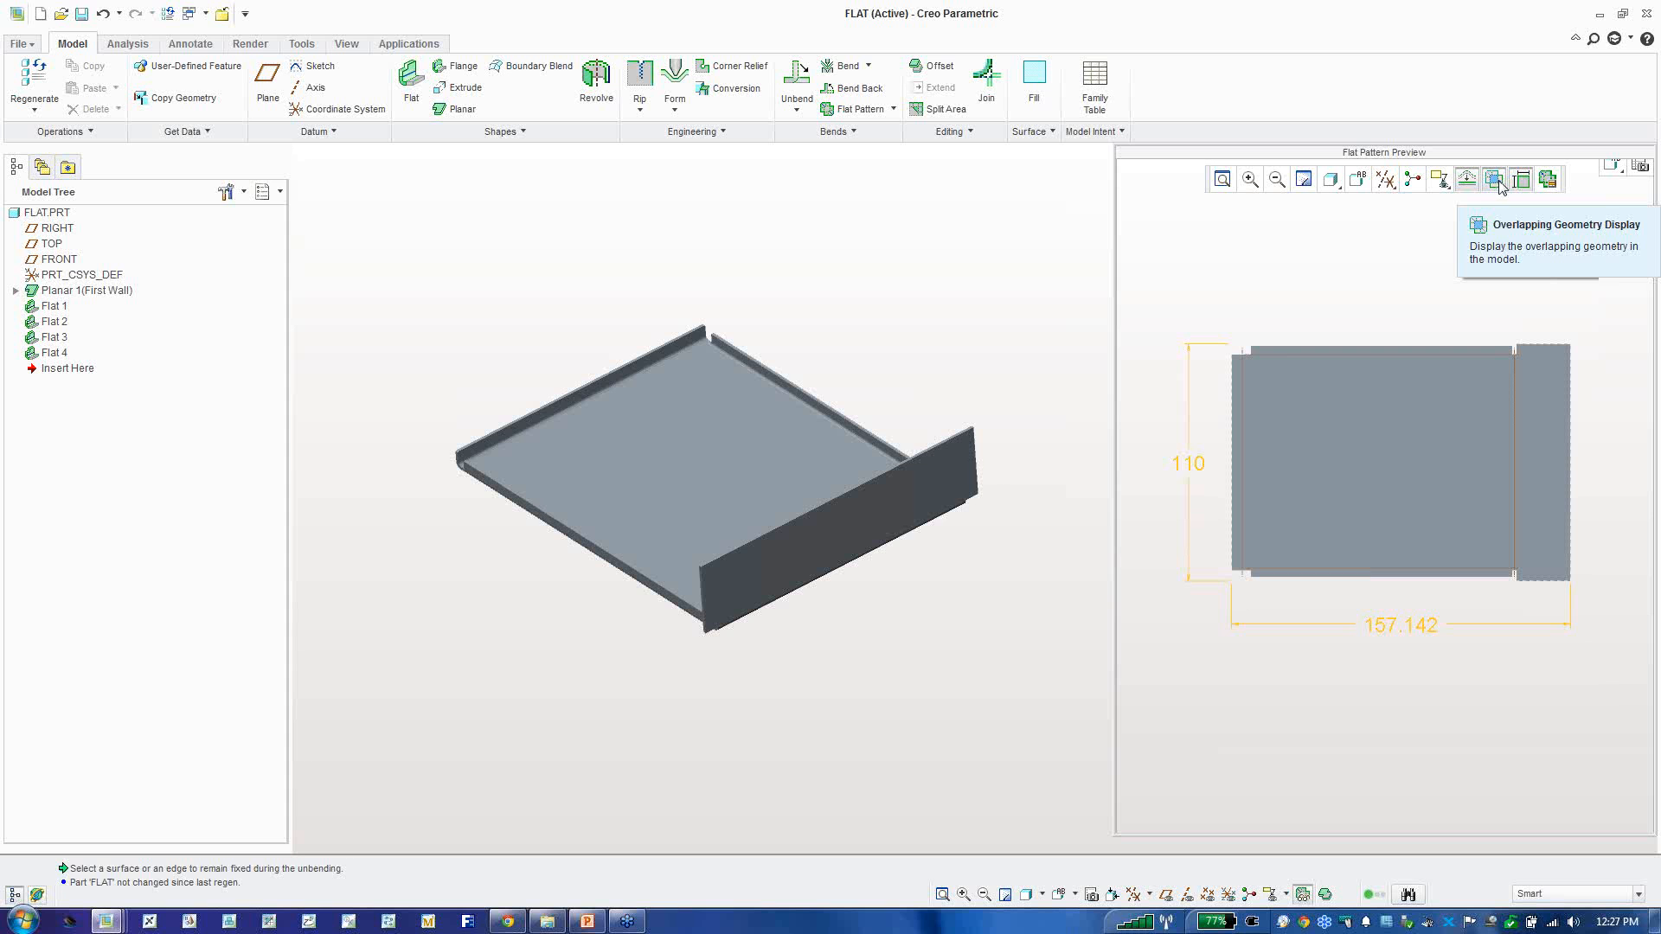
Step: Extend the end edge of the side flange by about 7.222 so it passes through the adjacent tall wall
middle_click_drag(712, 630, 668, 651)
scroll(683, 640, "up", 5)
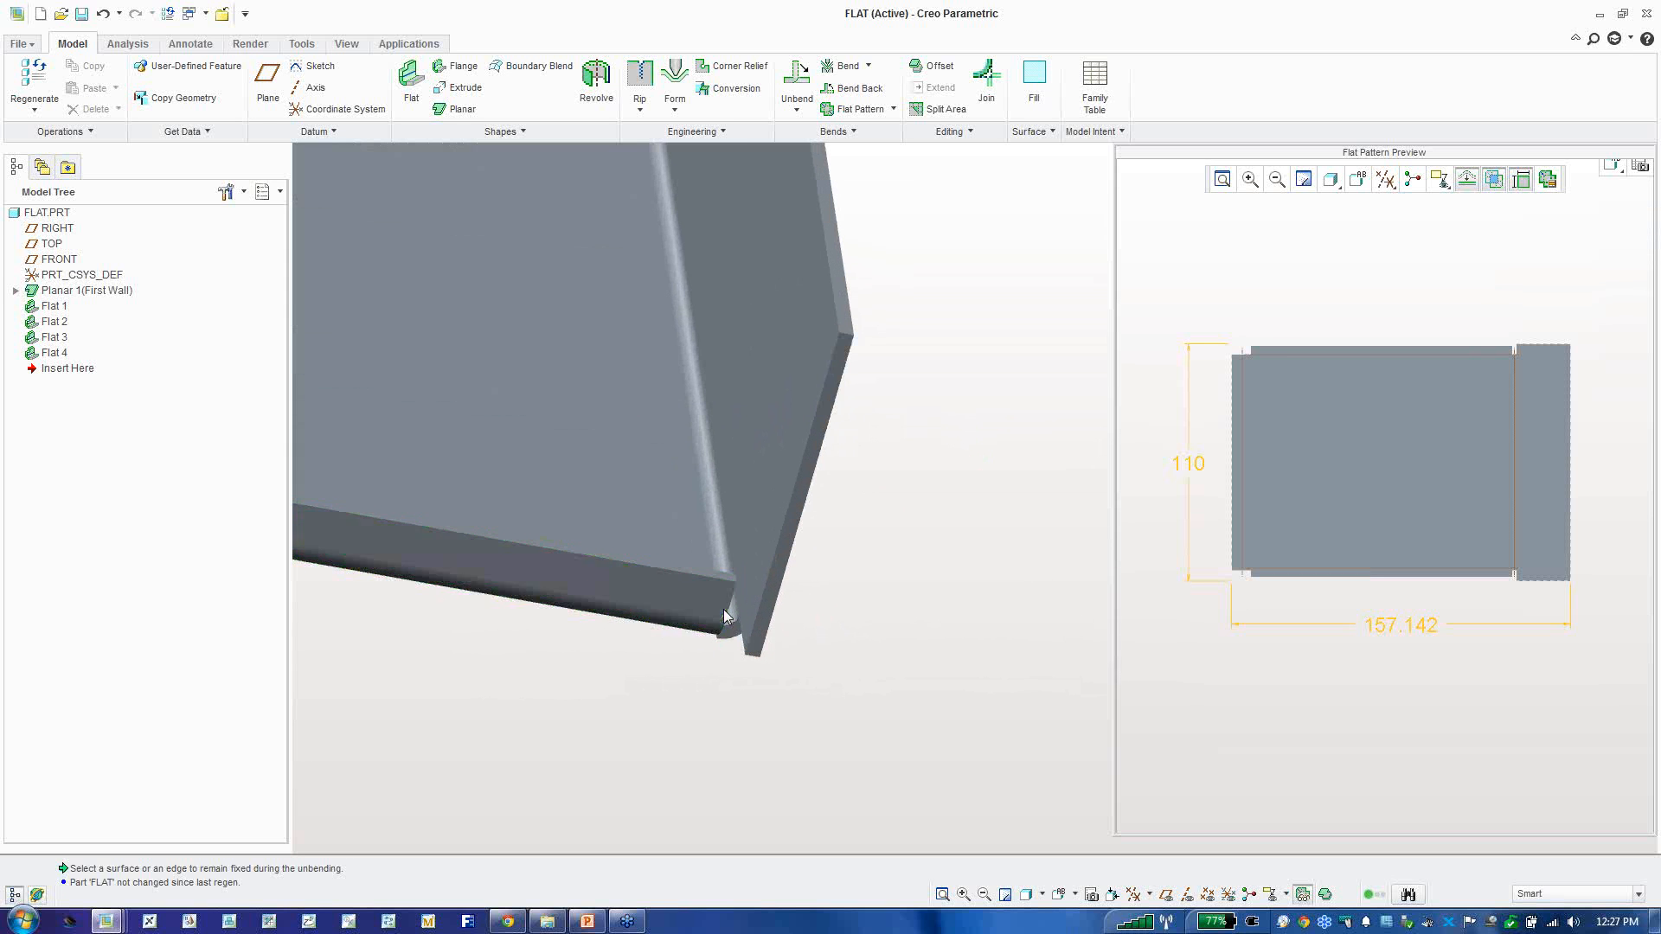
left_click(731, 608)
left_click(731, 608)
left_click(934, 88)
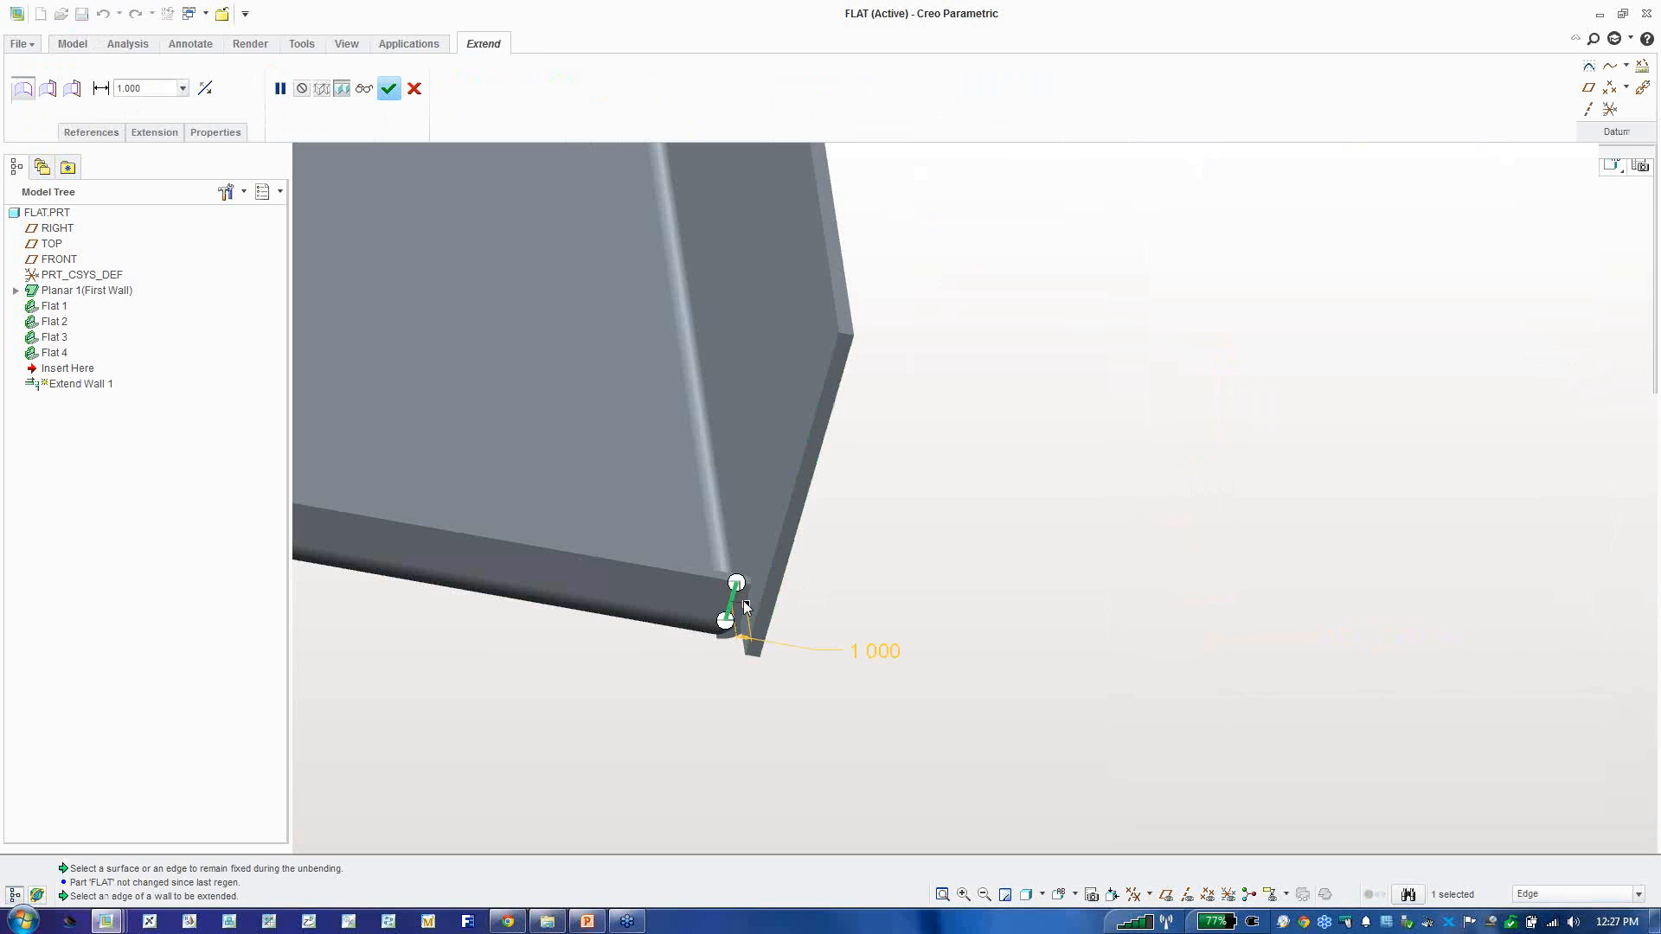
left_click_drag(745, 610, 837, 620)
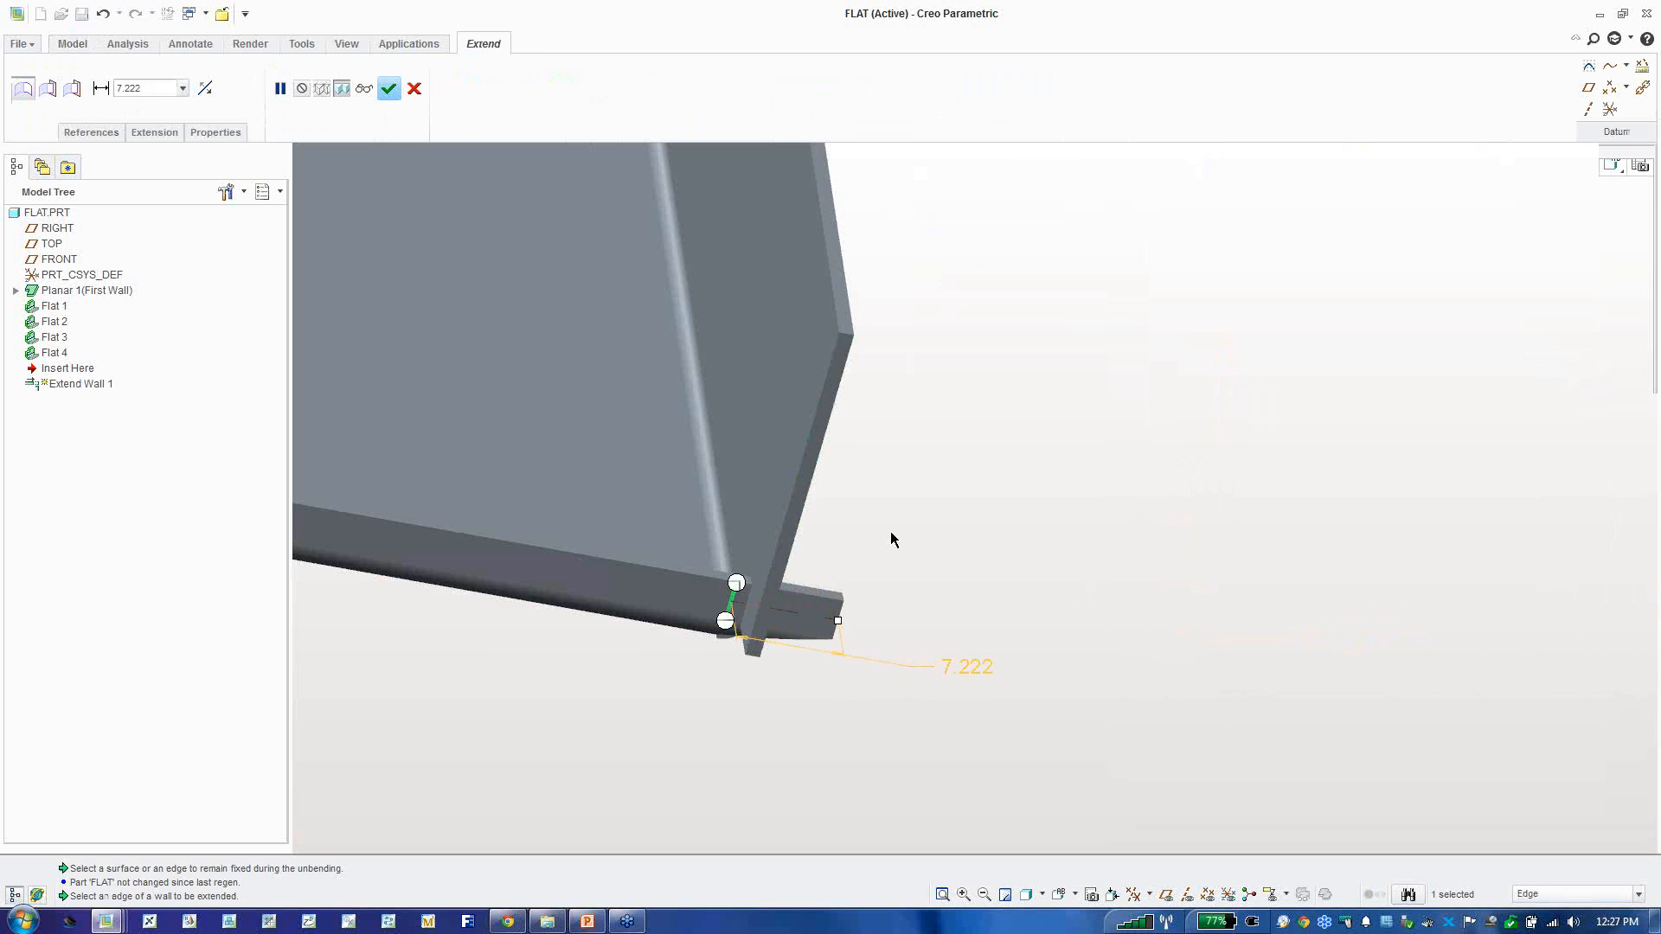
middle_click(894, 540)
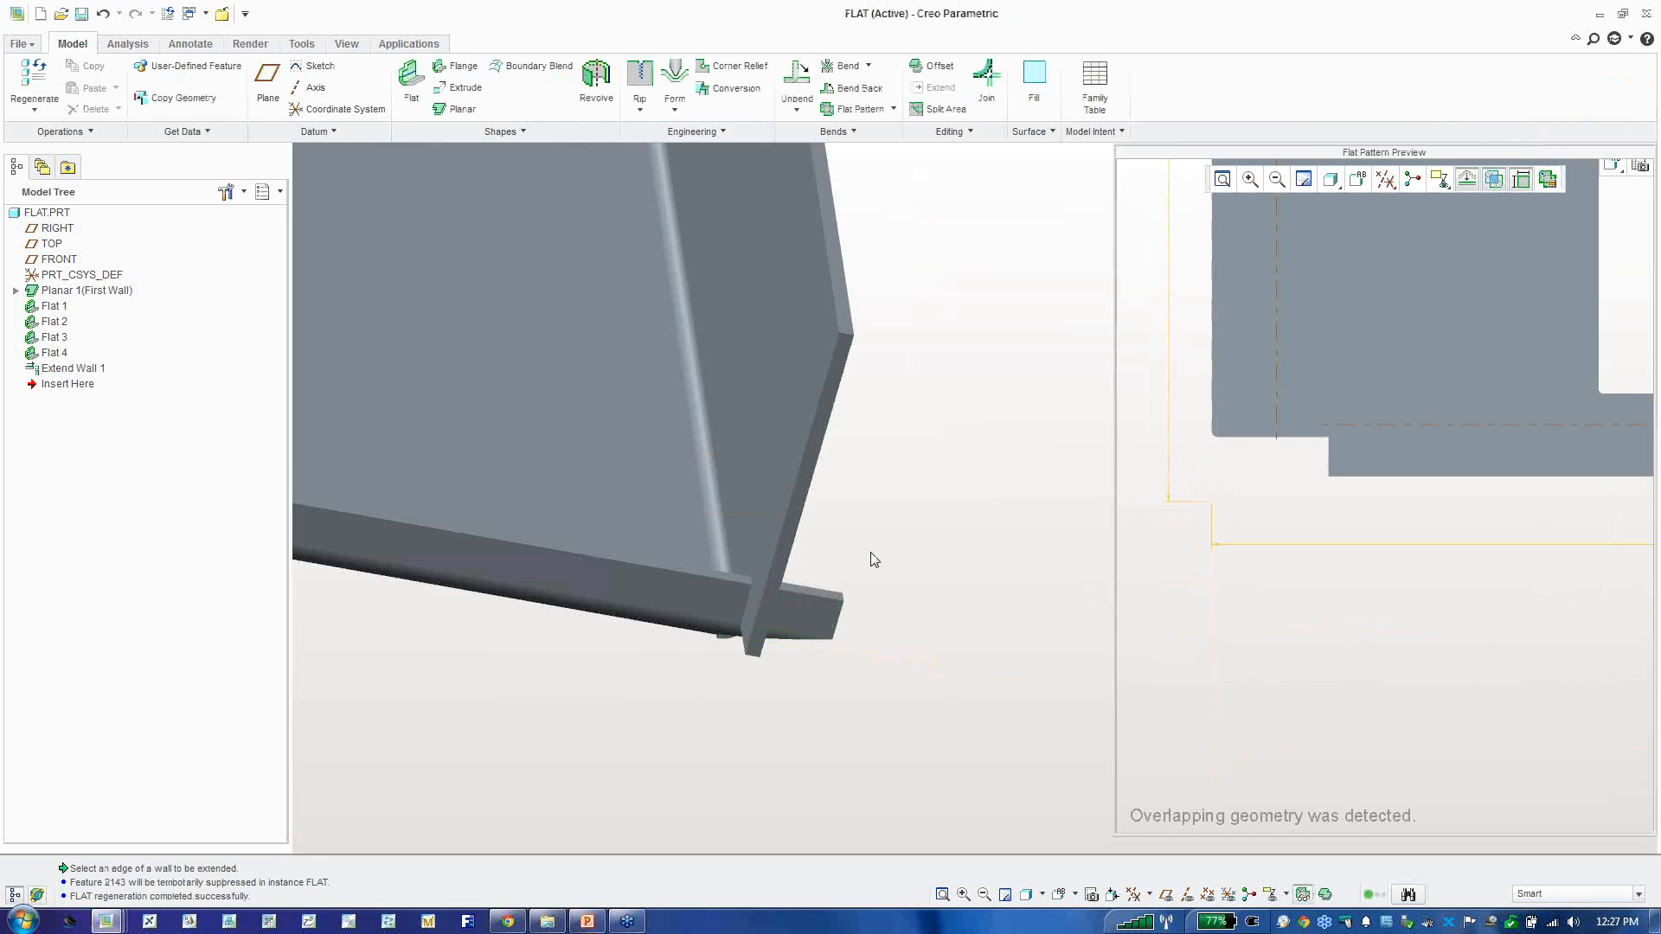
Step: Examine the flat pattern preview at the extended flange's corner for overlapping geometry and compare it with the bent model
scroll(873, 559, "down", 5)
scroll(1256, 495, "down", 5)
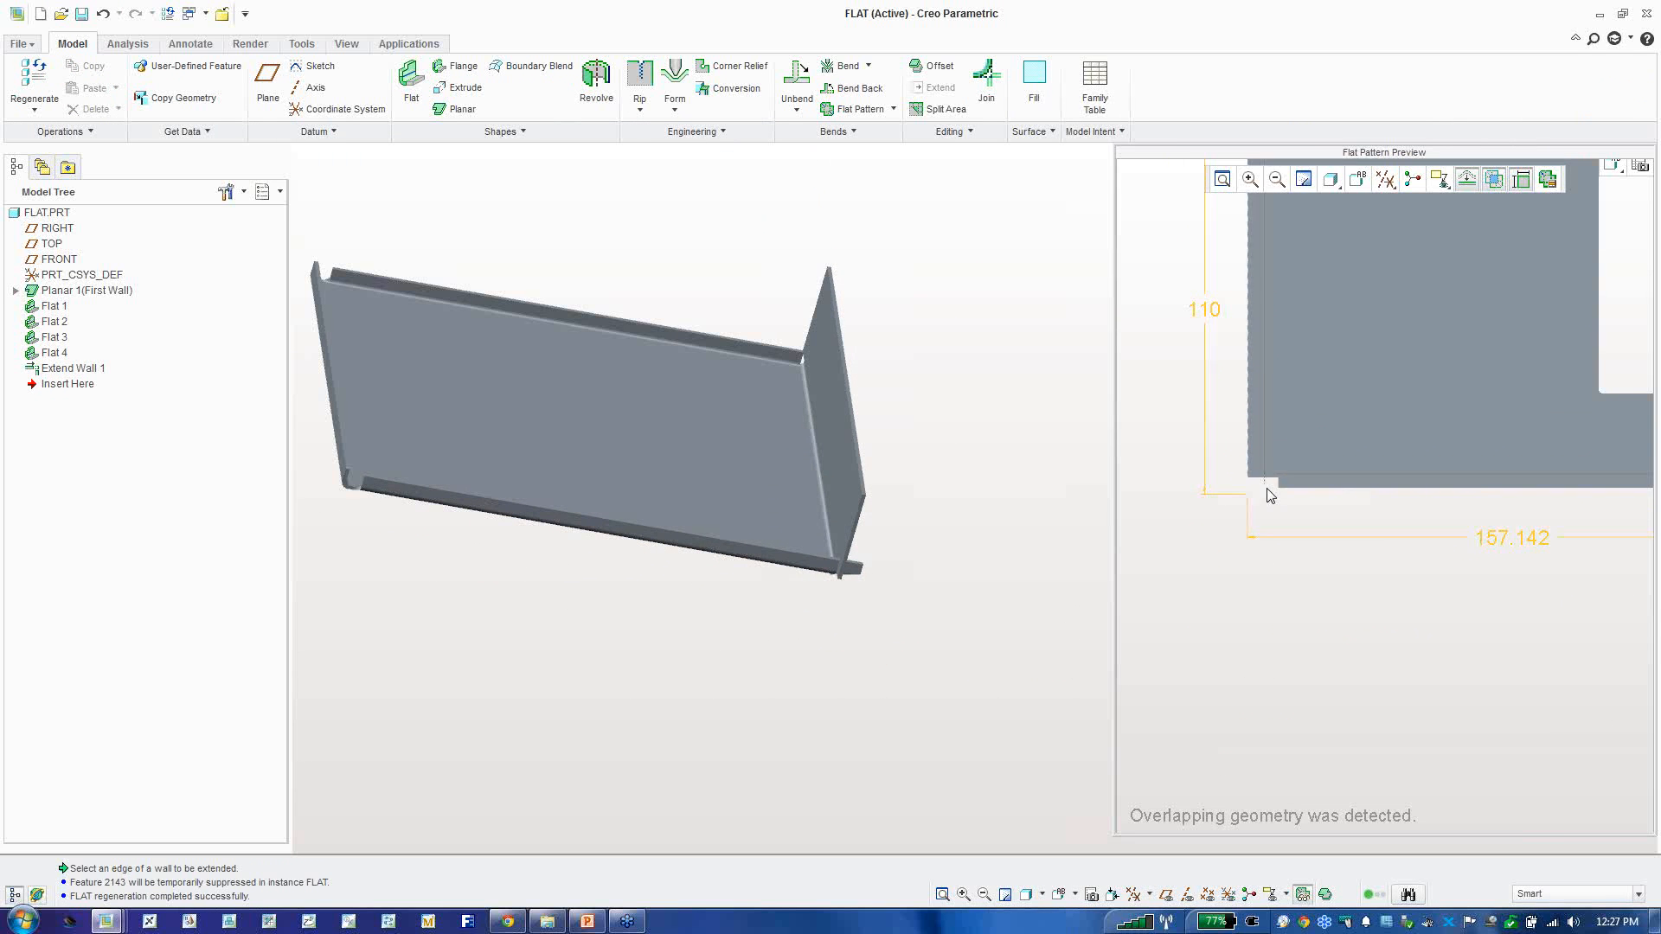
scroll(1500, 298, "up", 5)
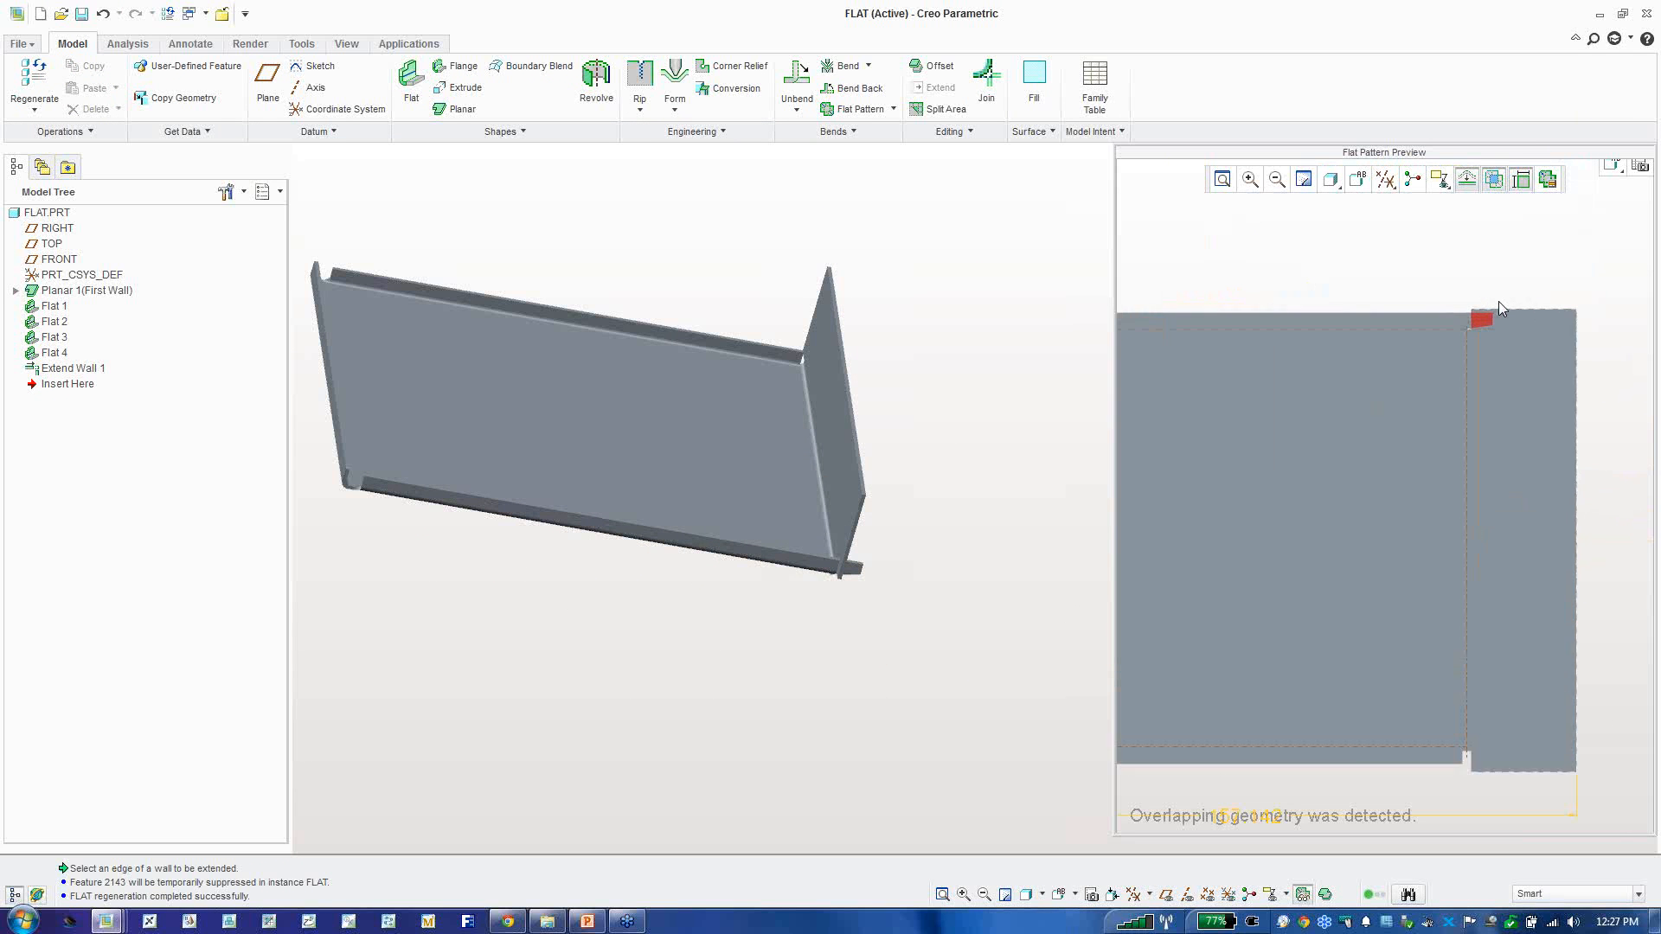
scroll(1462, 338, "up", 2)
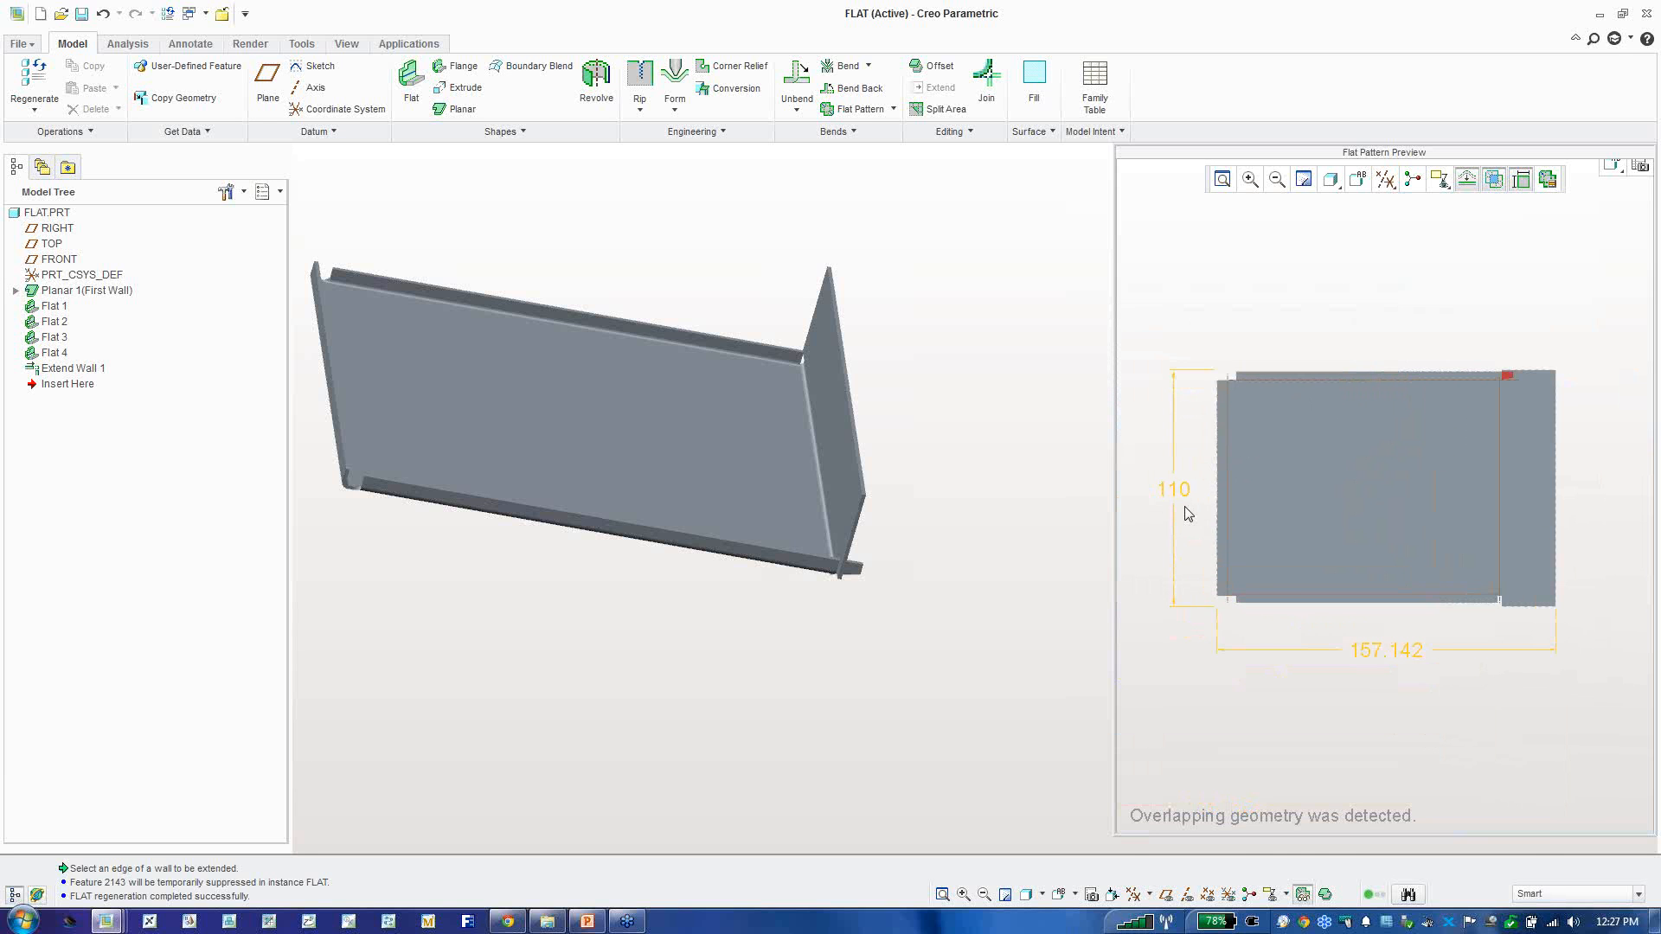
middle_click_drag(834, 433, 770, 418)
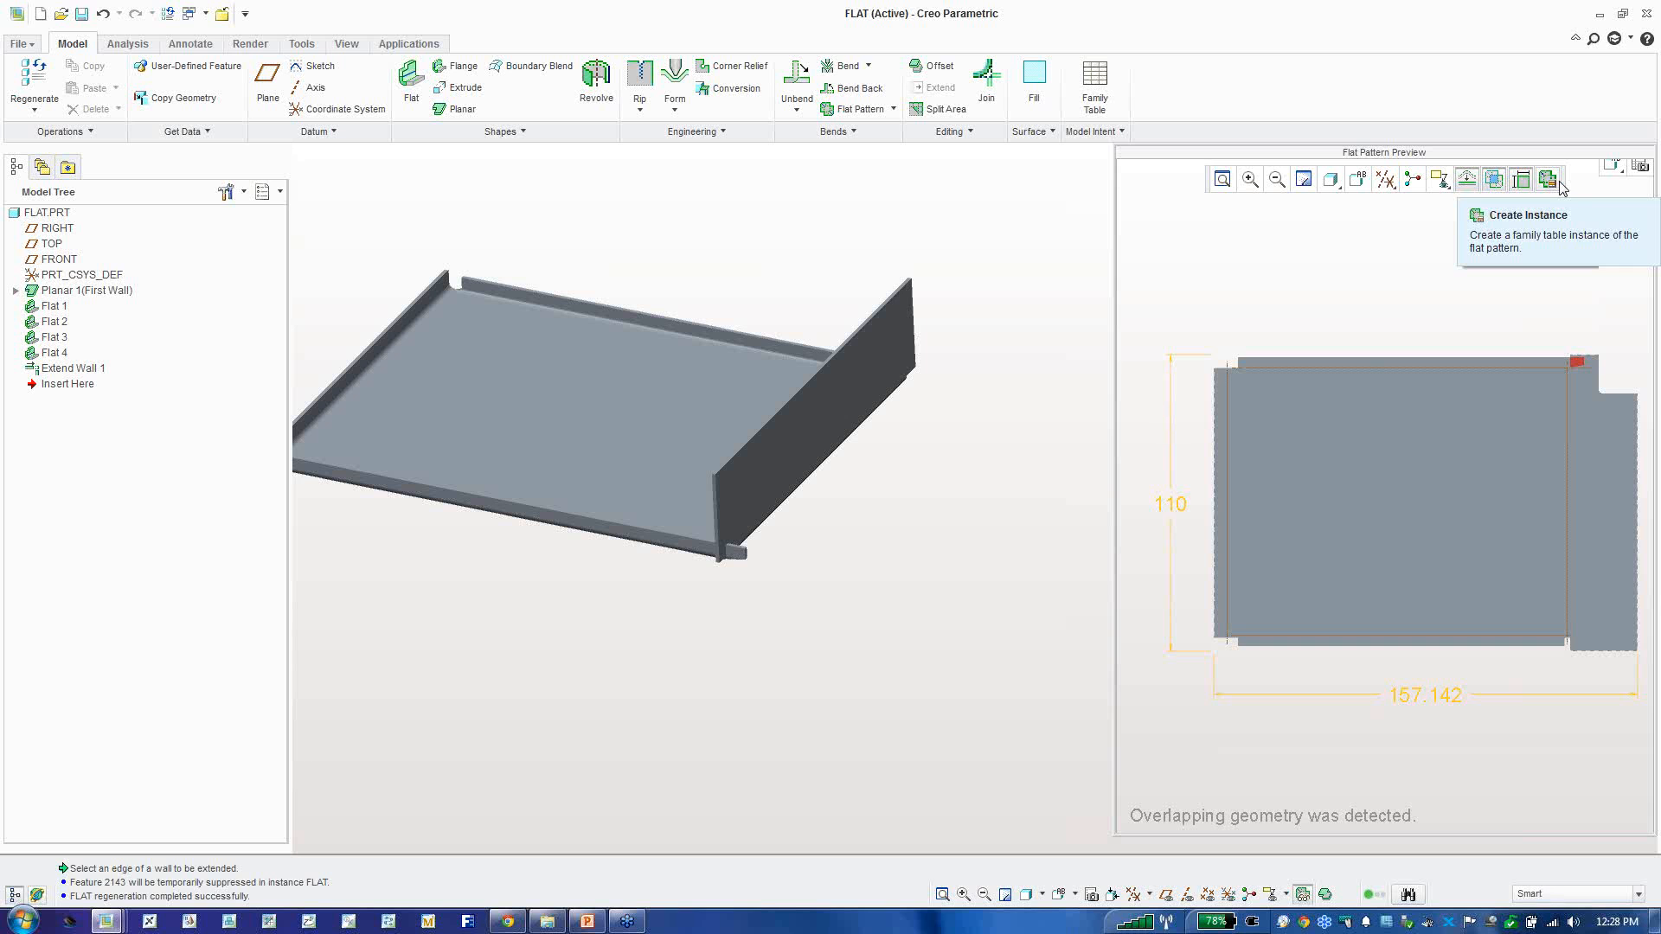
Step: Create a family table instance of the flat pattern named FLAT_FLAT, and highlight the new flat pattern feature in the generic part
left_click(1557, 182)
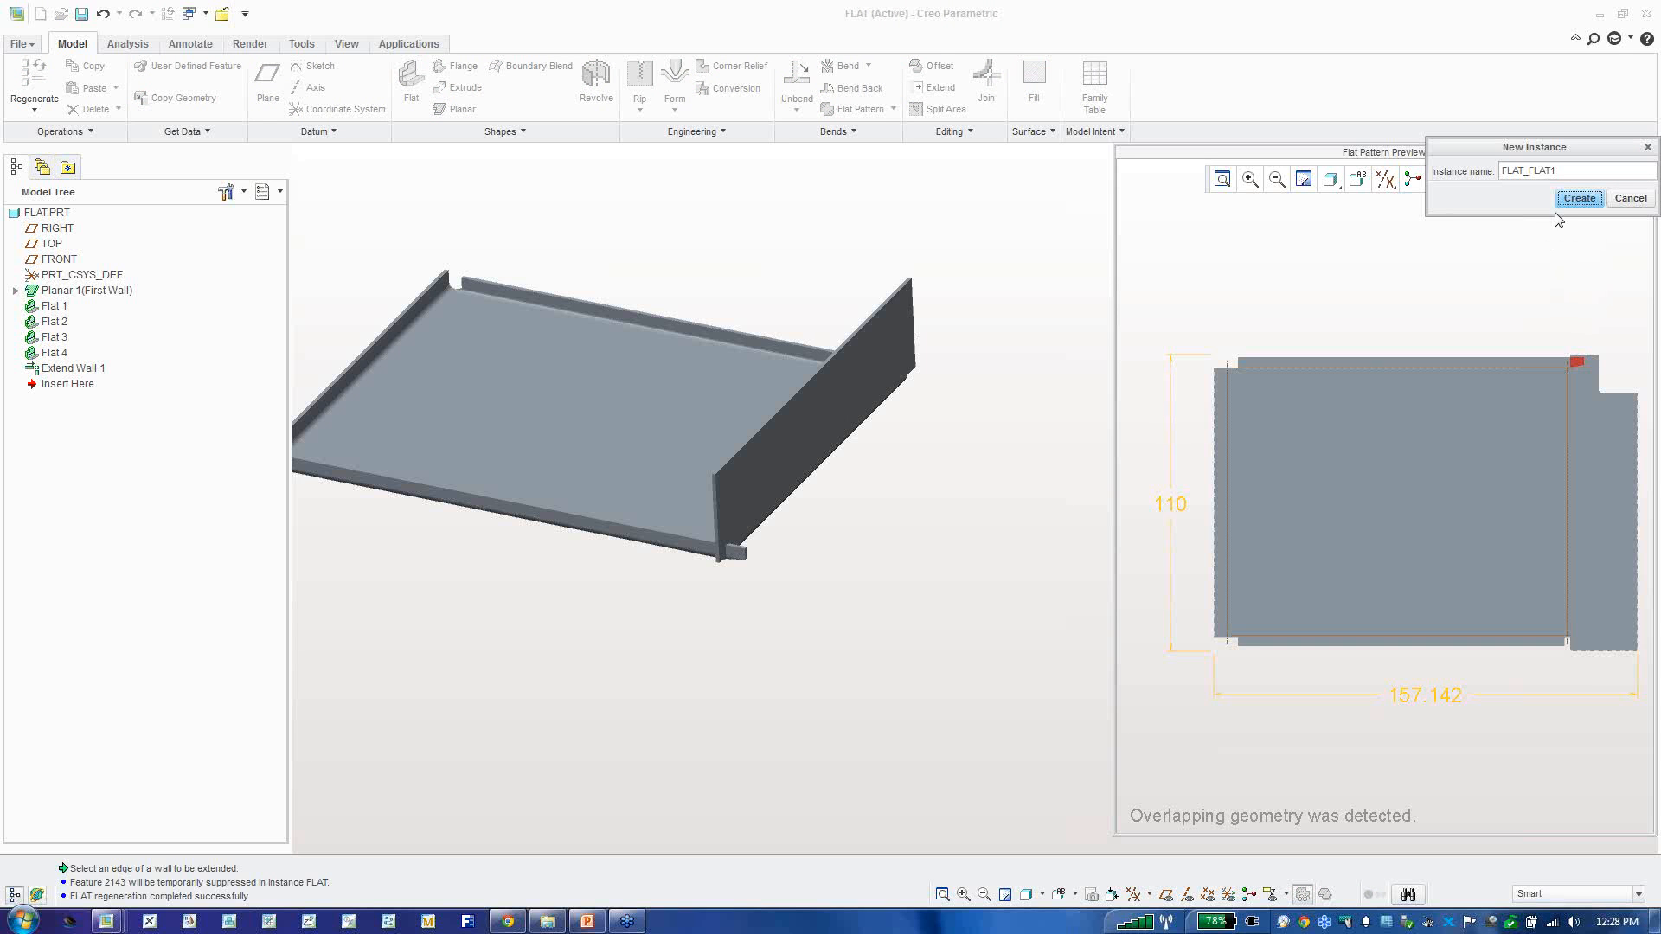
left_click(1568, 176)
left_click(1569, 177)
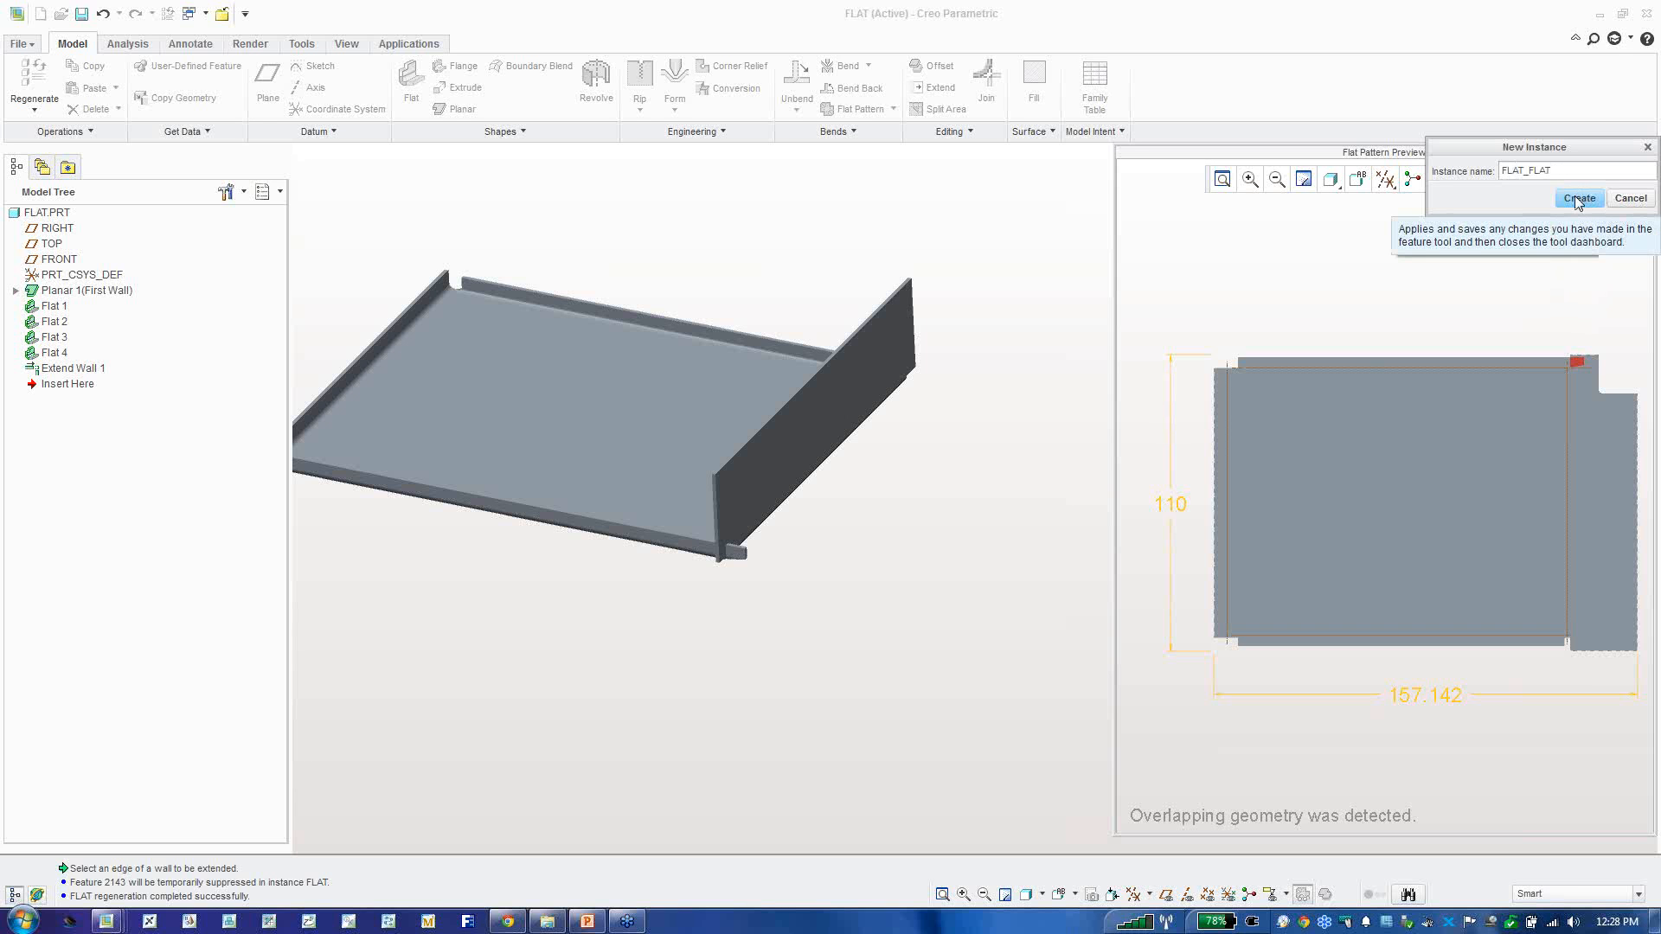
left_click(1577, 199)
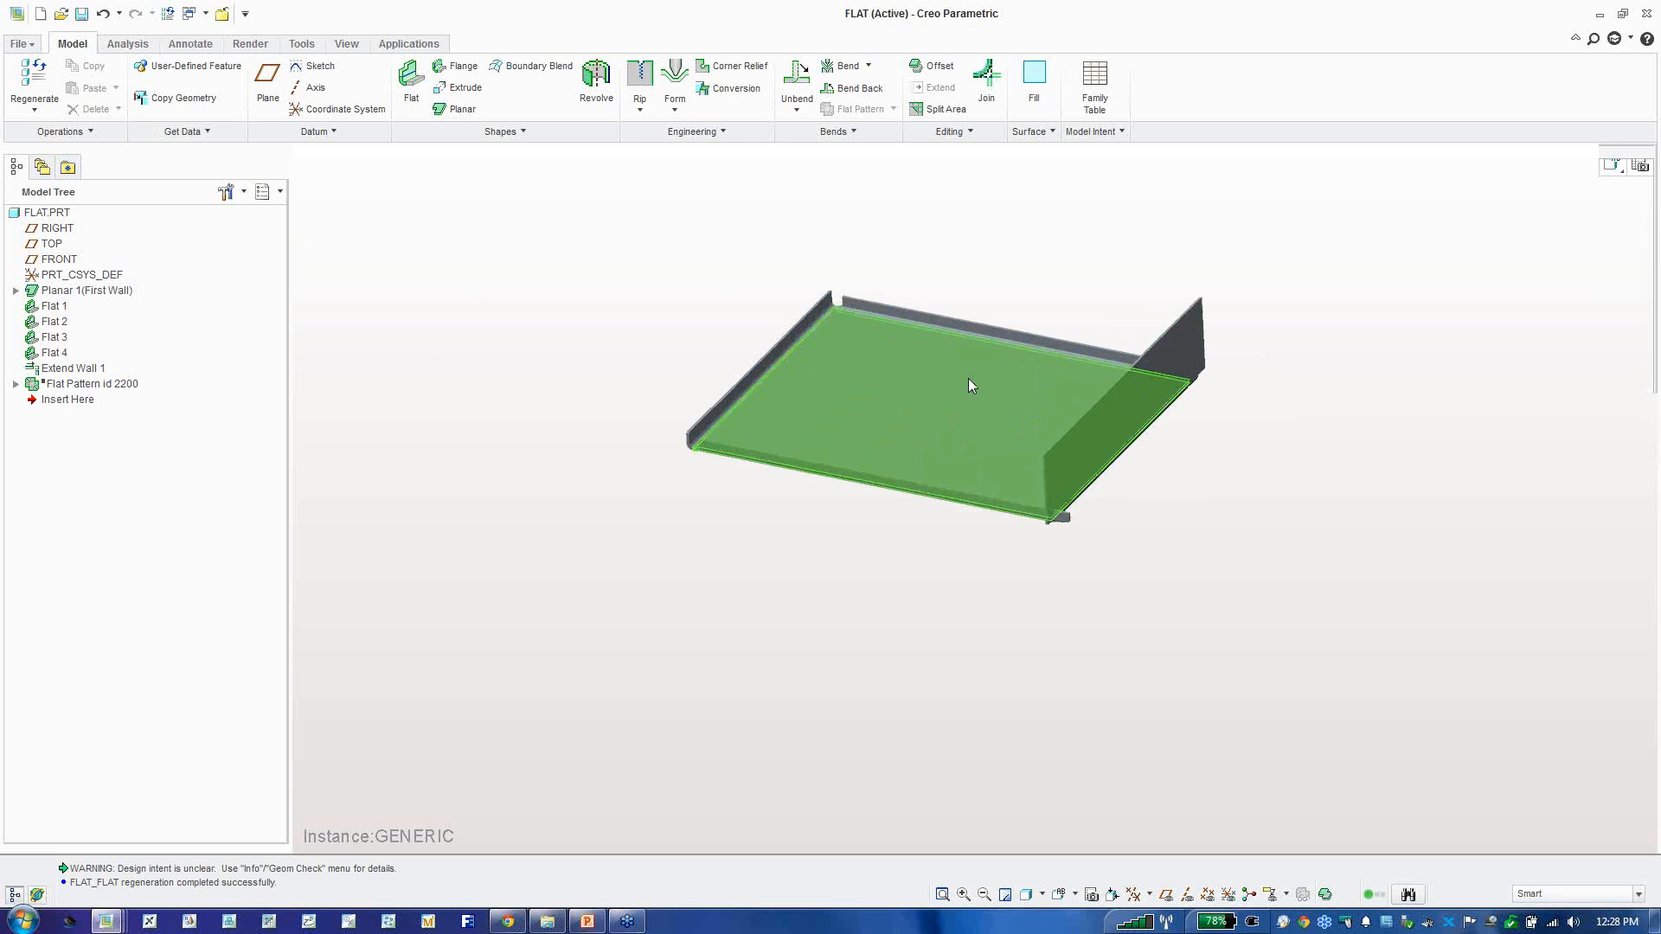
left_click(115, 386)
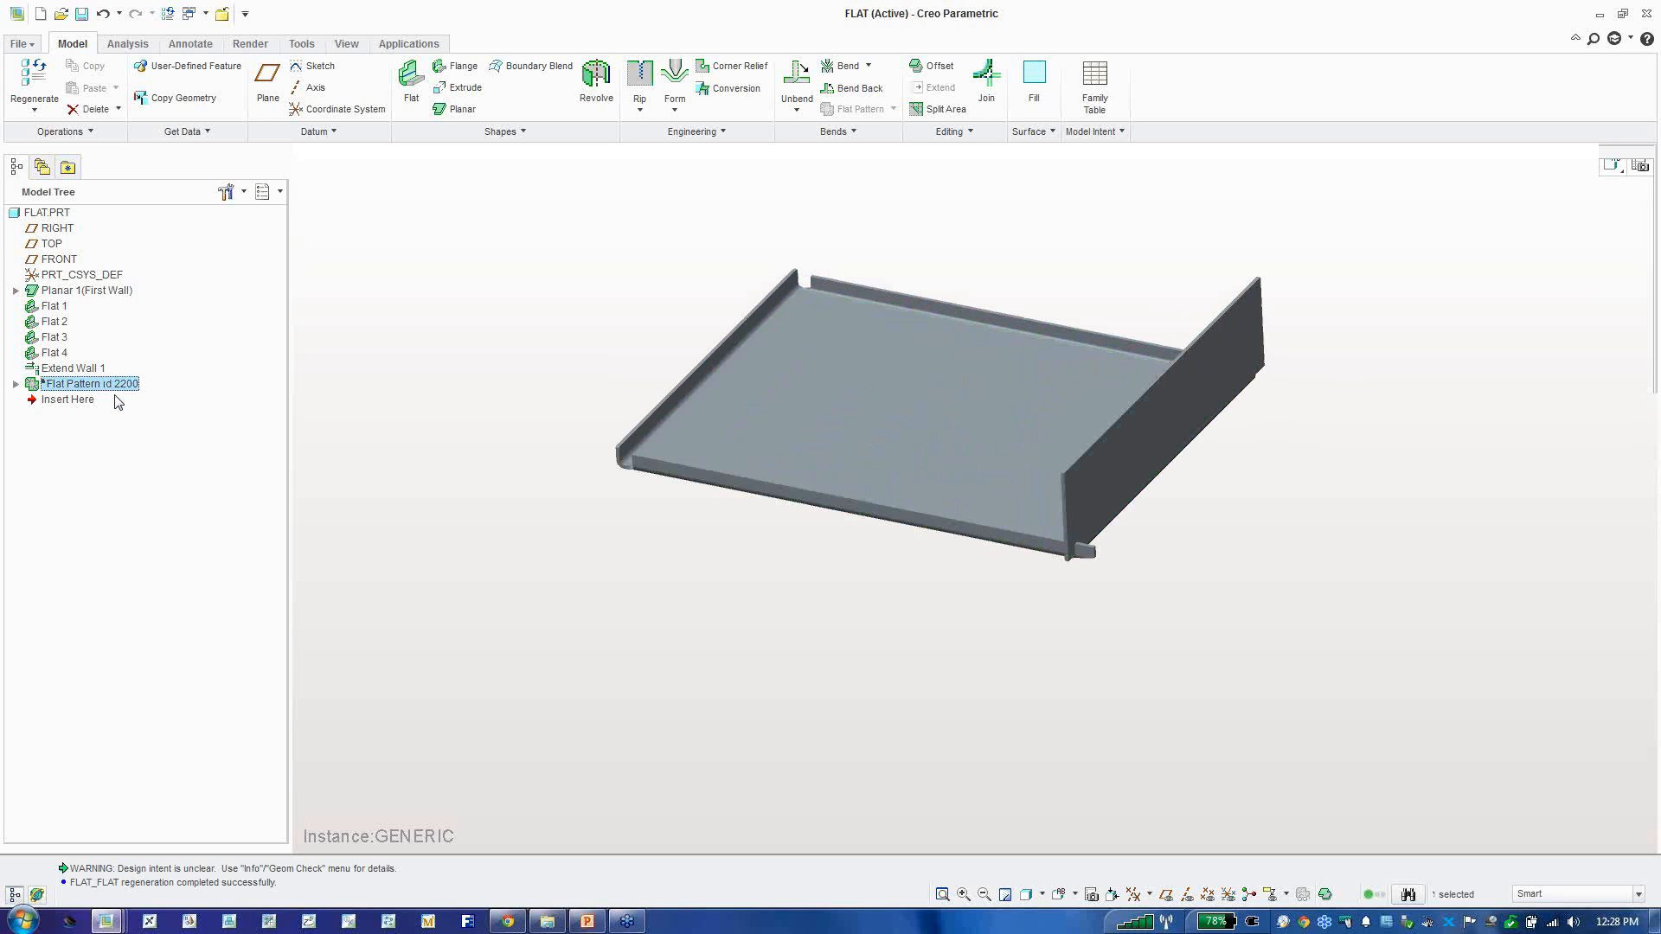
left_click(353, 287)
Step: Open the flat_flat.prt instance from the models in session and inspect the flattened part
left_click(61, 15)
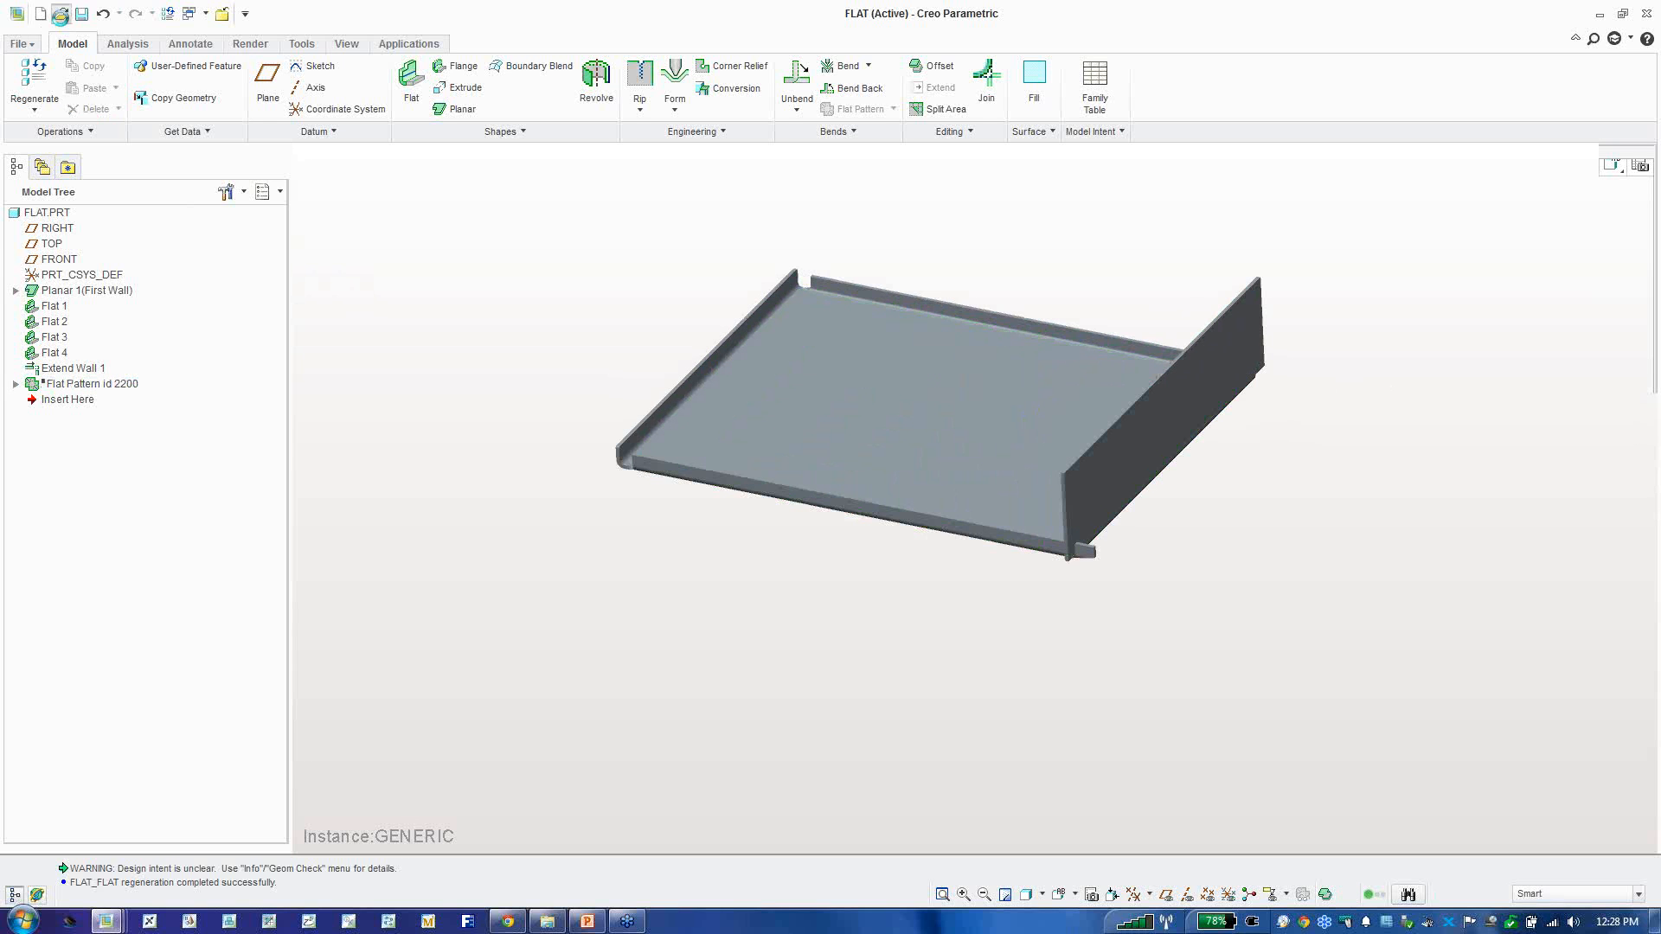
left_click(563, 367)
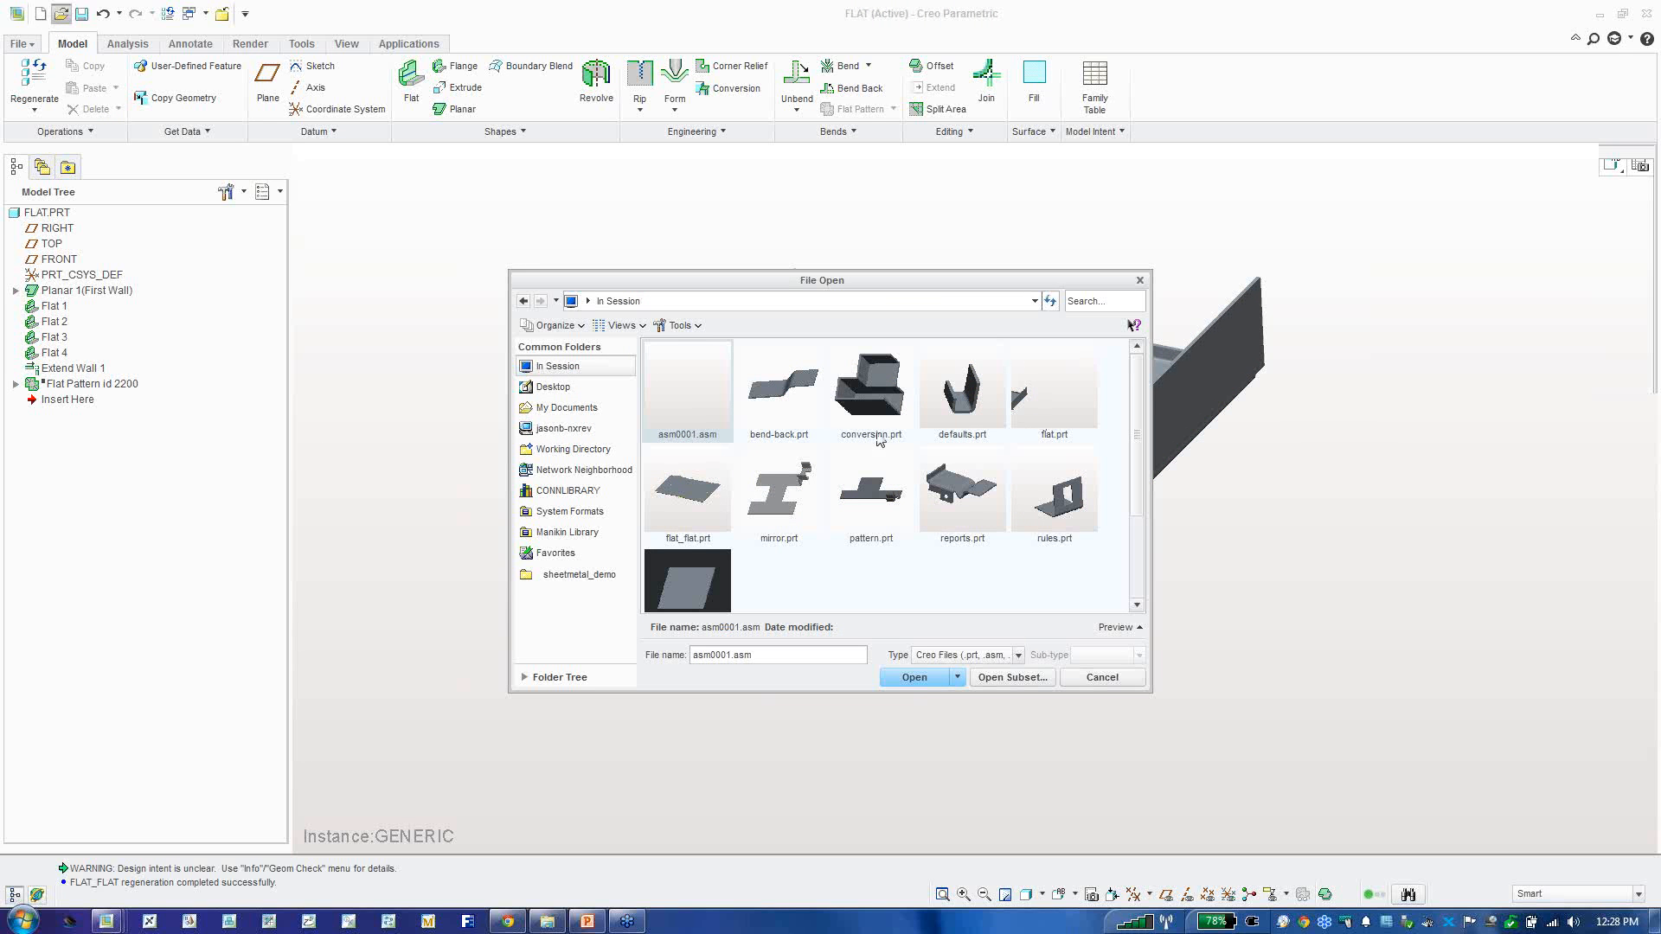
left_click(707, 509)
double_click(704, 504)
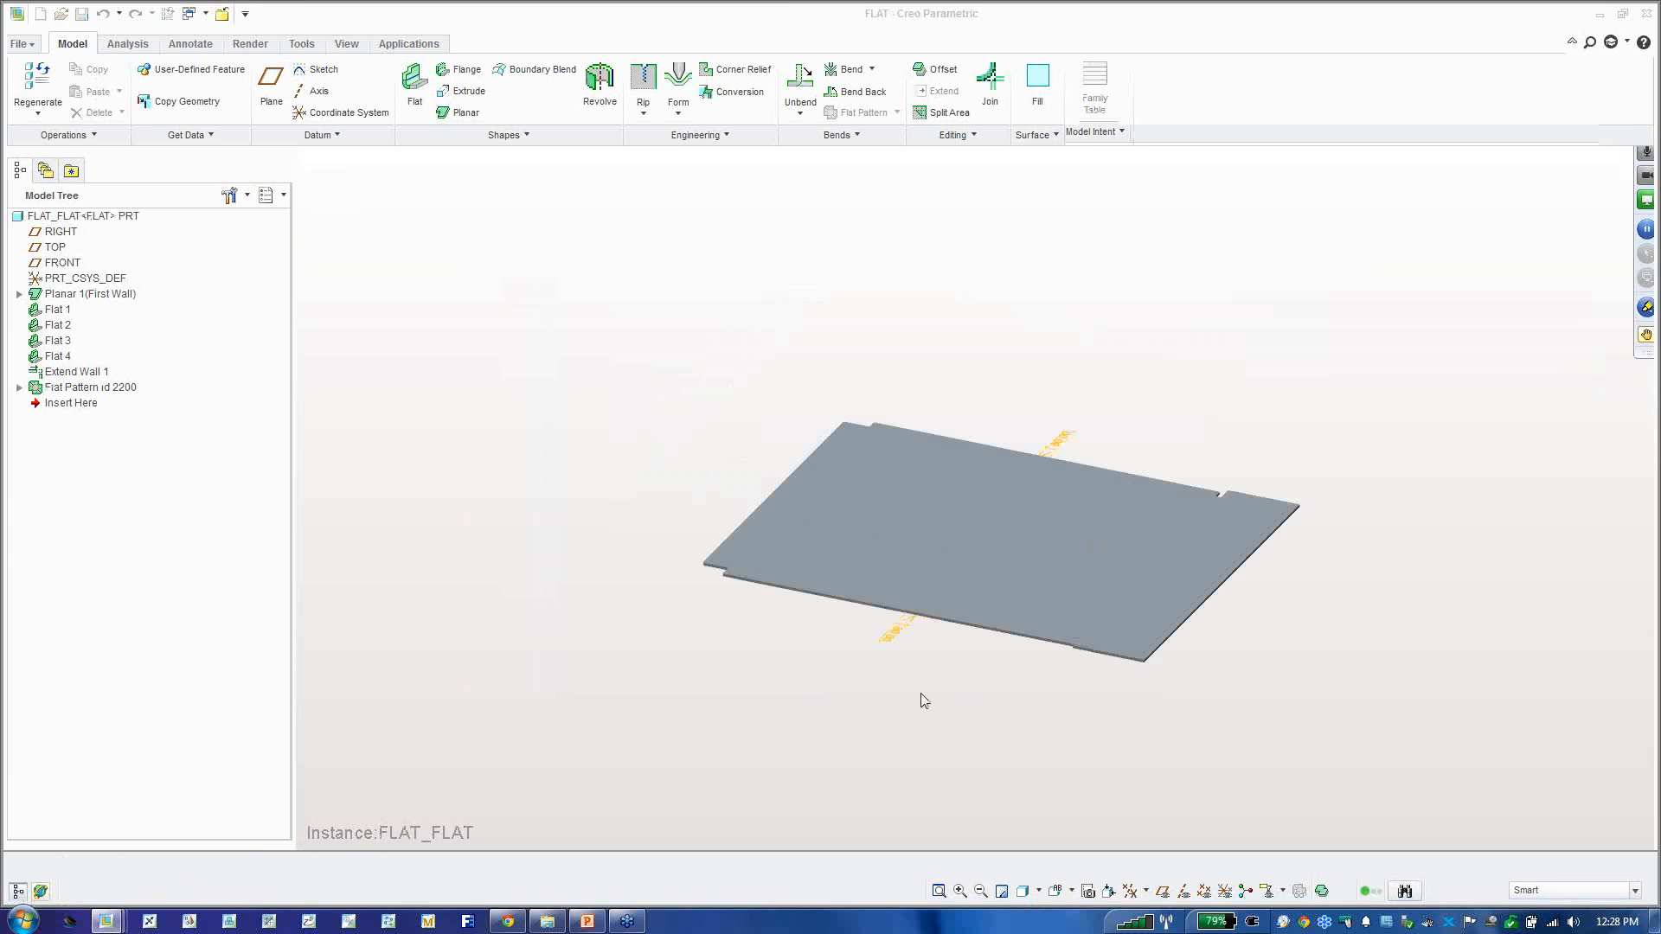
scroll(879, 640, "down", 5)
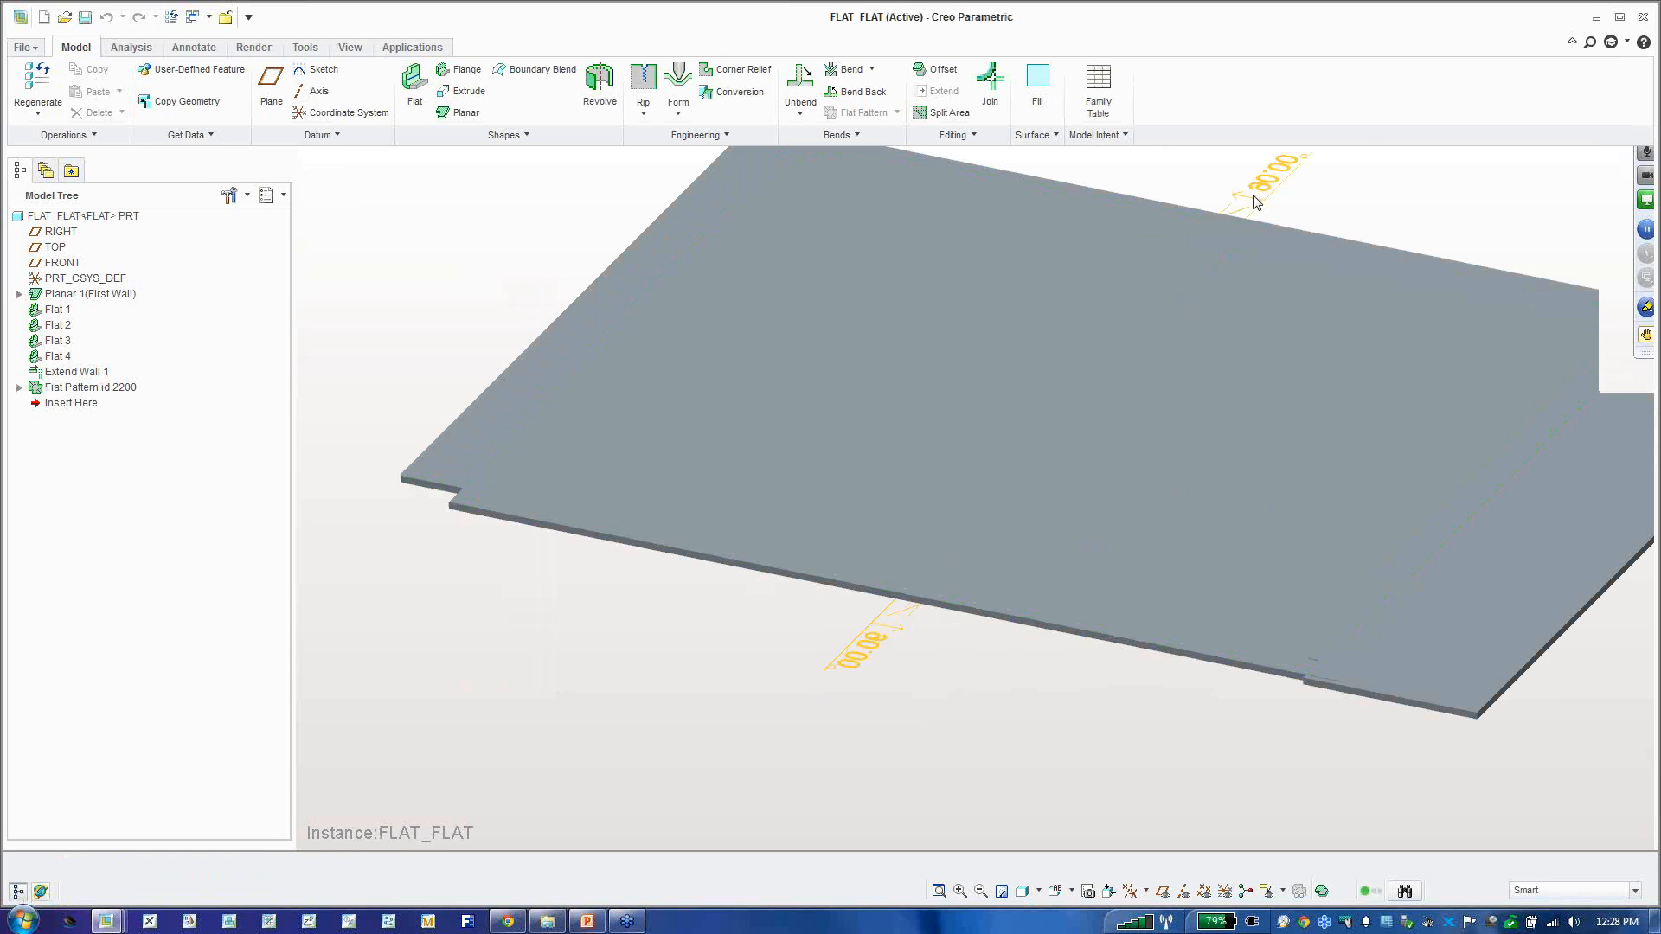
scroll(958, 322, "up", 2)
scroll(954, 315, "up", 2)
scroll(1010, 218, "down", 2)
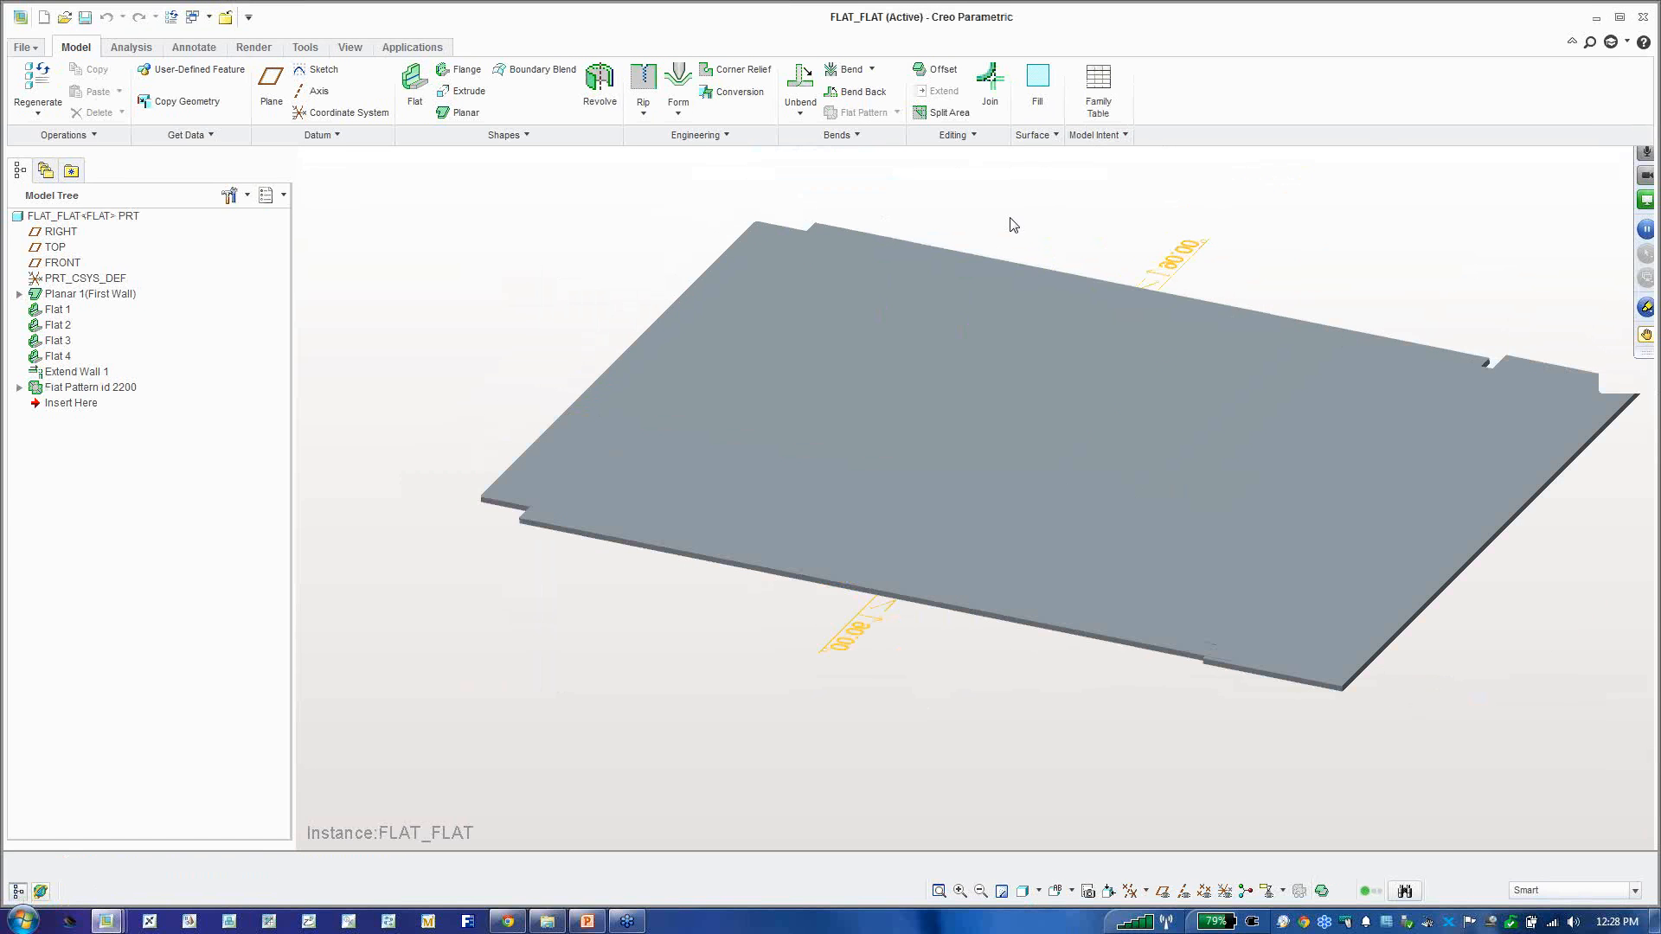
Step: Turn on the datum axis display, and close the FLAT_FLAT window to return to FLAT.PRT
left_click(1183, 891)
left_click(225, 17)
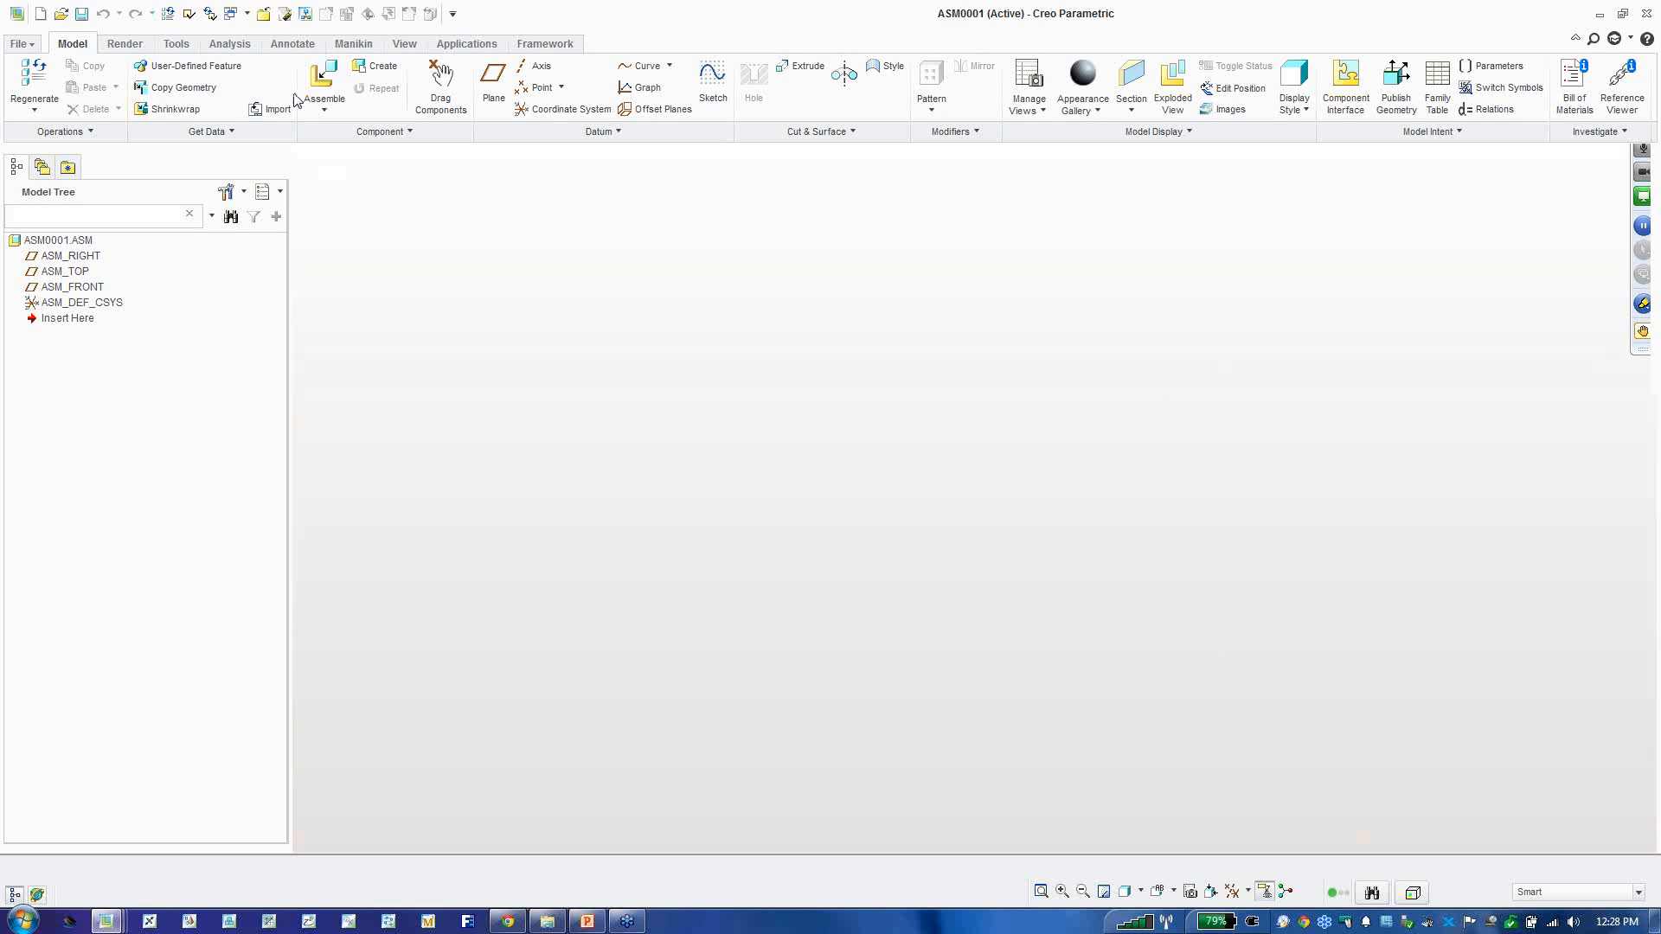
left_click(231, 14)
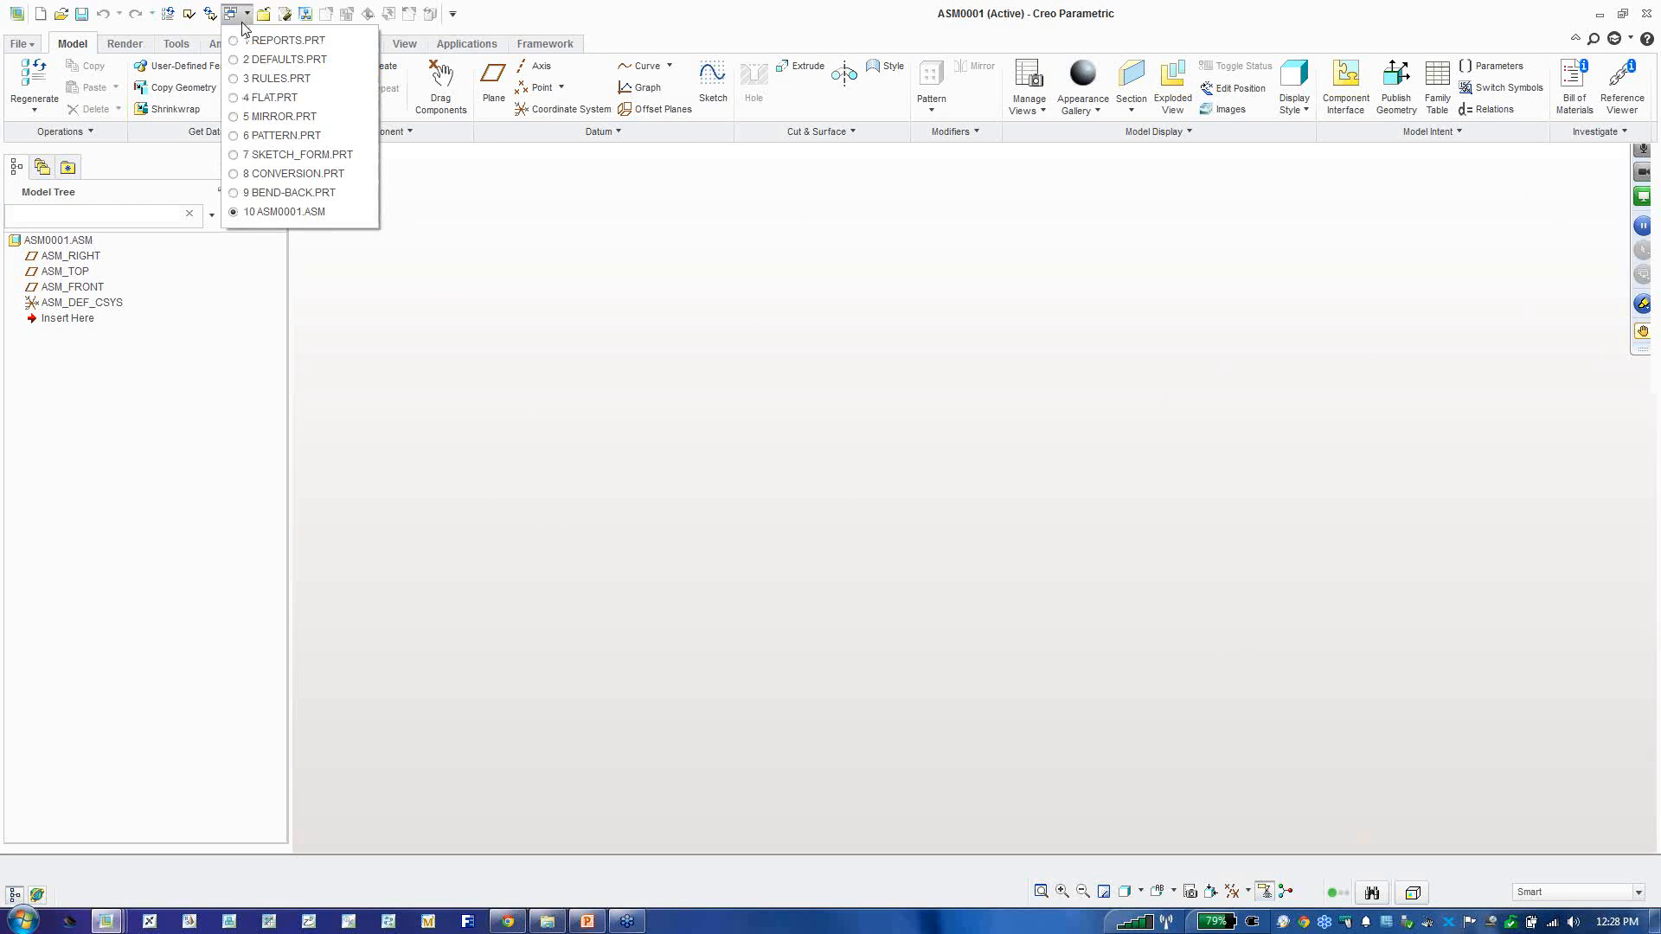
left_click(270, 97)
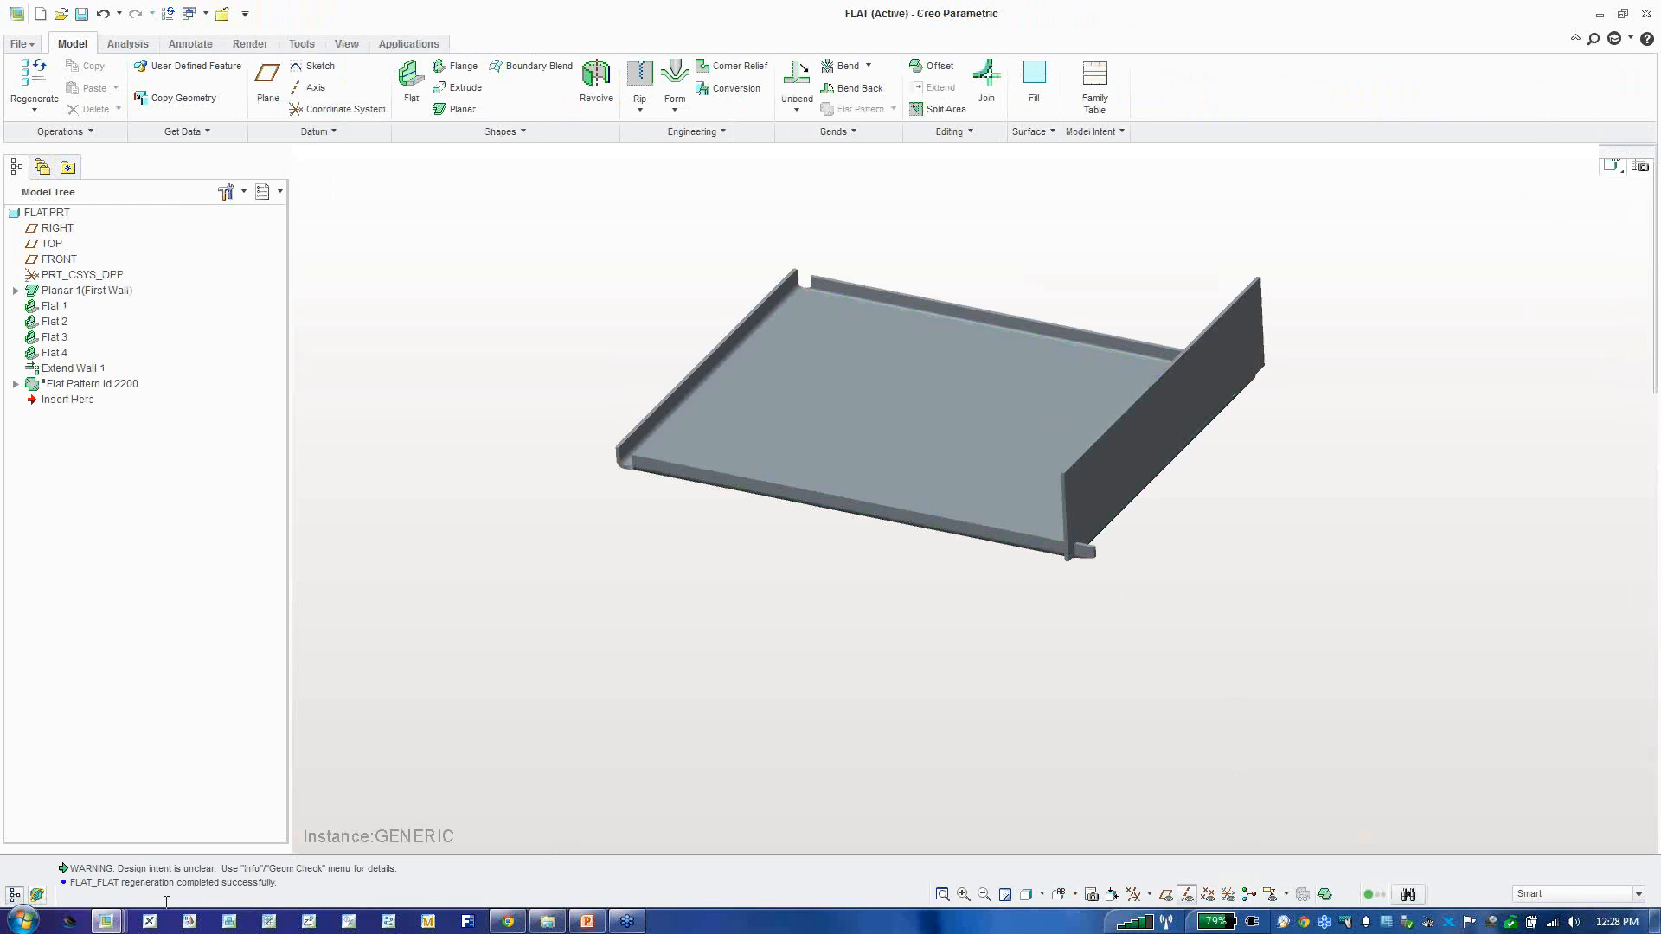
Step: Switch to the MIRROR.PRT model window
left_click(106, 921)
left_click(191, 13)
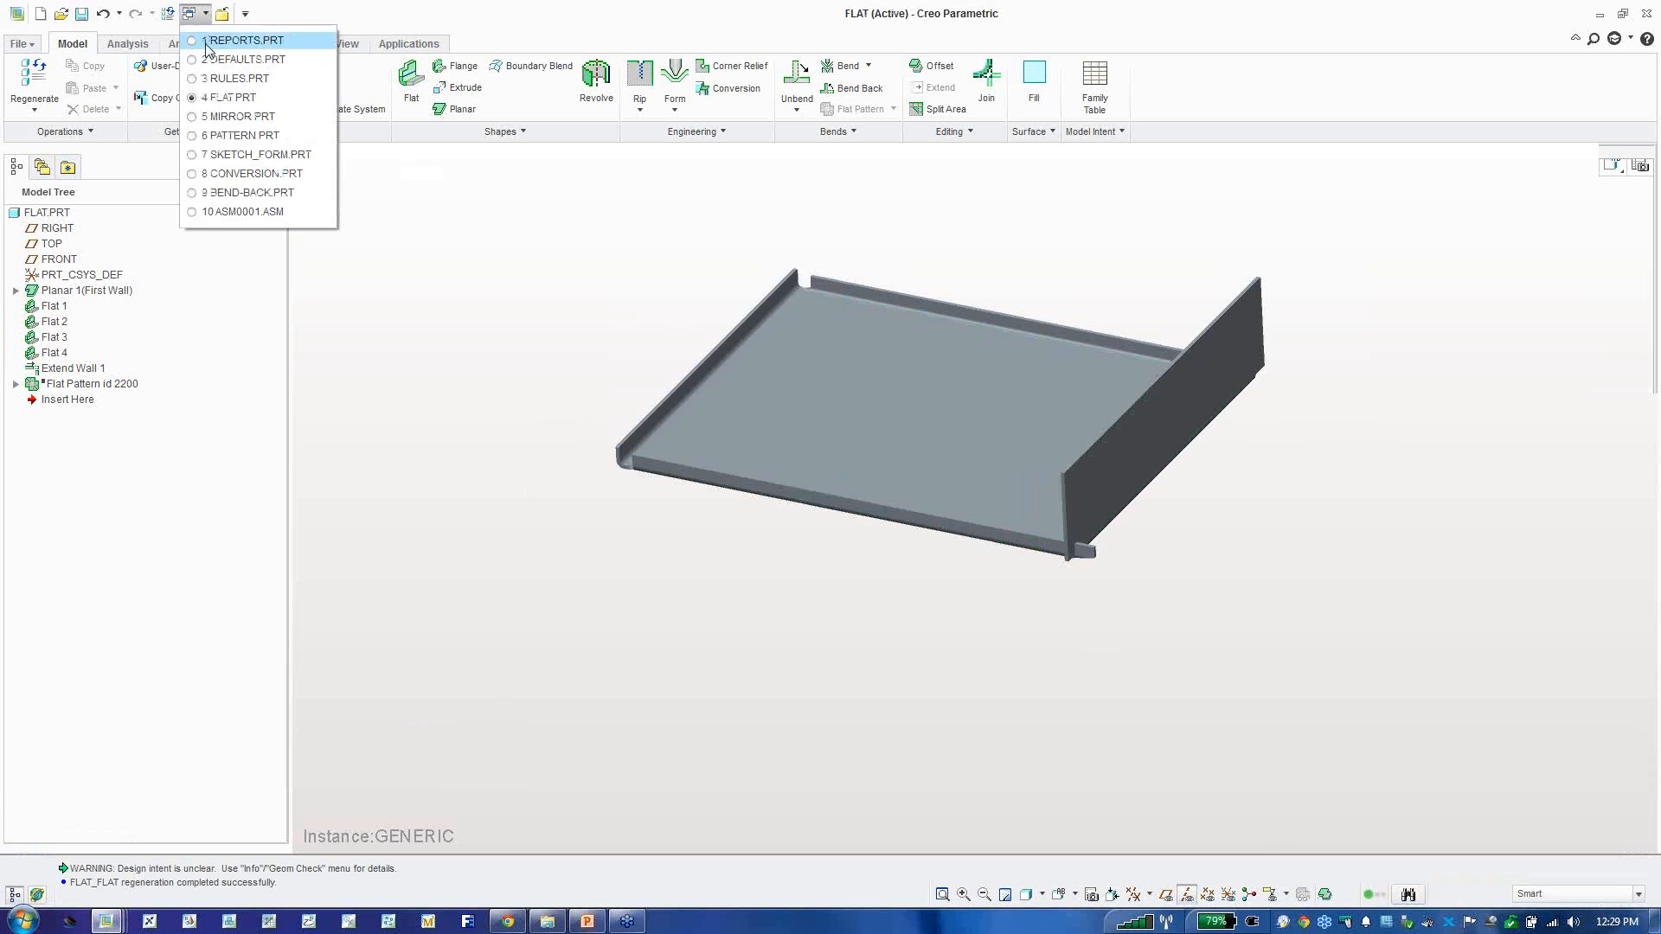
left_click(223, 118)
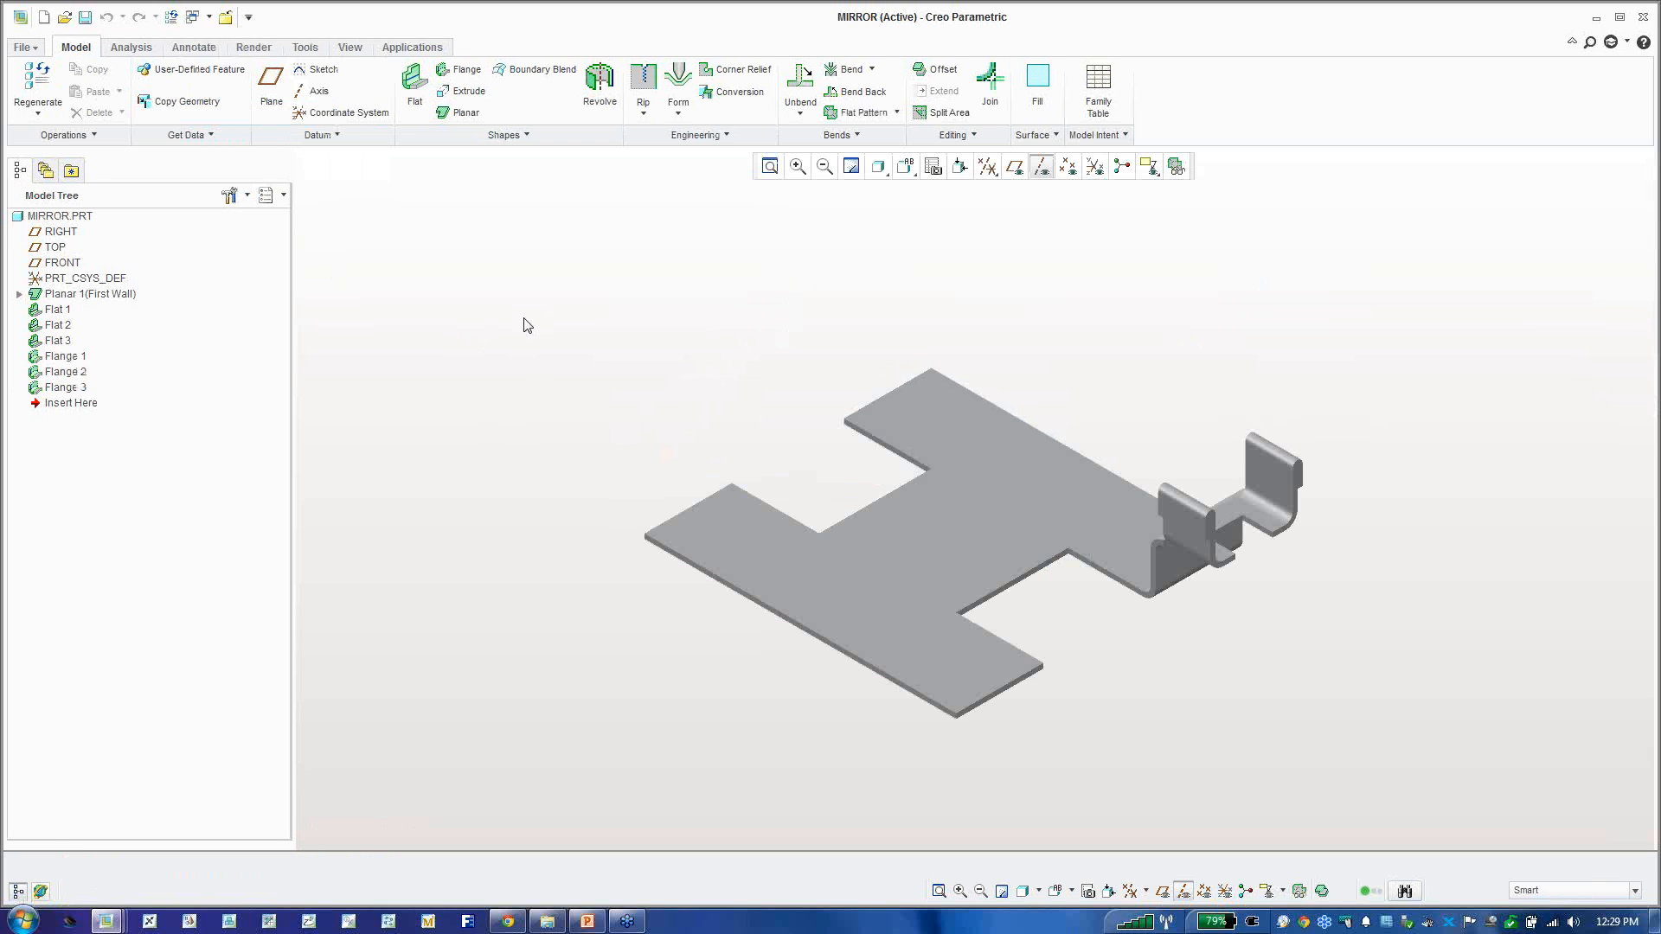
Step: Review the wall features of the clip and combine Flat 1 through Flange 3 into a local group
left_click(84, 388)
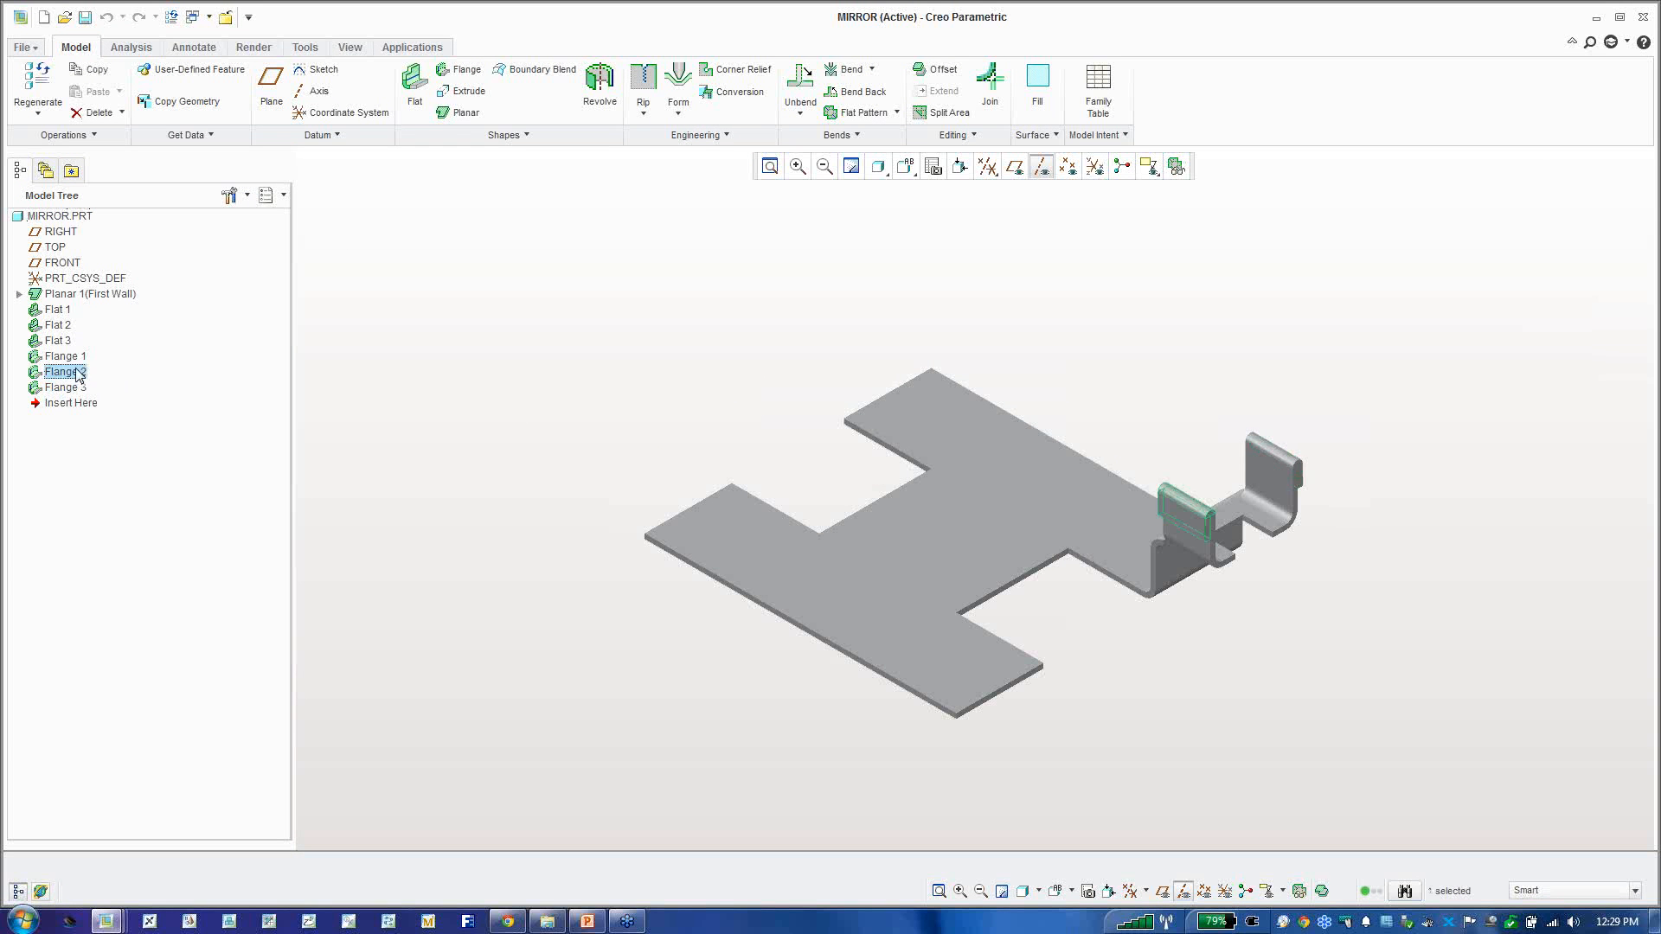
left_click(57, 342)
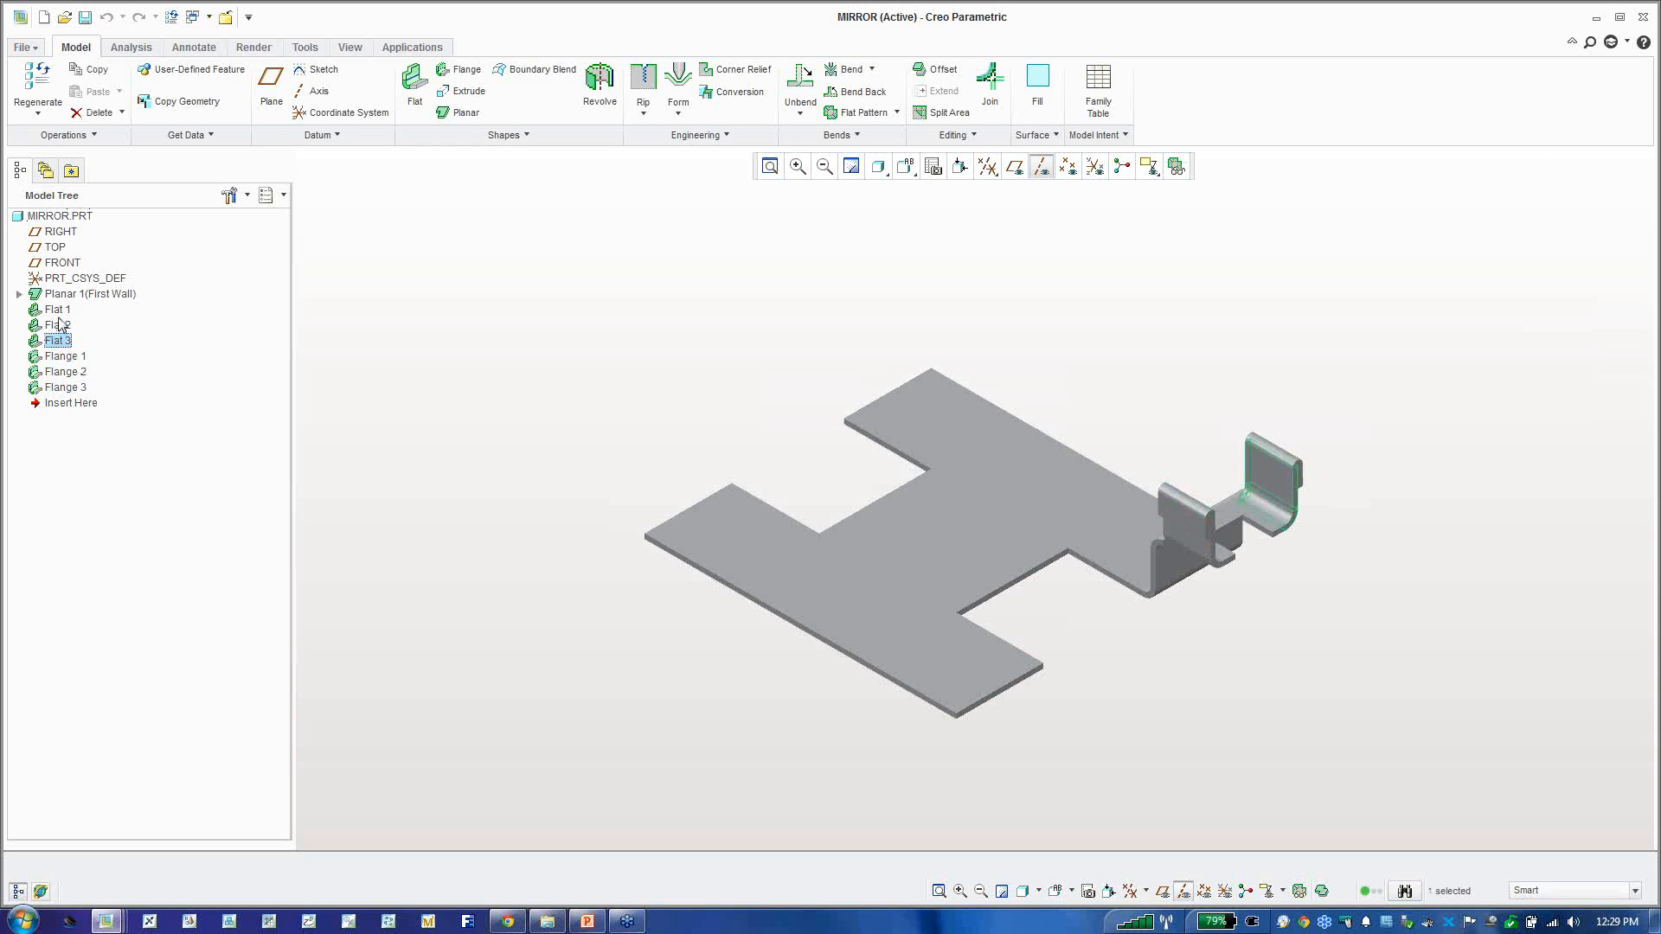
left_click(57, 327)
left_click(57, 315)
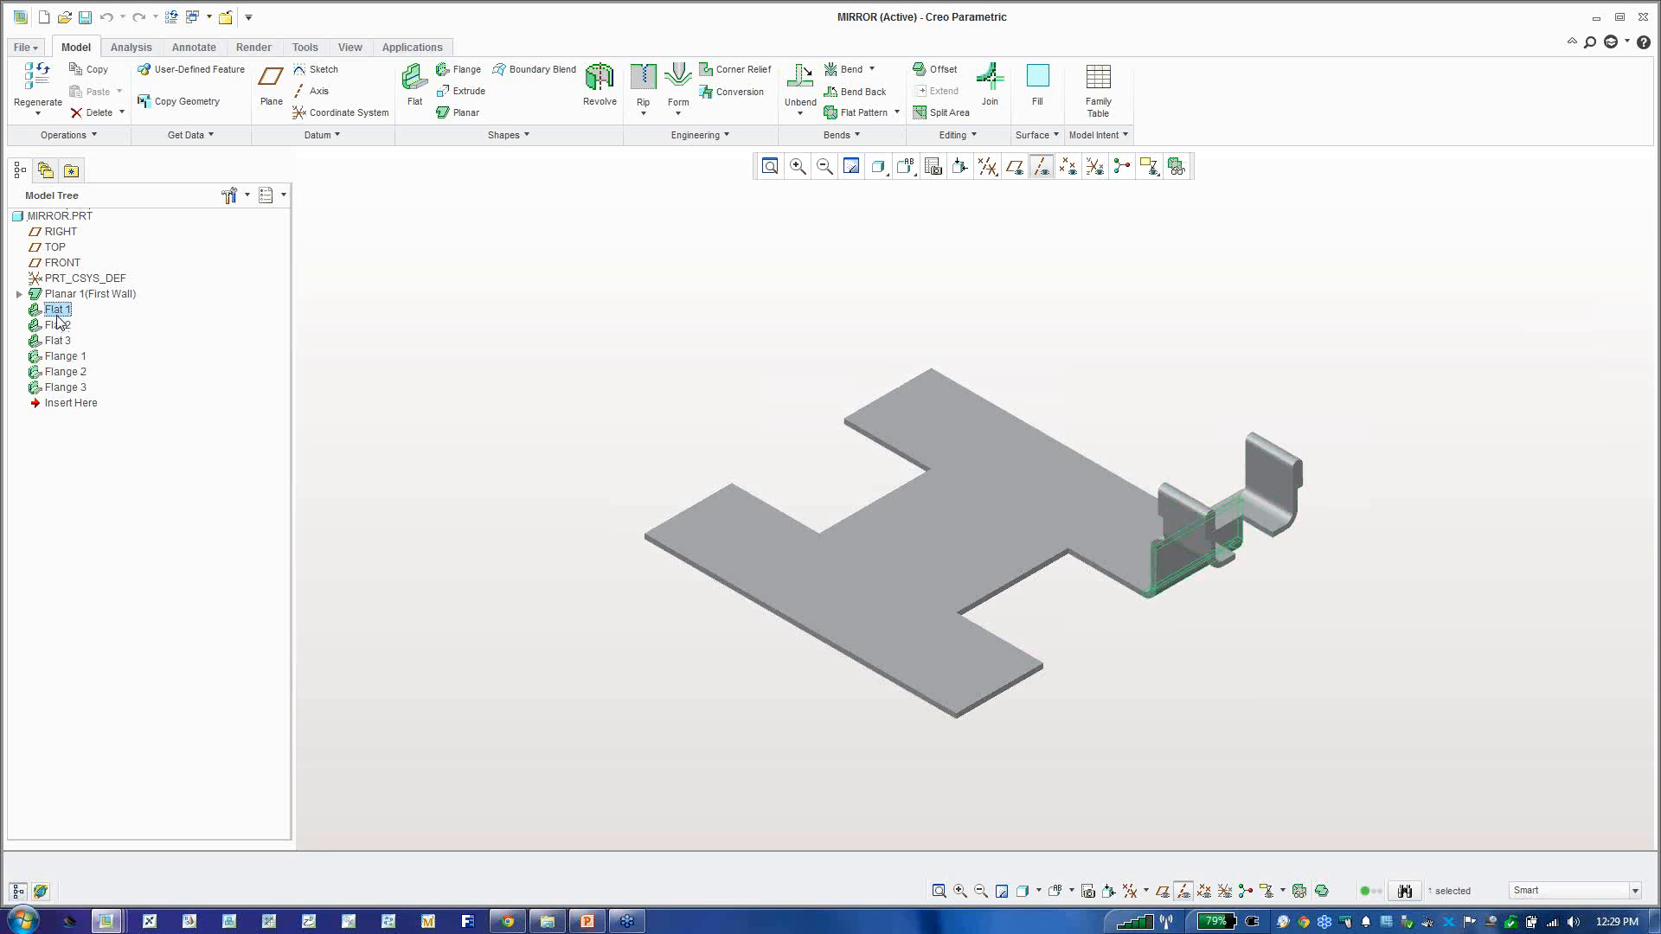
left_click(63, 388, "shift")
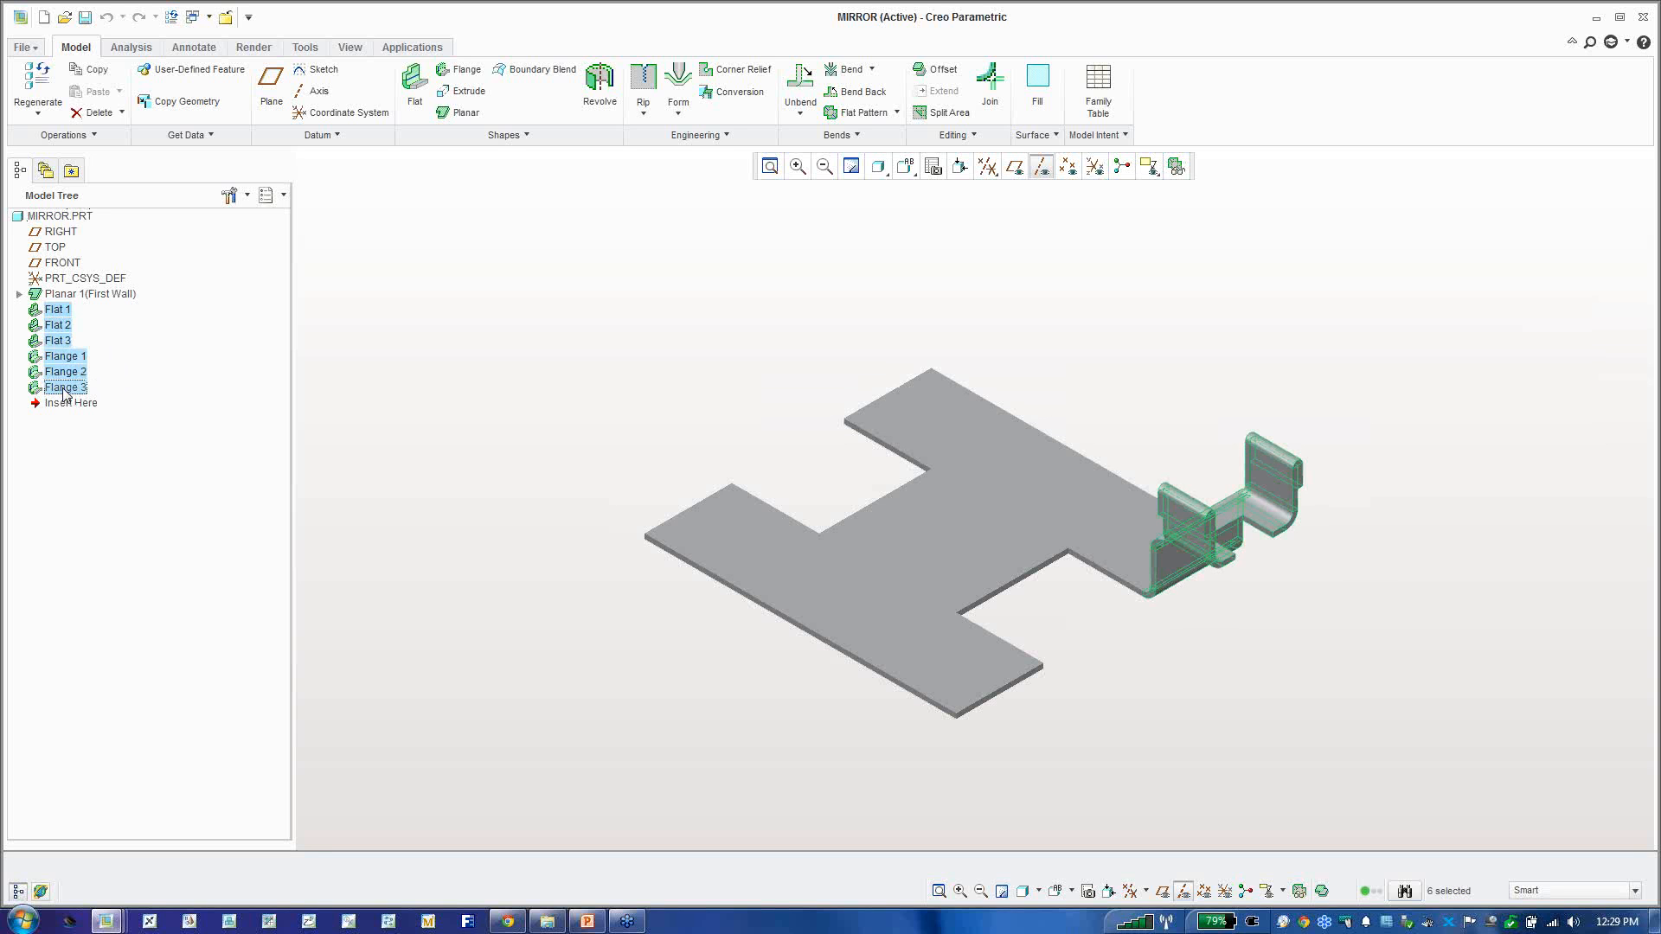
right_click(64, 393)
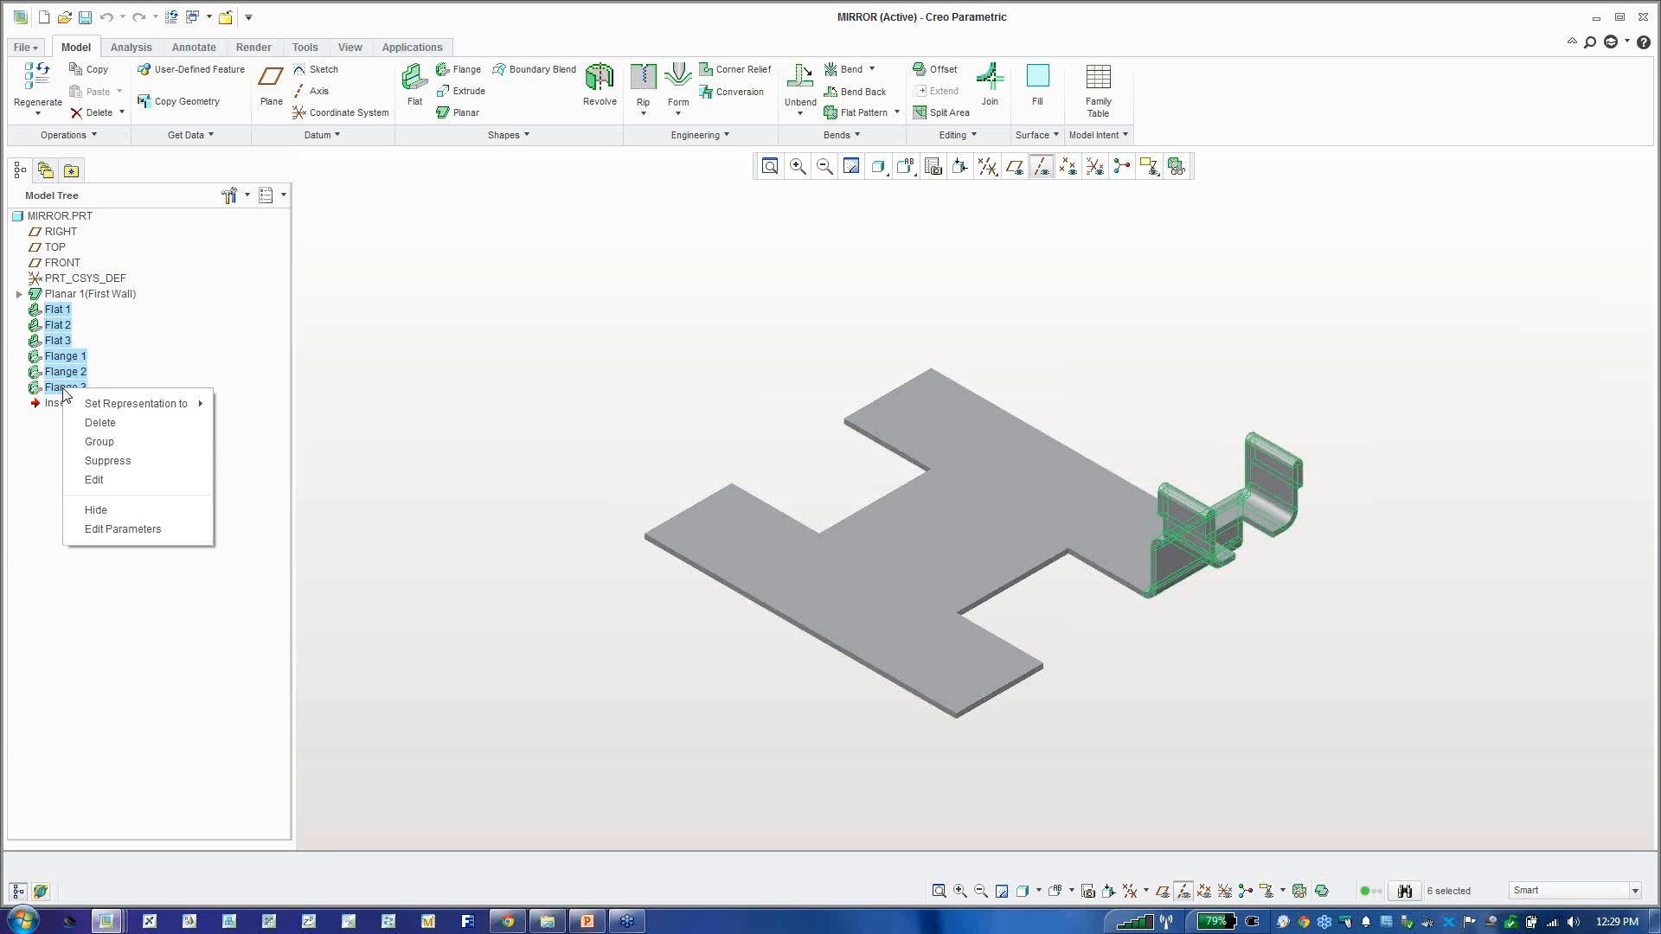
left_click(98, 443)
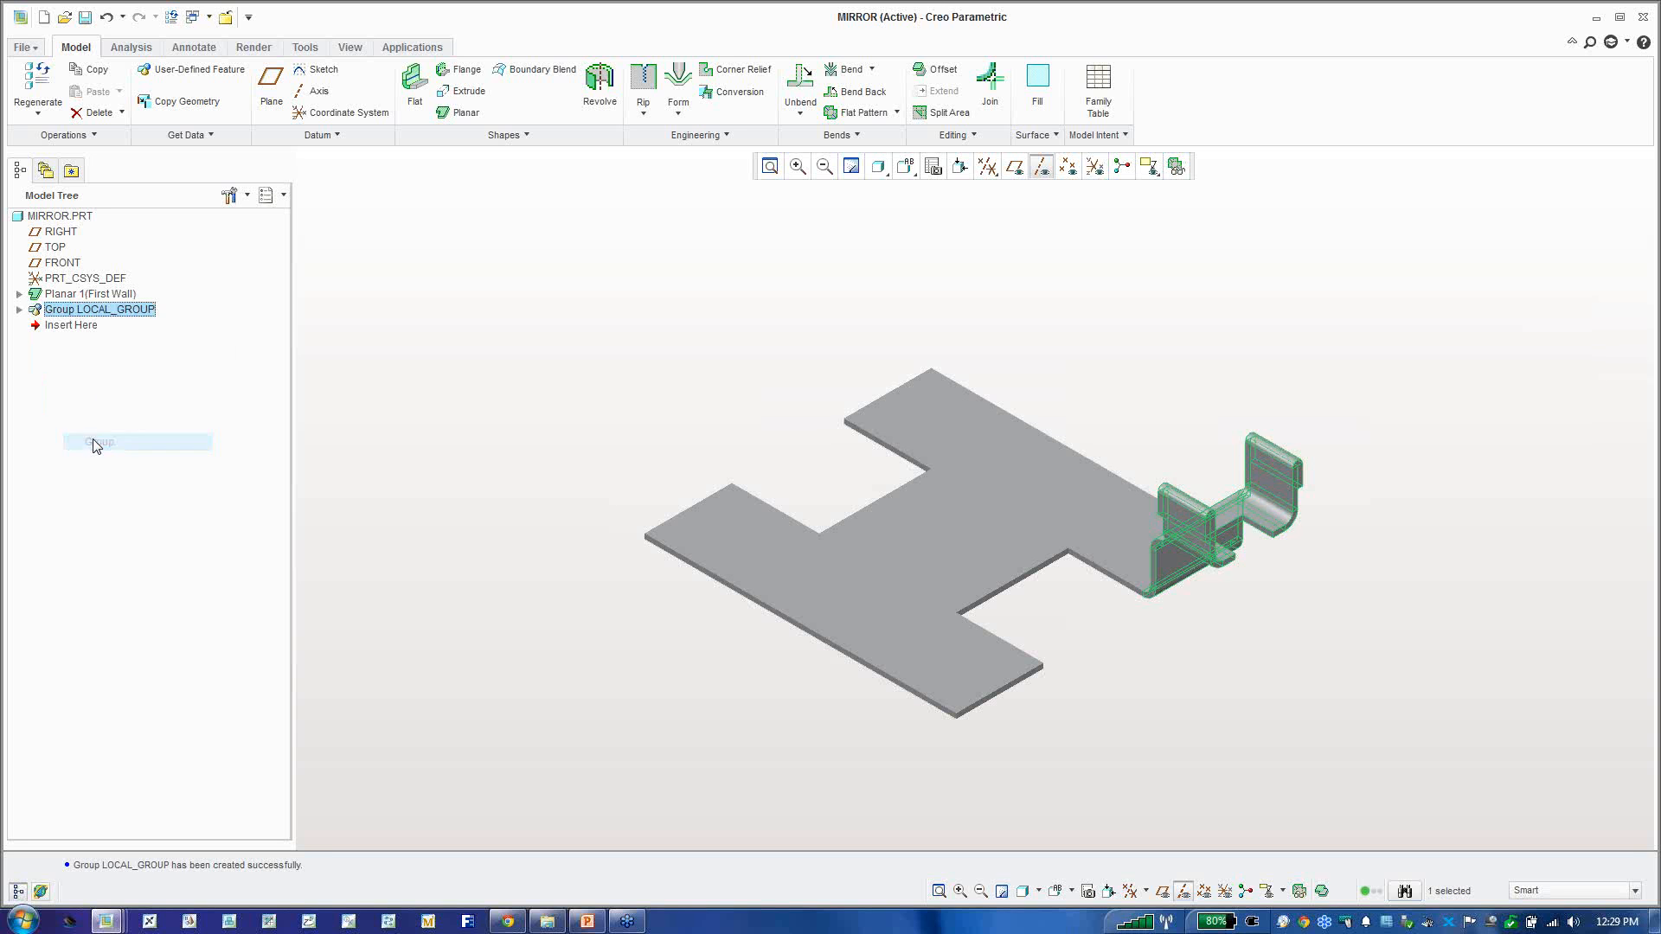
left_click(395, 352)
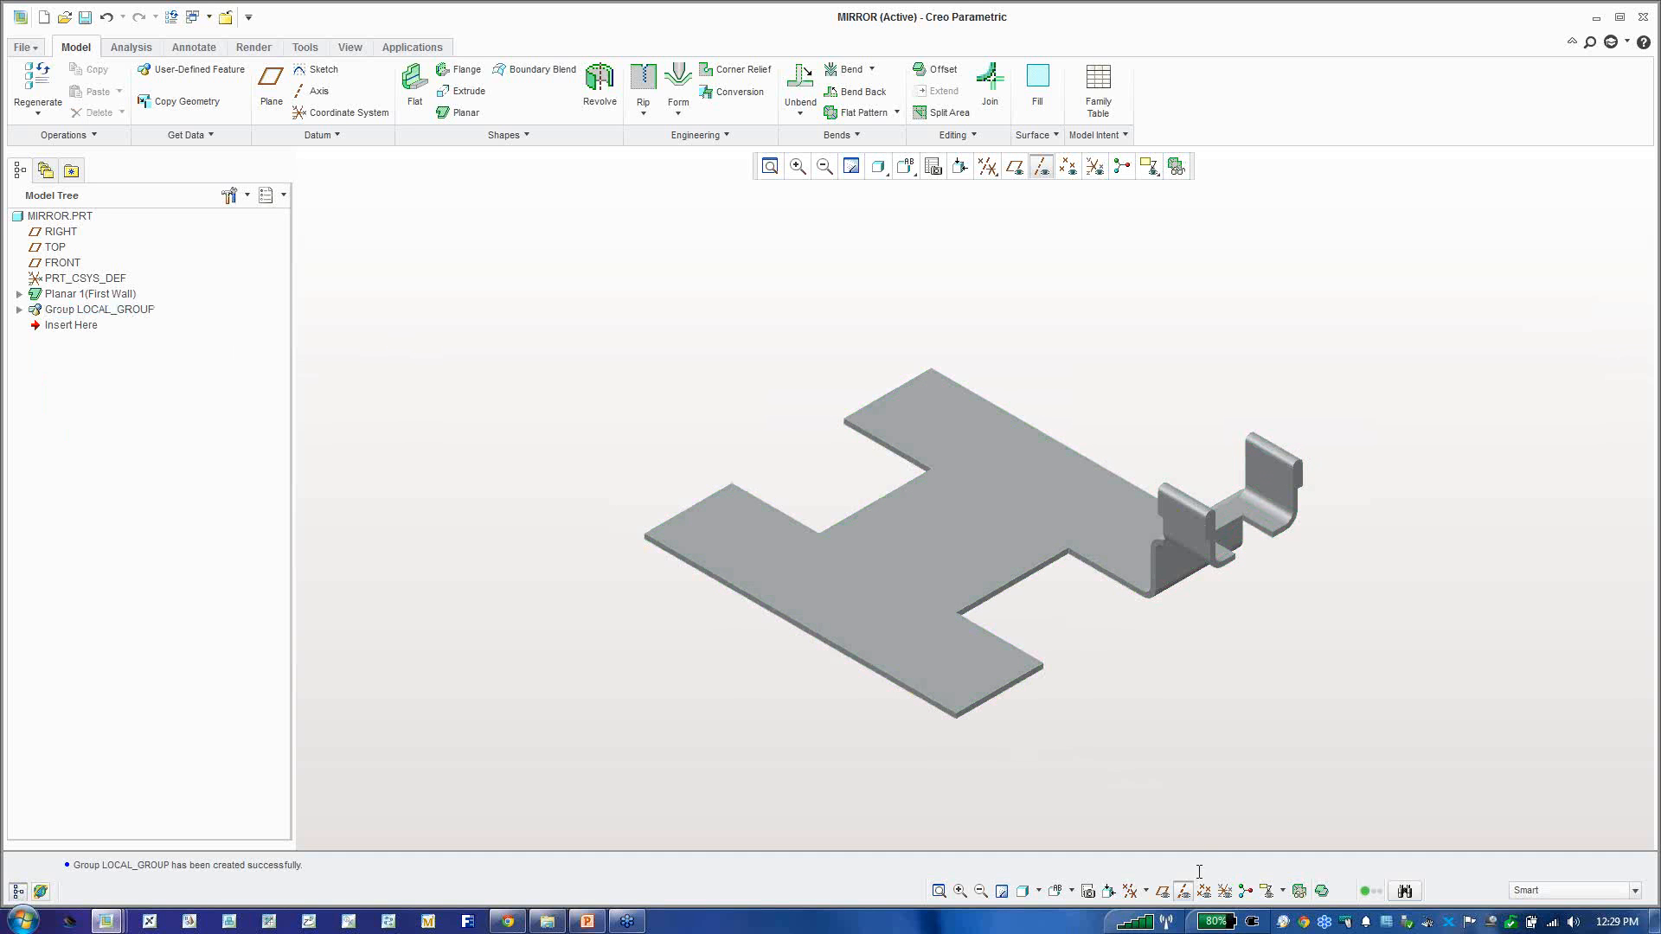
Step: Display the datum planes, and select the local group of walls as the geometry to mirror
left_click(1163, 891)
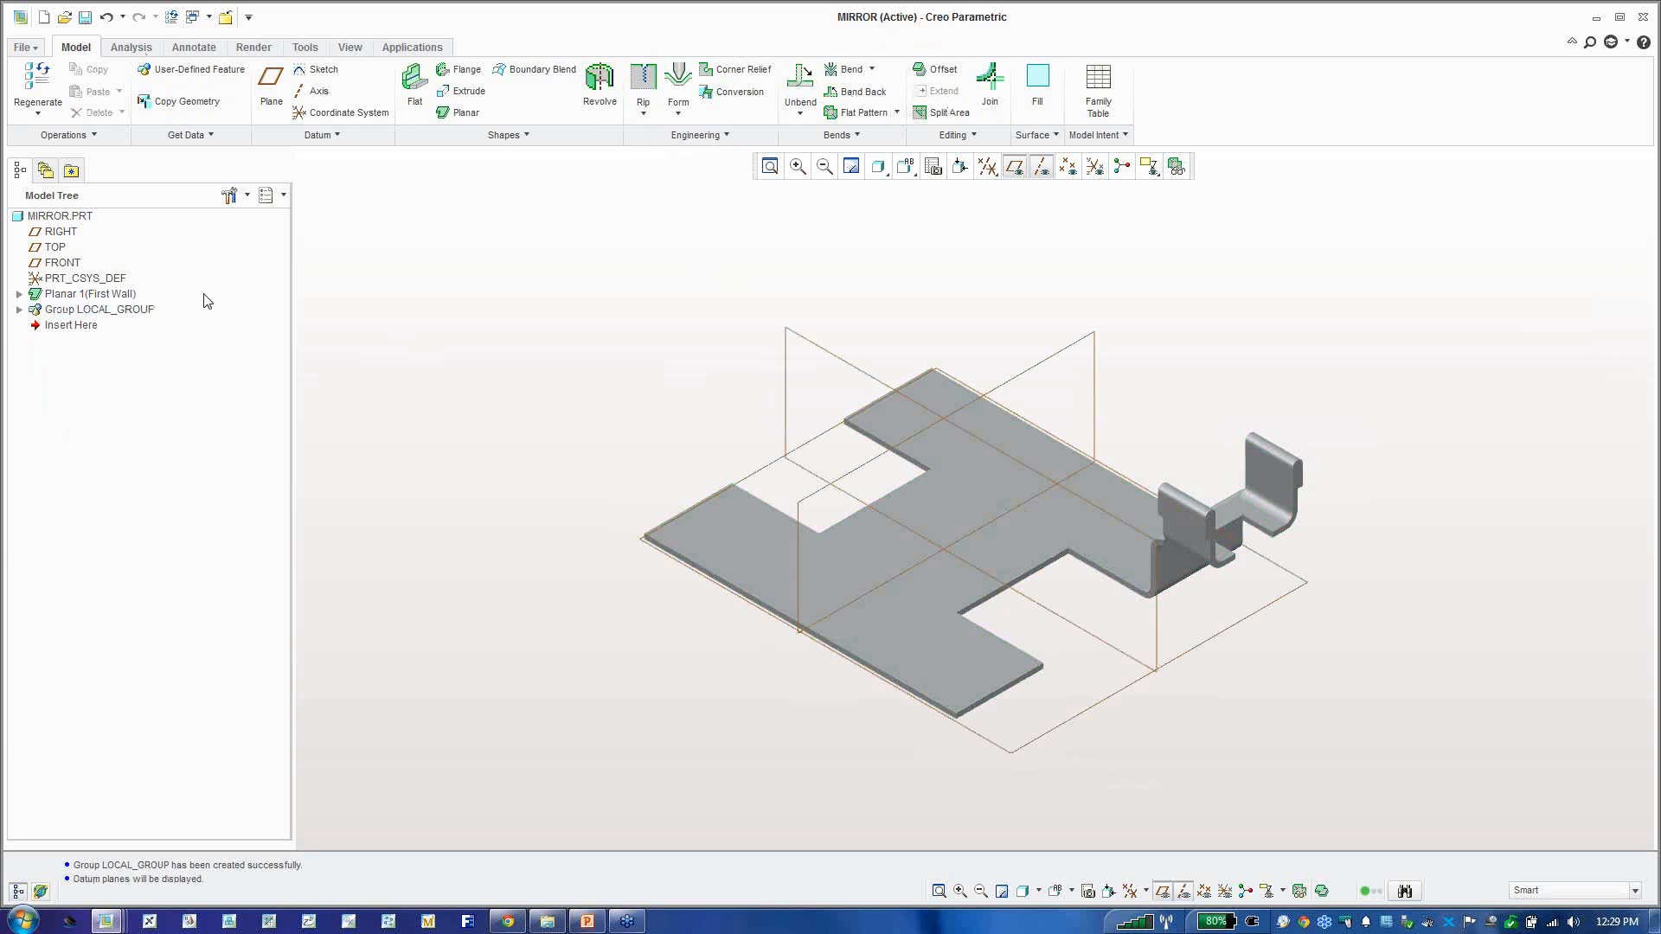
left_click(145, 311)
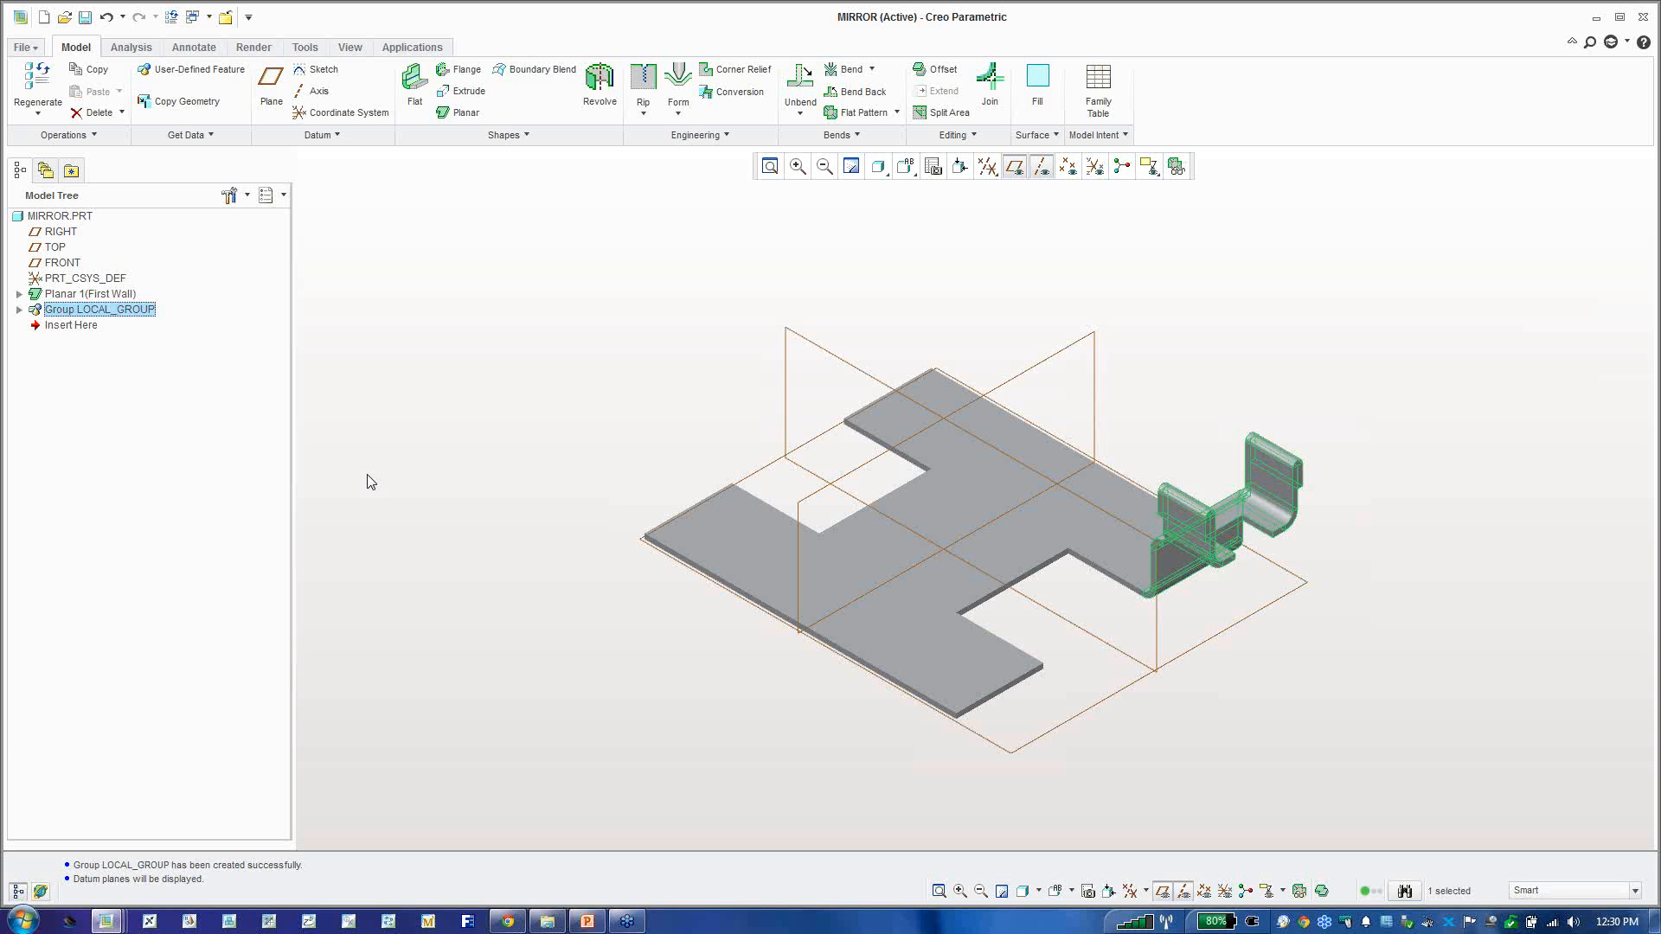
left_click(967, 139)
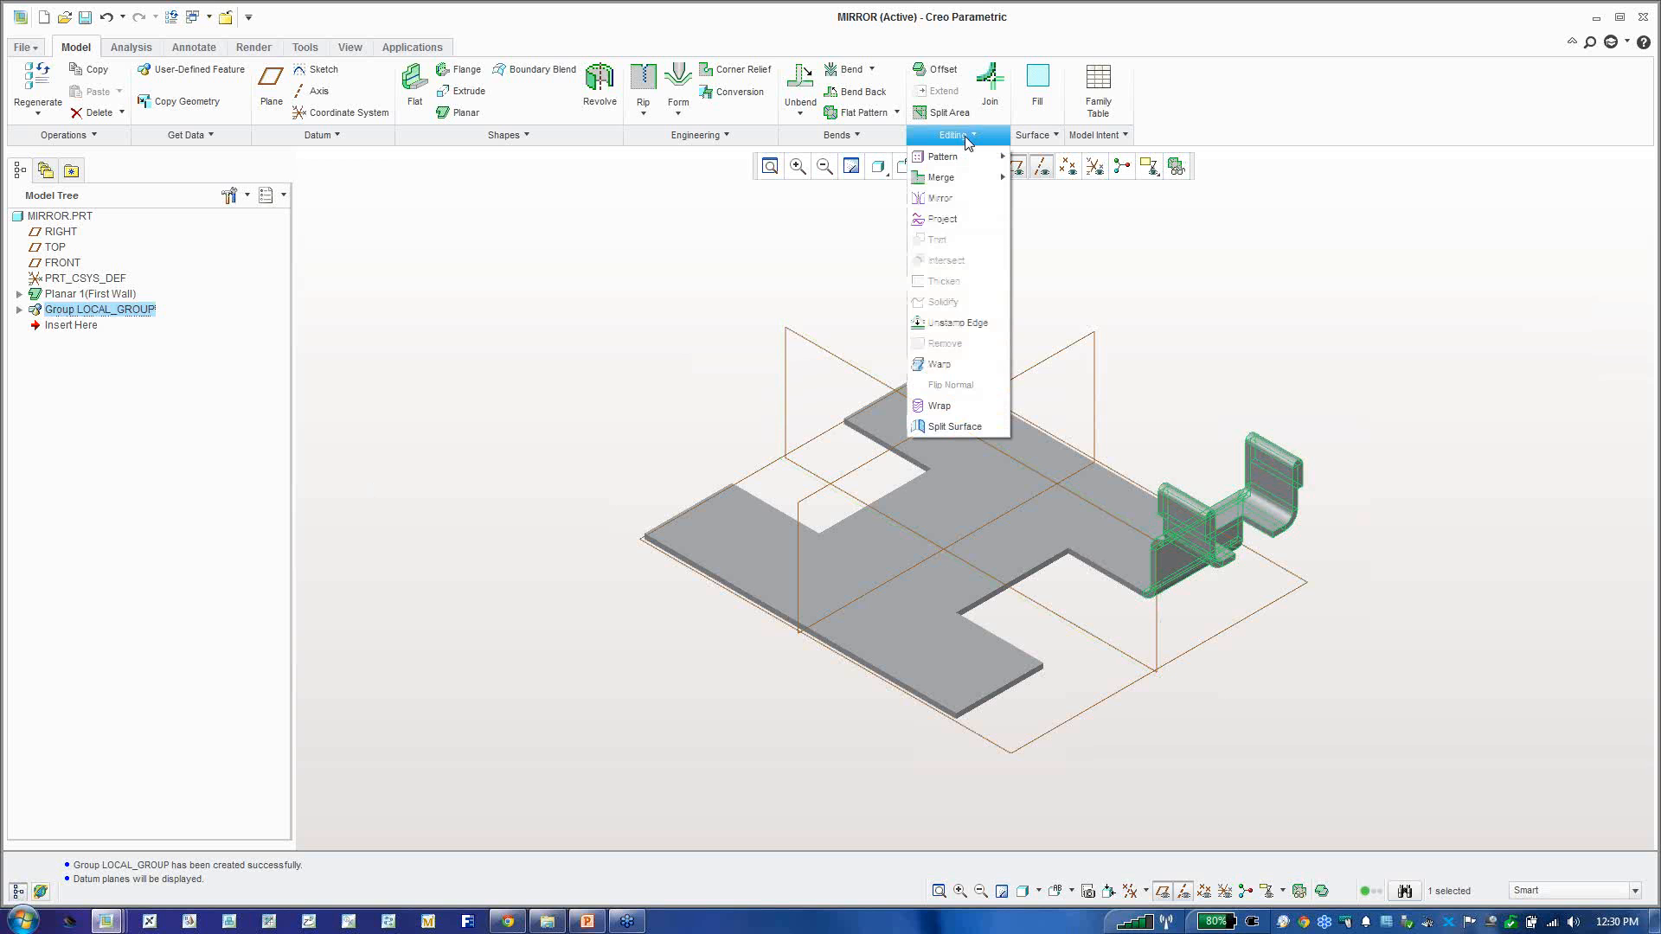
left_click(967, 138)
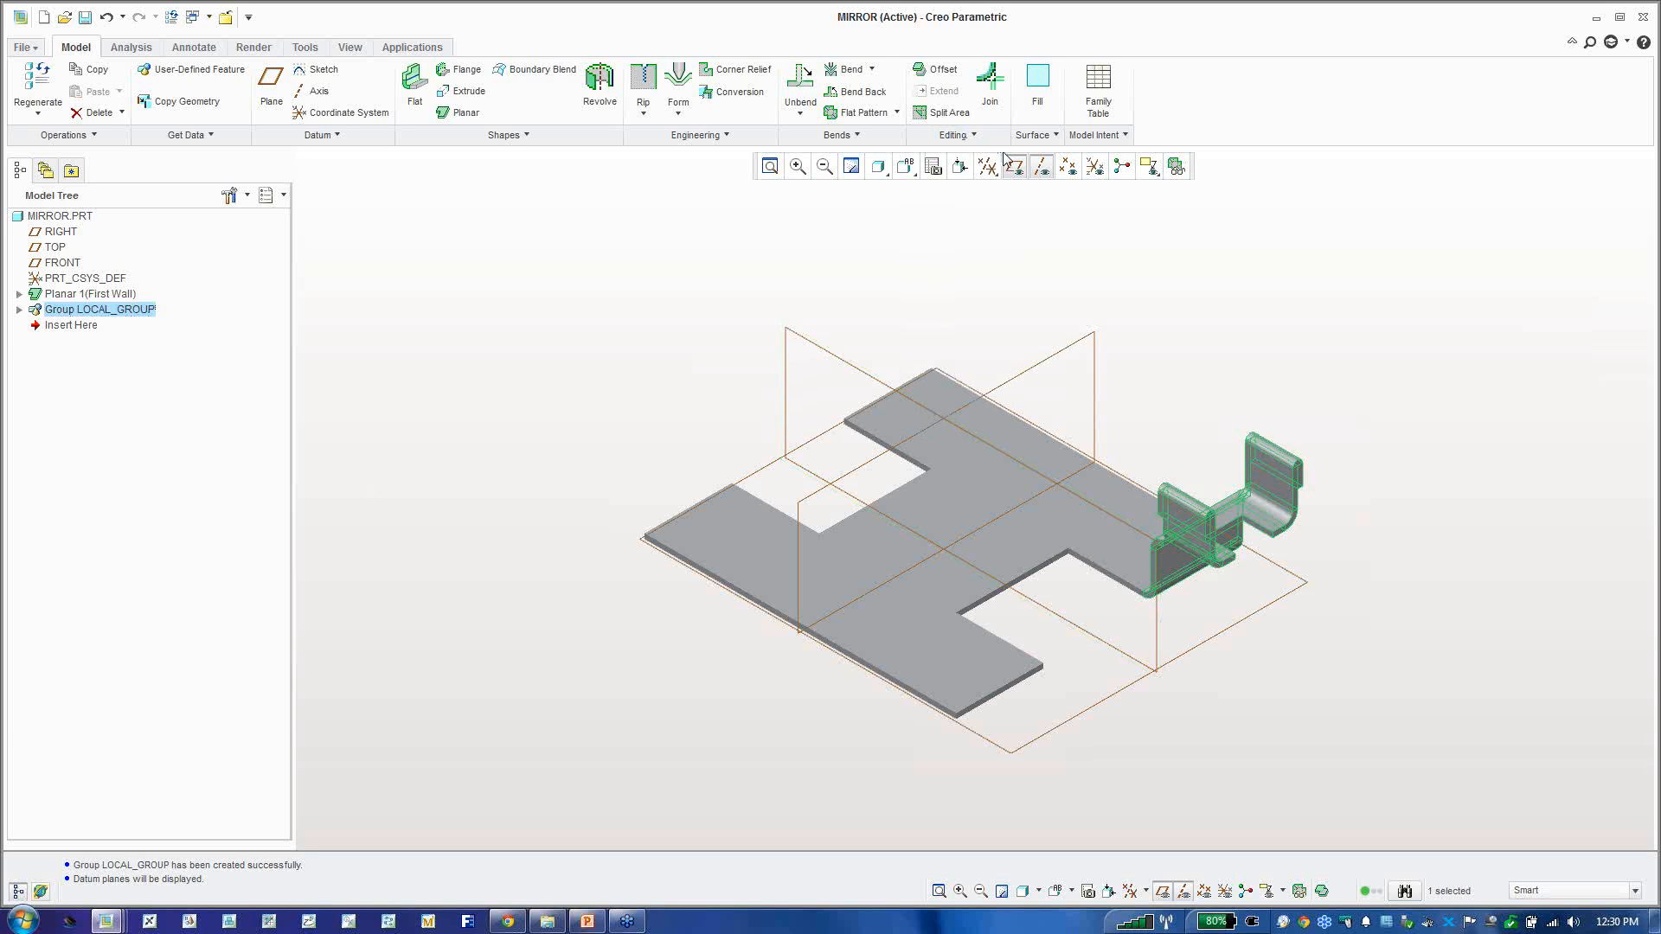
Step: Open the ribbon customization and add the Mirror command to the visible commands of the Editing group
right_click(1203, 102)
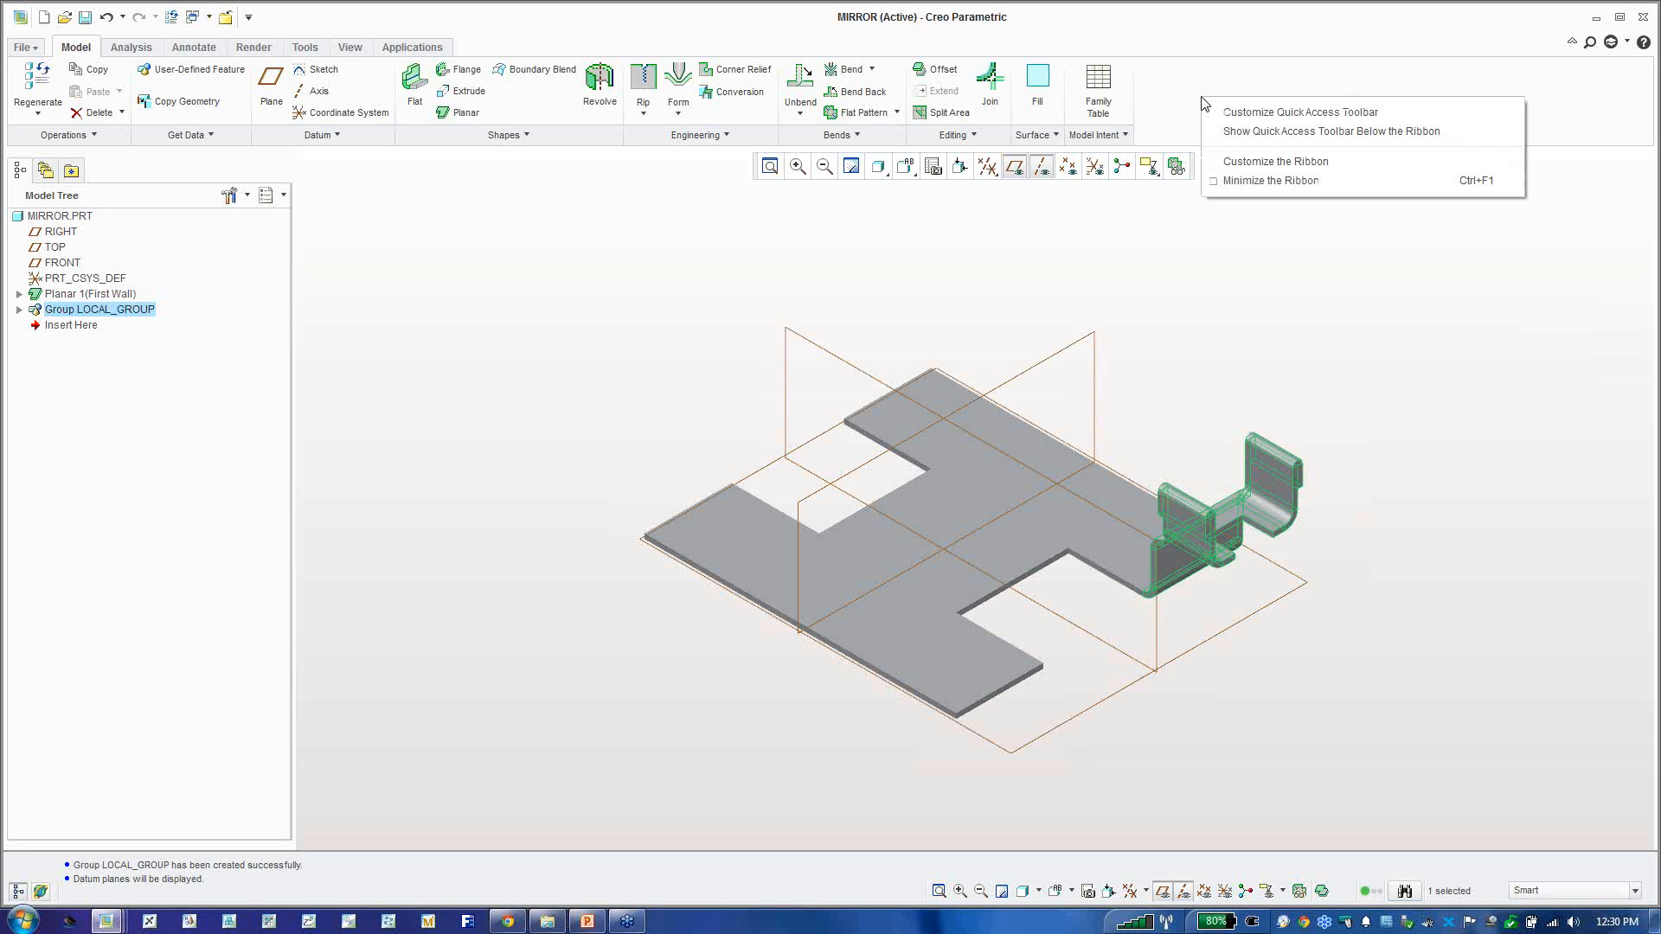
left_click(1246, 162)
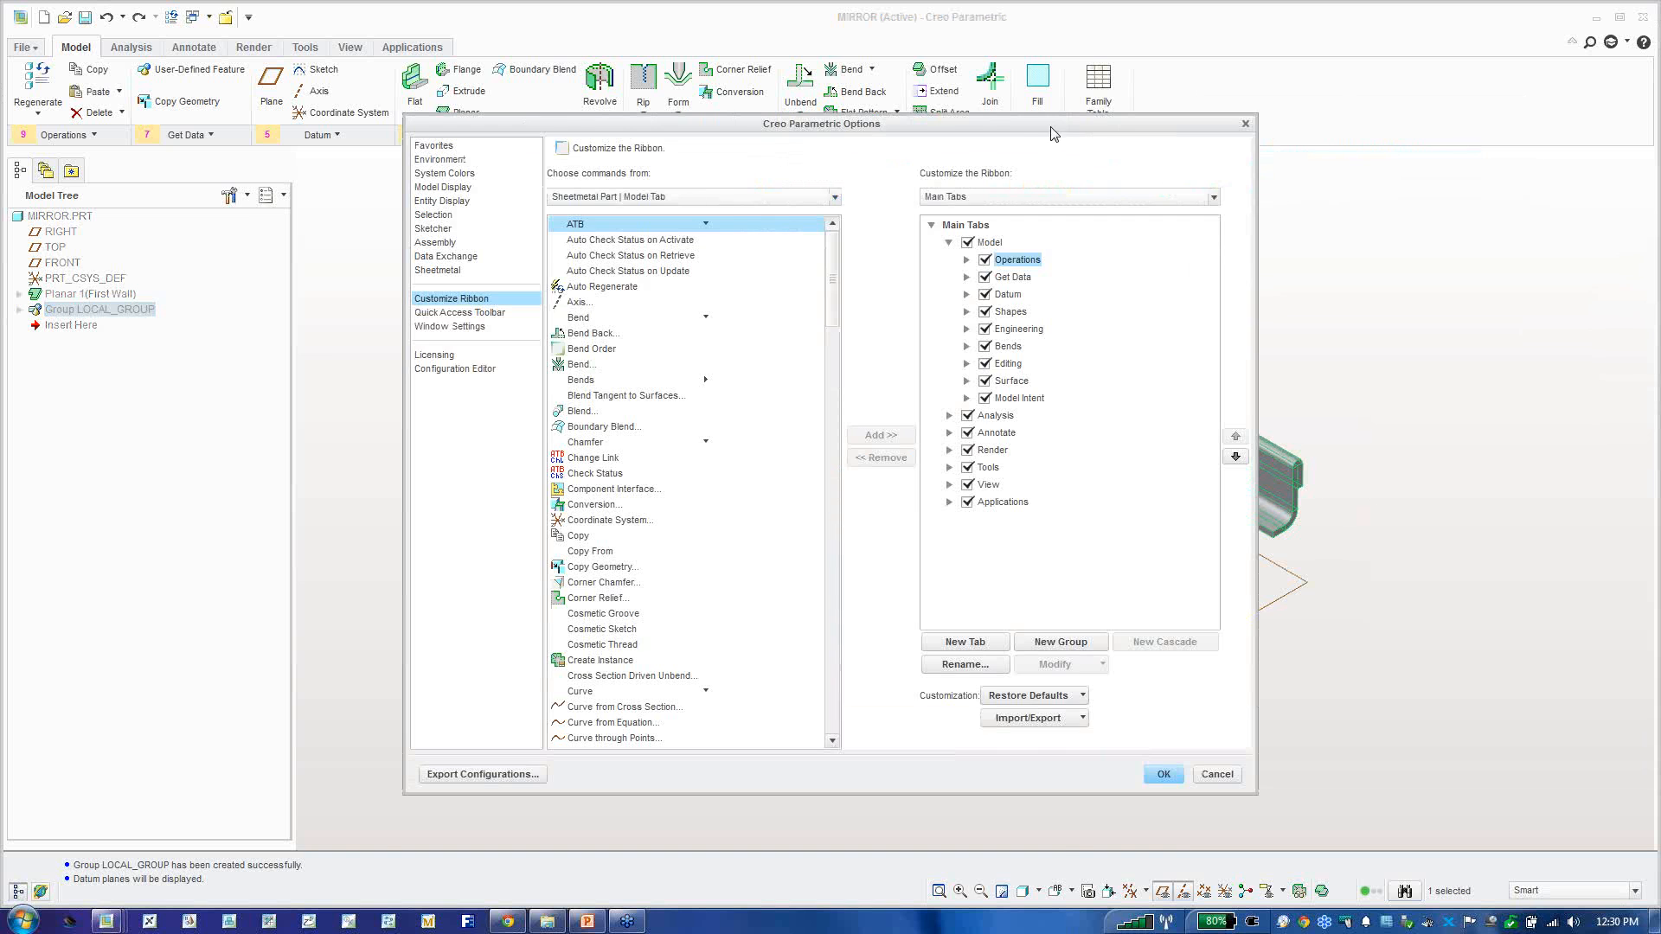
left_click_drag(1051, 132, 896, 233)
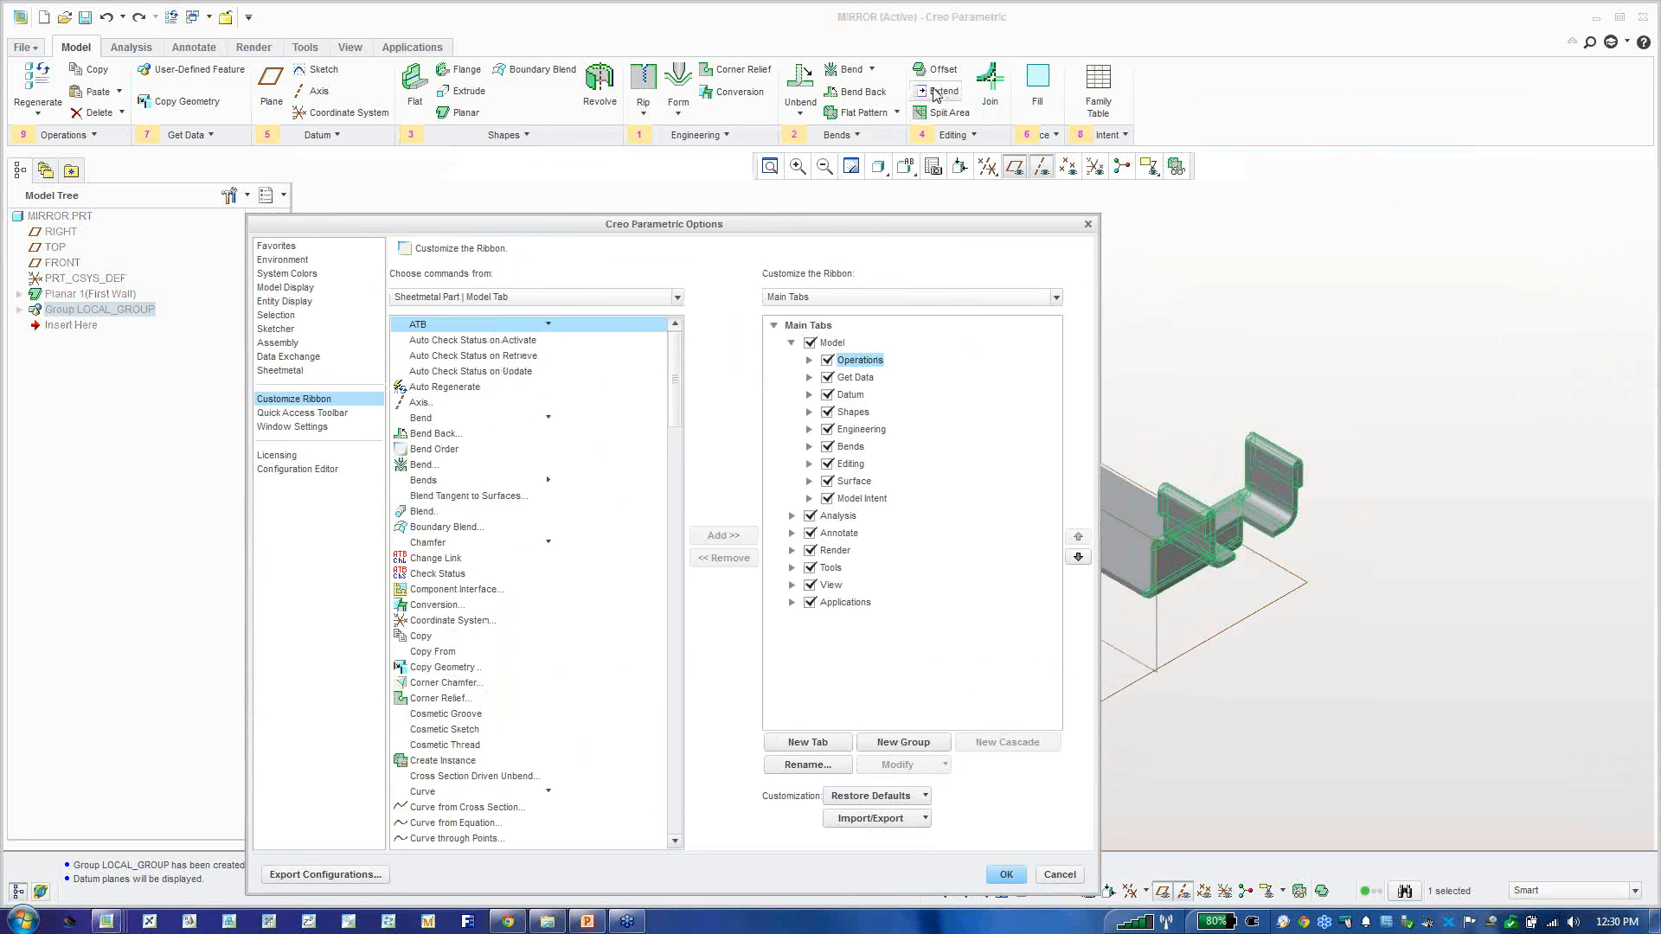
left_click(976, 136)
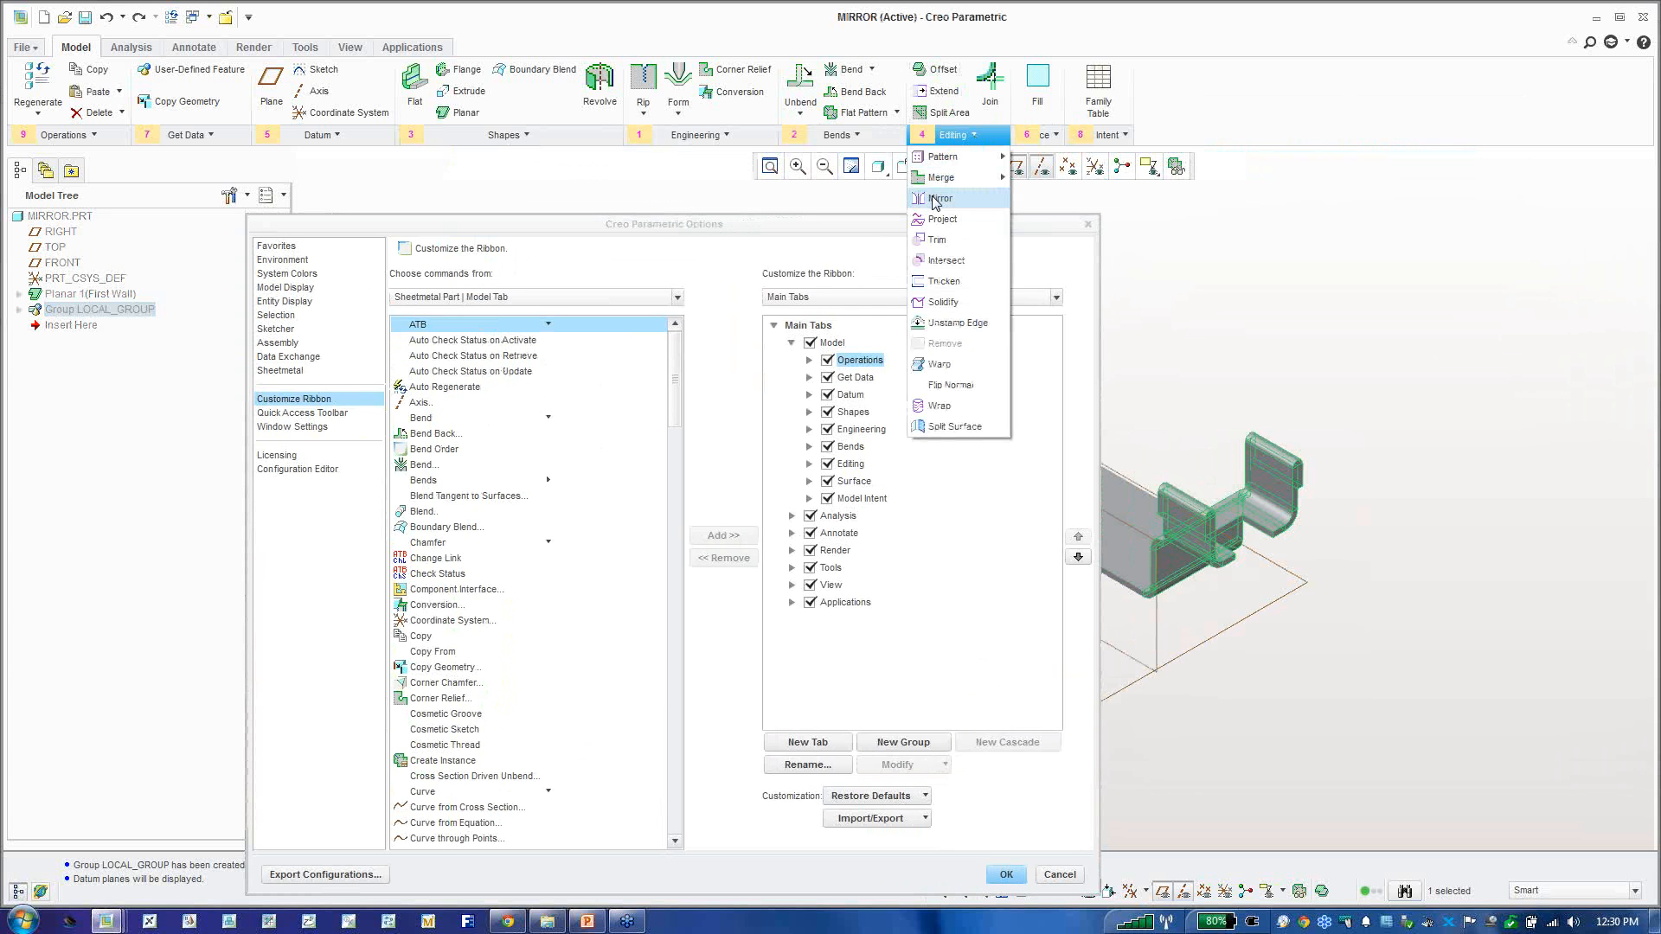
left_click(866, 230)
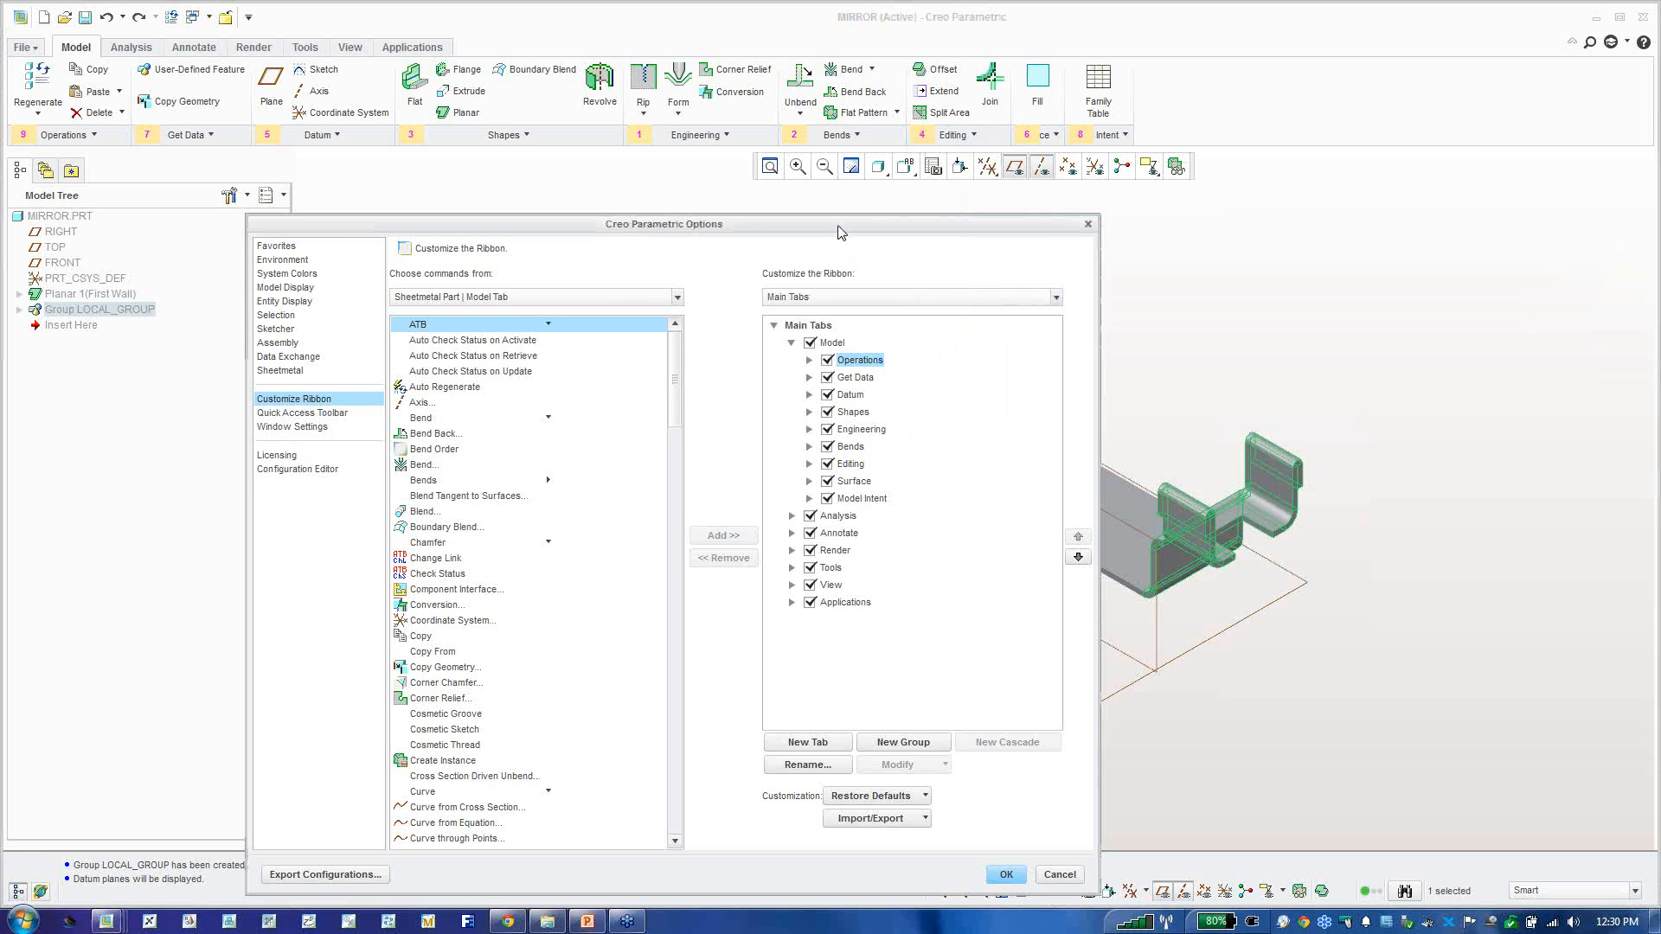
left_click_drag(837, 230, 803, 392)
left_click(954, 135)
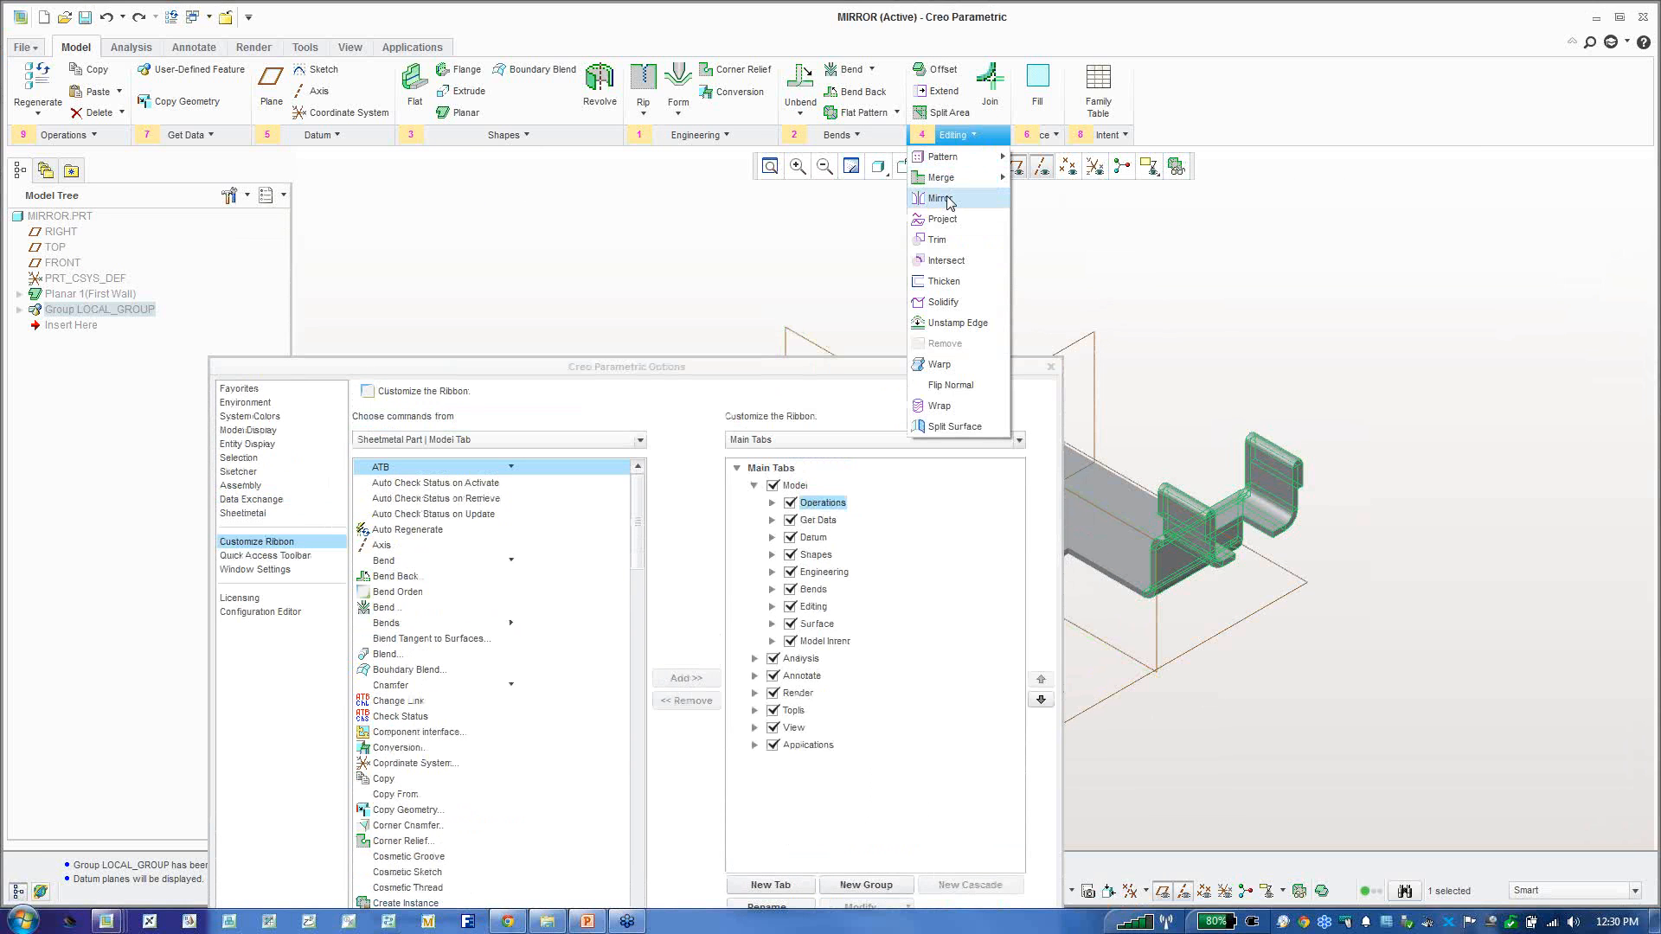
left_click_drag(999, 148, 1019, 74)
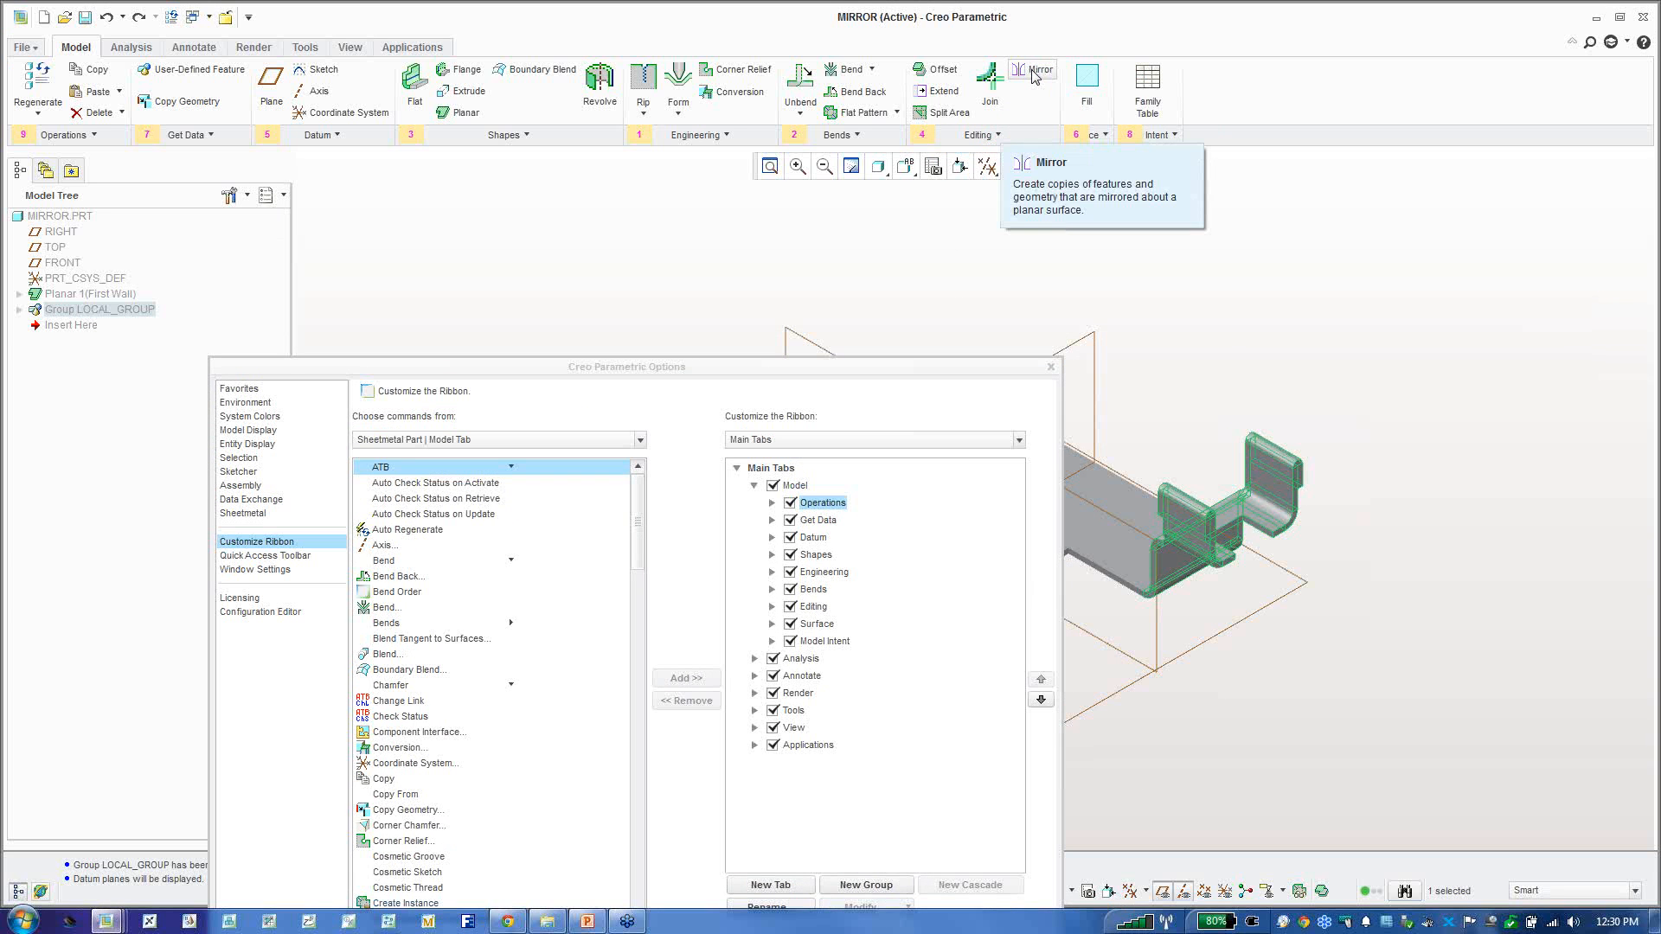
Step: Display the Mirror command as a large button and apply the ribbon customization without saving the settings to a configuration file
right_click(1036, 76)
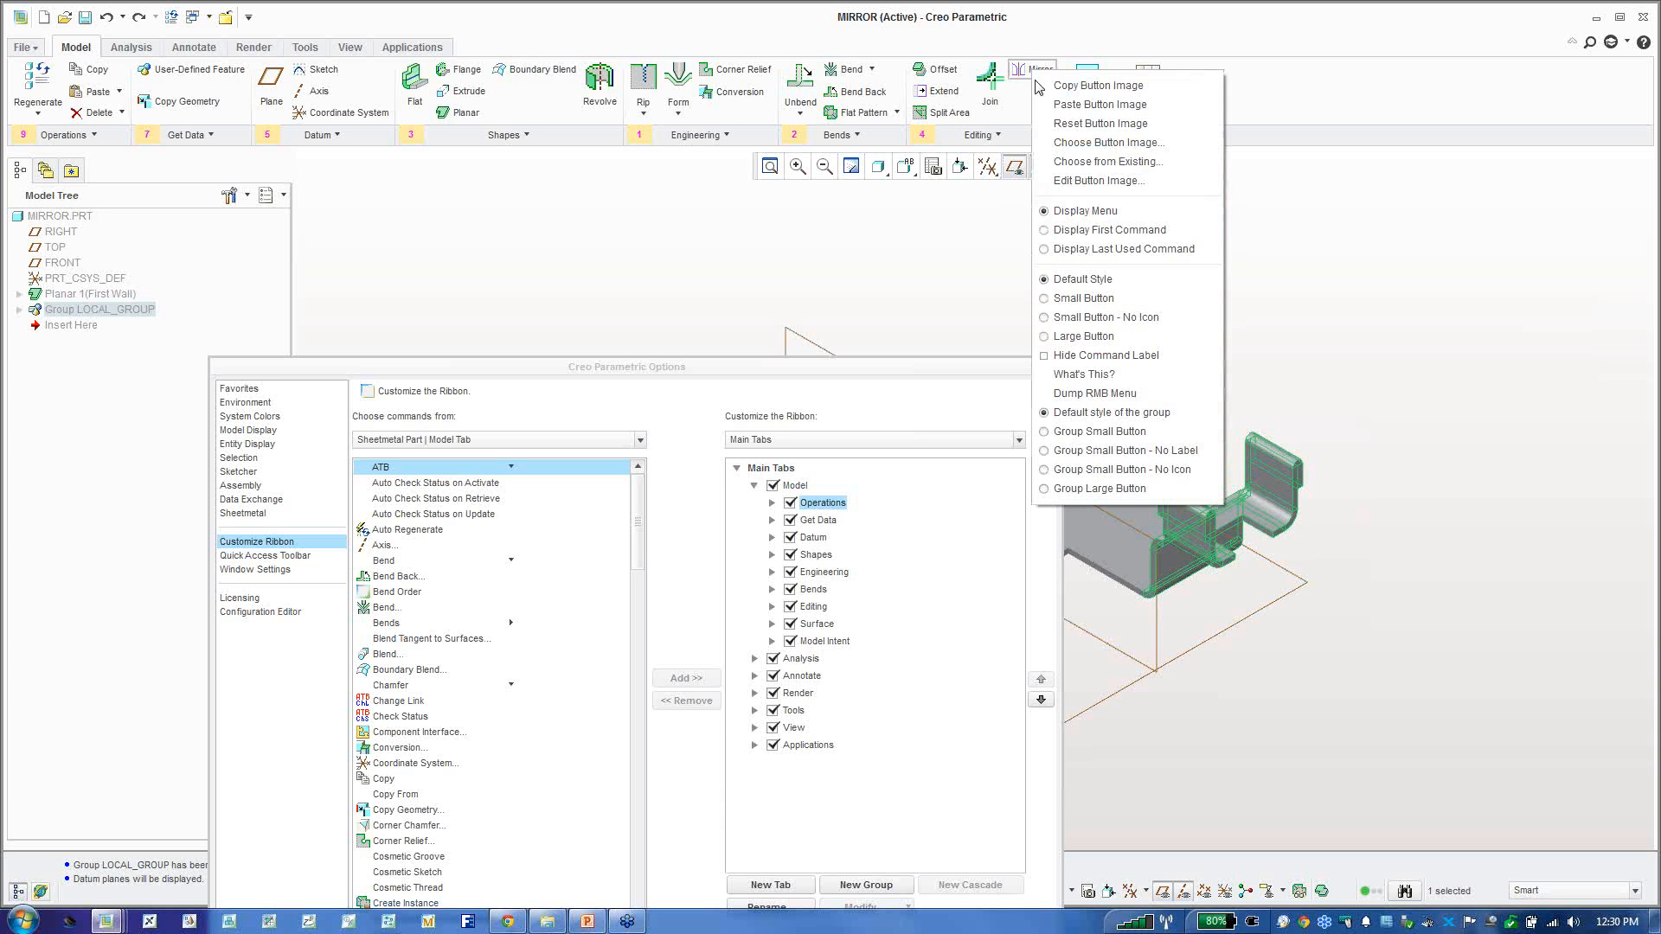
left_click(1062, 335)
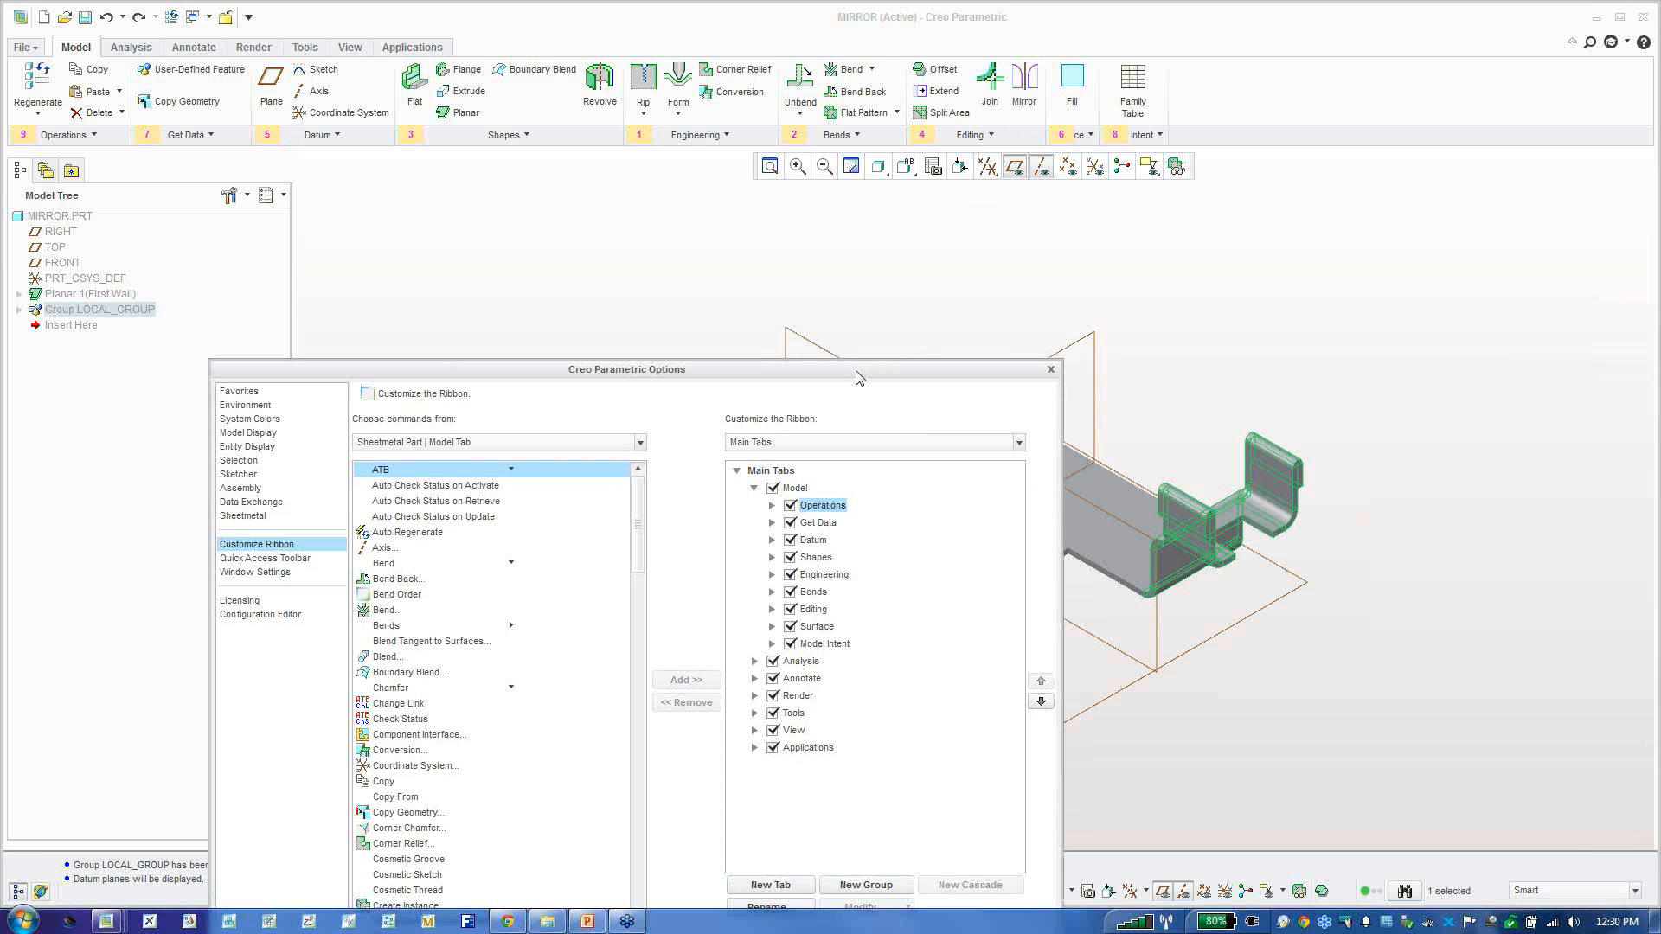
left_click_drag(858, 365, 996, 75)
left_click(1097, 729)
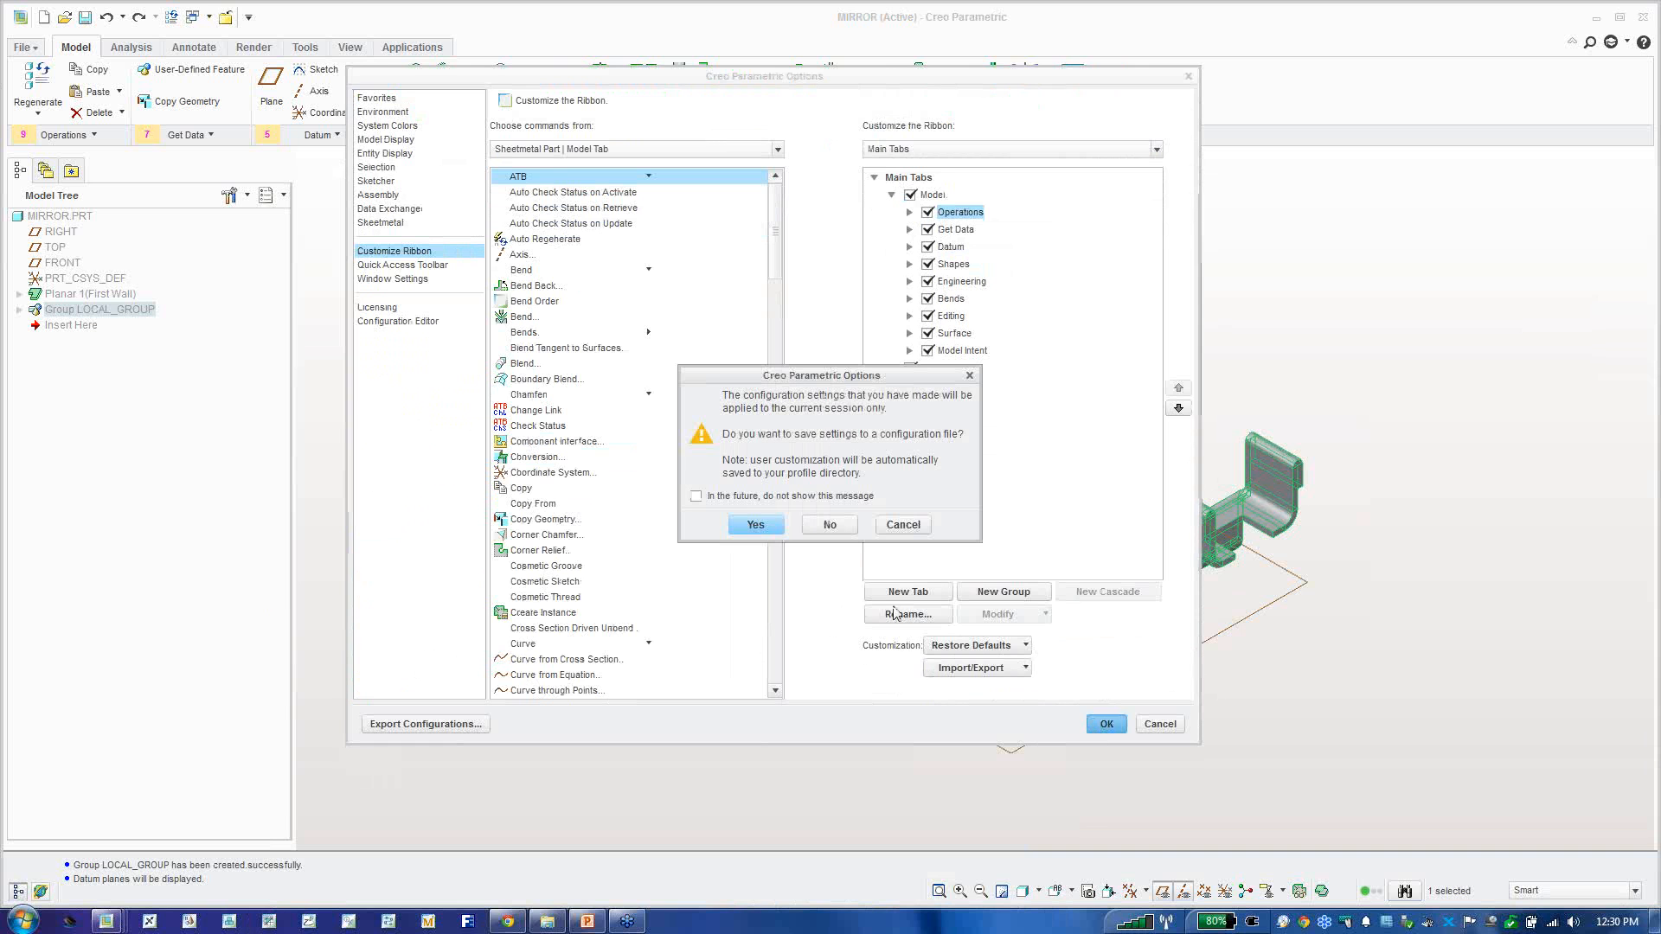
left_click(829, 525)
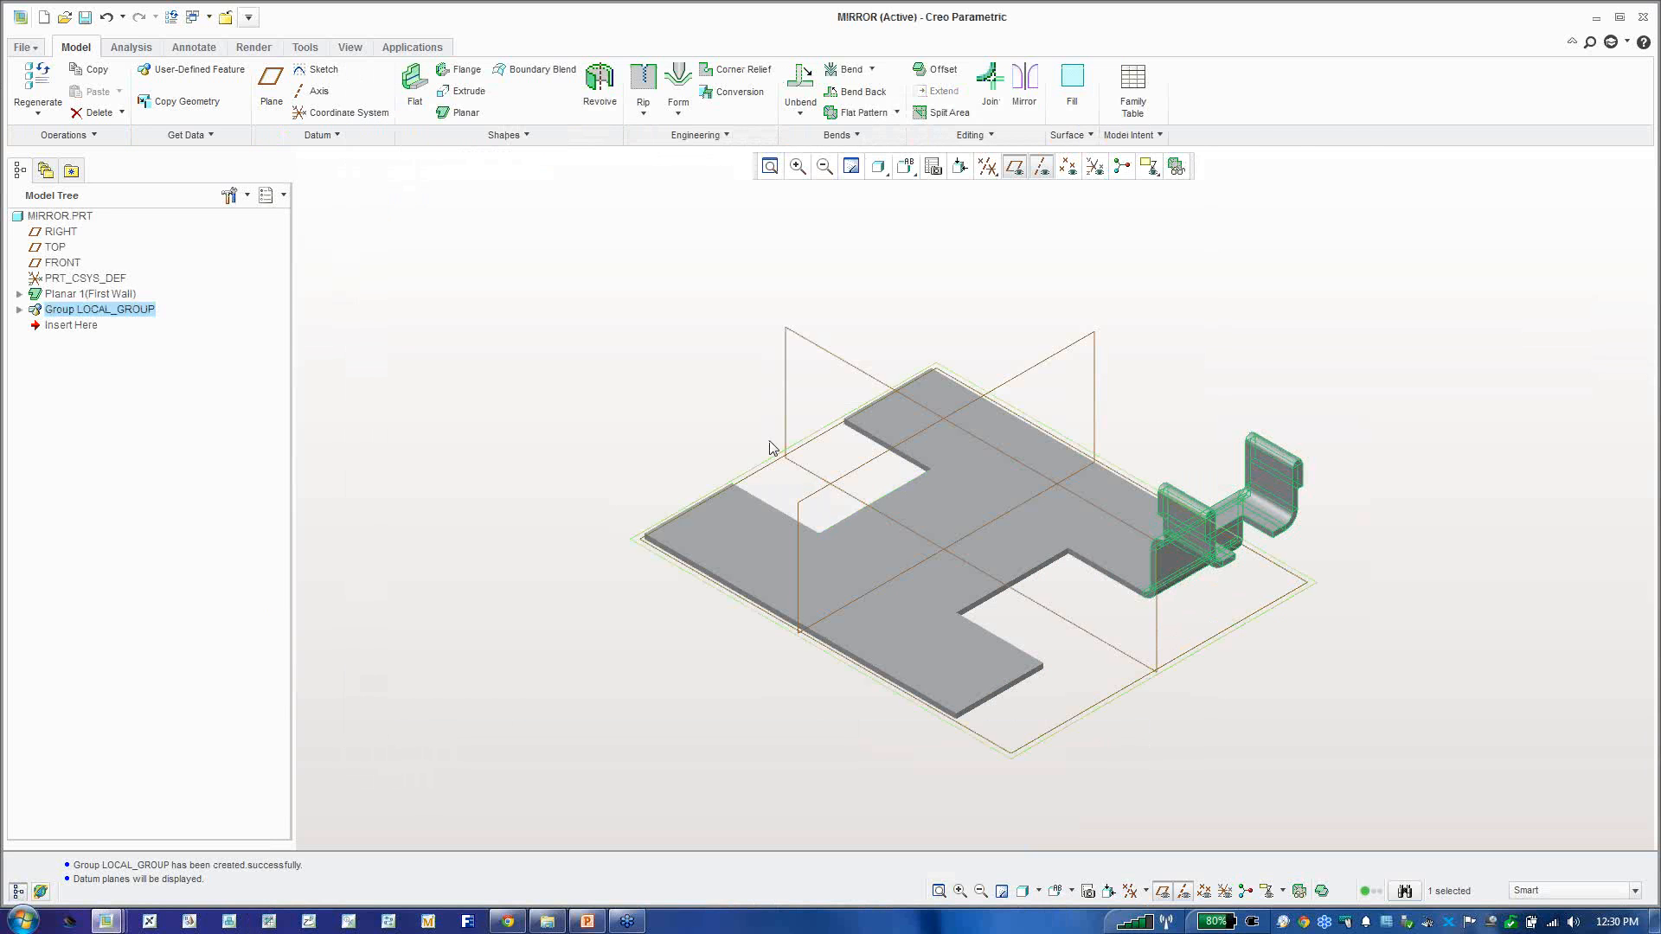
Step: Mirror the local group of clip walls about the FRONT datum plane
left_click(152, 312)
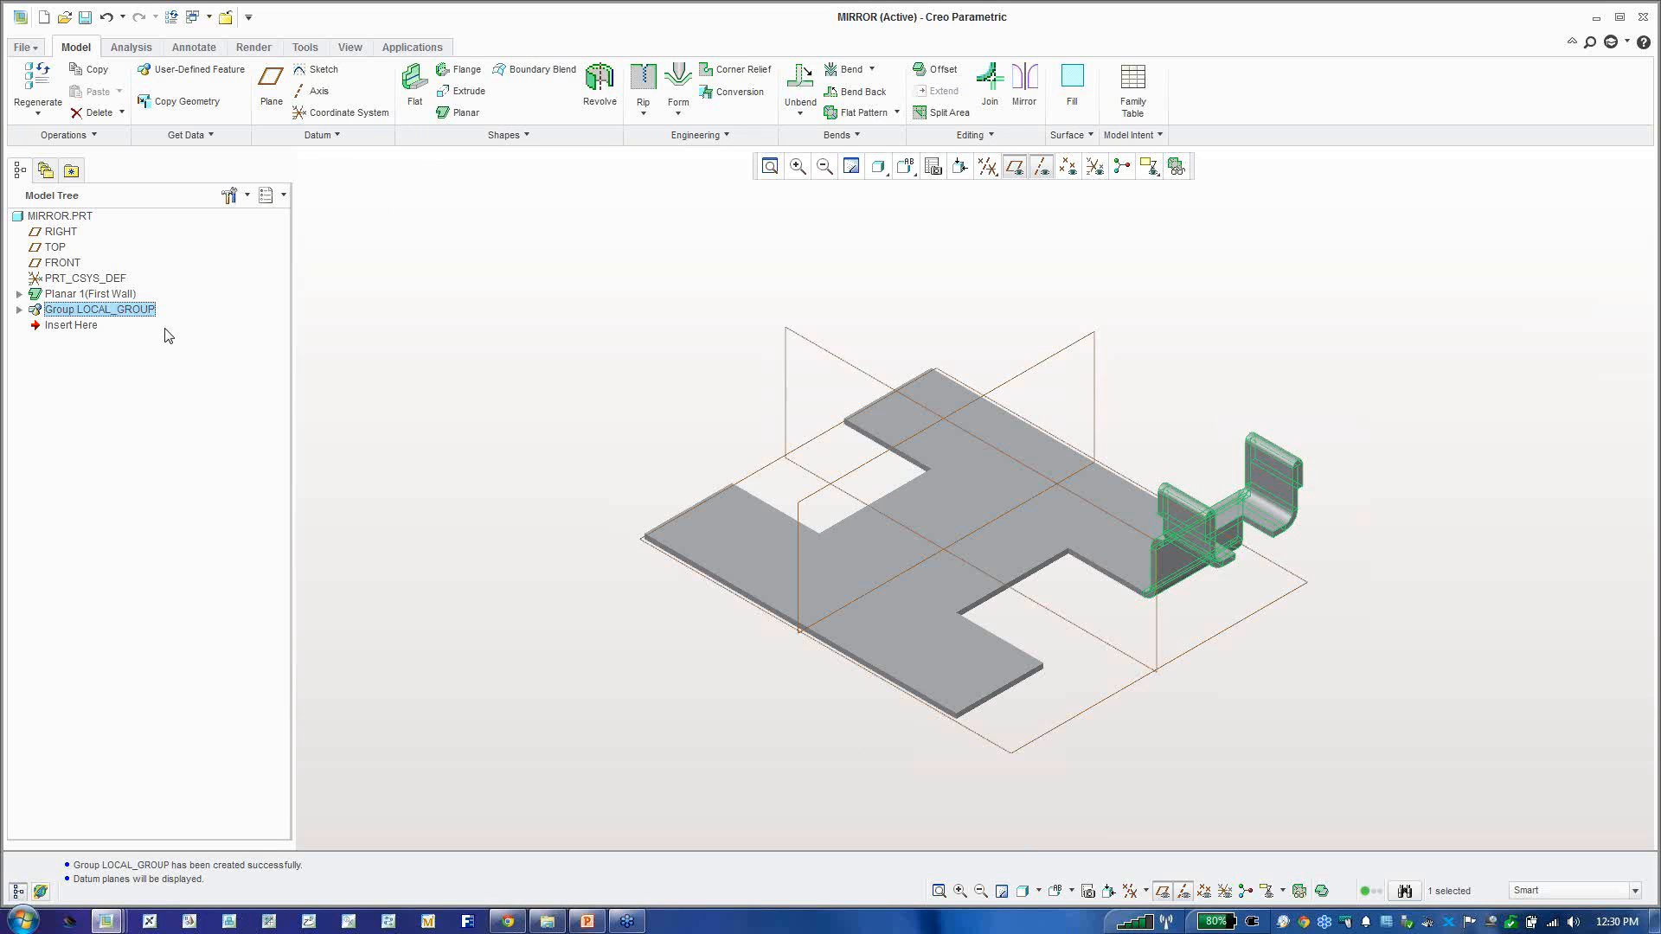
left_click(1026, 102)
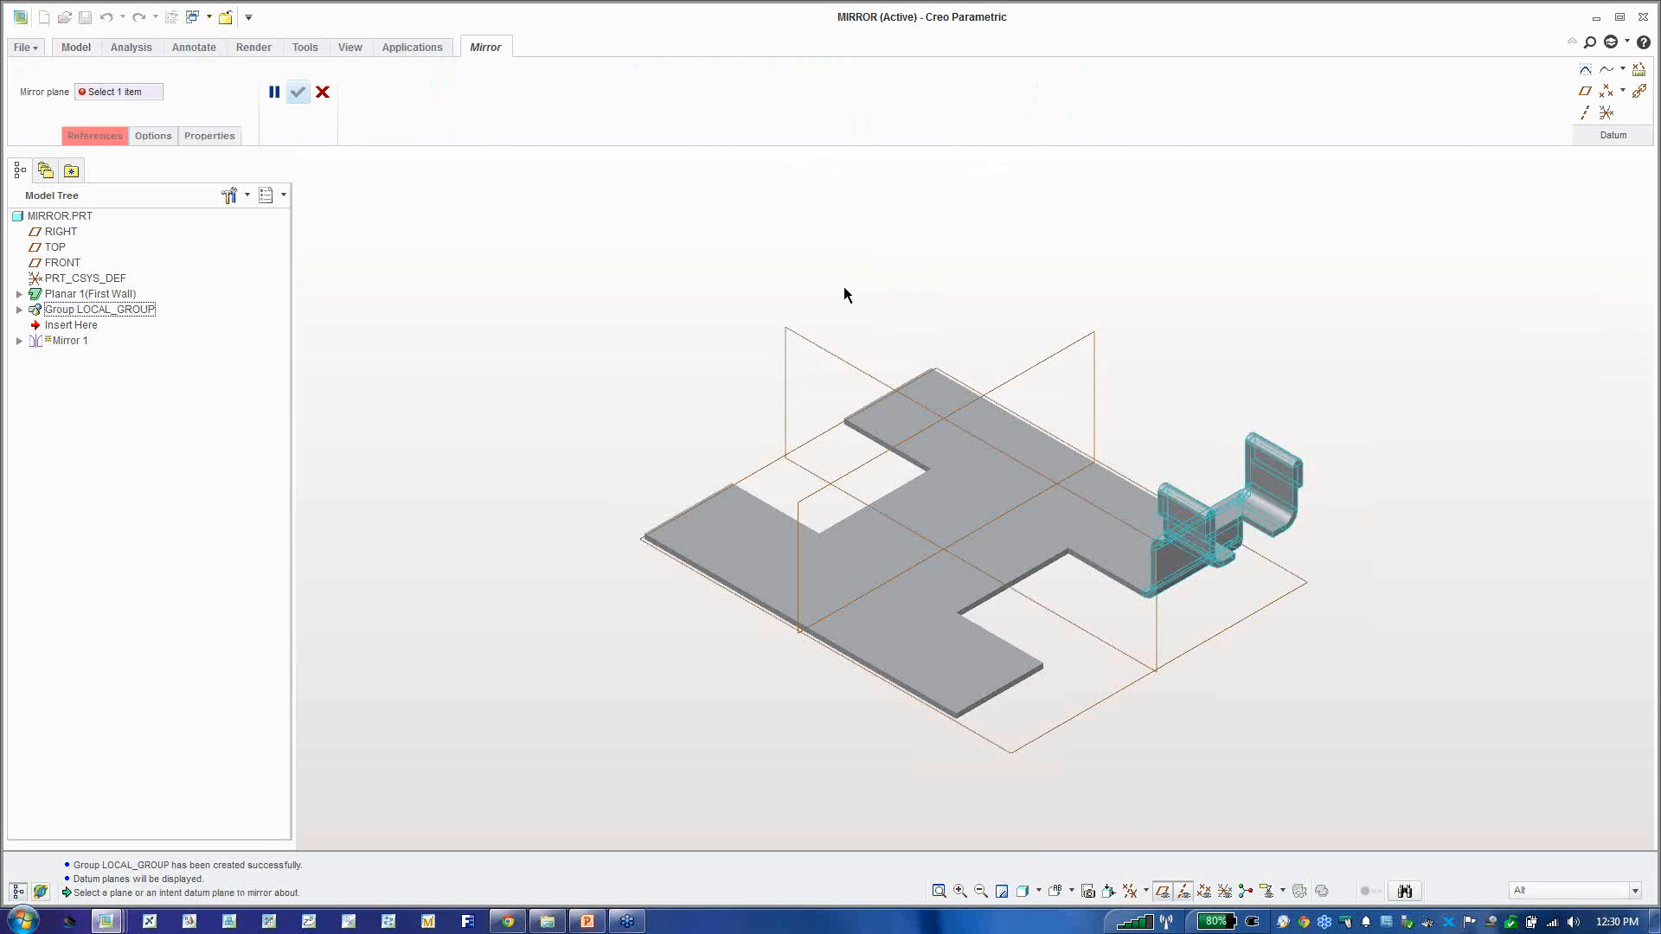
left_click(797, 332)
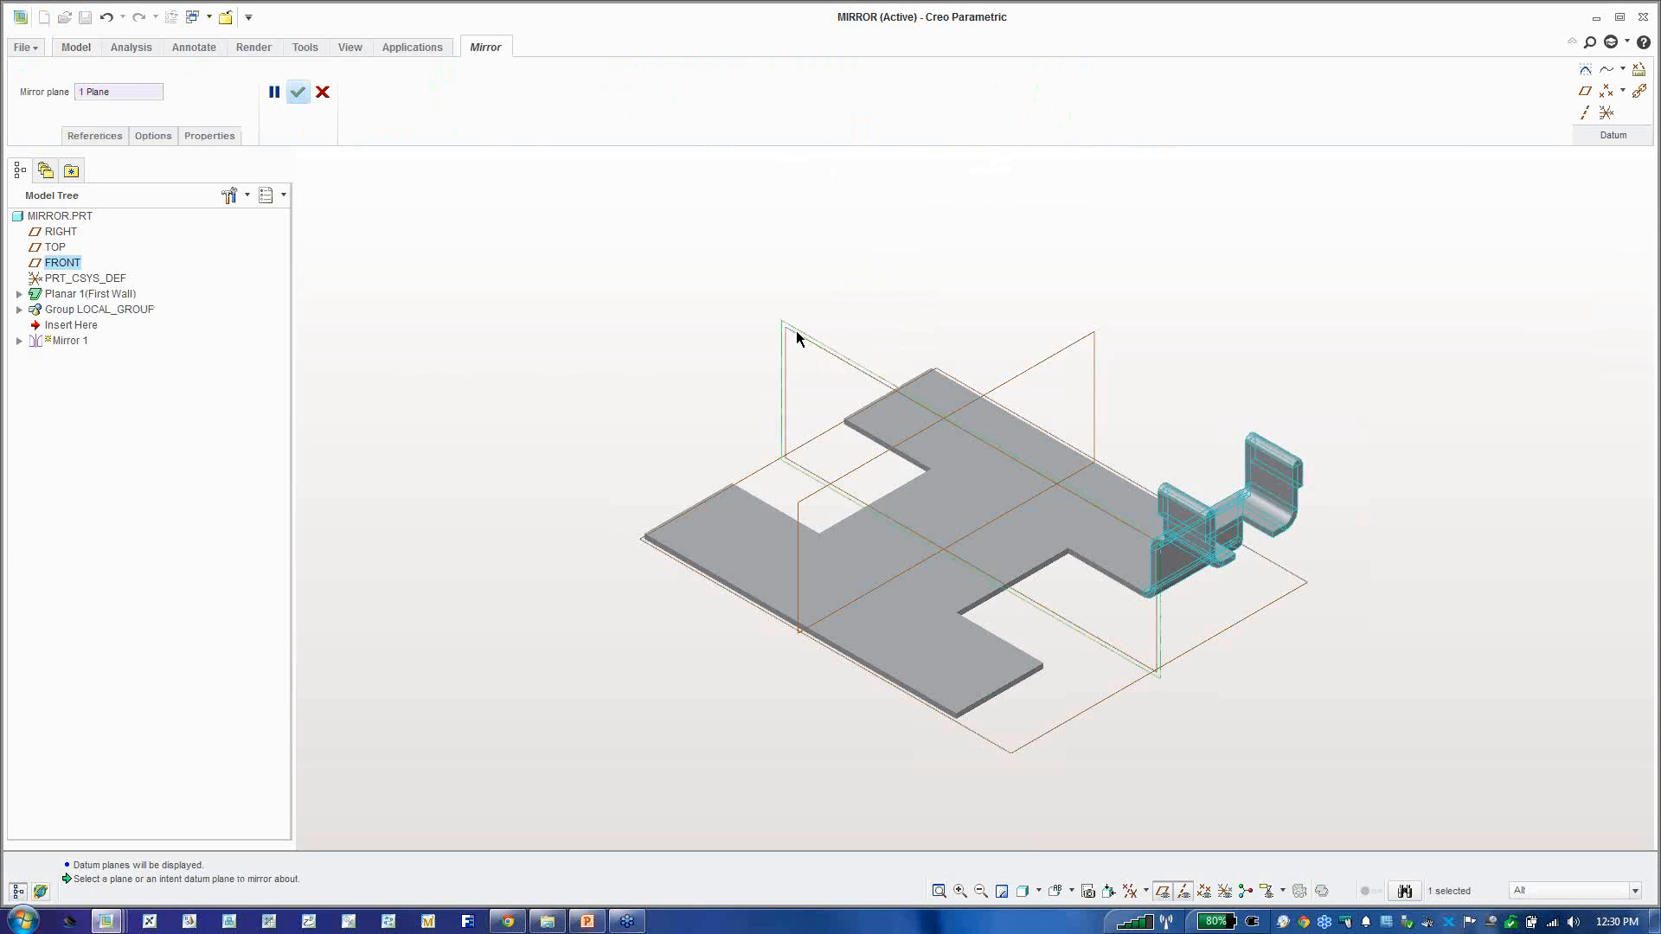
middle_click(805, 277)
left_click(811, 285)
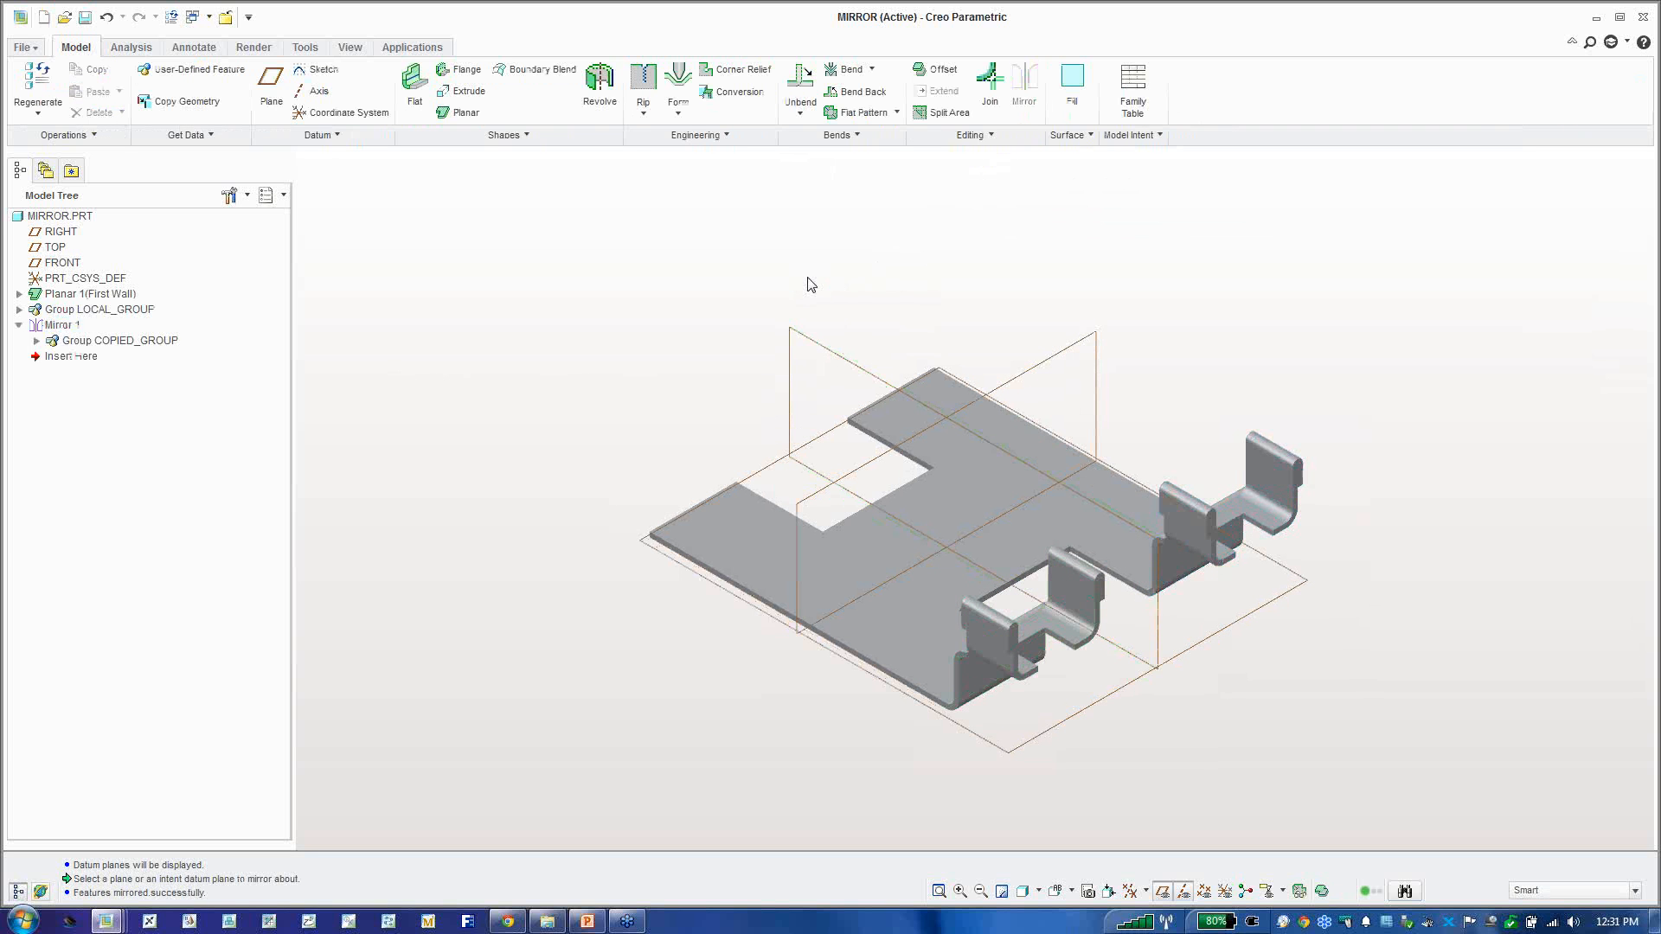
Step: Mirror the local group together with the Mirror 1 feature about the vertical datum plane perpendicular to FRONT
left_click(18, 324)
left_click(98, 308)
left_click(63, 324, "shift")
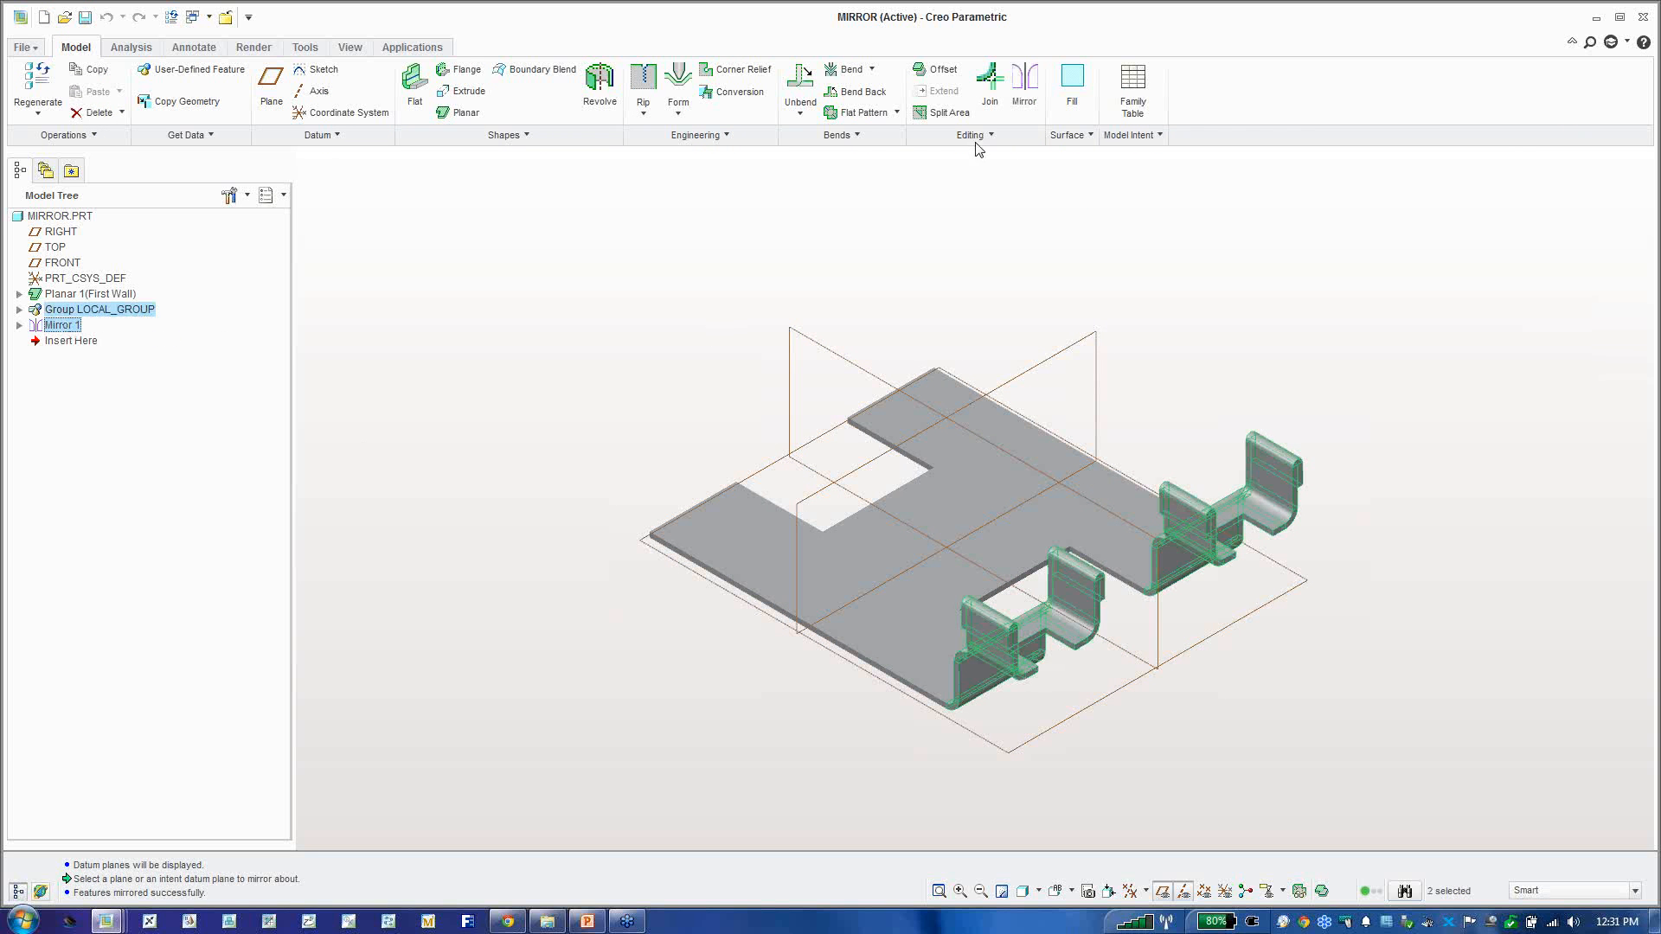
left_click(1024, 82)
left_click(1045, 357)
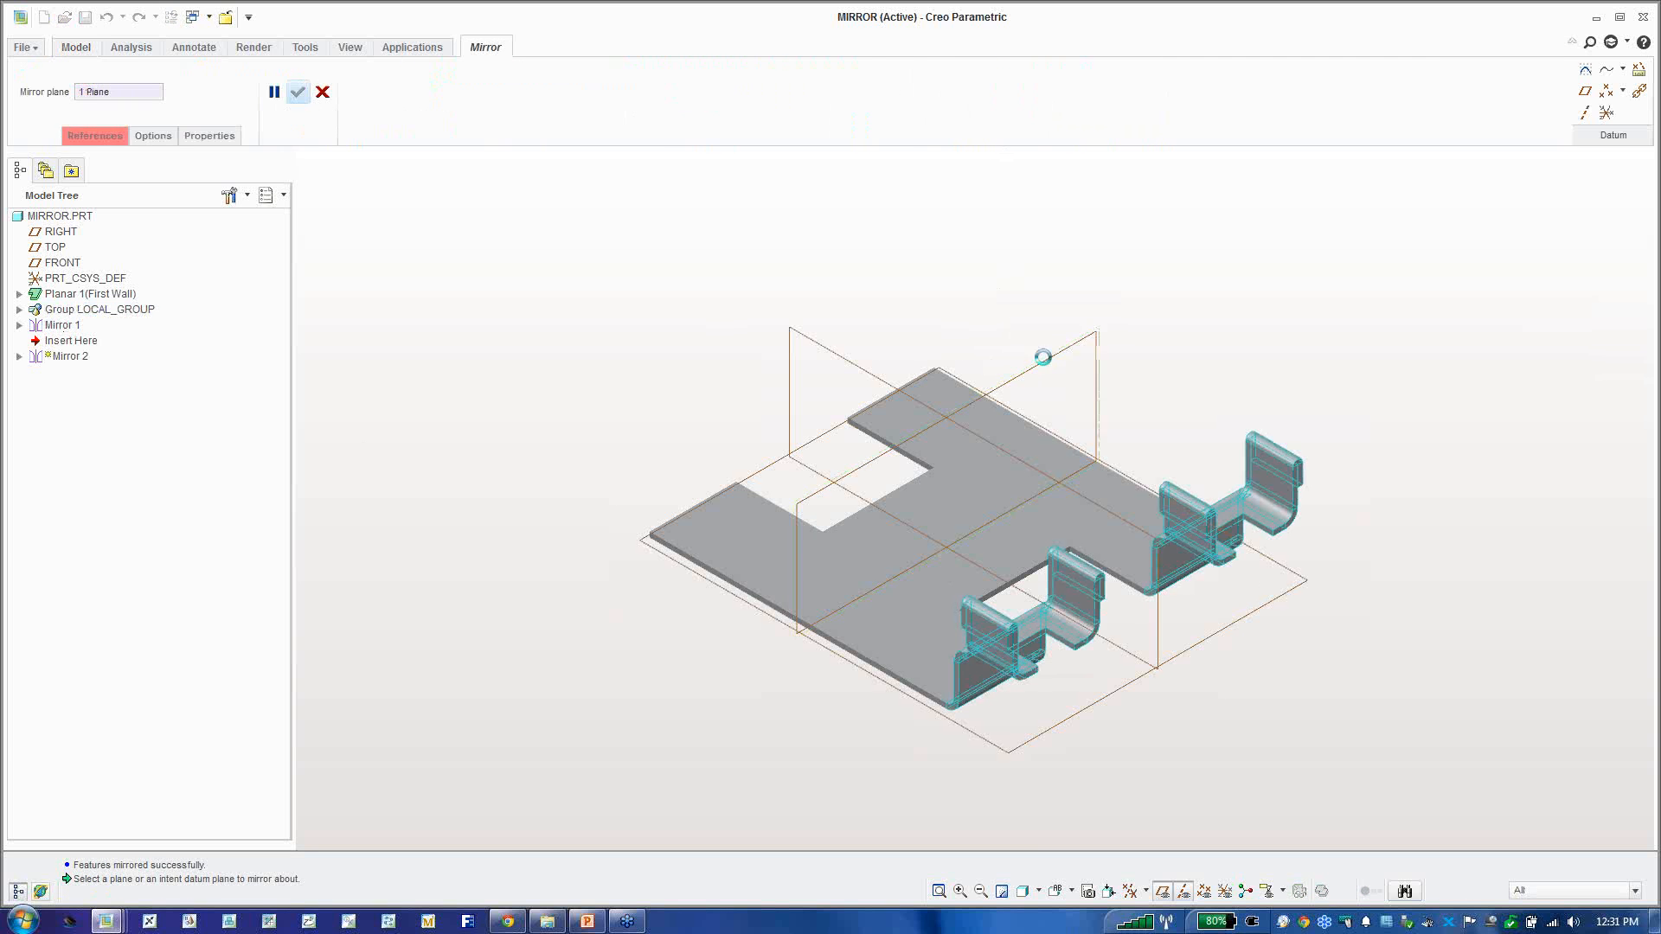
middle_click(1014, 303)
left_click(1014, 301)
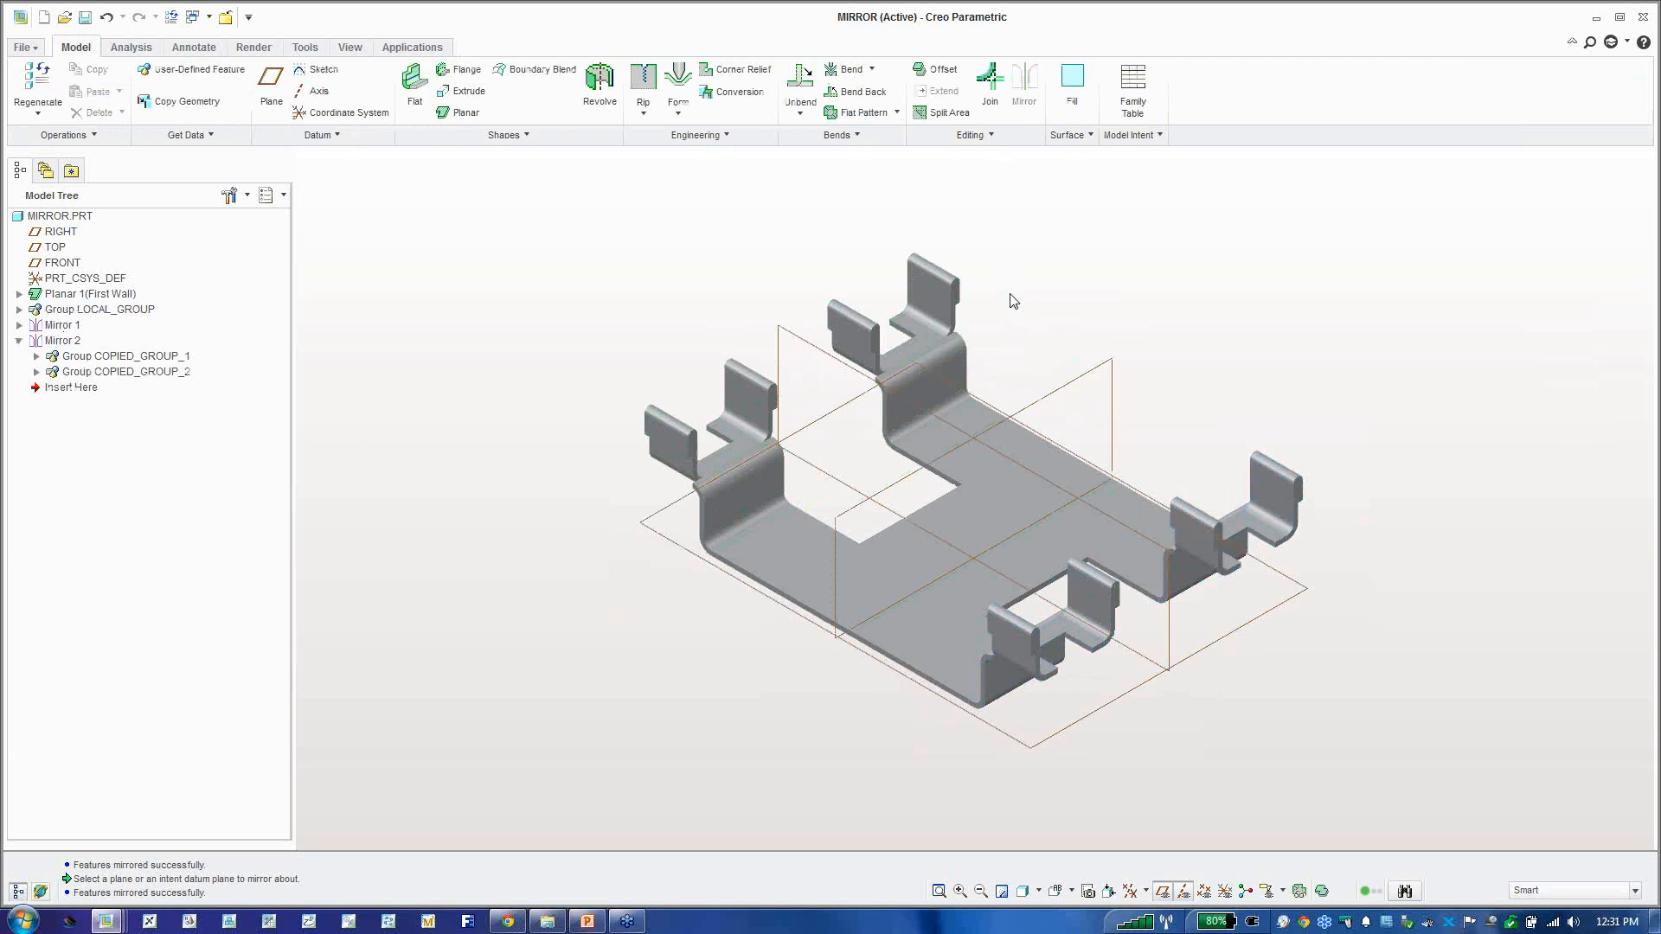
Step: Examine the Mirror 2 feature and step through the flat and flange walls inside the local group of the mirrored part
left_click(66, 340)
left_click(18, 341)
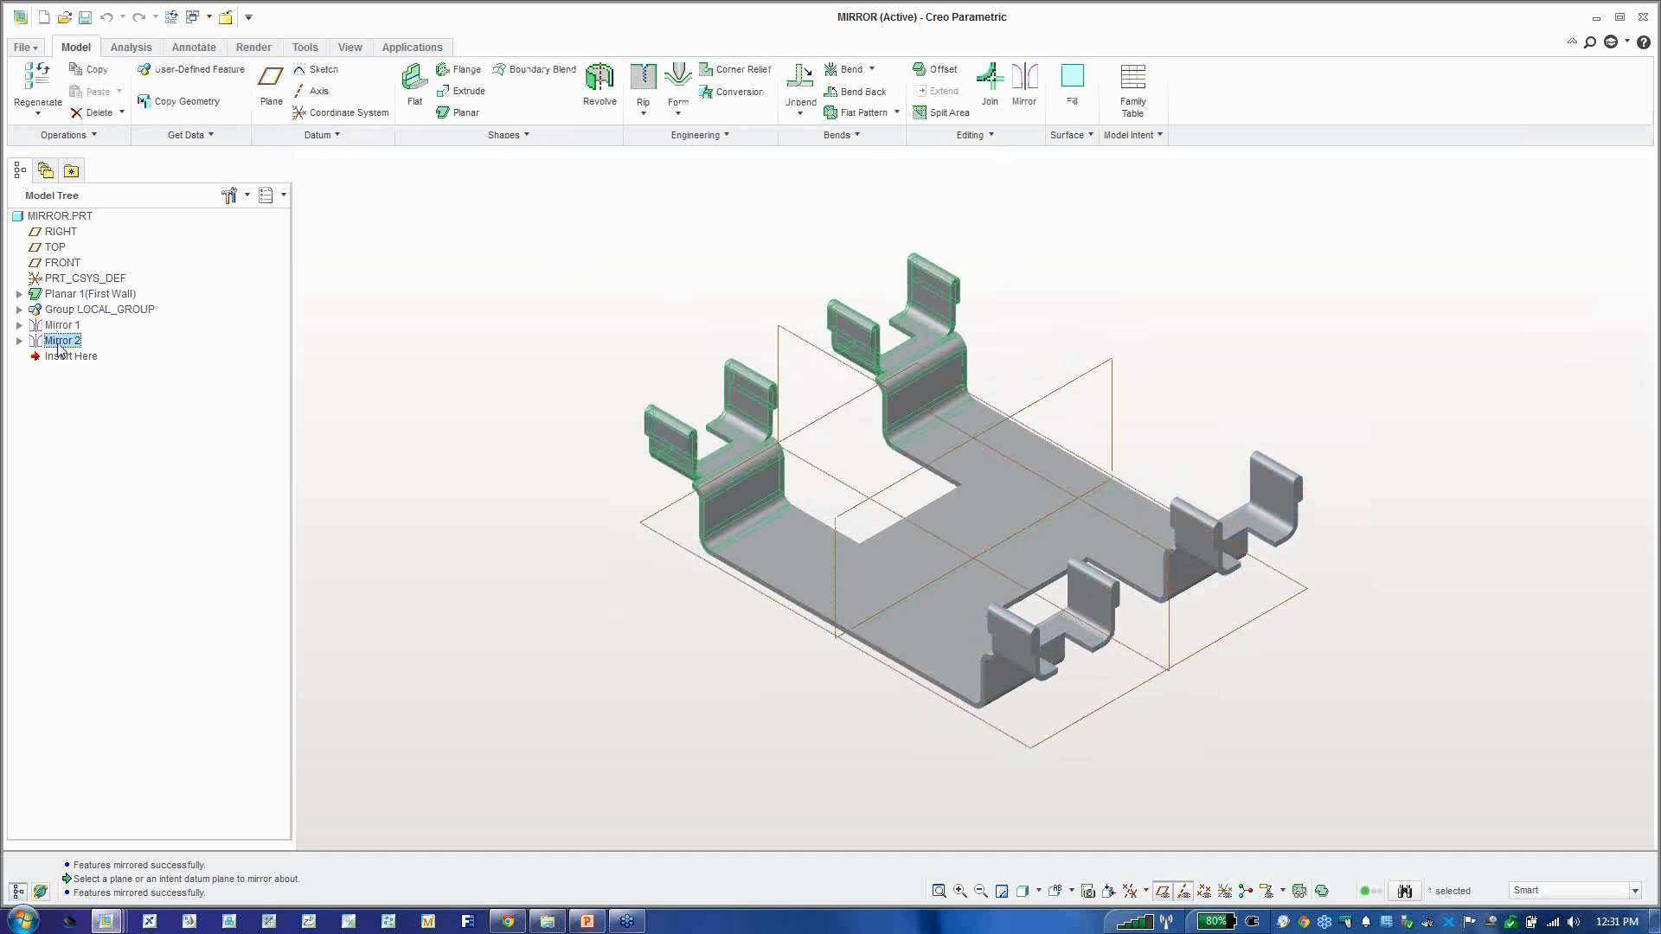
left_click(73, 313)
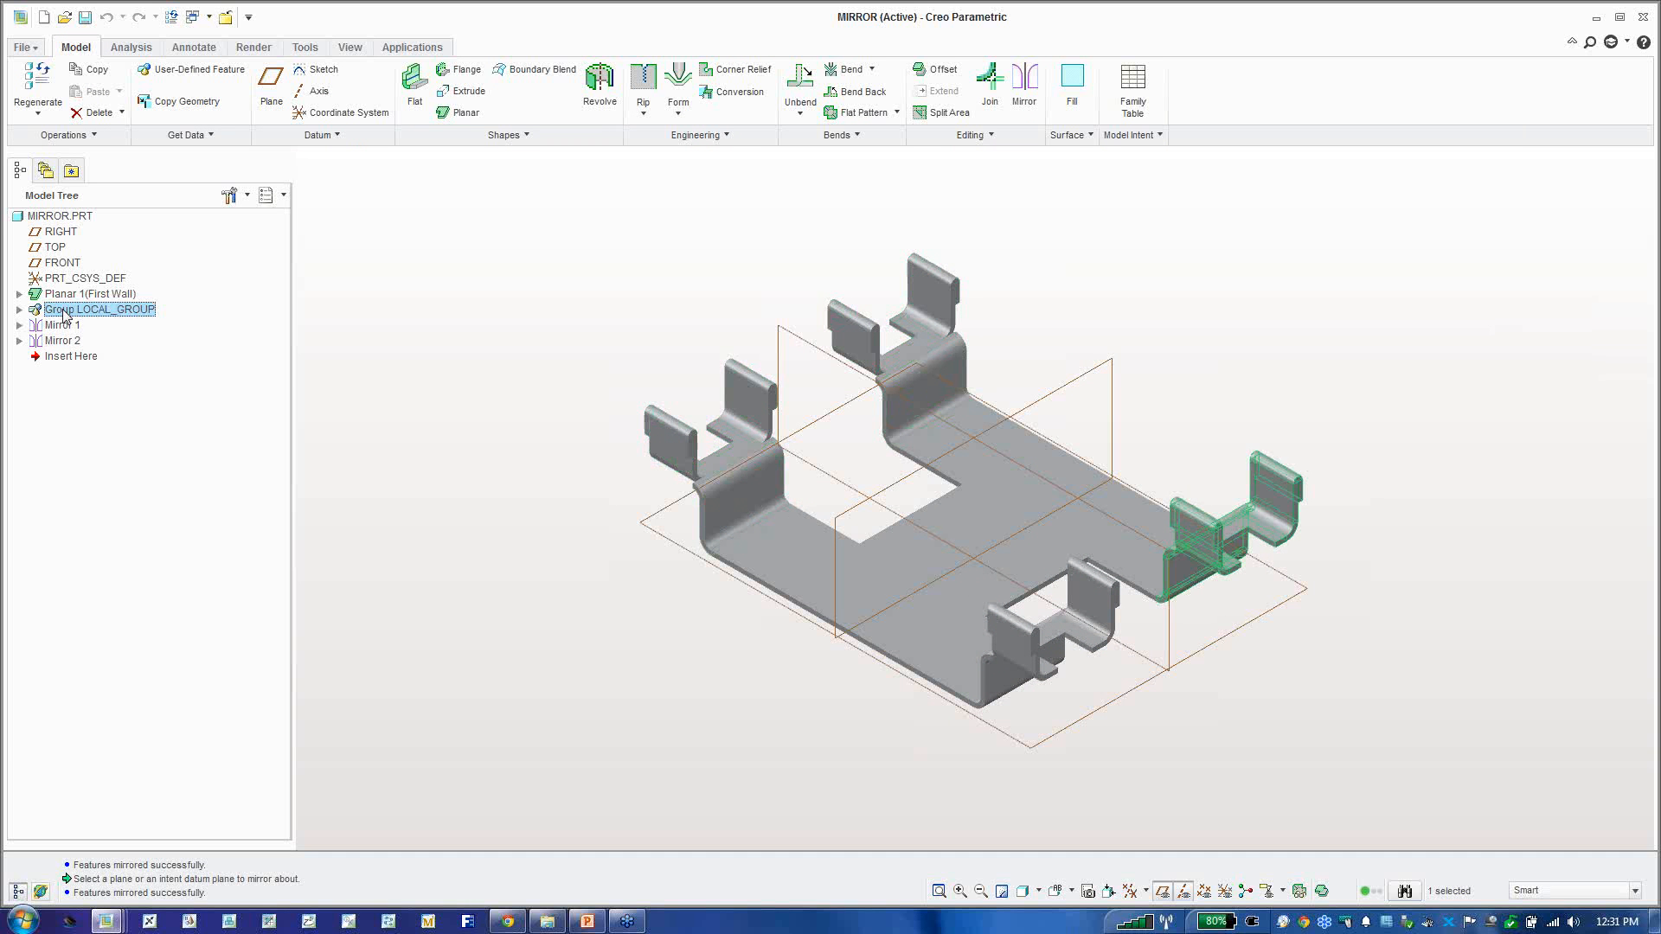
left_click(19, 310)
key("Down")
key("Down")
key("Down")
key("Down")
key("Down")
key("Down")
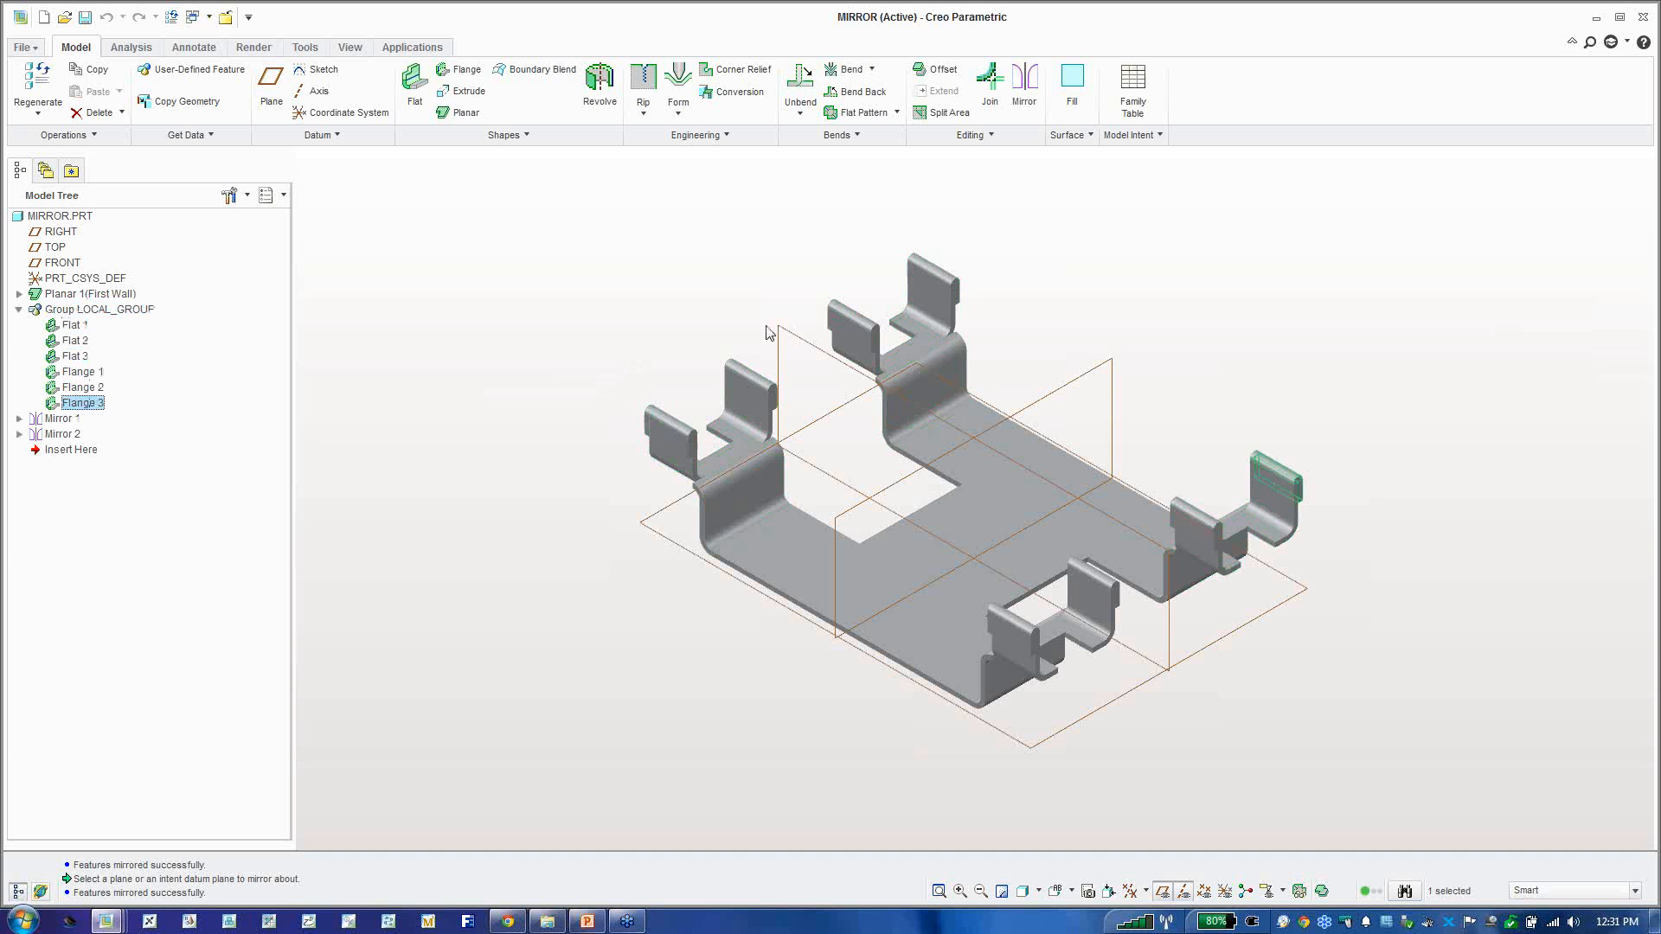
left_click(19, 310)
left_click(514, 285)
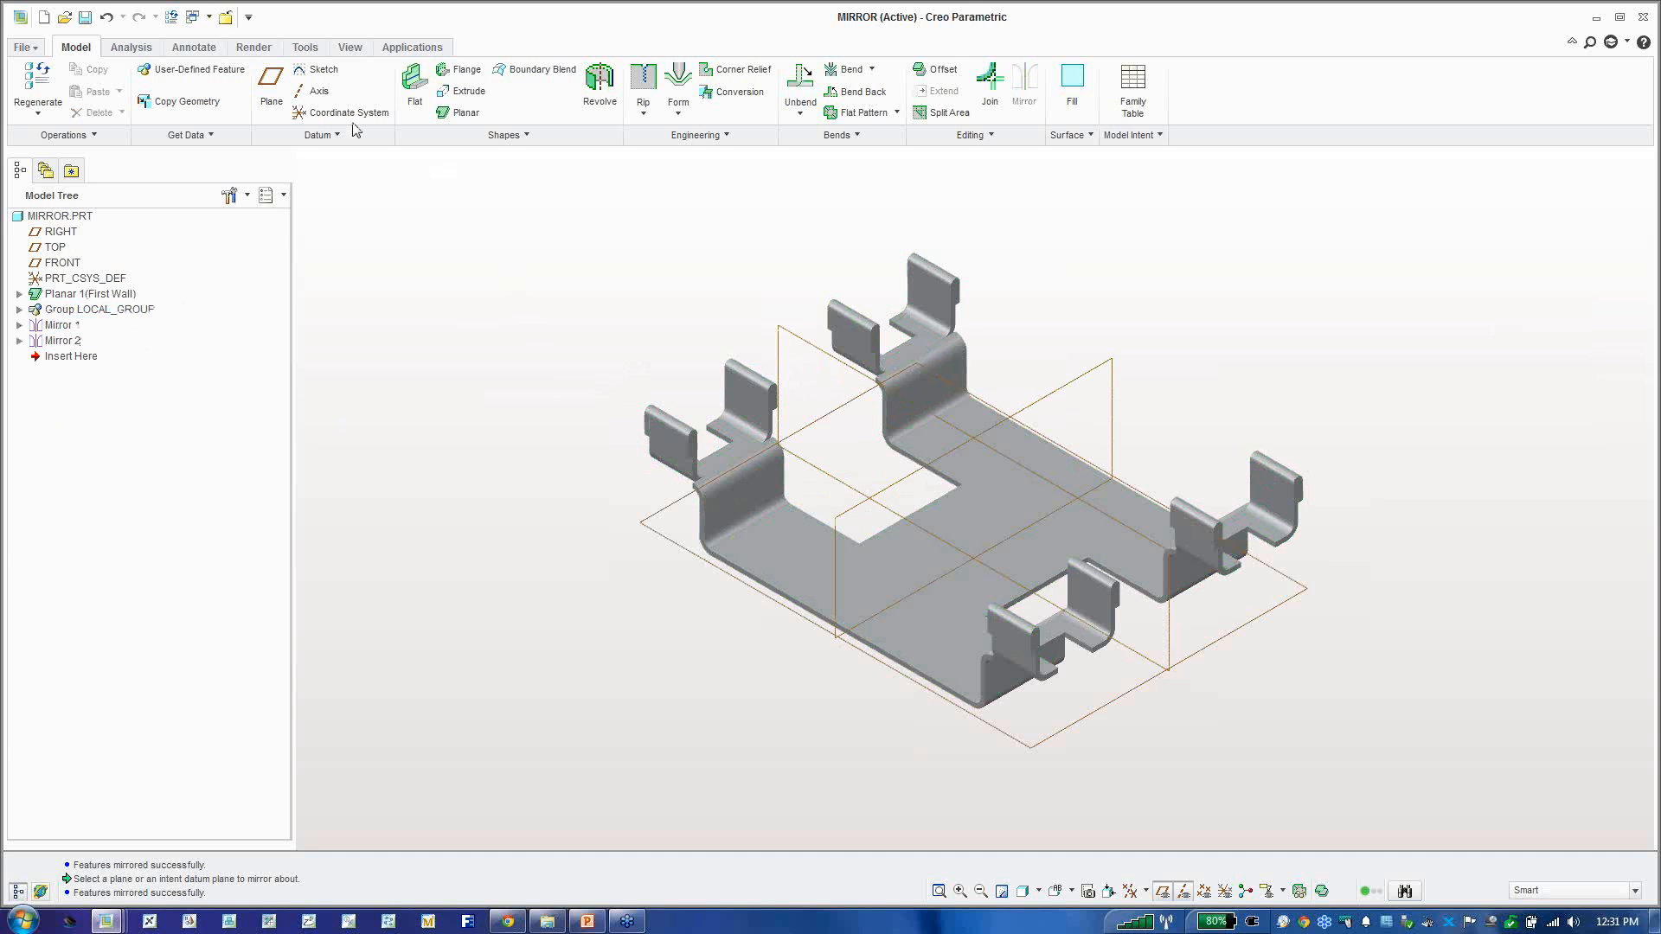
Step: Switch to PATTERN.PRT and combine the Flat 1 and Flange 1 features into a group
left_click(196, 17)
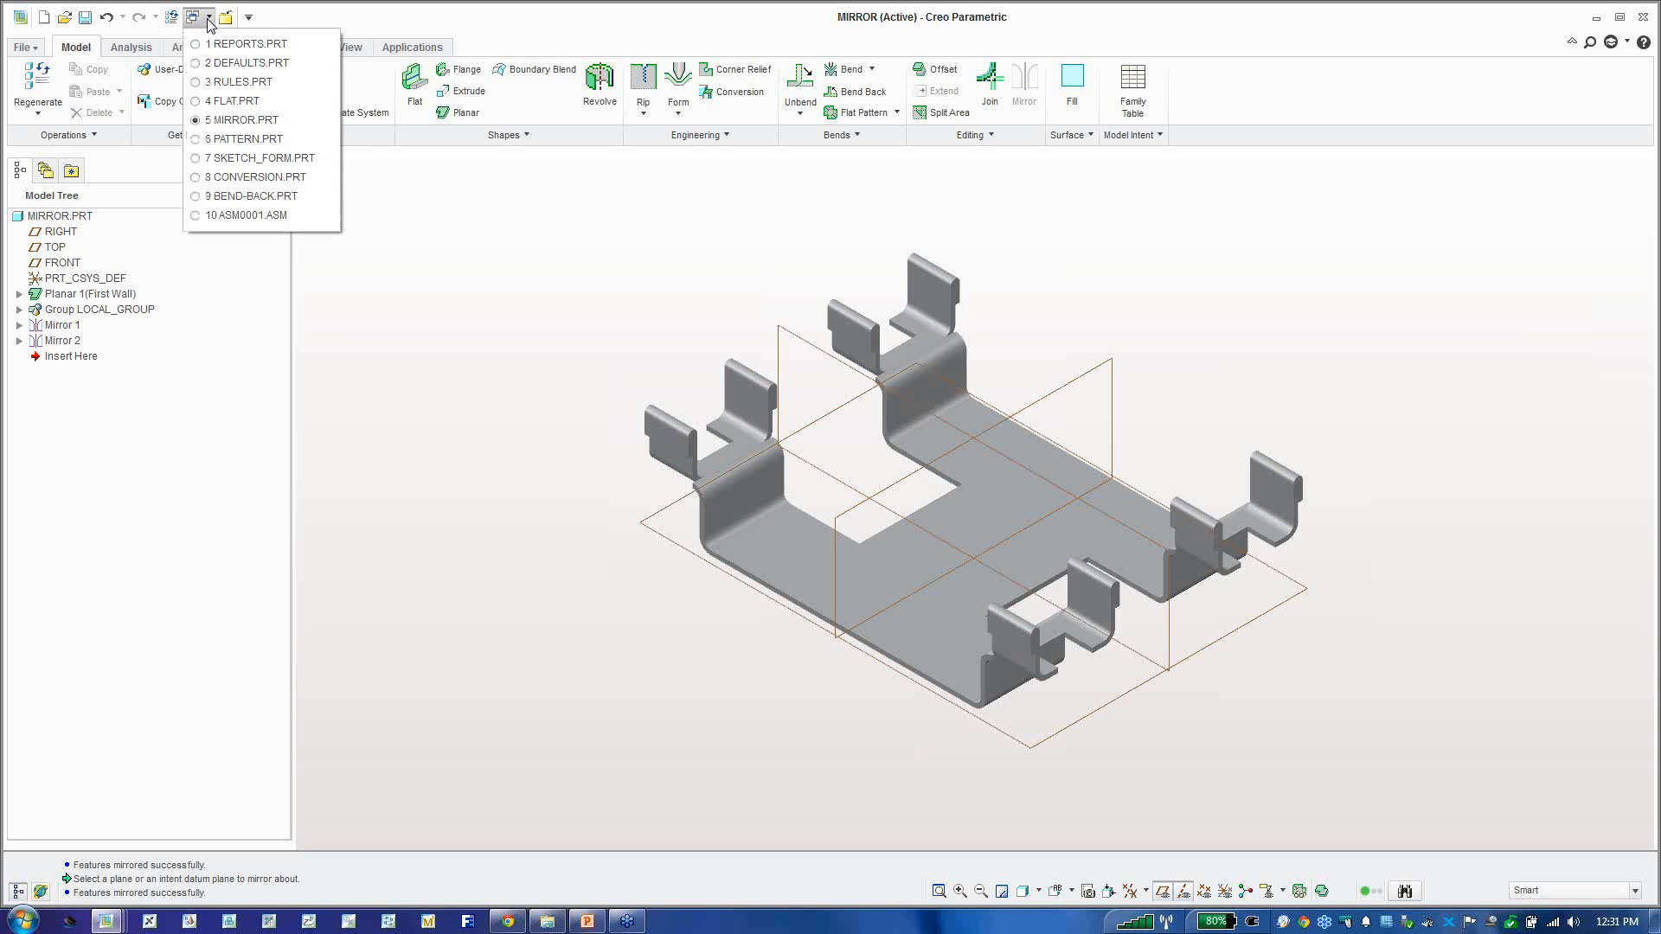
left_click(233, 139)
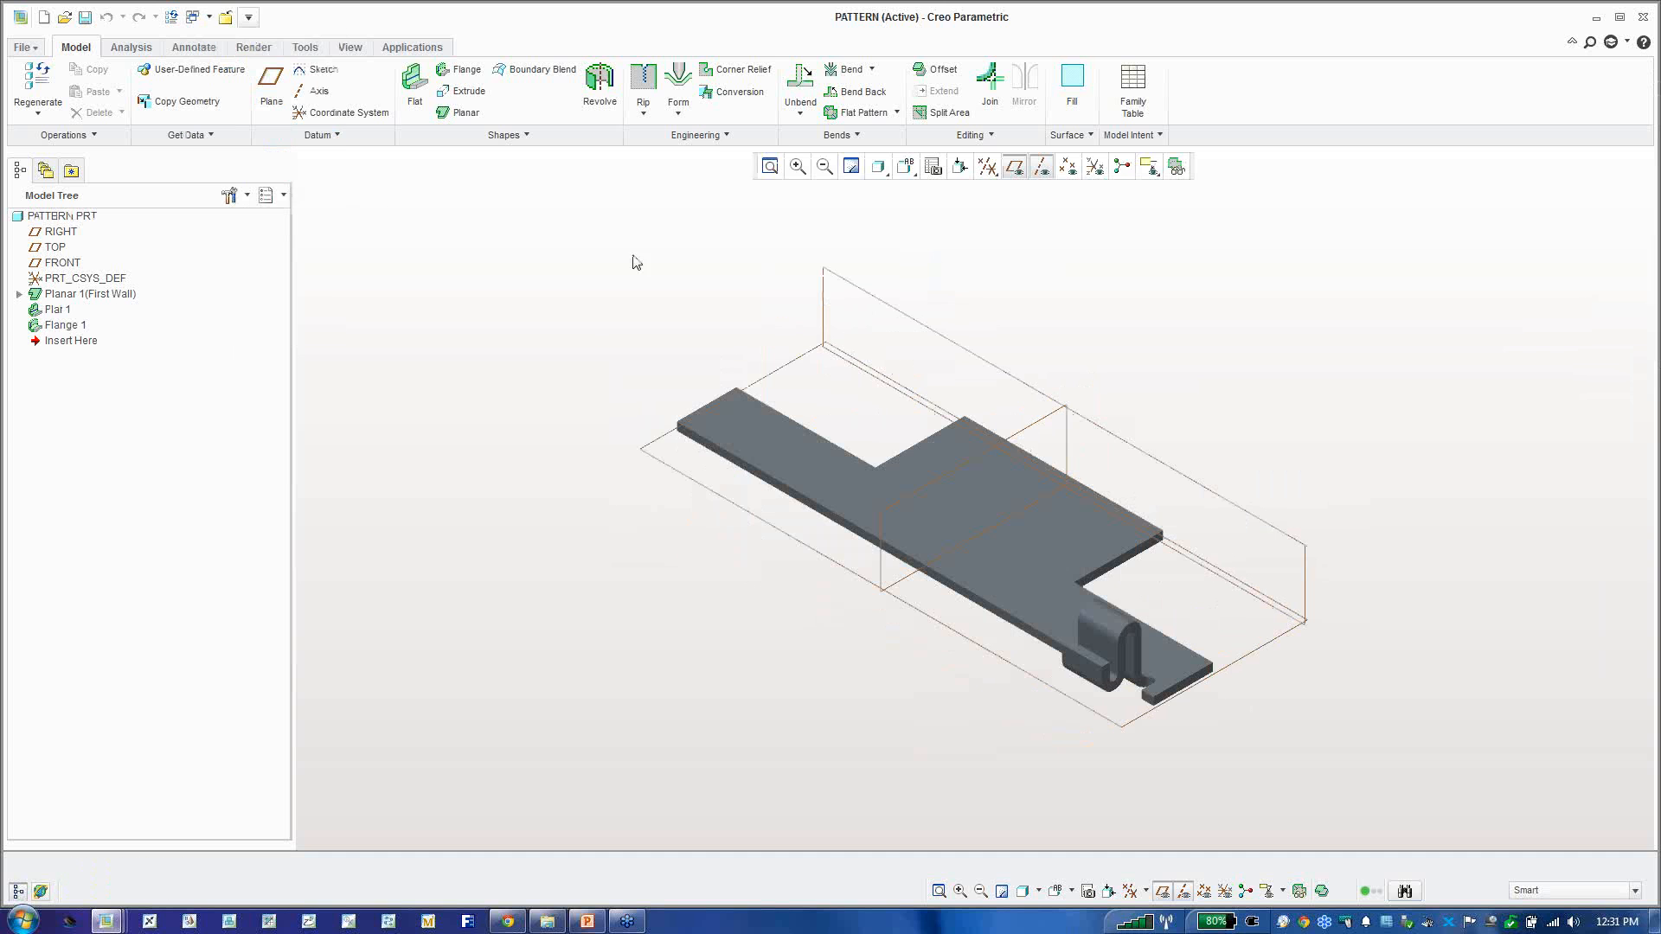
left_click(59, 310)
left_click(63, 326, "ctrl")
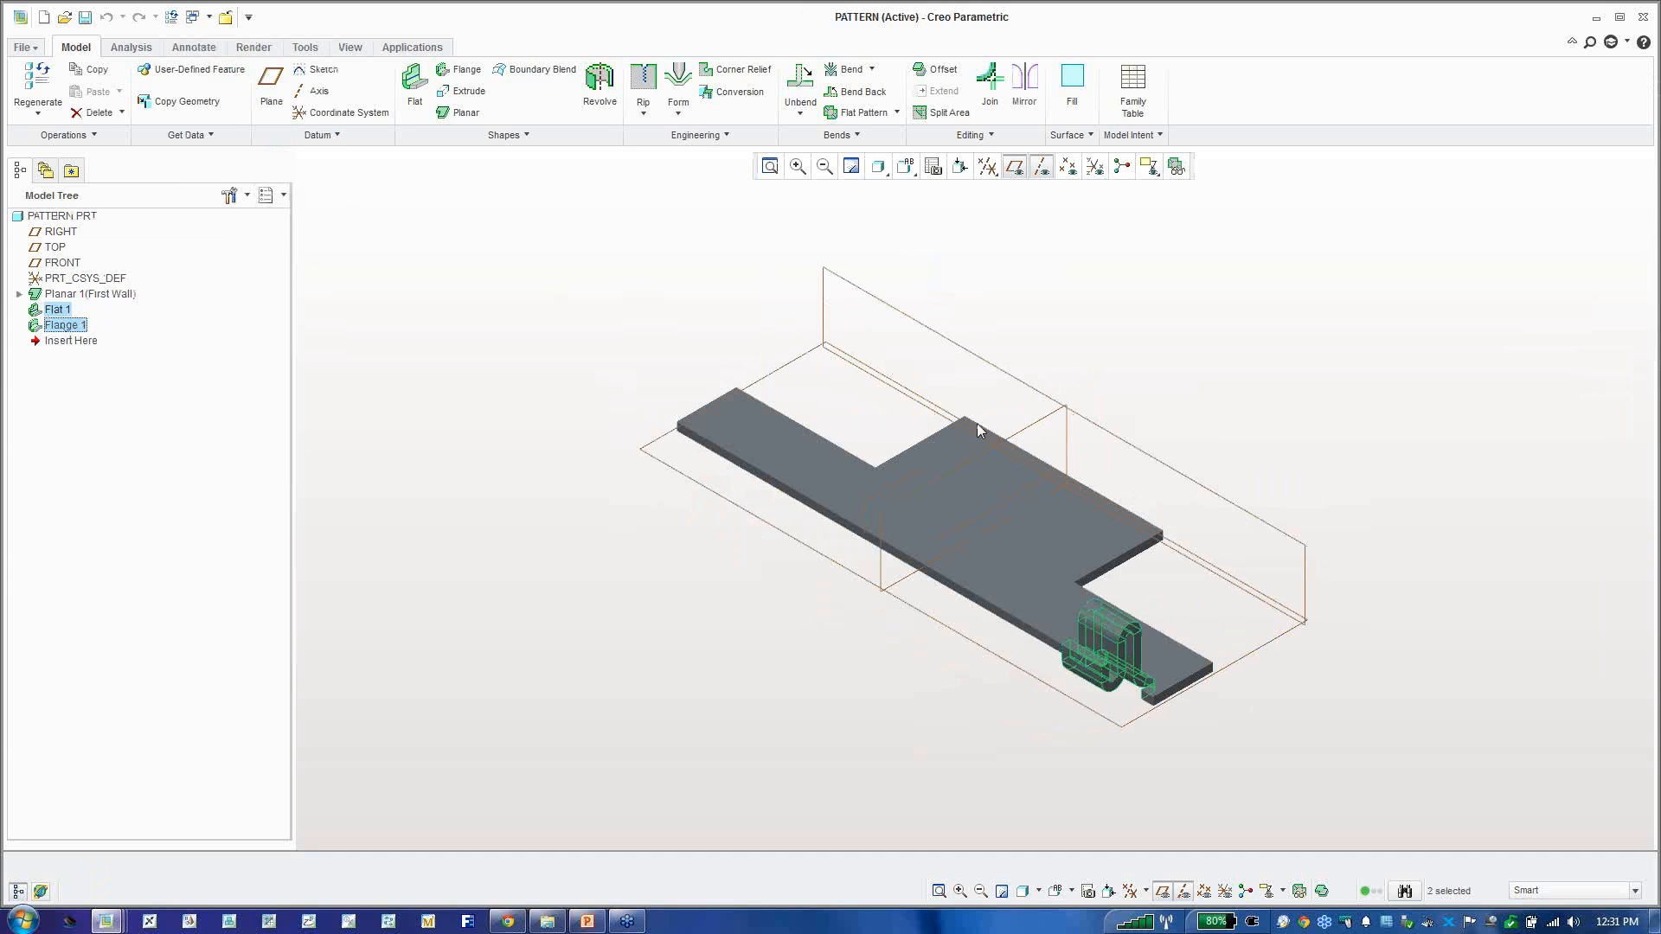
left_click(796, 366)
left_click(57, 310)
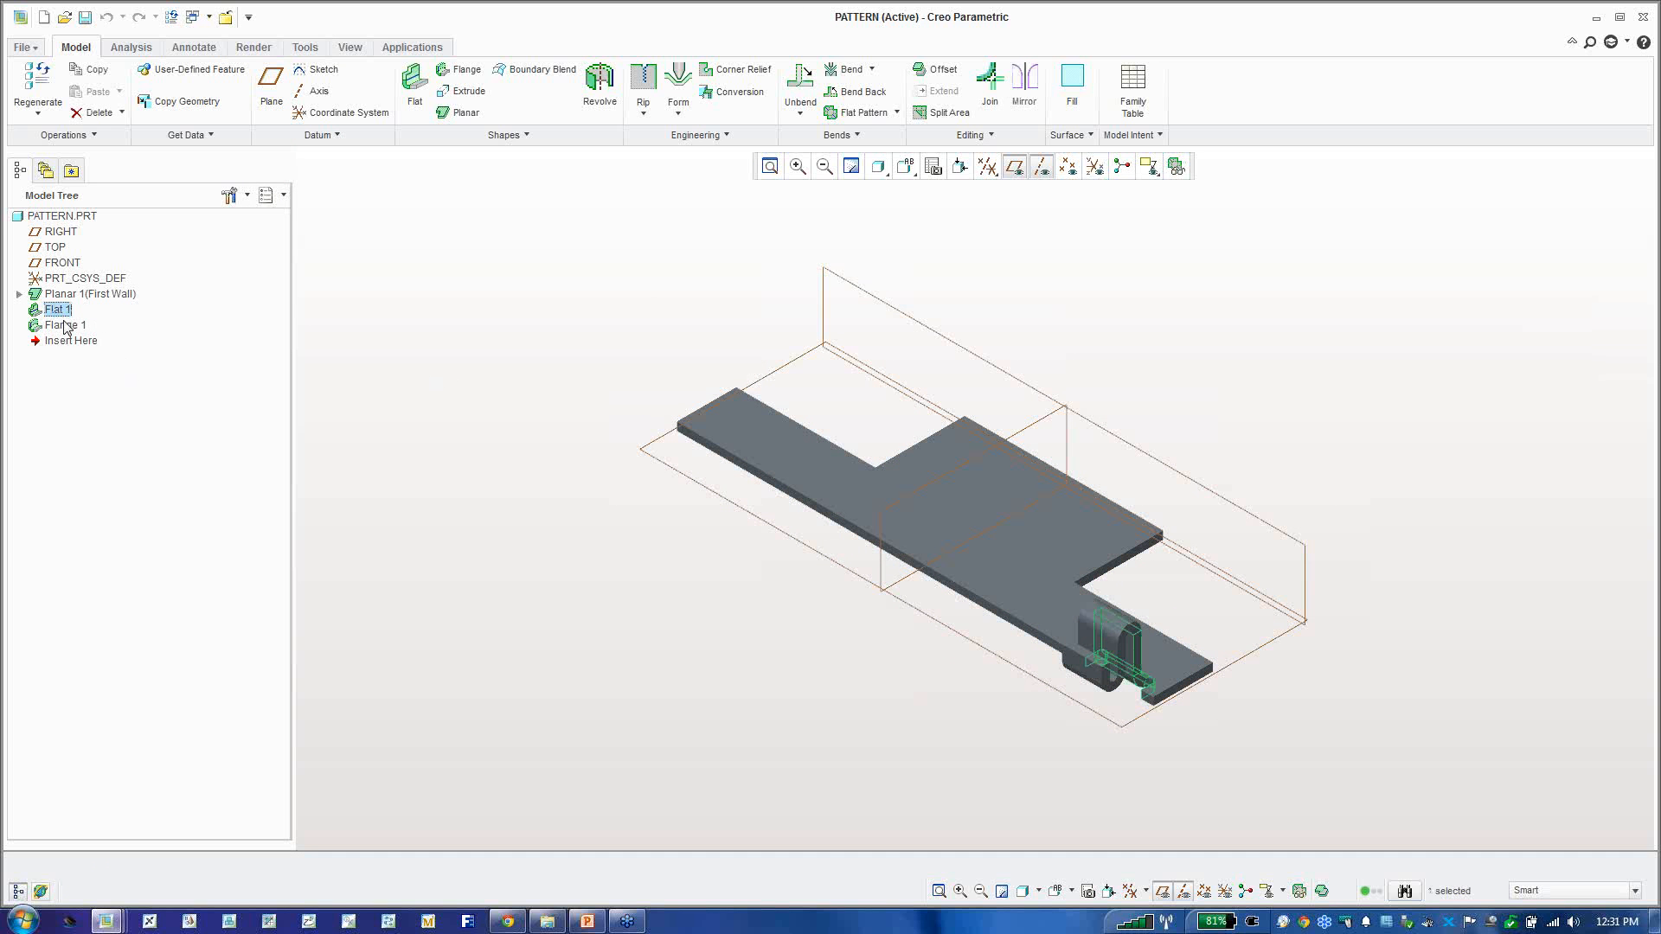
left_click(64, 325, "ctrl")
right_click(66, 327)
left_click(92, 380)
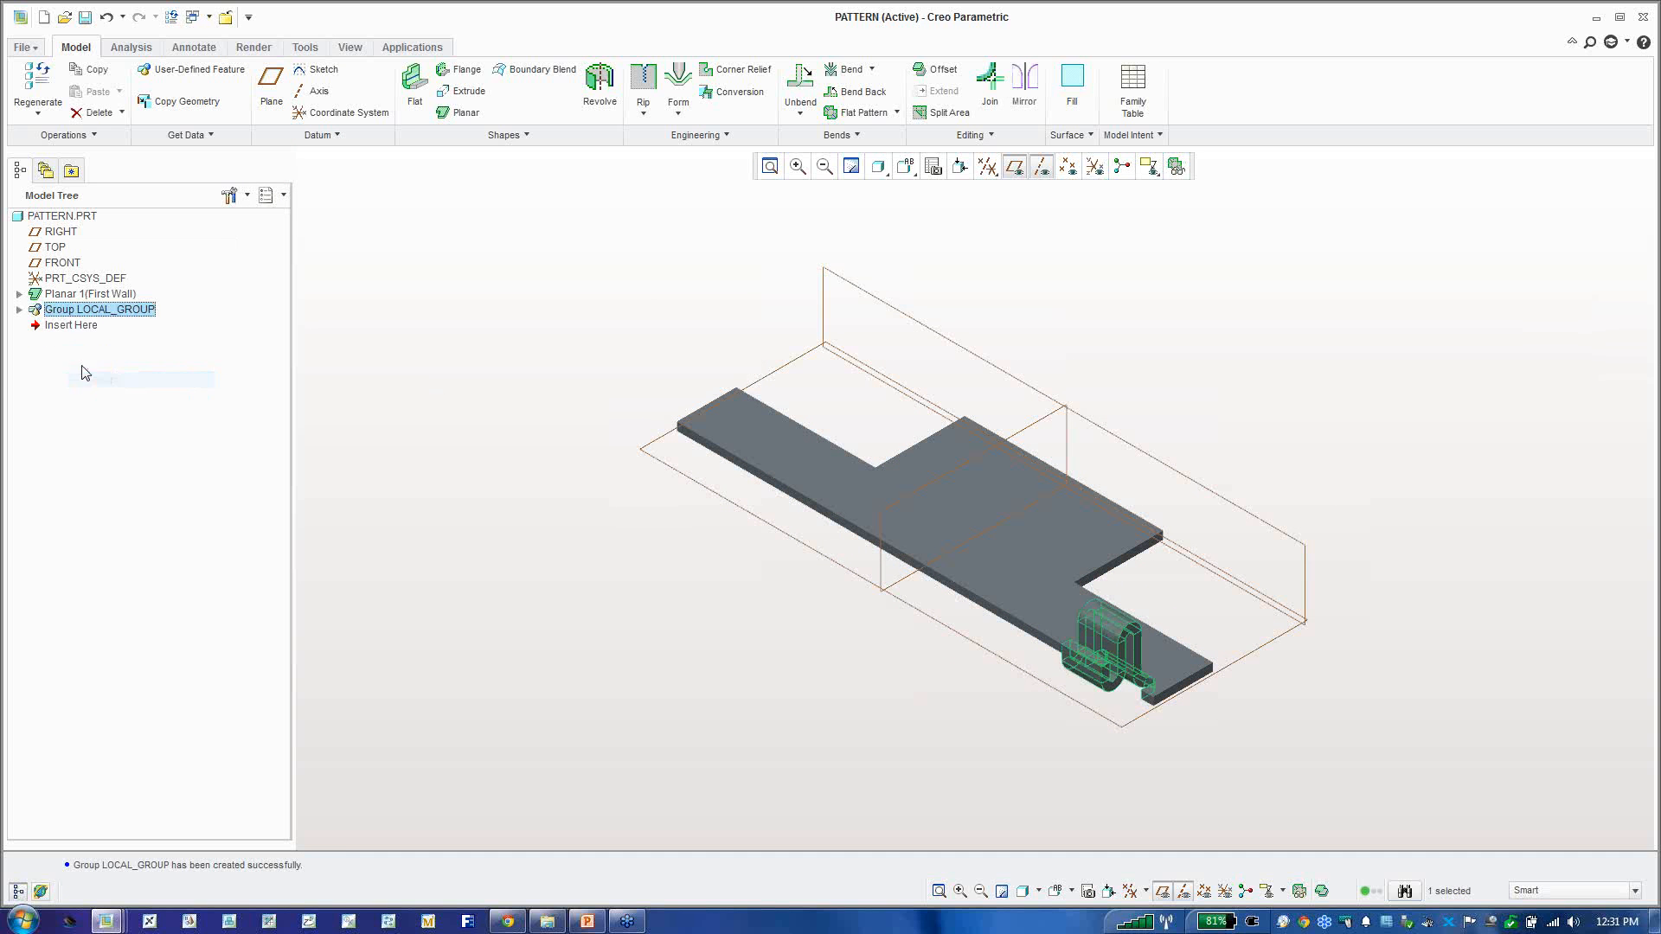
Step: Start a direction pattern of the local group along the plate's long front edge, heading inward along the plate, with 20 spacing
right_click(77, 317)
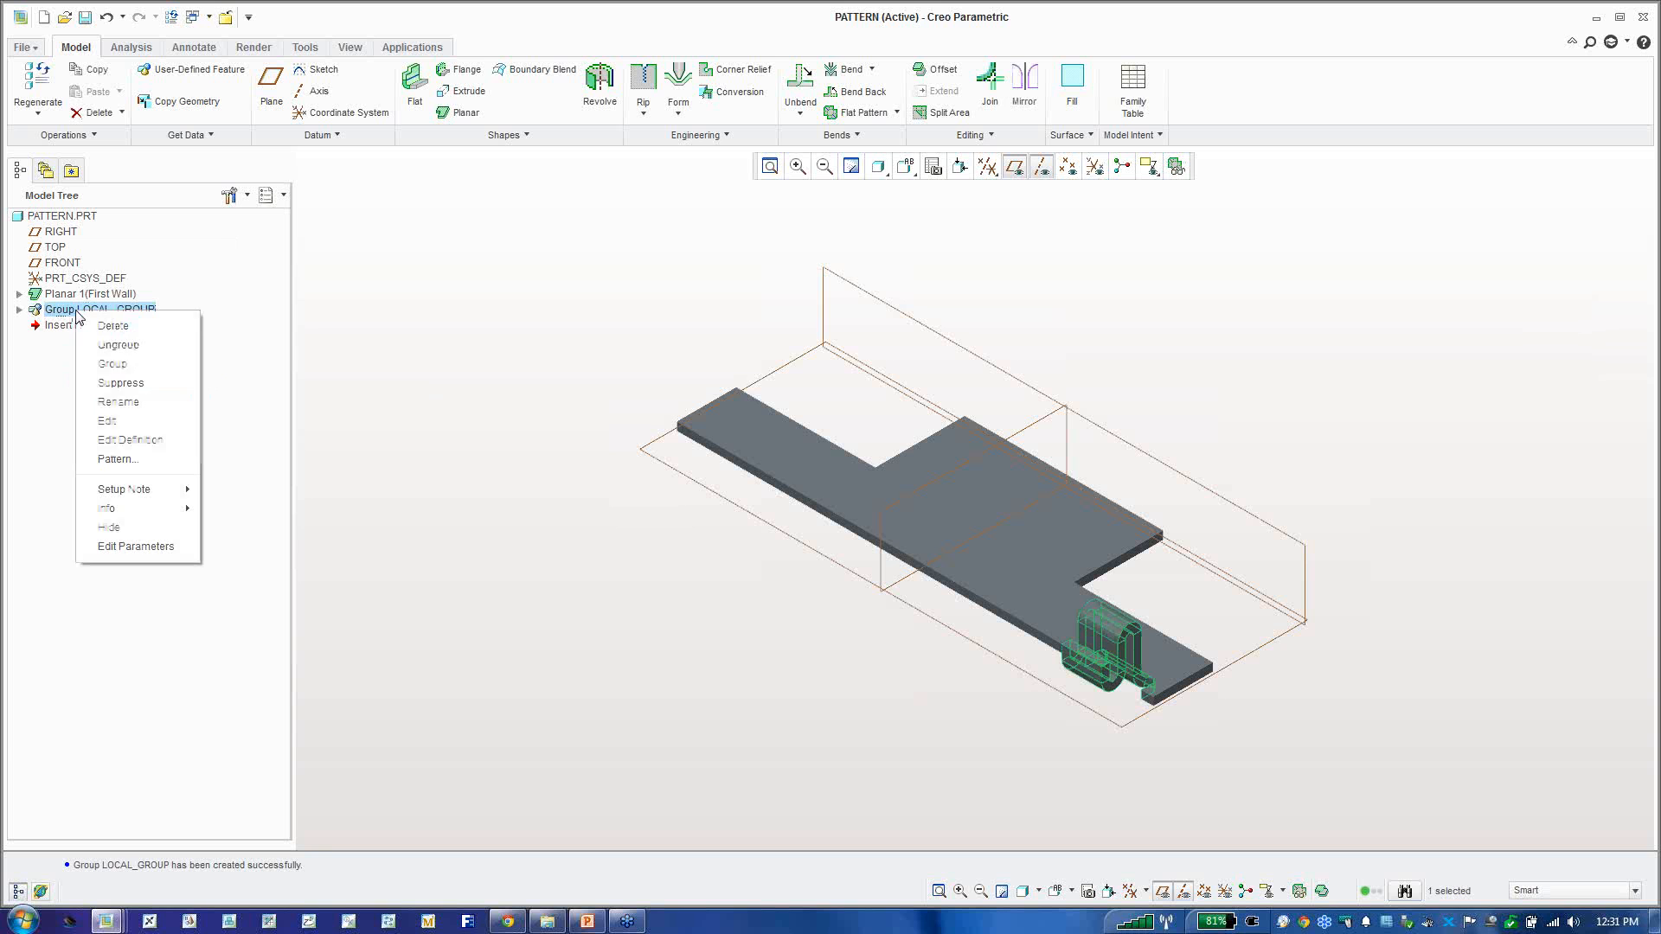
left_click(117, 458)
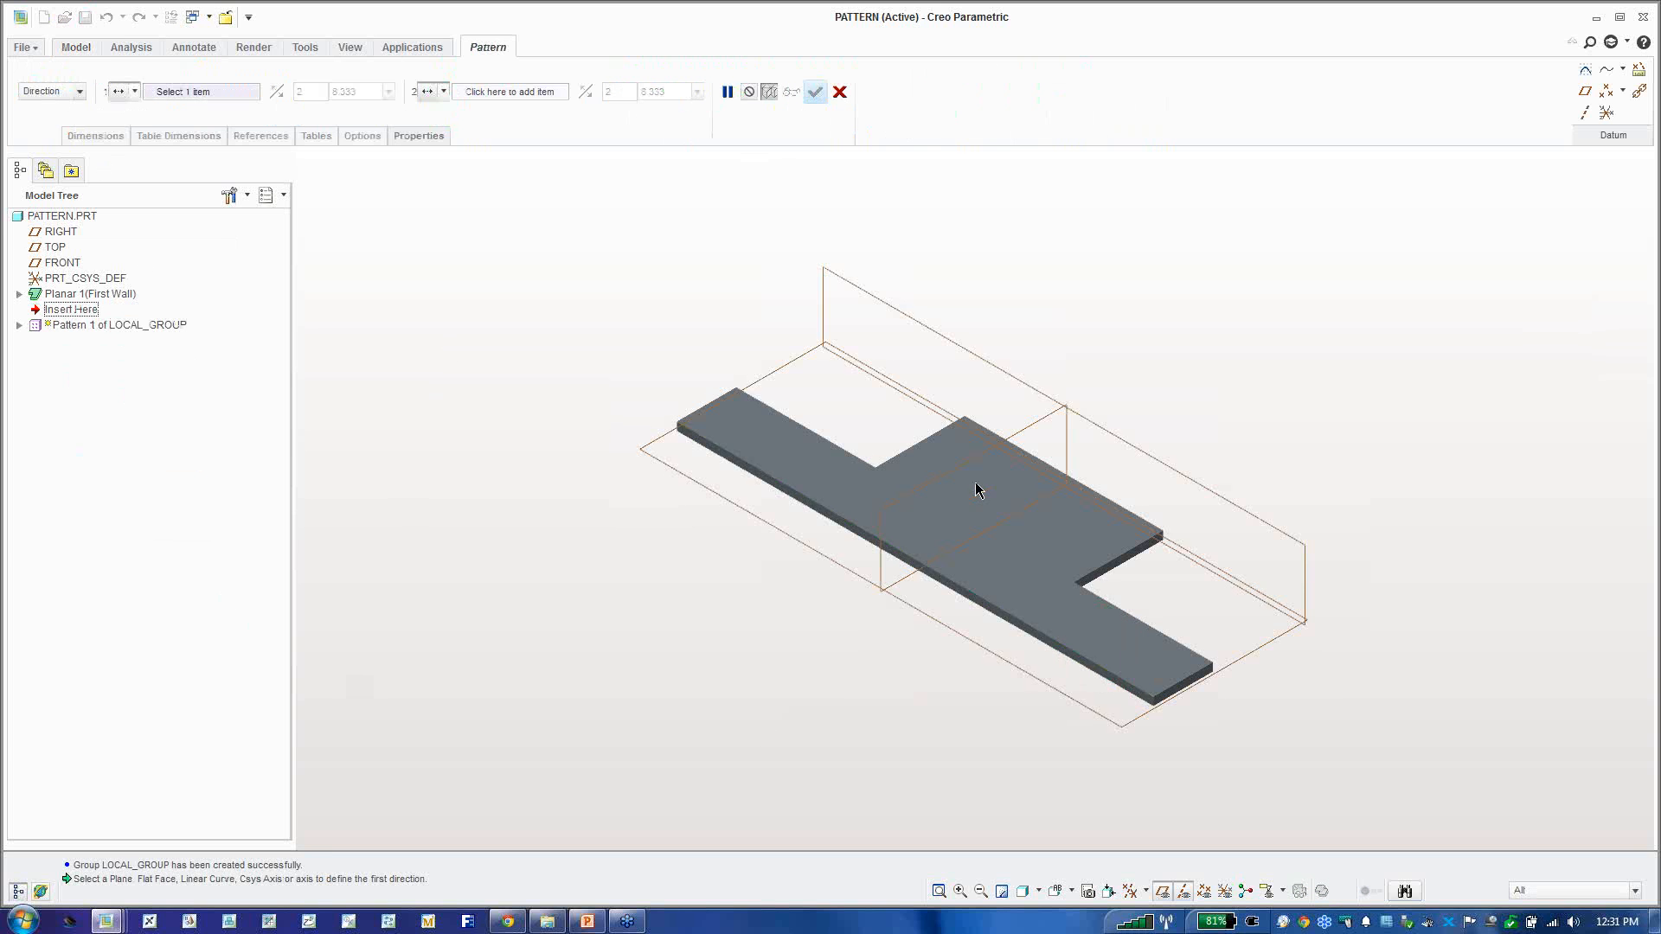
left_click(989, 609)
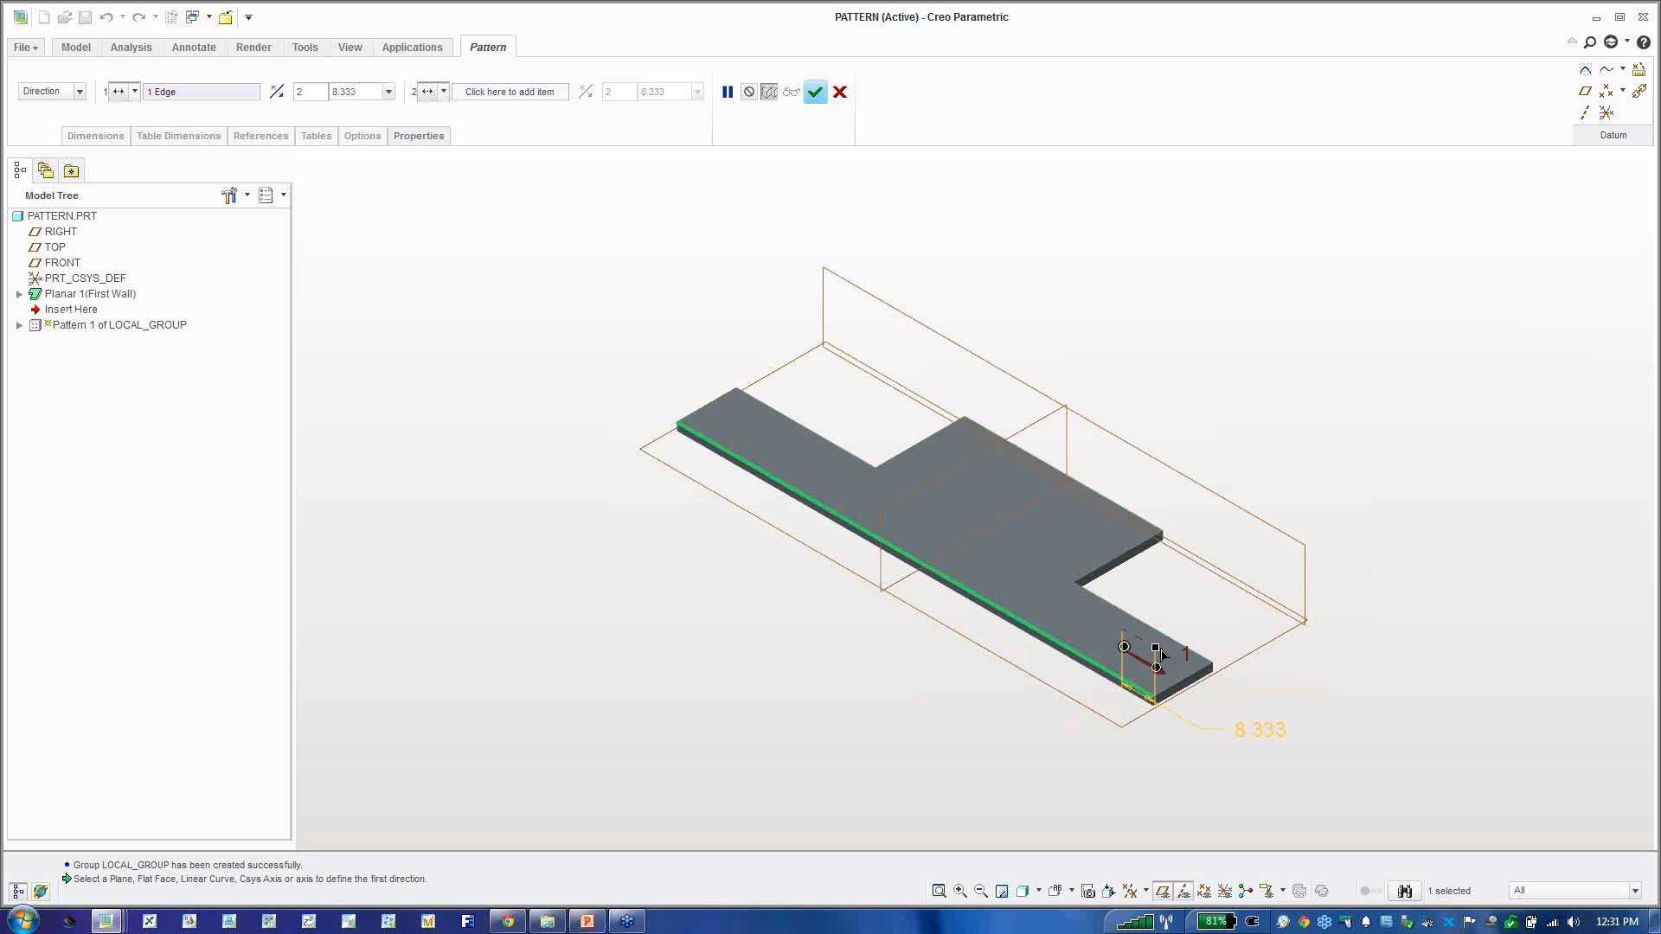
left_click_drag(1157, 654, 1056, 588)
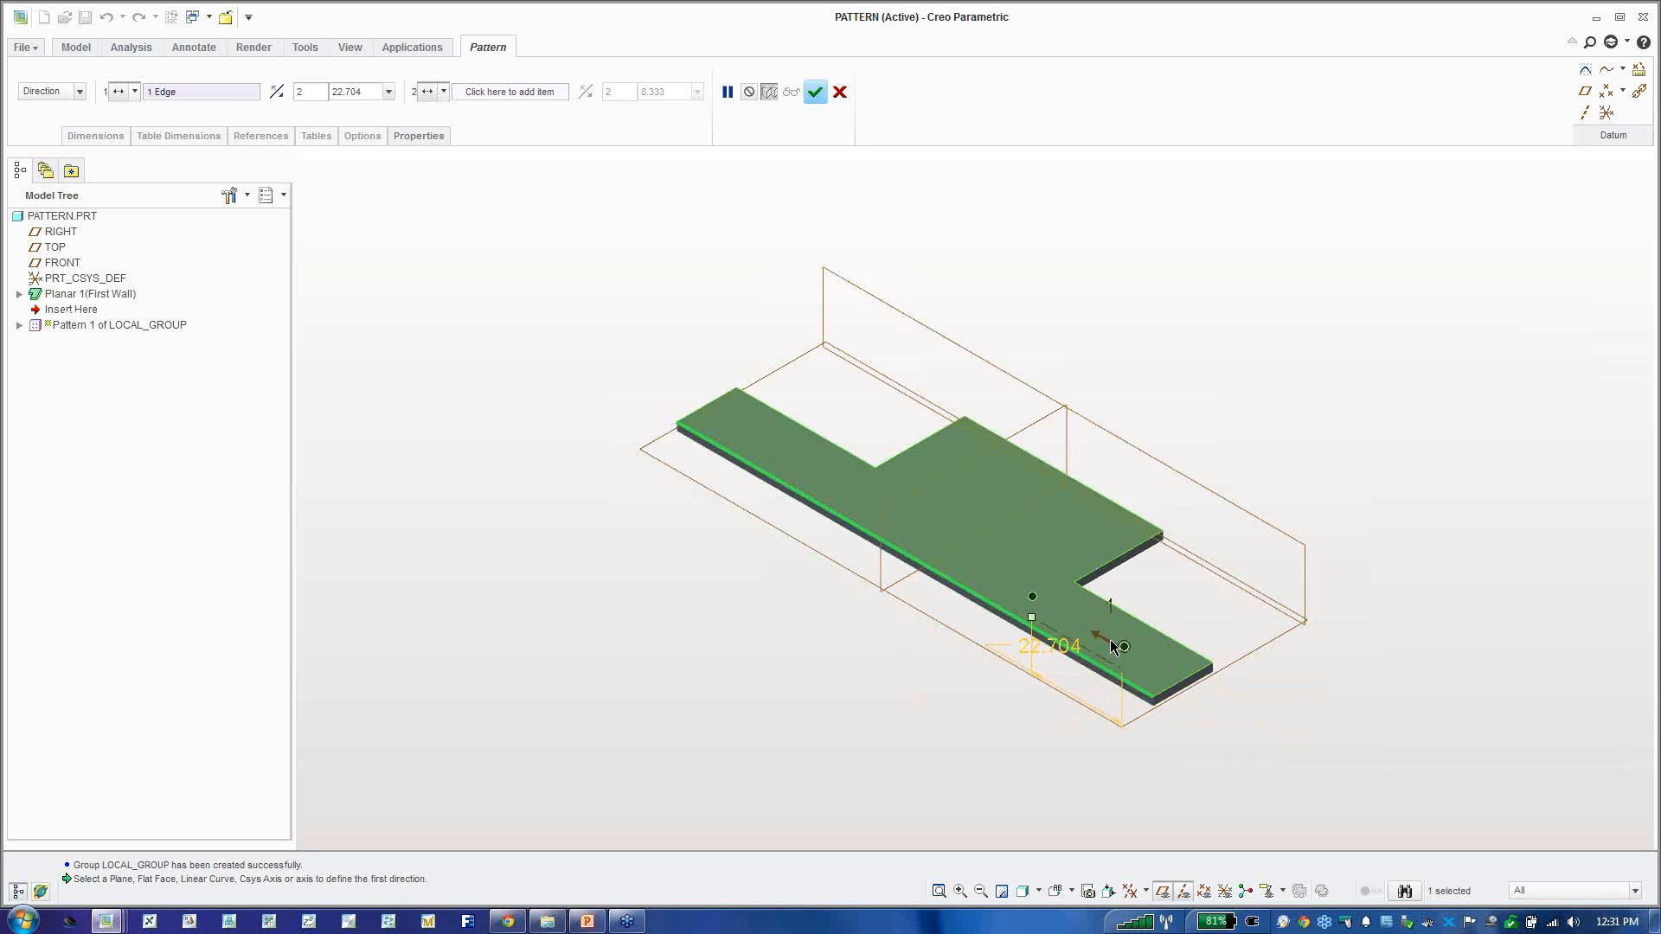
scroll(1107, 640, "down", 1)
double_click(1029, 644)
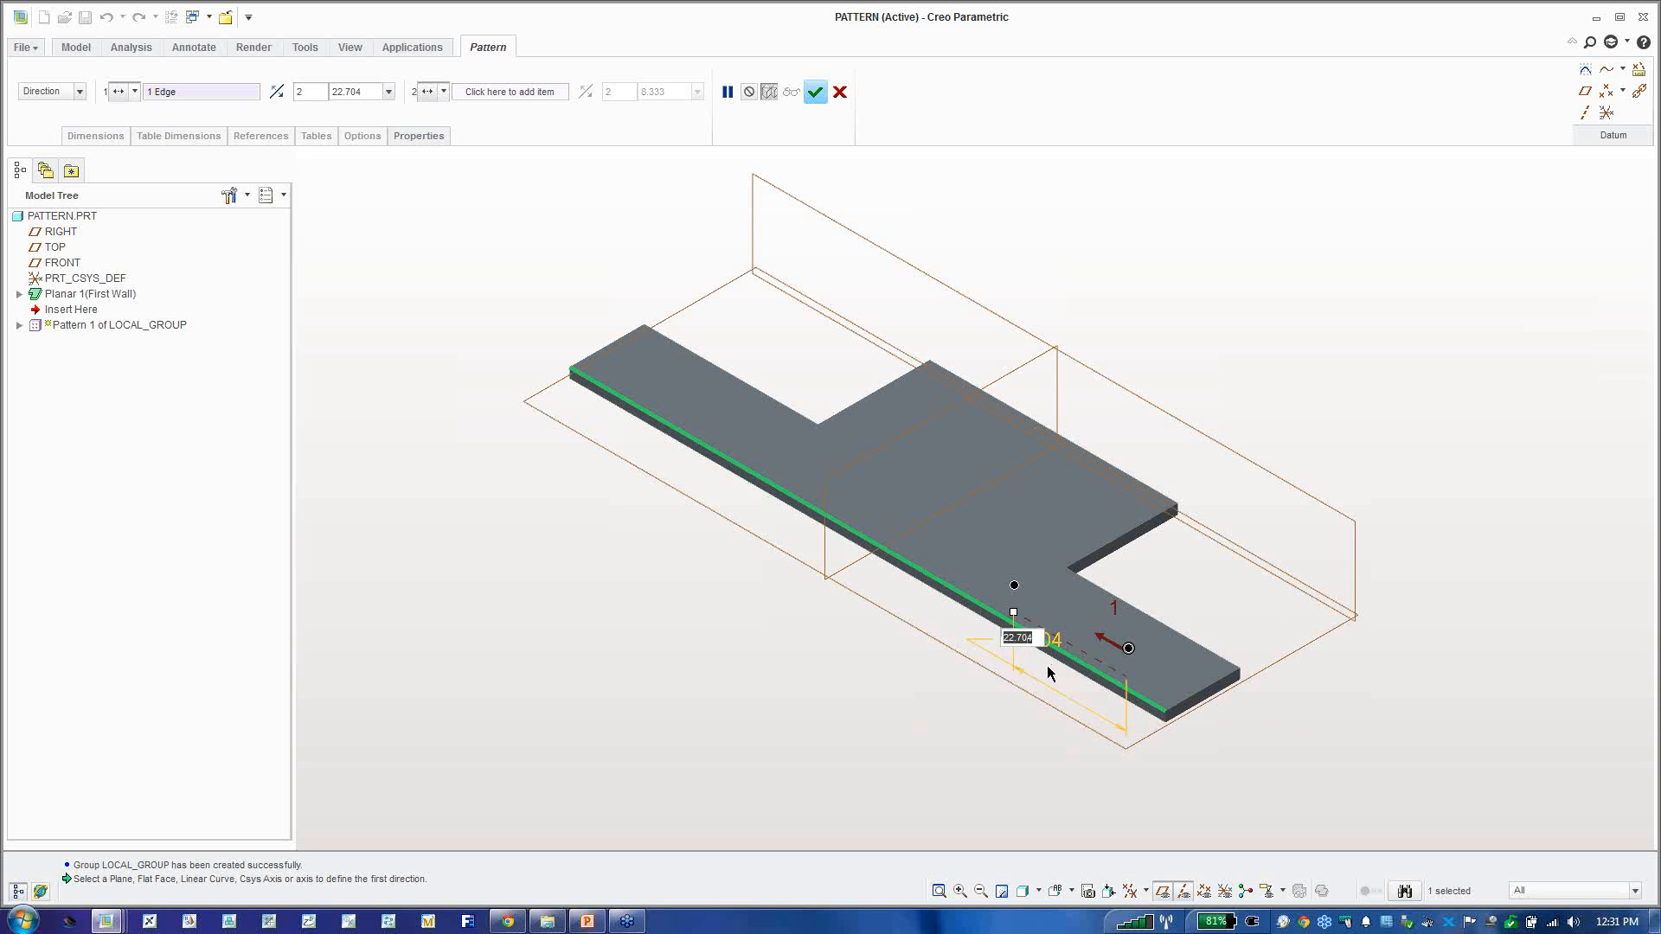
type("20")
key("Return")
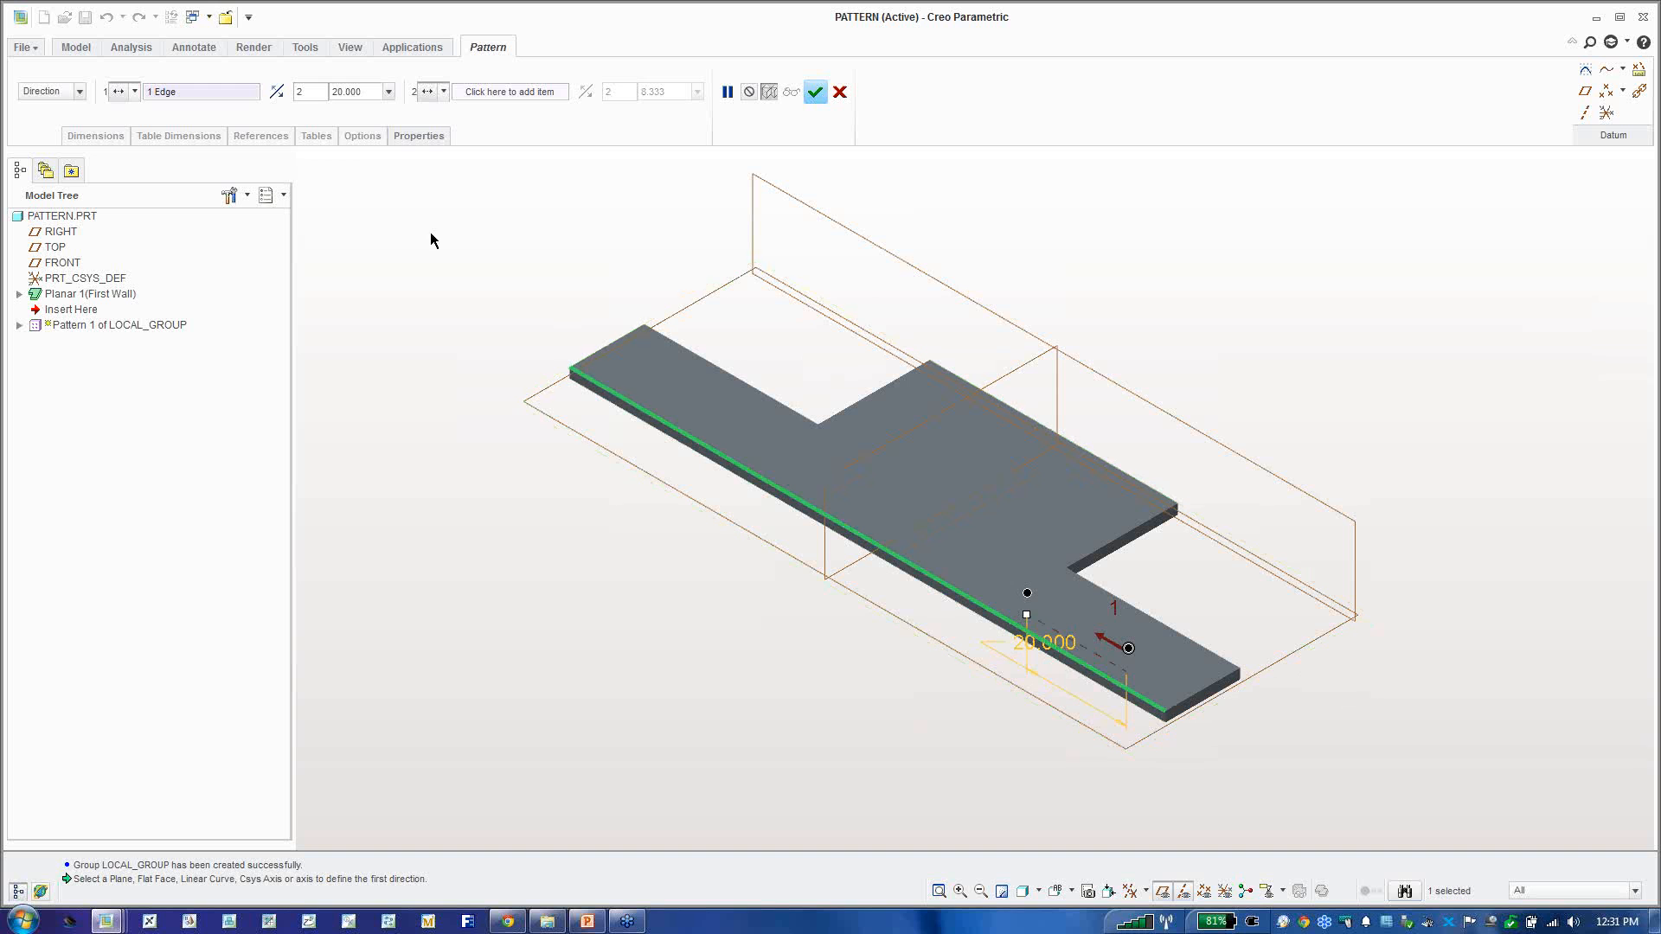
Step: Set the number of pattern members to 6 and complete the pattern
double_click(309, 91)
type("4")
type("6")
key("Return")
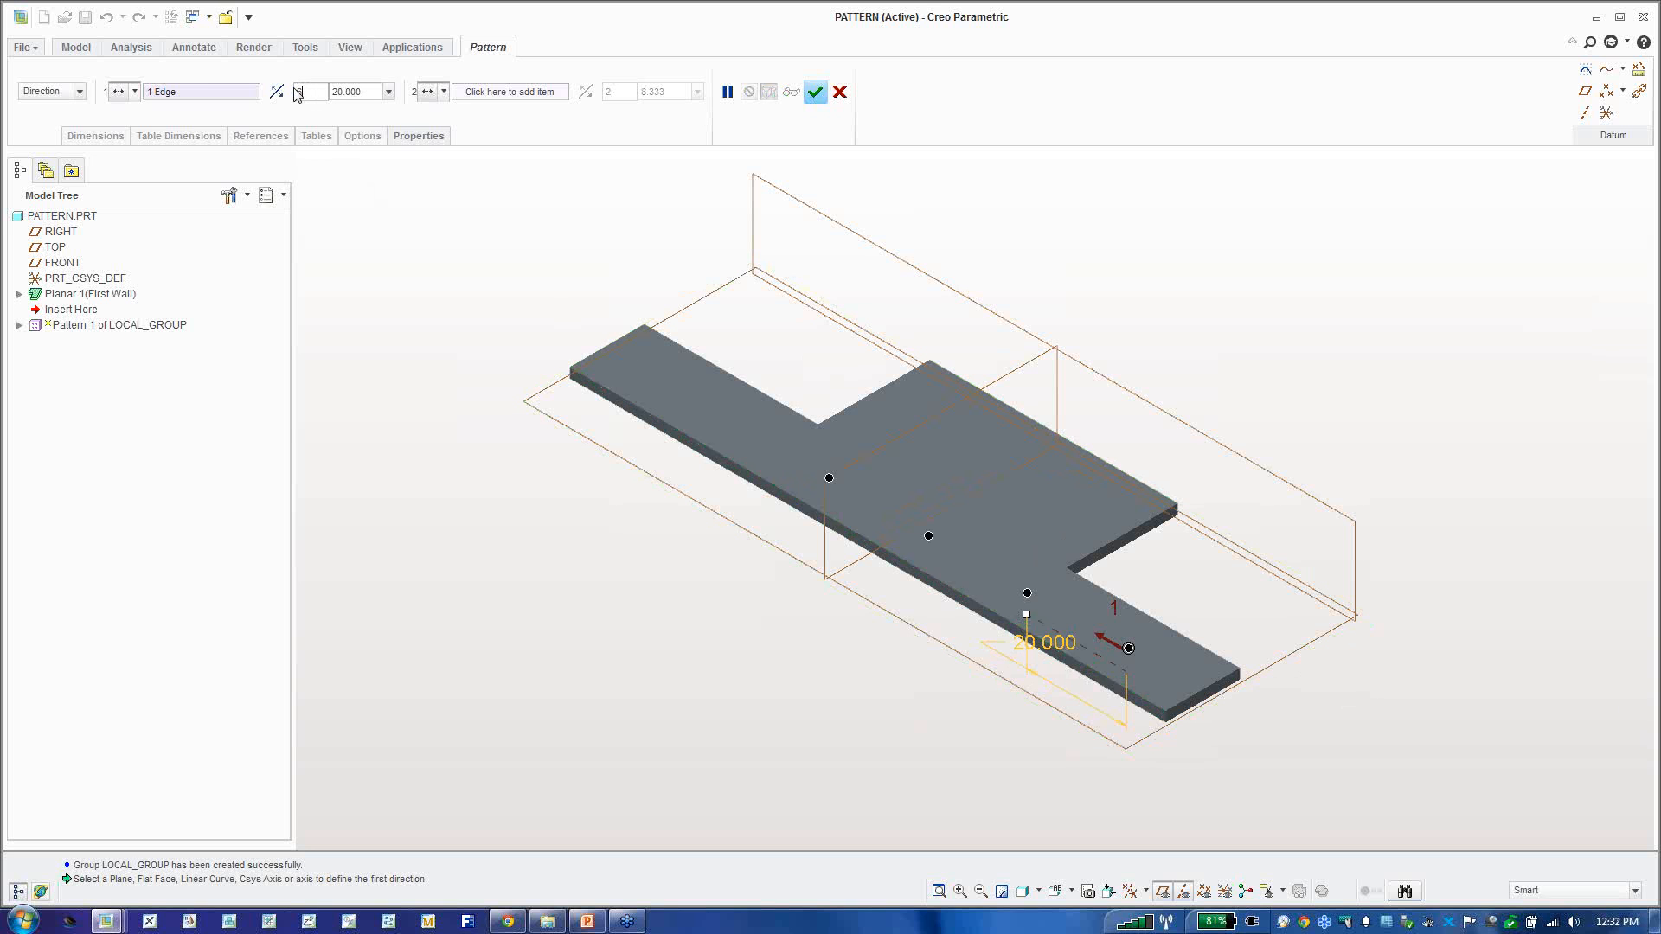
left_click(816, 92)
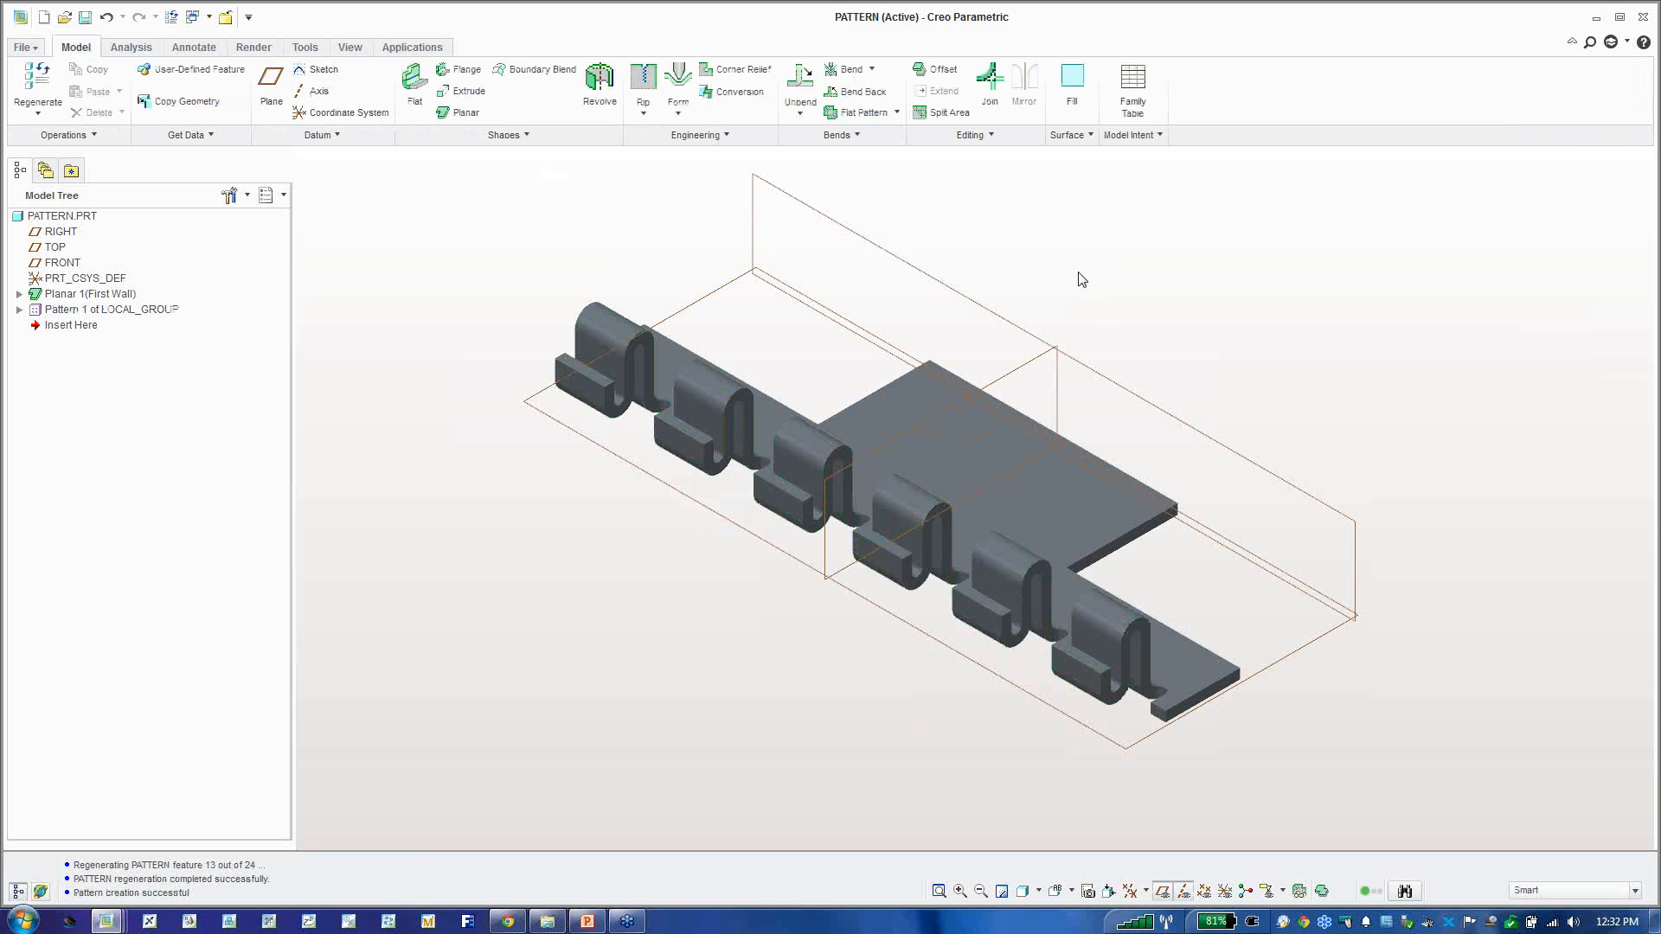
Step: Examine the patterned hooks and their bend reliefs along the plate edge from above and up close
middle_click_drag(874, 416, 696, 382)
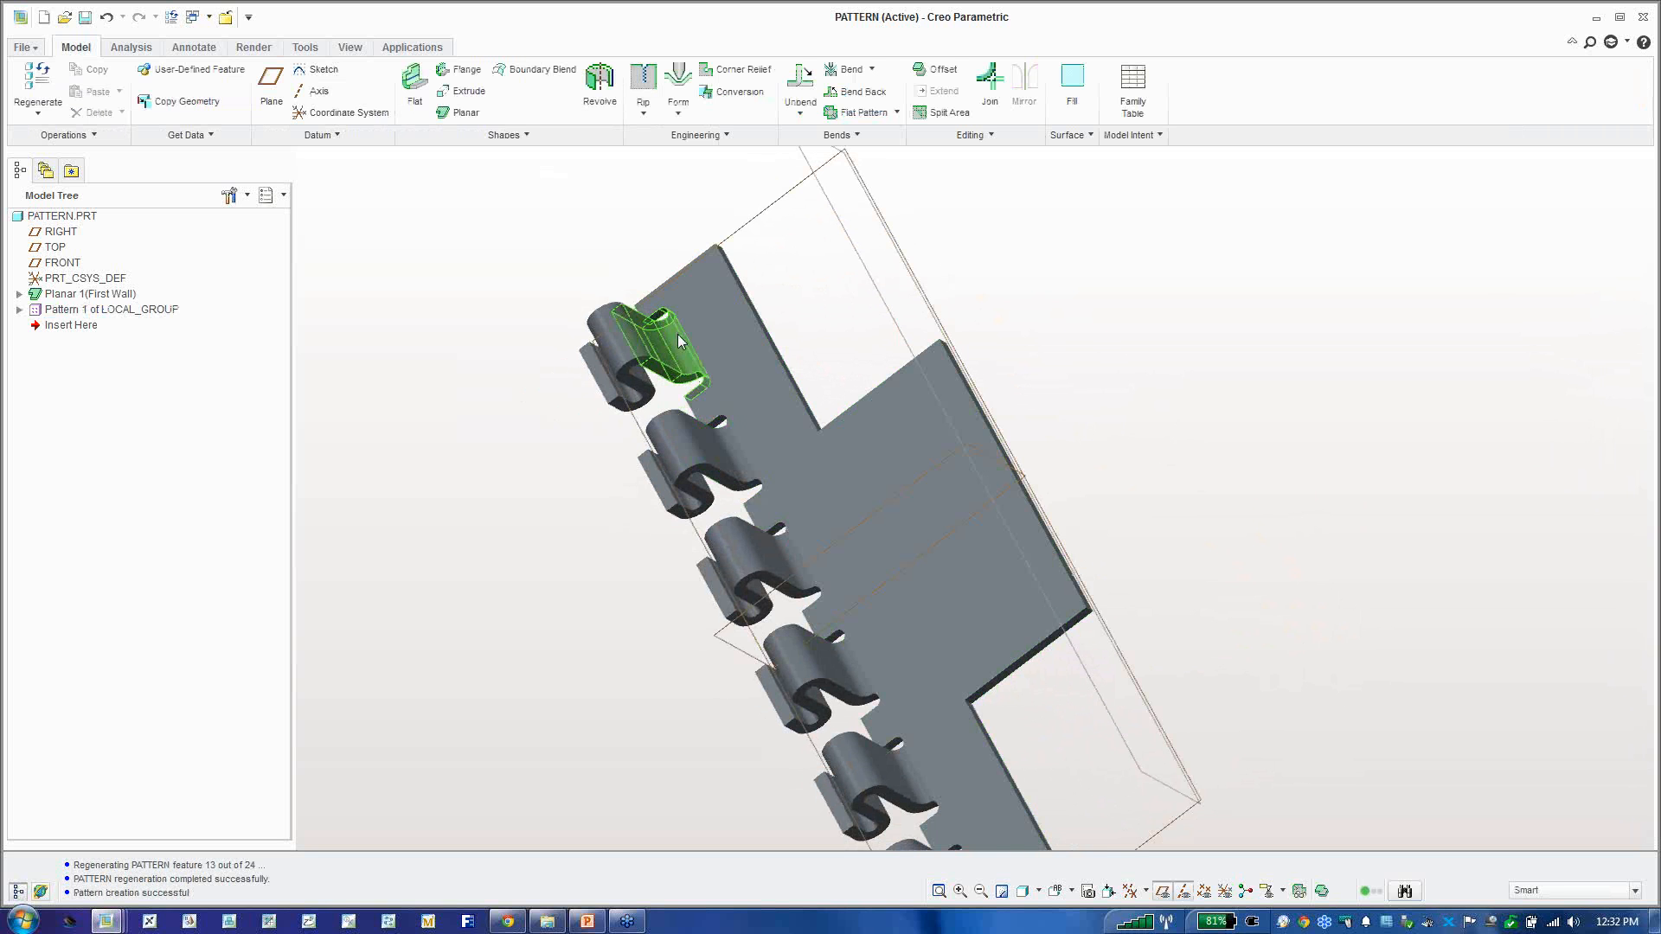
scroll(692, 361, "up", 4)
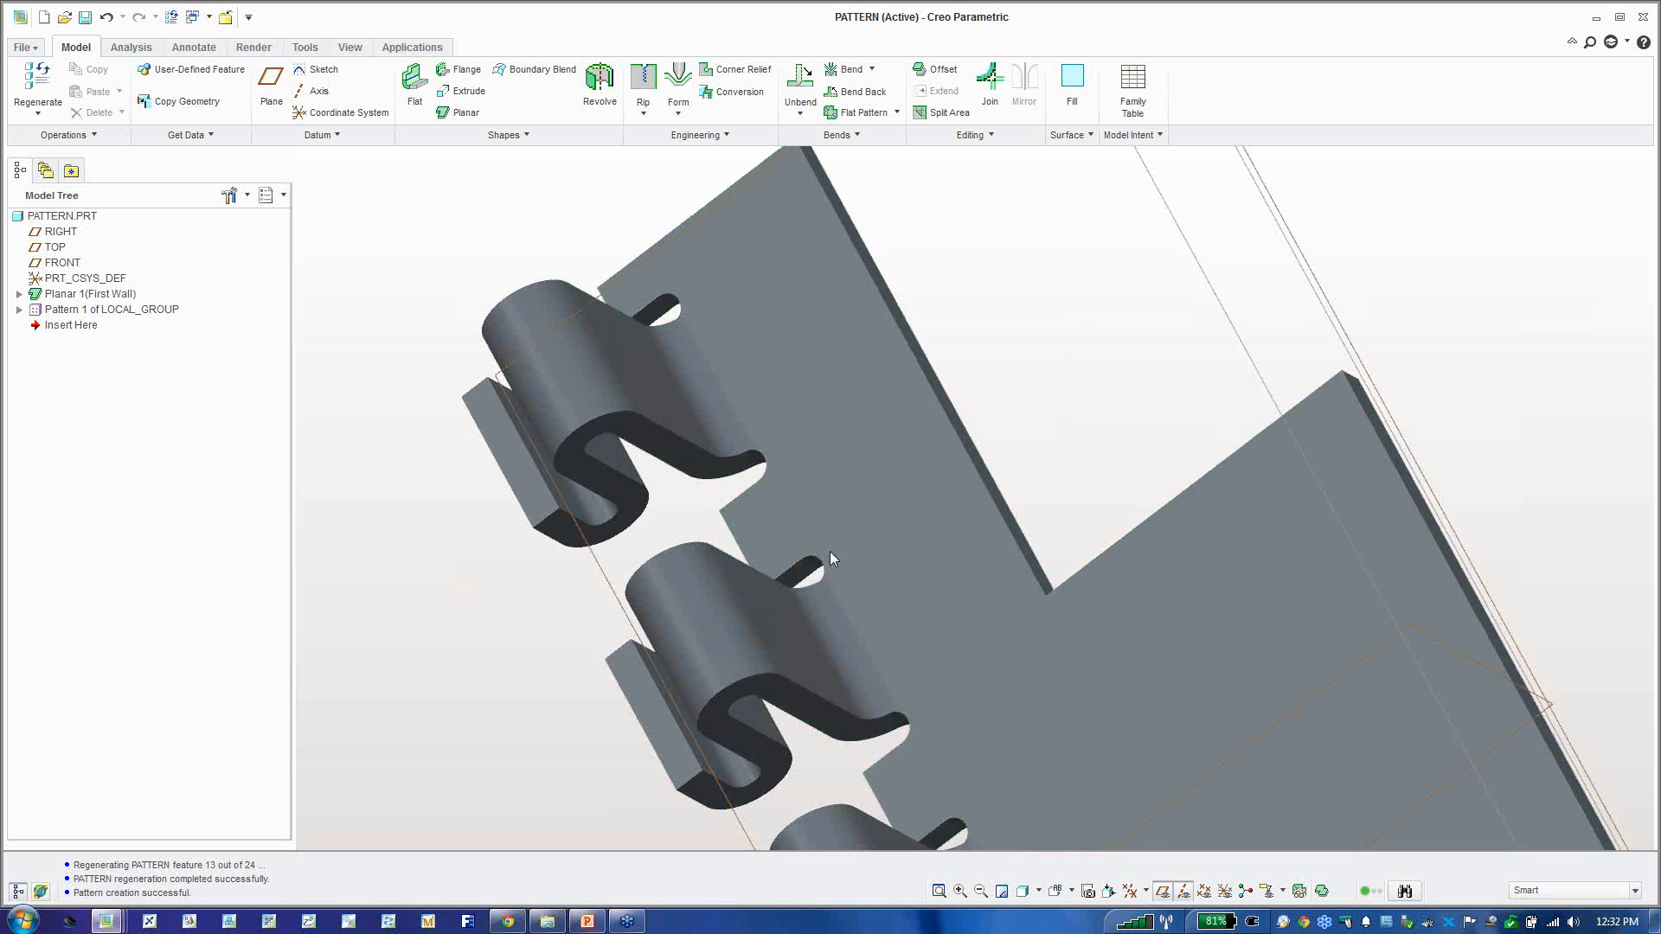
scroll(856, 657, "down", 4)
middle_click_drag(865, 636, 902, 567)
left_click(924, 381)
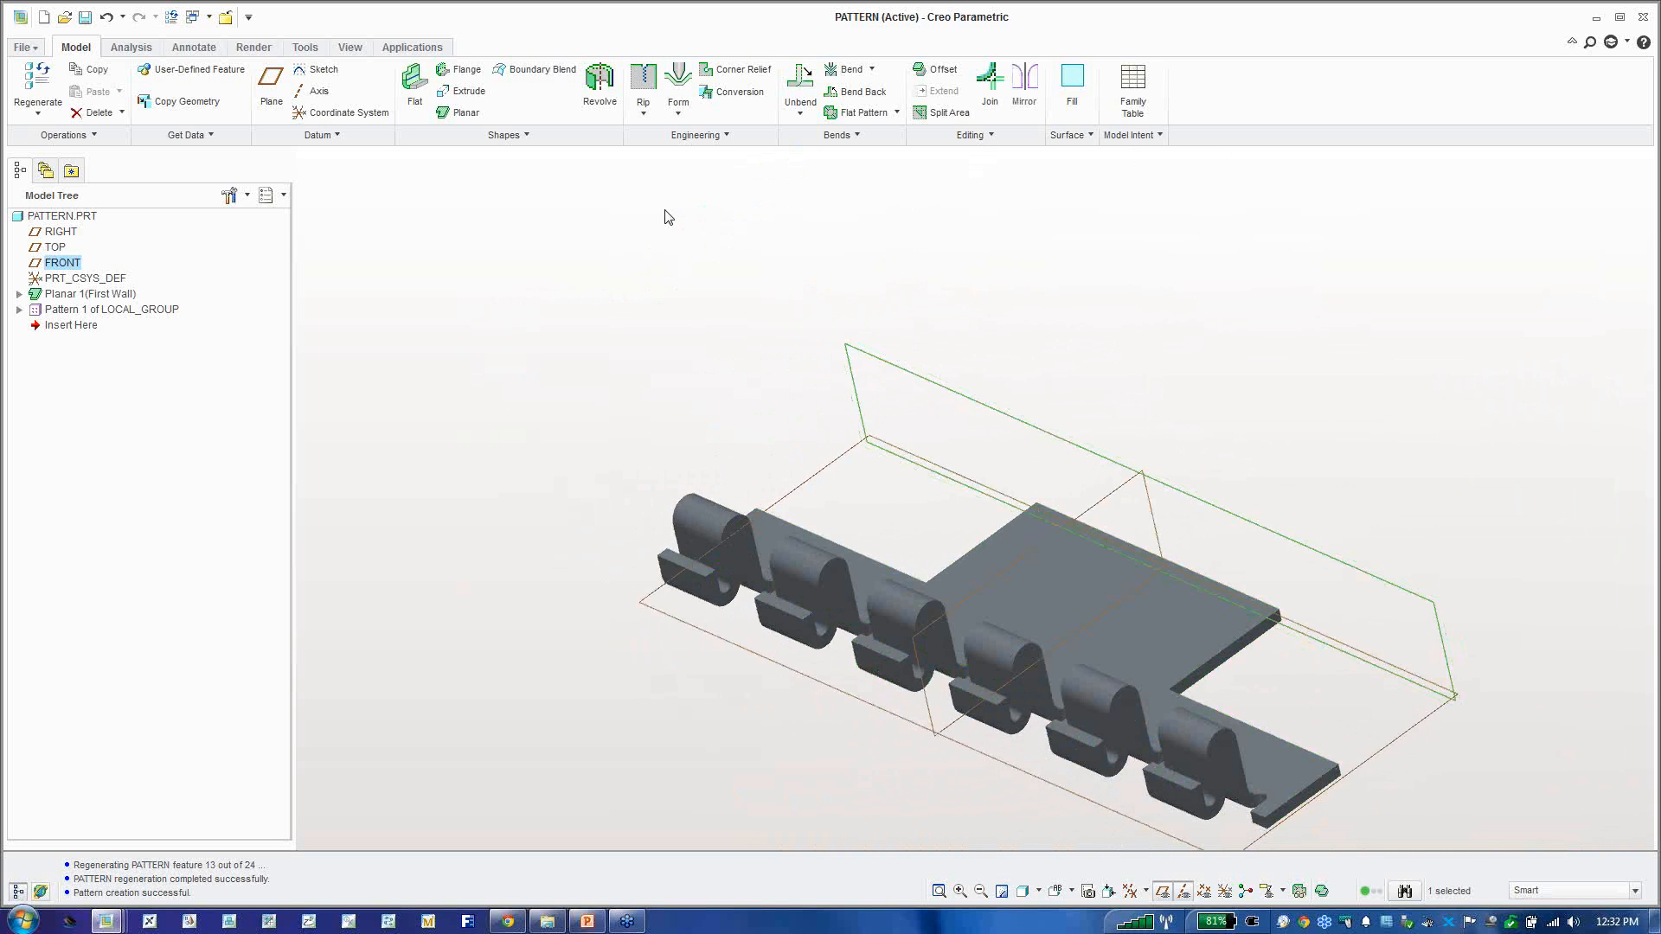
Step: Switch to SKETCH_FORM.PRT and turn off the display of datum planes and axes
left_click(198, 19)
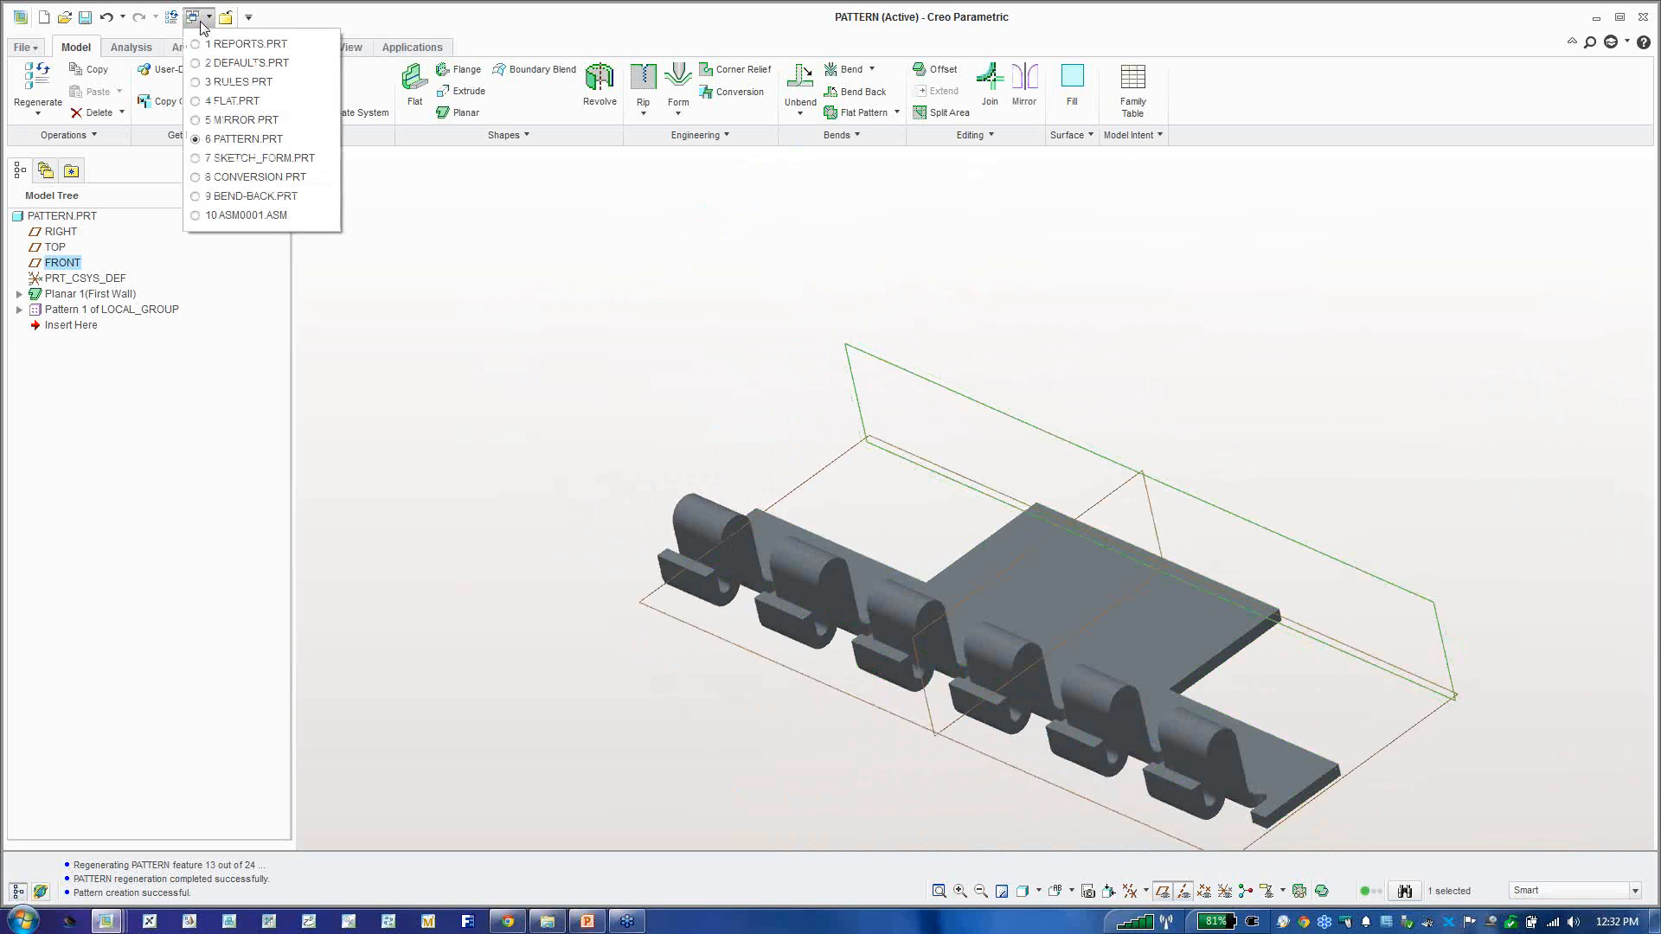
left_click(251, 158)
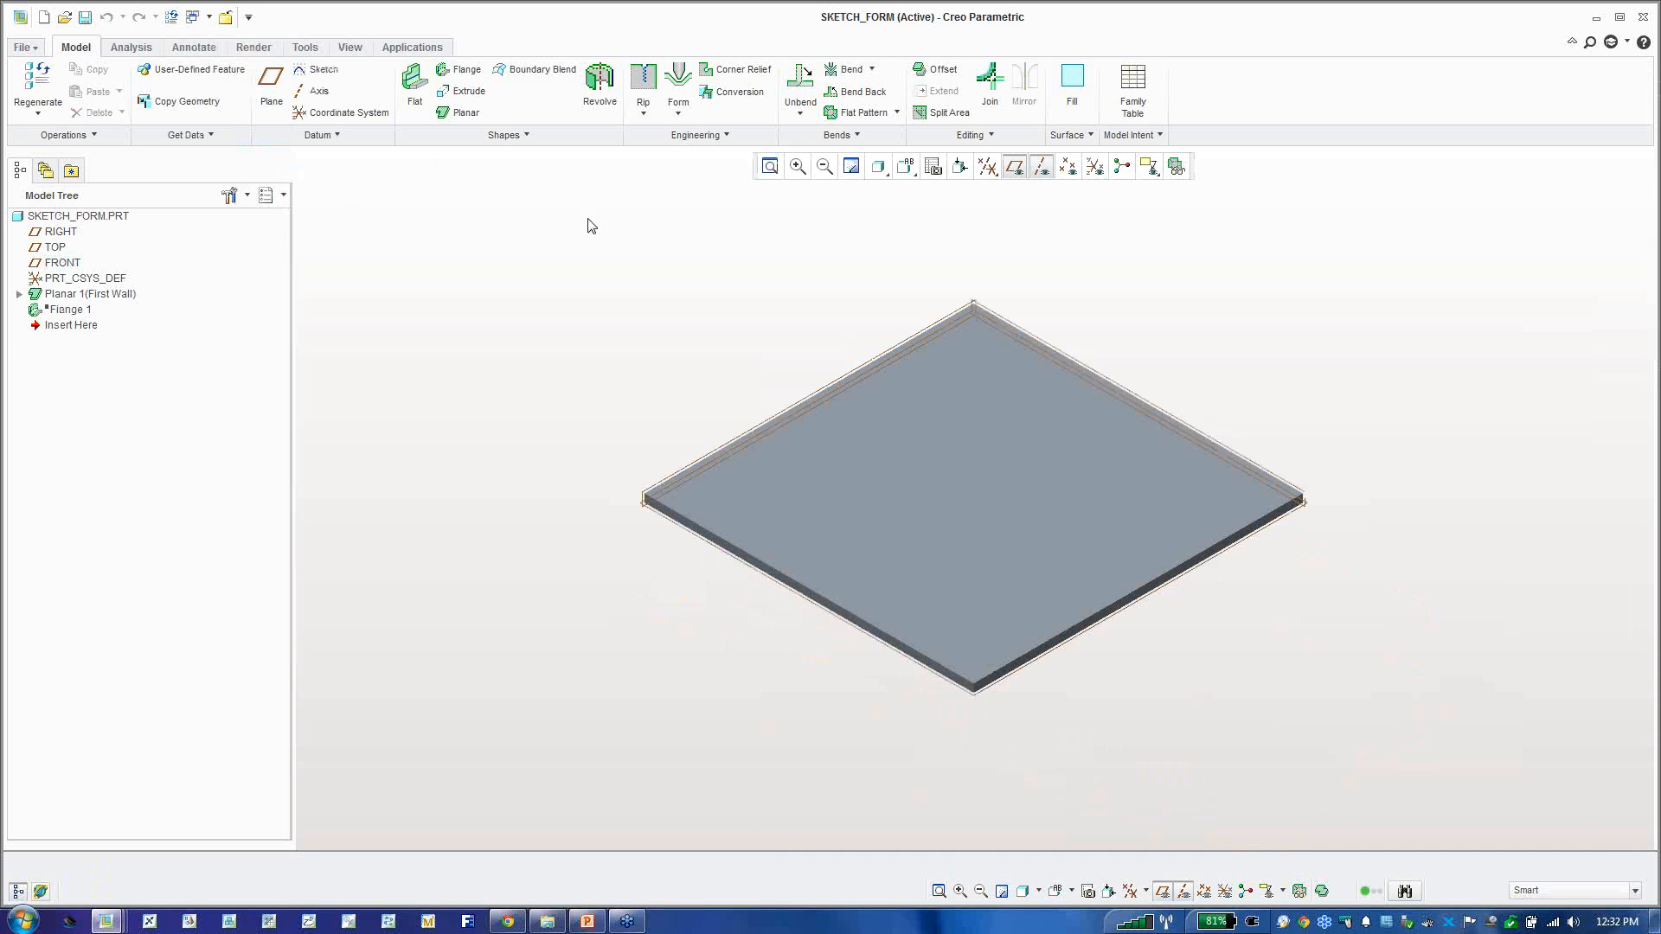
scroll(805, 242, "up", 2)
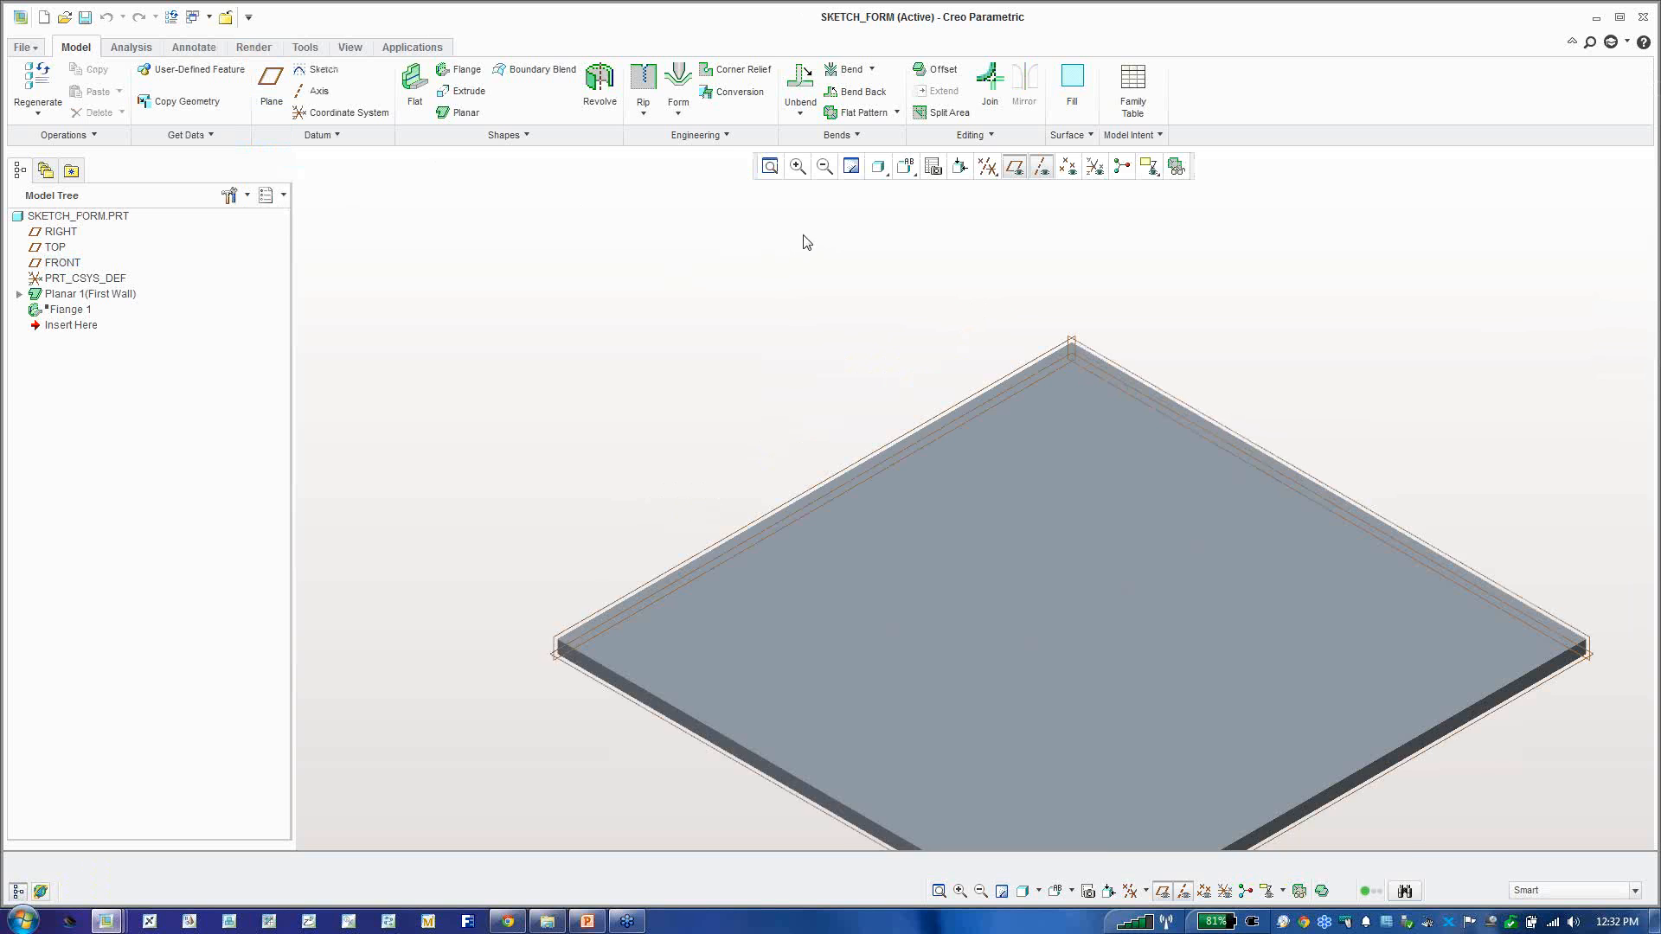
scroll(804, 242, "down", 2)
scroll(1348, 489, "up", 1)
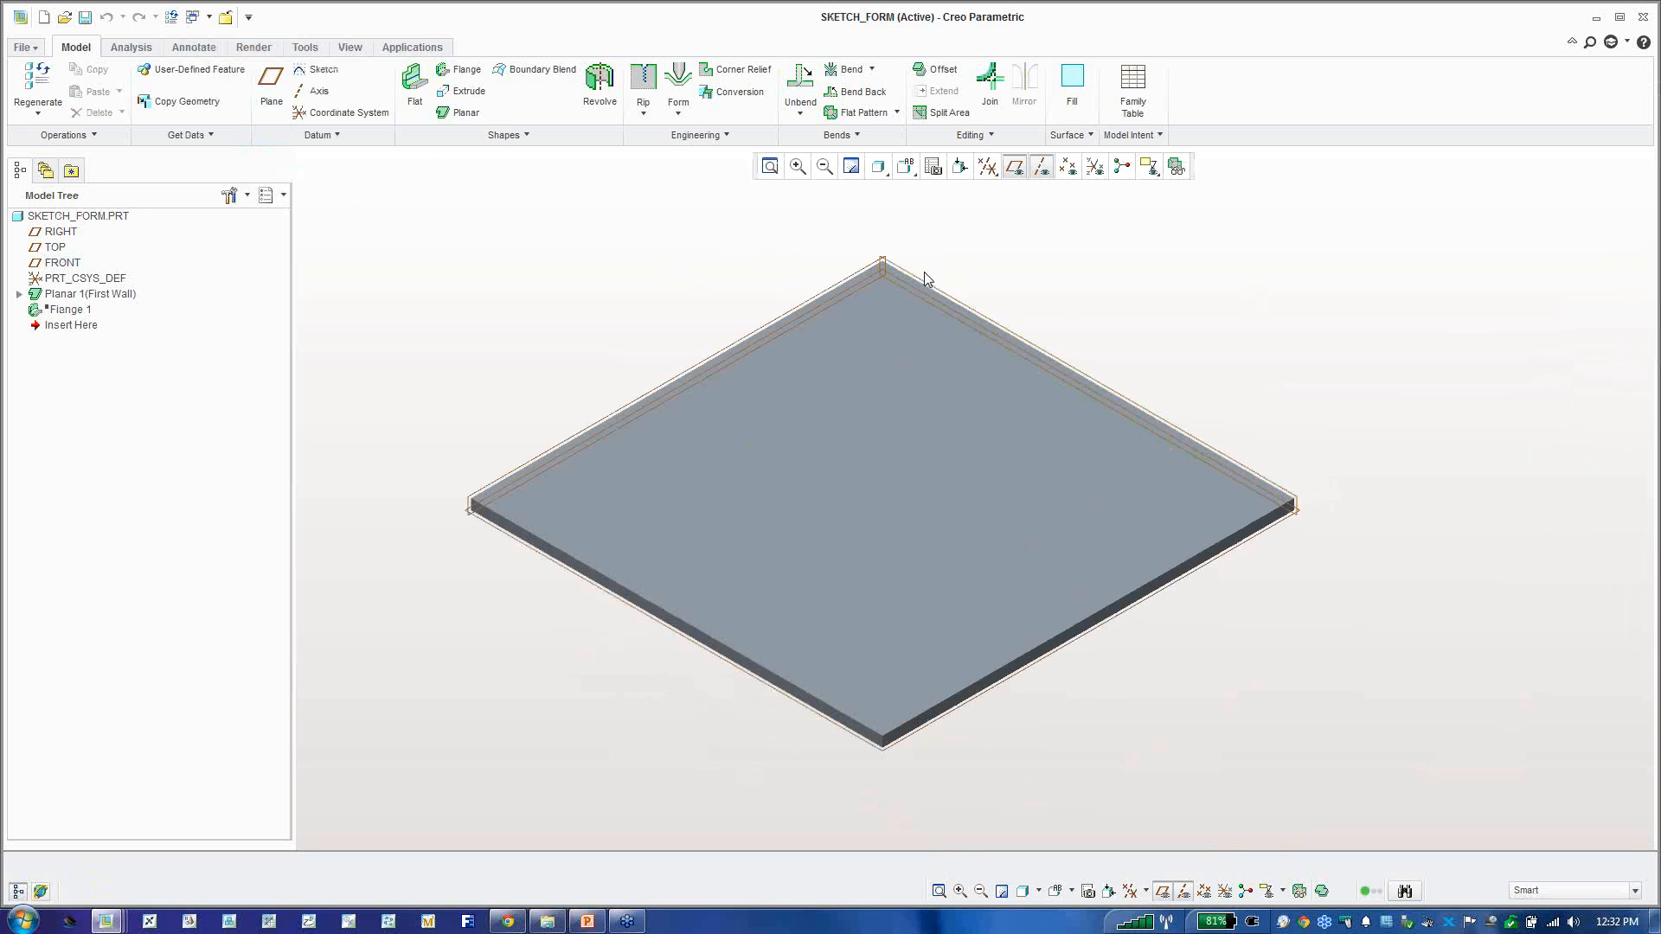
left_click(1163, 893)
left_click(1184, 892)
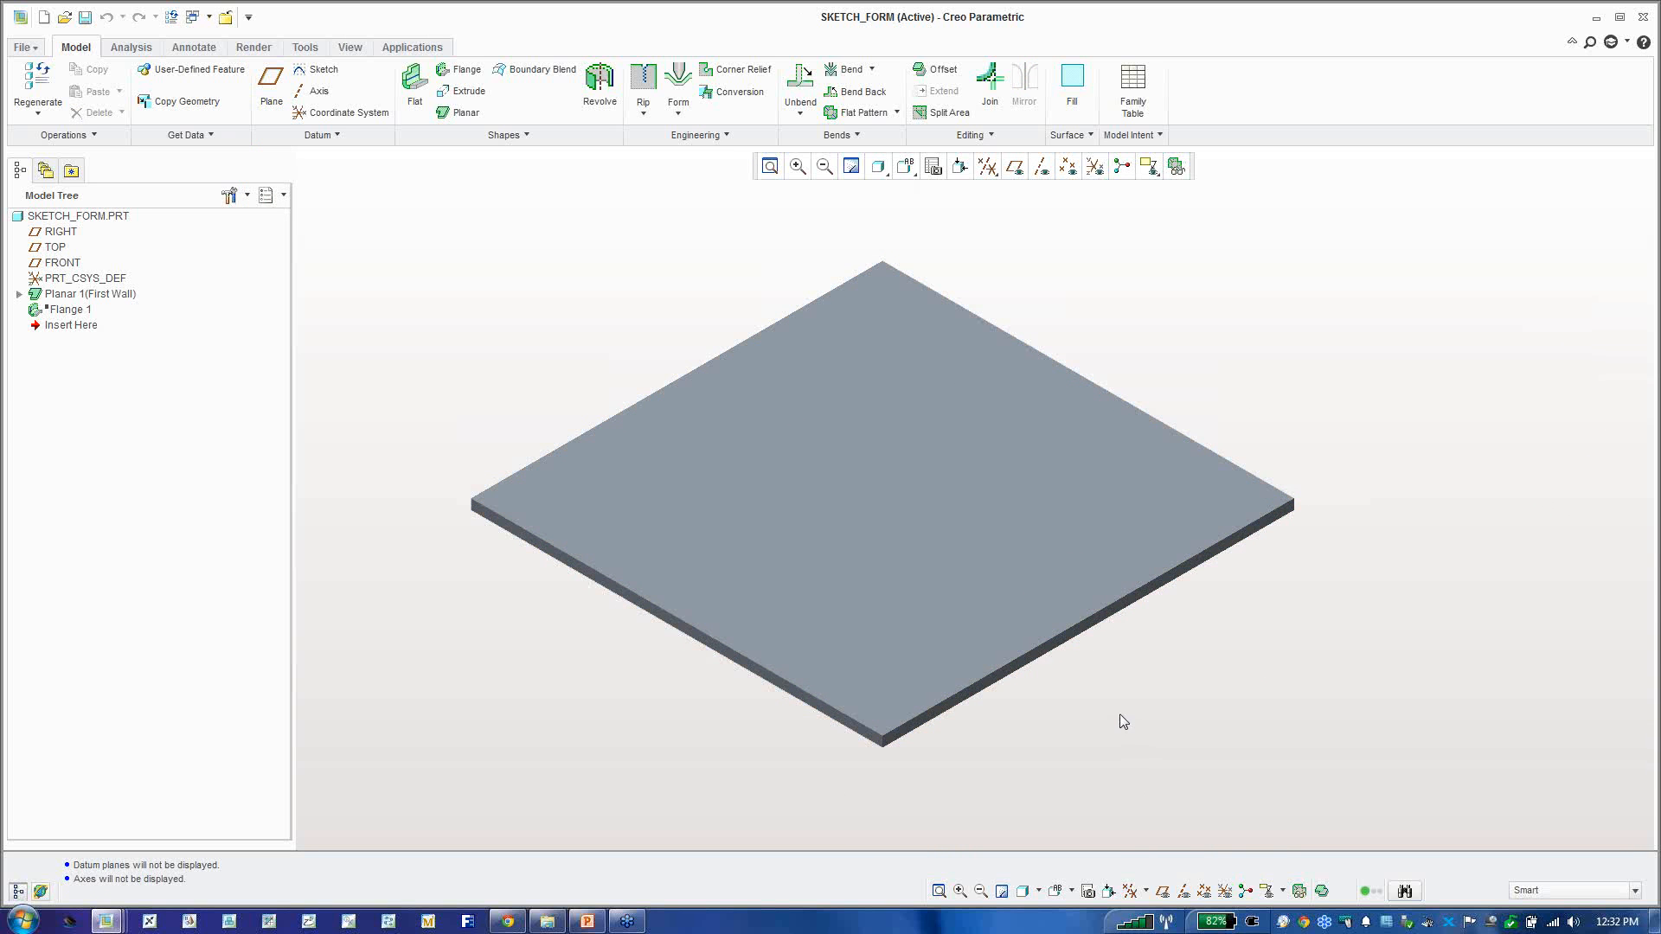
Step: Start a Sketched Form feature with its sketch on the top face of the square plate
left_click(681, 113)
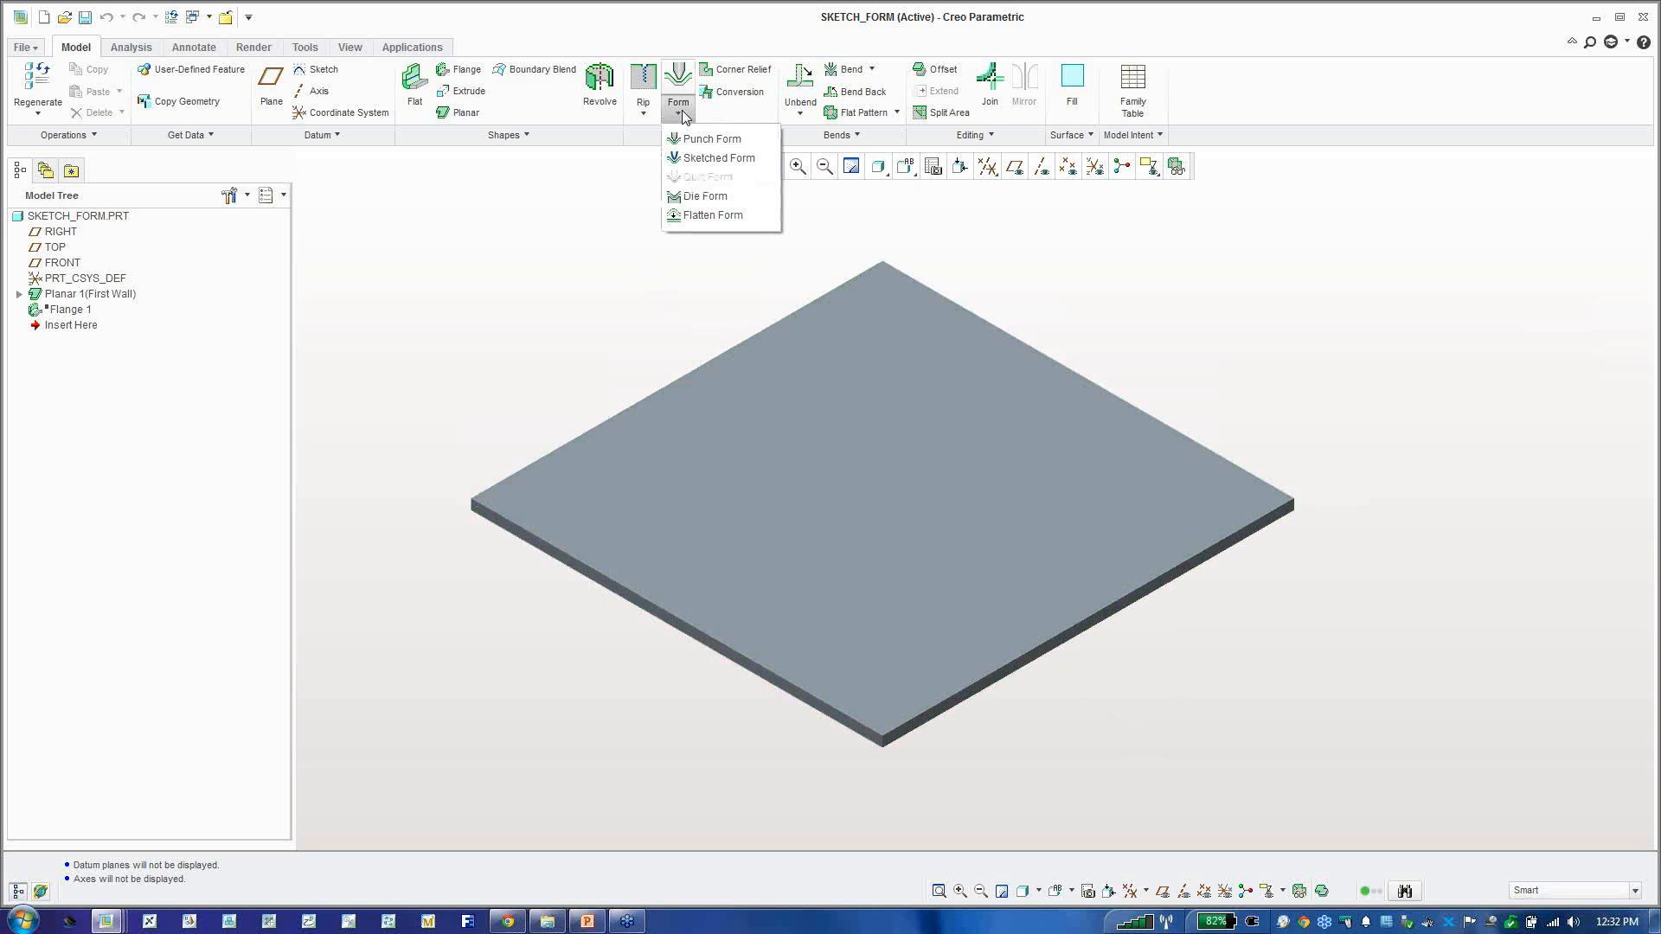
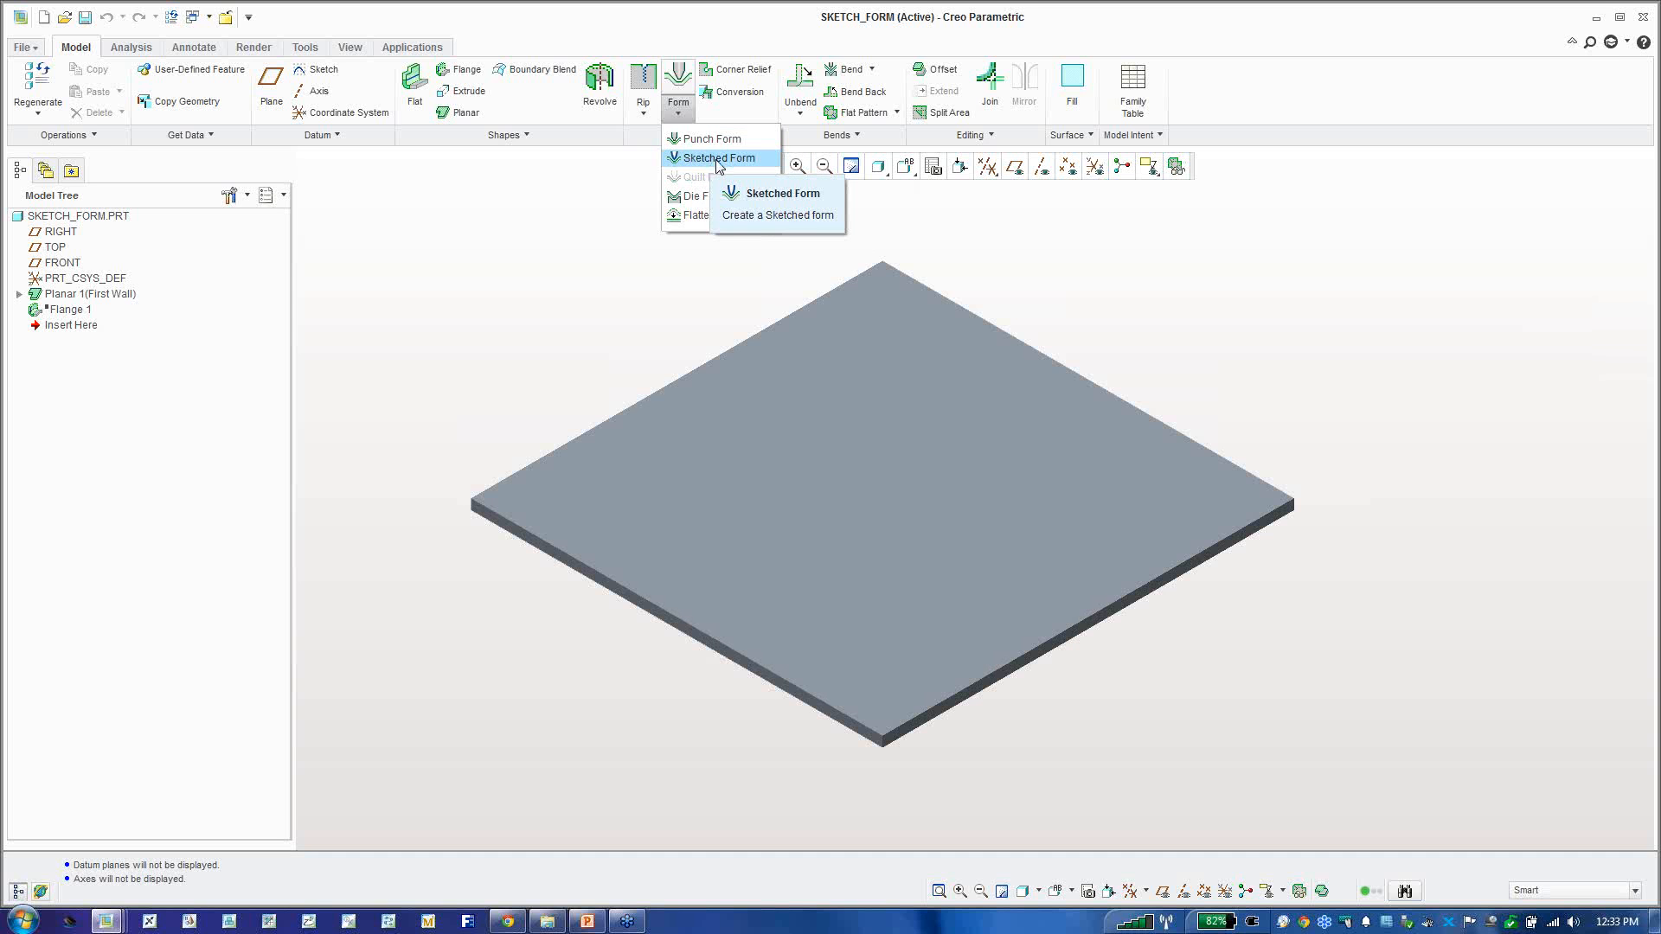
left_click(717, 159)
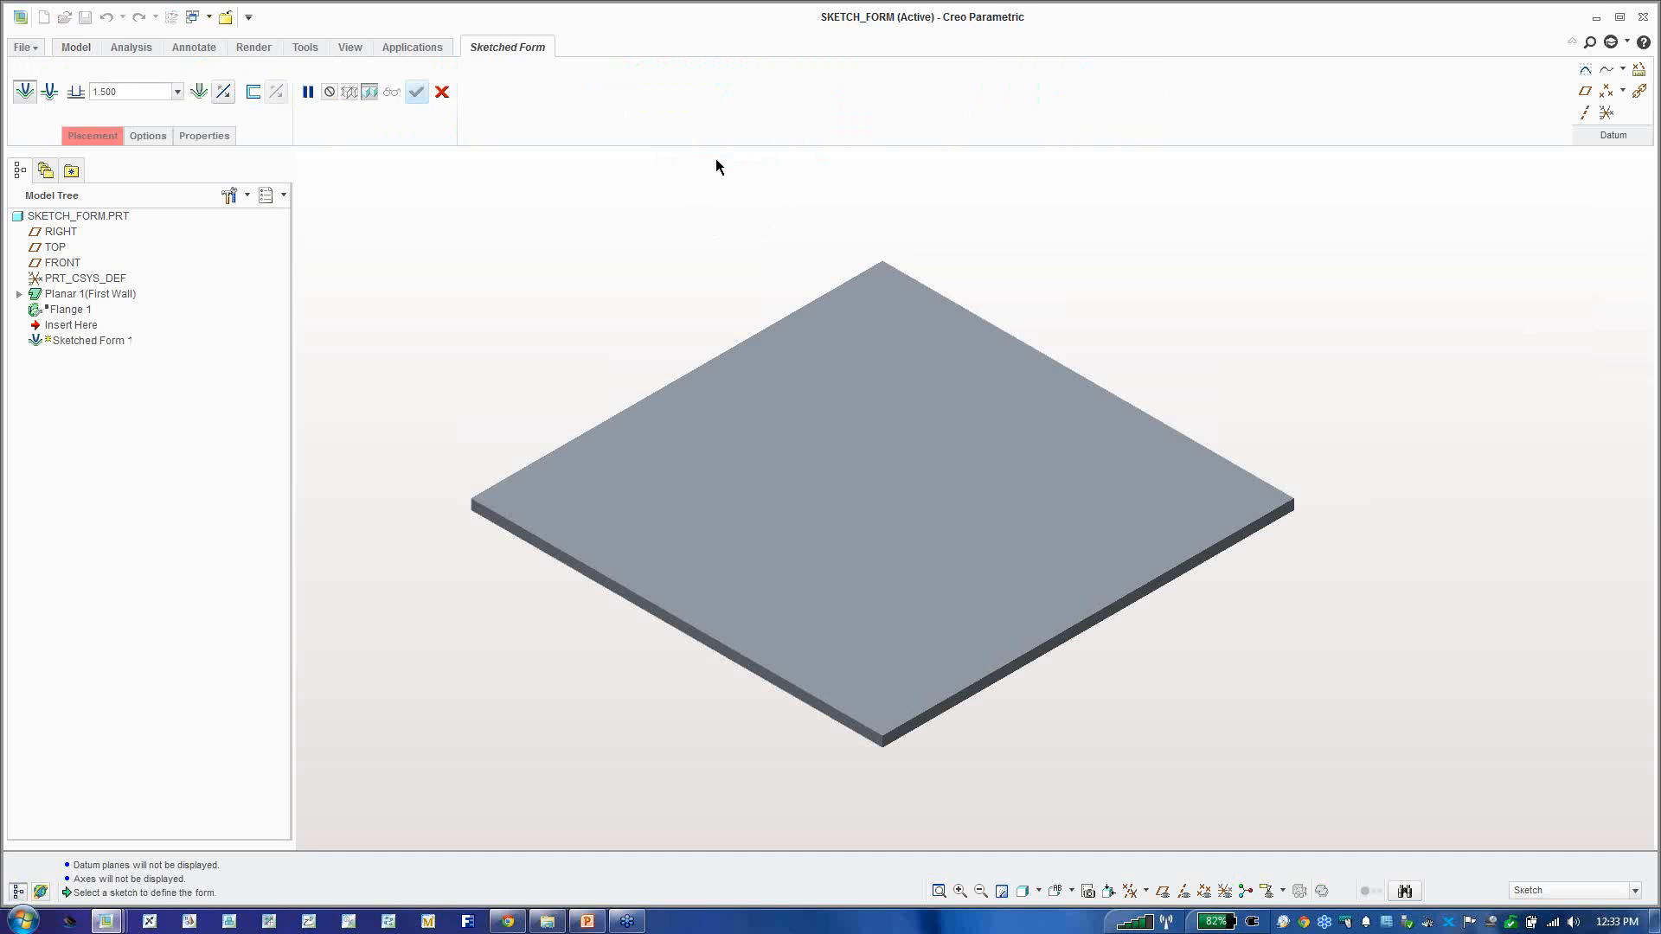
left_click(812, 439)
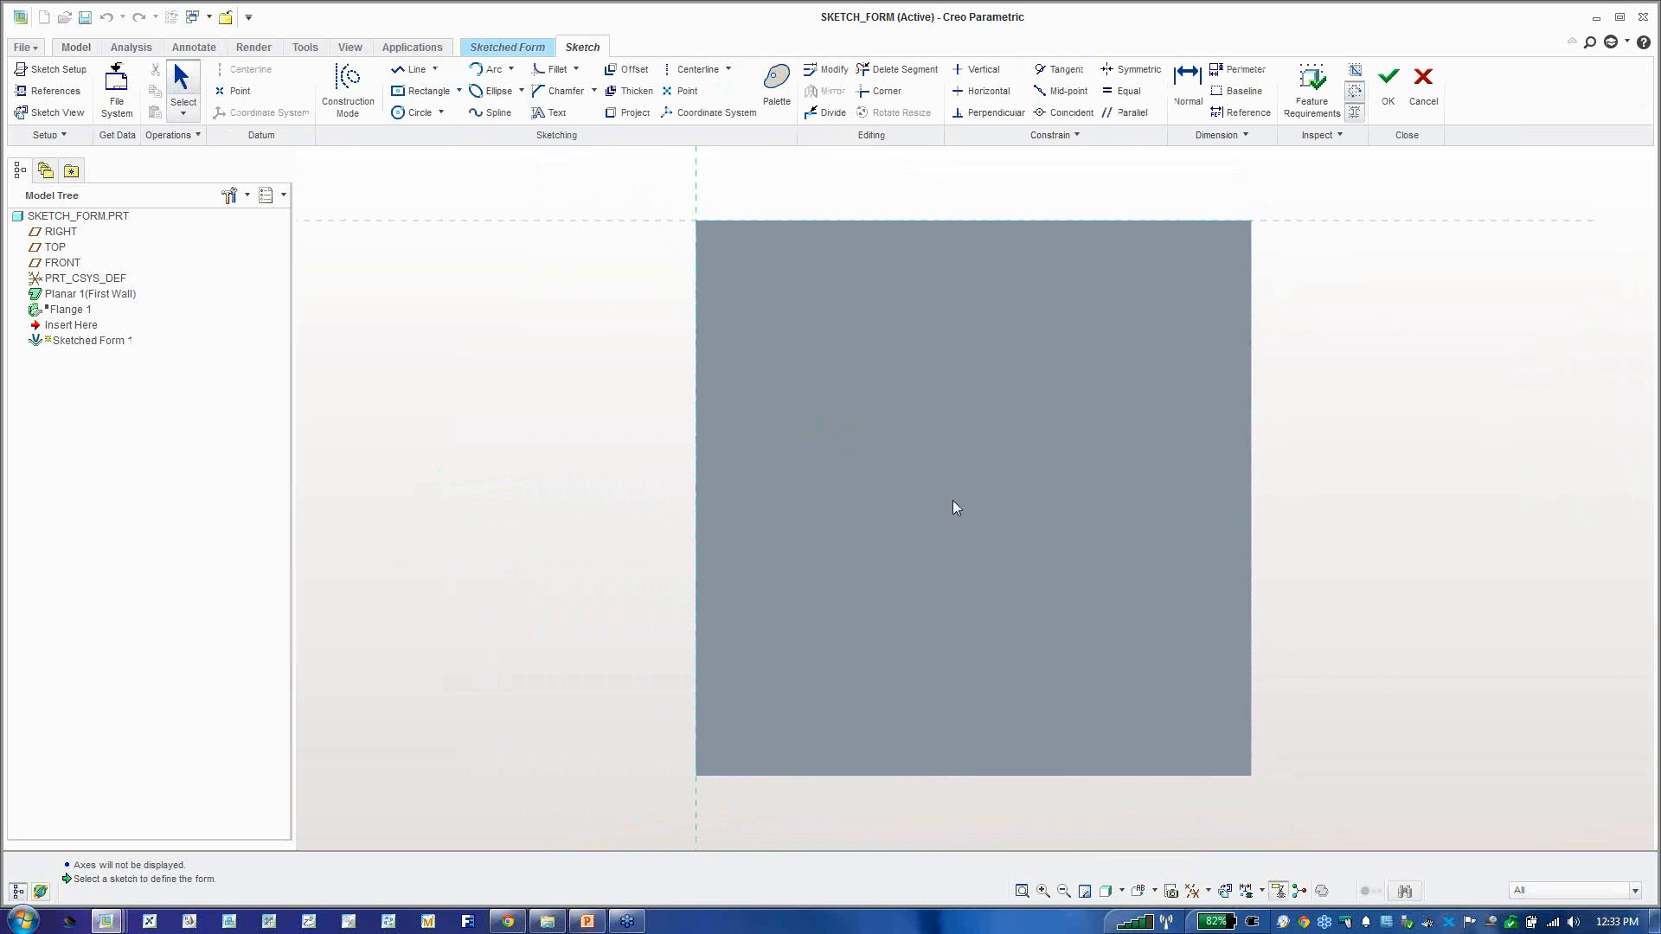
Step: Sketch two parallel horizontal lines of equal length, about 9.6 long and 2.3 apart, with aligned ends inside the plate outline
left_click(413, 69)
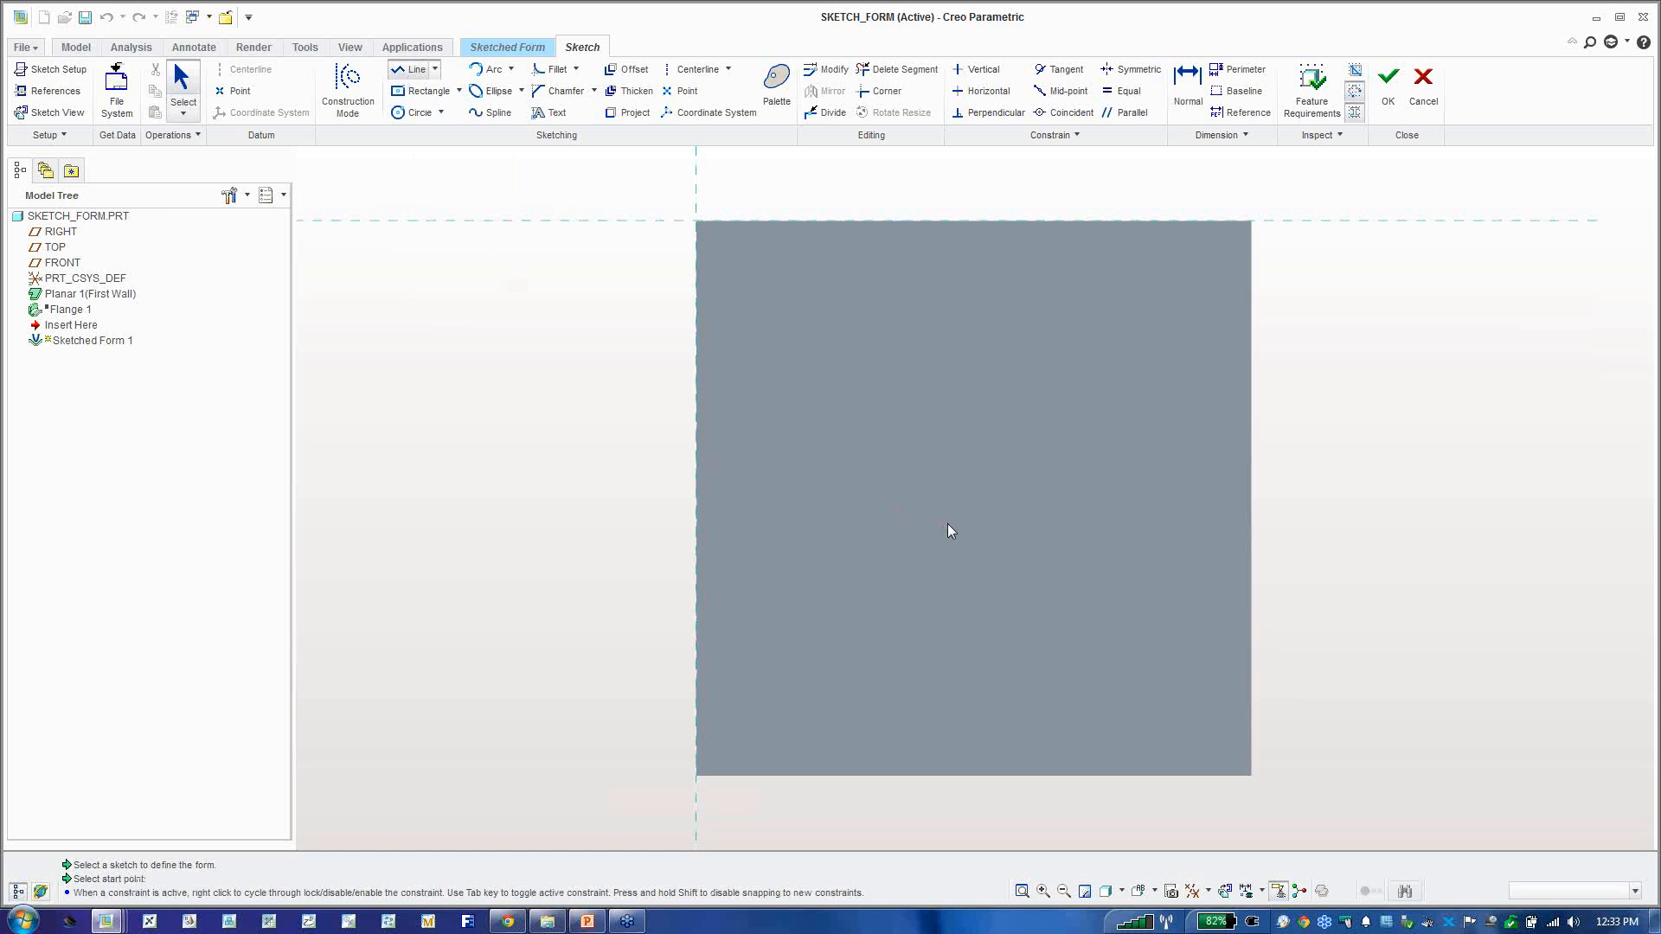
left_click(855, 531)
left_click(1119, 530)
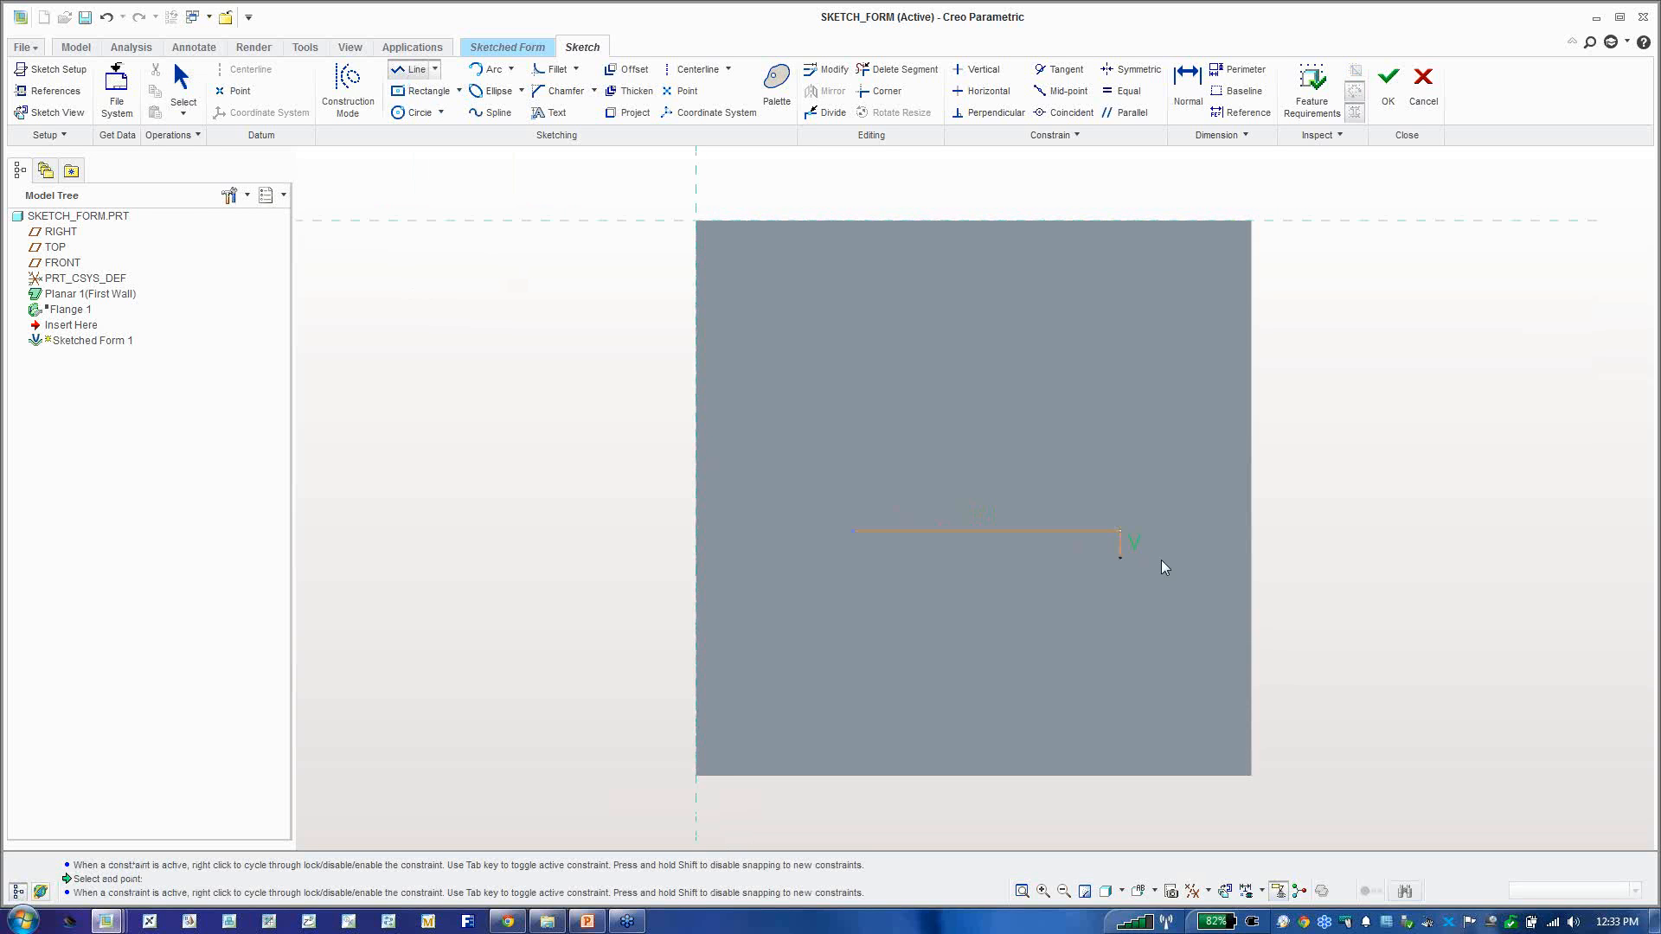
middle_click(1172, 511)
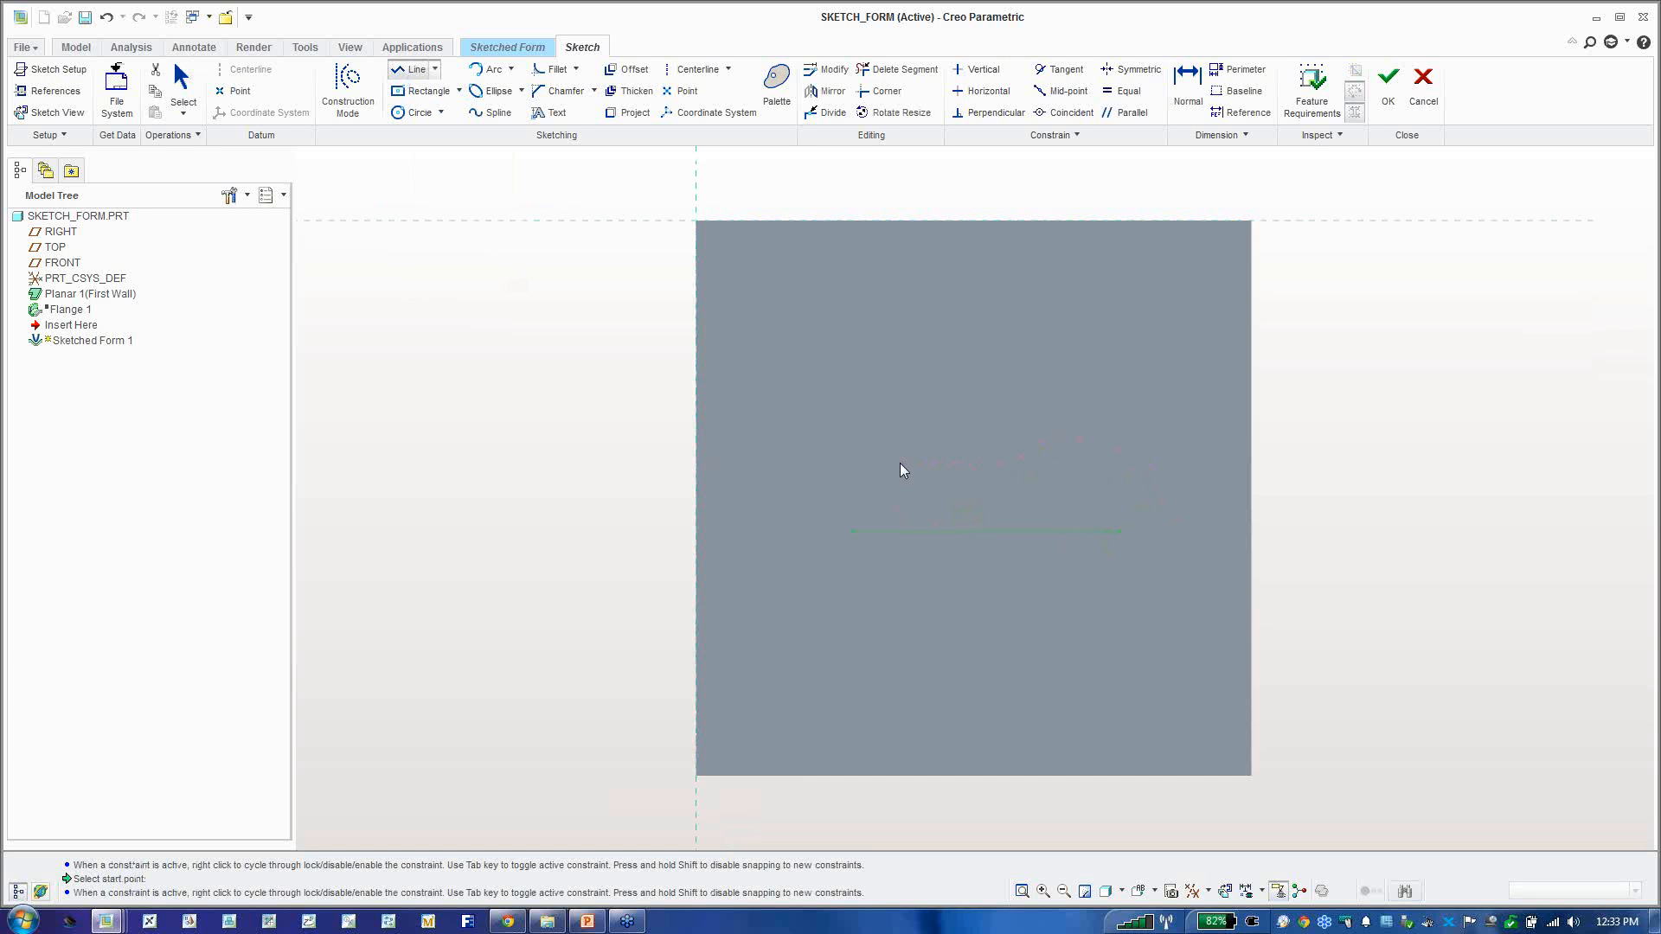
left_click(852, 467)
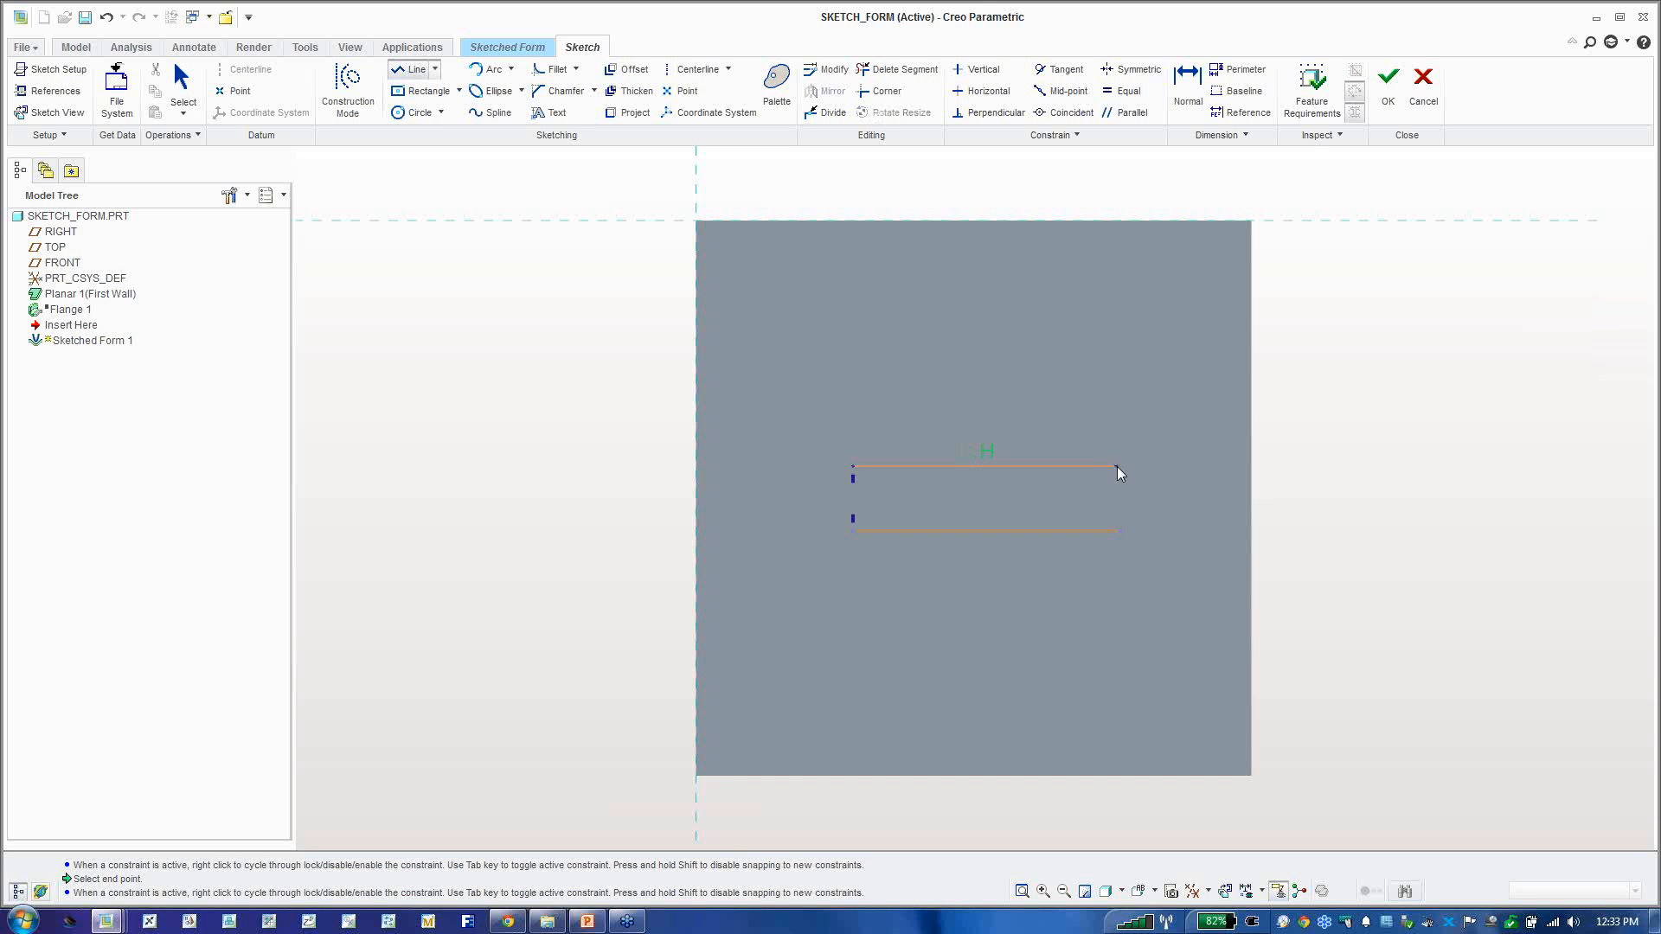
left_click(1118, 466)
middle_click(1147, 422)
middle_click(1141, 420)
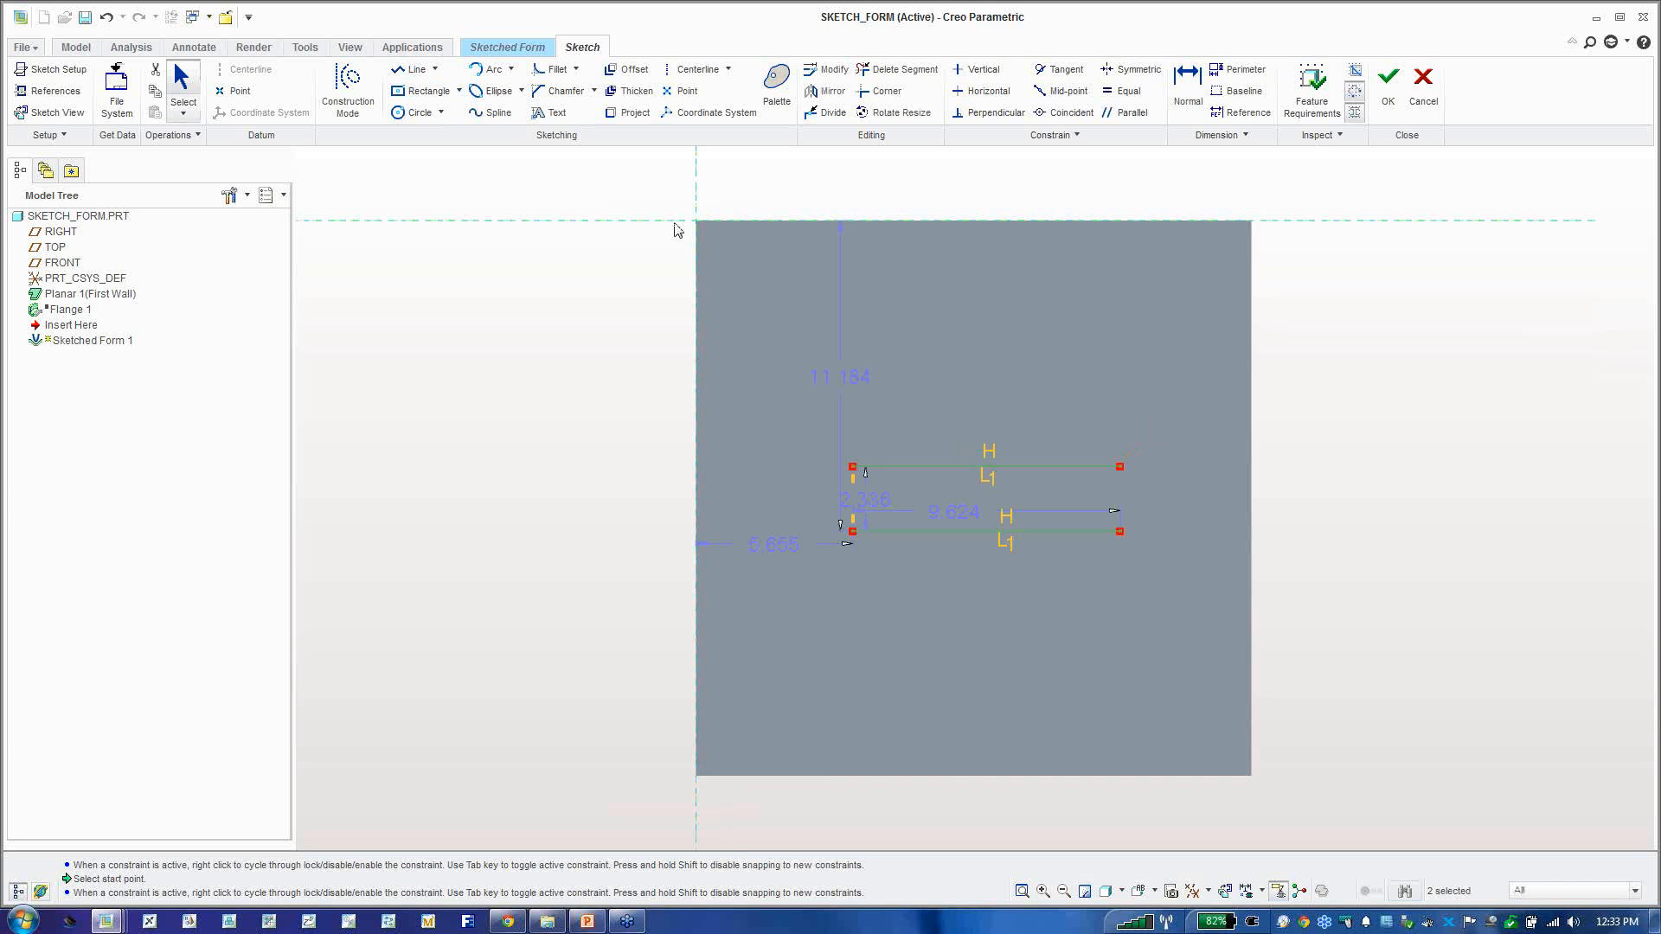
Step: Sketch an arc from each end of the lower line up to the upper line, tangent there and bulging outward
left_click(487, 69)
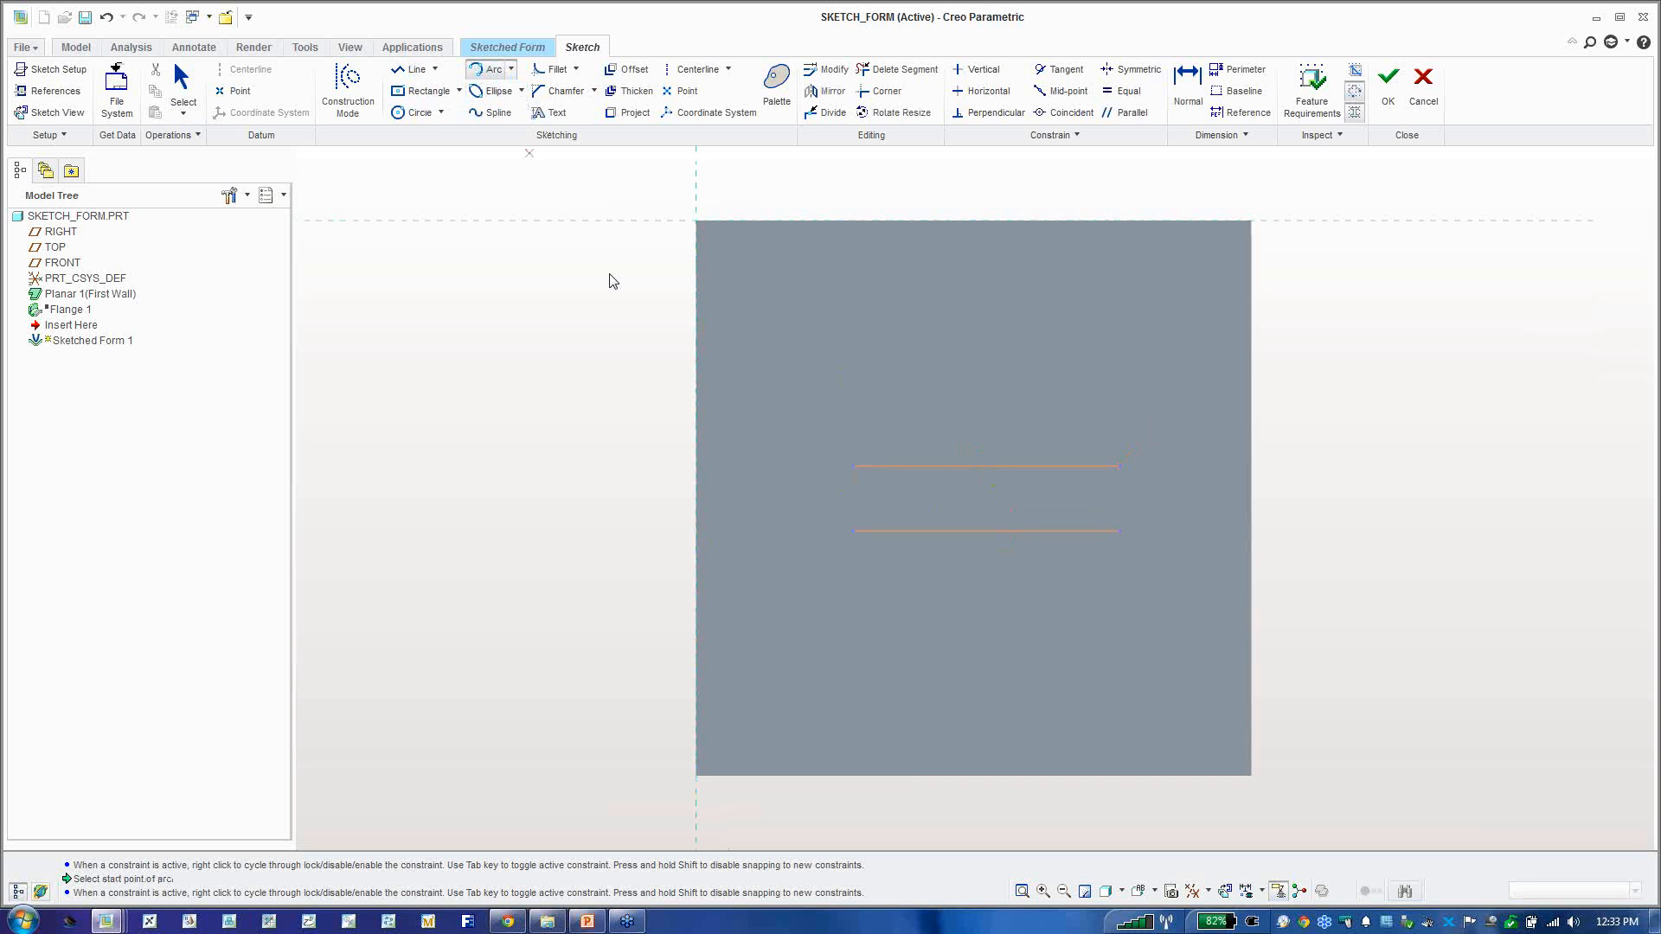
left_click(853, 531)
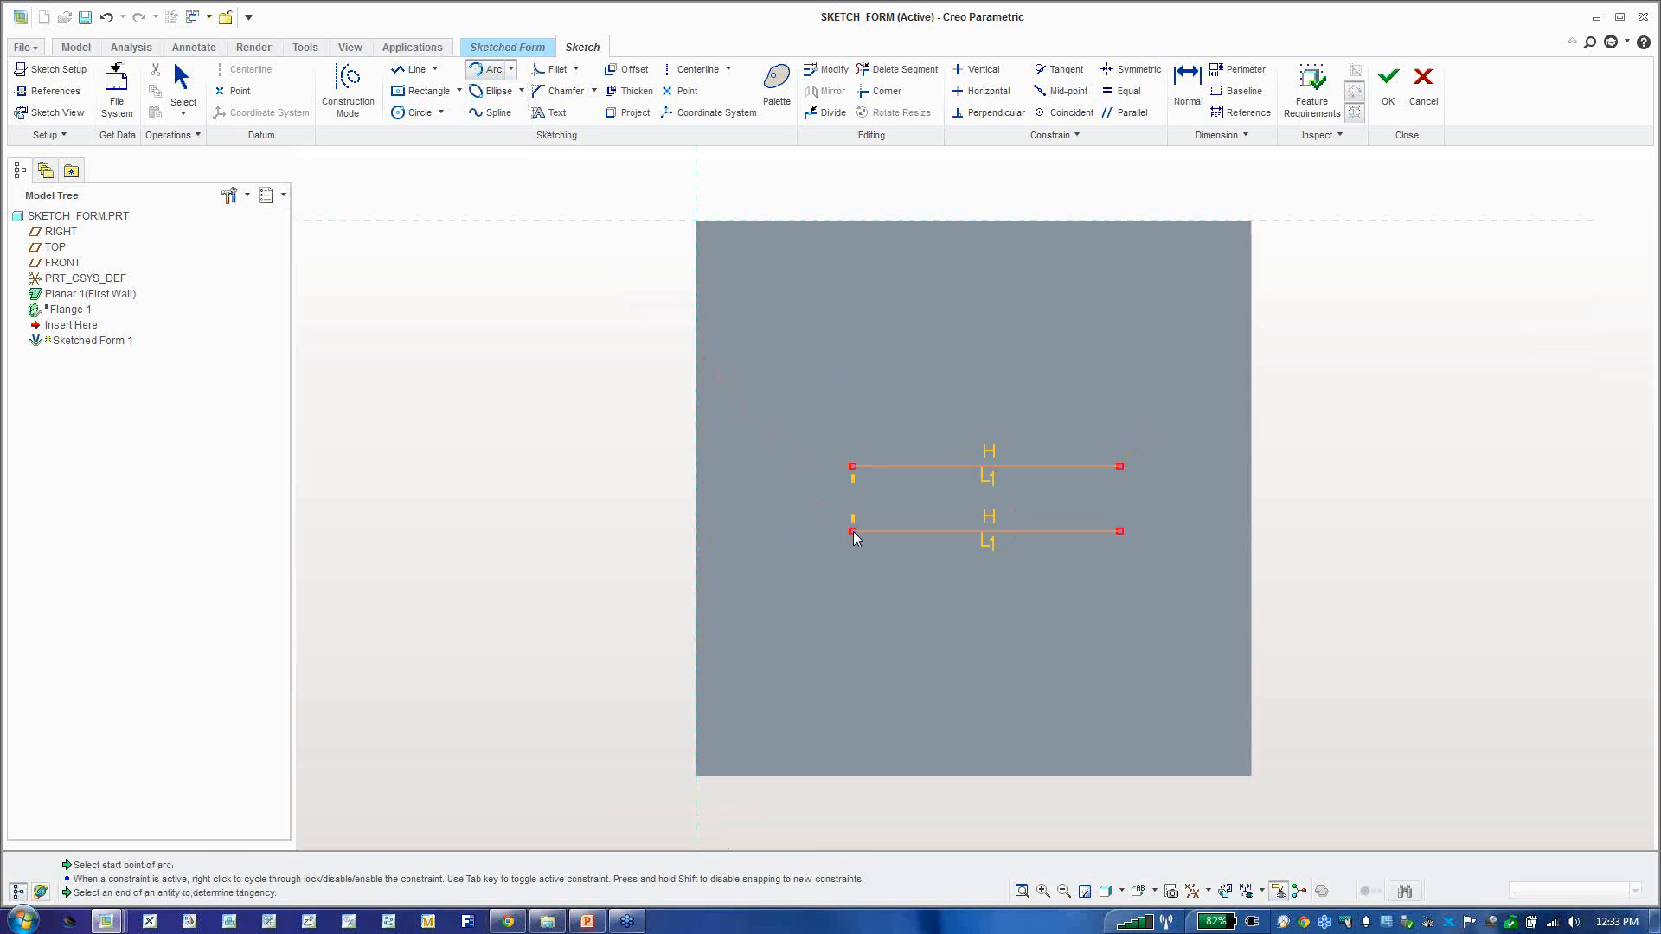
left_click(912, 471)
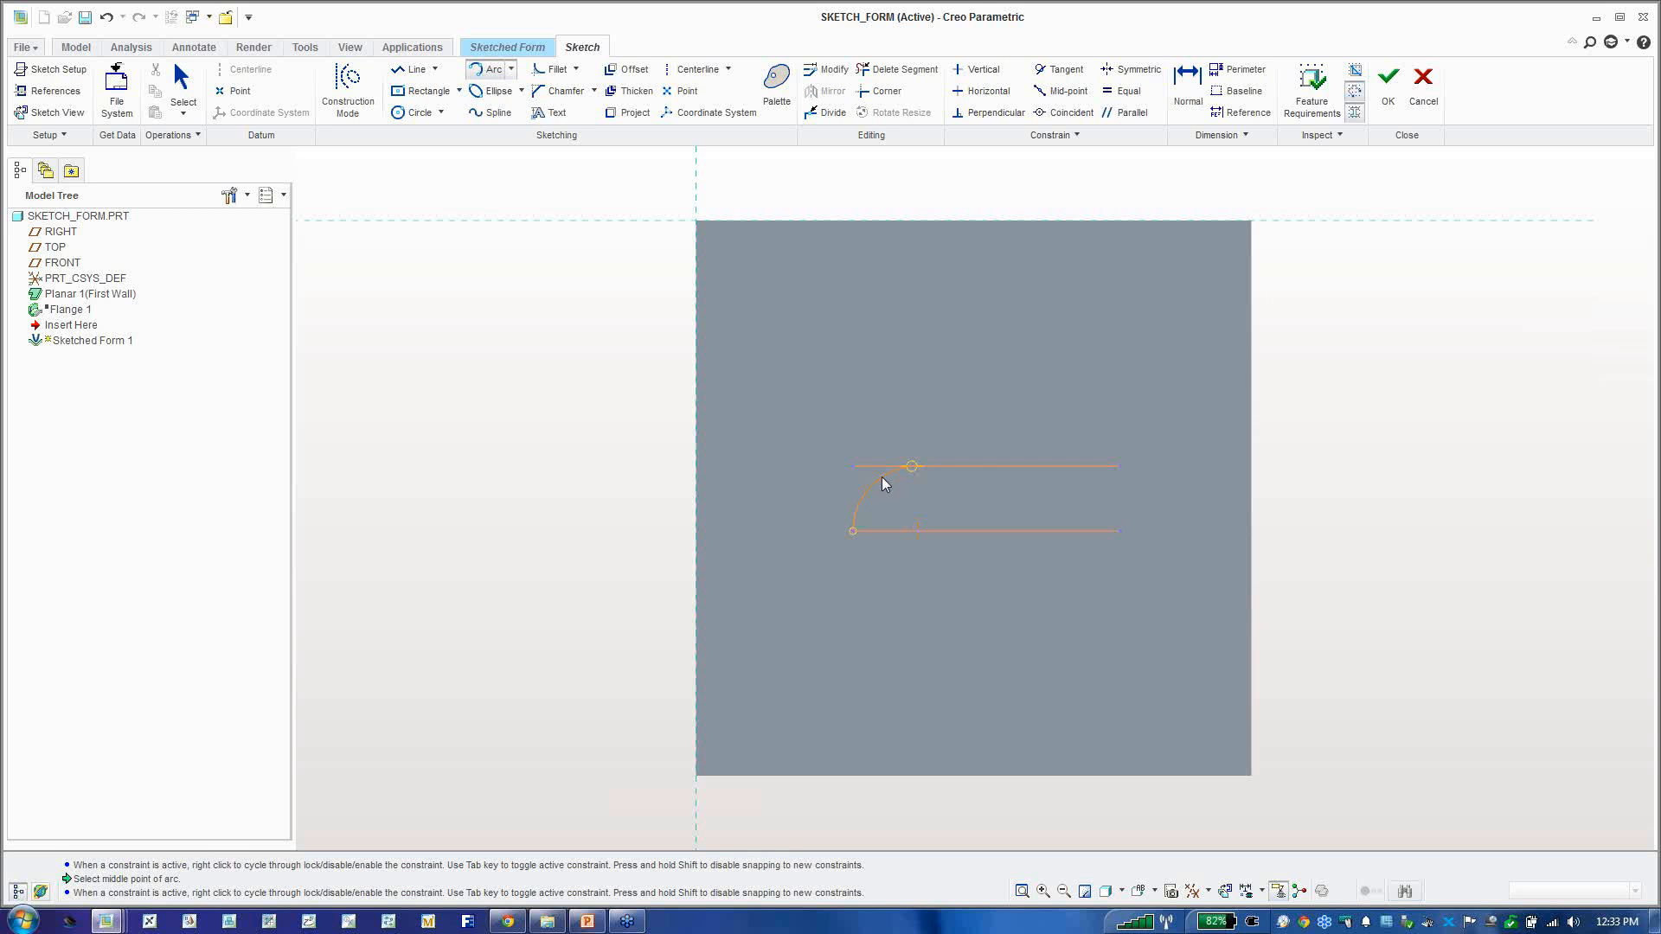
left_click(882, 483)
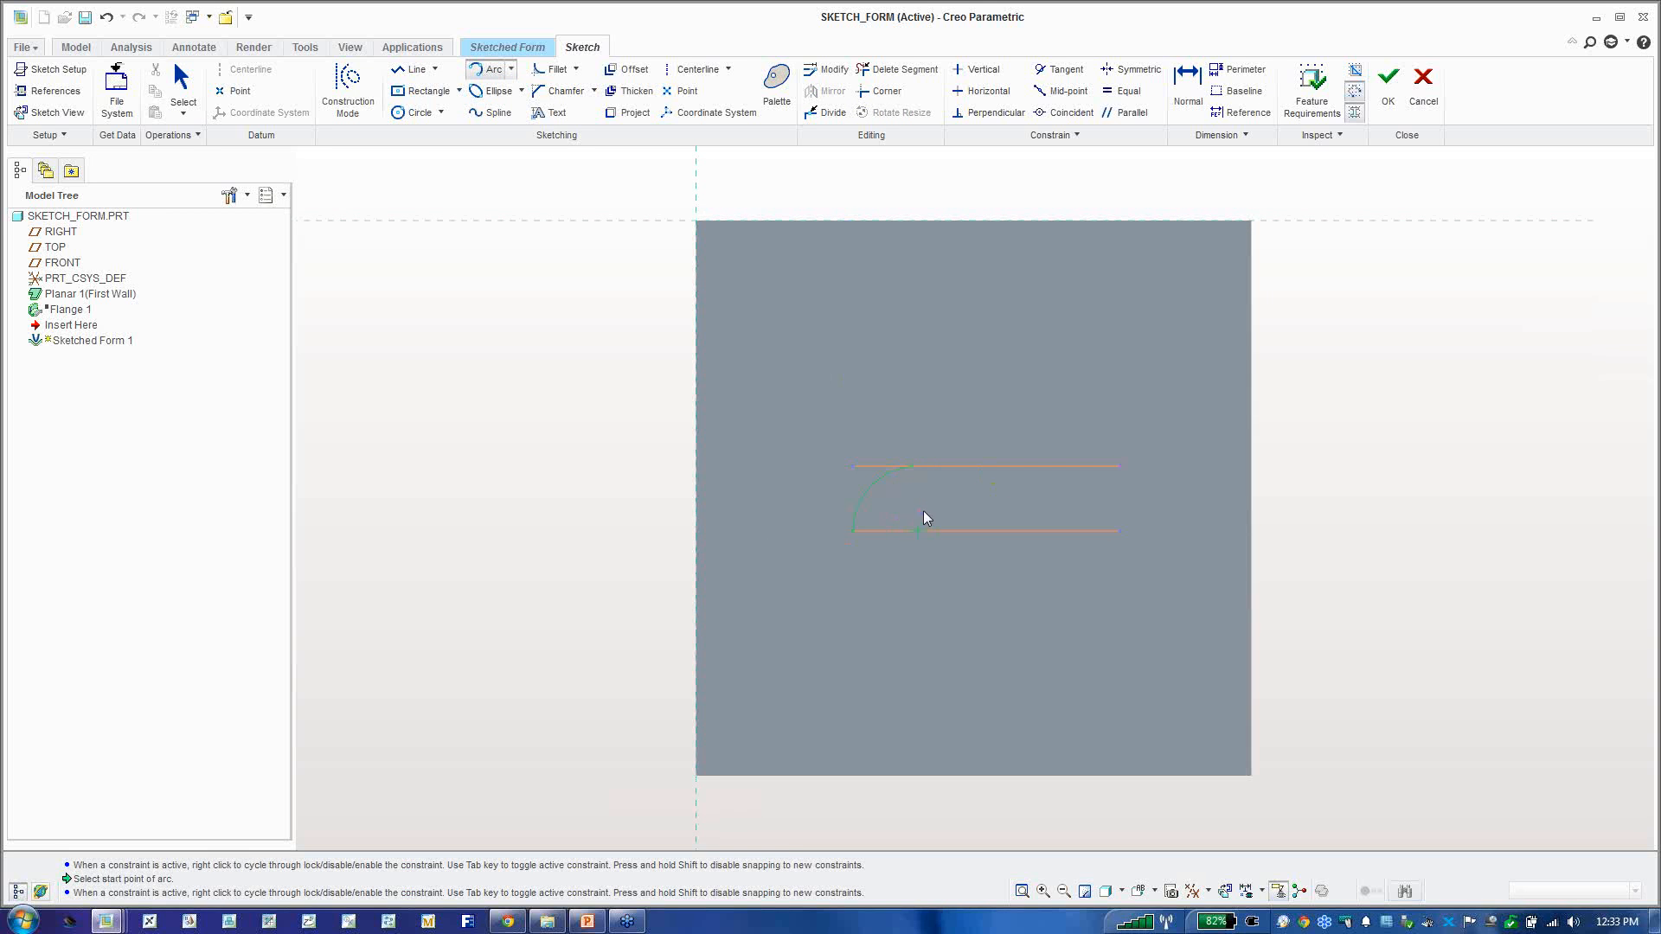
left_click(1122, 532)
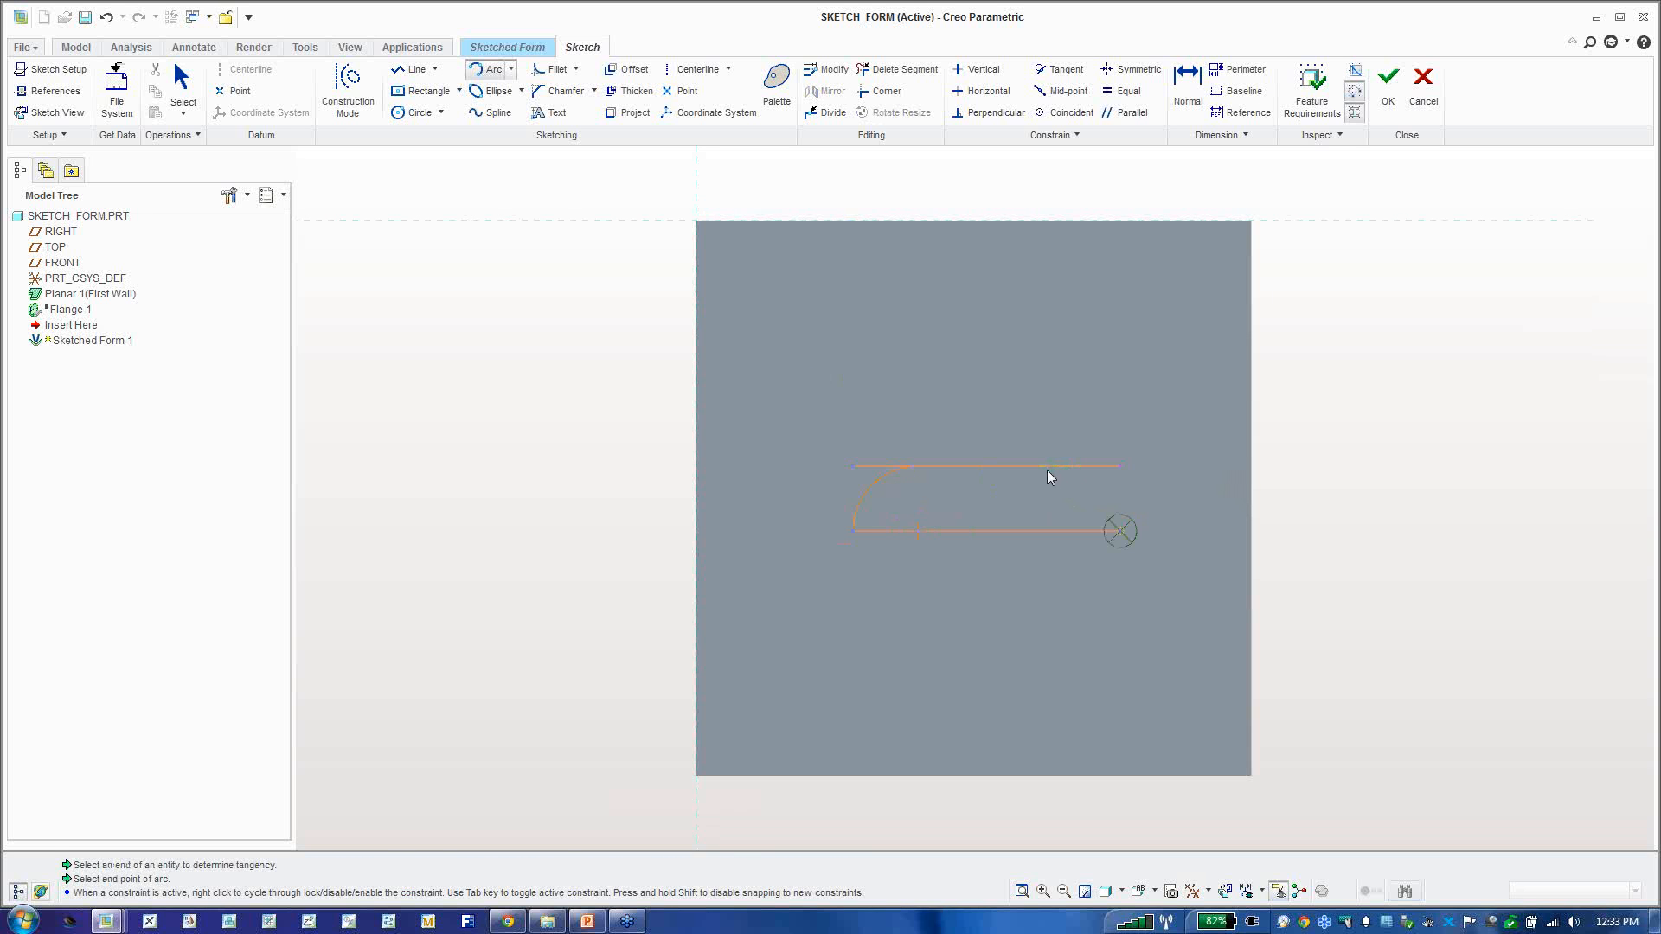
left_click(1047, 470)
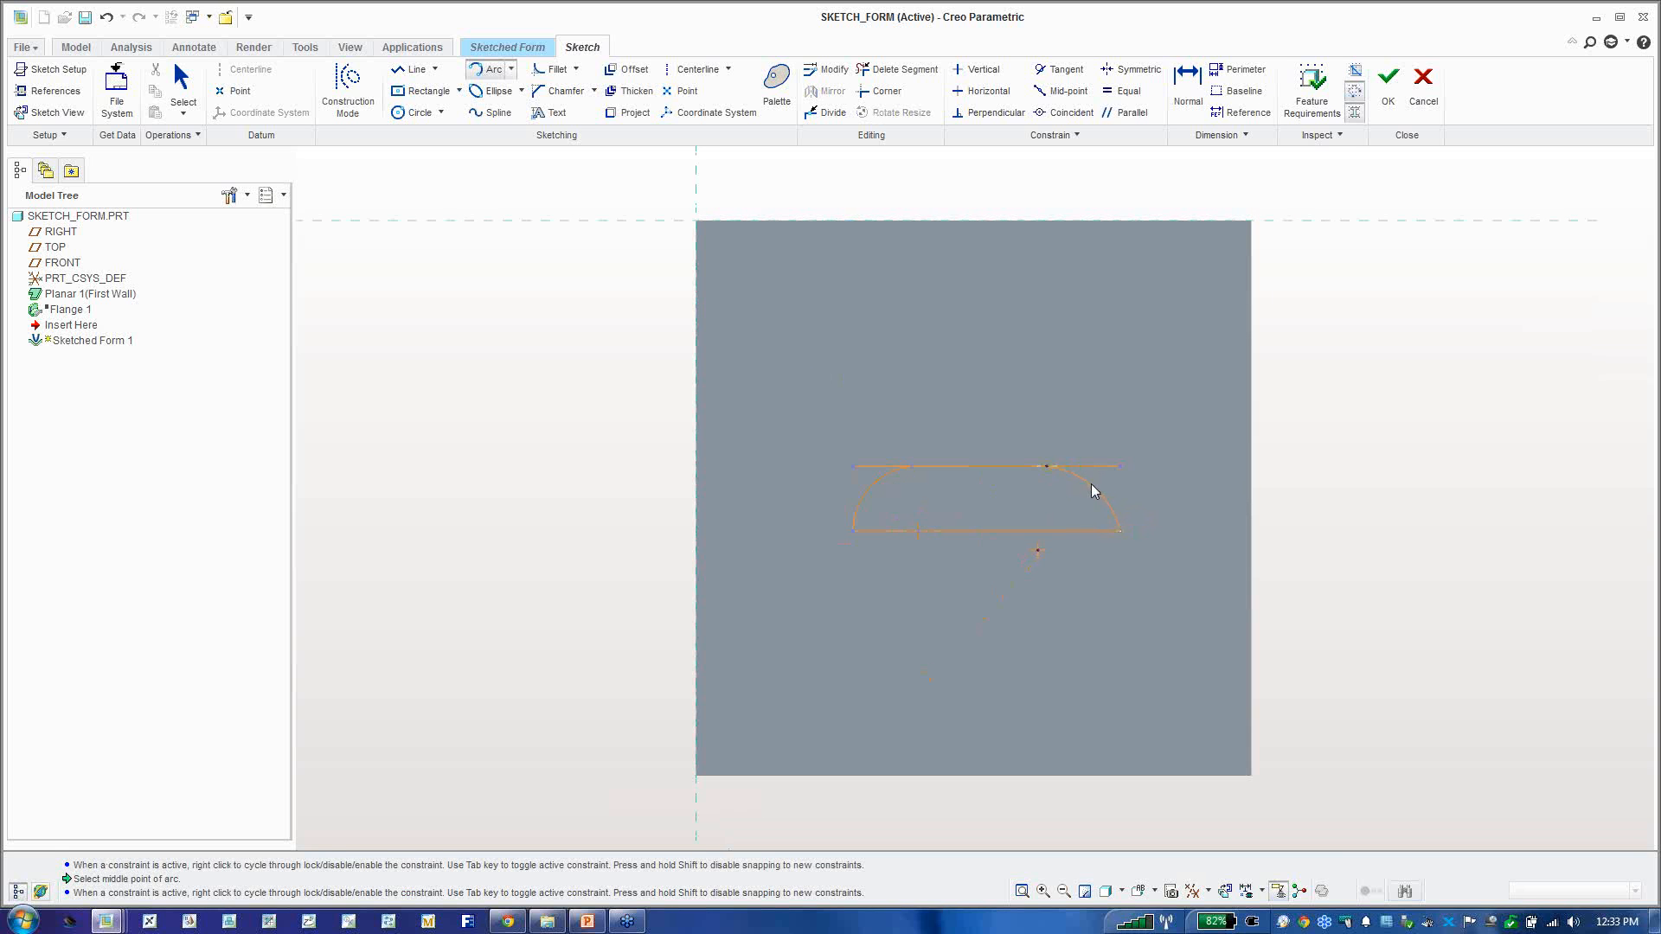
left_click(1097, 486)
middle_click(1138, 481)
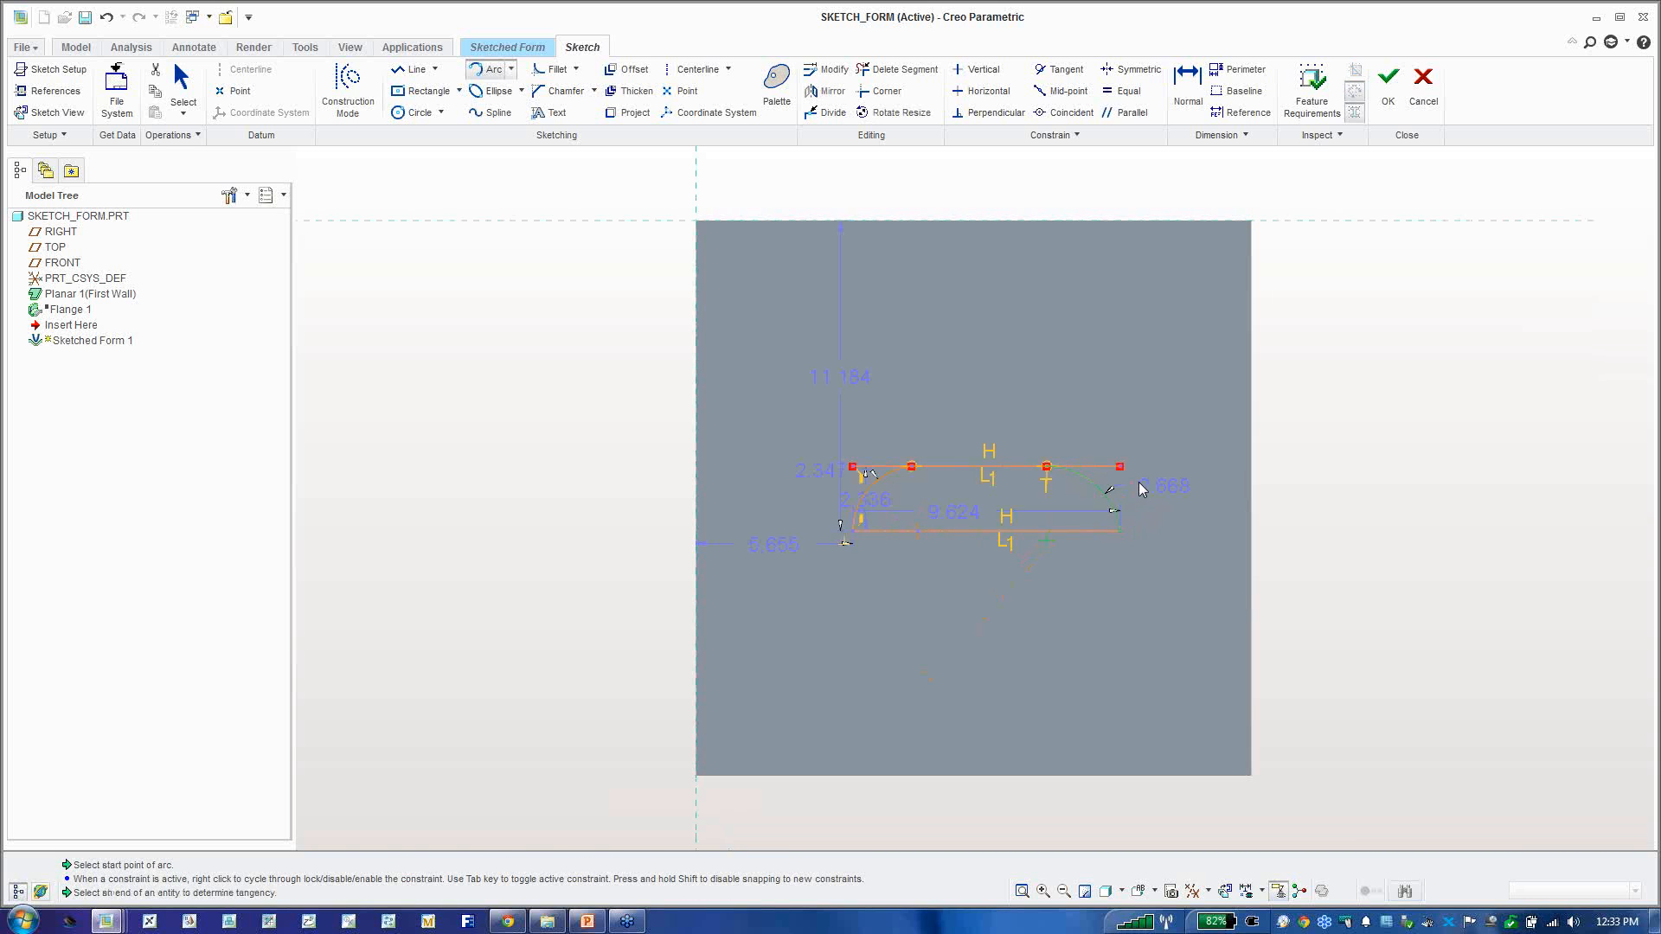
Step: Trim the upper line's overhanging ends beyond both arcs, with the model display set to No Hidden
scroll(1090, 497, "up", 2)
scroll(1089, 500, "up", 1)
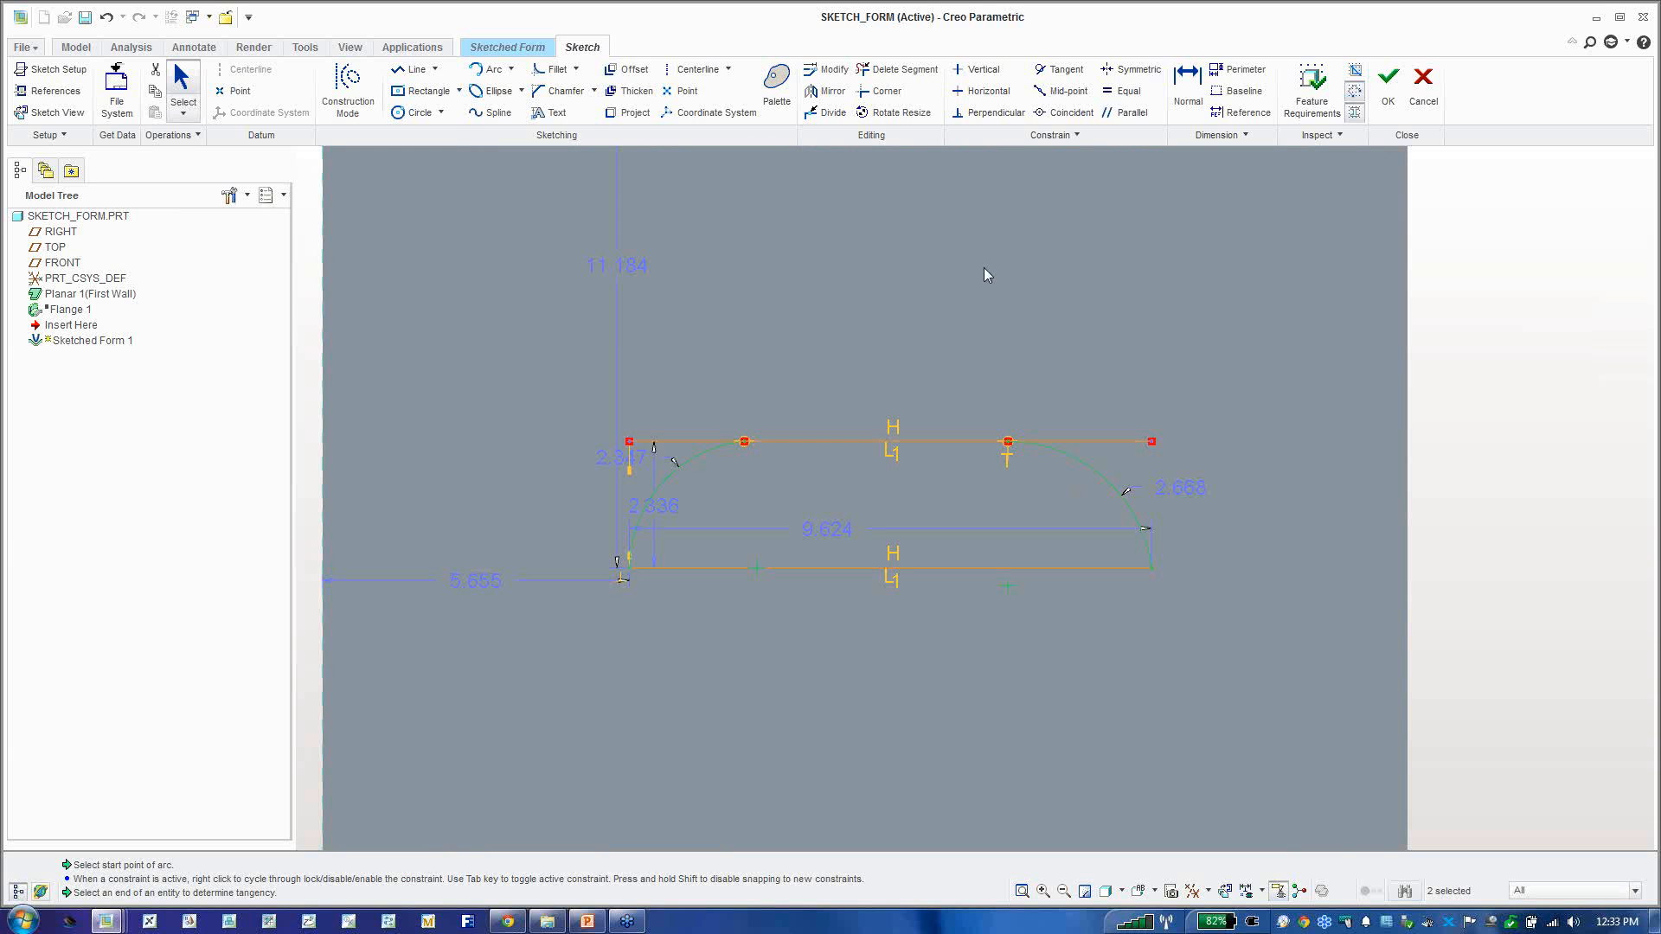
left_click(897, 69)
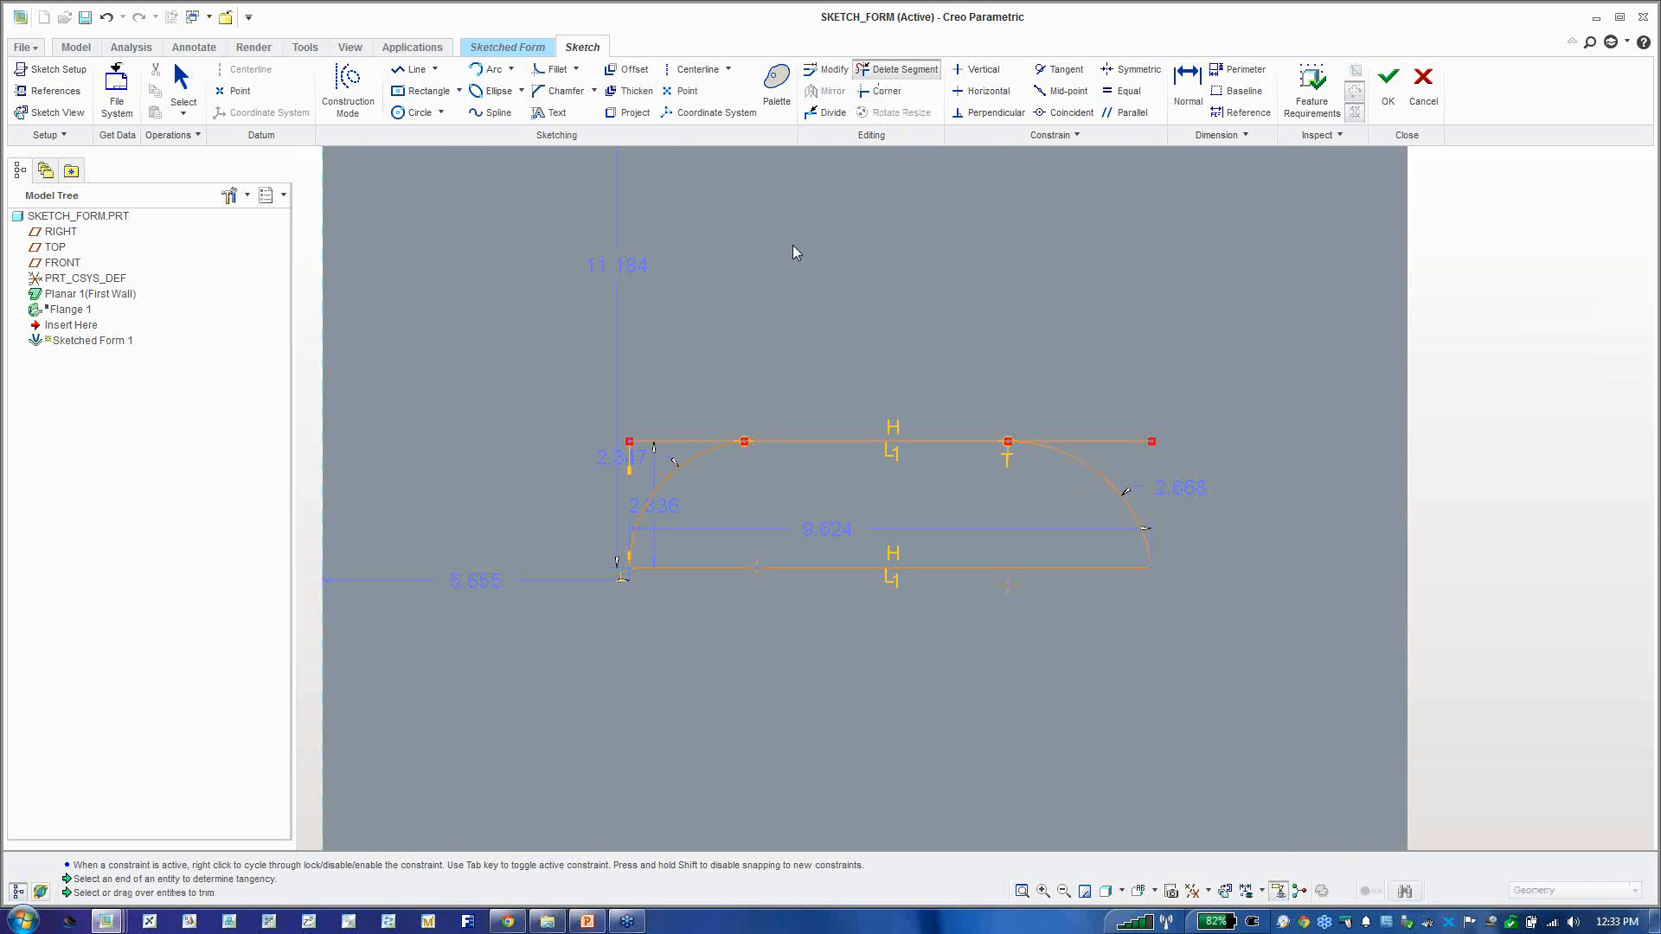
left_click(688, 437)
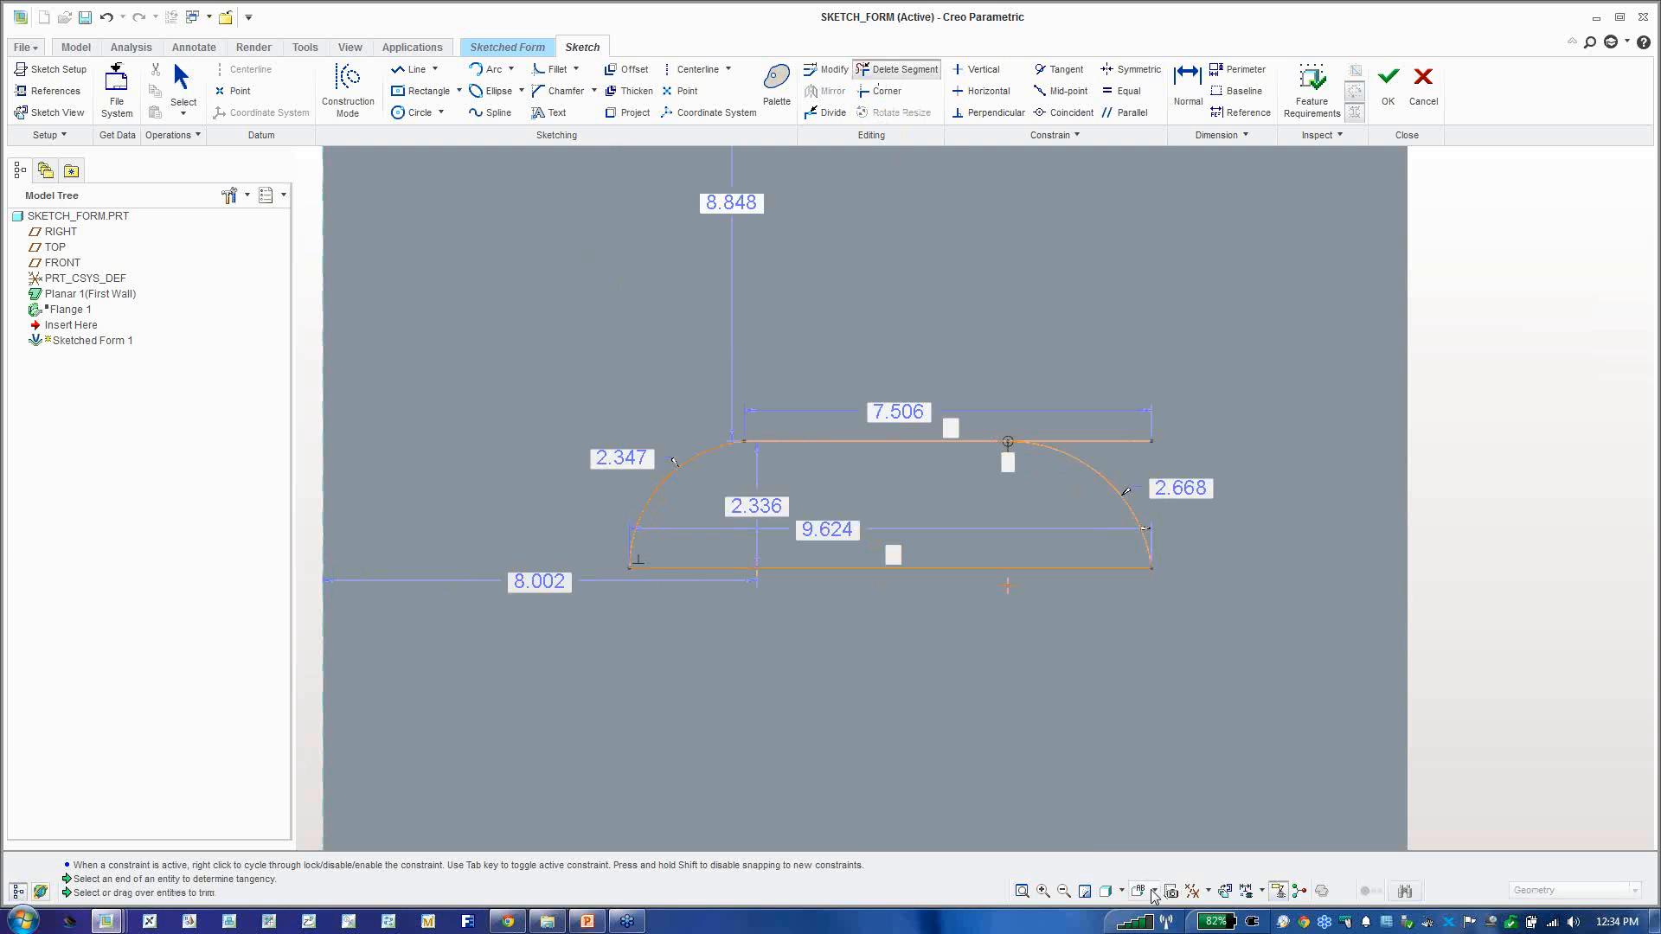
left_click(1120, 891)
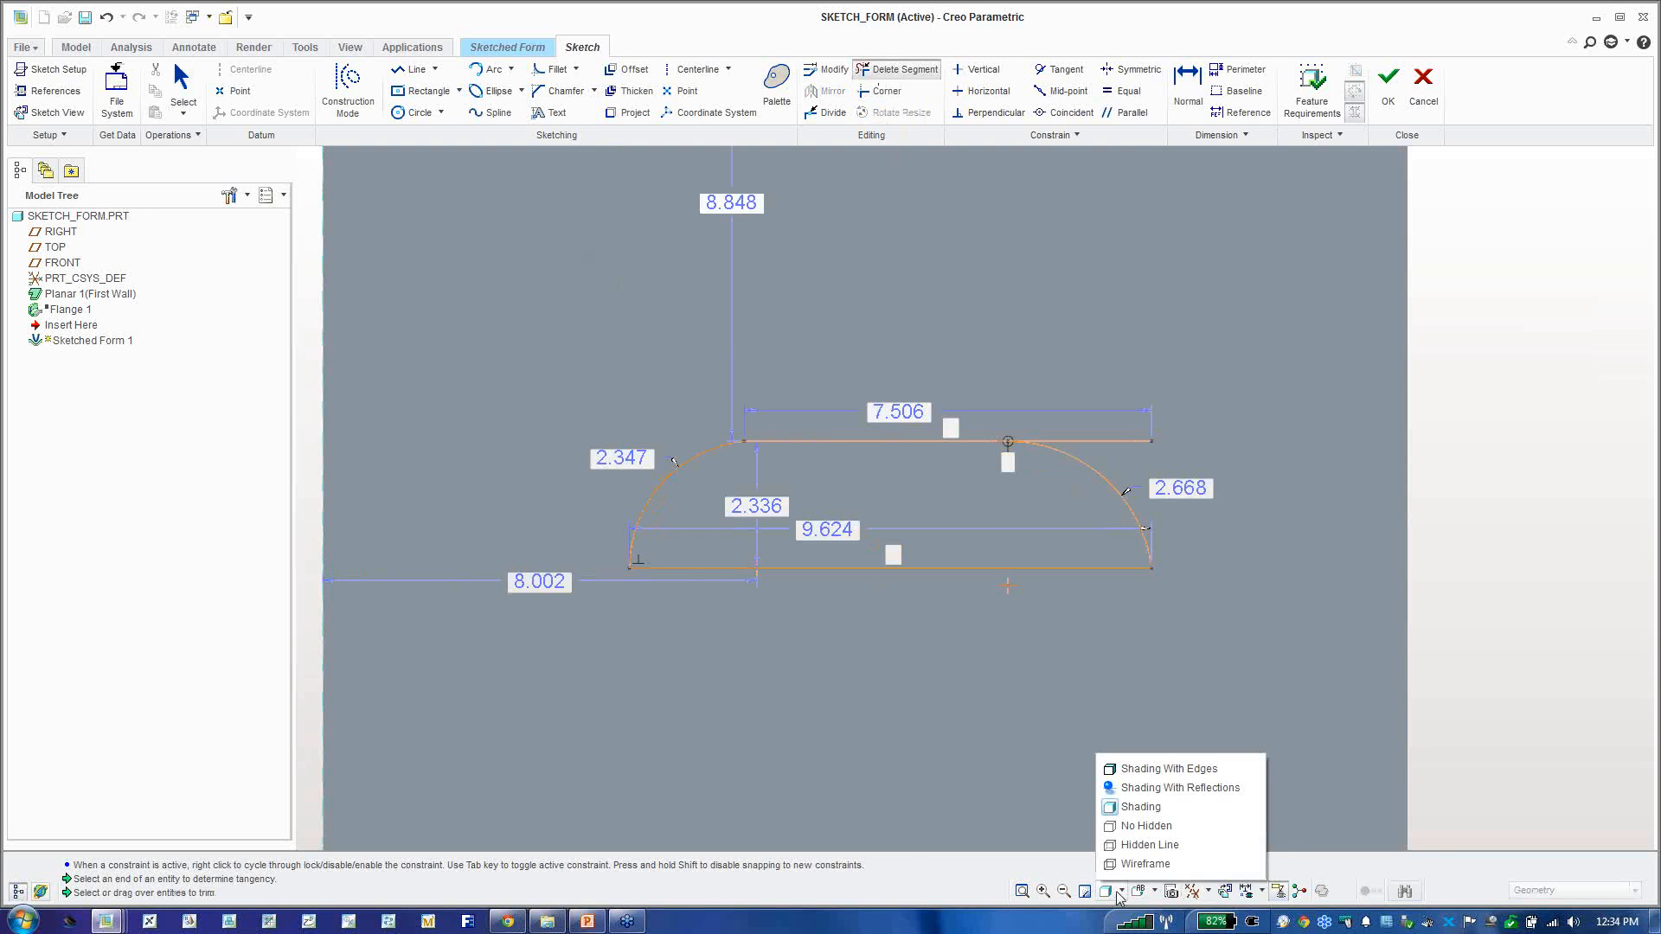
left_click(1136, 826)
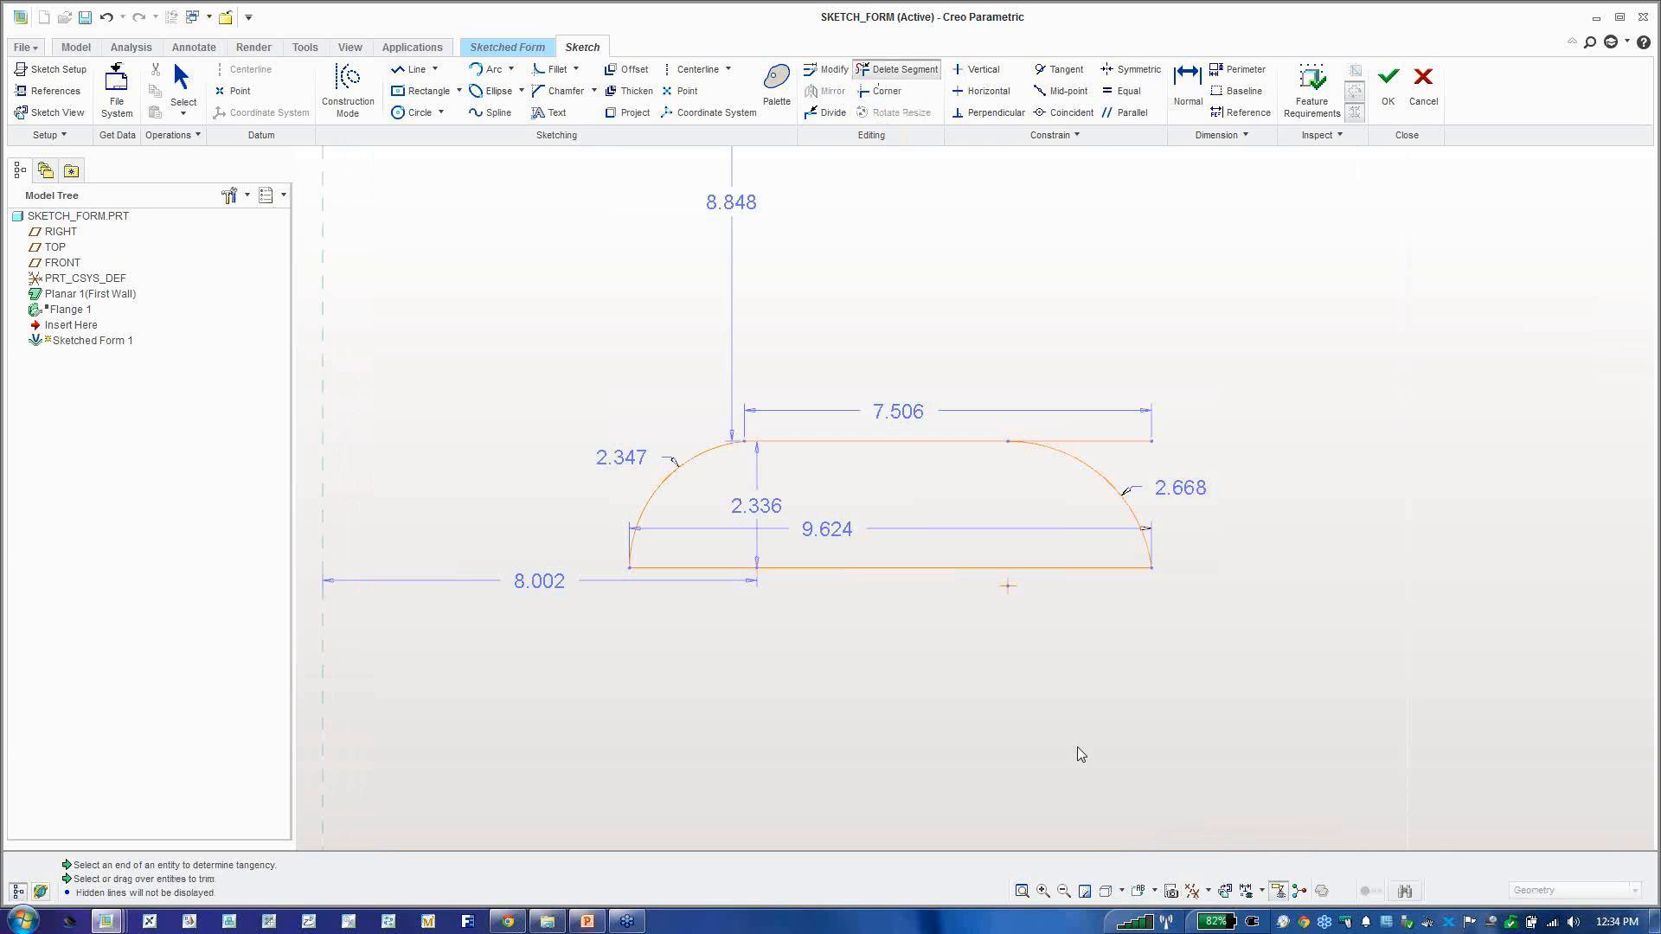
left_click(1100, 442)
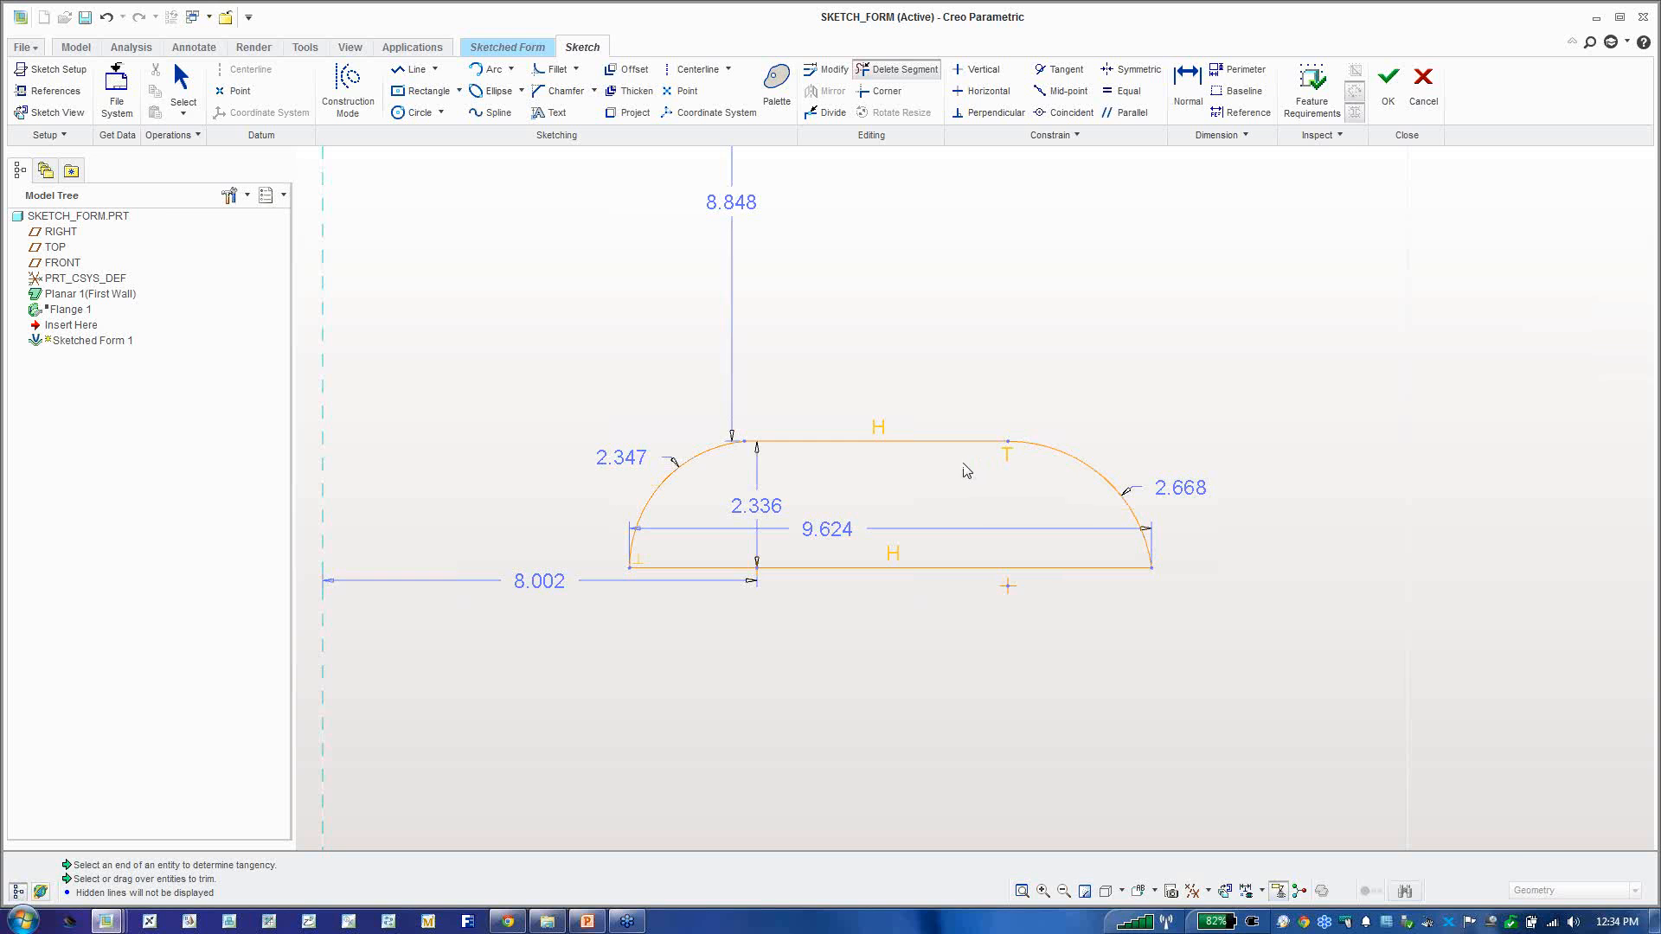
middle_click(879, 460)
Step: Constrain the two end arcs to be tangent to each other and equal in radius
left_click(706, 455)
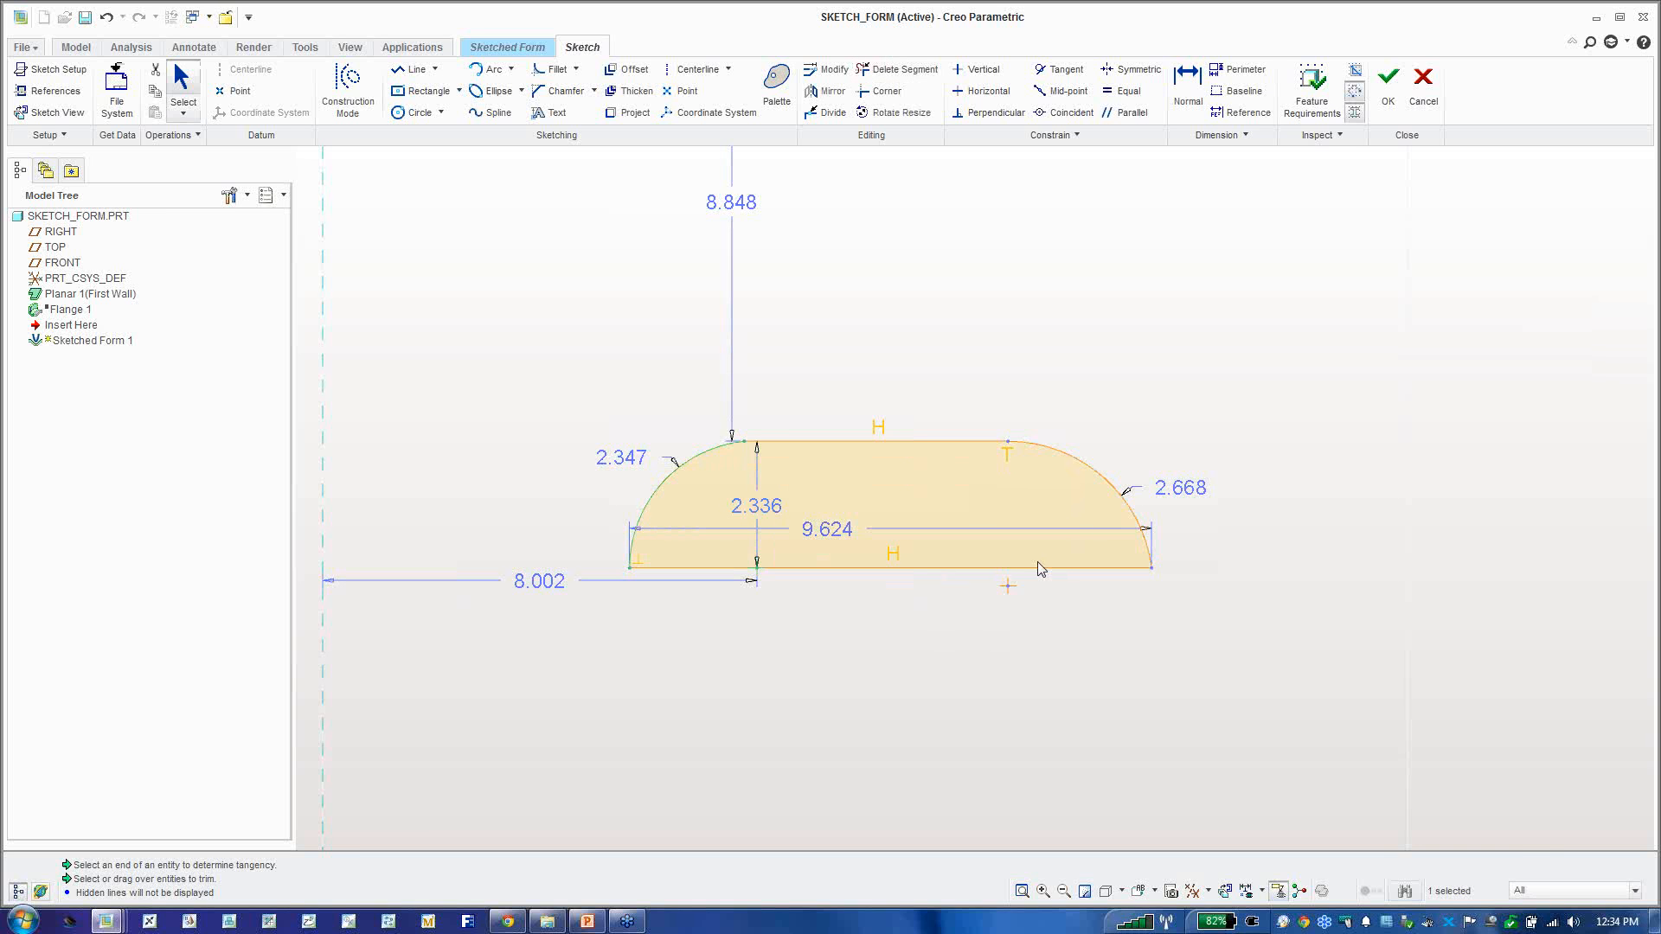
left_click(1099, 479, "ctrl")
left_click(1117, 352)
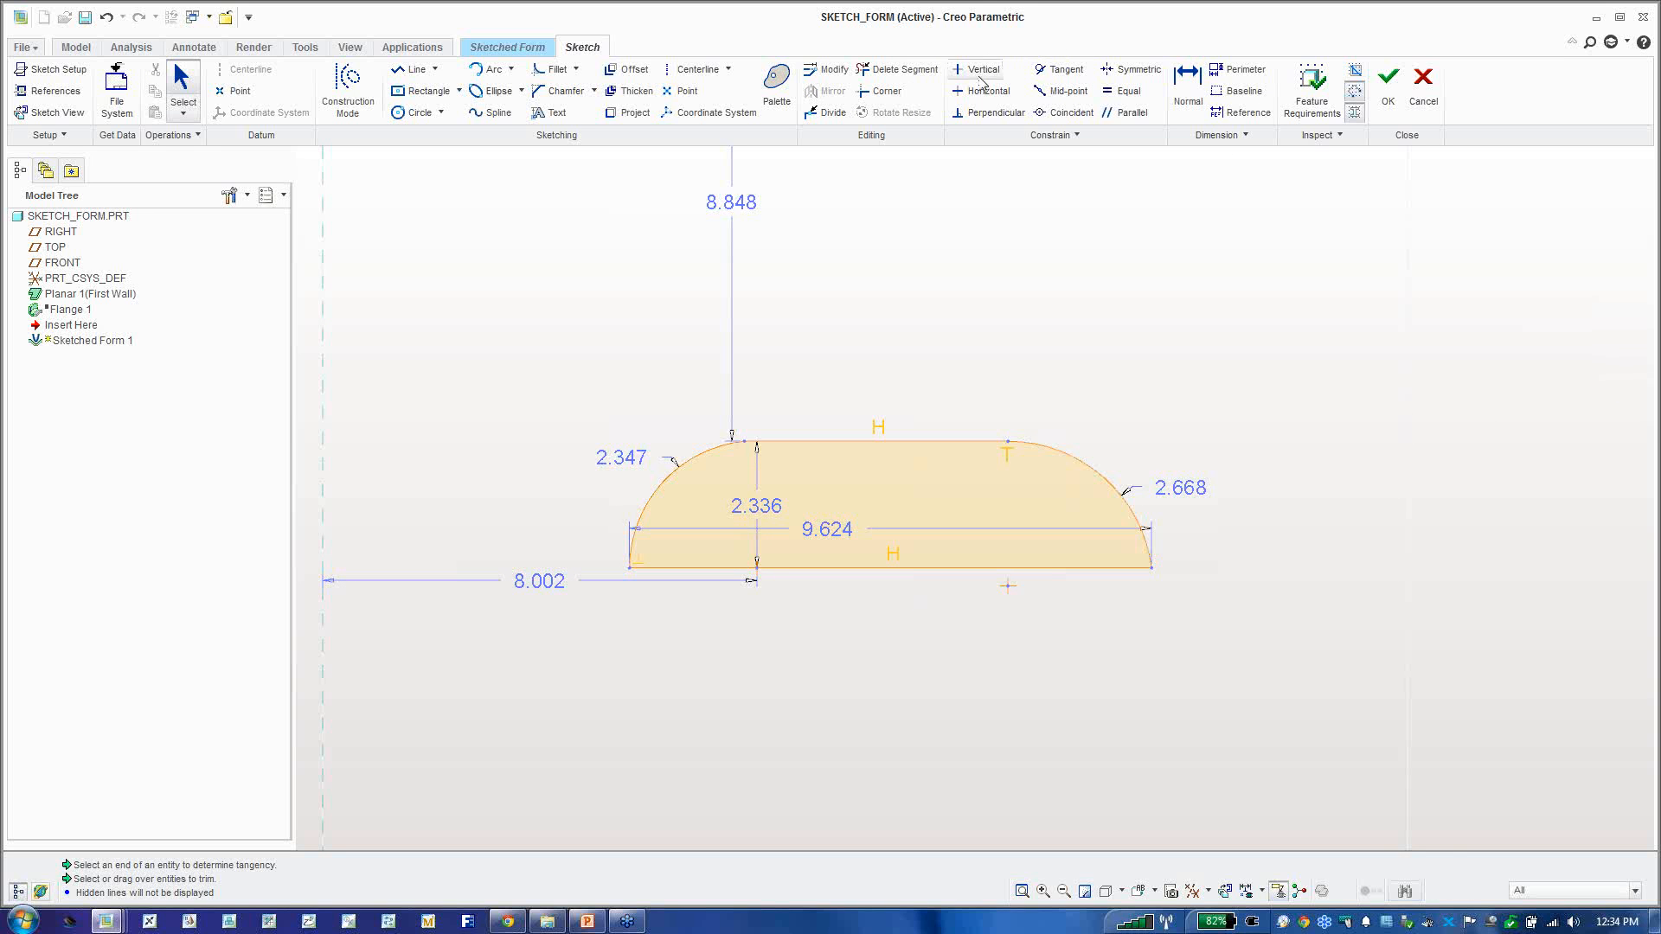
left_click(1110, 484)
left_click(706, 452, "ctrl")
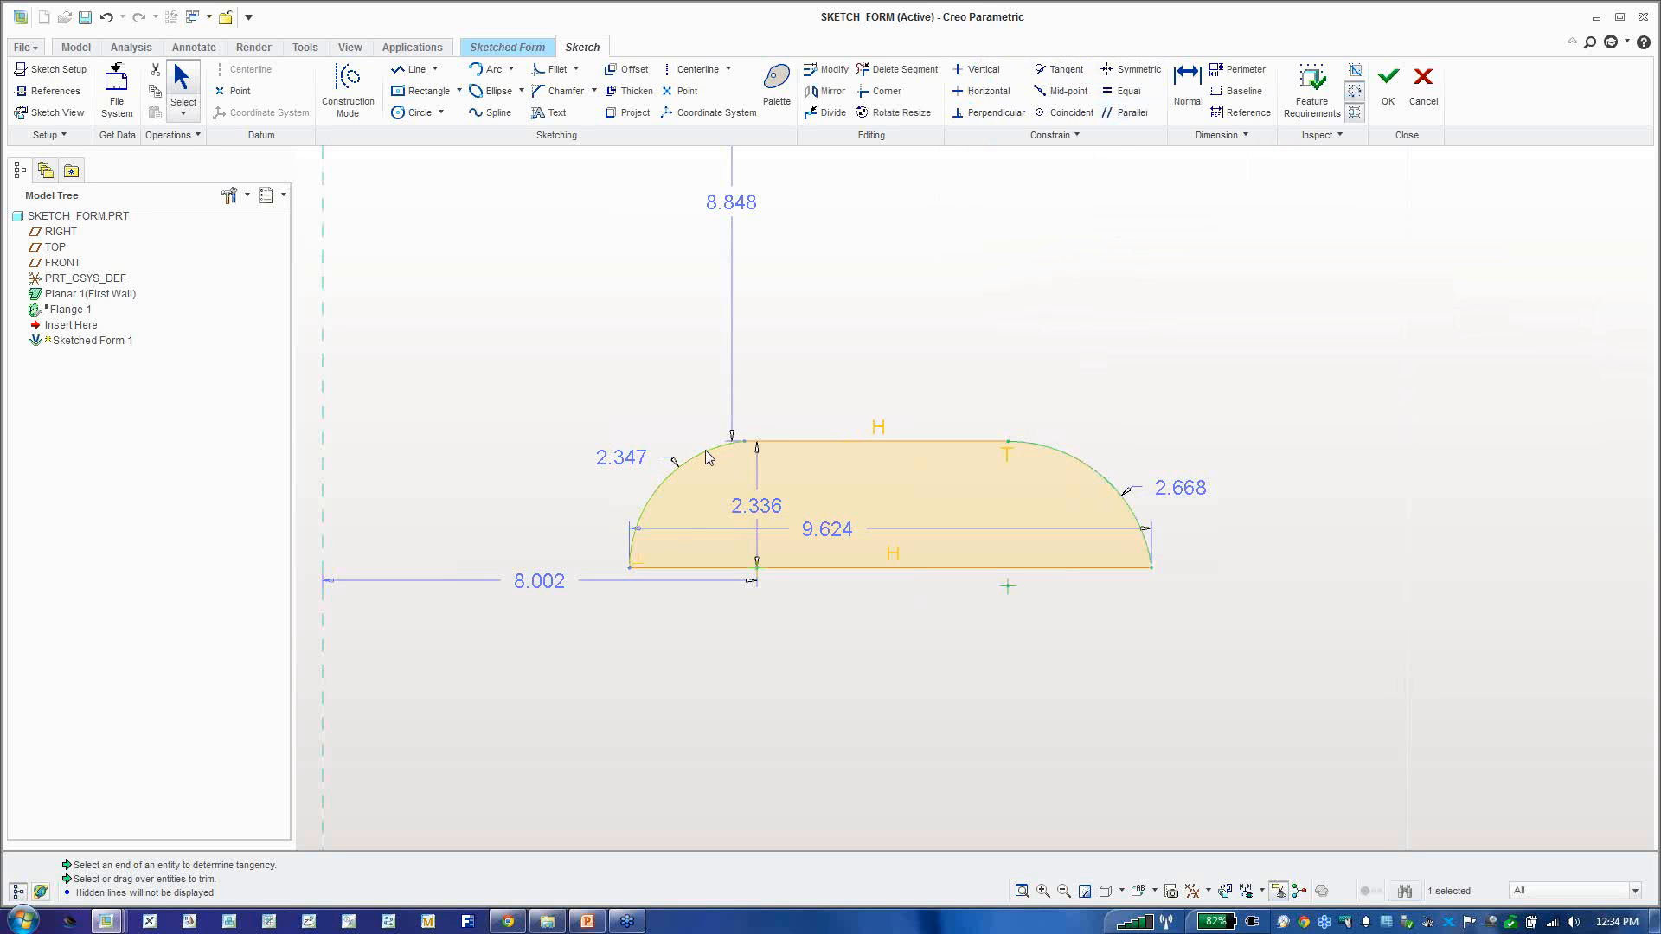
right_click(1094, 330)
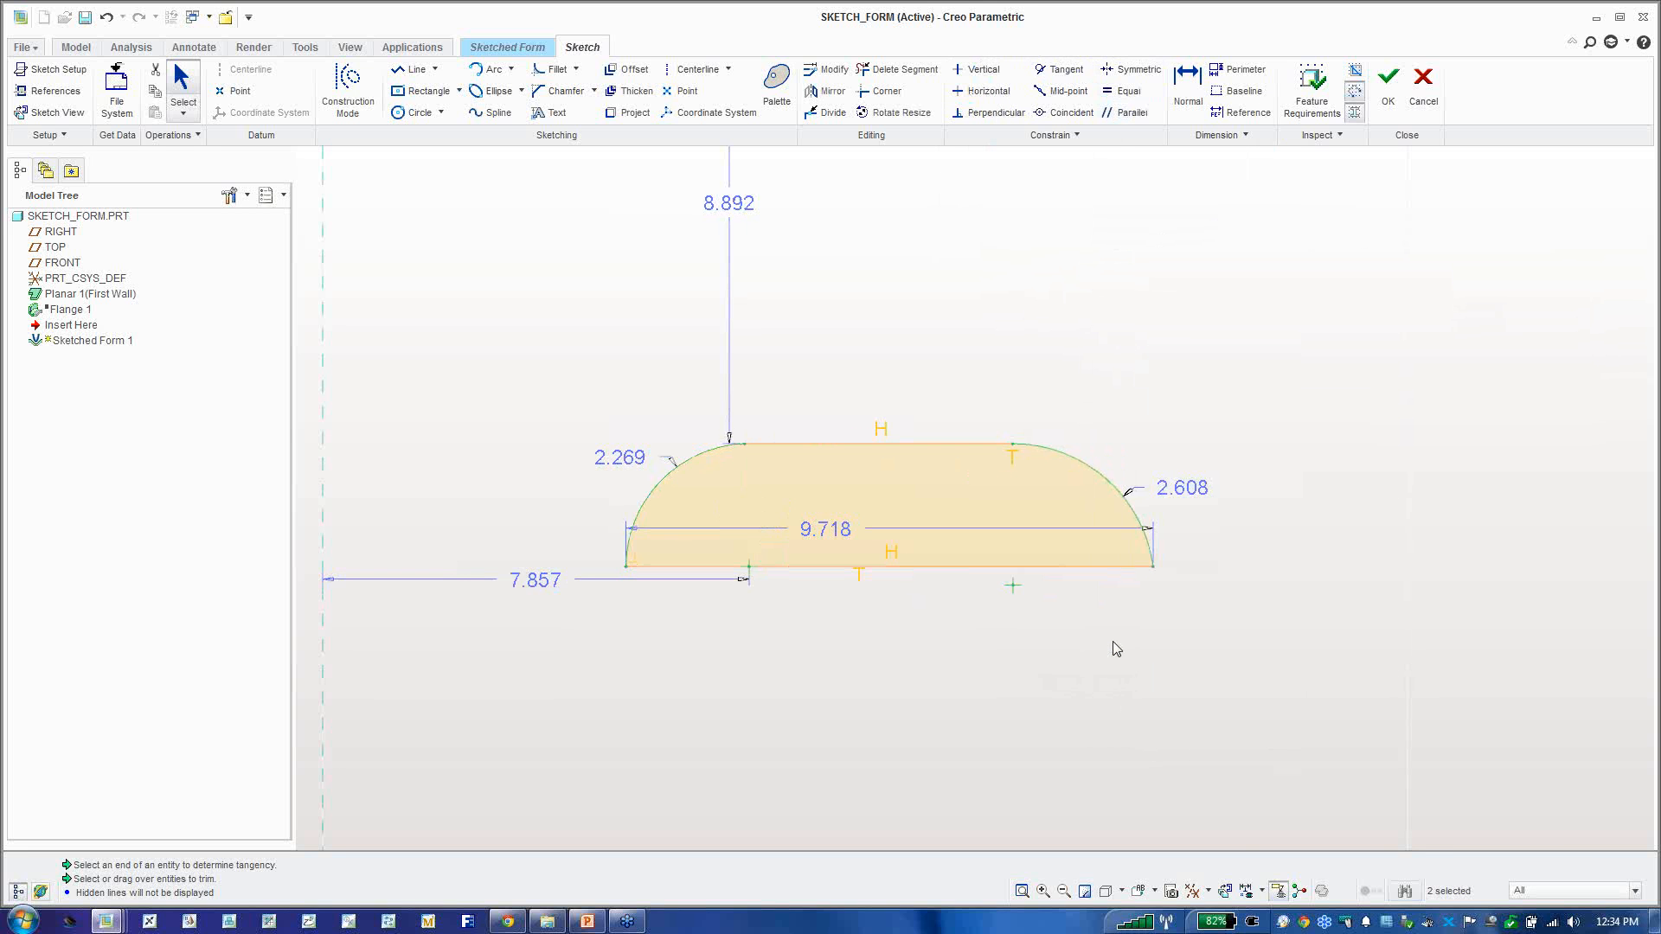
right_click(1099, 476)
left_click(1151, 424)
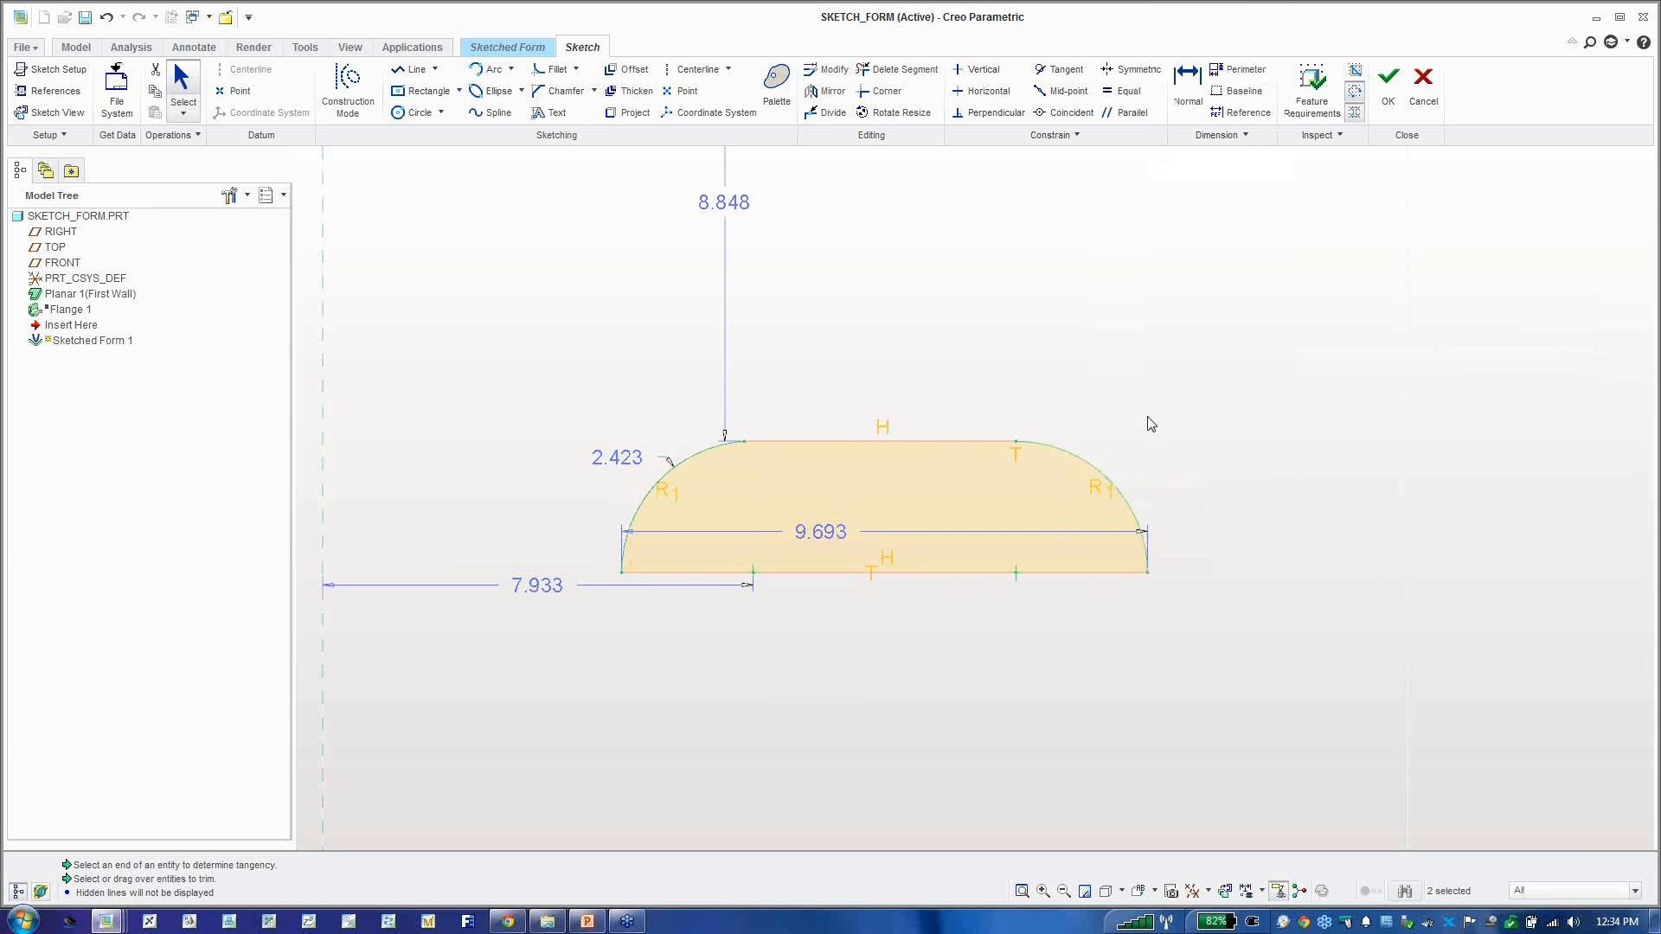
Step: Constrain the left arc to be tangent to the upper horizontal line
left_click(1148, 417)
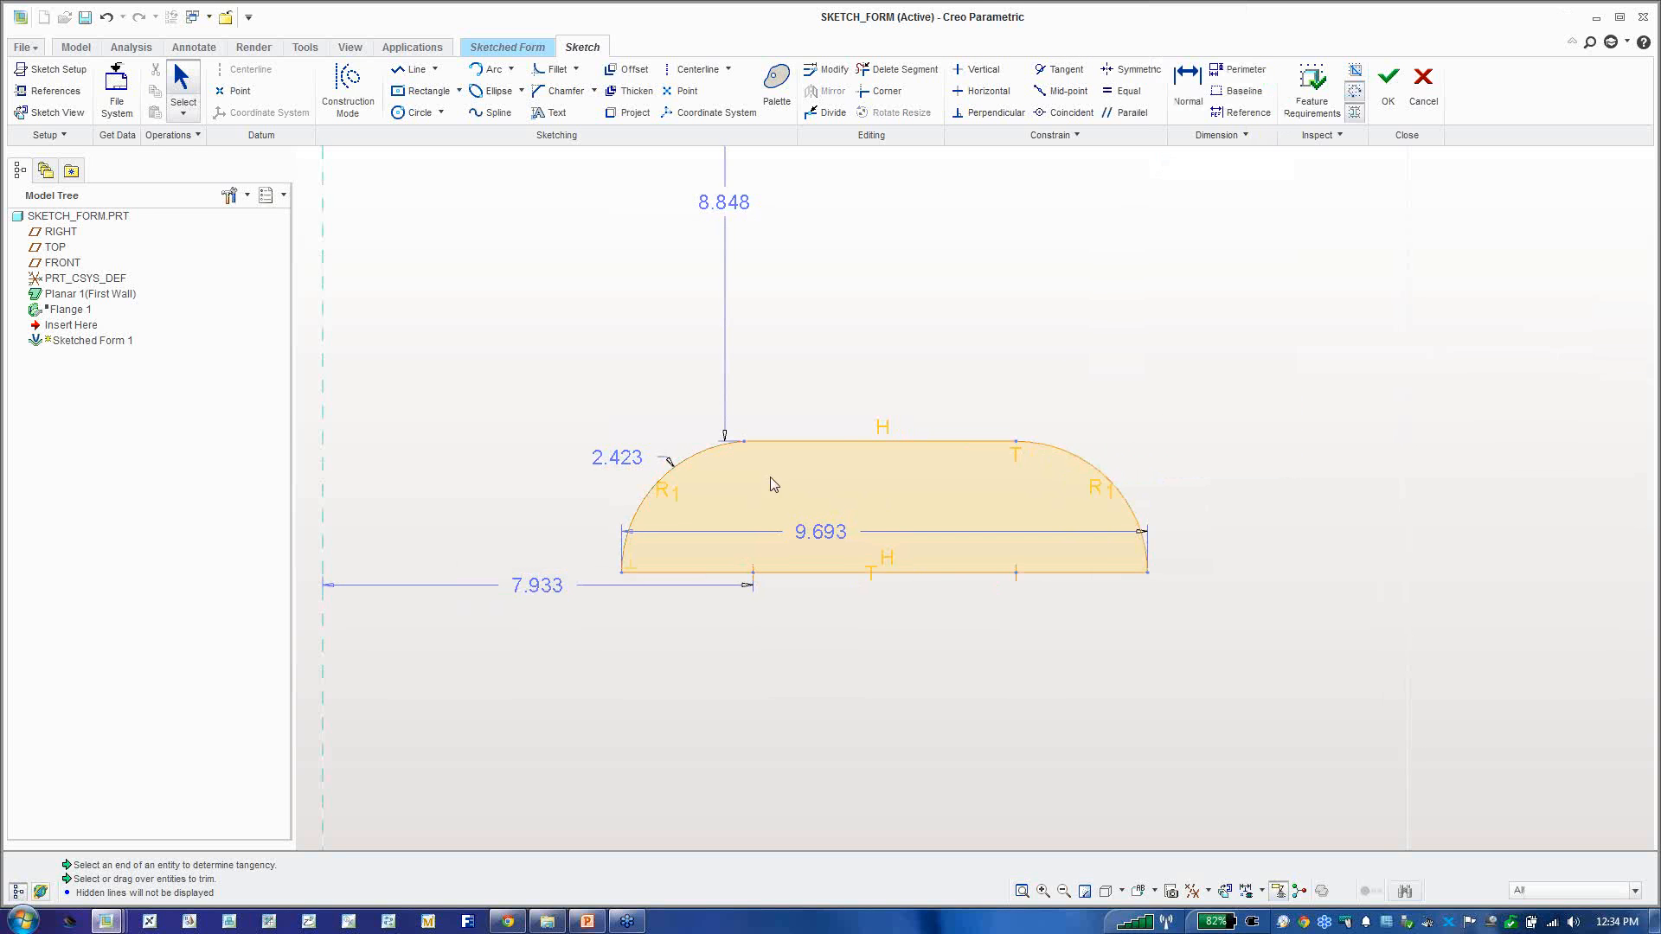
left_click(724, 452)
right_click(826, 385)
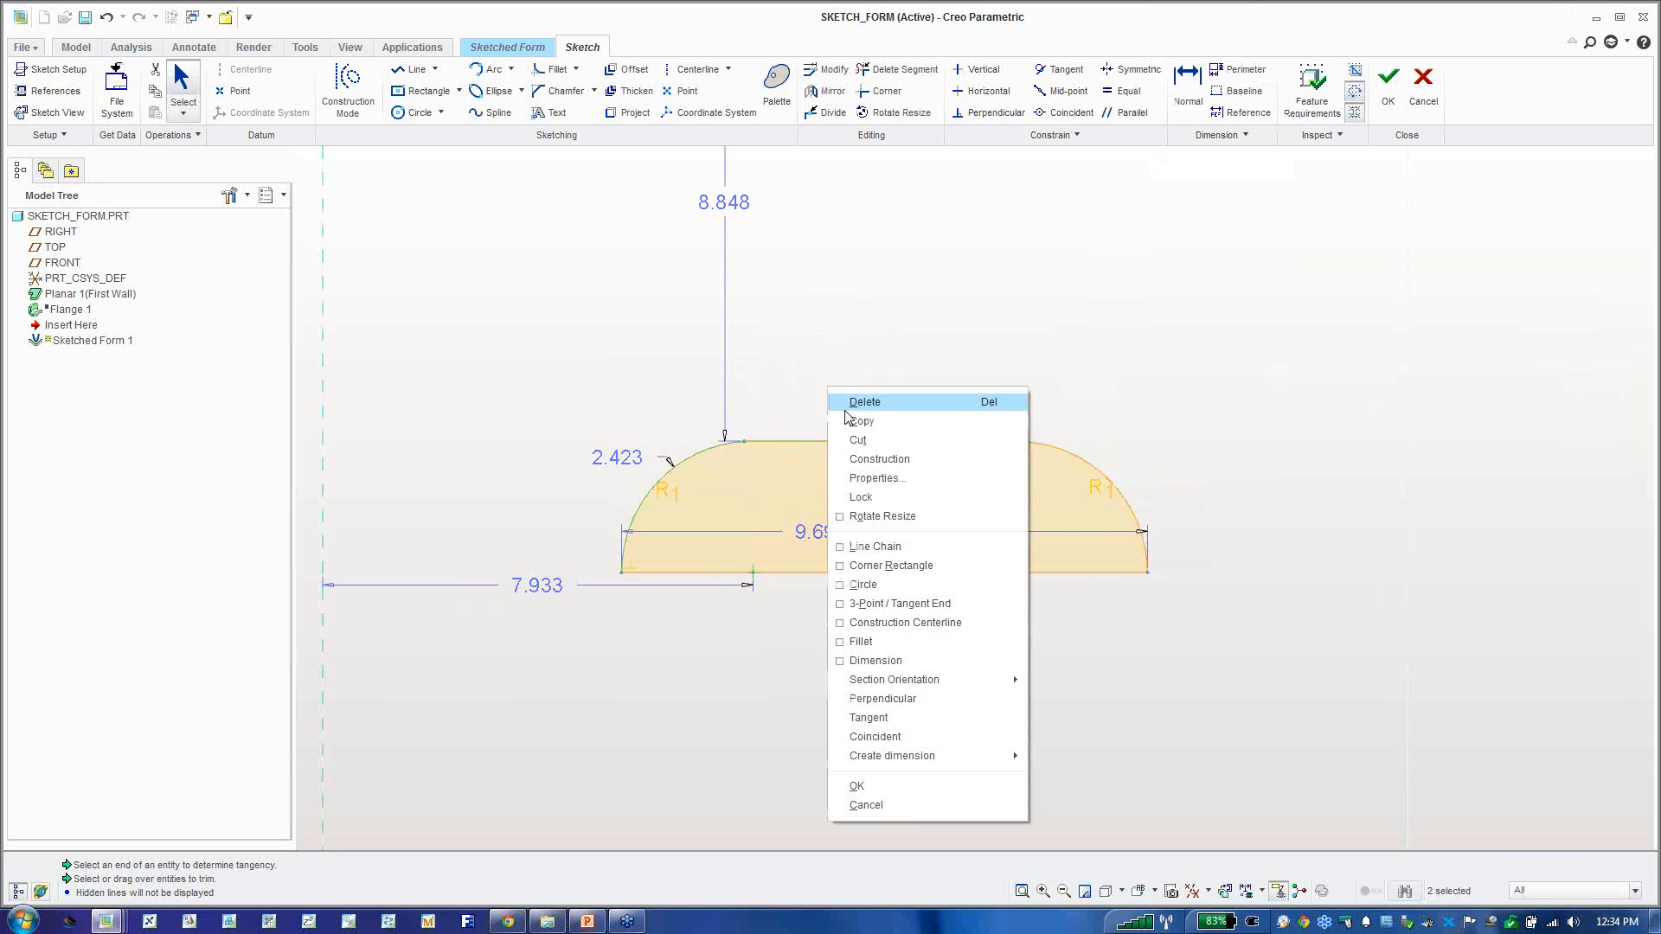
left_click(872, 718)
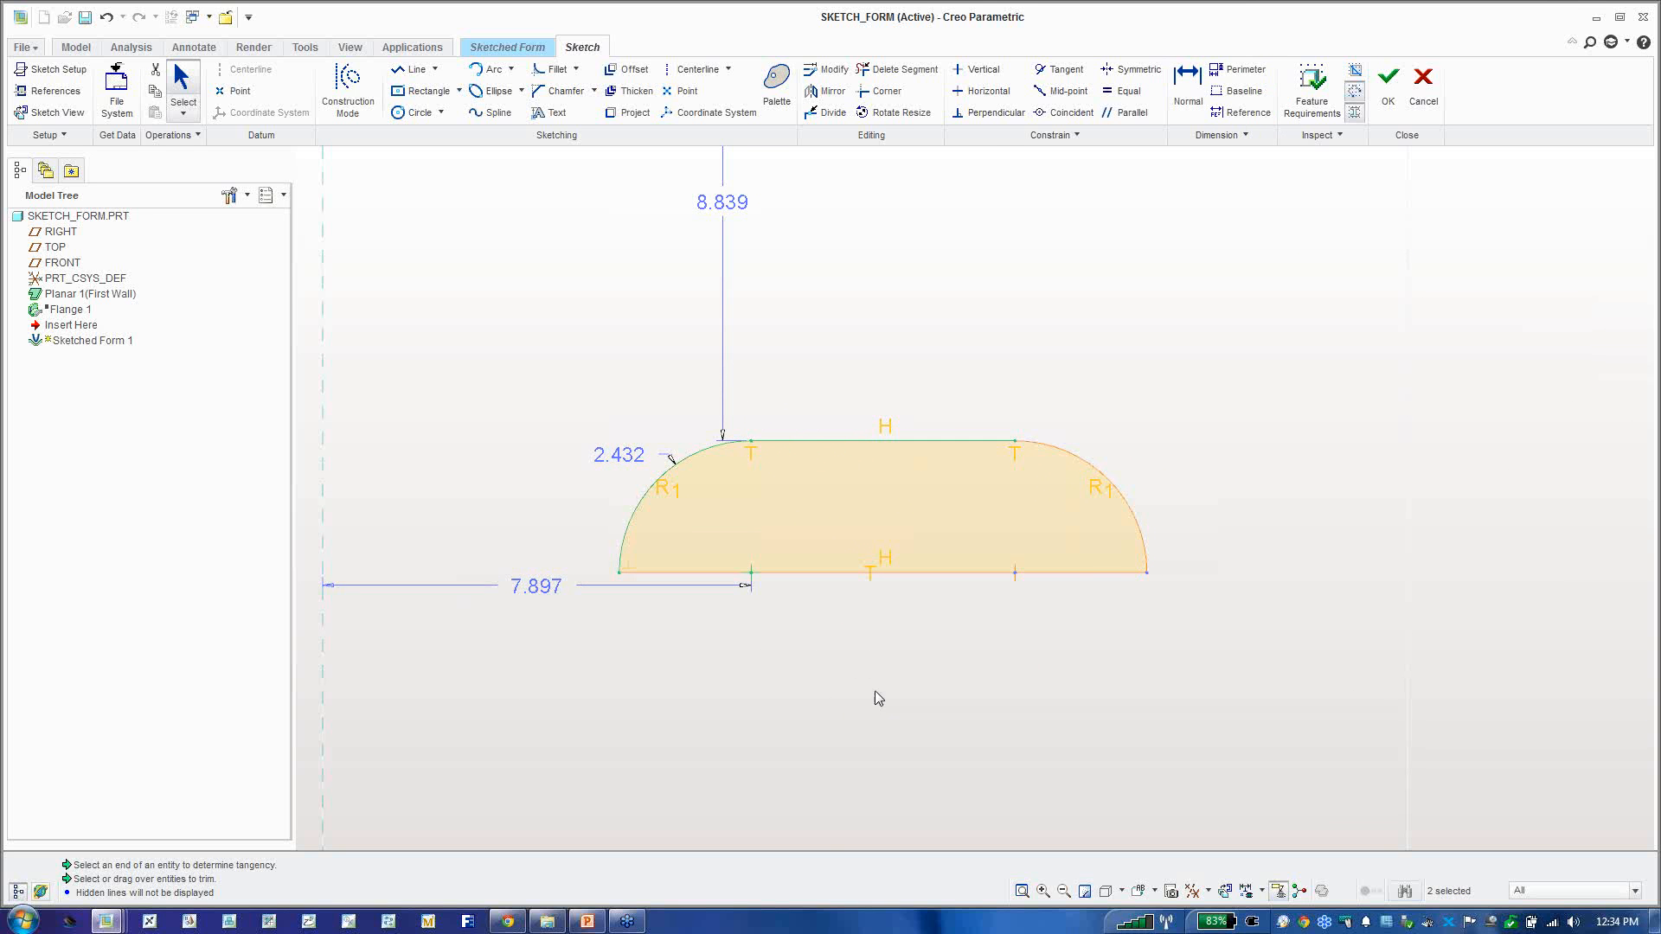
left_click(879, 651)
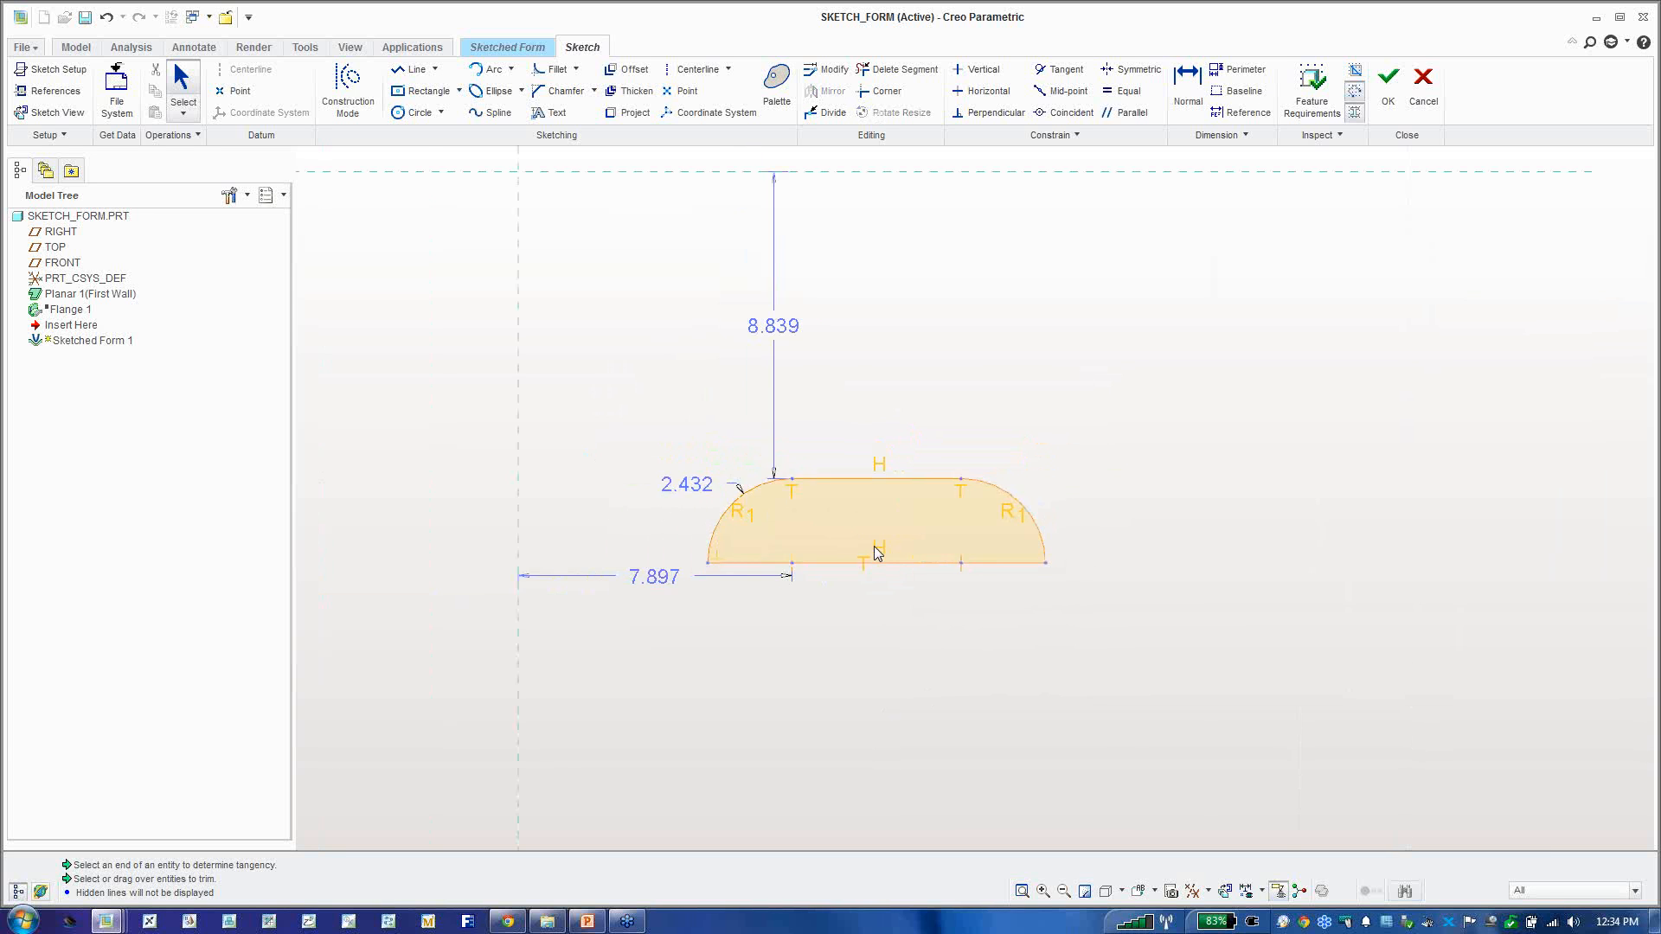
Step: Restore the Shading display style and finish the closed form sketch
scroll(874, 547, "up", 6)
scroll(852, 551, "up", 4)
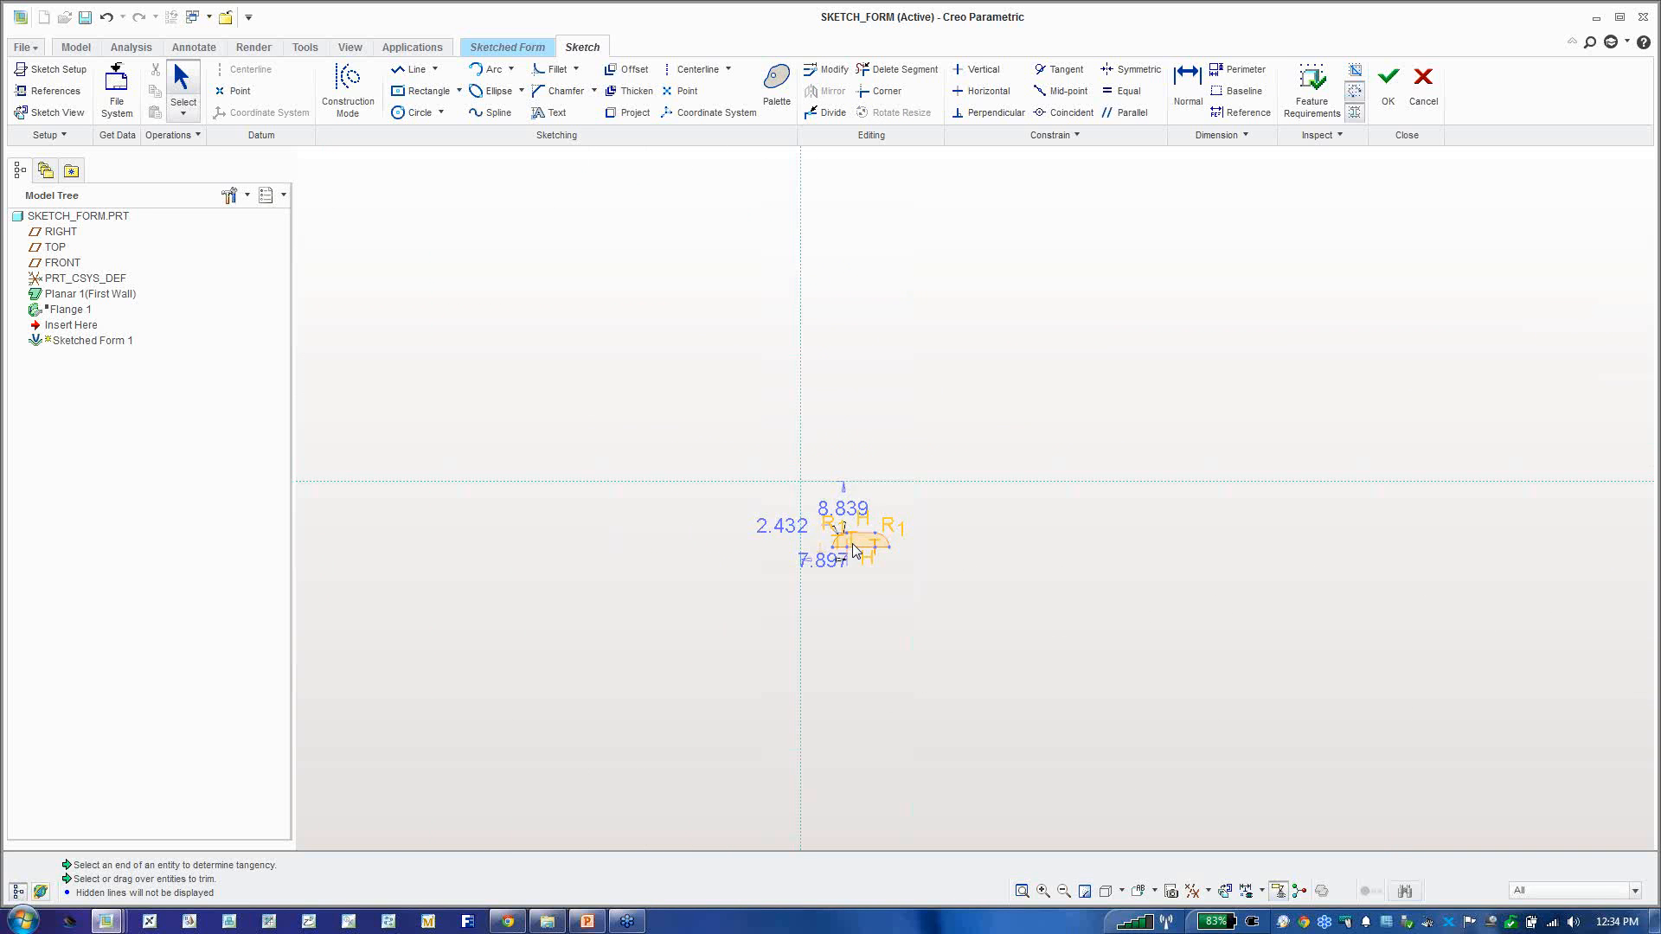
scroll(852, 550, "down", 2)
scroll(852, 550, "down", 4)
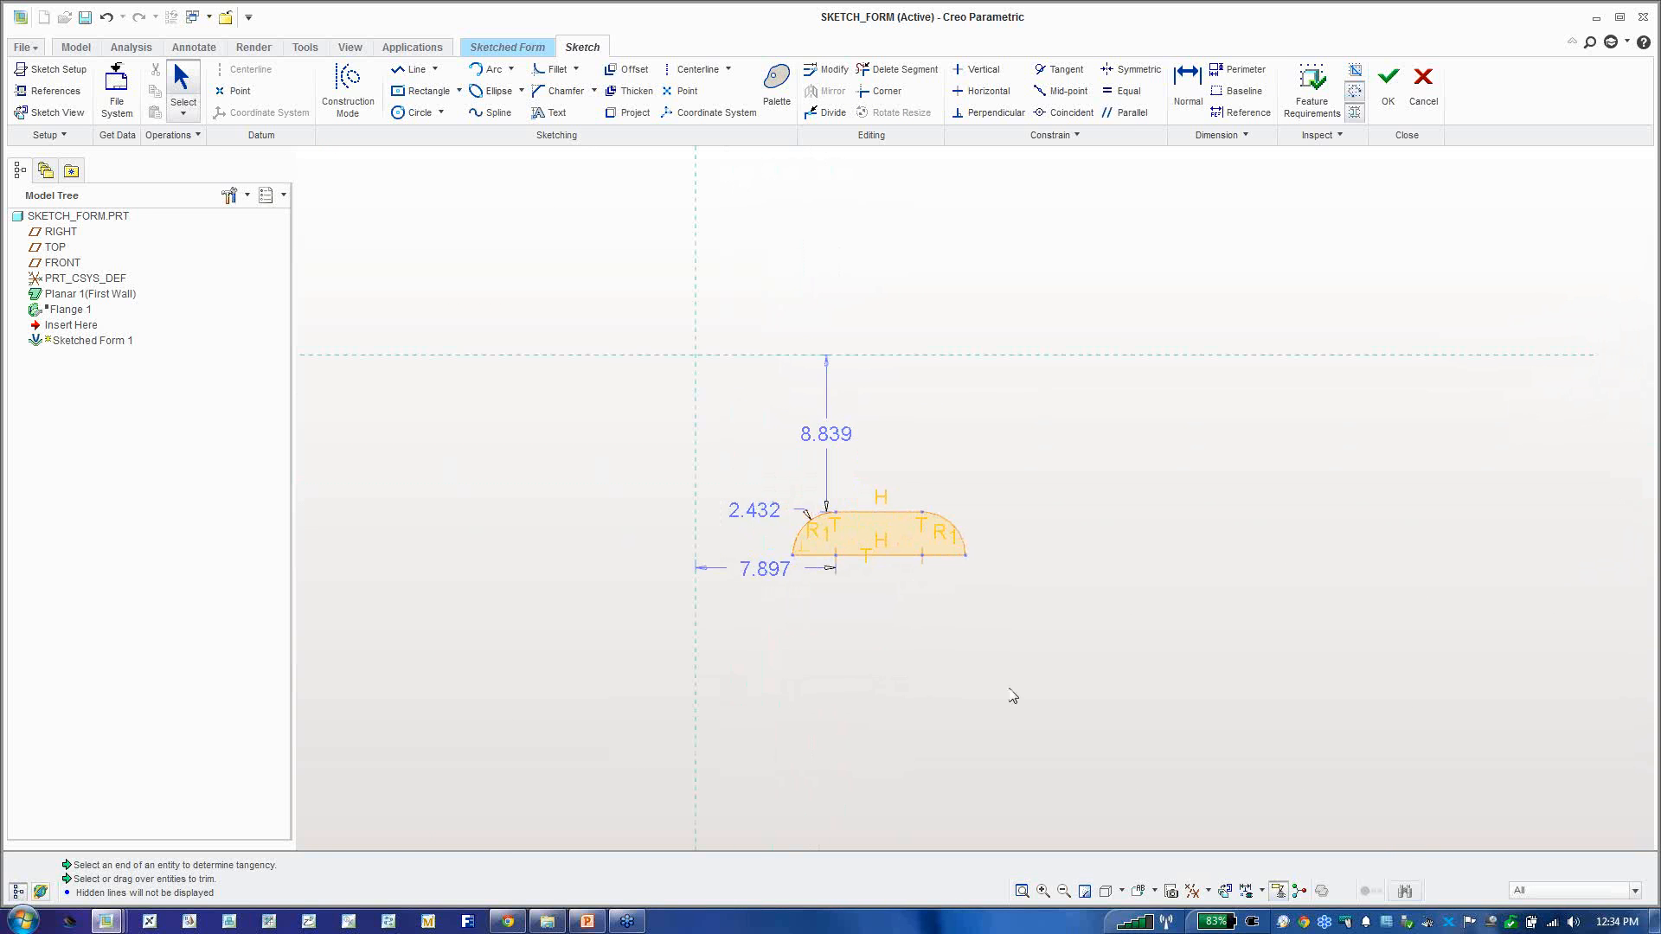
left_click(1108, 891)
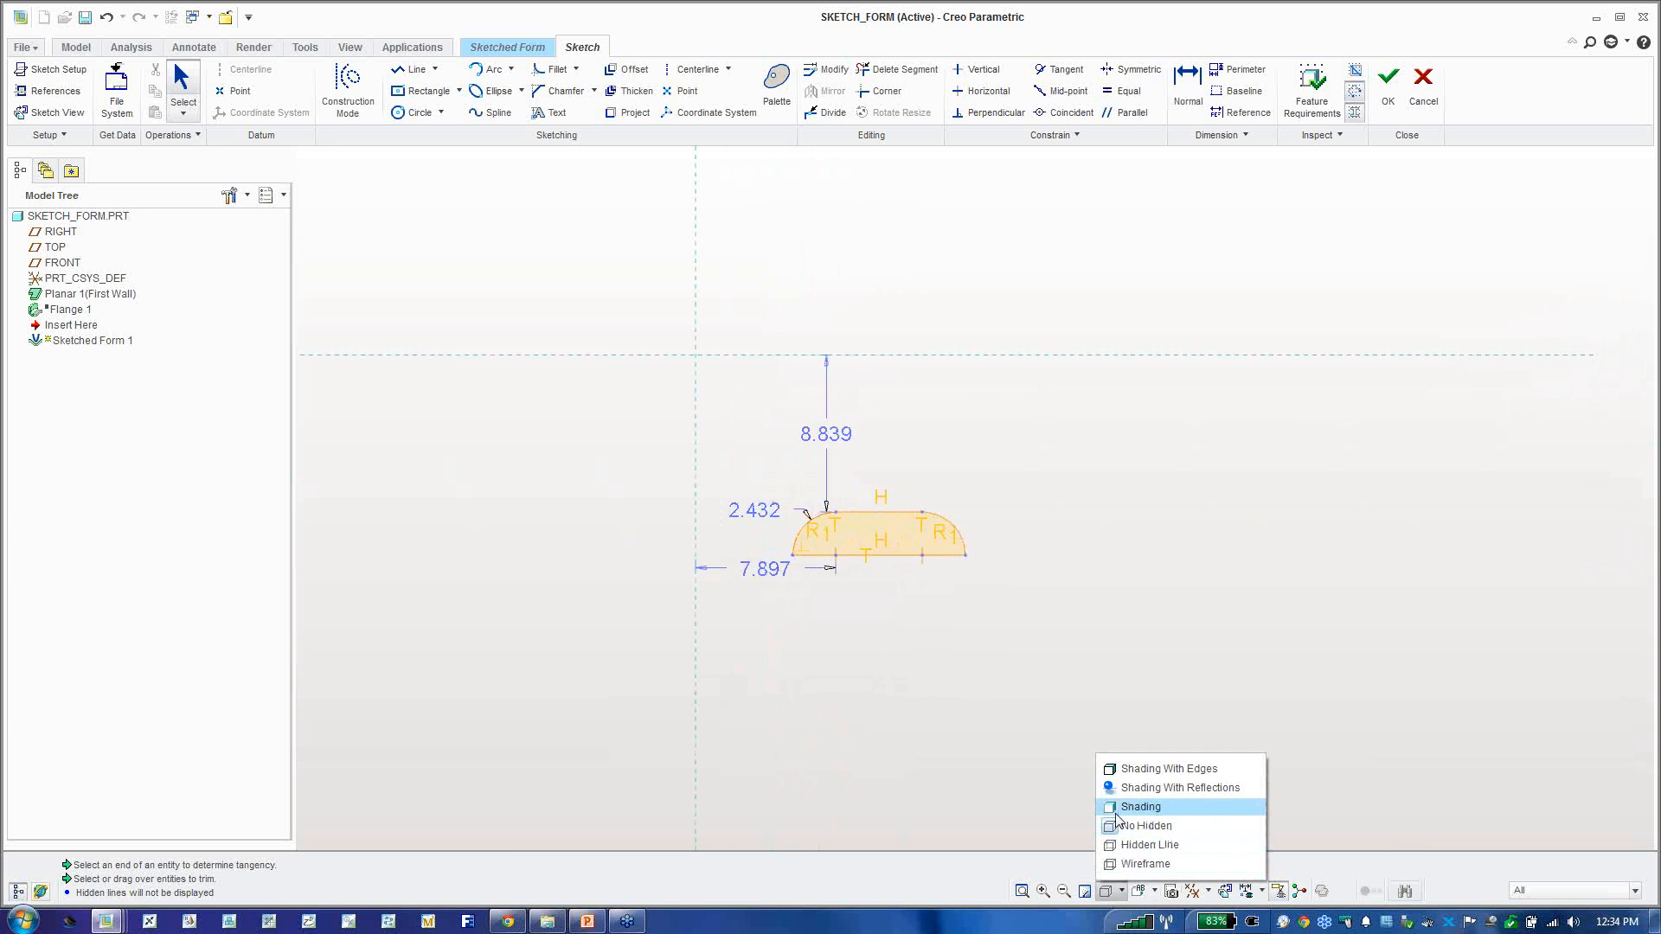
left_click(1121, 807)
scroll(895, 573, "down", 2)
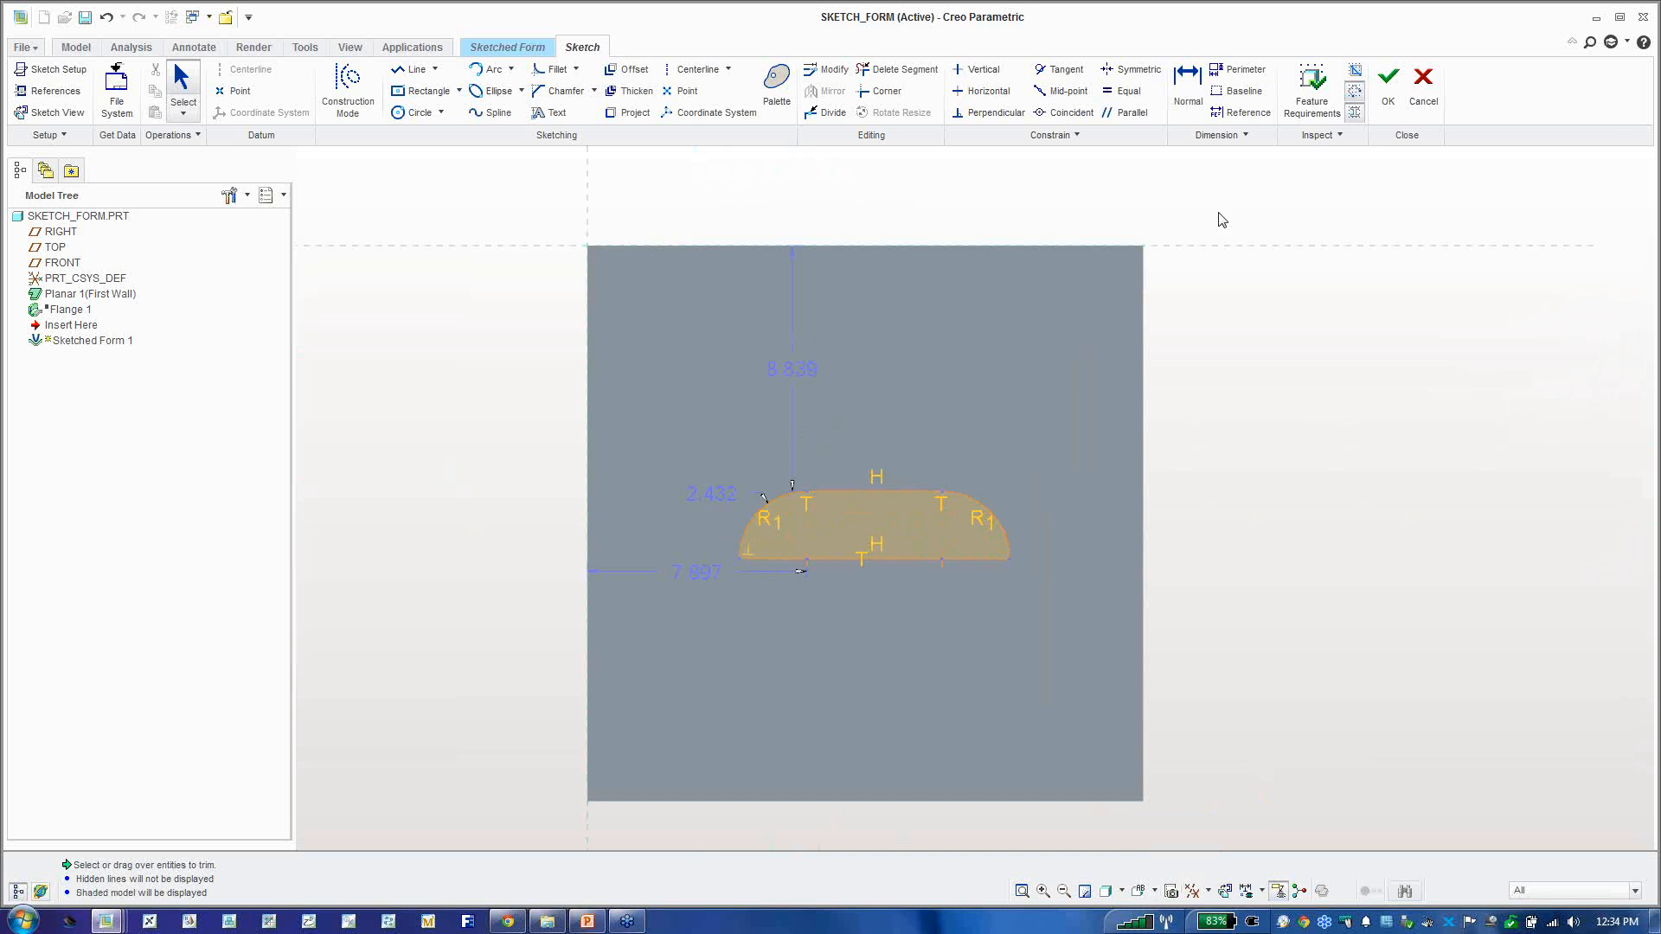
left_click(1387, 86)
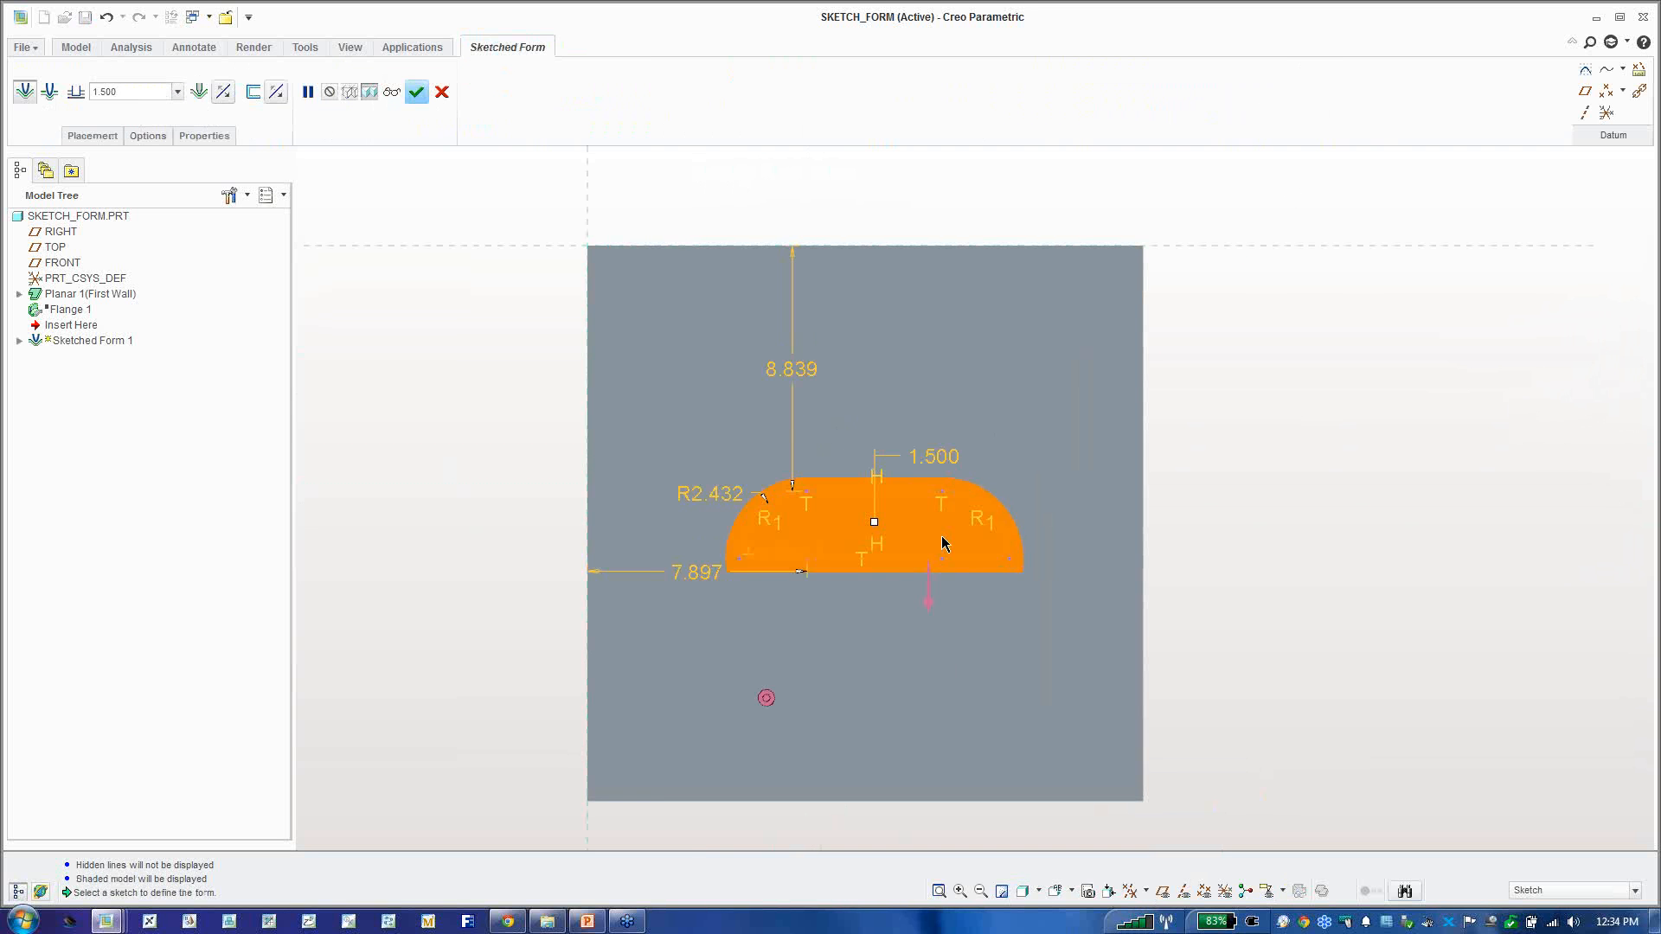
Step: Reduce the form's depth to about 1.03 and try its direction flipped down into the plate before returning it upward
mouse_move(925, 500)
middle_mouse_down()
mouse_move(1079, 323)
mouse_move(1146, 459)
mouse_move(1119, 362)
mouse_move(1113, 419)
mouse_move(942, 569)
middle_mouse_up()
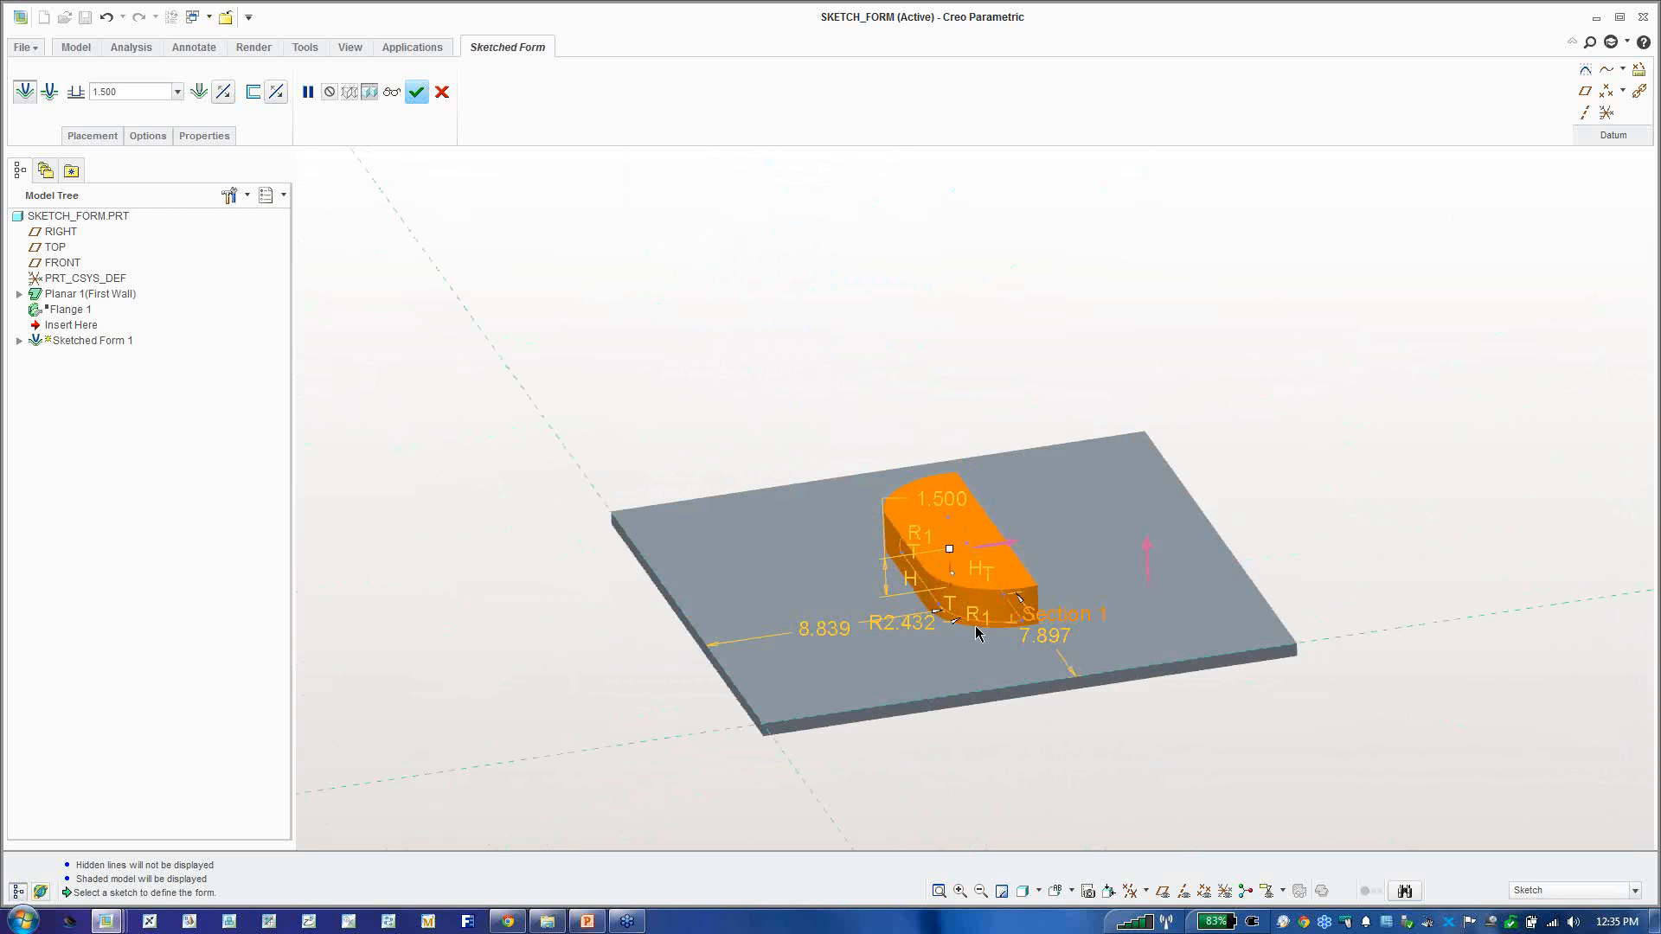
scroll(971, 613, "down", 2)
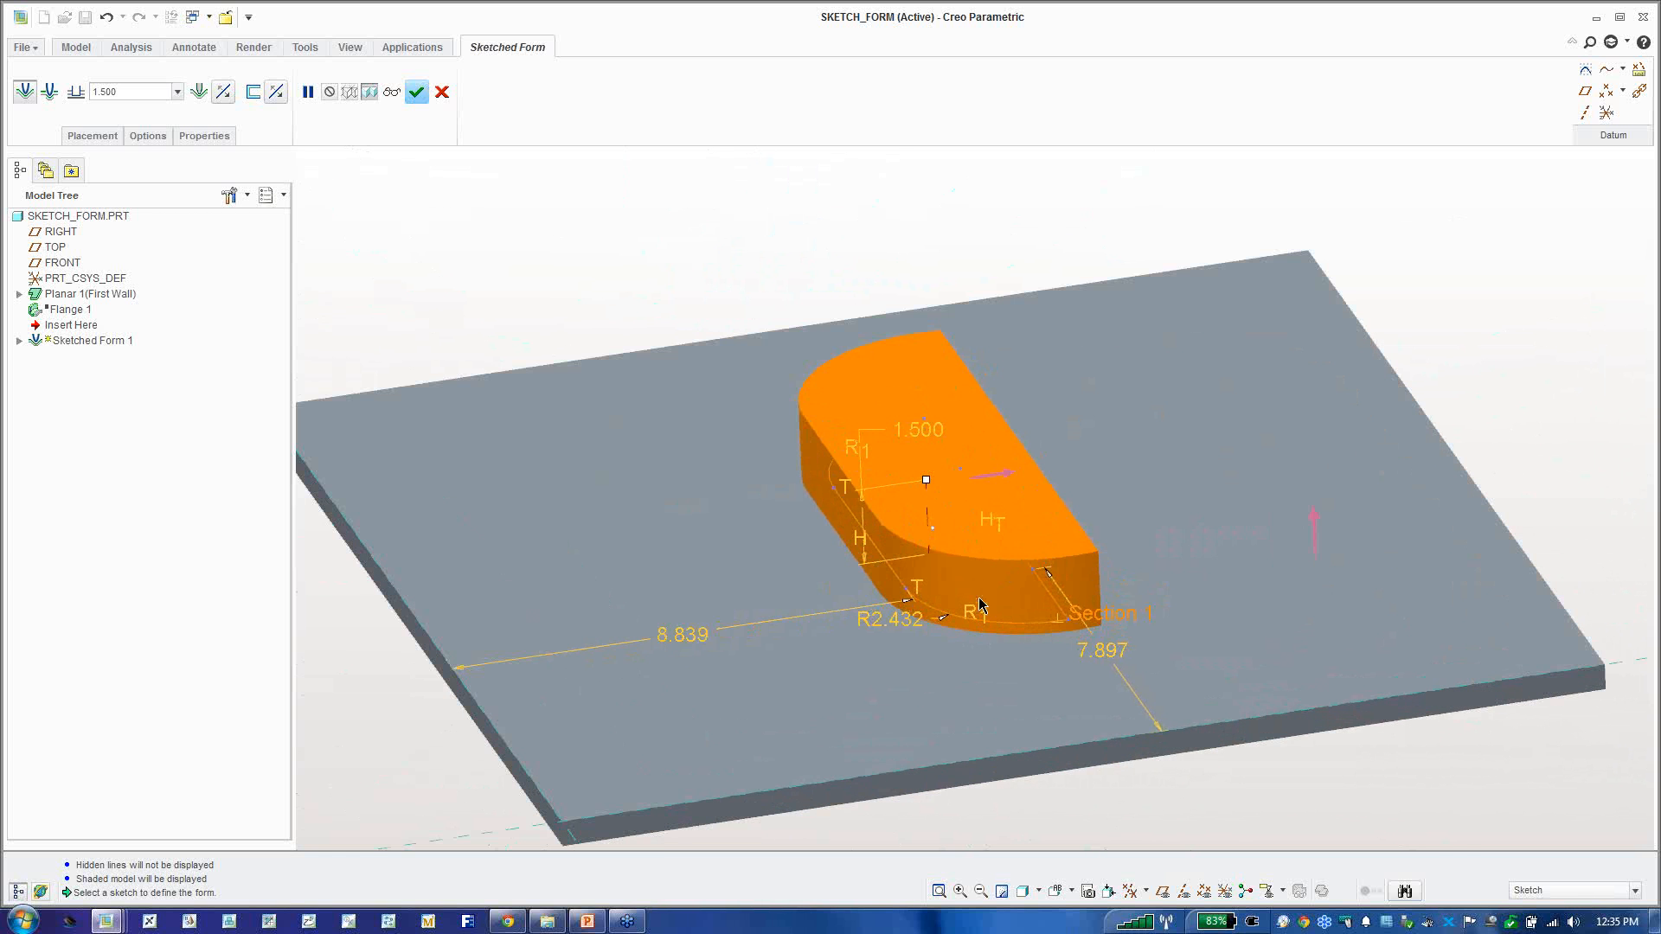
mouse_move(982, 605)
middle_mouse_down()
mouse_move(983, 445)
mouse_move(926, 398)
mouse_move(965, 424)
mouse_move(1001, 536)
mouse_move(993, 593)
middle_mouse_up()
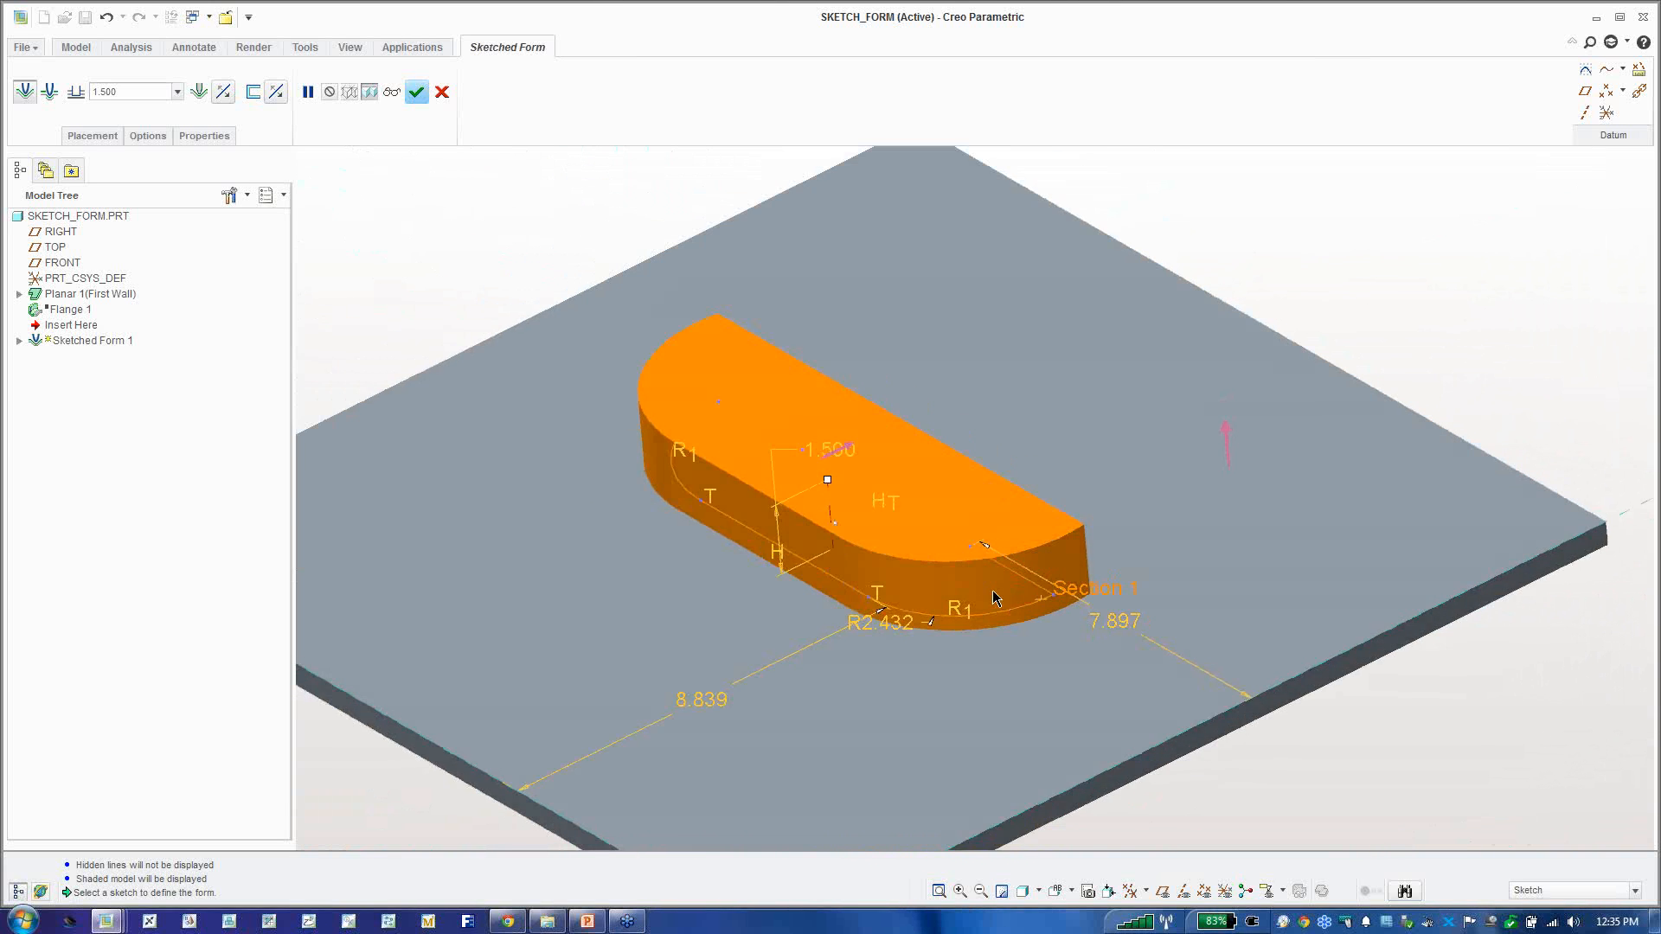
scroll(995, 597, "down", 1)
left_click_drag(783, 453, 788, 481)
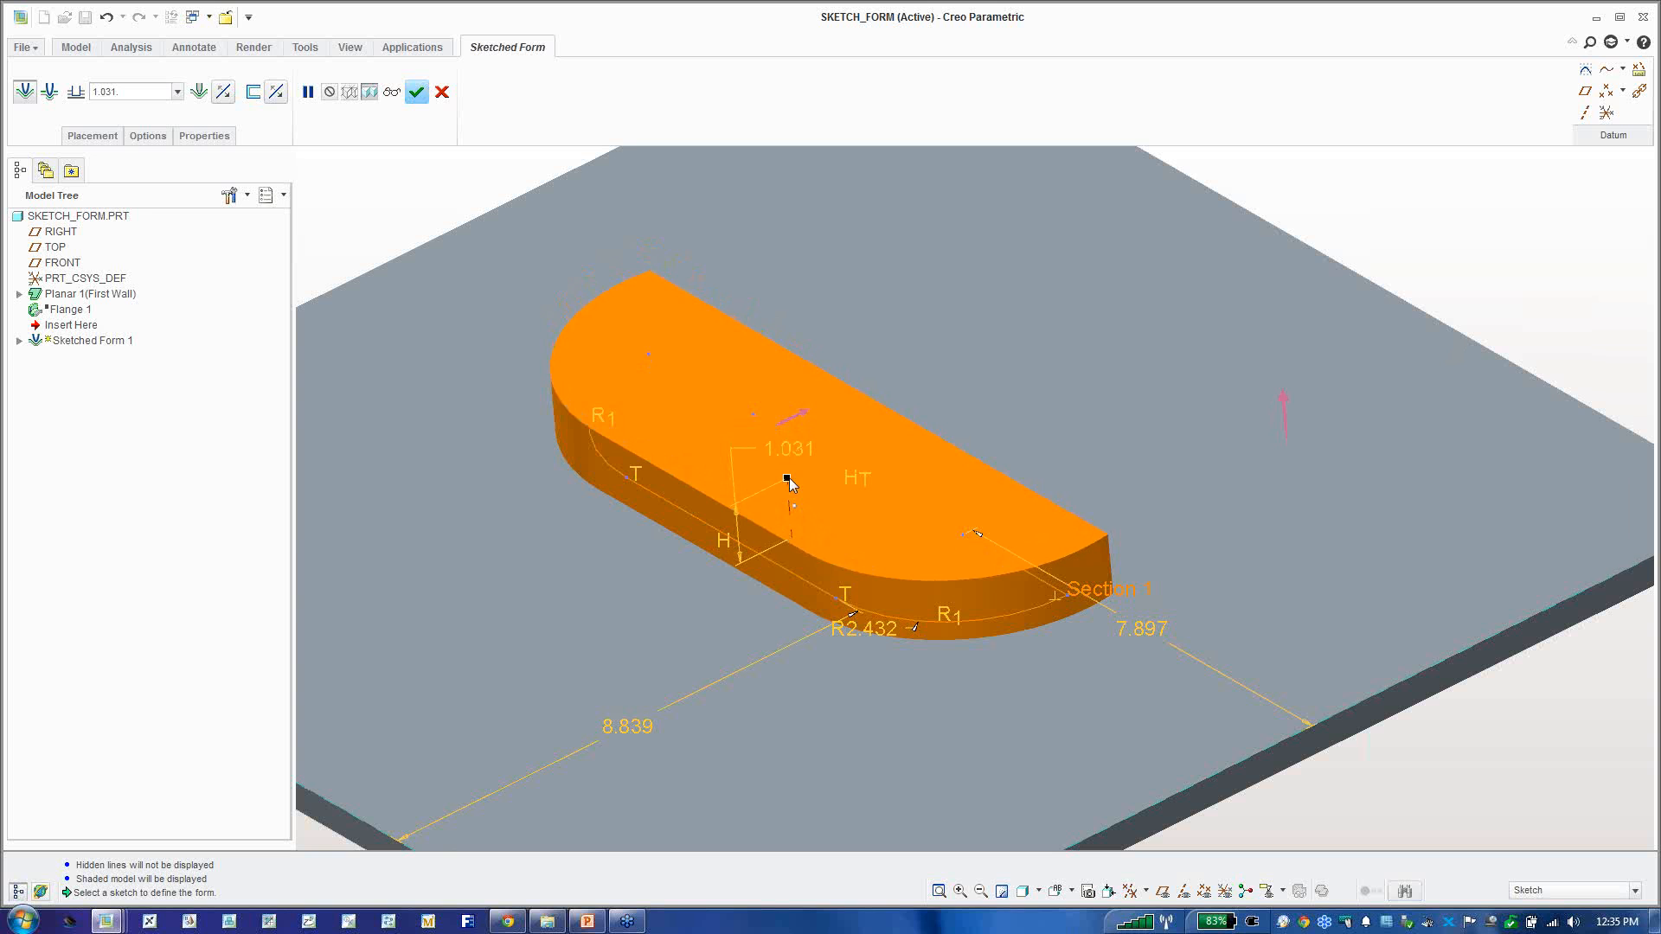
left_click(1283, 424)
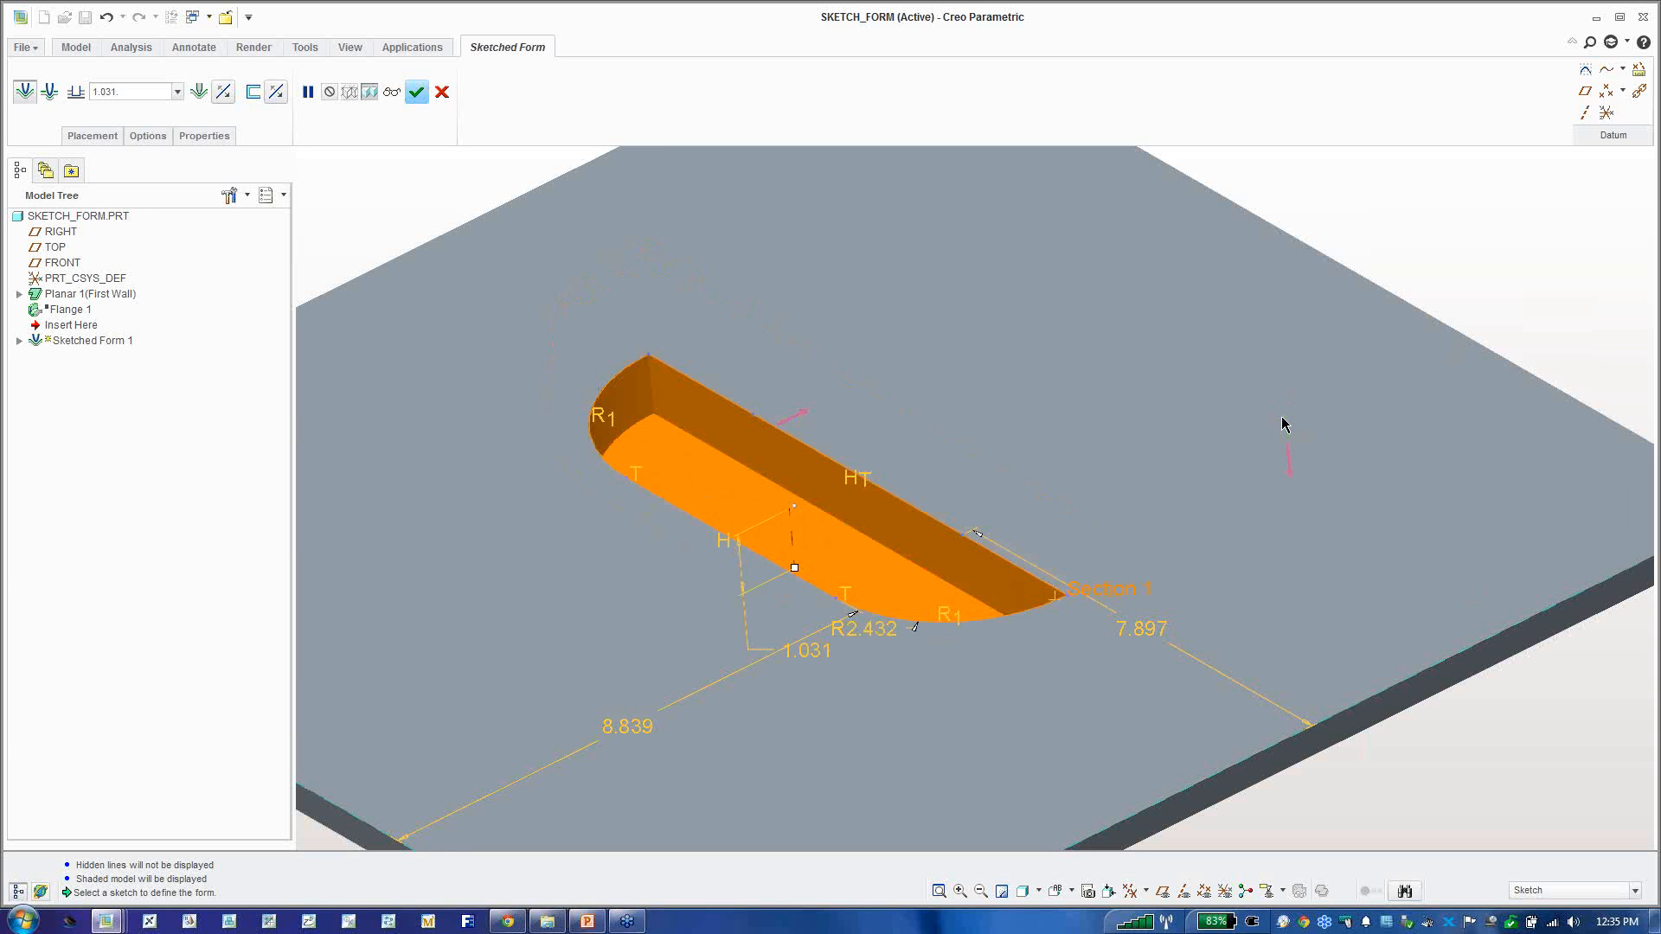
left_click(1290, 460)
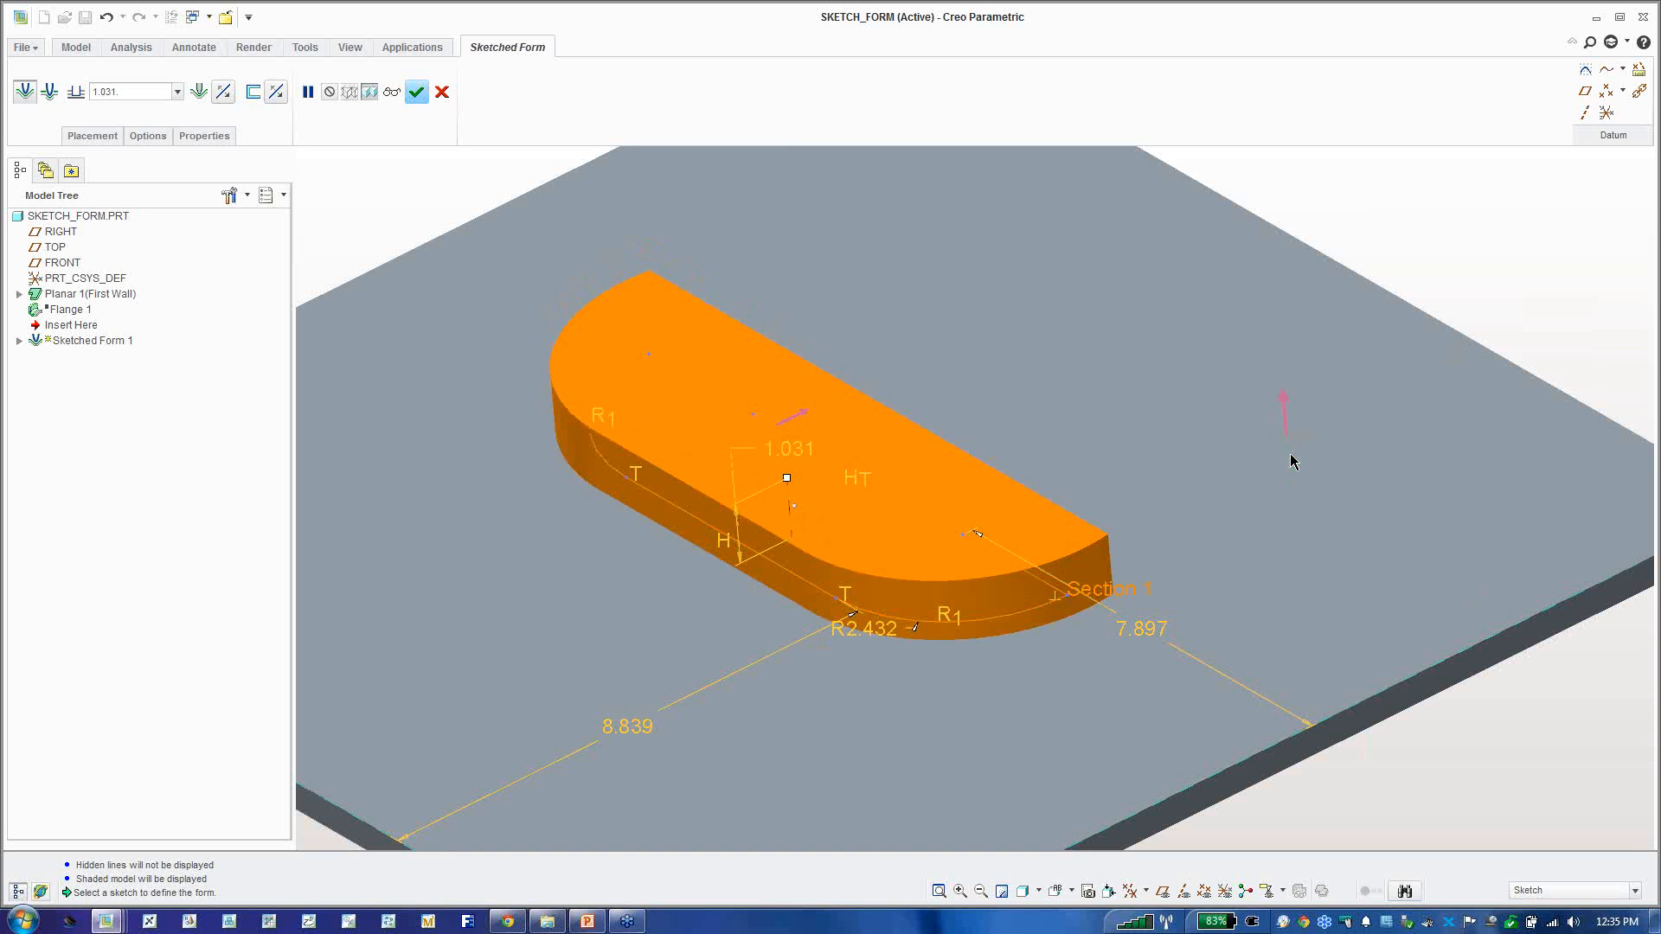
Step: Set the form's depth to 1 and open the feature's options
double_click(795, 453)
type("1")
key("Return")
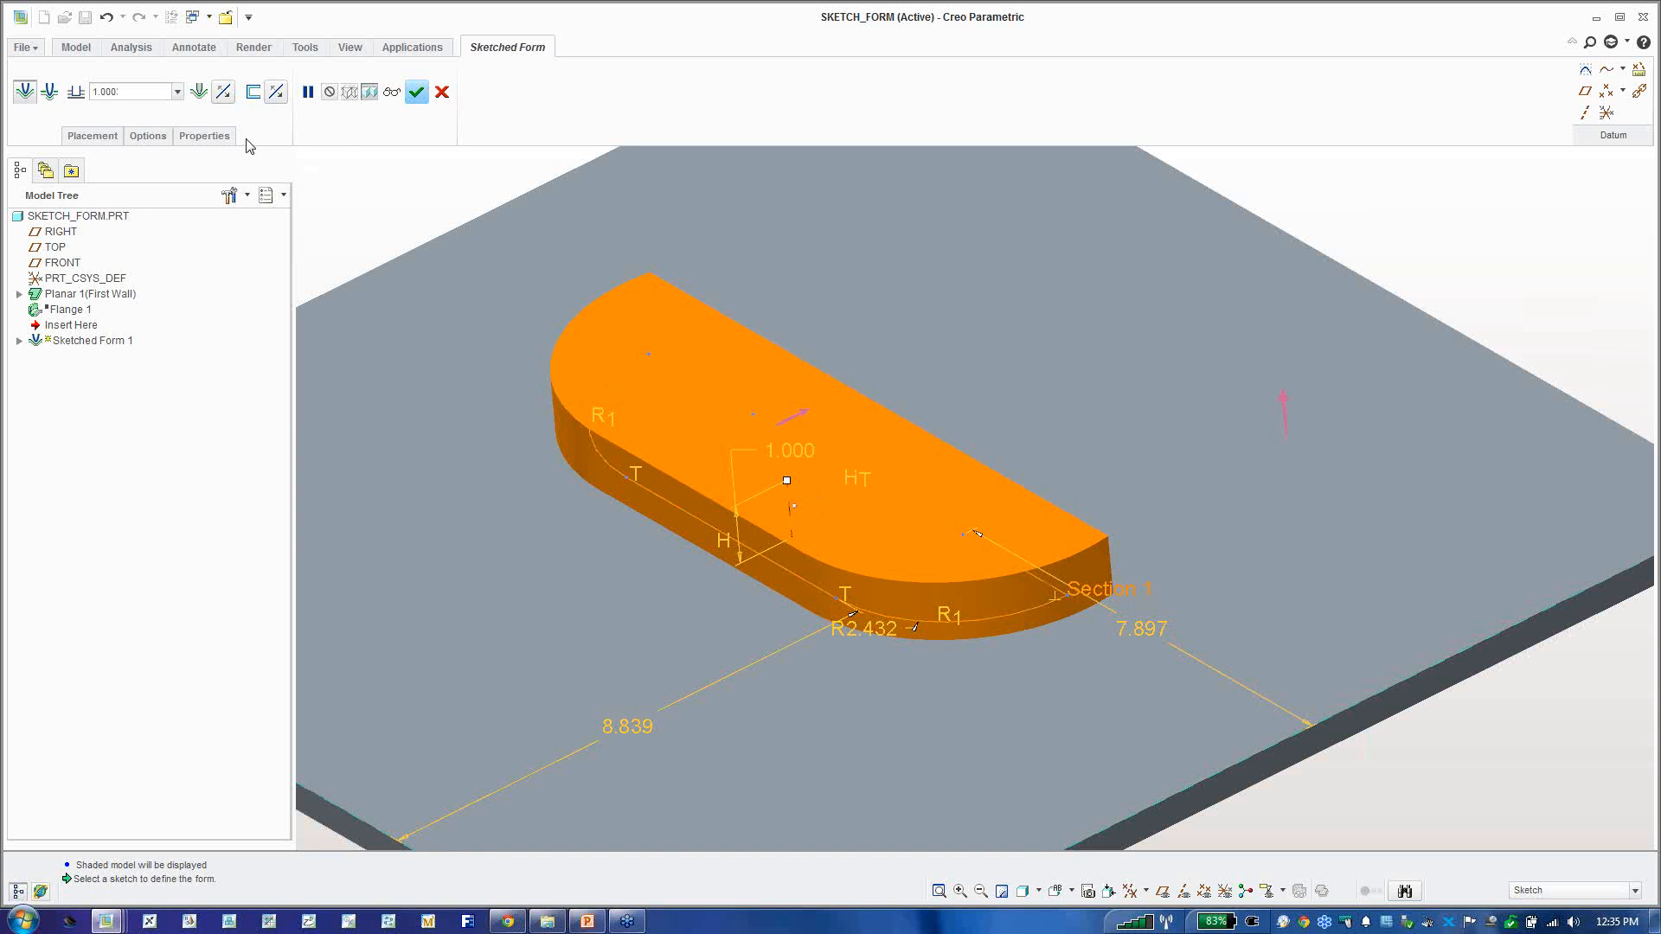
left_click(158, 136)
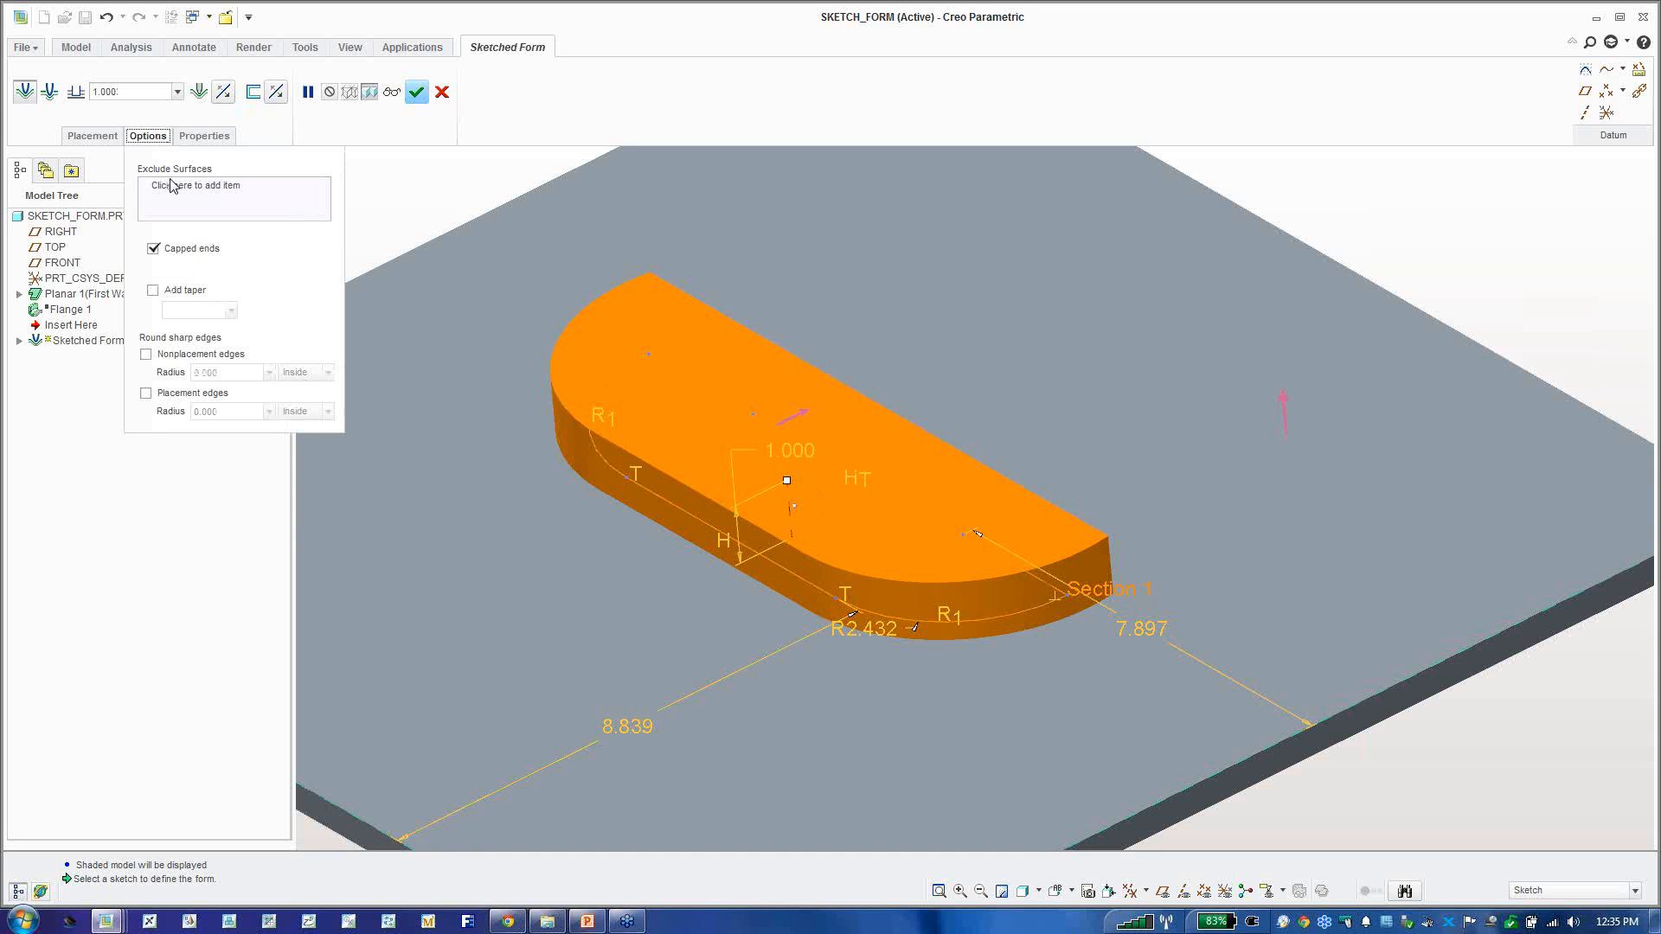
Step: Exclude the form's flat straight side wall from the punch and add a taper of about 16.5 degrees
left_click(170, 190)
scroll(742, 470, "down", 6)
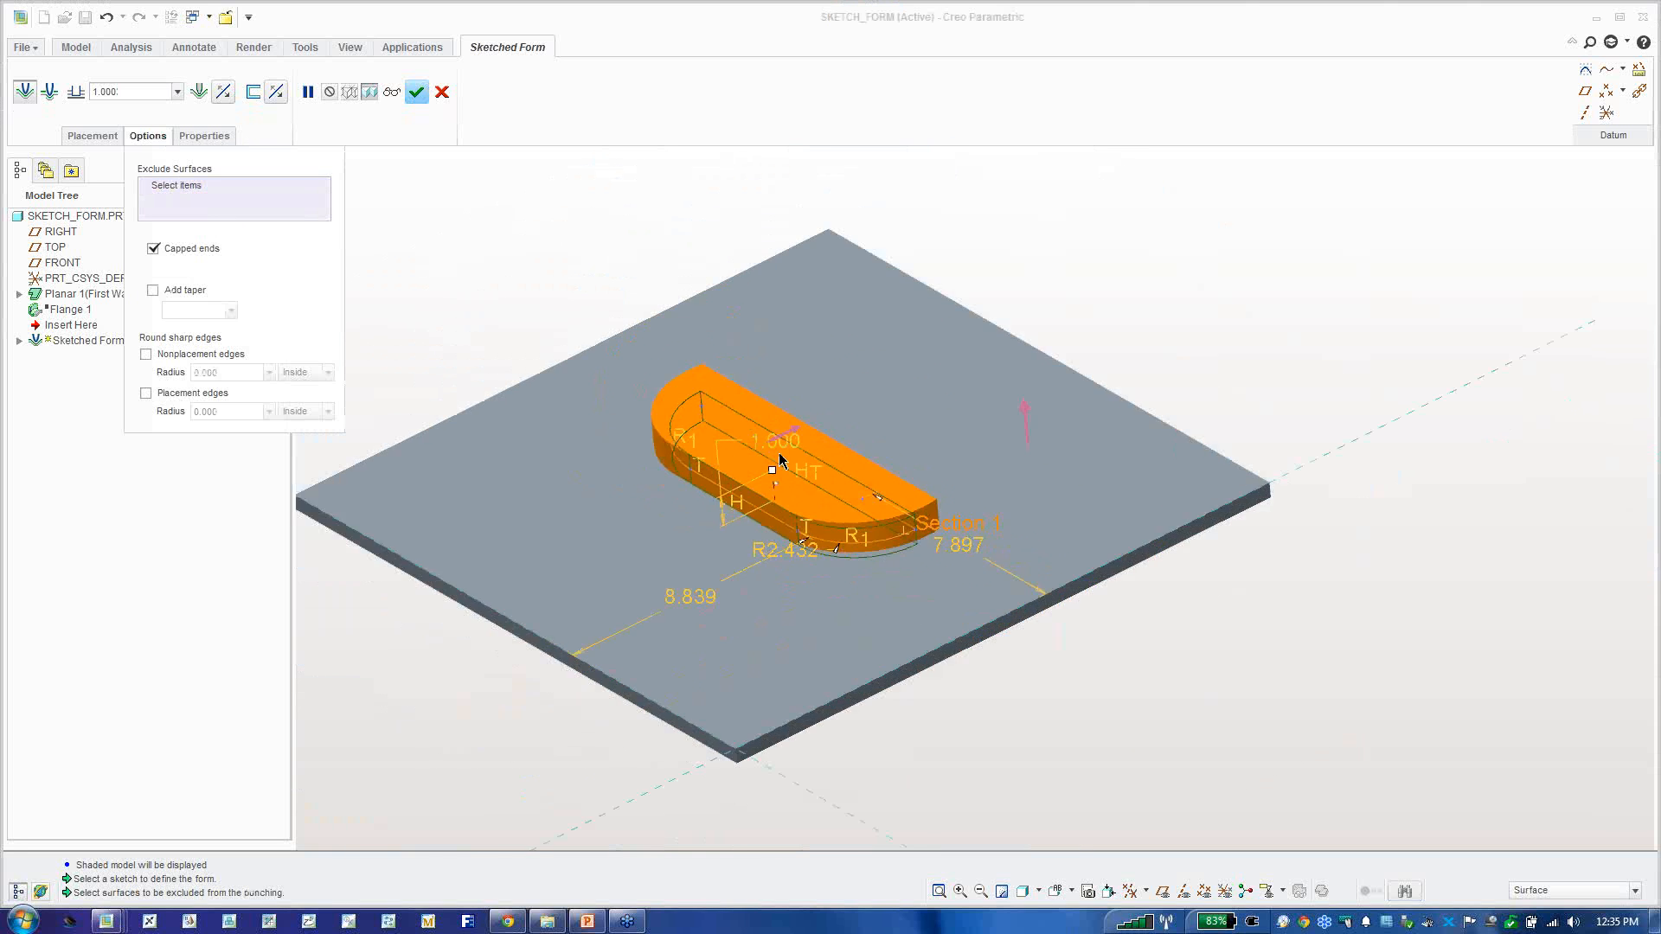
middle_click_drag(774, 444, 542, 475)
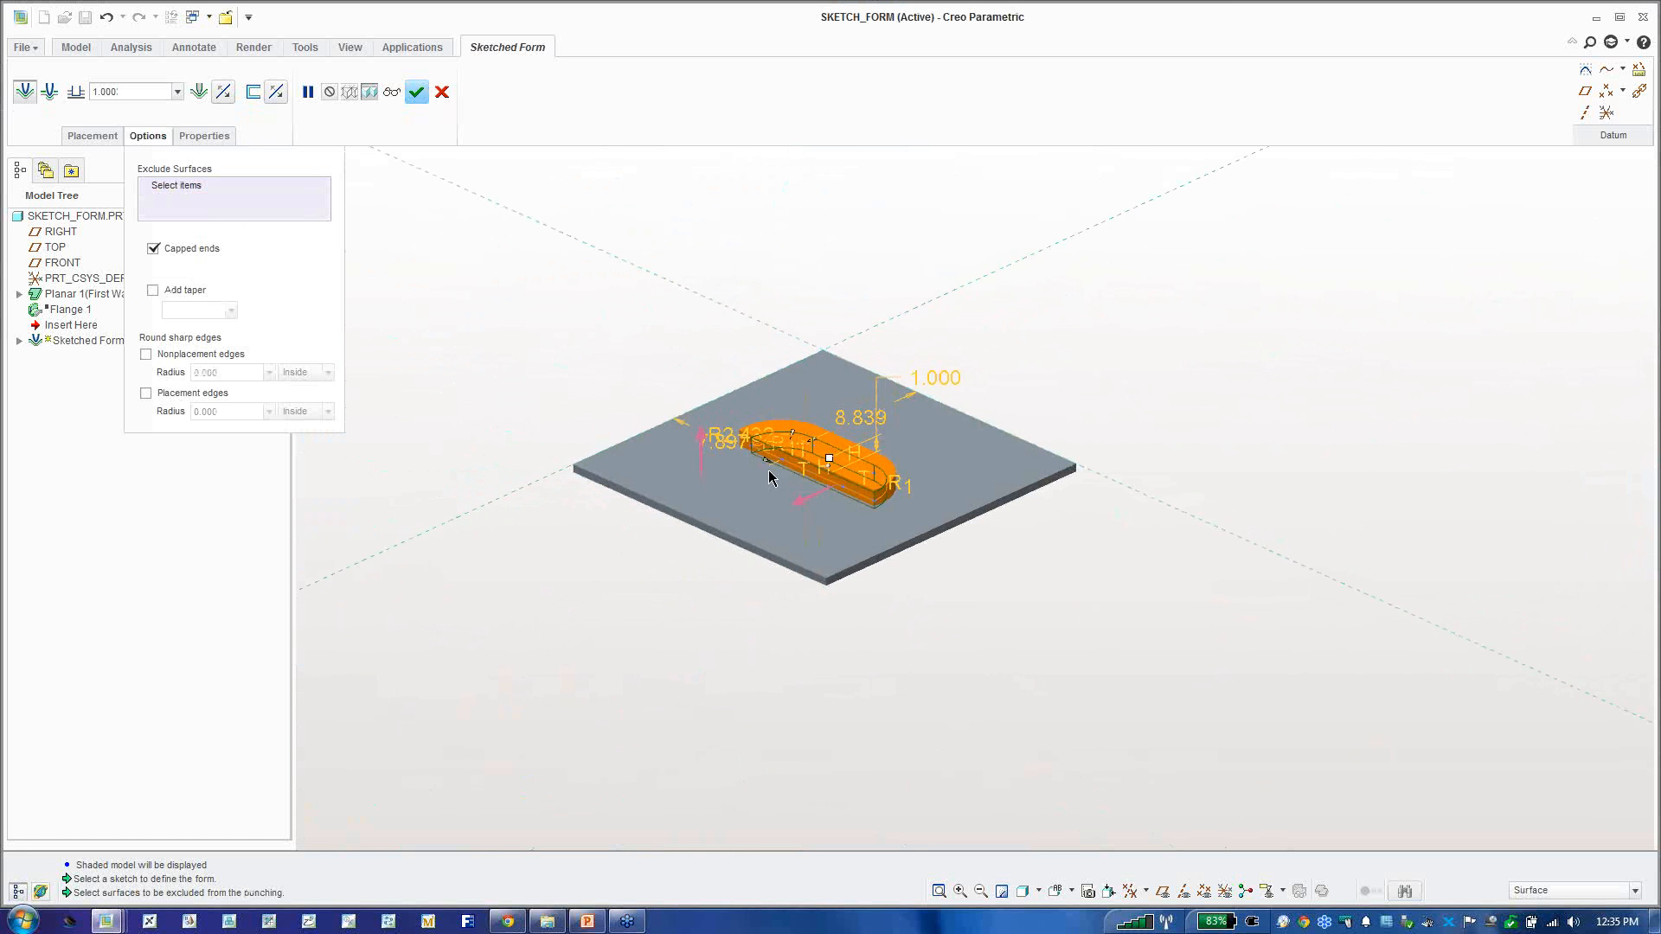
scroll(843, 473, "up", 4)
scroll(844, 473, "up", 3)
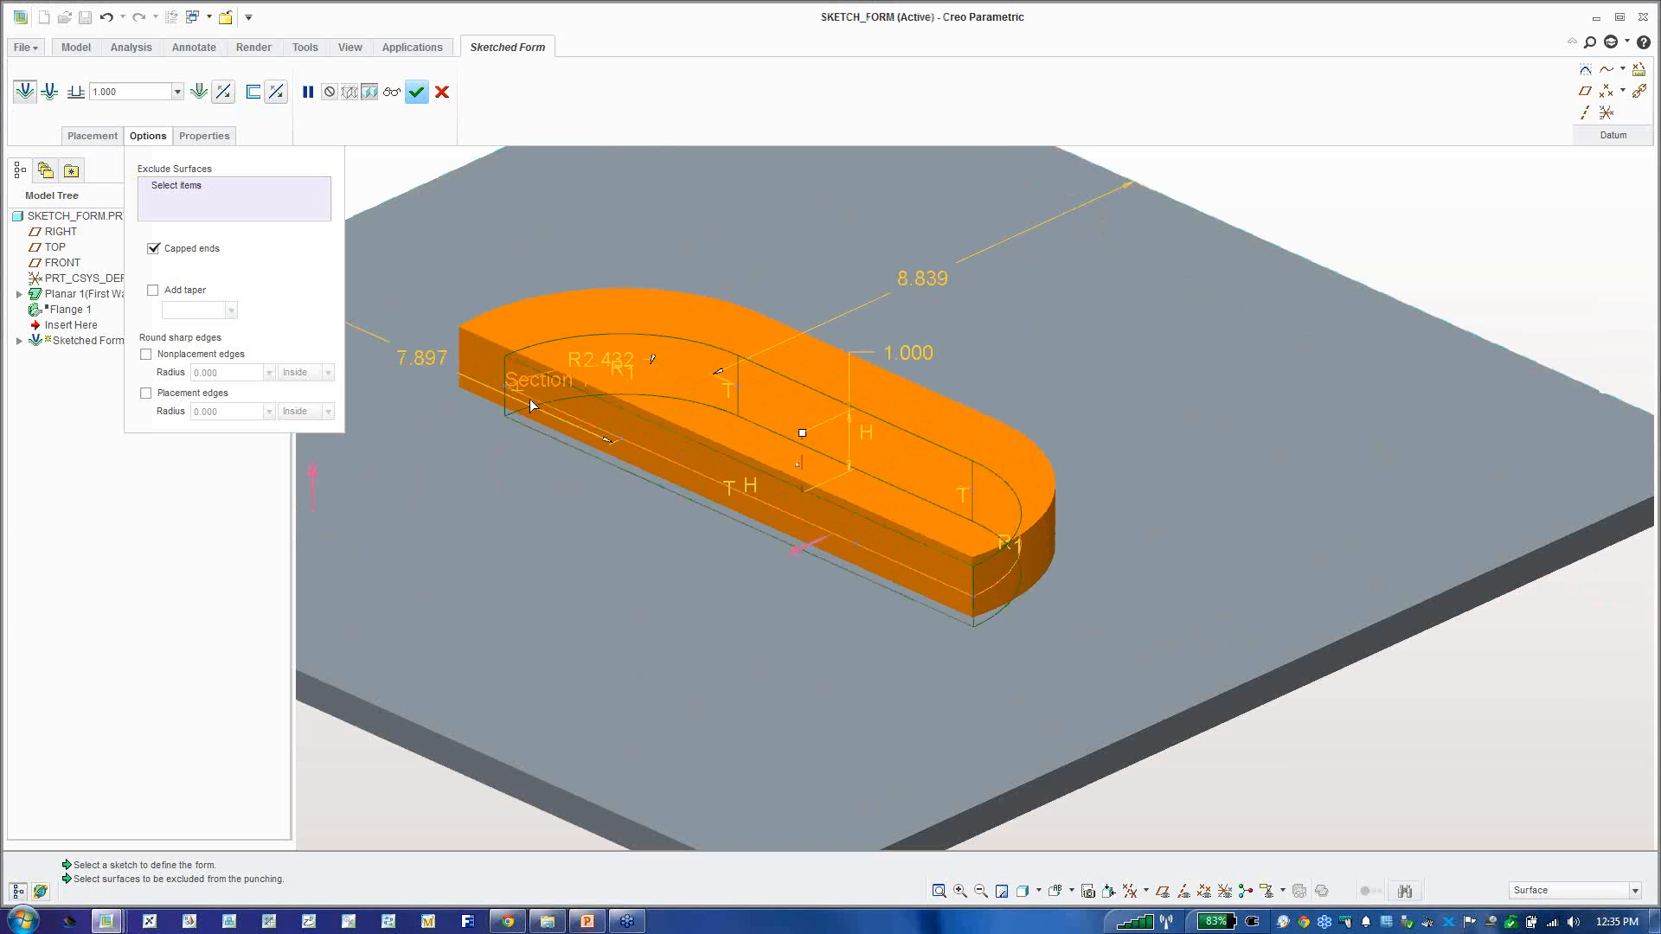
mouse_move(542, 401)
middle_mouse_down()
mouse_move(818, 386)
mouse_move(735, 367)
middle_mouse_up()
left_click(888, 368)
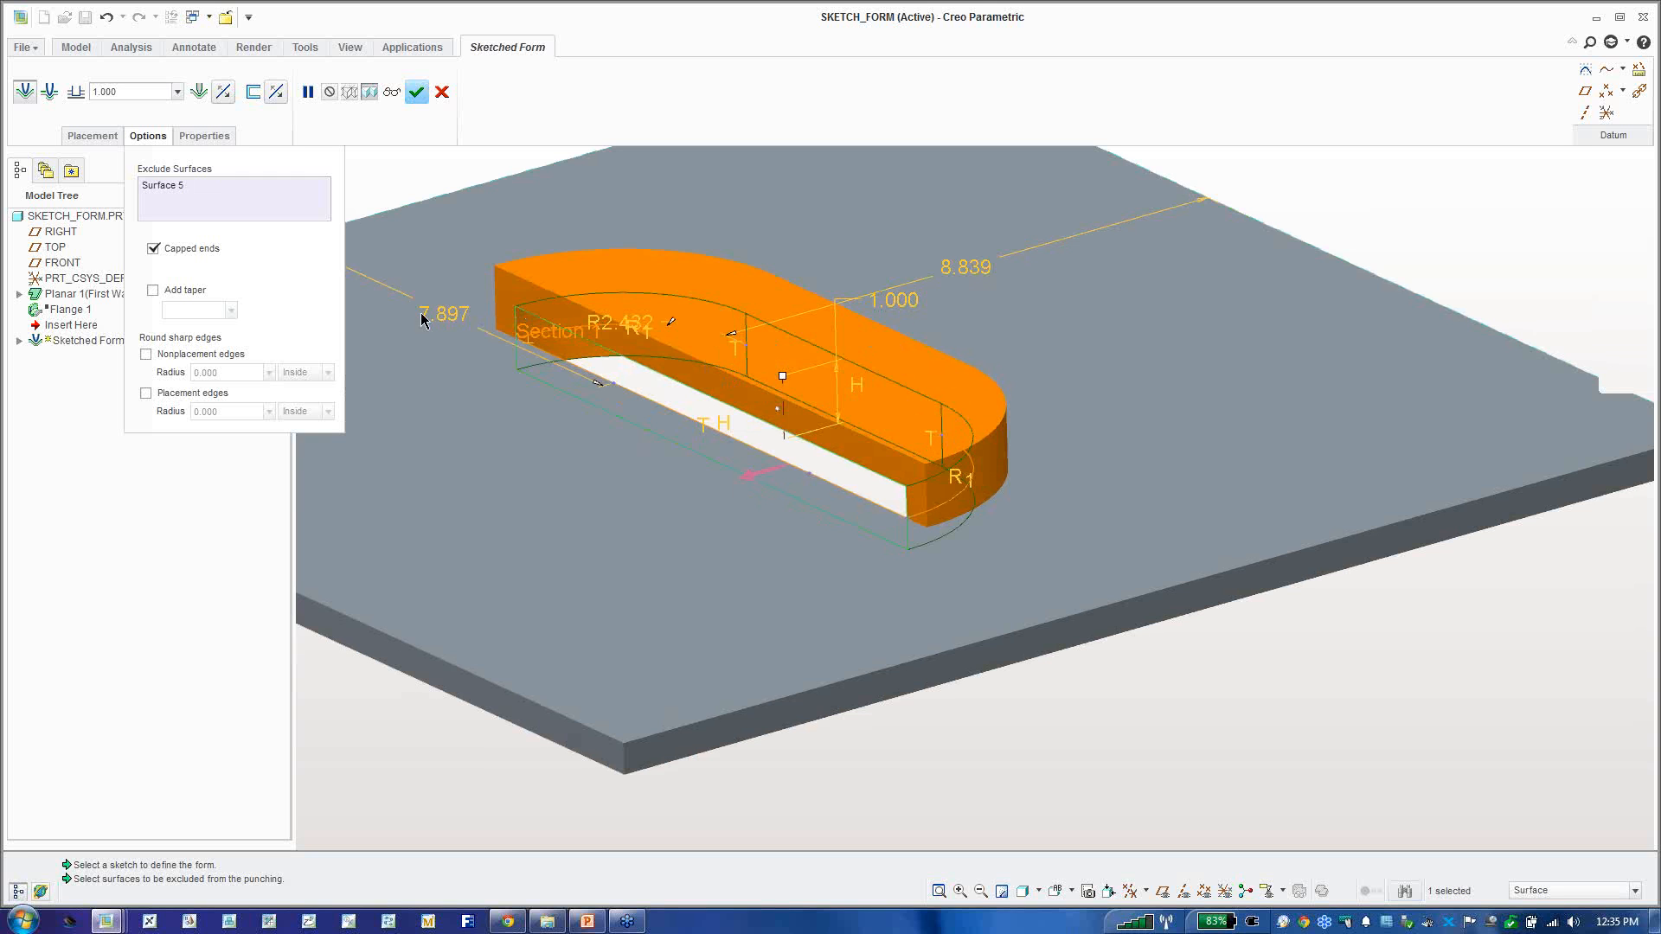
left_click(153, 290)
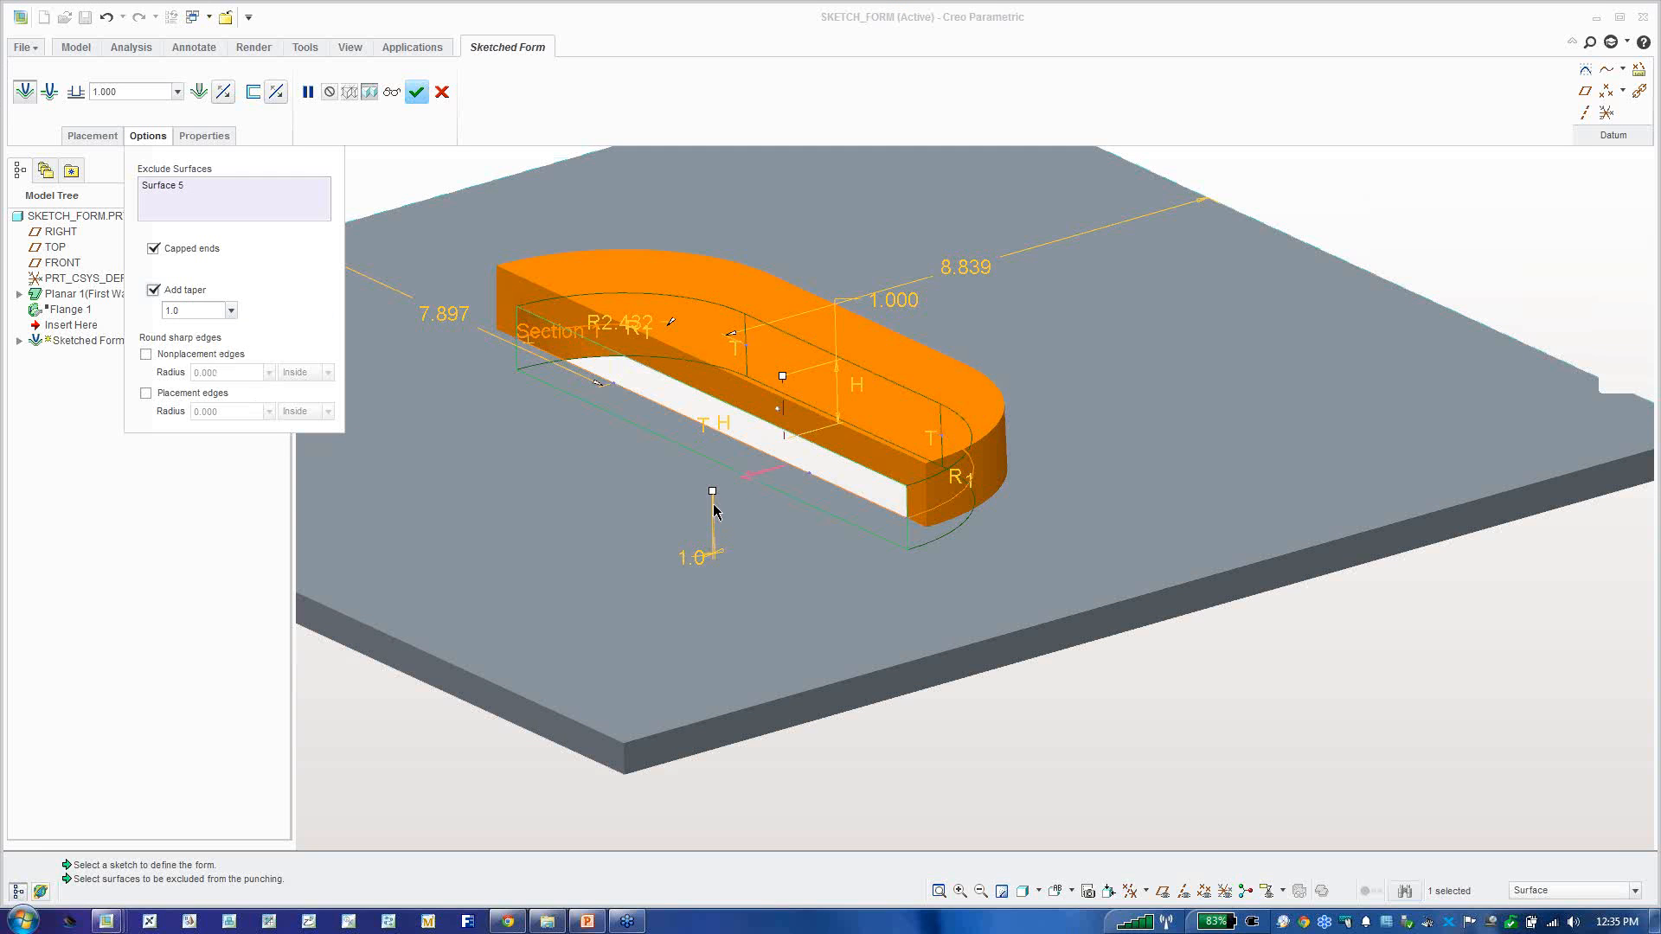
left_click_drag(713, 494, 699, 495)
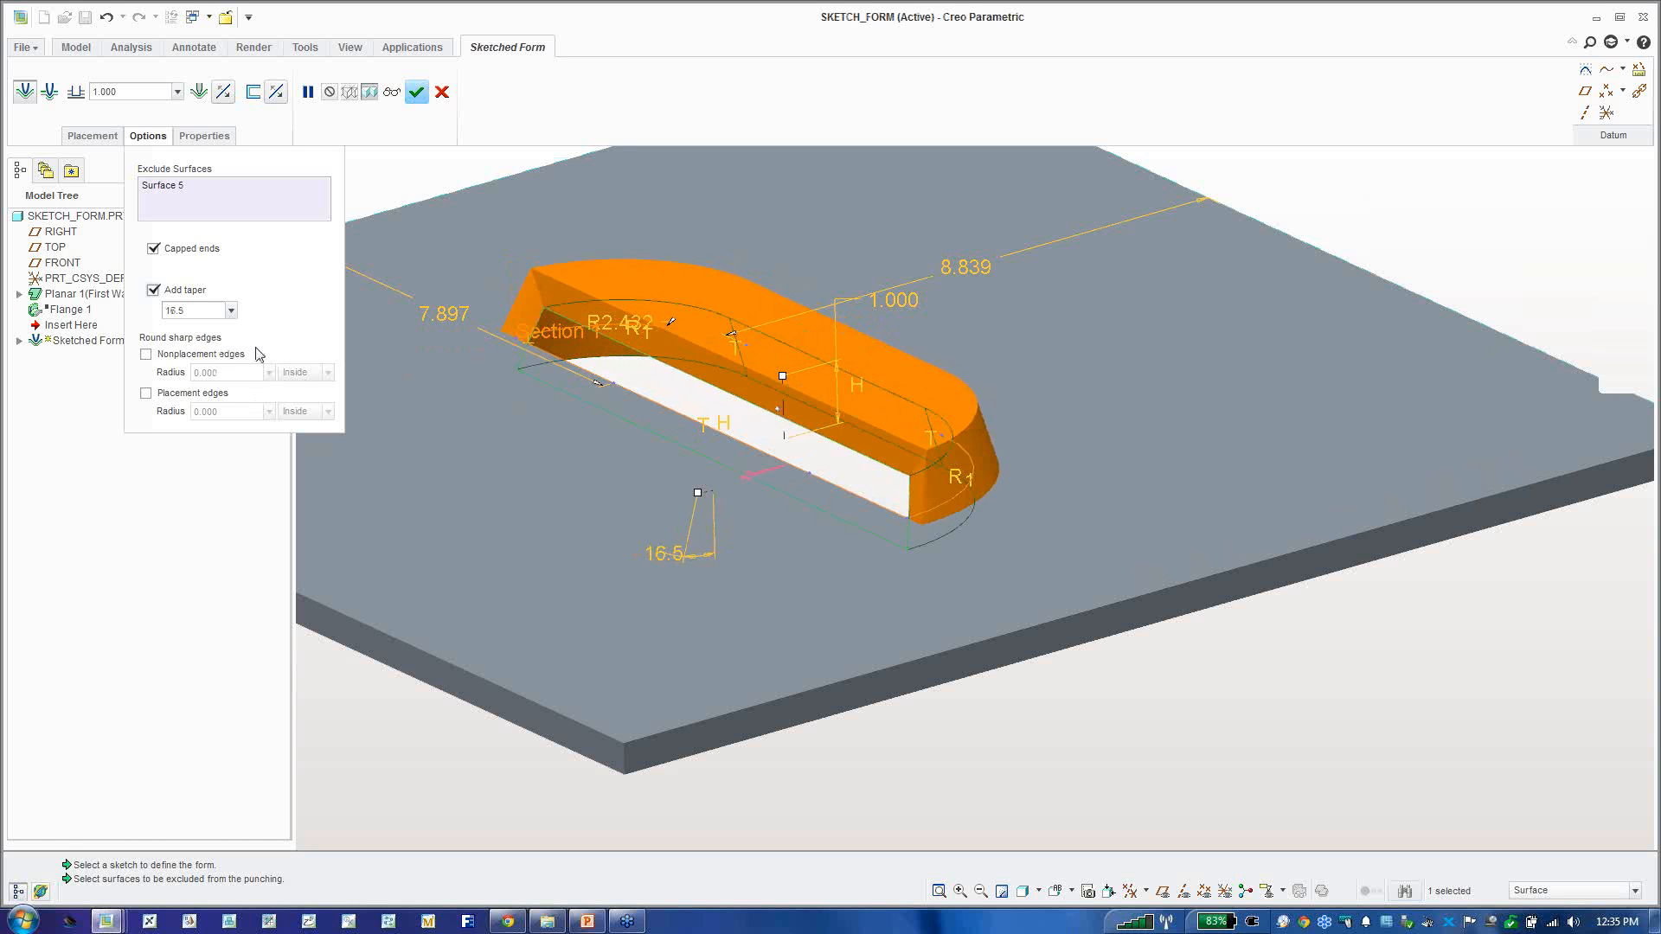
Step: Round the form's nonplacement and placement edges, setting each inside radius to 0.25
left_click(230, 356)
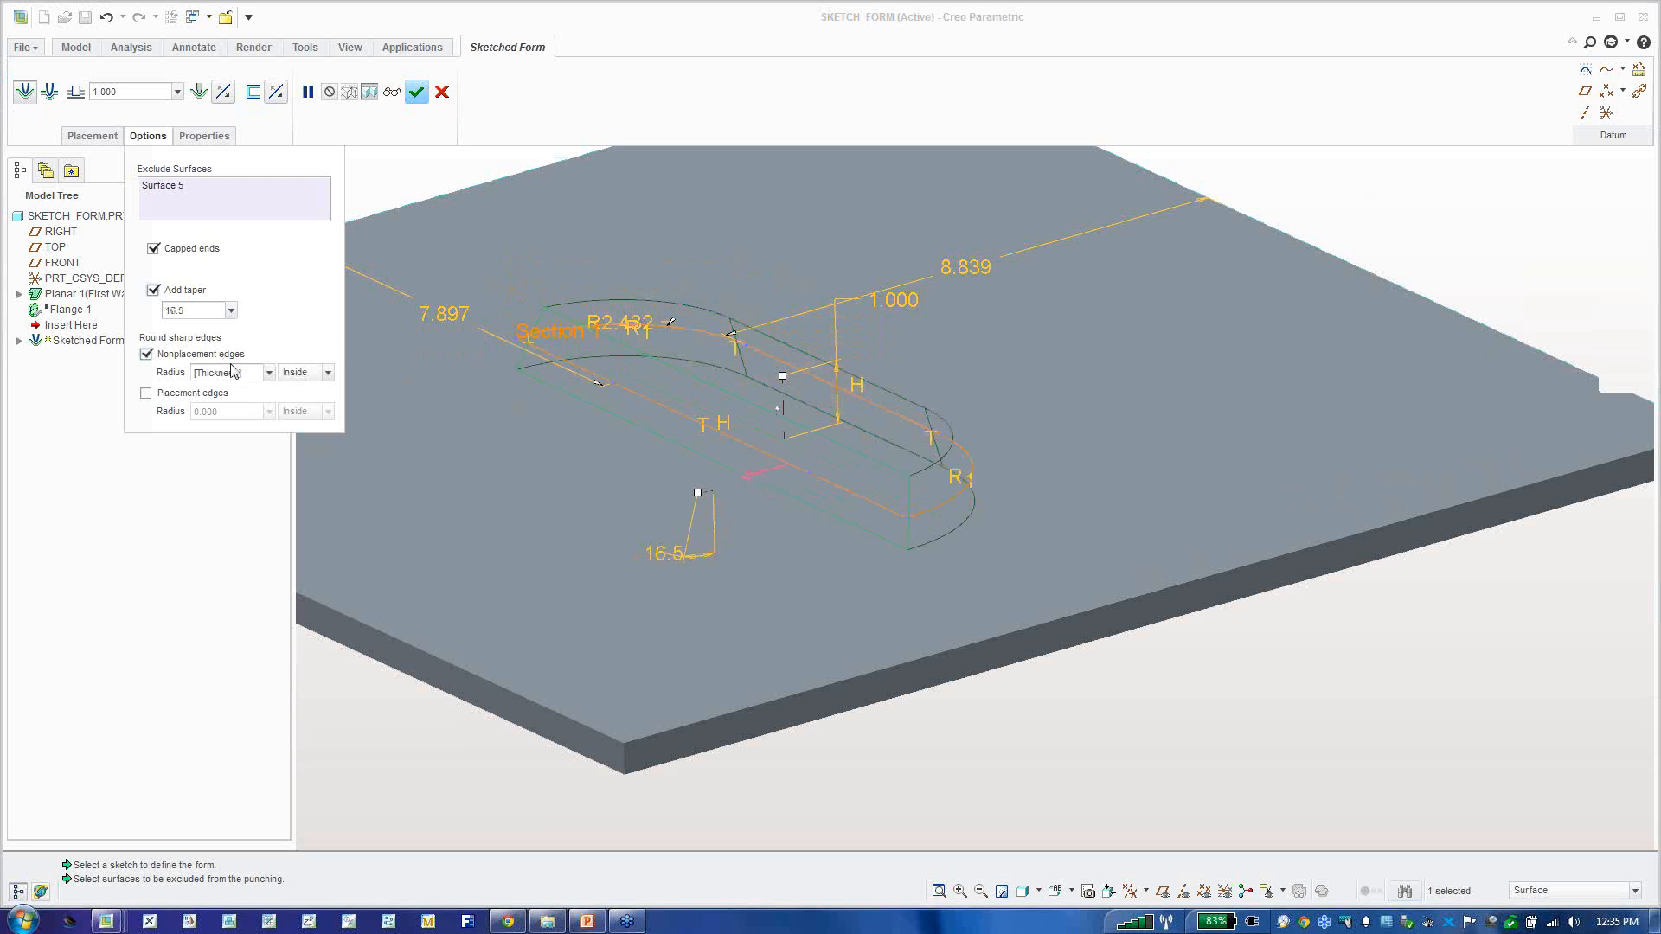
left_click(200, 394)
double_click(253, 373)
key("BackSpace")
type(".25")
key("Return")
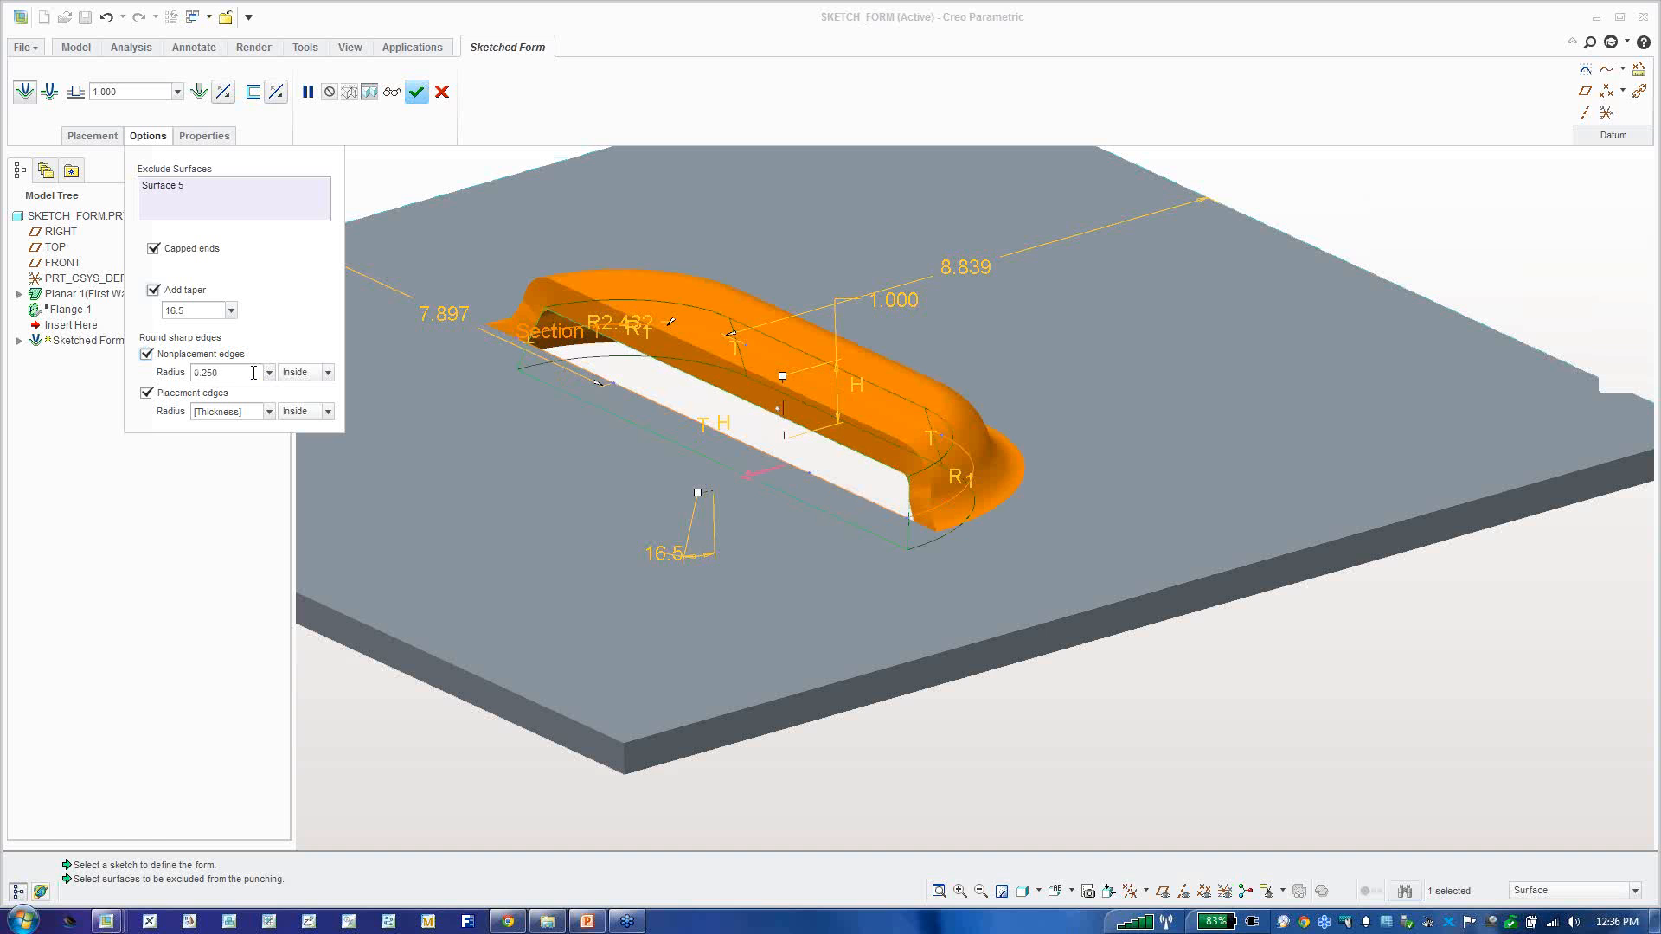
mouse_move(653, 424)
middle_mouse_down()
mouse_move(788, 527)
mouse_move(794, 573)
middle_mouse_up()
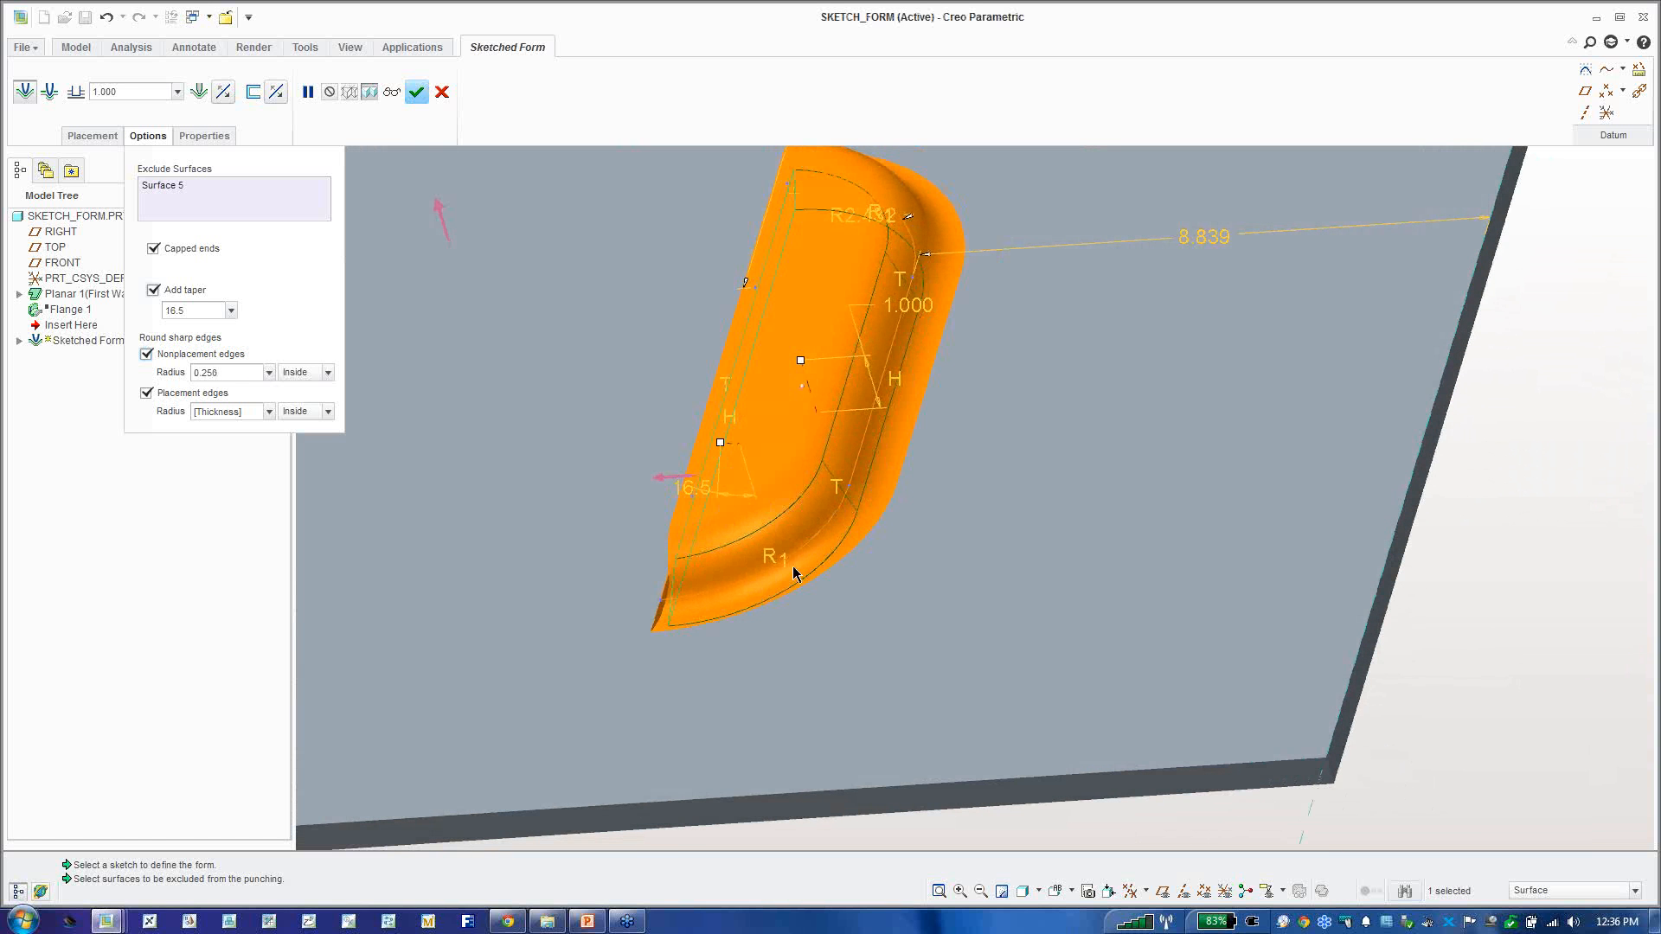
key("ctrl+d")
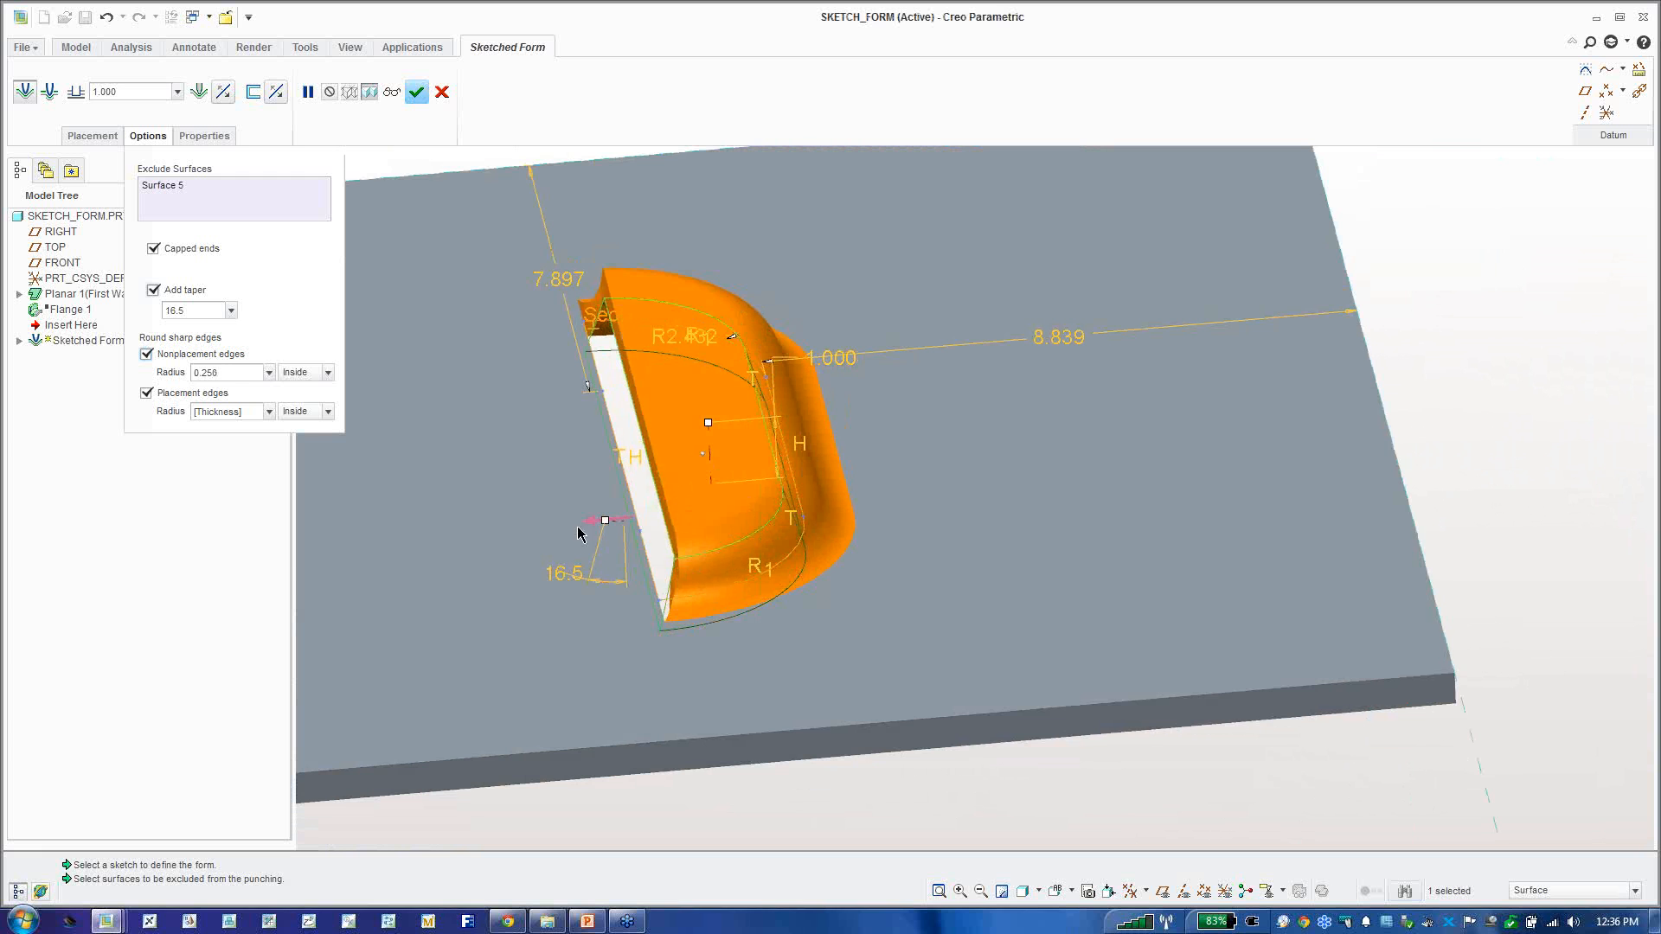
left_click(269, 414)
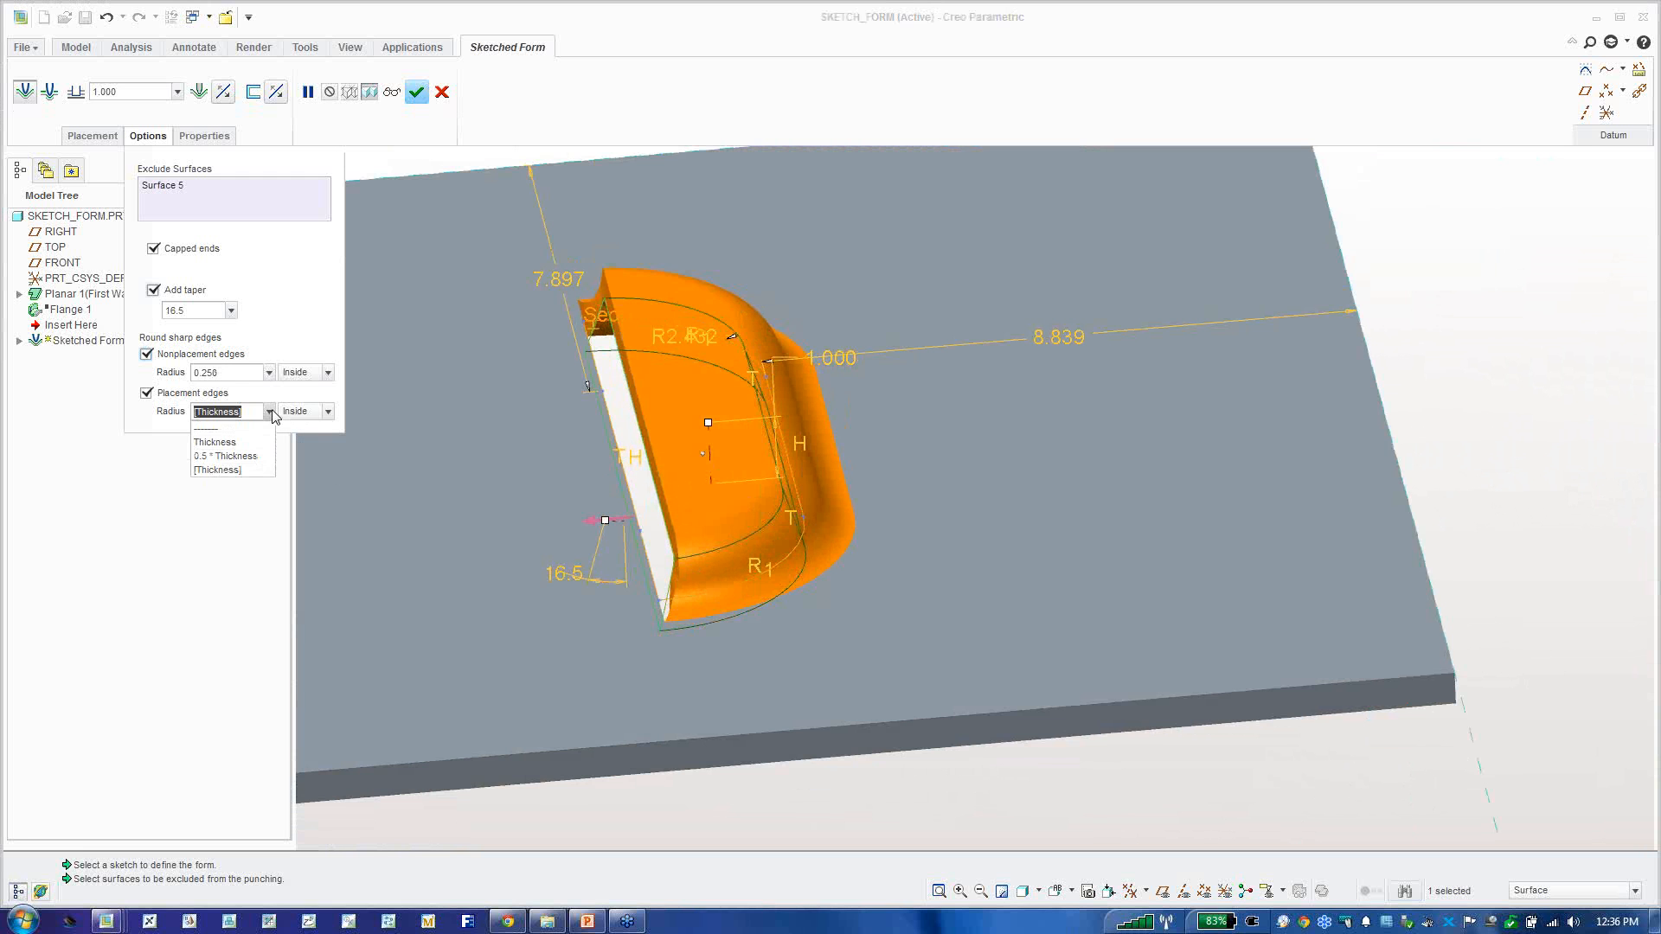
type("0.250")
key("Return")
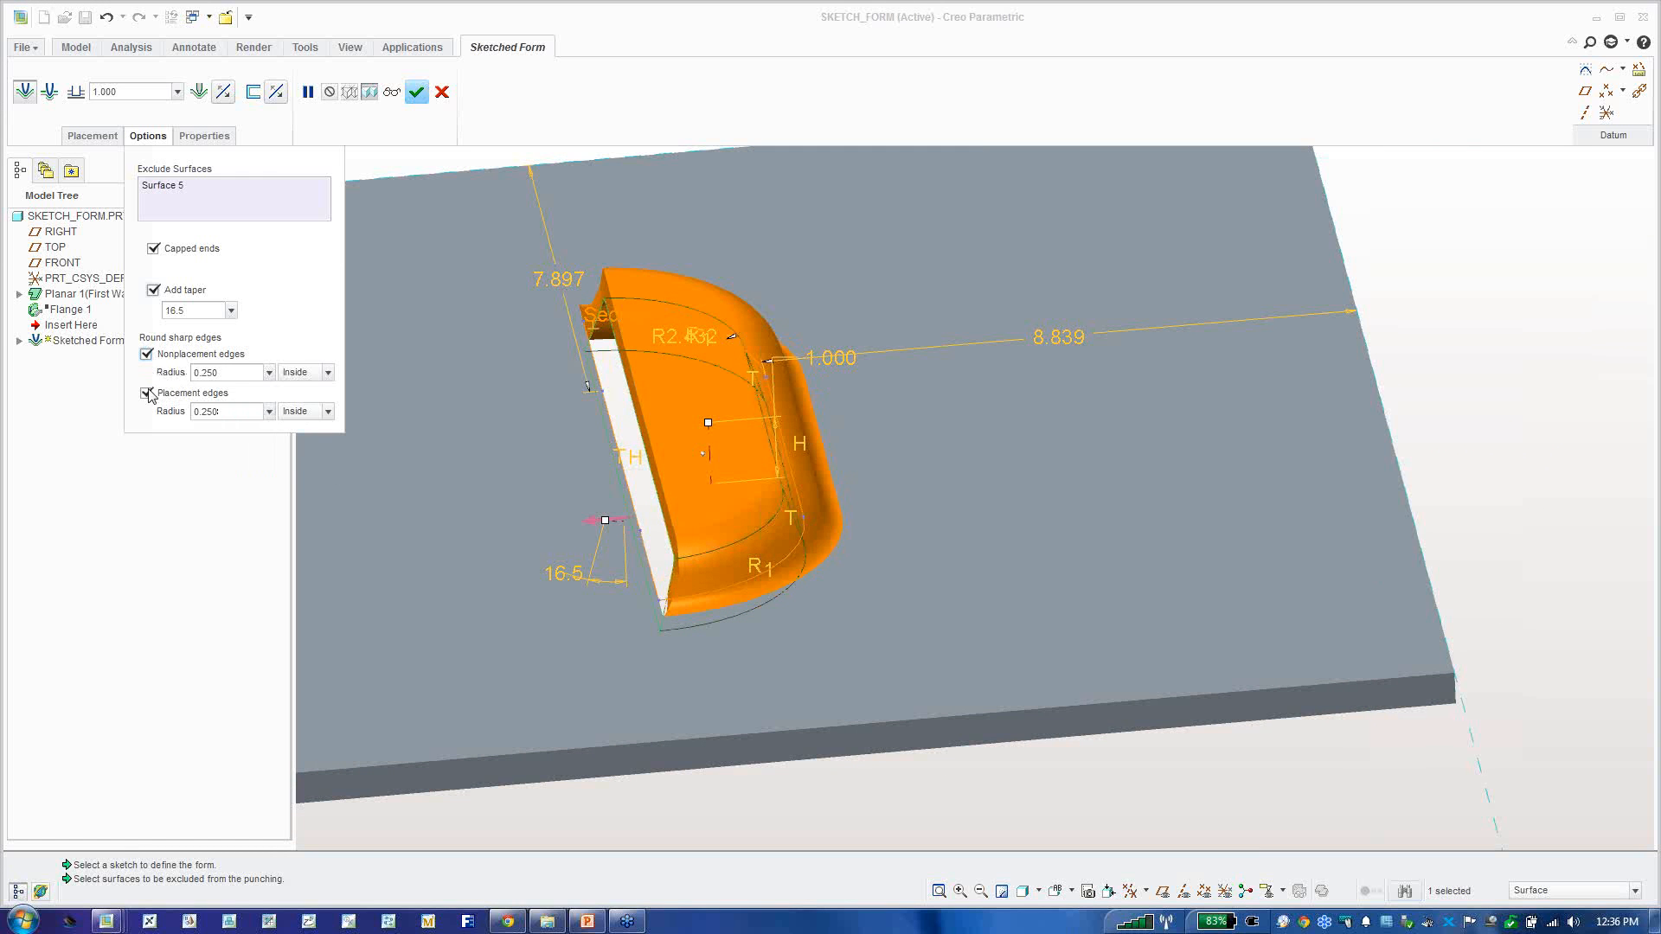
Step: Switch the placement edge rounds off and back on, and do the same for the nonplacement edge rounds
left_click(146, 394)
left_click(146, 394)
left_click(146, 354)
left_click(146, 354)
Step: Complete the tapered and rounded sketched form and view its open side on the plate
left_click(152, 137)
left_click(418, 93)
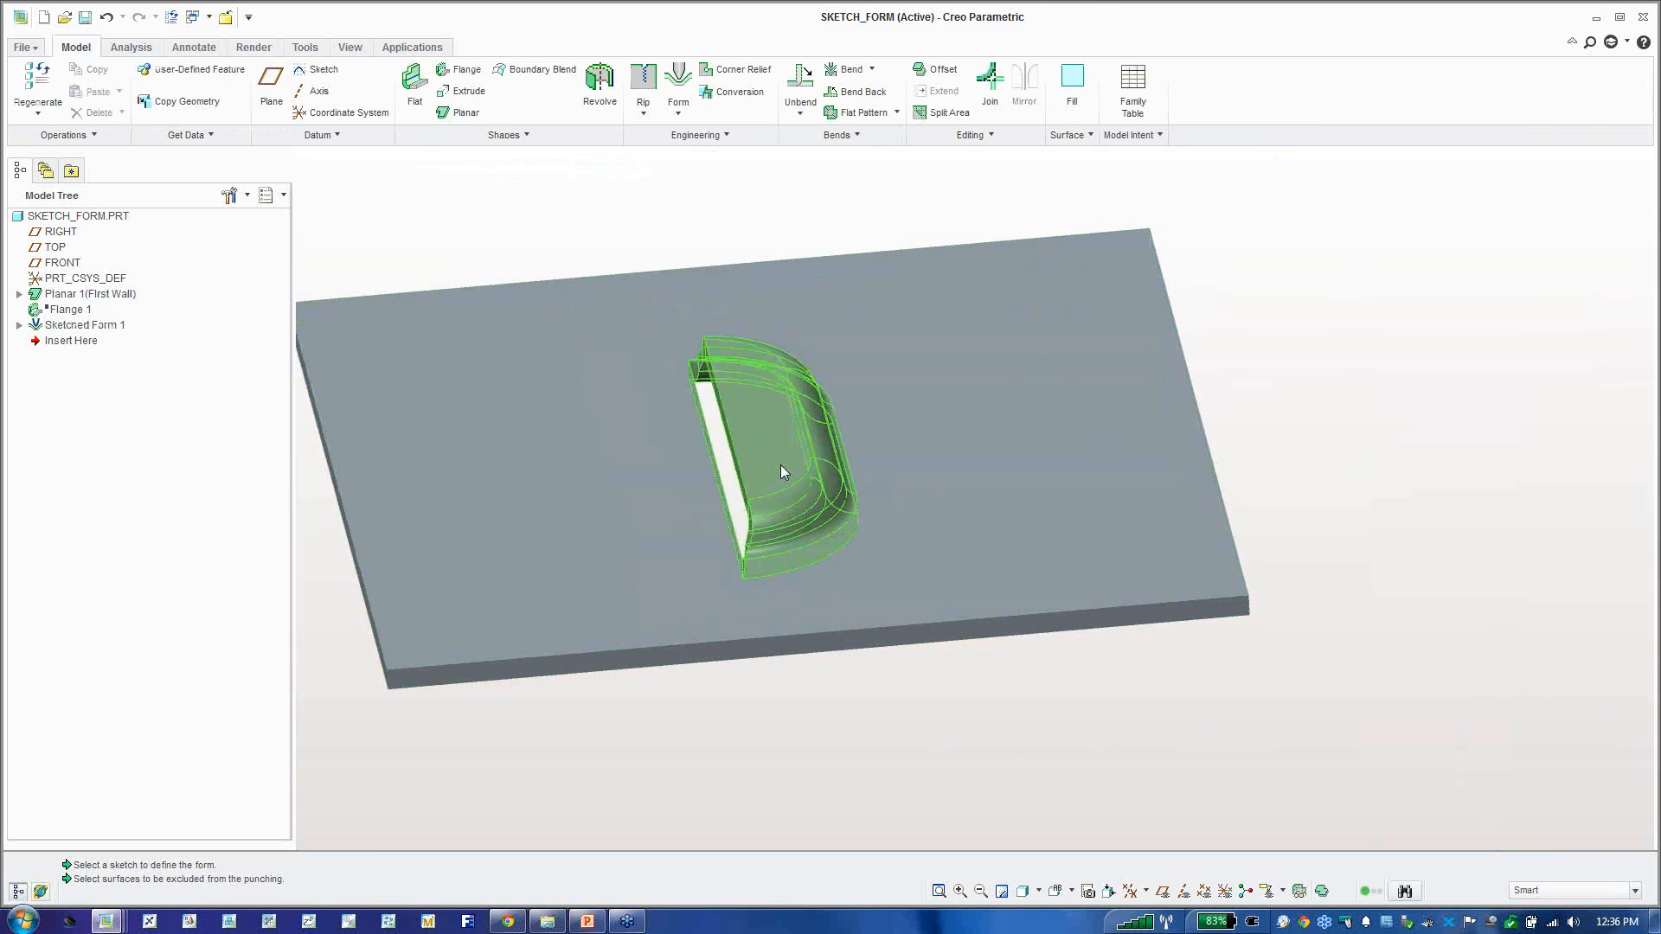
middle_click_drag(786, 471, 926, 478)
scroll(924, 472, "up", 2)
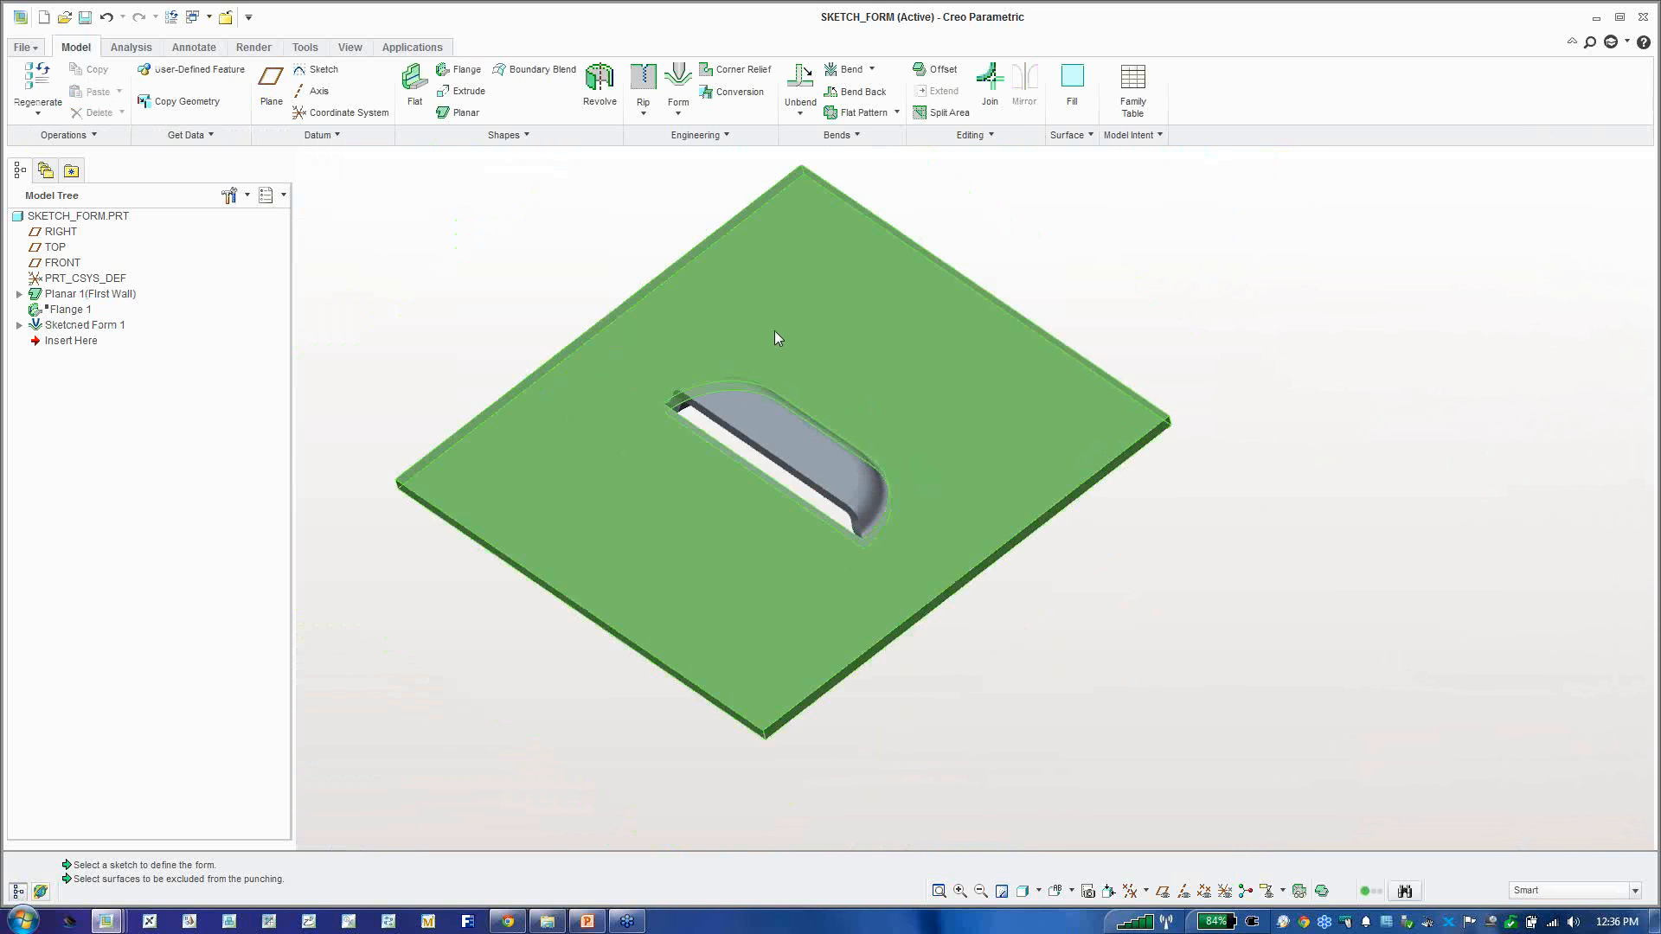
scroll(775, 330, "down", 2)
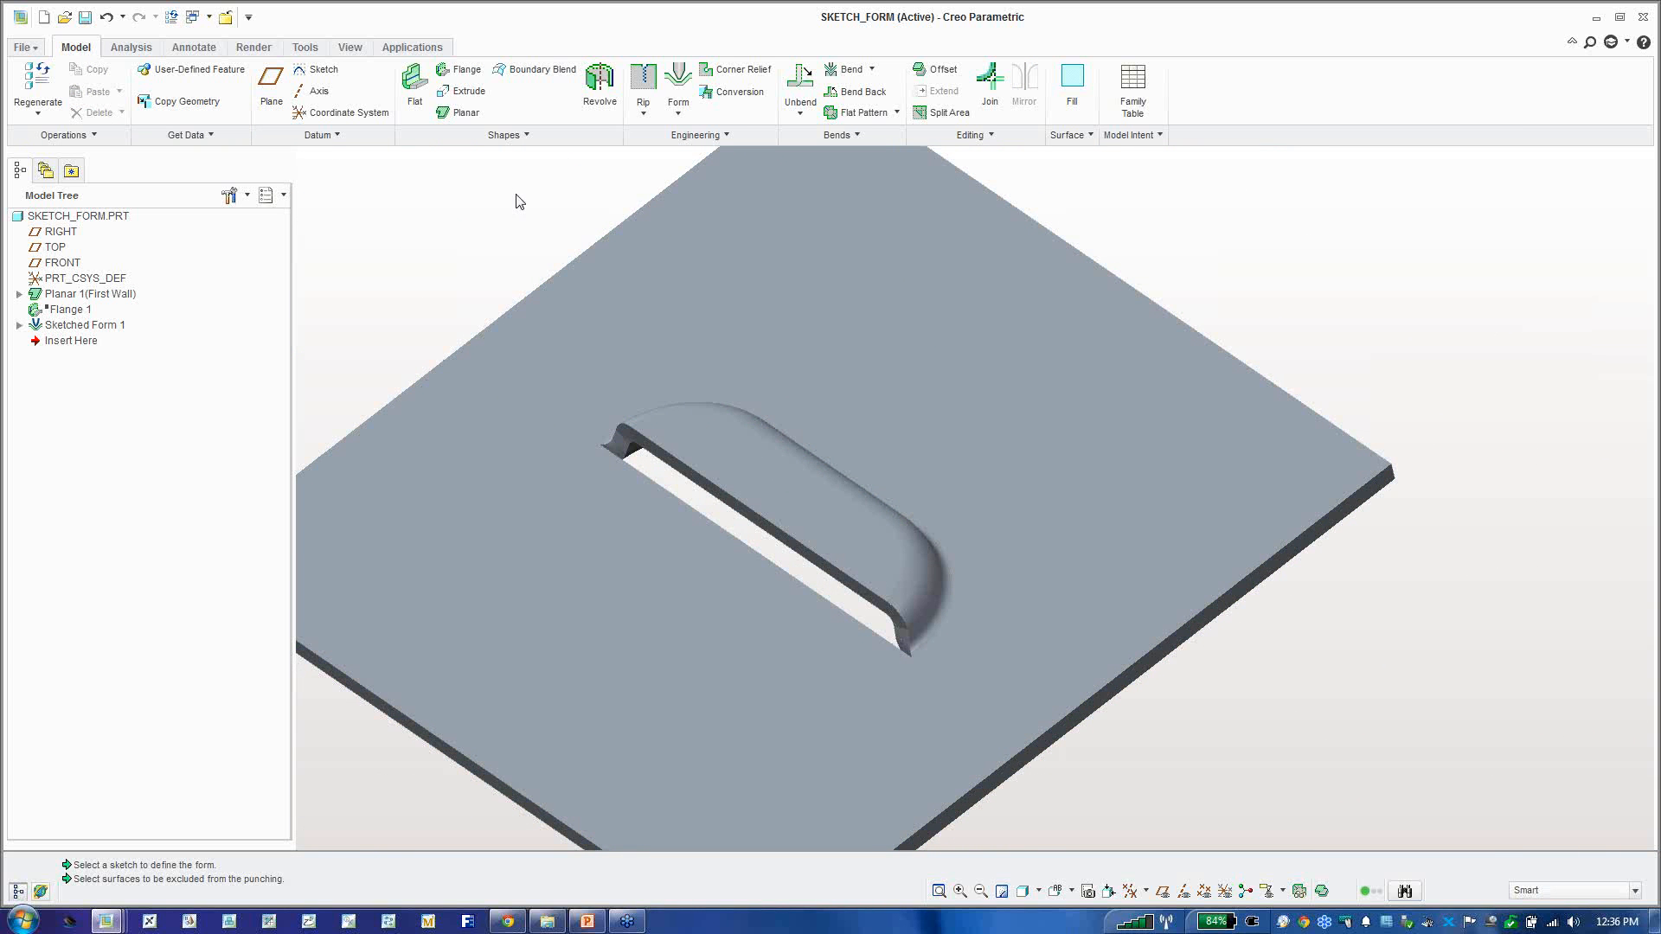
left_click(870, 70)
left_click(585, 223)
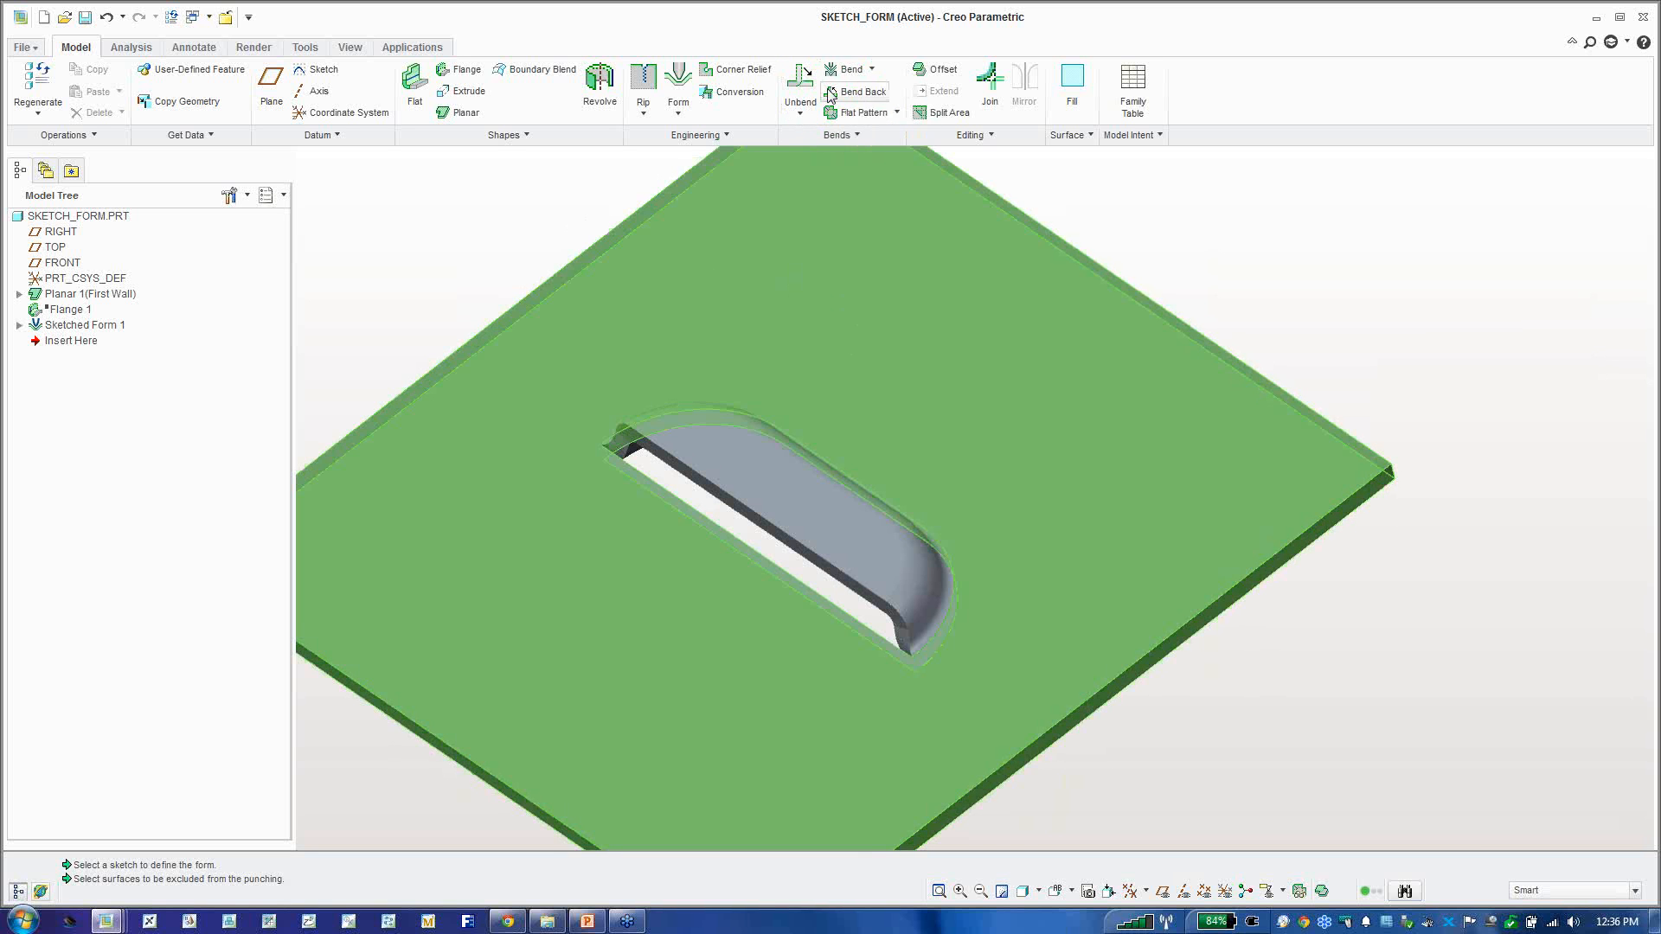
left_click(682, 115)
left_click(715, 160)
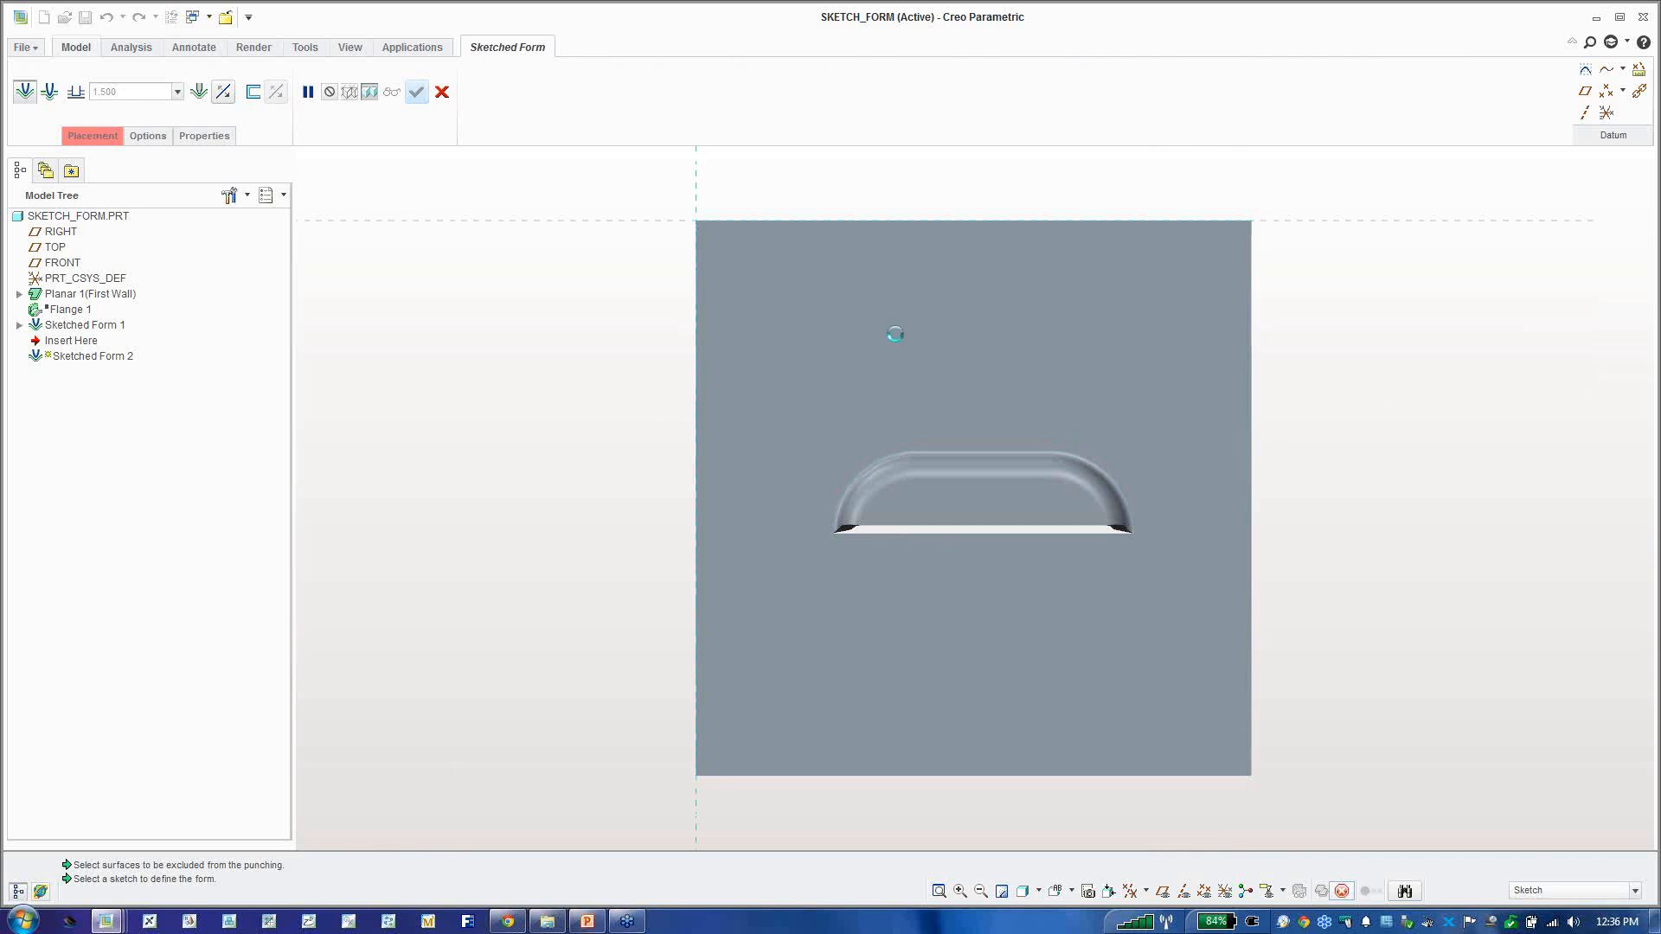
left_click(1424, 91)
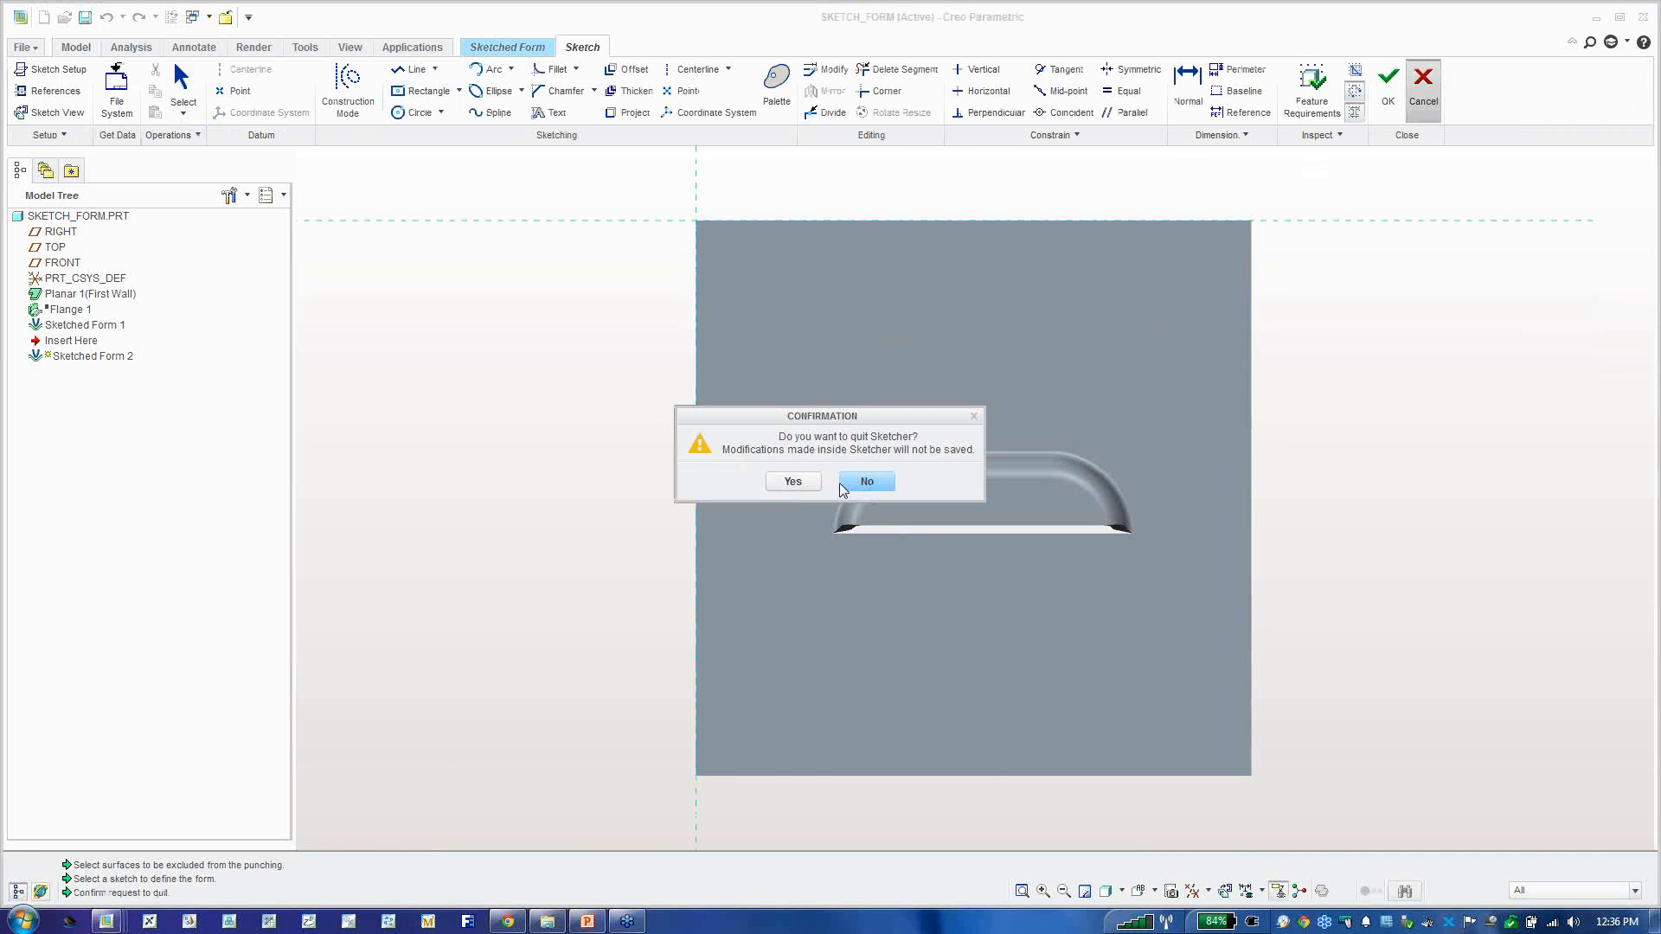
left_click(800, 477)
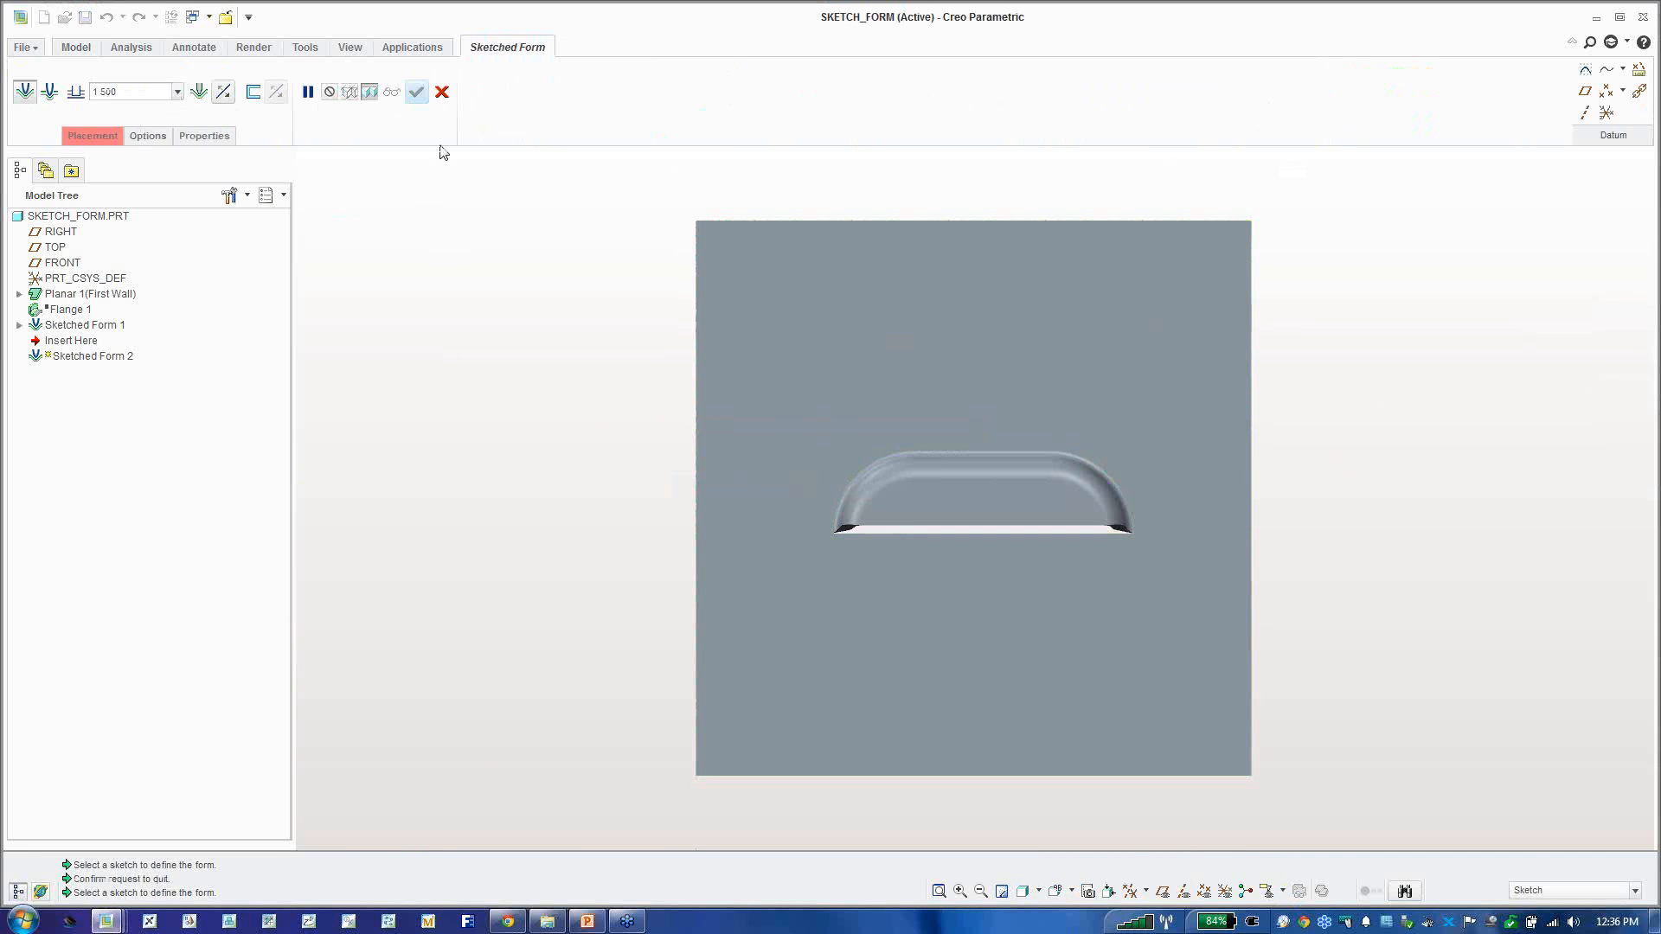
left_click(441, 92)
Step: Redefine the existing sketched form, open its section for editing, and save the sketch as S2D0001.SEC in the sheetmetal_demo folder
left_click(83, 325)
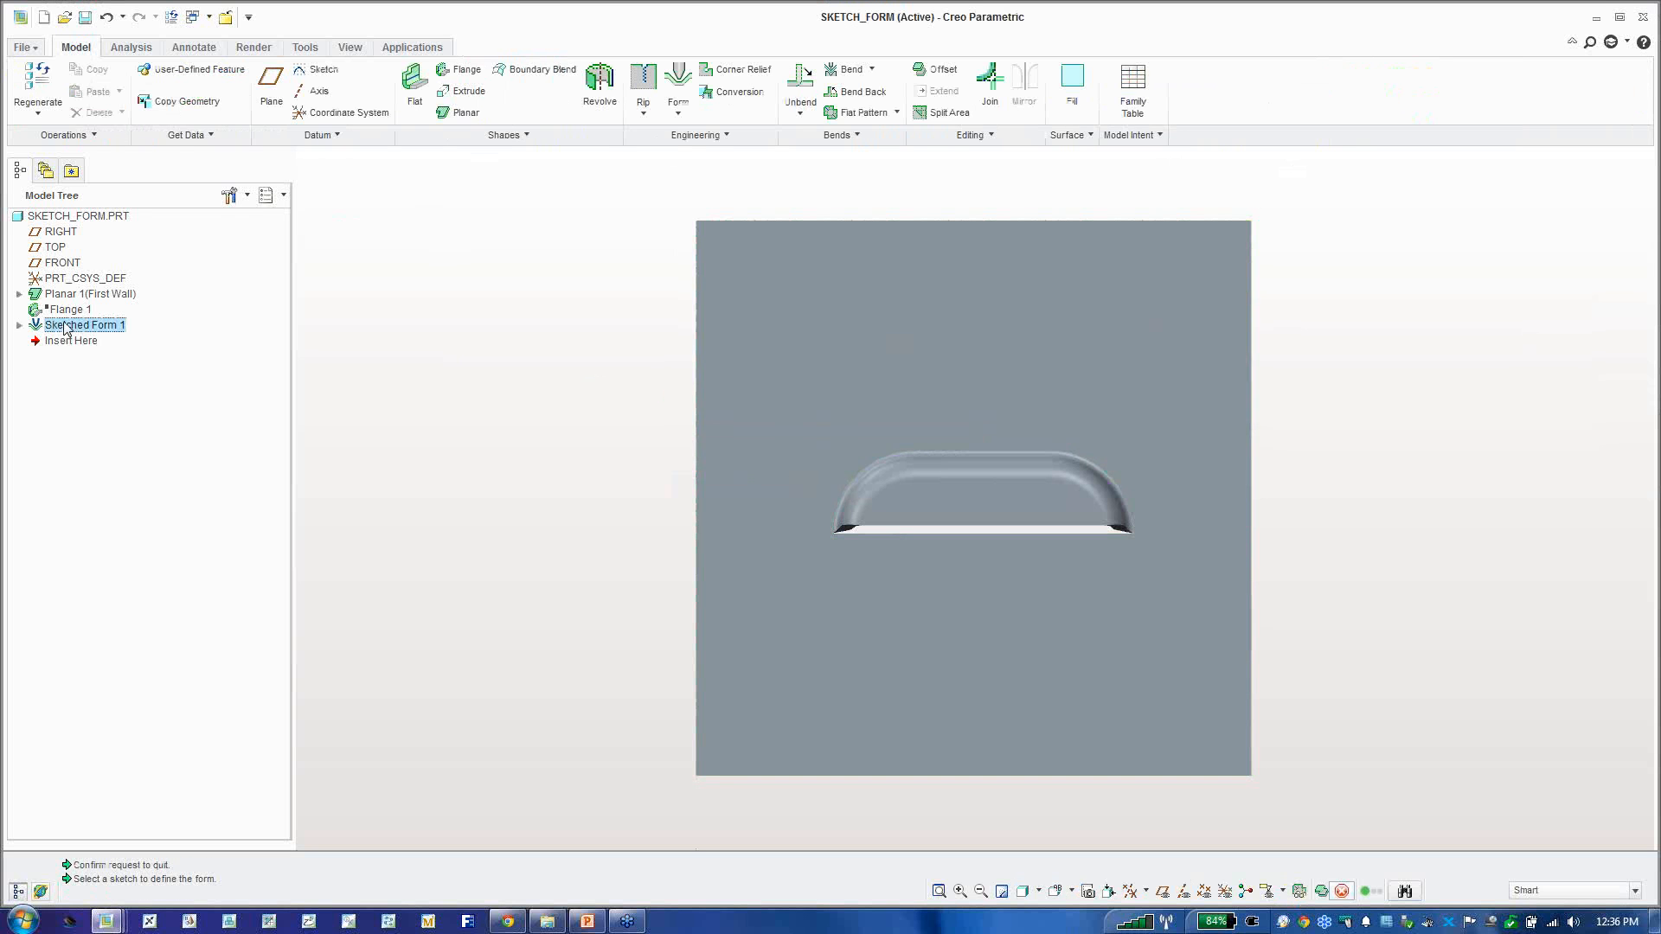
right_click(83, 327)
left_click(138, 449)
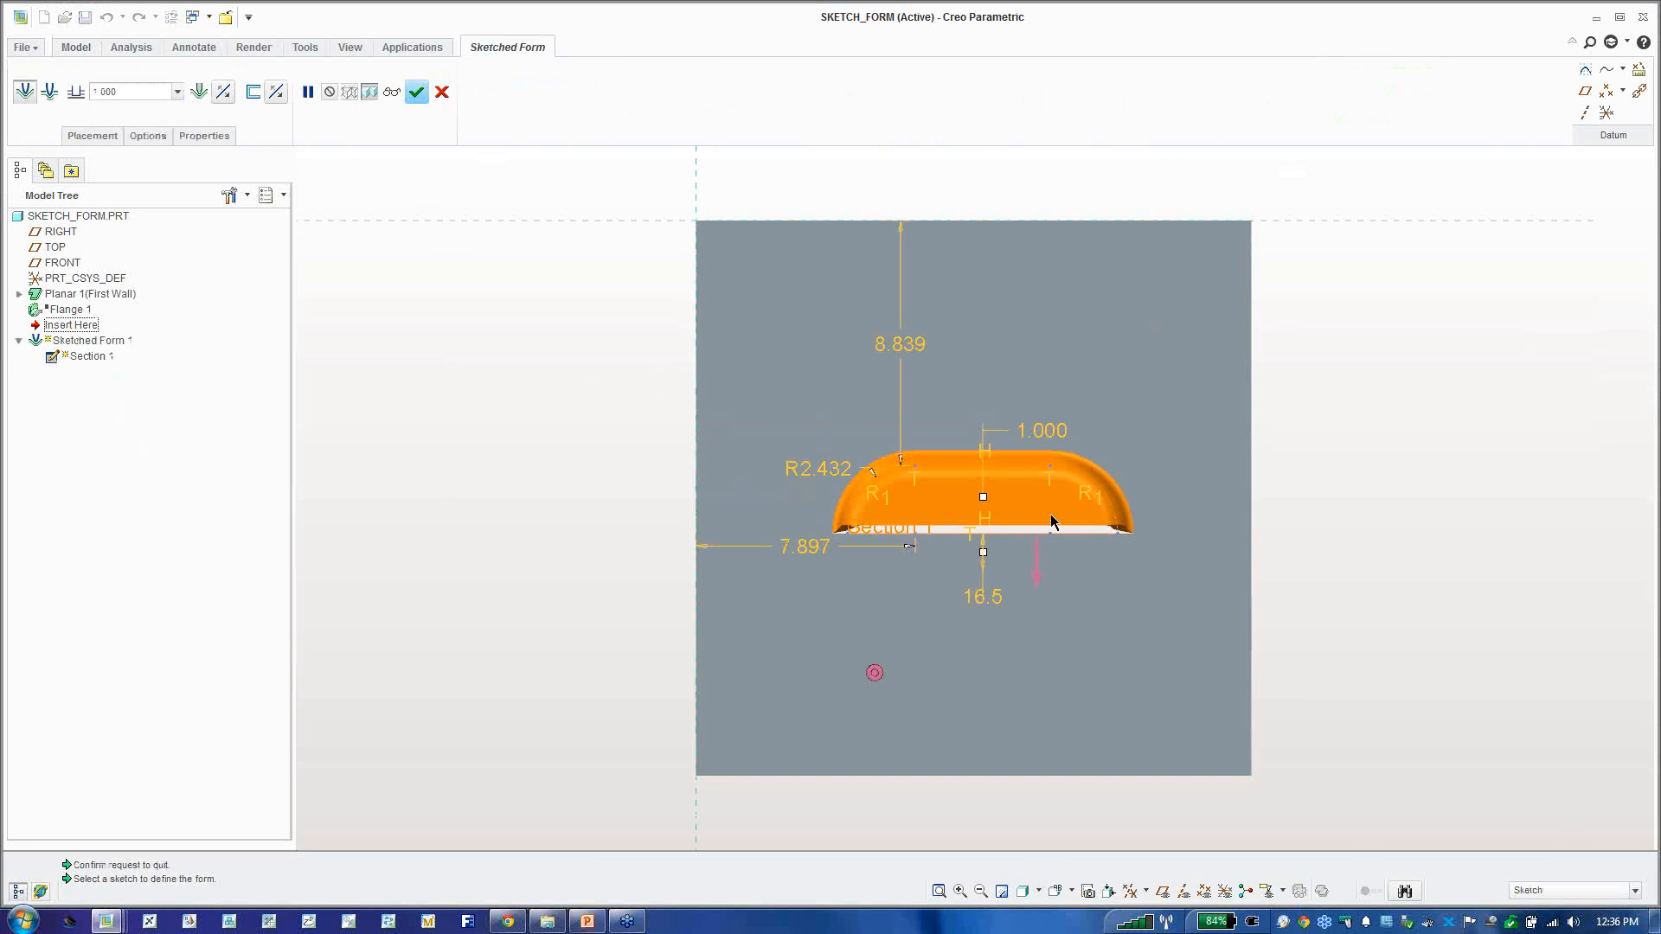
left_click(110, 136)
left_click(203, 185)
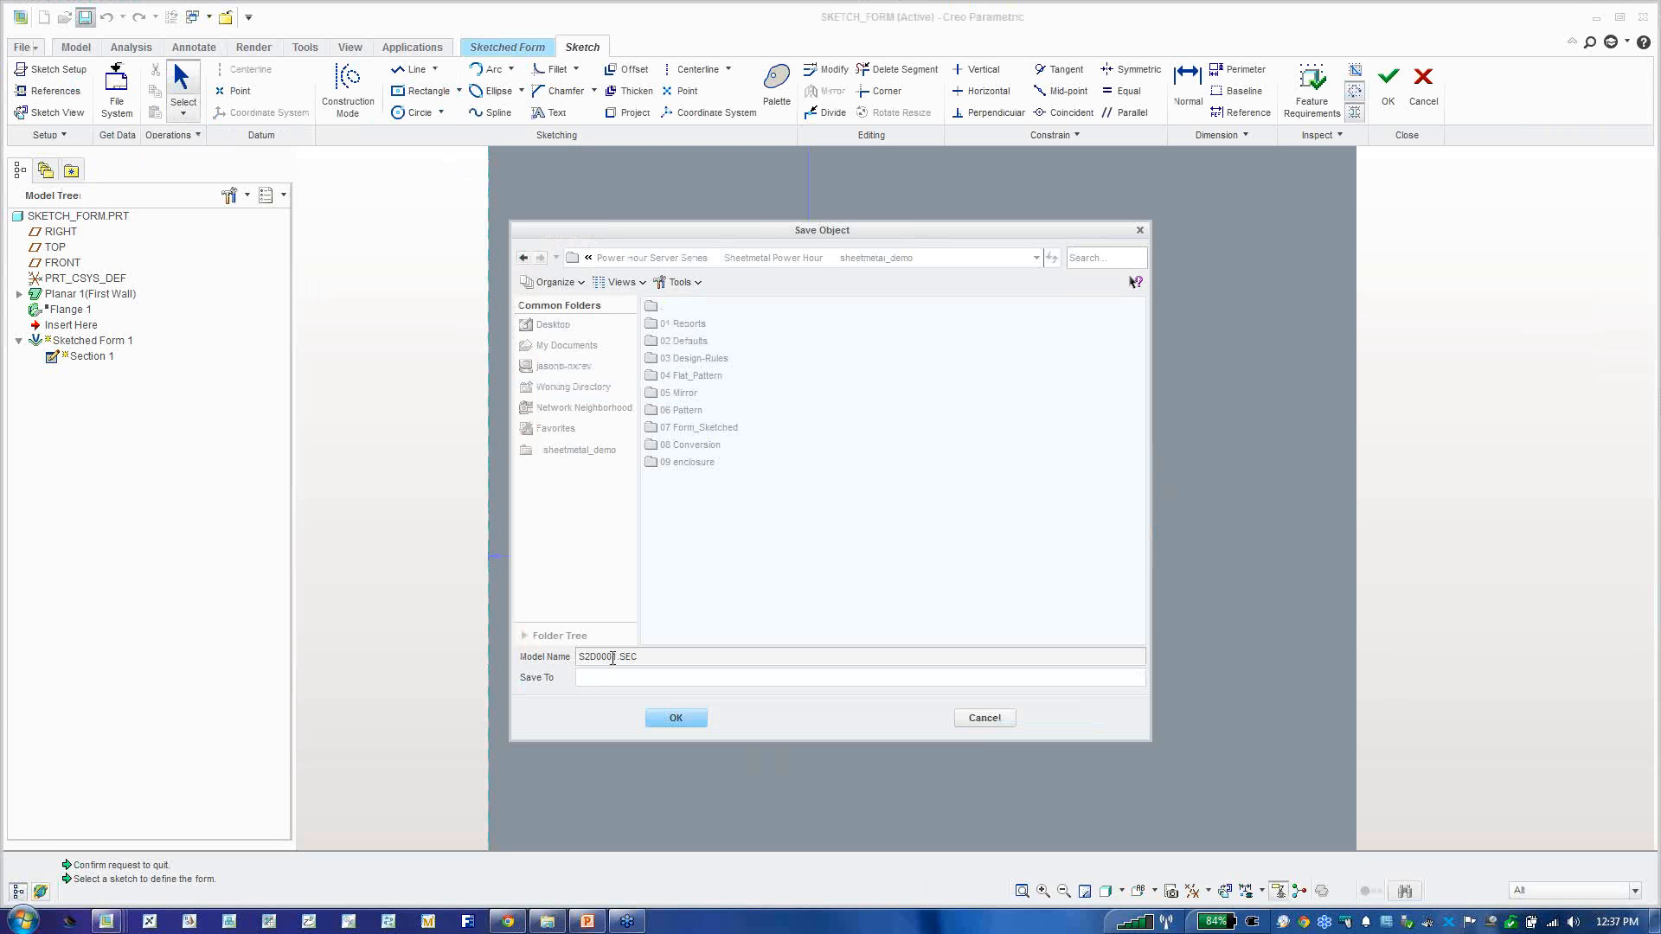
double_click(612, 658)
left_click(677, 718)
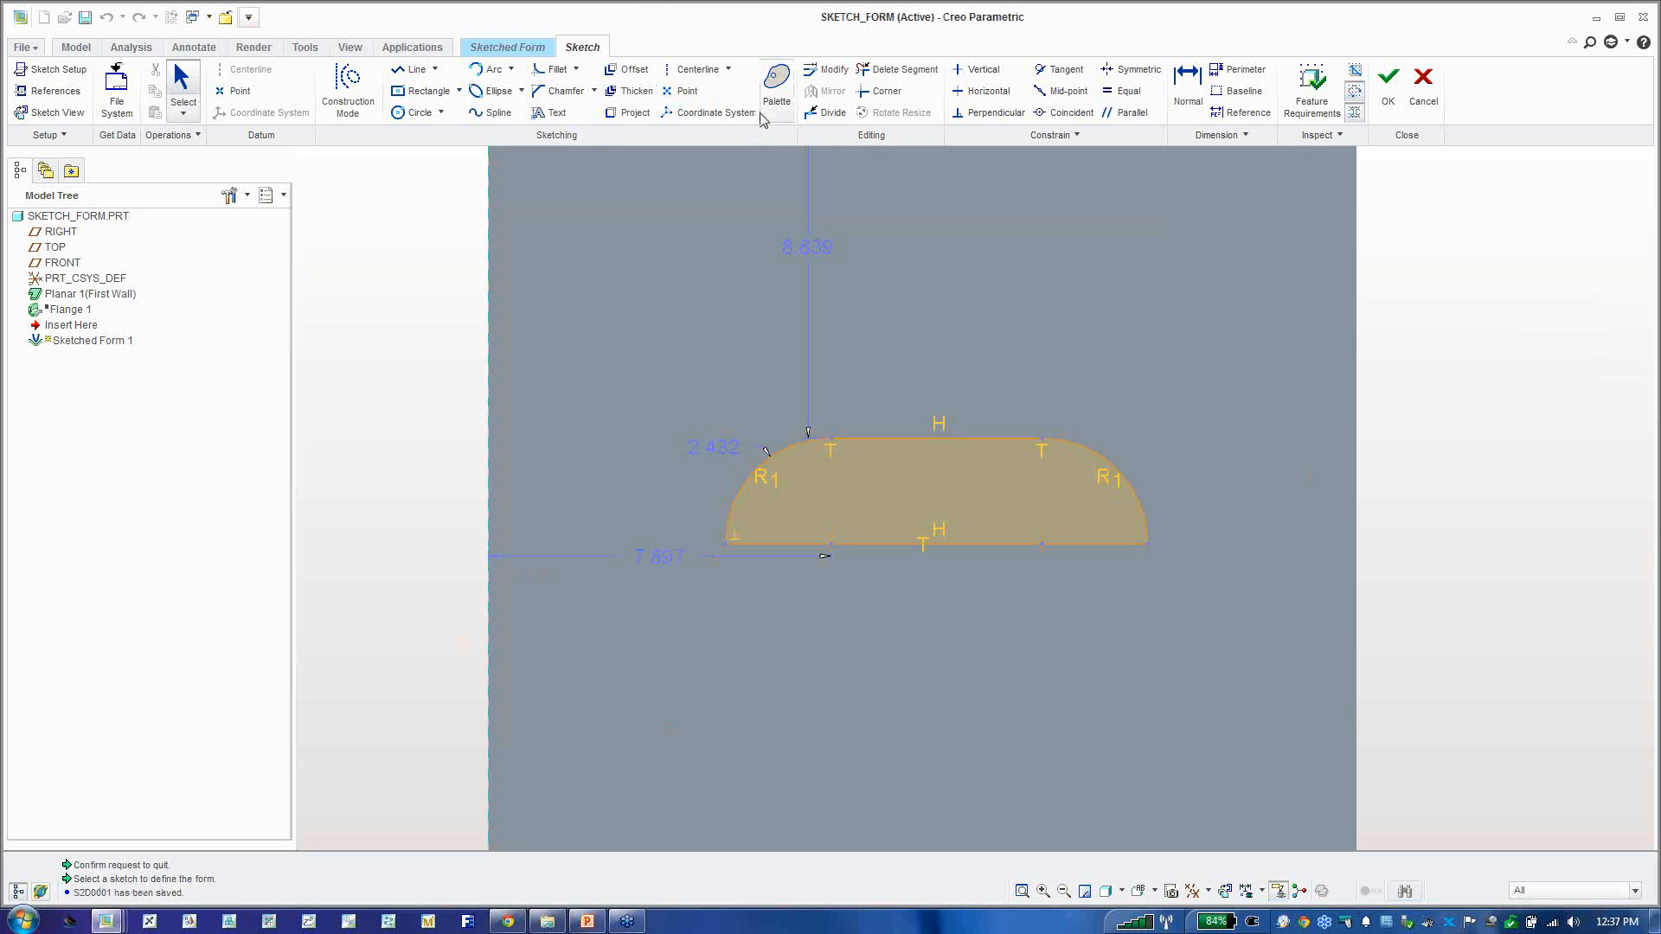
Step: Open the Sketcher Palette and look through its Polygons, Profiles, Shapes and Stars categories
left_click(776, 91)
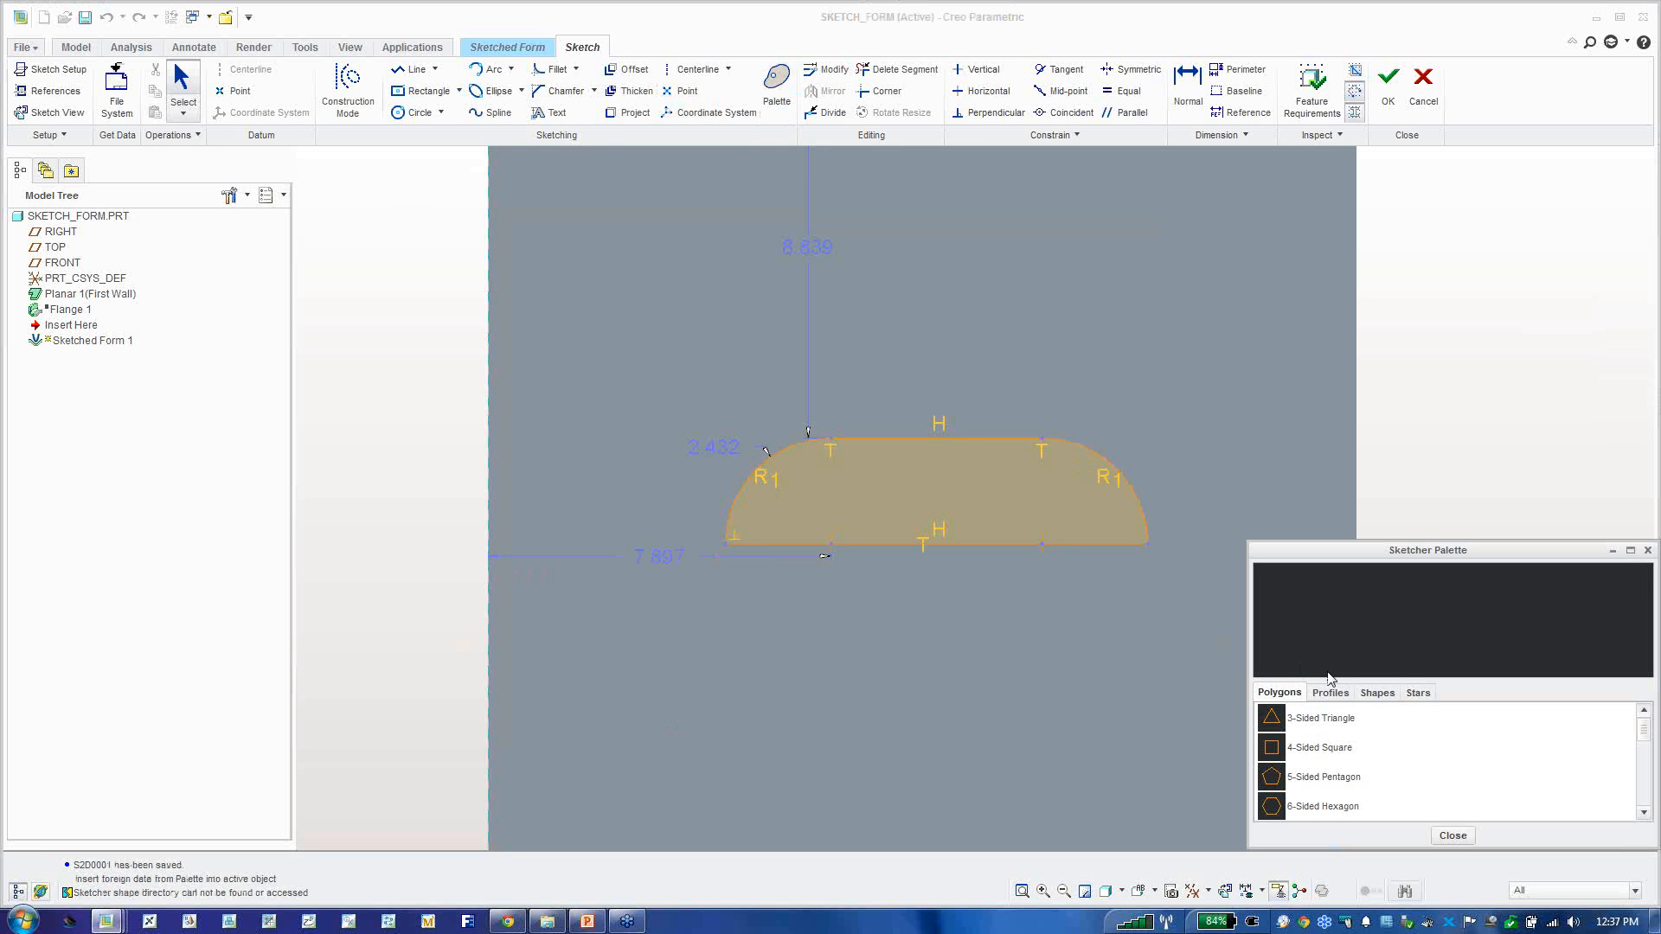
left_click(1331, 693)
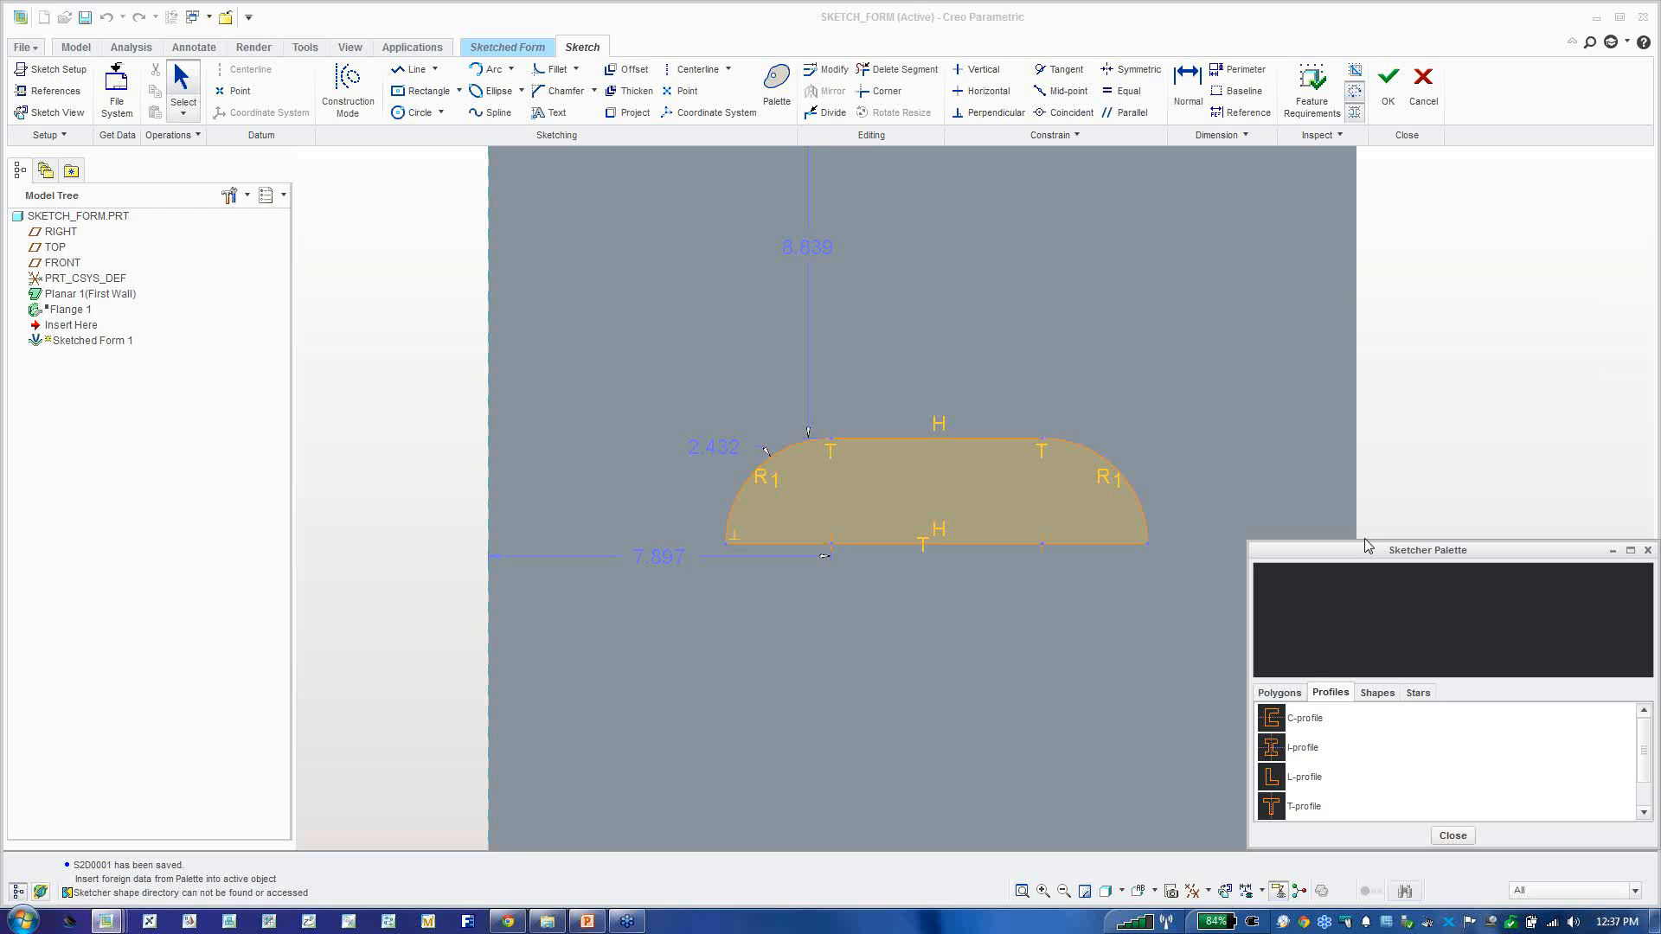
left_click(1372, 697)
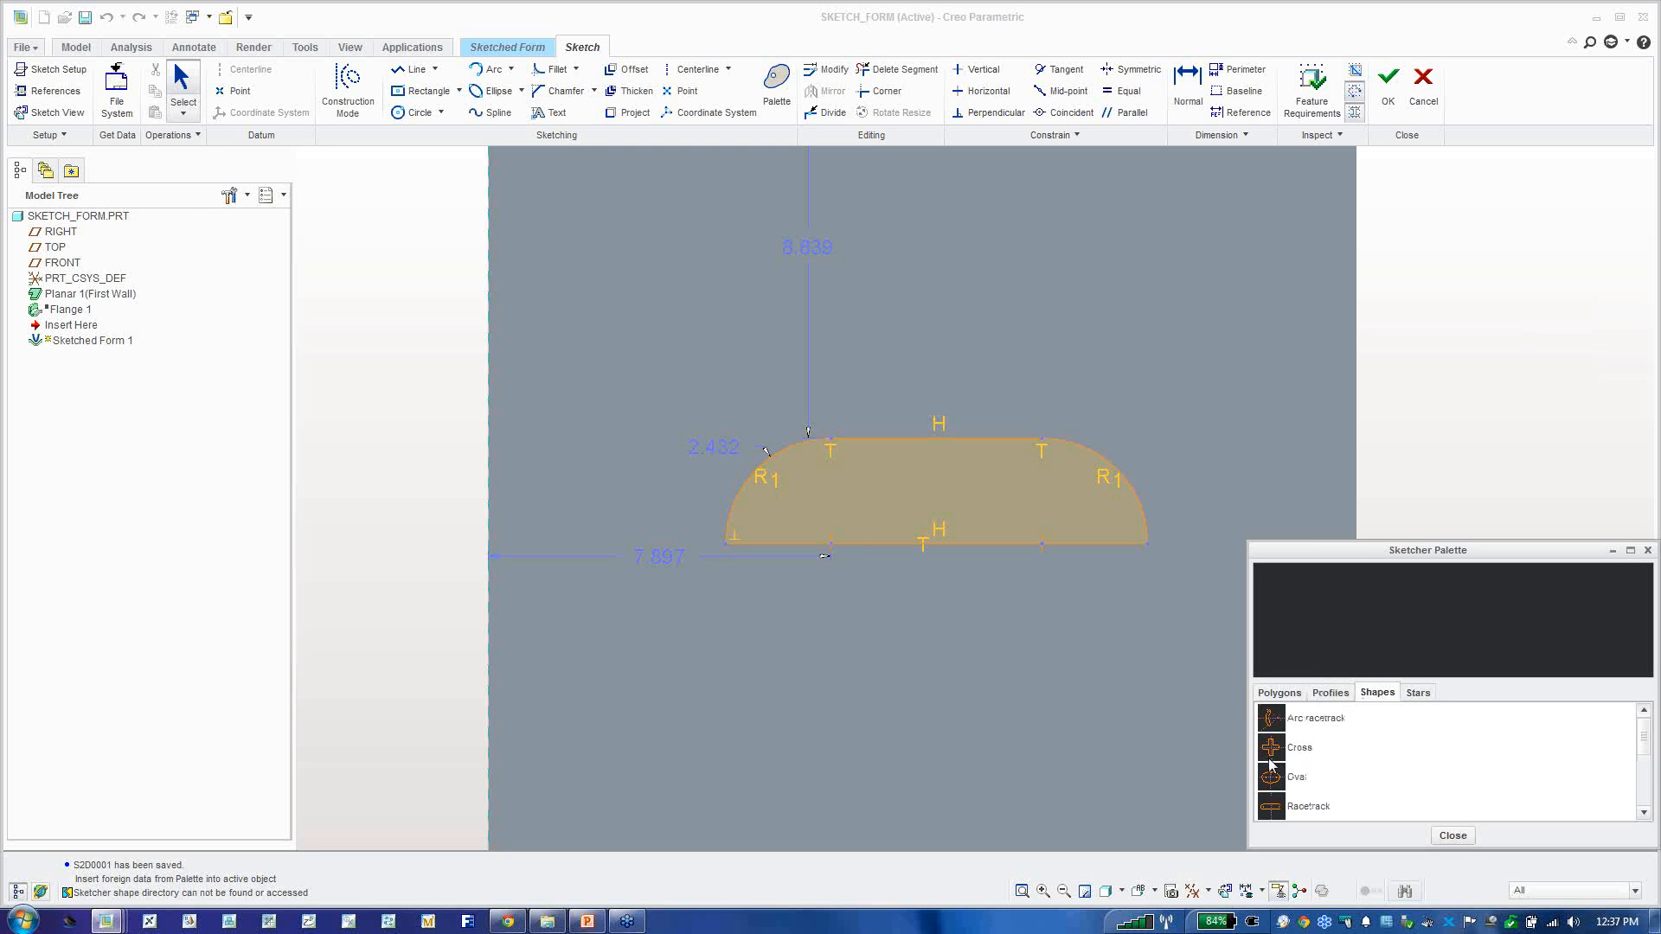
left_click(1413, 702)
left_click(1374, 697)
left_click(1341, 697)
left_click(1289, 698)
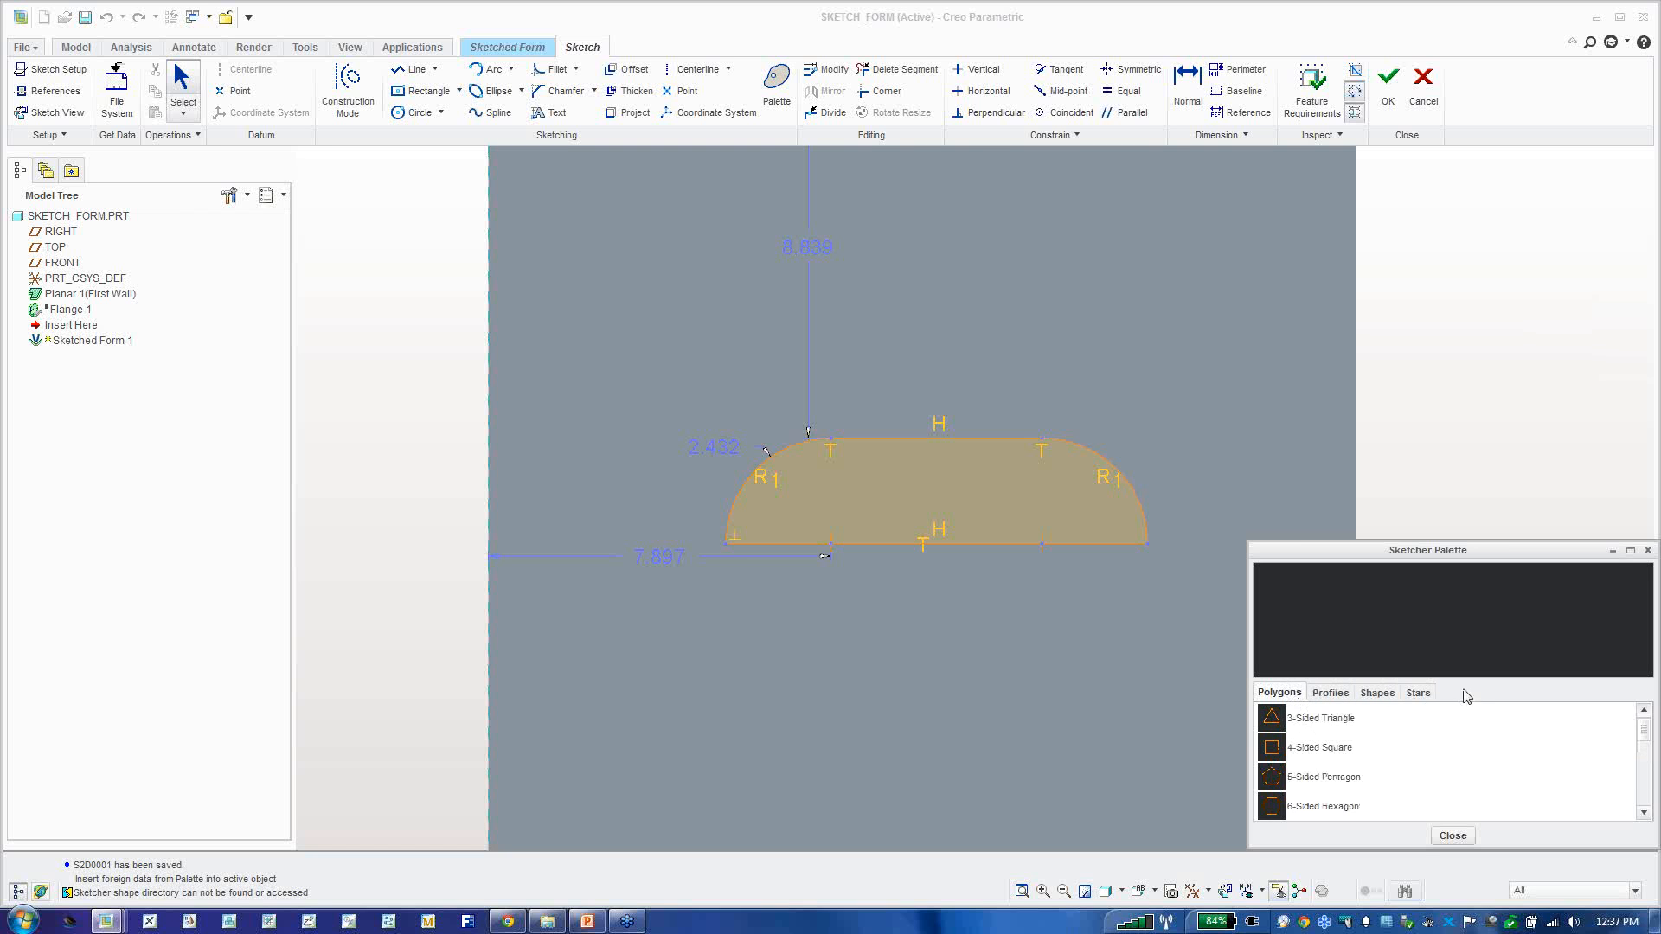
left_click(1332, 697)
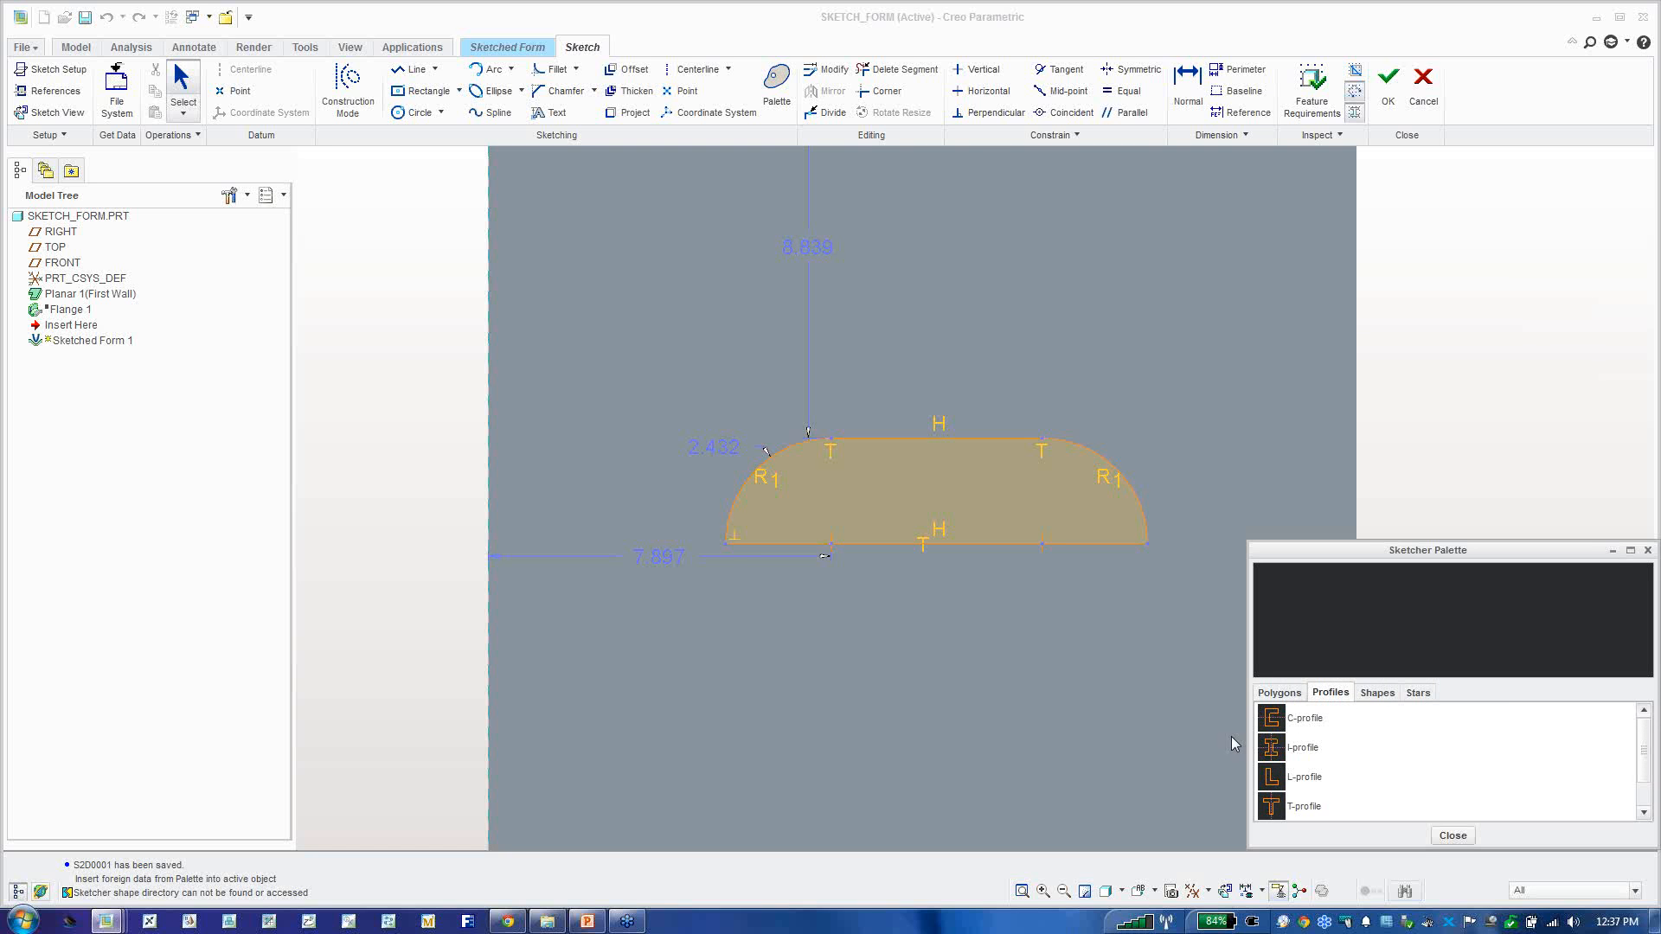
Step: Place a Cross shape from the Sketcher Palette on the plate below the closed form profile
left_click(1379, 693)
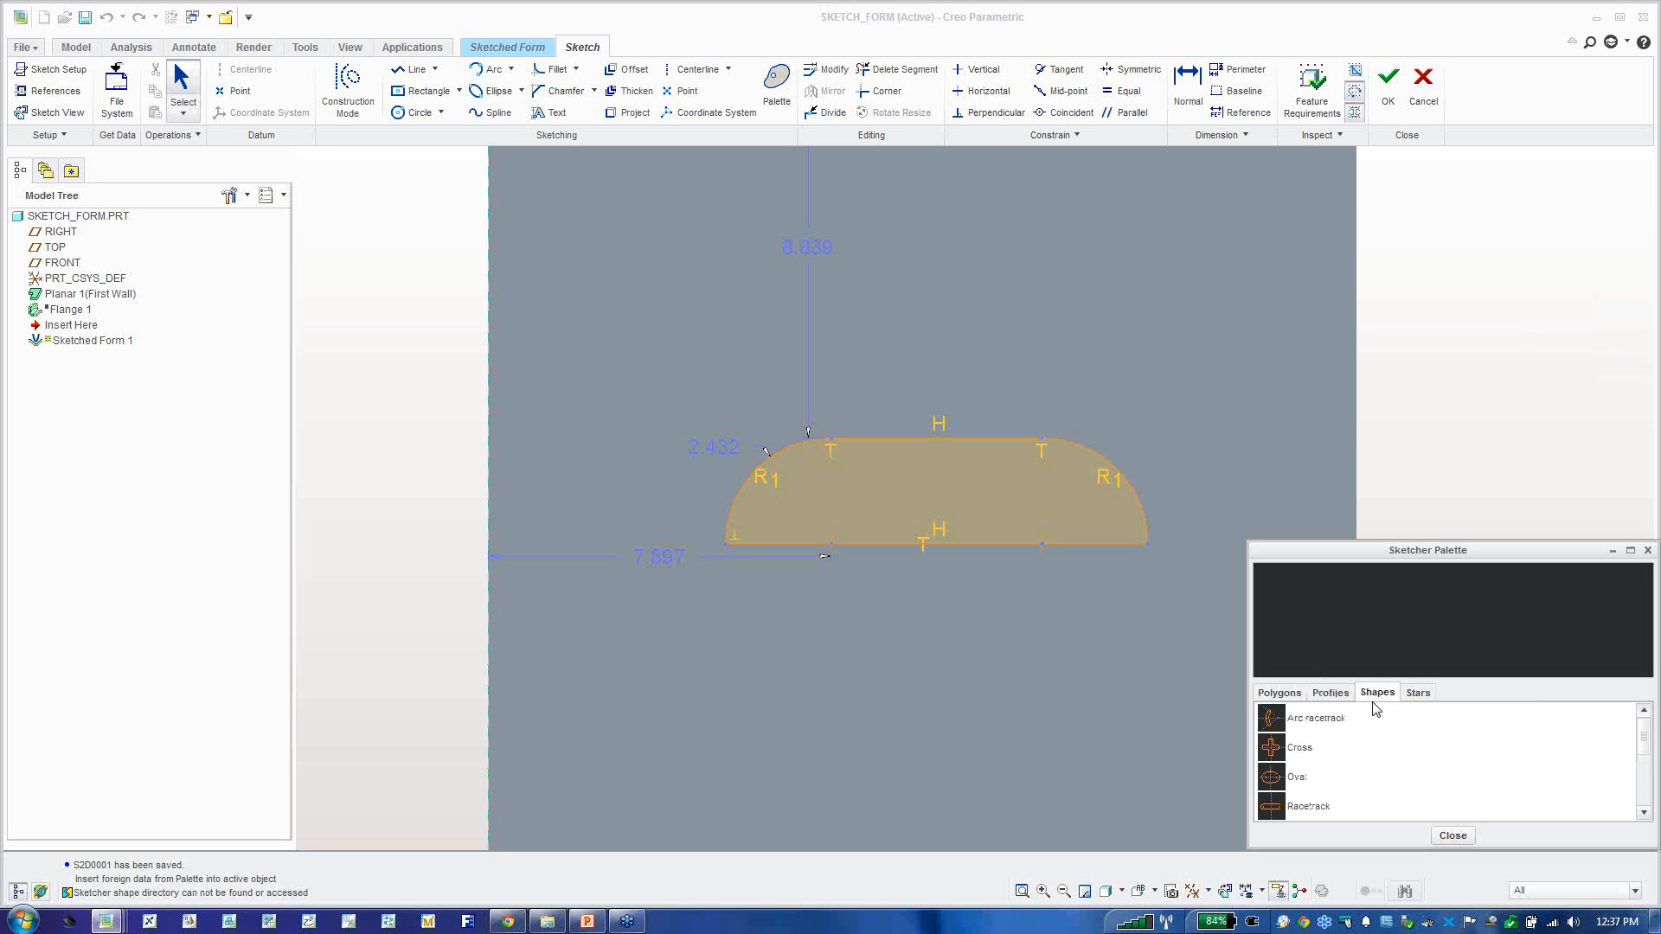
double_click(1272, 757)
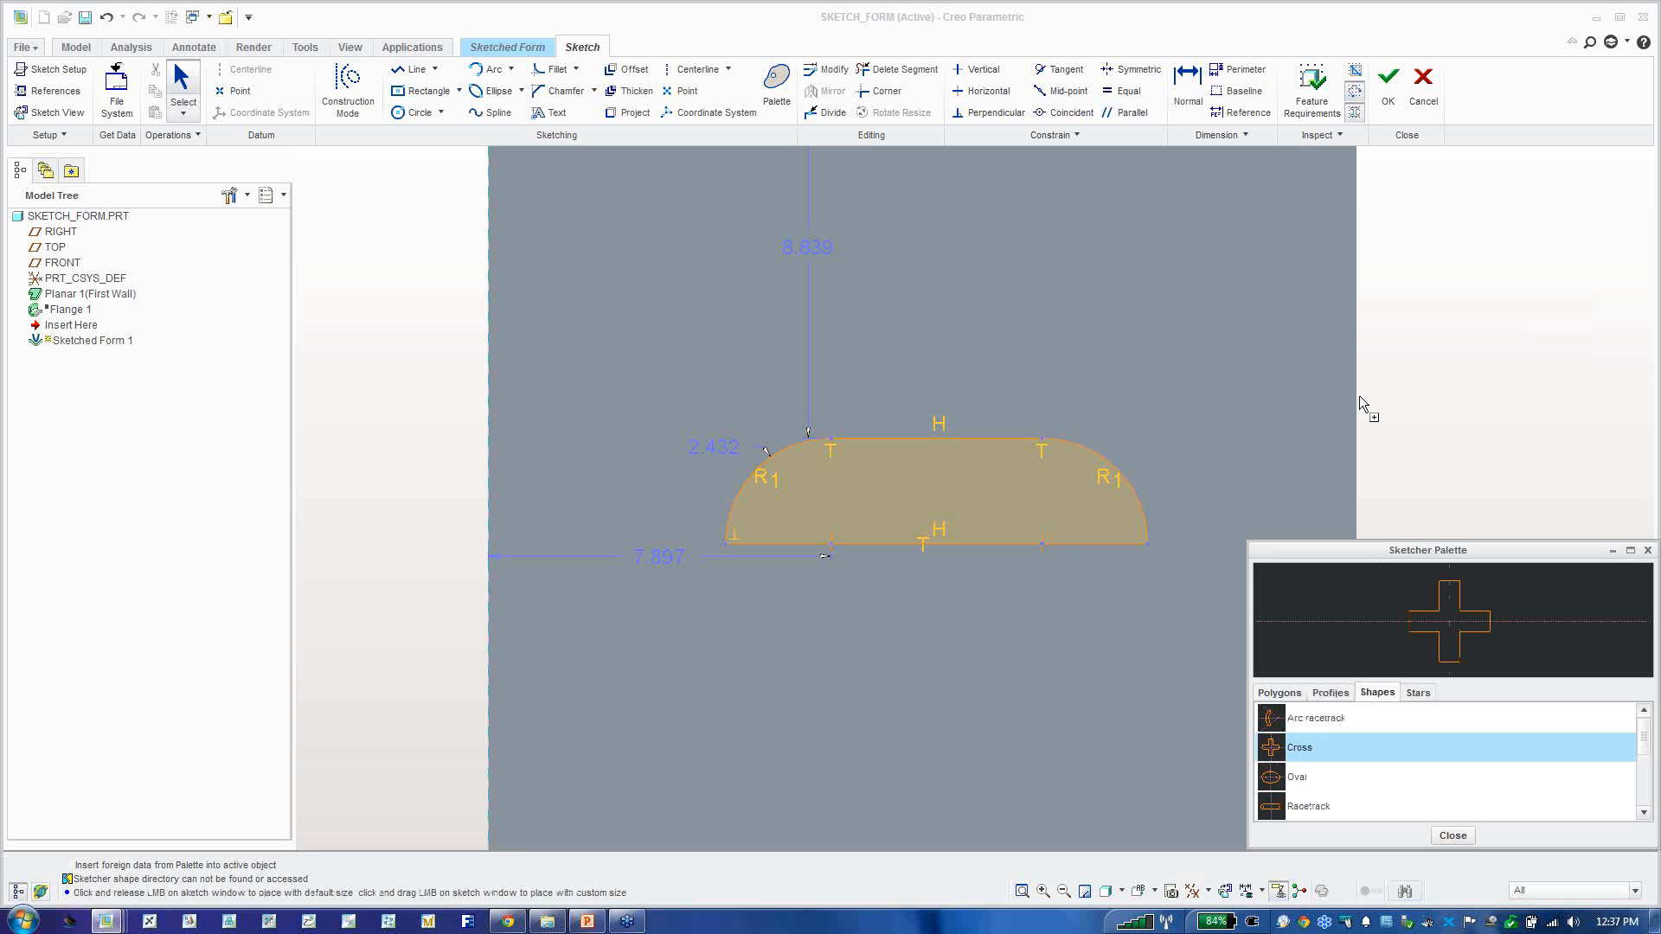
left_click(751, 725)
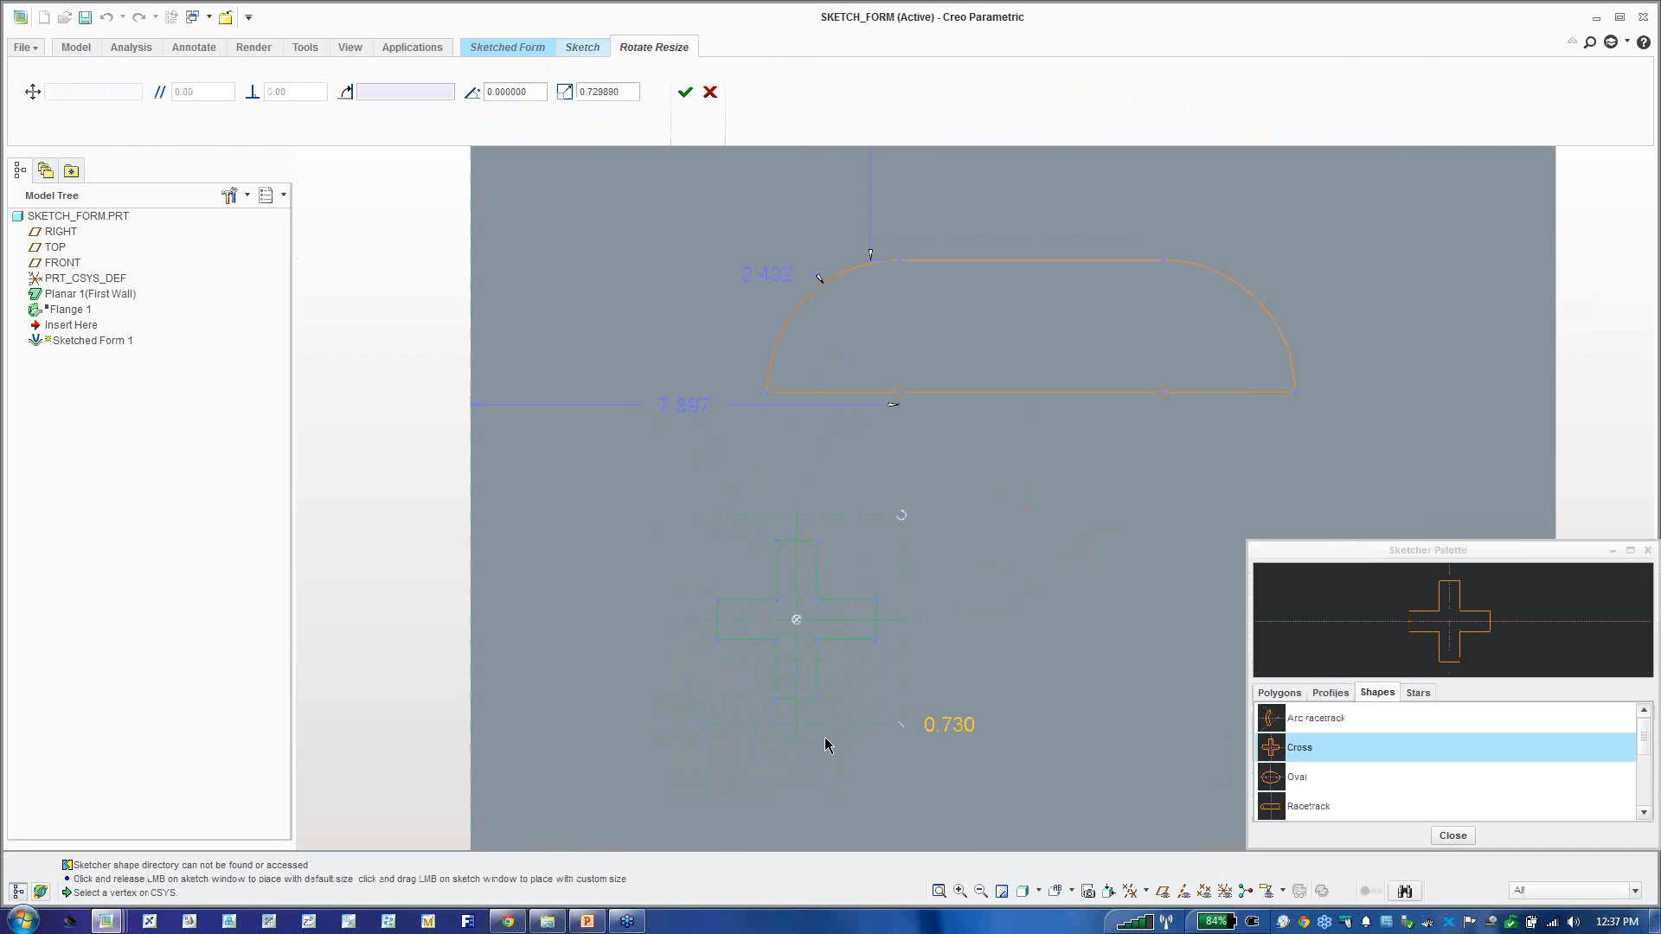
Step: Shift the cross slightly, rotate it -90 degrees, scale it to about 0.941 and accept its placement
mouse_move(796, 620)
left_mouse_down()
mouse_move(889, 644)
mouse_move(825, 613)
left_mouse_up()
left_click_drag(935, 516, 938, 723)
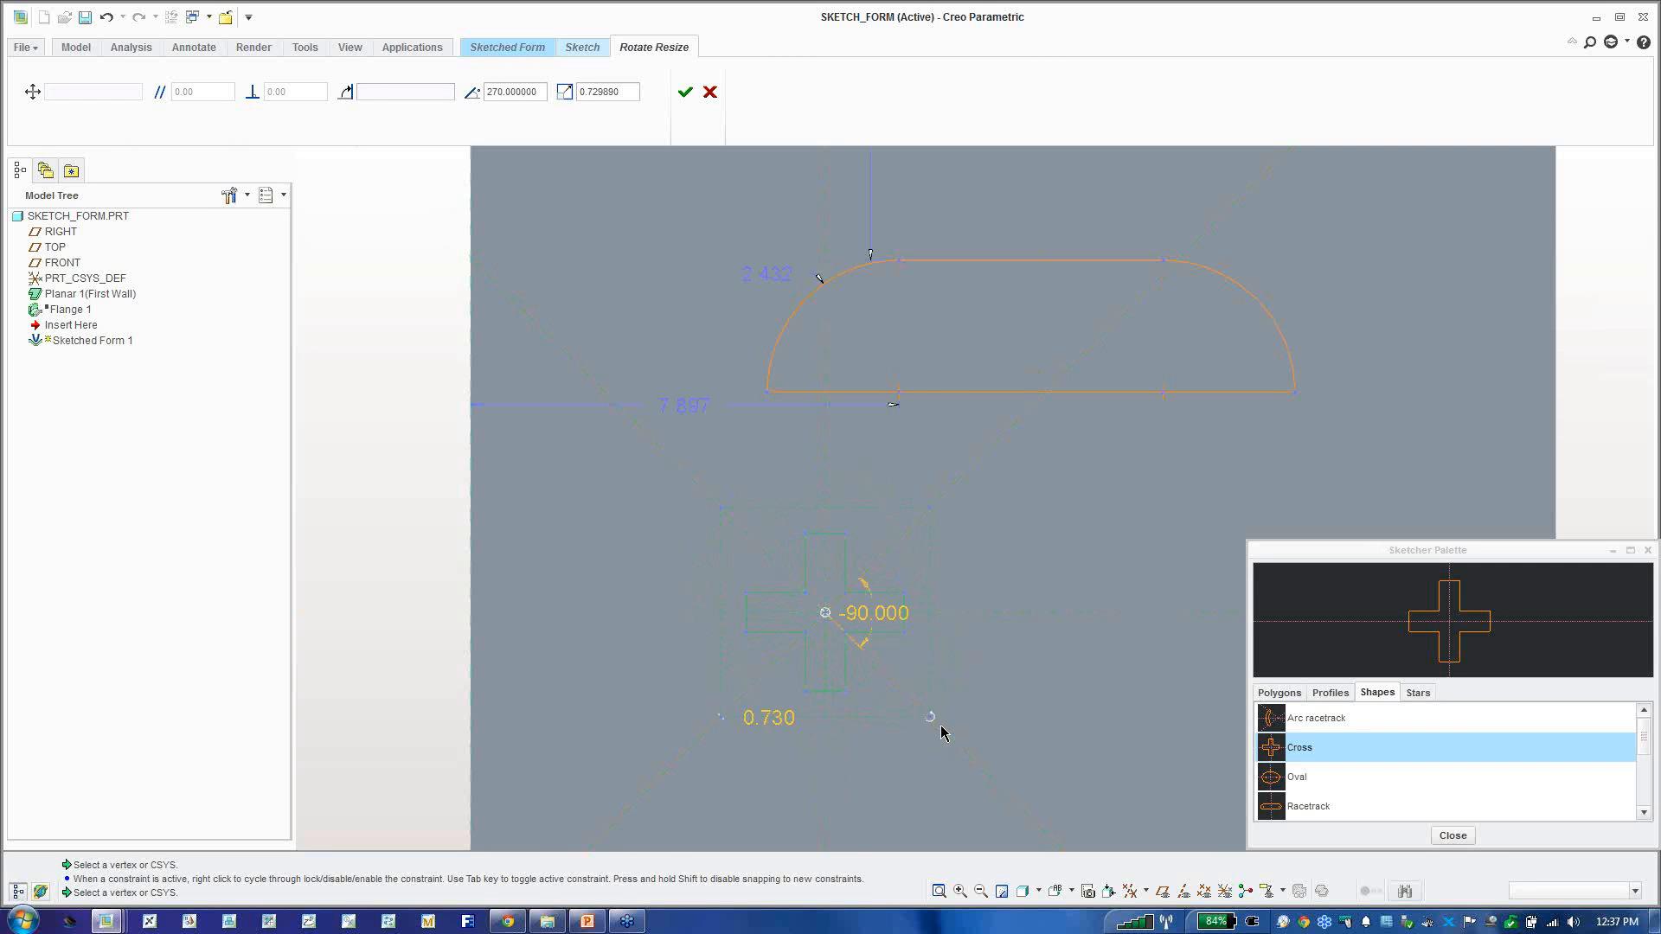
left_click_drag(727, 725, 686, 746)
left_click(1452, 835)
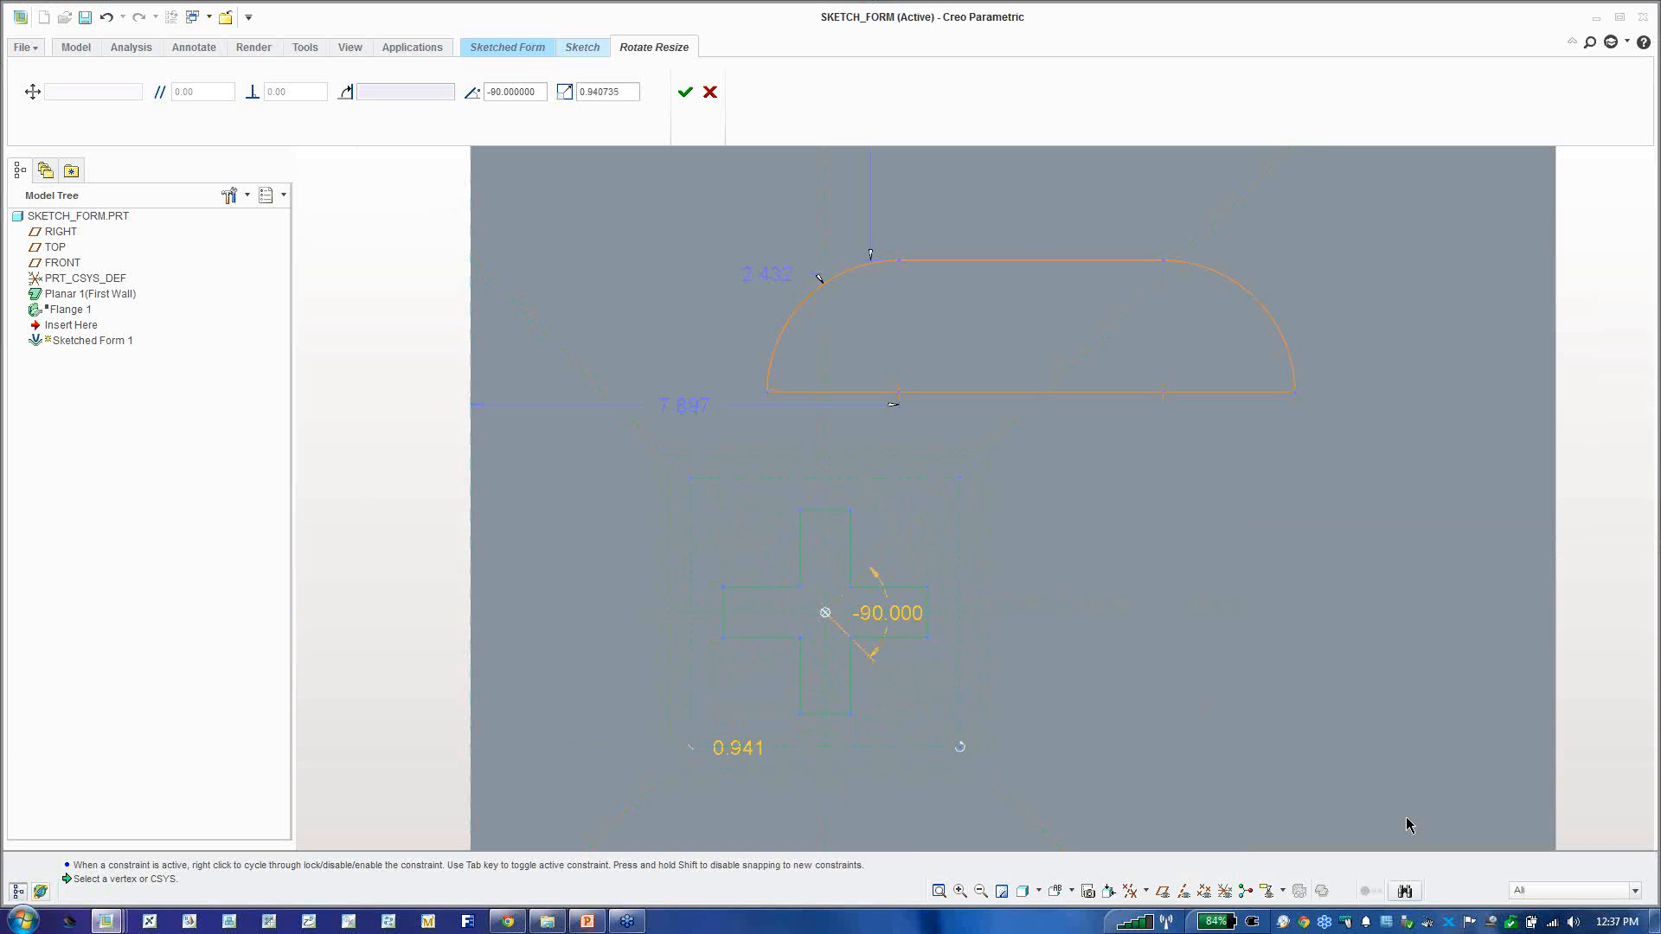
left_click(685, 92)
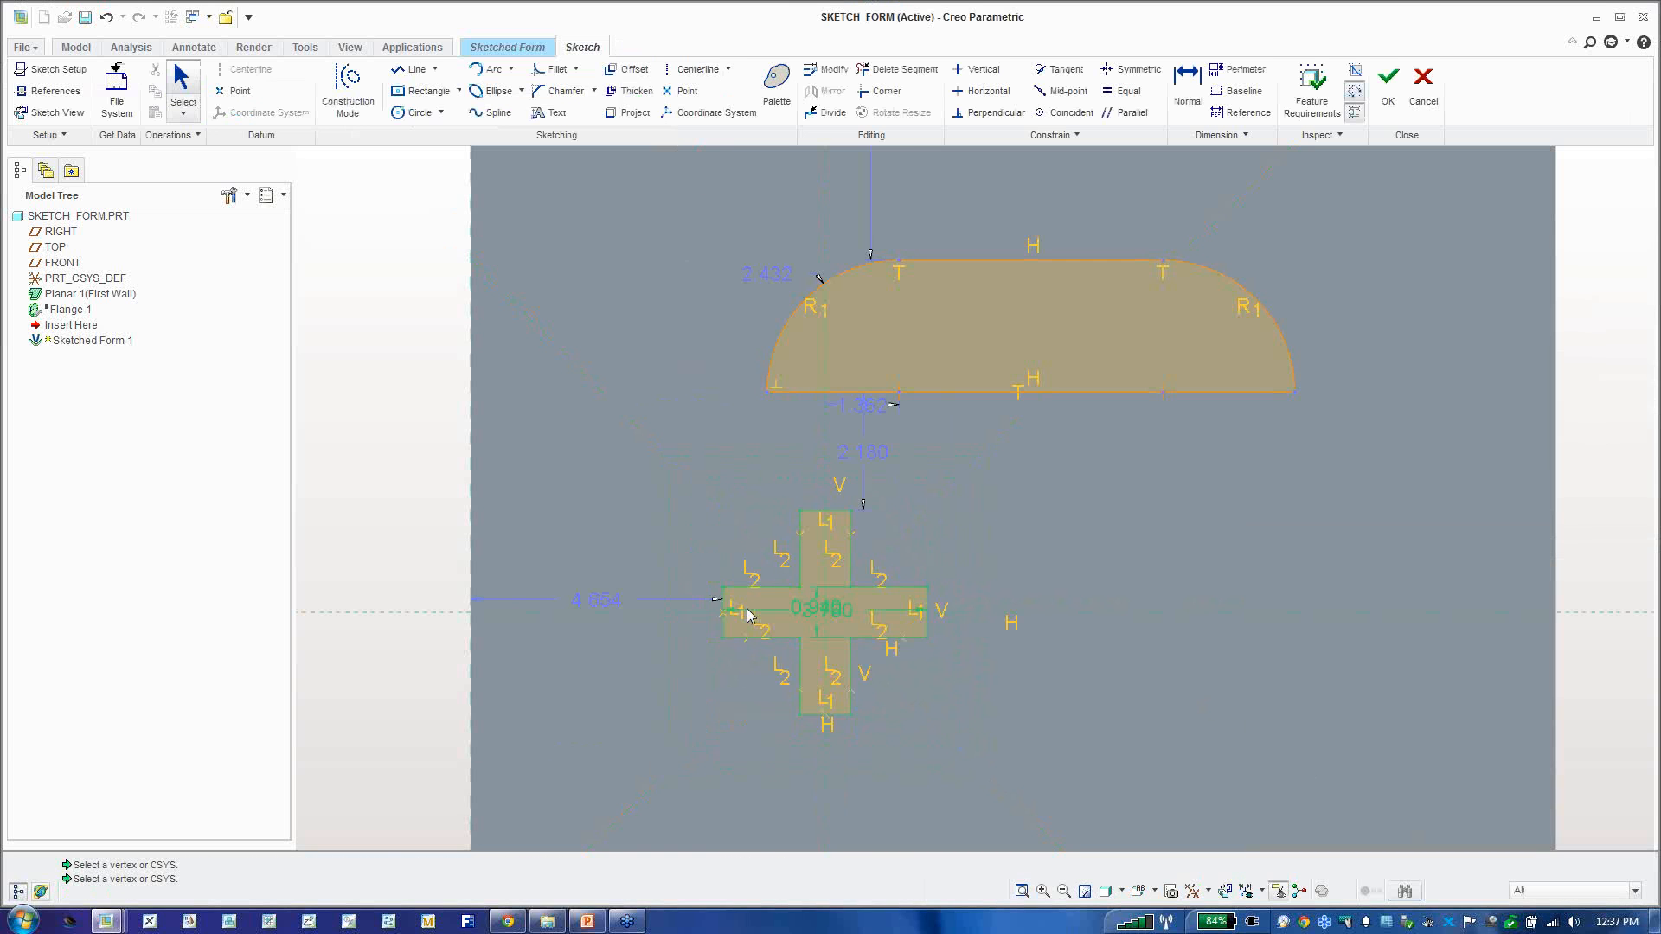
key("ctrl+d")
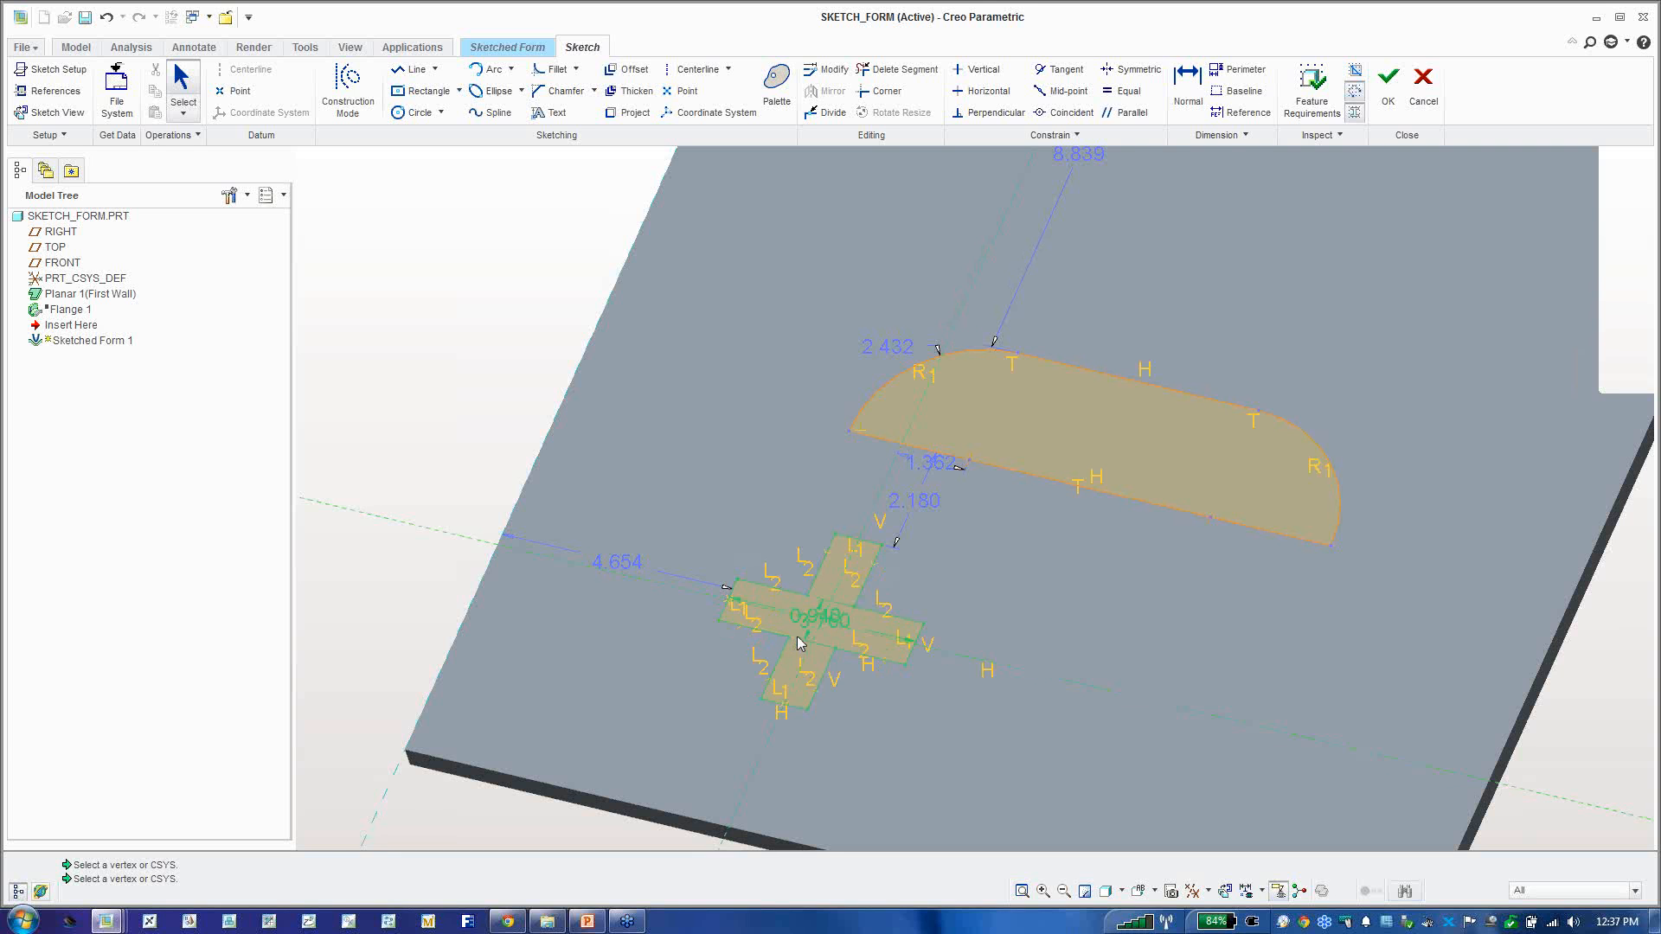
Step: Leave the section and cancel the sketched form's redefinition, discarding the added cross
left_click(1393, 96)
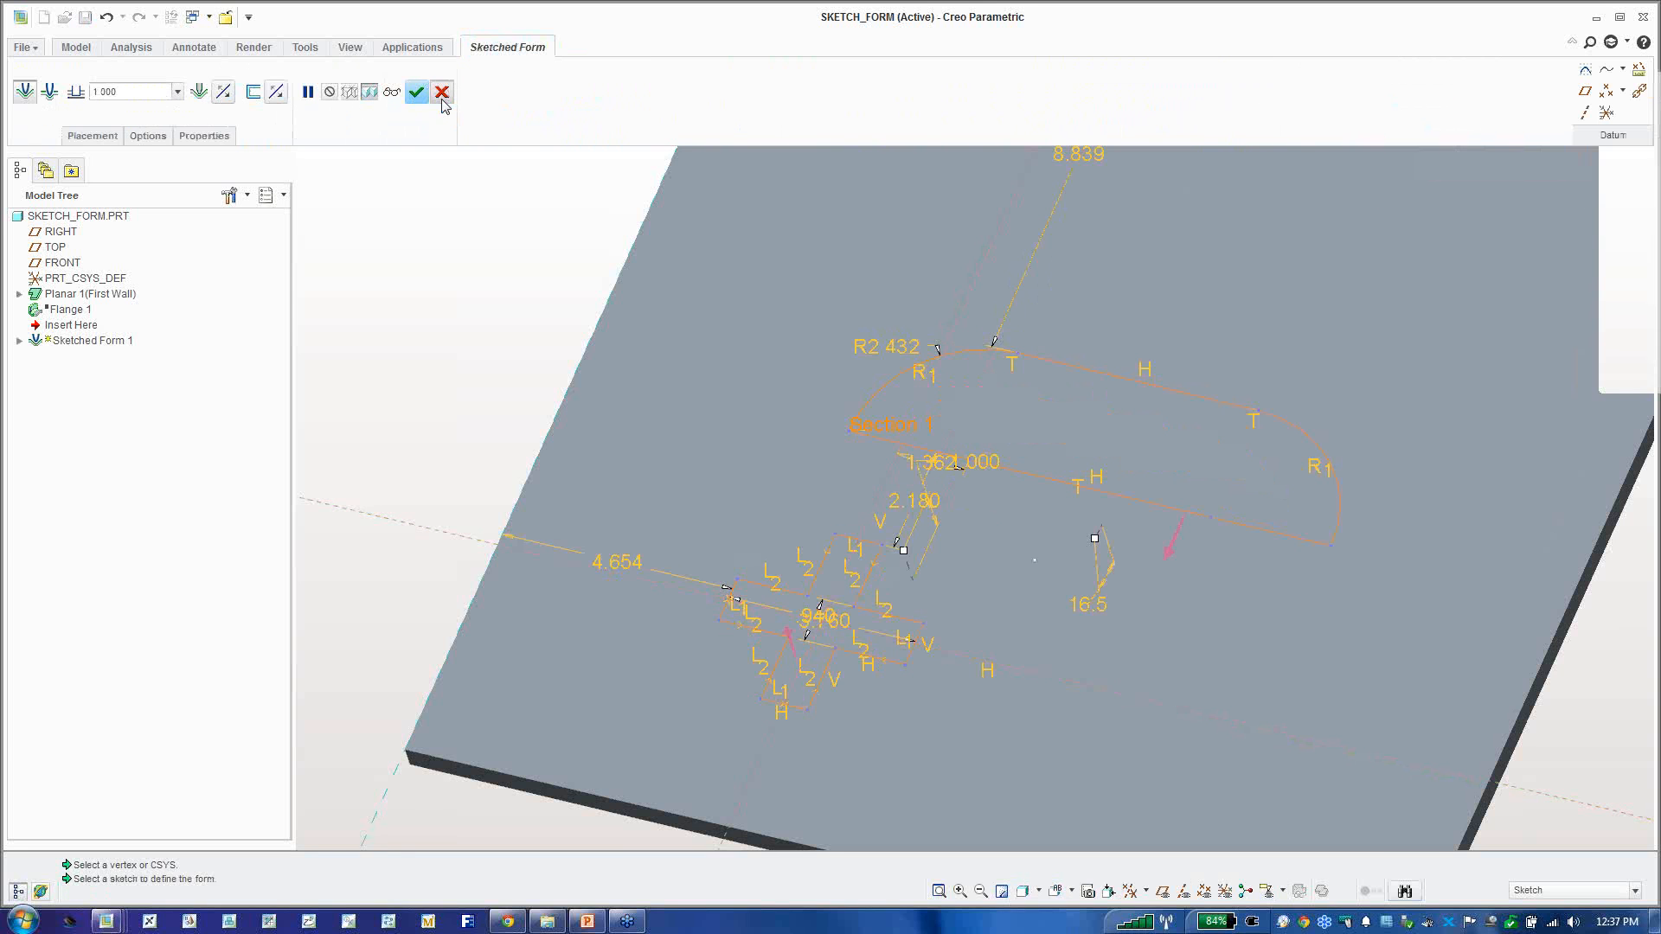
left_click(427, 93)
left_click(789, 479)
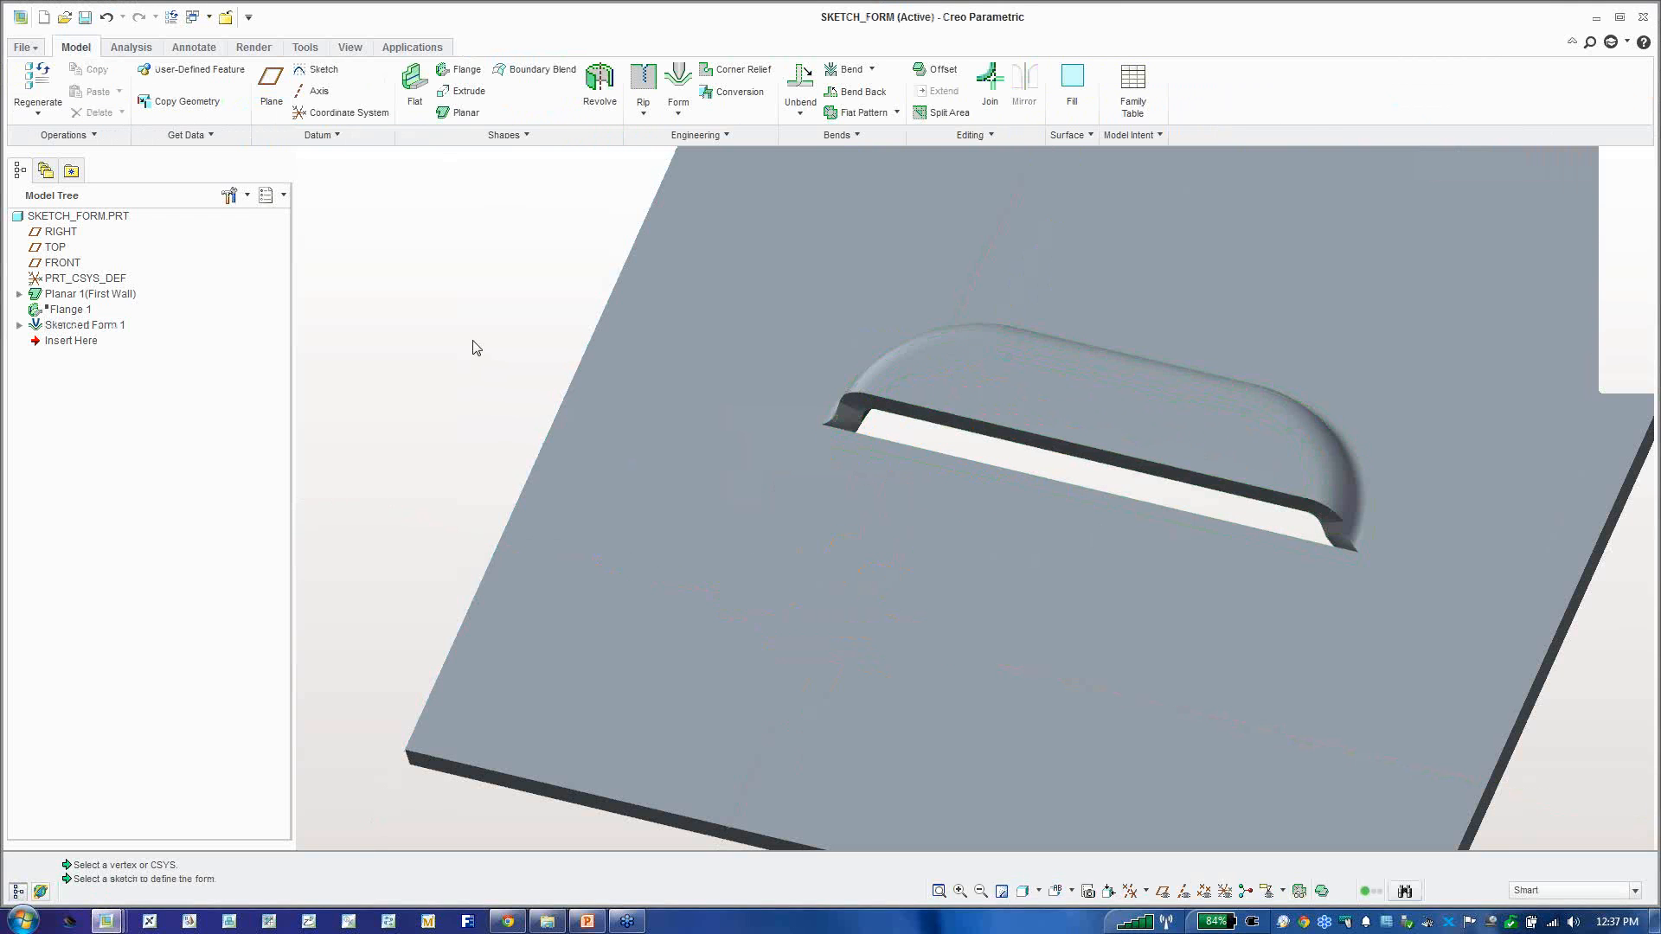
left_click(715, 327)
left_click(1644, 136)
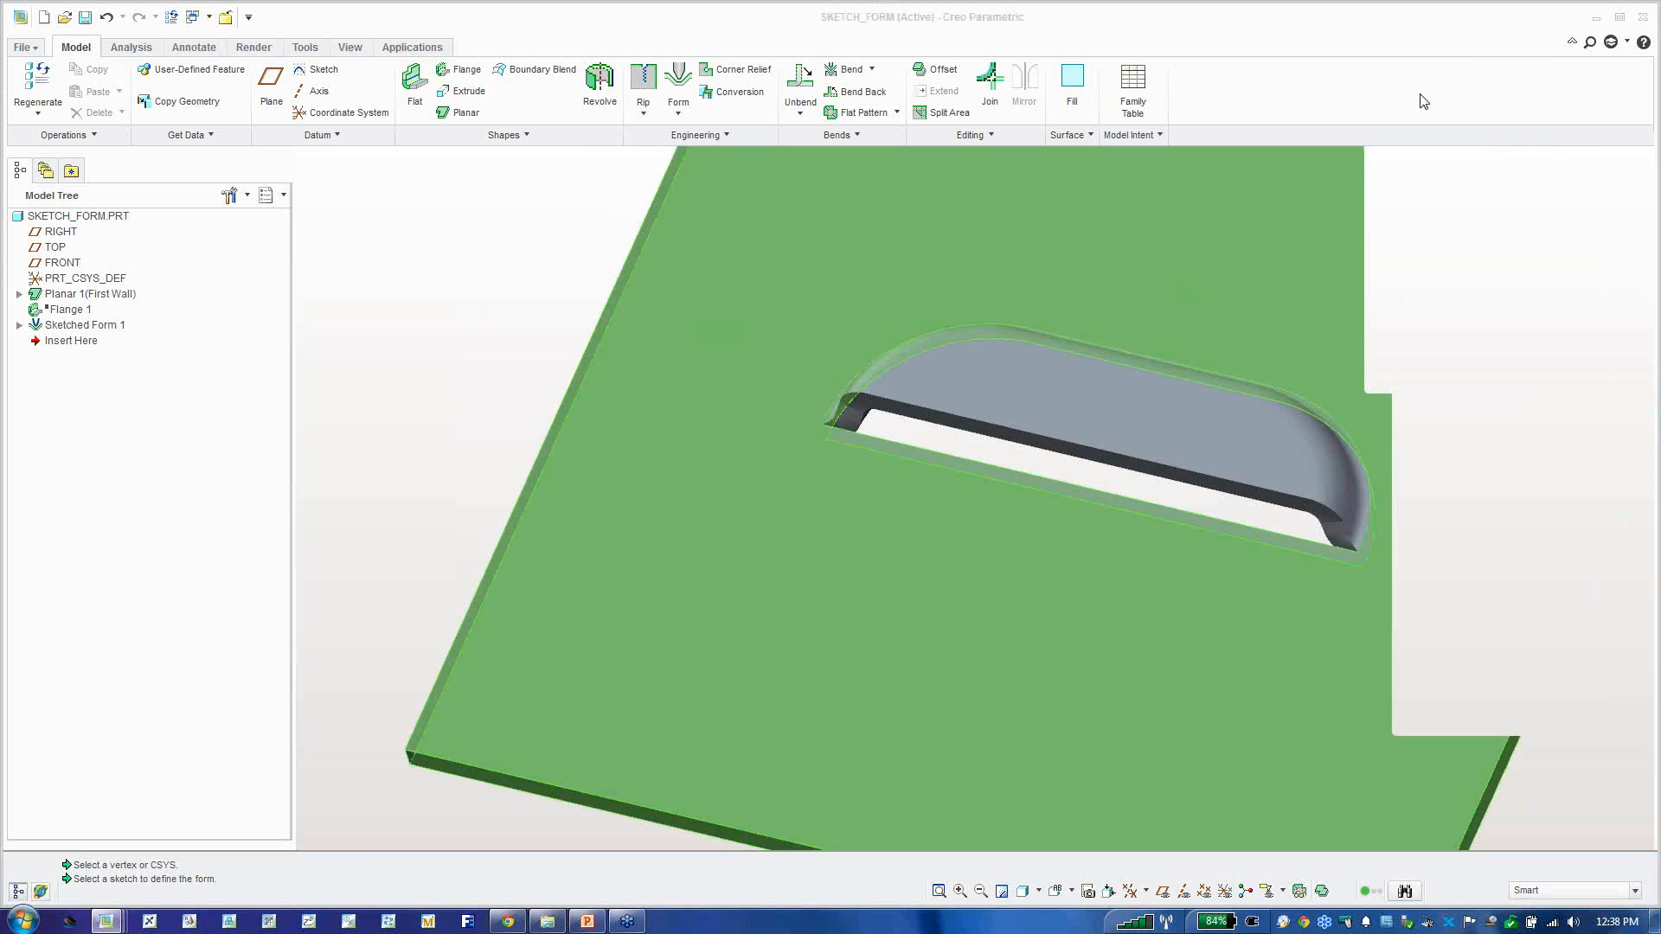
left_click(1377, 143)
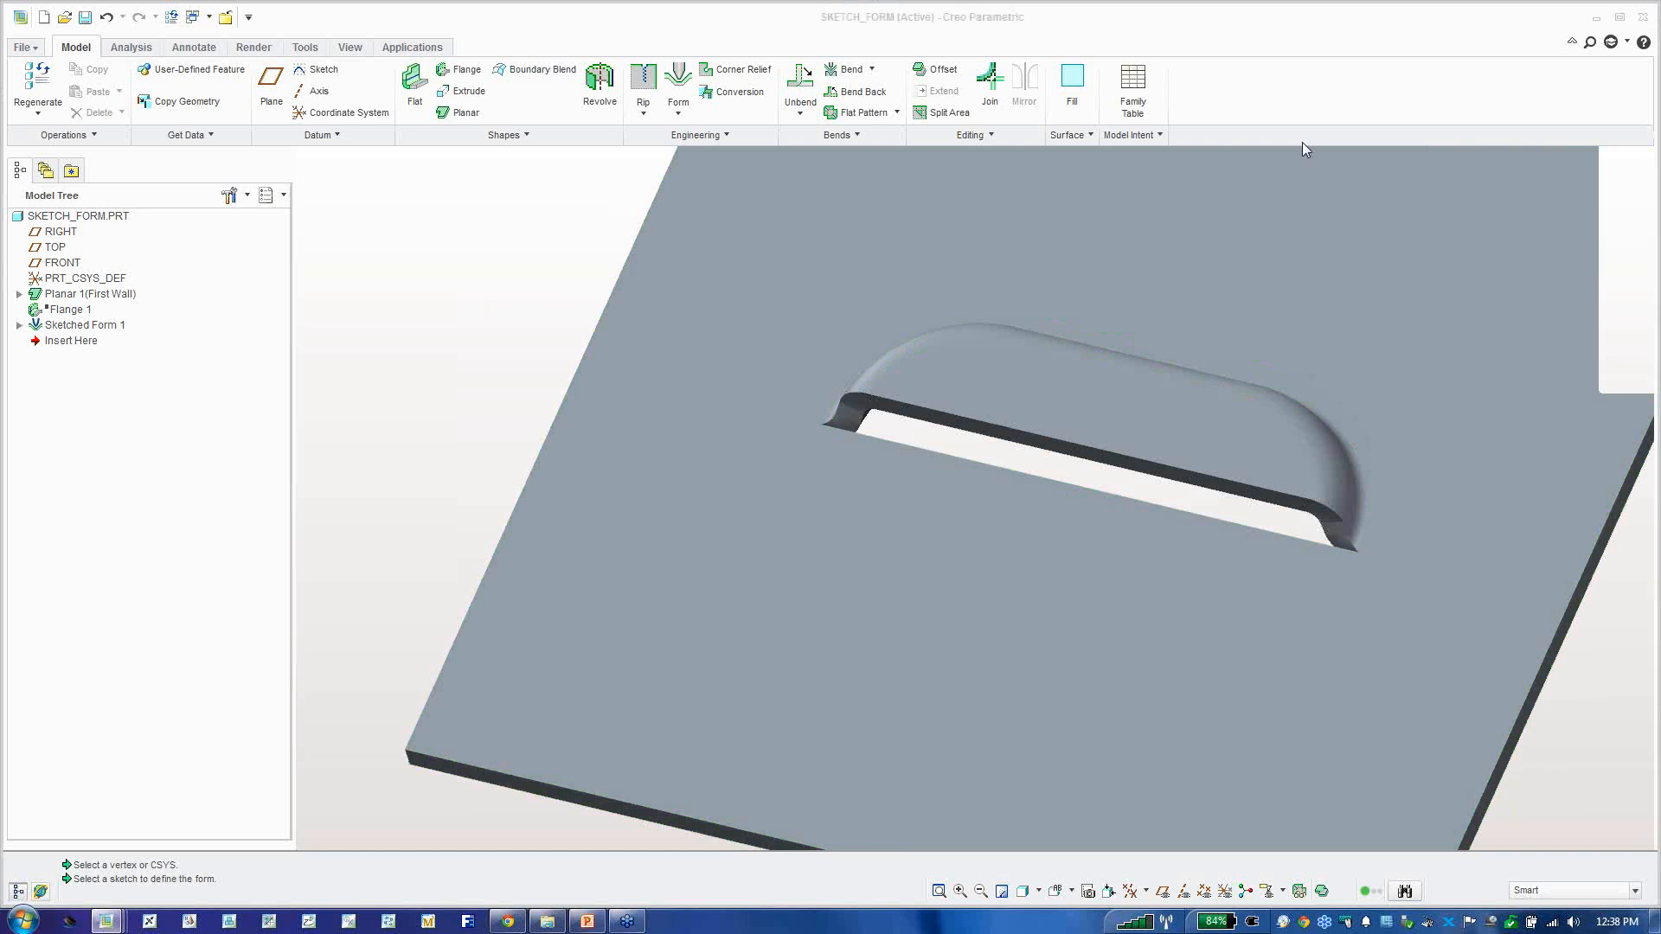
left_click(452, 189)
Step: Switch to the CONVERSION.PRT window and examine its stepped sheet metal model
left_click(209, 17)
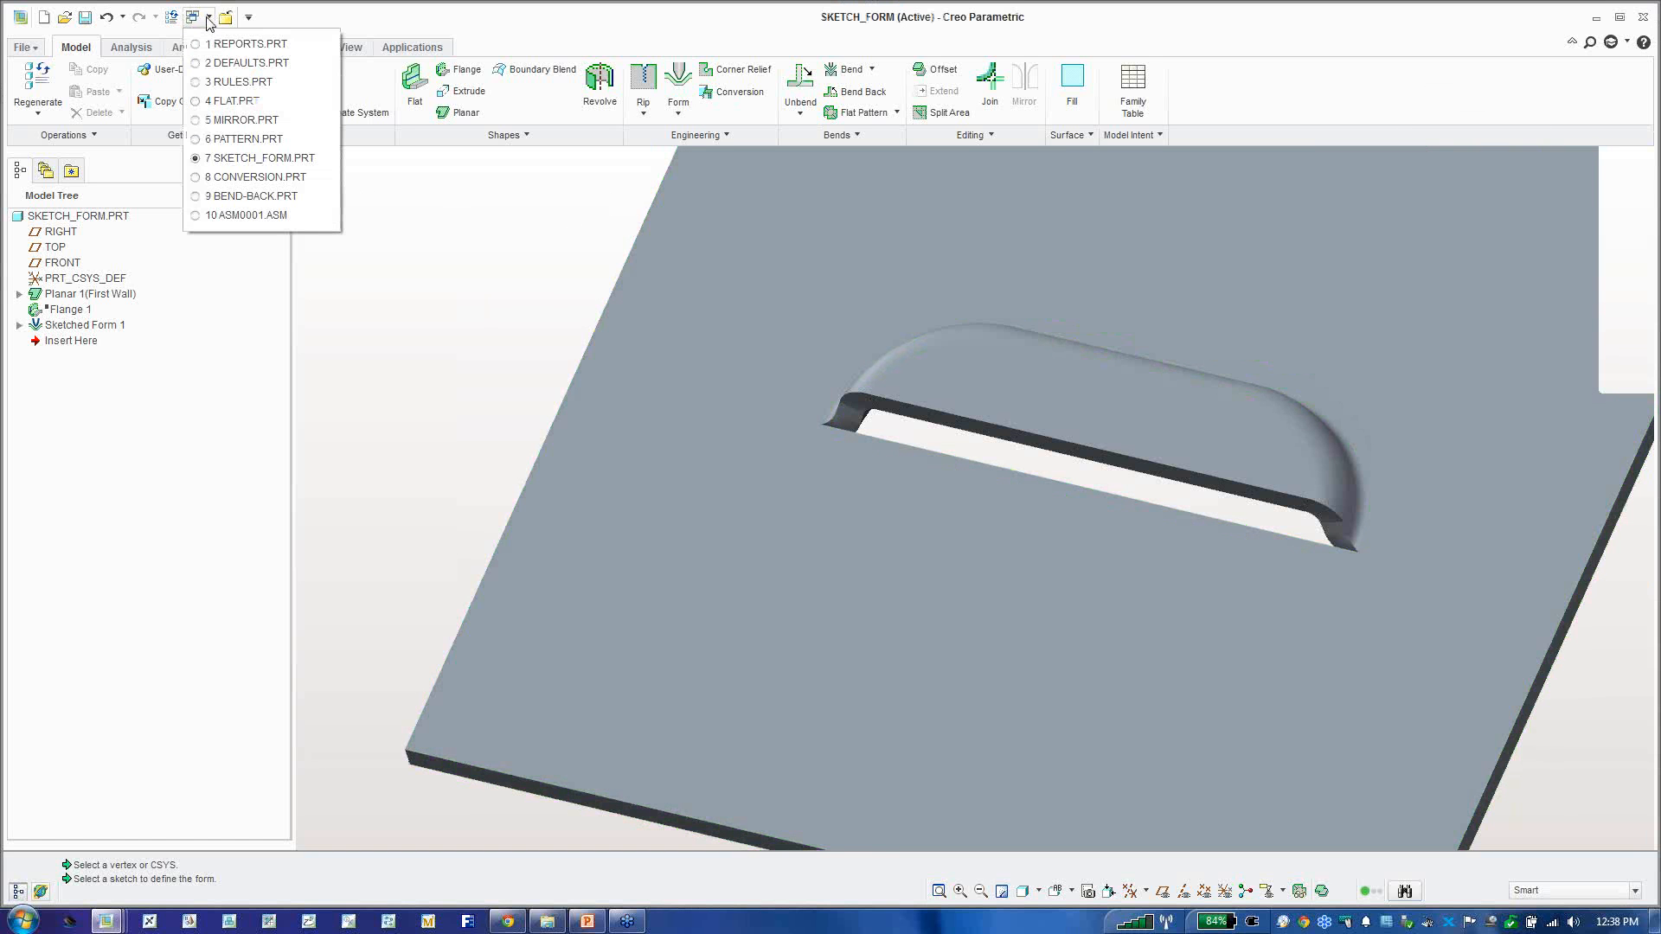
left_click(244, 178)
middle_click_drag(938, 425, 875, 491)
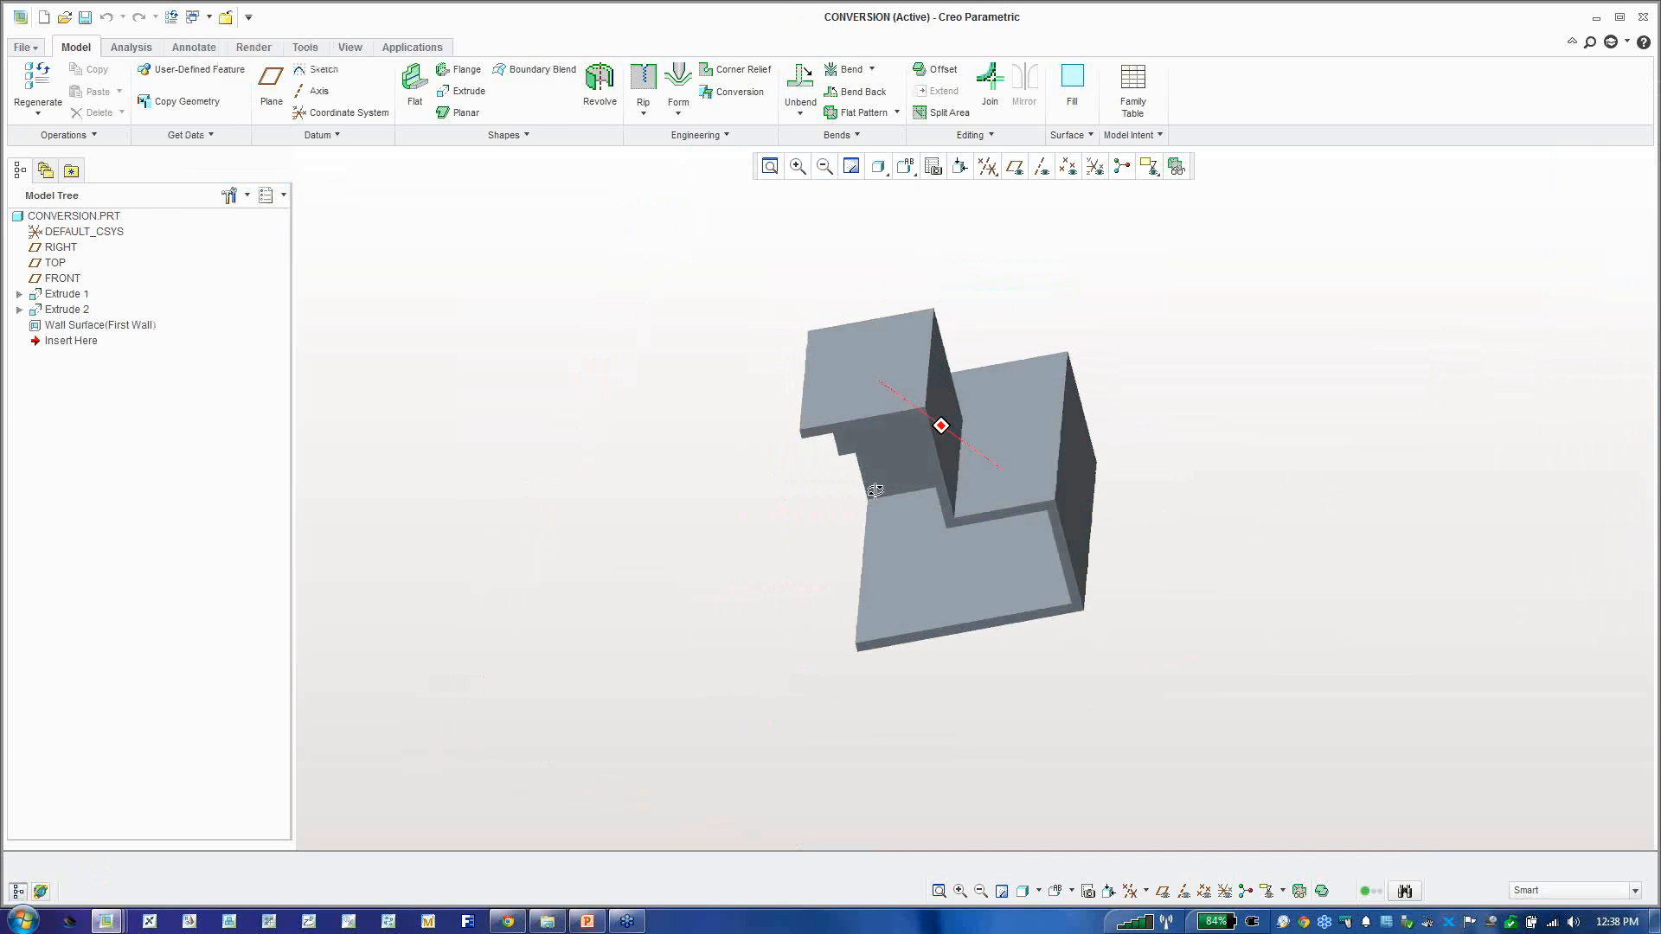
Step: Create a new solid part named prt0001 from the default template and show its datum planes
left_click(43, 17)
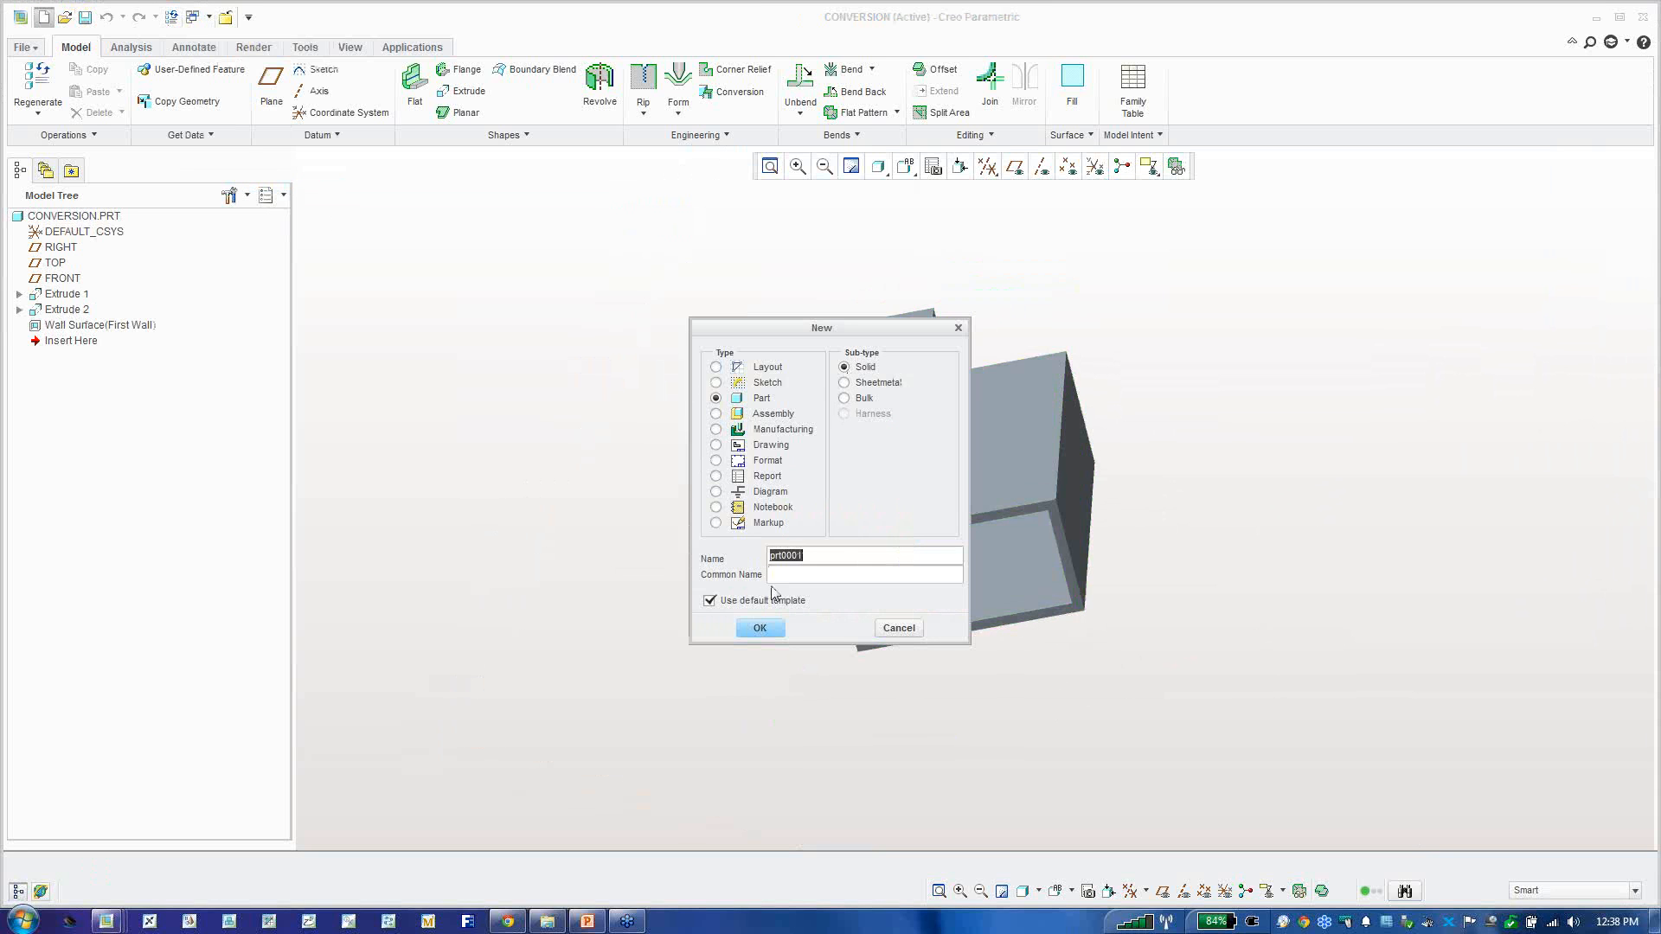
left_click(761, 629)
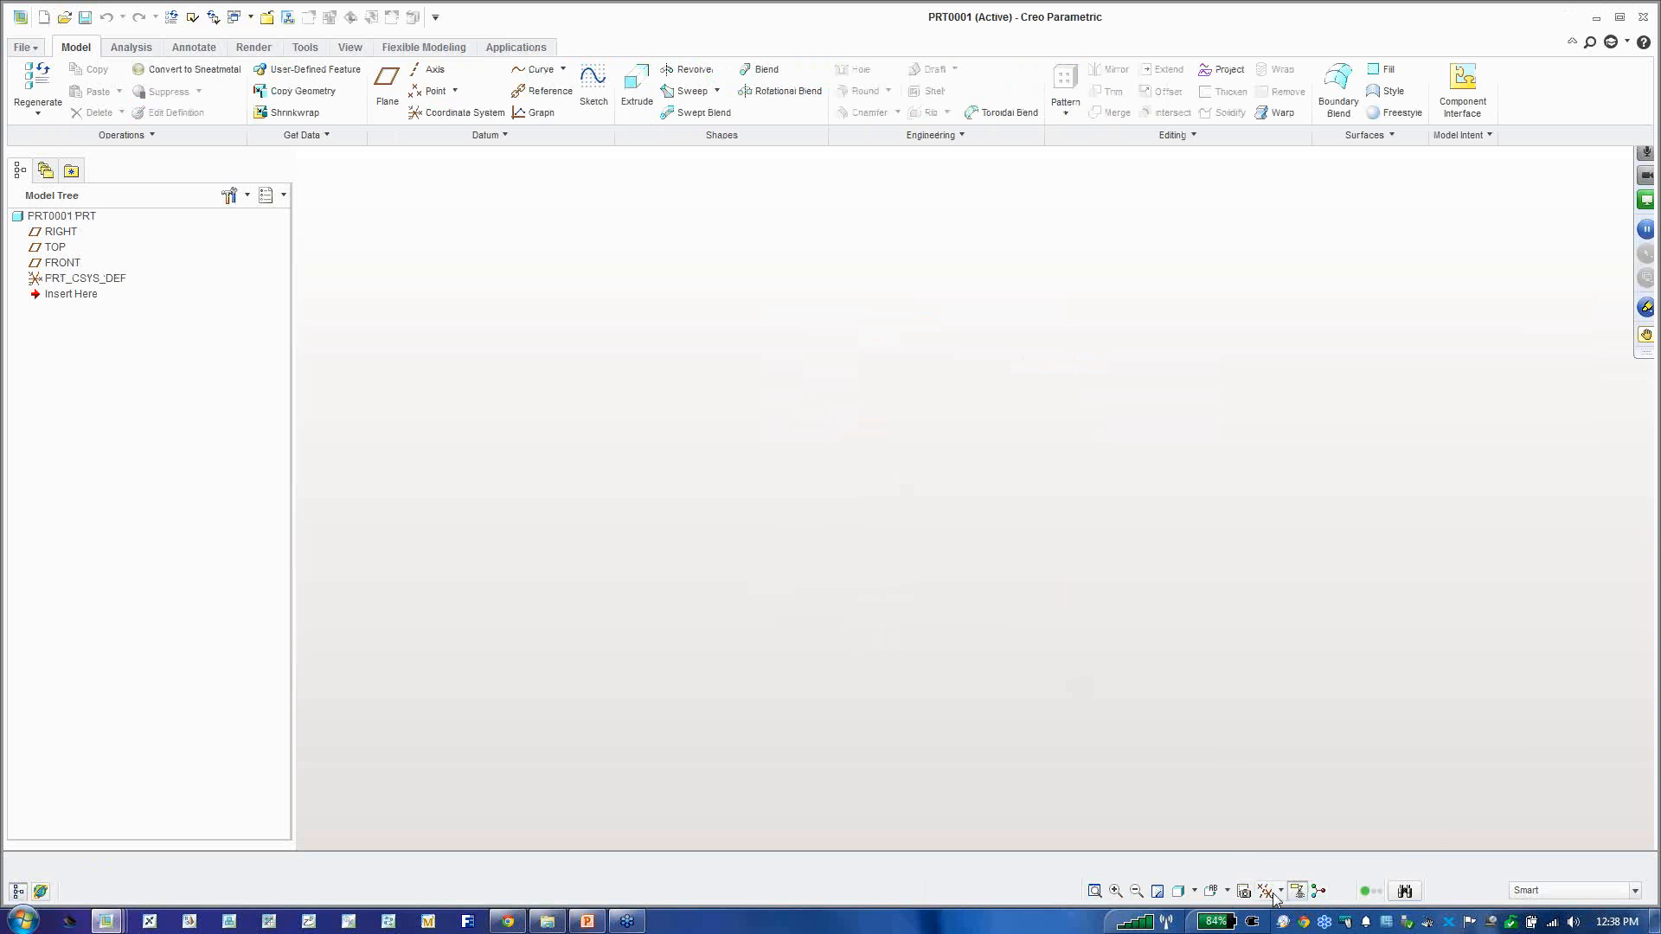
left_click(1279, 893)
left_click(1298, 860)
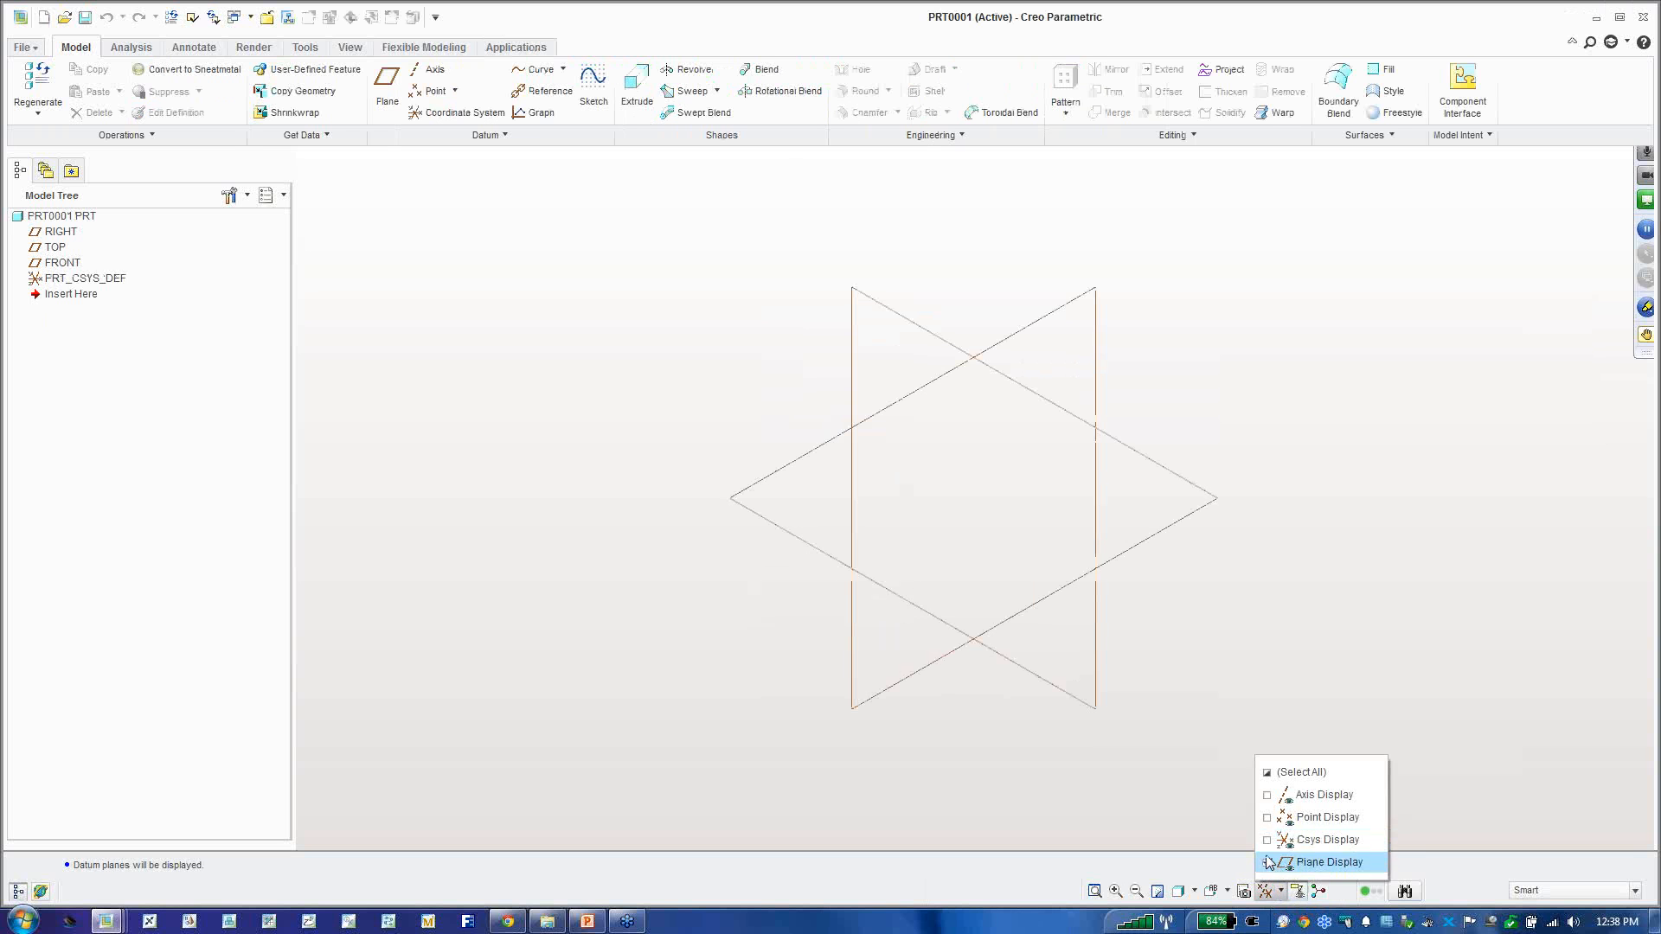
Step: Start an extrusion on the TOP plane and sketch a rectangle about 405 by 245 centred on the origin
left_click(766, 488)
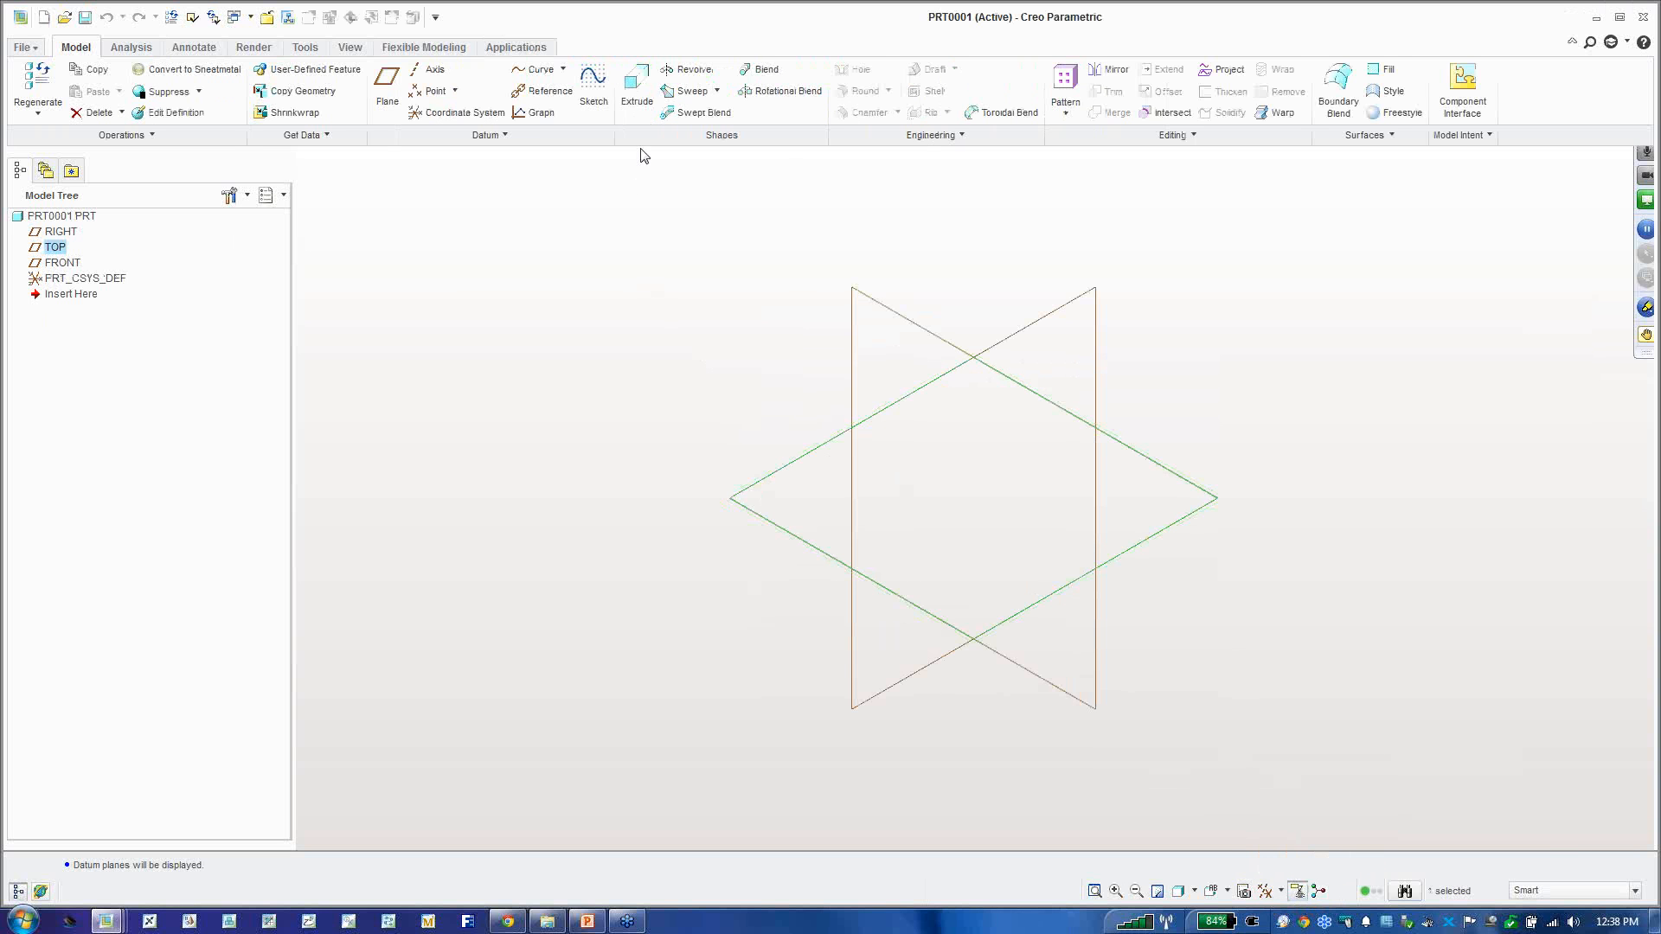
left_click(638, 95)
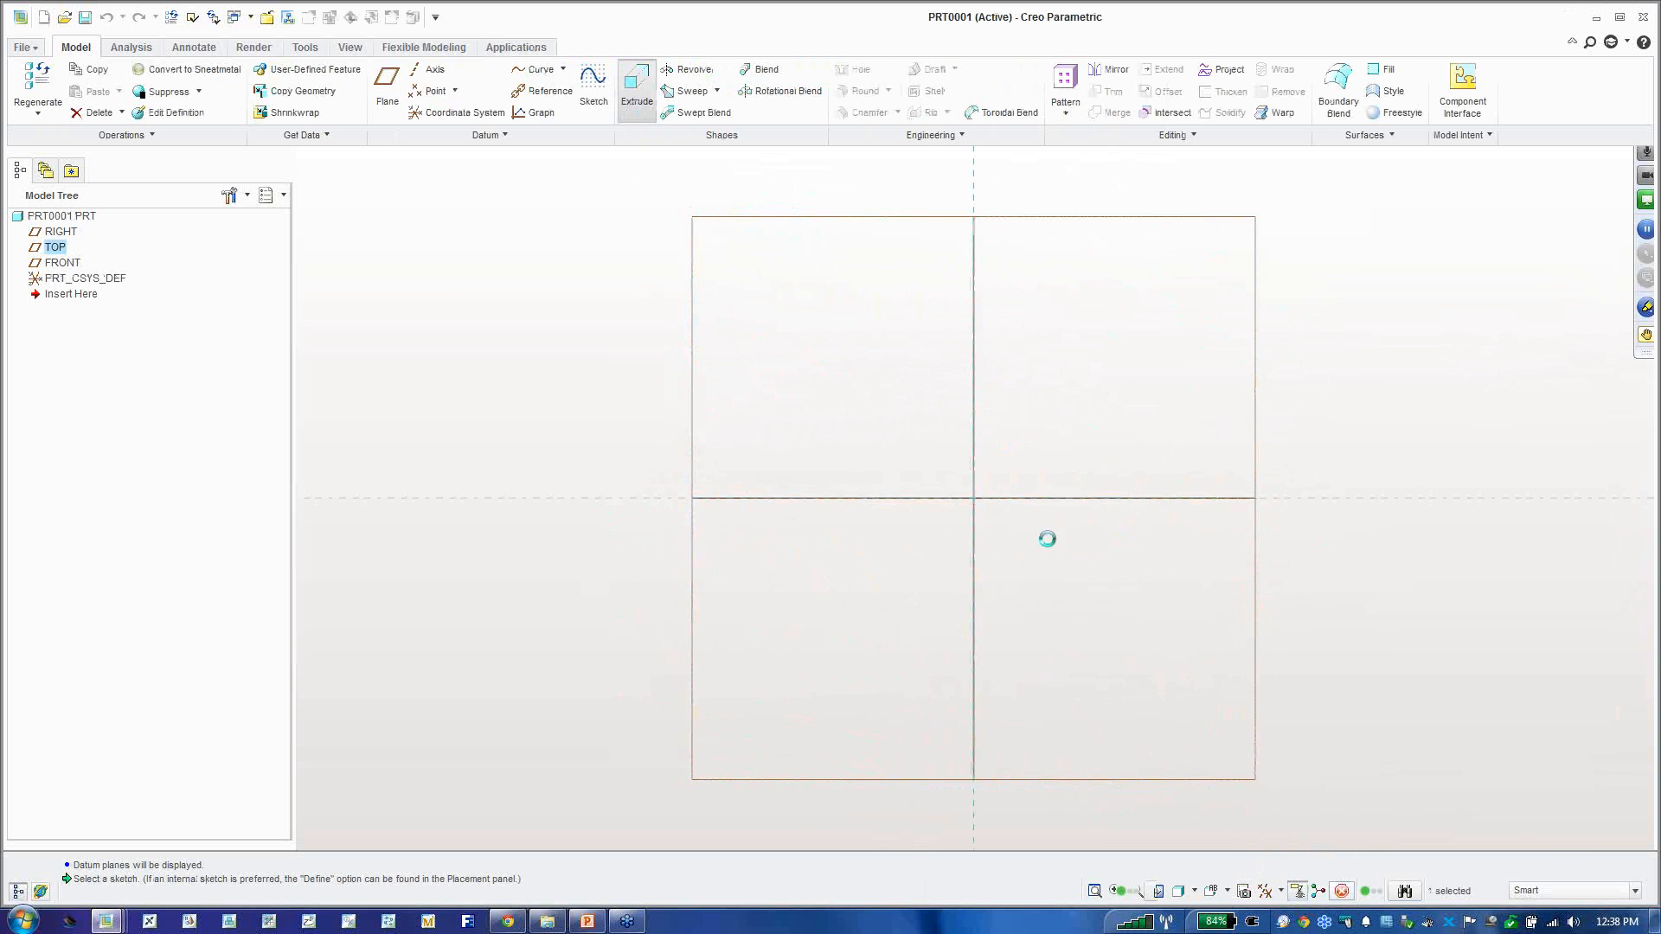
left_click(422, 91)
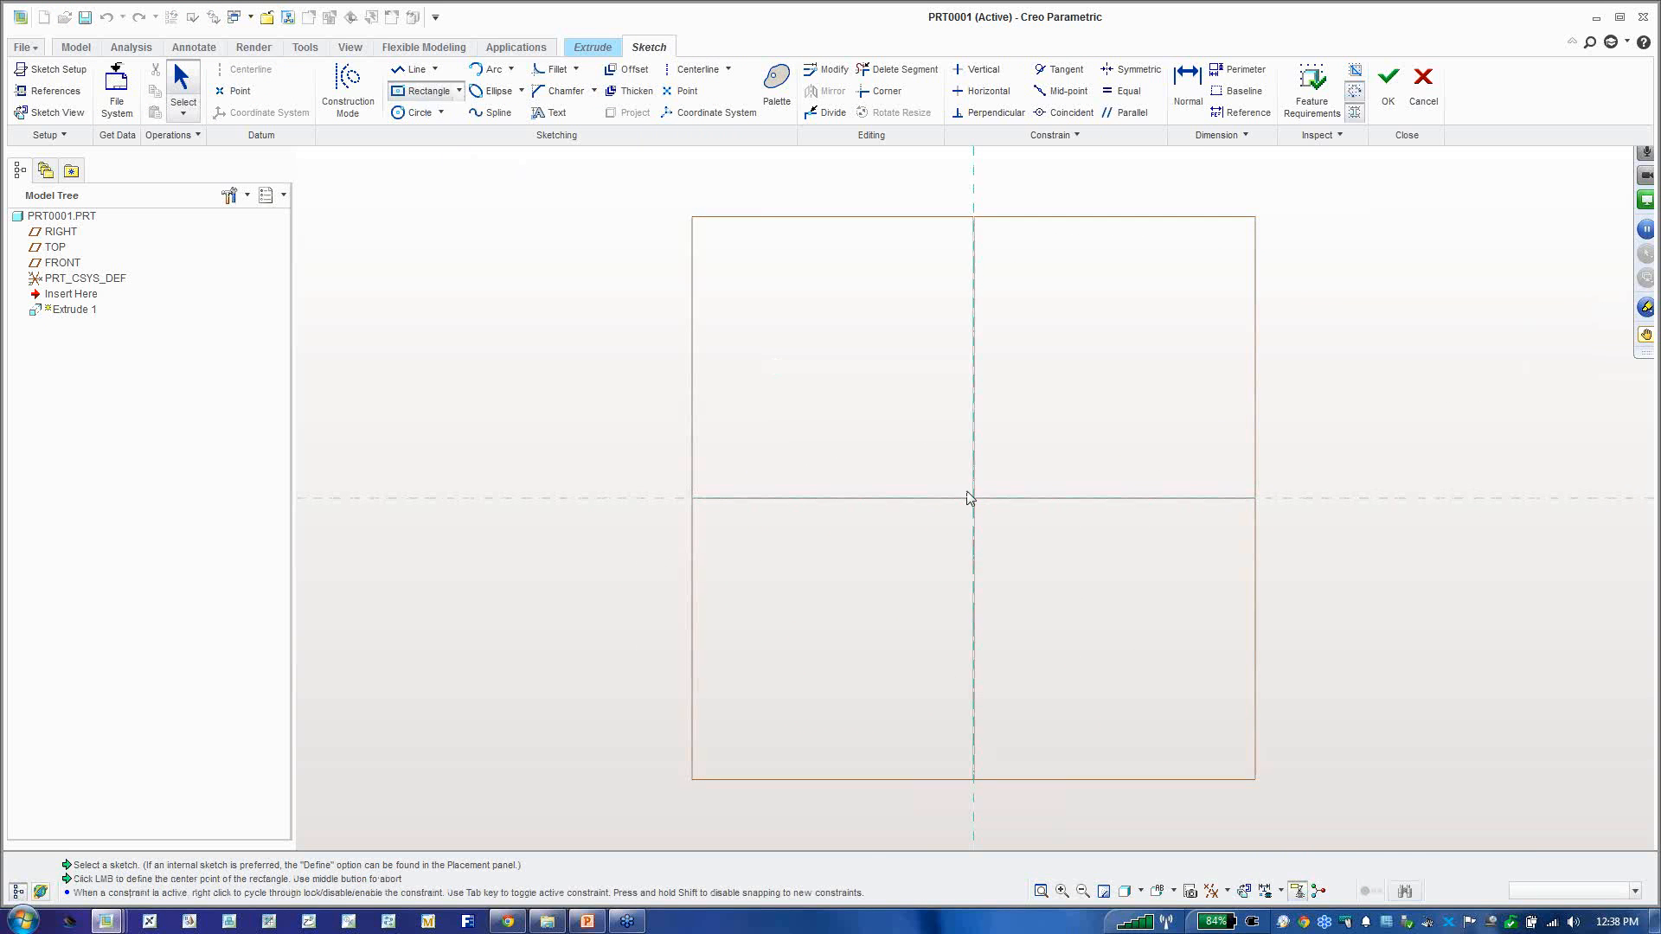
left_click(973, 498)
left_click(1200, 633)
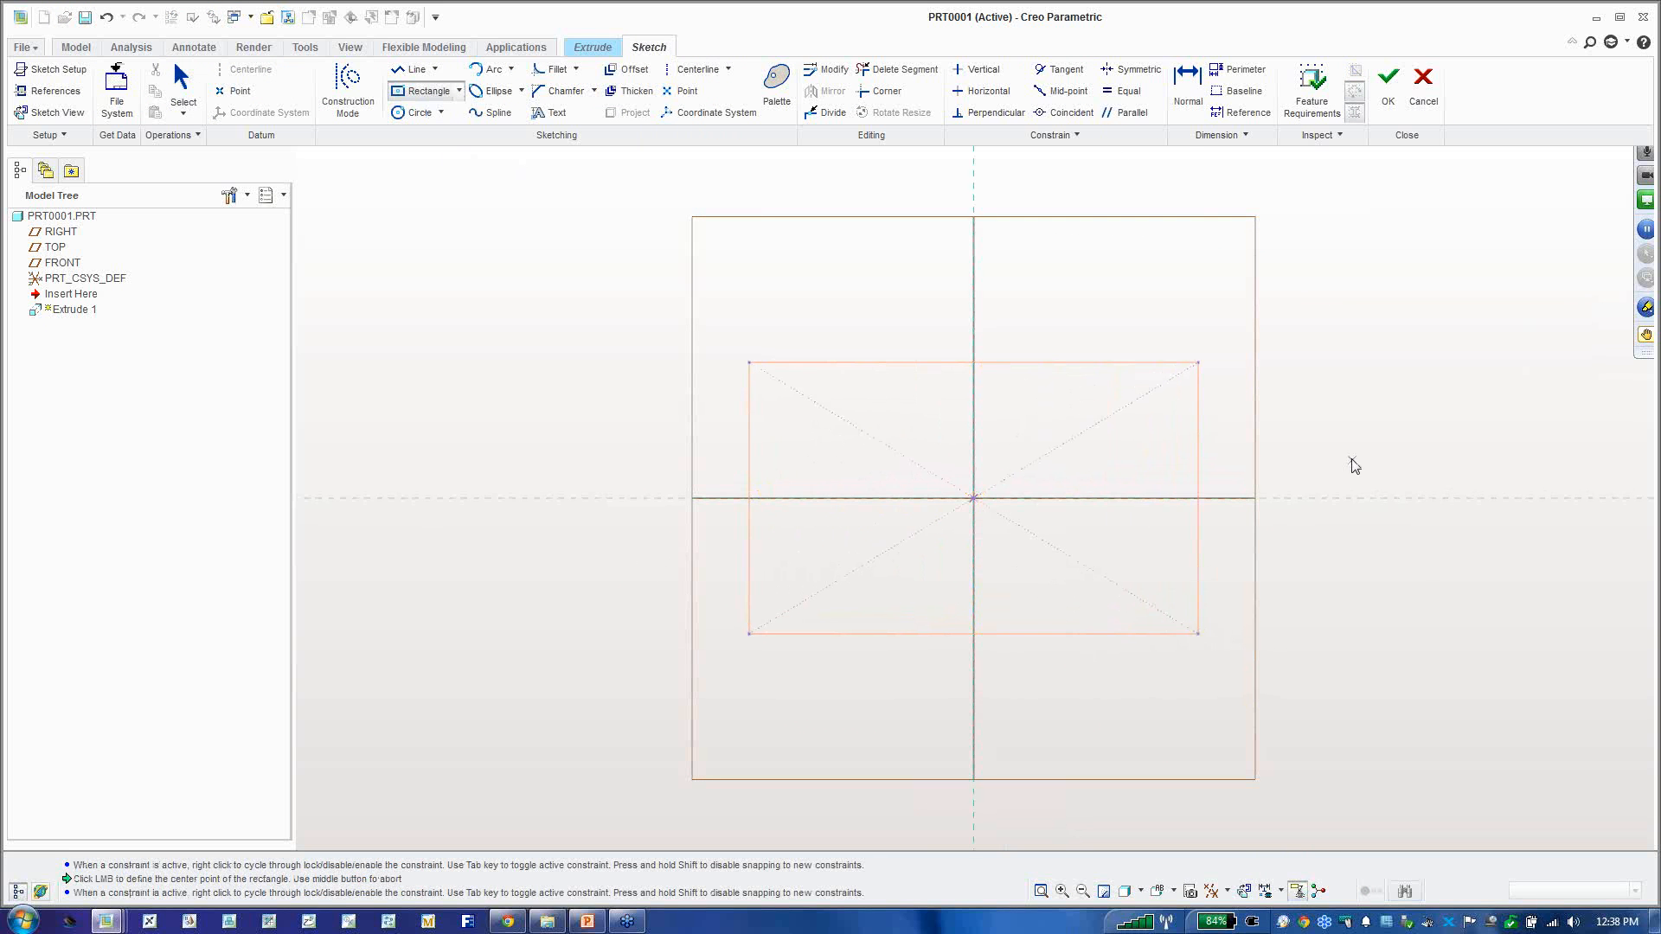
middle_click(1358, 389)
left_click(1396, 116)
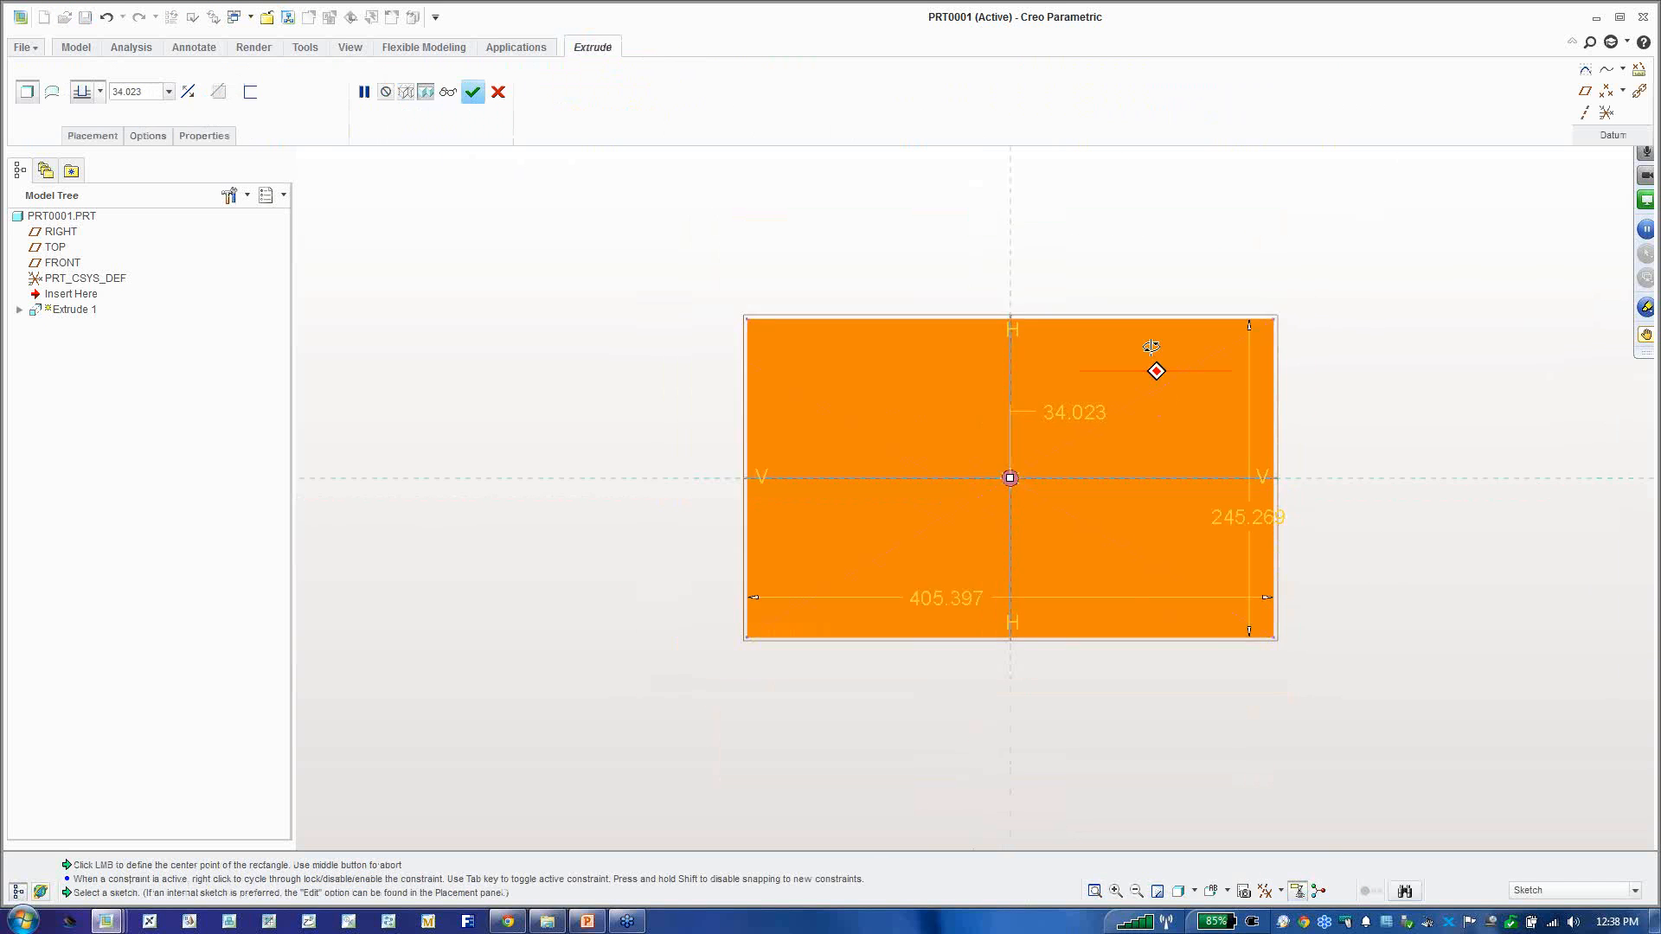
Step: Increase the extrusion depth freehand so the rectangle forms a thick block, and complete the extrusion
left_click_drag(1028, 447, 1026, 344)
middle_click(827, 201)
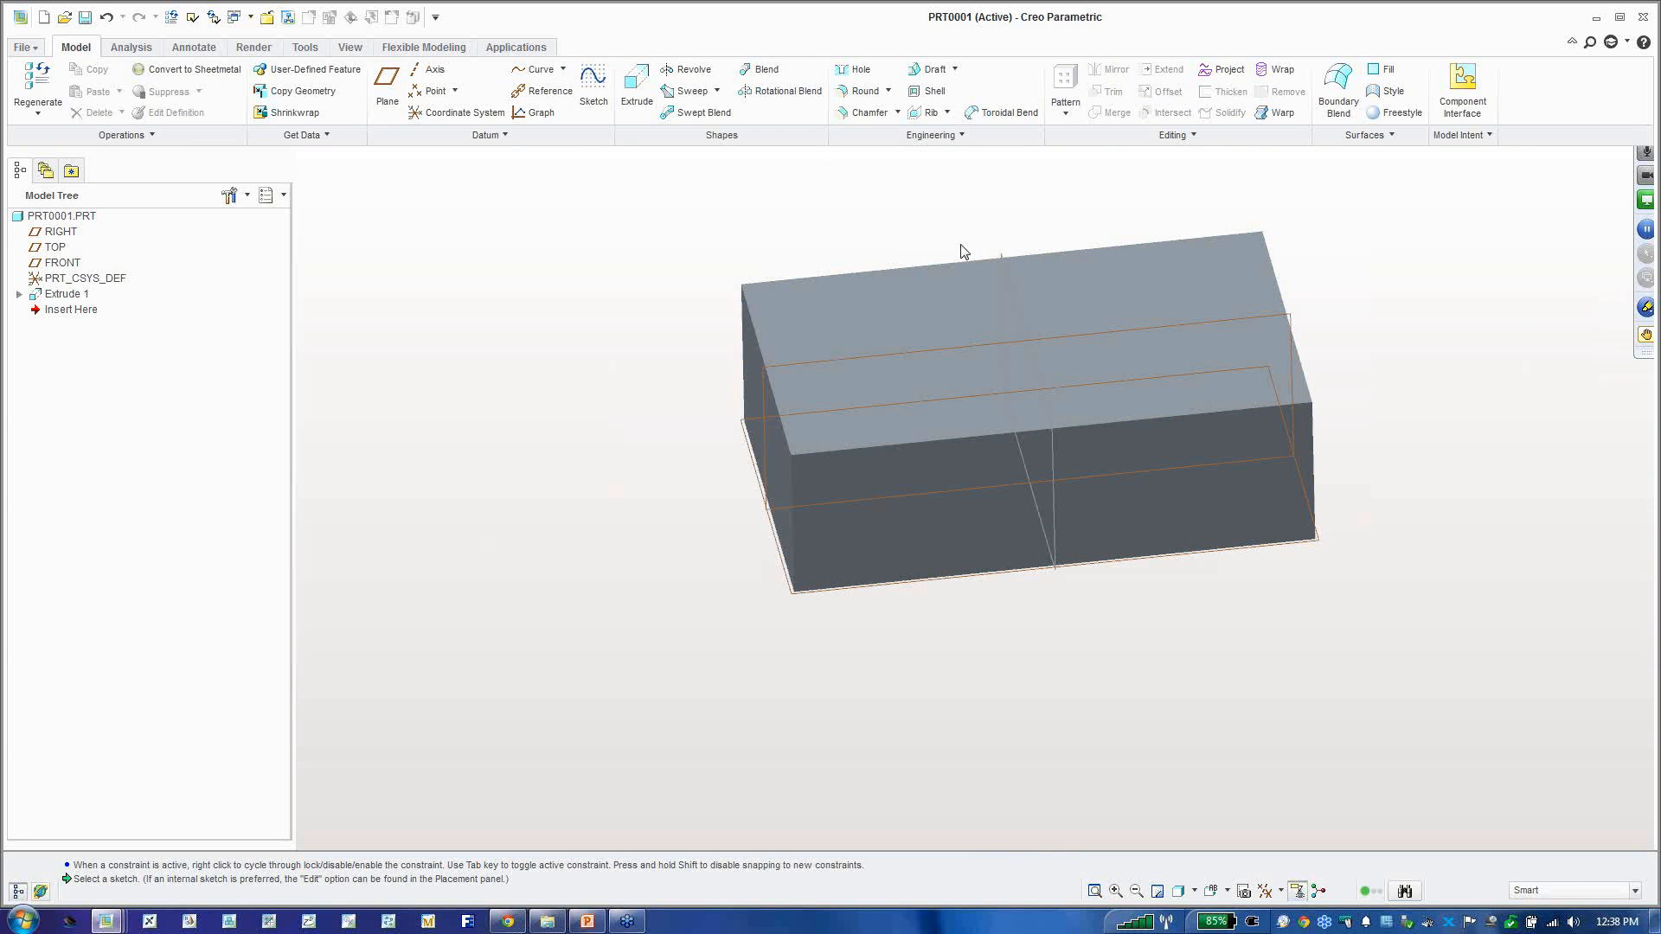
scroll(1156, 207, "down", 2)
mouse_move(982, 376)
middle_mouse_down()
mouse_move(1024, 275)
mouse_move(1001, 354)
middle_mouse_up()
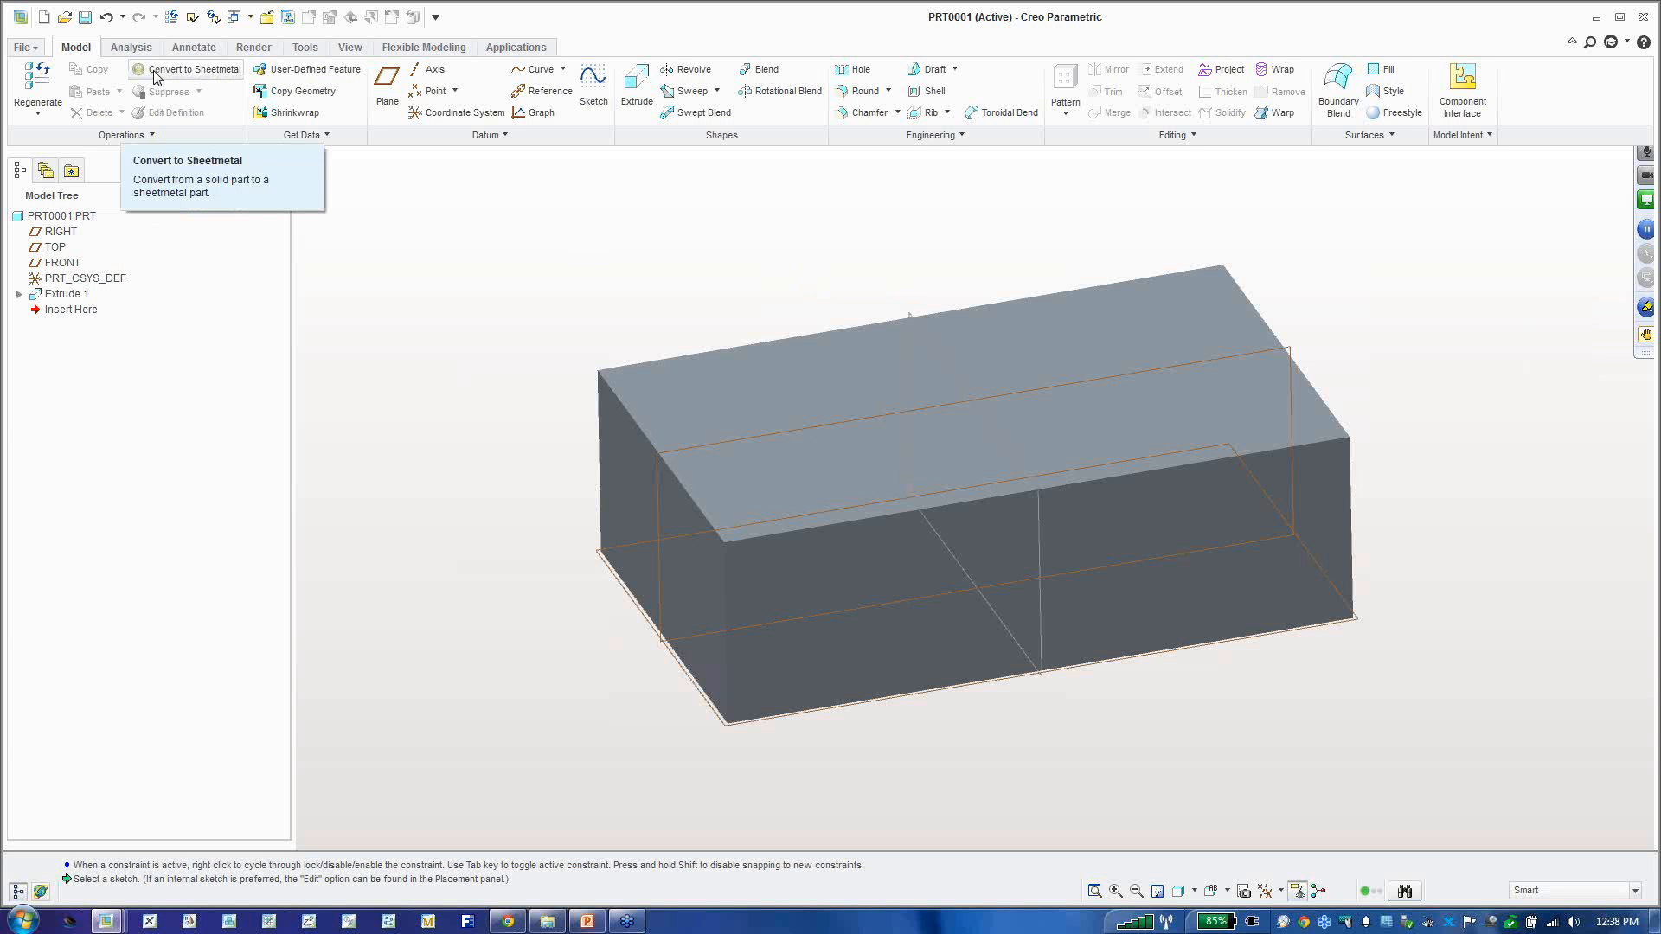
Step: Convert the block to sheet metal with a 6.127 thick shell, removing one end face, the adjoining long side face and the bottom face
left_click(141, 136)
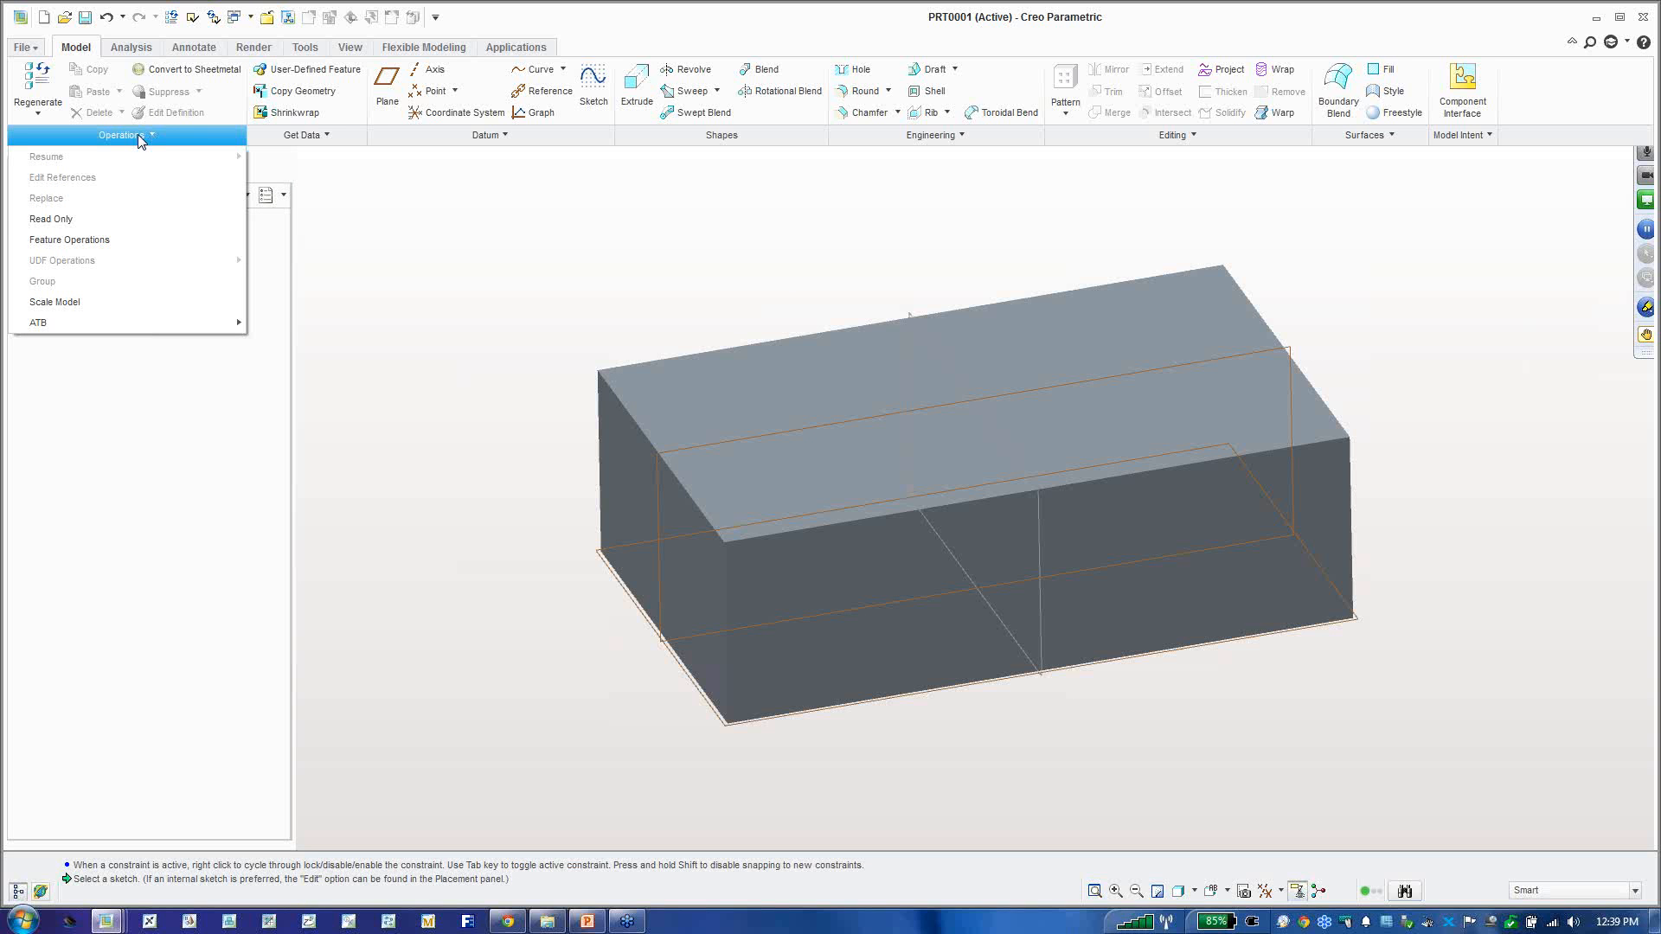
left_click(173, 71)
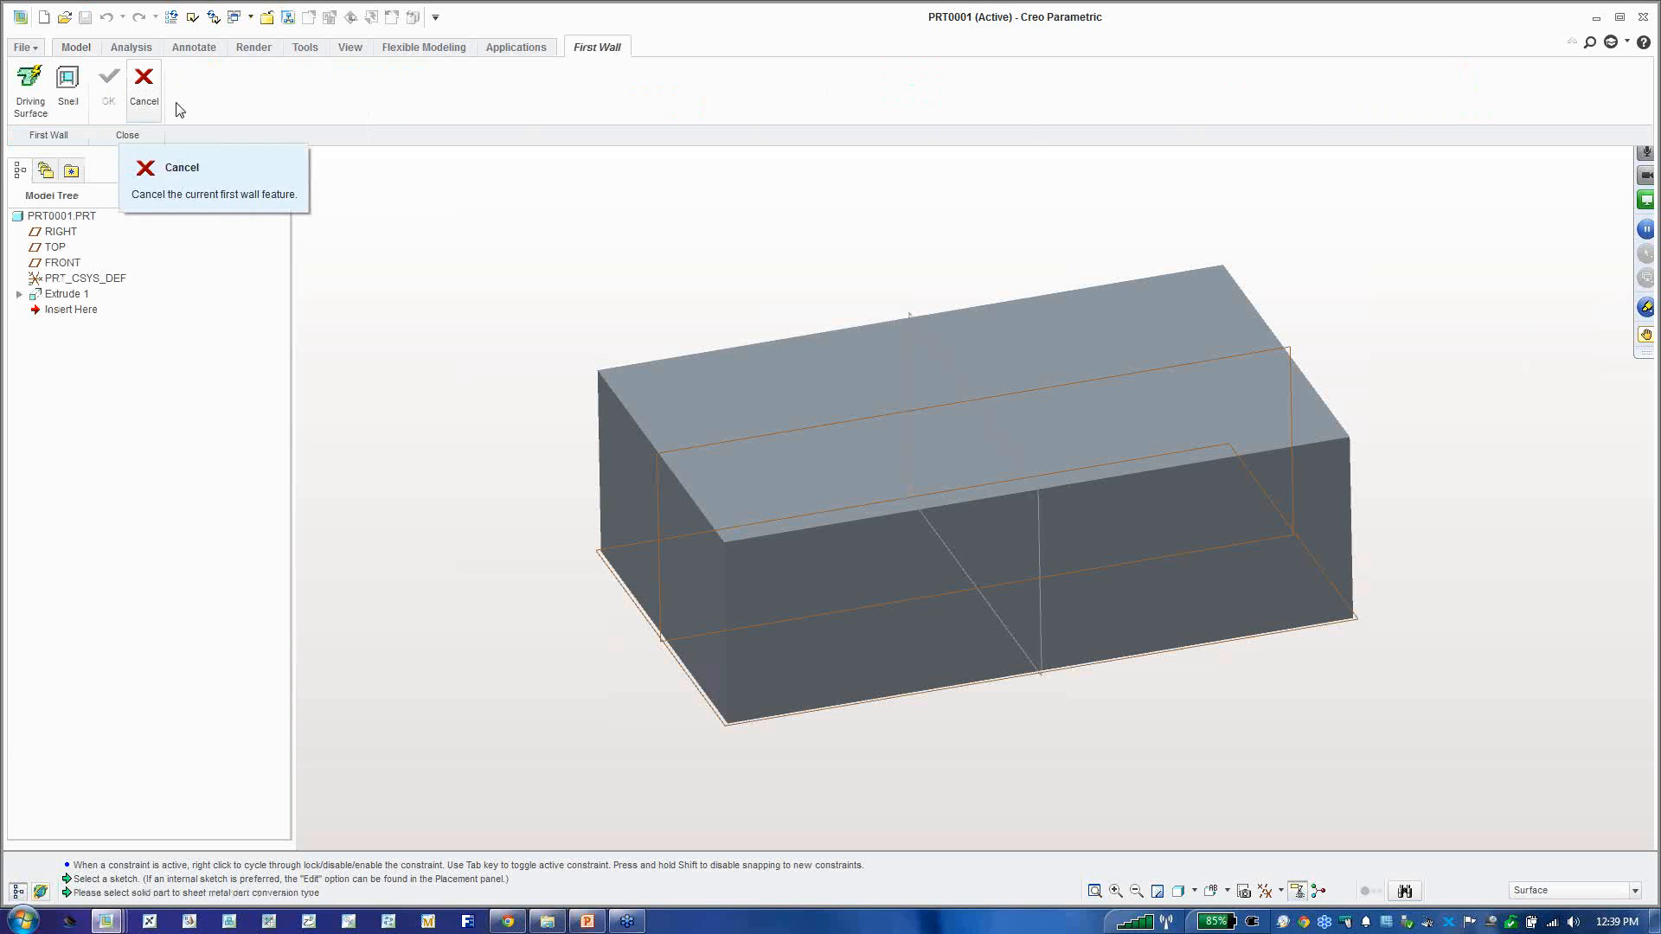
left_click(70, 123)
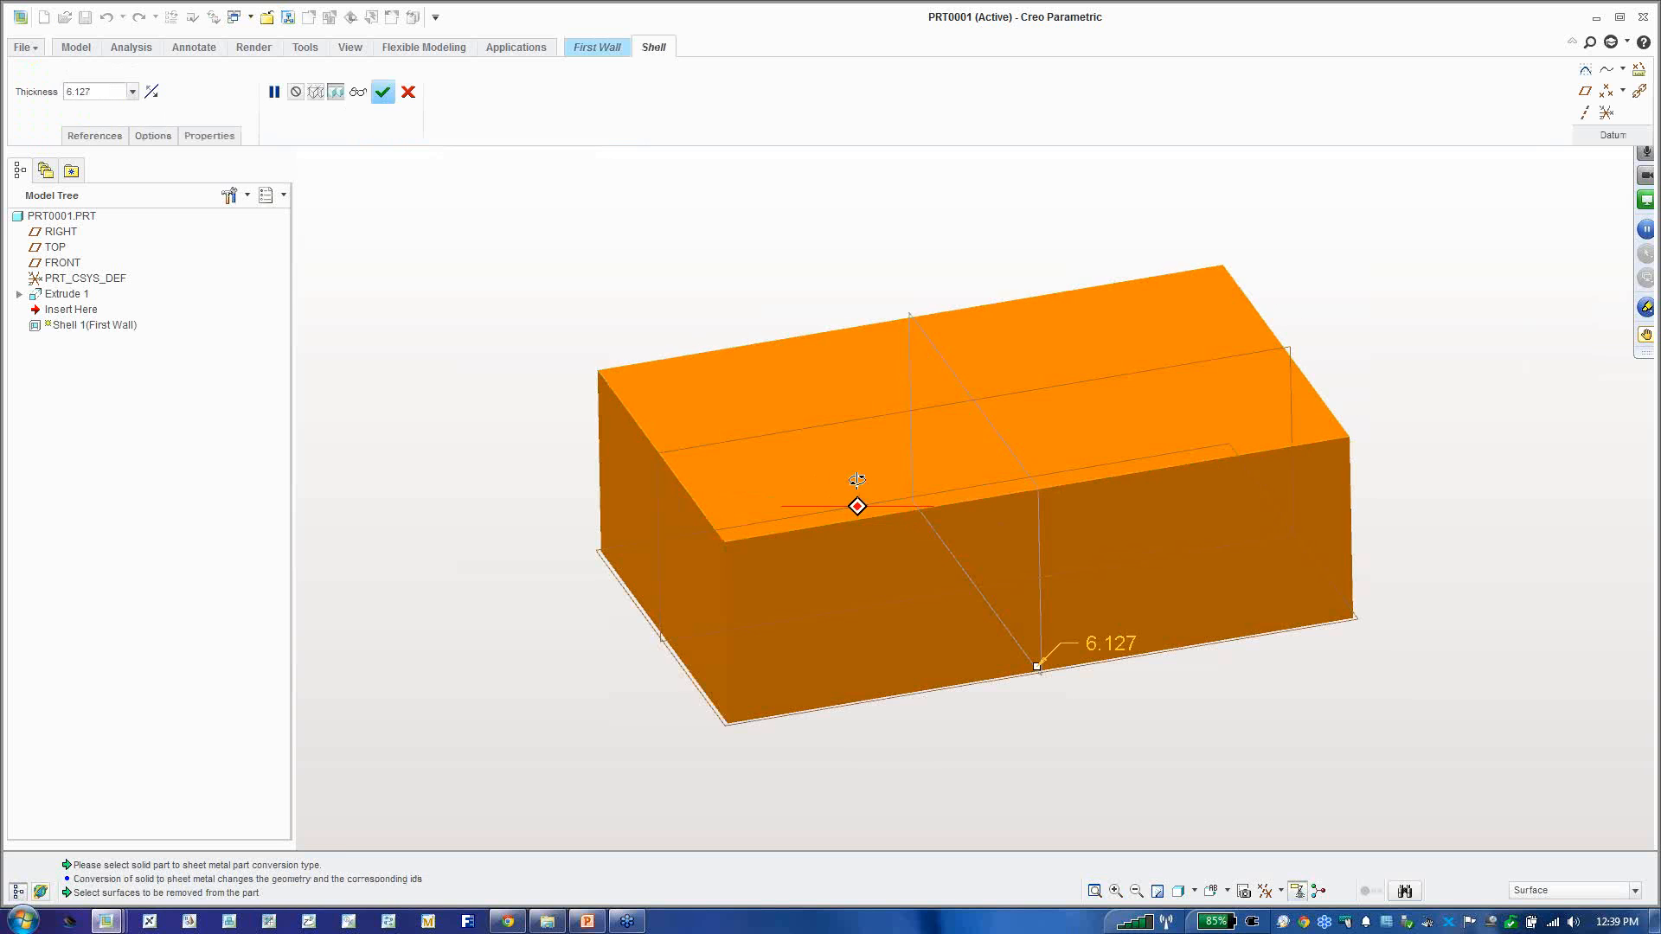
middle_click_drag(856, 495, 893, 487)
mouse_move(995, 432)
middle_mouse_down()
mouse_move(986, 468)
mouse_move(1003, 441)
middle_mouse_up()
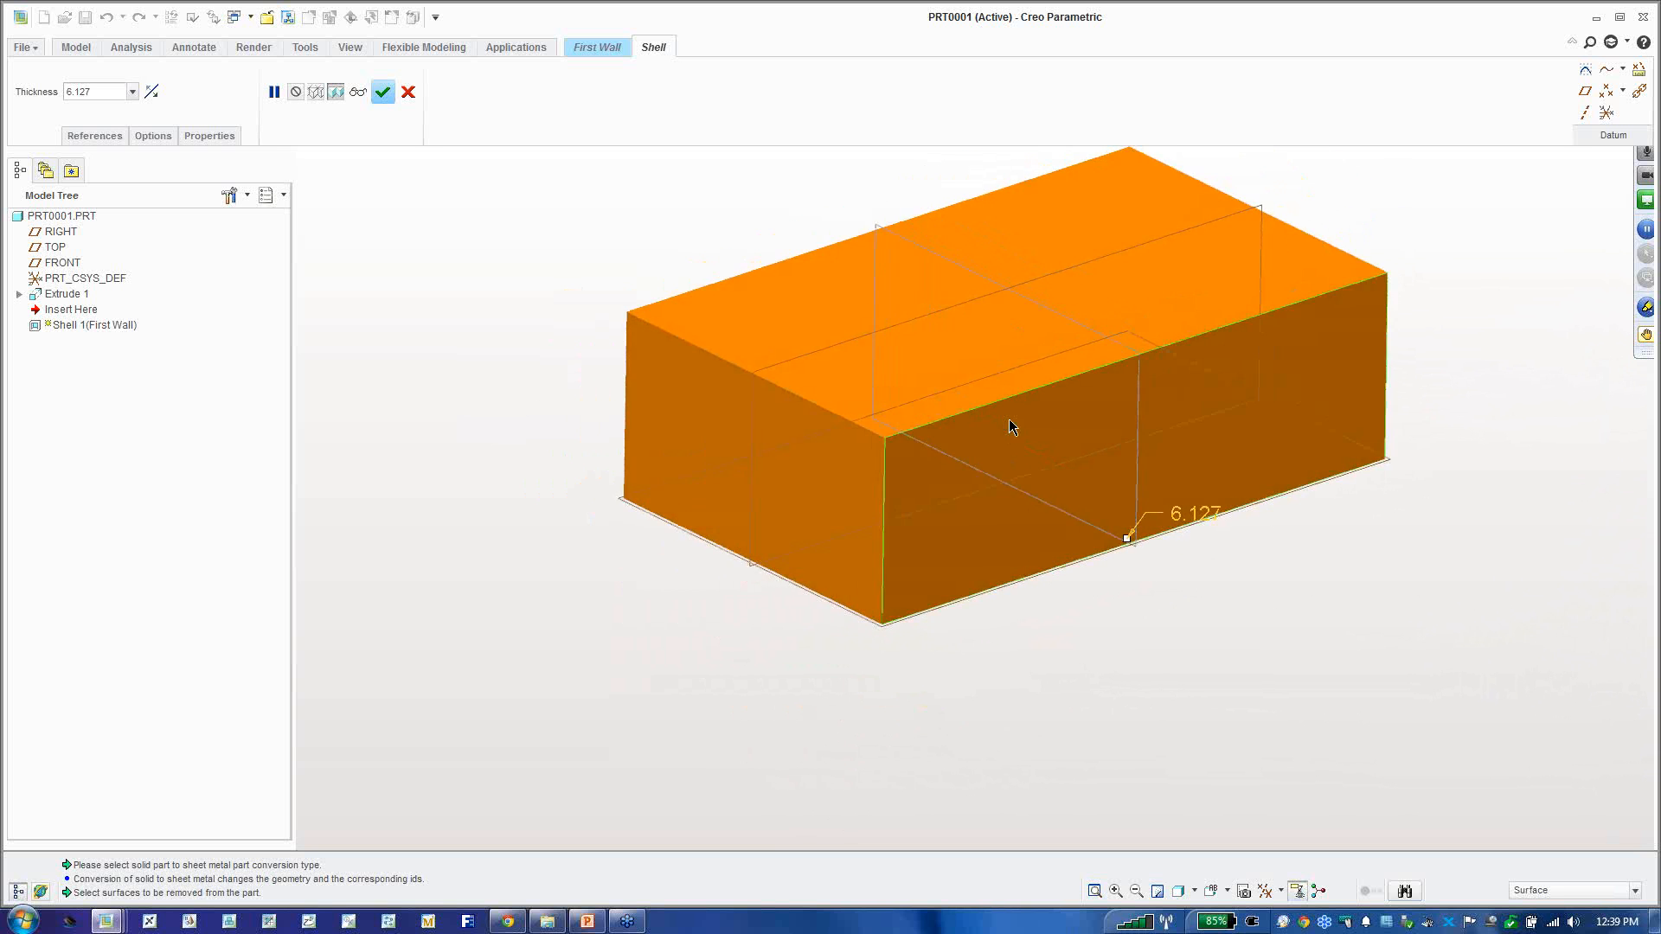
scroll(1009, 419, "up", 3)
scroll(1134, 245, "down", 1)
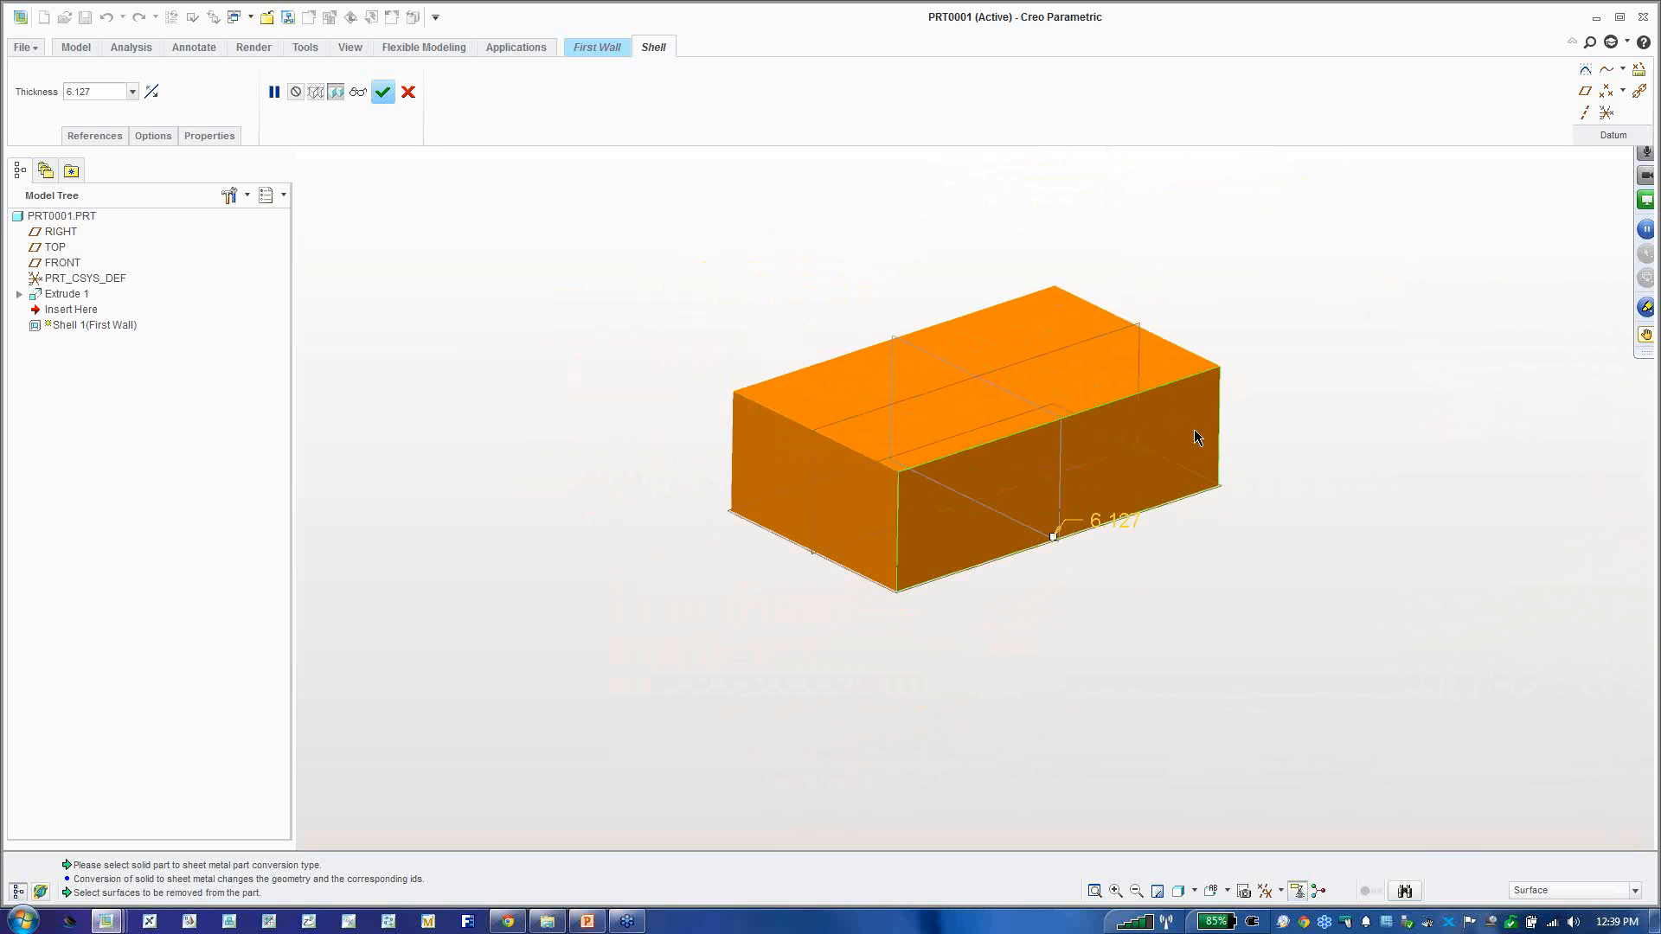
scroll(1205, 432, "down", 1)
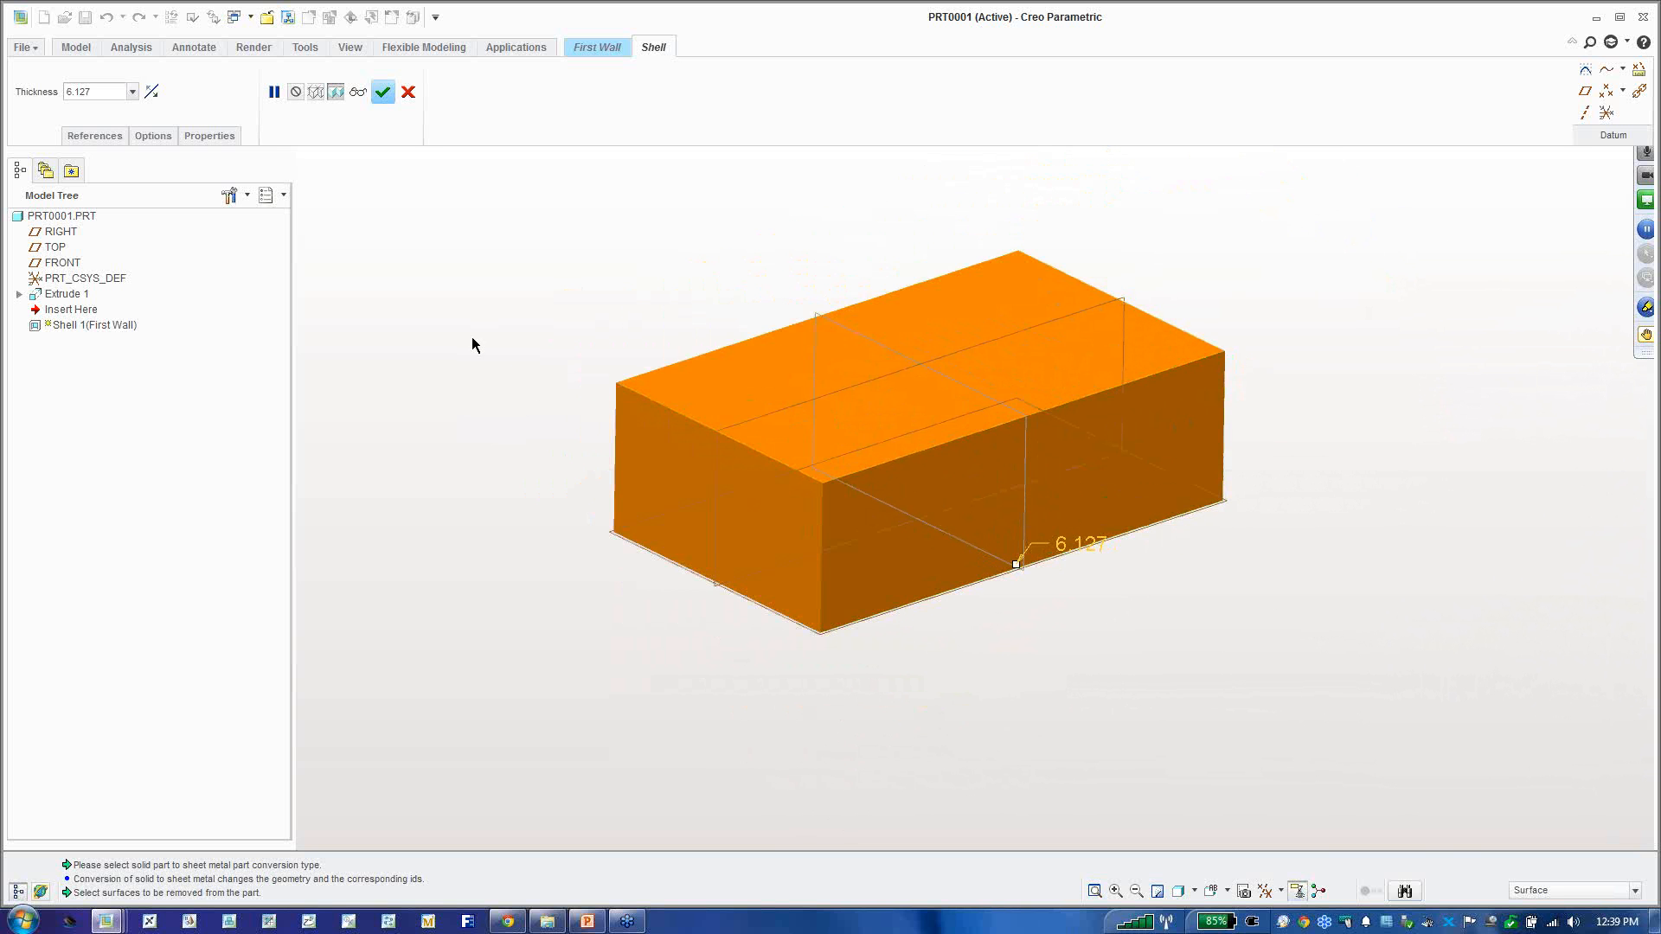
left_click(667, 527)
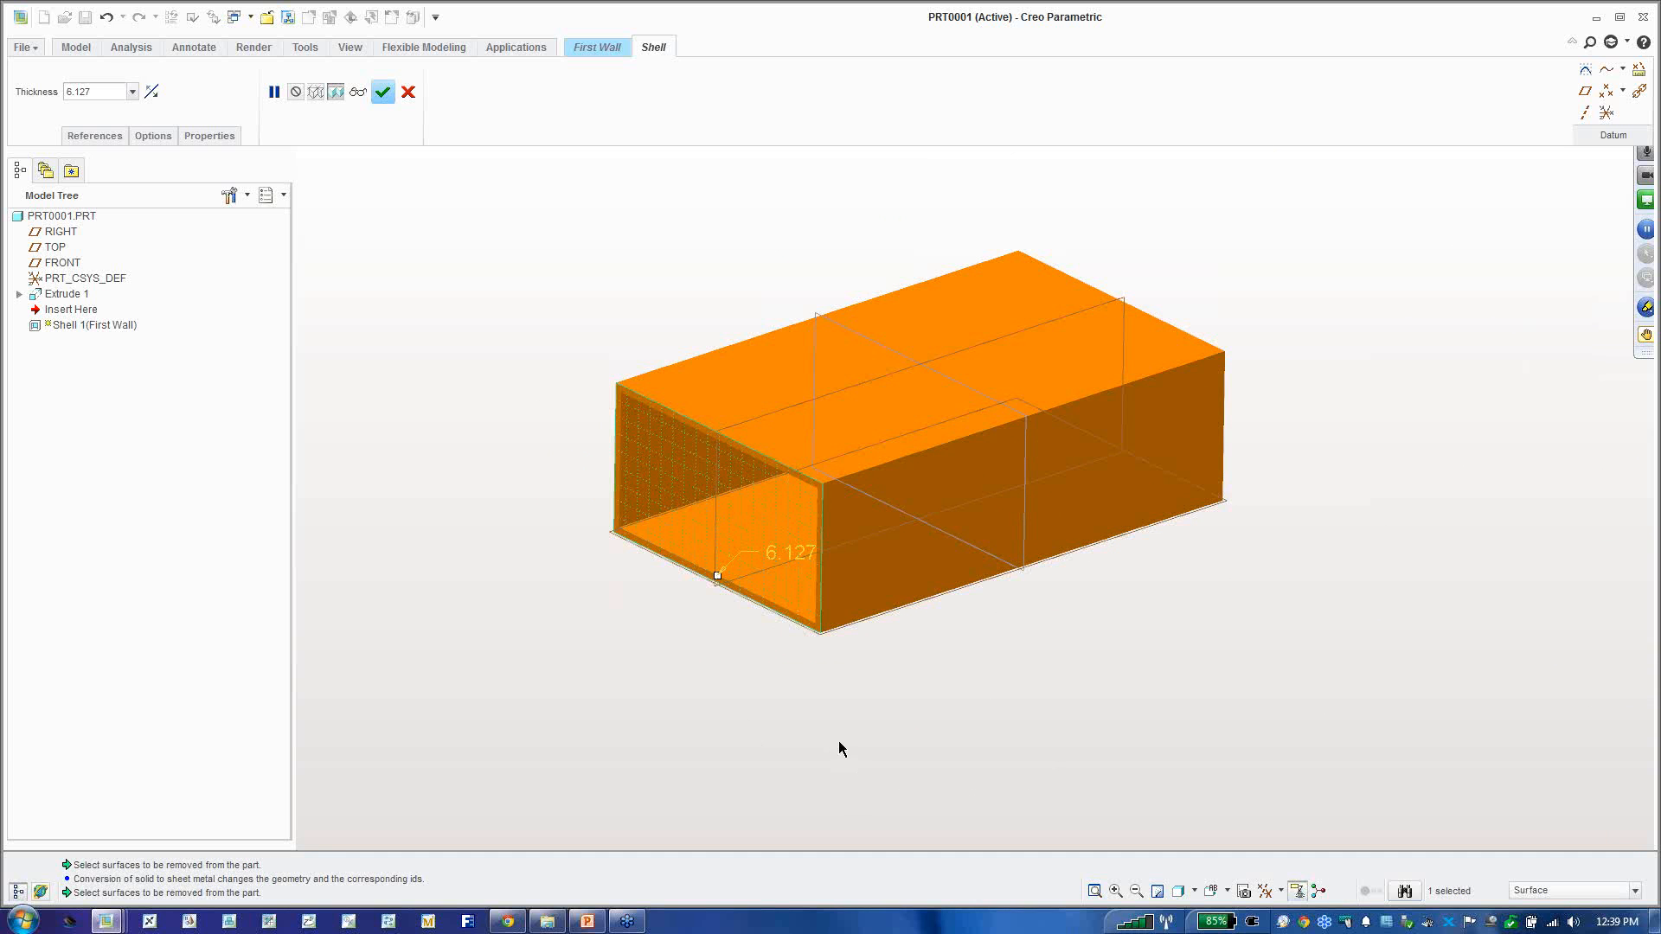
left_click(872, 605, "ctrl")
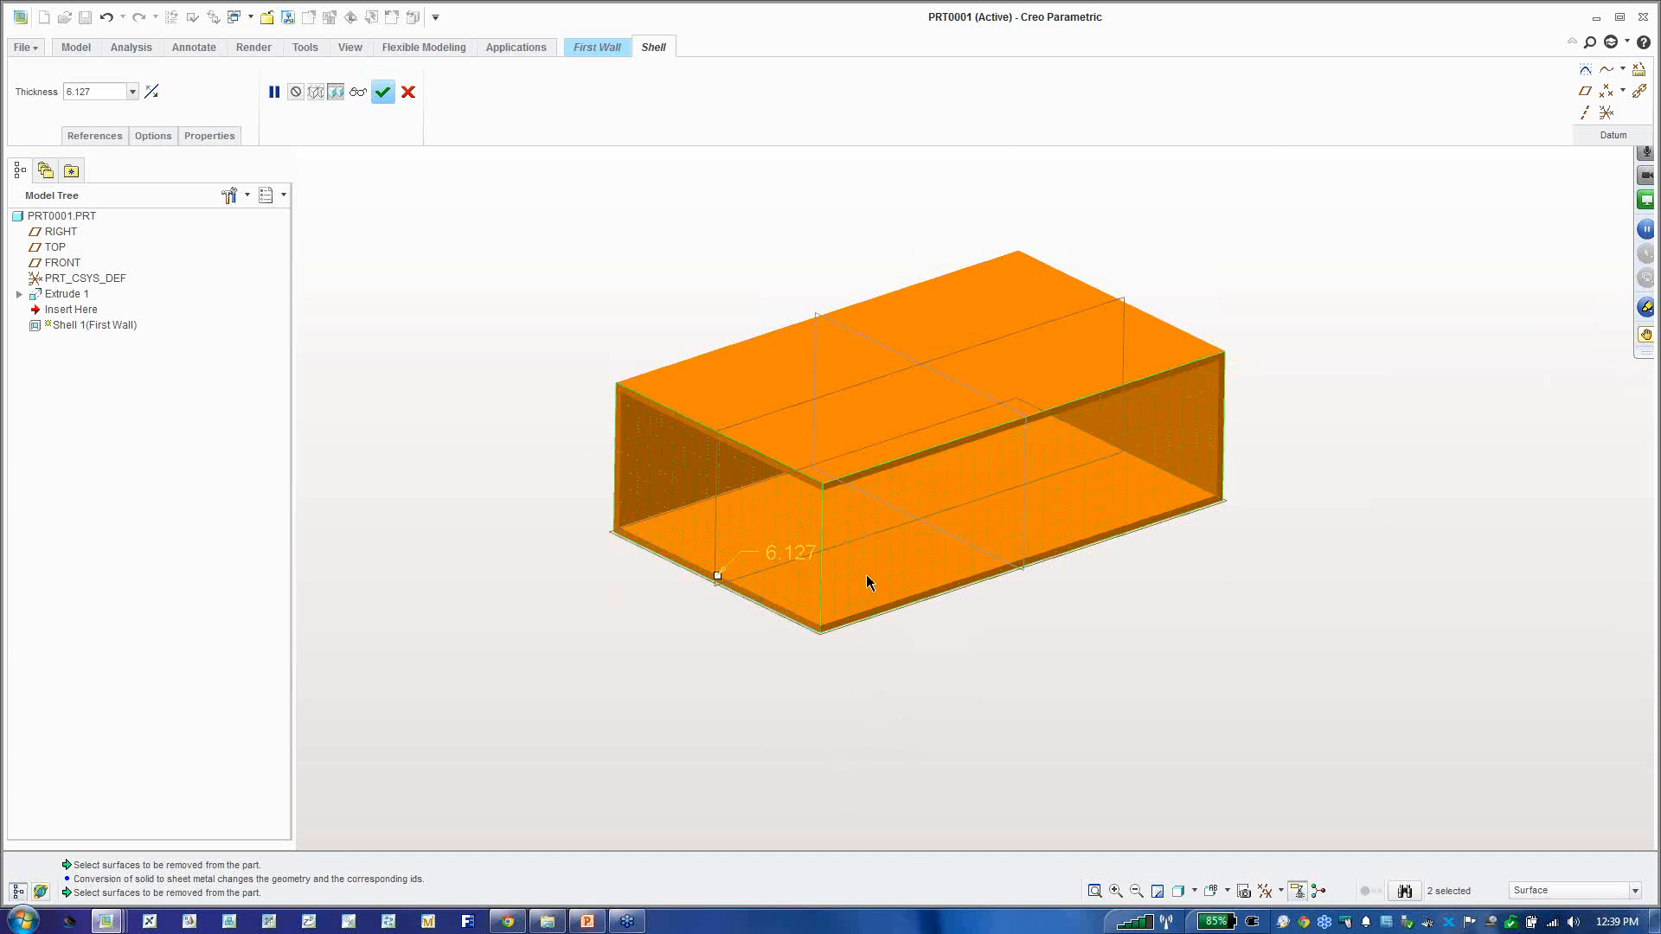
middle_click_drag(849, 607, 898, 537)
left_click(831, 690, "ctrl")
left_click(383, 92)
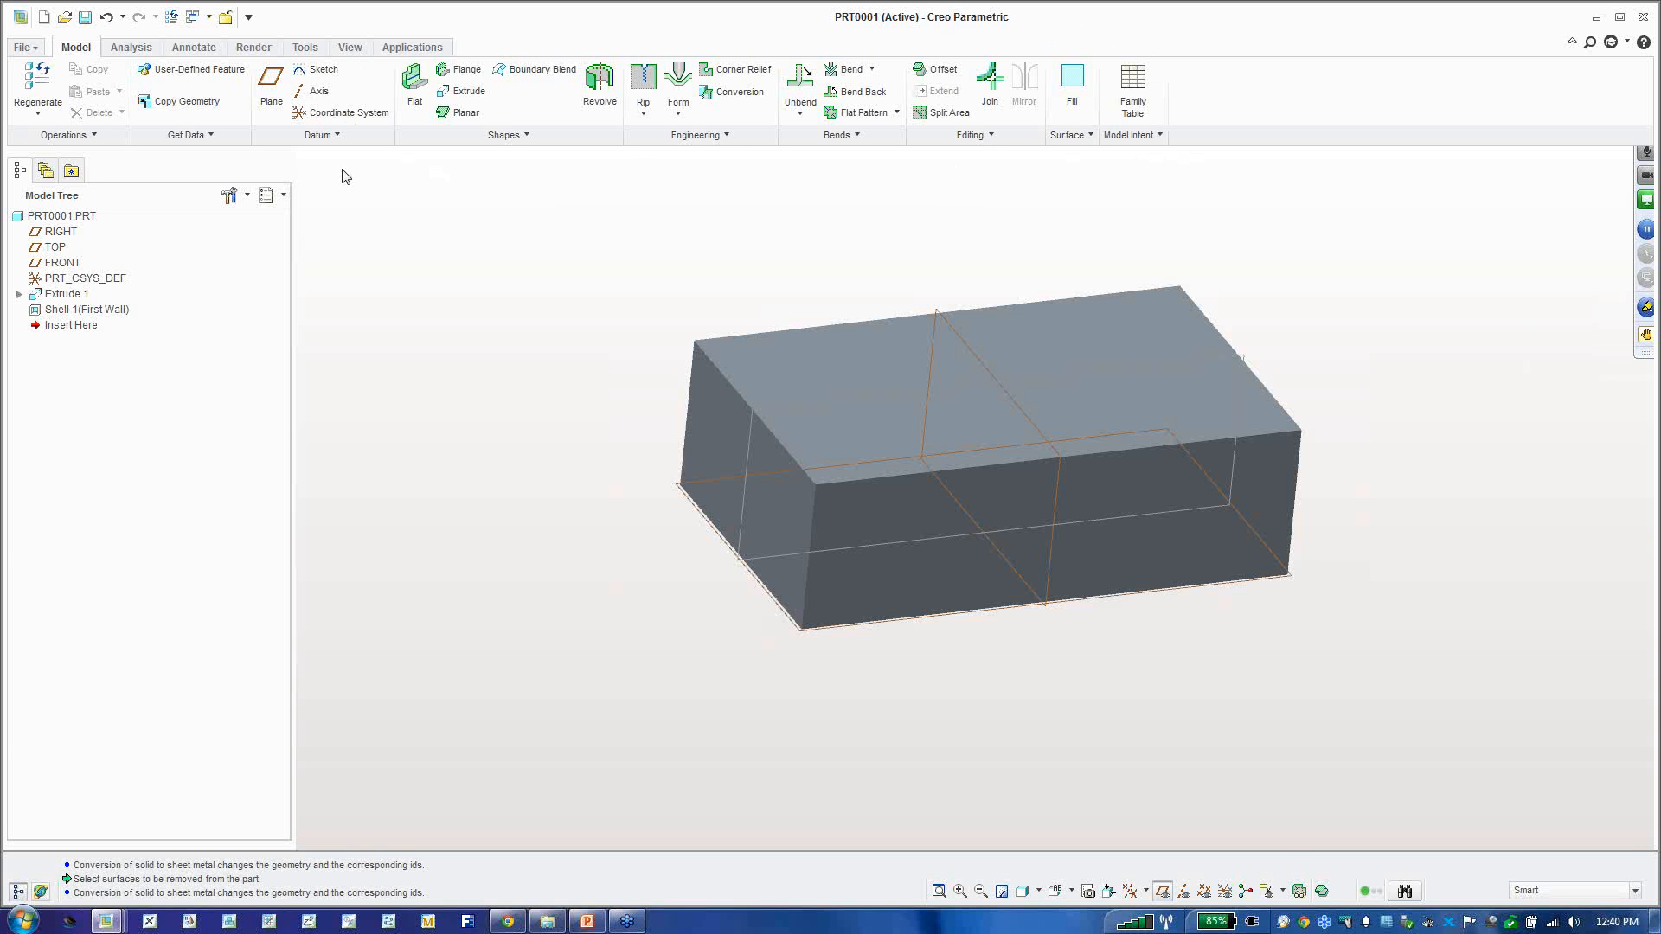
Step: Check the shelled part in the flat pattern preview and close the preview
left_click(1298, 890)
mouse_move(1272, 667)
middle_mouse_down()
mouse_move(1279, 534)
mouse_move(1335, 438)
mouse_move(1306, 523)
mouse_move(1217, 585)
mouse_move(1301, 493)
mouse_move(1292, 447)
mouse_move(1266, 622)
middle_mouse_up()
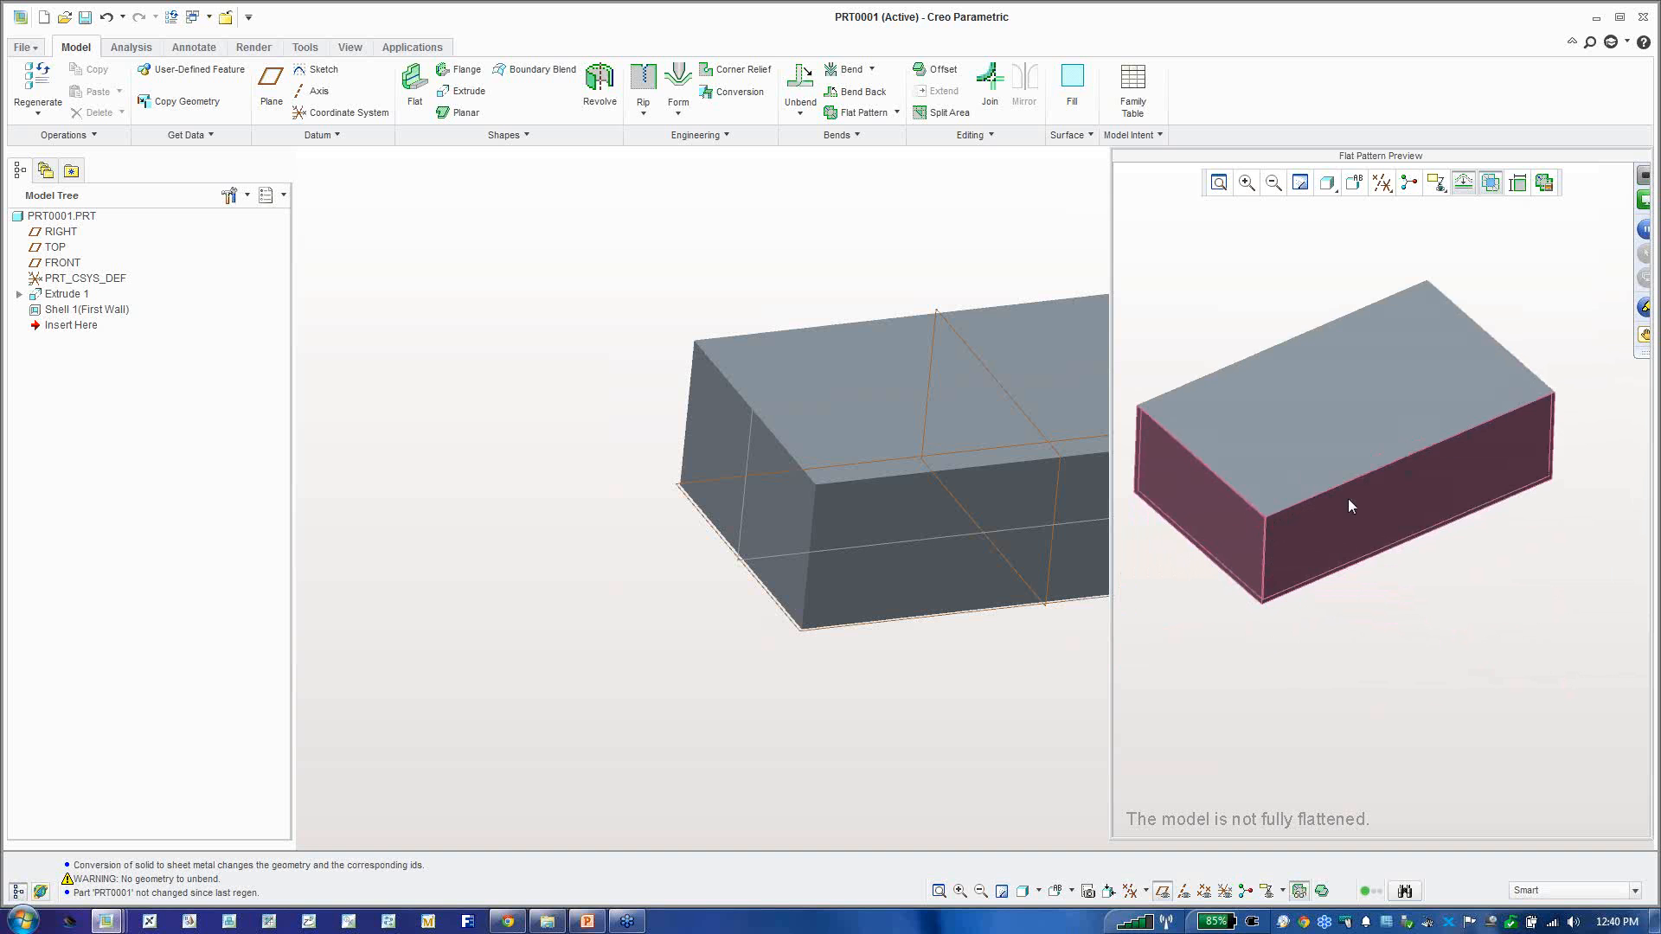
left_click(1301, 891)
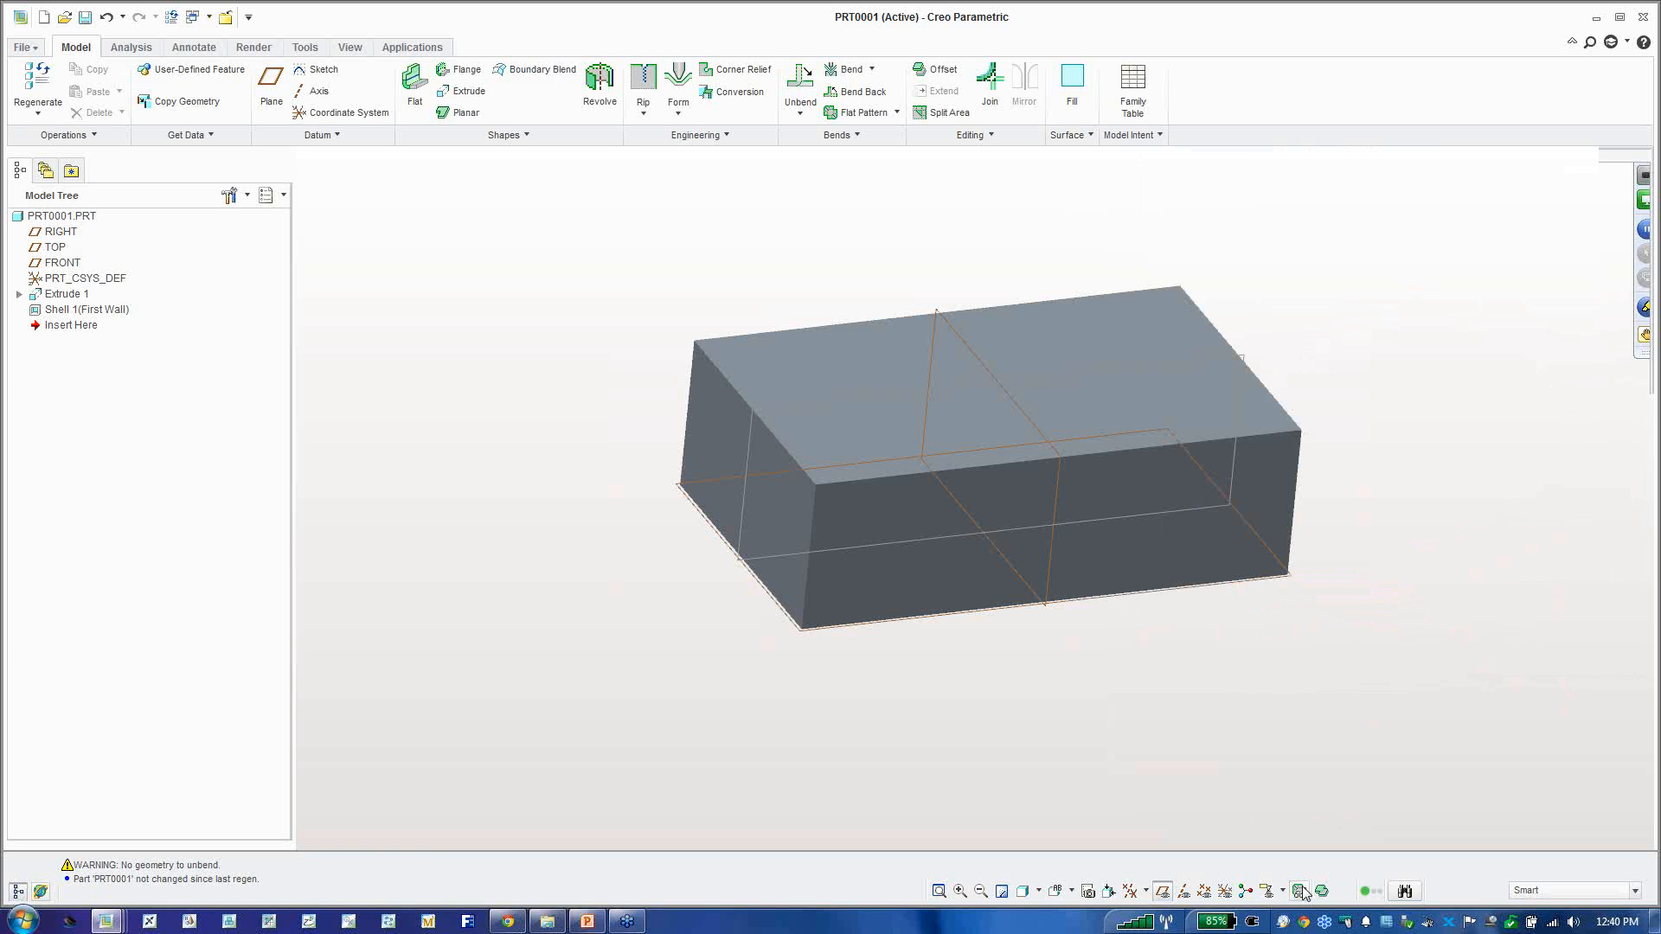
Step: Hide the datum planes to get a clear view of the shelled part
left_click(1168, 894)
mouse_move(1071, 469)
middle_mouse_down()
mouse_move(1122, 400)
mouse_move(1087, 480)
middle_mouse_up()
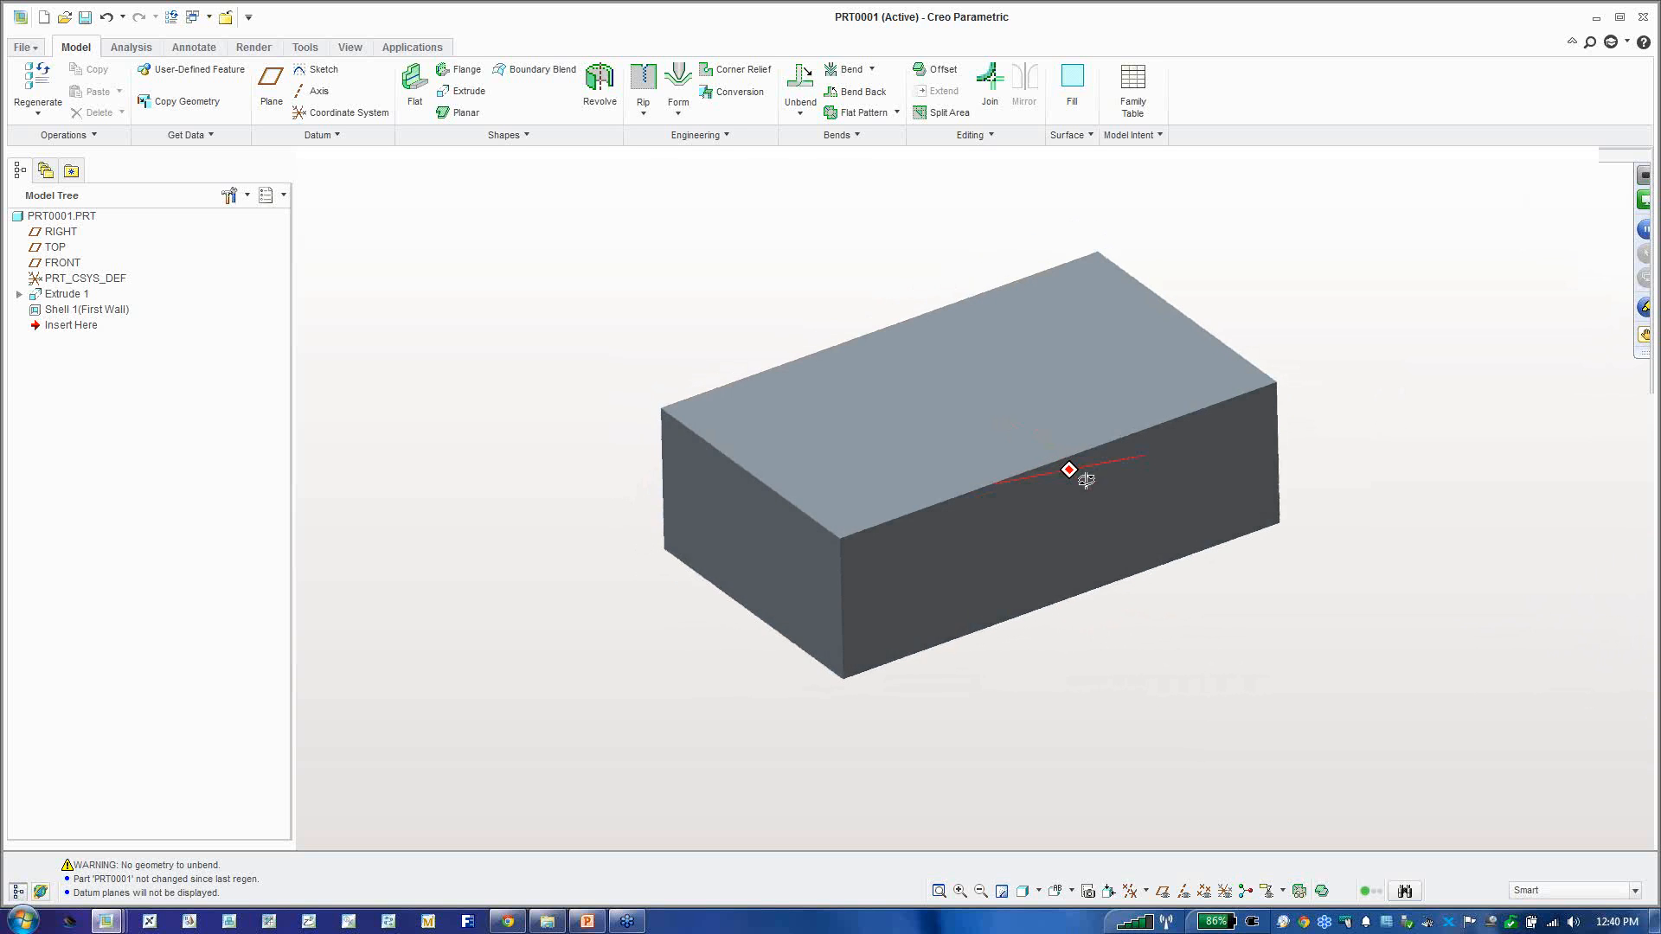
scroll(993, 402, "up", 2)
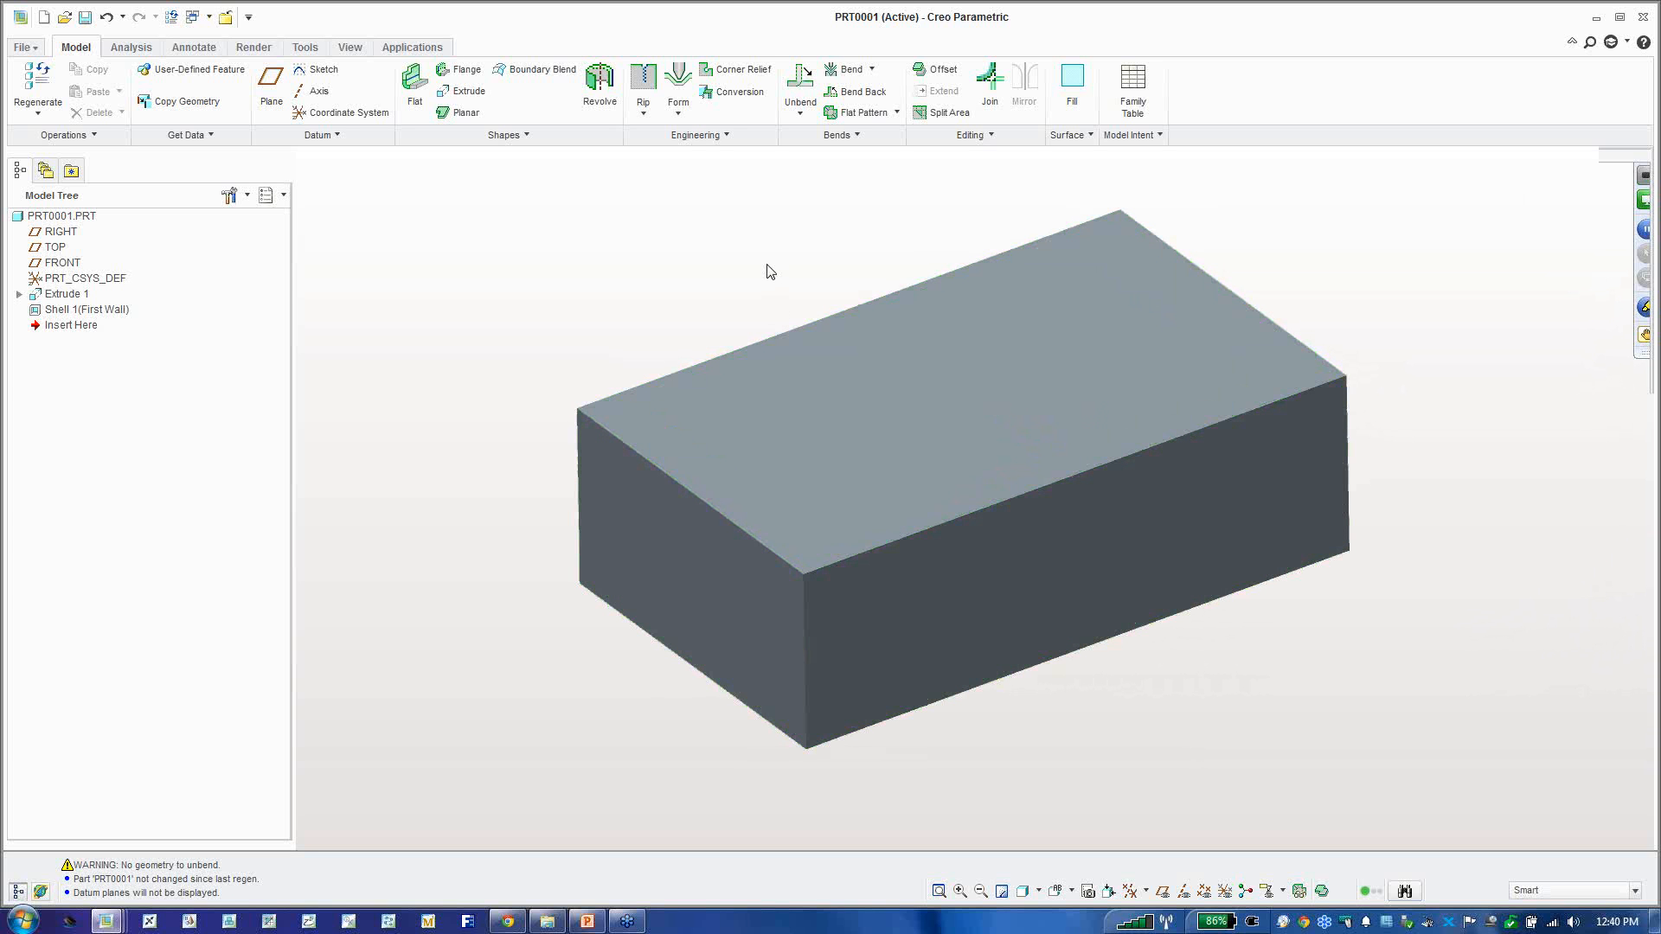
Step: Add an edge bend with an inside radius equal to the thickness along the adjoining short and long top edges
left_click(873, 71)
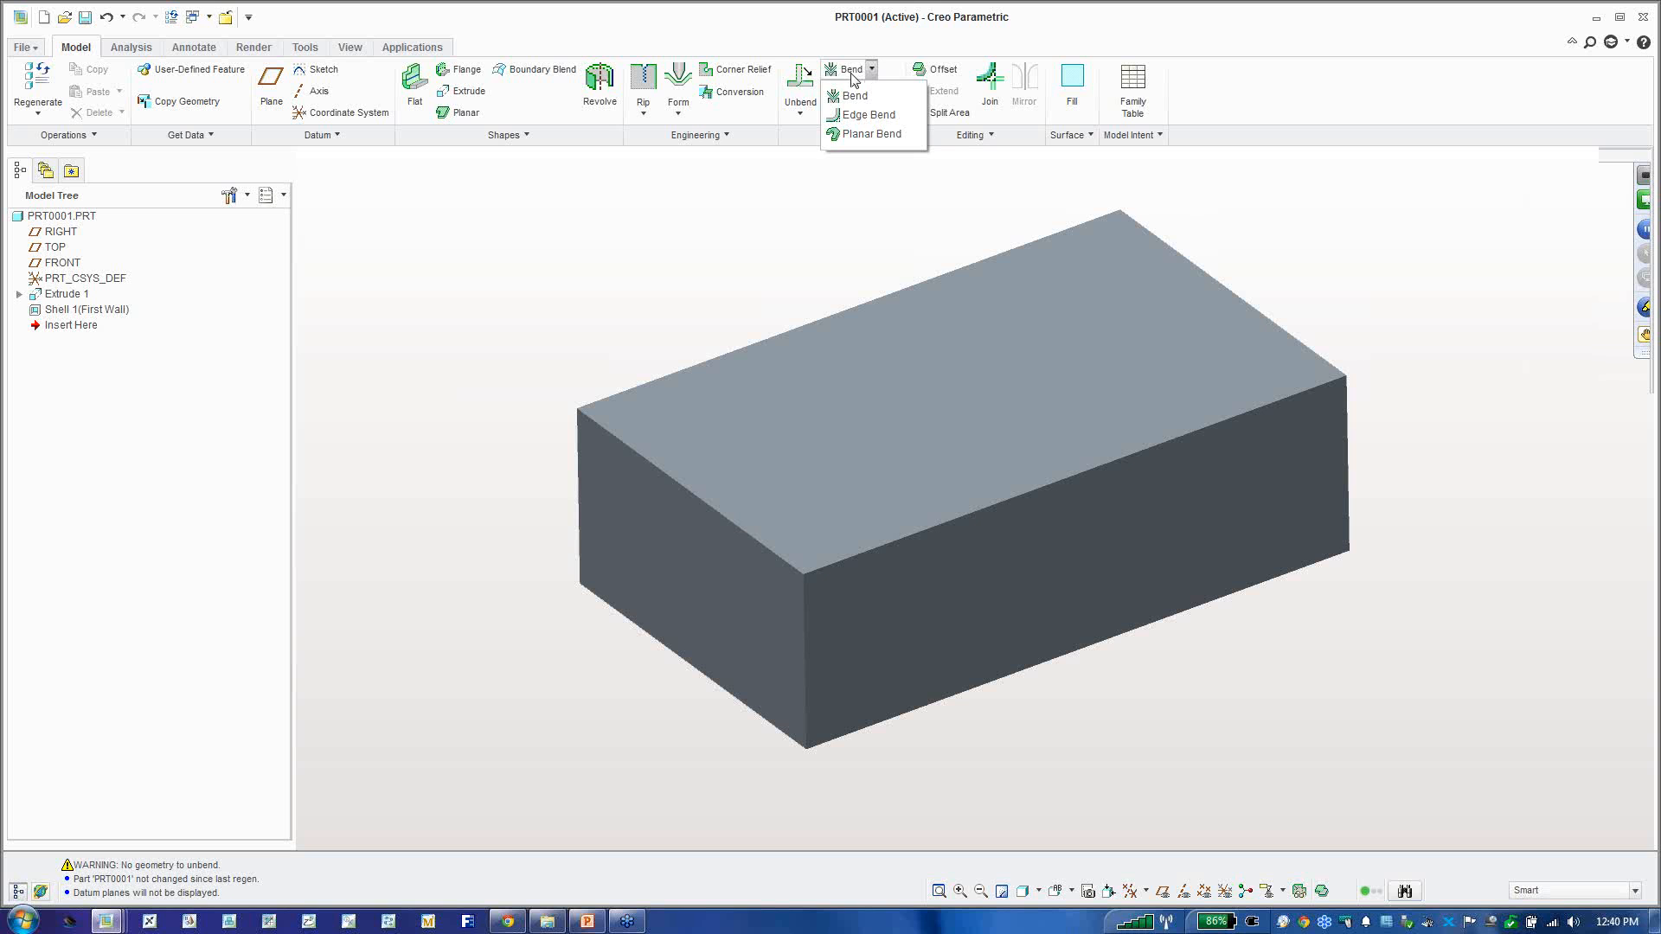
left_click(868, 114)
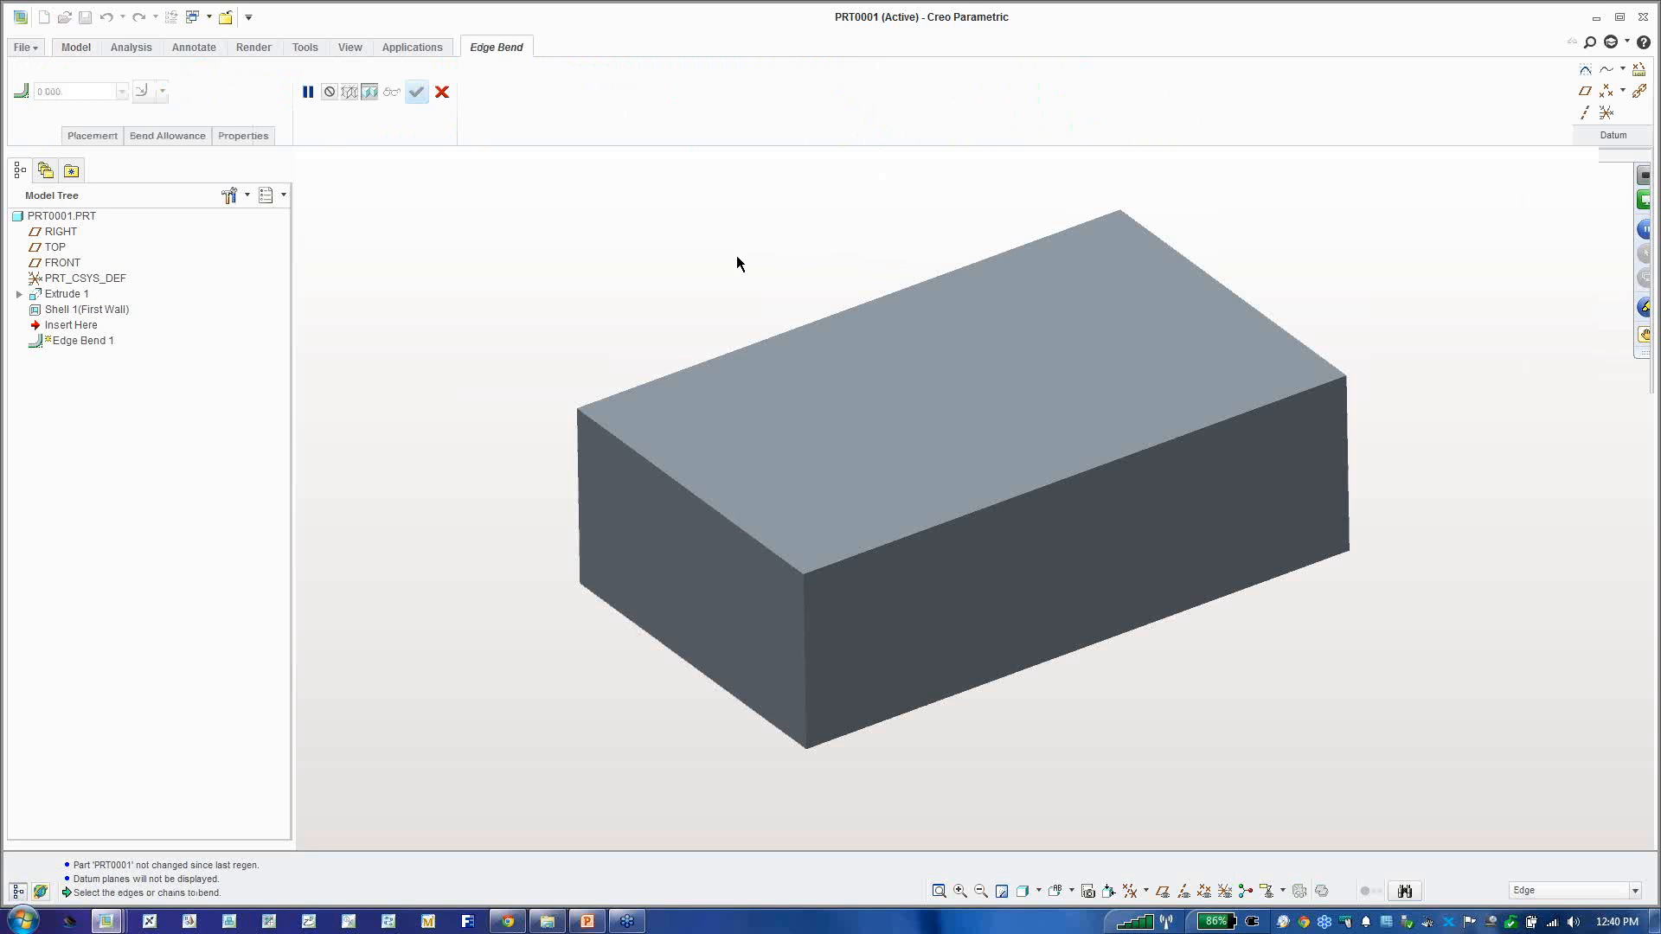
left_click(631, 449)
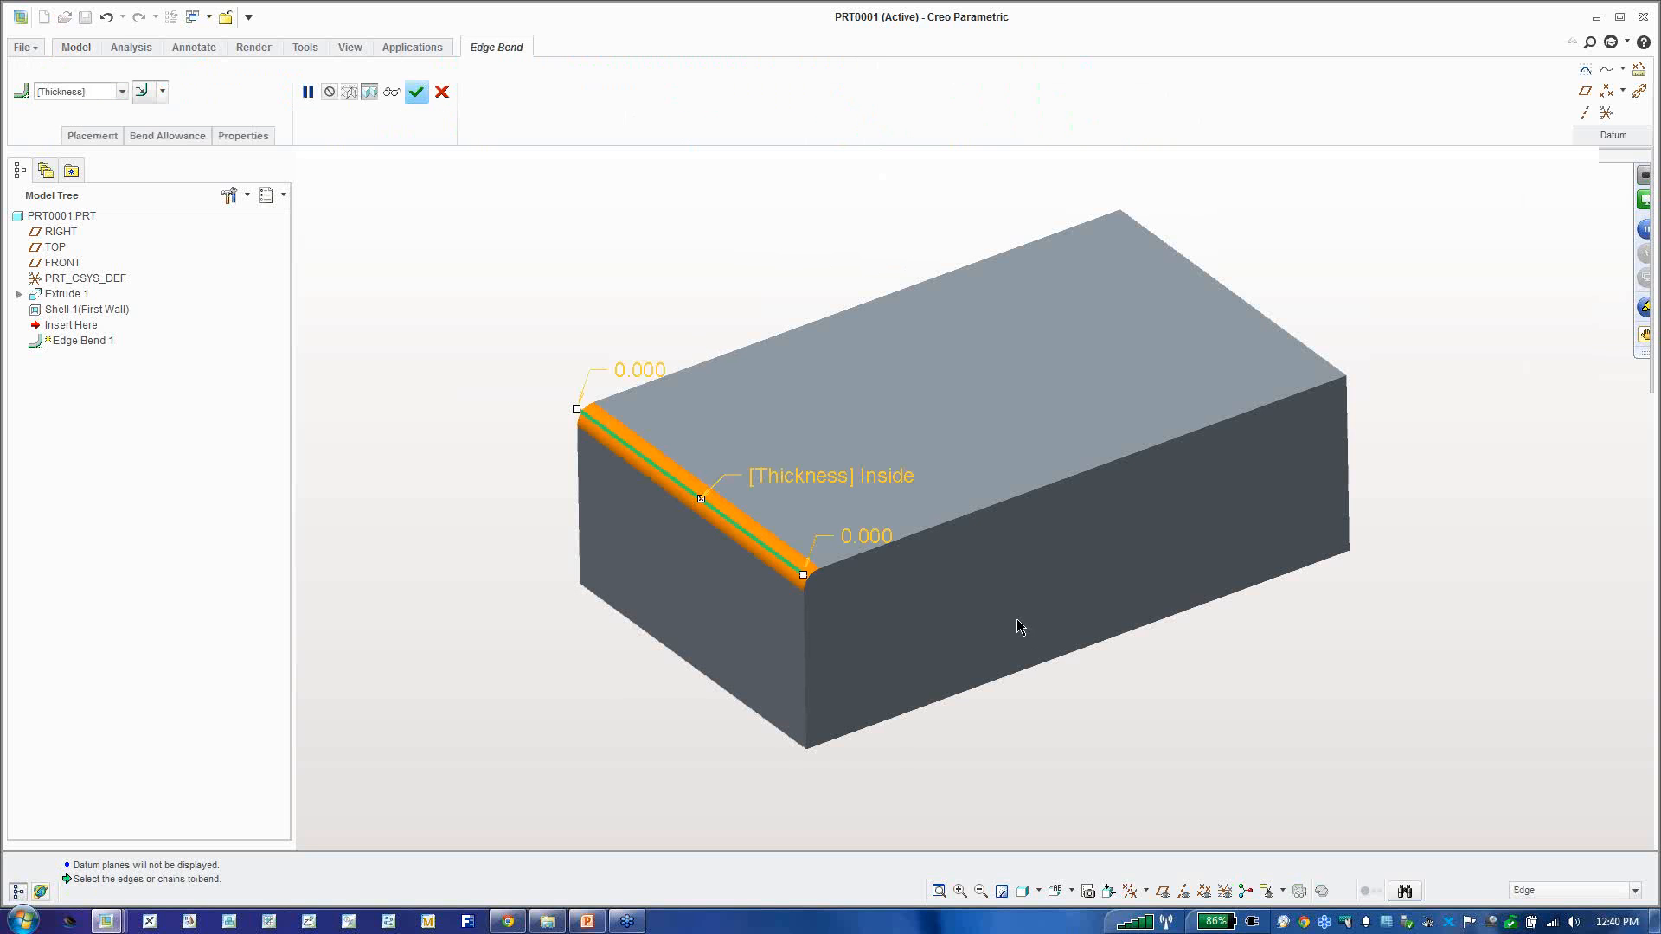
left_click(930, 532, "ctrl")
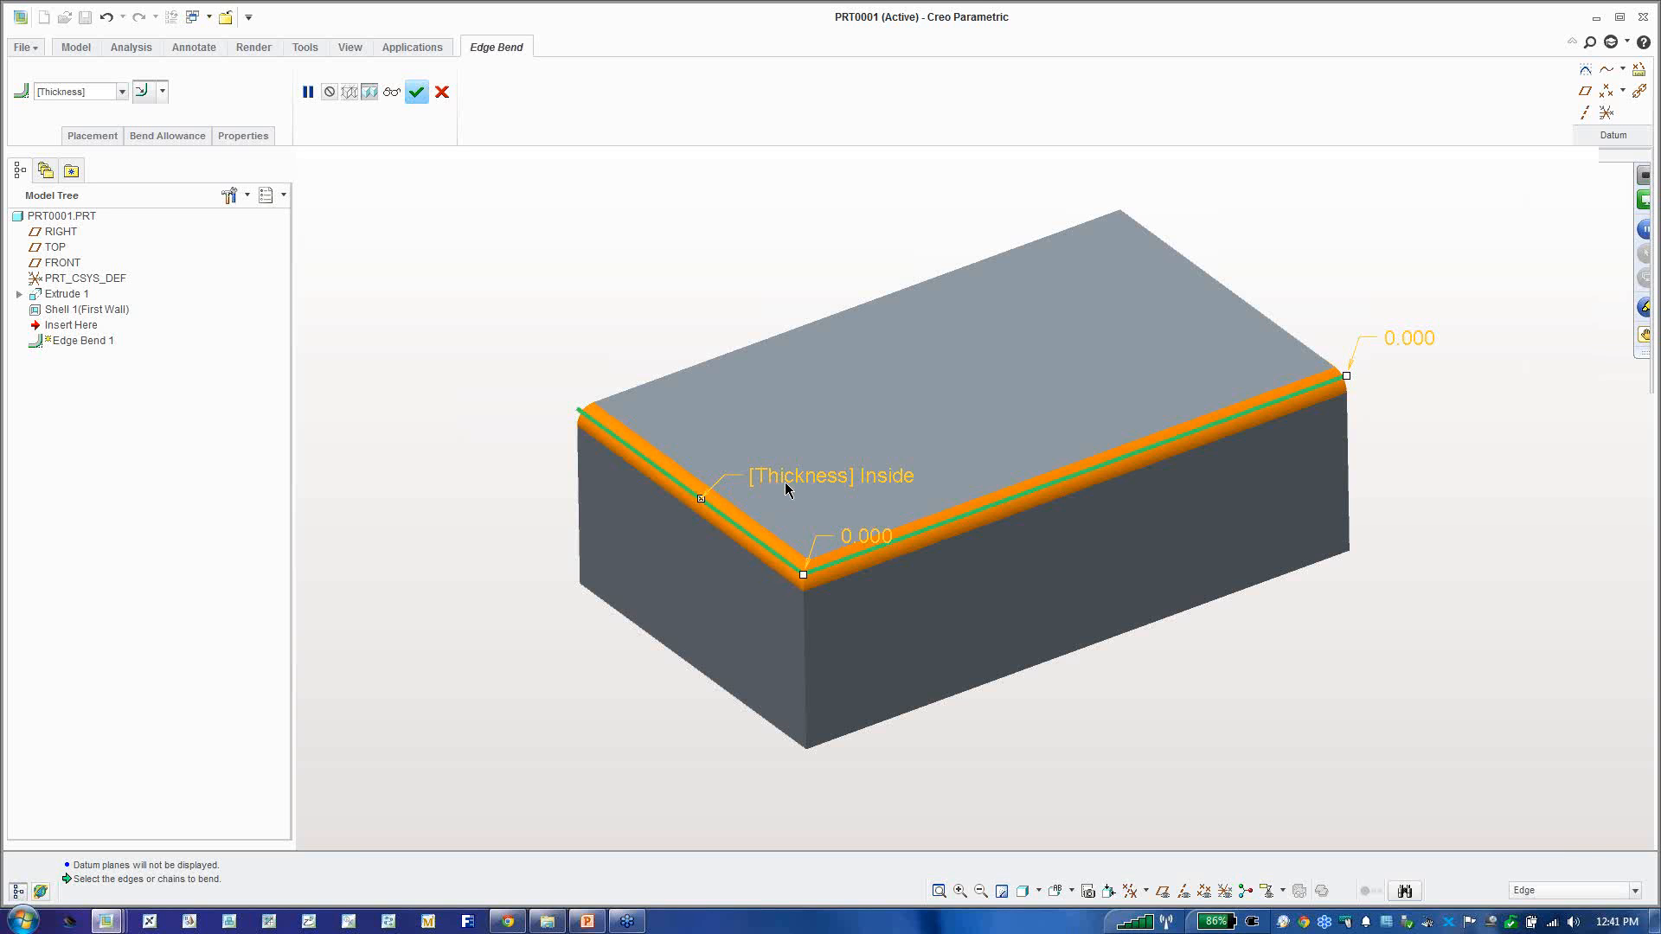
left_click(417, 94)
Step: Show the flat pattern preview of the part with its edge bends
left_click(451, 223)
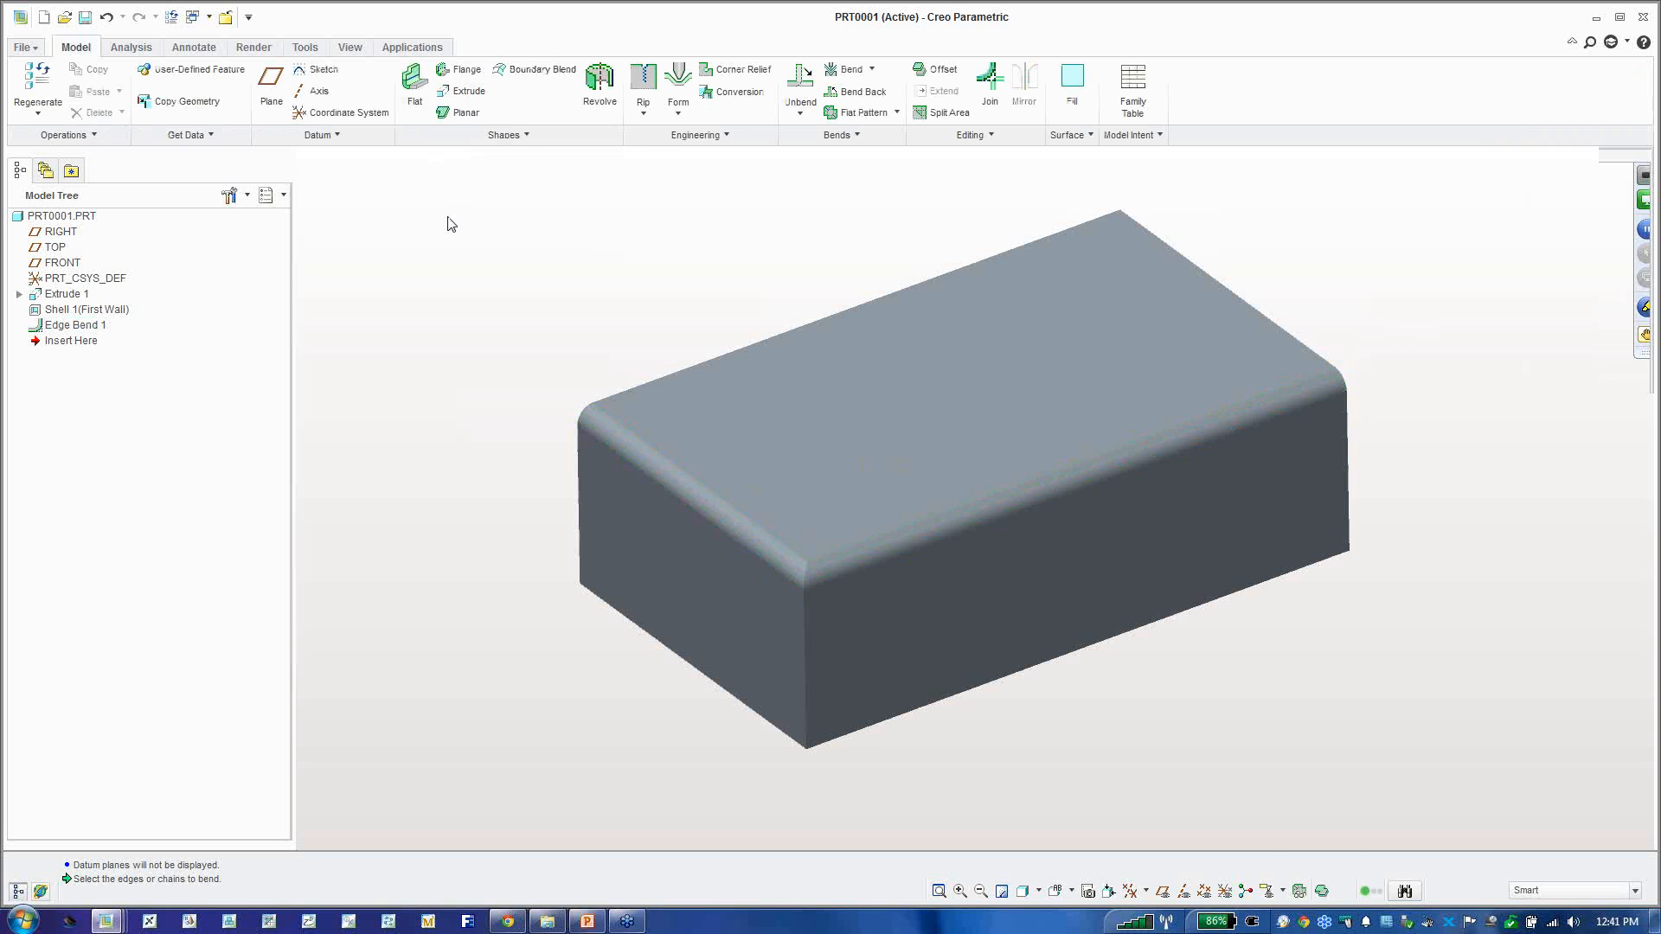
left_click(1297, 891)
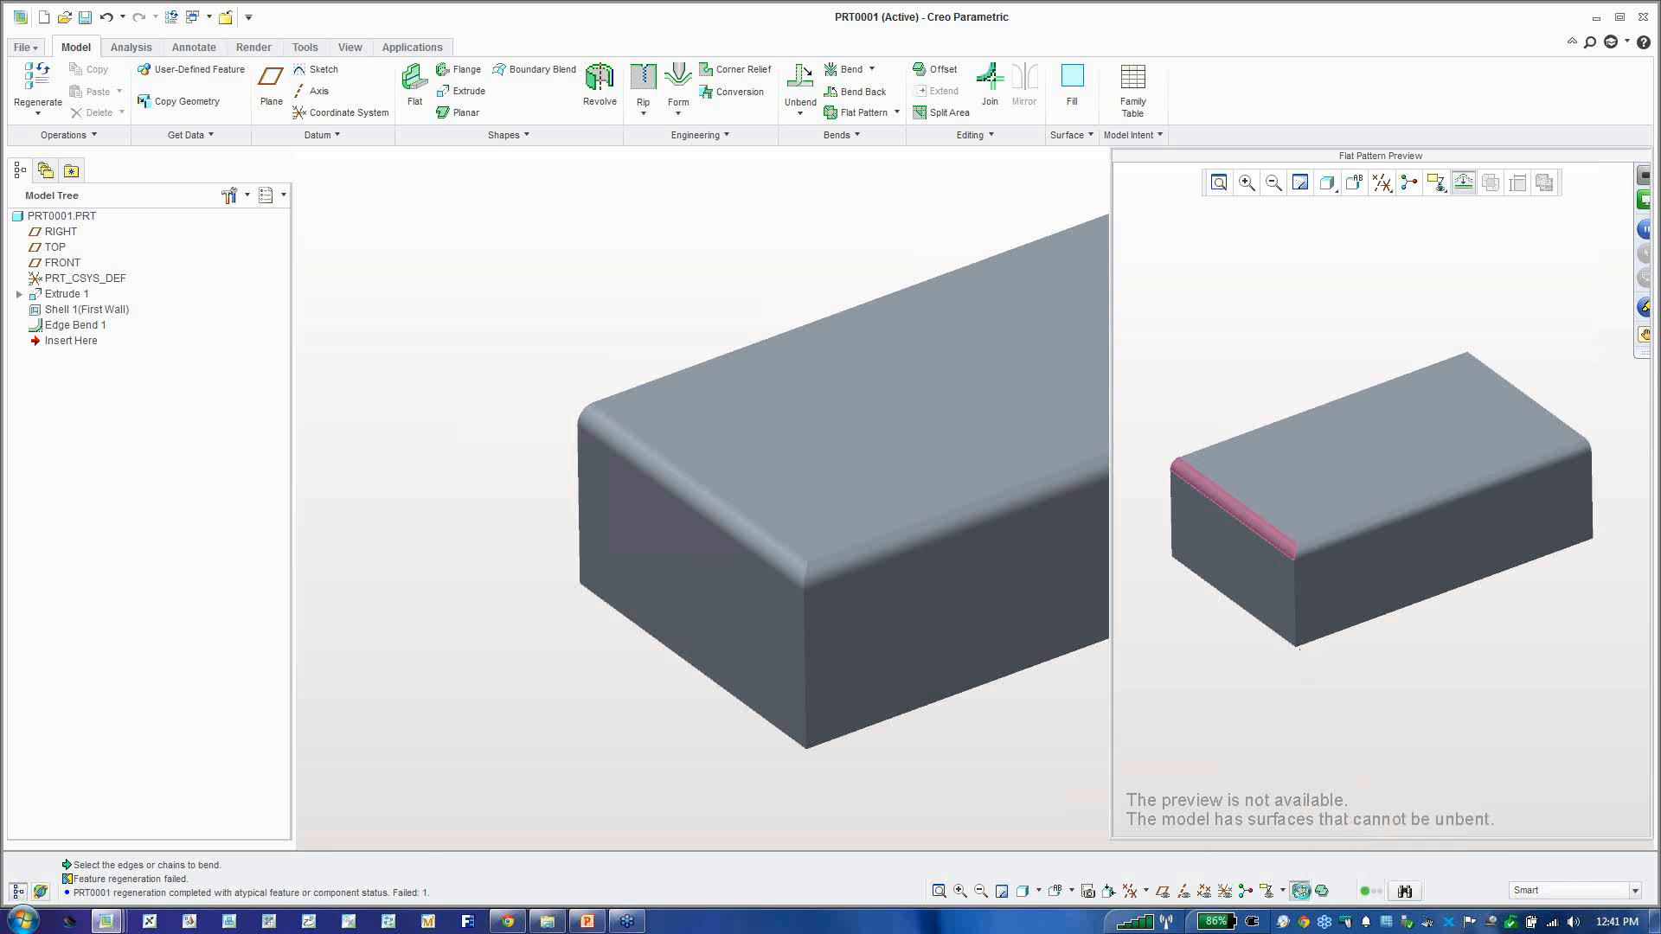
Step: Close the flat pattern preview and return to the full model at the bent corner
left_click(1302, 891)
mouse_move(787, 543)
middle_mouse_down()
mouse_move(715, 459)
mouse_move(713, 522)
mouse_move(800, 480)
mouse_move(767, 560)
middle_mouse_up()
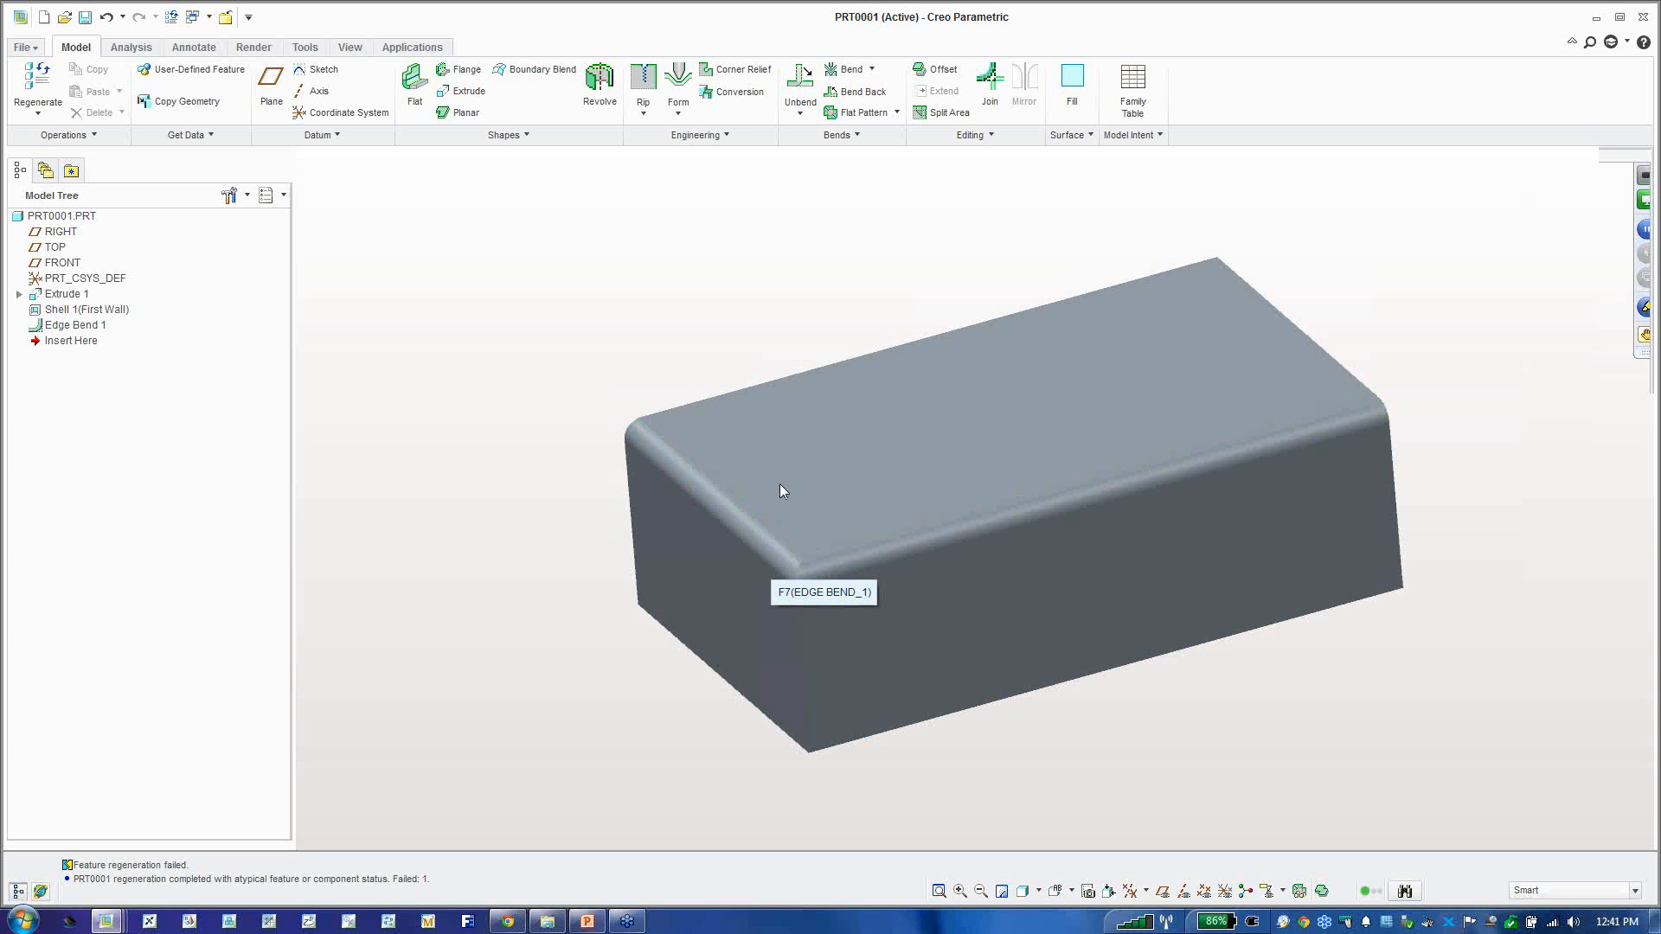
mouse_move(825, 335)
middle_mouse_down()
mouse_move(805, 372)
mouse_move(786, 282)
middle_mouse_up()
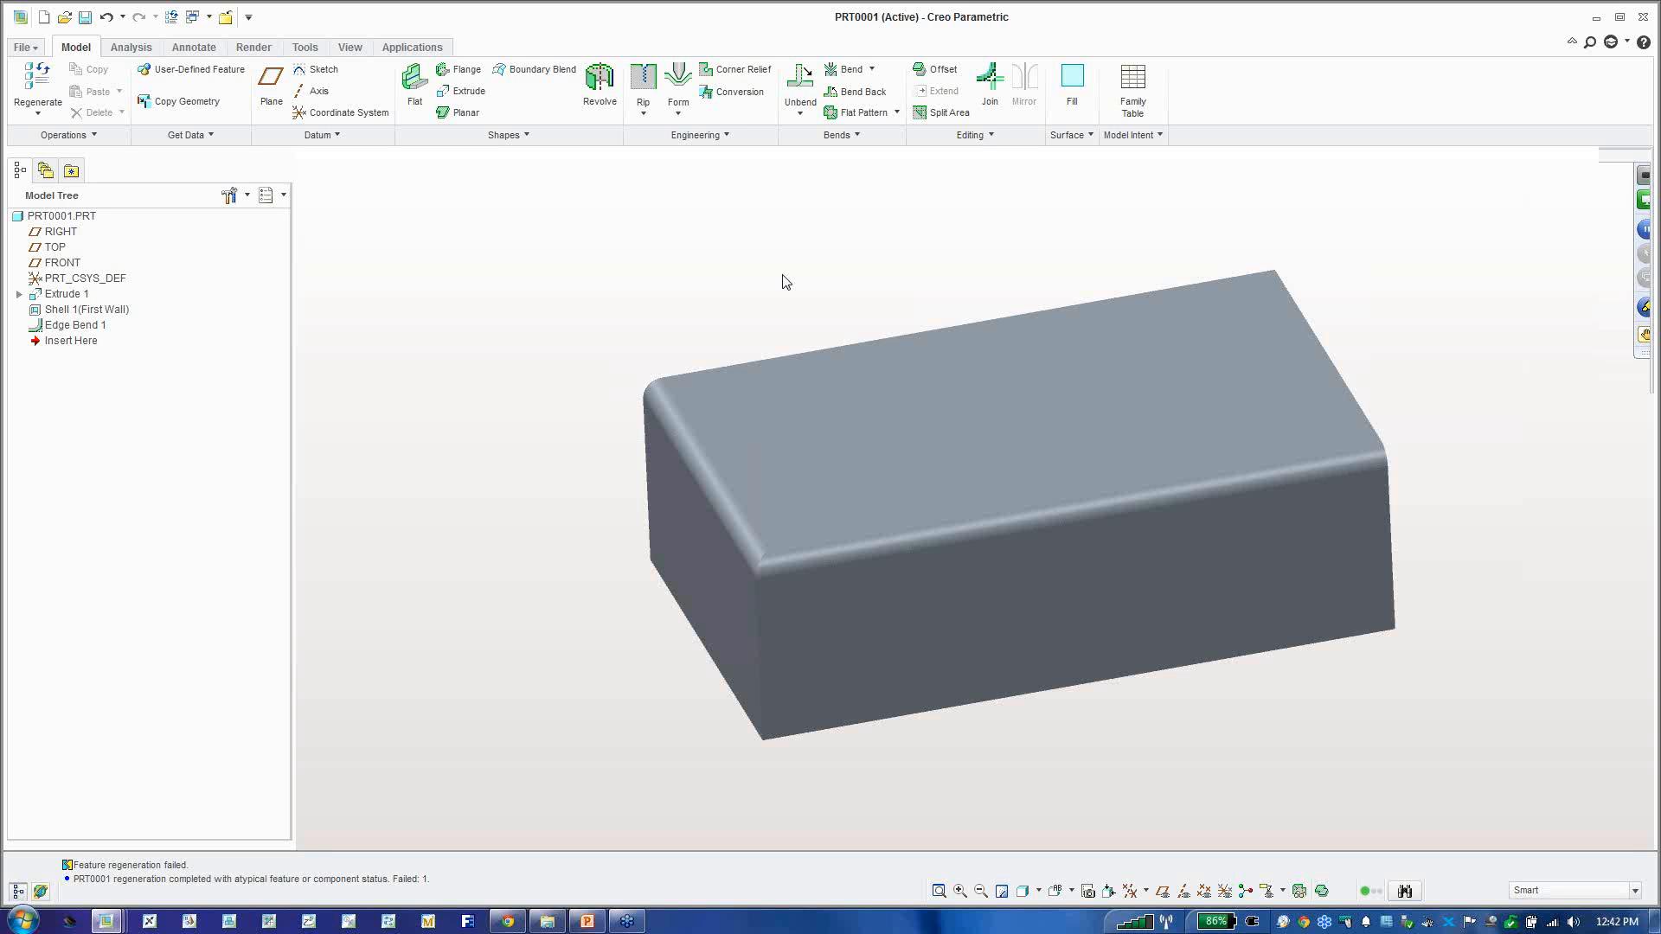
Step: Start an edge rip on the vertical corner edge below the meeting point of the two edge bends
left_click(649, 85)
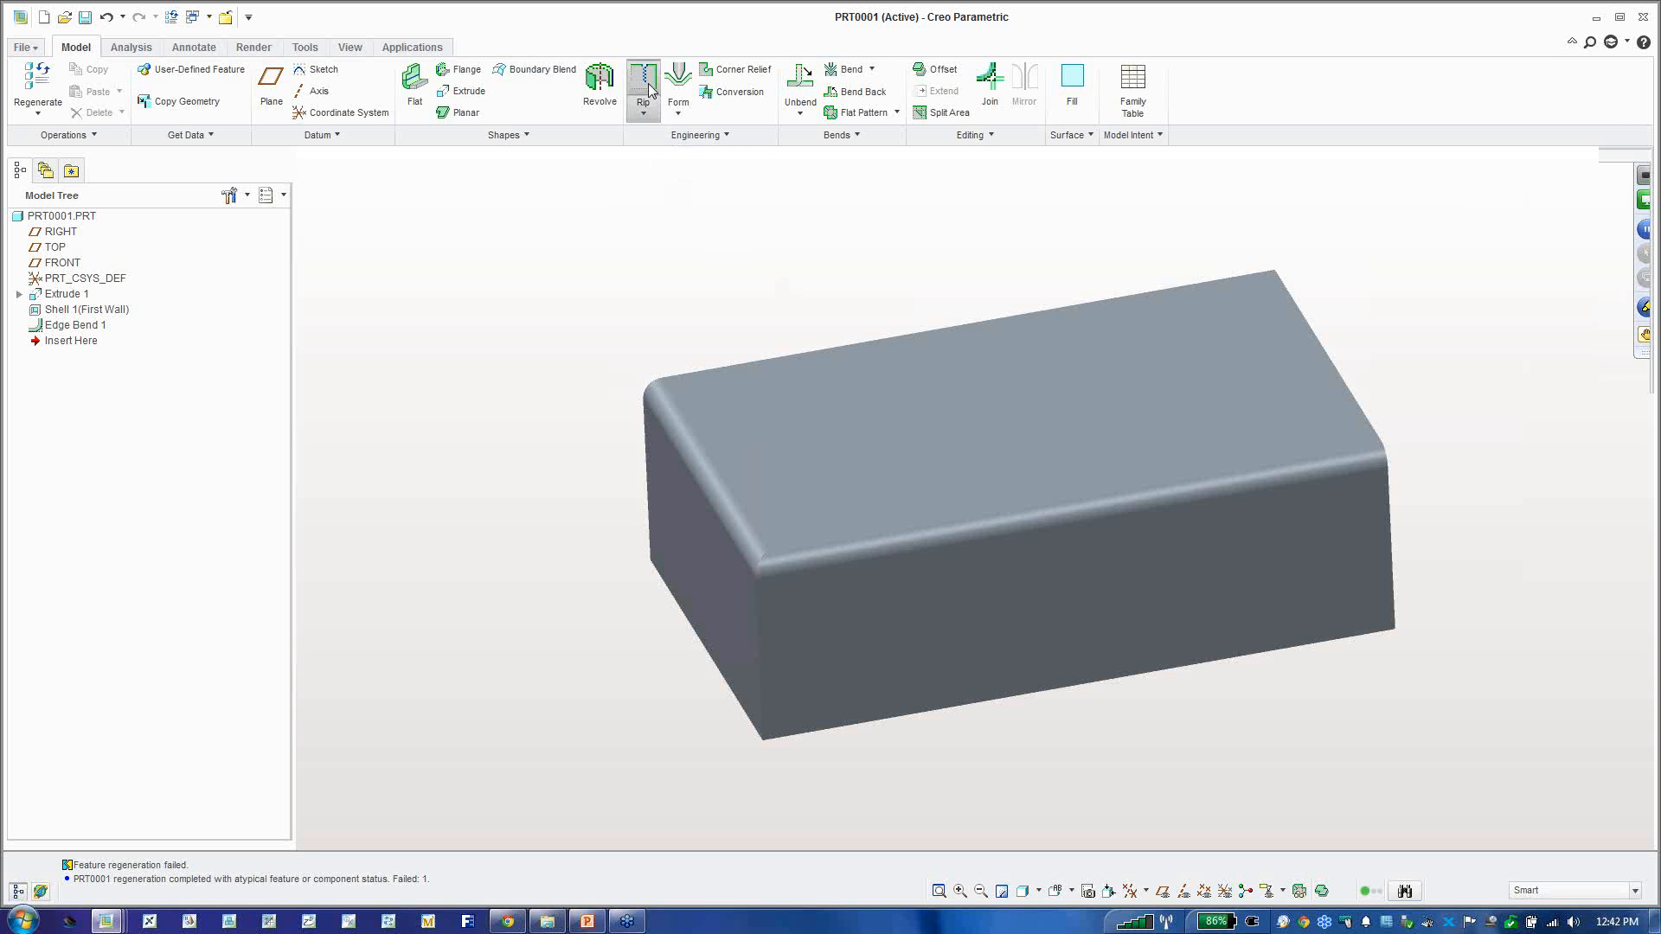
left_click(761, 675)
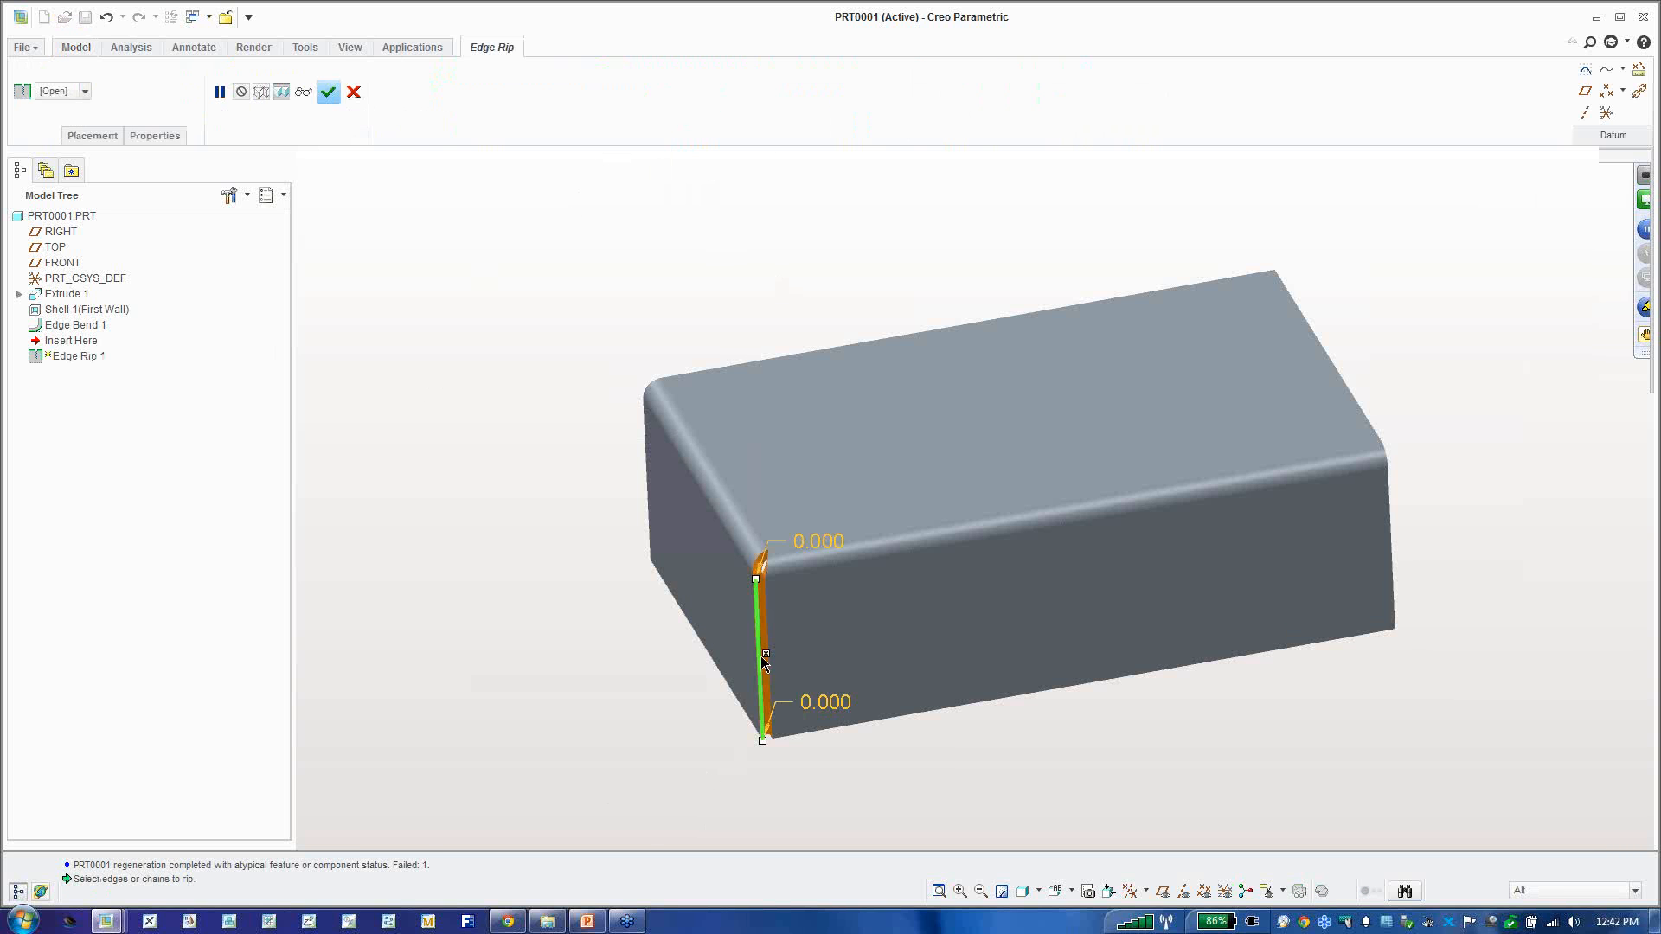
scroll(760, 632, "up", 5)
scroll(761, 585, "up", 1)
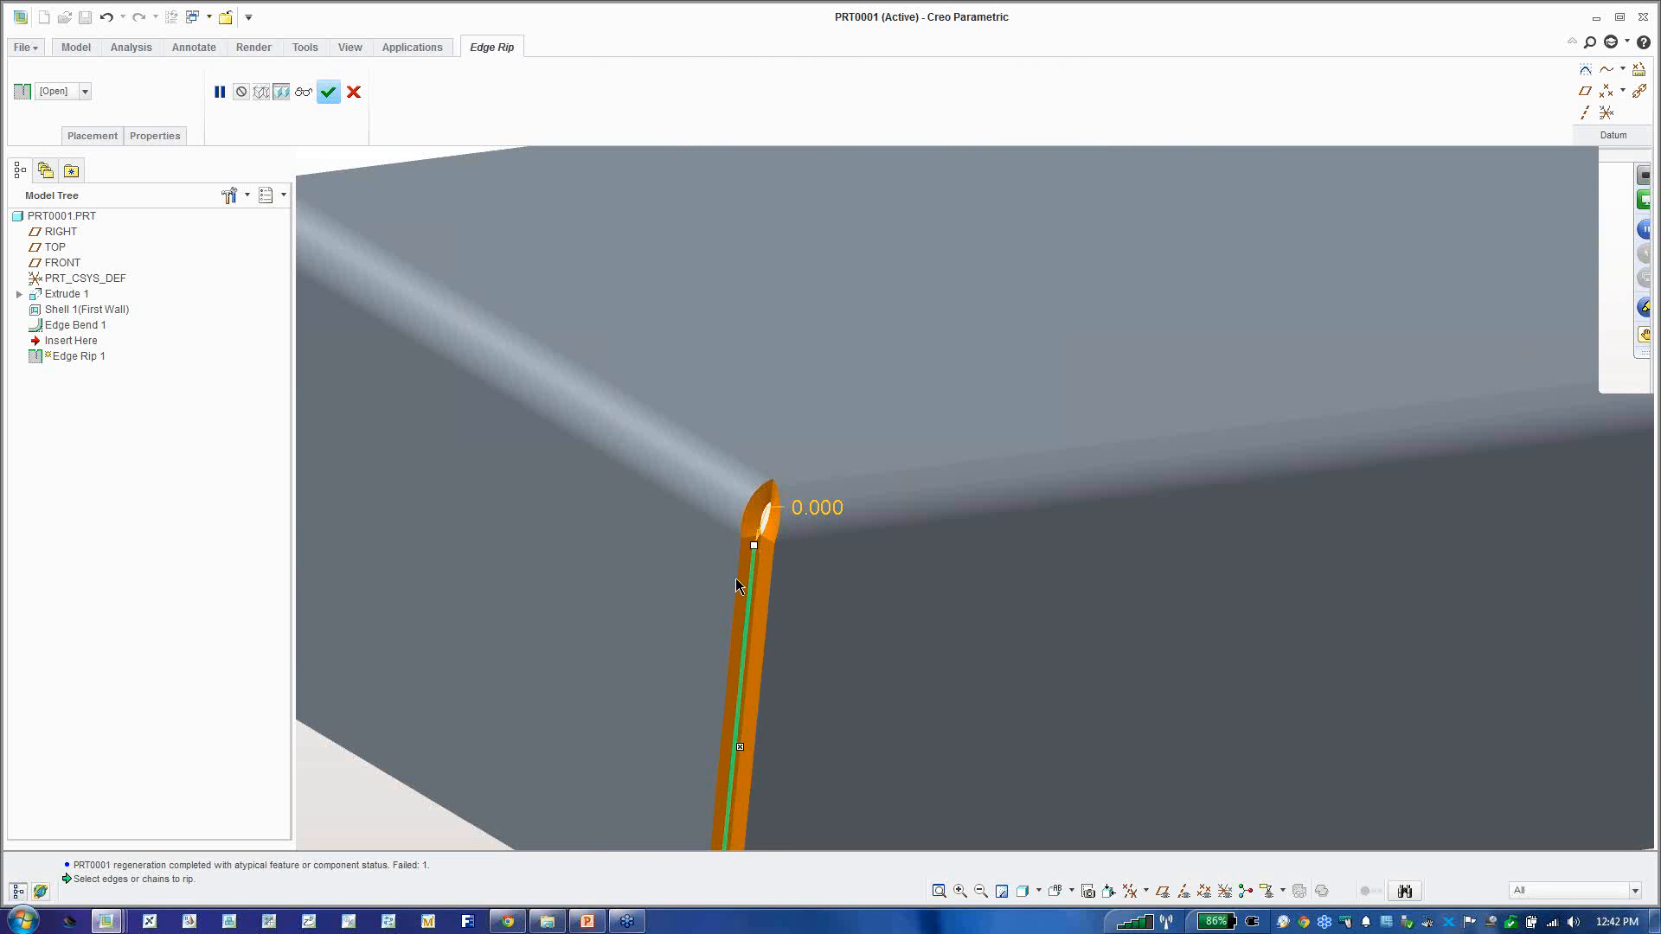
Step: Set the rip's edge treatment to Overlap and flip the overlap to compare which wall covers the other
left_click(99, 136)
left_click(206, 276)
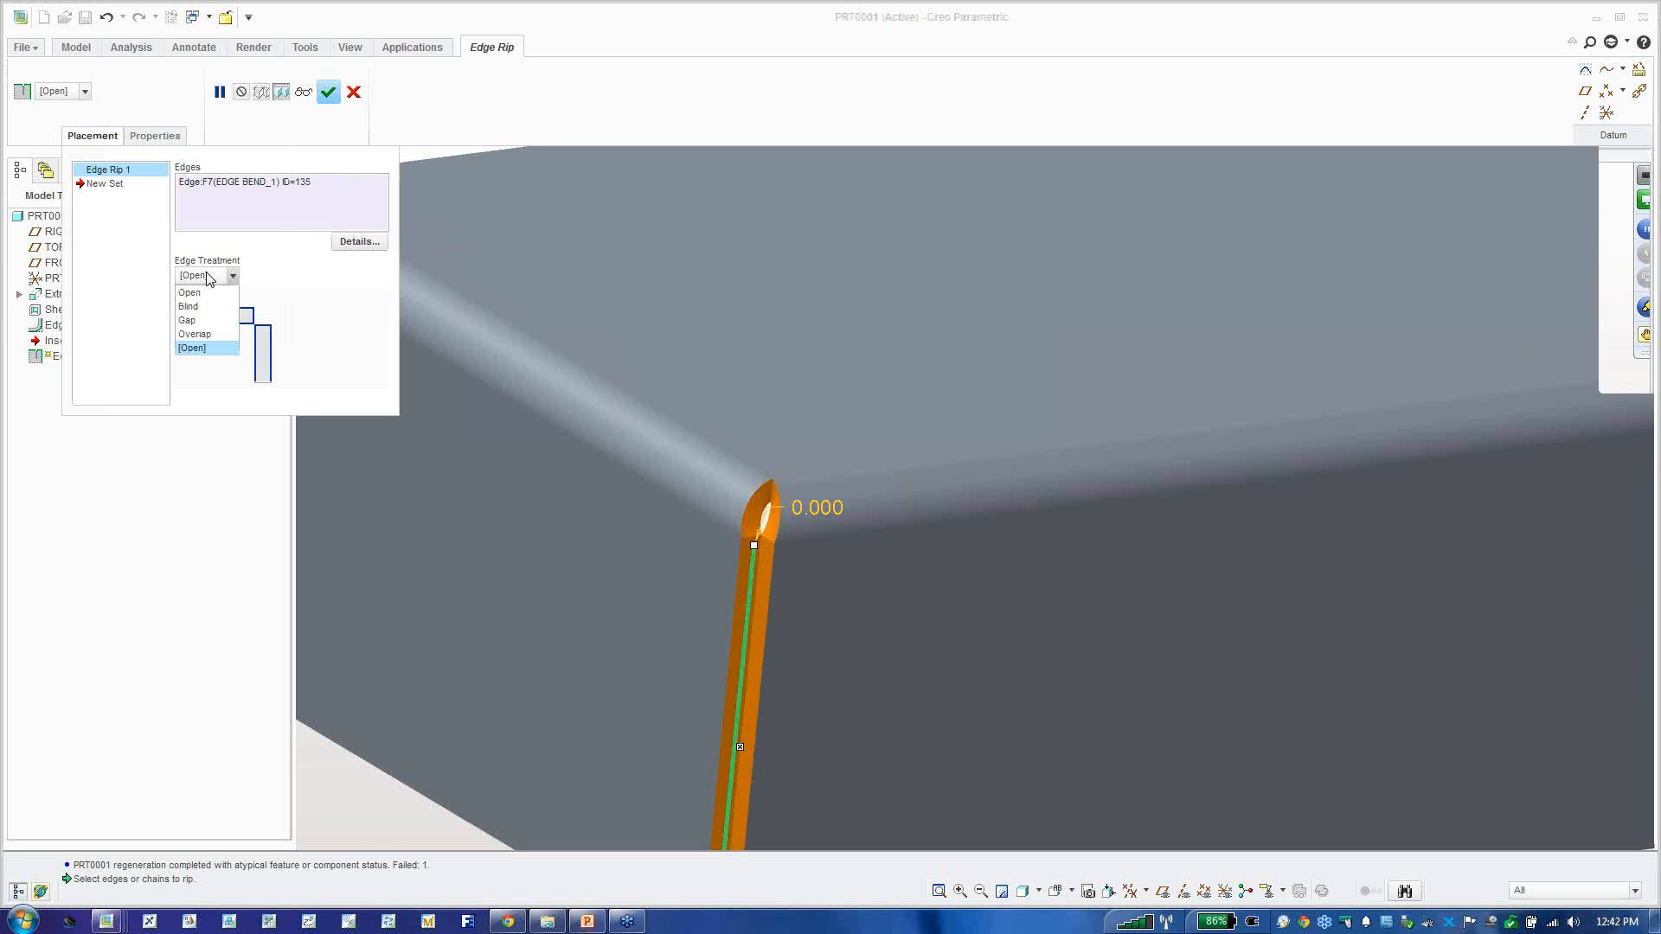
left_click(208, 335)
left_click(258, 278)
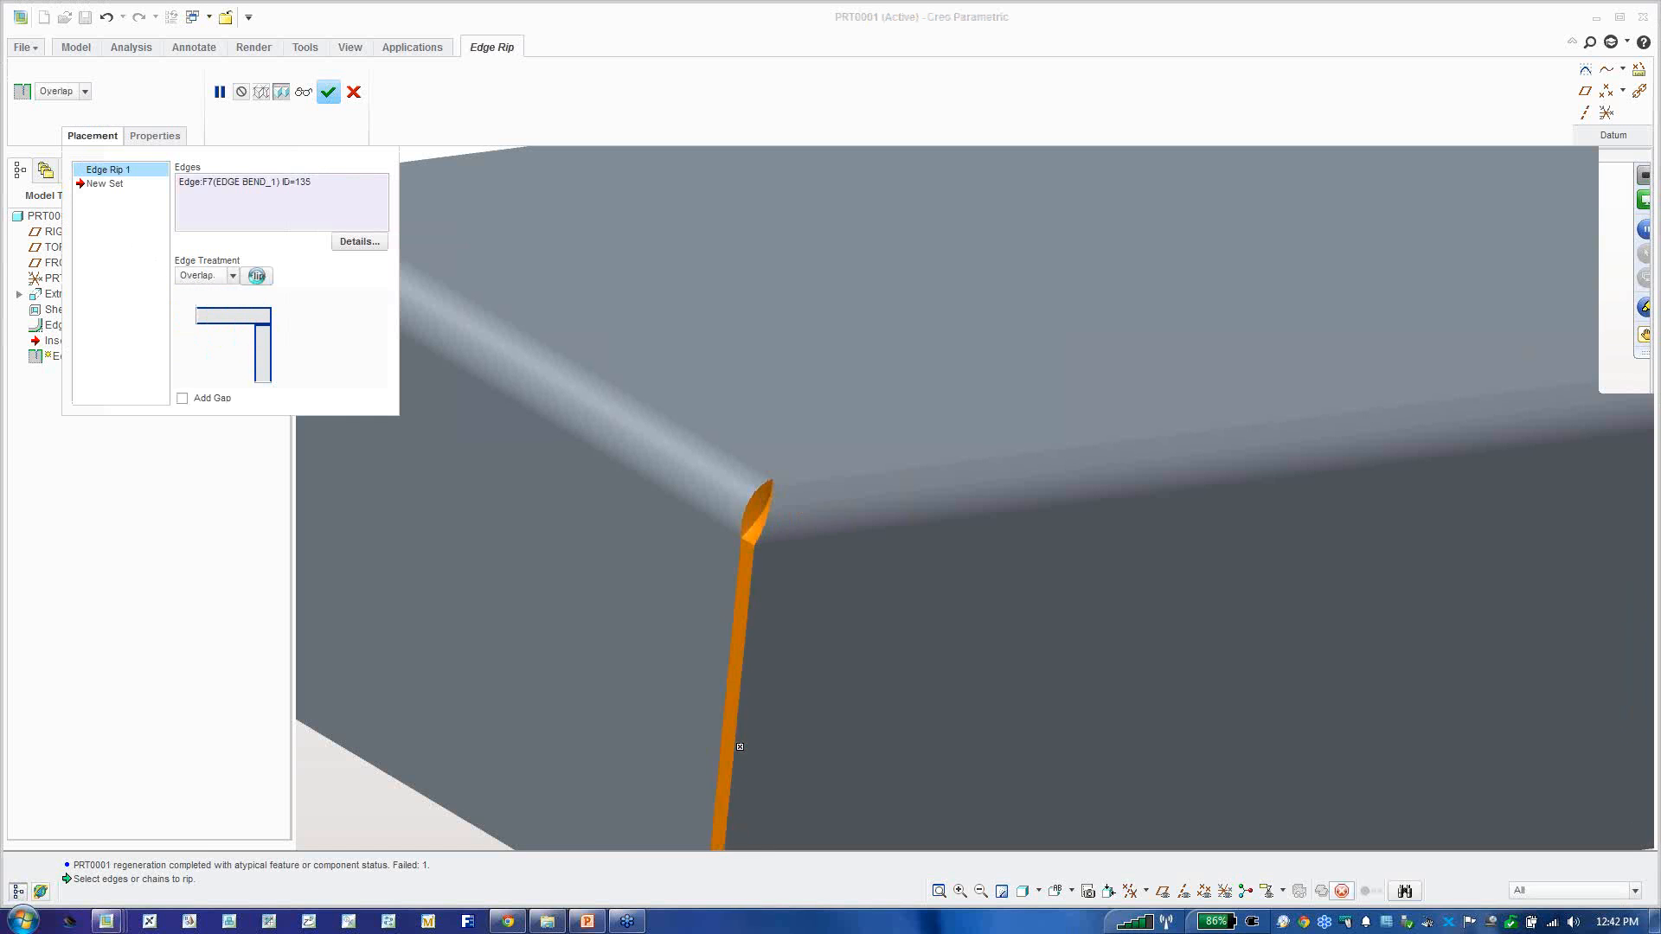
left_click(260, 278)
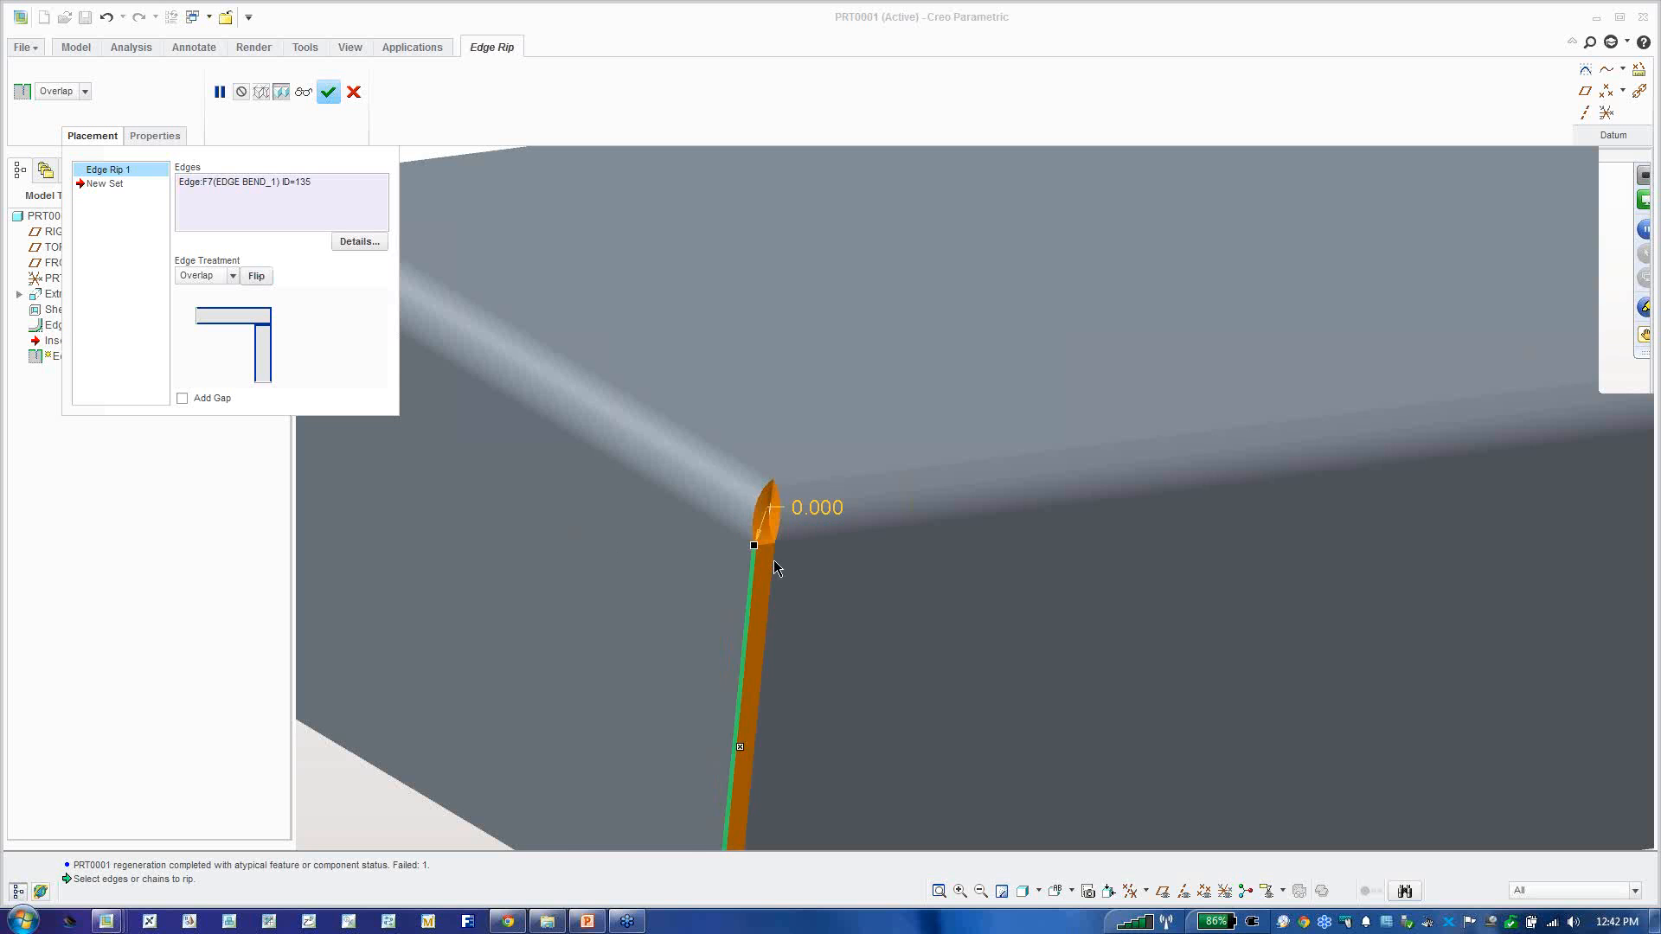
scroll(770, 554, "up", 5)
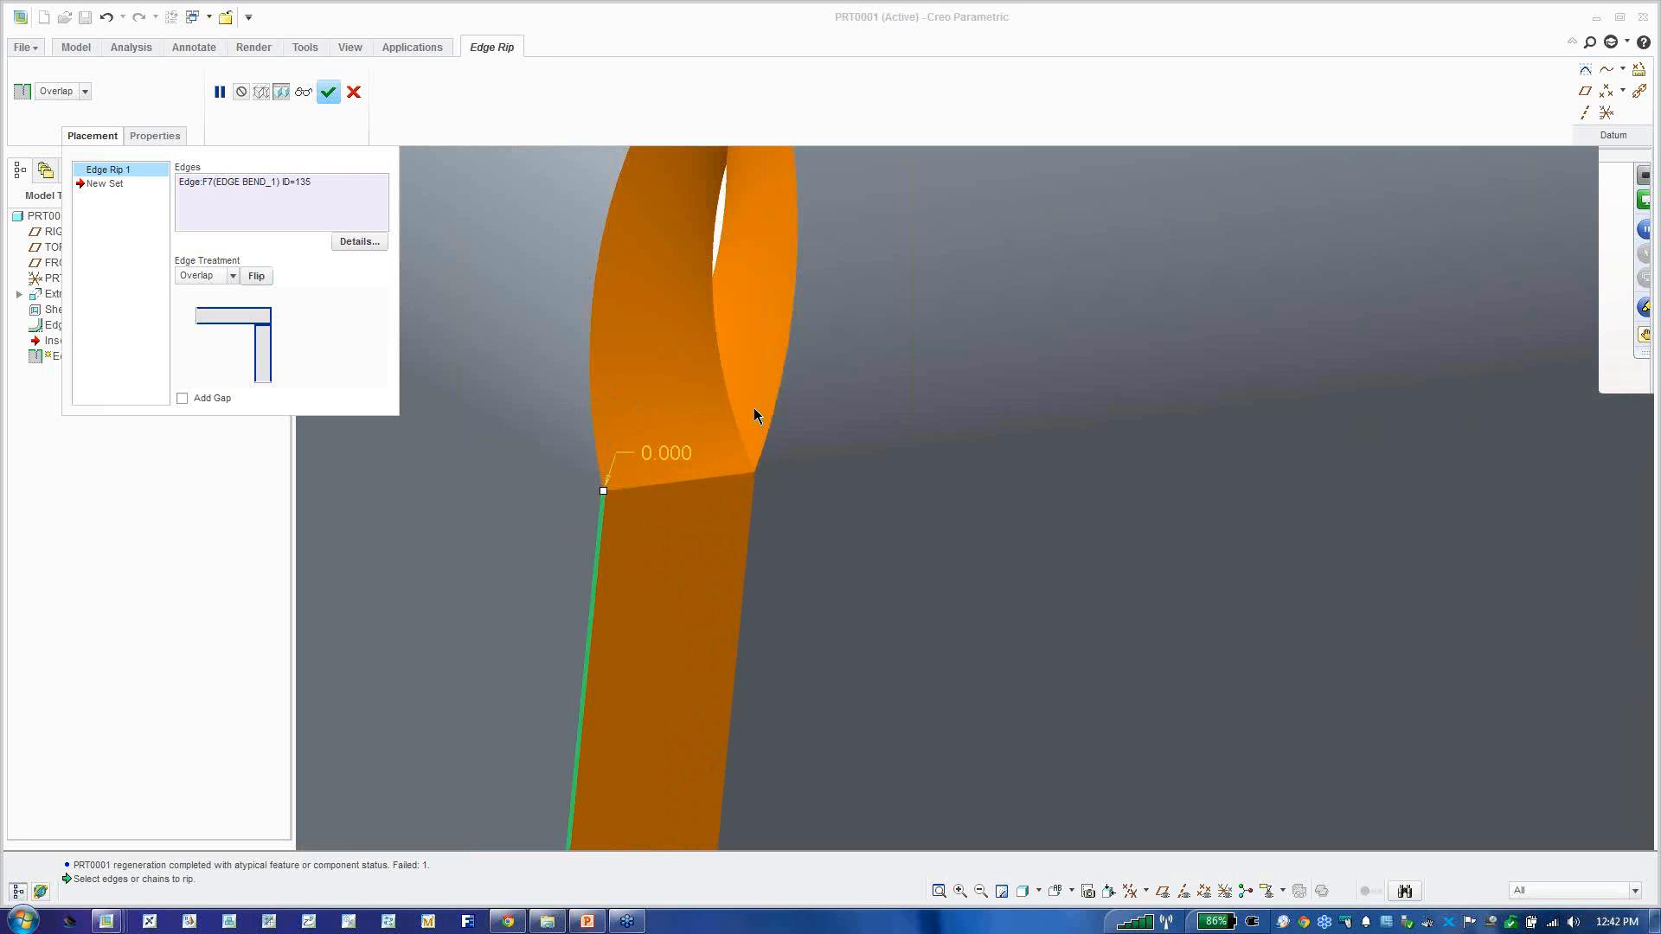
scroll(754, 420, "down", 5)
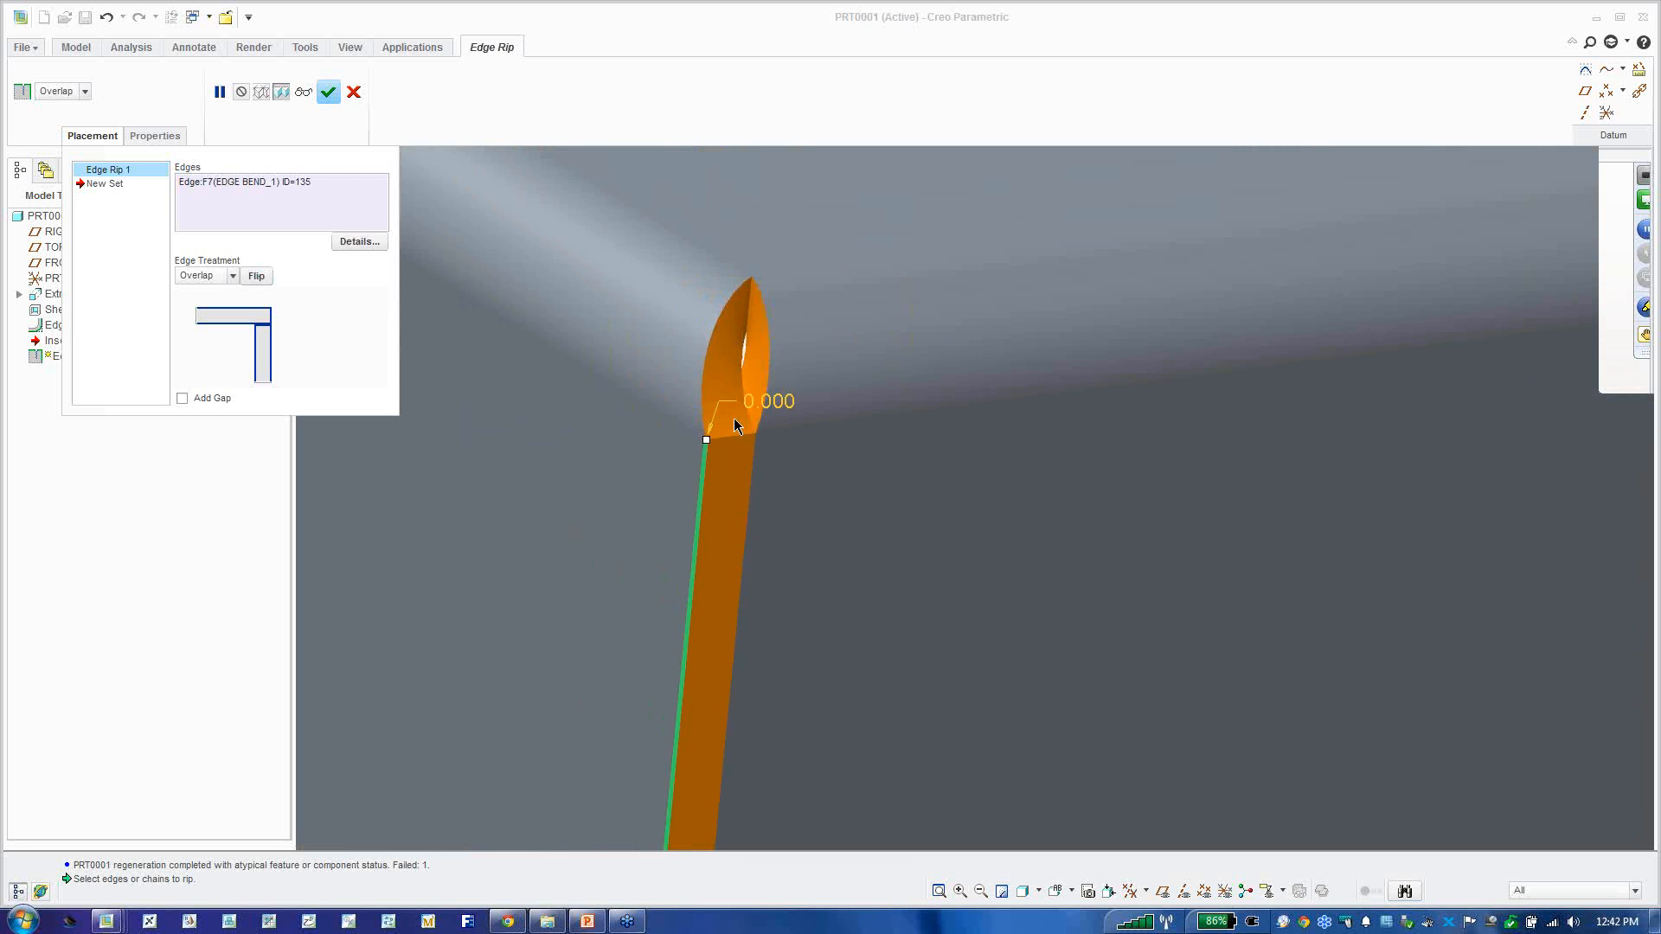
Step: Try adding a gap to the overlap, removing it, and using the Gap and Blind edge treatments on the rip
left_click(224, 399)
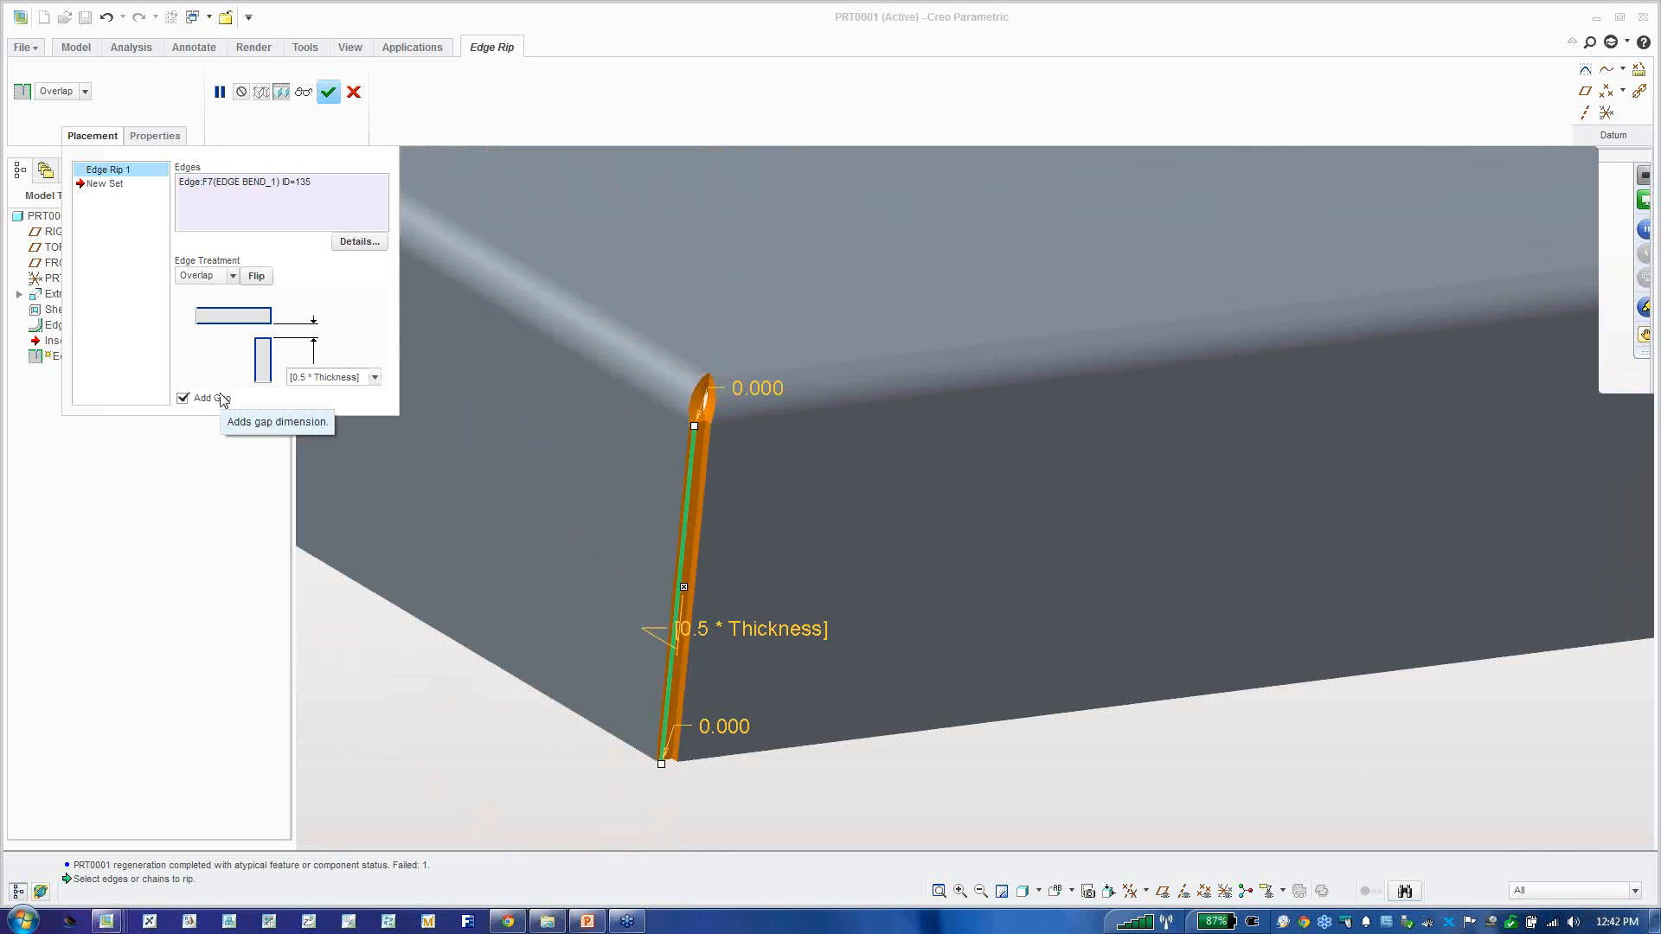
left_click(223, 399)
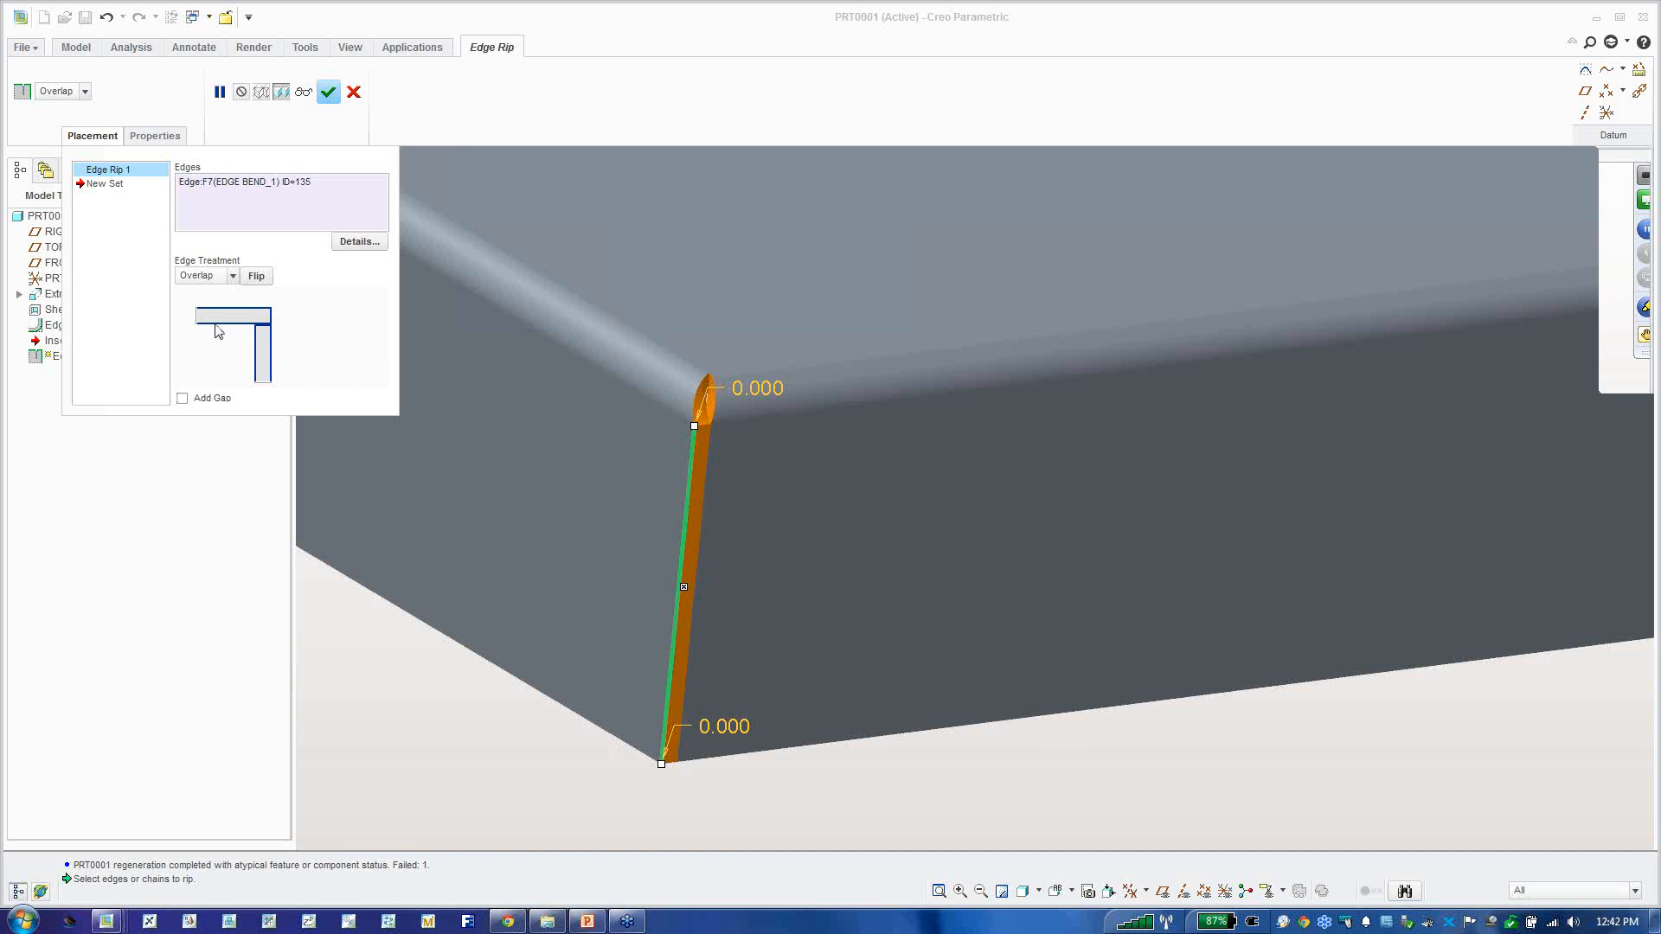
left_click(218, 277)
left_click(209, 320)
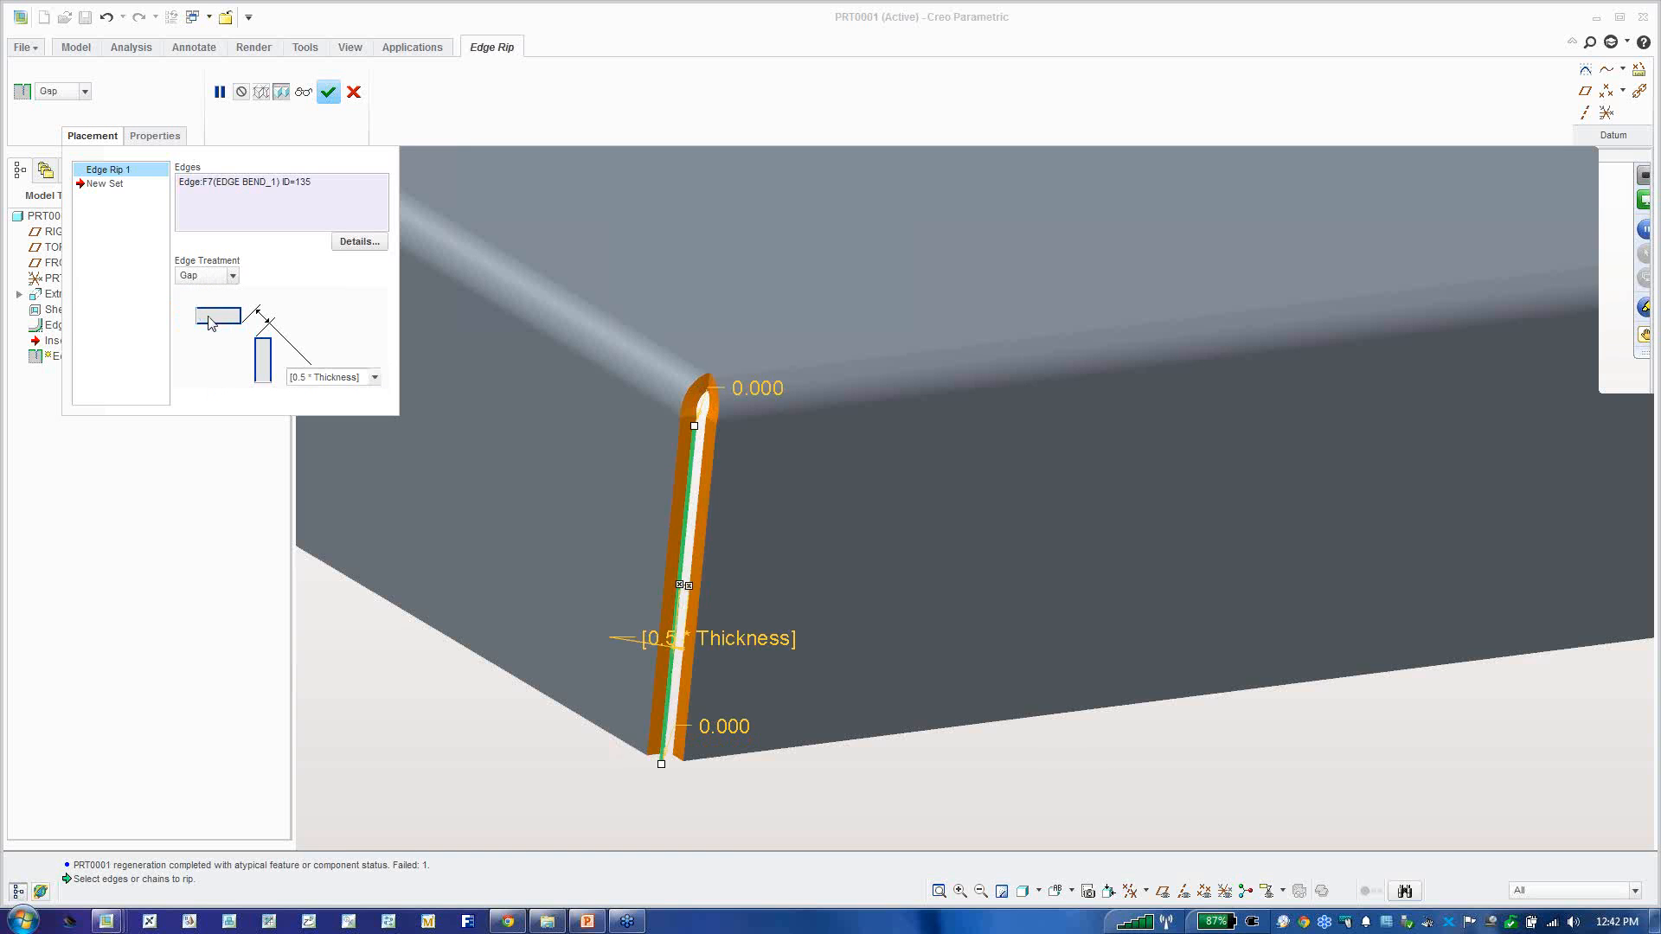
left_click(213, 277)
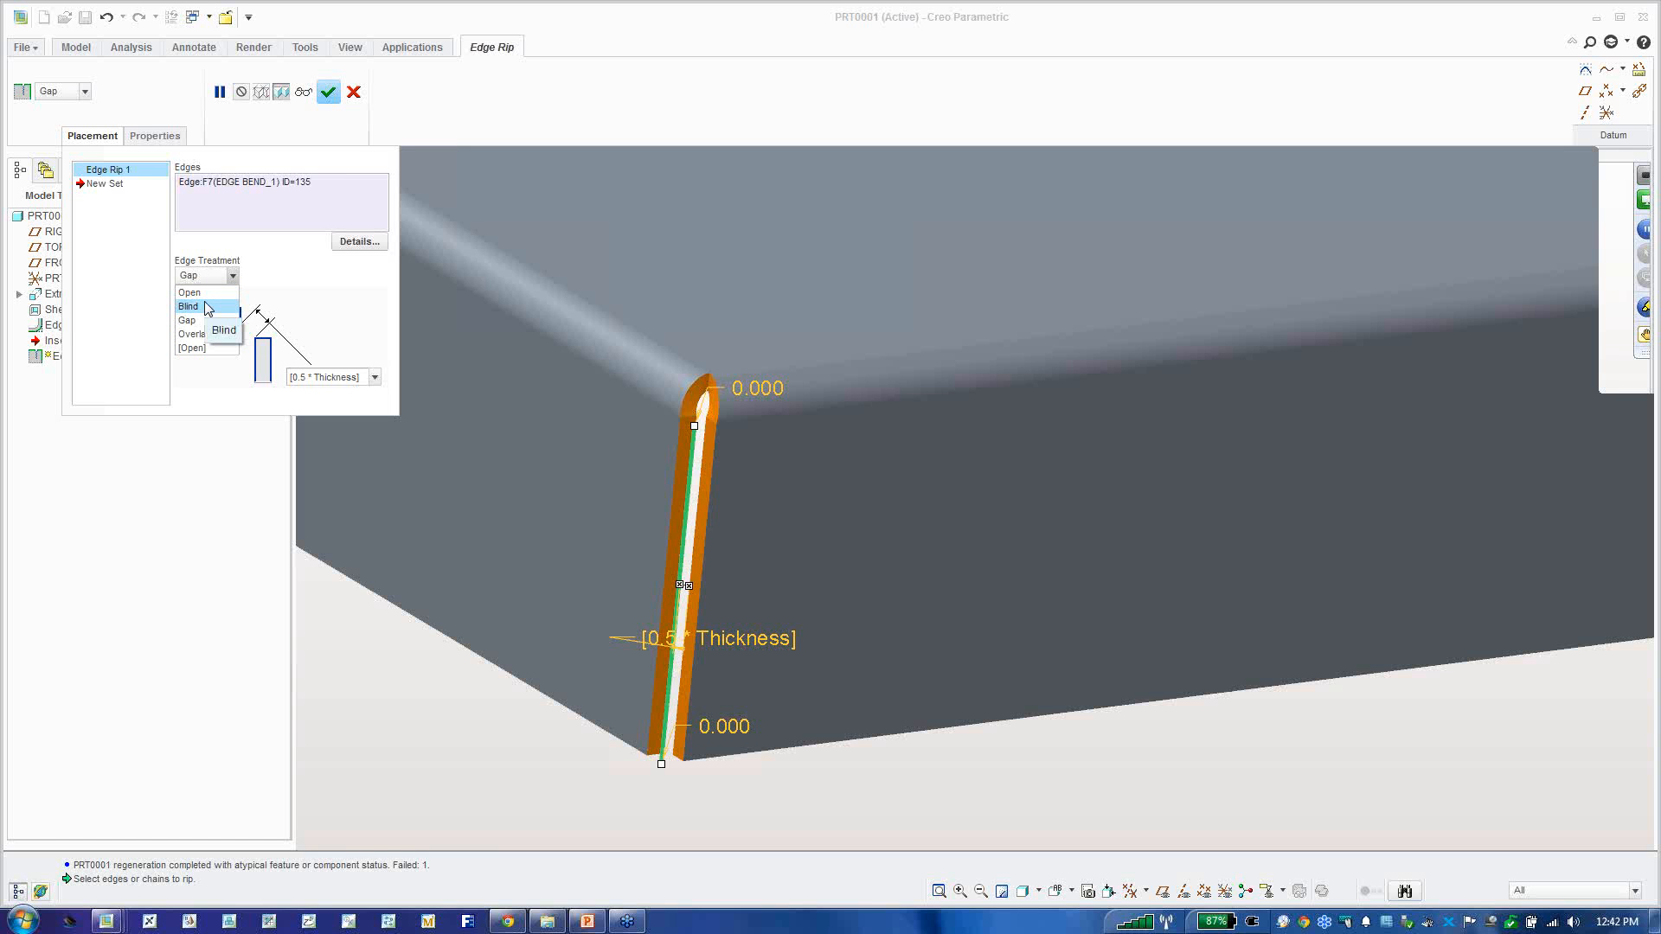
left_click(208, 308)
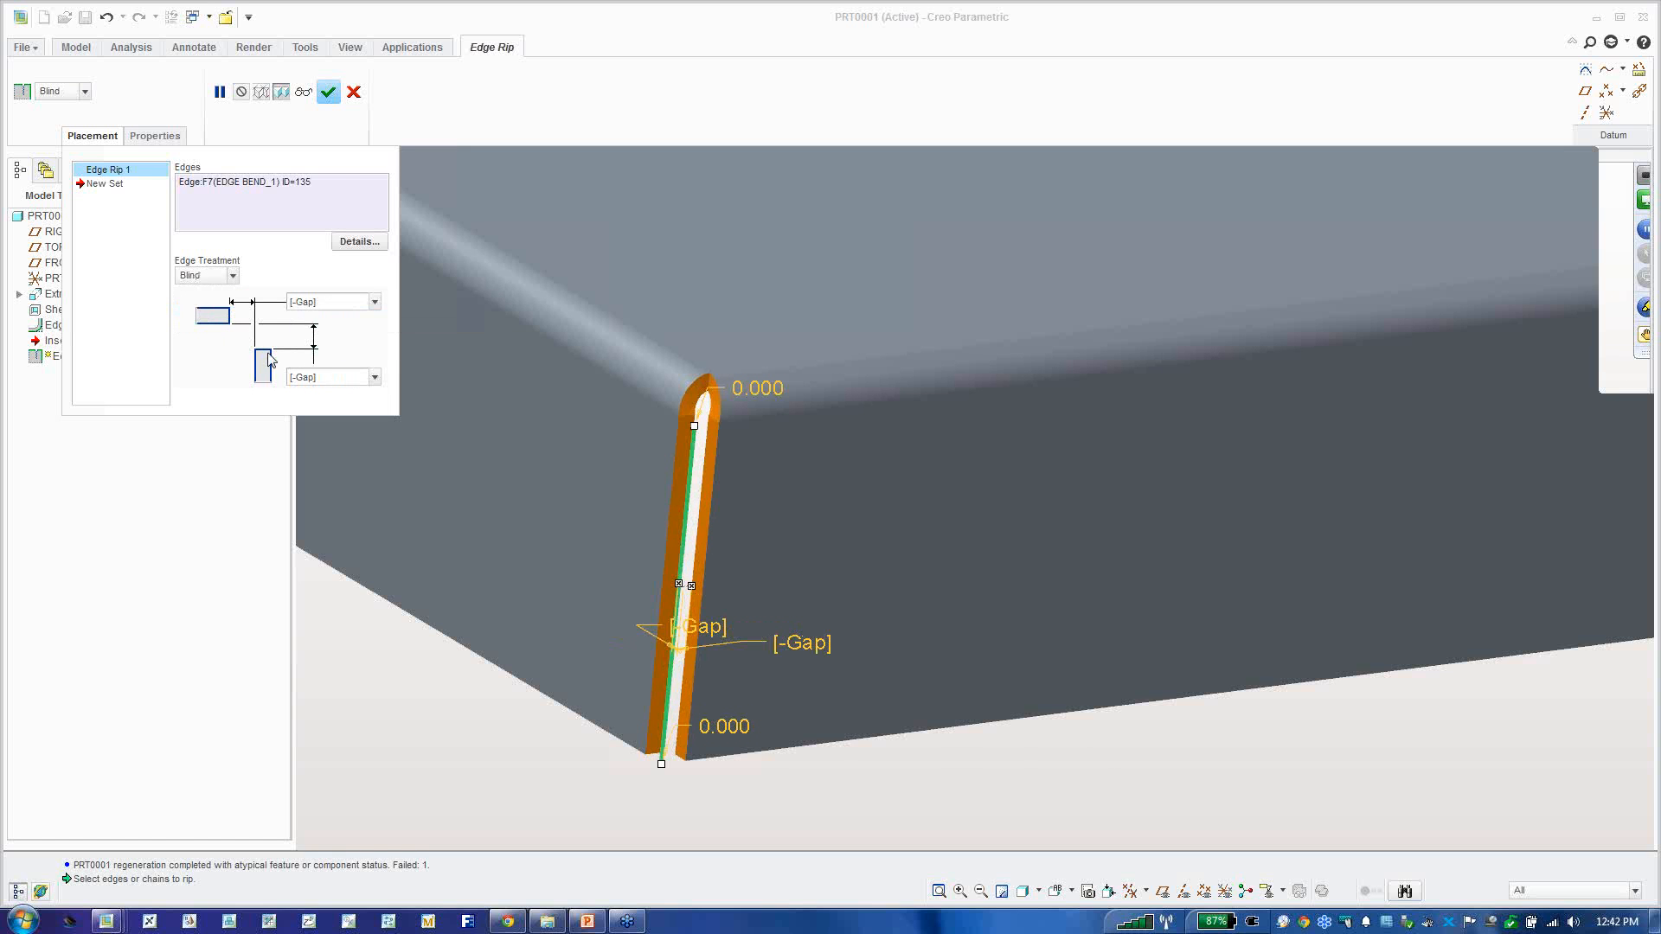
Step: Set the edge treatment to Overlap without a gap and complete the edge rip
left_click(217, 277)
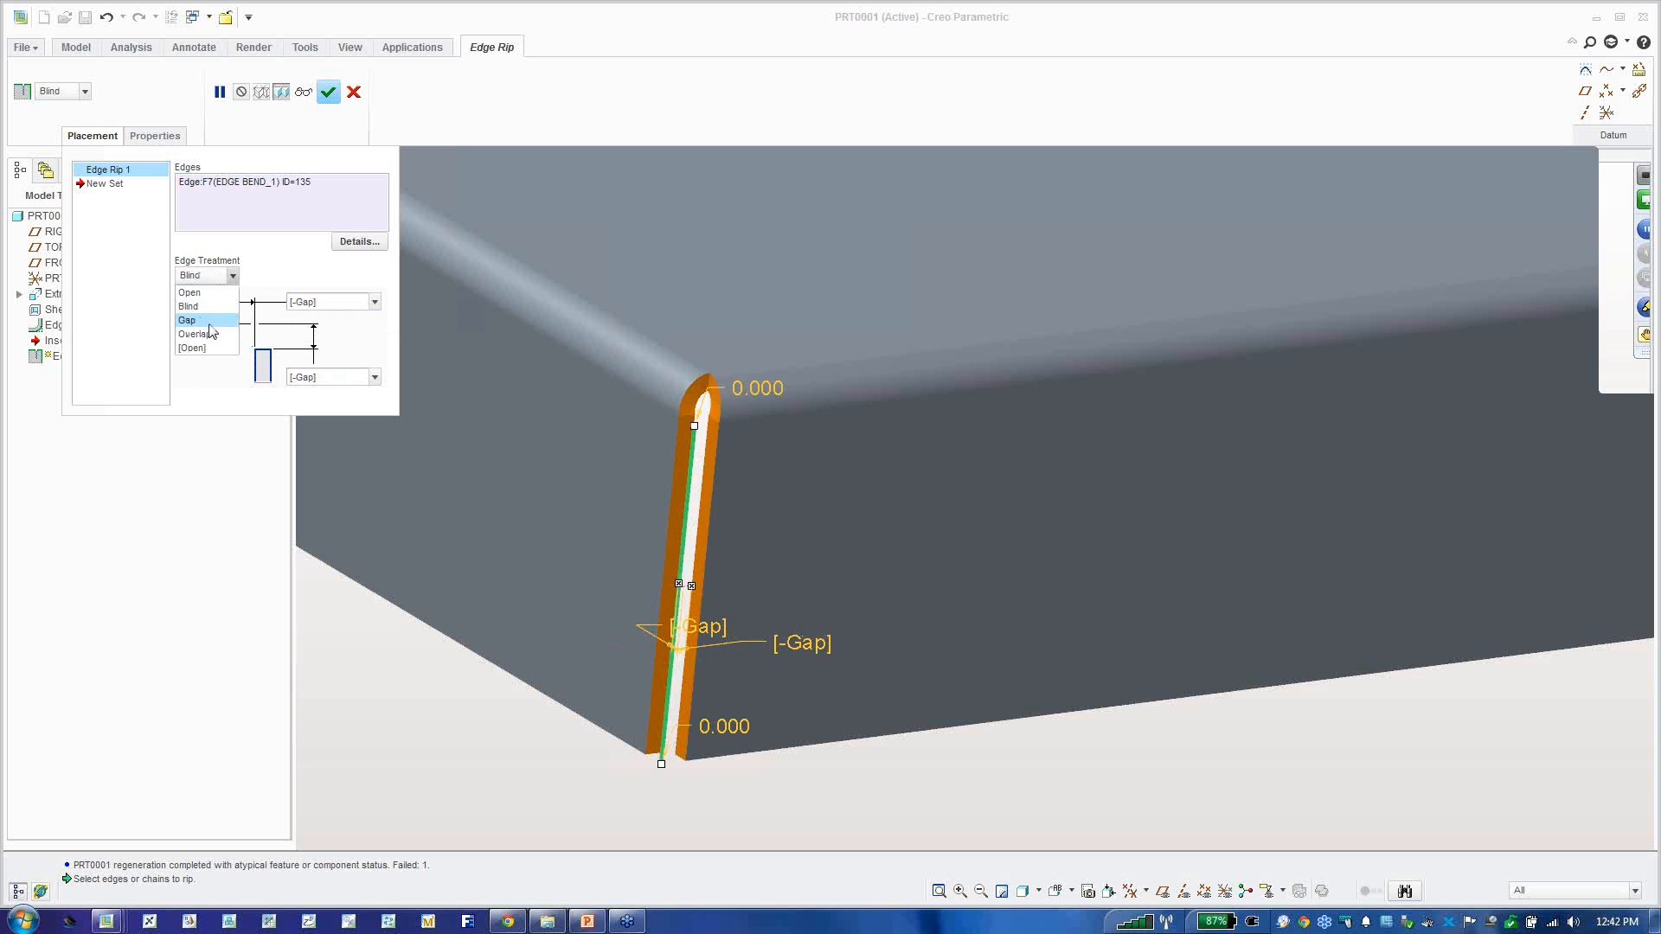
left_click(206, 334)
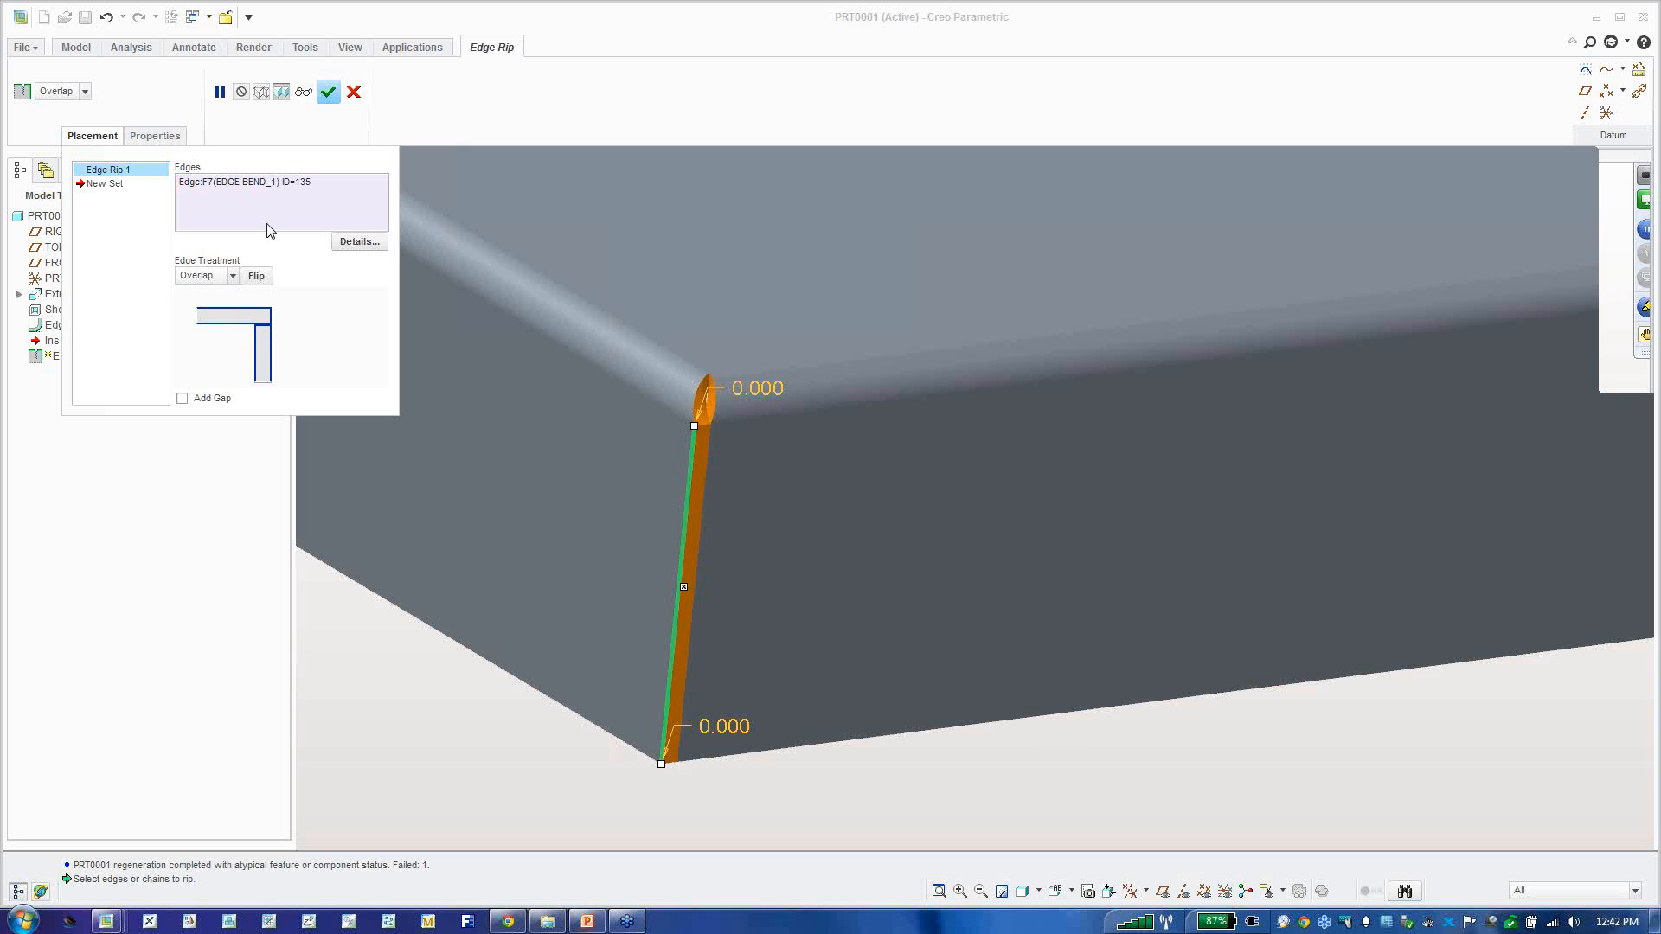
left_click(93, 135)
left_click(328, 92)
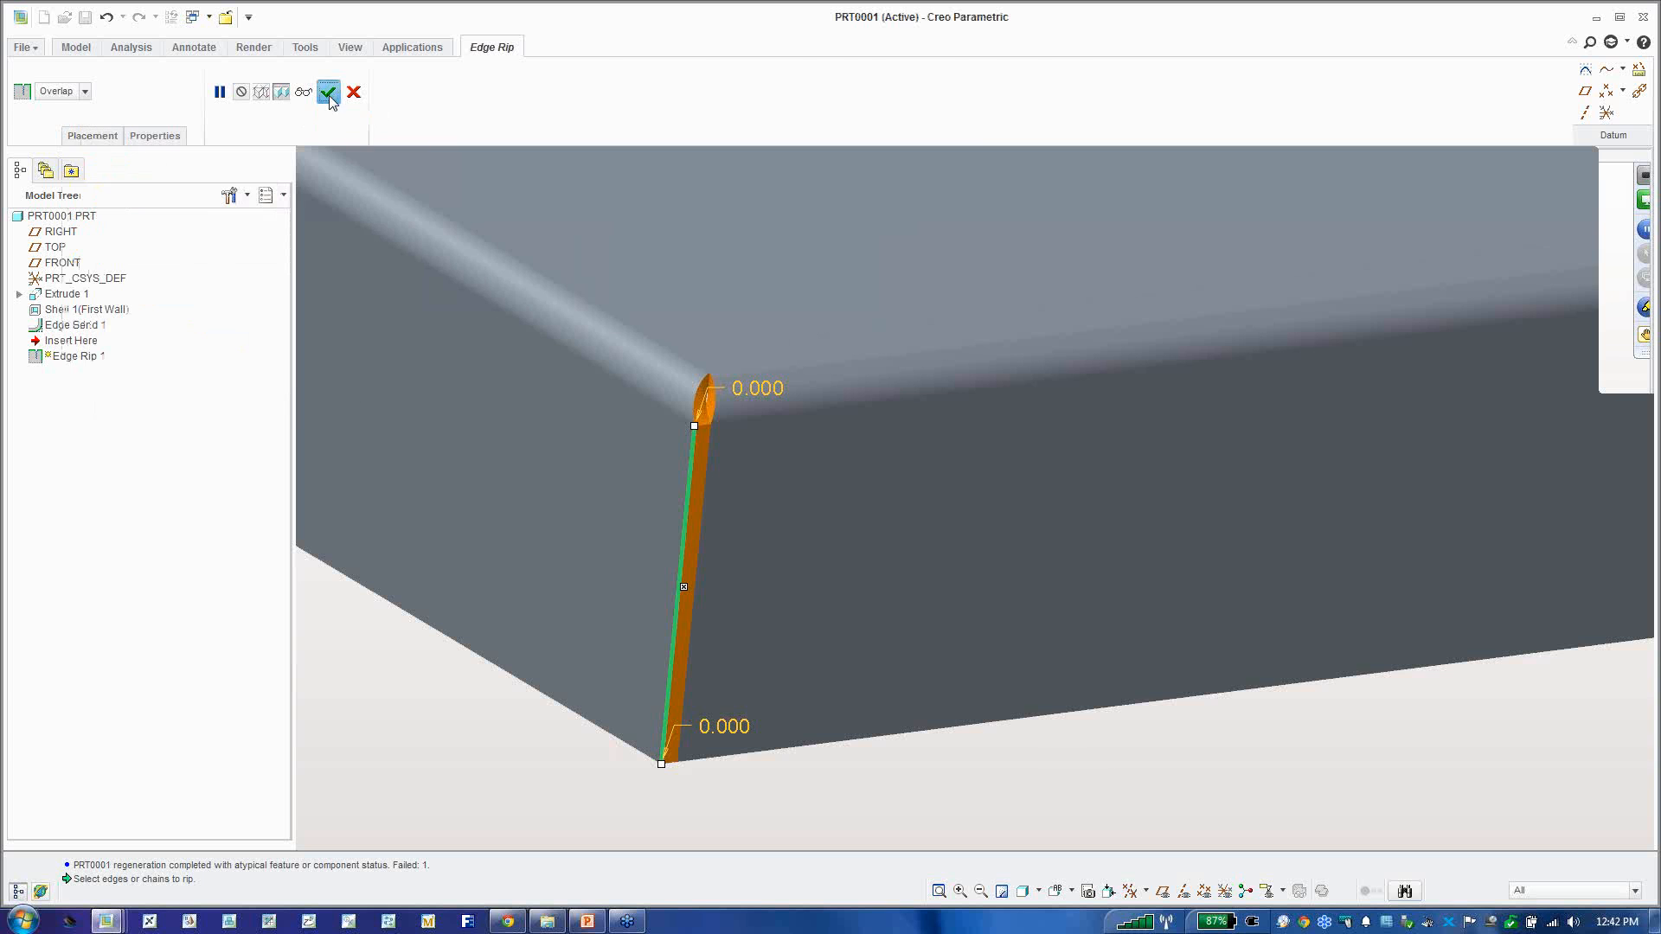
Step: Examine the ripped corner in the flat pattern preview and close the preview
scroll(835, 496, "up", 3)
left_click(836, 742)
middle_click_drag(836, 742, 892, 680)
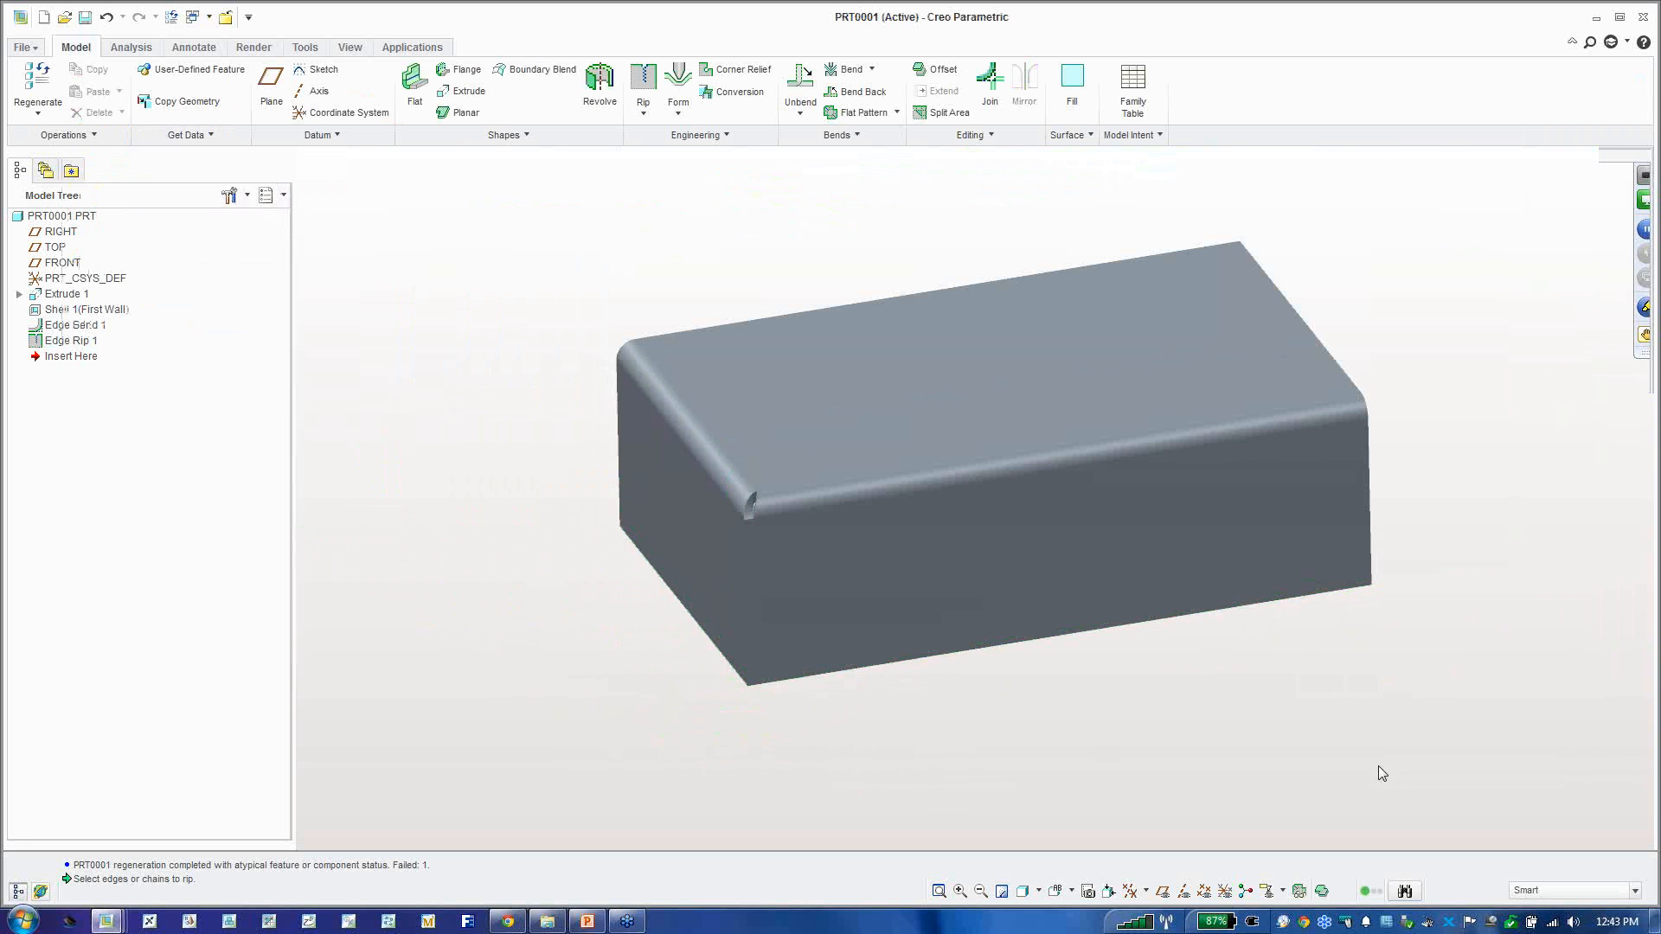
left_click(1299, 891)
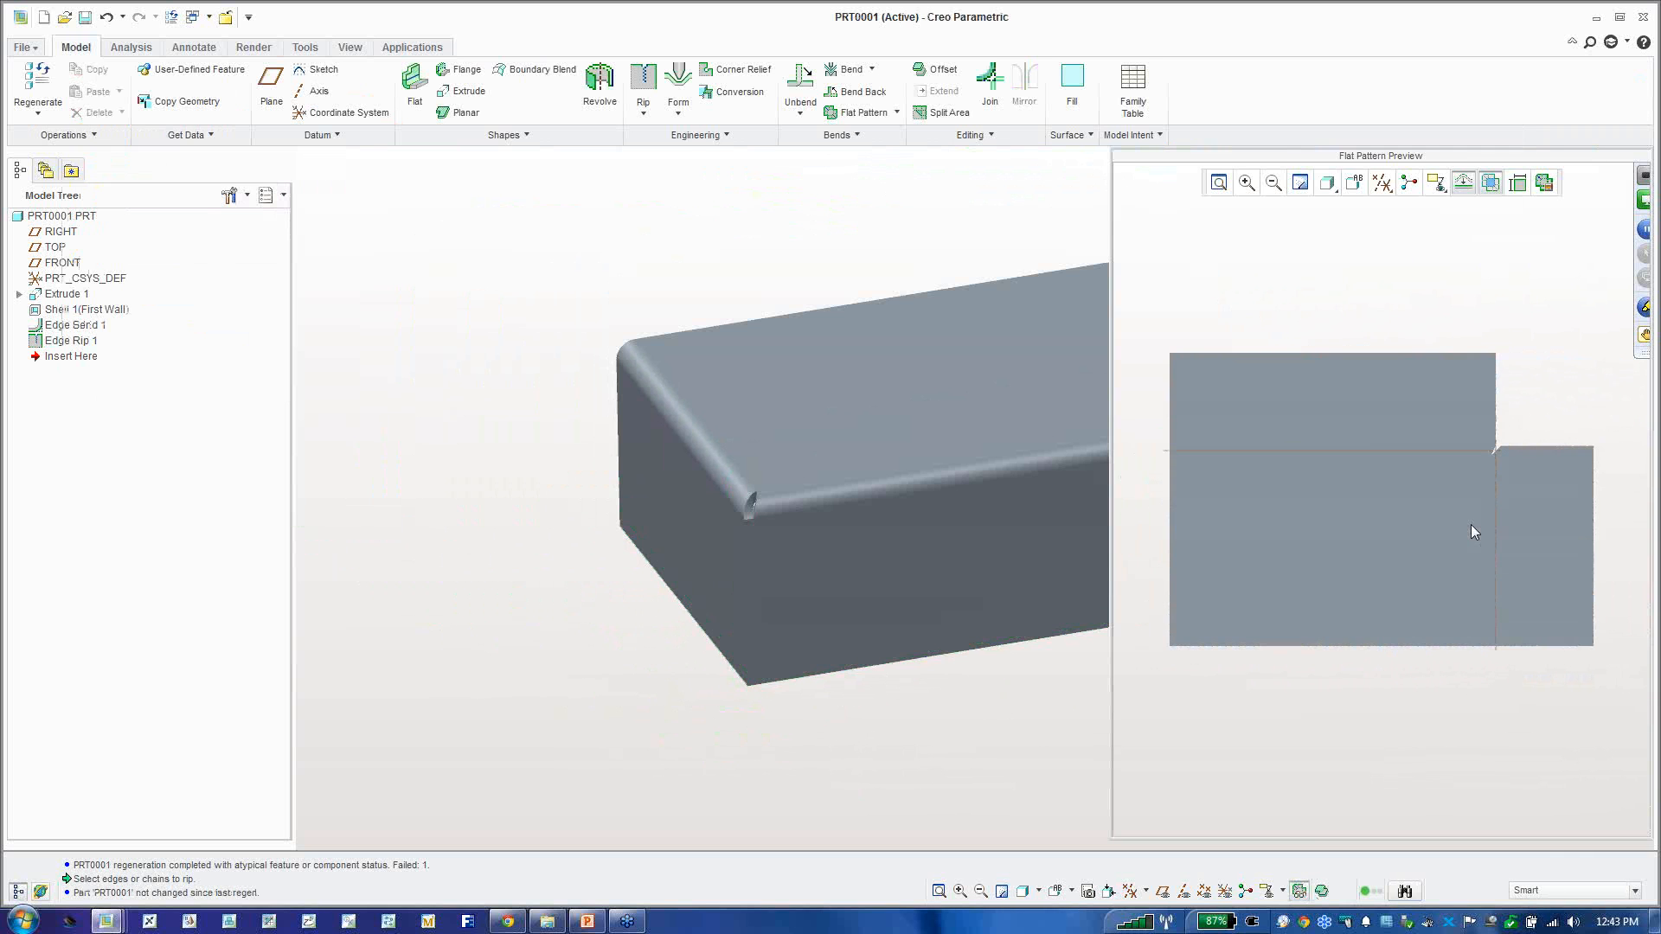
scroll(1487, 437, "down", 3)
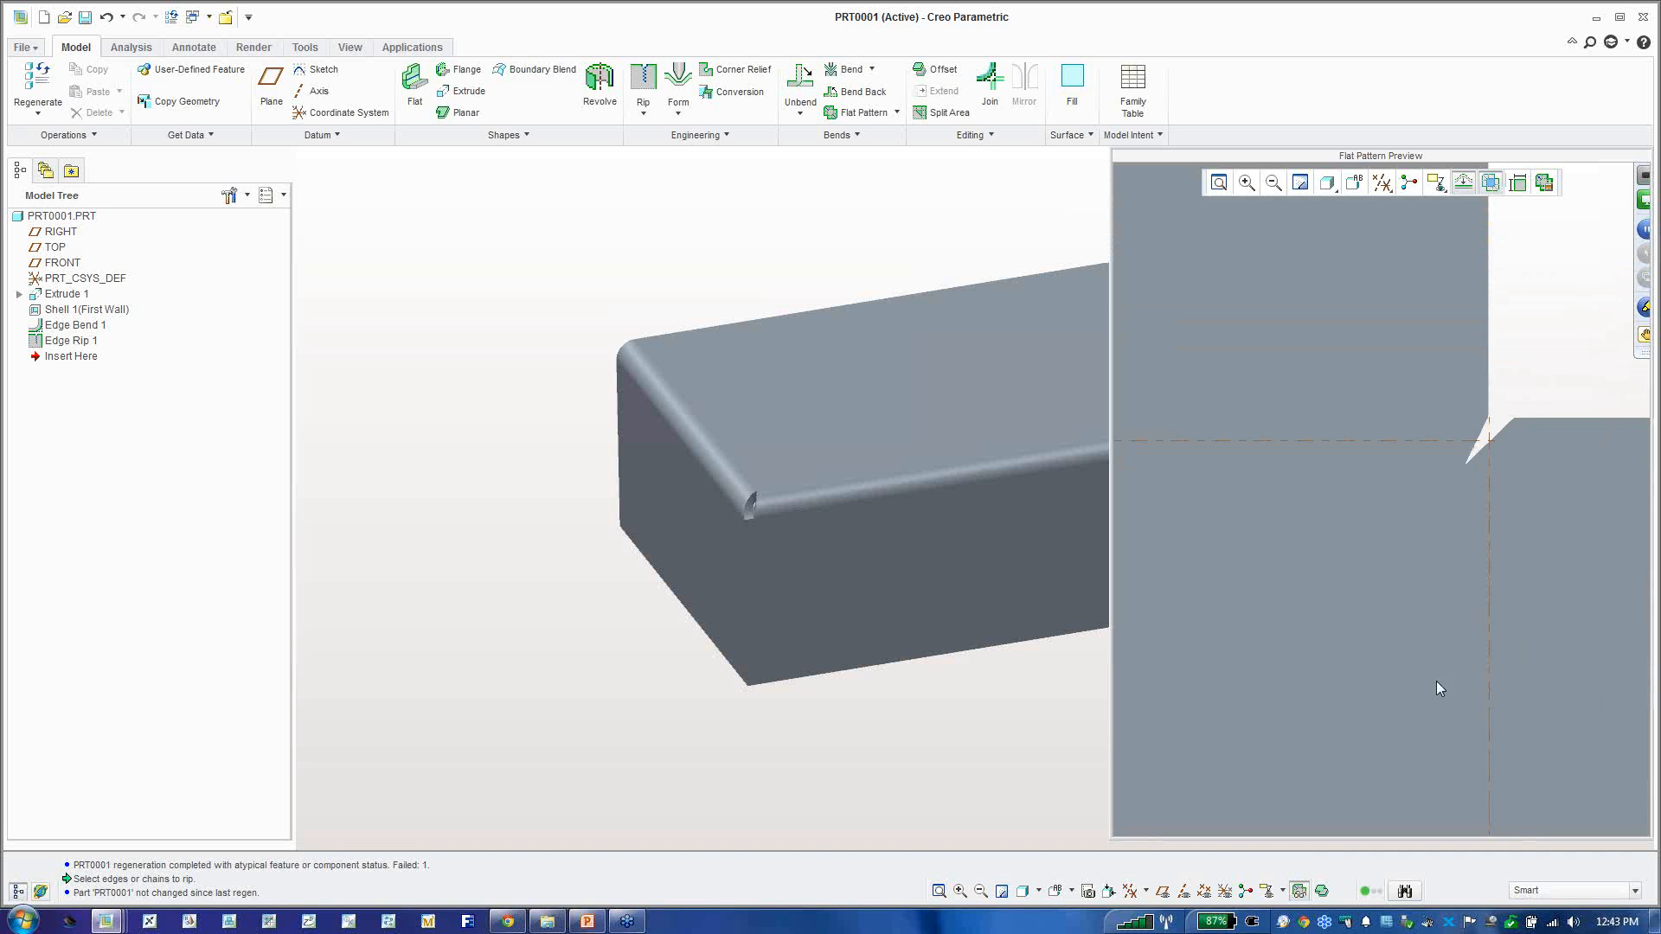
left_click(1299, 891)
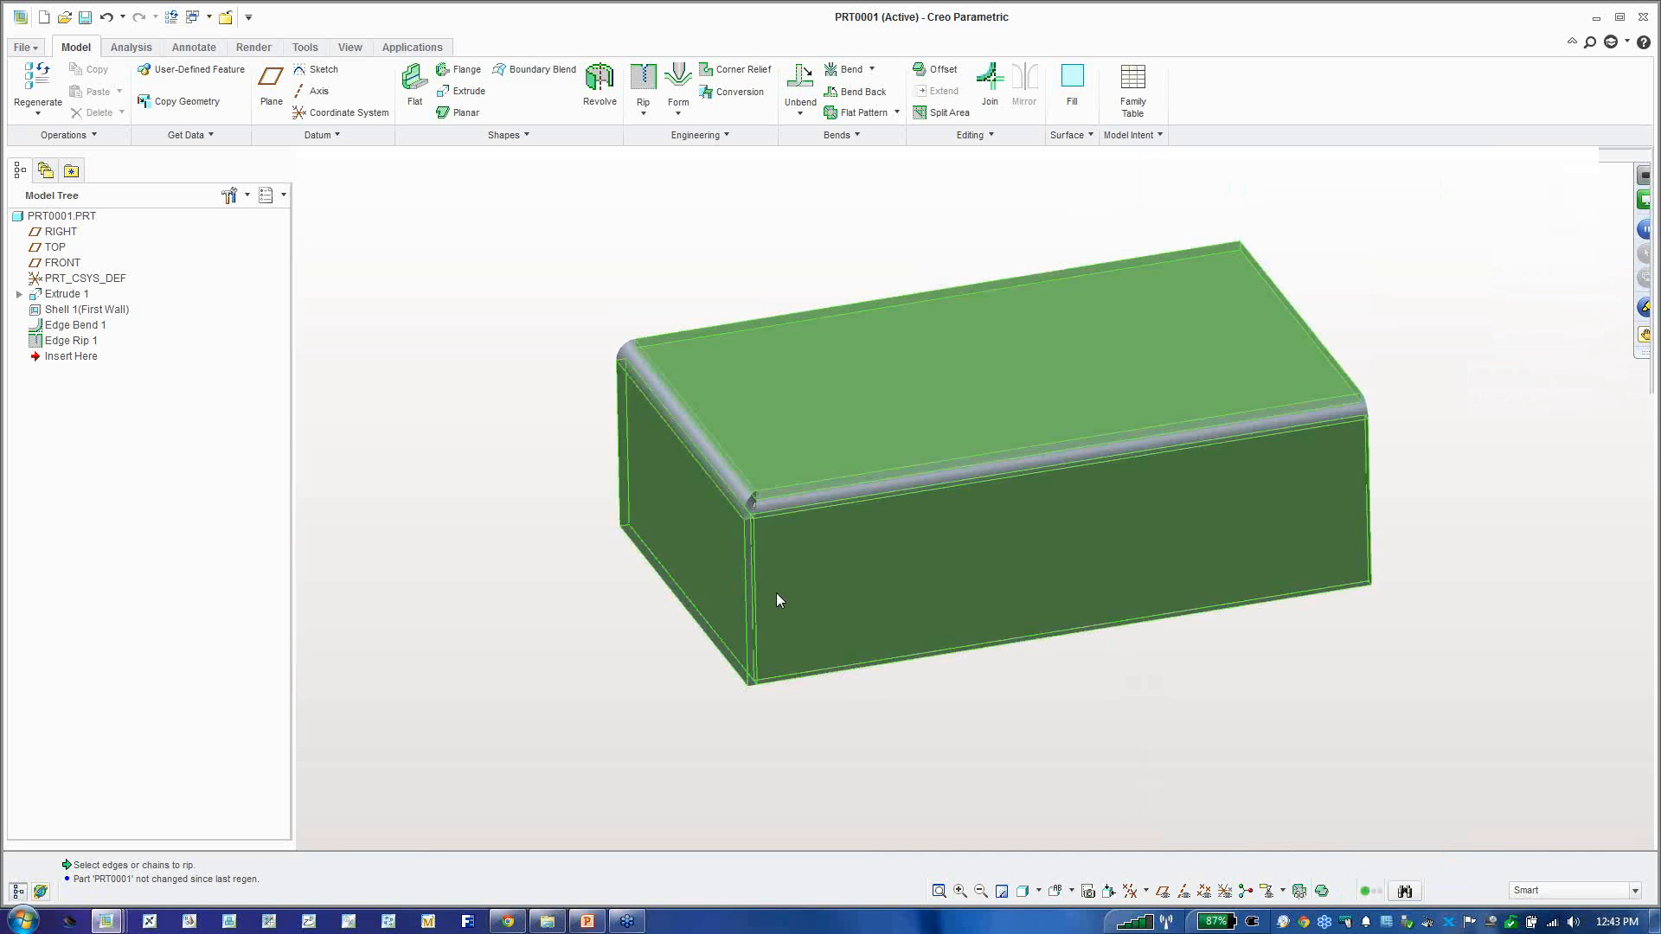
Step: Add a V Notch corner relief at the ripped corner, choosing the corner with manual selection
middle_click_drag(803, 481, 822, 456)
scroll(827, 493, "up", 6)
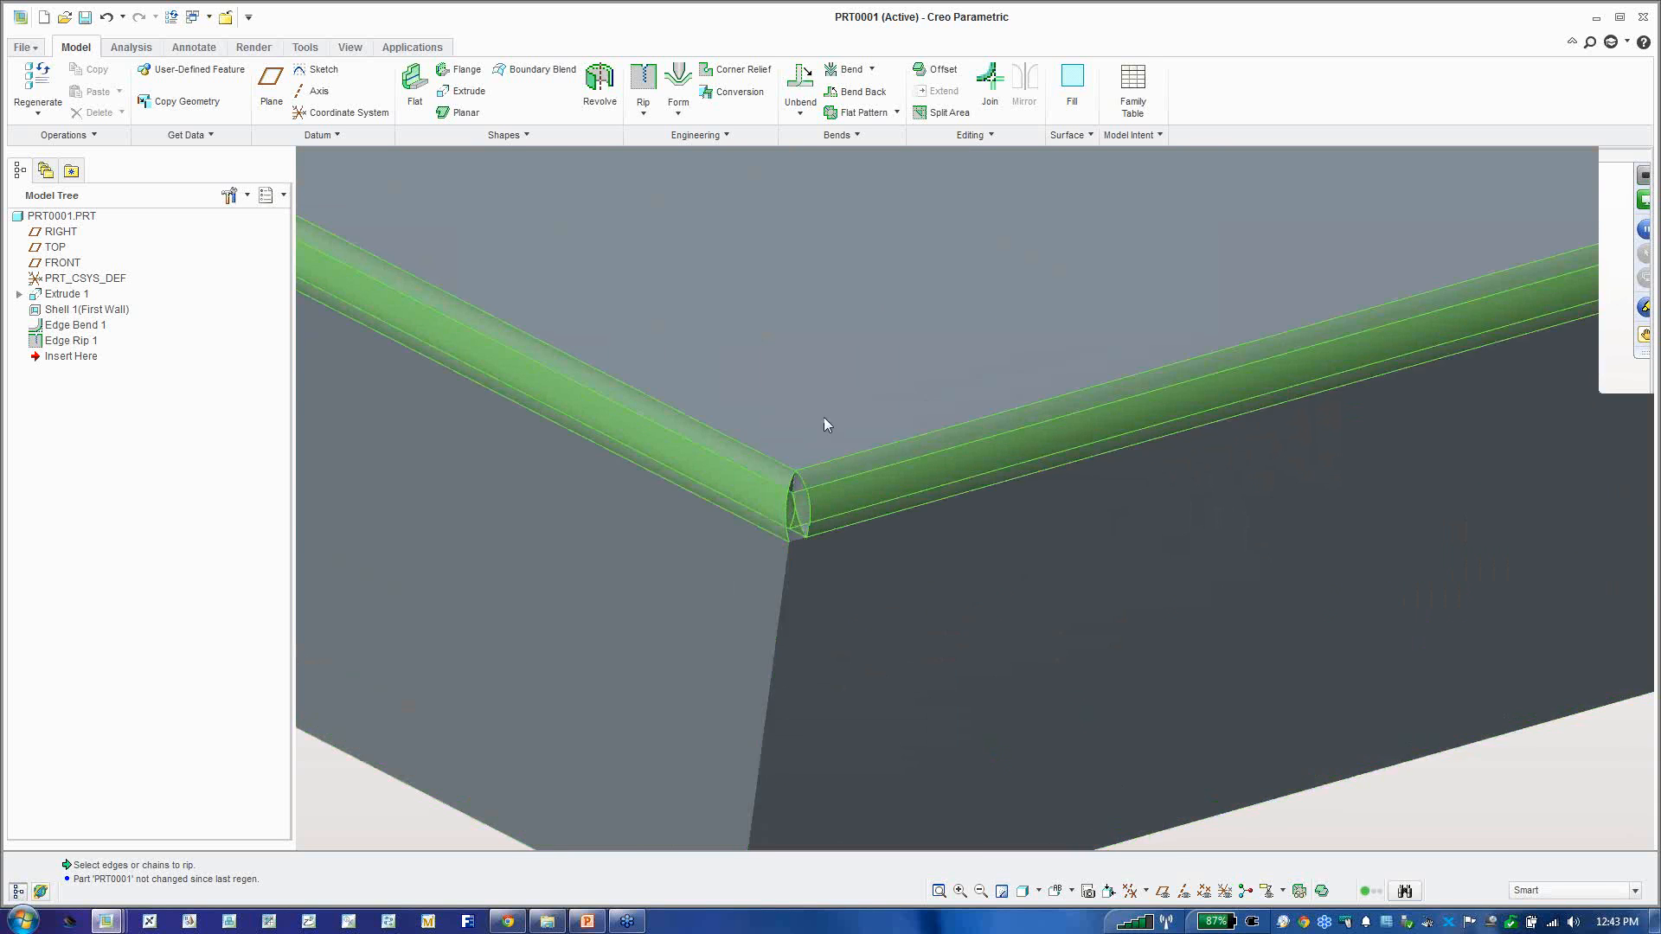
left_click(751, 78)
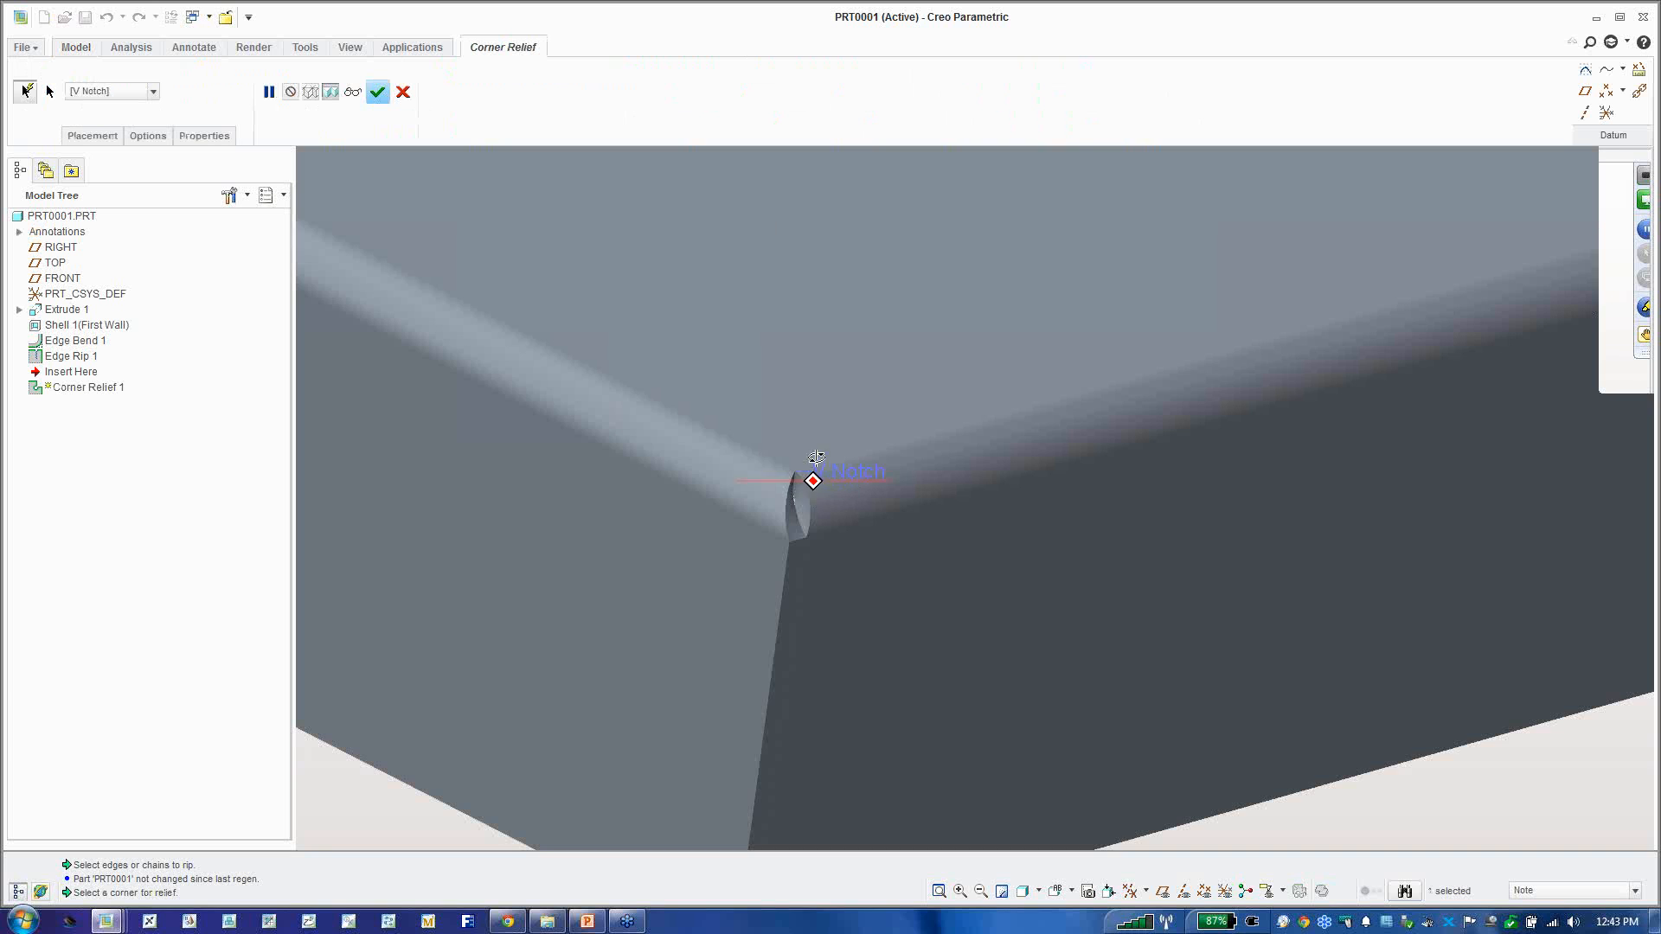
mouse_move(816, 457)
middle_mouse_down()
mouse_move(842, 412)
mouse_move(813, 428)
middle_mouse_up()
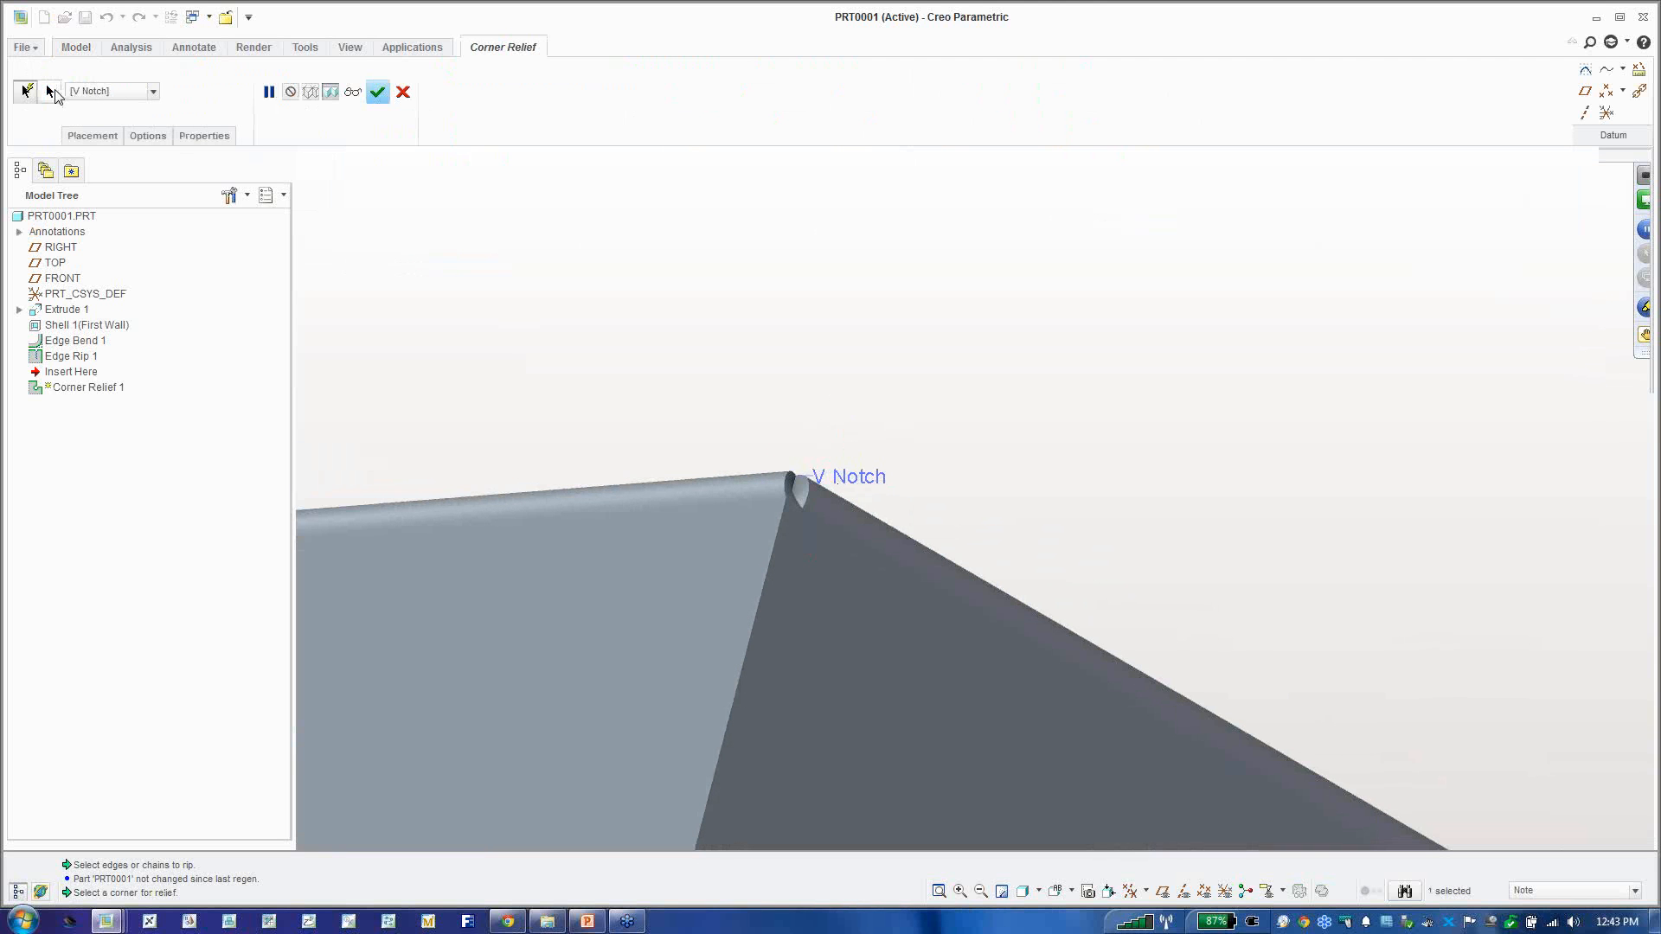
left_click(50, 92)
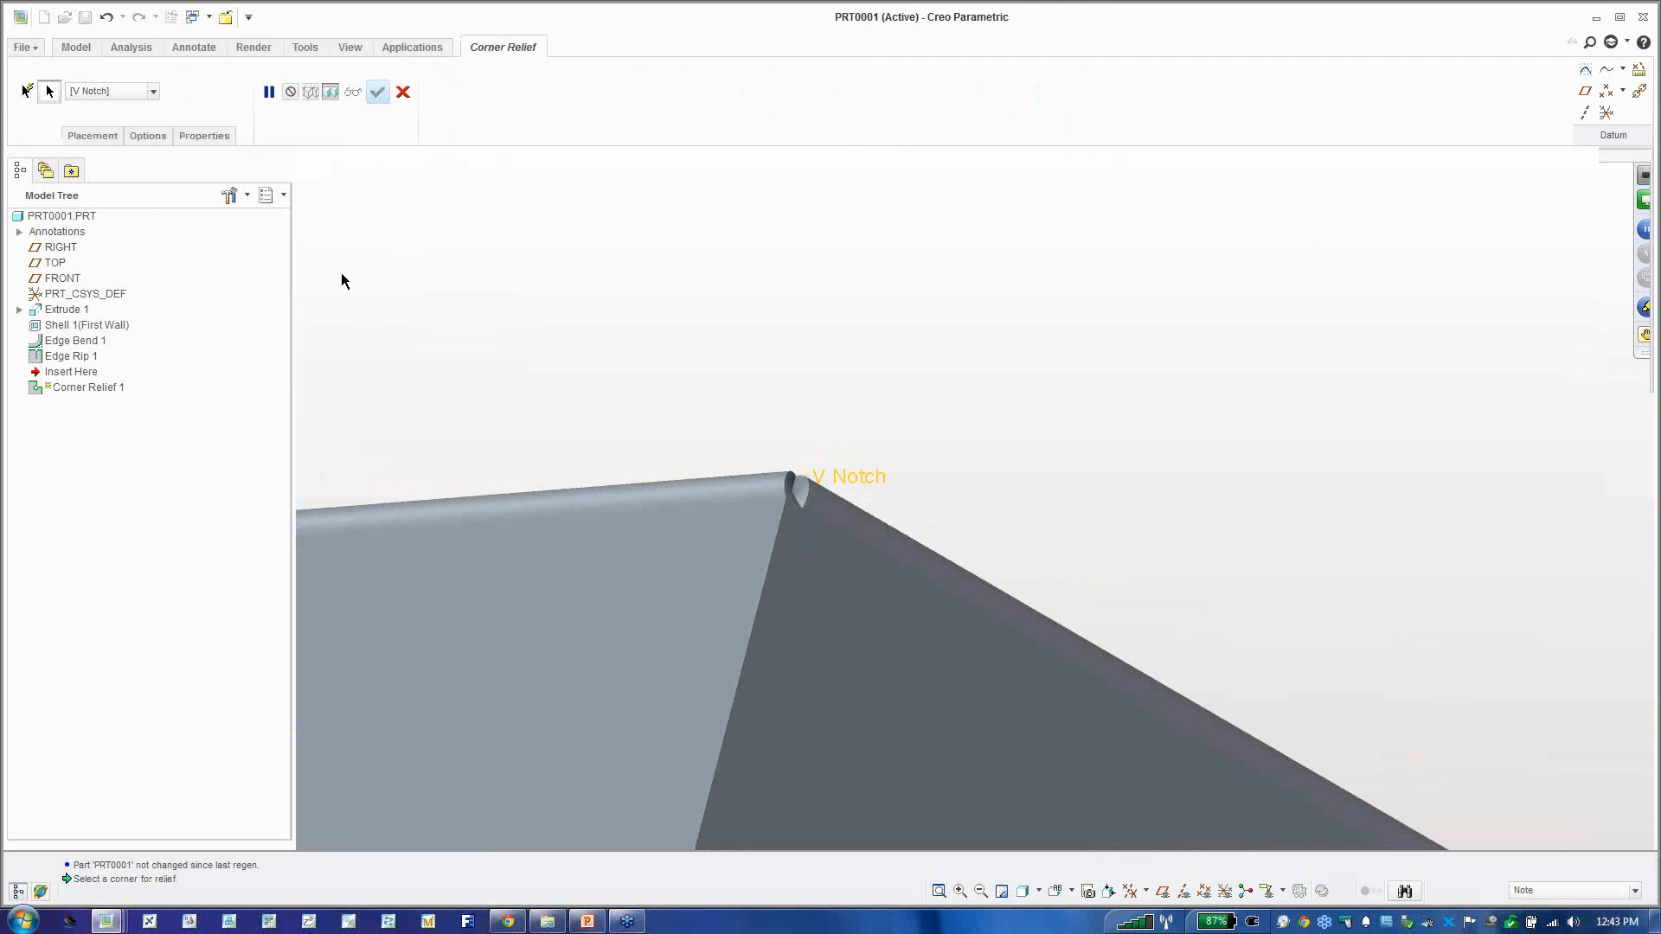
left_click(851, 485)
left_click(378, 92)
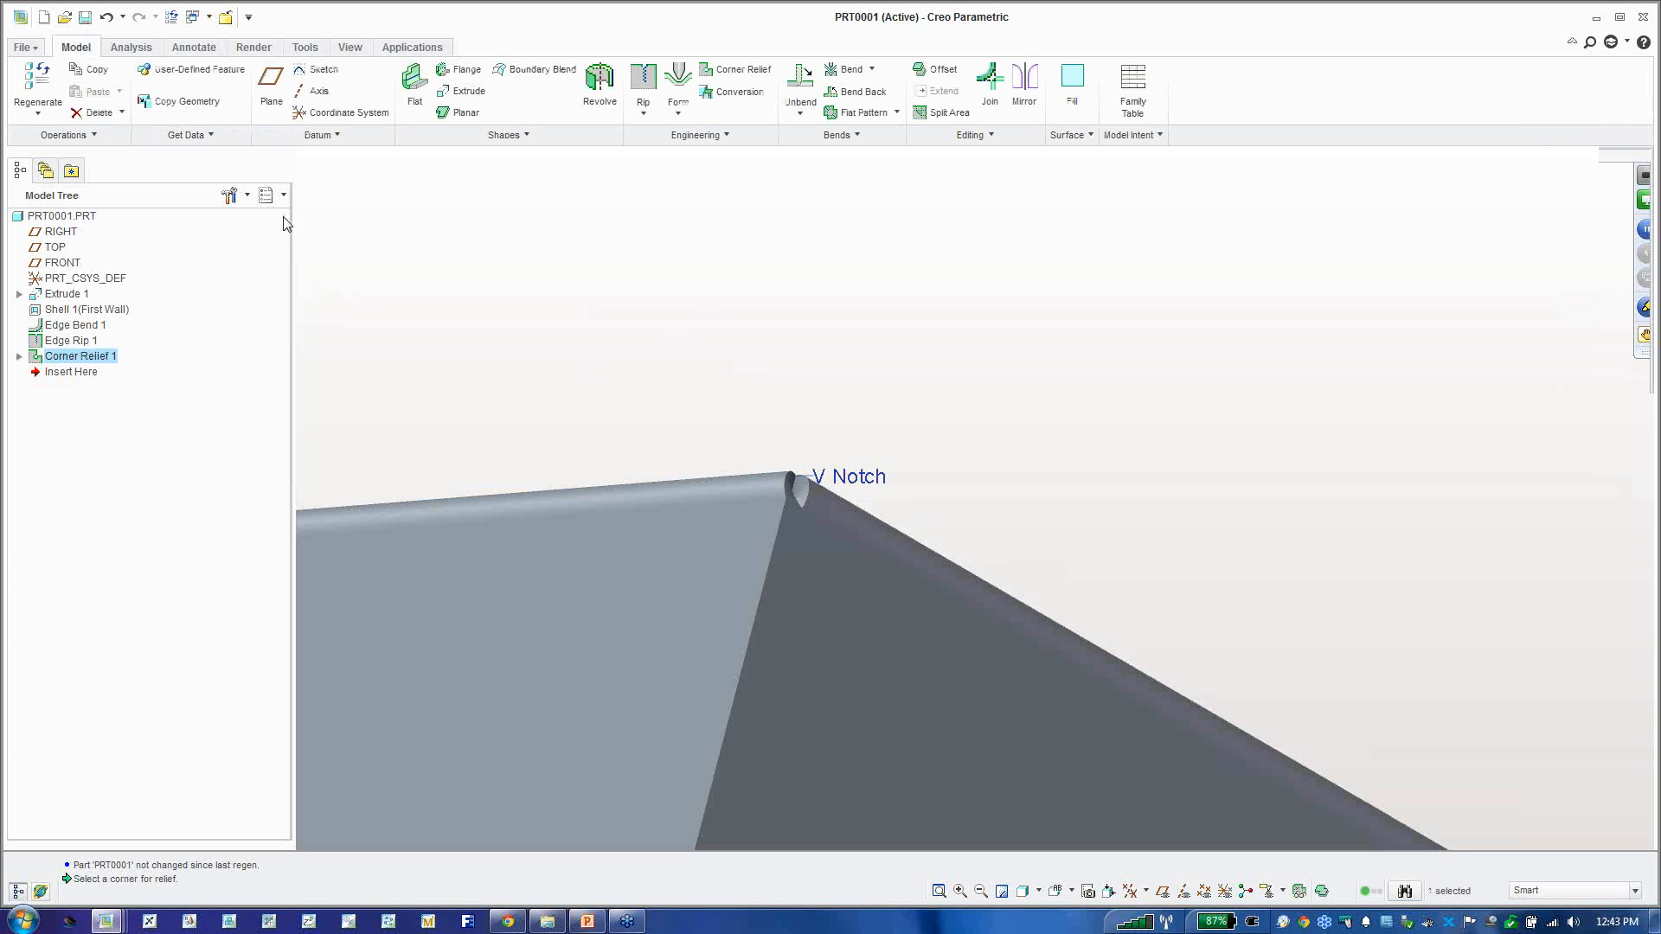
Step: Redefine the corner relief and change its type from V Notch to Obround
right_click(99, 357)
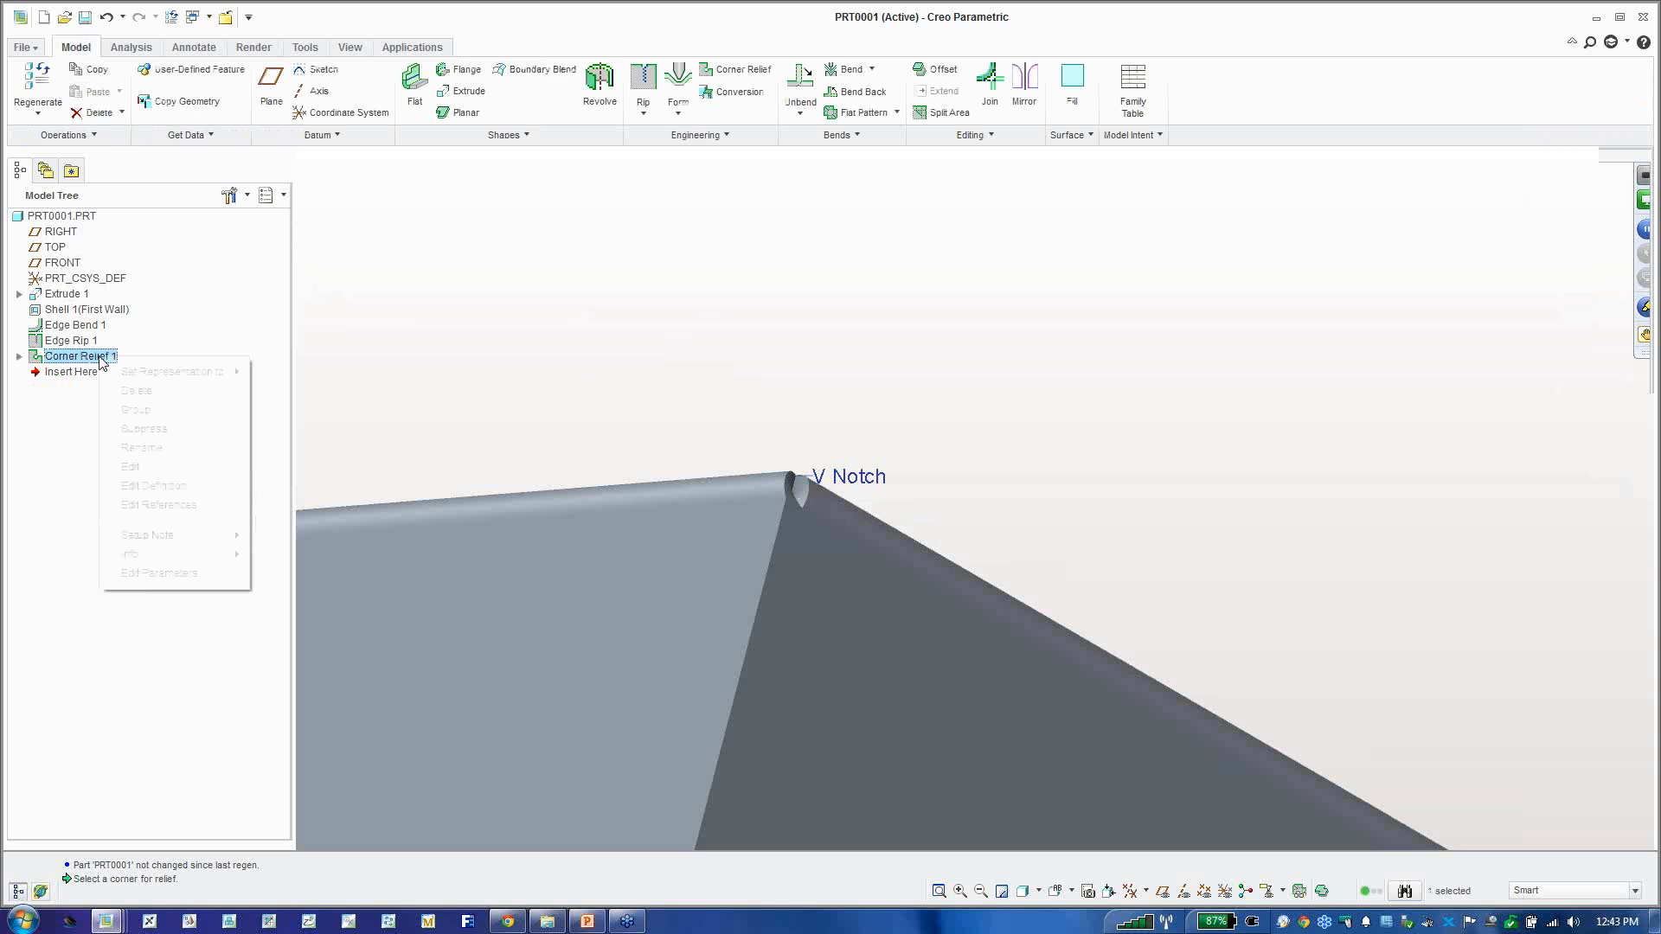
left_click(164, 487)
left_click(107, 141)
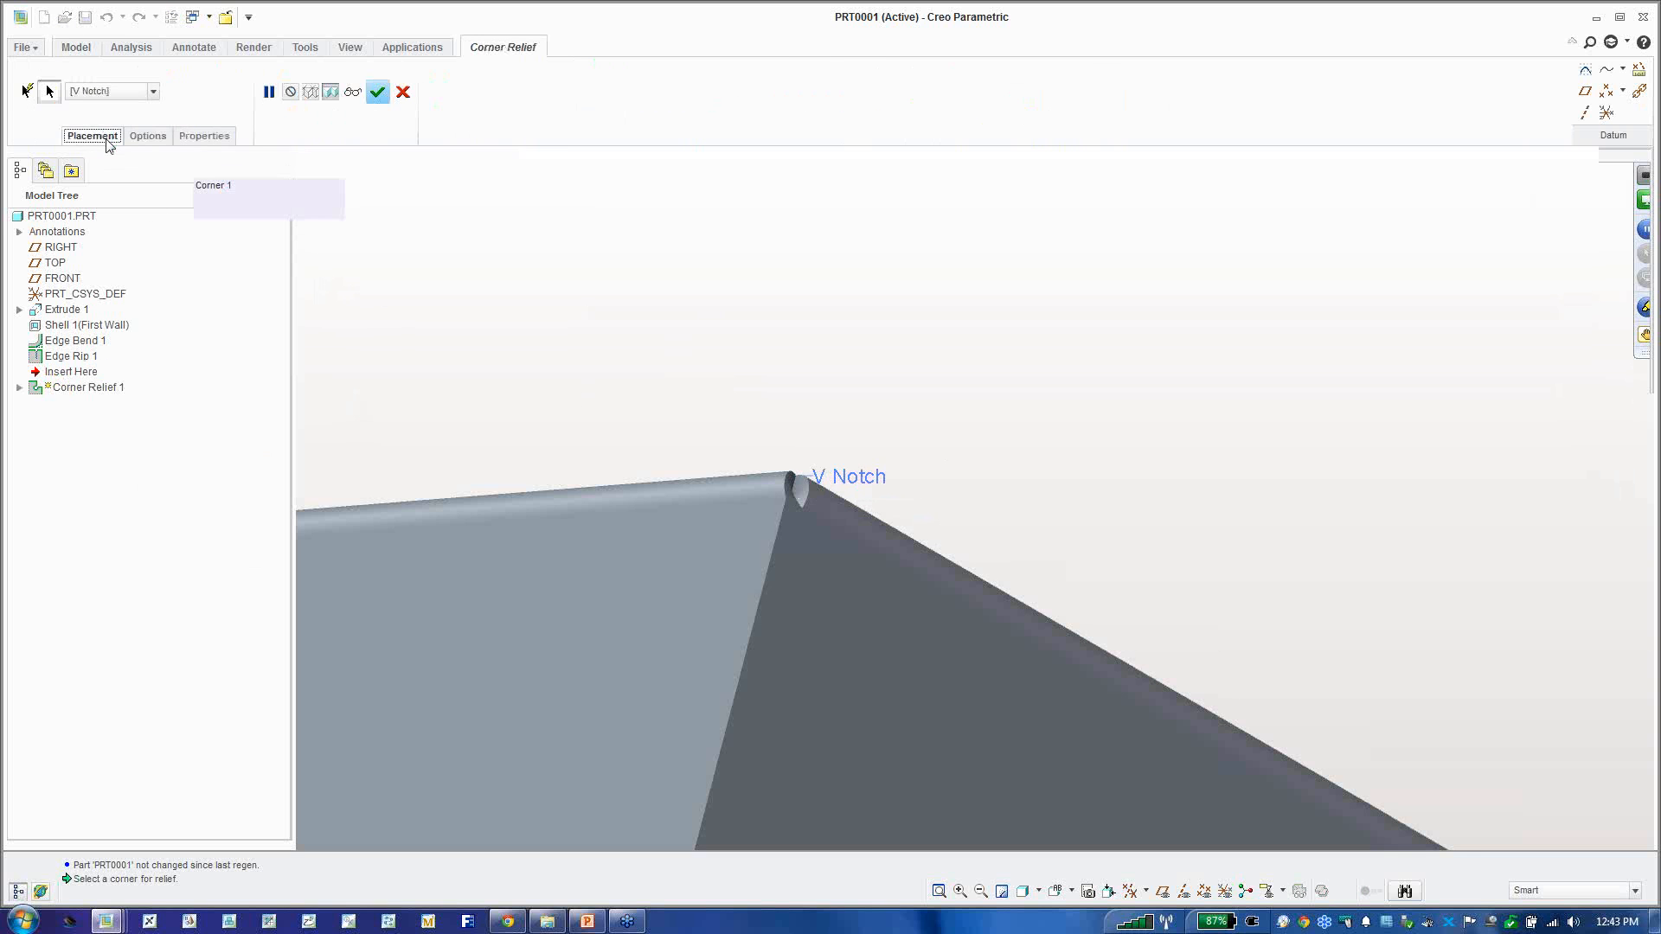
left_click(110, 138)
left_click(111, 91)
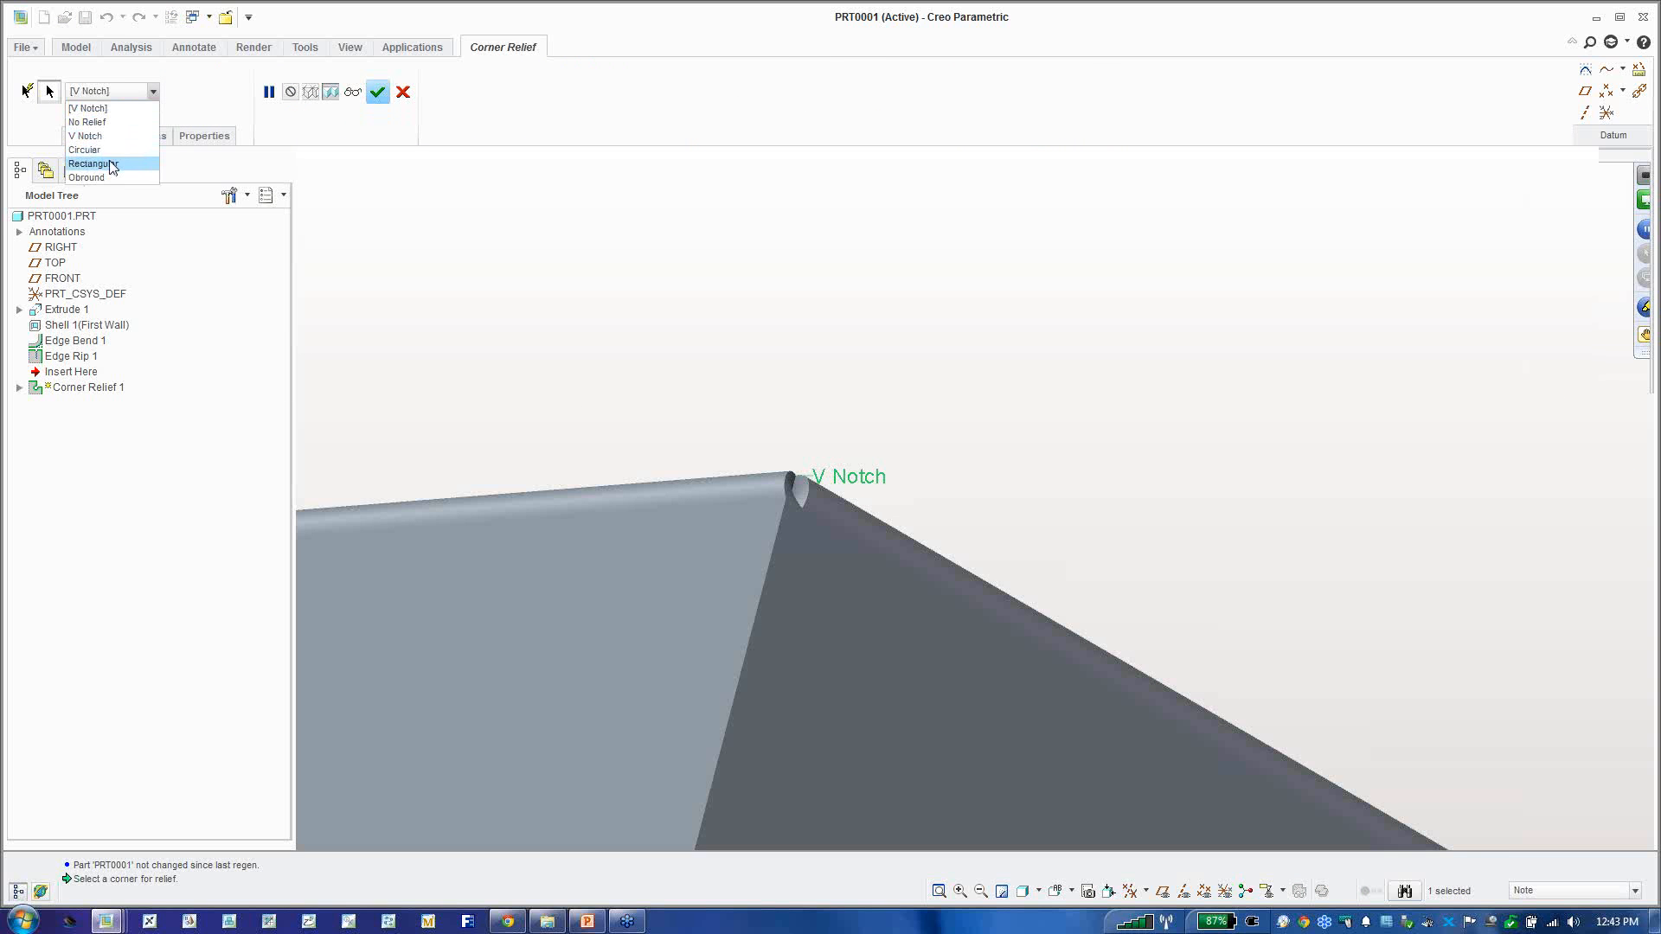
left_click(100, 178)
middle_click_drag(774, 438, 758, 530)
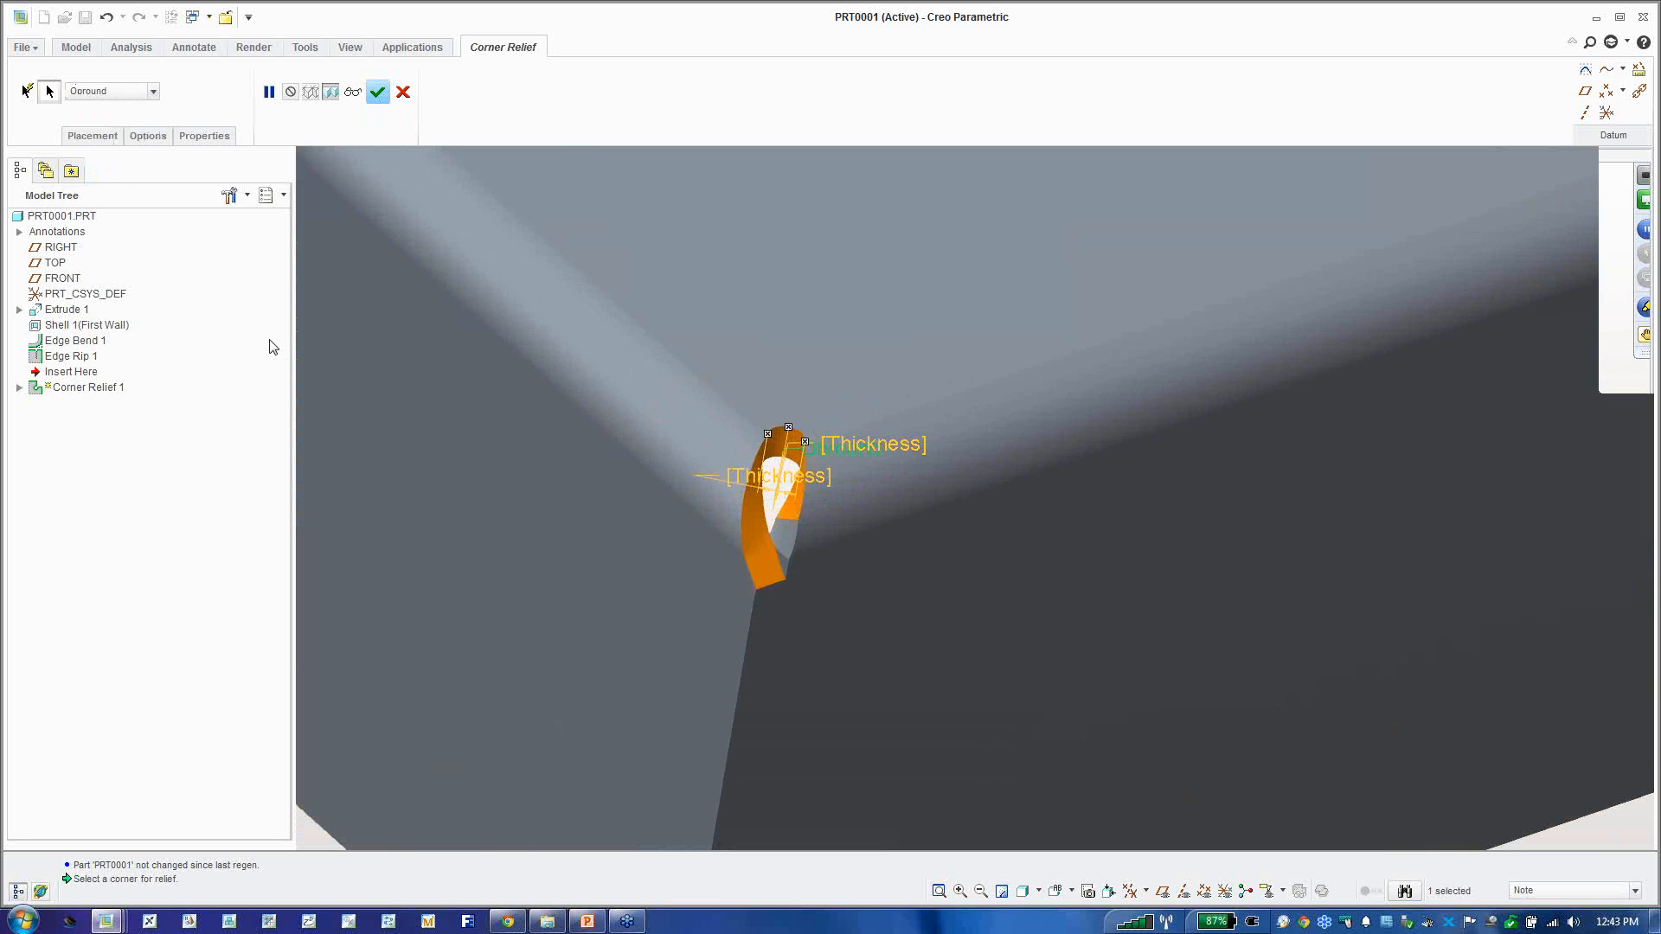
Step: Set both the depth and the width of the obround corner relief to 2.0 * Thickness
left_click(95, 137)
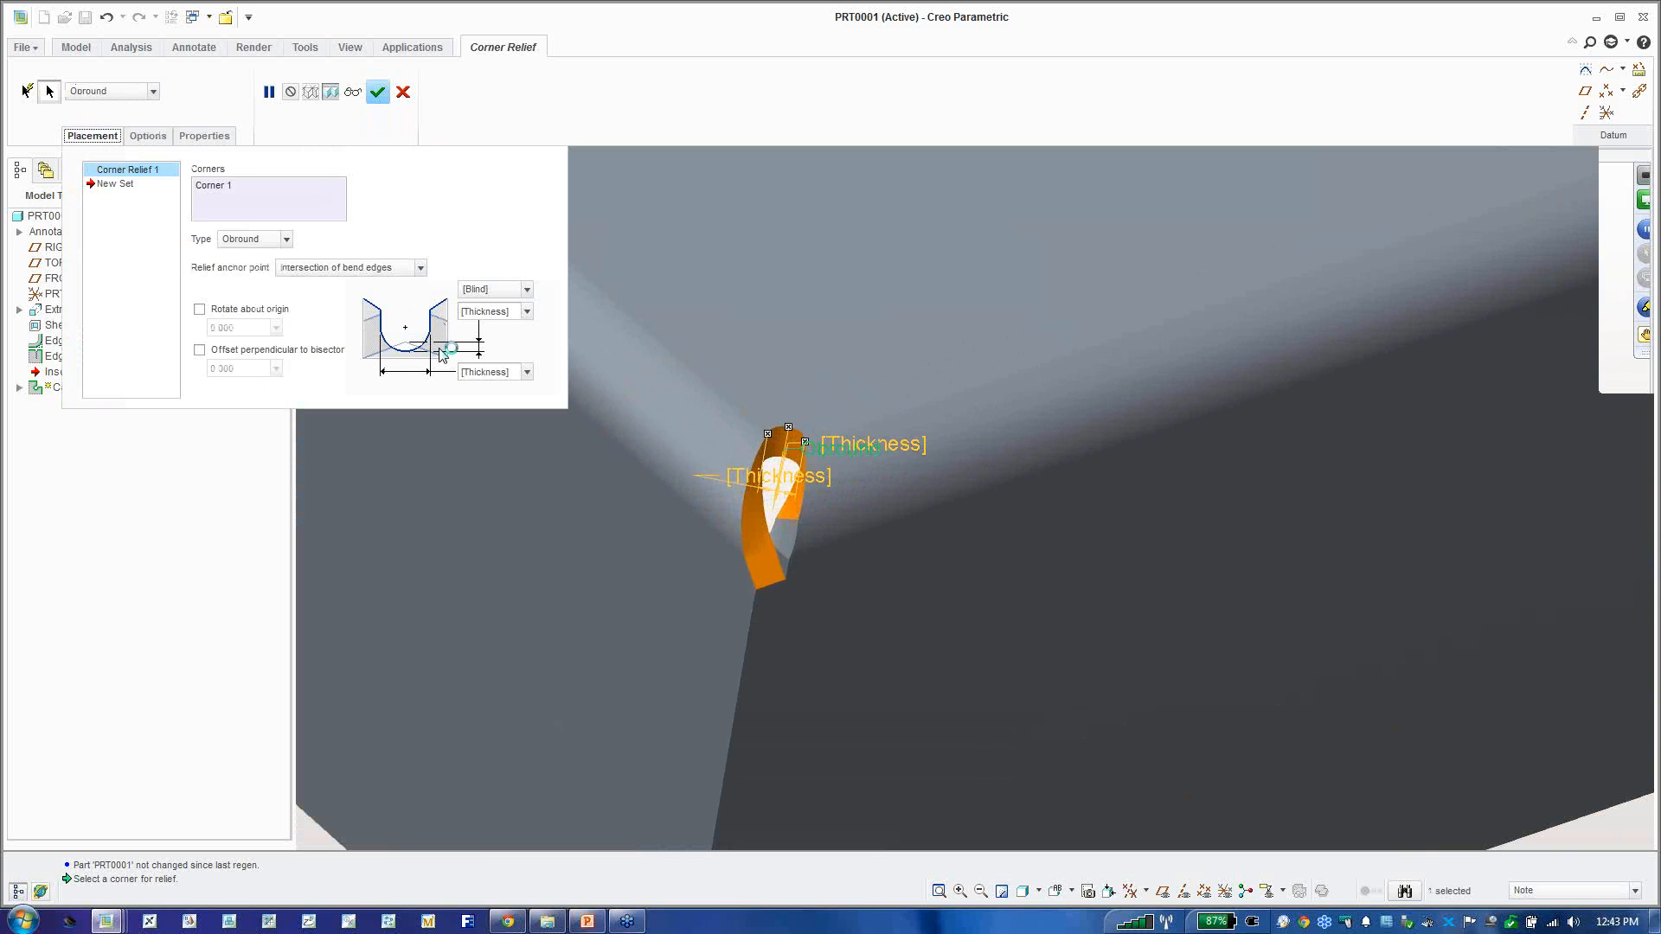
left_click(527, 312)
left_click(504, 357)
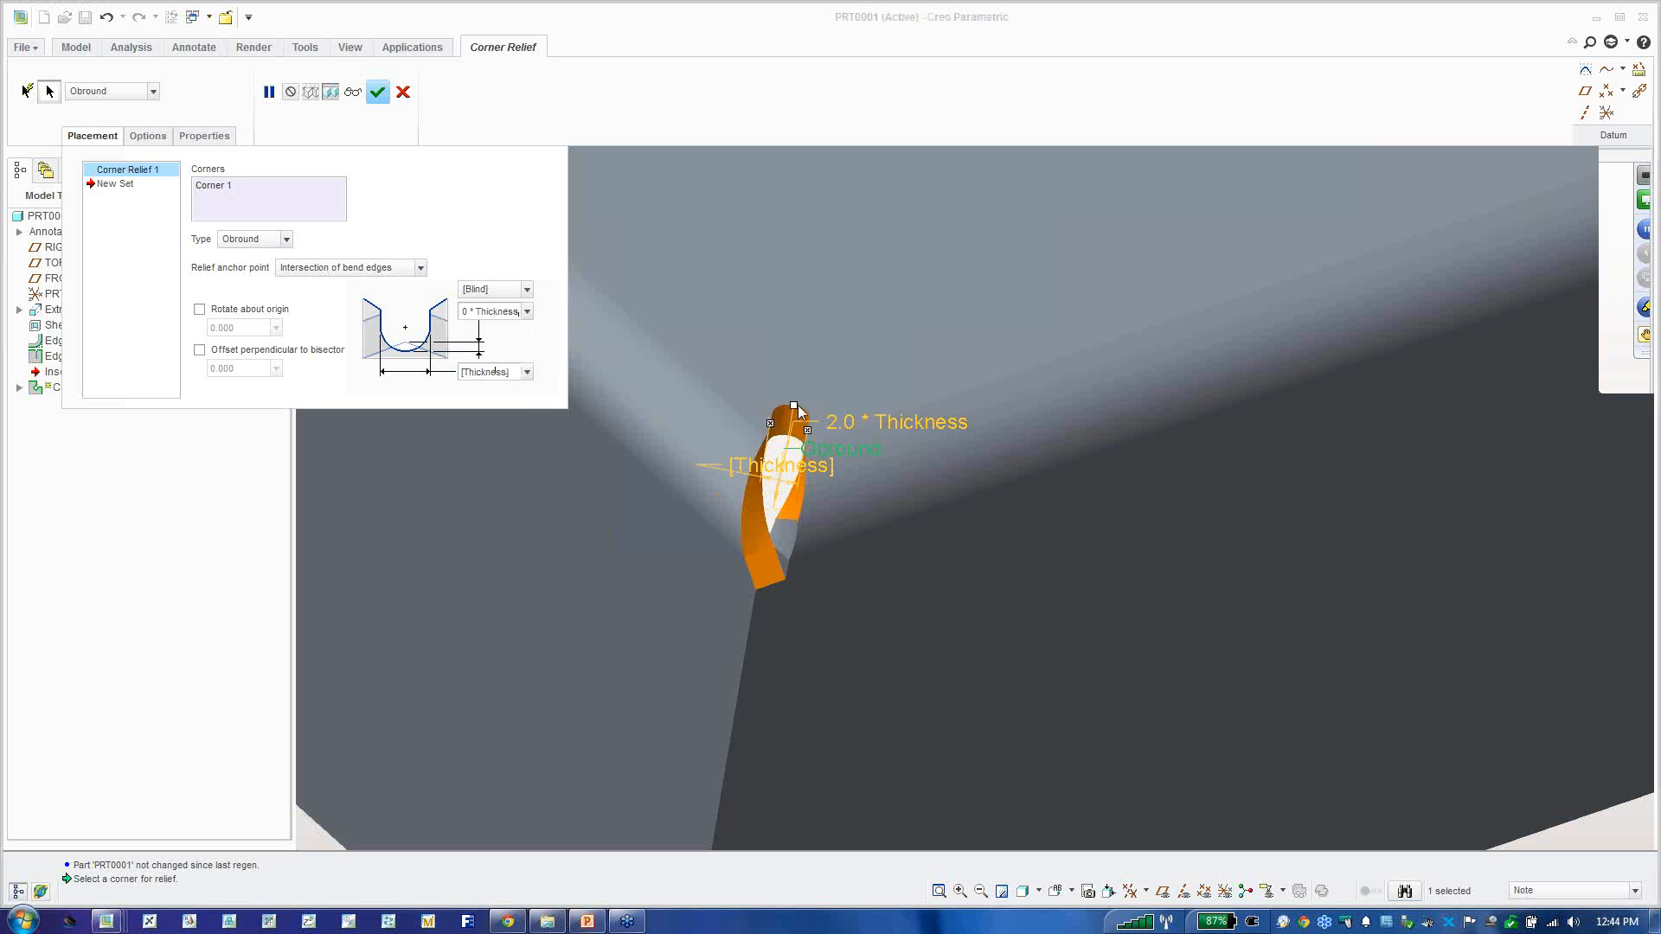
left_click(527, 372)
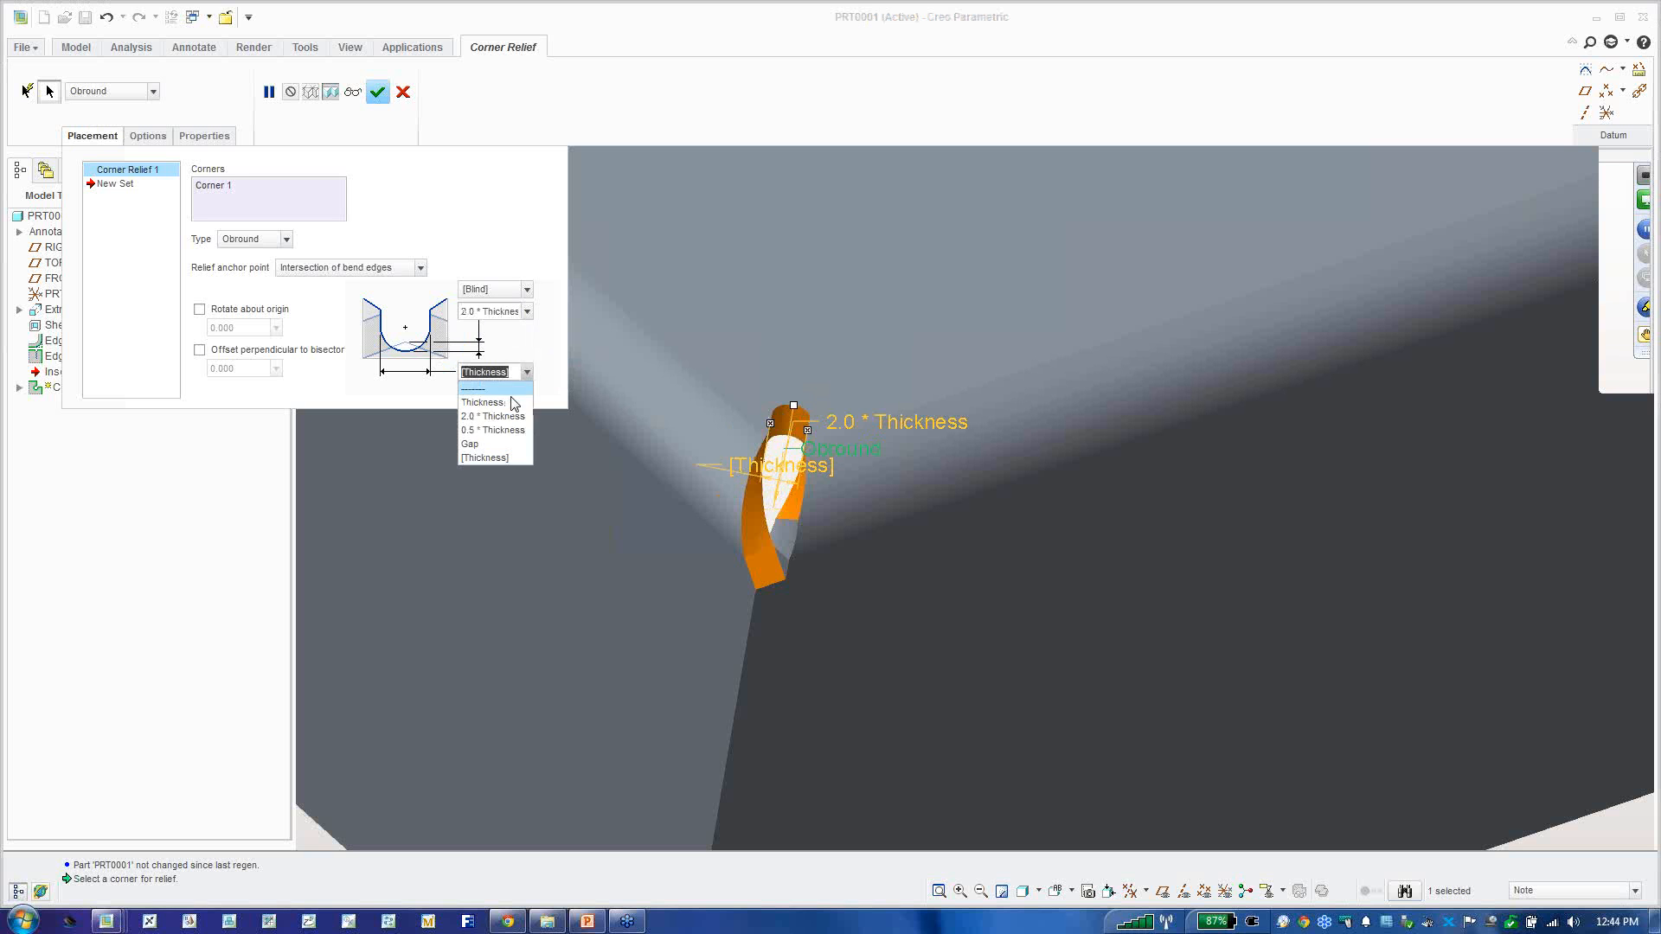
left_click(505, 416)
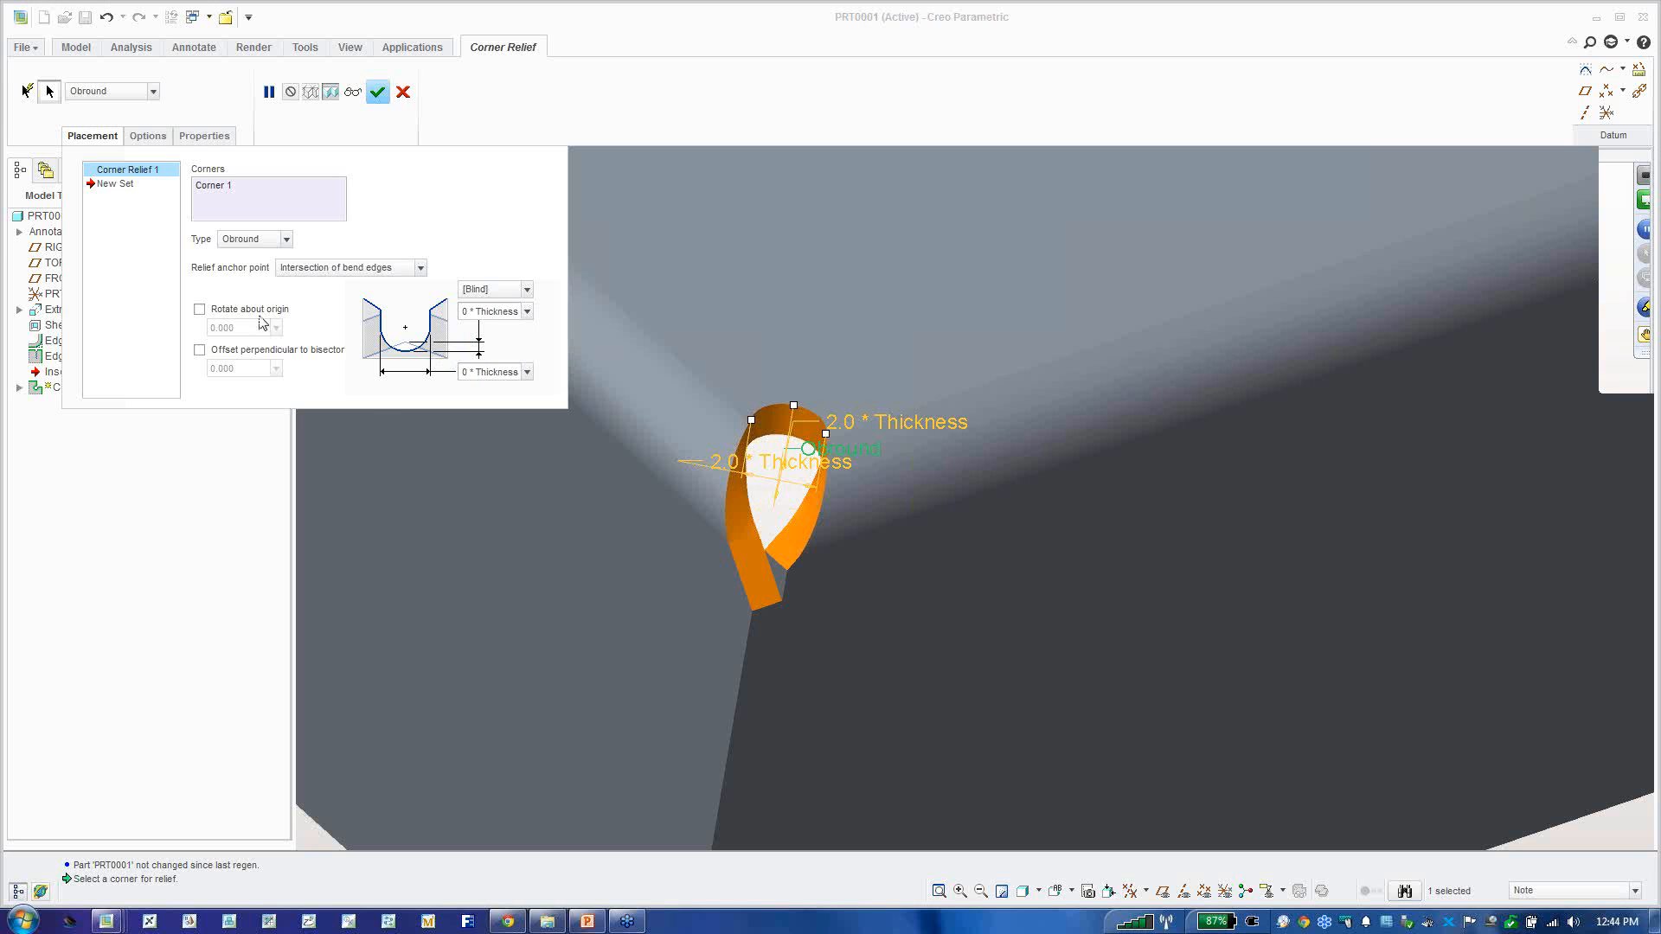
Step: Change the corner relief type from Obround to Rectangular and complete the redefinition
left_click(243, 241)
left_click(244, 311)
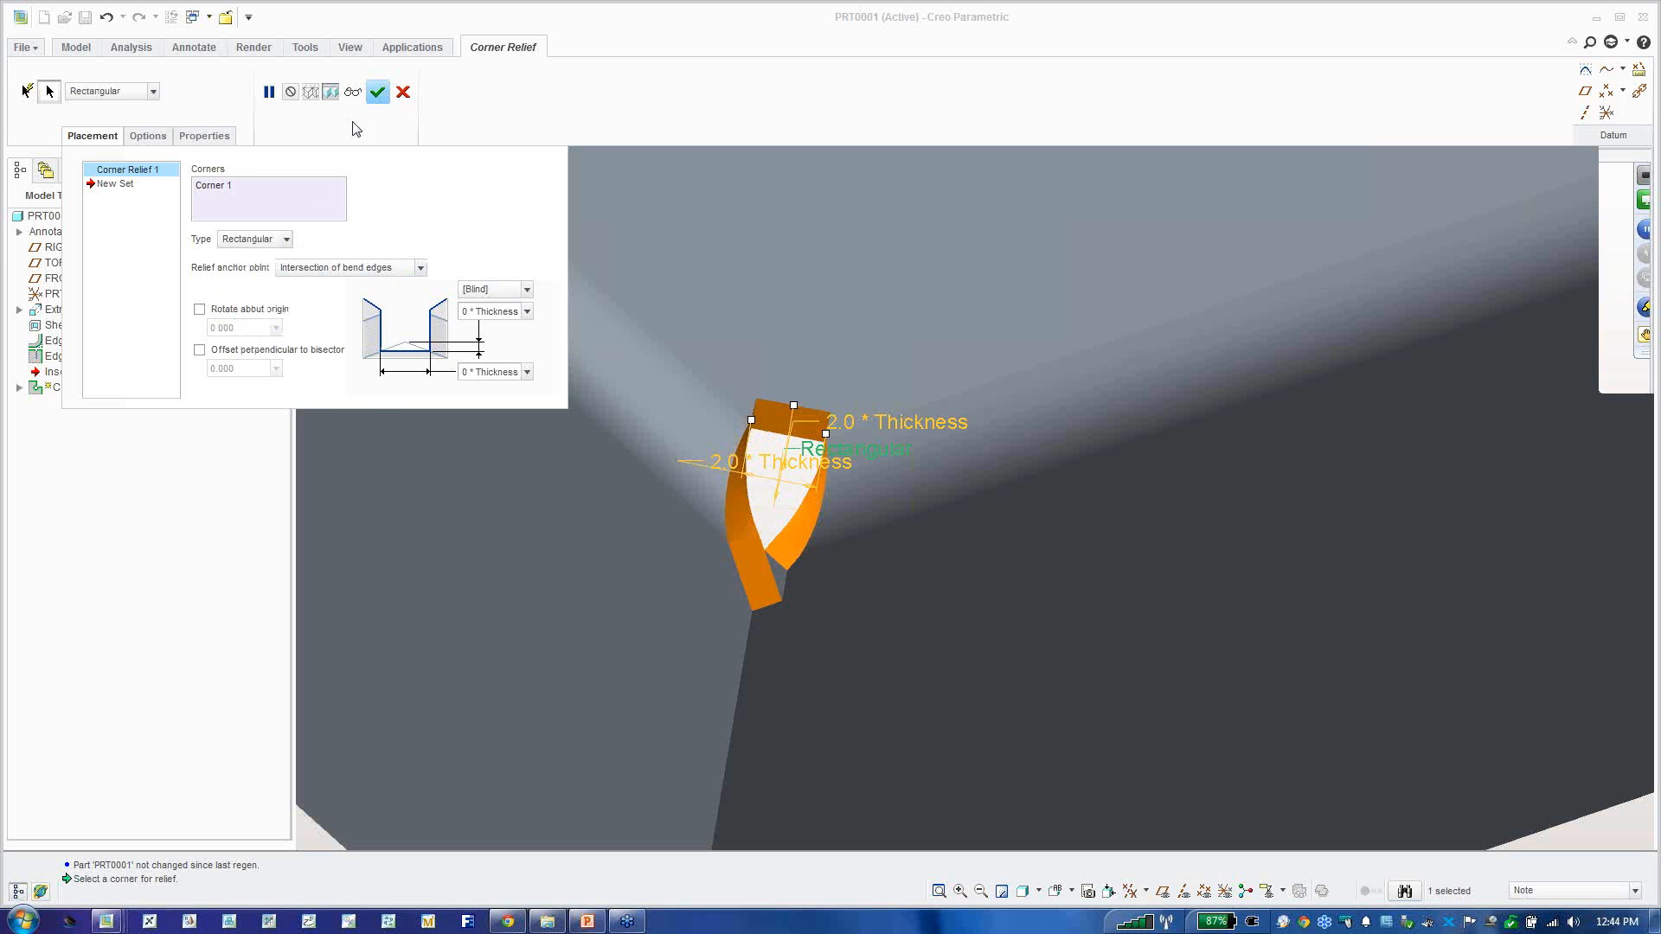
left_click(376, 96)
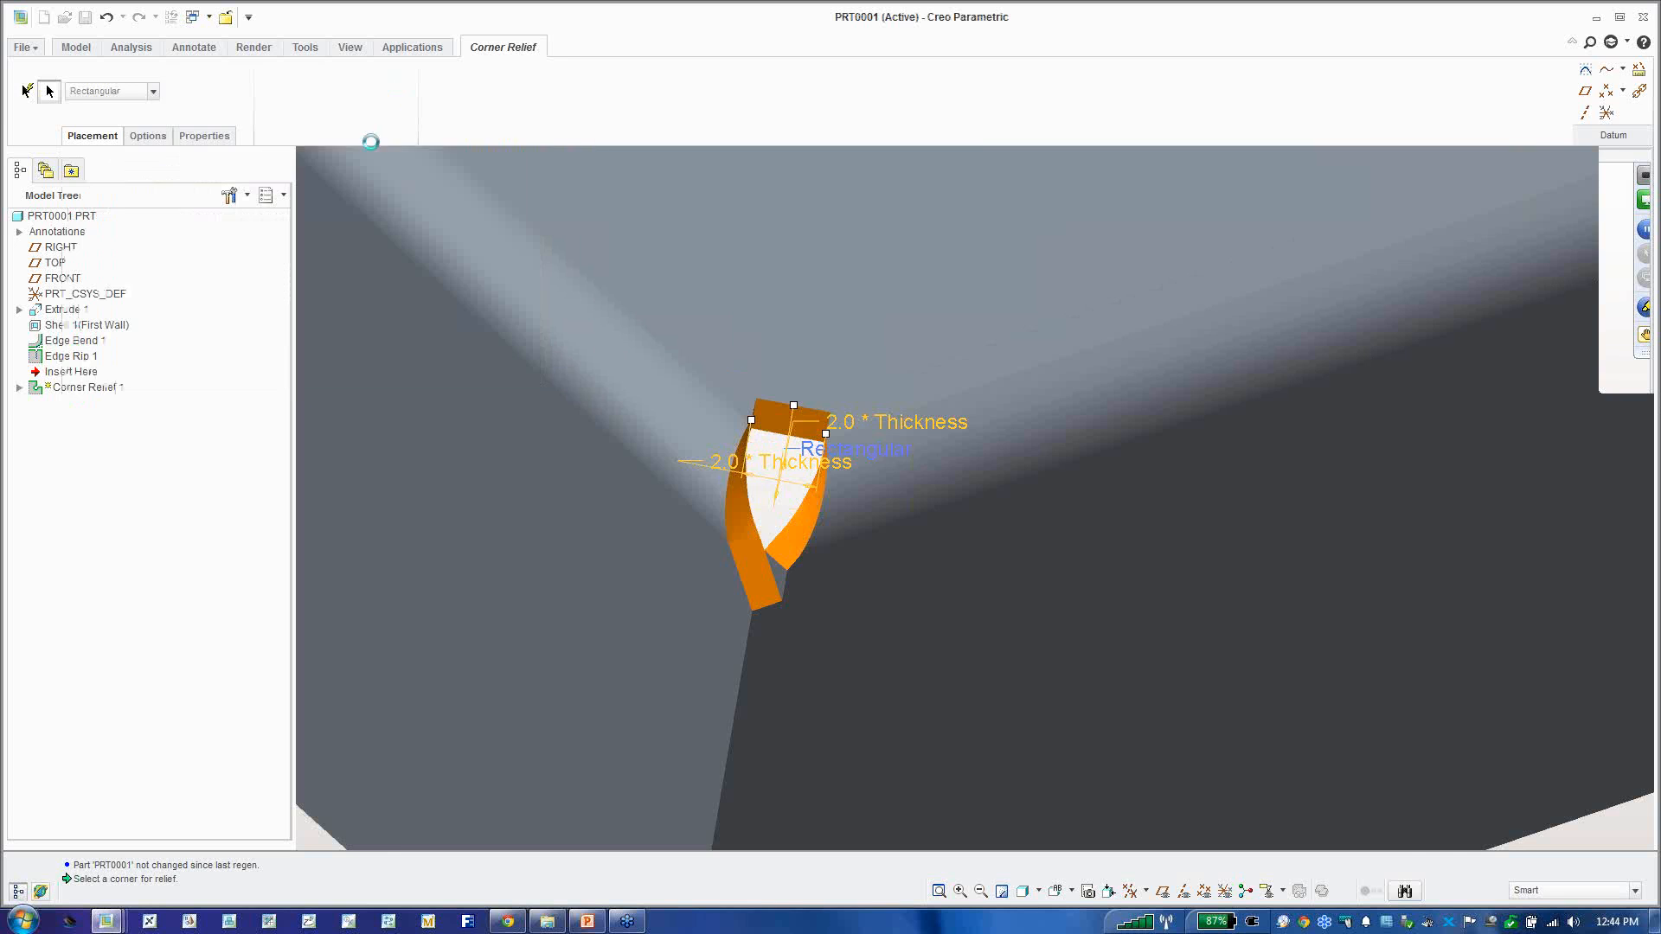
scroll(646, 480, "down", 5)
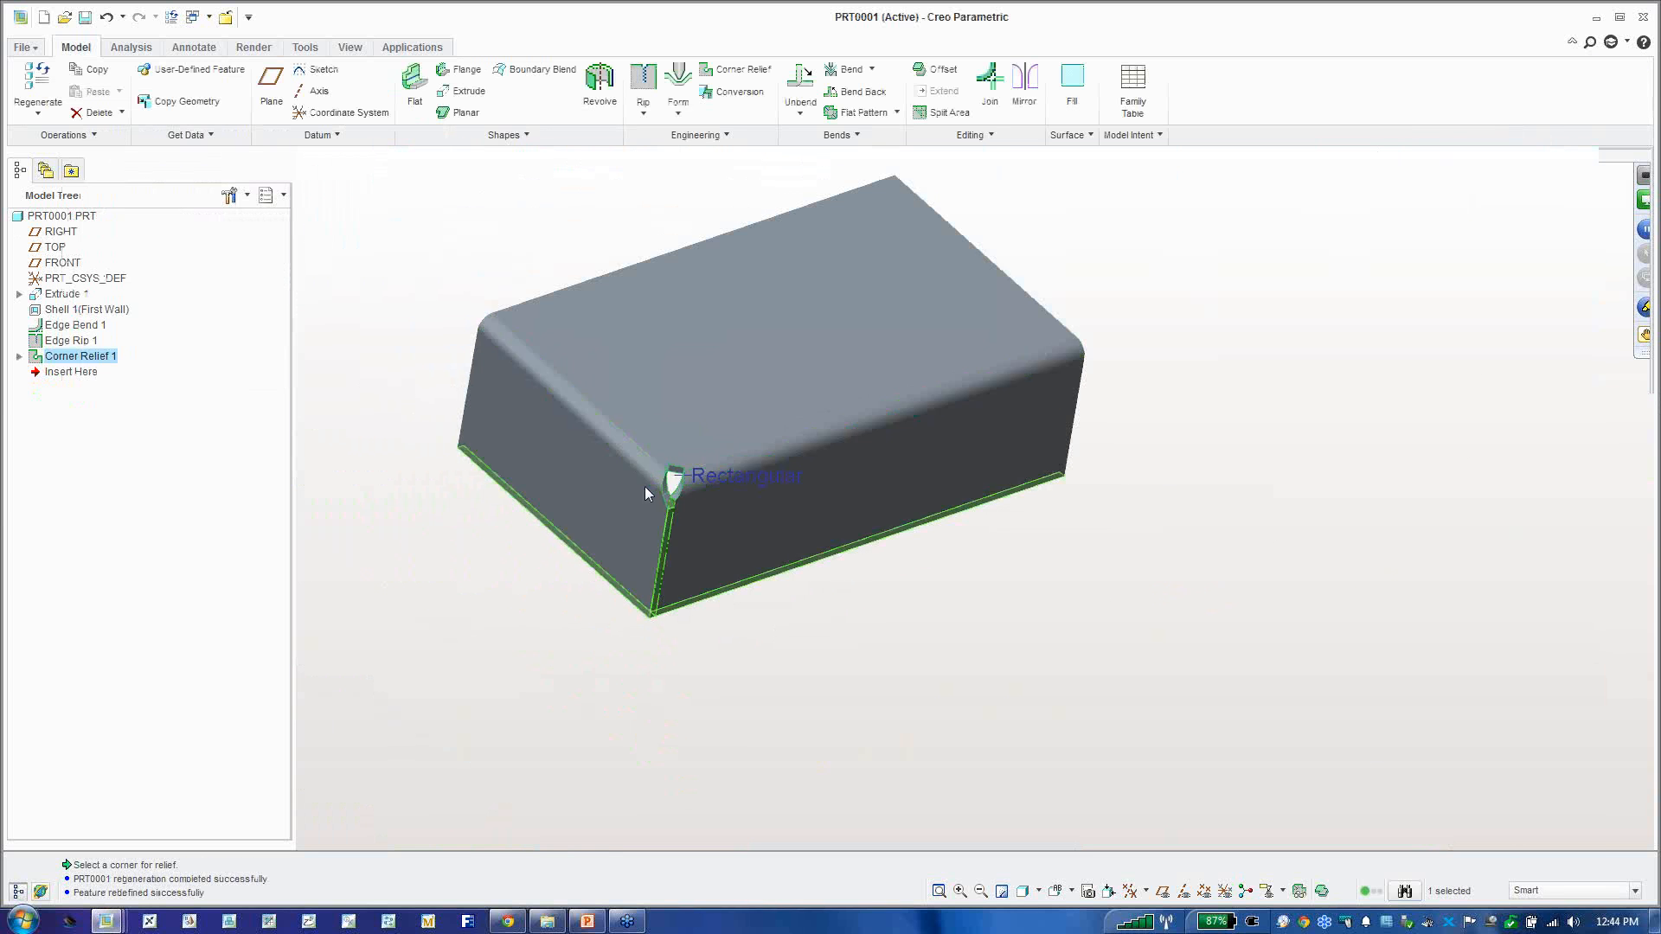
Step: Examine the rectangular relief in the flat pattern preview with the overall bounding dimensions displayed, and close the preview
left_click(1301, 892)
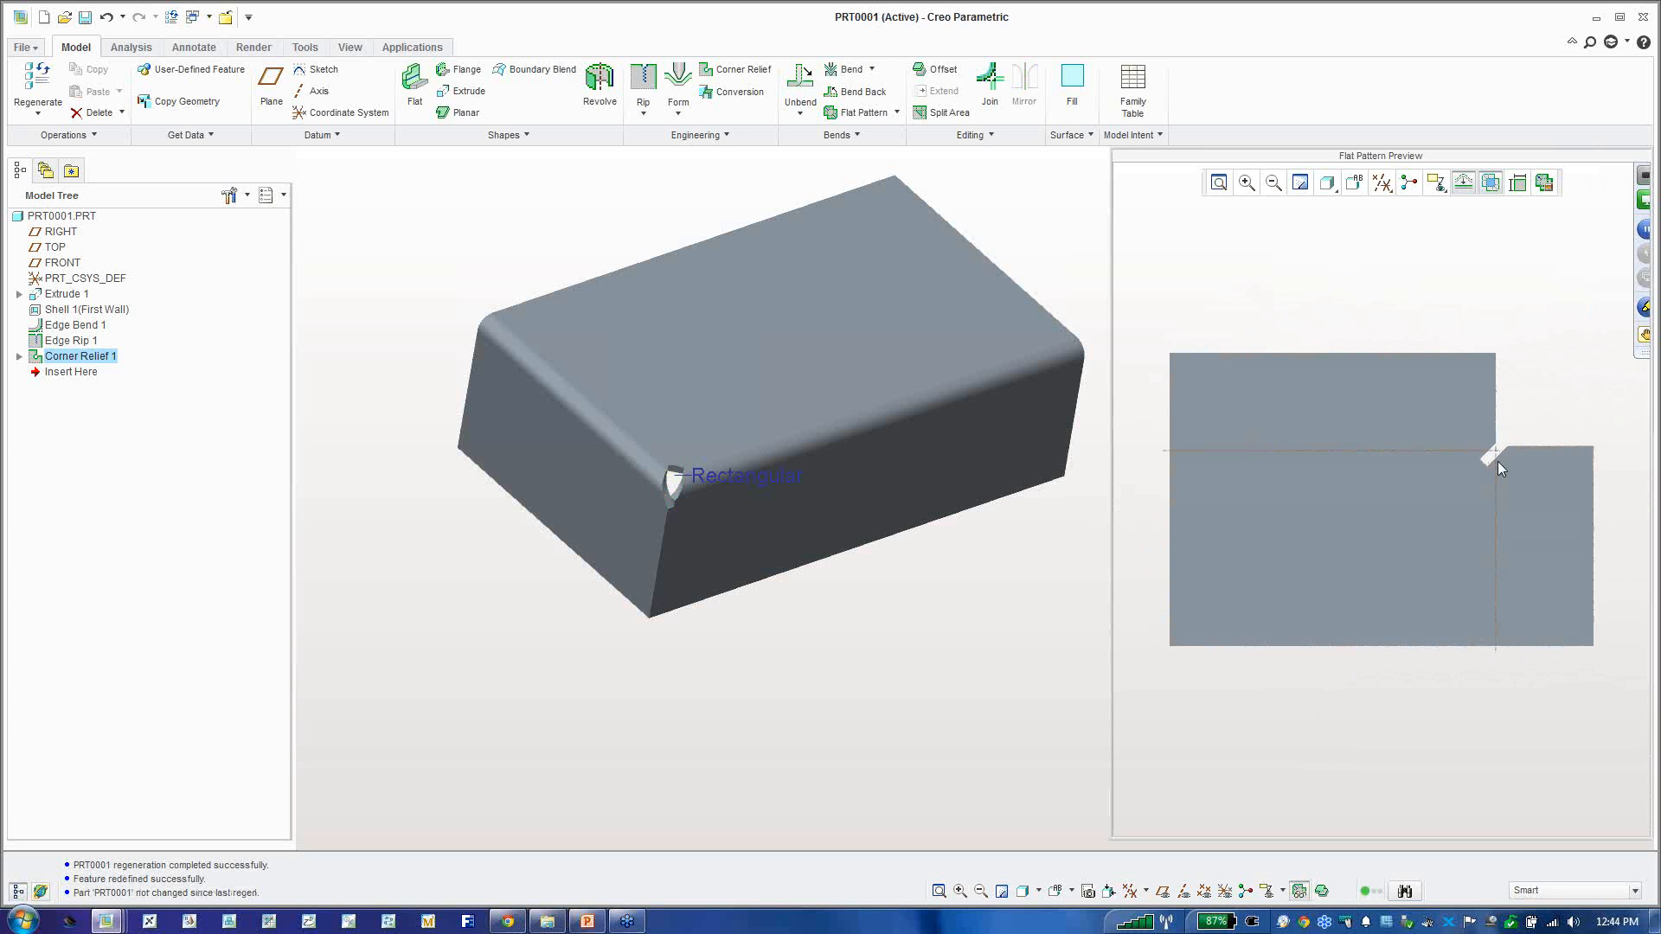
left_click(1517, 184)
scroll(1359, 529, "down", 1)
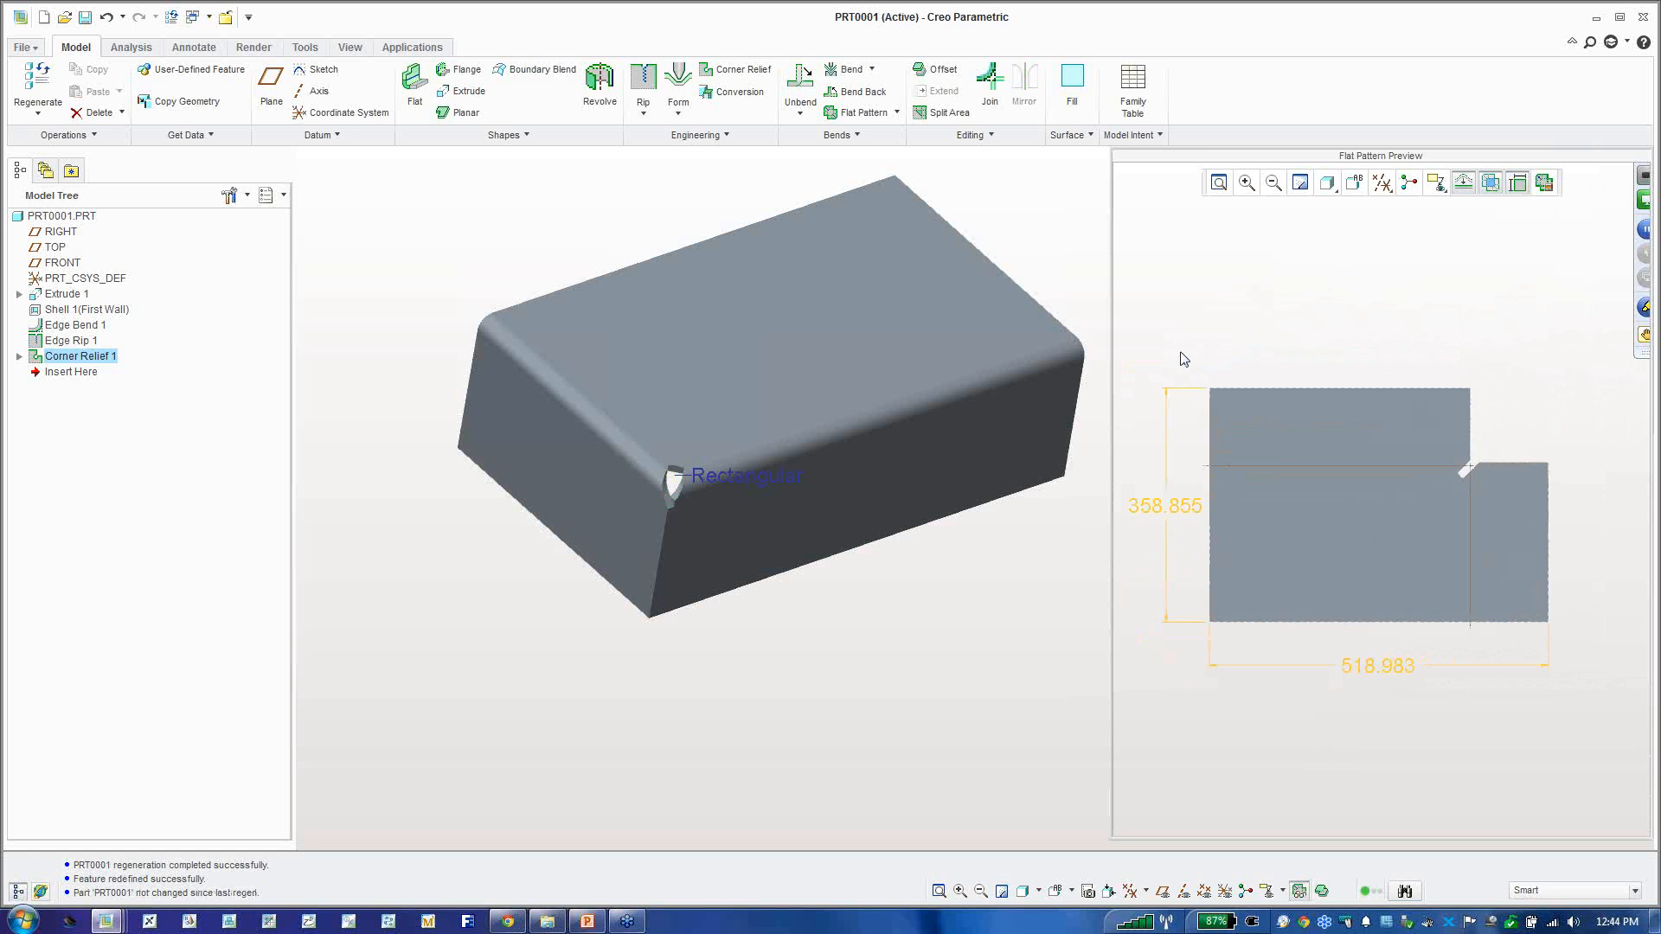
left_click(1299, 892)
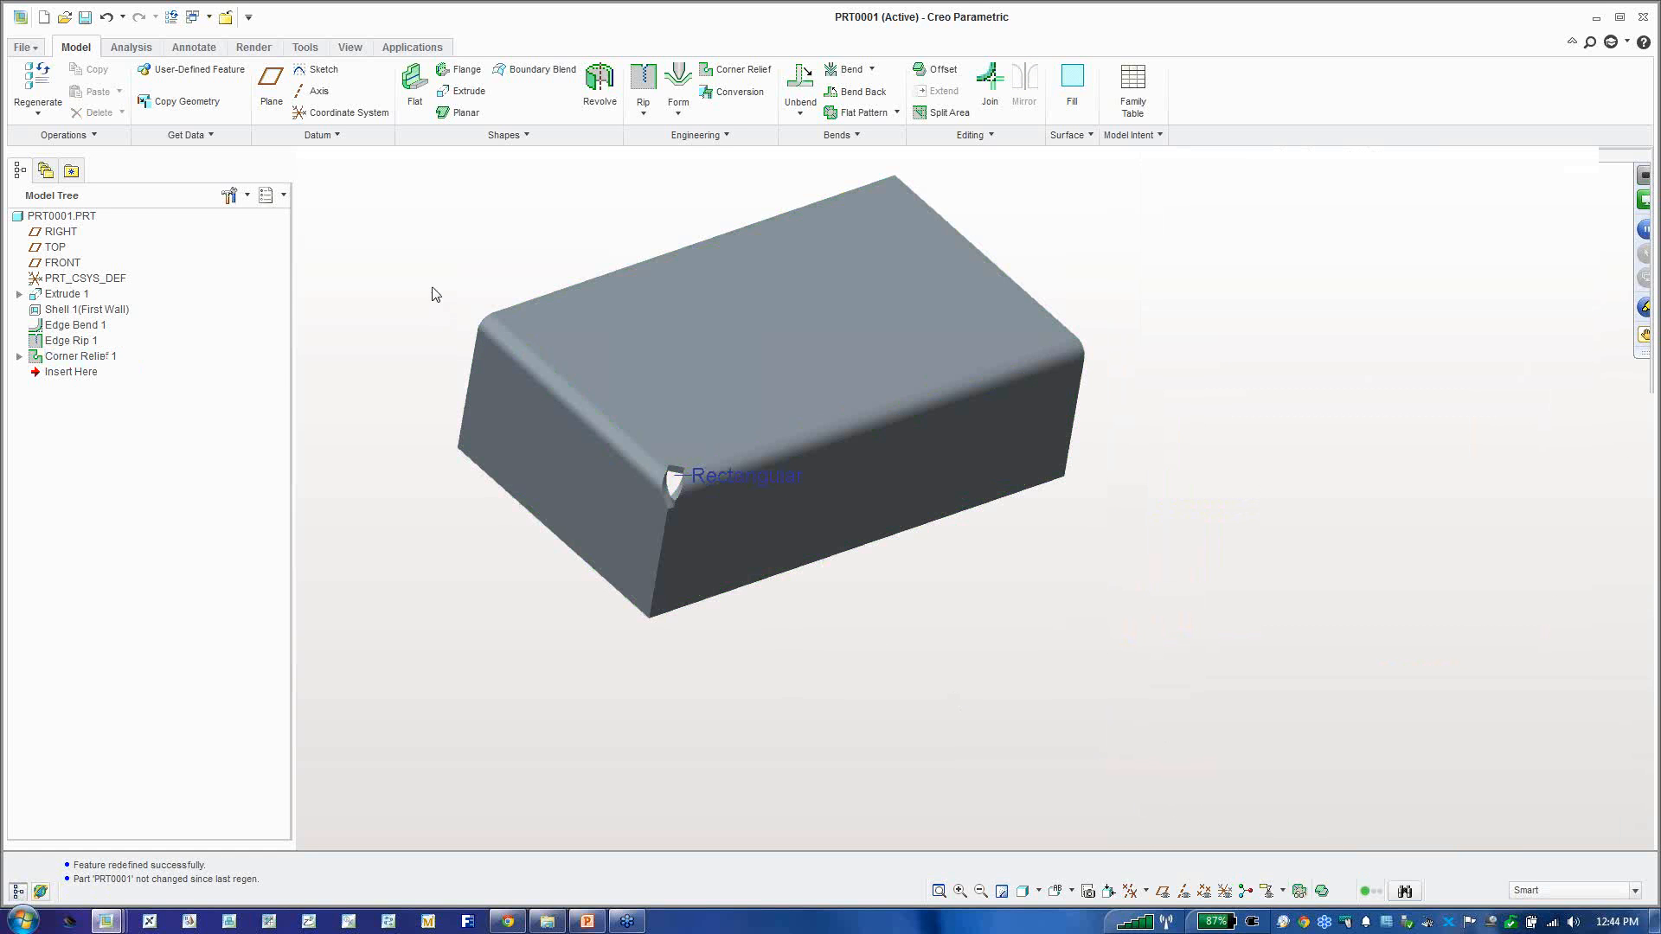
Step: Switch to the BEND-BACK.PRT model and inspect its double-bent sheet metal wall from several angles
left_click(201, 22)
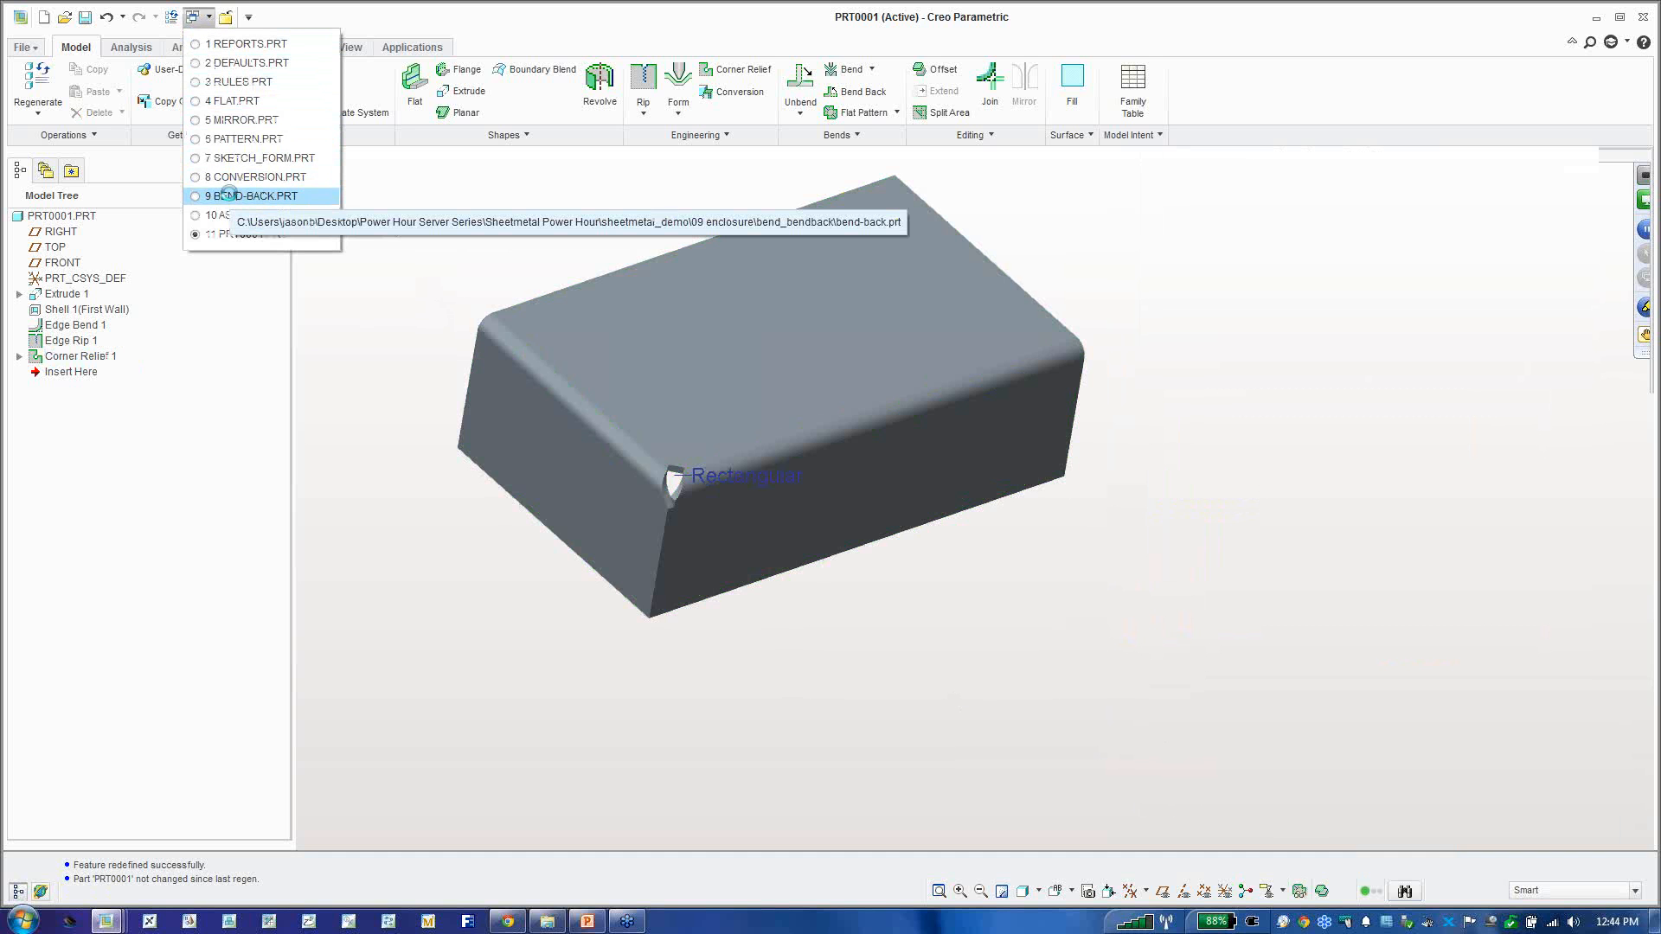
left_click(232, 196)
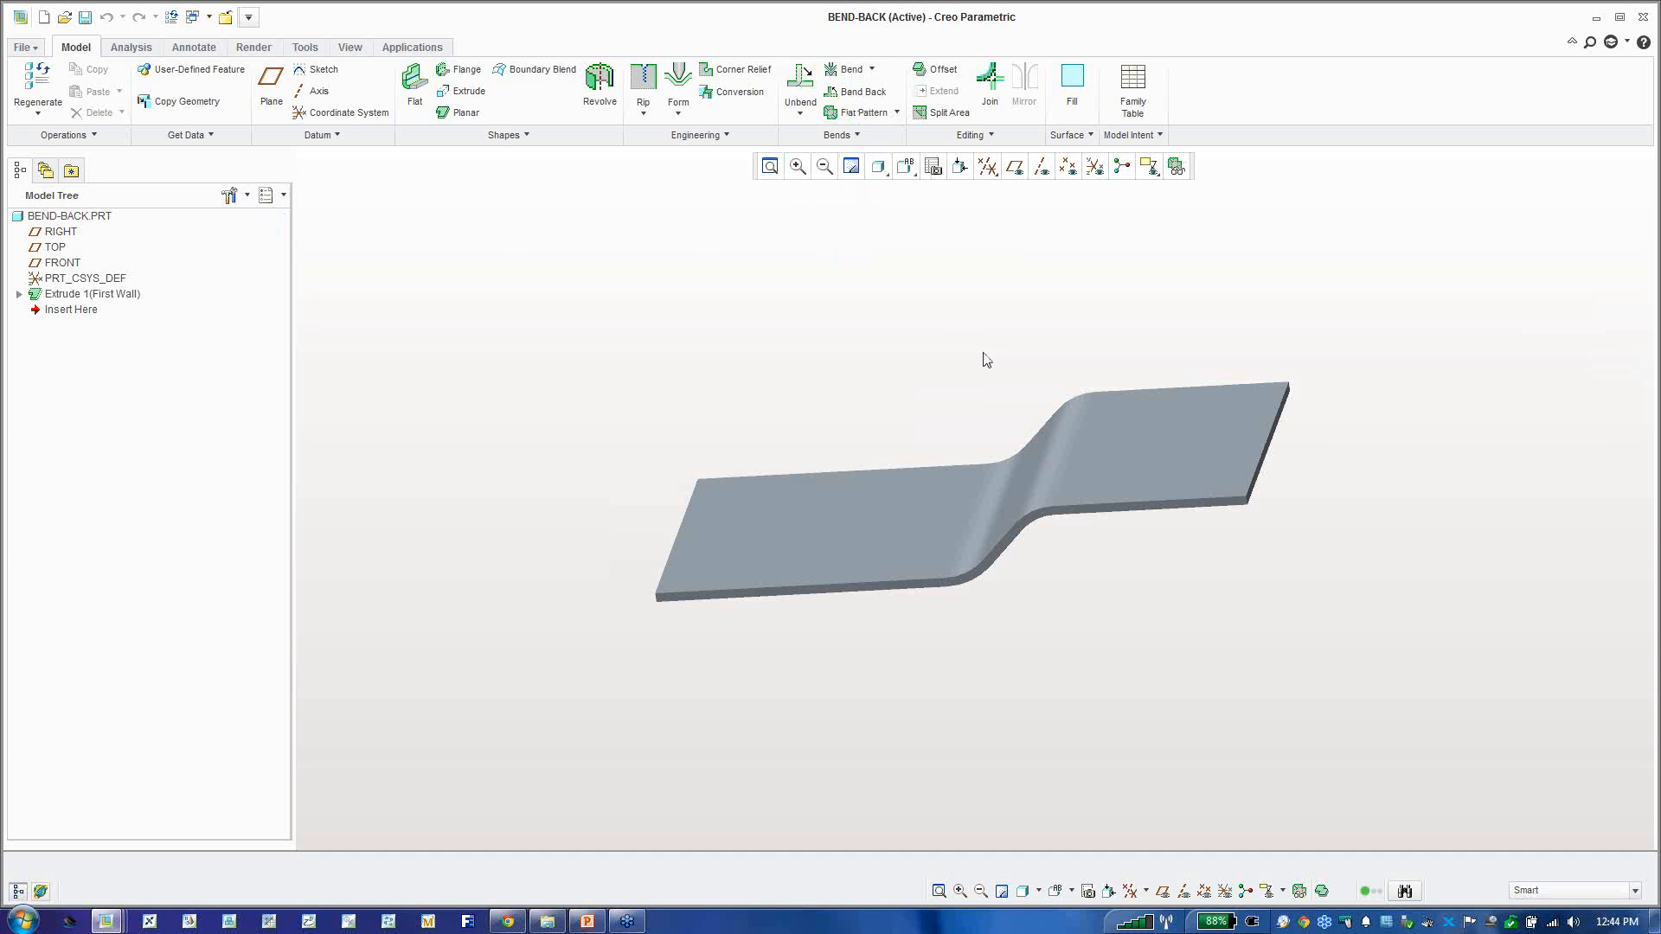
middle_click_drag(995, 385, 1114, 429)
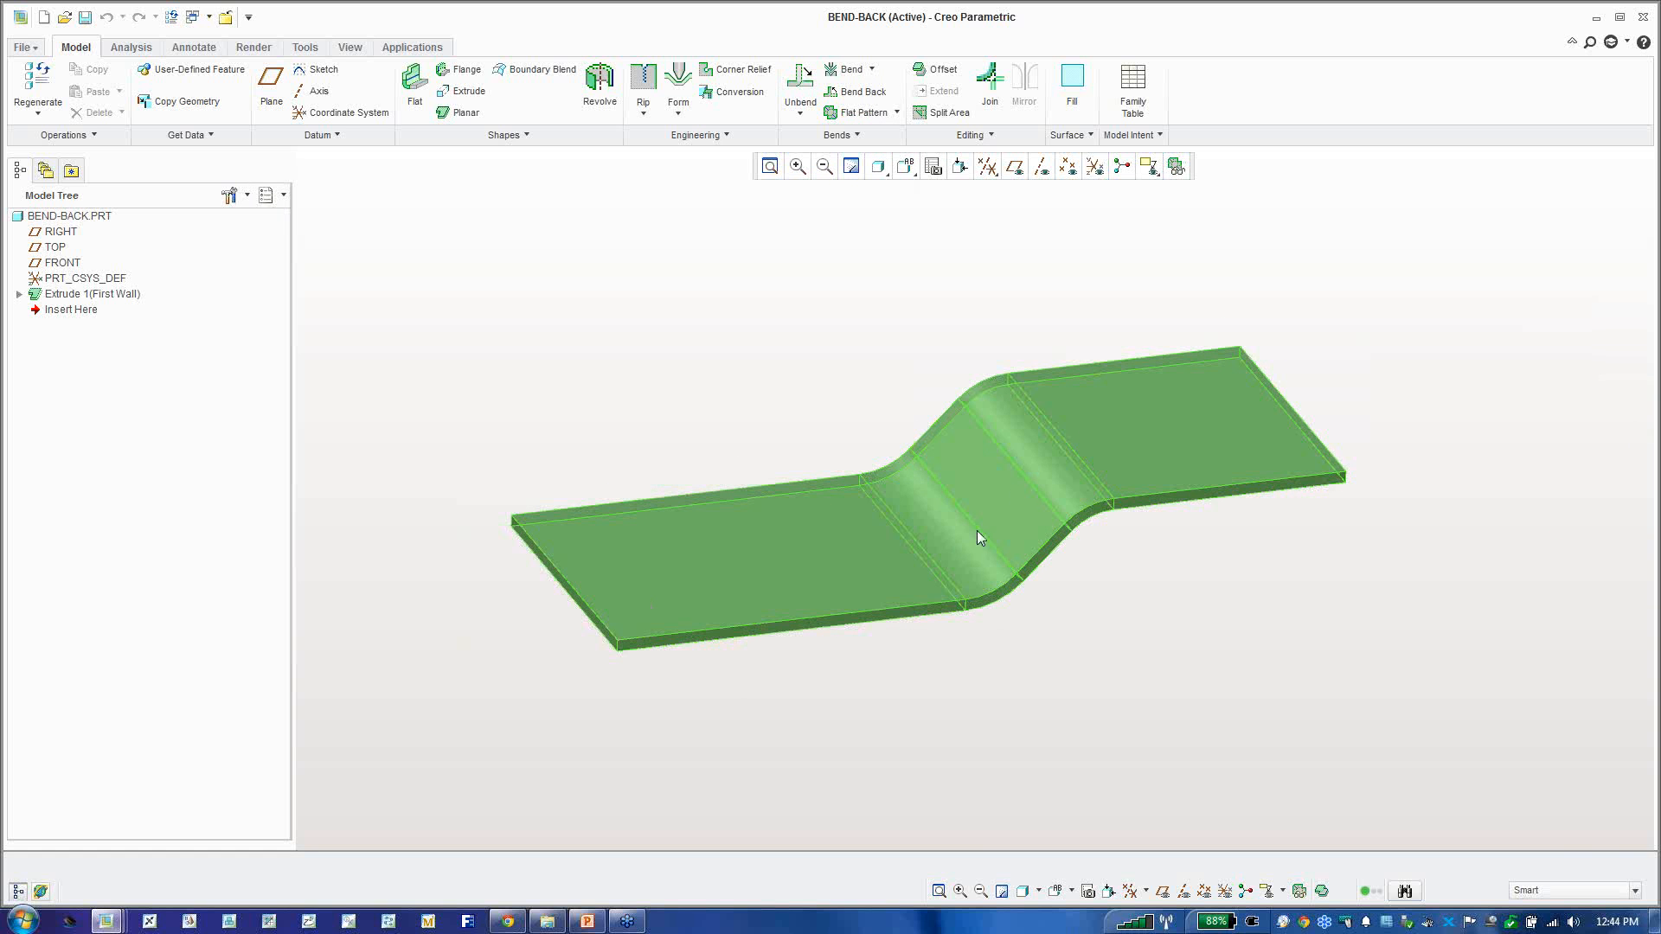
middle_click_drag(625, 505, 686, 498)
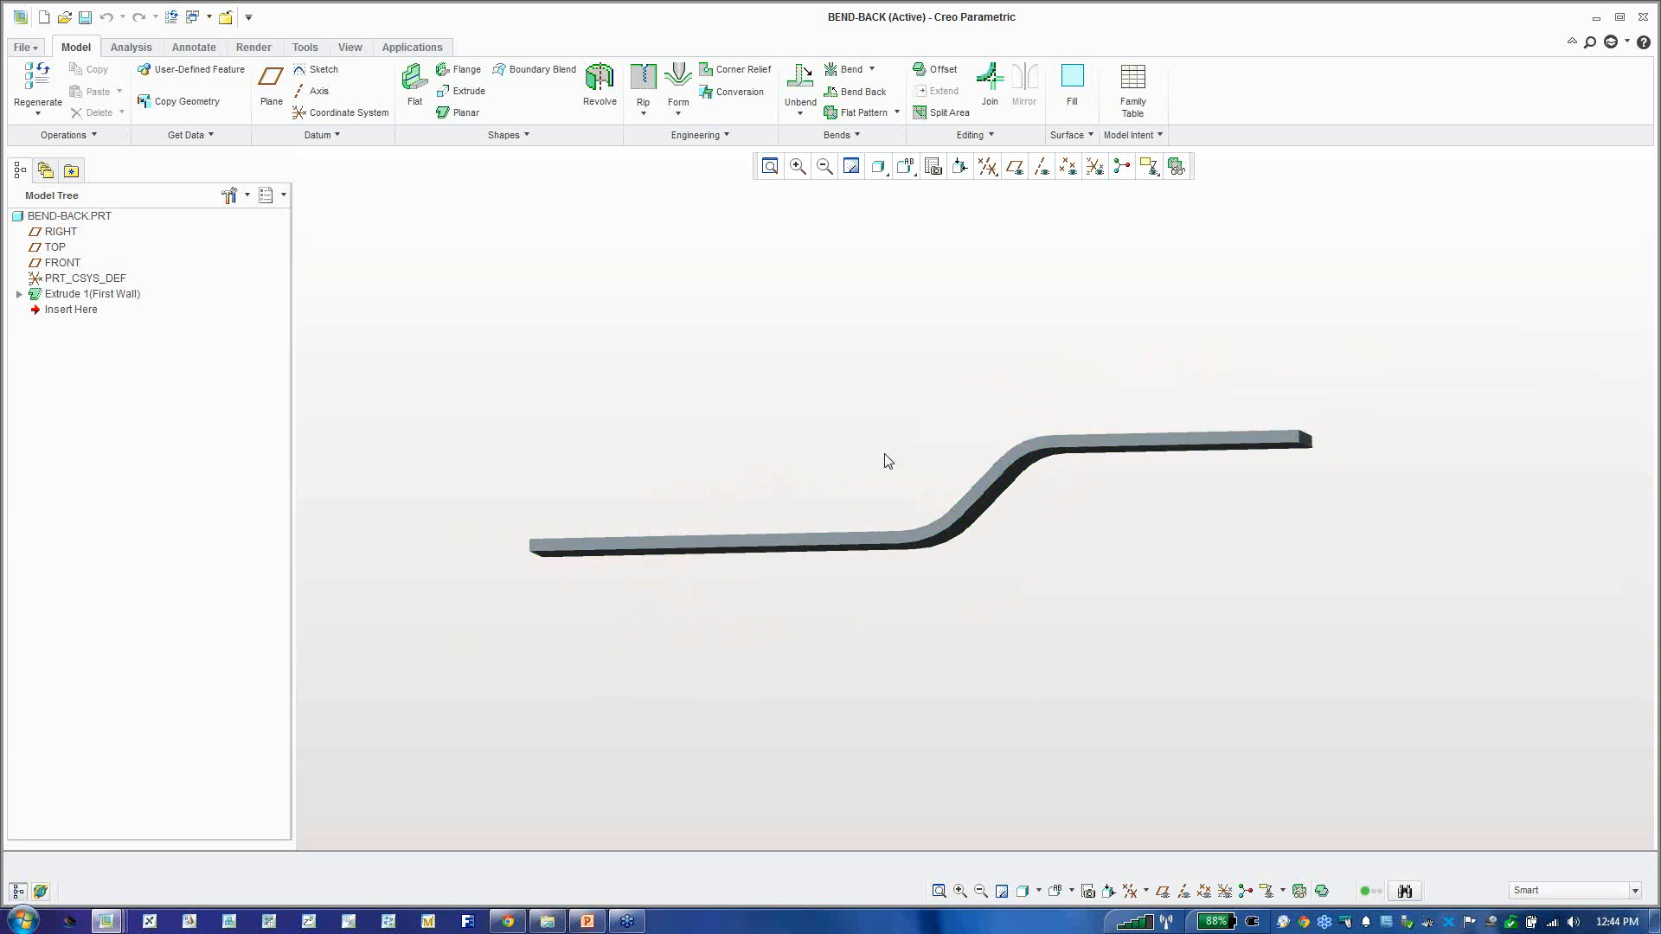
middle_click_drag(620, 460, 692, 532)
scroll(838, 367, "up", 4)
scroll(849, 297, "down", 4)
middle_click_drag(929, 436, 900, 403)
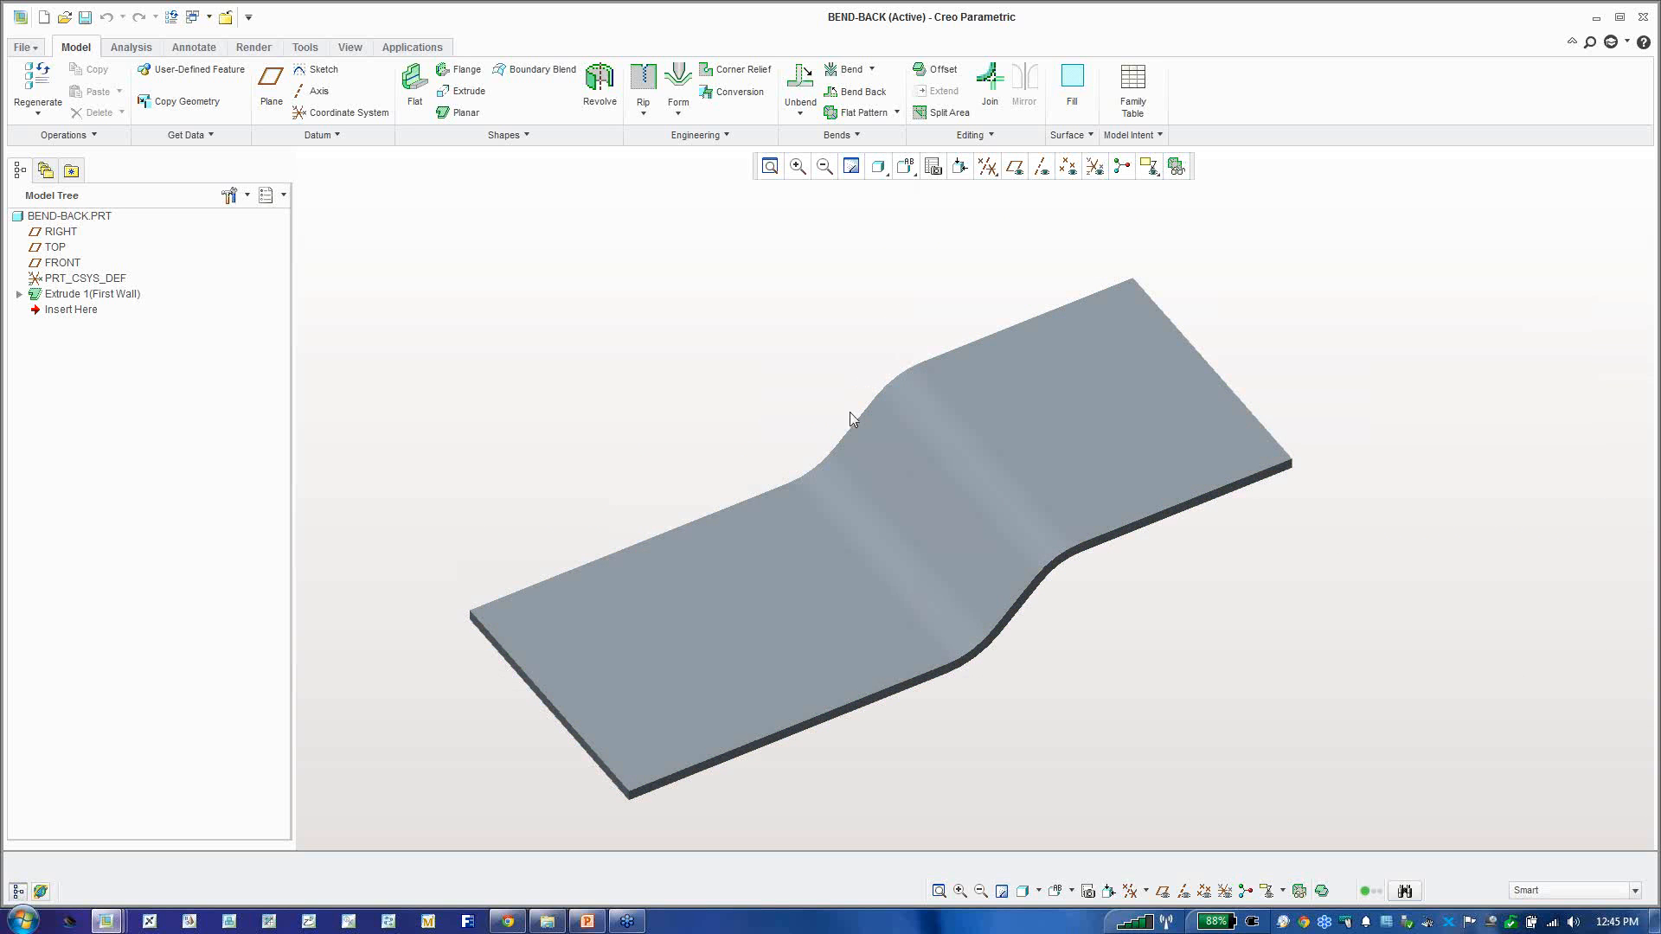
middle_click_drag(850, 412, 532, 578)
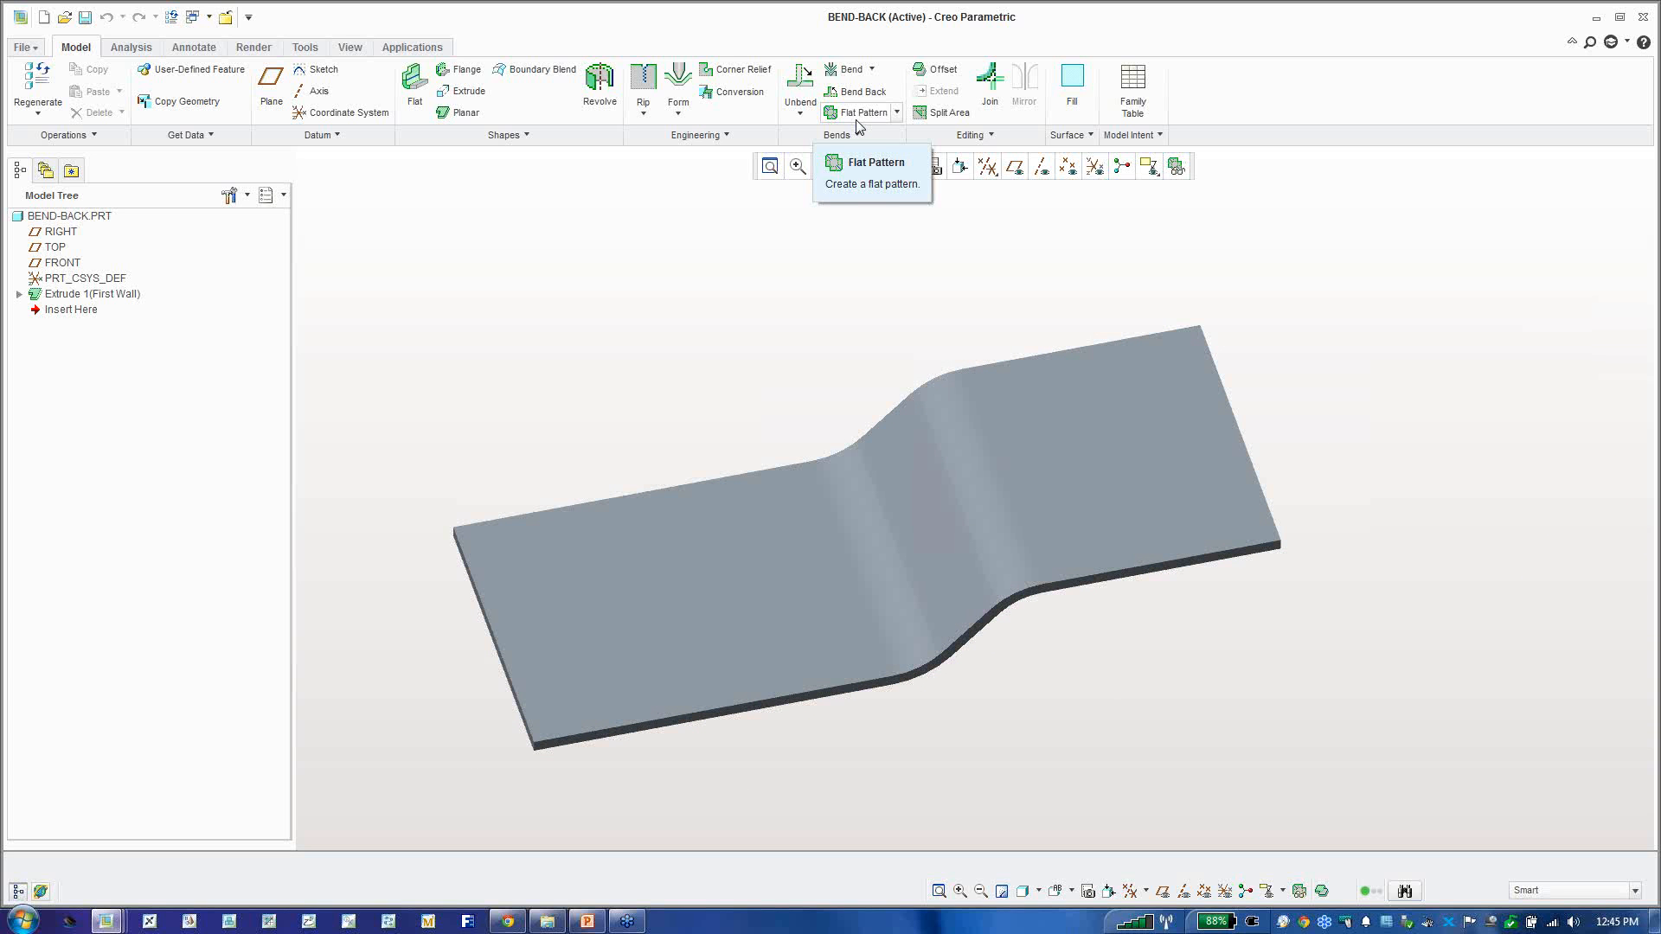
Step: Unbend the whole part, keeping the raised flat surface at the upper end of the wall fixed
left_click(804, 85)
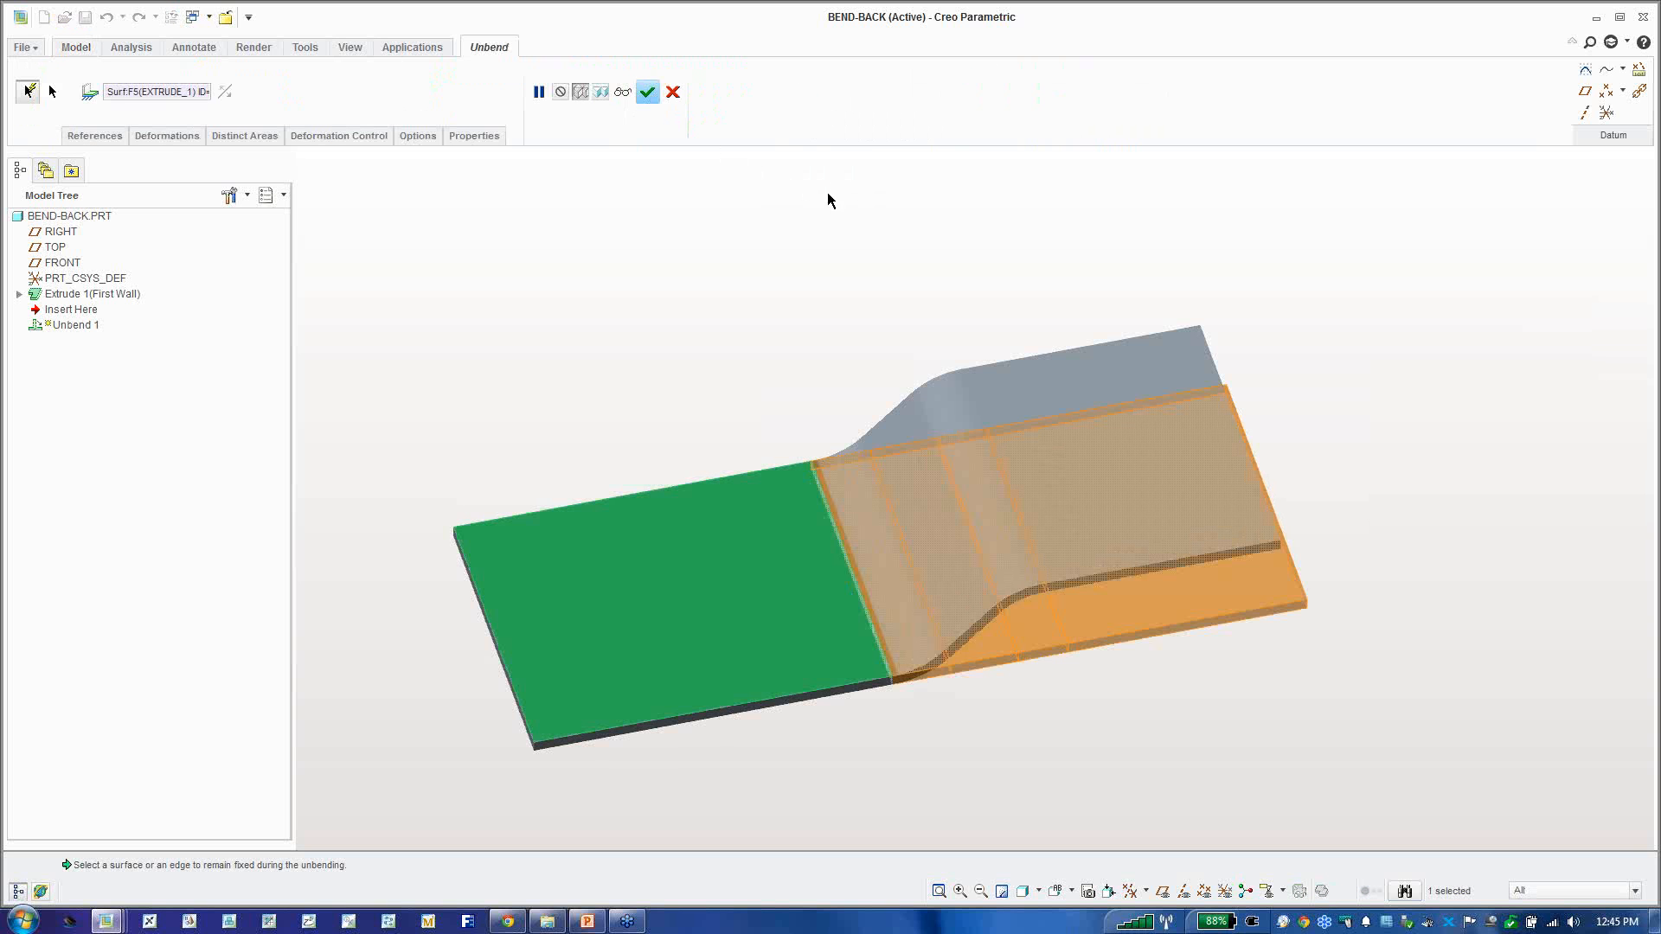
left_click(1135, 424)
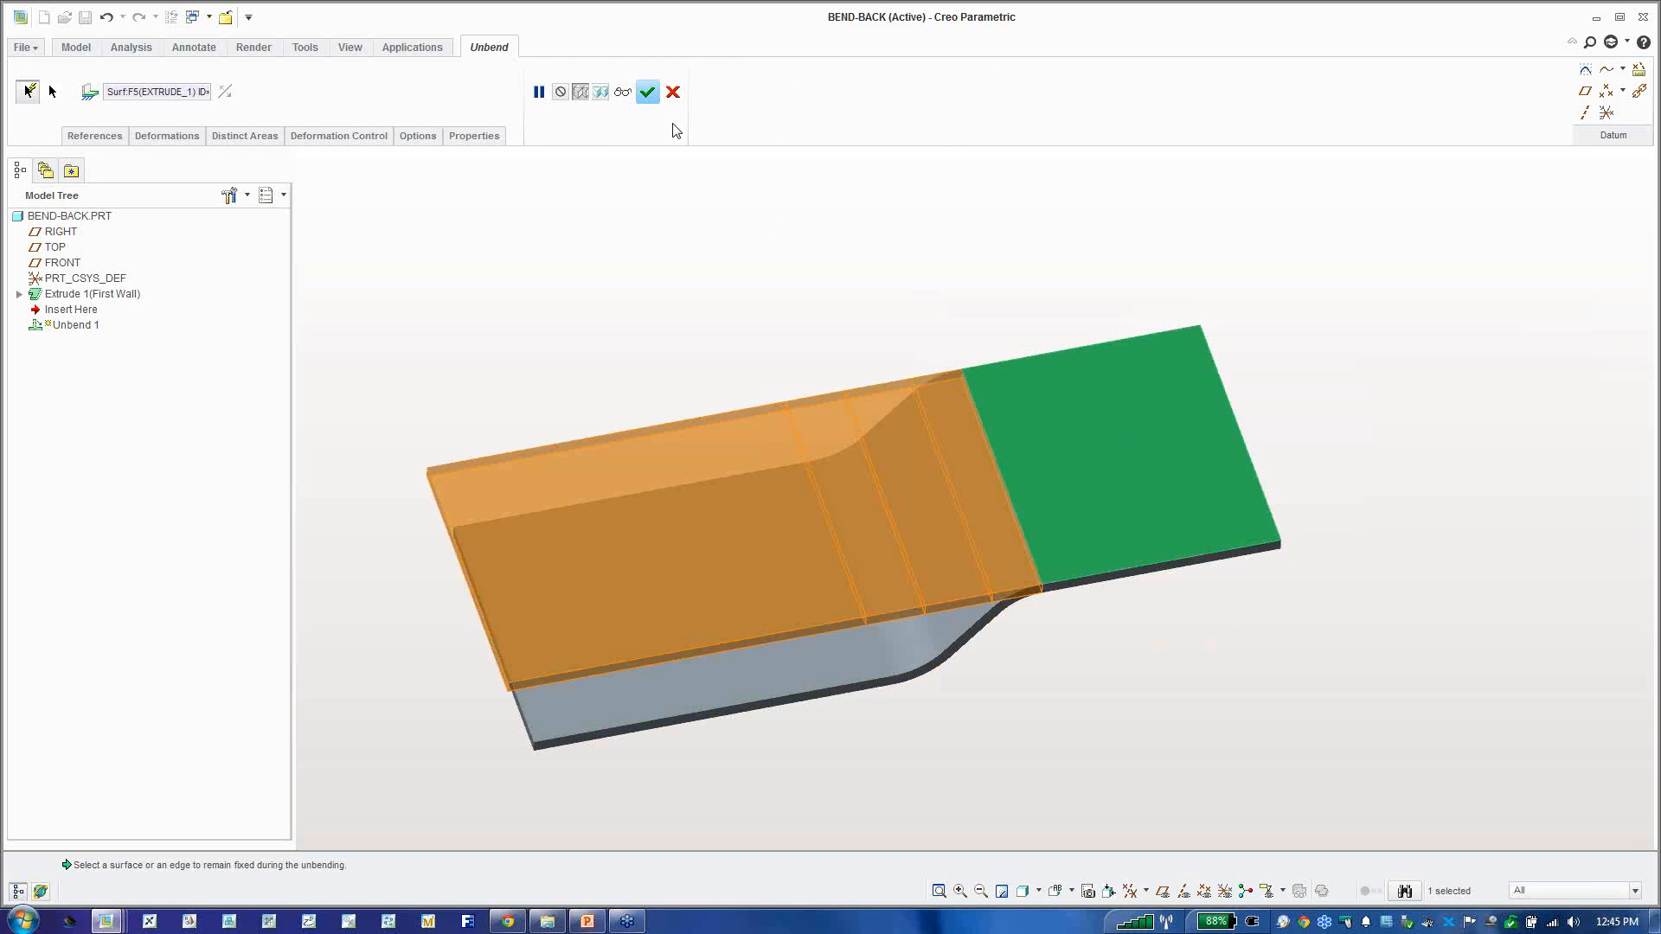
left_click(646, 98)
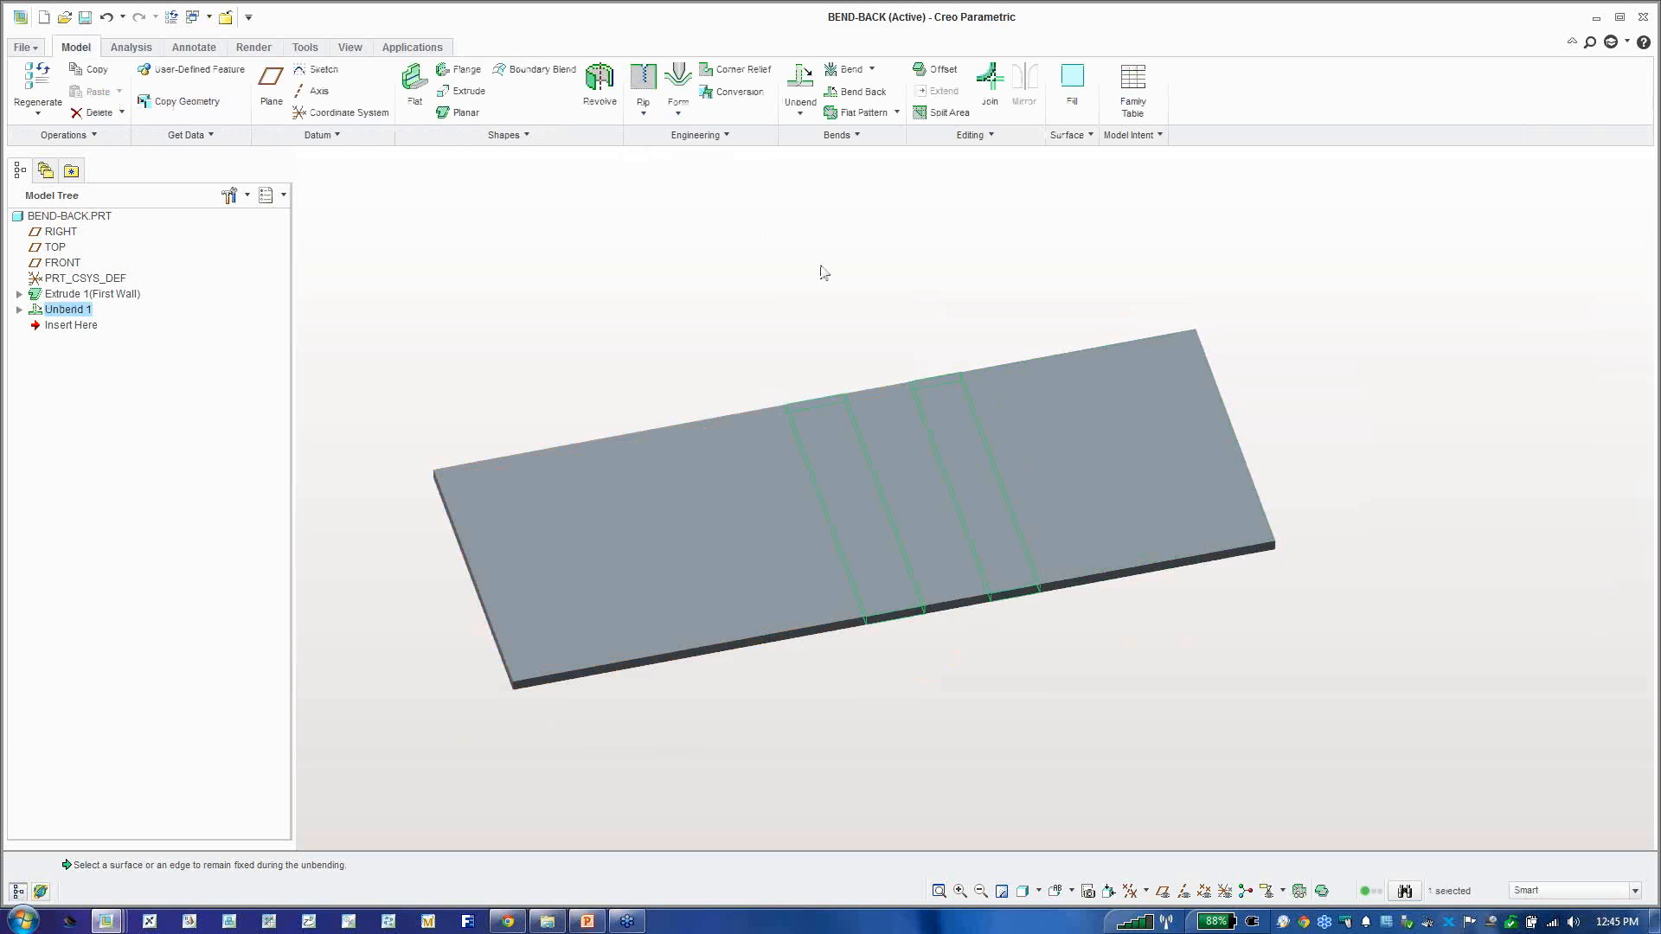
Step: Start an Extrude on the flattened sheet's upper surface and sketch a corner rectangle about 94 by 24 inside its outline
left_click(1056, 440)
left_click(1053, 434)
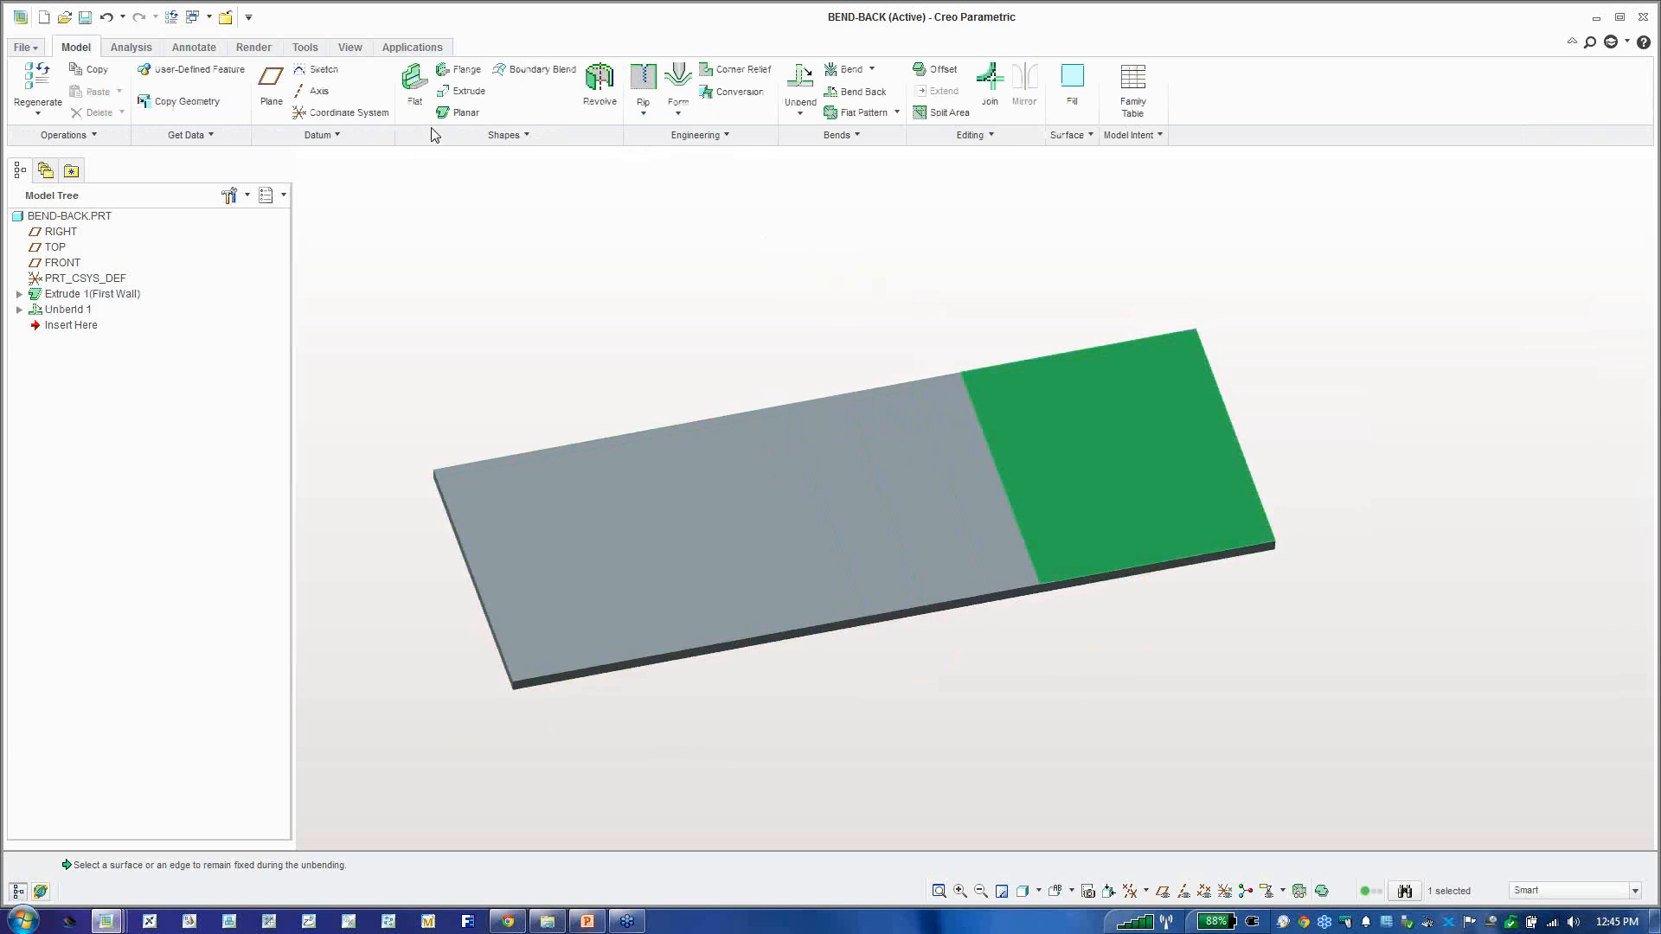
left_click(464, 91)
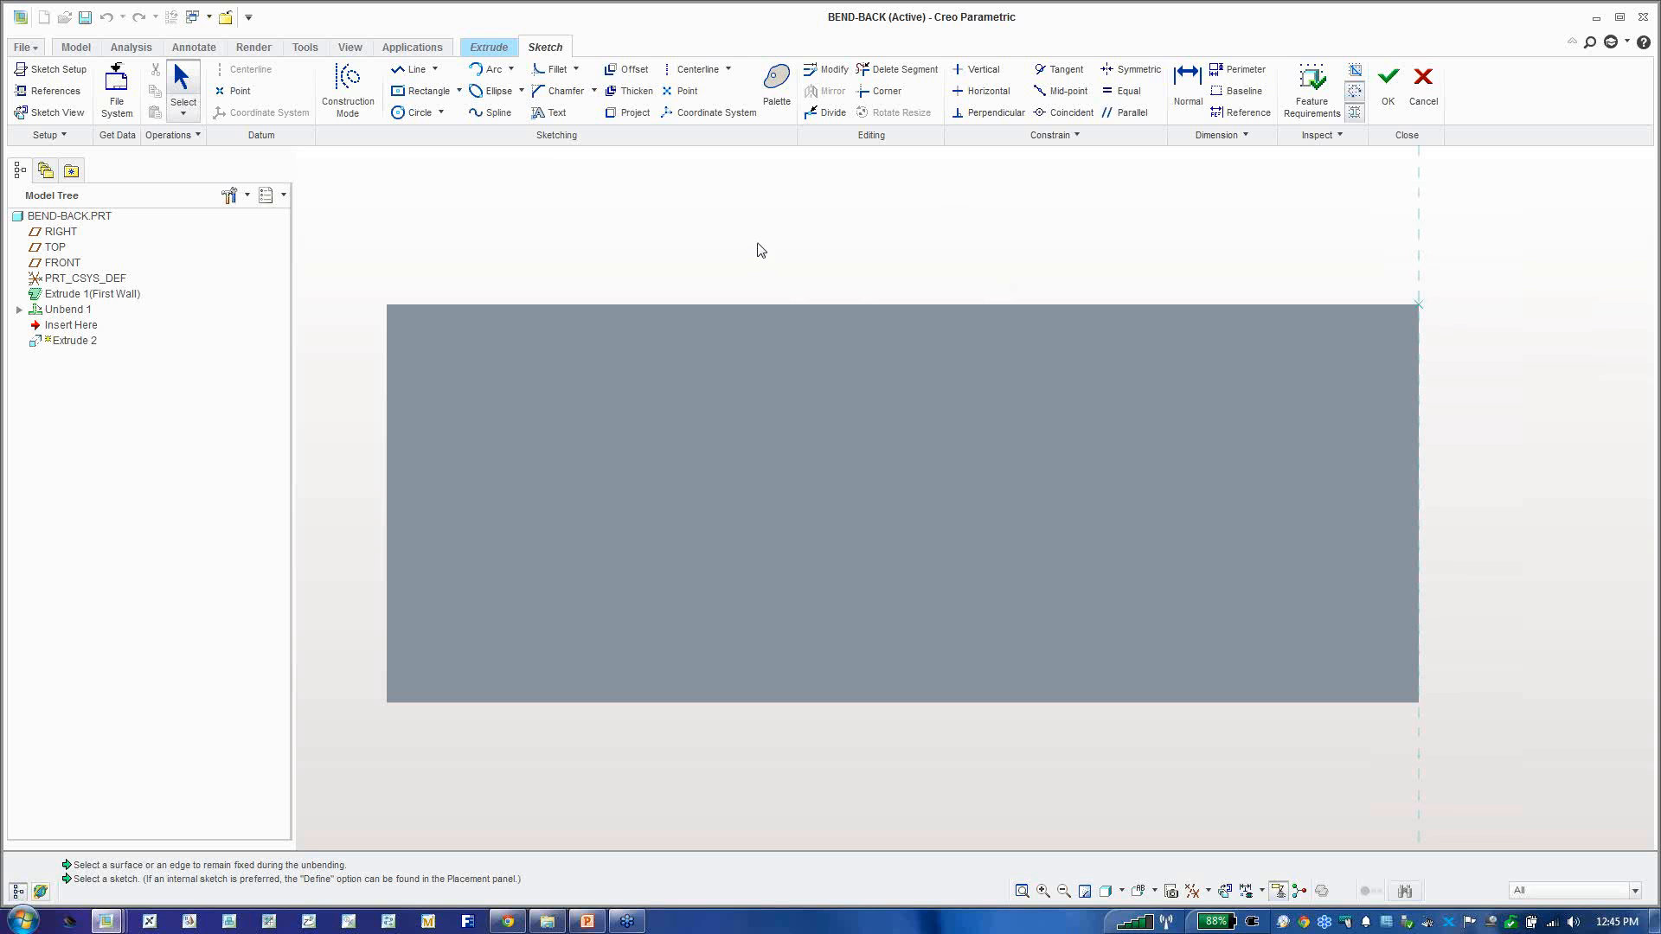
left_click(458, 91)
left_click(463, 115)
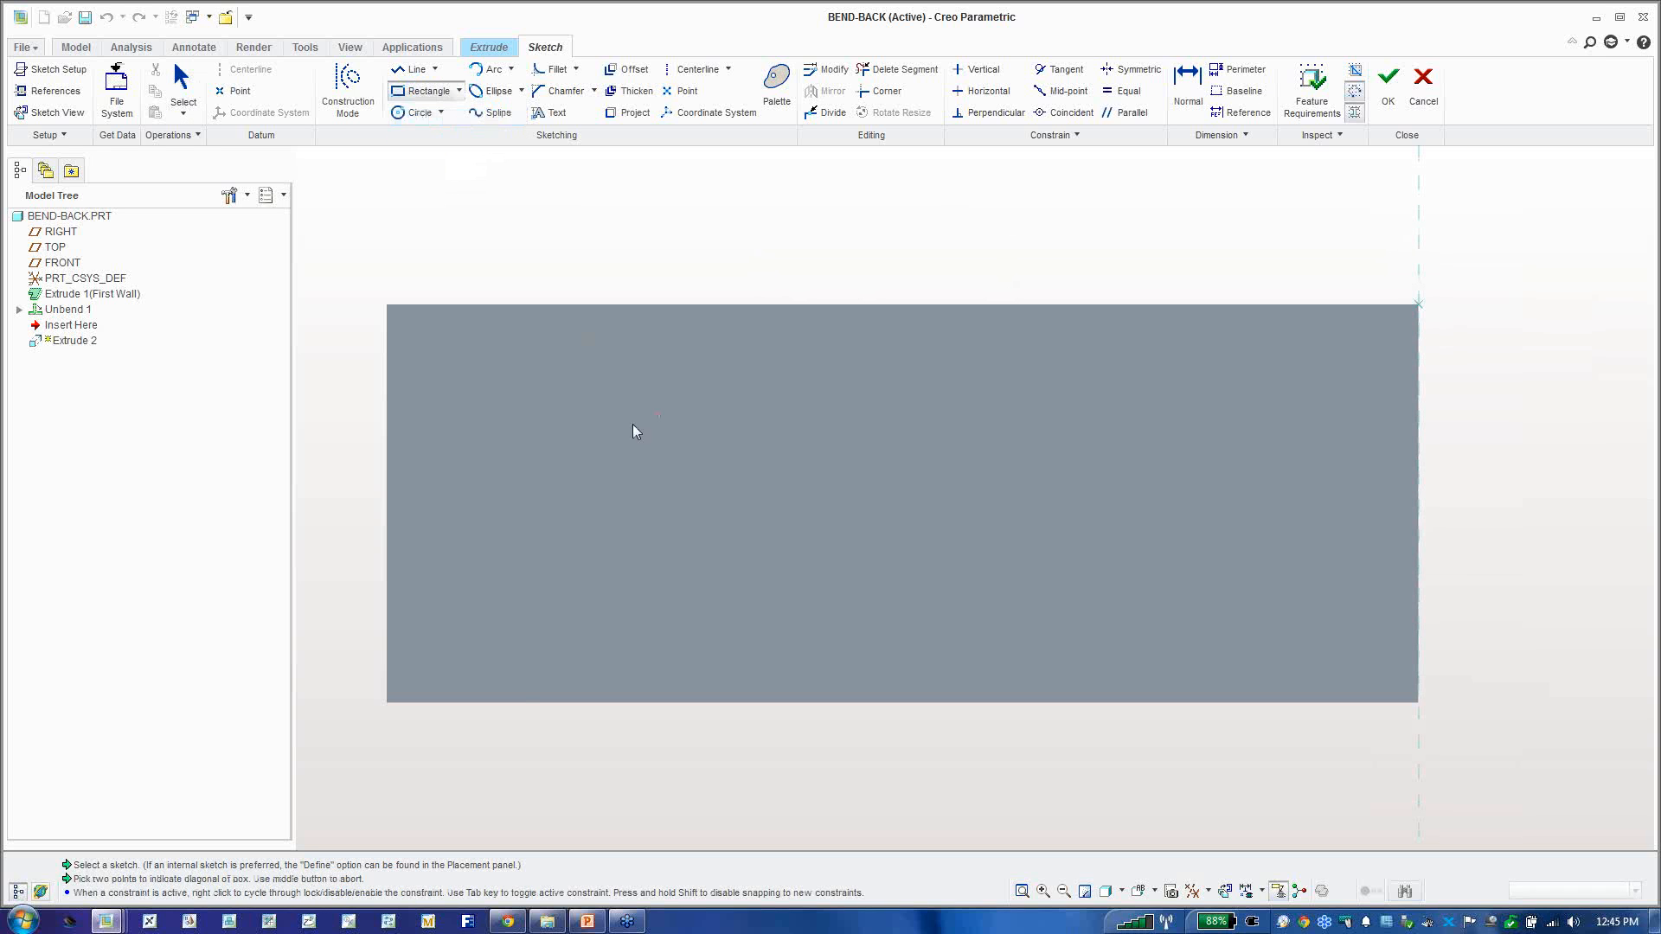
left_click(500, 404)
left_click(1249, 596)
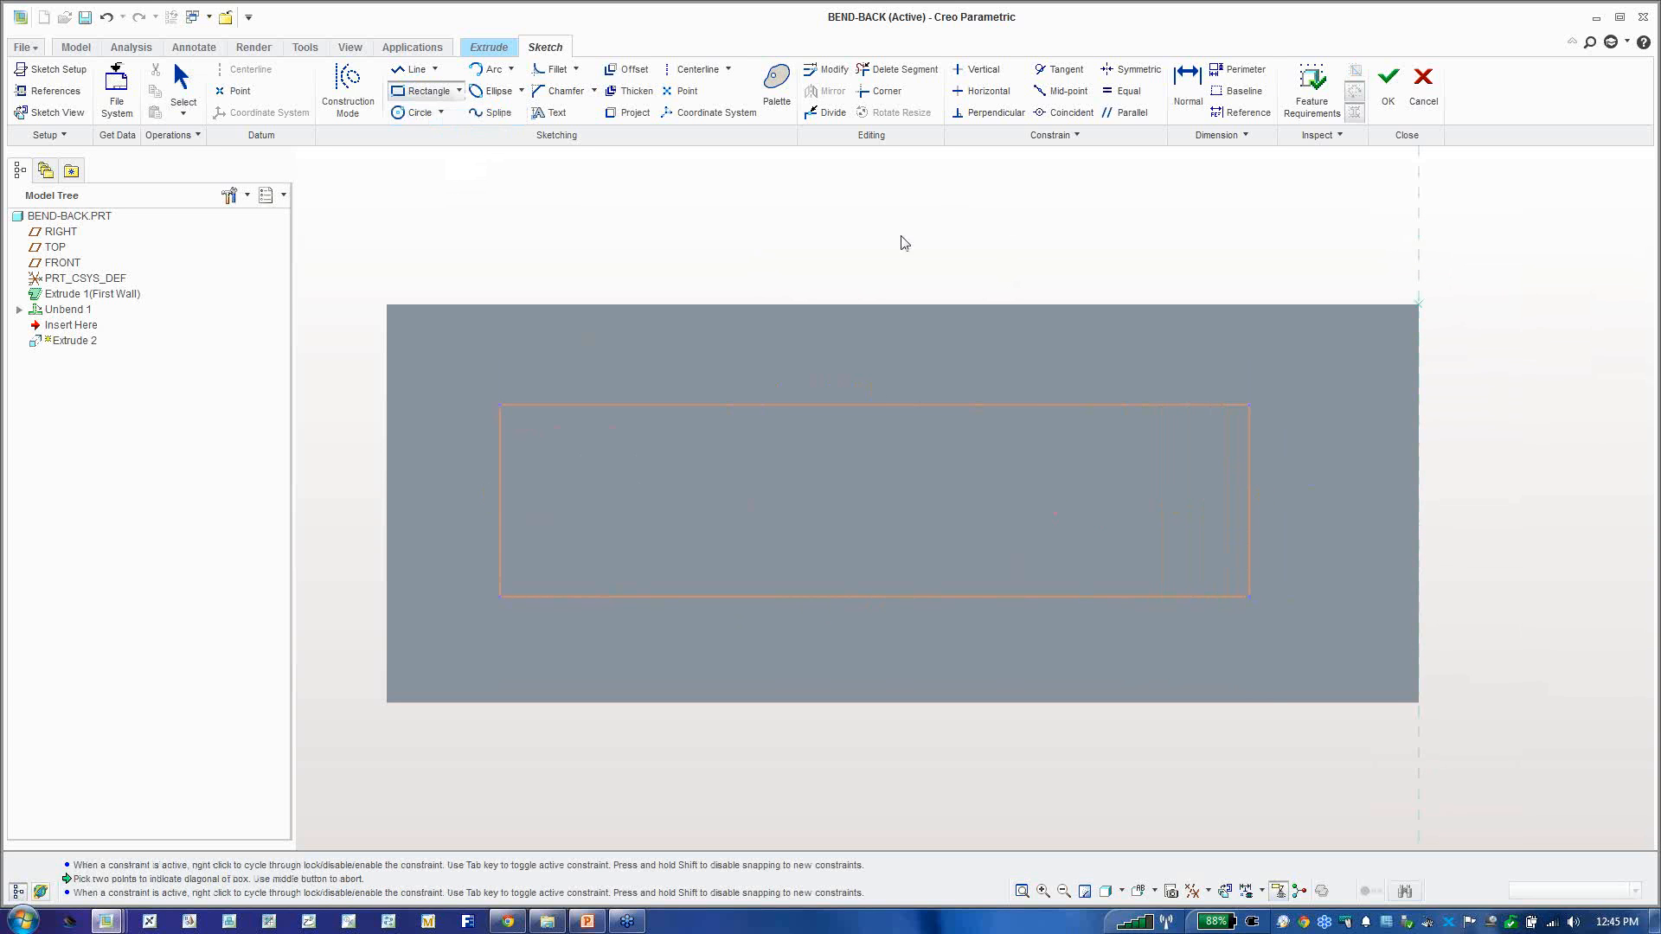
middle_click(864, 222)
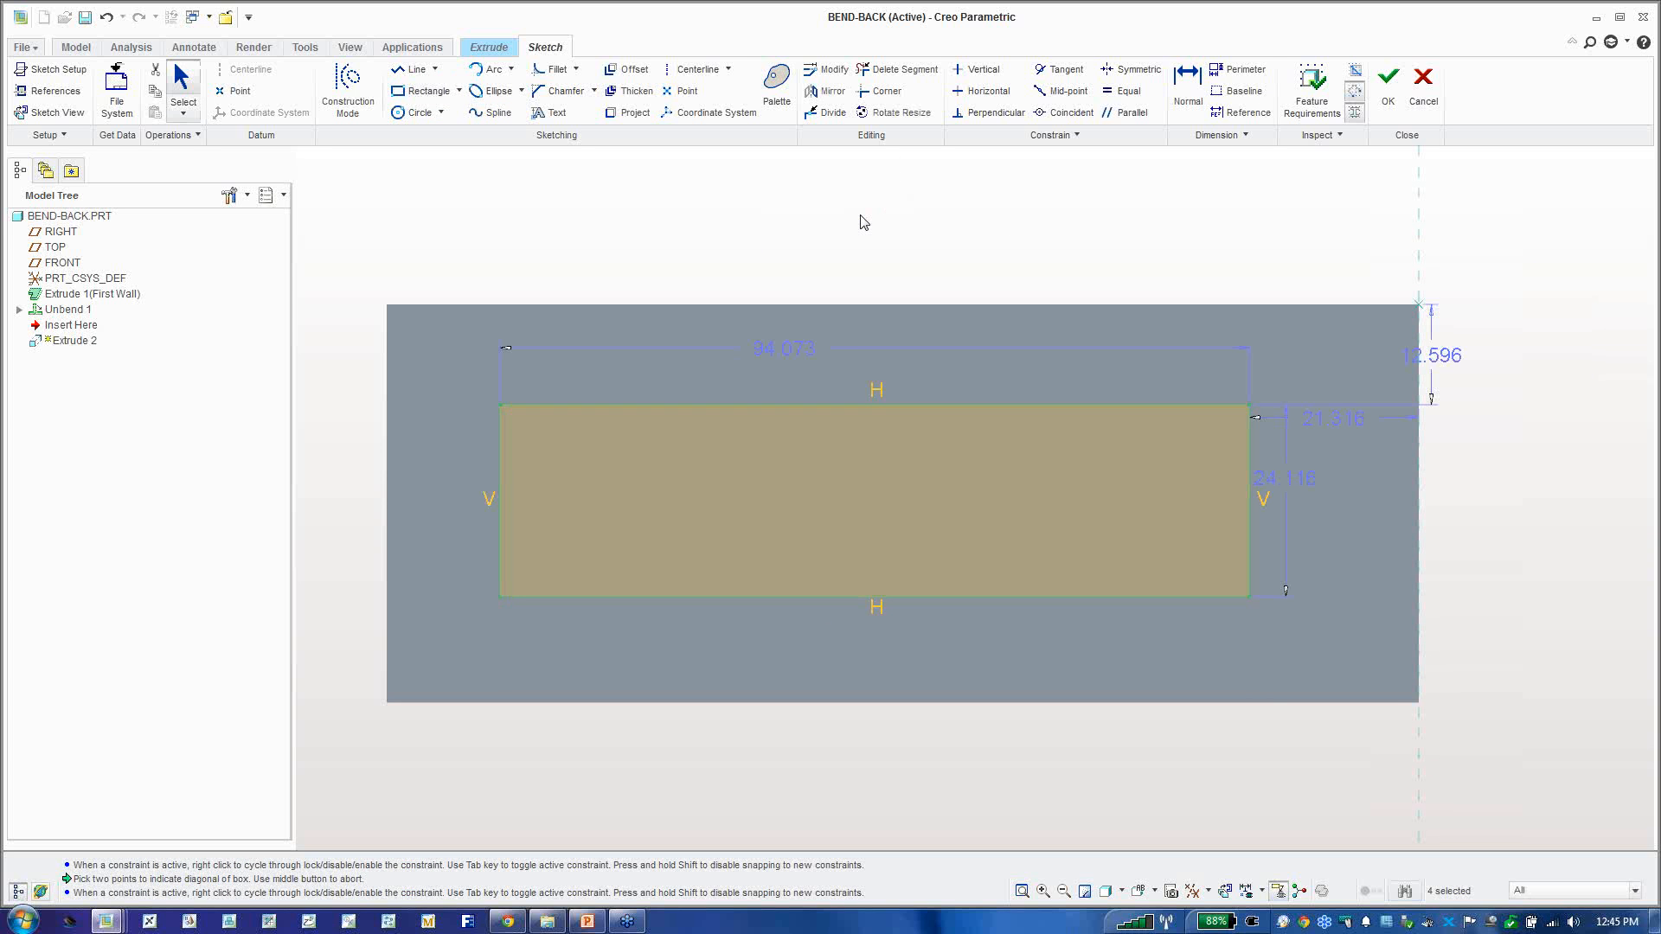
Step: Sketch a second rectangle about 103.5 by 32.4 enclosing the first one
left_click(422, 91)
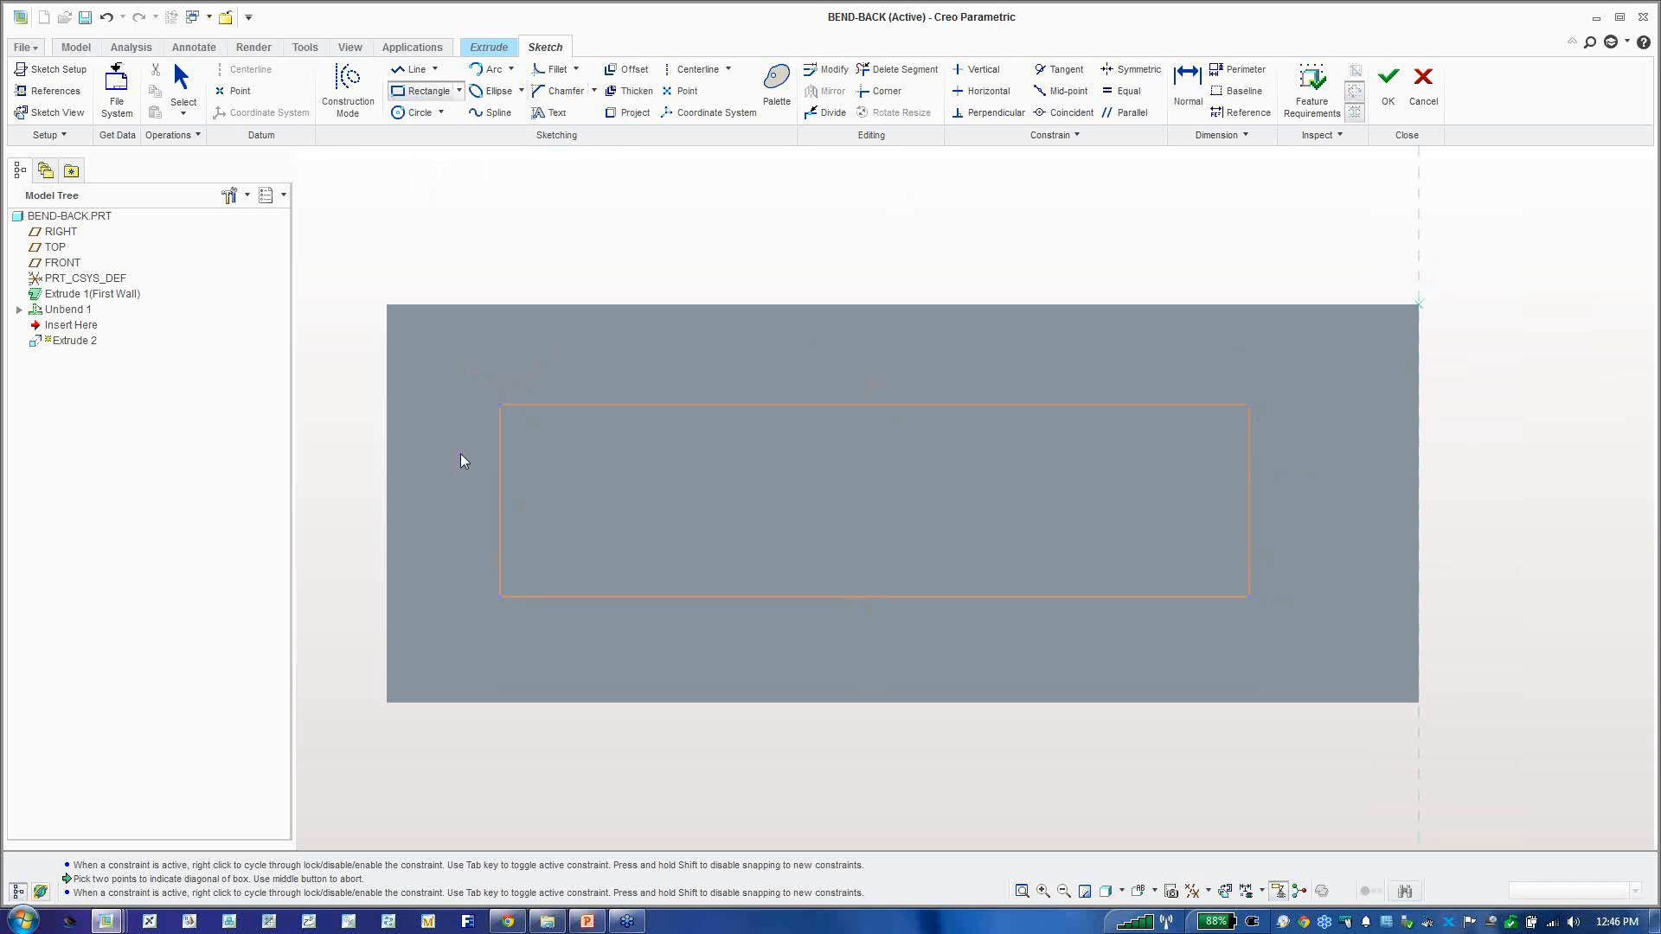
left_click(464, 375)
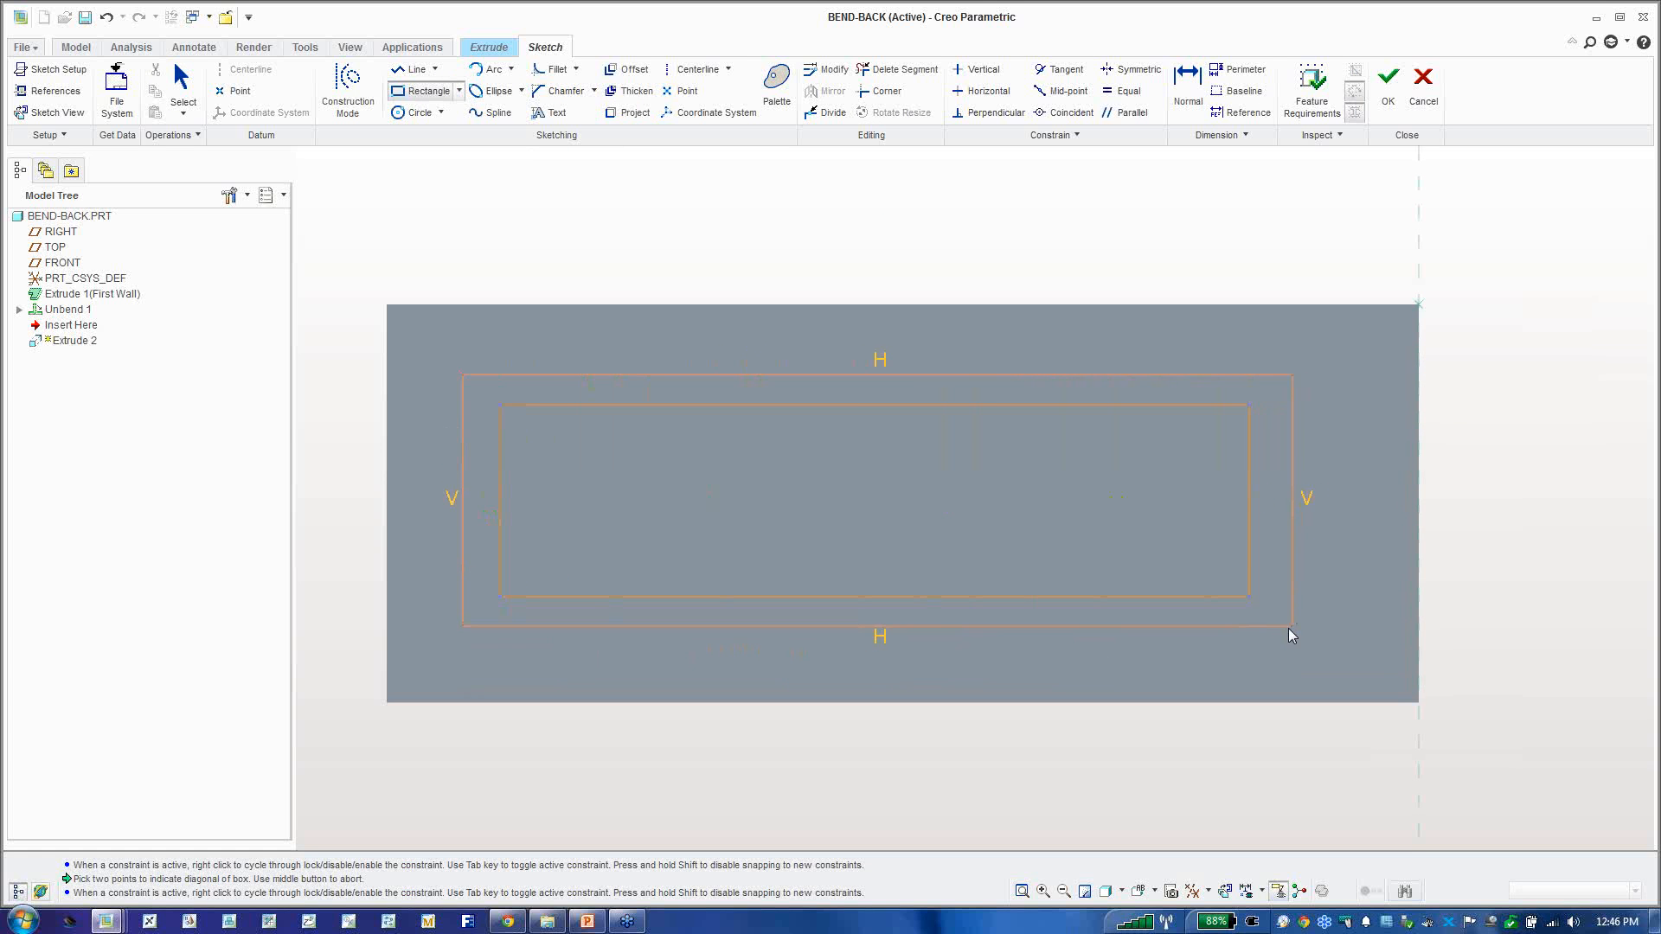
left_click(1287, 631)
middle_click(980, 495)
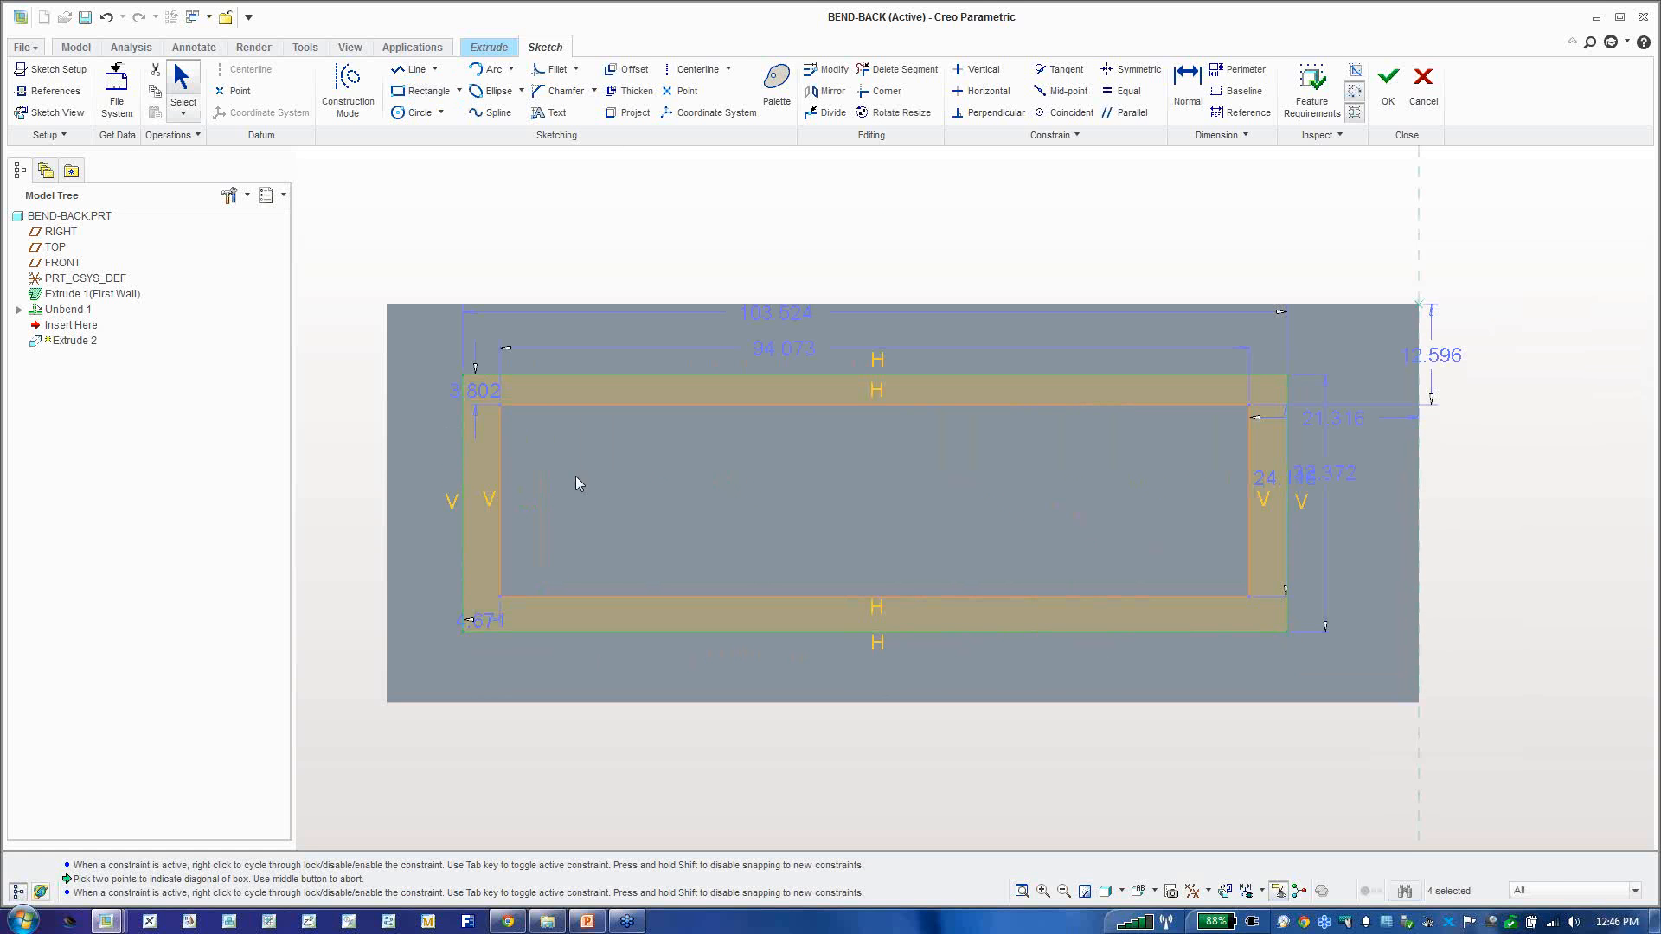
Step: Delete the left vertical side of both the inner and the outer rectangle
left_click(499, 468)
key("Delete")
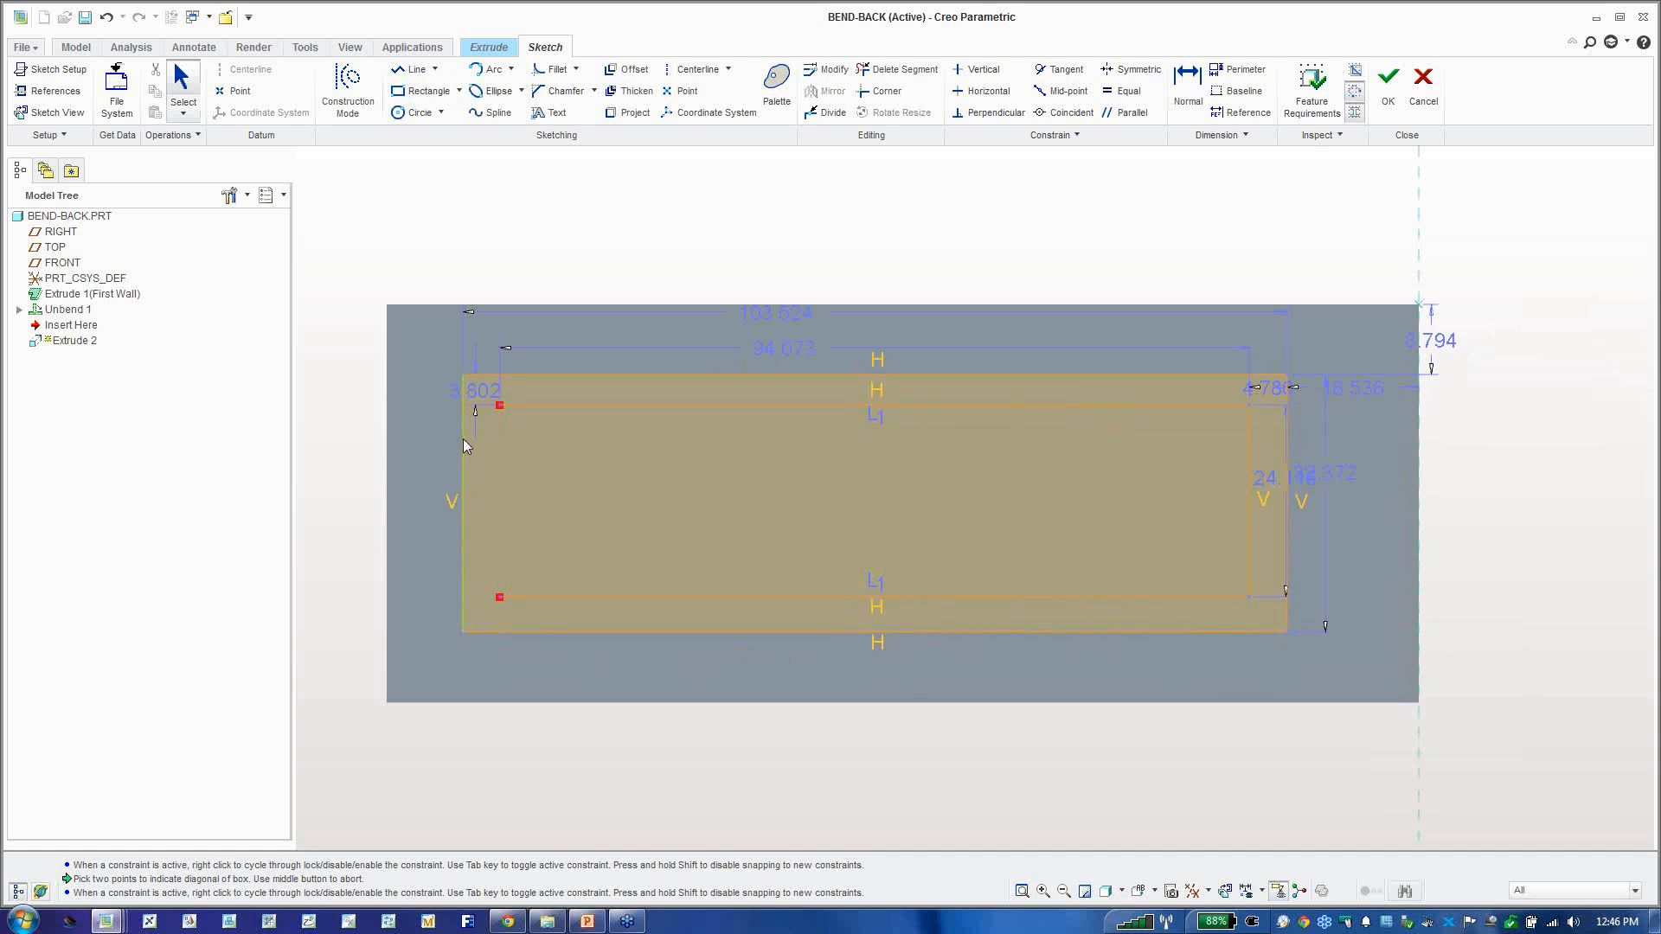
left_click(464, 445)
key("Delete")
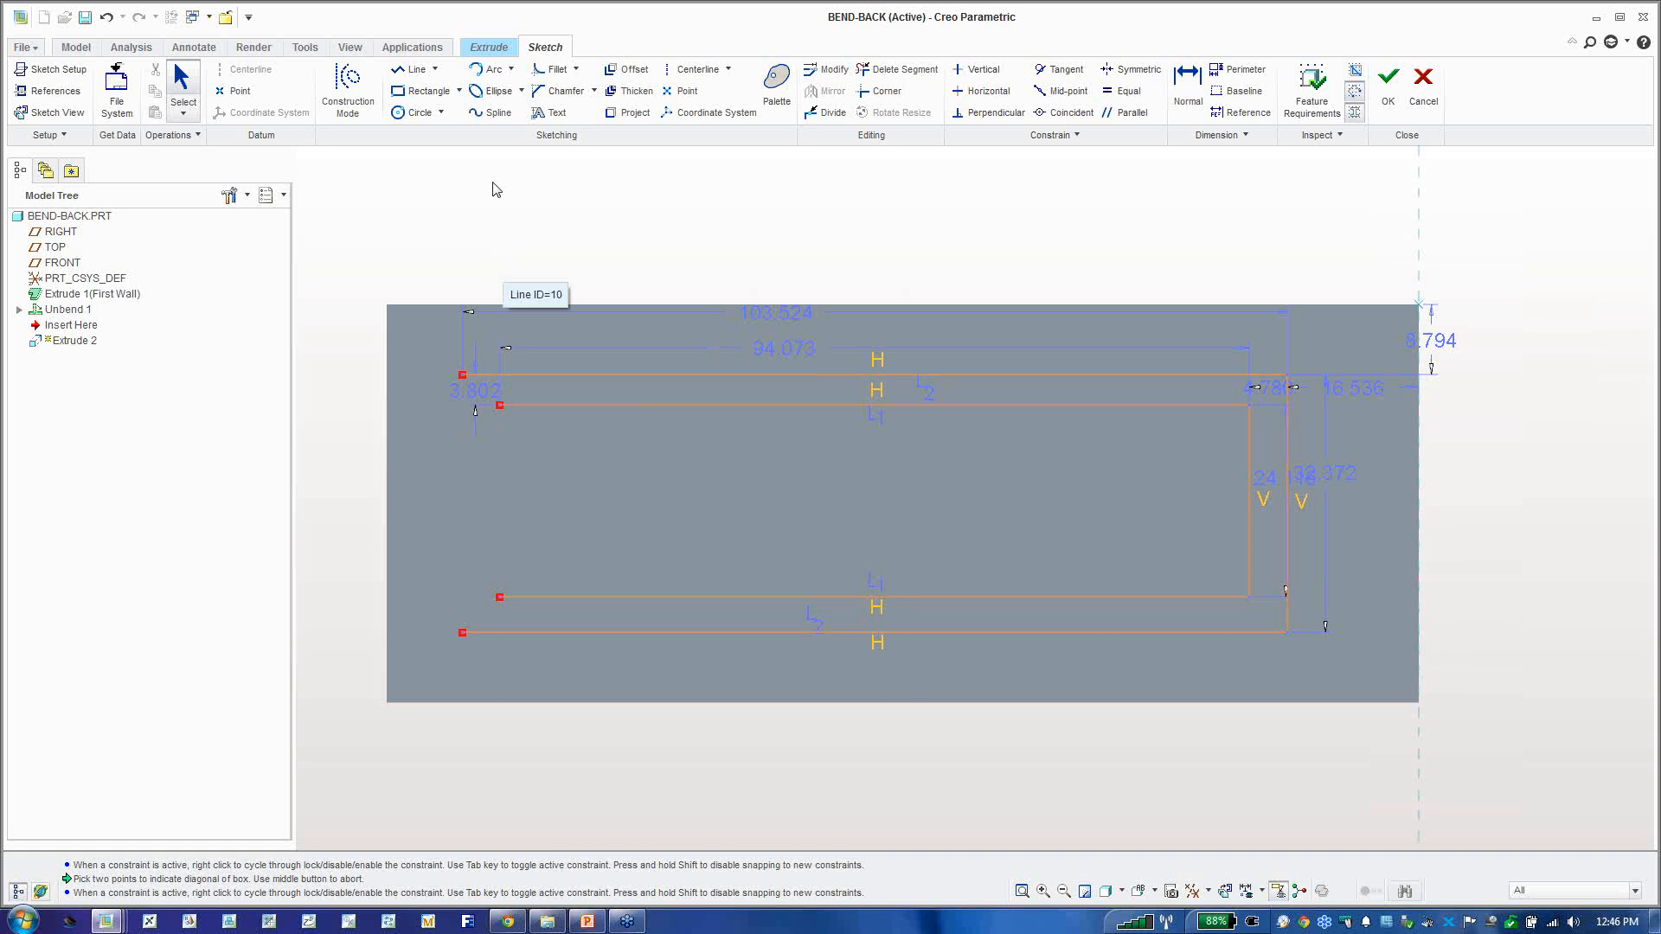
Step: Draw two arcs of about 12 and 16 radius joining the horizontal lines of the inner and outer profiles near their open left ends
left_click(486, 69)
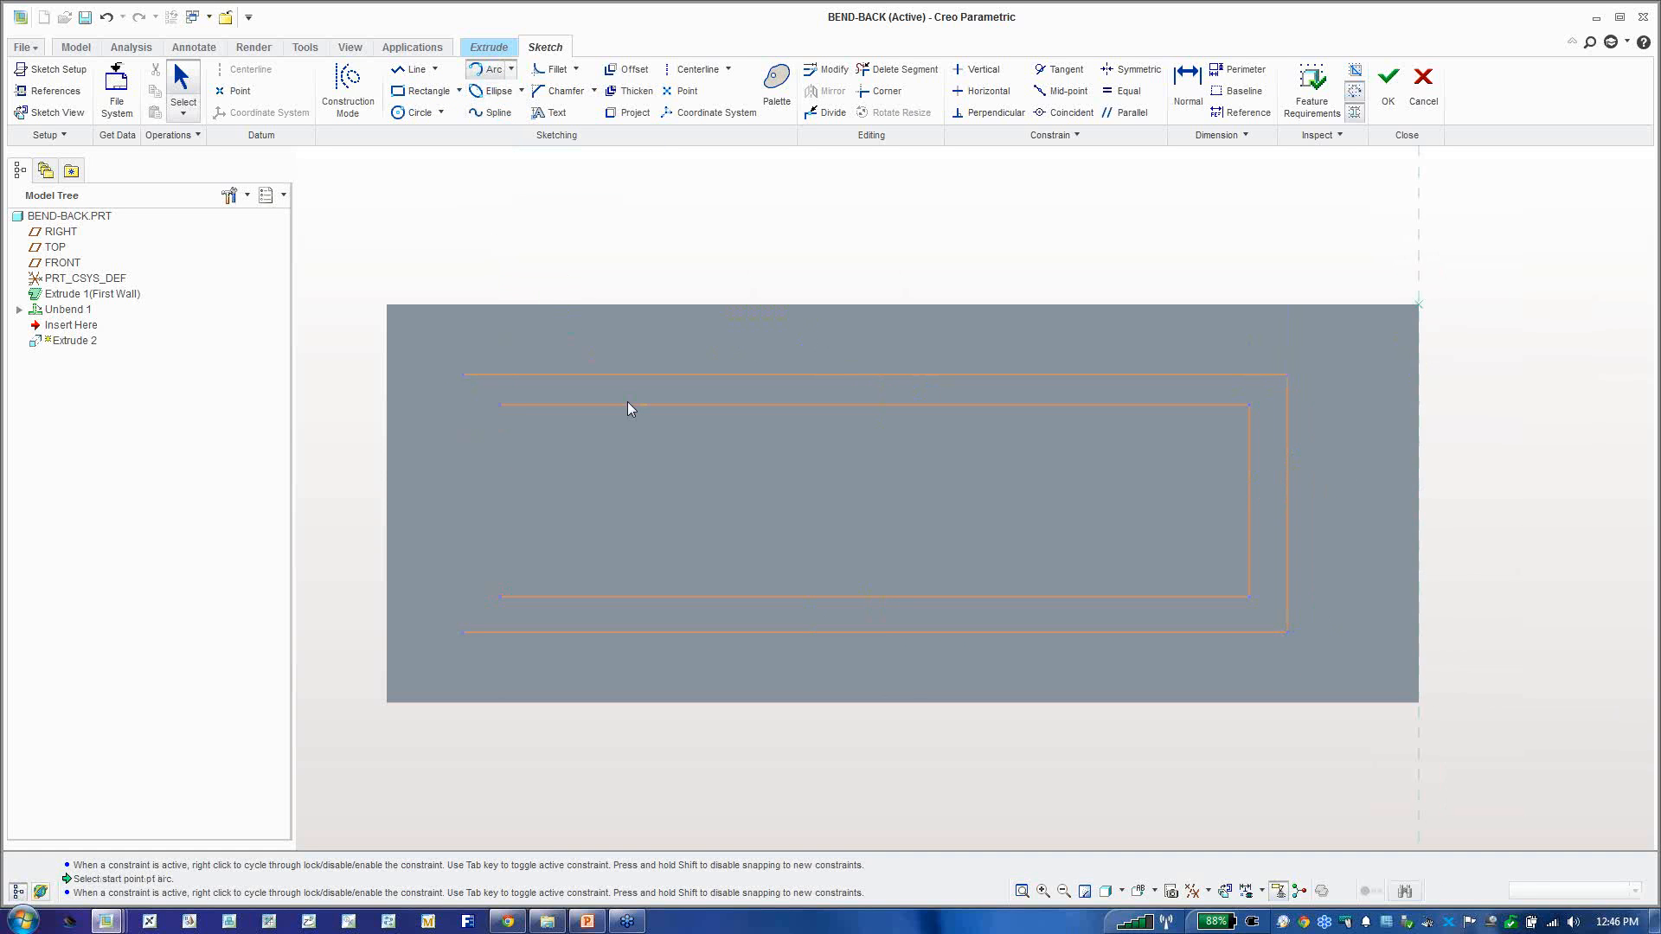
left_click(626, 596)
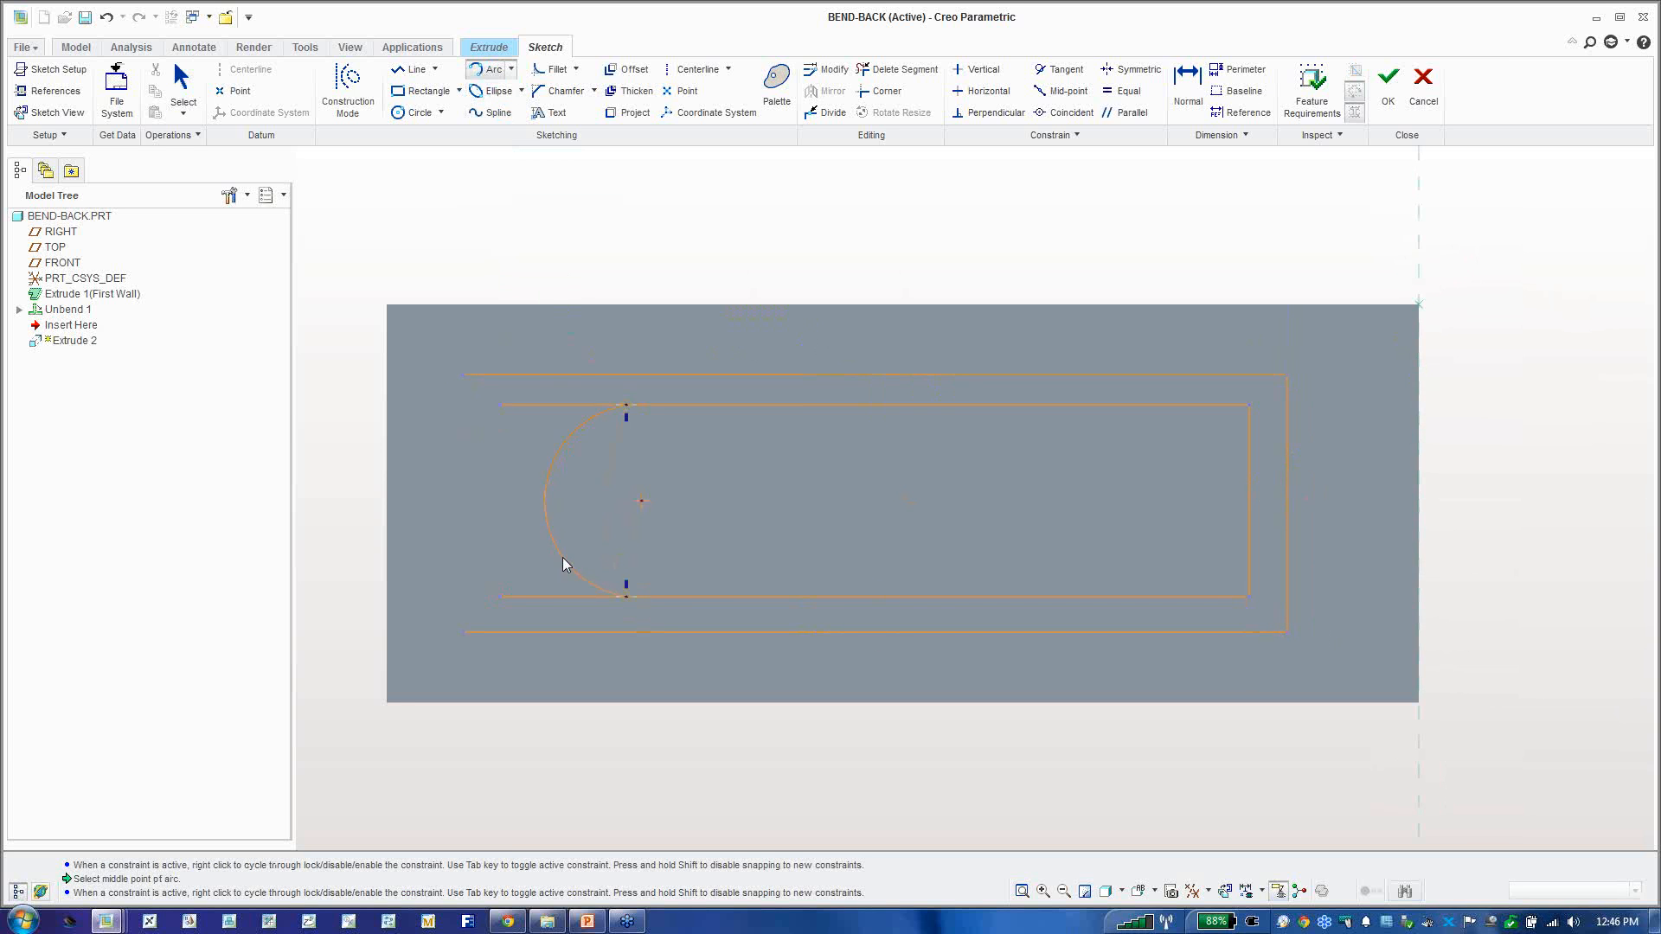
left_click(557, 562)
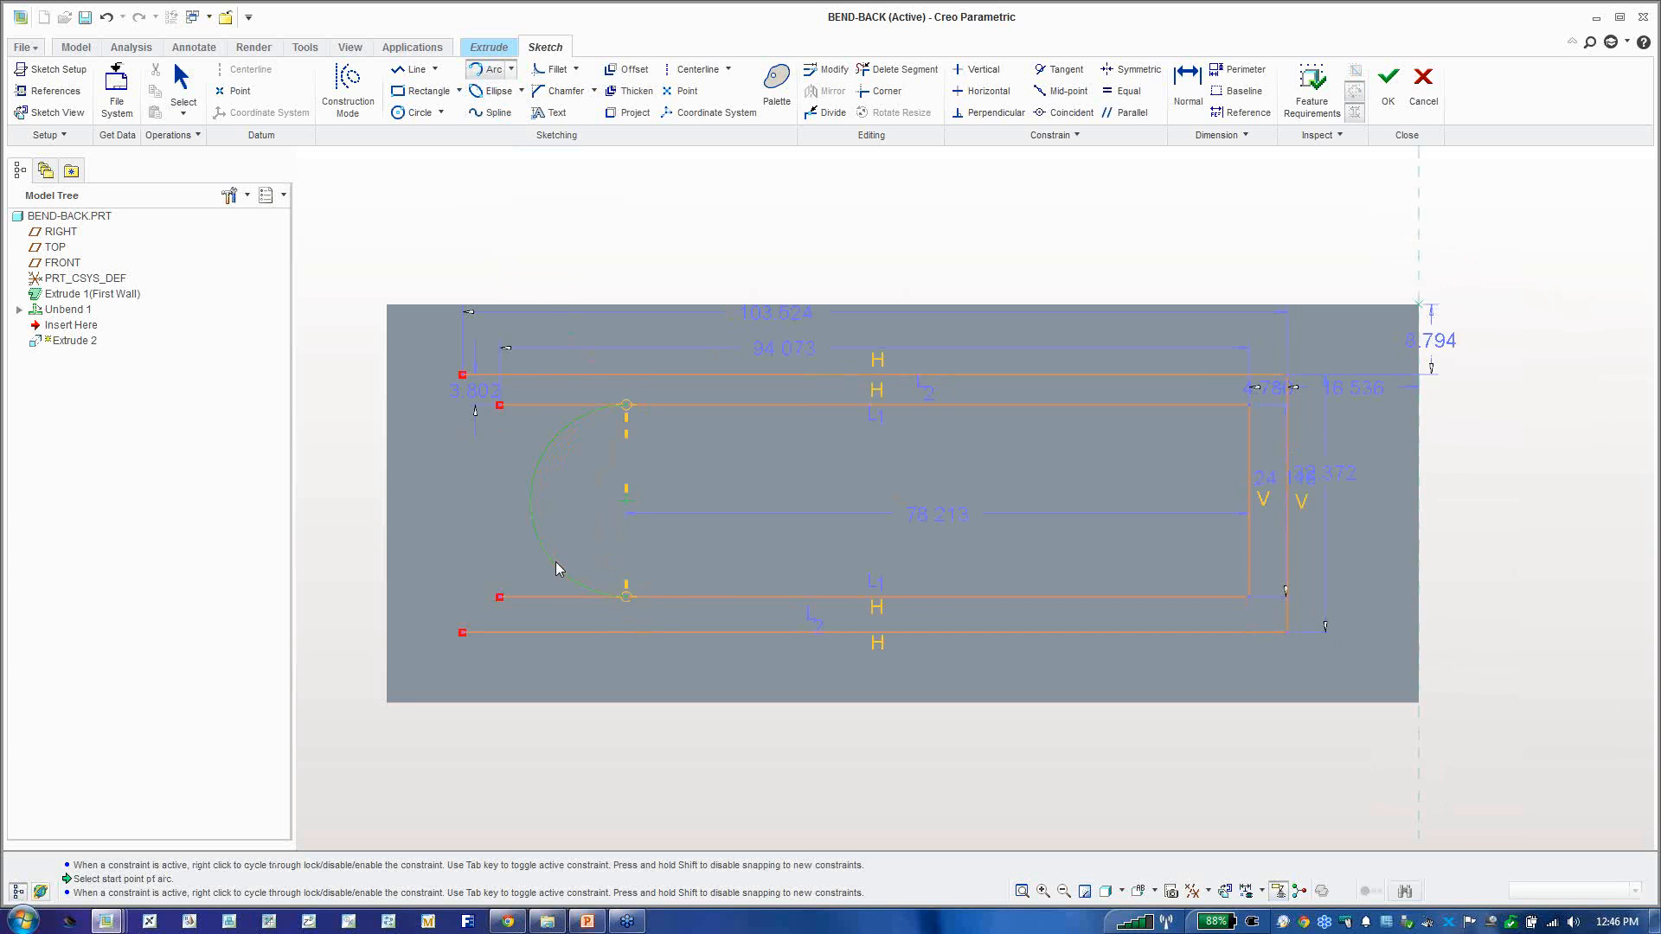
left_click(625, 376)
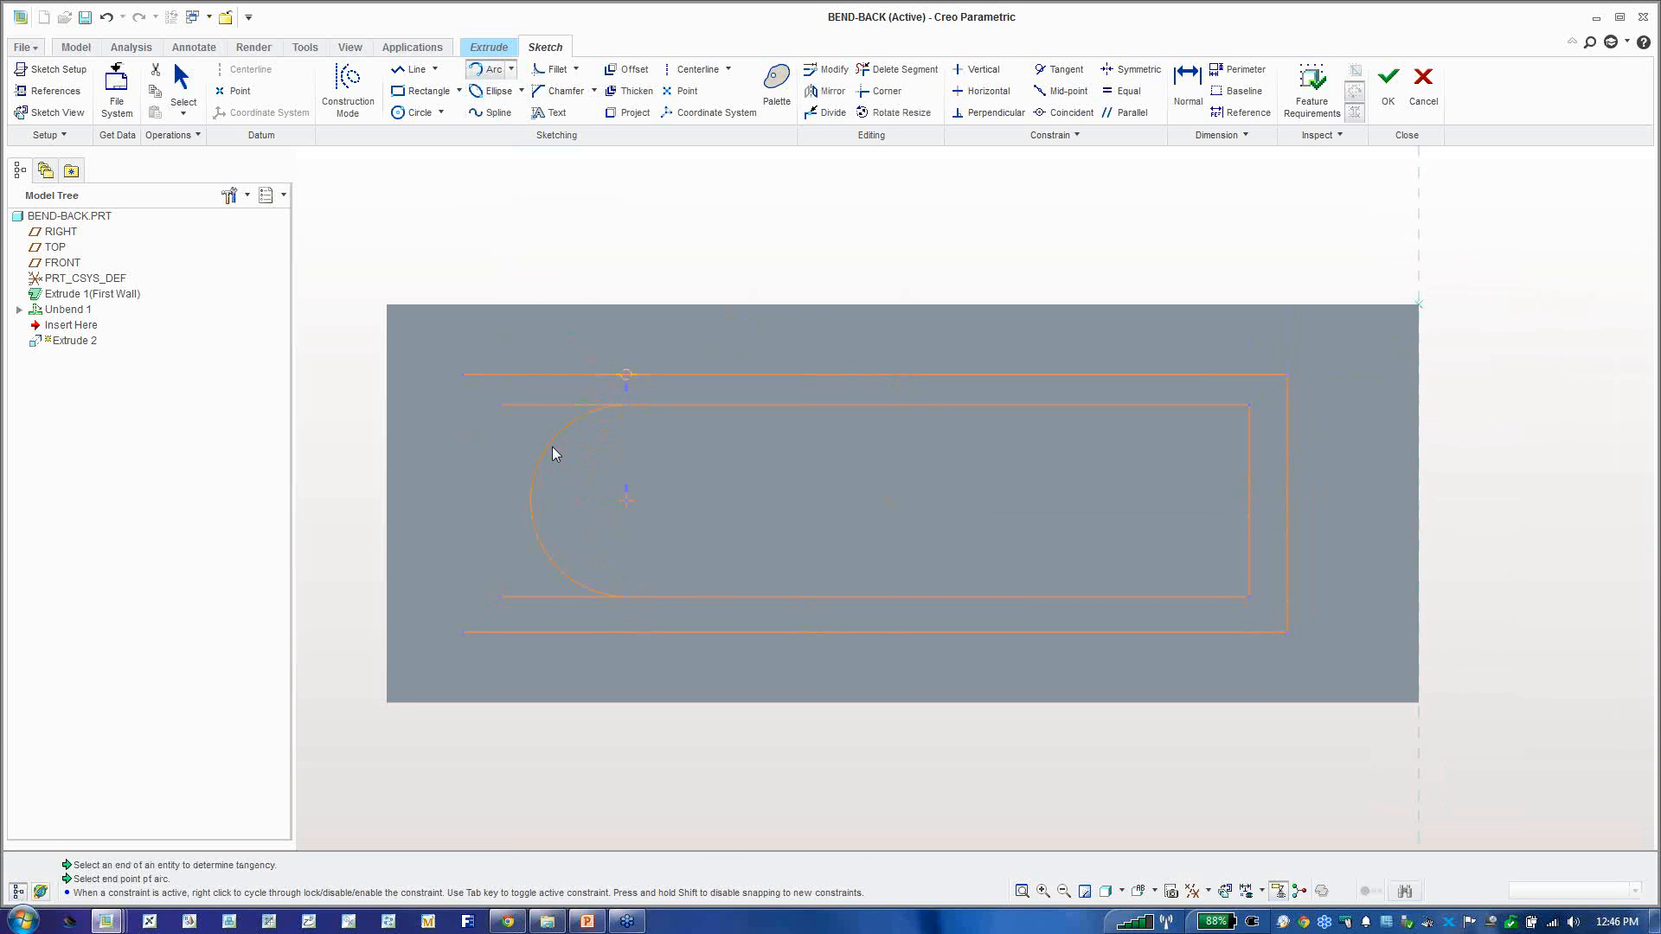
left_click(624, 635)
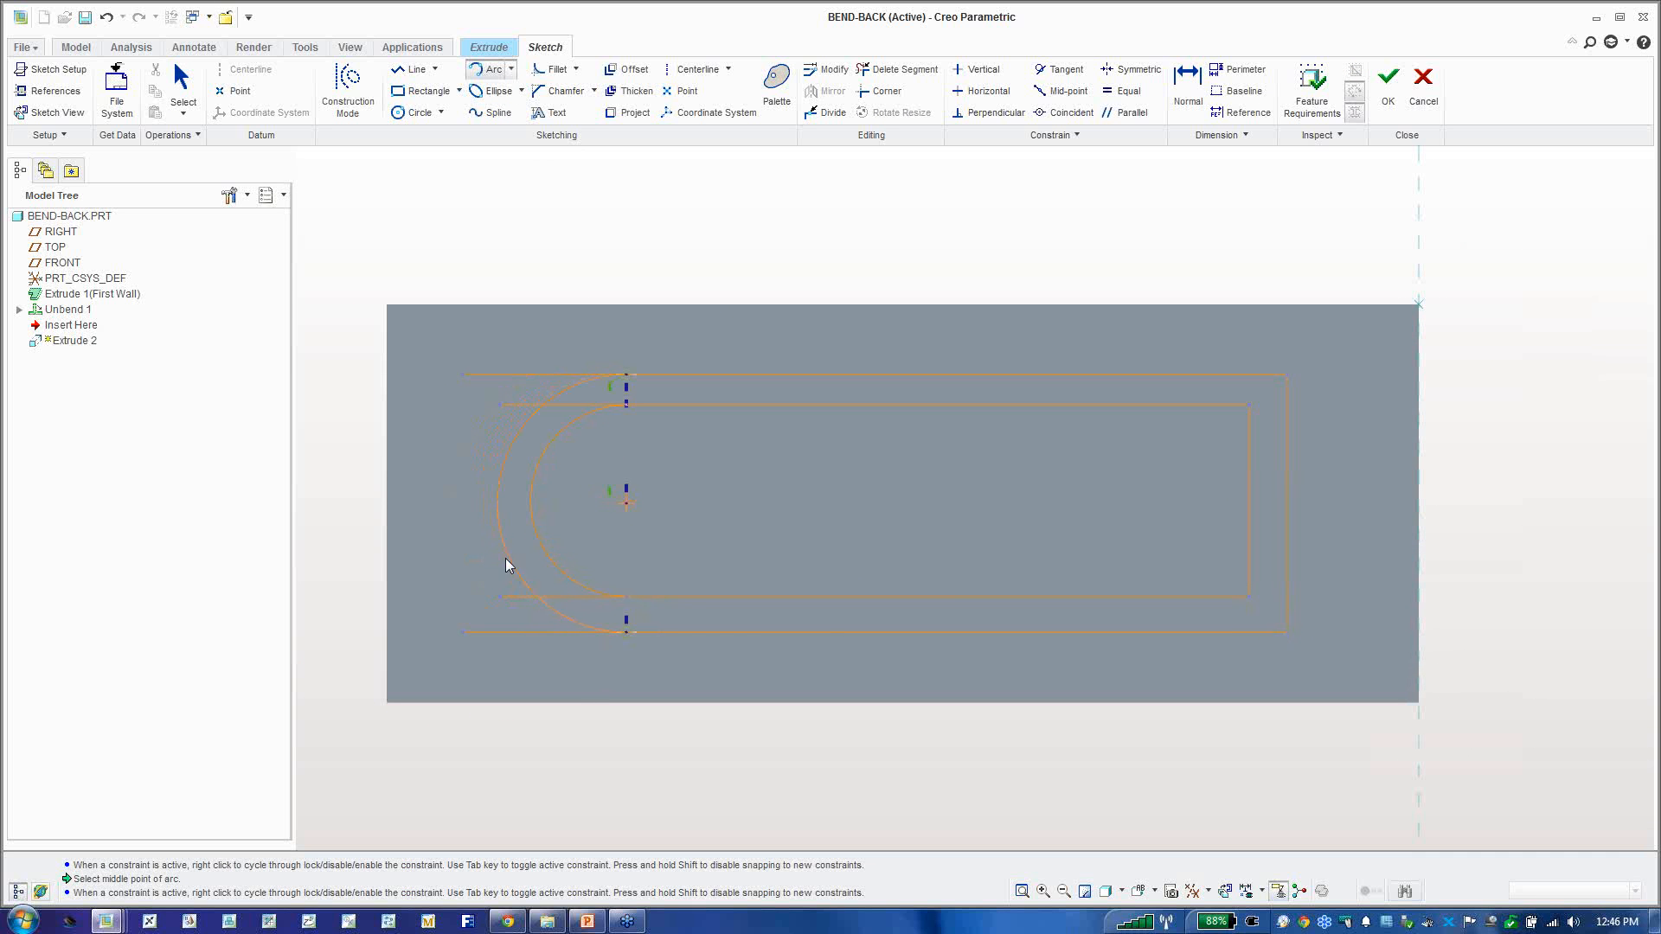
left_click(509, 562)
middle_click(635, 528)
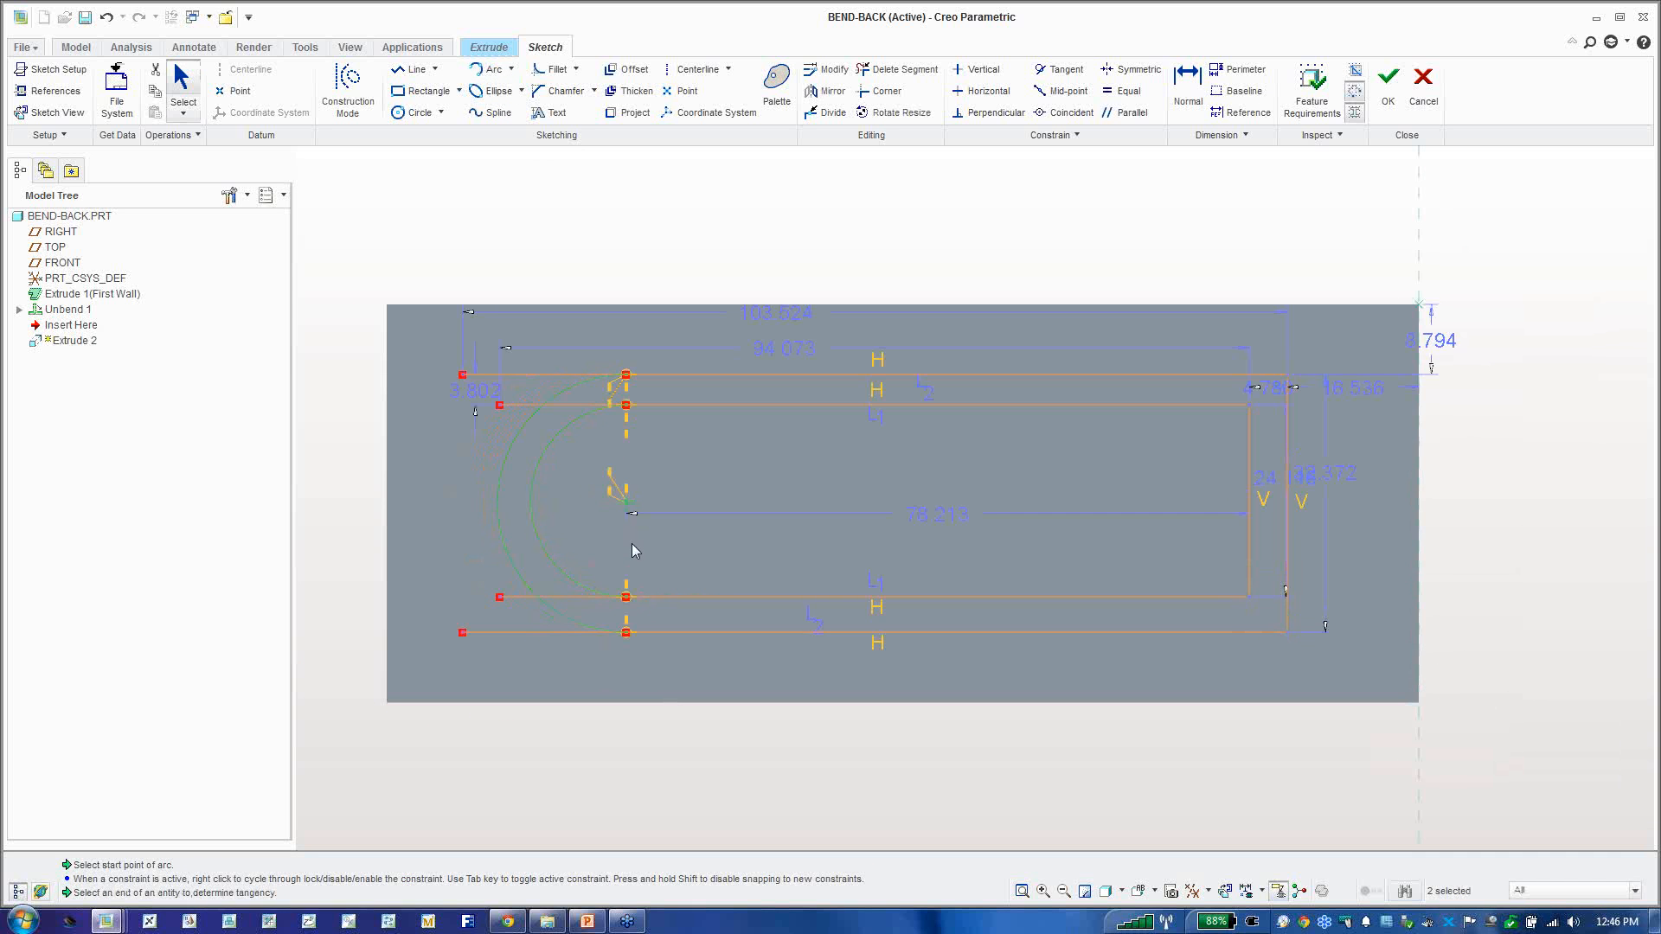
Step: Trim away the four horizontal line ends that extend past the arcs with Delete Segment
left_click(900, 69)
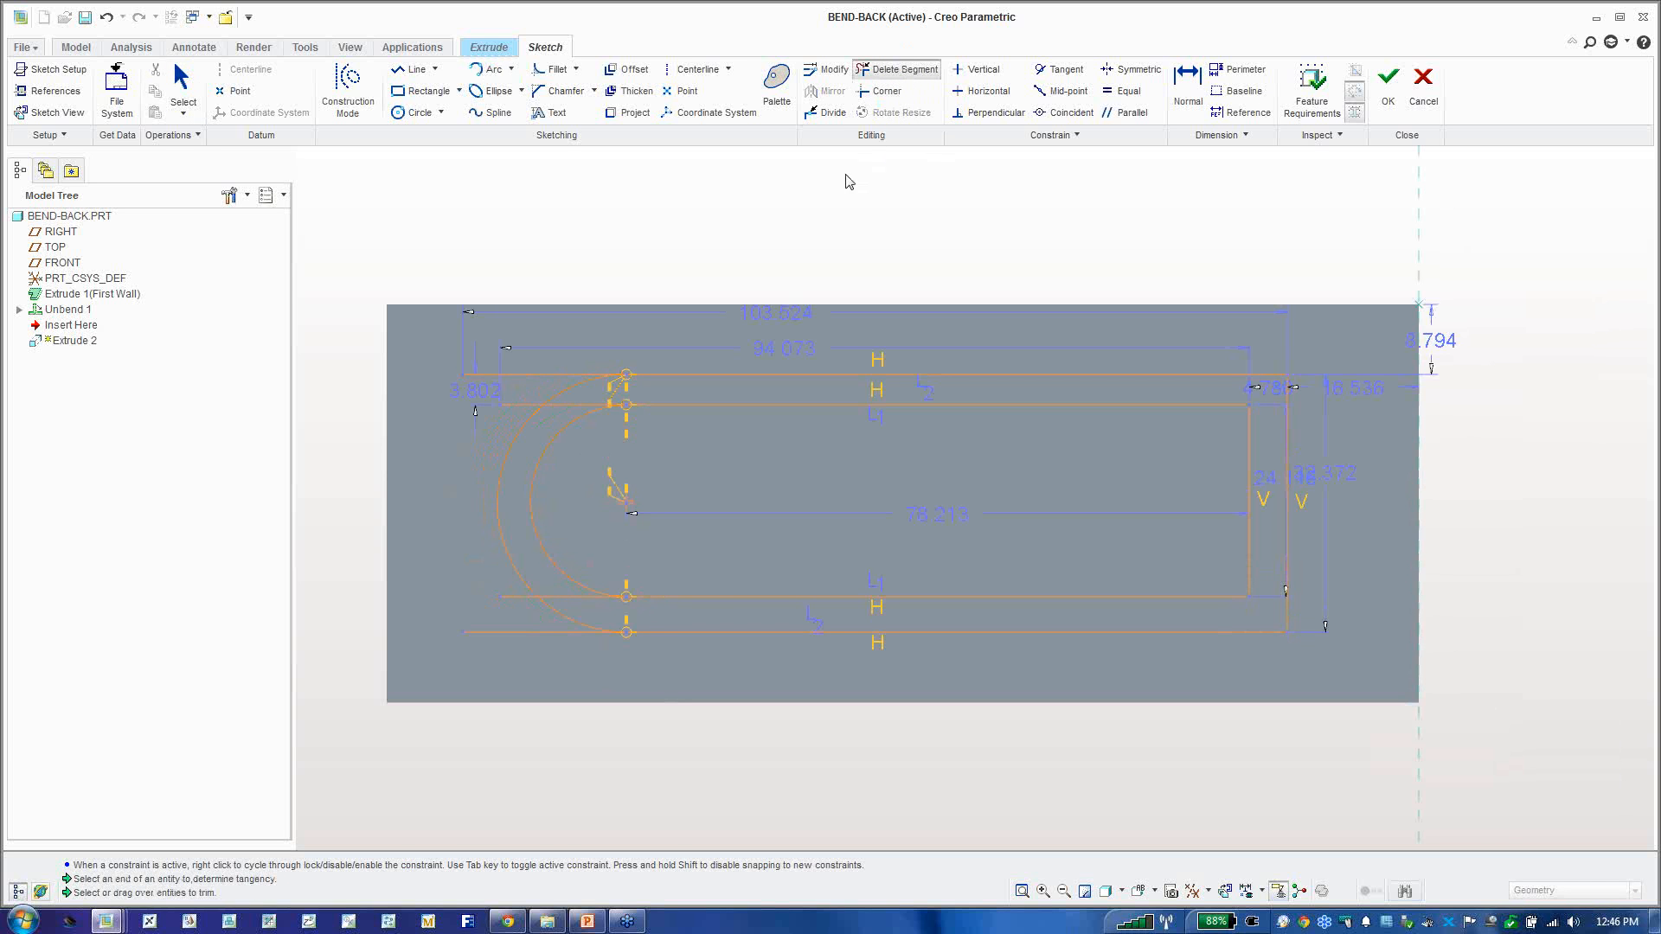
left_click(589, 406)
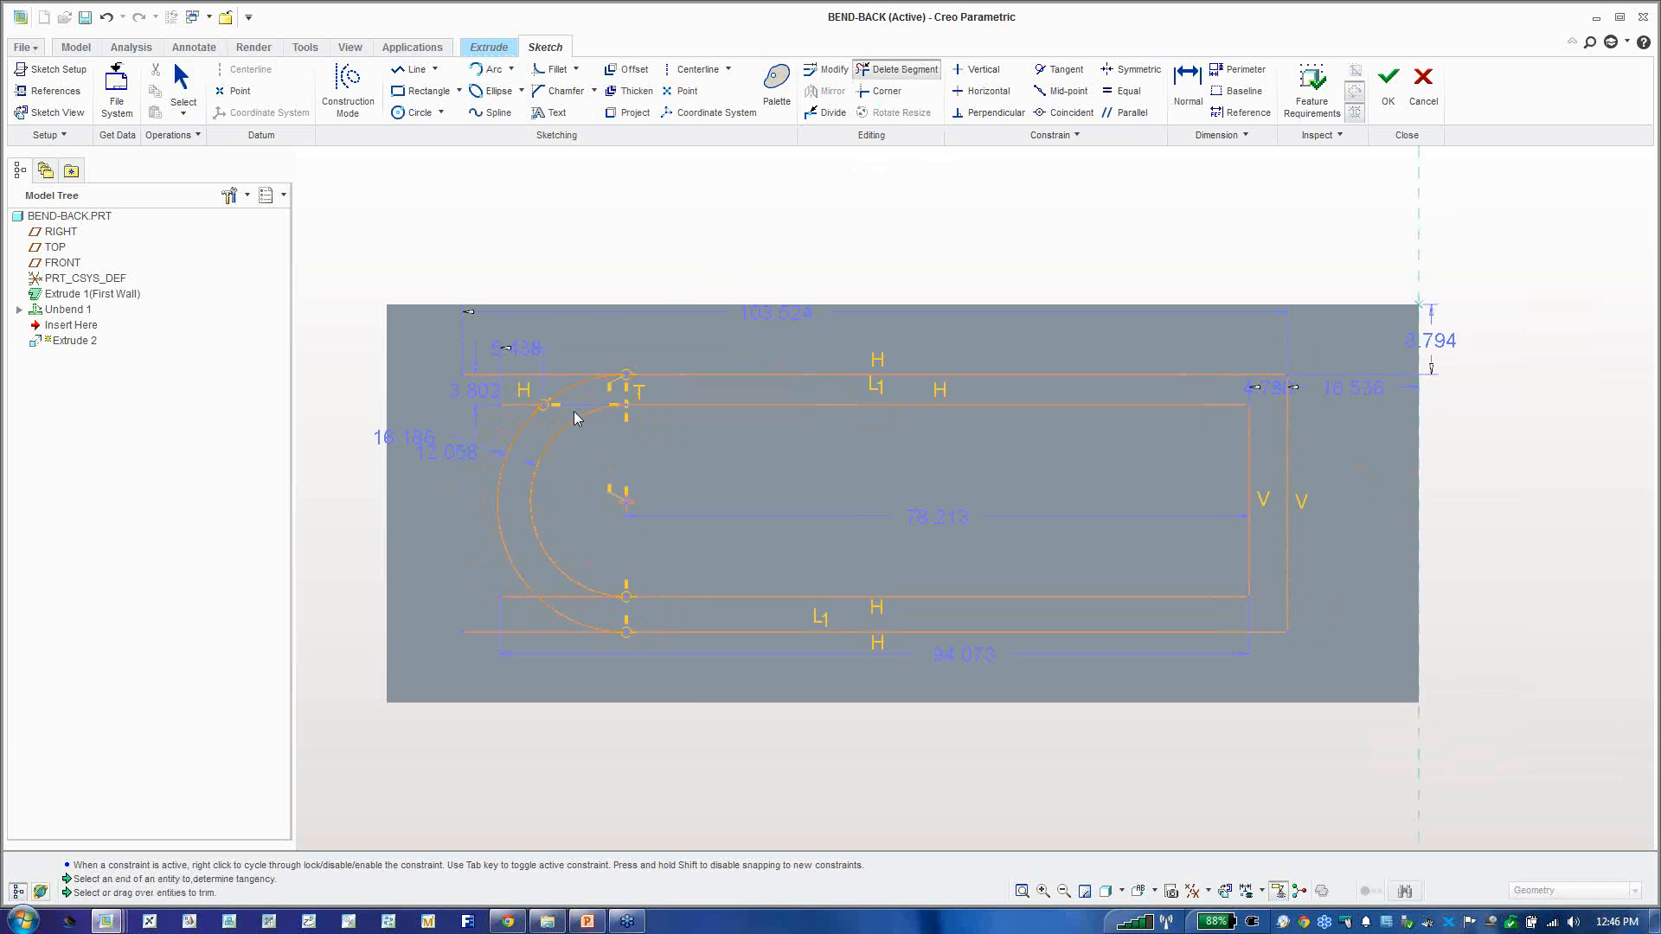
left_click(557, 377)
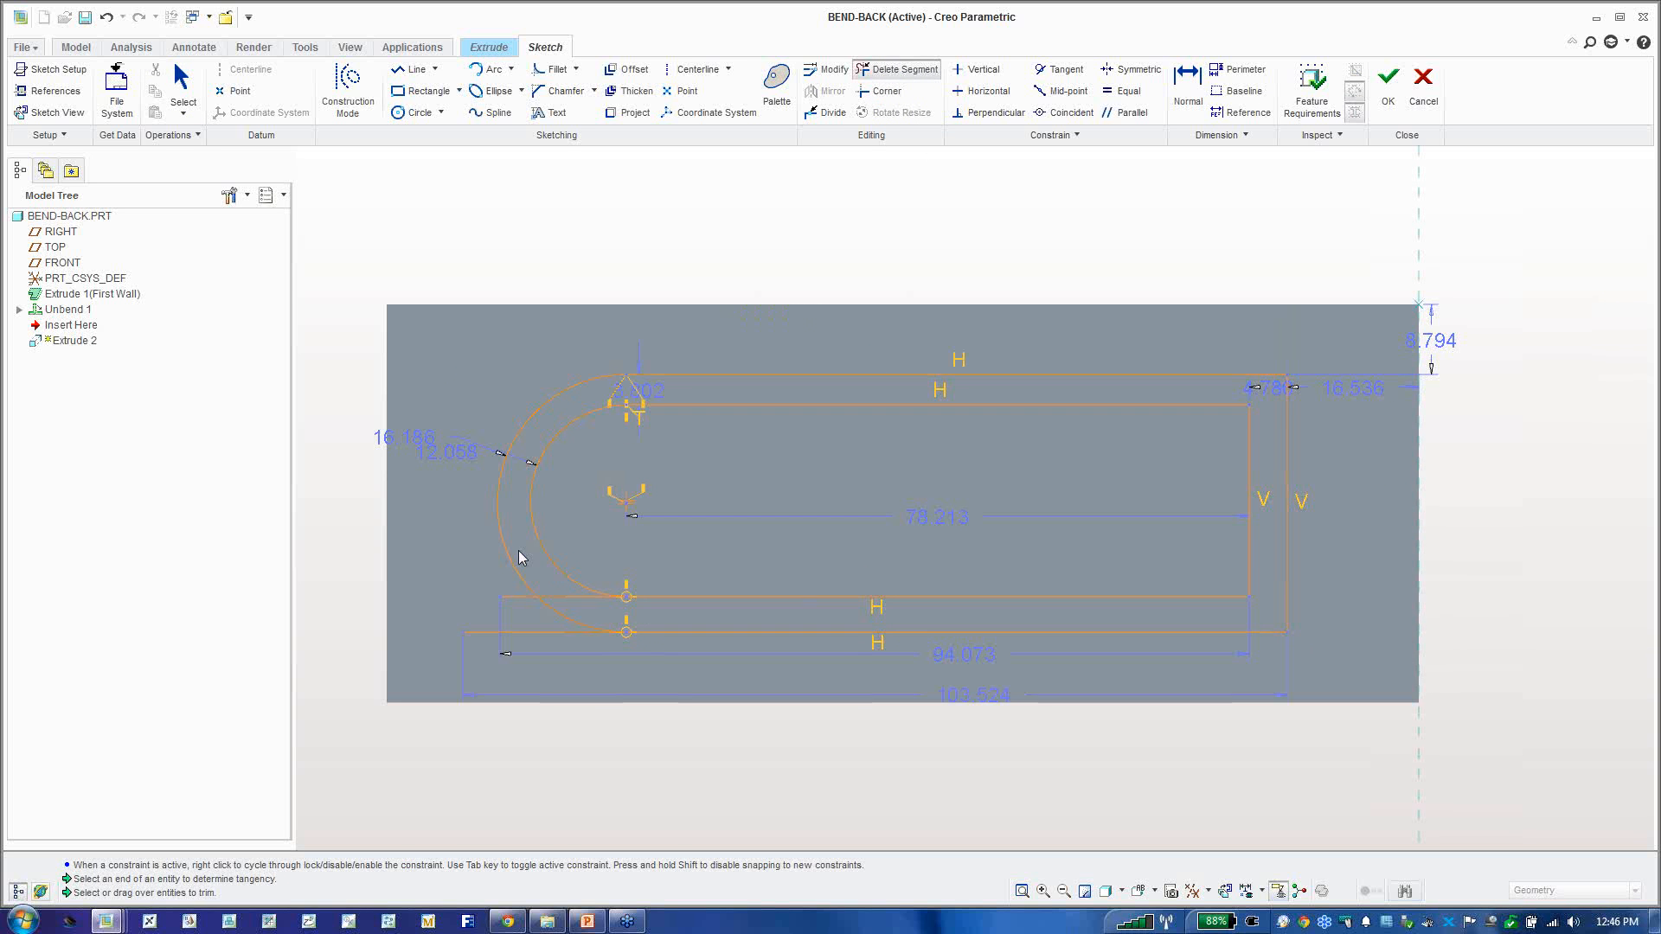
left_click(567, 598)
left_click(556, 634)
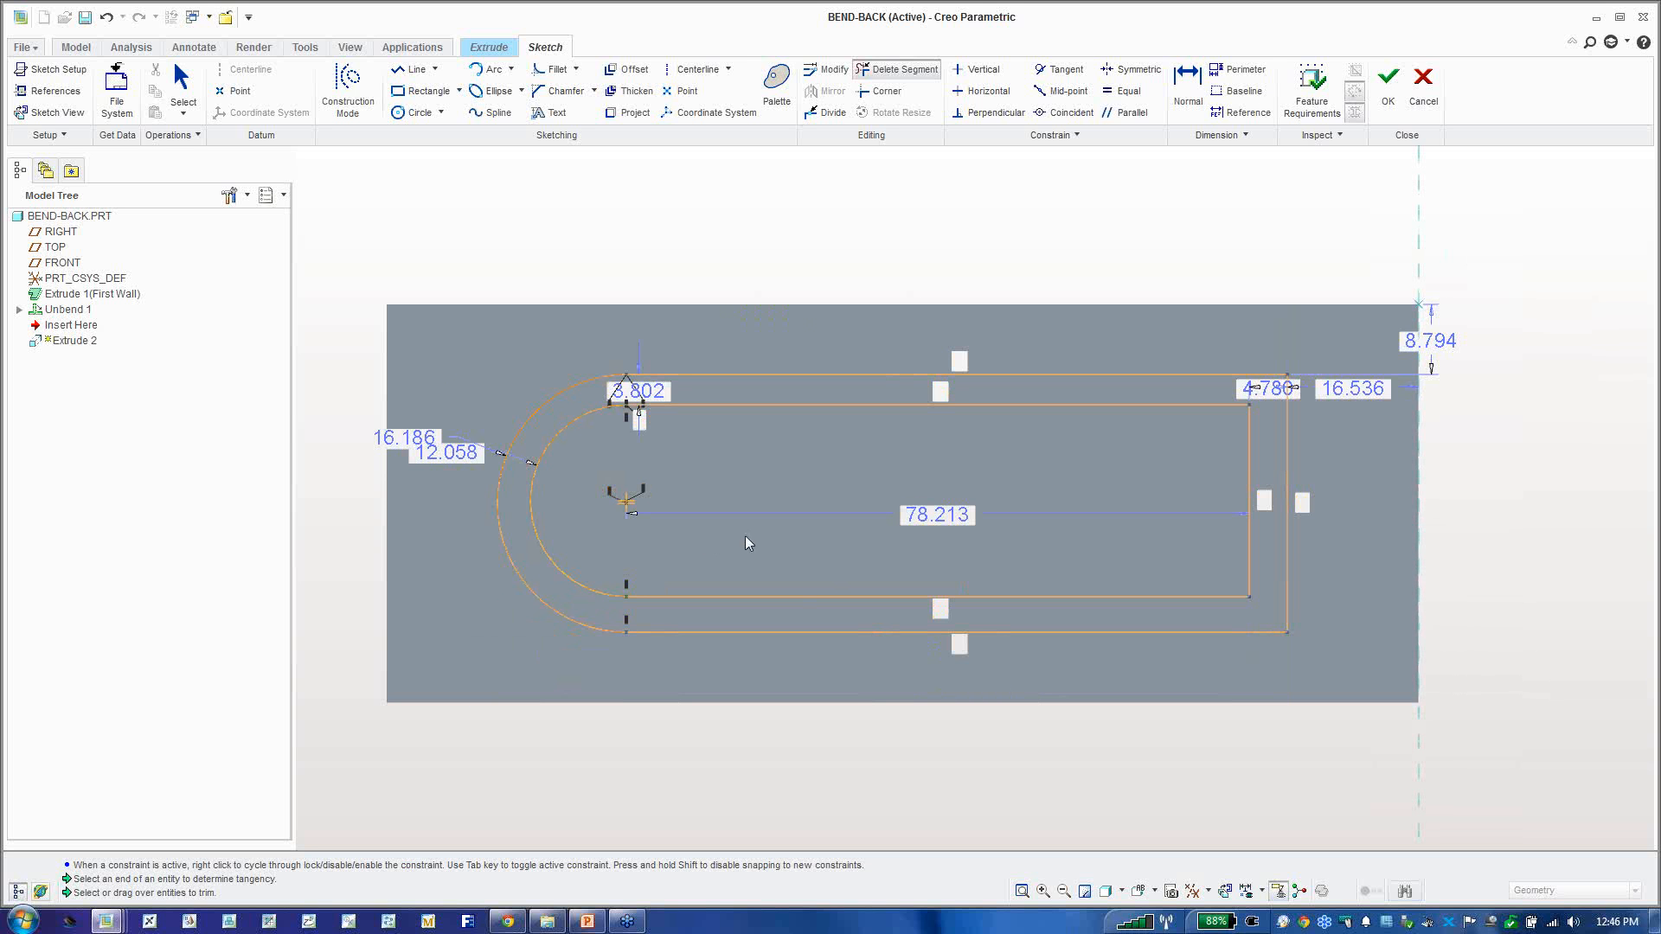
Step: Sketch a vertical line about 39.4 long across both profiles, about 18.6 inside the inner profile's closed straight end
left_click(413, 70)
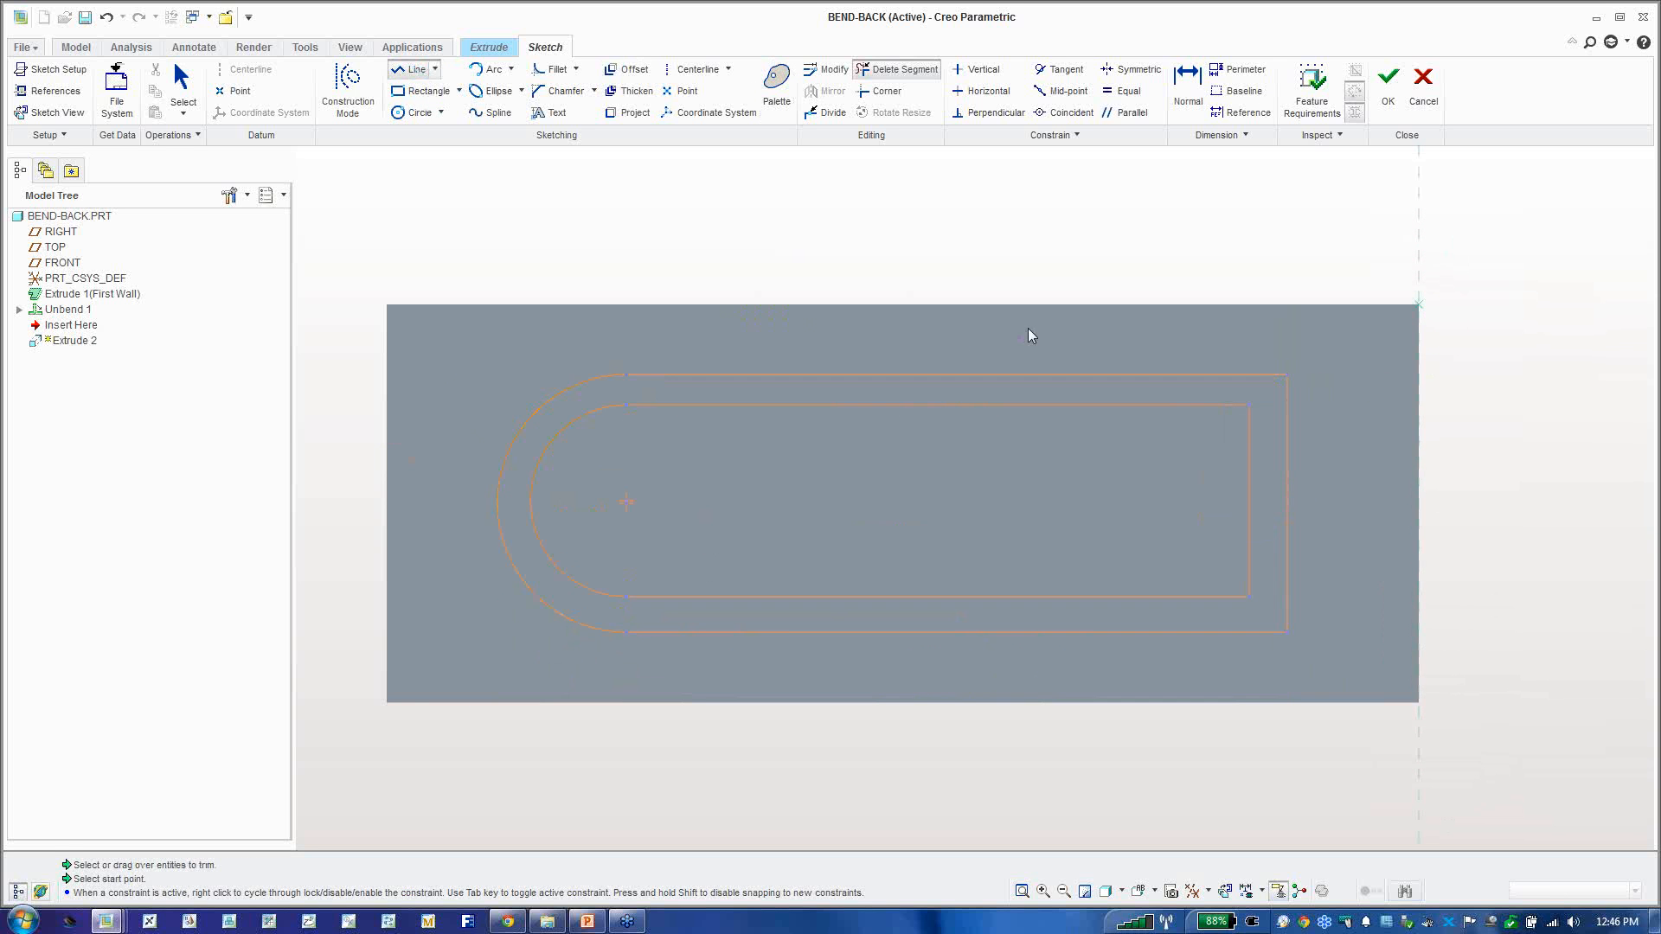
left_click(1102, 343)
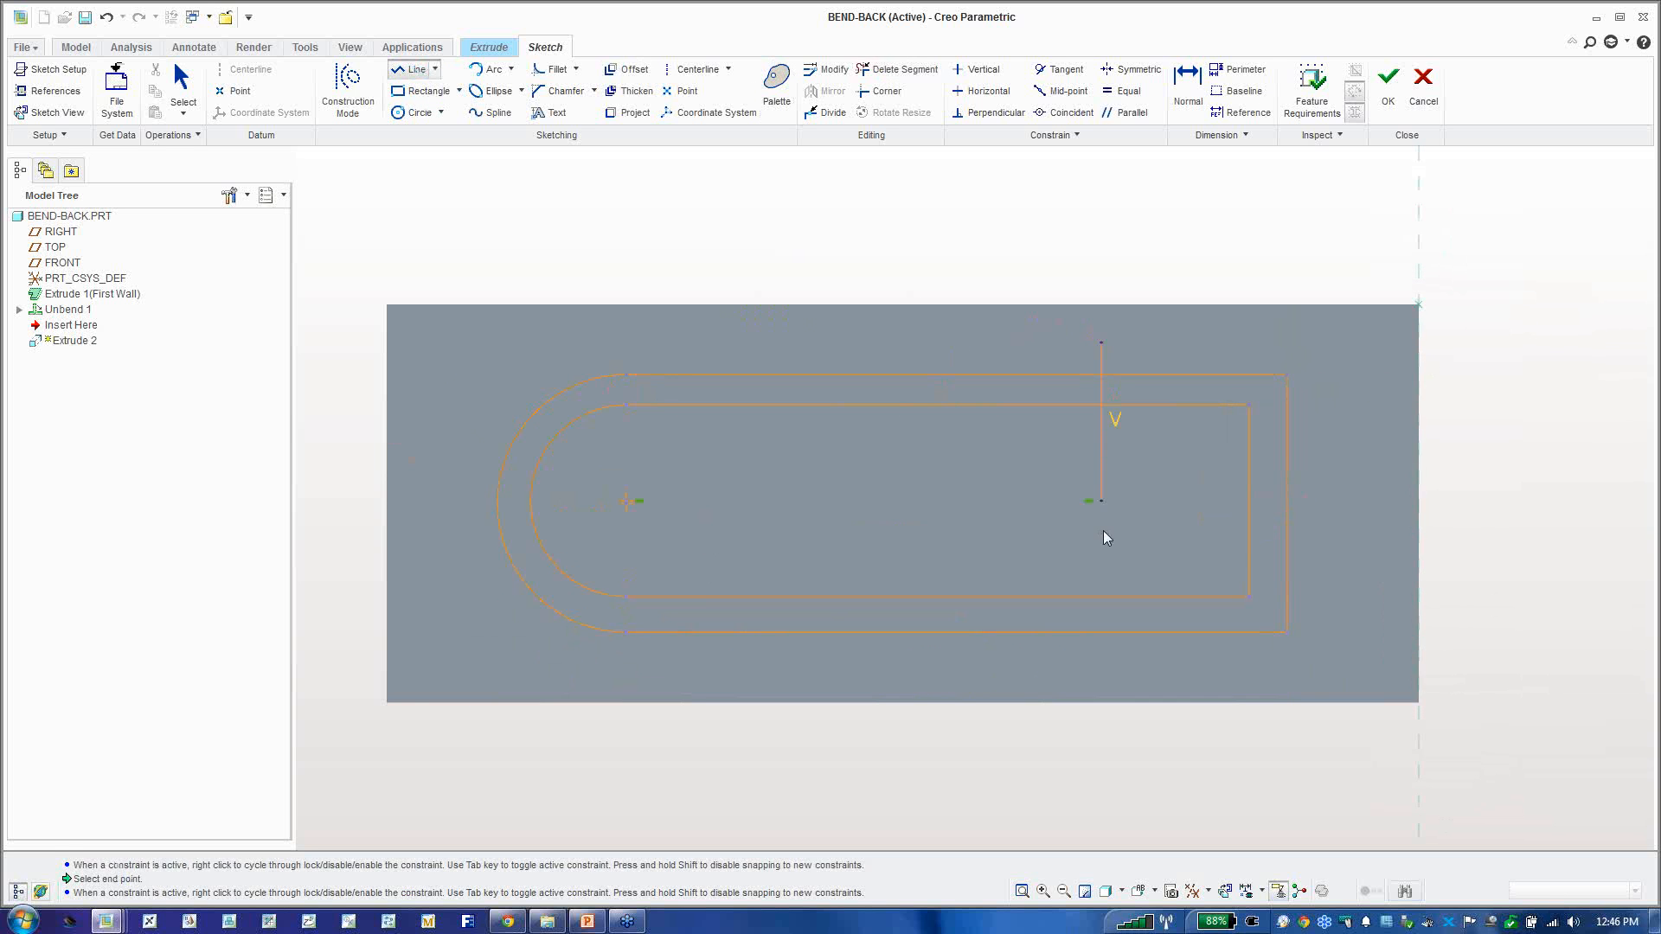
left_click(1116, 637)
middle_click(1116, 637)
middle_click(1116, 636)
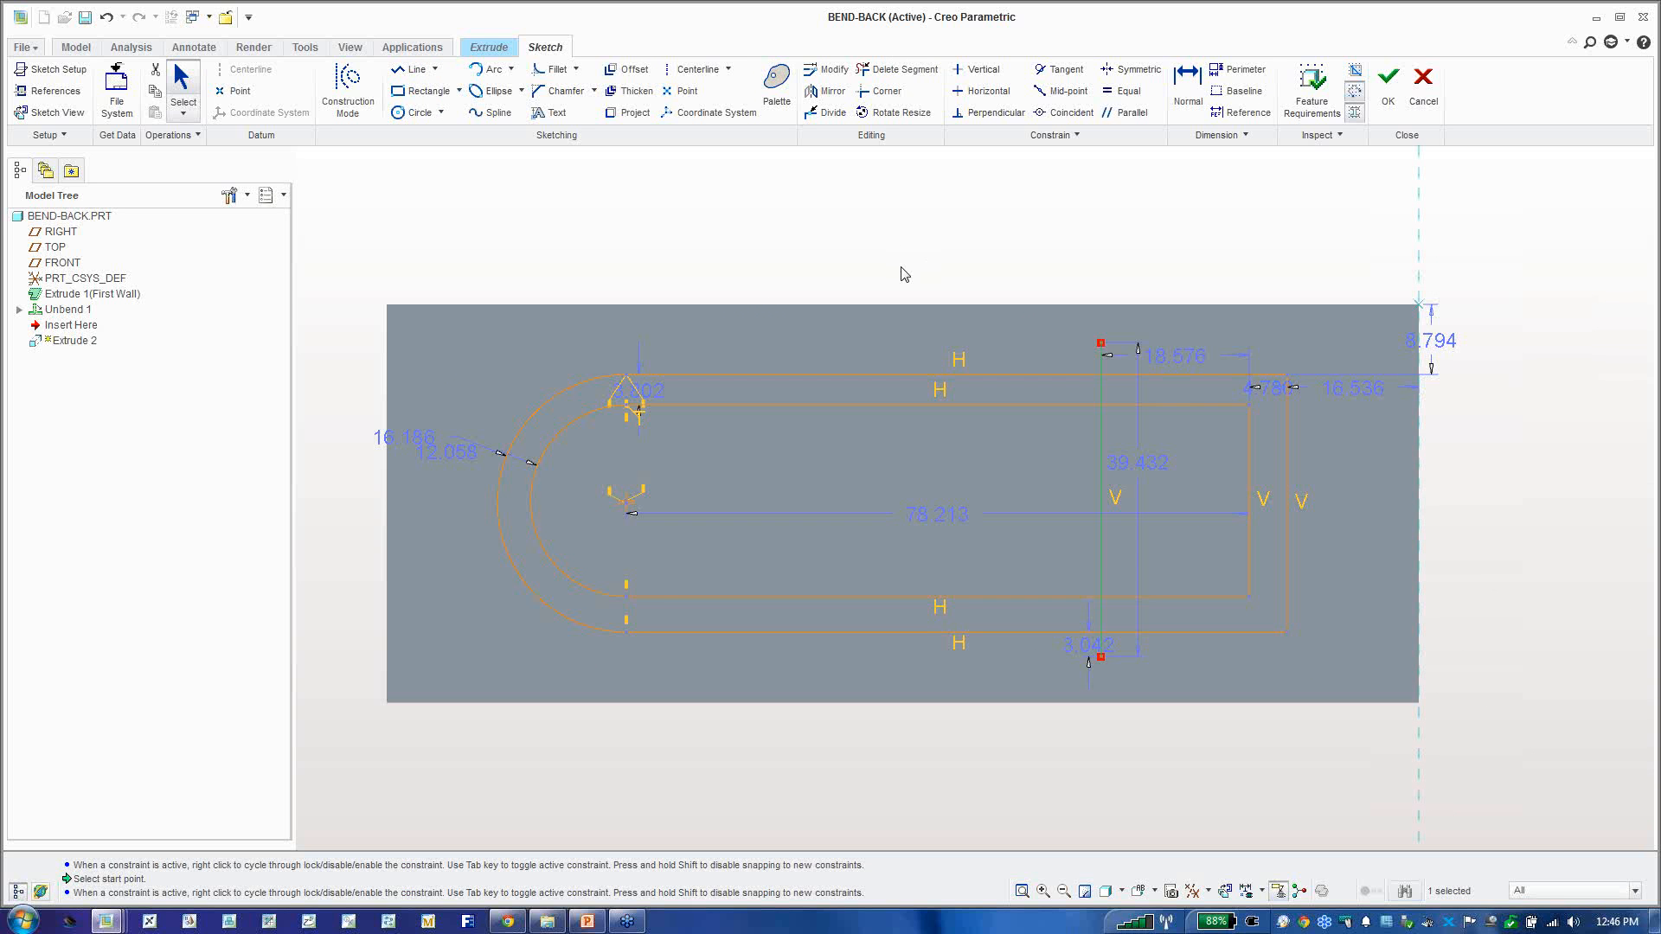
Step: Trim away both profiles beyond the vertical line and the line's overhanging ends with Delete Segment
left_click(900, 69)
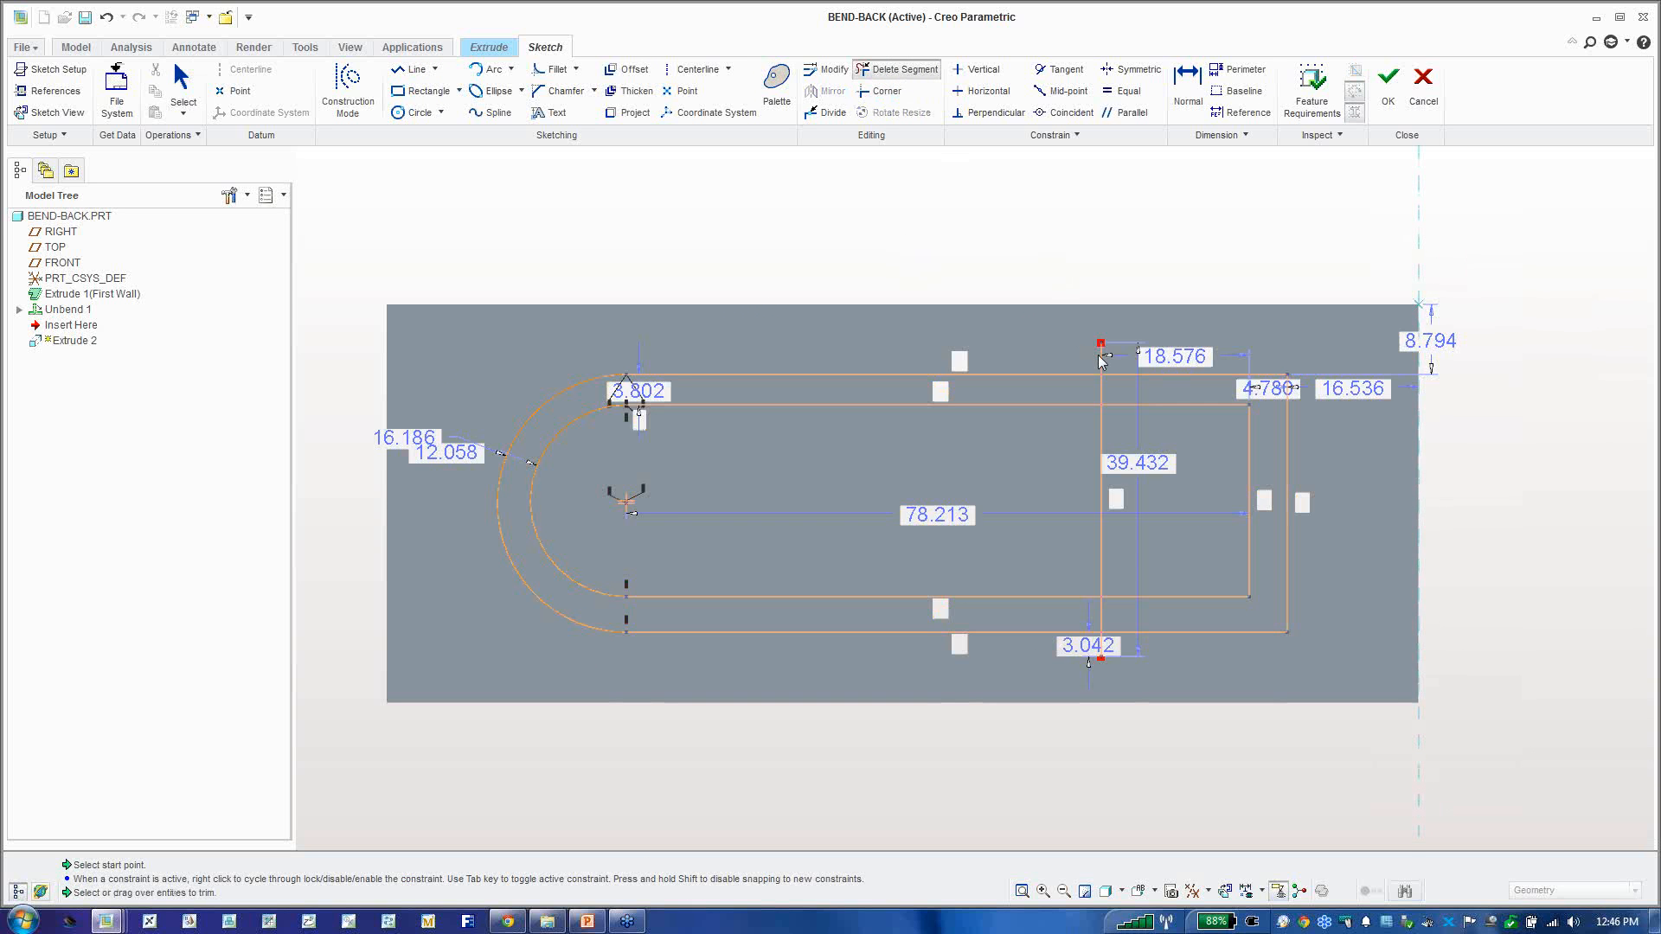
mouse_move(1104, 355)
left_mouse_down()
mouse_move(1131, 399)
mouse_move(1131, 598)
mouse_move(1160, 621)
left_mouse_up()
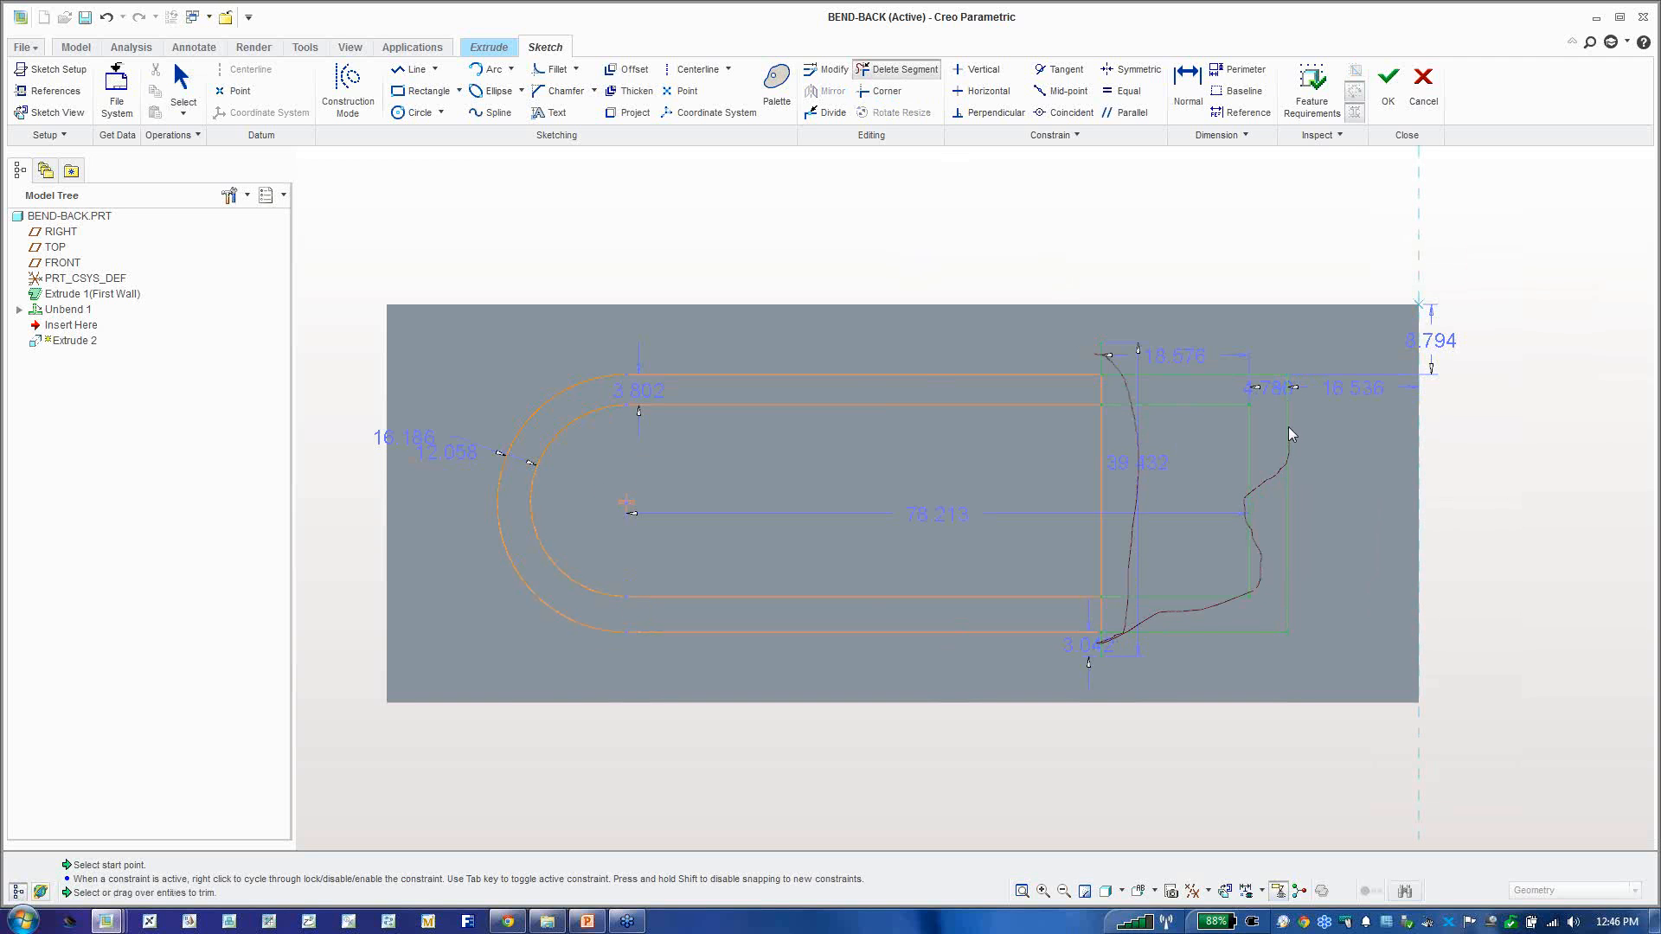
left_click_drag(1289, 430, 1289, 430)
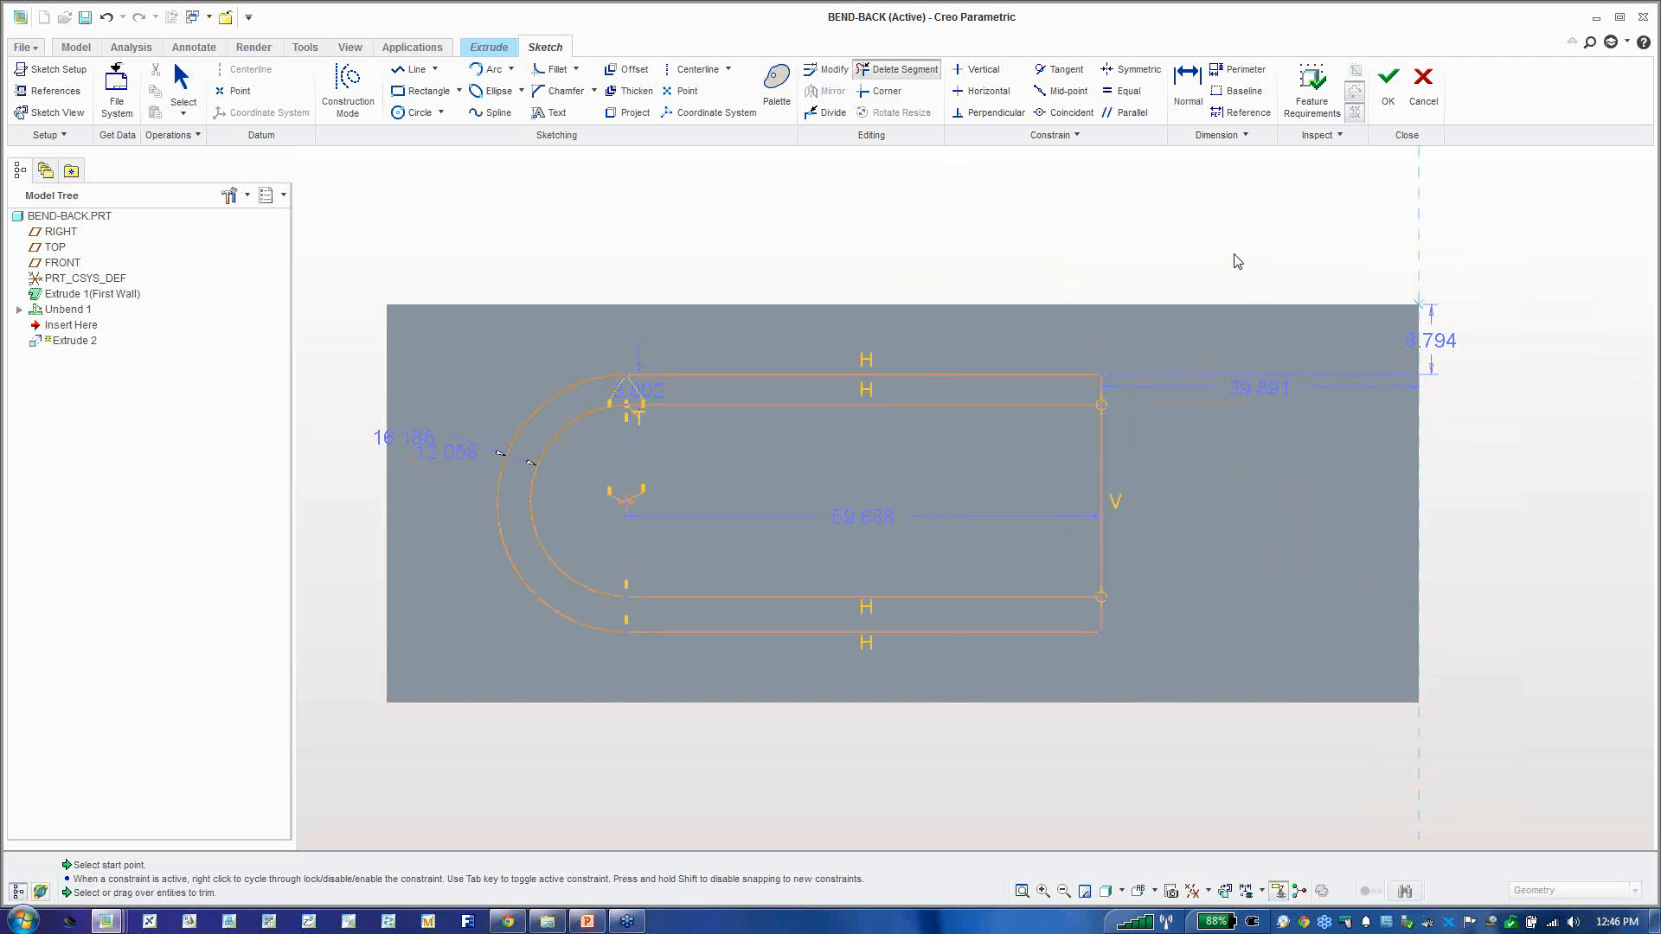
middle_click(1243, 259)
Step: Remove the vertical segment between the inner horizontal lines and stretch the U-shaped slot's straight legs to about 75.9 long
left_click(900, 69)
left_click(1103, 434)
middle_click(1100, 434)
left_click_drag(1104, 623, 1233, 615)
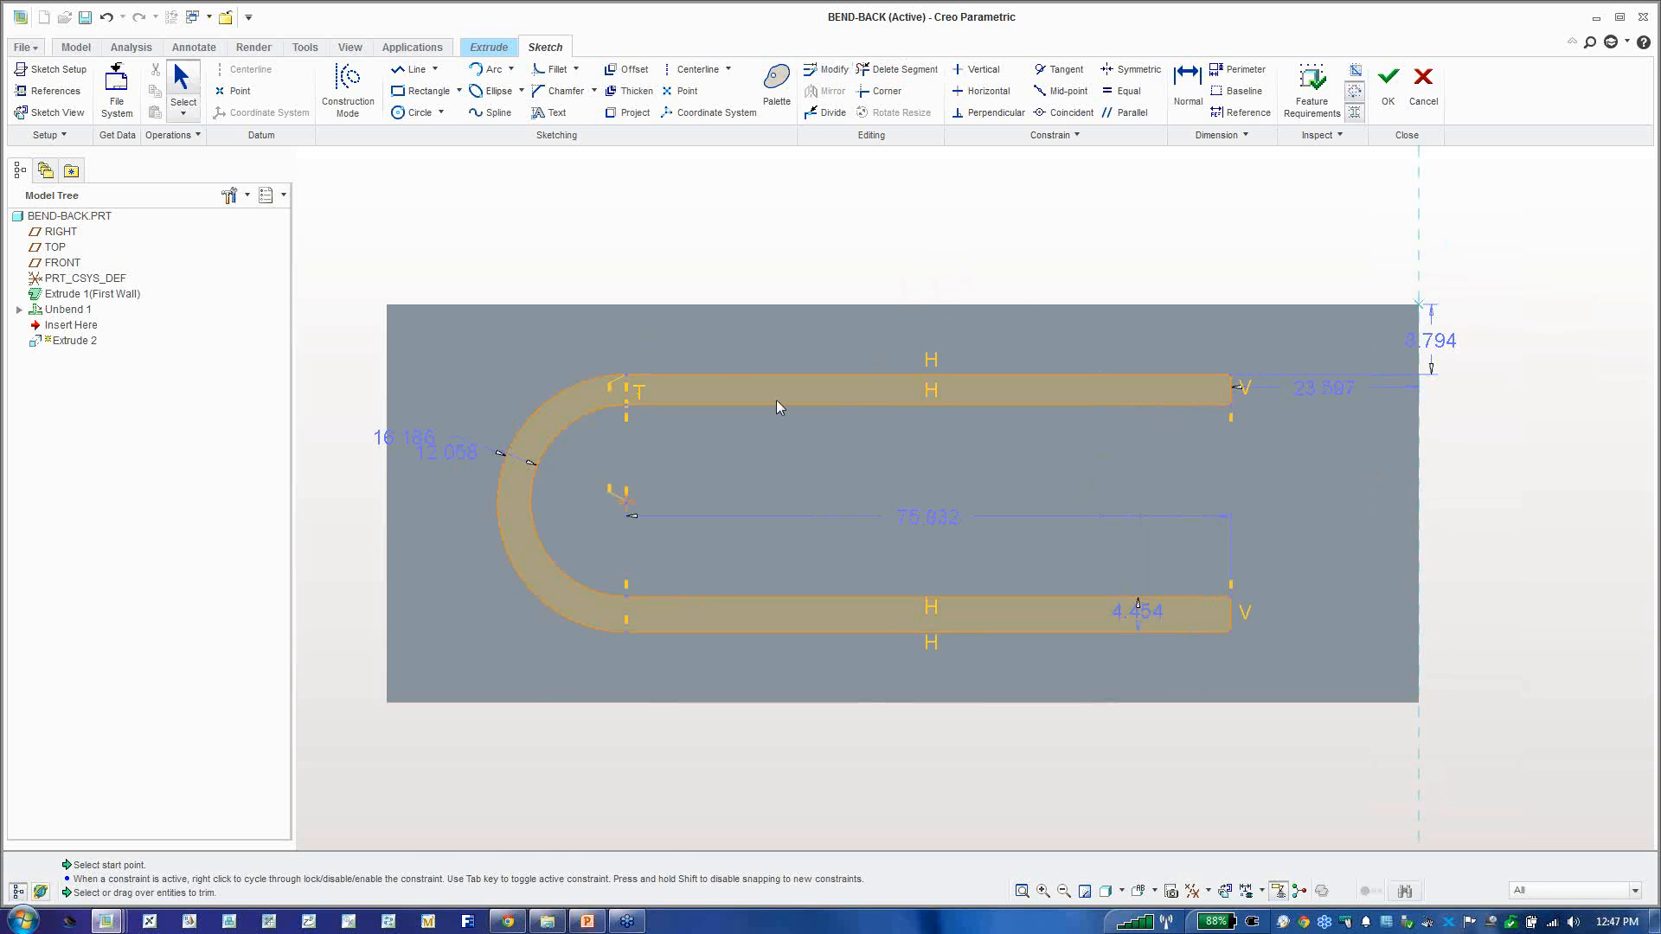
Step: Accept the U-shaped slot sketch and complete the extruded cut through the flattened sheet
left_click(1388, 86)
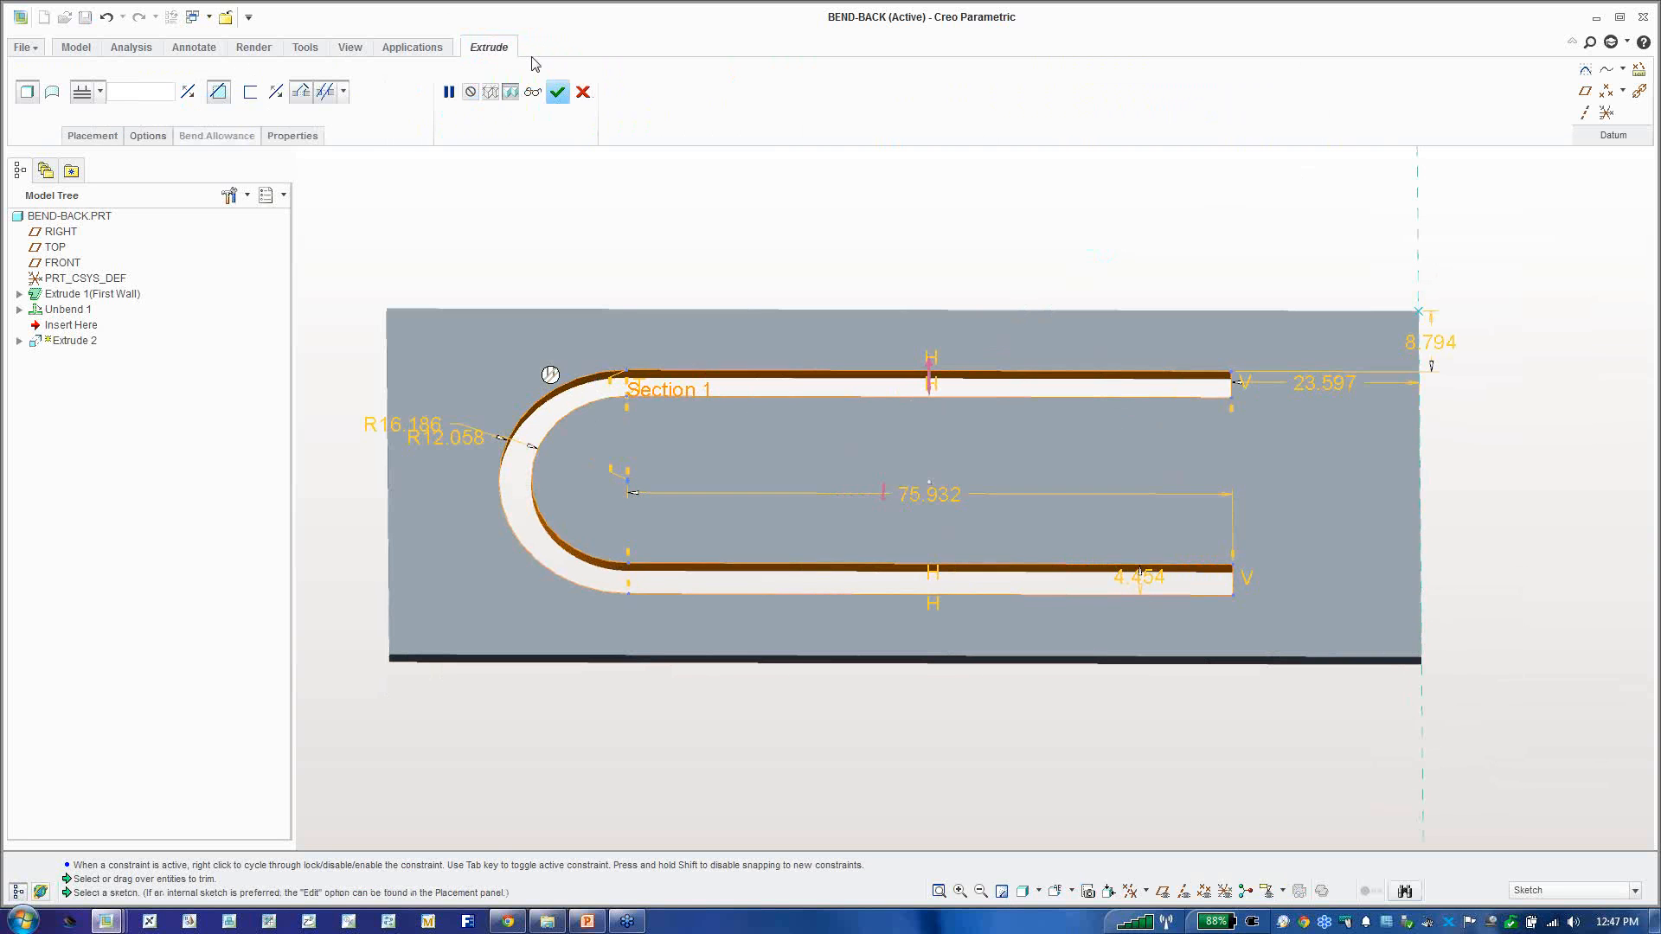
left_click(558, 92)
left_click(623, 232)
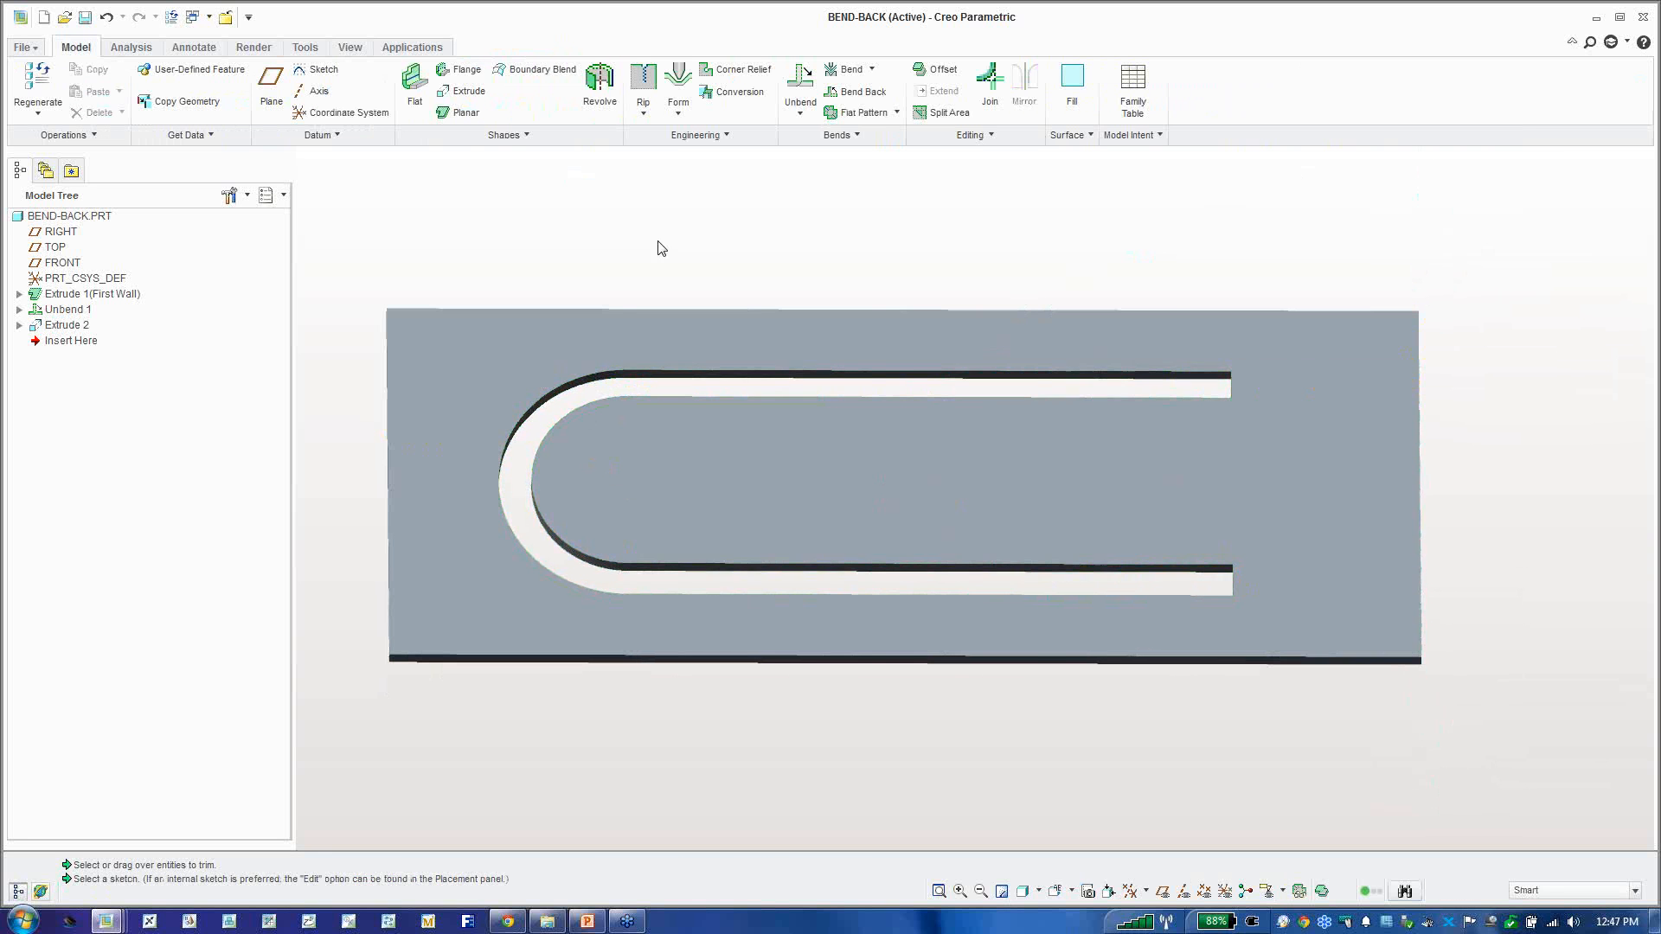
middle_click_drag(886, 297, 917, 349)
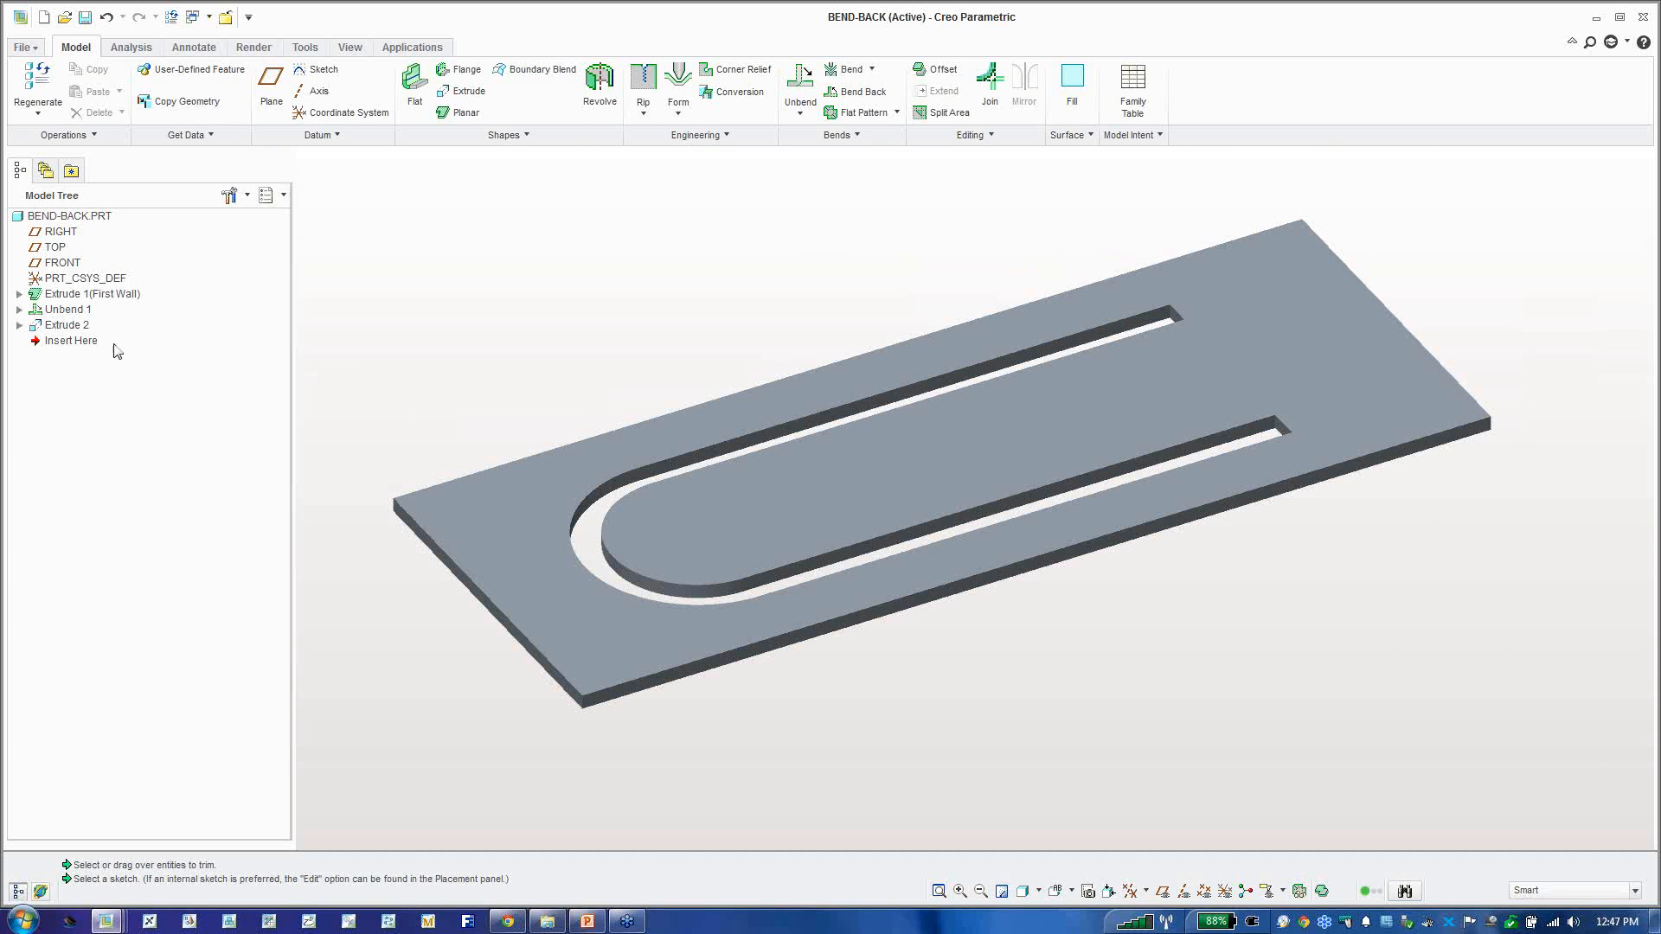
Step: Bend the flattened bends back with Bend Back, keeping the default fixed surface beside the slot's open ends
left_click(71, 310)
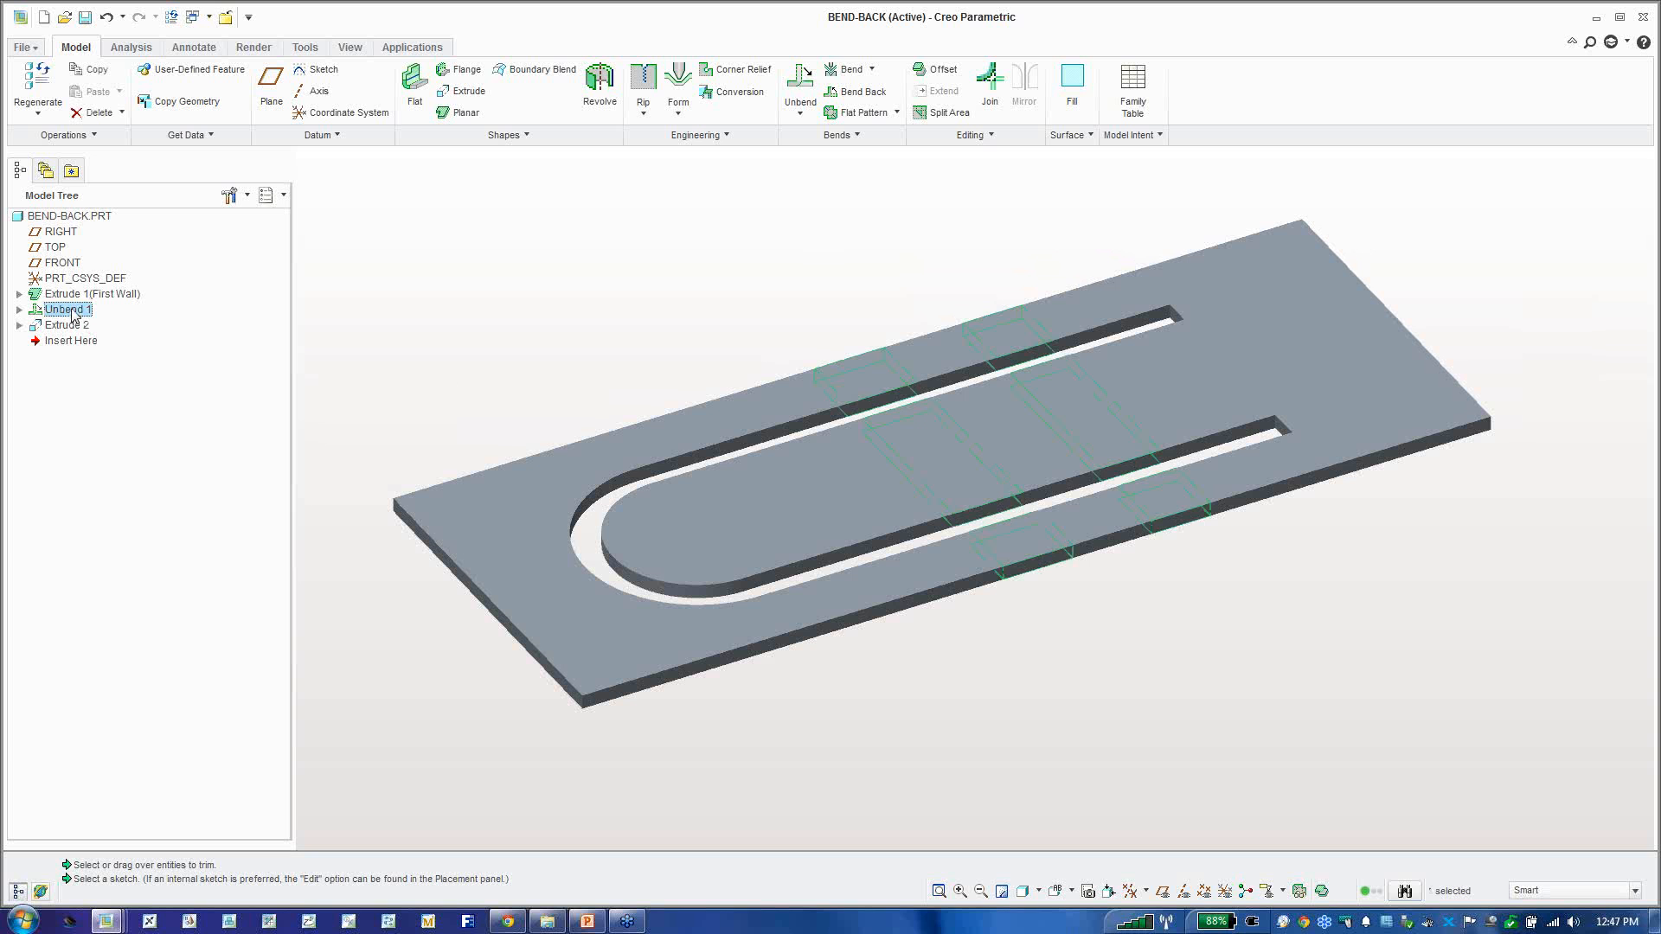
left_click(492, 372)
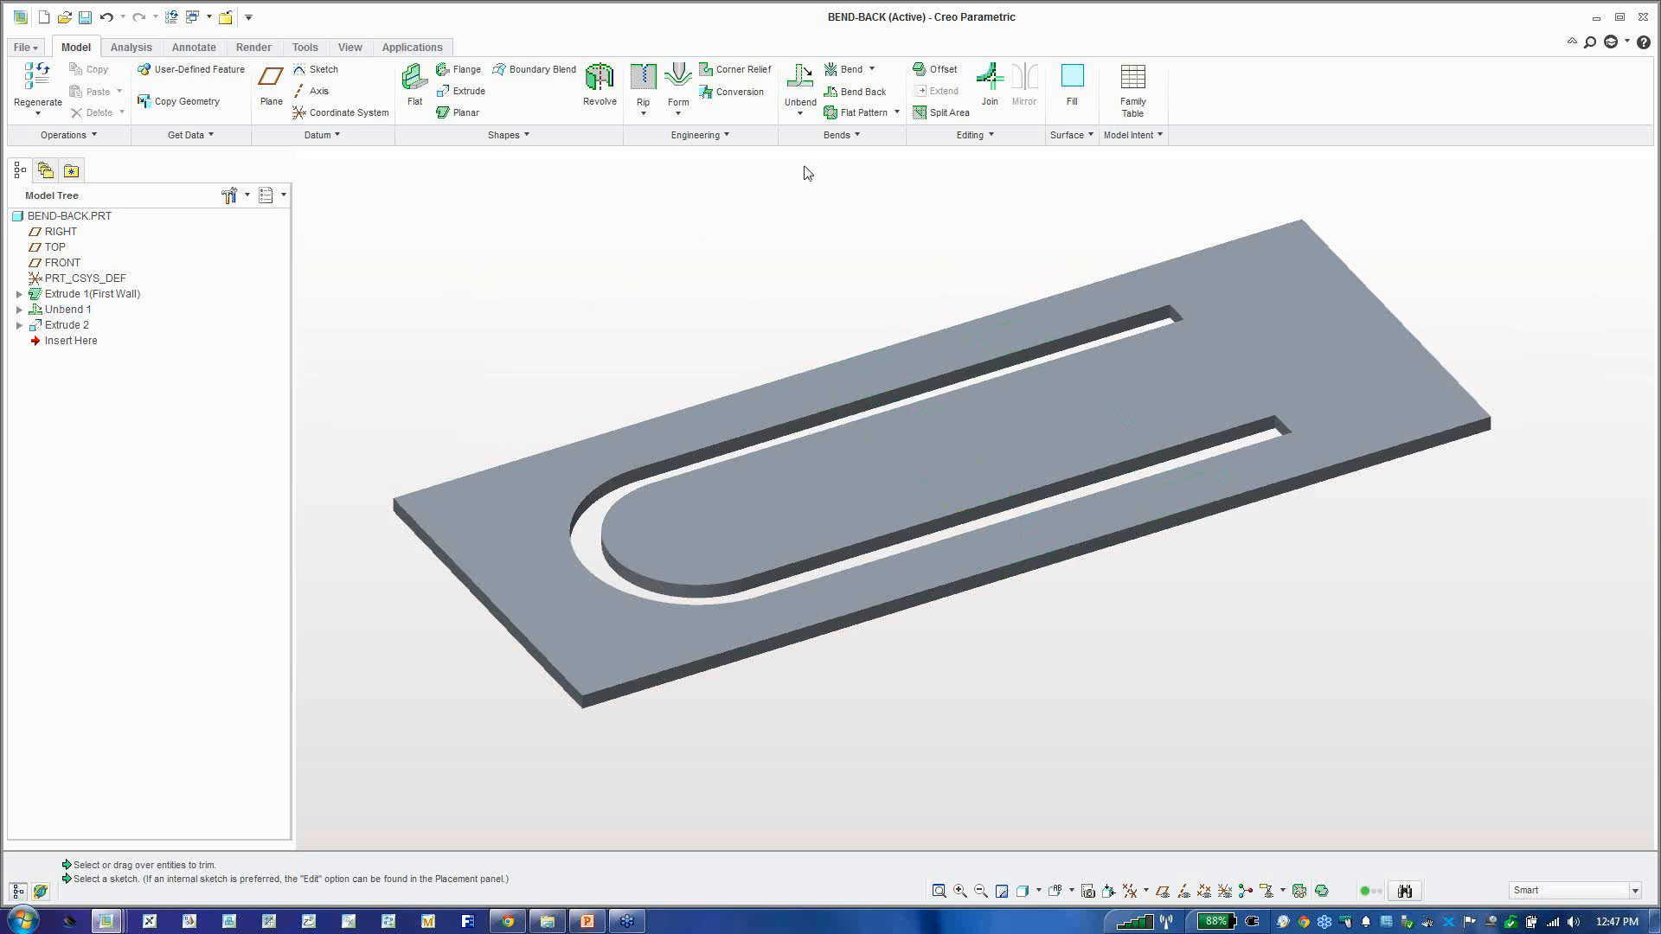
left_click(854, 92)
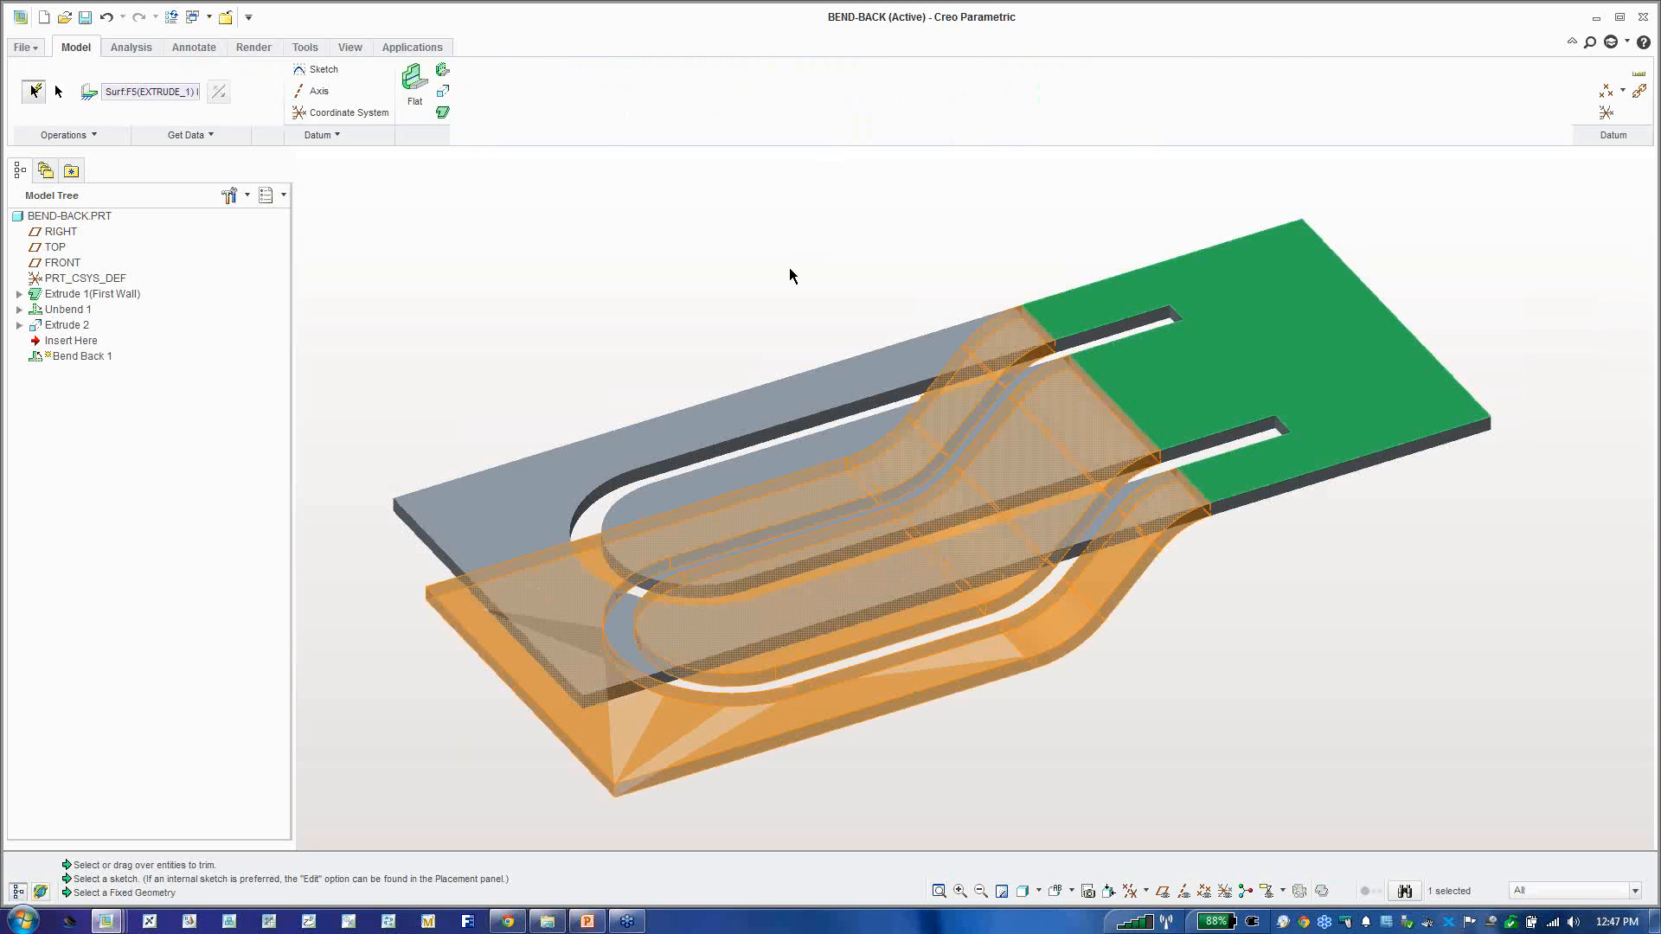
middle_click(937, 426)
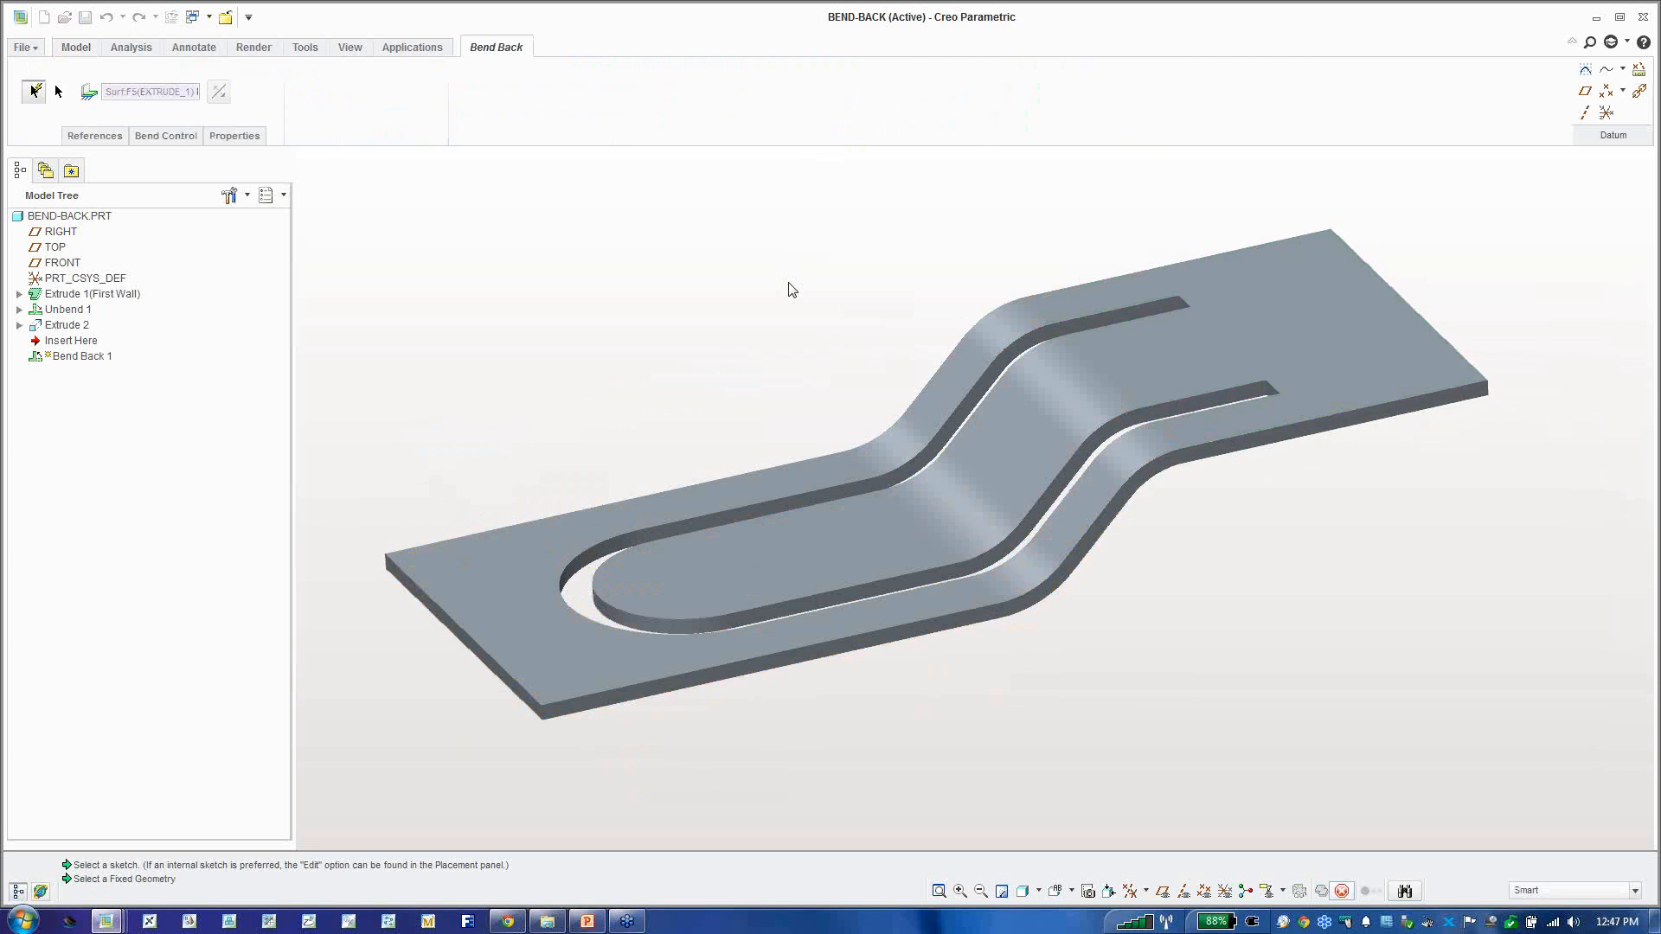
Step: Review the Bend Back feature's definition and examine the tongue and bends of the re-bent part
right_click(77, 341)
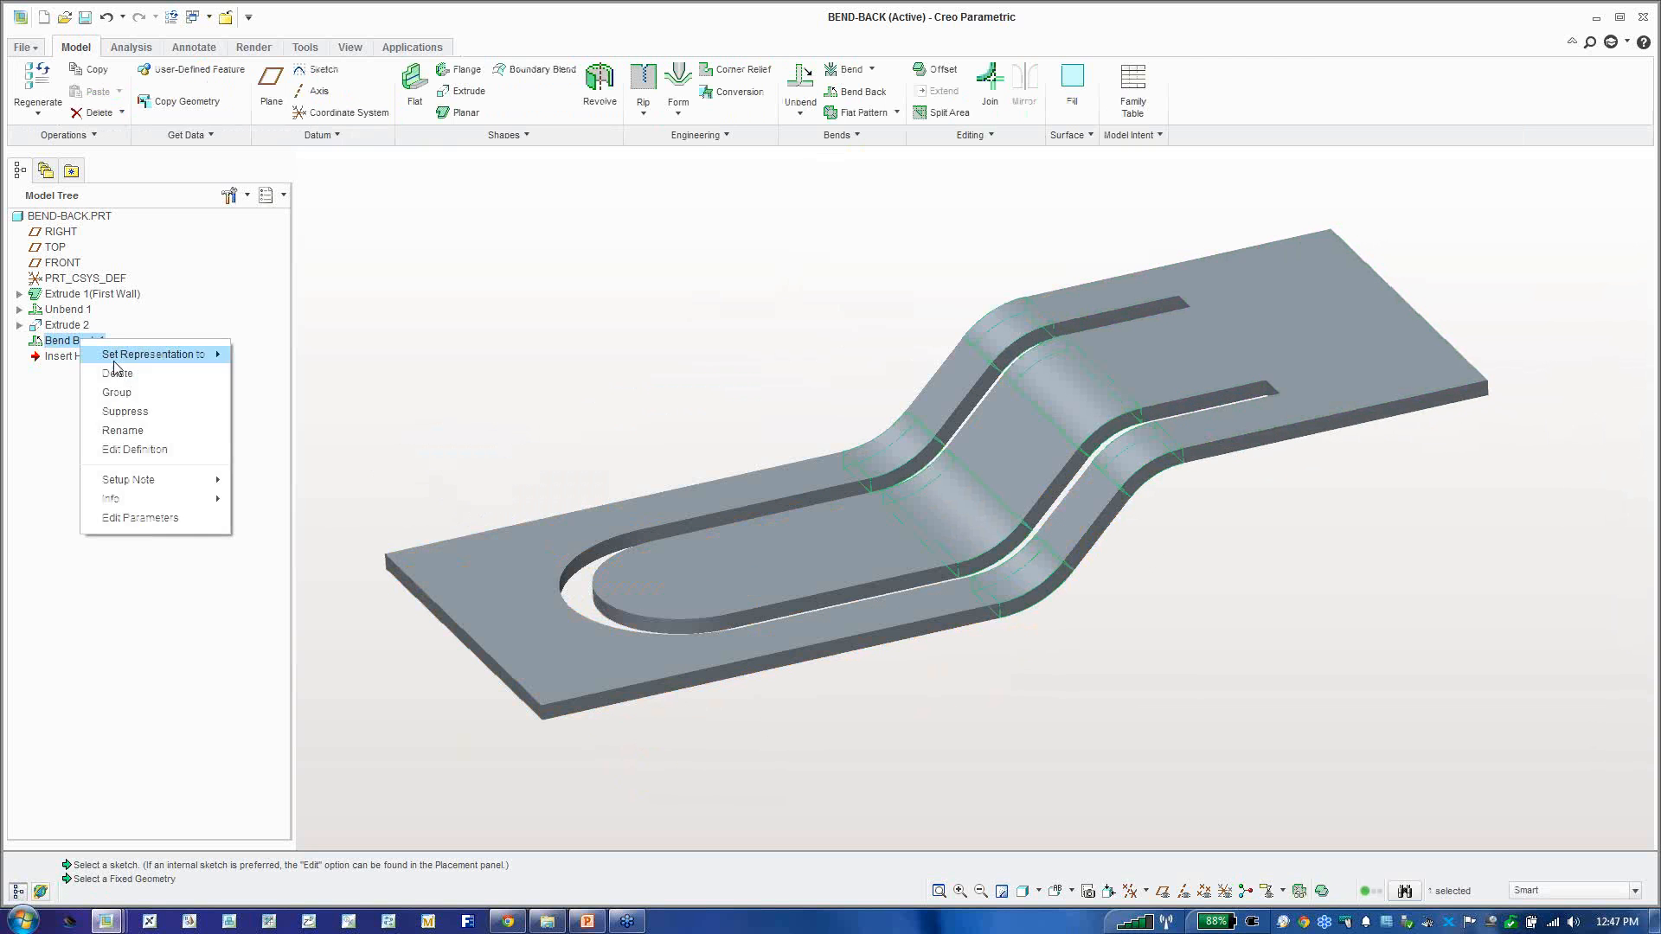
left_click(134, 449)
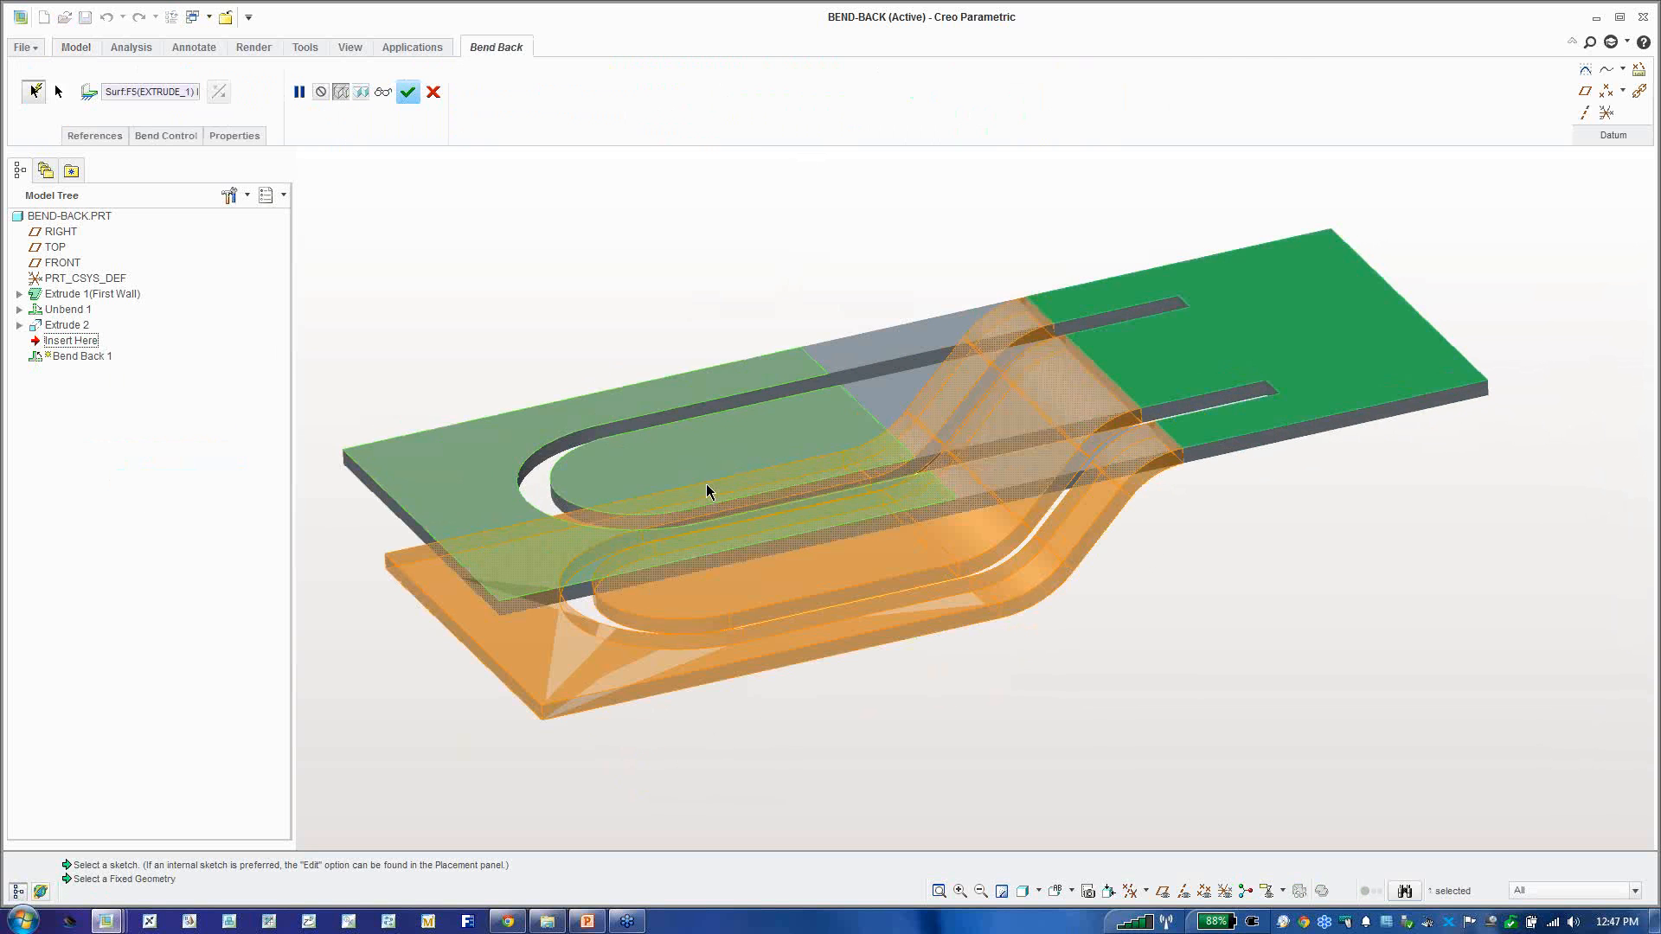
left_click(407, 93)
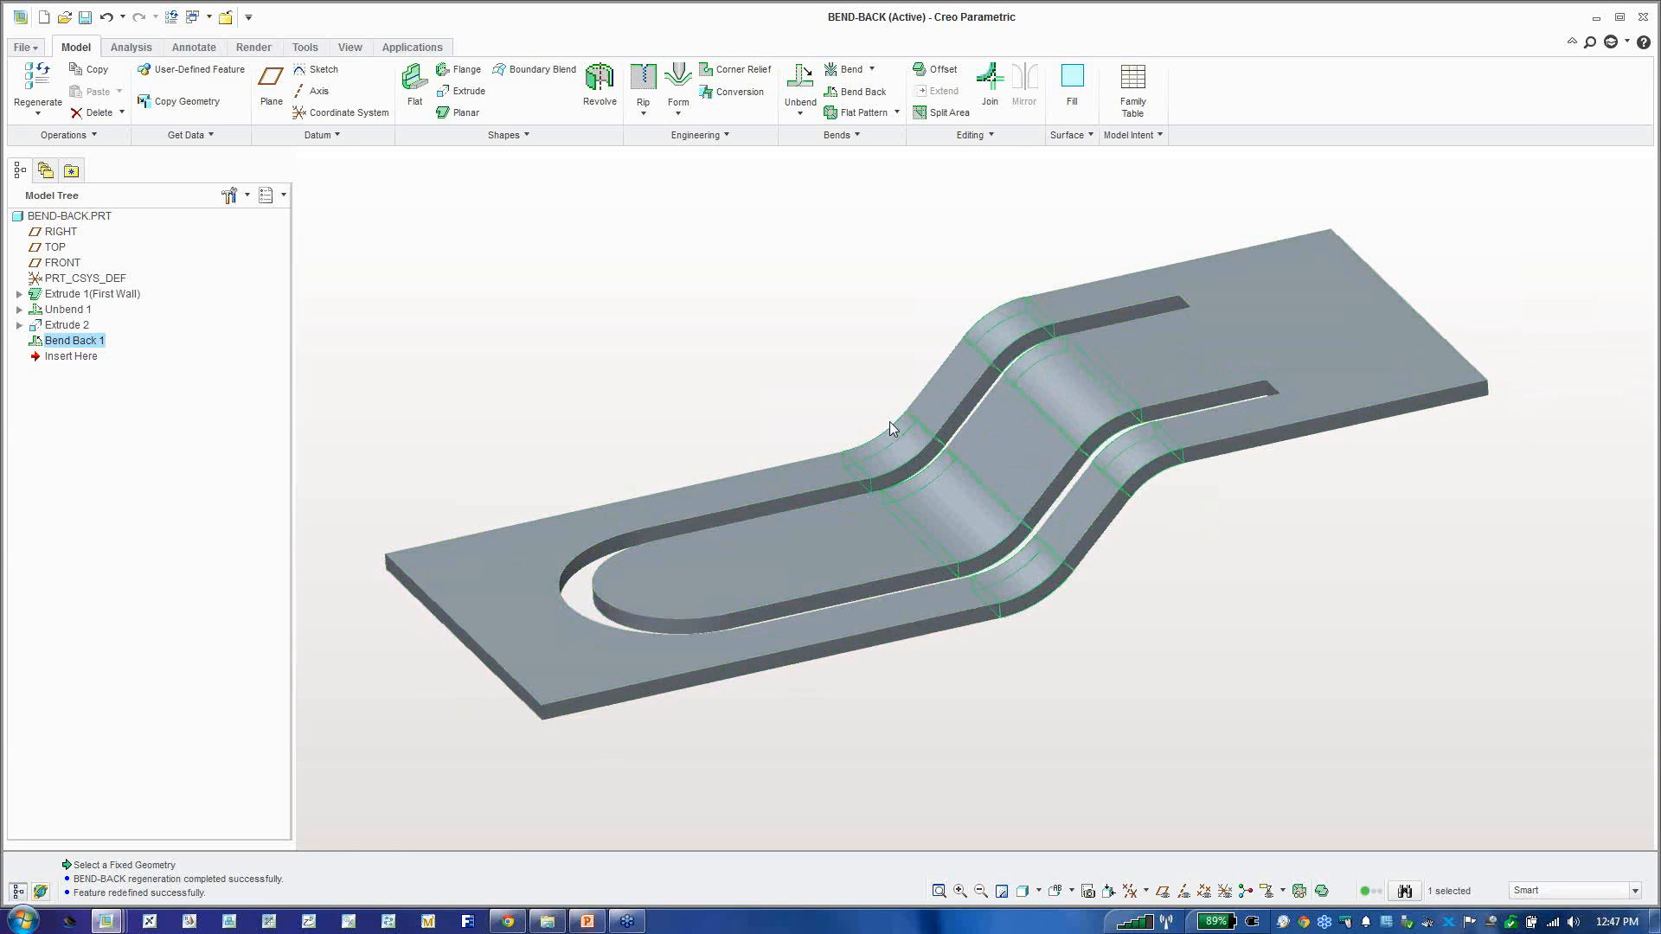
mouse_move(716, 404)
middle_mouse_down()
mouse_move(678, 360)
mouse_move(923, 359)
middle_mouse_up()
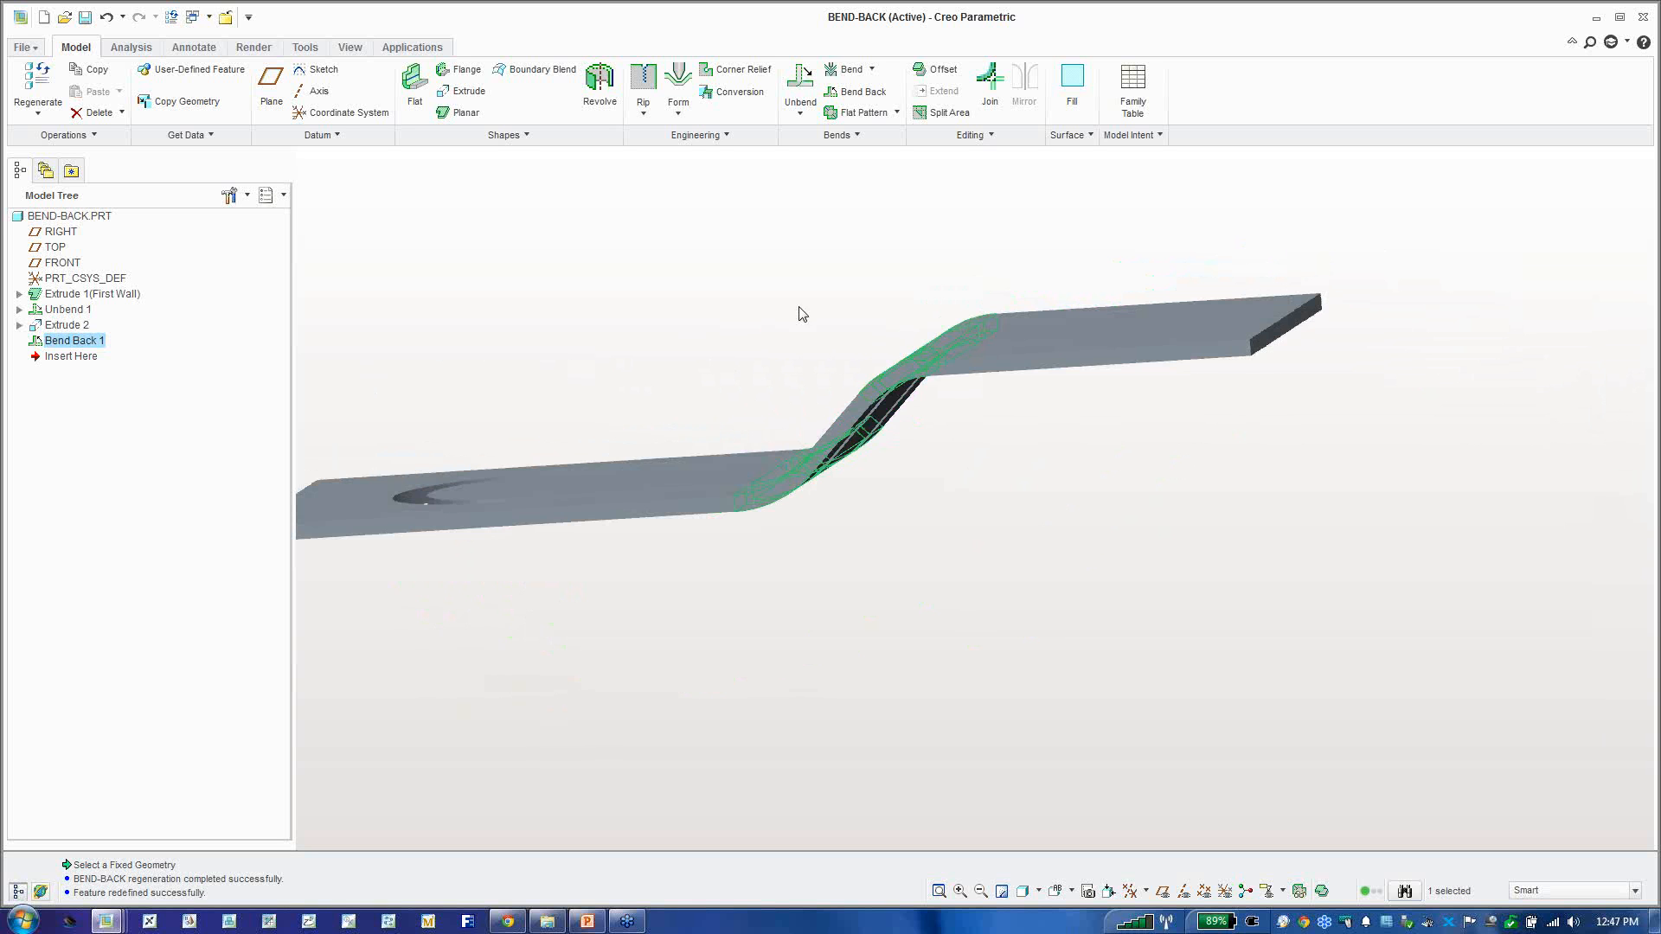
key("ctrl+d")
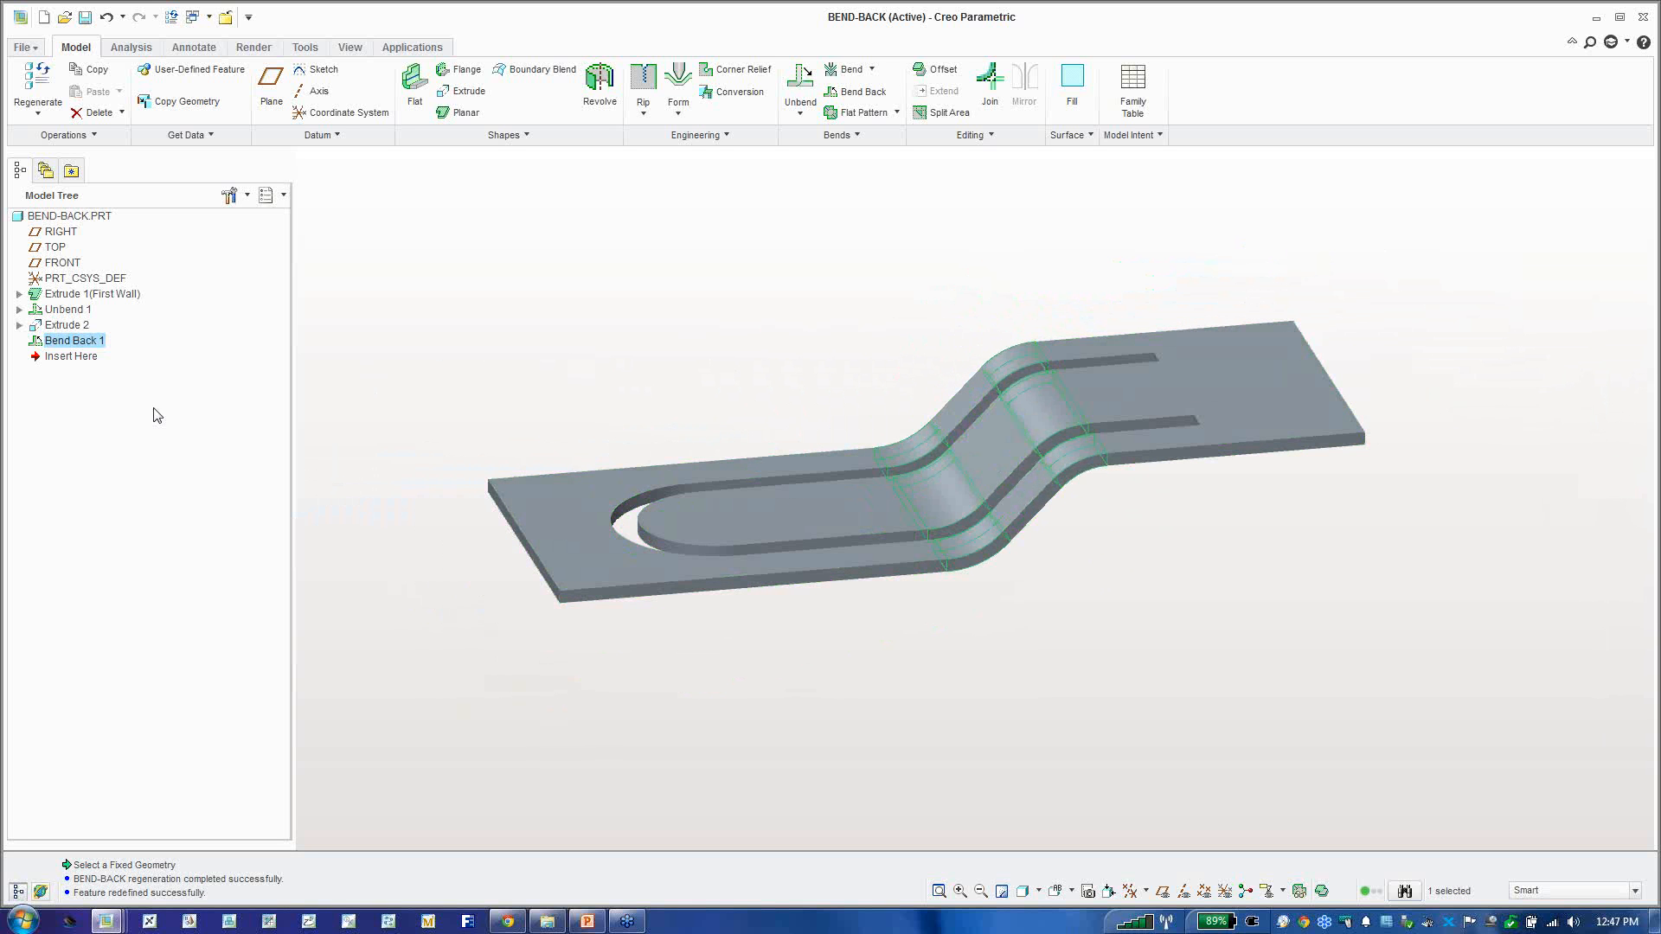
Step: Edit the Bend Back feature so Contour 2, the tongue inside the slot, is set to Keep flat
right_click(89, 345)
left_click(130, 449)
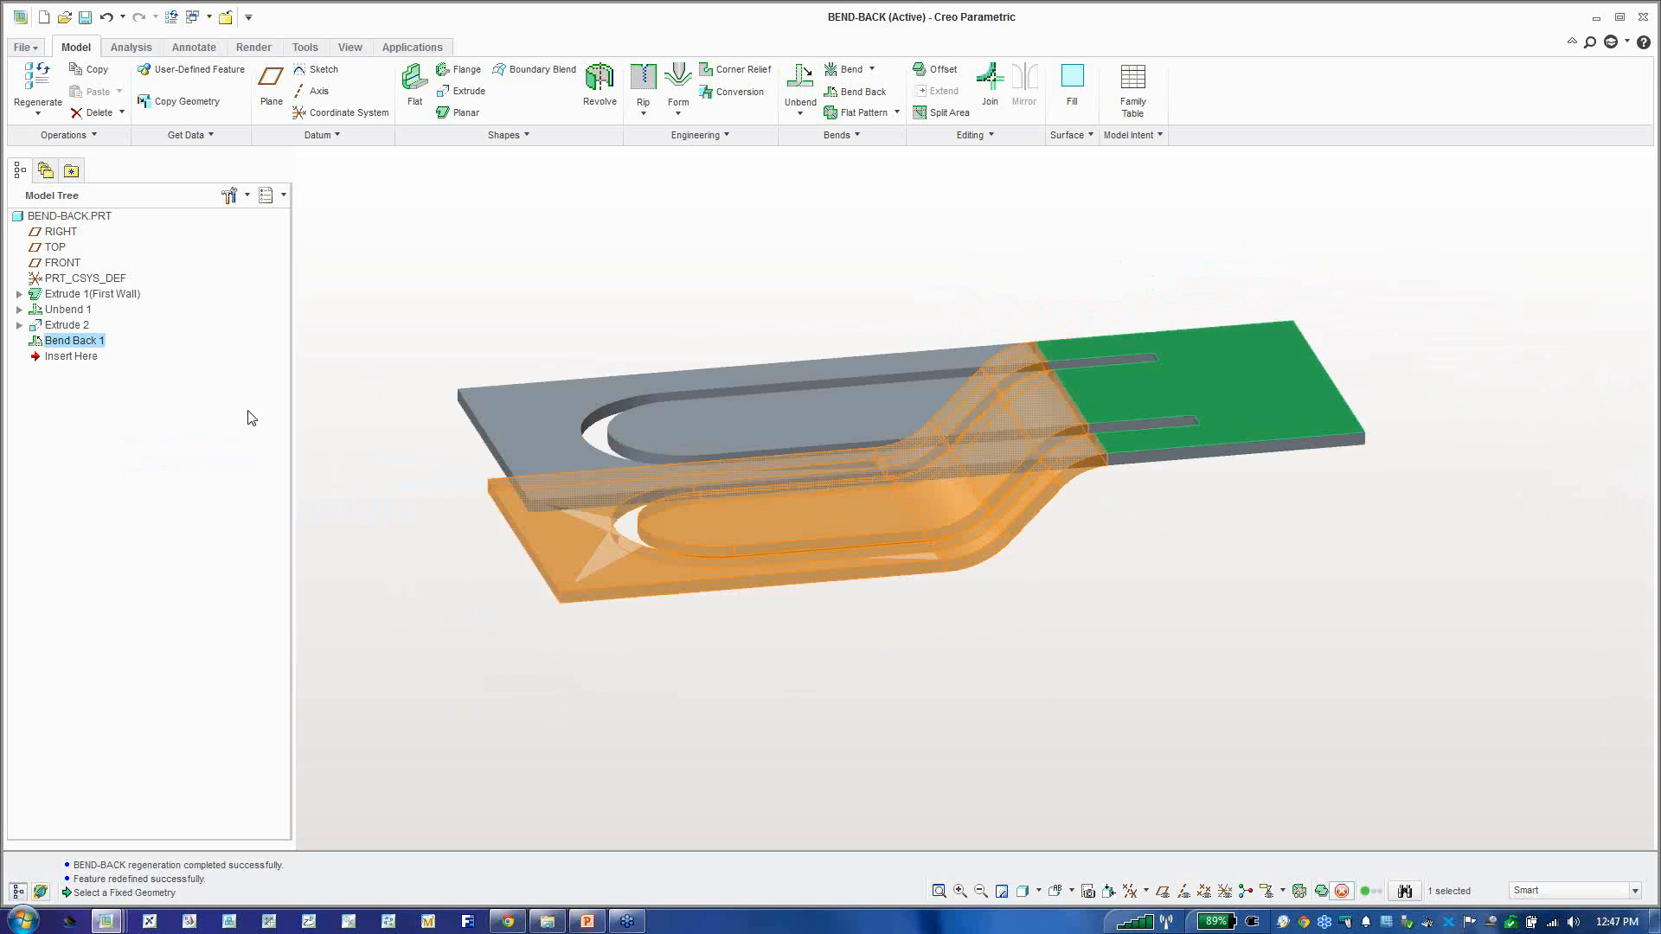
left_click(165, 136)
left_click(165, 202)
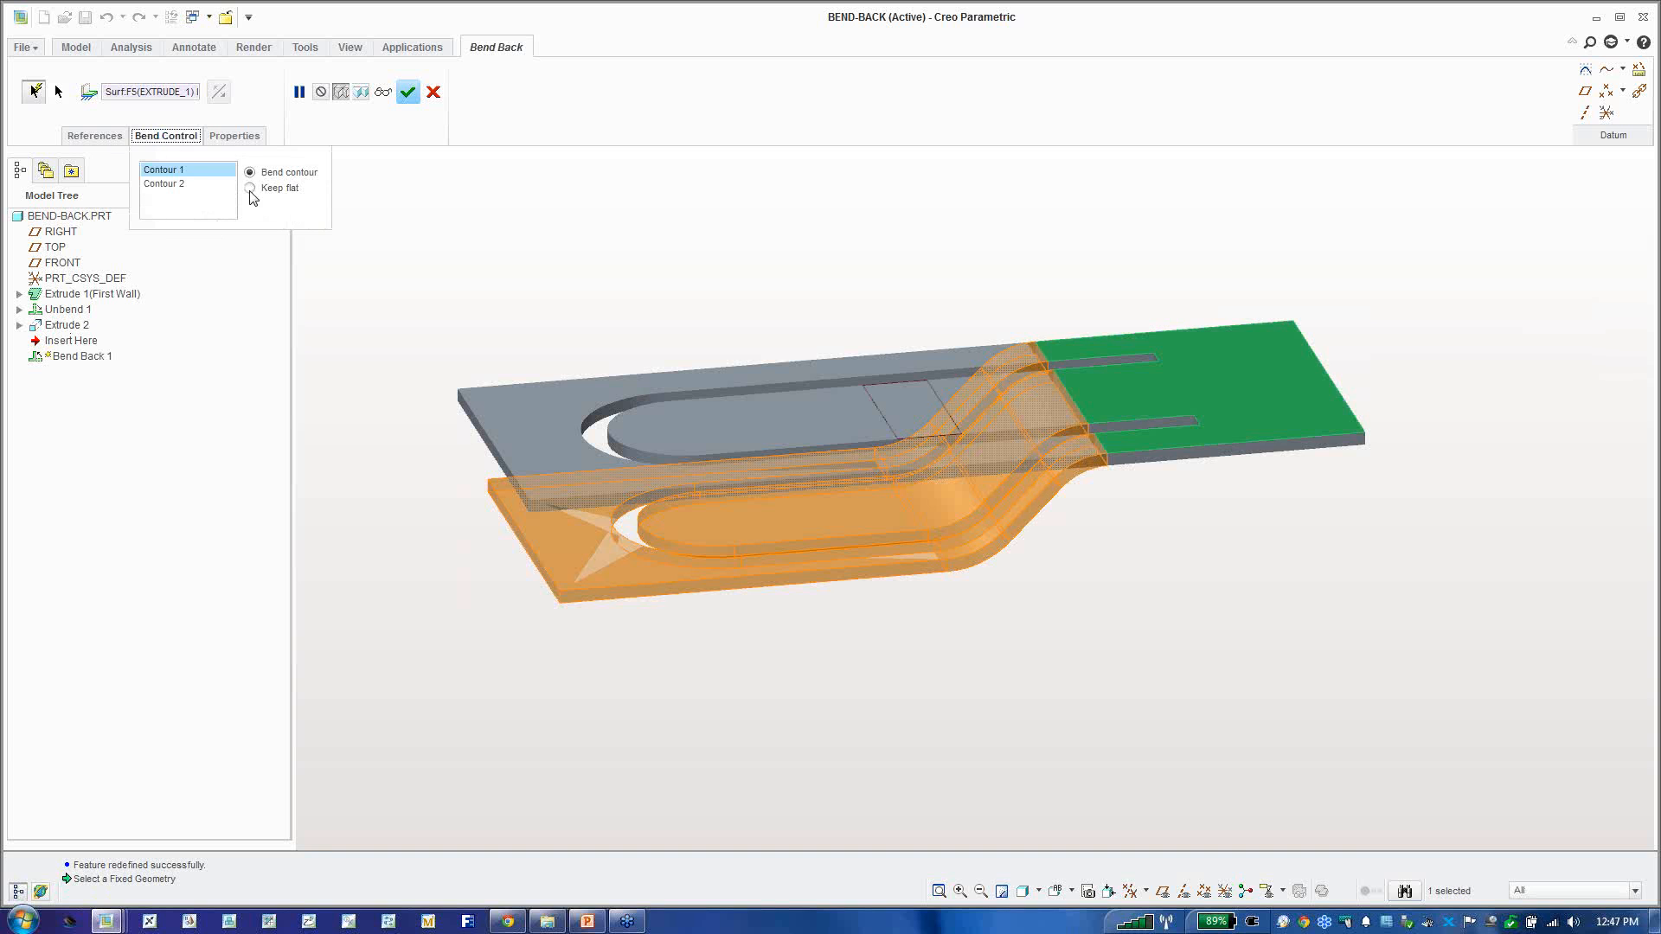
left_click(251, 189)
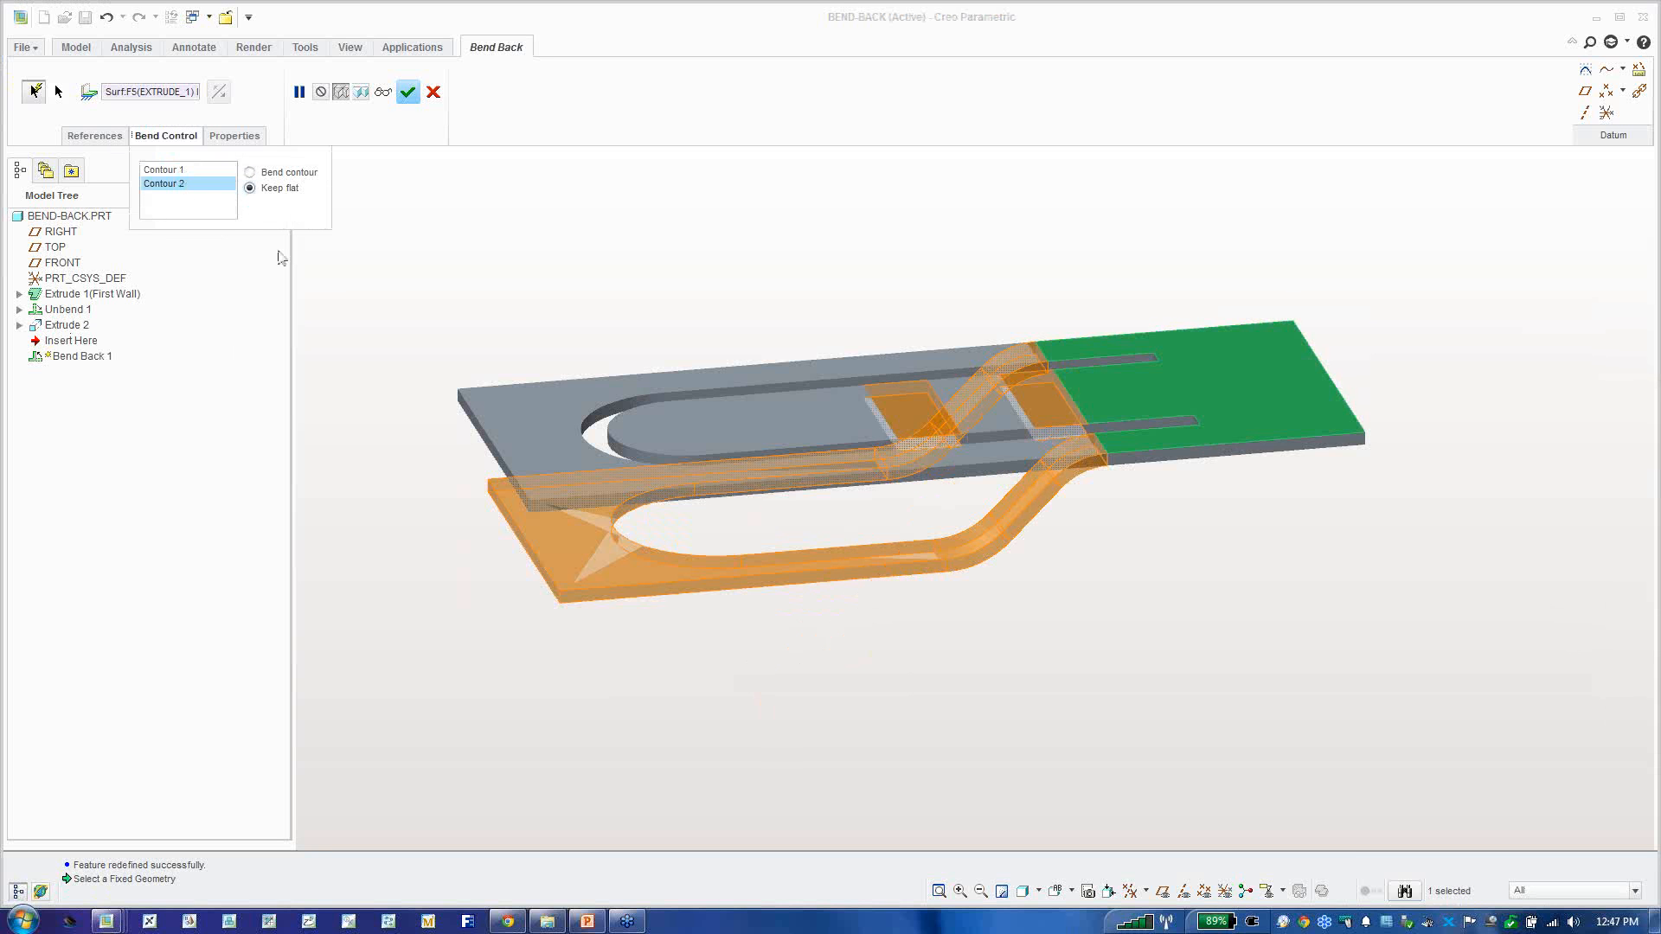
left_click(409, 93)
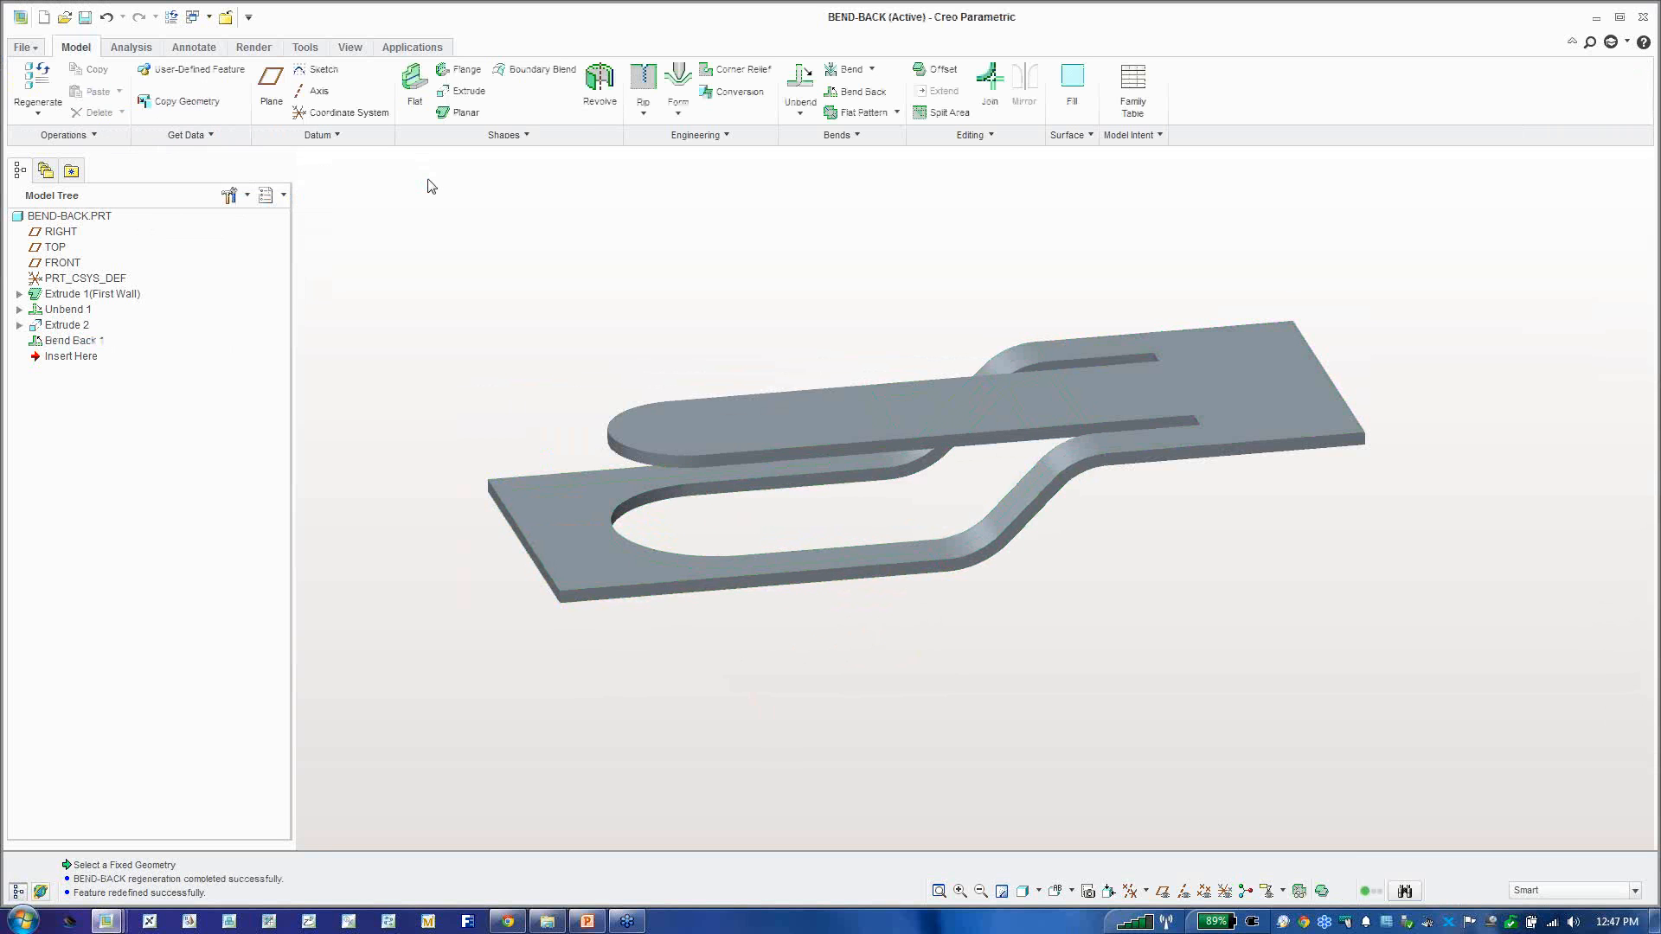
mouse_move(834, 515)
middle_mouse_down()
mouse_move(961, 412)
mouse_move(1098, 467)
mouse_move(857, 468)
mouse_move(824, 516)
mouse_move(916, 482)
mouse_move(890, 523)
mouse_move(874, 501)
mouse_move(896, 534)
mouse_move(813, 488)
middle_mouse_up()
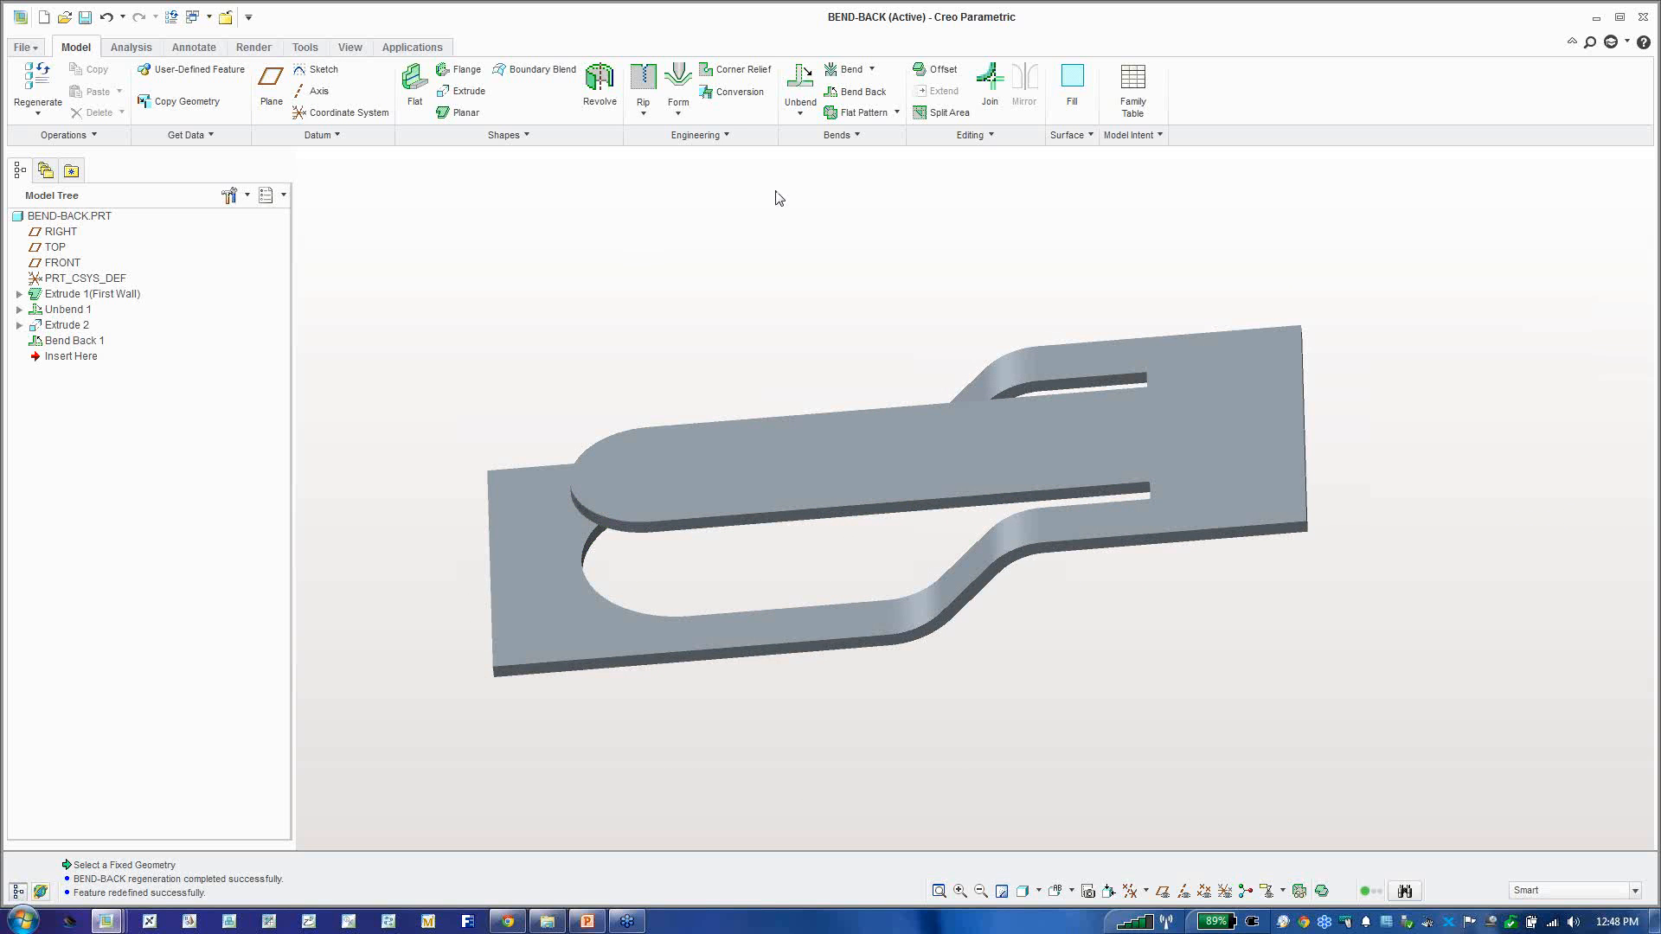
Step: Extend the lower wall outward from its end edge beside the slot's rounded end
left_click(491, 524)
middle_click_drag(574, 494, 649, 337)
left_click(648, 338)
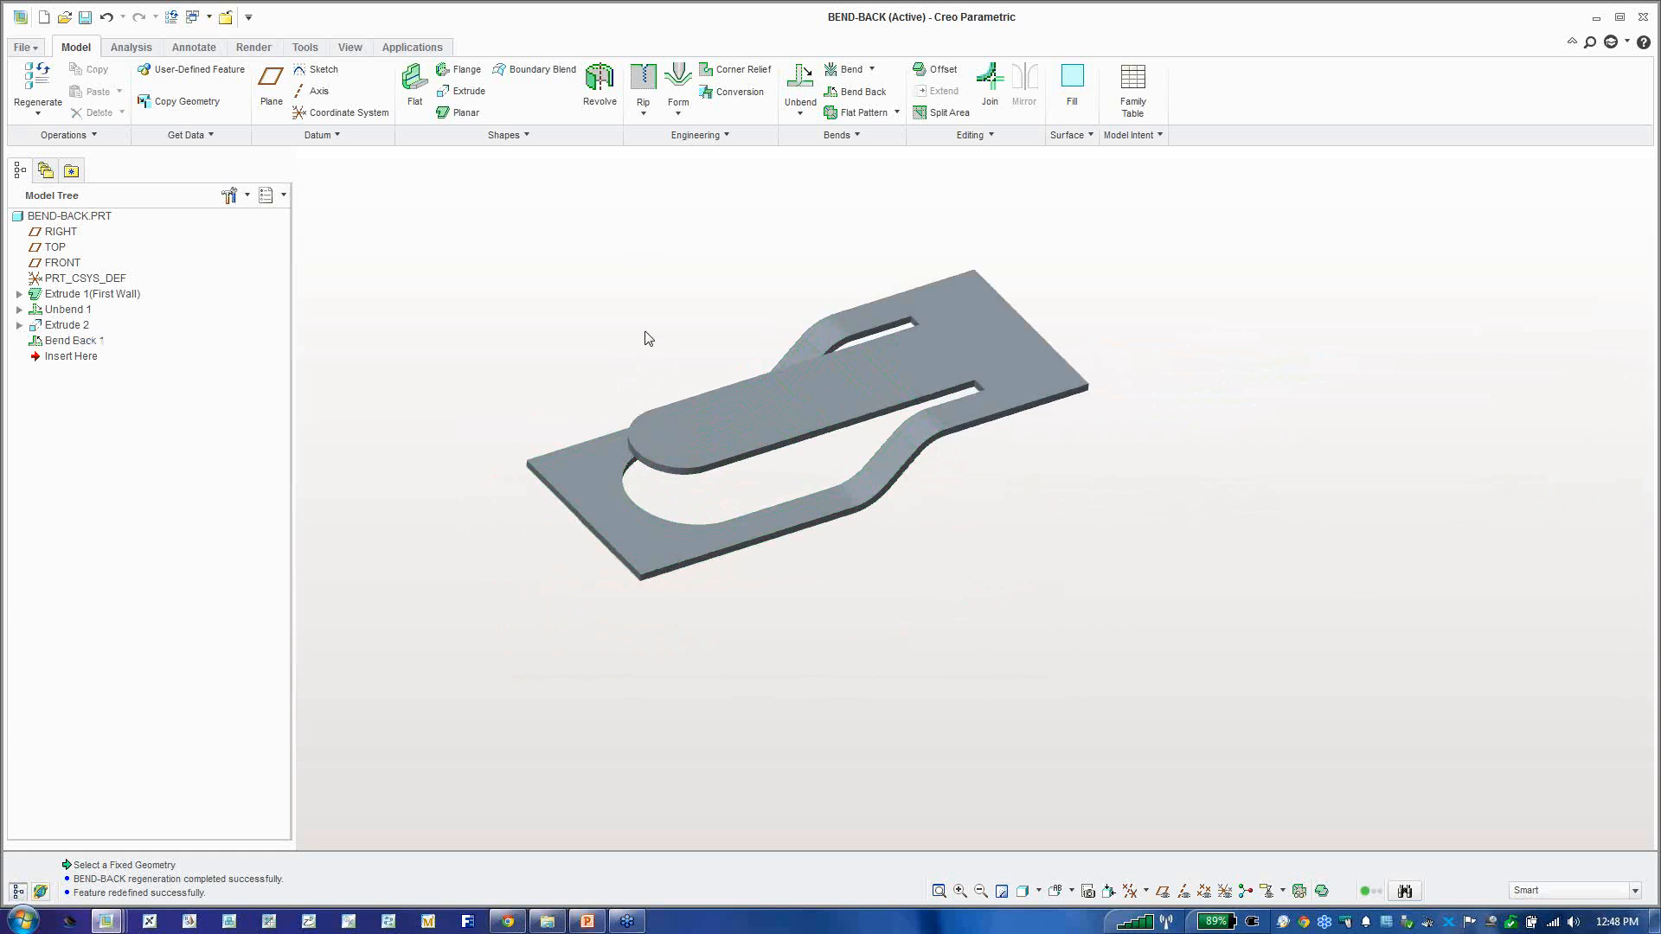
left_click(568, 496)
left_click(568, 499)
scroll(565, 495, "down", 2)
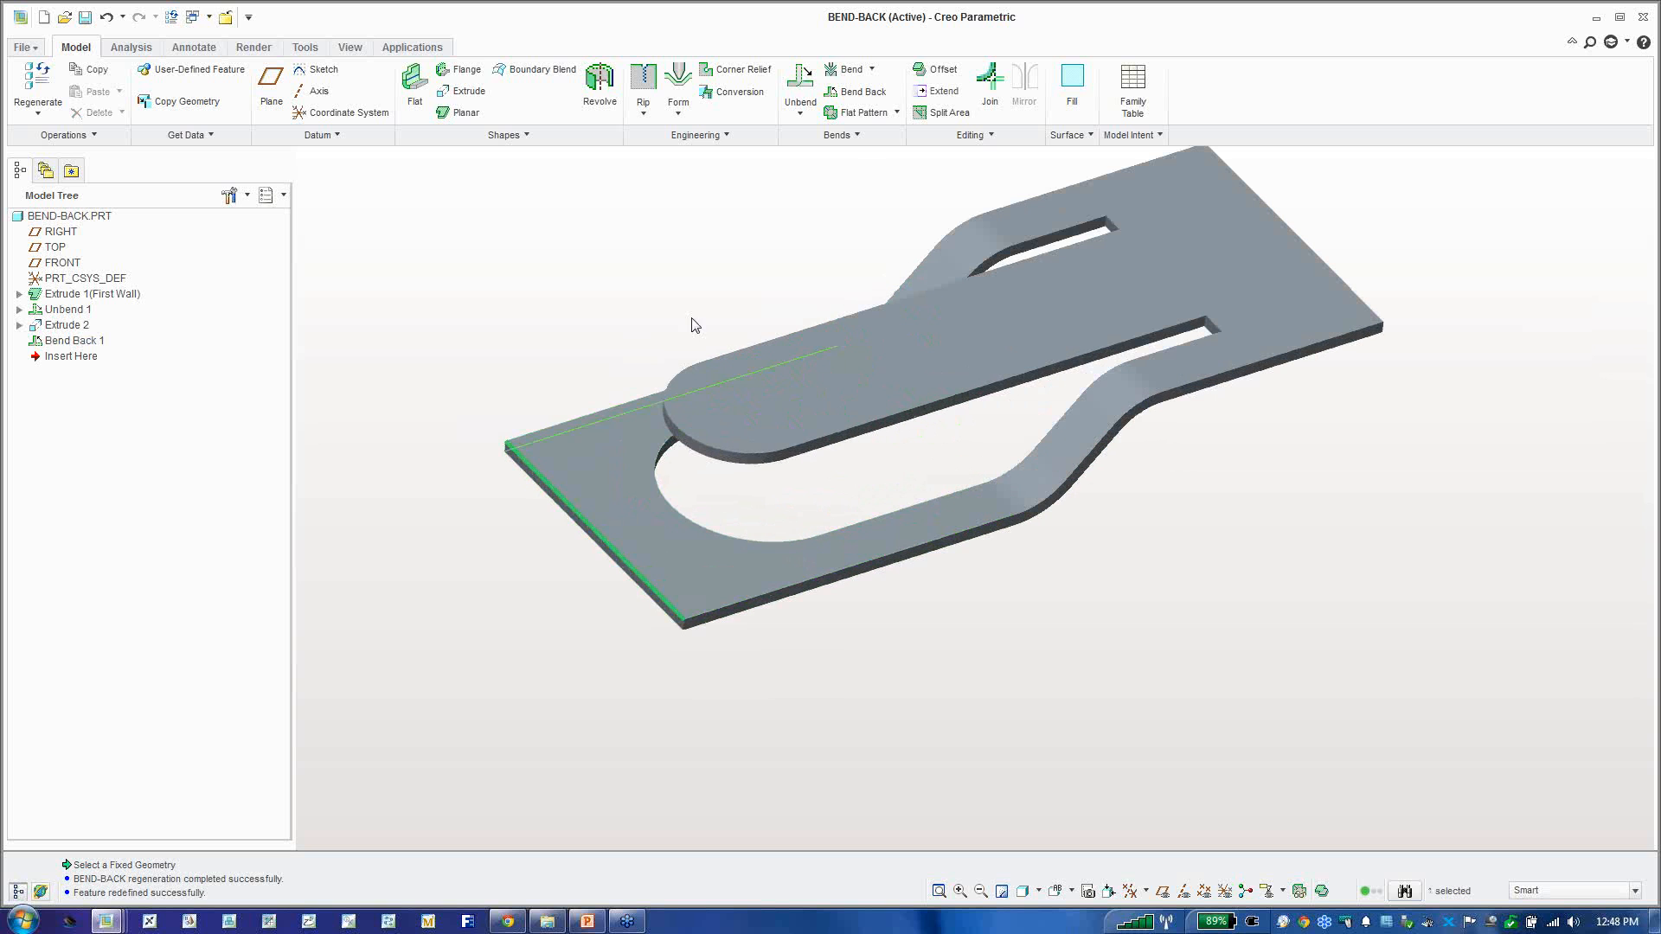
left_click(926, 94)
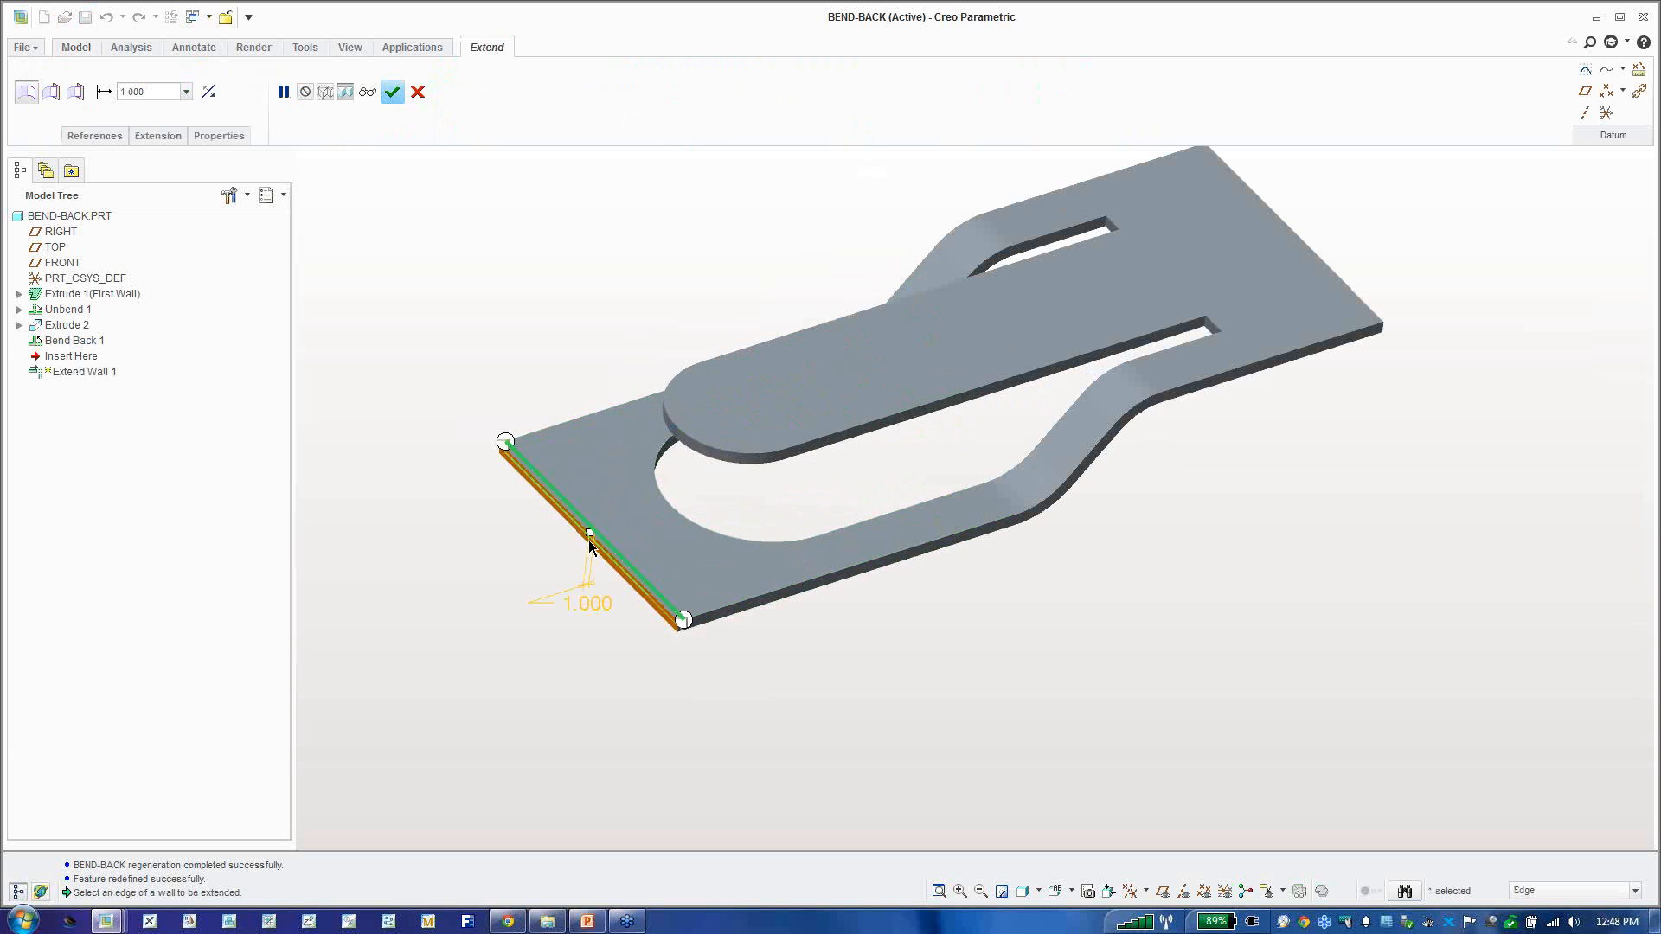
left_click_drag(589, 532, 460, 573)
middle_click(467, 387)
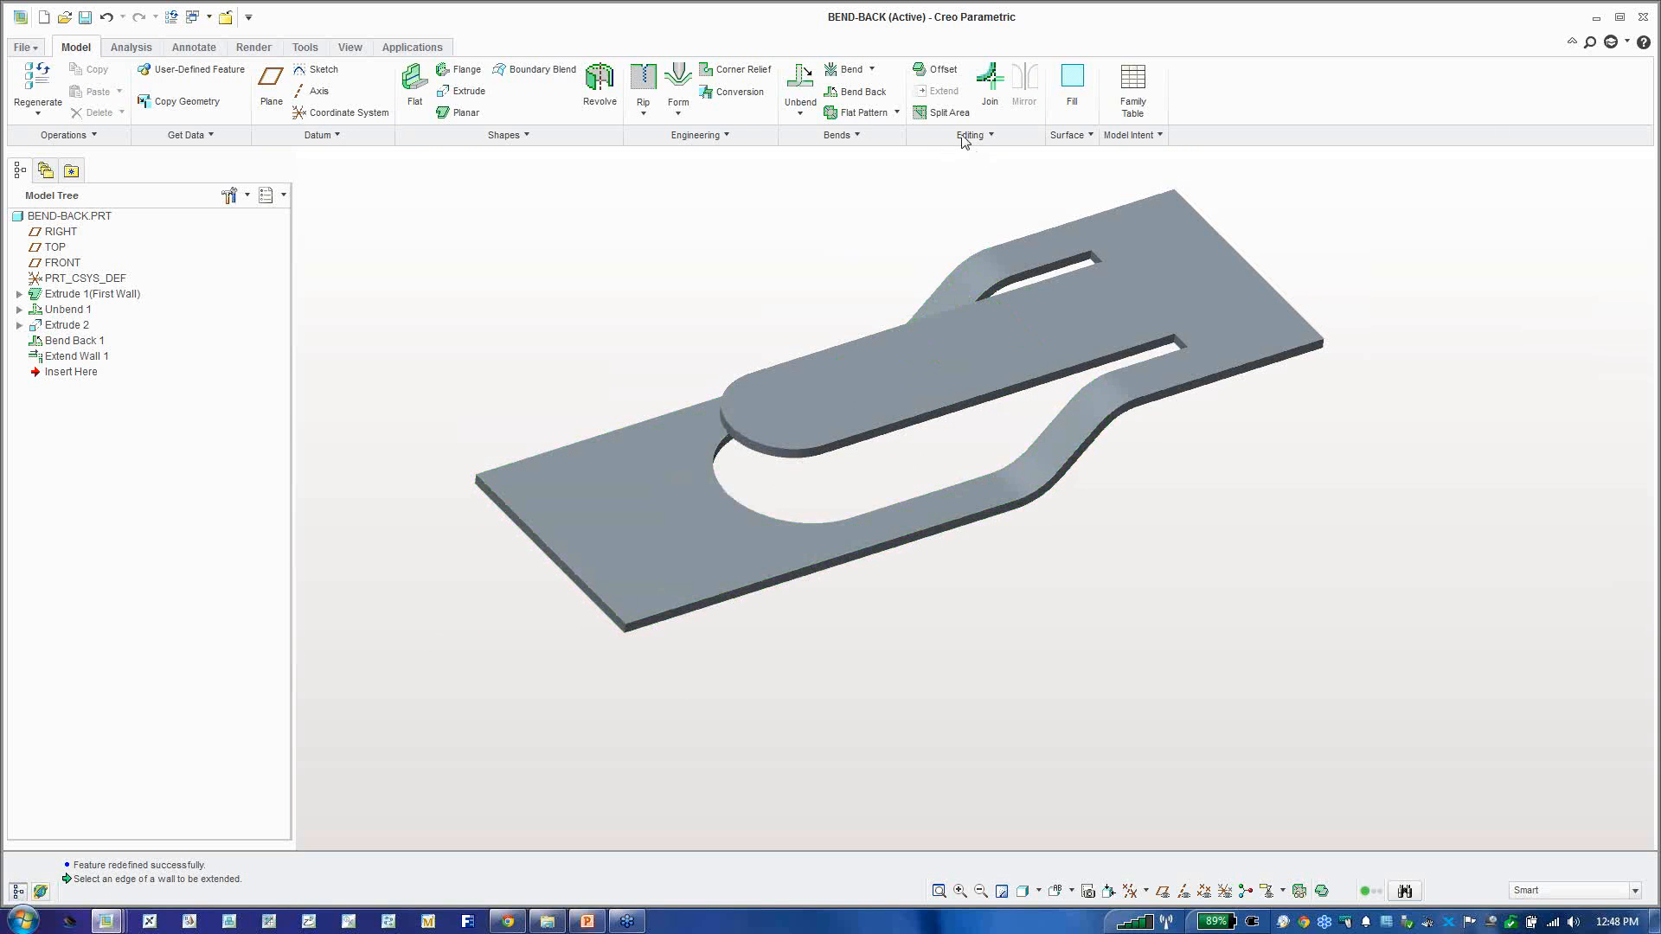
Step: Apply Extend to the opposite end edge beyond the slot's open ends, pulling it inward to shorten the upper wall
left_click(1242, 260)
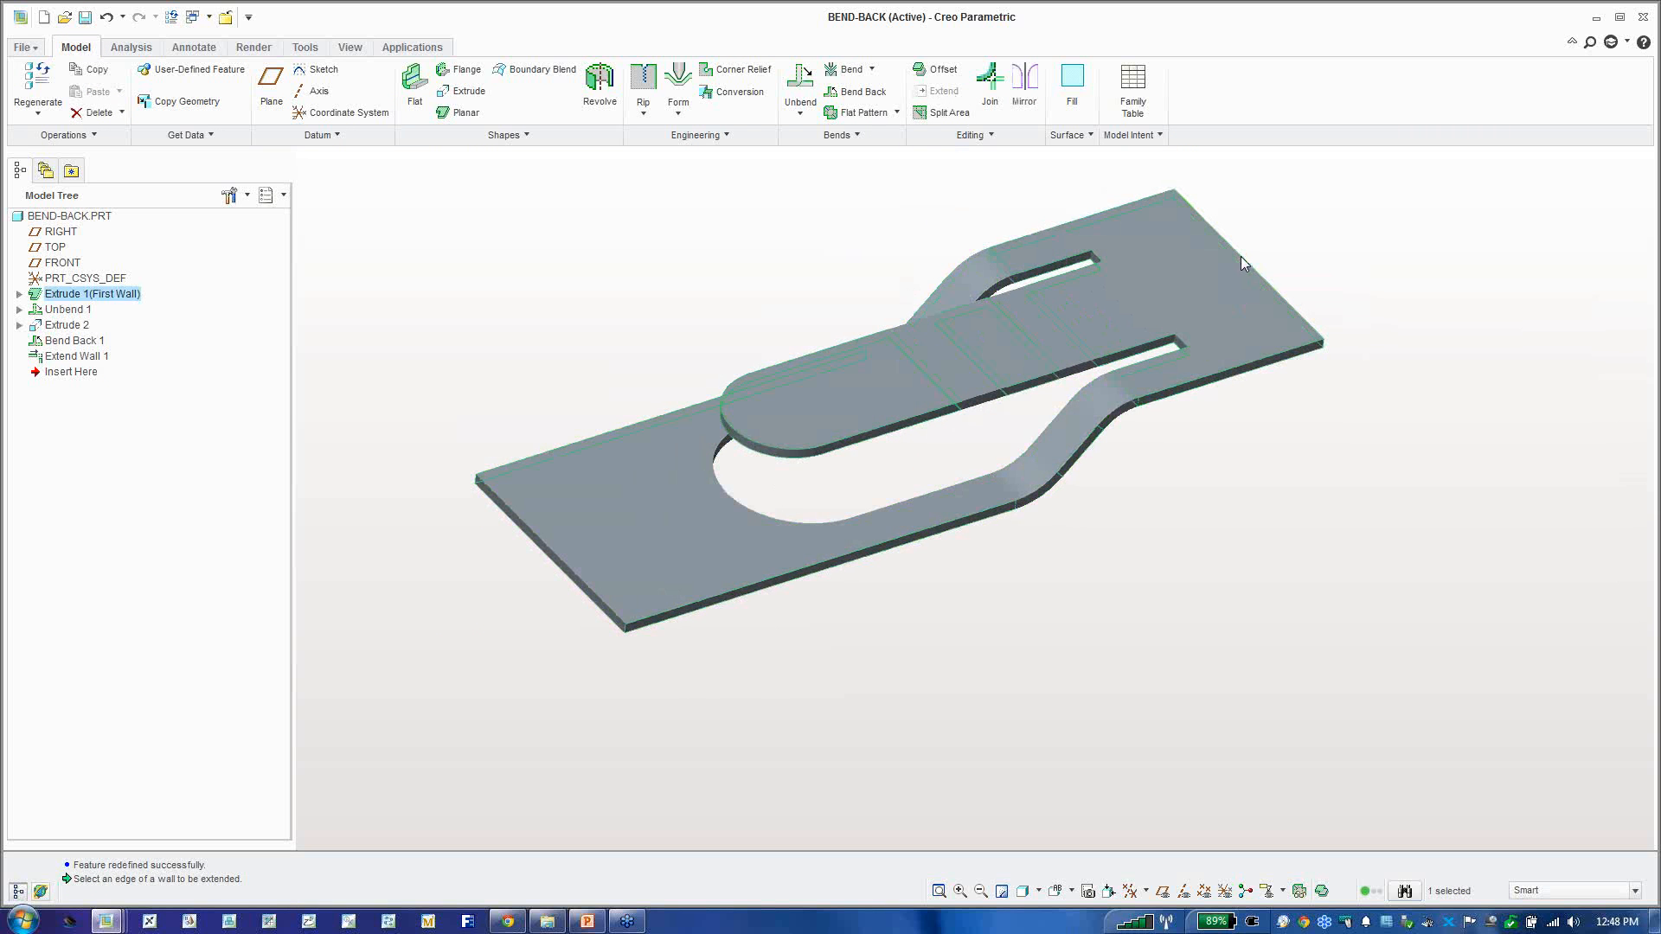
left_click(941, 91)
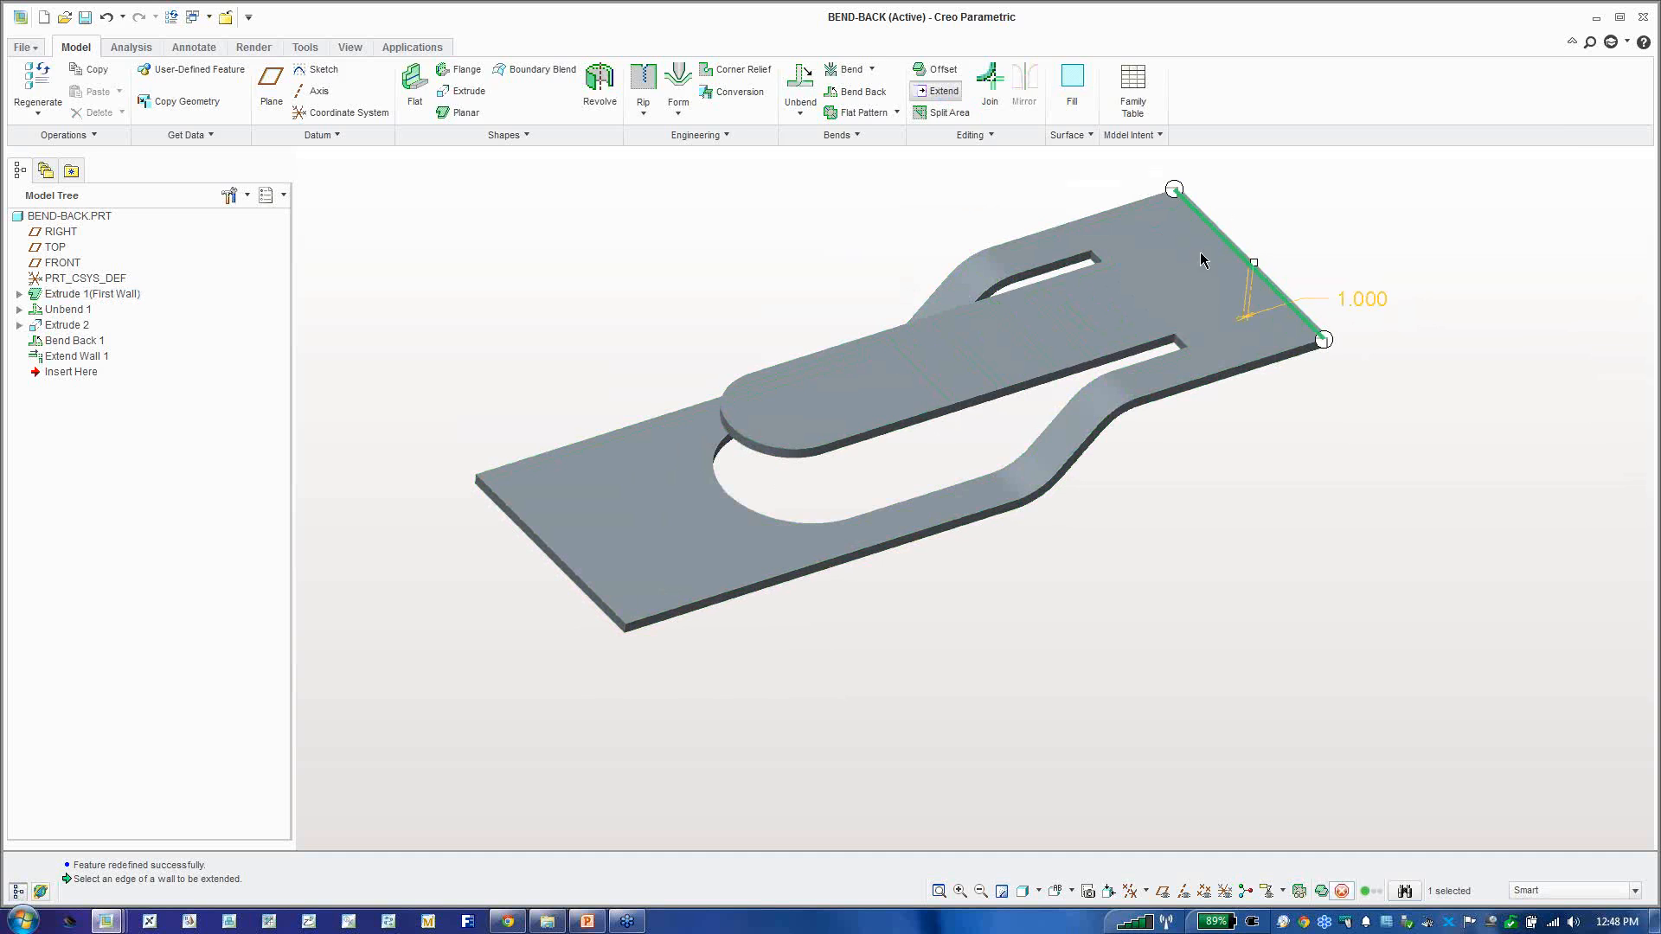
left_click_drag(1253, 263, 1213, 275)
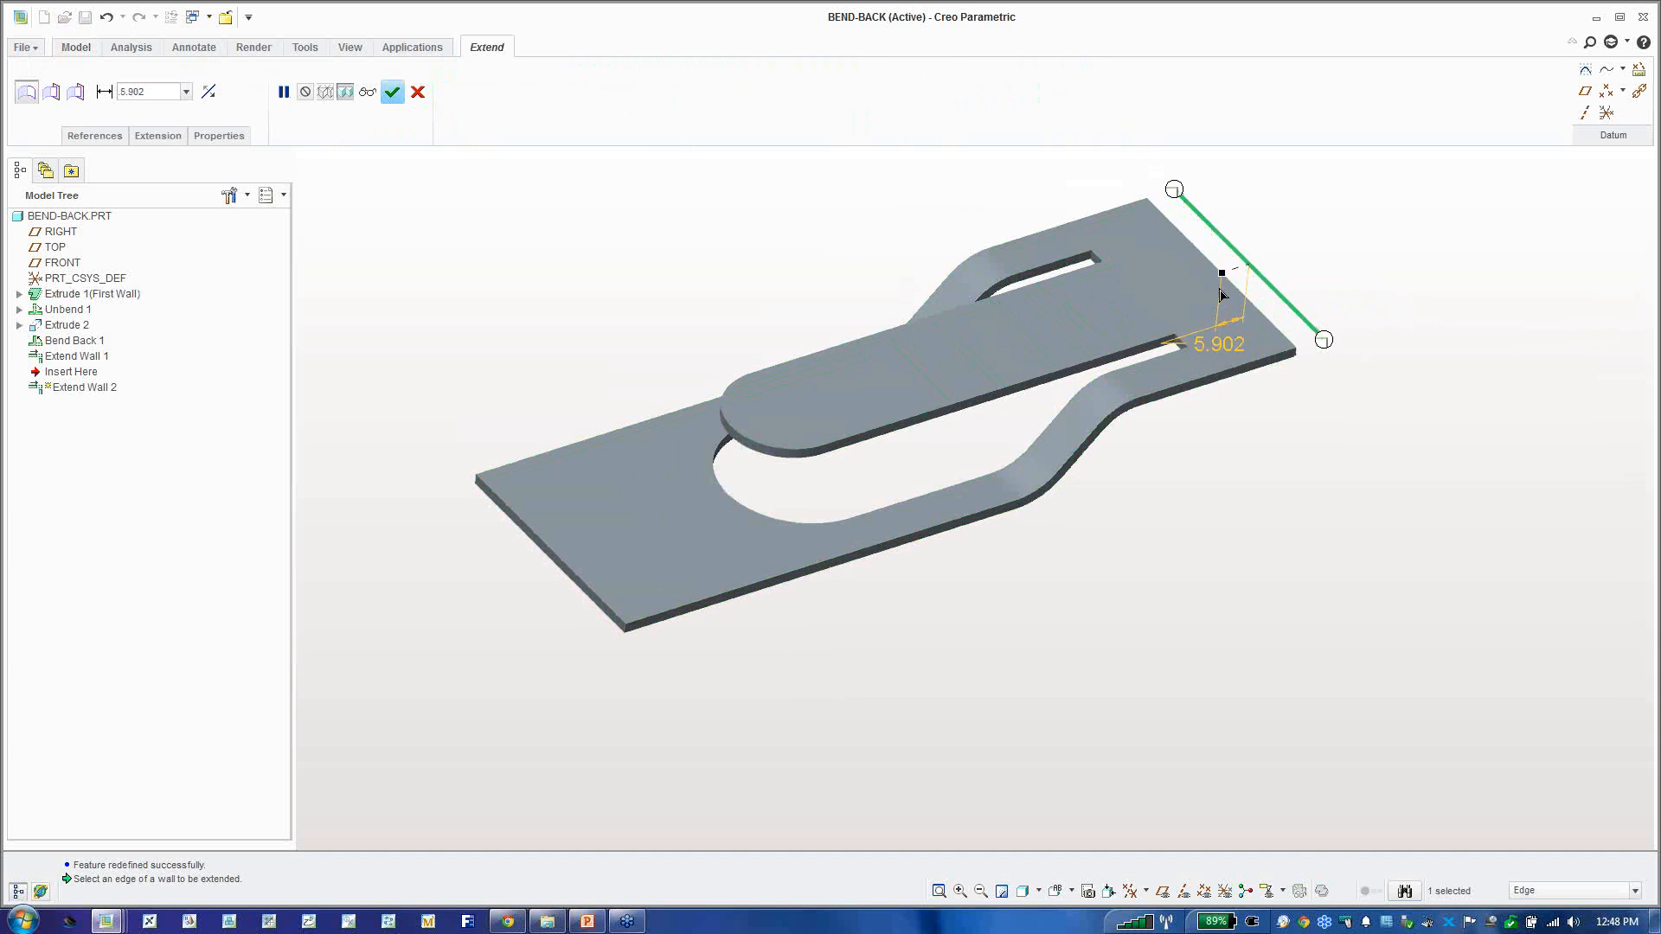
middle_click(985, 192)
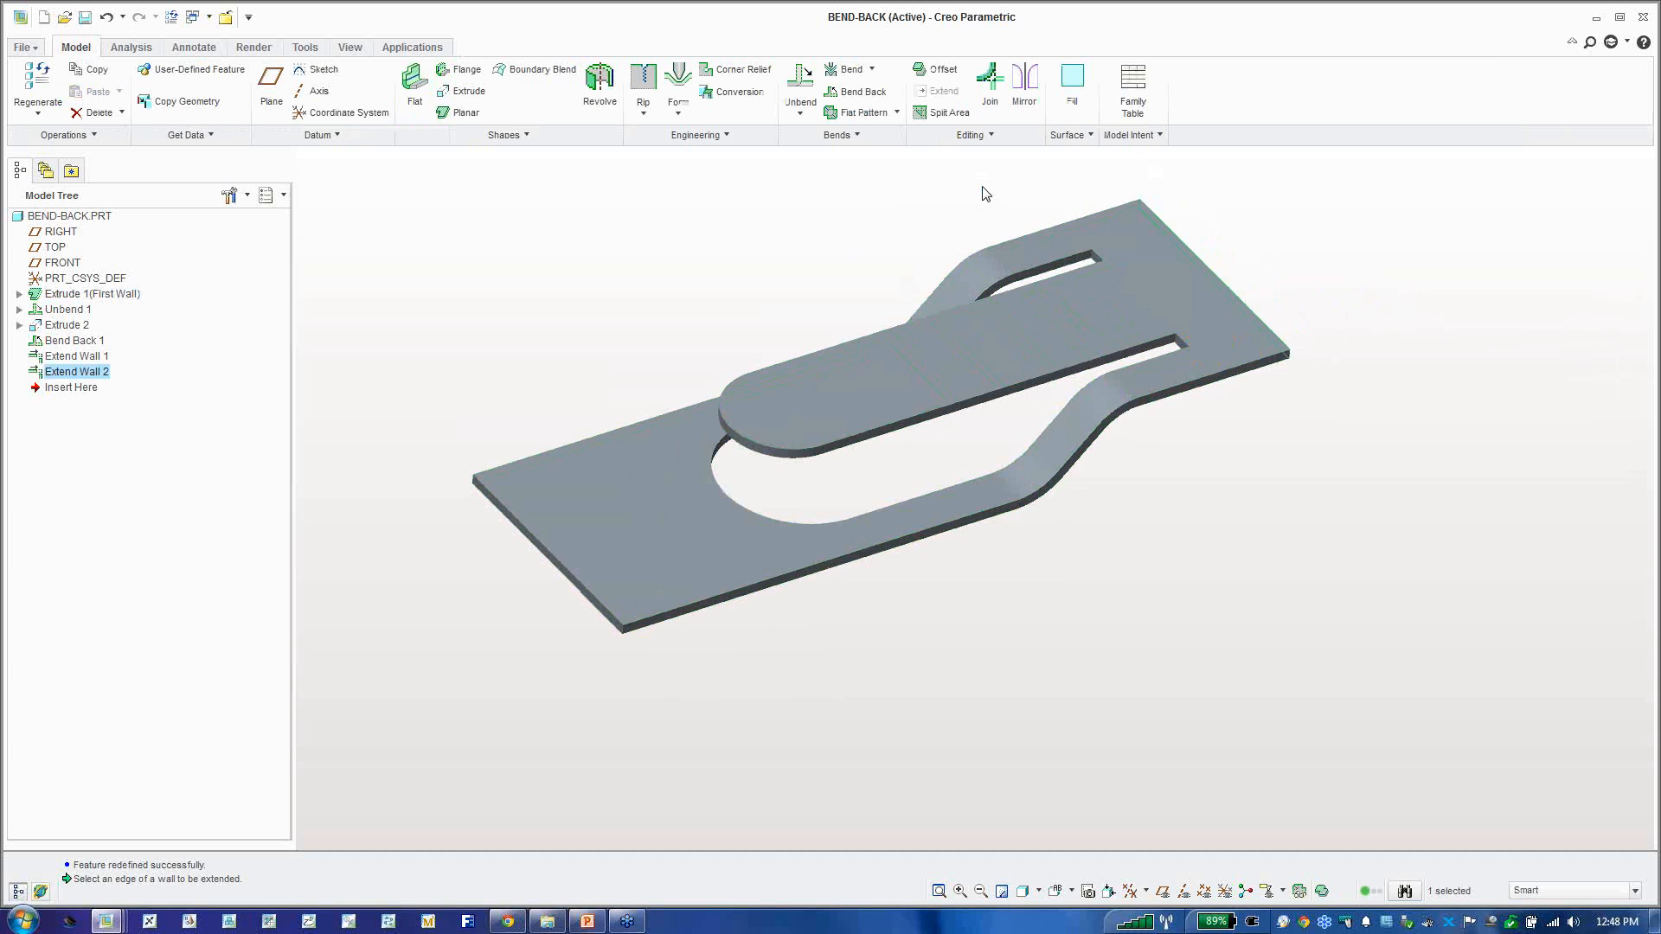
left_click(904, 222)
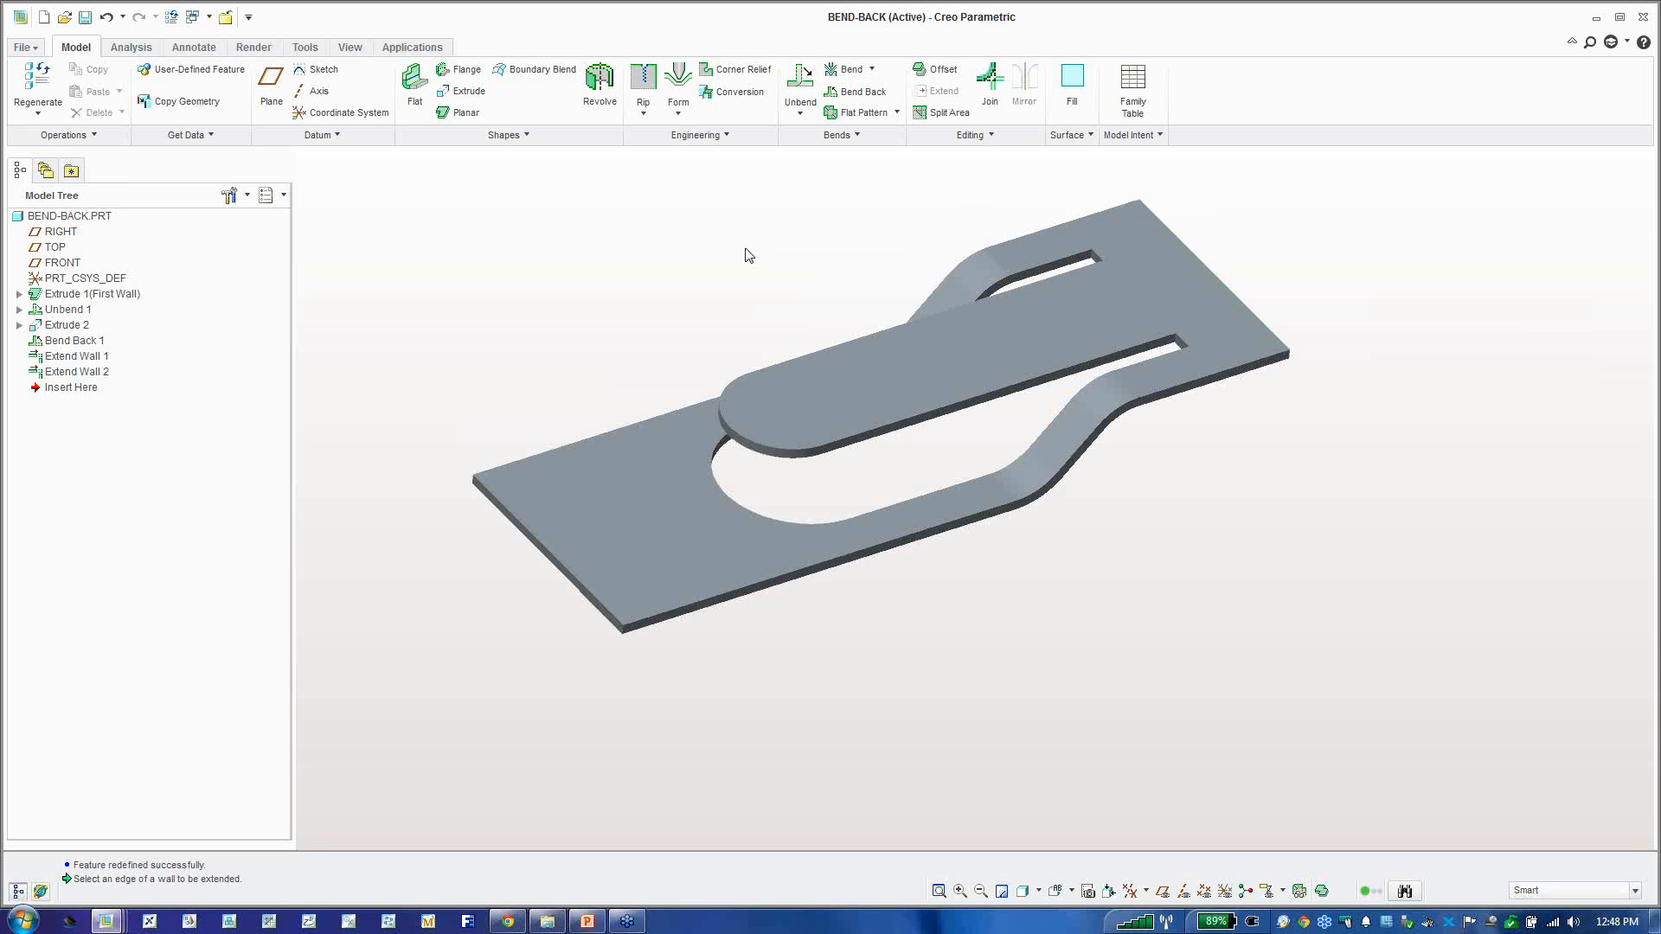
left_click(206, 18)
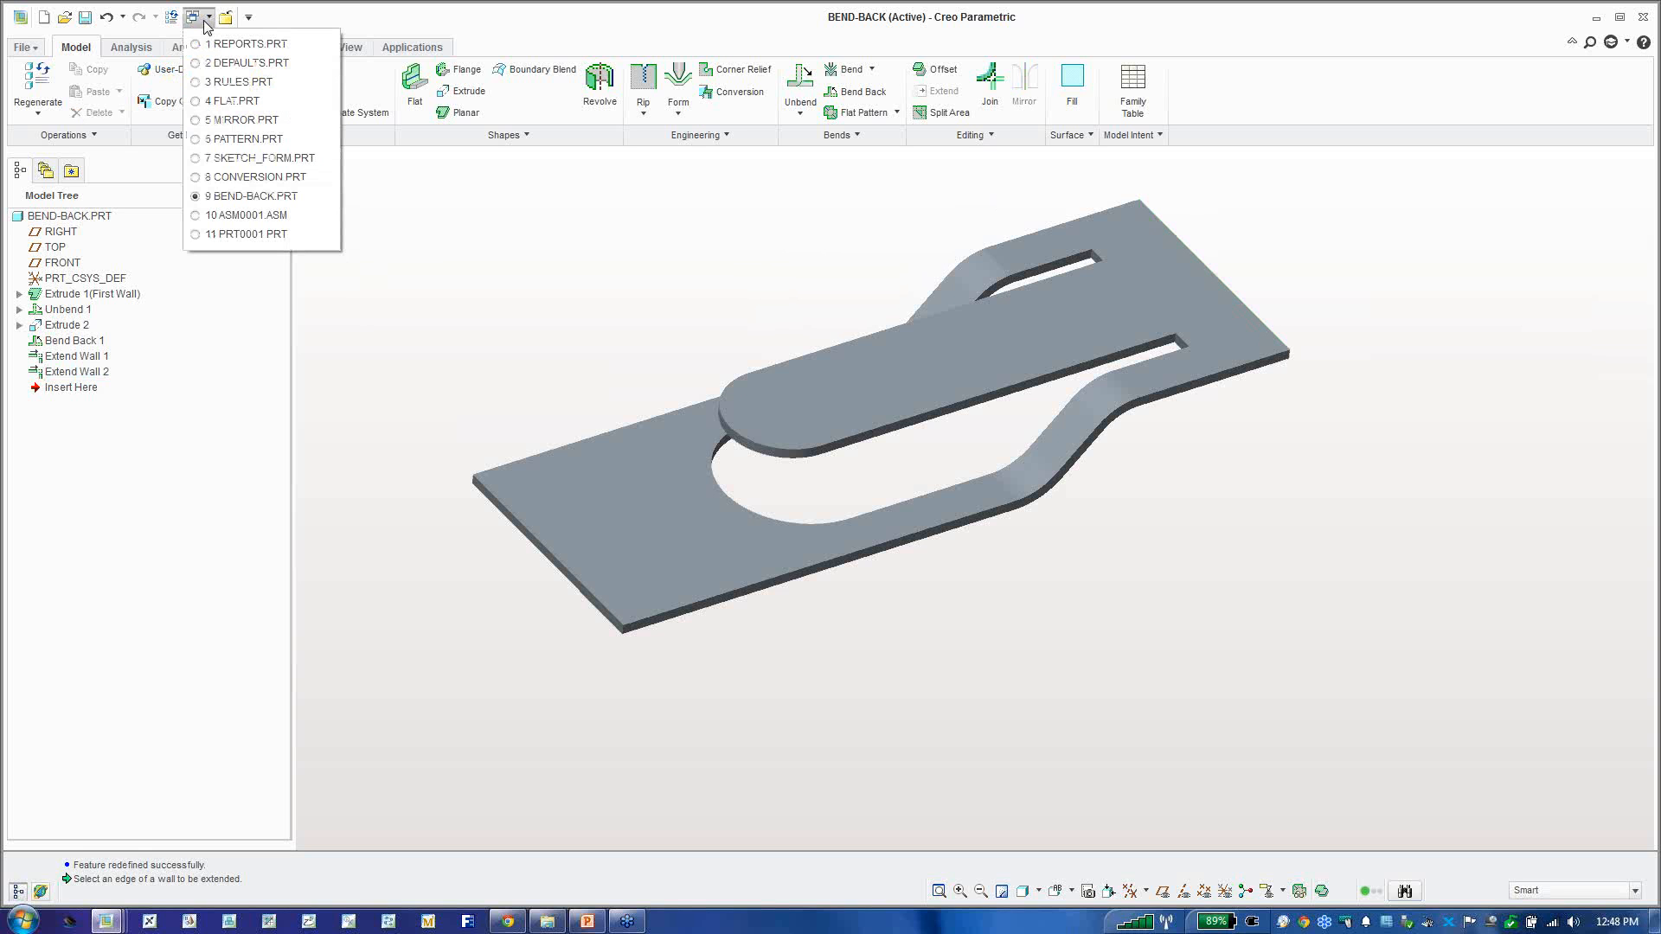
left_click(688, 259)
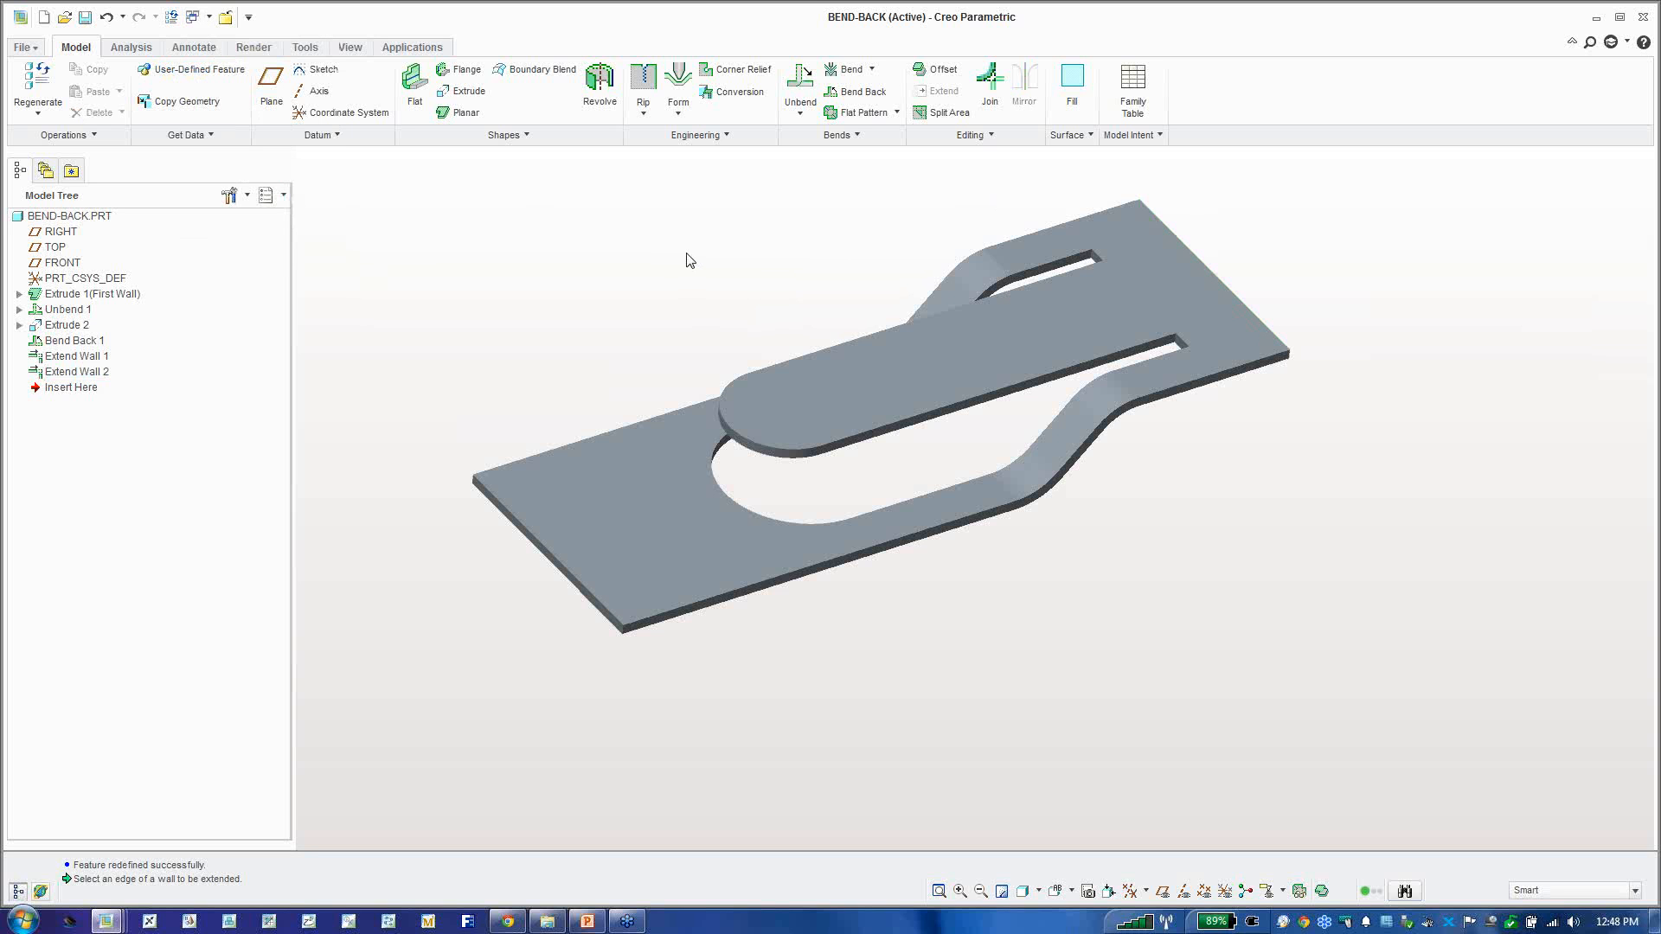
left_click(1650, 132)
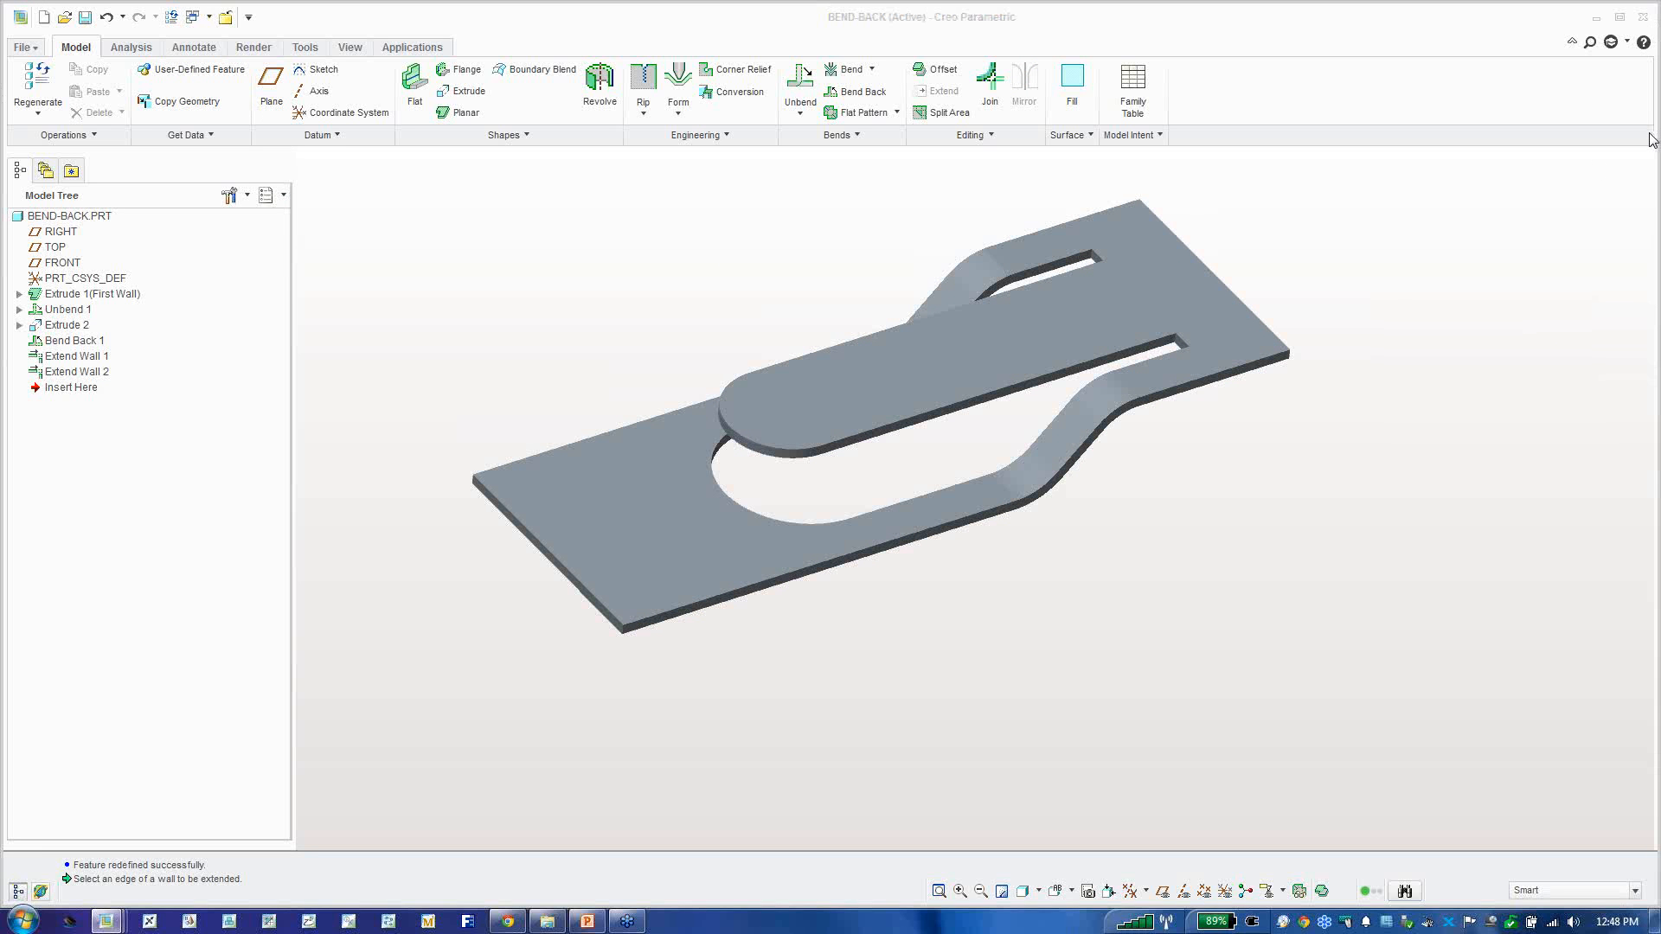
left_click(1284, 249)
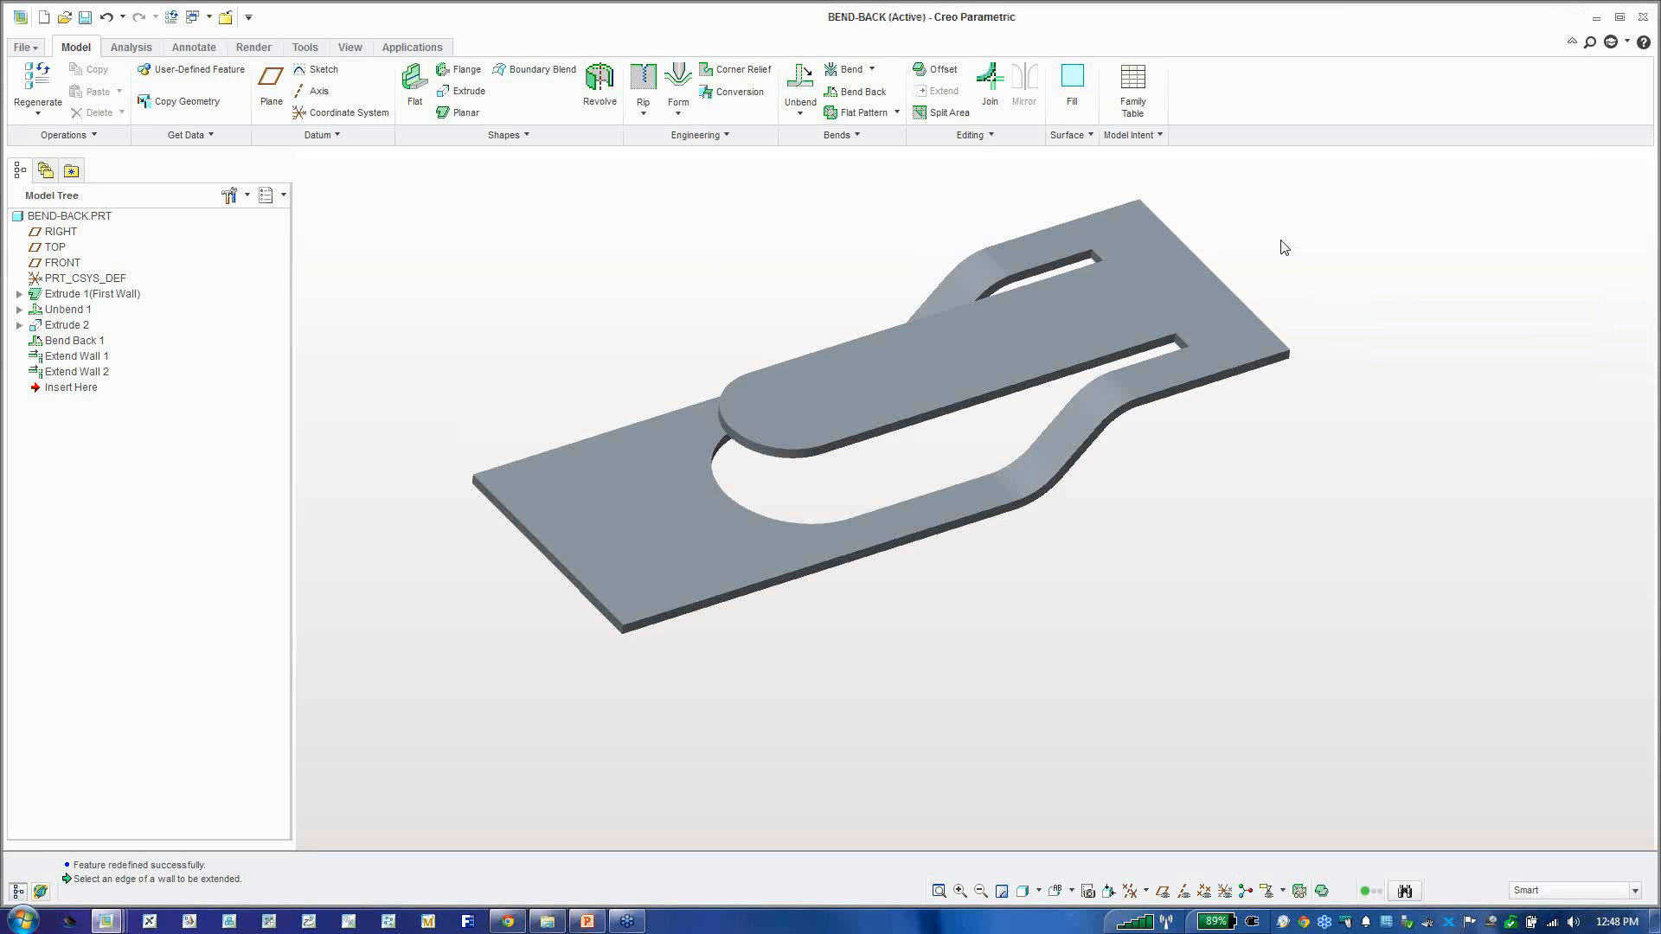
Step: Activate the REPORTS.PRT window, and switch to PowerPoint to start the slide show at the Live Demonstration slide
left_click(200, 20)
left_click(220, 45)
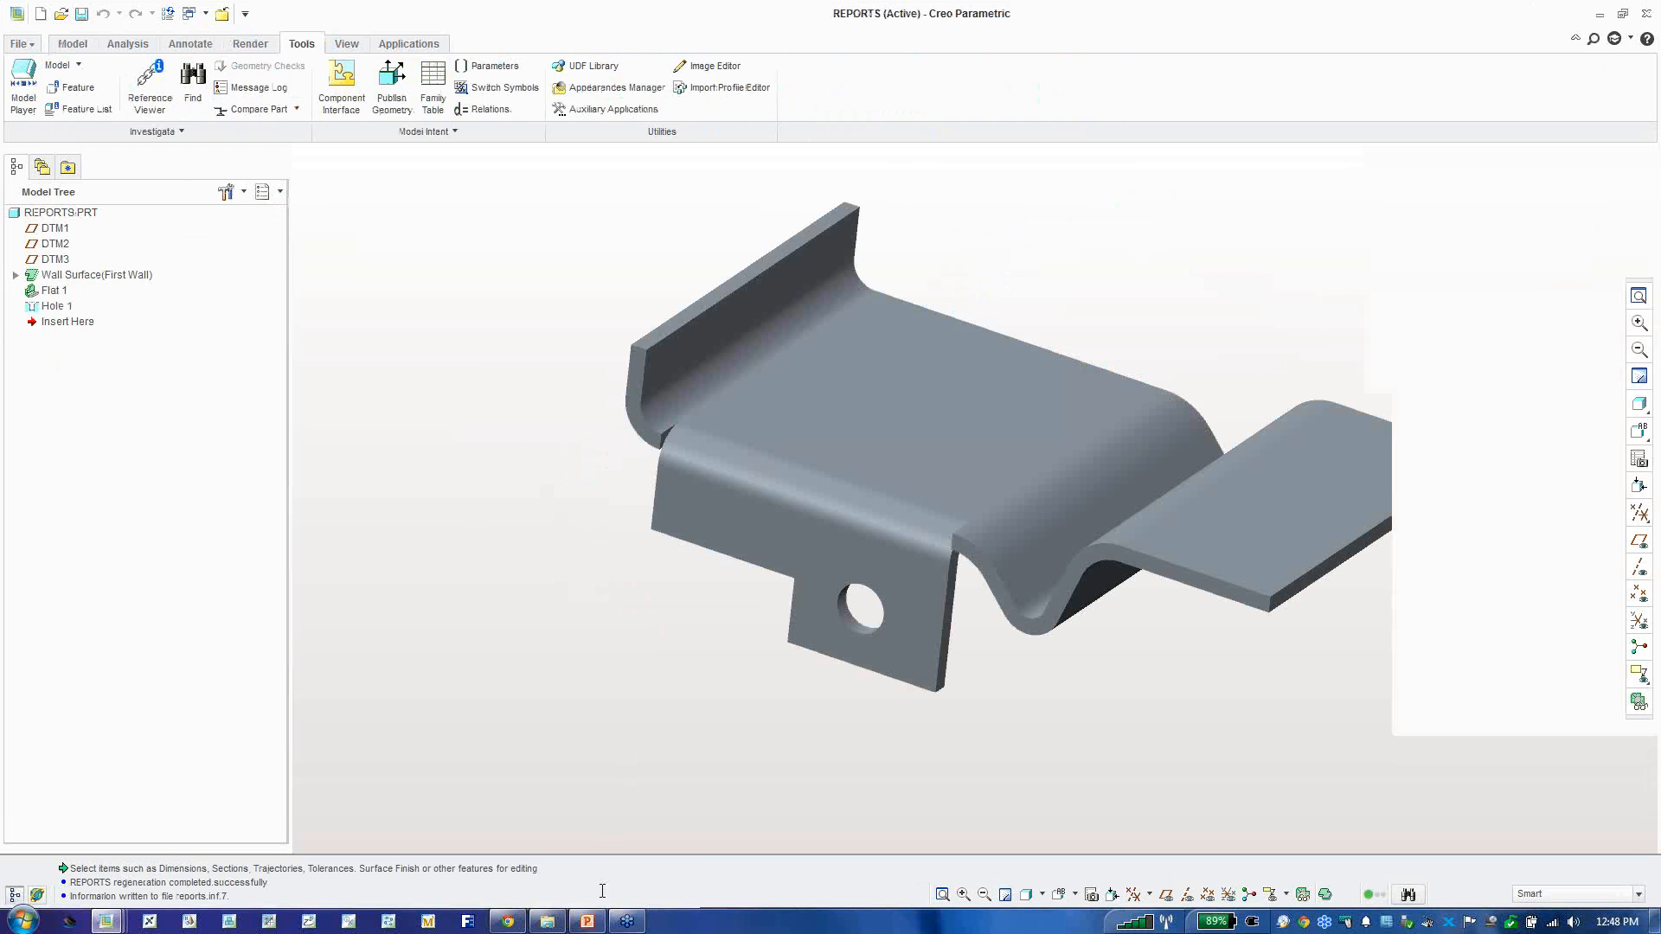
left_click(587, 922)
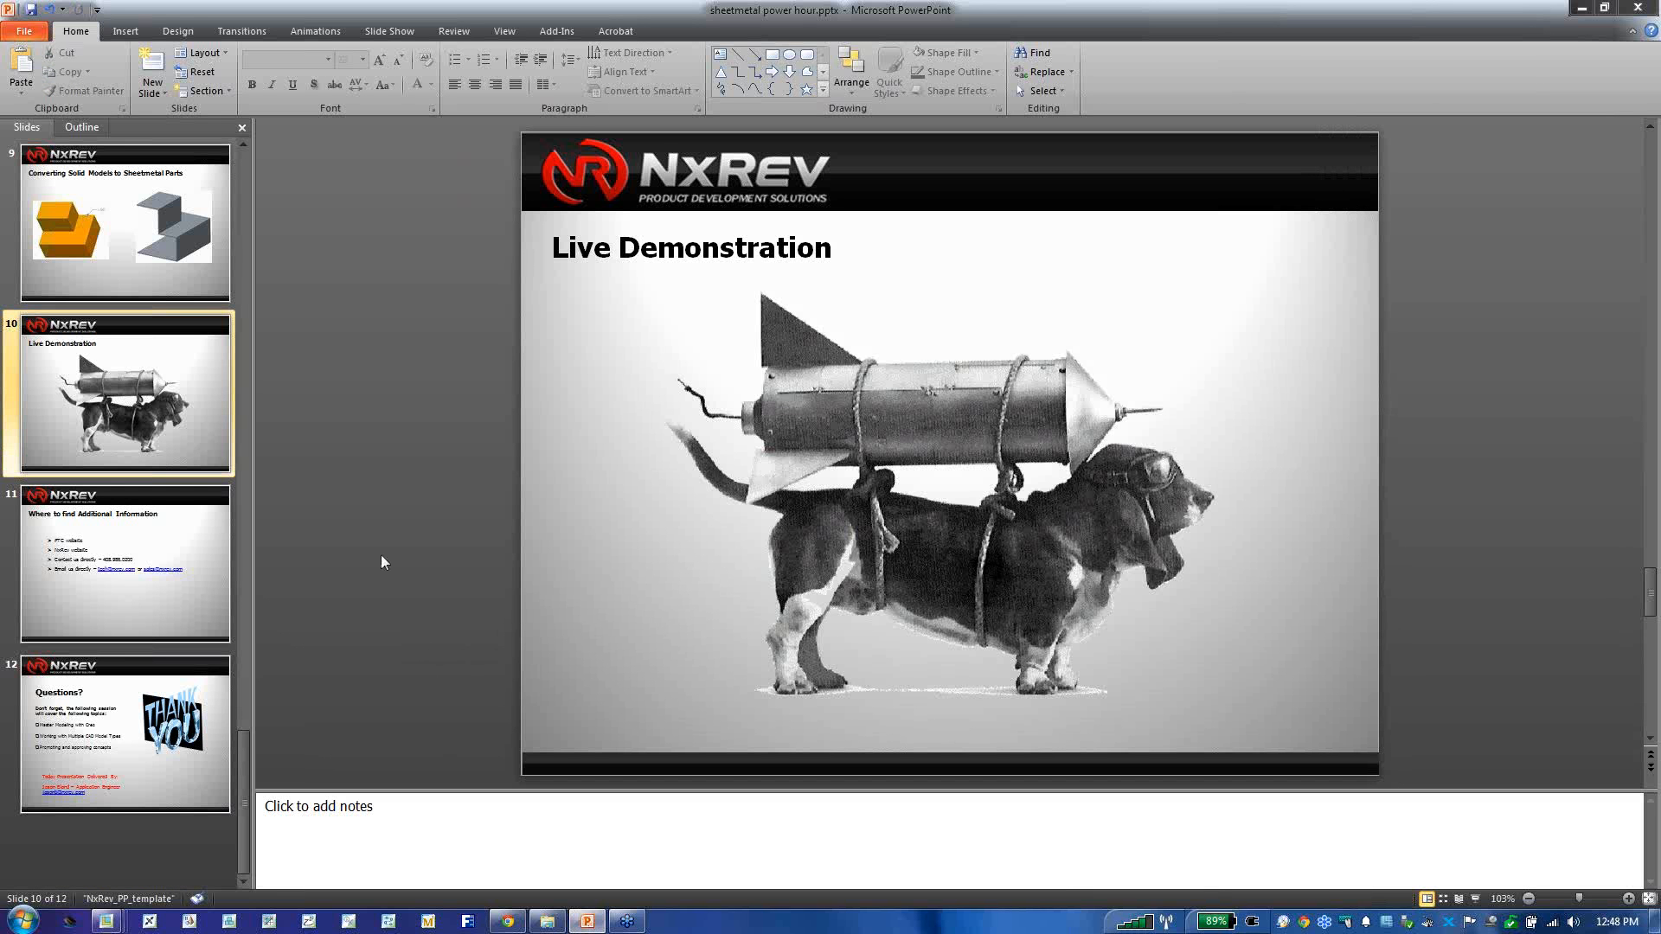
left_click(1476, 899)
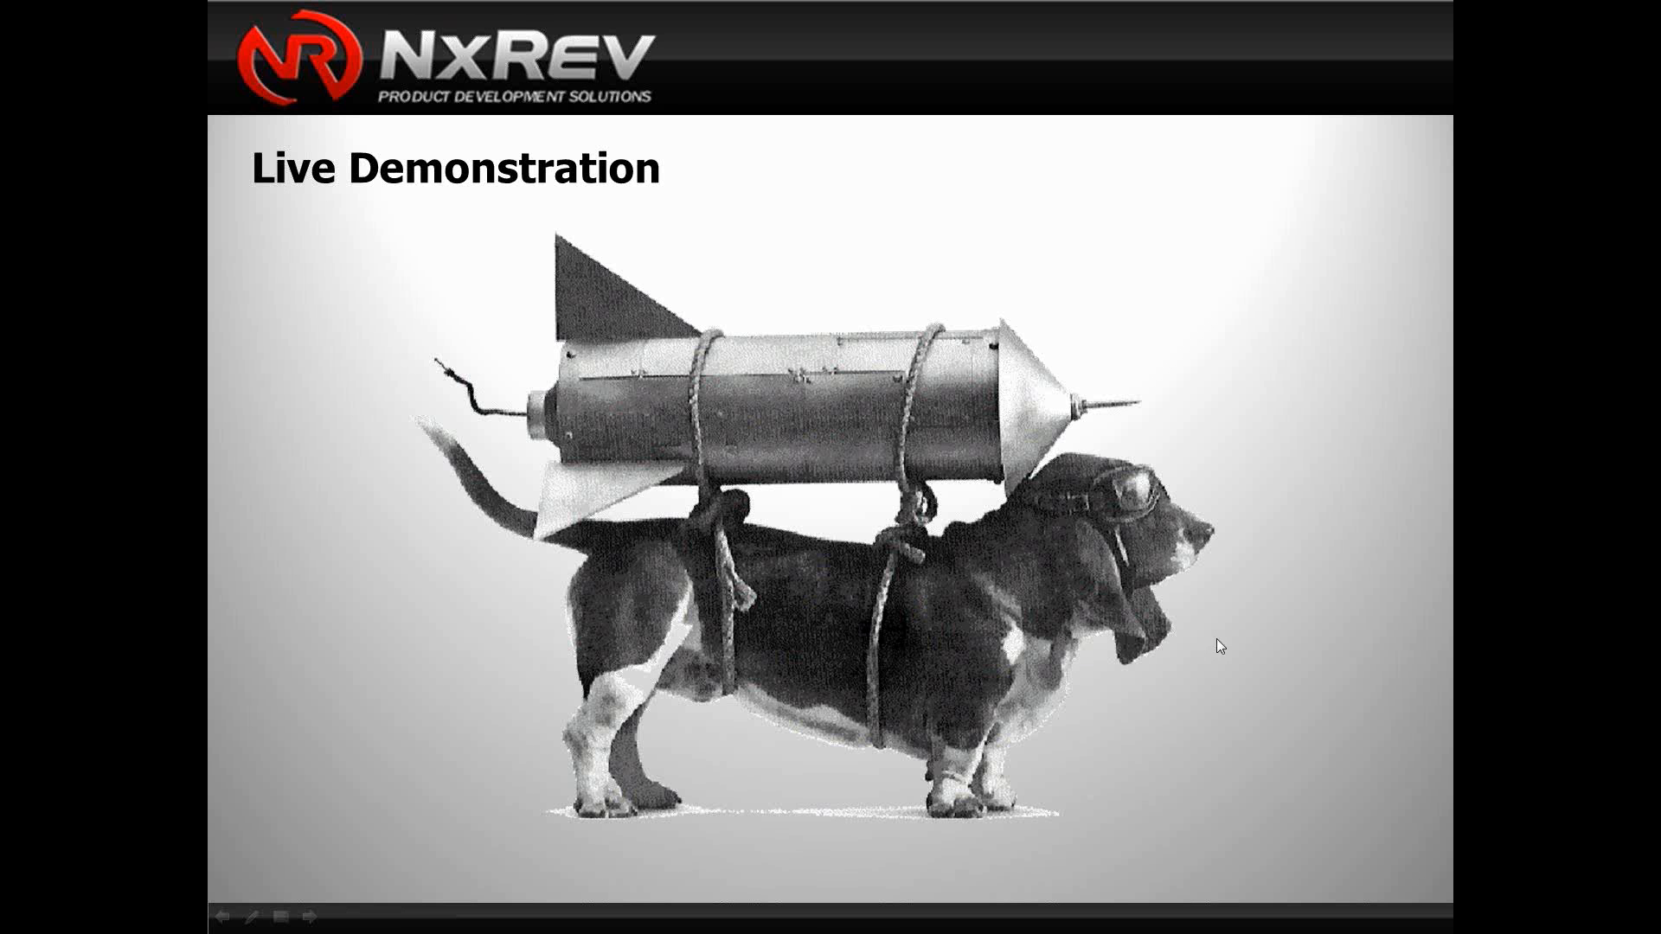